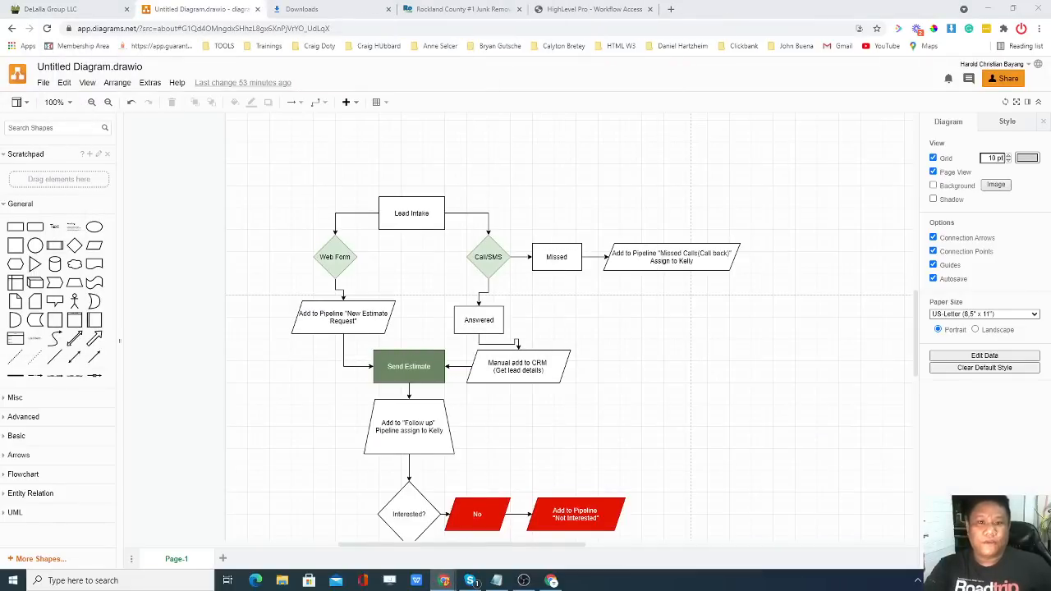
# Switch to the Rockland Cleanouts site and open its free-estimate contact form from the footer's Send Request.
pyautogui.scroll(-1, 503, 177)
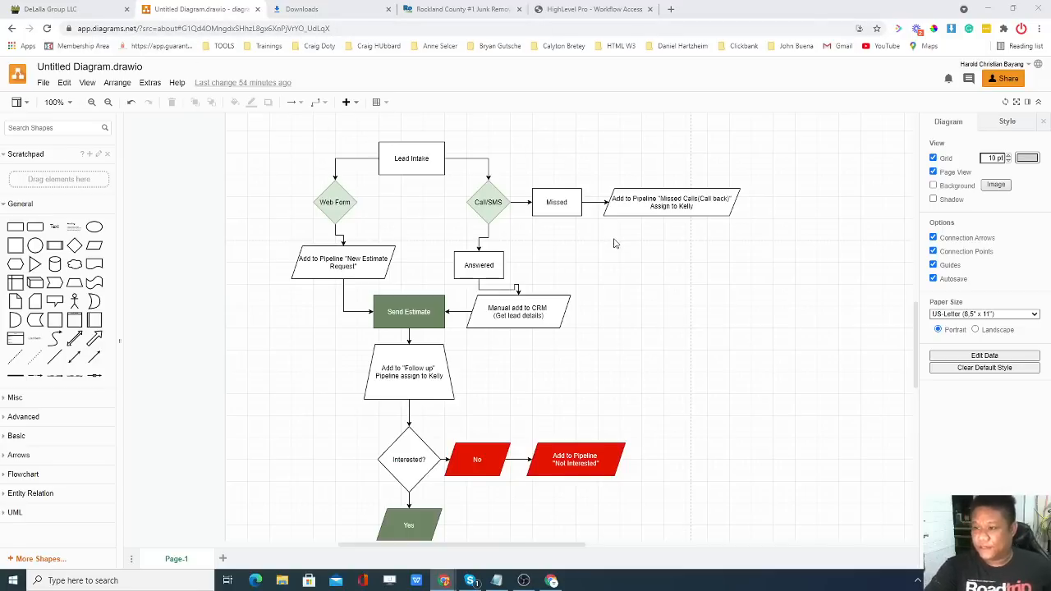
pyautogui.scroll(-1, 599, 222)
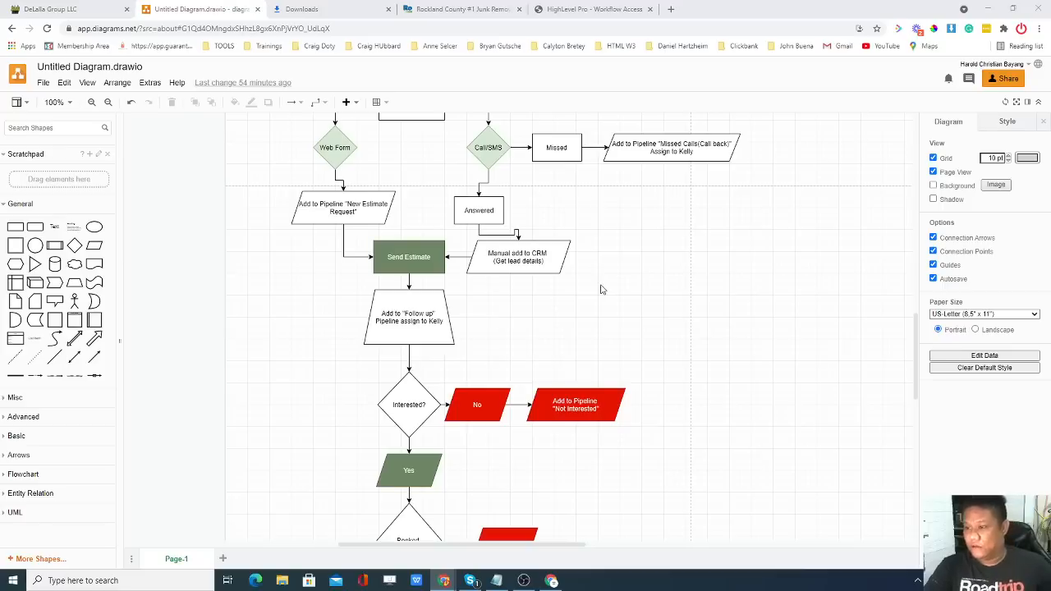
pyautogui.scroll(1, 593, 288)
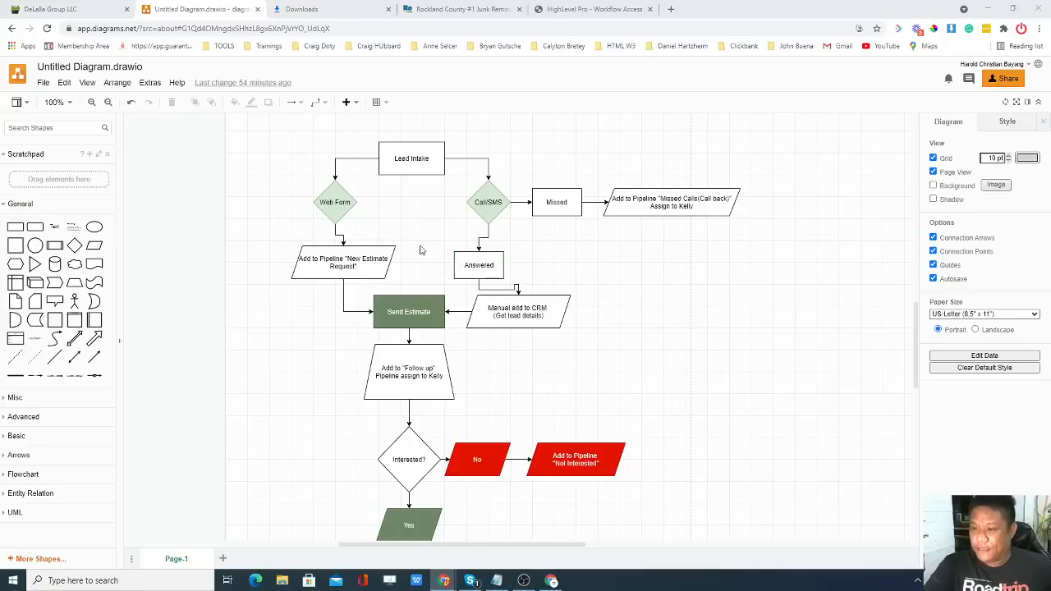
pyautogui.scroll(-1, 422, 246)
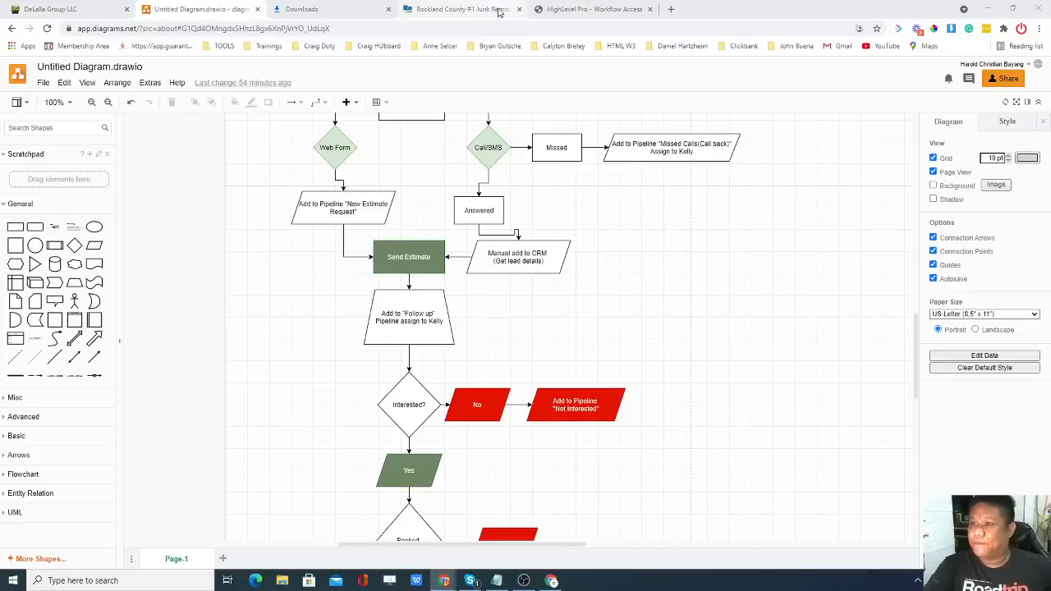
pyautogui.click(464, 9)
pyautogui.scroll(-6, 775, 245)
pyautogui.scroll(-7, 774, 244)
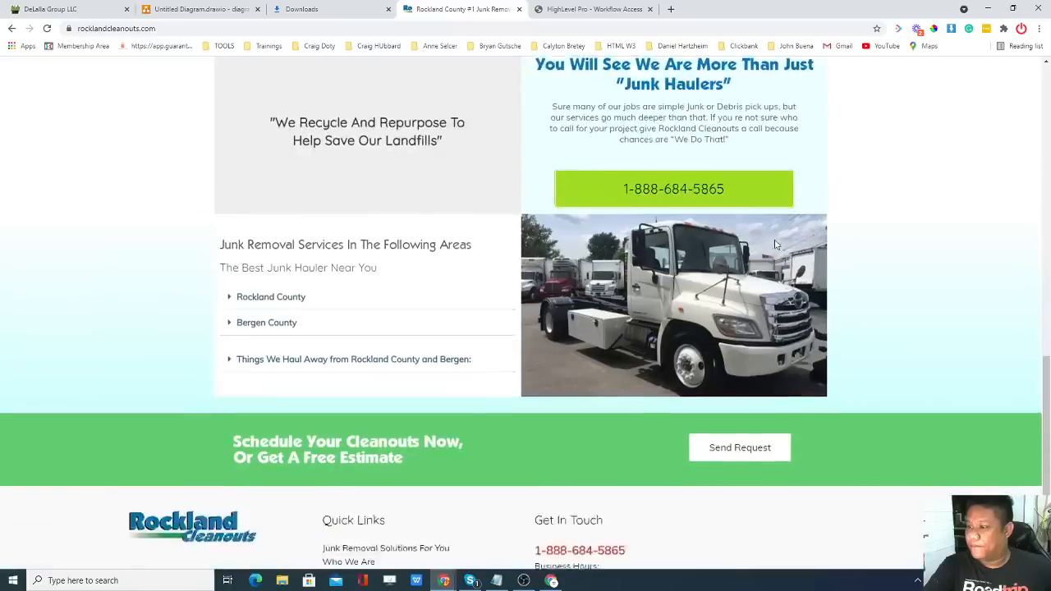
pyautogui.click(751, 309)
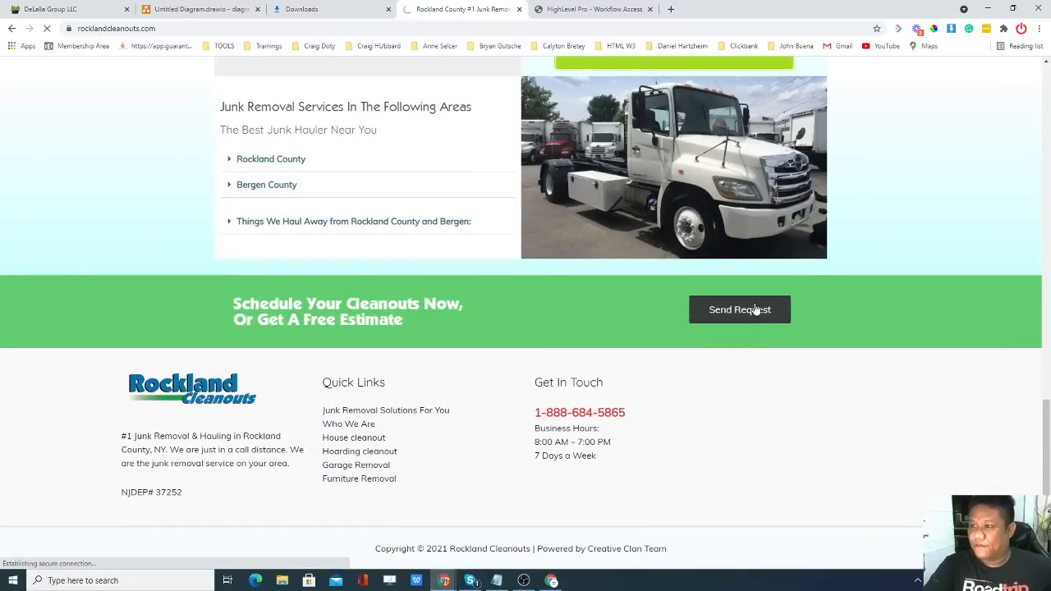
pyautogui.scroll(-3, 422, 244)
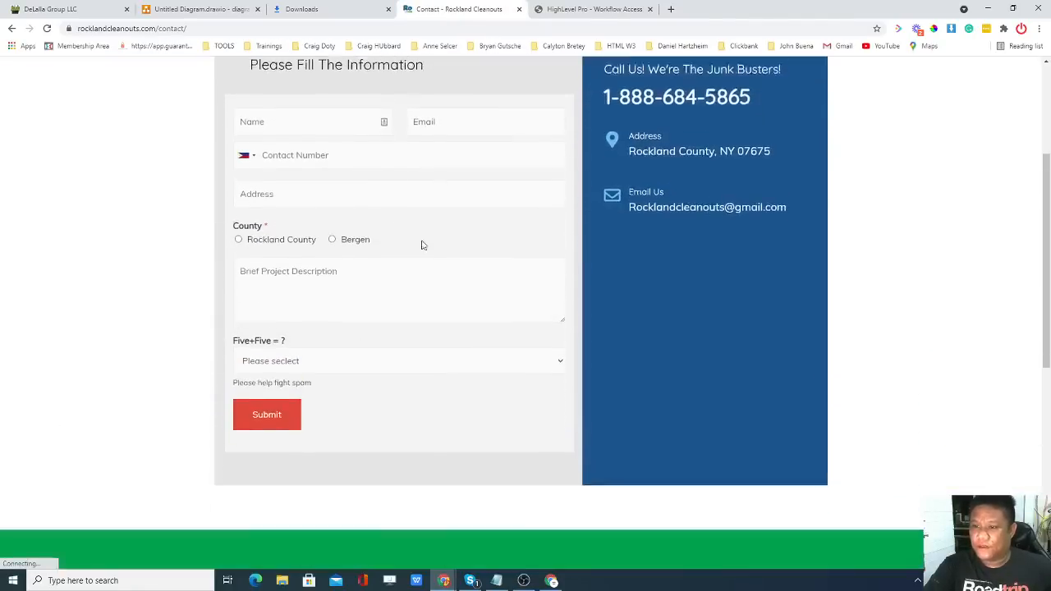
pyautogui.scroll(2, 329, 168)
pyautogui.scroll(-1, 239, 167)
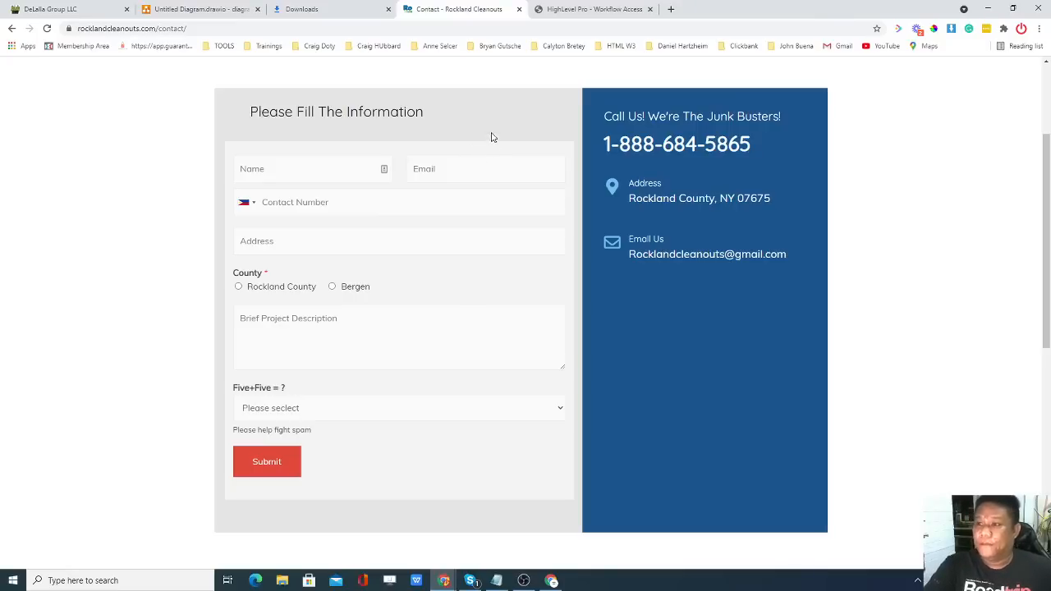
pyautogui.click(235, 9)
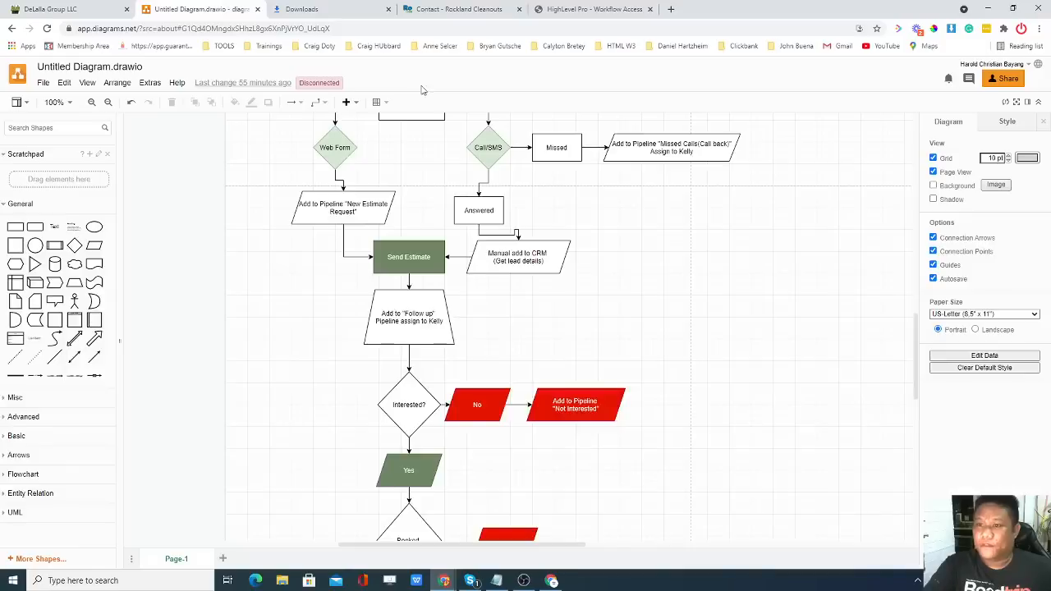
pyautogui.scroll(-1, 453, 260)
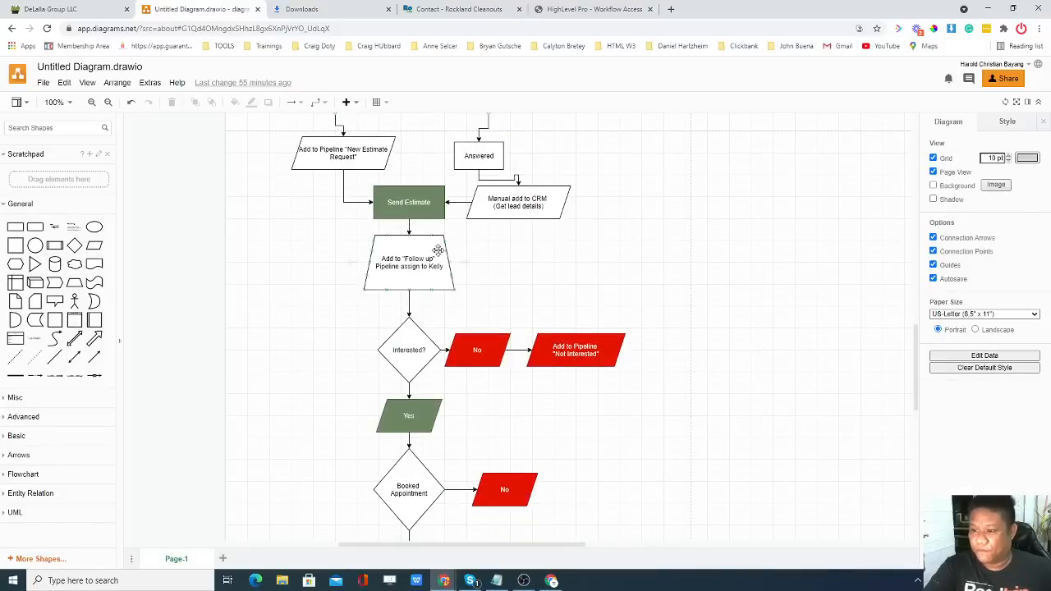
pyautogui.scroll(-1, 438, 253)
pyautogui.scroll(-1, 437, 283)
pyautogui.scroll(-1, 437, 283)
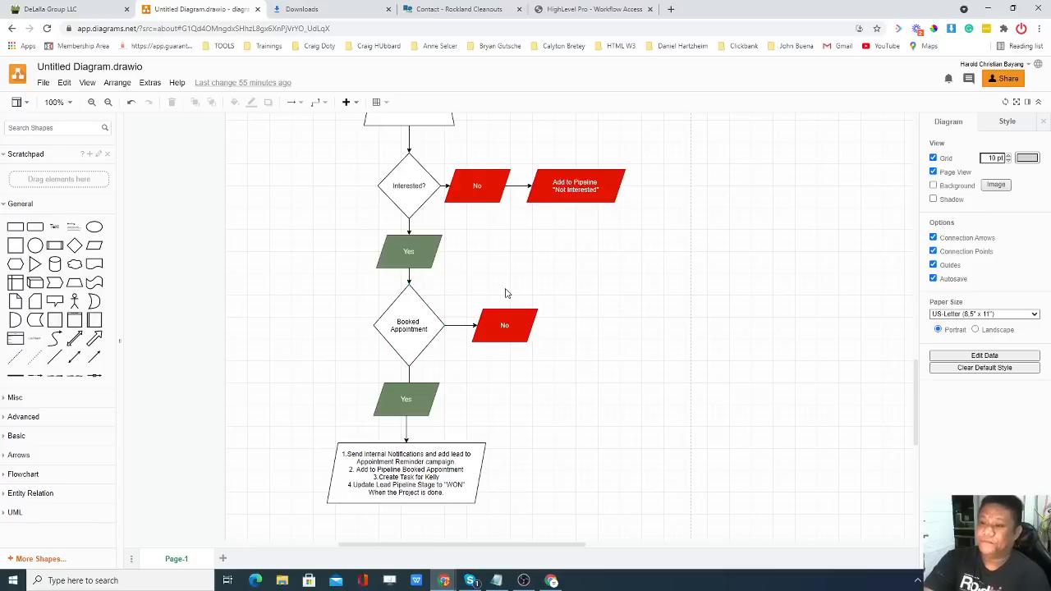
pyautogui.scroll(-1, 504, 293)
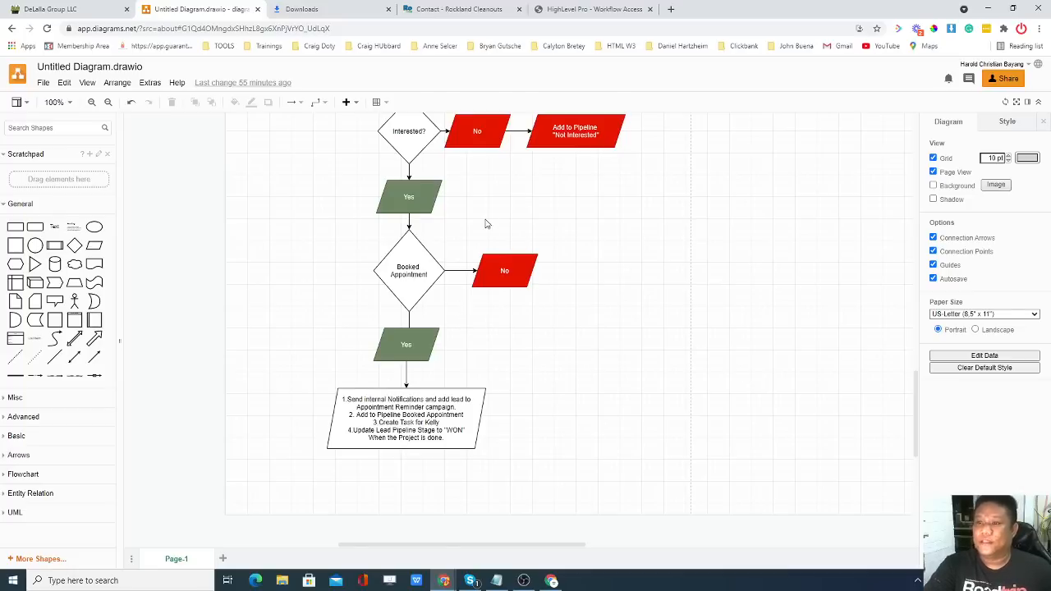
pyautogui.scroll(4, 485, 224)
pyautogui.scroll(8, 370, 251)
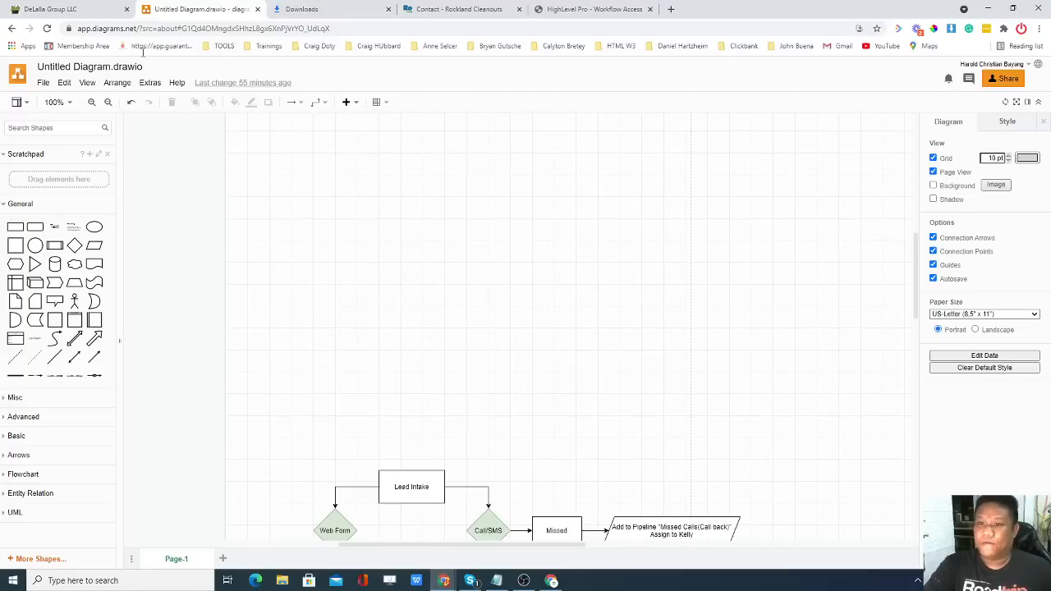
# In HighLevel, open Marketing > Form Builder to list the account's four forms.
pyautogui.click(79, 8)
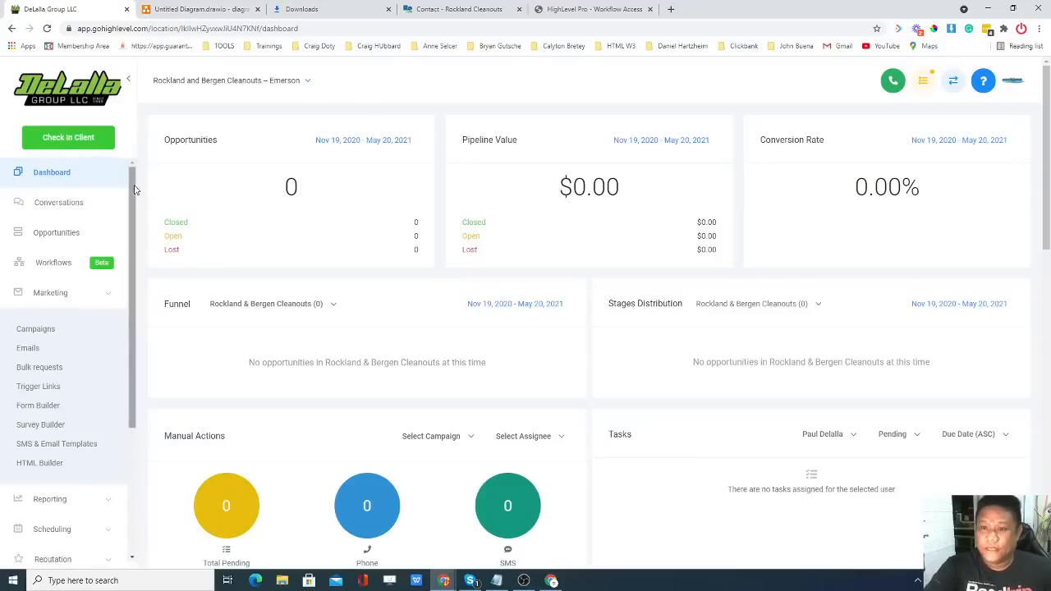
pyautogui.click(97, 290)
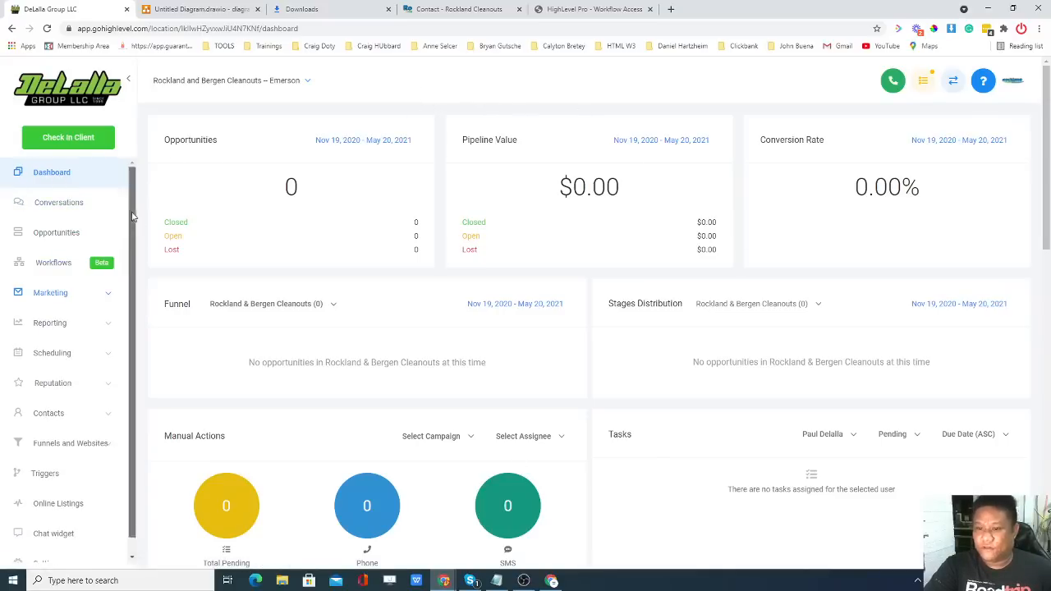
pyautogui.scroll(-1, 133, 244)
pyautogui.scroll(1, 133, 244)
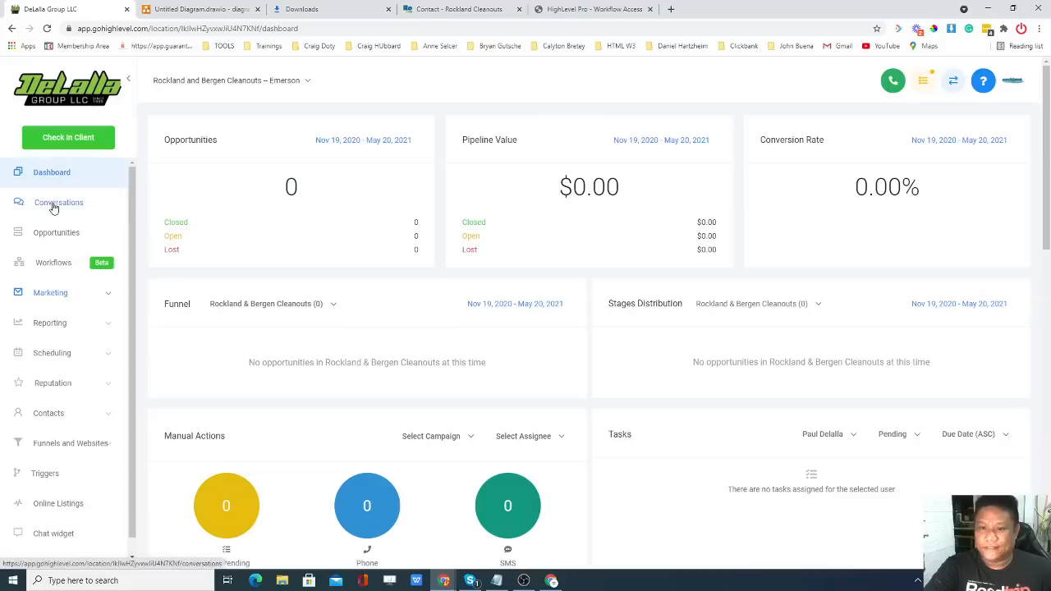
pyautogui.click(58, 268)
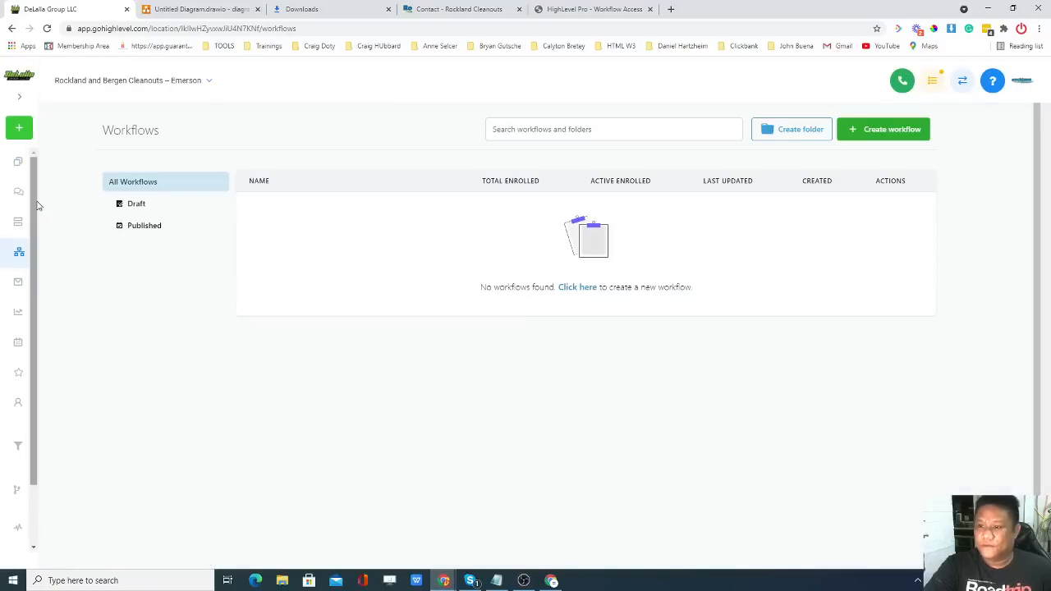
pyautogui.click(208, 83)
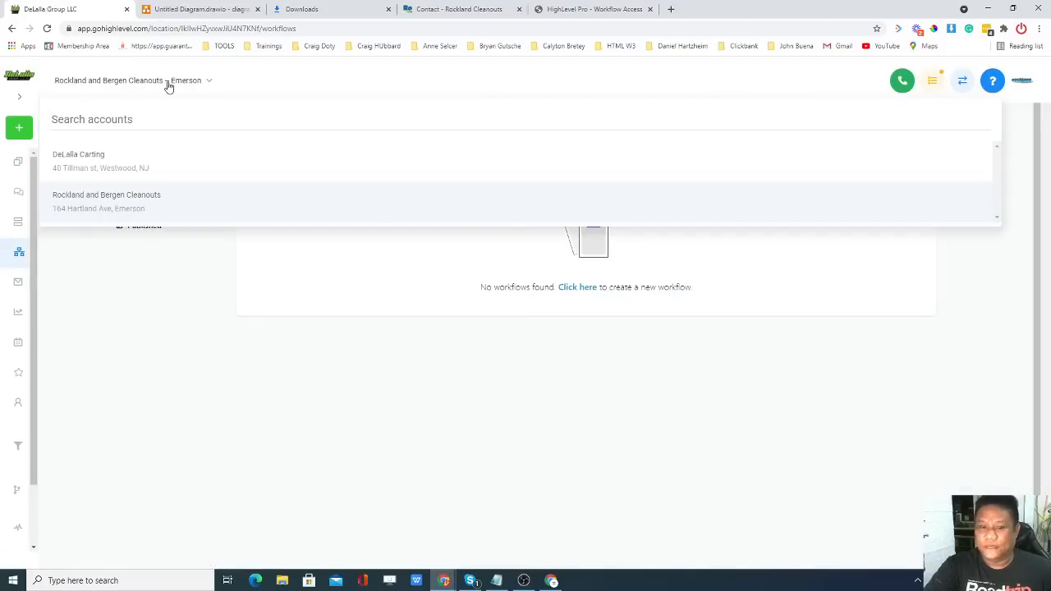
pyautogui.click(209, 84)
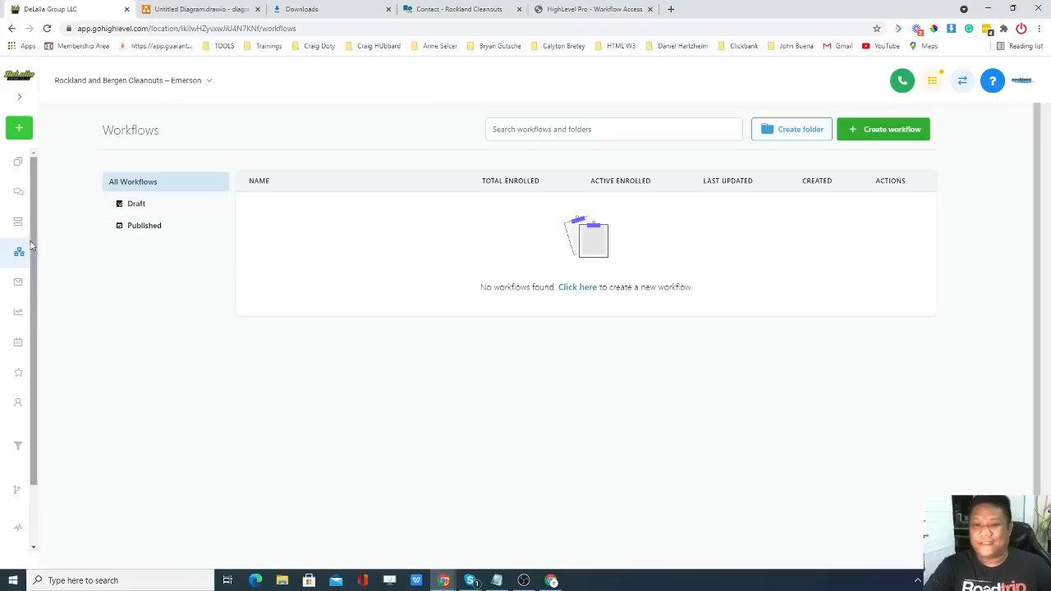
pyautogui.click(19, 97)
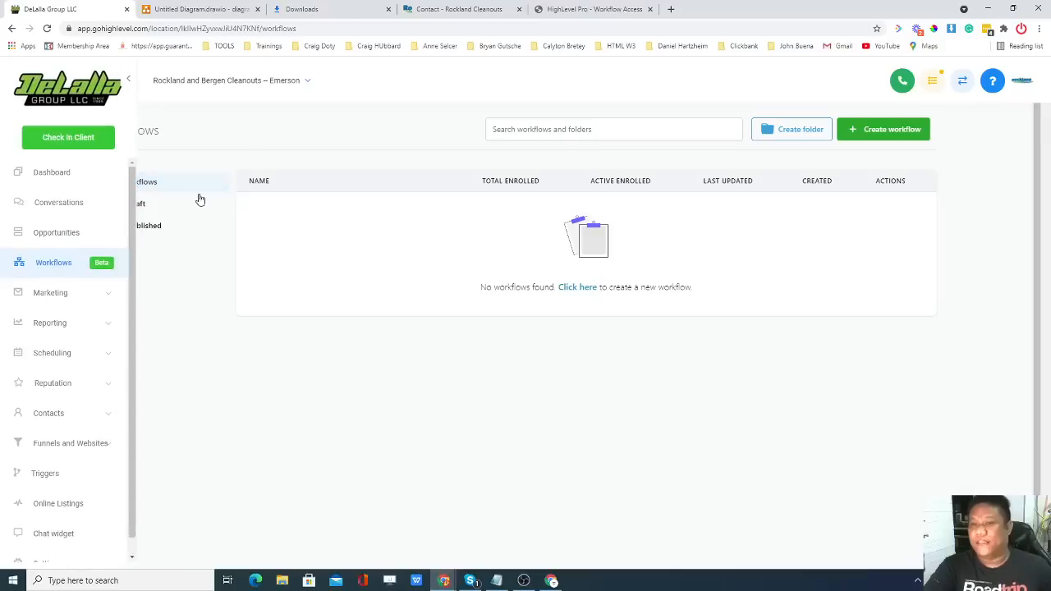
pyautogui.click(118, 290)
pyautogui.scroll(-2, 66, 328)
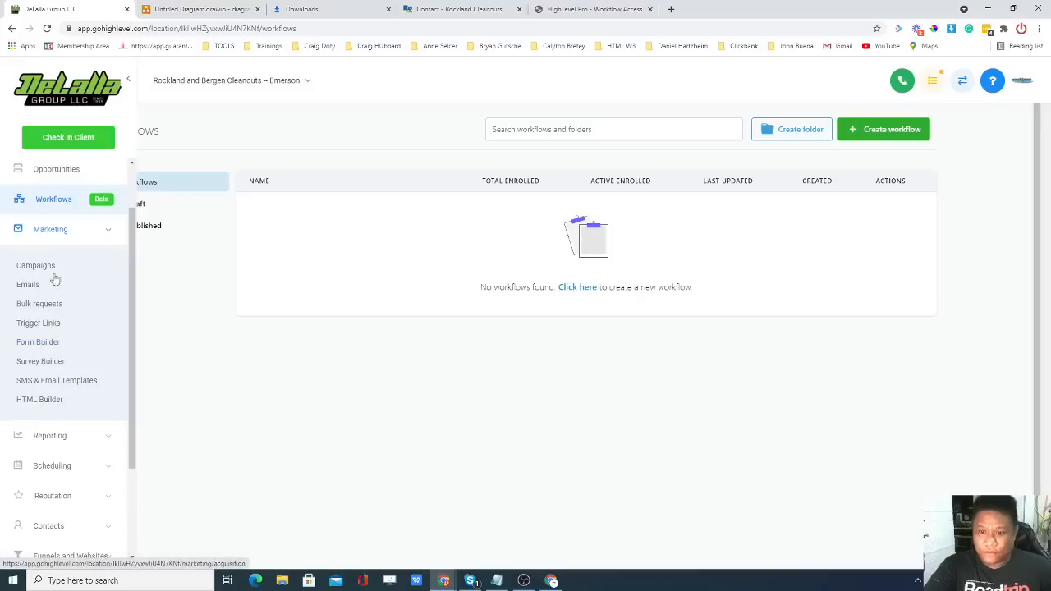
pyautogui.click(43, 347)
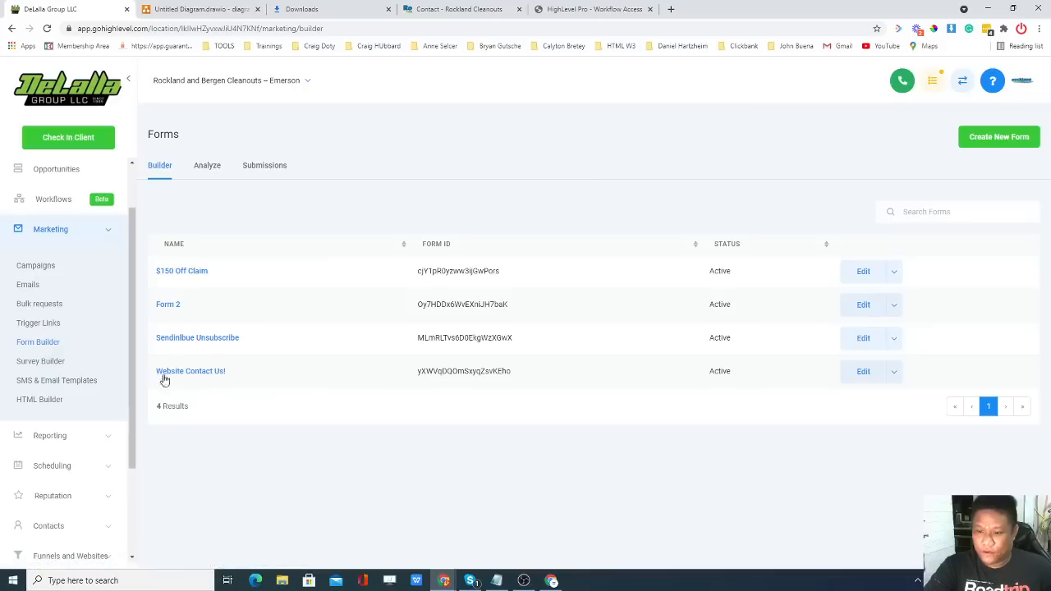
# Open the Website Contact Us! form, review its services checkbox field, and show its embed code.
pyautogui.click(190, 373)
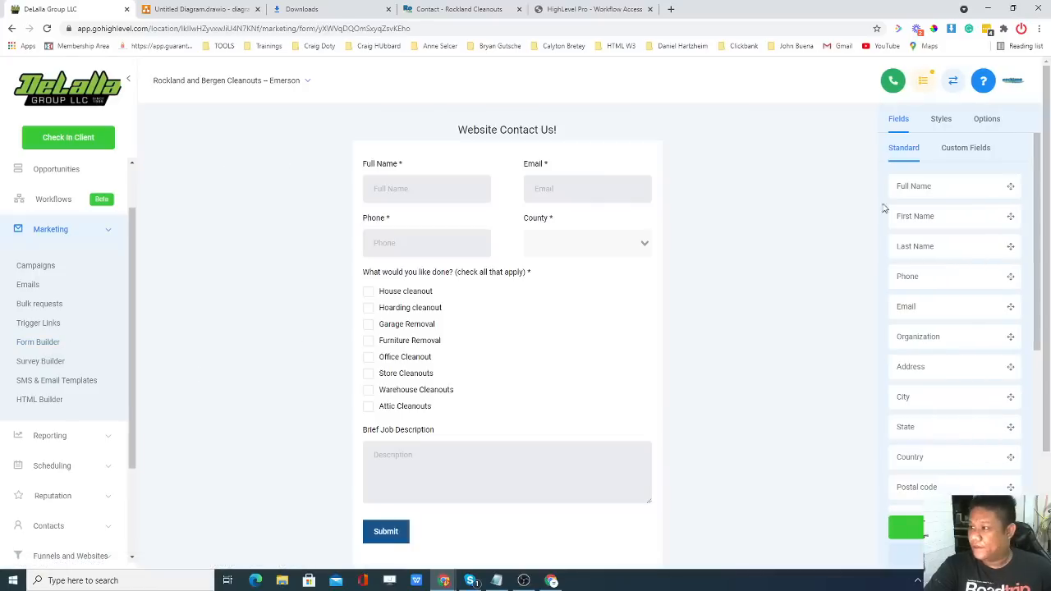
pyautogui.scroll(-1, 699, 238)
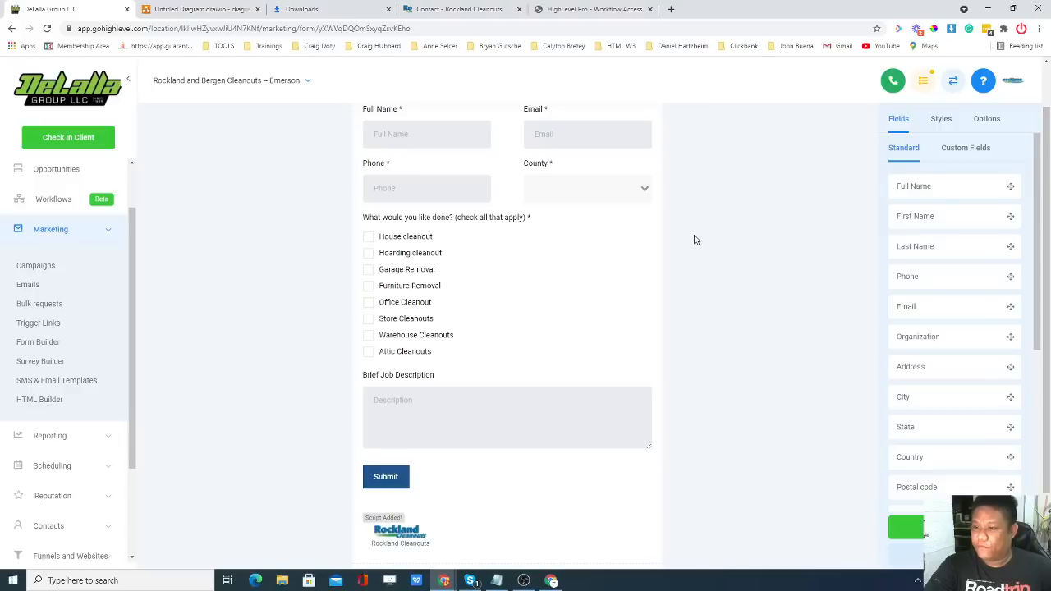
pyautogui.click(484, 257)
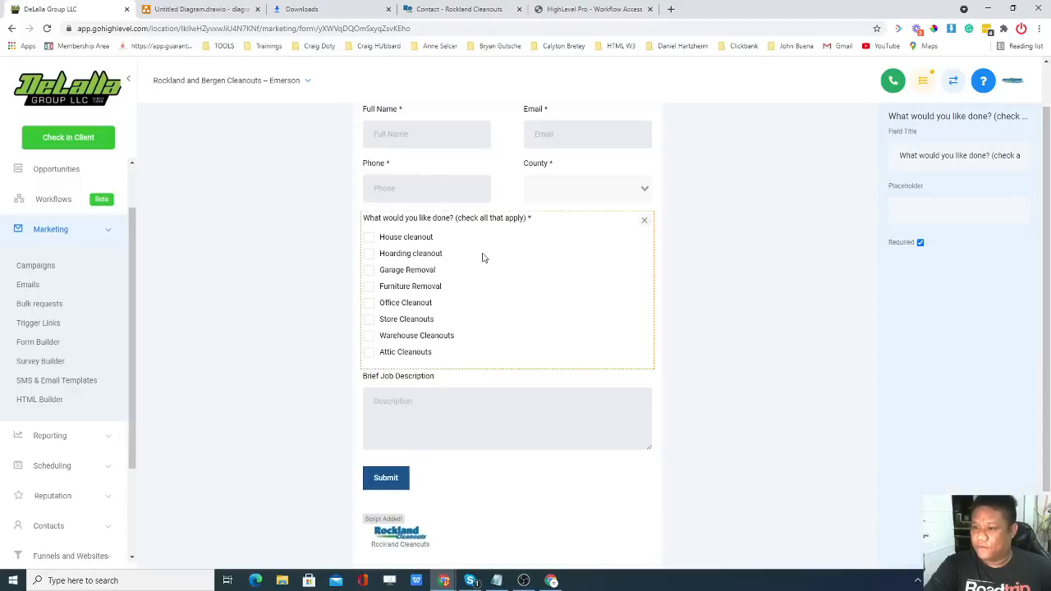
pyautogui.click(703, 257)
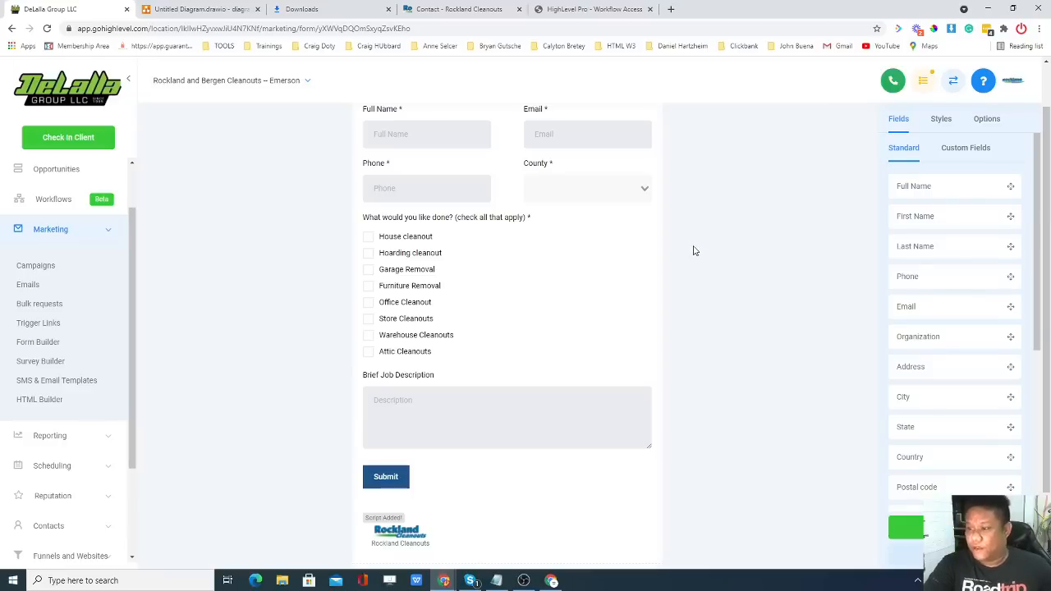
pyautogui.scroll(1, 483, 194)
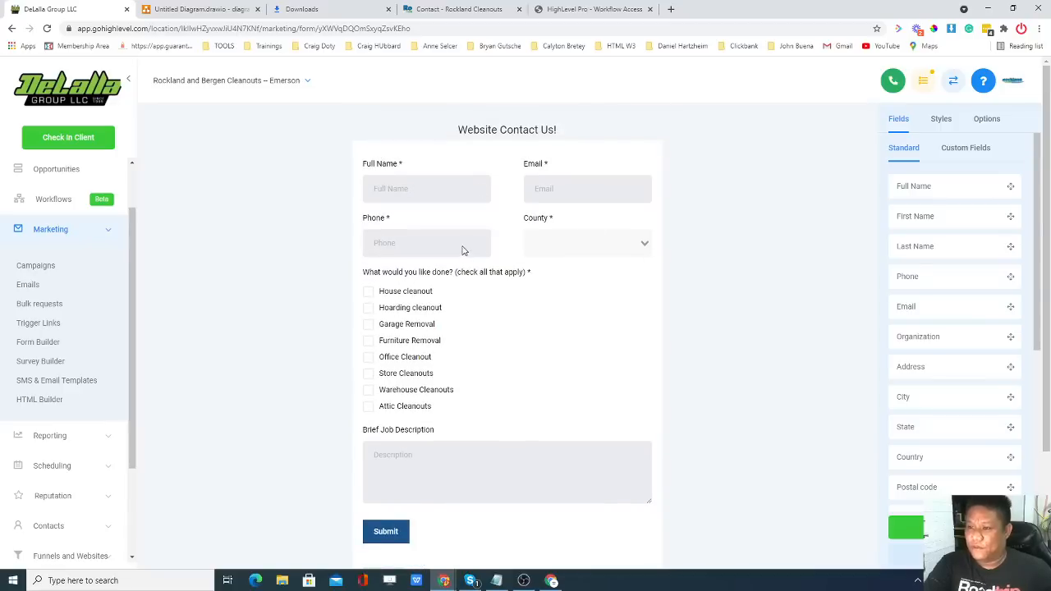
pyautogui.scroll(-1, 420, 306)
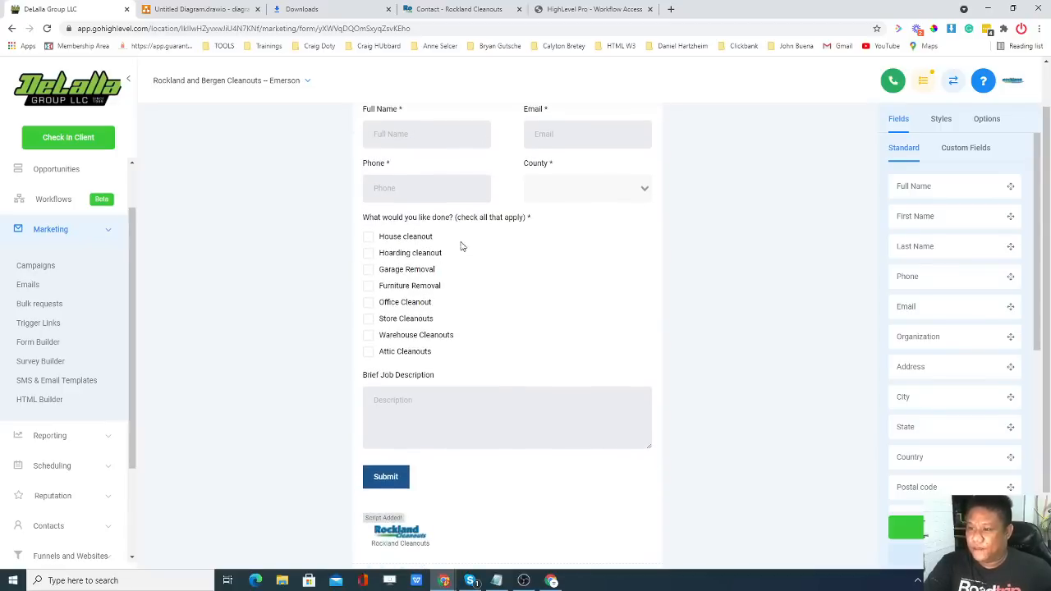
pyautogui.click(426, 244)
pyautogui.click(713, 389)
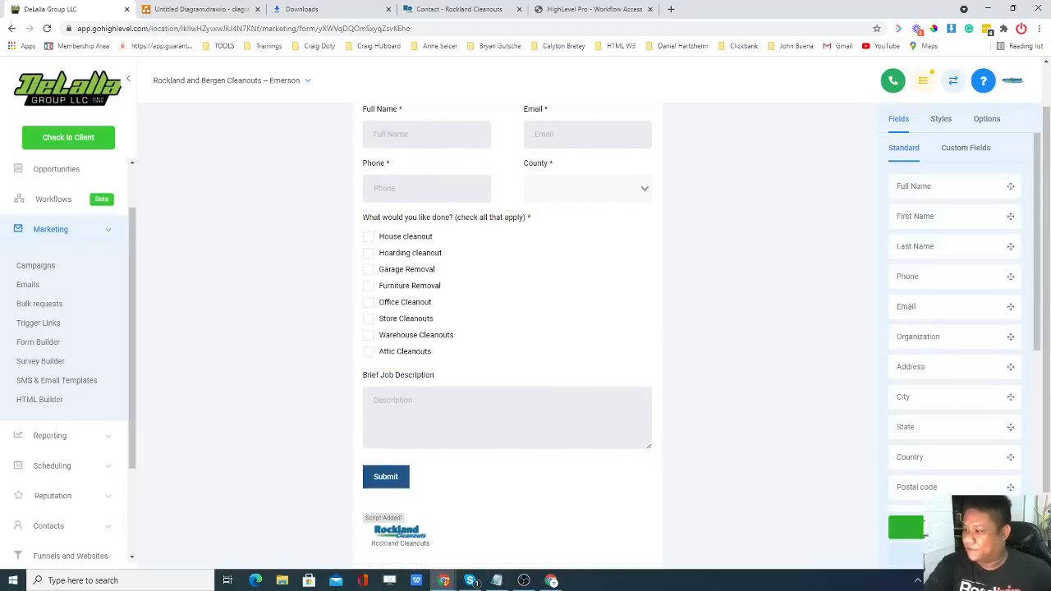
pyautogui.click(904, 527)
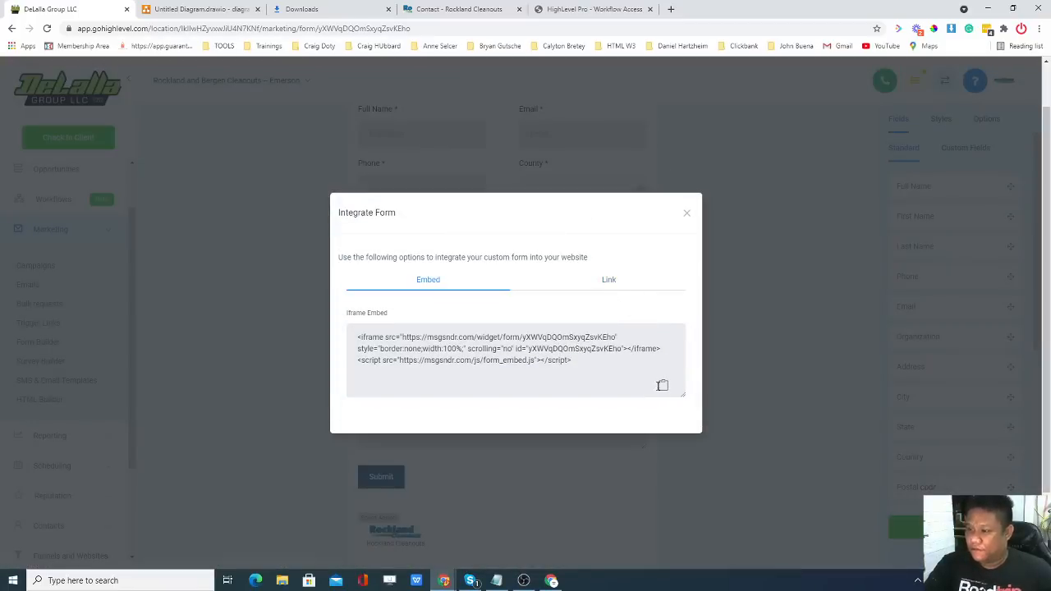
# Switch from the iframe embed code to the form's share link and open the live form in a new tab.
pyautogui.moveTo(597, 371); pyautogui.dragTo(358, 331)
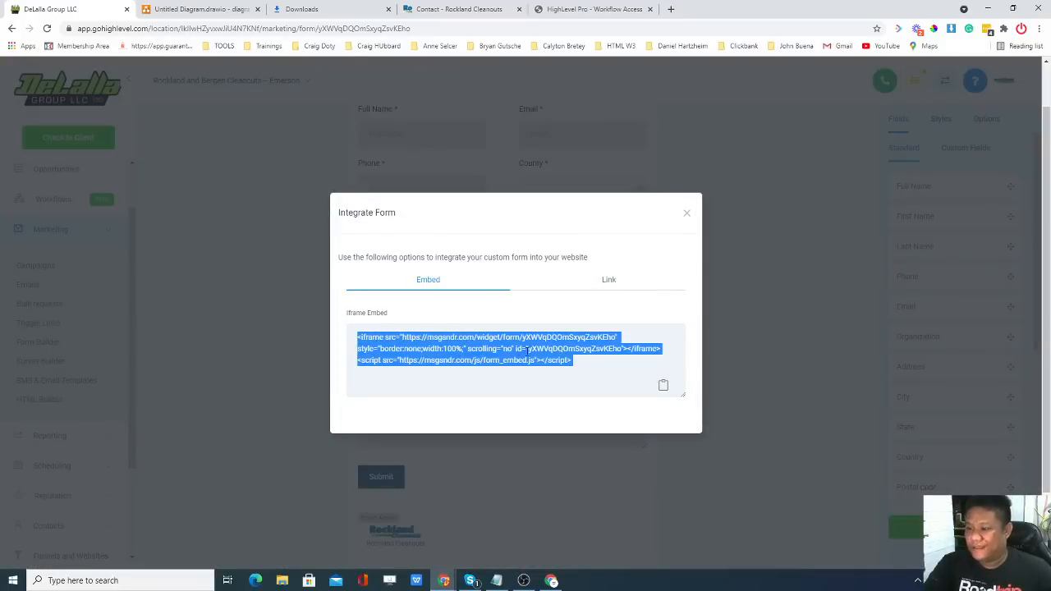
pyautogui.click(592, 361)
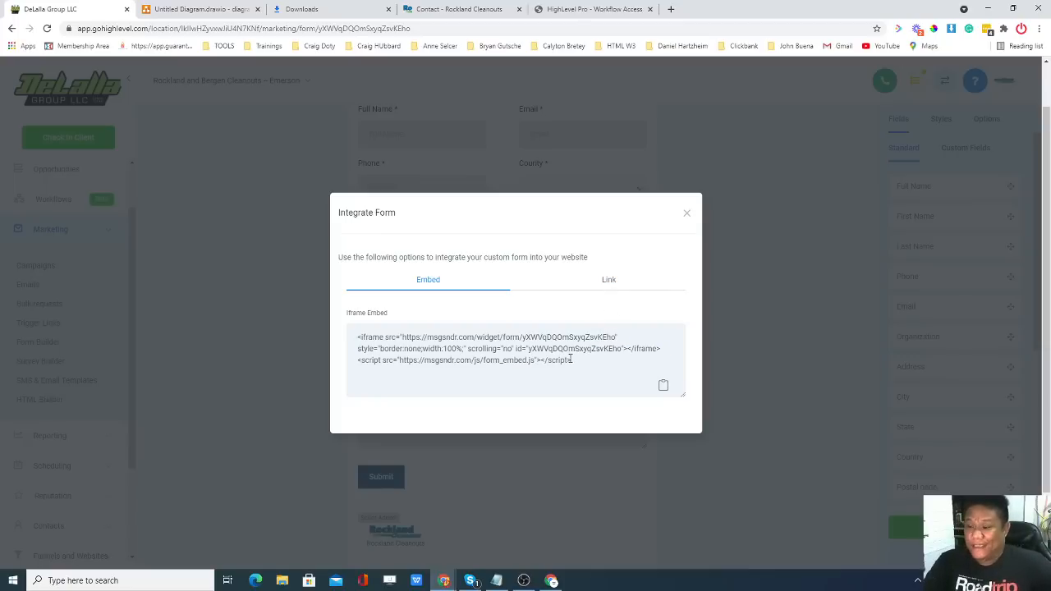
pyautogui.click(615, 287)
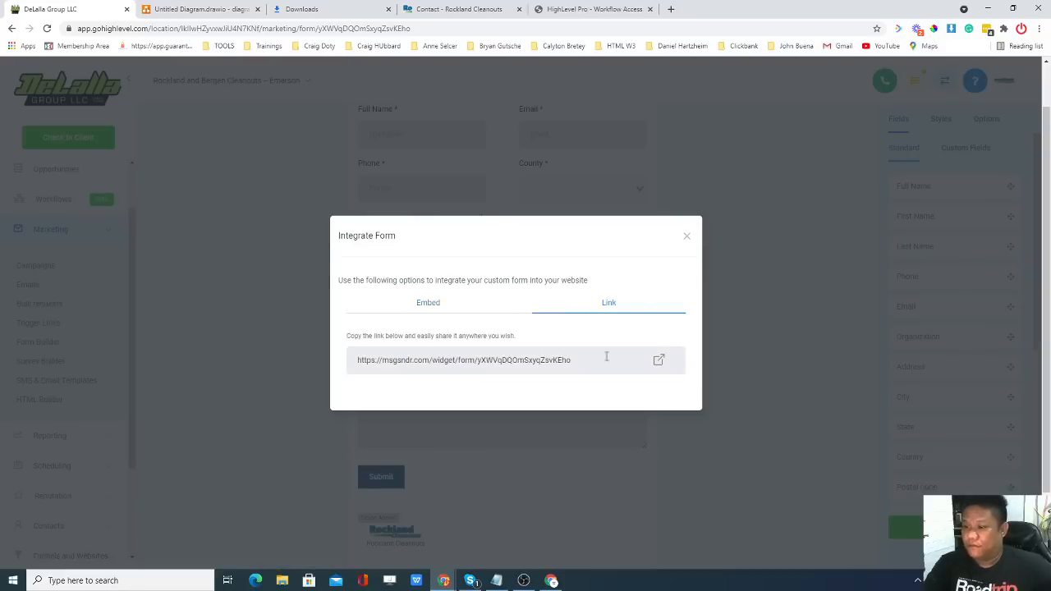
pyautogui.click(660, 362)
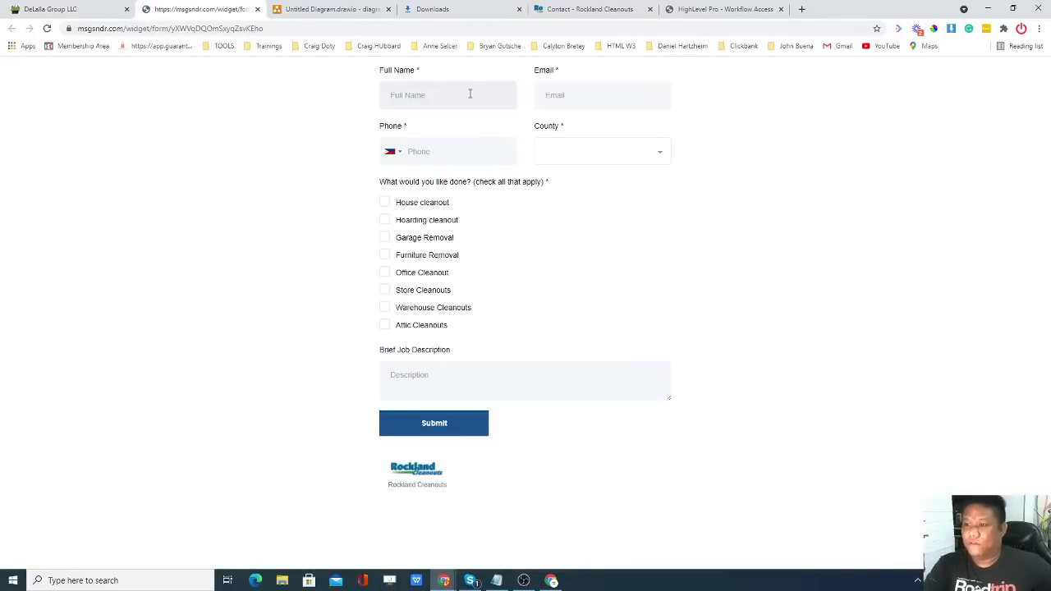
# Step through the Email, phone country code and County fields, leaving them empty.
pyautogui.click(541, 106)
pyautogui.click(434, 162)
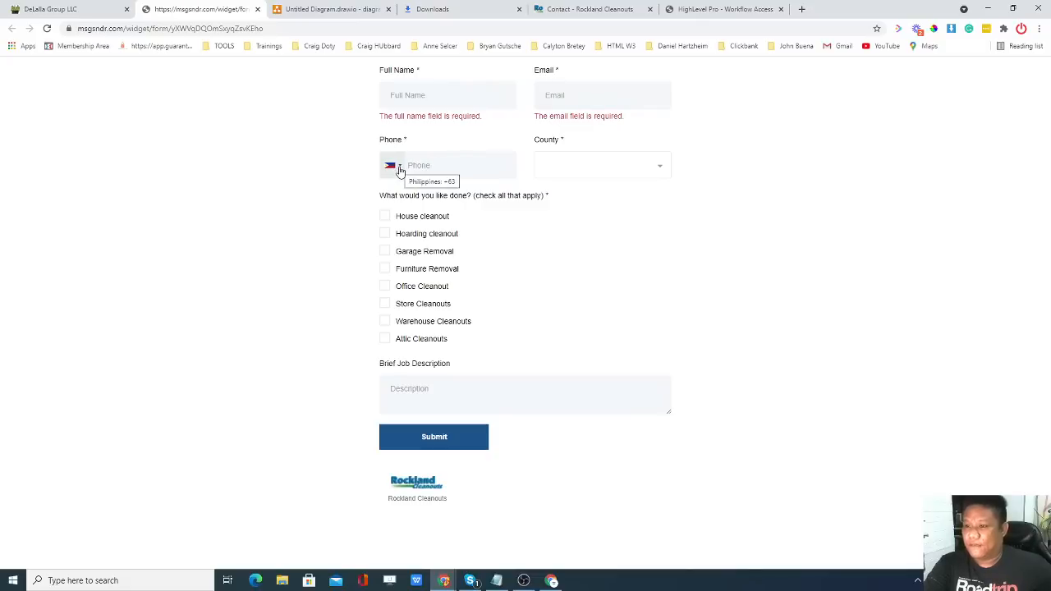
pyautogui.click(399, 167)
pyautogui.click(400, 169)
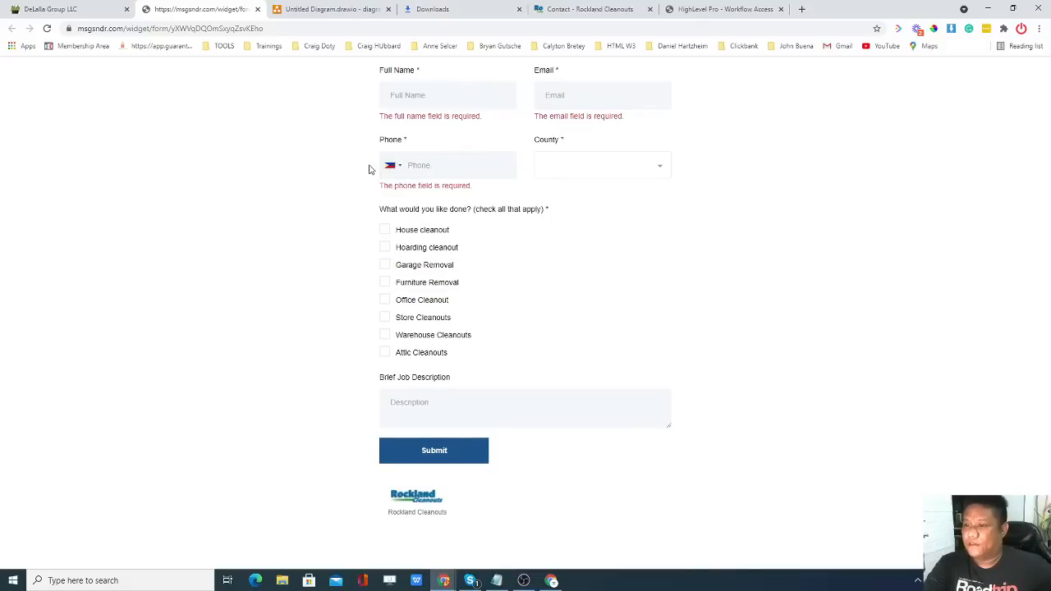
pyautogui.click(577, 165)
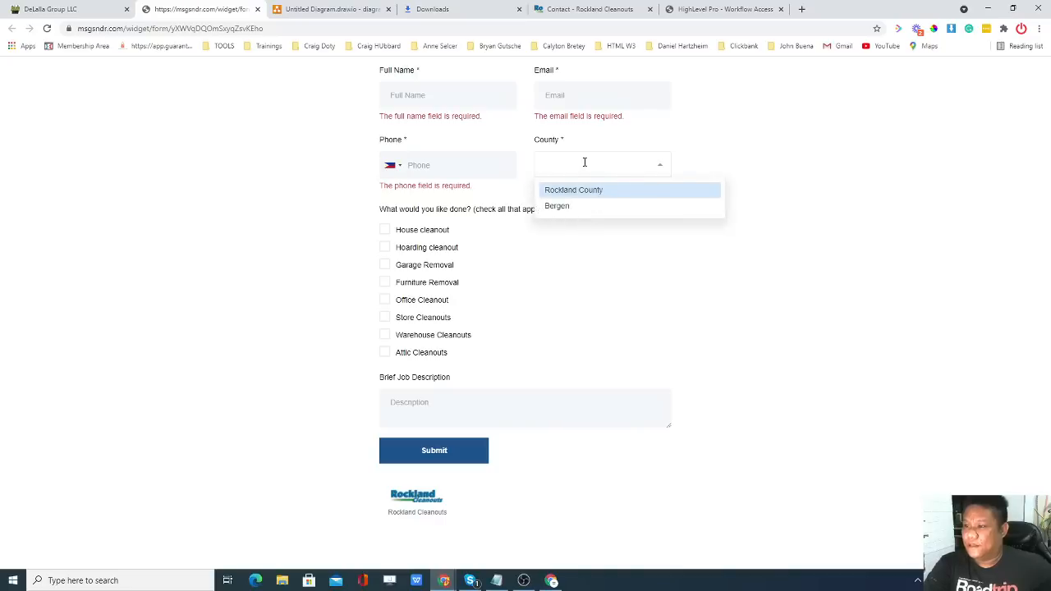
pyautogui.click(594, 231)
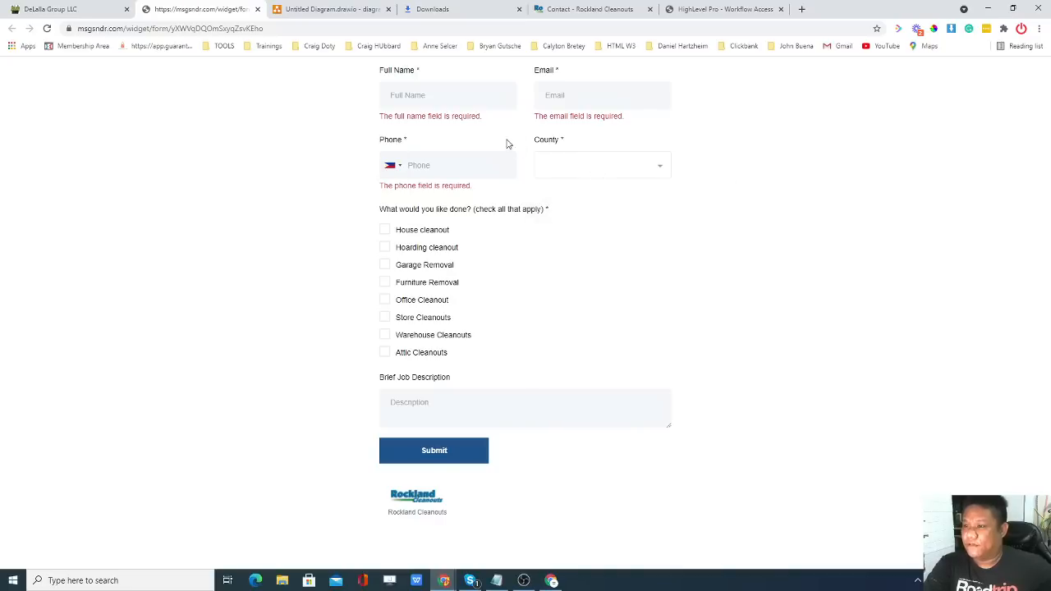
# Tick House cleanout, Garage Removal and Store Cleanouts, enter 'ehrst' as the description, and submit to see validation errors.
pyautogui.click(385, 230)
pyautogui.click(385, 264)
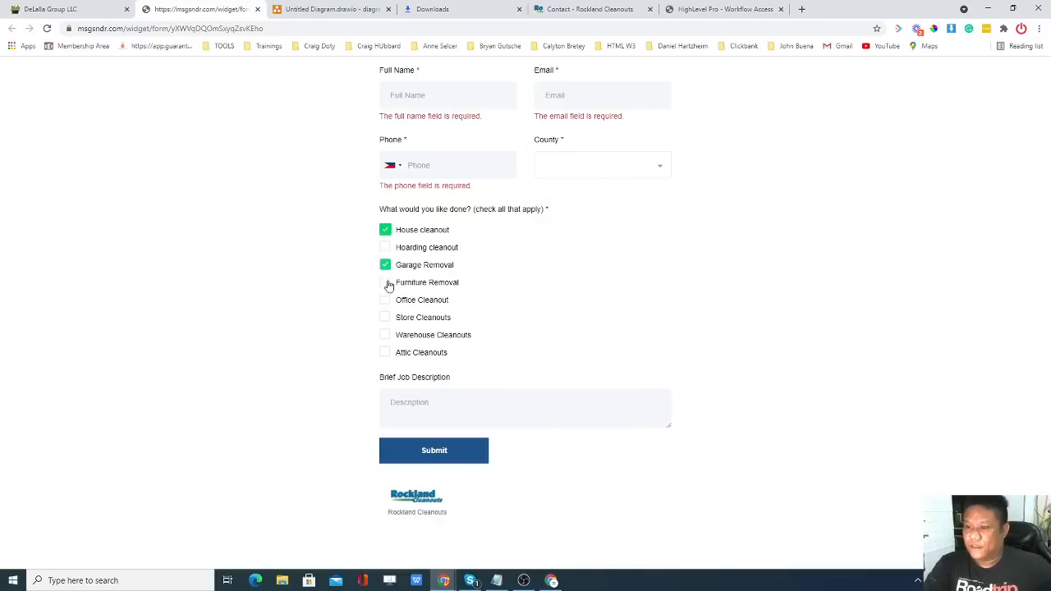
pyautogui.click(385, 317)
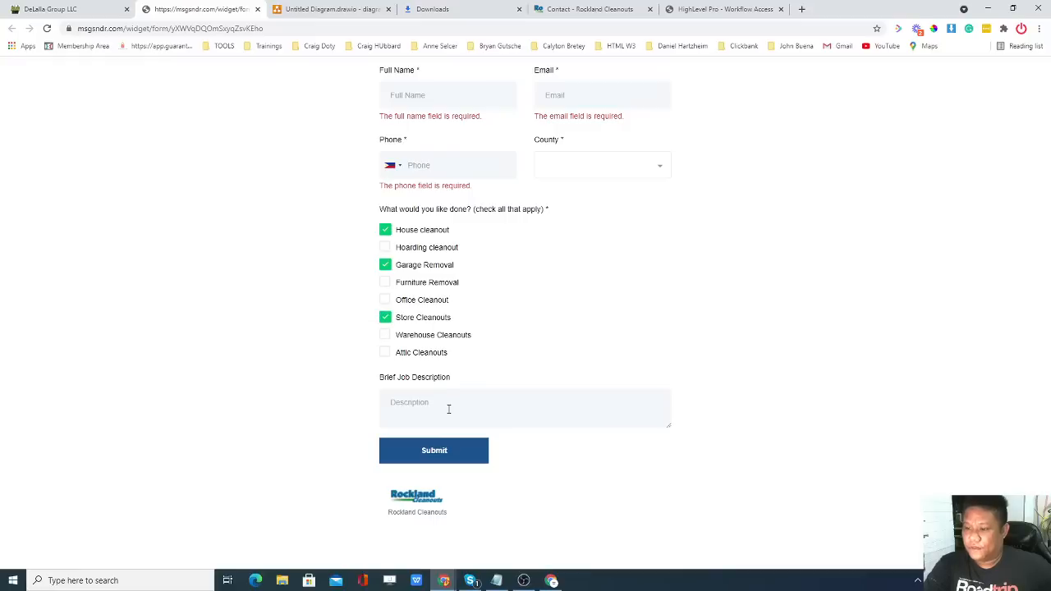
pyautogui.write('ehrst')
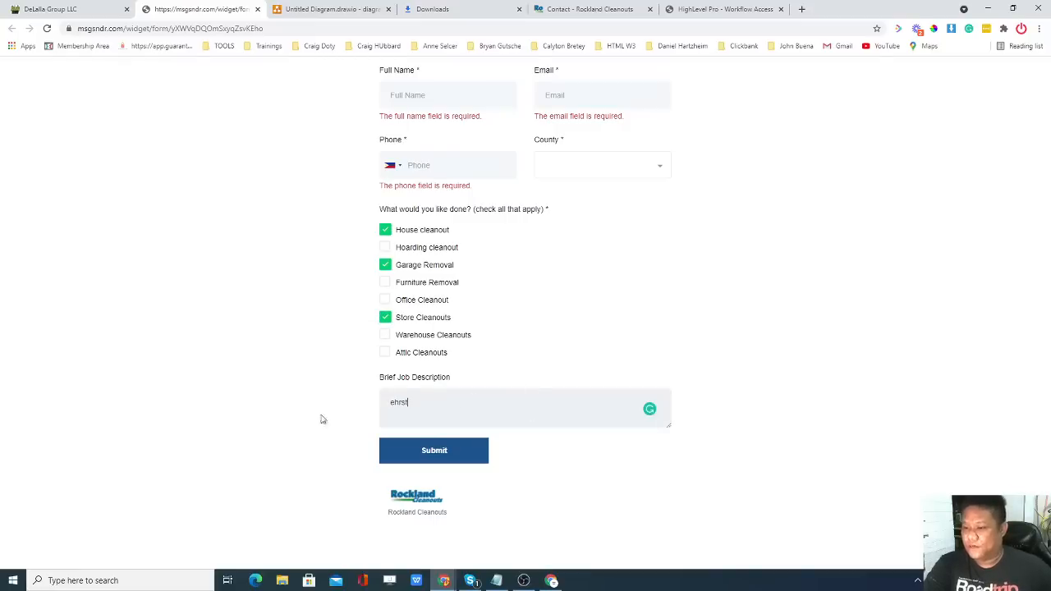
pyautogui.click(462, 465)
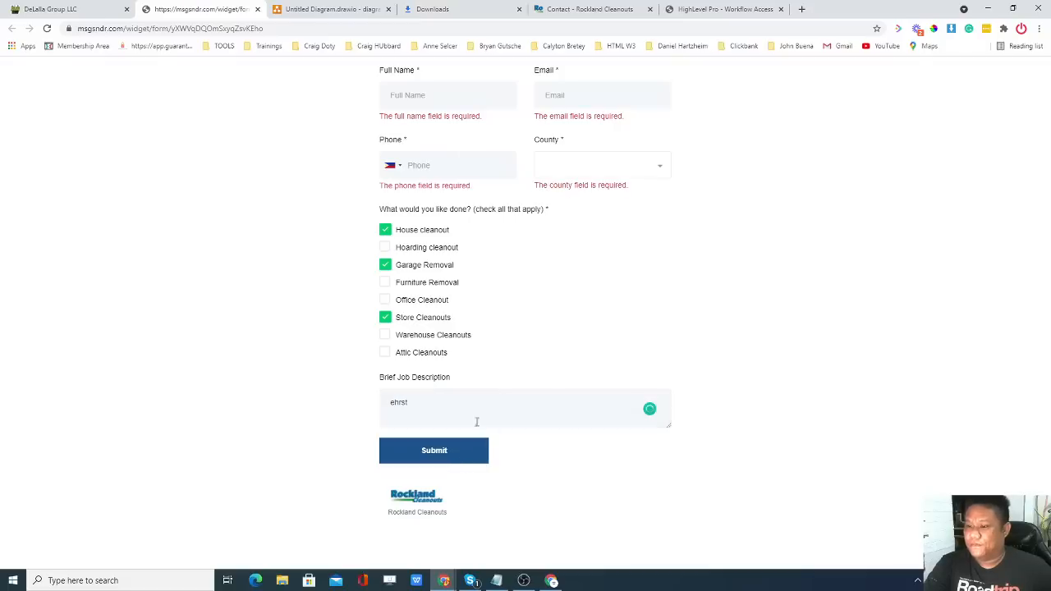
# Close the form preview and Integrate Form dialog, then edit the Rockland & Bergen Cleanouts pipeline under Settings > Pipelines.
pyautogui.click(257, 9)
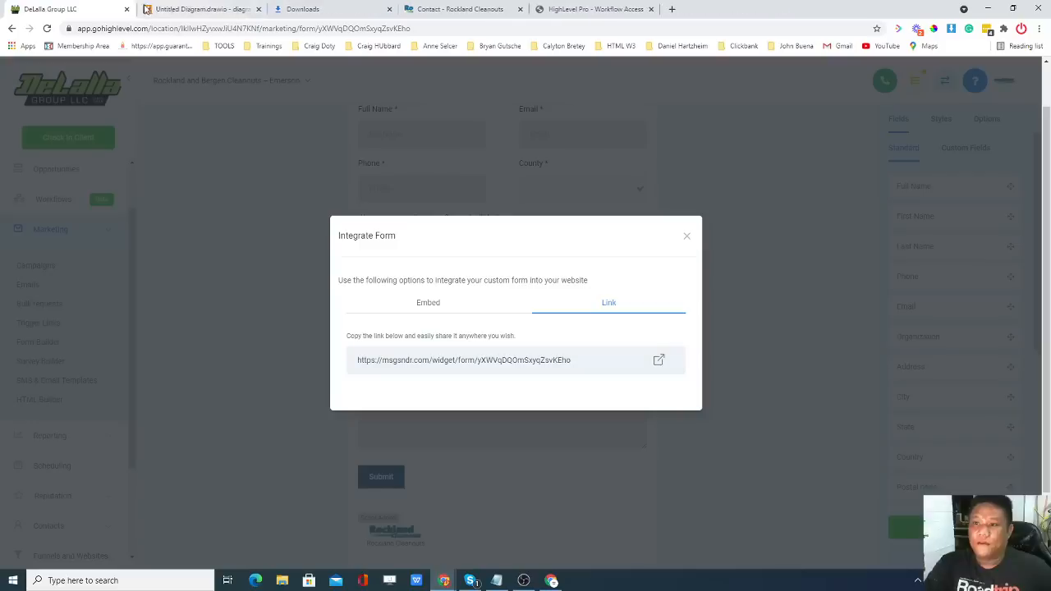
pyautogui.click(688, 236)
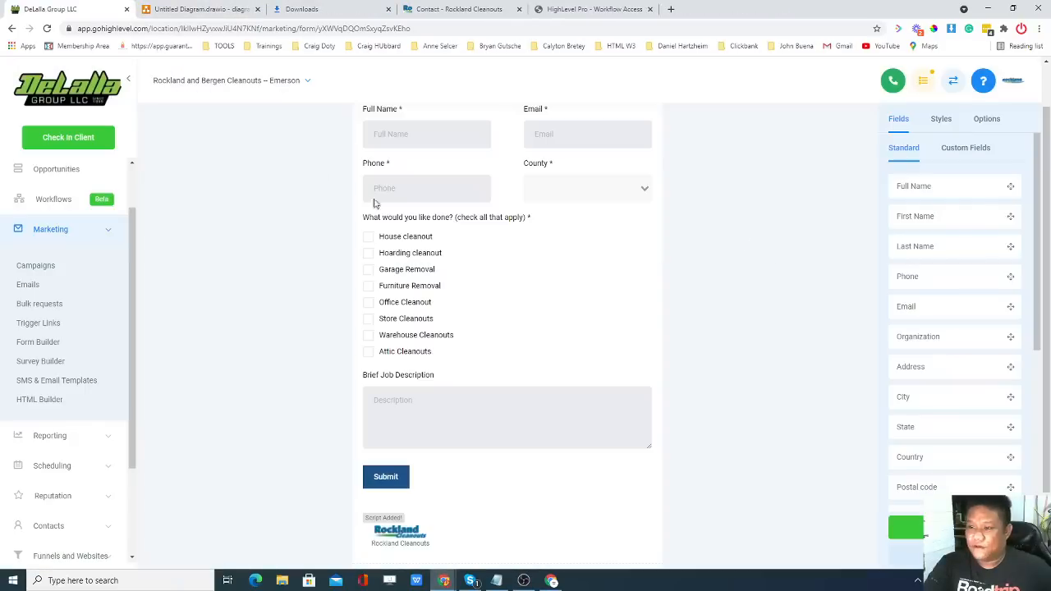
pyautogui.scroll(-2, 130, 271)
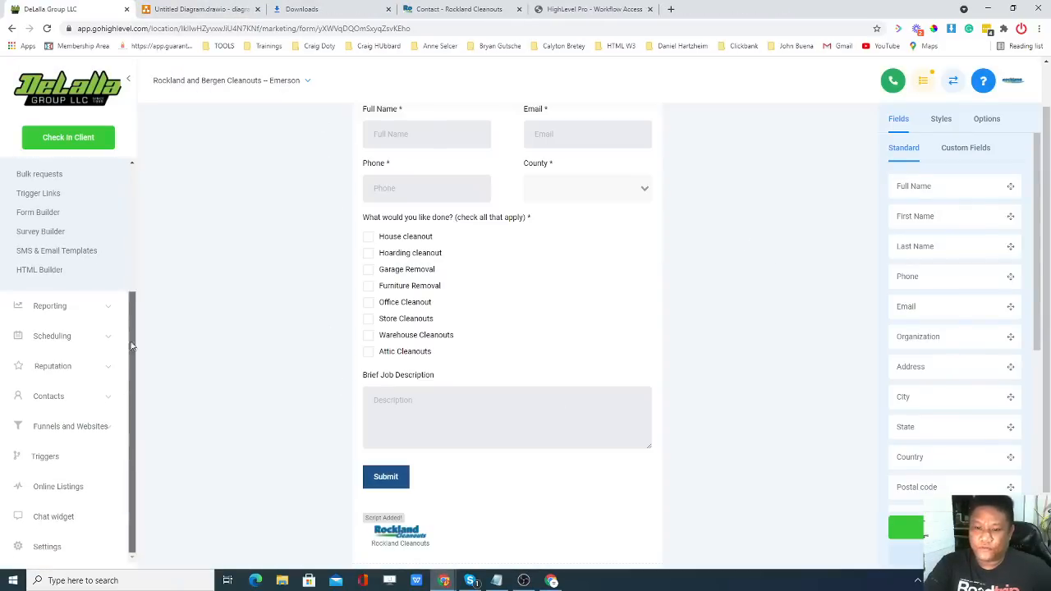
pyautogui.click(84, 533)
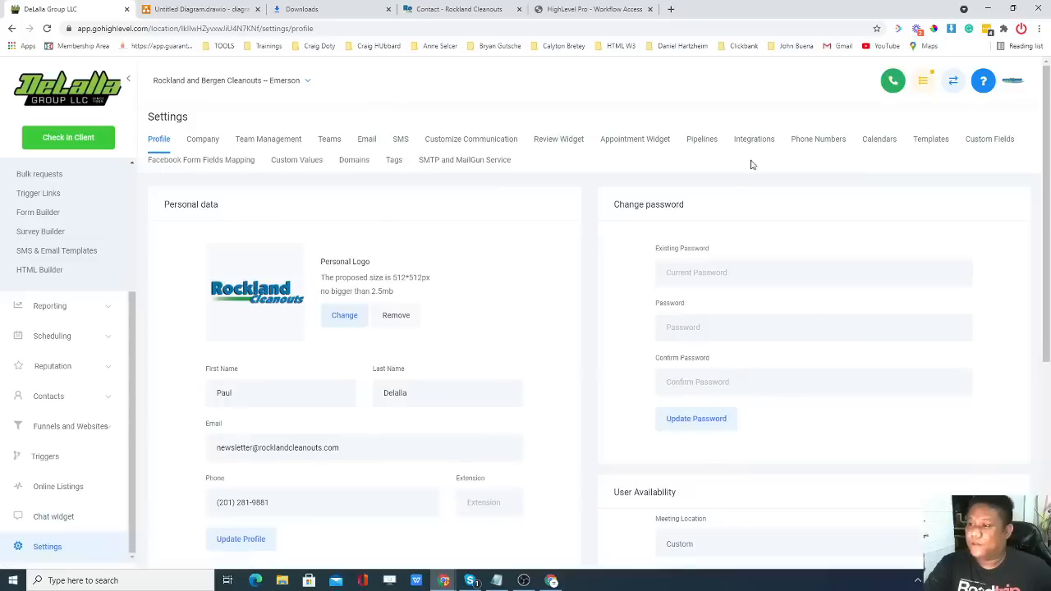
pyautogui.click(708, 145)
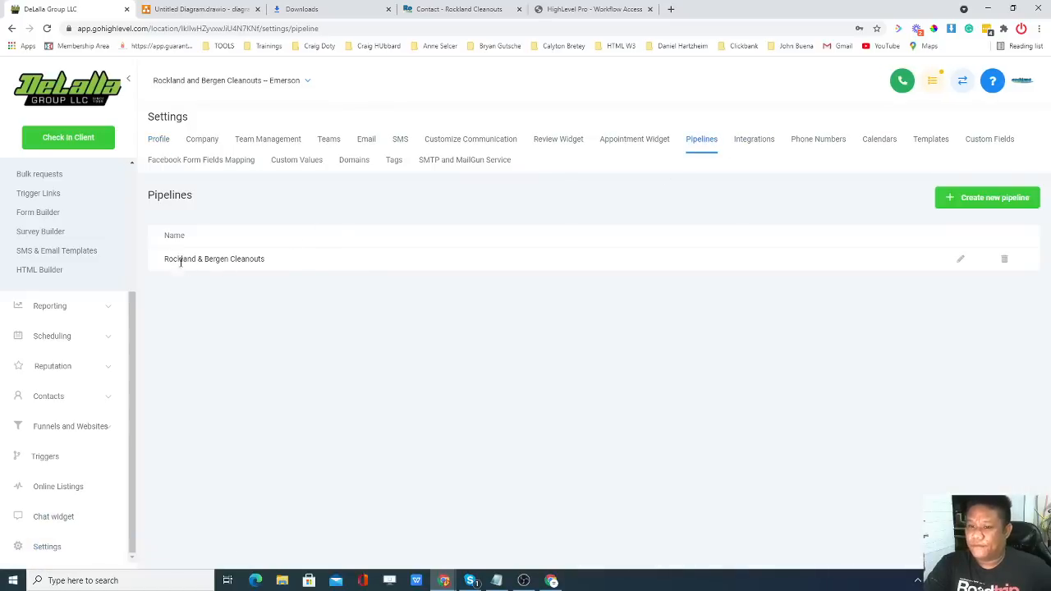
pyautogui.click(960, 260)
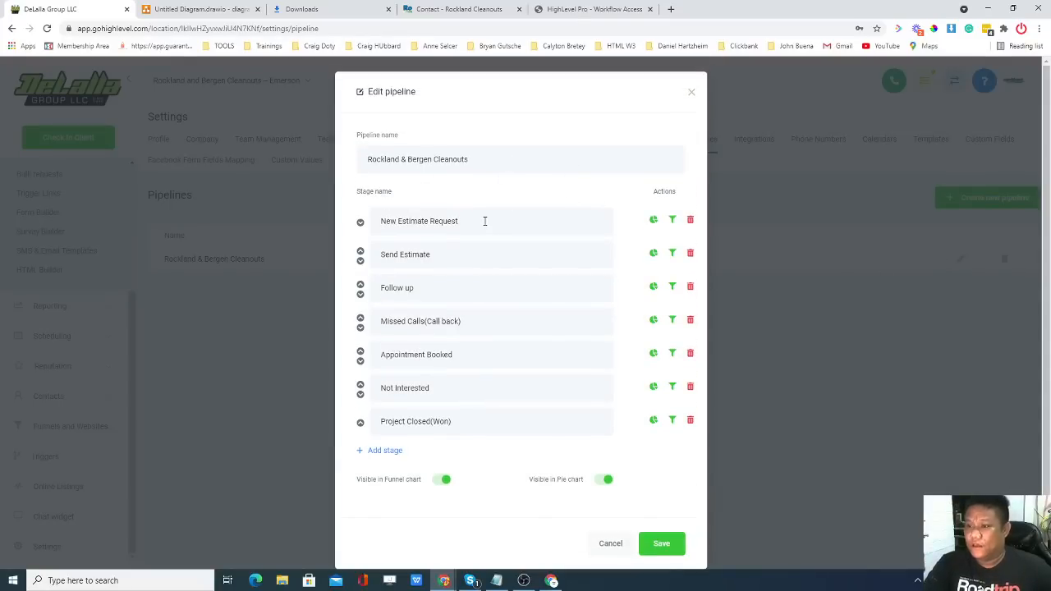
# Review the stage names New Estimate Request, Send Estimate and Follow up without changing them.
pyautogui.moveTo(484, 220); pyautogui.dragTo(379, 224)
pyautogui.click(445, 255)
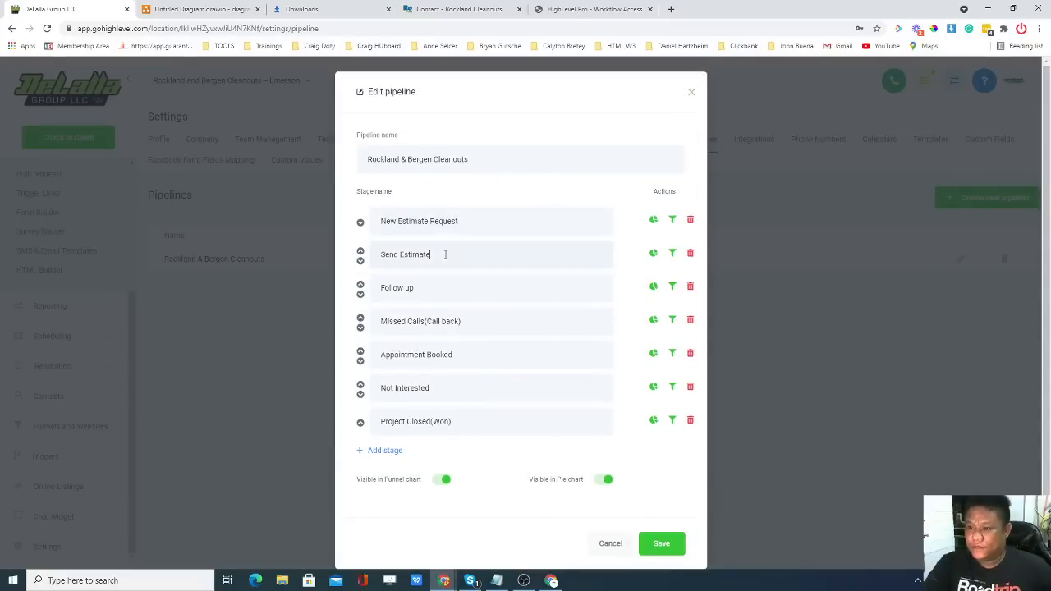
pyautogui.moveTo(461, 220); pyautogui.dragTo(378, 223)
pyautogui.moveTo(440, 254); pyautogui.dragTo(368, 258)
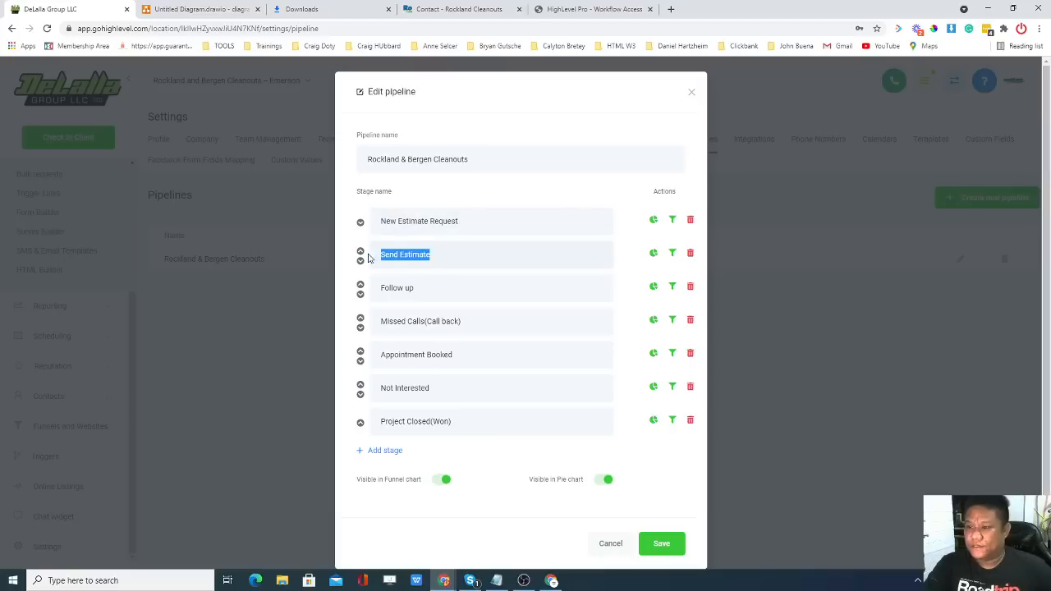
pyautogui.moveTo(421, 290); pyautogui.dragTo(376, 290)
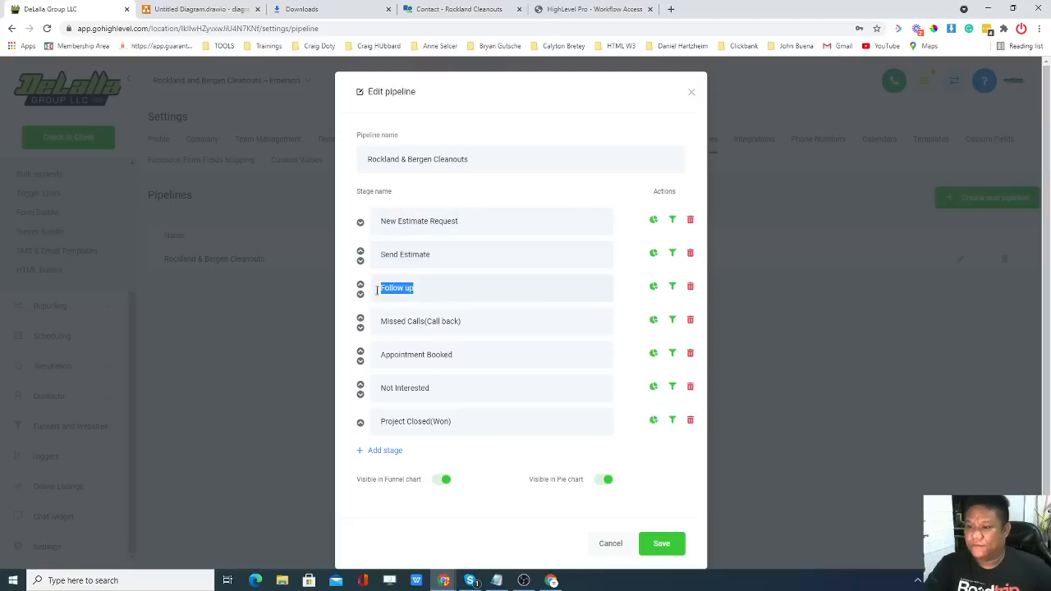
pyautogui.click(623, 298)
pyautogui.moveTo(449, 218); pyautogui.dragTo(378, 219)
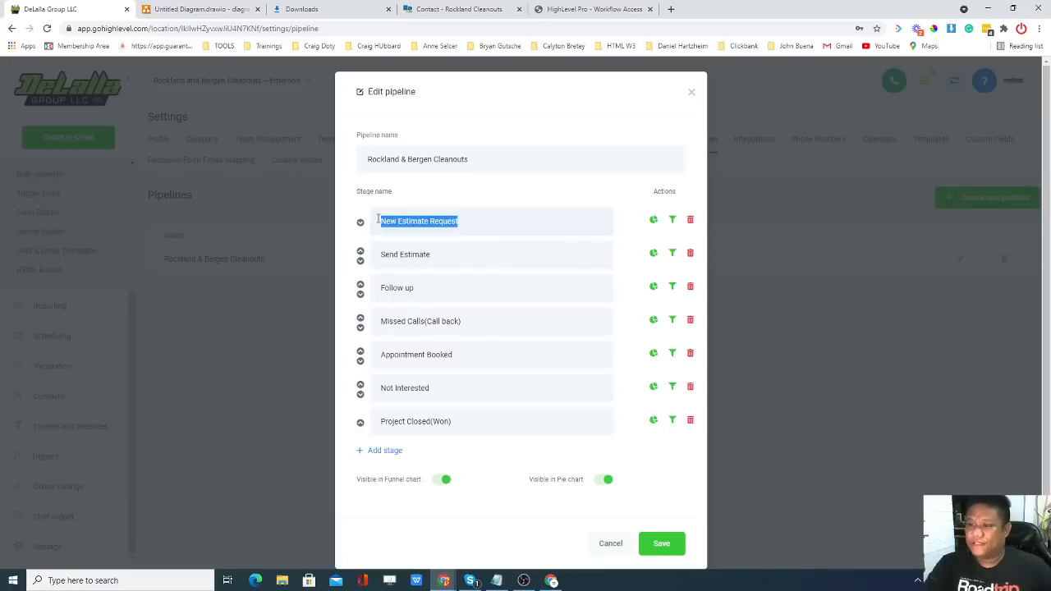
pyautogui.click(620, 234)
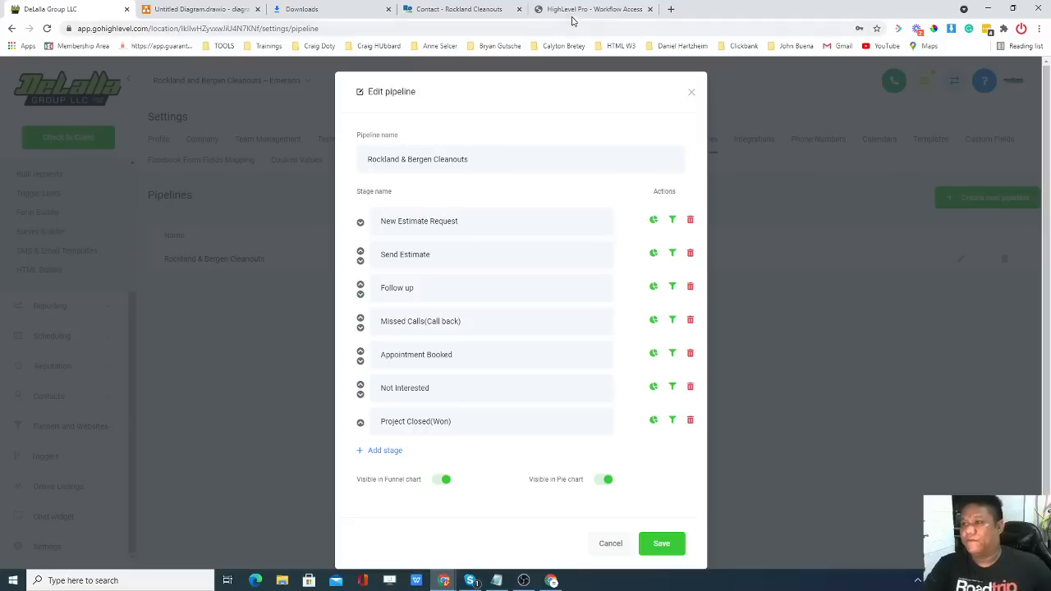
pyautogui.click(476, 10)
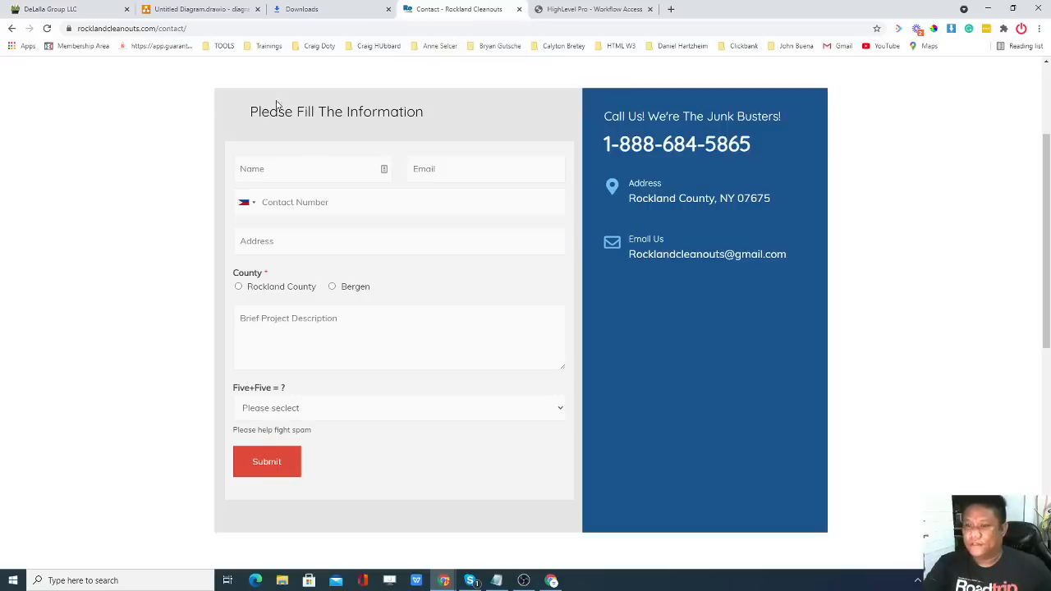
pyautogui.click(100, 9)
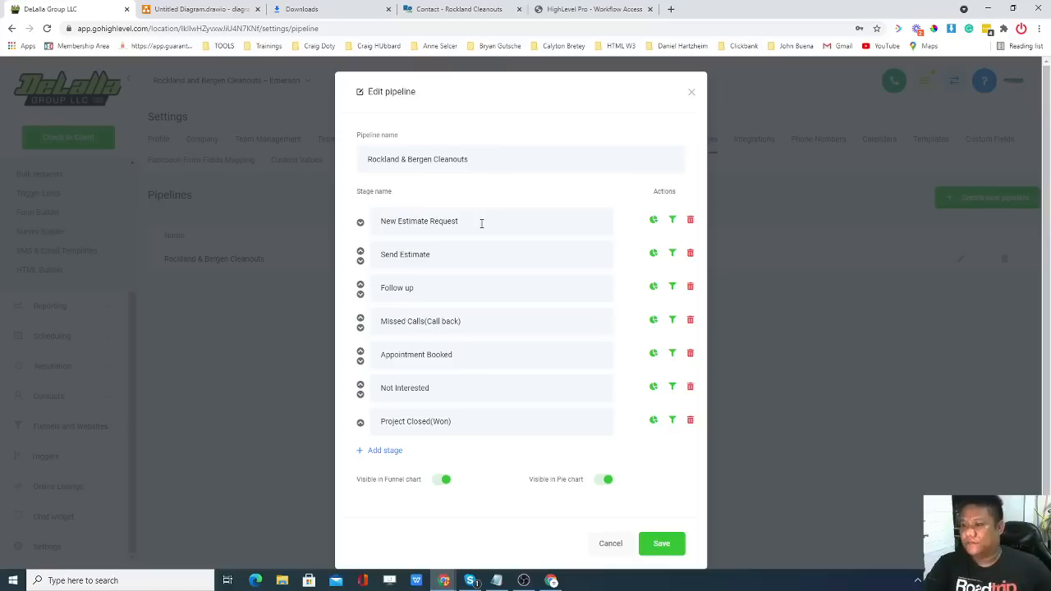
pyautogui.moveTo(458, 223); pyautogui.dragTo(360, 222)
pyautogui.click(415, 194)
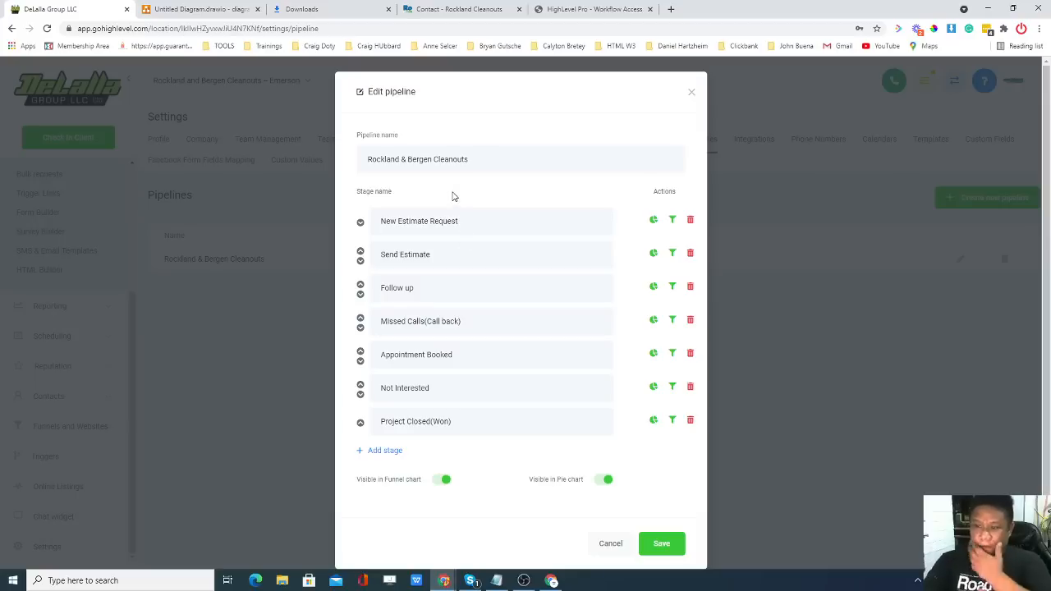
# Close the pipeline editor and show the Rockland & Bergen Cleanouts pipeline on the Opportunities board.
pyautogui.click(691, 93)
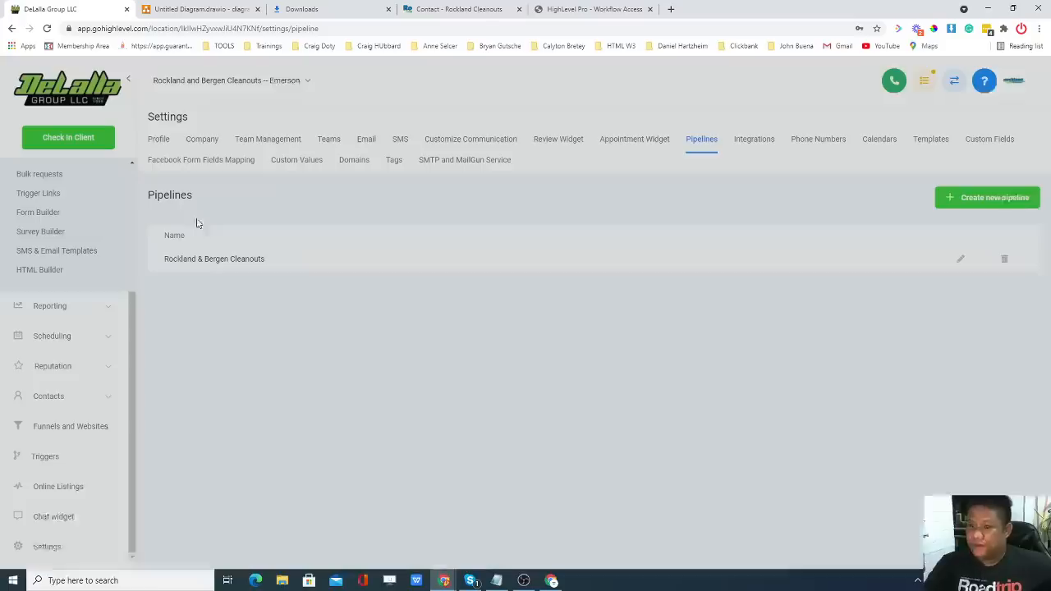
pyautogui.scroll(3, 139, 312)
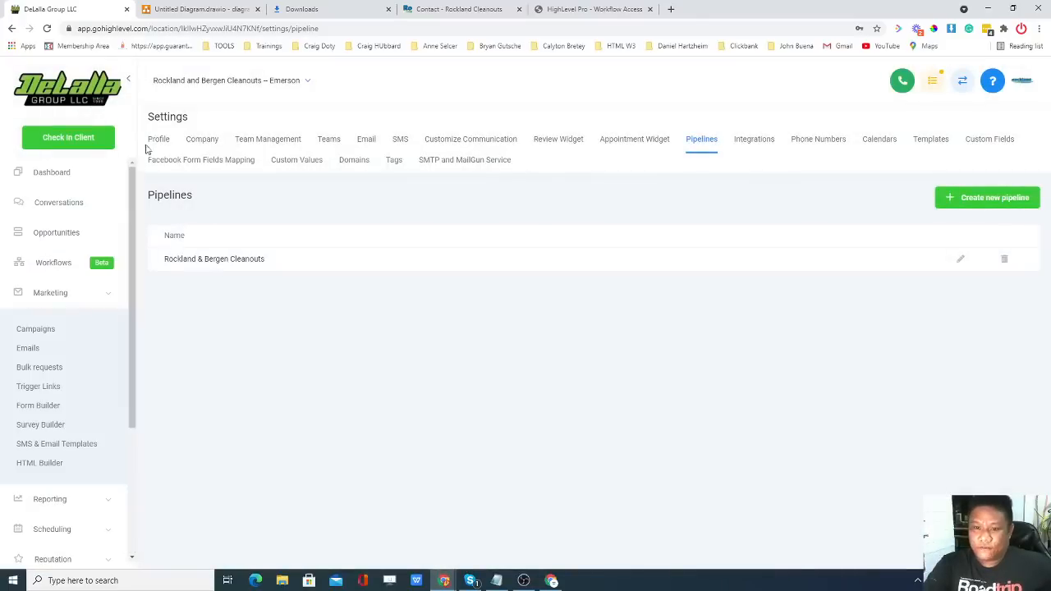
pyautogui.click(70, 237)
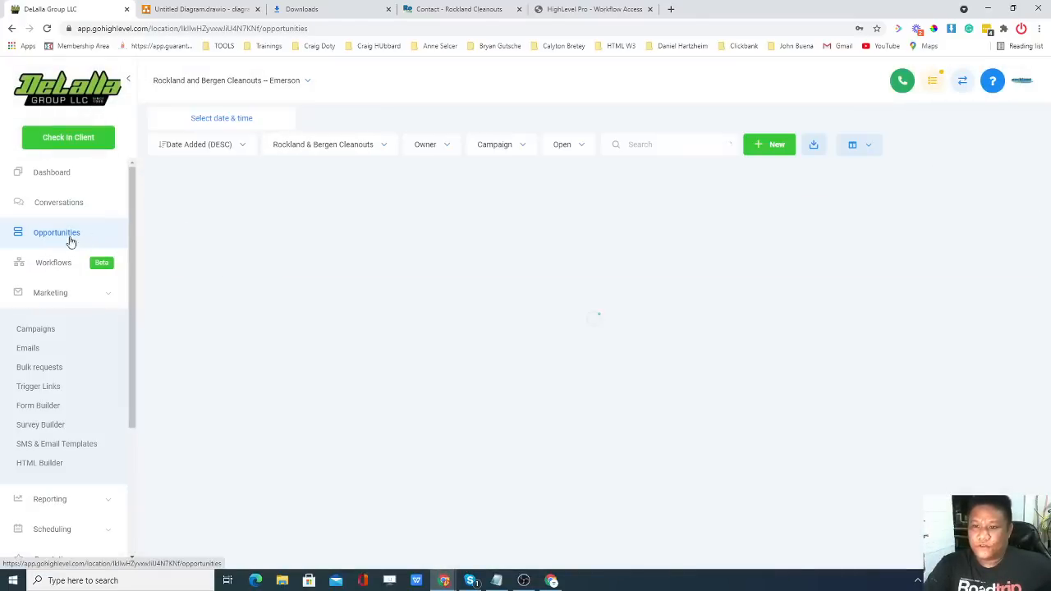
pyautogui.click(366, 146)
pyautogui.click(369, 170)
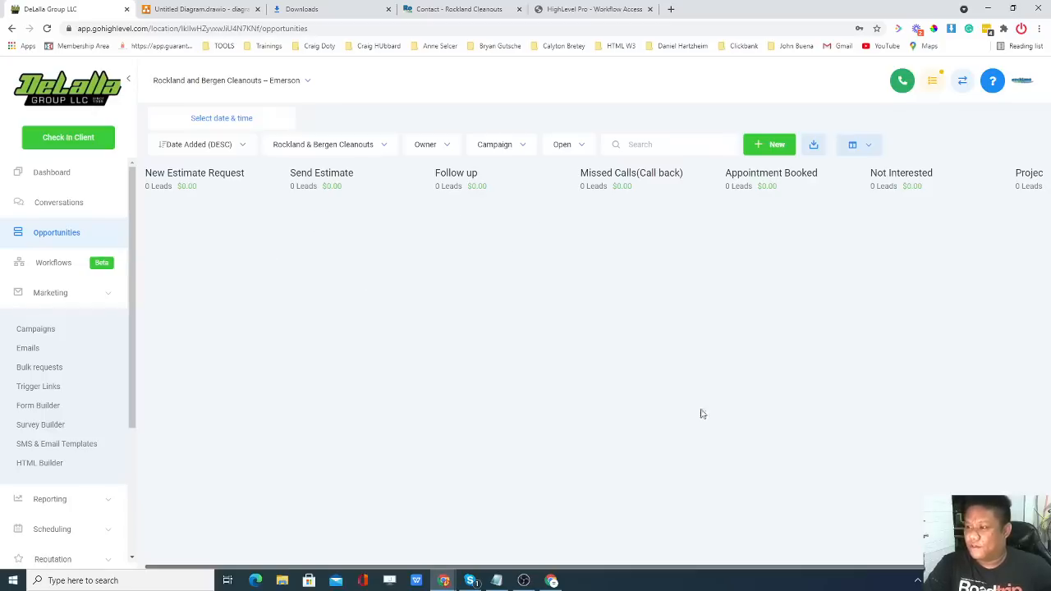
pyautogui.moveTo(577, 569); pyautogui.dragTo(550, 567)
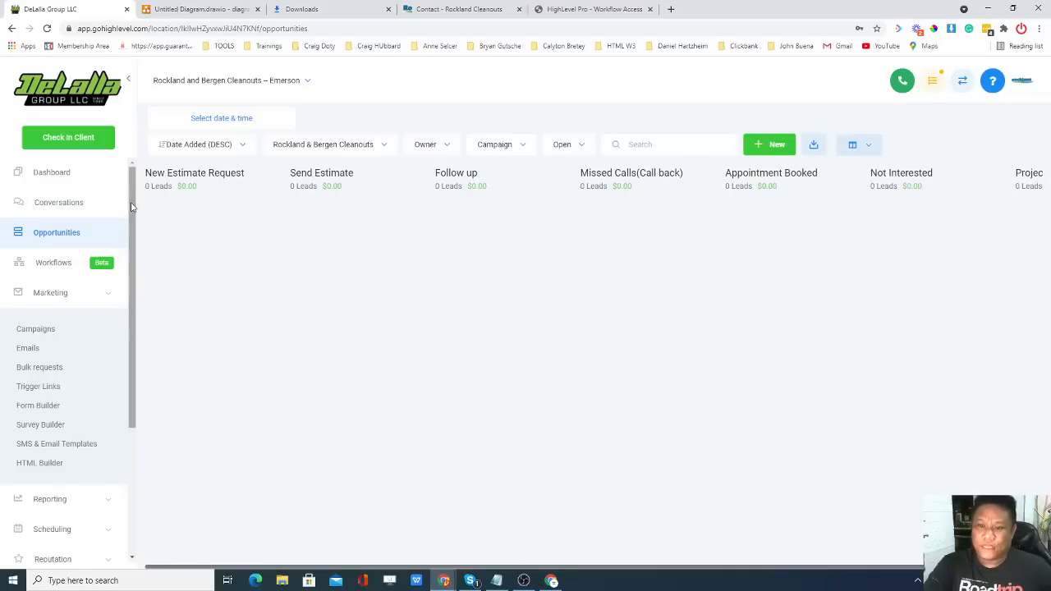
pyautogui.scroll(-1, 131, 208)
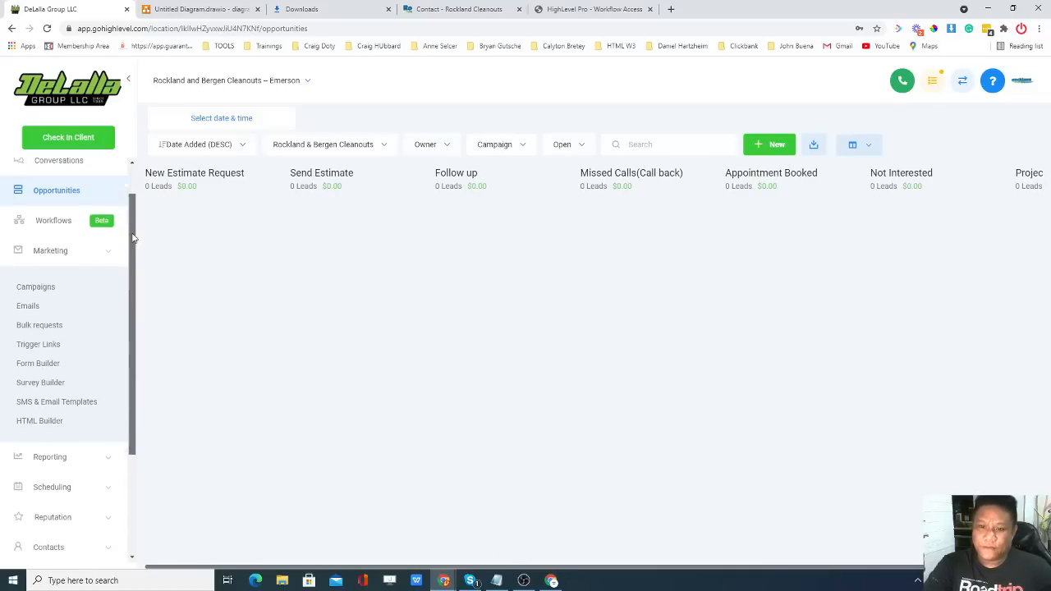
# Create a new blank workflow from scratch.
pyautogui.click(59, 222)
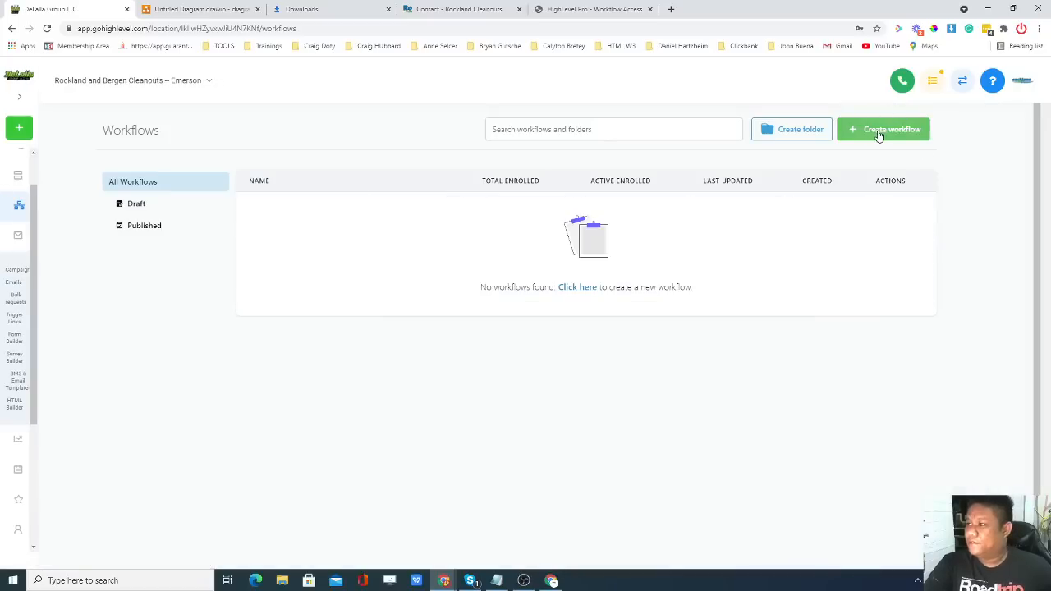
pyautogui.click(878, 133)
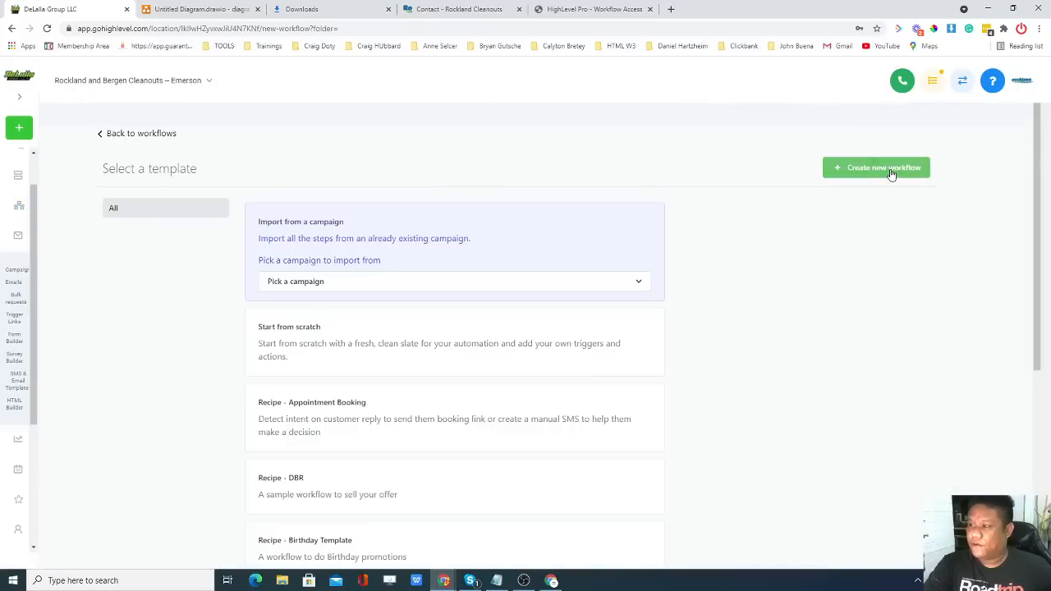
pyautogui.scroll(-1, 320, 293)
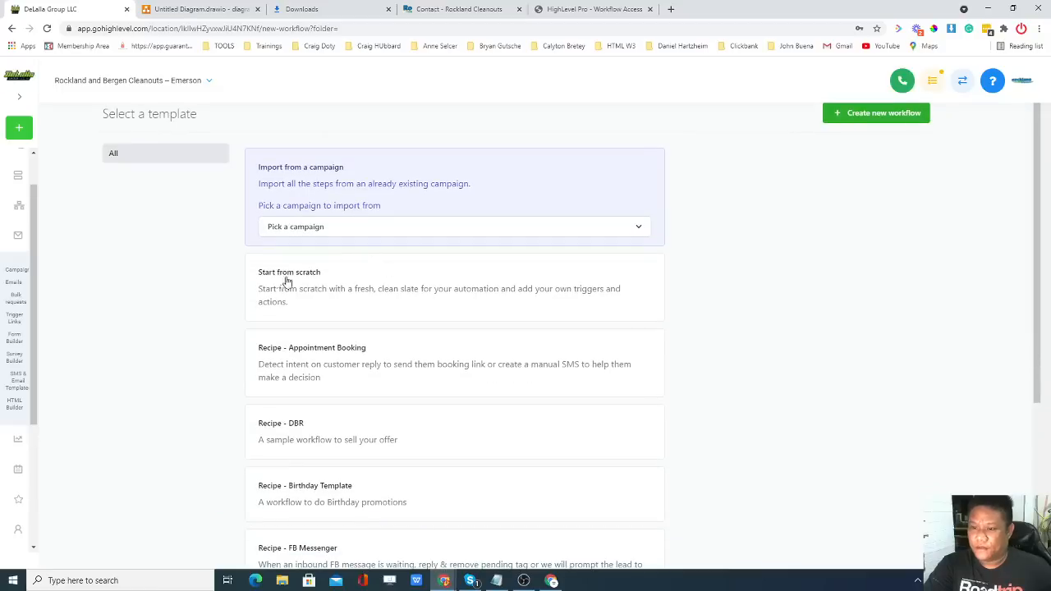
pyautogui.click(336, 285)
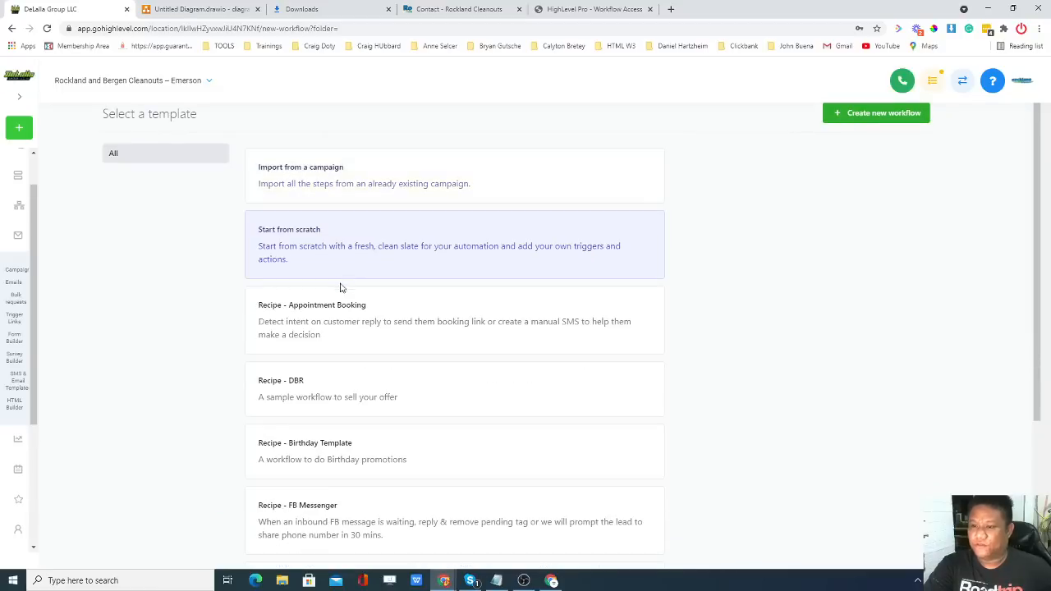
pyautogui.click(873, 119)
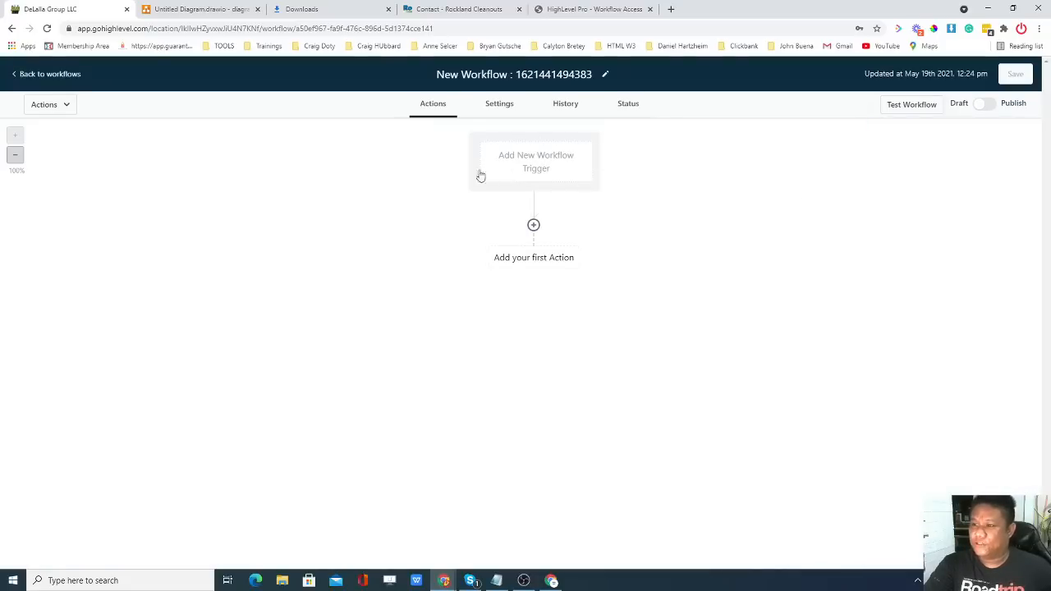
# Add a trigger named Web Optin using the CRM Form submitted event.
pyautogui.click(536, 170)
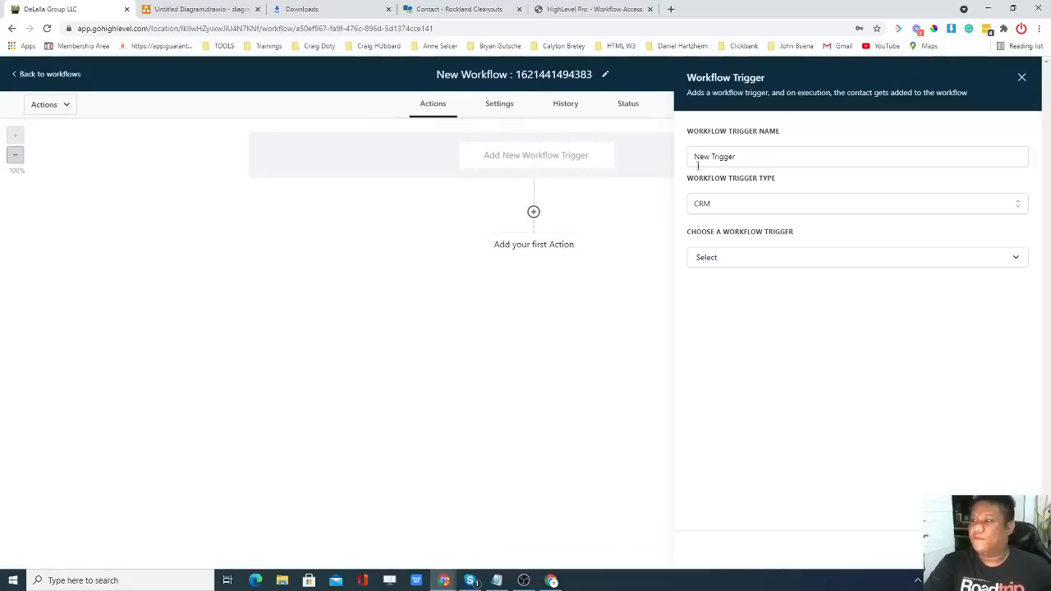
pyautogui.moveTo(696, 161); pyautogui.dragTo(734, 156)
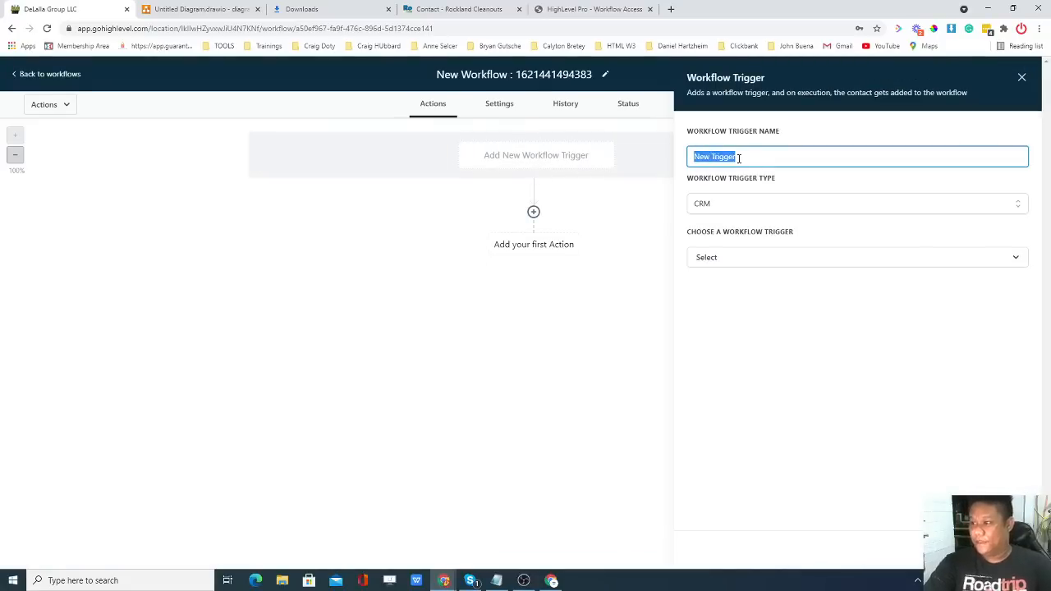
pyautogui.write('Web Optin')
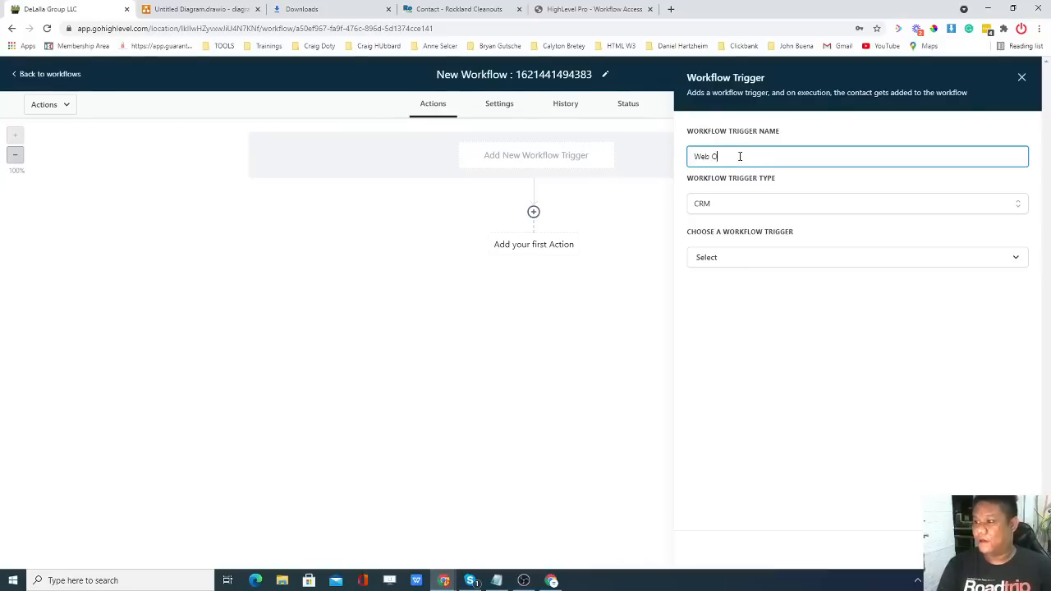
pyautogui.click(754, 206)
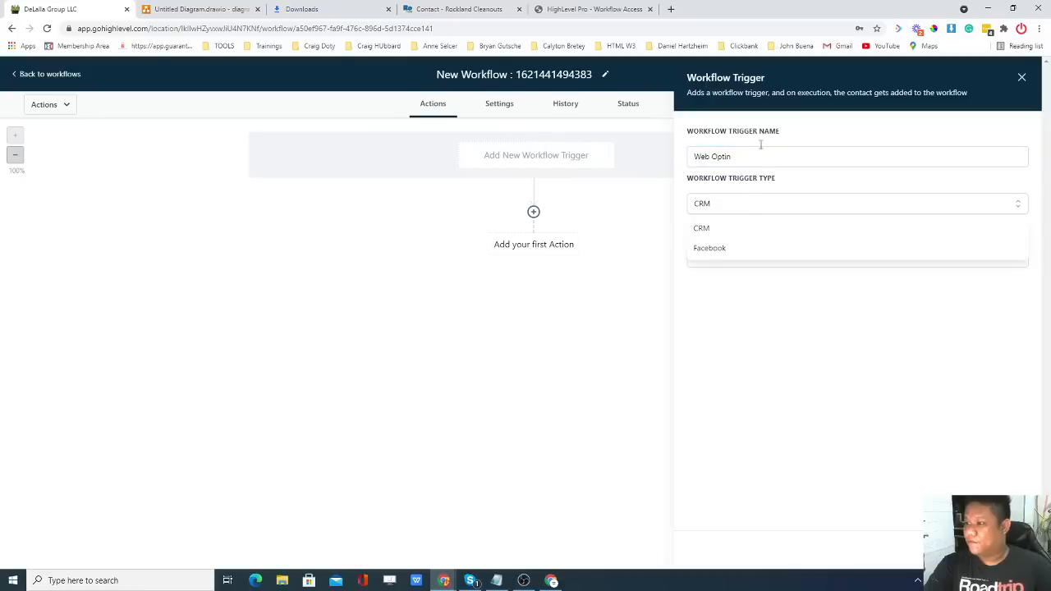
pyautogui.click(727, 230)
pyautogui.click(783, 260)
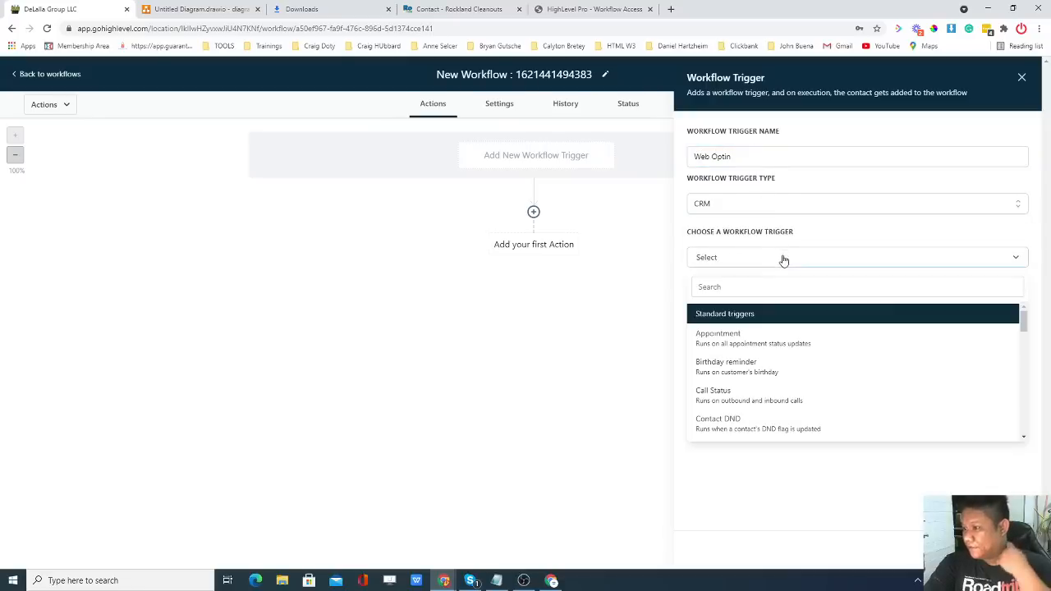
pyautogui.click(756, 259)
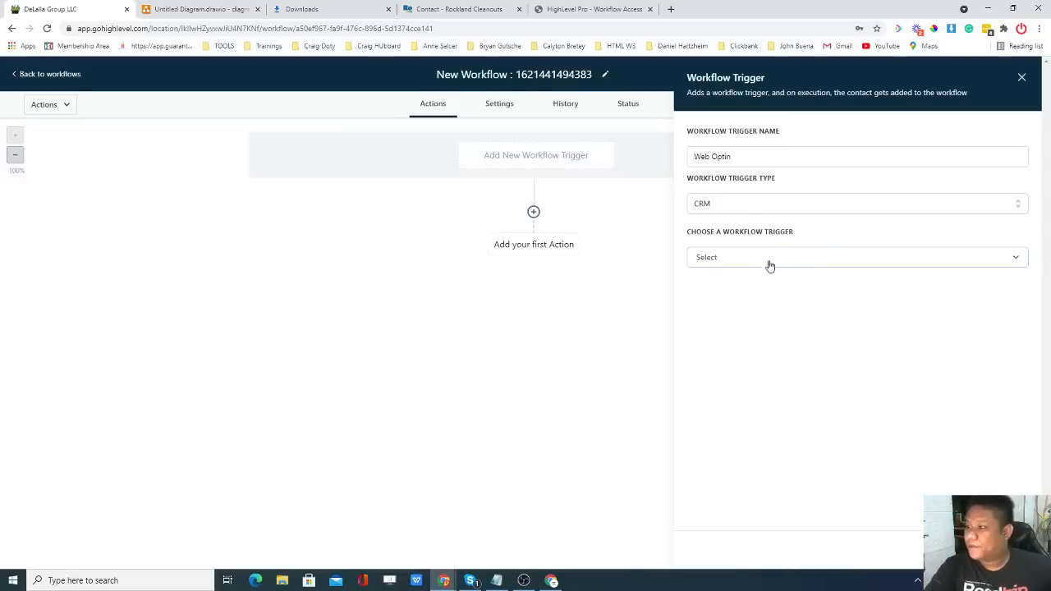
pyautogui.click(749, 210)
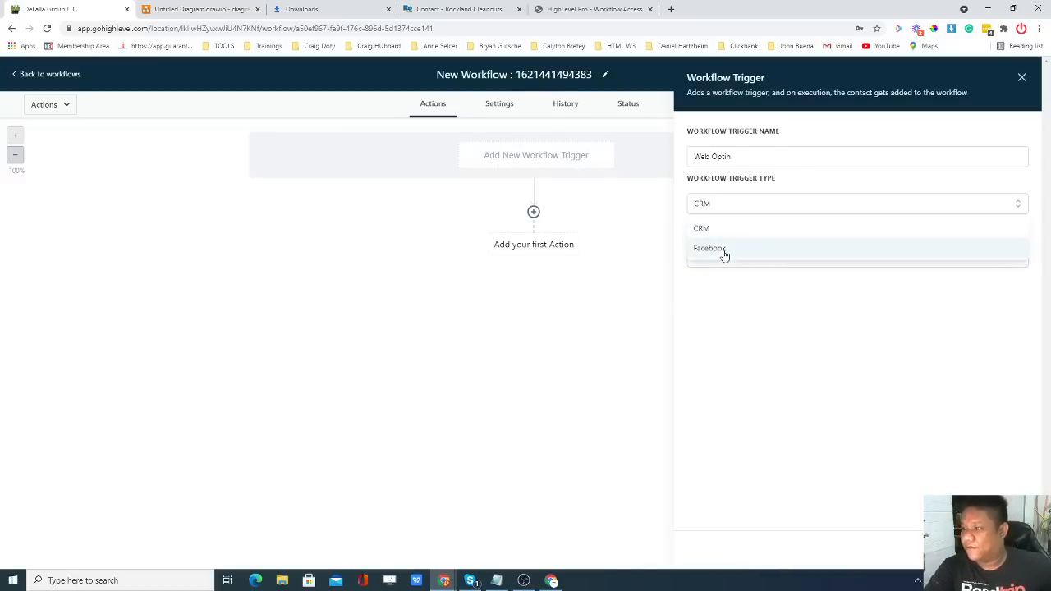
pyautogui.click(745, 206)
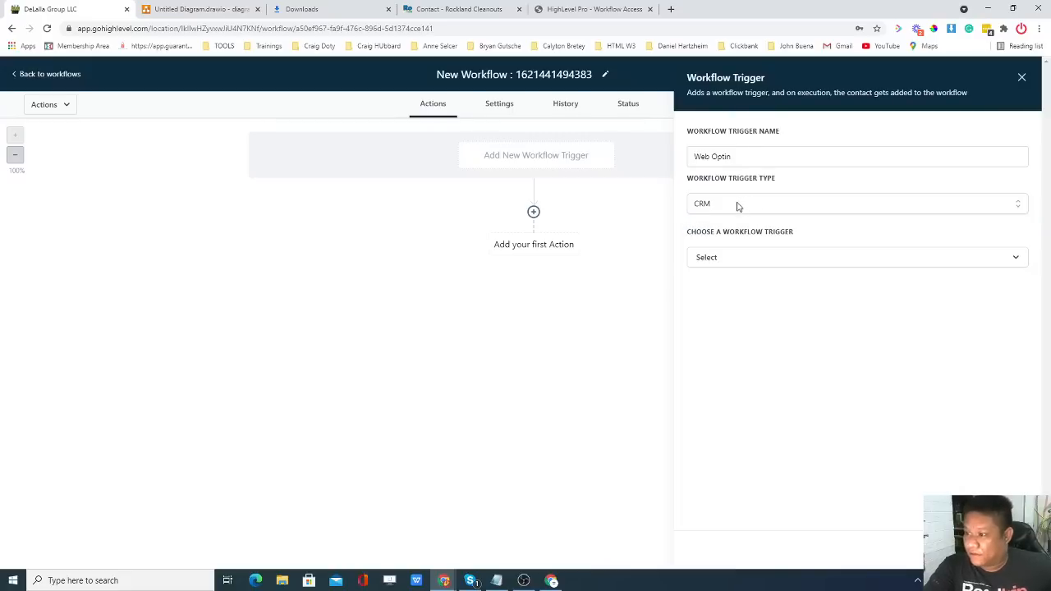
pyautogui.click(744, 259)
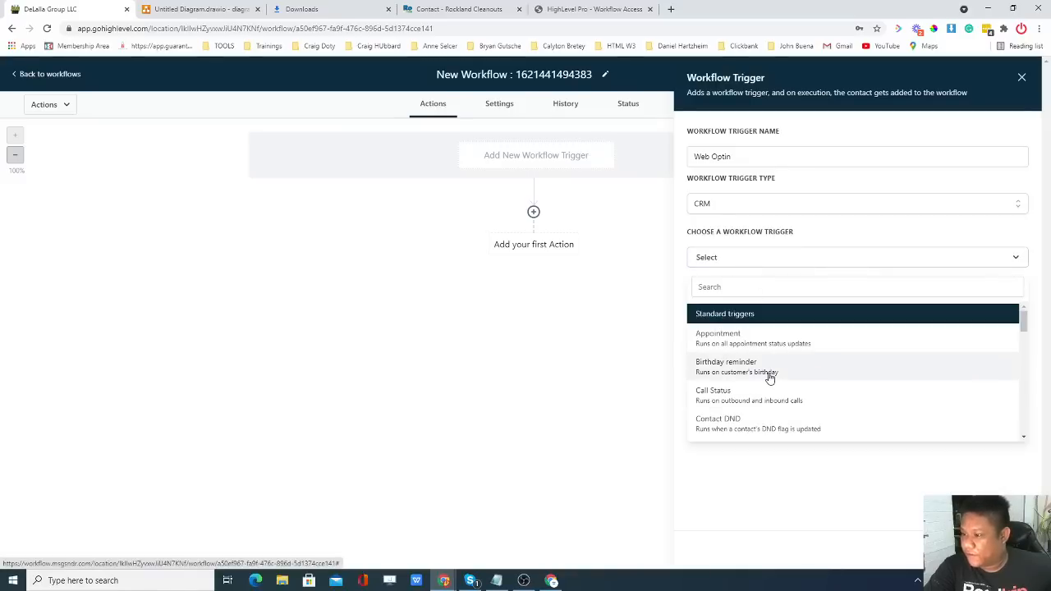
pyautogui.scroll(-1, 769, 377)
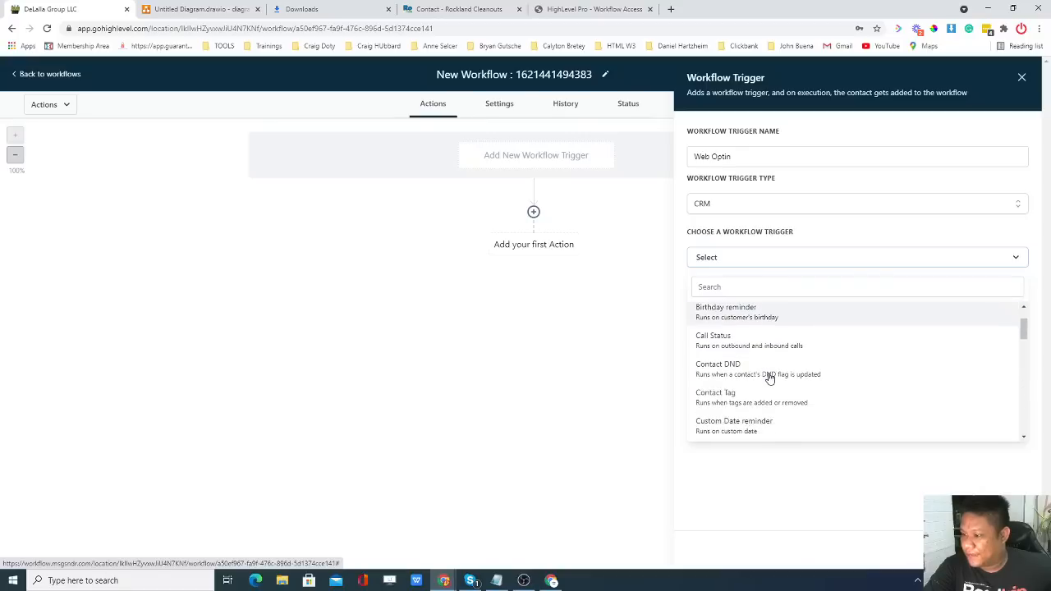
pyautogui.scroll(-3, 769, 377)
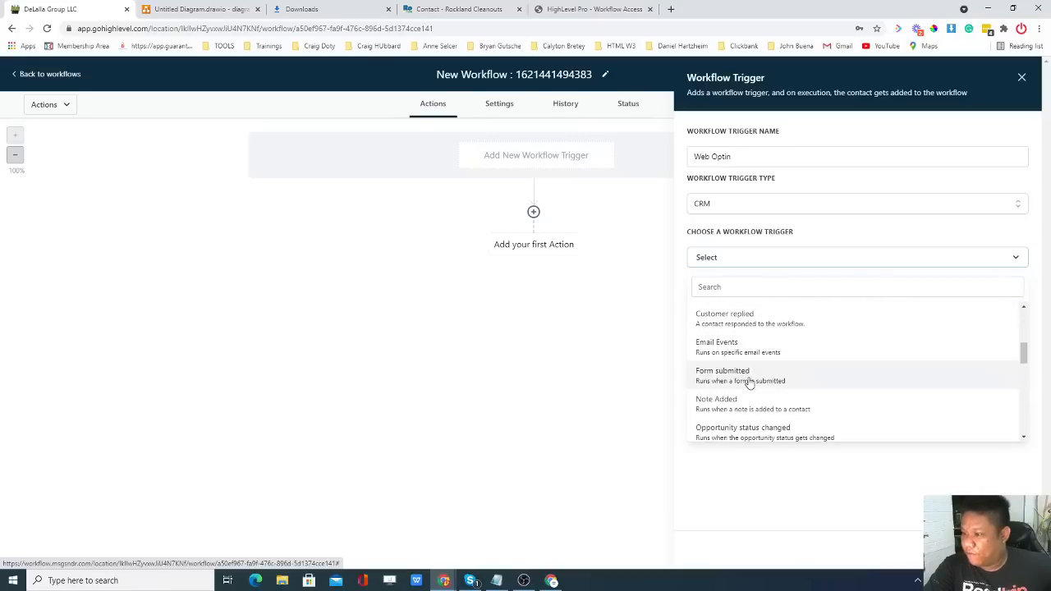
pyautogui.click(749, 378)
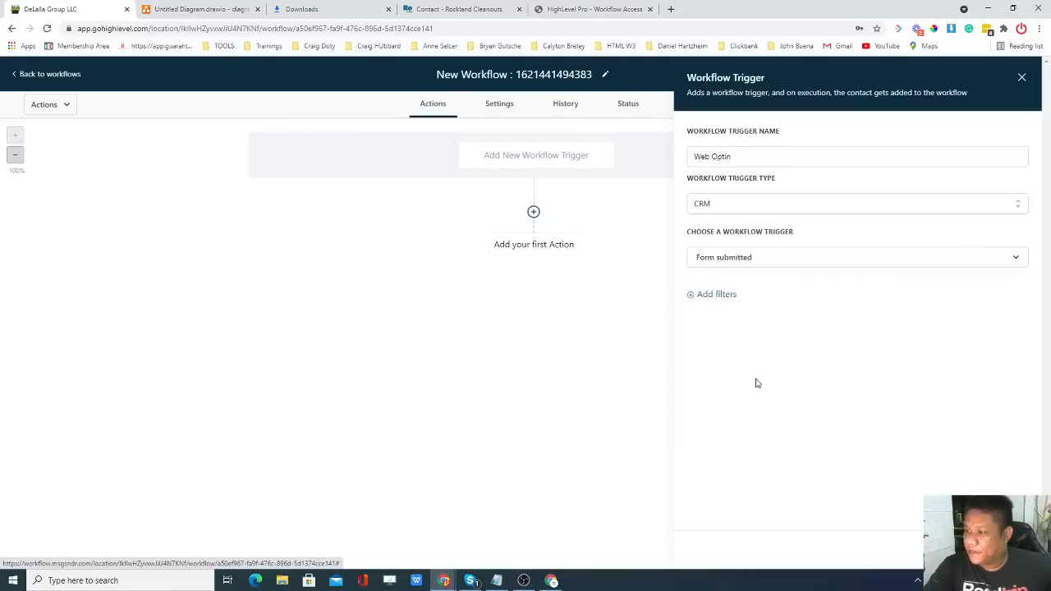
# Filter the trigger to Form is Website Contact Us! and save it.
pyautogui.click(725, 295)
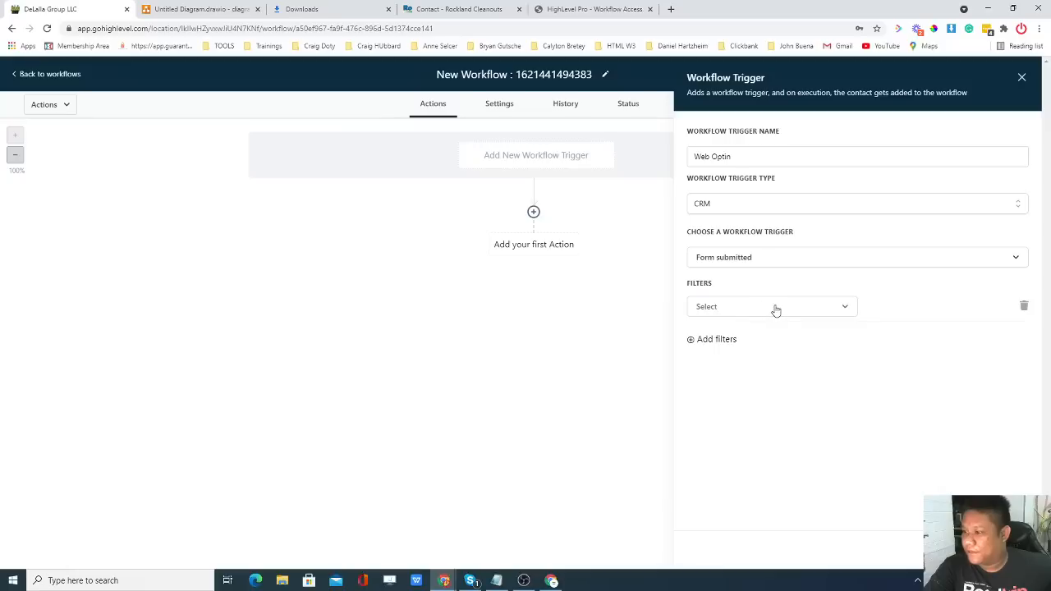
pyautogui.click(780, 307)
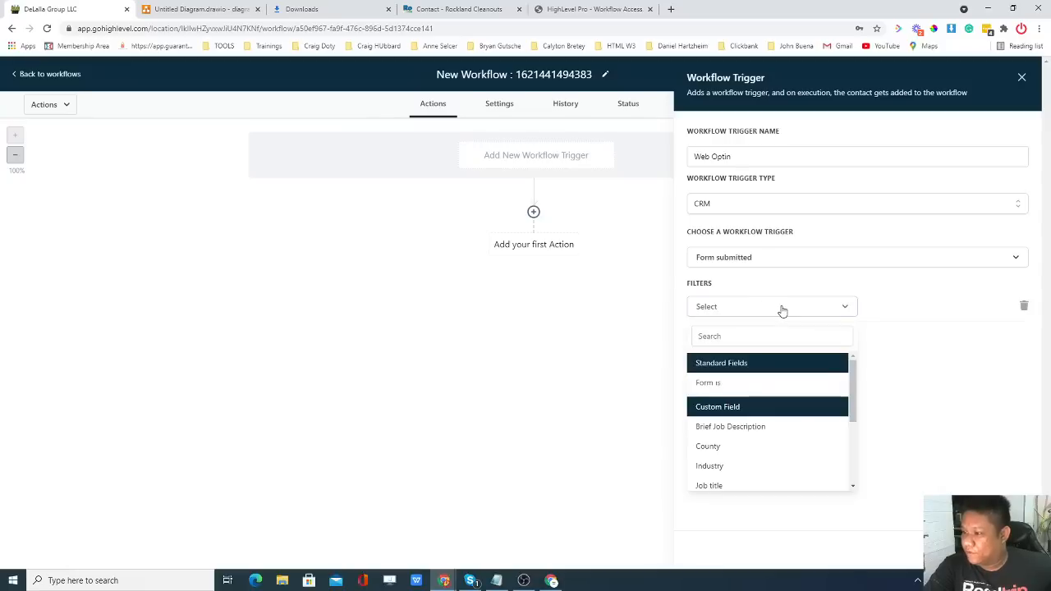
pyautogui.click(728, 385)
pyautogui.click(920, 308)
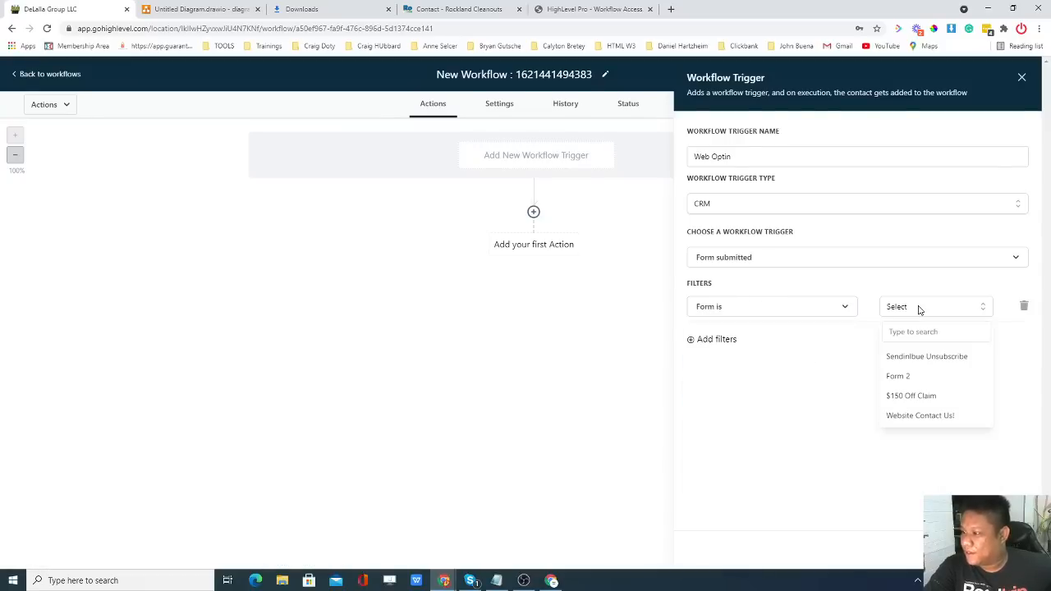
pyautogui.click(921, 419)
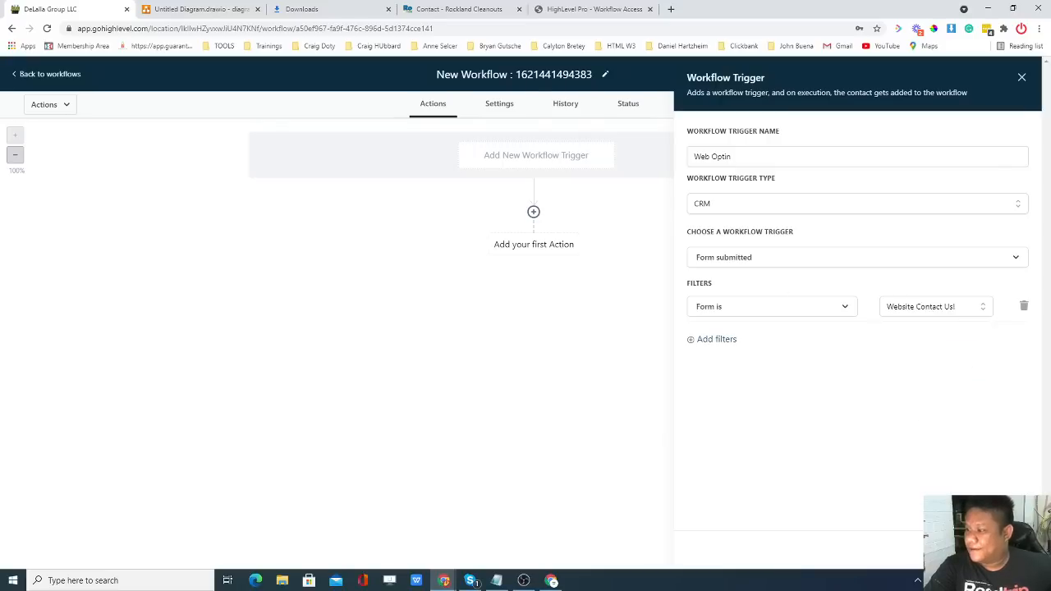
pyautogui.click(991, 547)
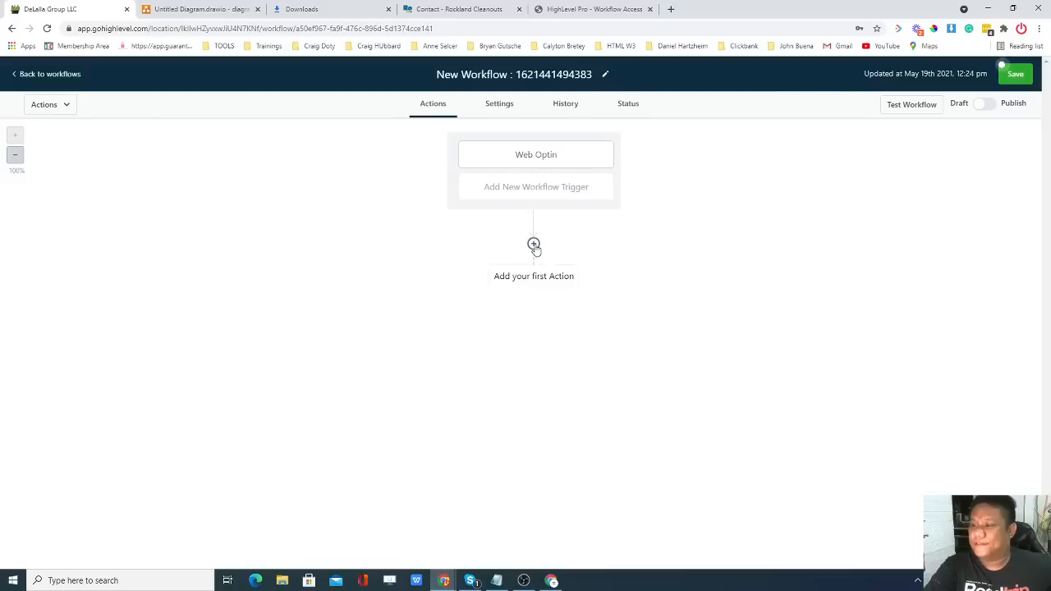
pyautogui.click(533, 243)
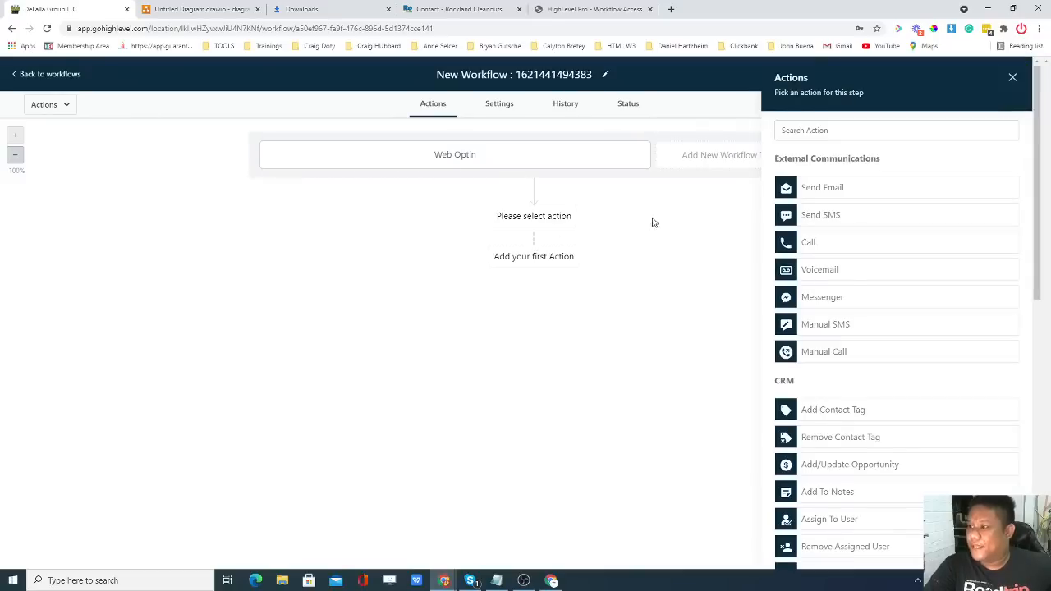
pyautogui.scroll(-1, 873, 215)
pyautogui.scroll(-1, 873, 216)
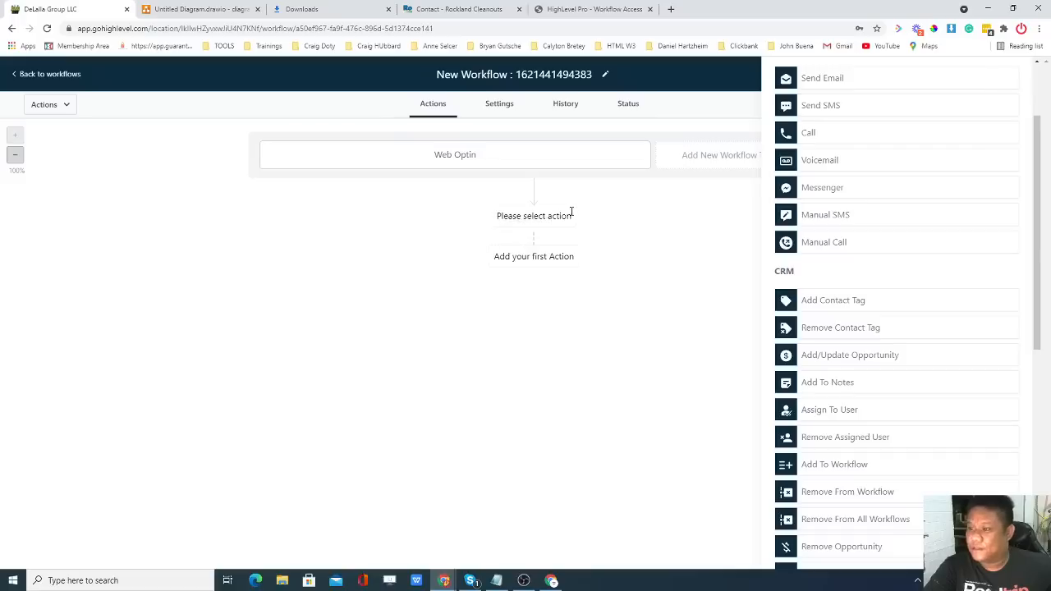
pyautogui.click(833, 302)
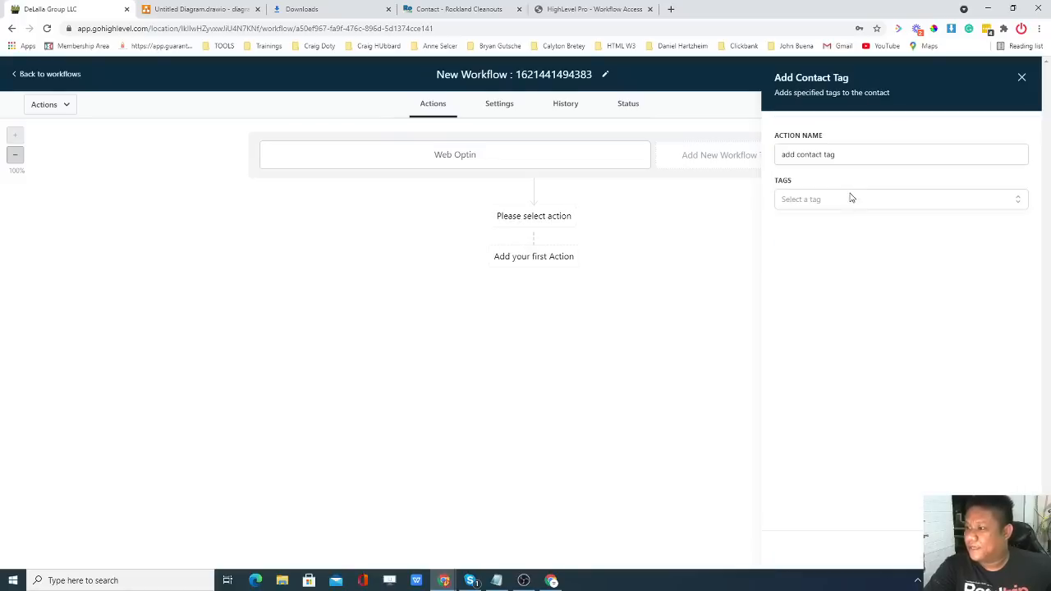
pyautogui.click(853, 200)
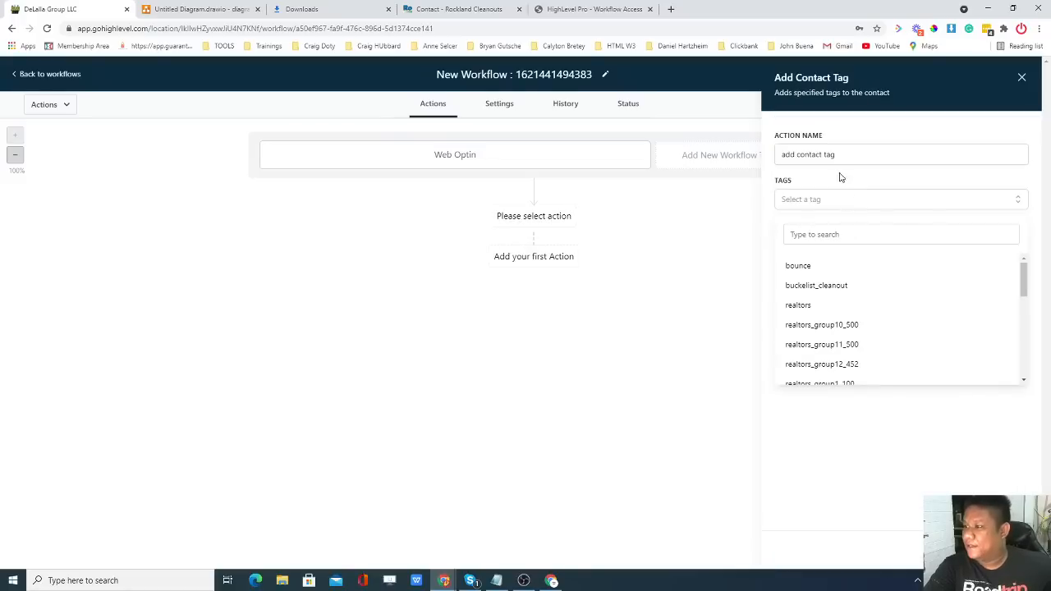
pyautogui.click(831, 236)
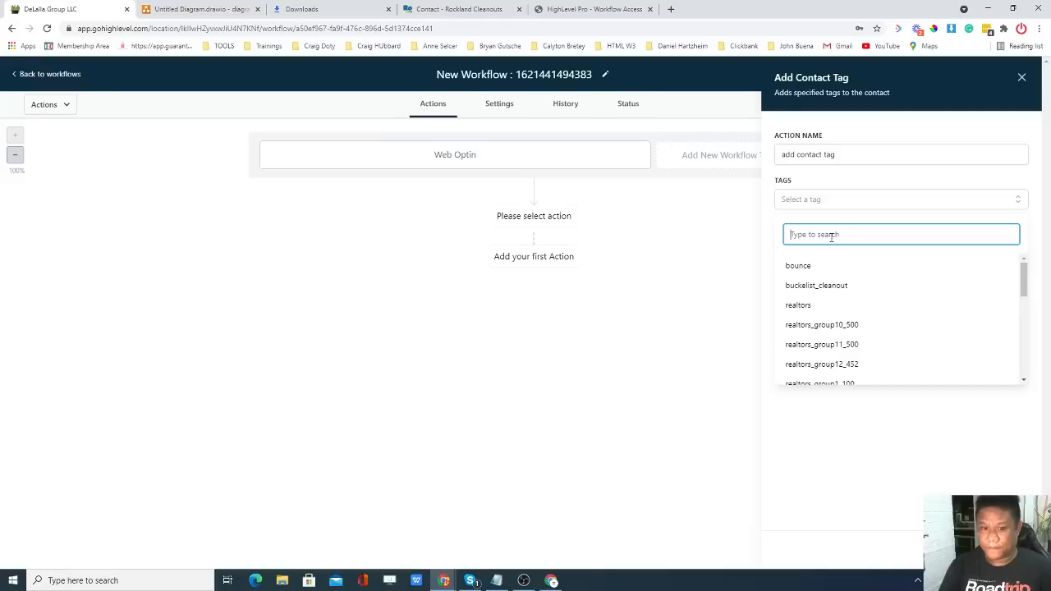
pyautogui.write('weblead')
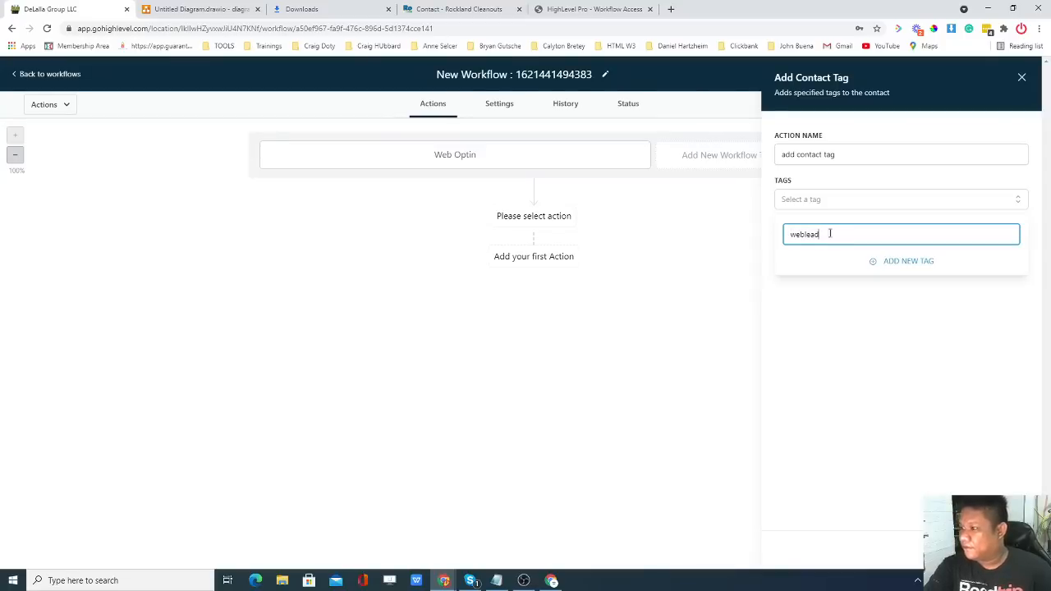
pyautogui.click(901, 264)
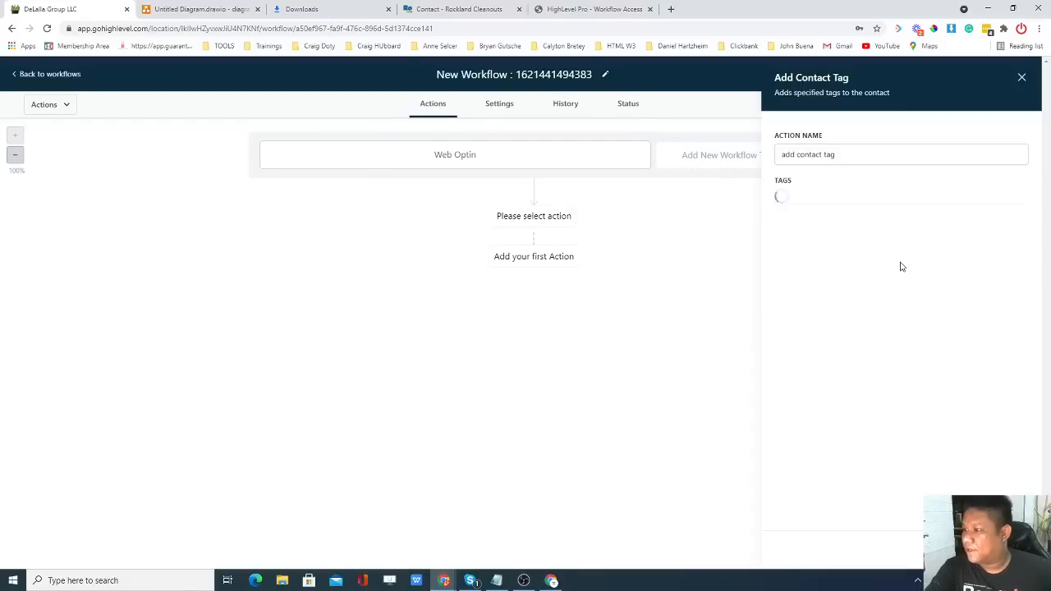
pyautogui.click(992, 548)
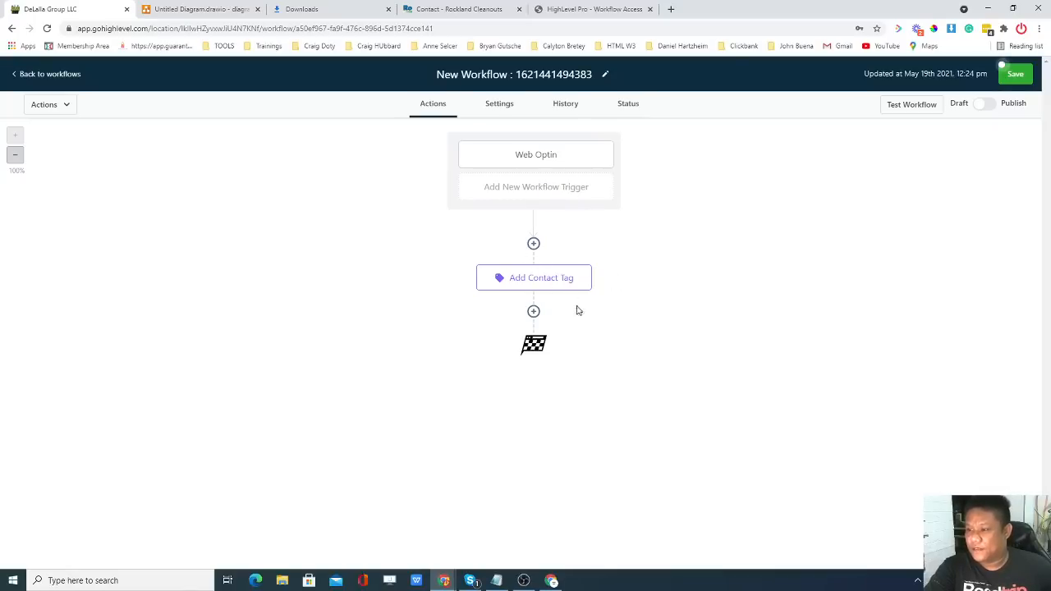
pyautogui.click(201, 9)
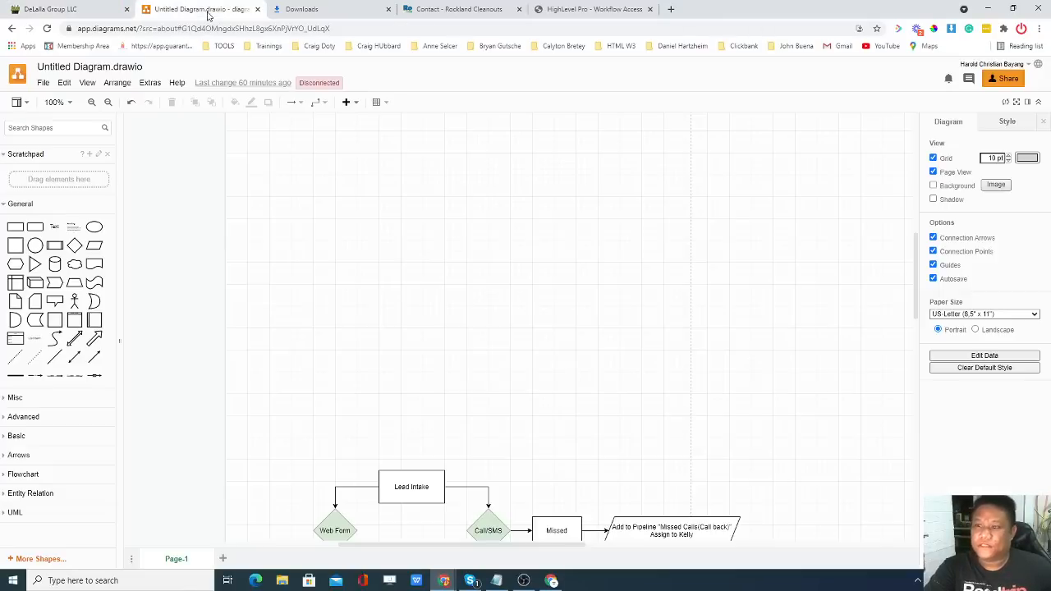
pyautogui.scroll(-3, 415, 284)
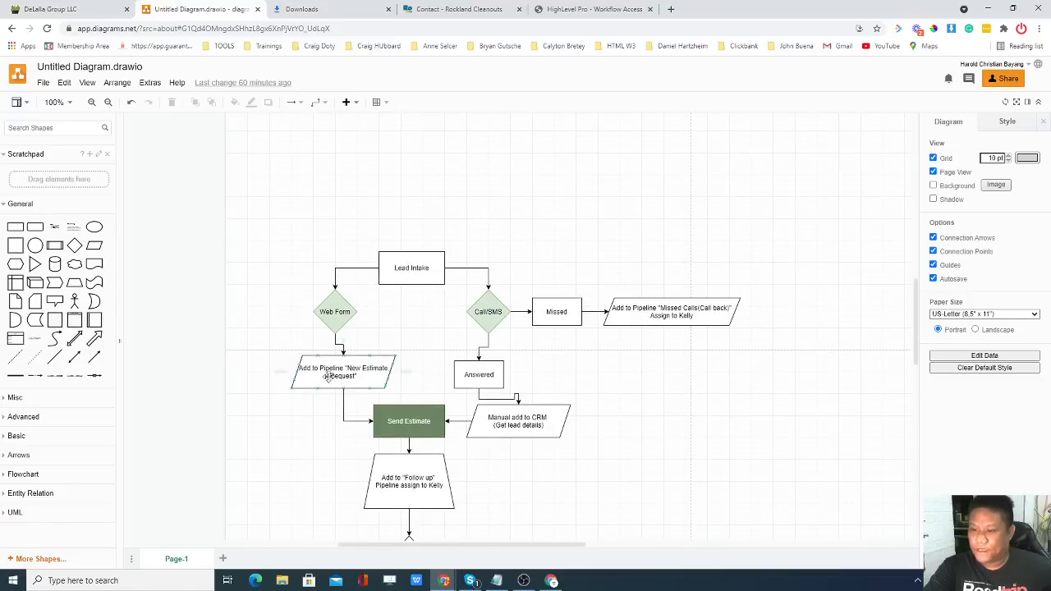
pyautogui.click(82, 9)
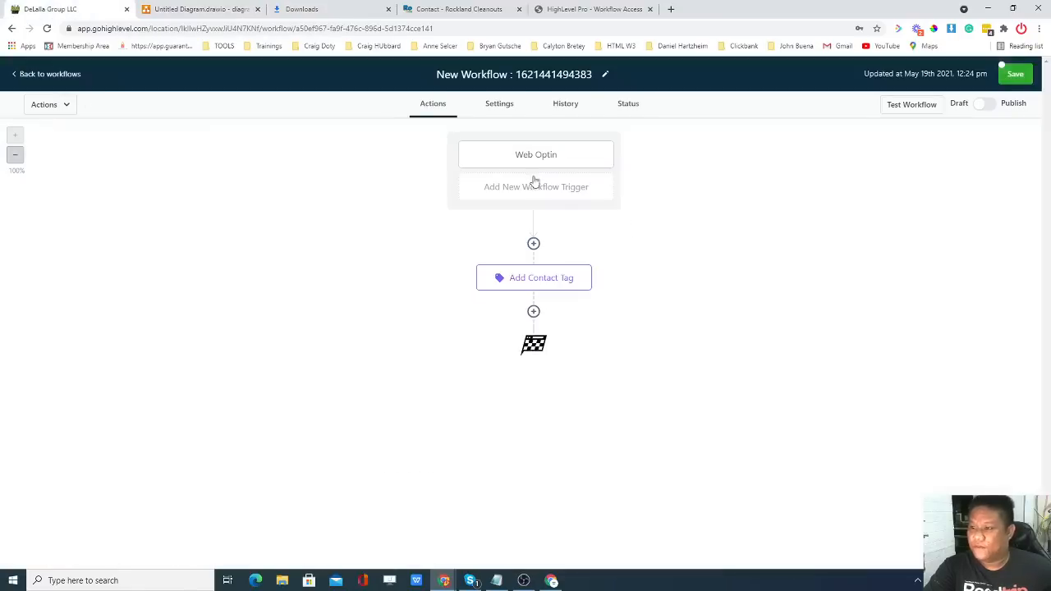
# Add an Add/Update Opportunity step in the Rockland & Bergen Cleanouts pipeline, stage New Estimate Request.
pyautogui.click(533, 312)
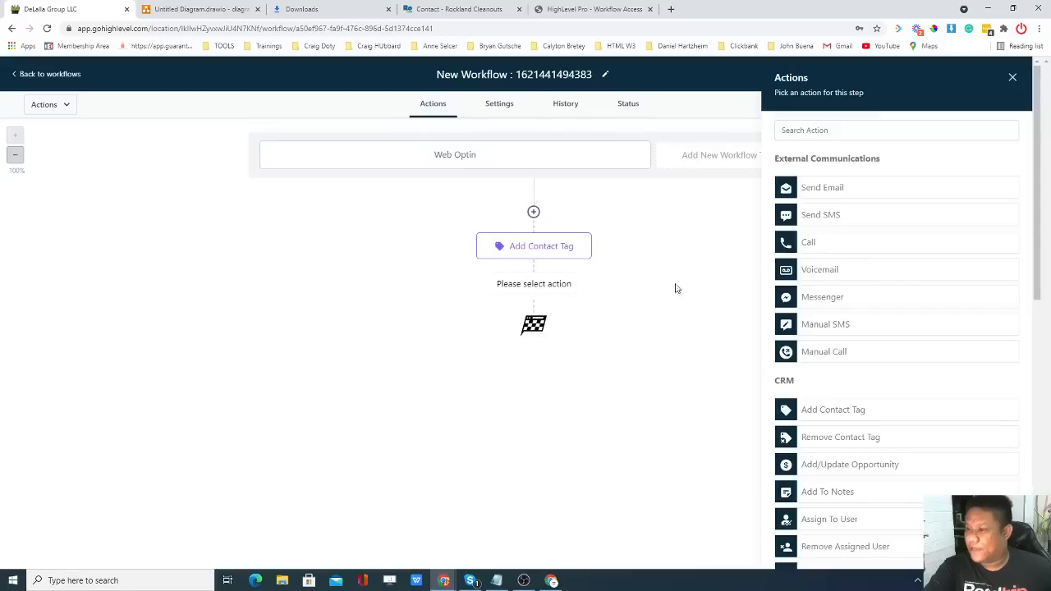
pyautogui.scroll(-1, 882, 265)
pyautogui.scroll(-3, 882, 265)
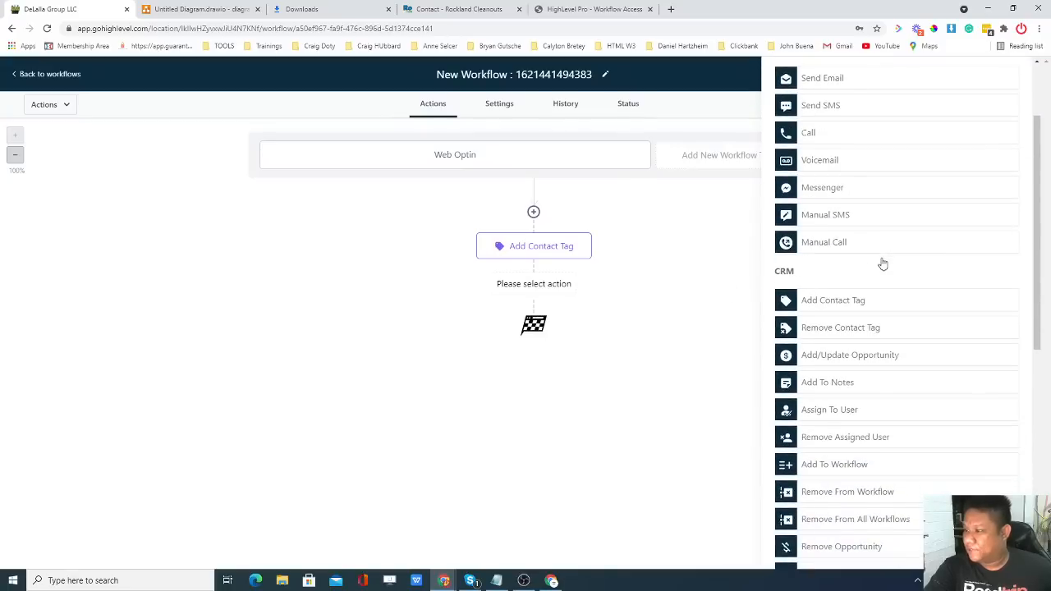
pyautogui.scroll(-2, 881, 256)
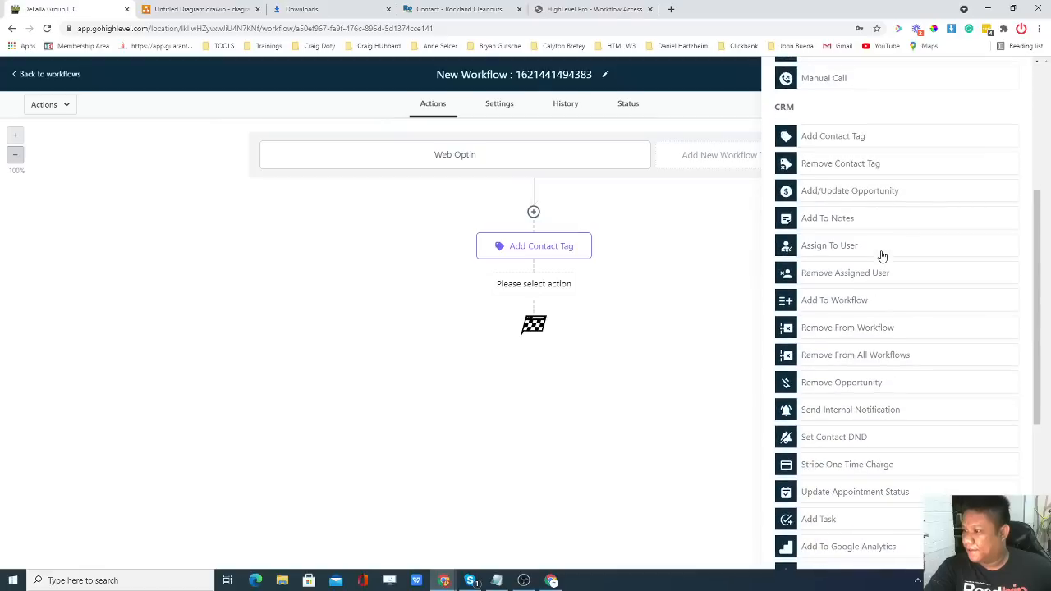
pyautogui.scroll(-2, 882, 256)
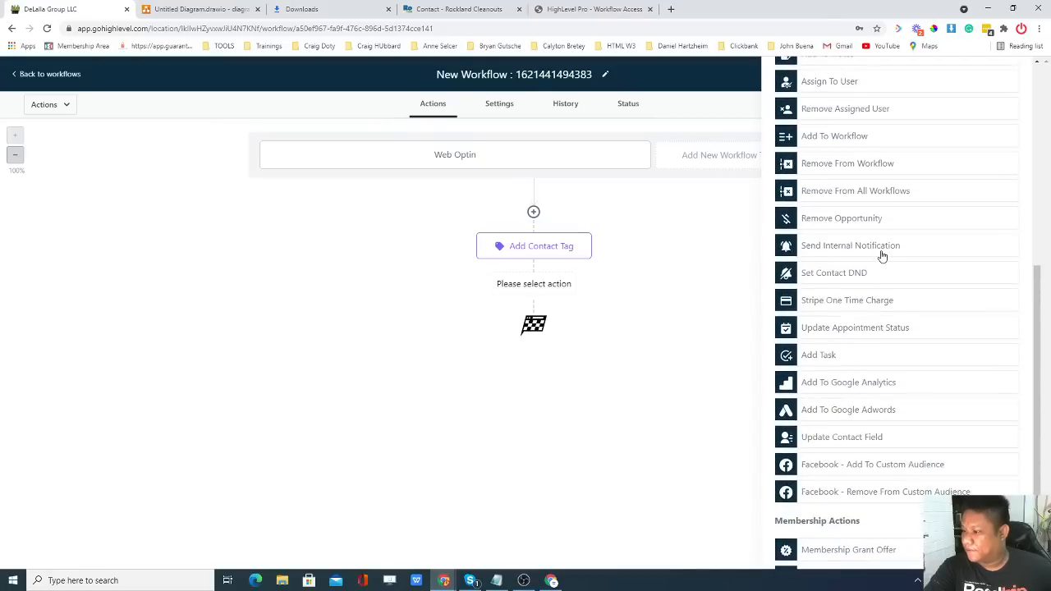
pyautogui.scroll(3, 882, 256)
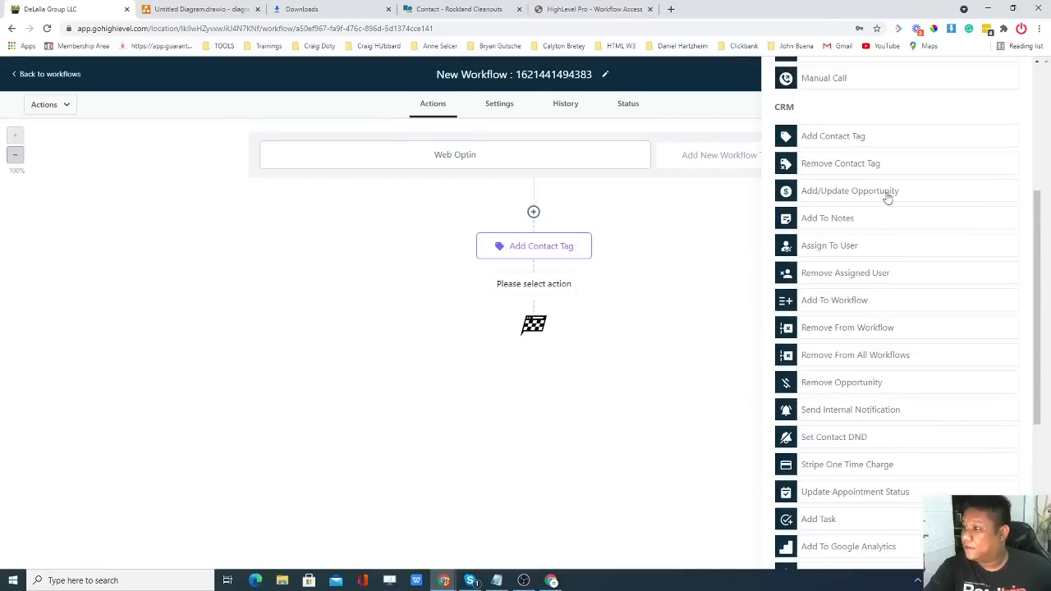
pyautogui.click(863, 193)
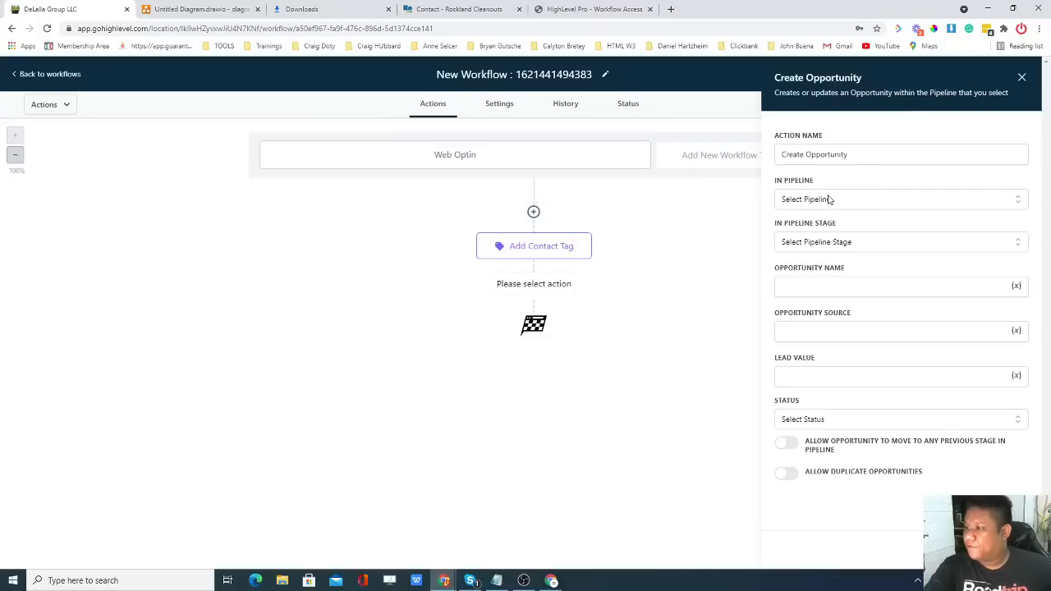
pyautogui.click(852, 201)
pyautogui.click(851, 222)
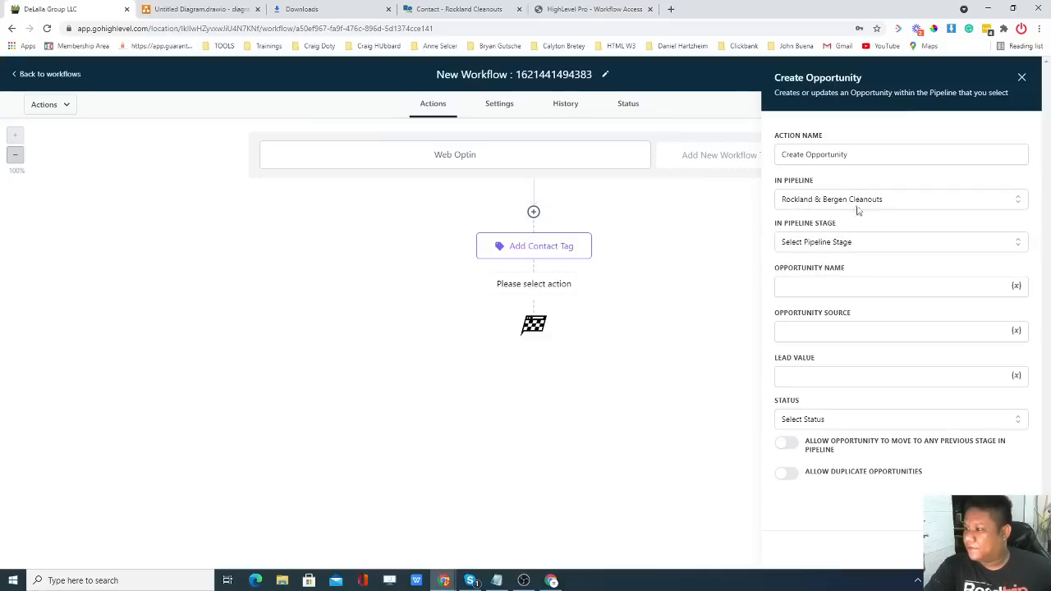
pyautogui.click(869, 243)
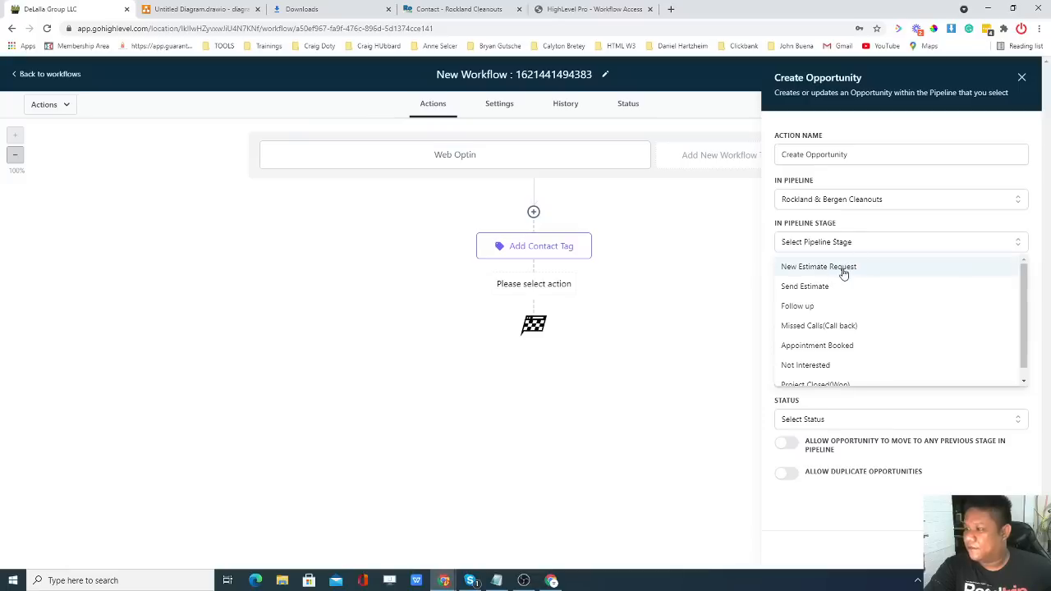
pyautogui.click(842, 269)
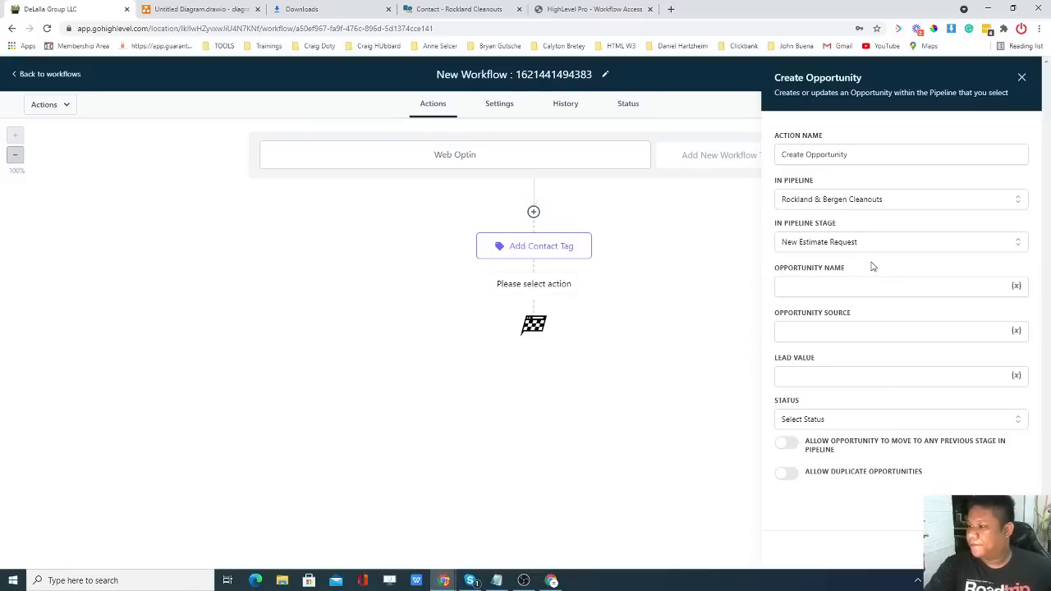
# Name the opportunity {{contact.name}}, set source Website and status open, and save the step.
pyautogui.click(1016, 286)
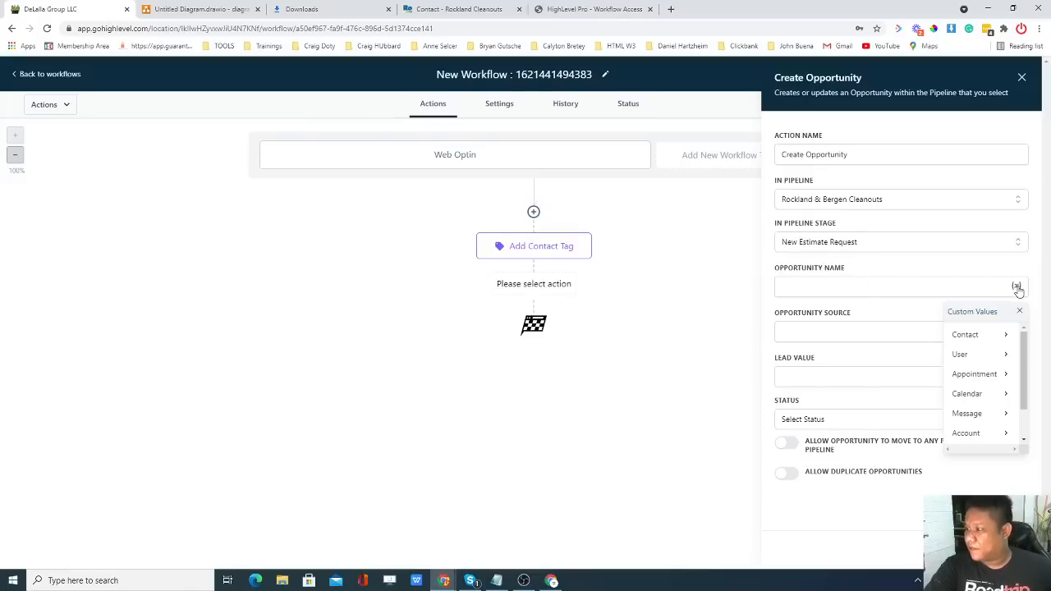
pyautogui.click(987, 335)
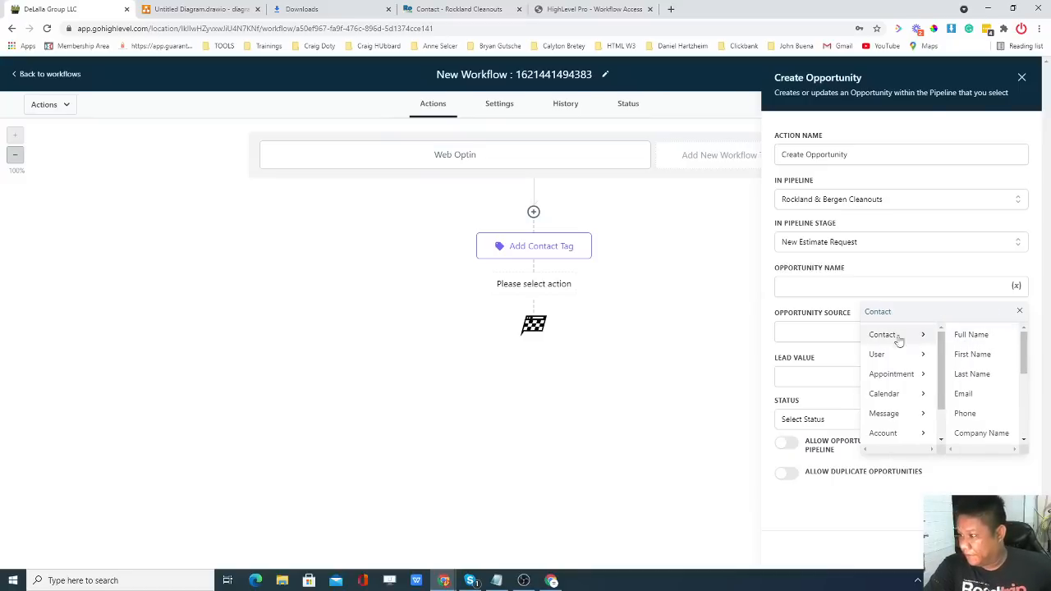
pyautogui.click(972, 336)
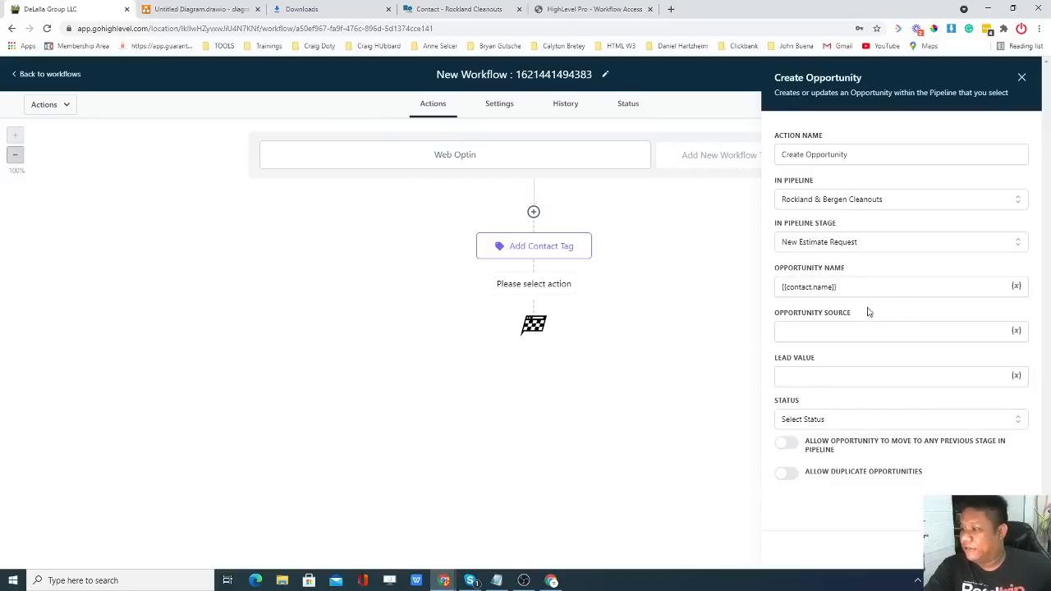
pyautogui.click(819, 331)
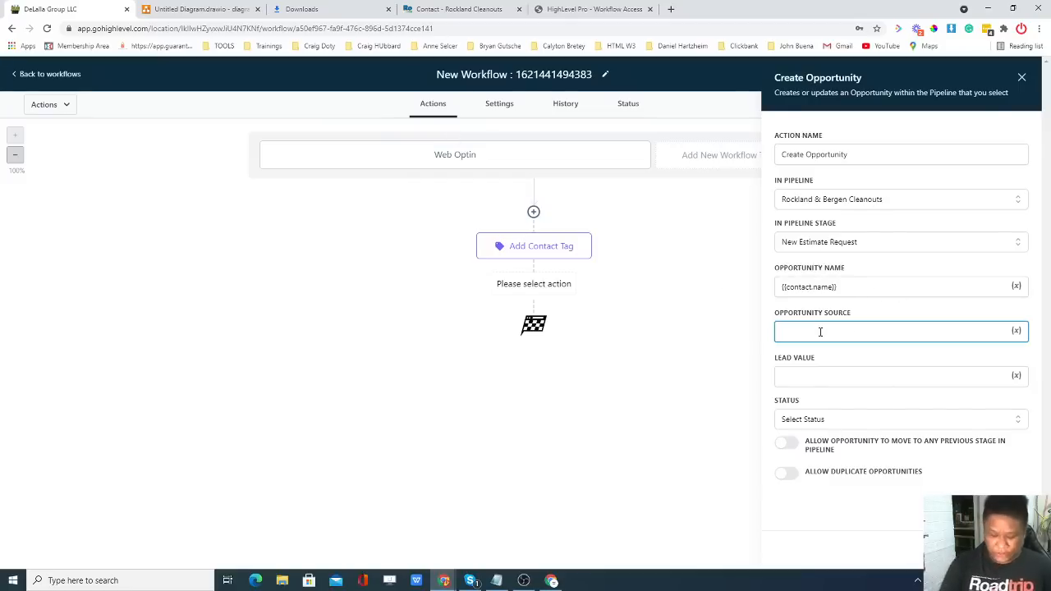
pyautogui.write('we')
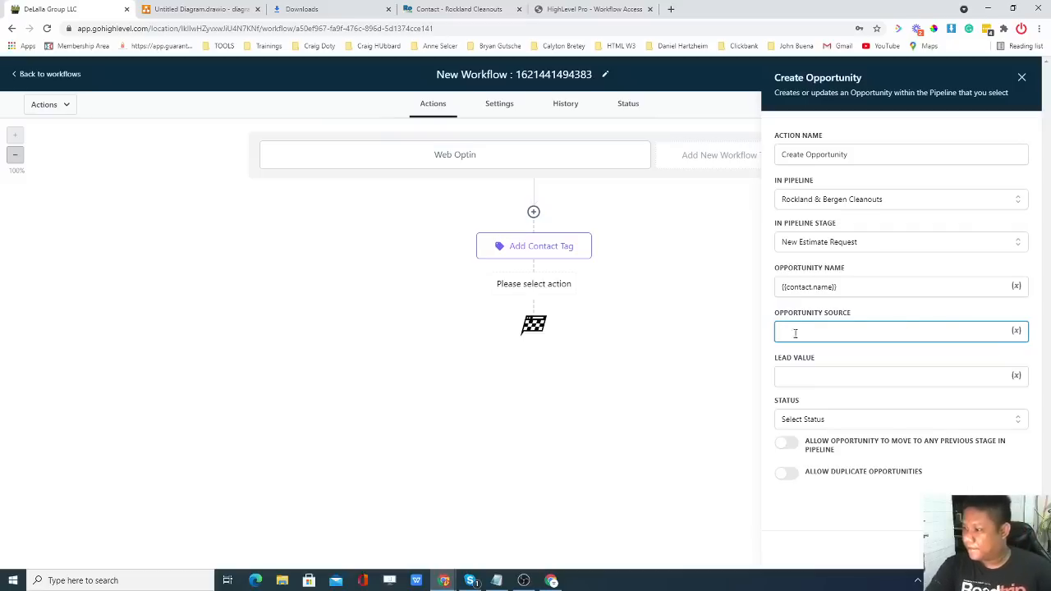
pyautogui.write('Web')
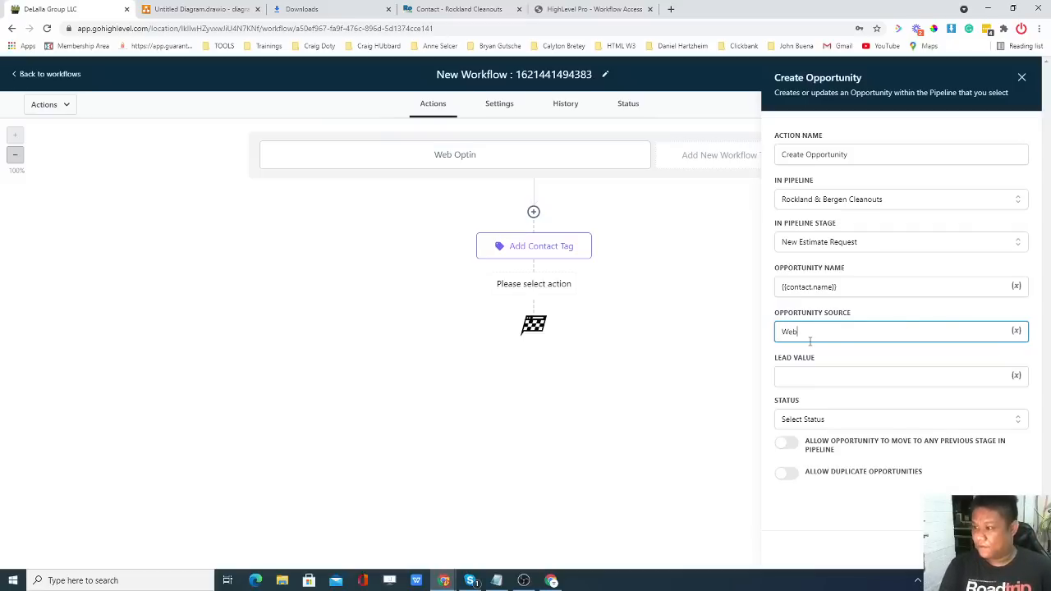
pyautogui.write('site')
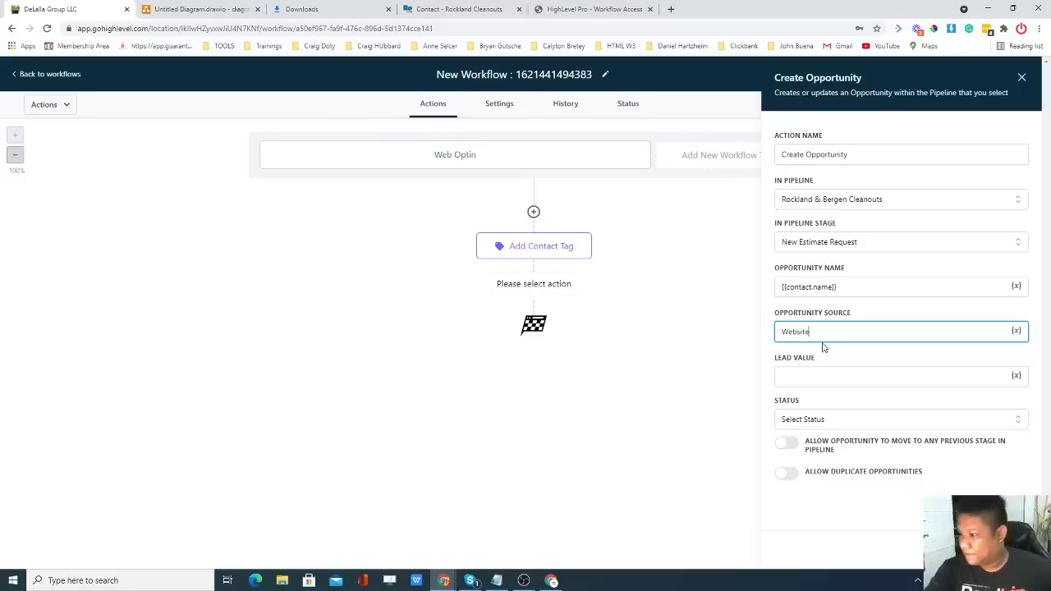
pyautogui.click(825, 352)
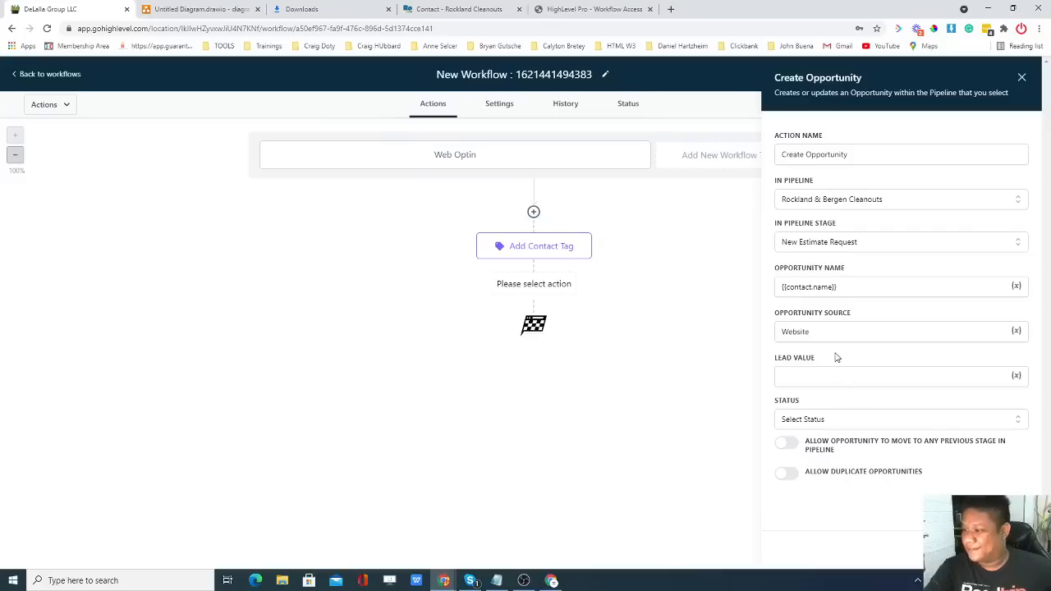
pyautogui.click(825, 422)
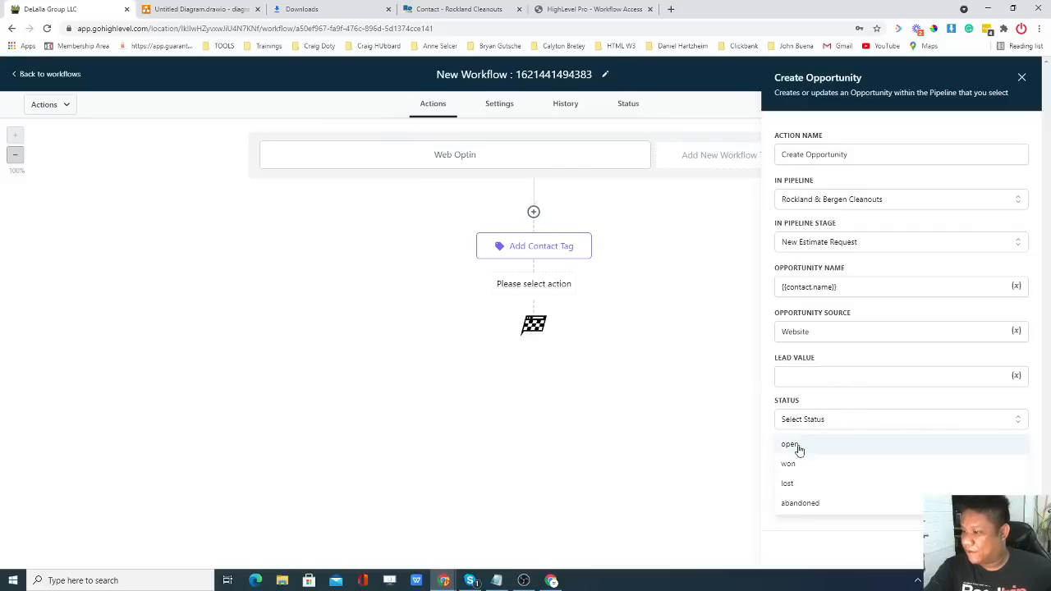
pyautogui.click(794, 444)
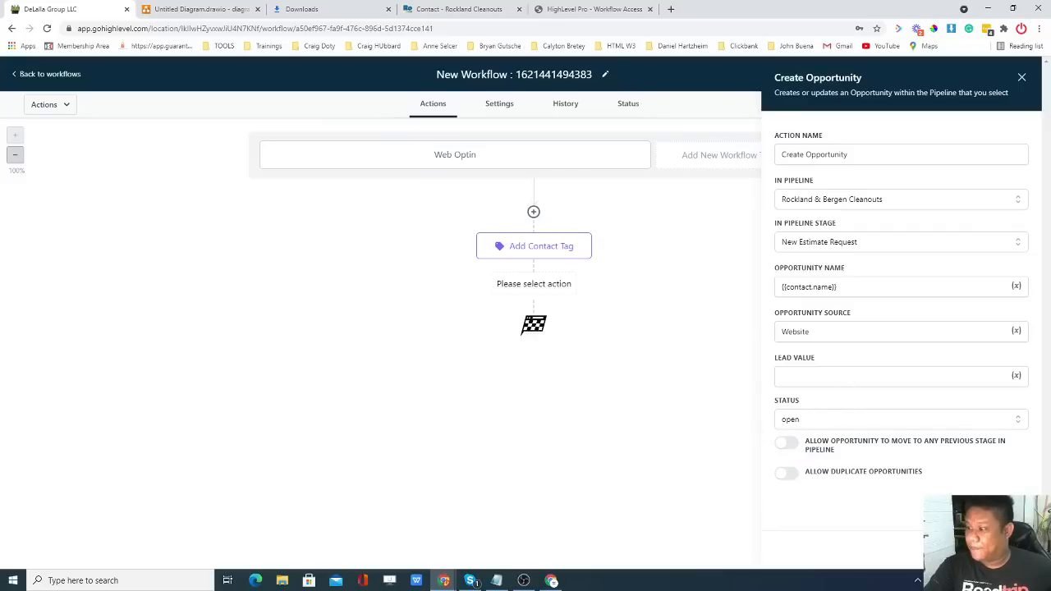
pyautogui.click(991, 549)
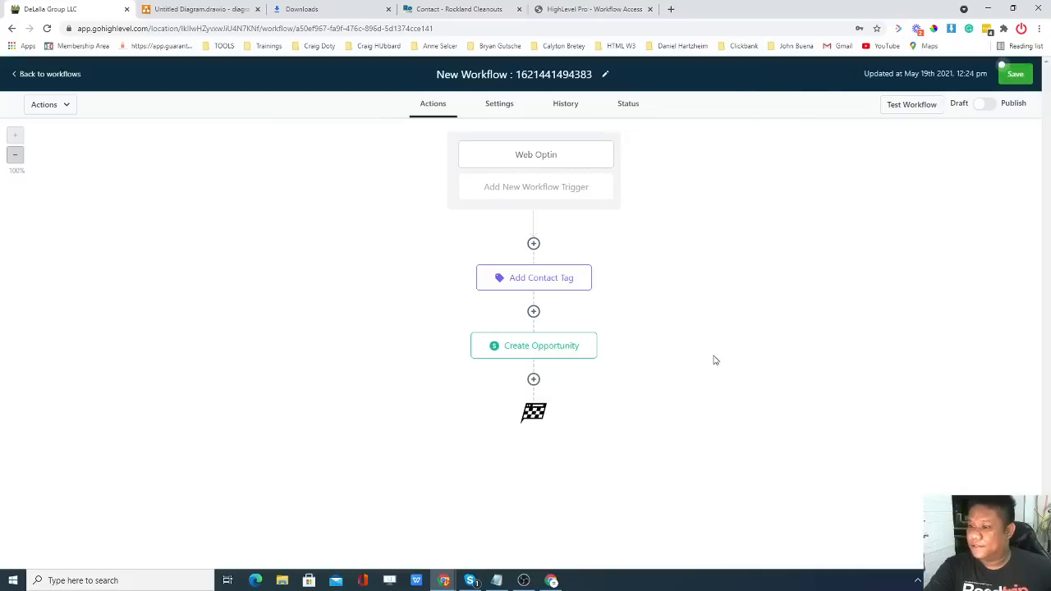
pyautogui.click(197, 9)
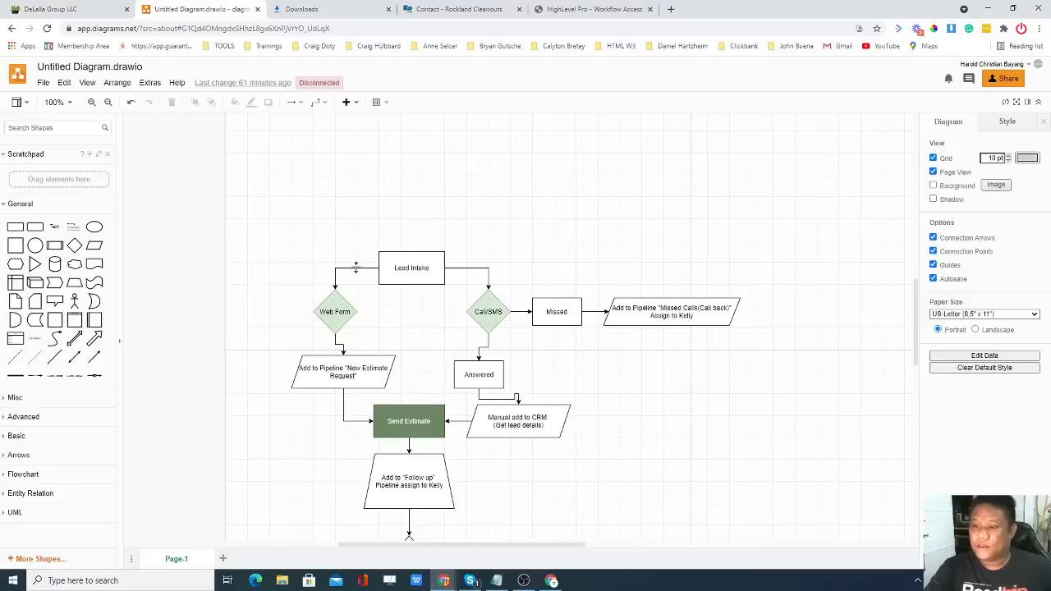
pyautogui.scroll(-2, 328, 261)
pyautogui.scroll(-2, 370, 347)
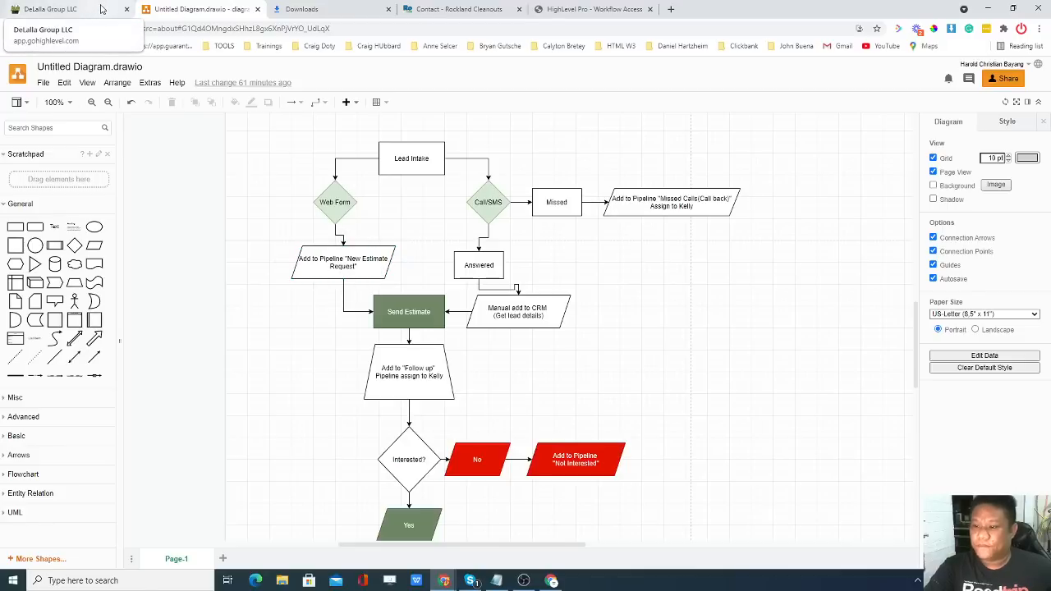
pyautogui.click(101, 9)
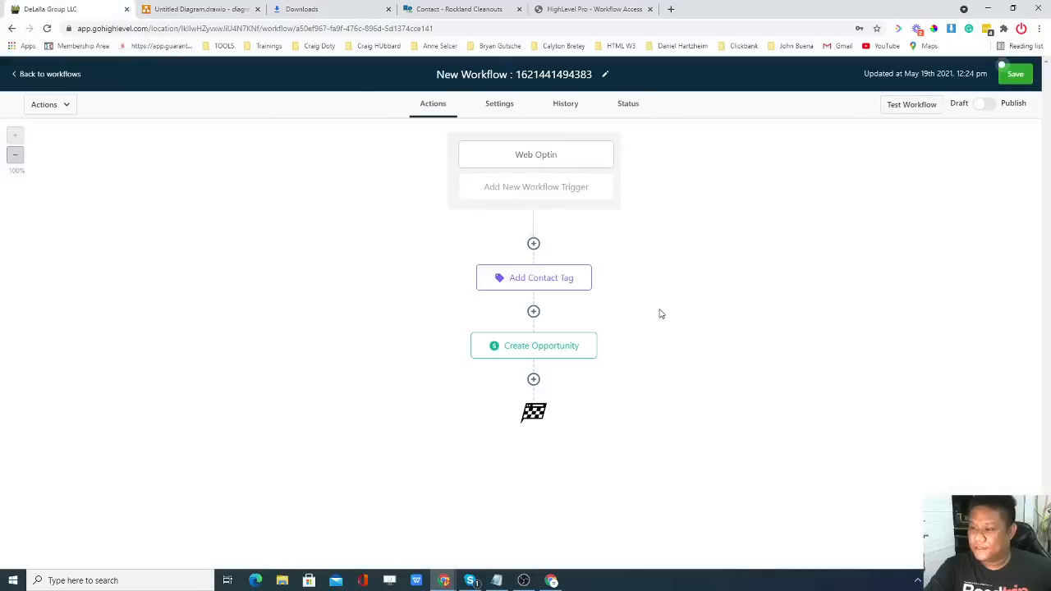
# Add an Internal Notification step after Create Opportunity and set its notification type to Email.
pyautogui.click(533, 379)
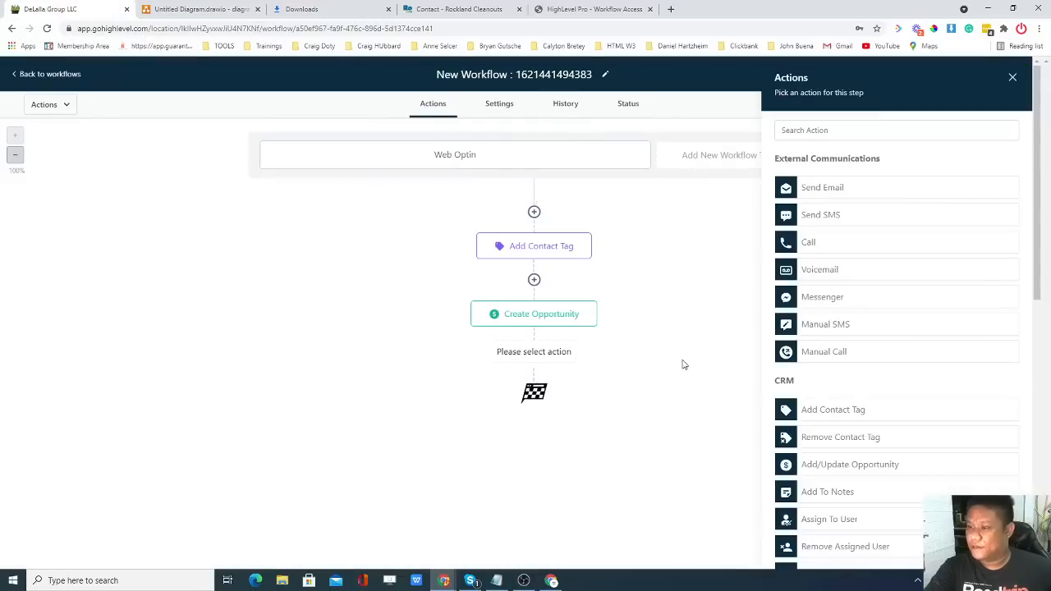
pyautogui.scroll(-2, 899, 326)
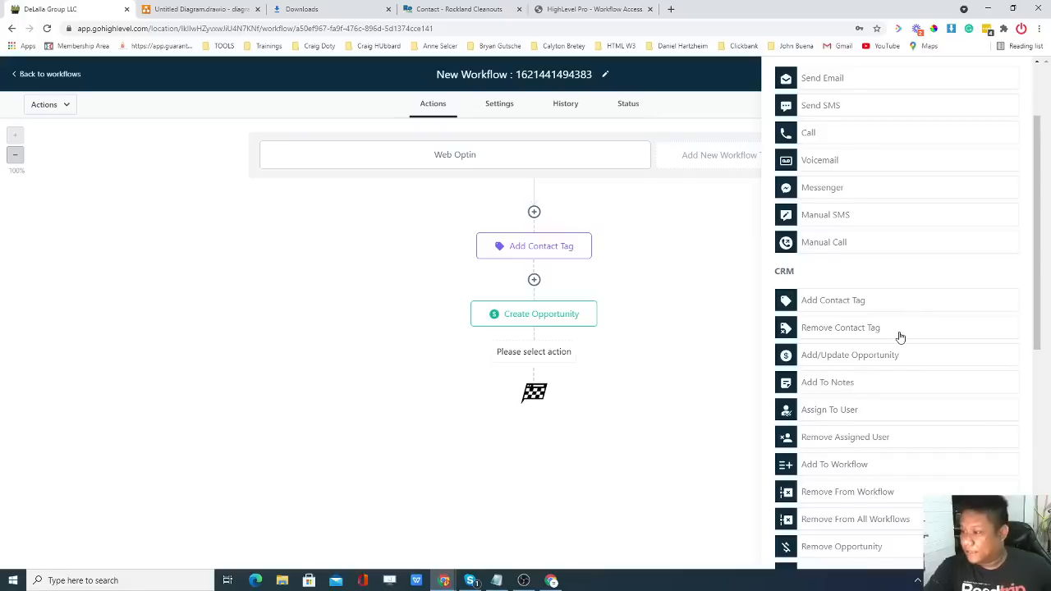
pyautogui.scroll(-1, 899, 335)
pyautogui.scroll(-1, 866, 340)
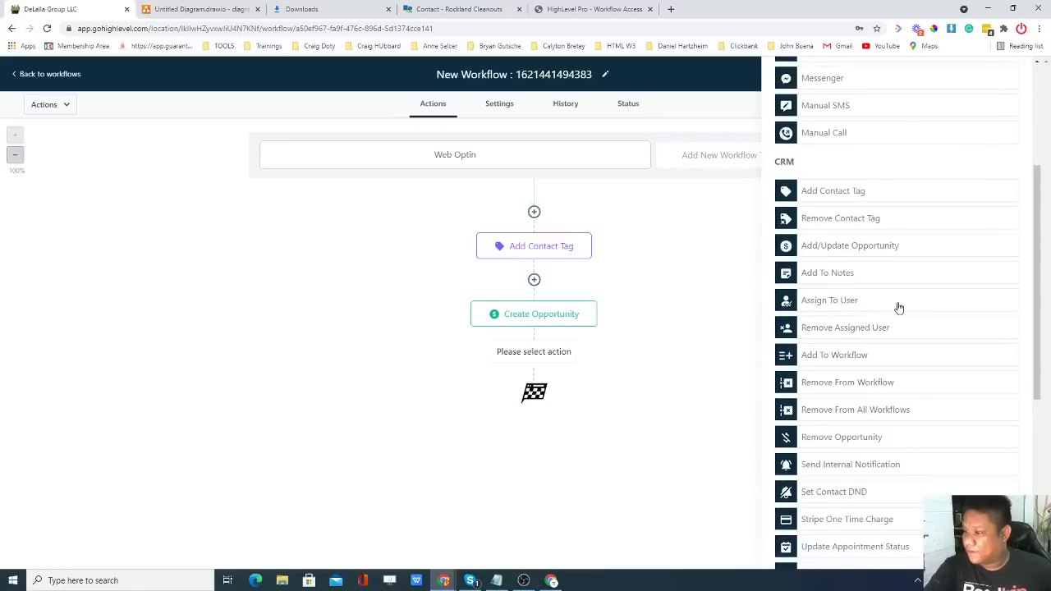
pyautogui.scroll(-1, 893, 305)
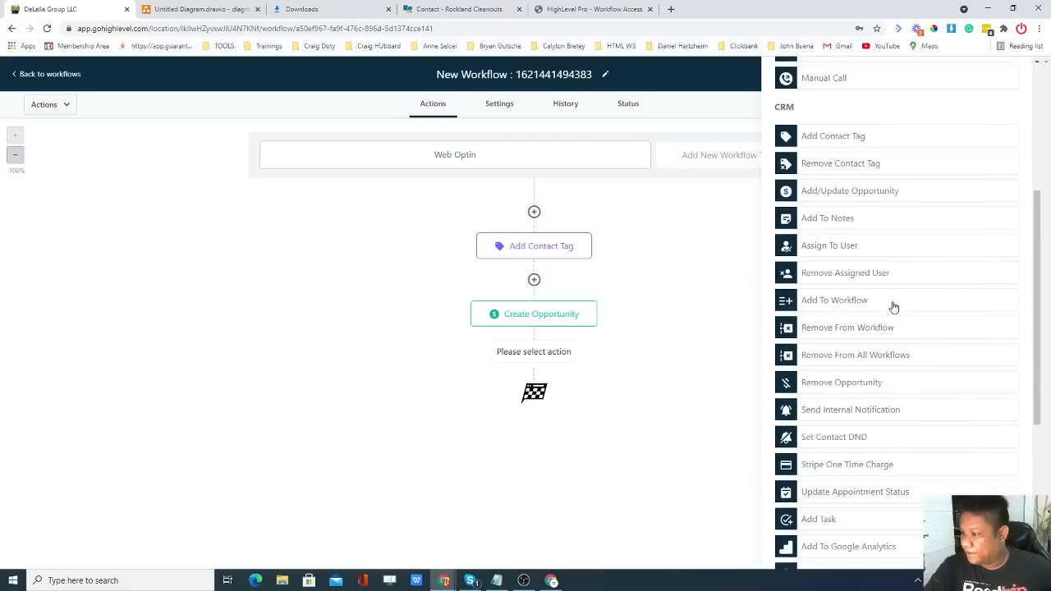
pyautogui.scroll(-1, 886, 316)
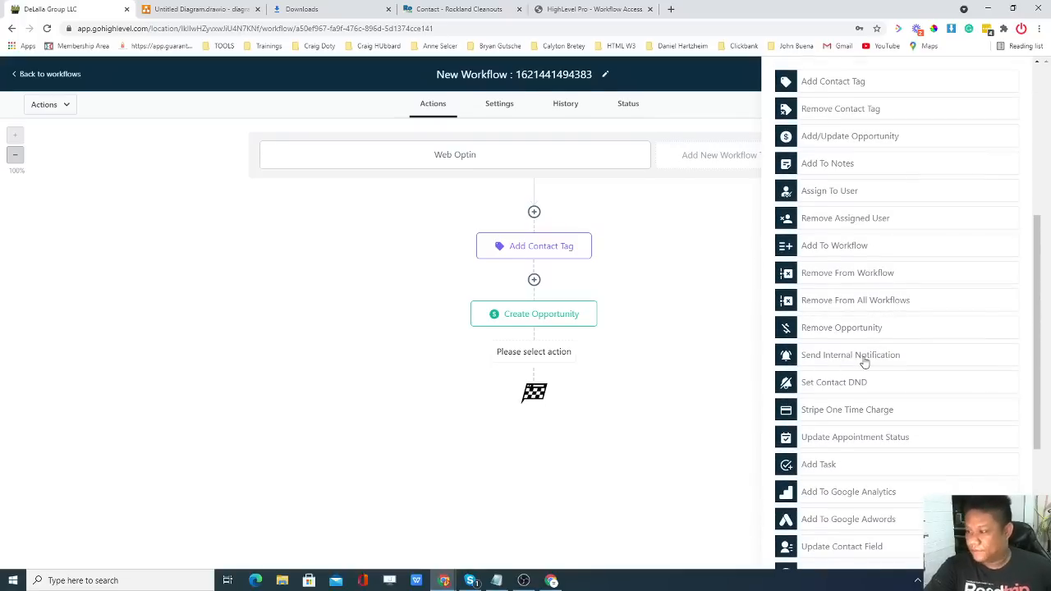
pyautogui.click(864, 362)
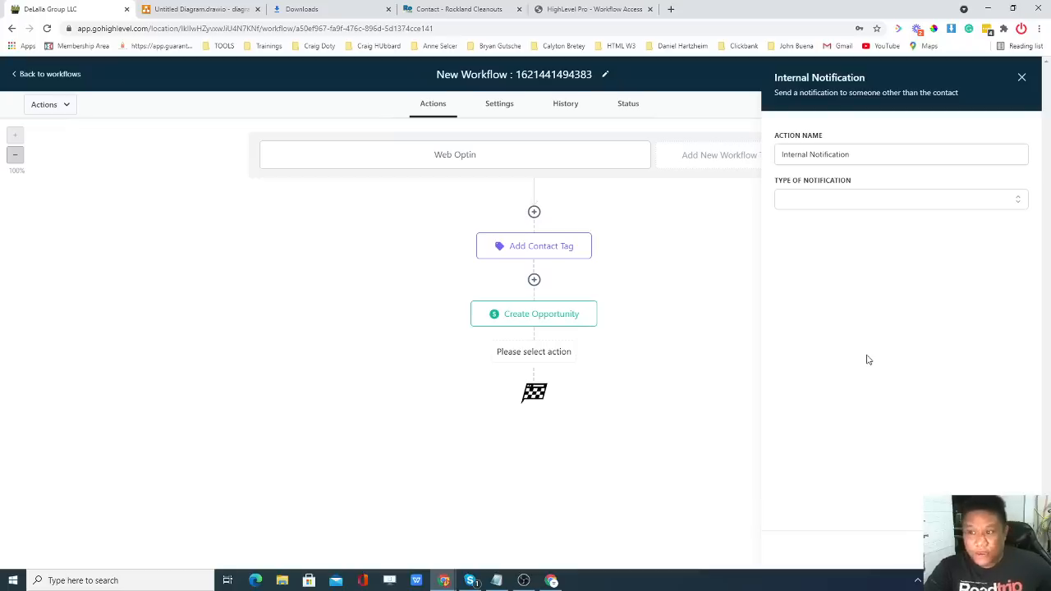
pyautogui.click(850, 203)
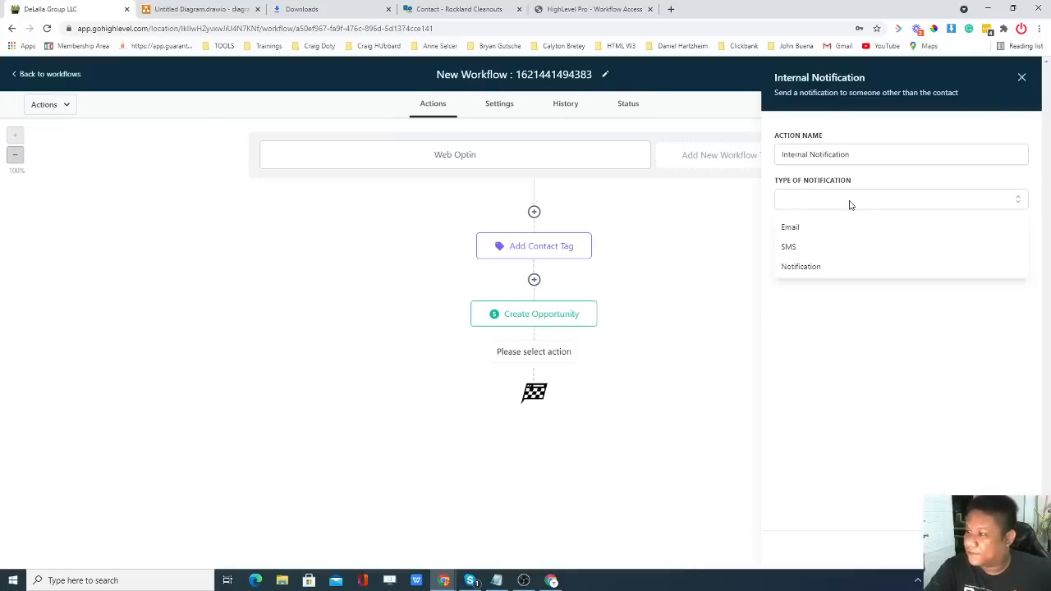
pyautogui.click(818, 230)
# Fill in the notification's From Name with the sender's name and From Email with the sender's address.
pyautogui.click(822, 263)
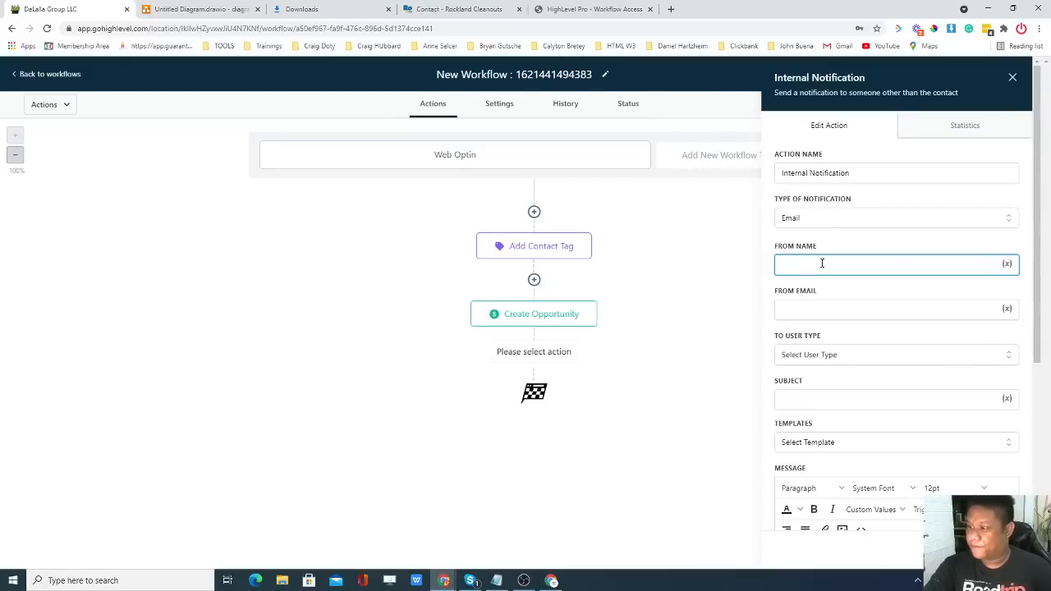
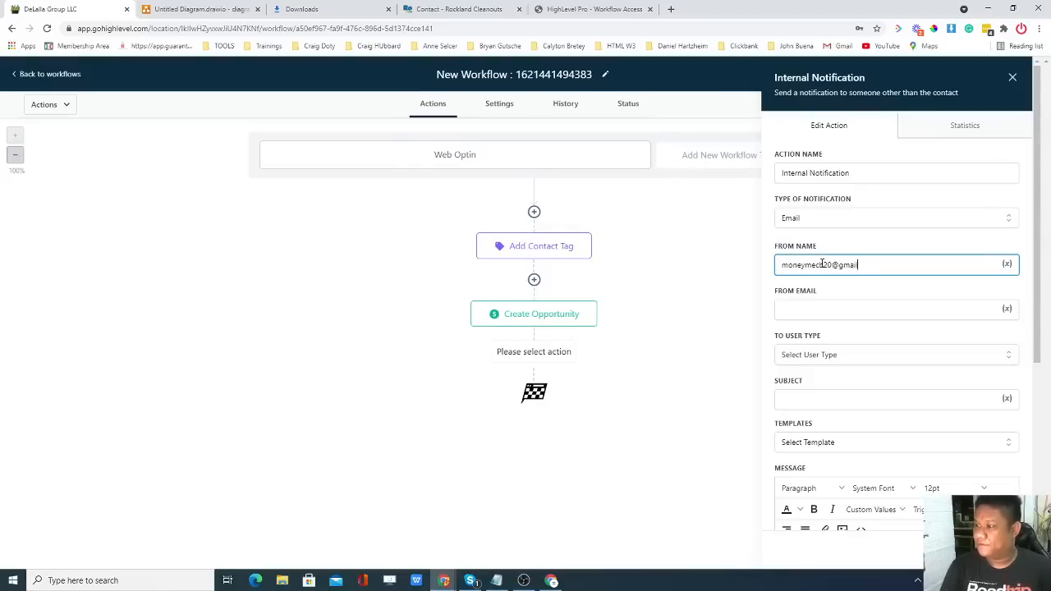
pyautogui.tripleClick(822, 264)
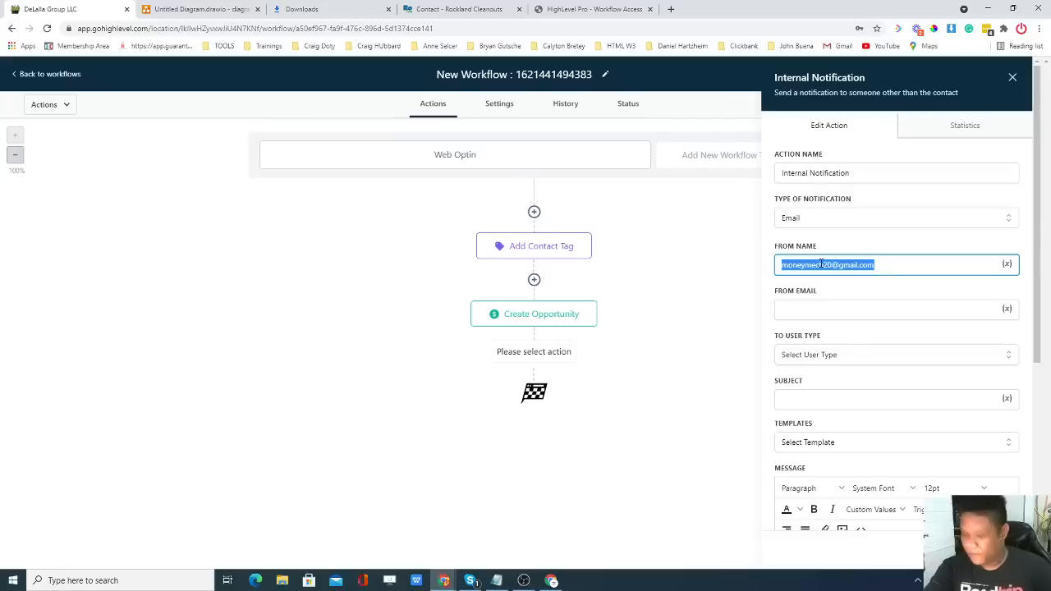
pyautogui.click(837, 311)
pyautogui.moveTo(875, 264); pyautogui.dragTo(778, 264)
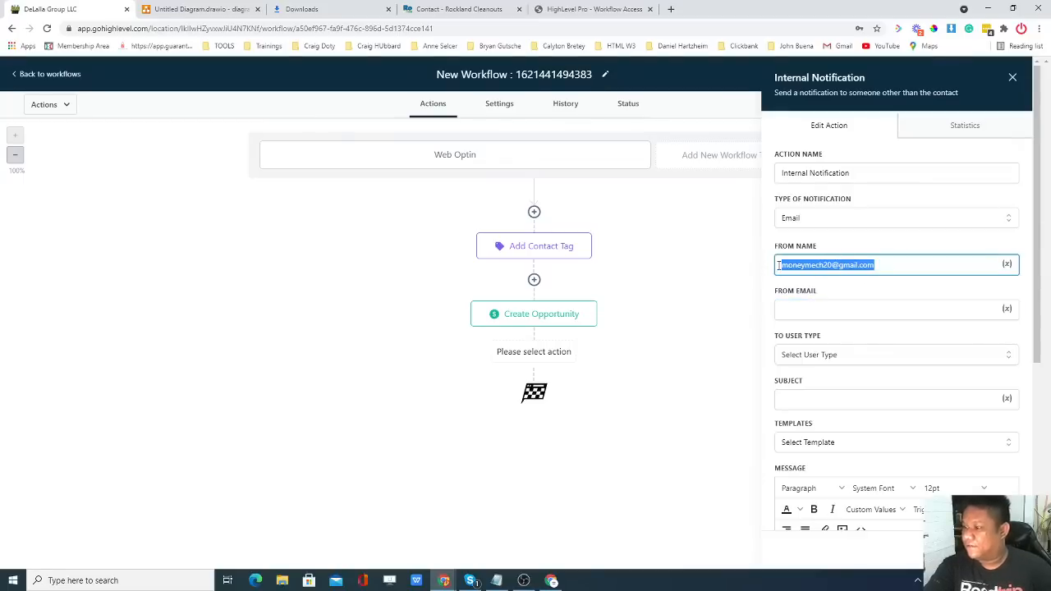
pyautogui.hotkey('ctrl', 'x')
pyautogui.click(812, 305)
pyautogui.hotkey('ctrl', 'v')
pyautogui.click(828, 268)
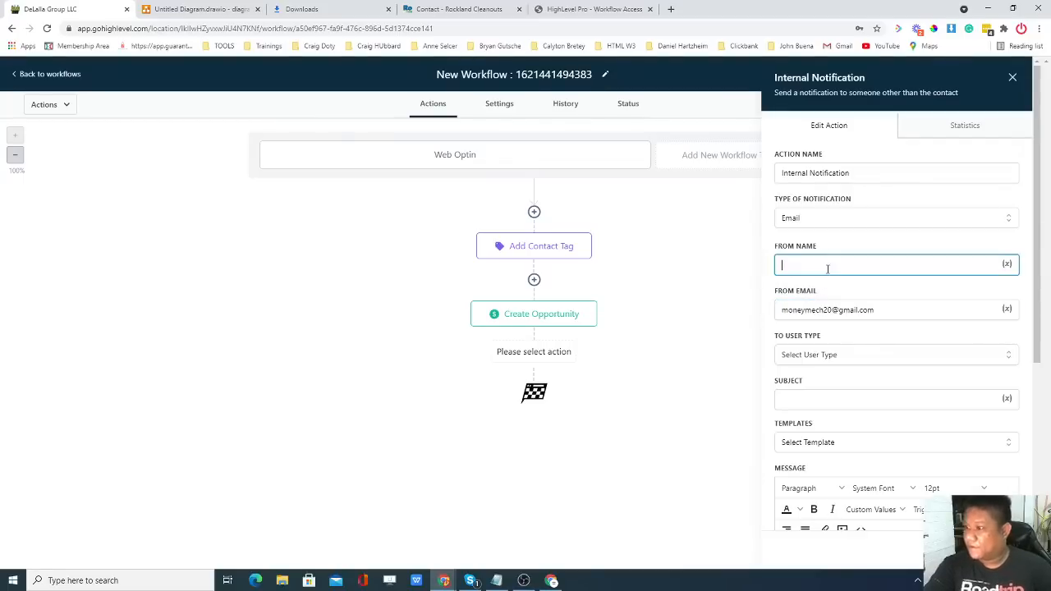
pyautogui.write('Harc')
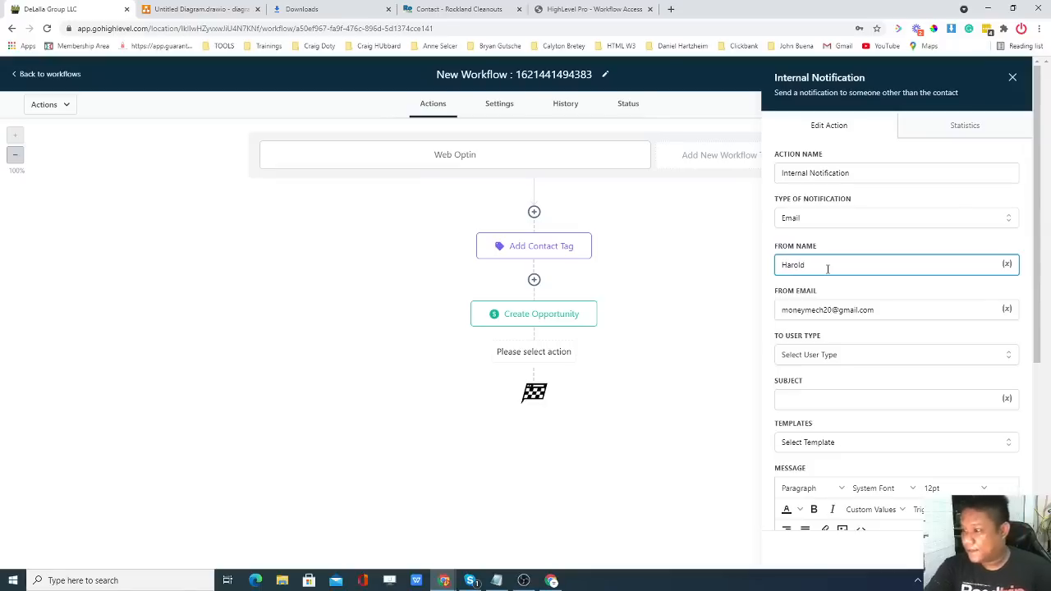
pyautogui.write('ld Test')
pyautogui.click(831, 284)
# Set To User Type to Custom Email and paste the recipient's email address.
pyautogui.scroll(-1, 833, 287)
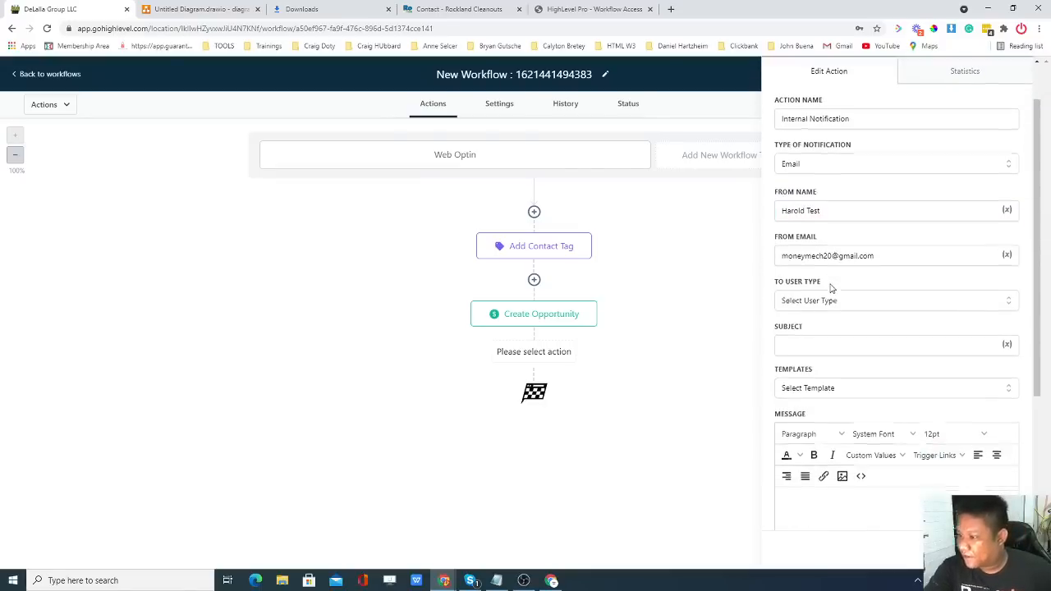
pyautogui.click(839, 301)
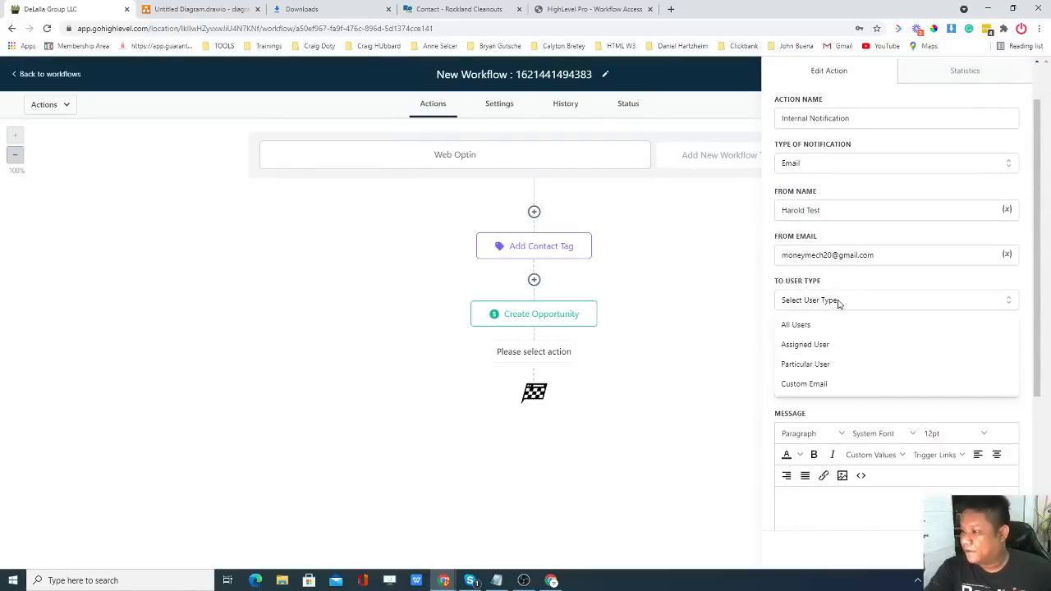
pyautogui.click(835, 383)
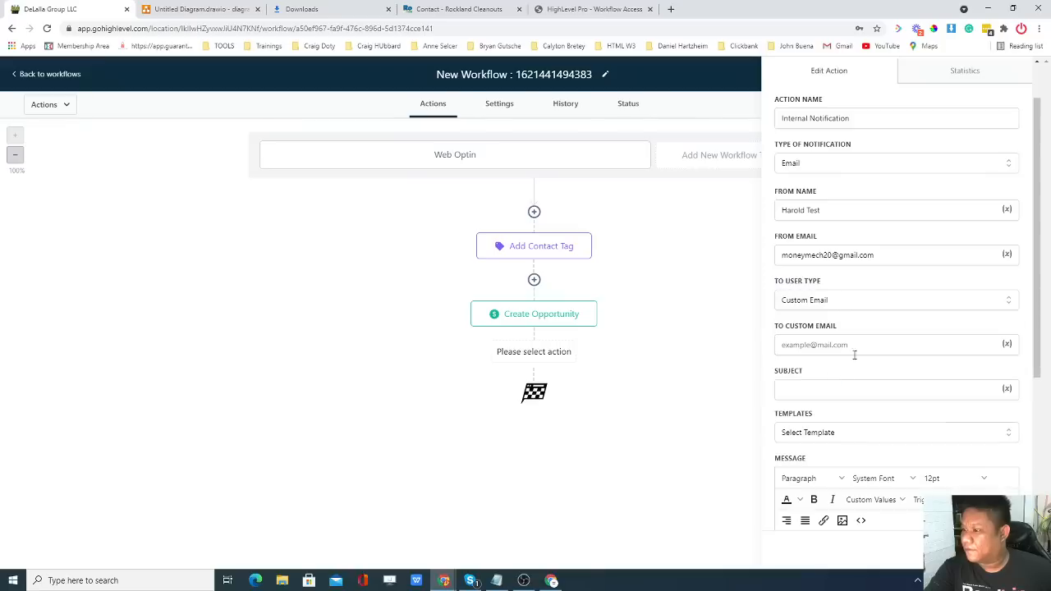
pyautogui.scroll(-1, 828, 326)
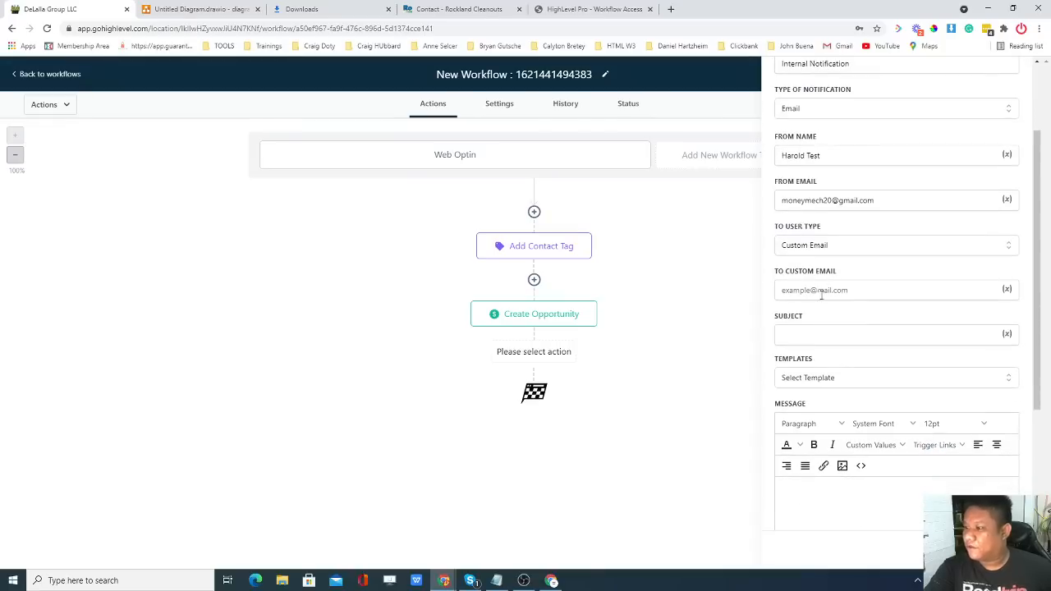
pyautogui.click(827, 293)
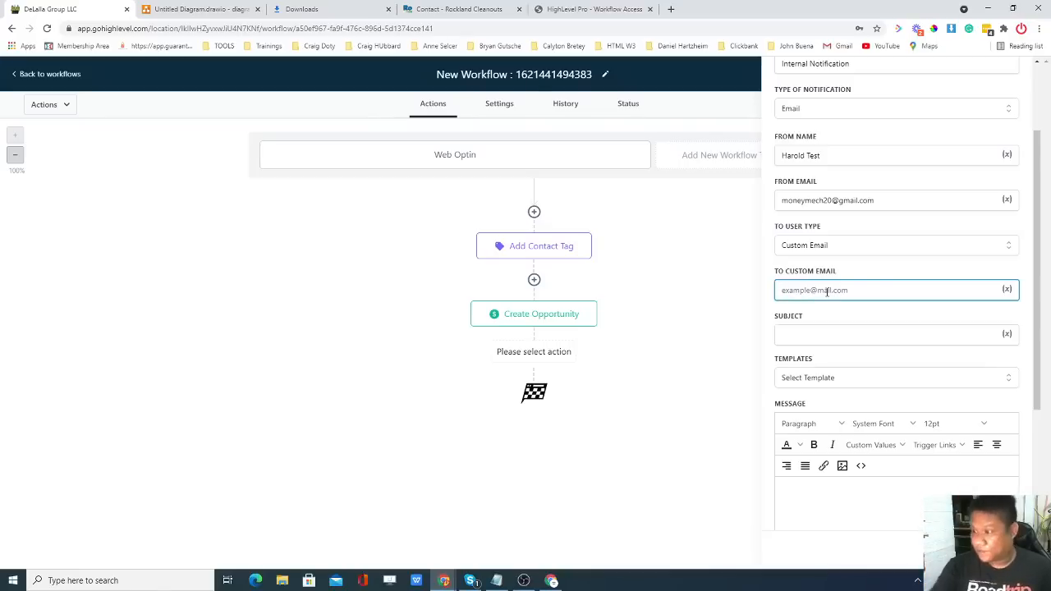
pyautogui.hotkey('ctrl', 'v')
pyautogui.click(841, 322)
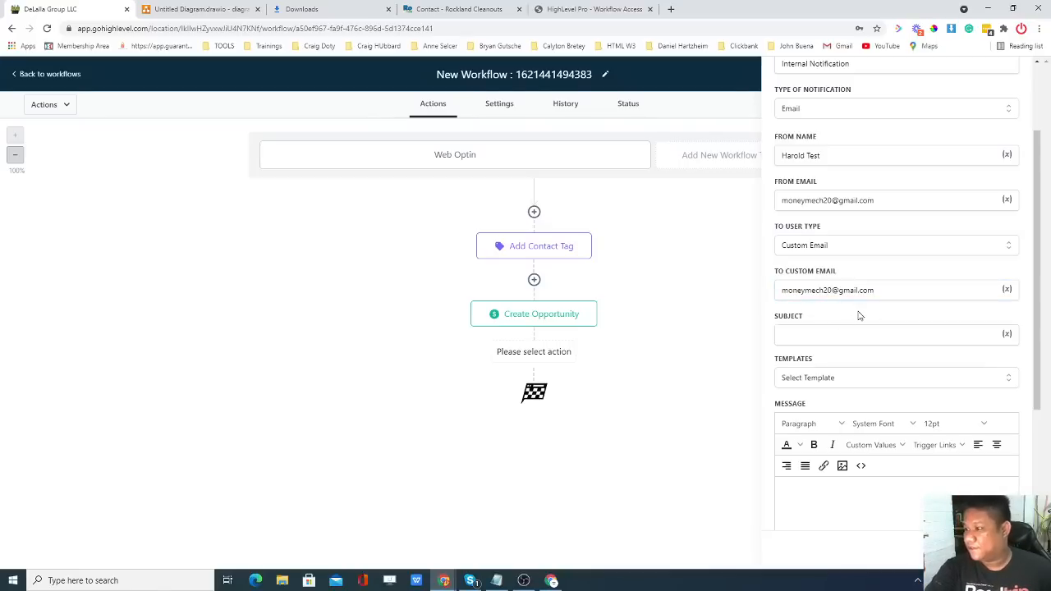
pyautogui.click(820, 334)
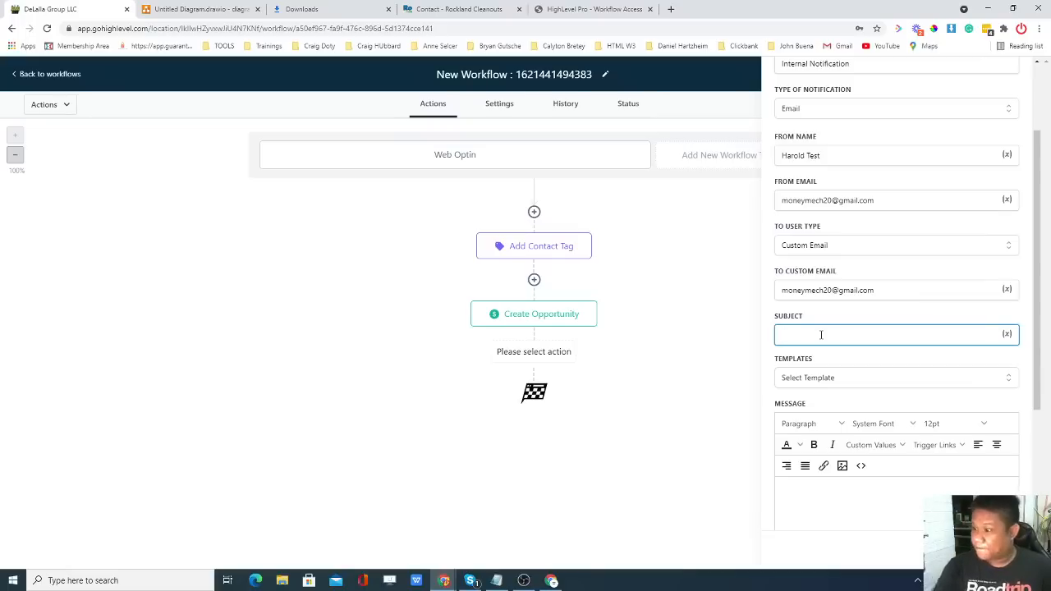
# Set the subject to a siren emoji plus 'You have a new Estimate Request $$', choosing no template.
pyautogui.press('super+period')
pyautogui.write('siren')
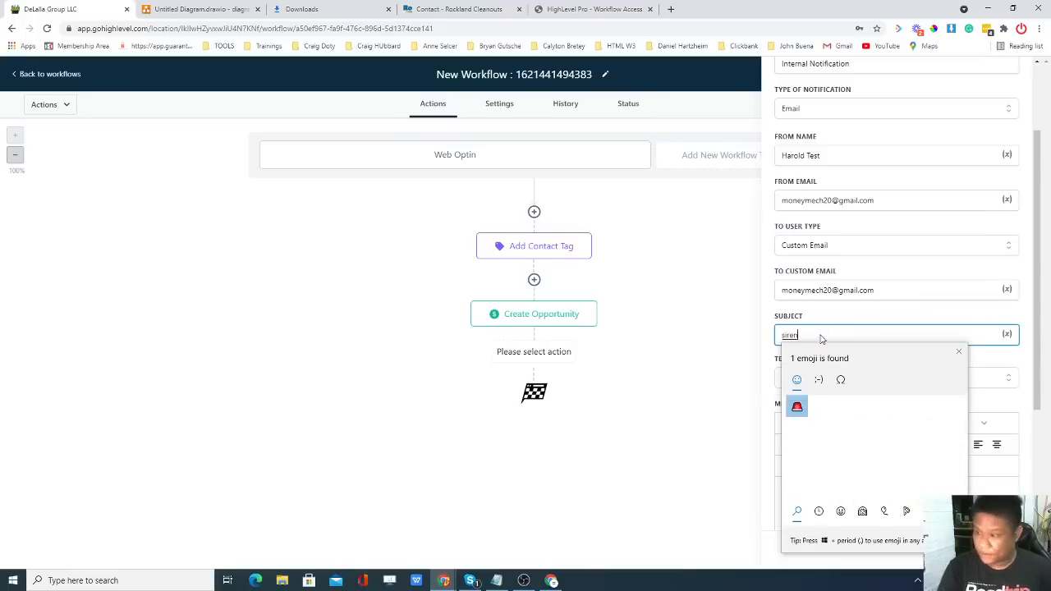
pyautogui.click(797, 408)
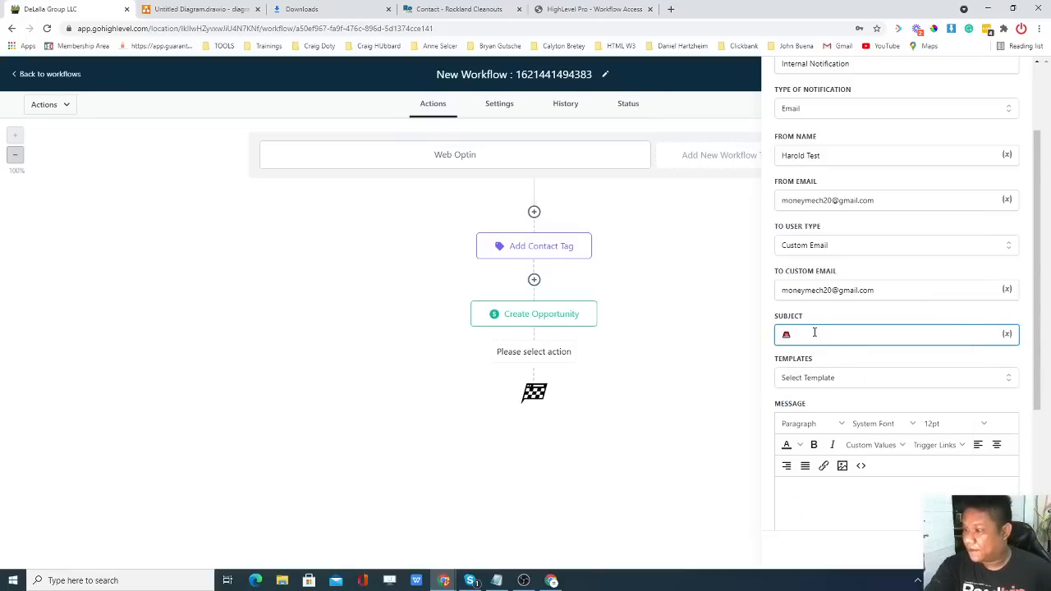
pyautogui.write('You ')
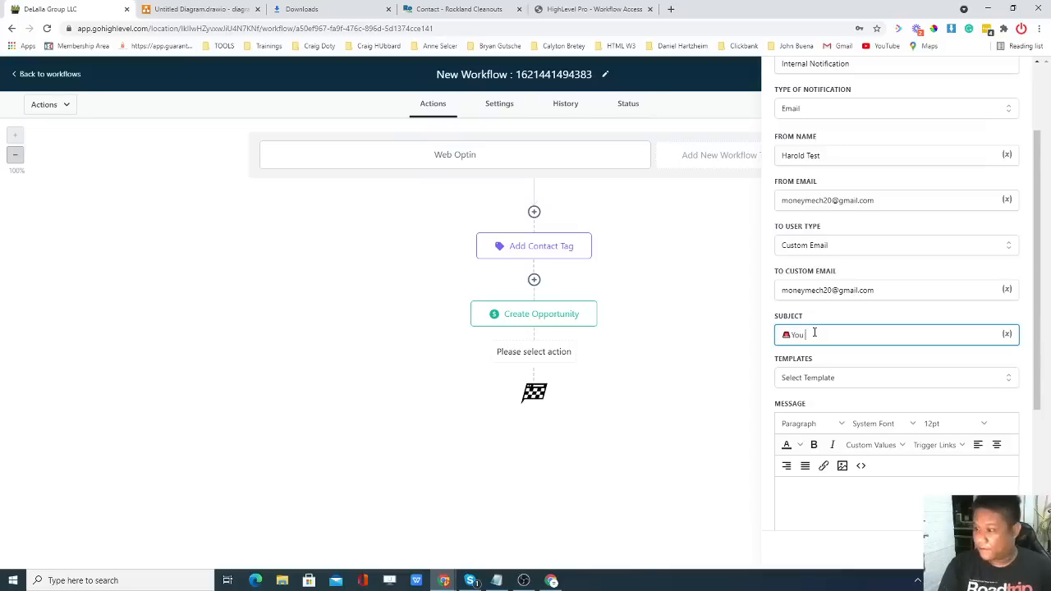
pyautogui.write('have a new')
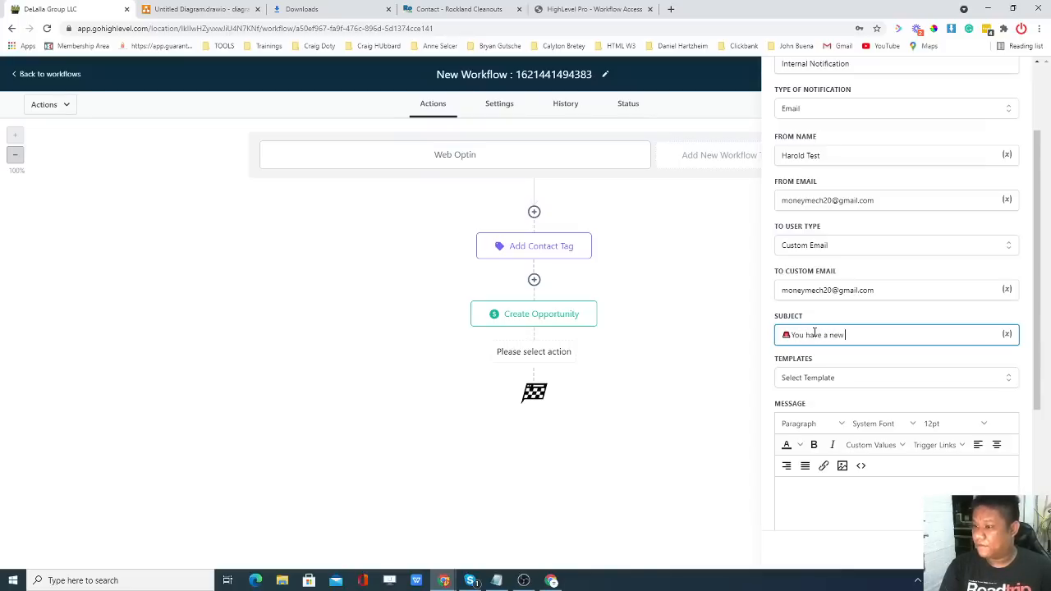
pyautogui.write(' Estimate')
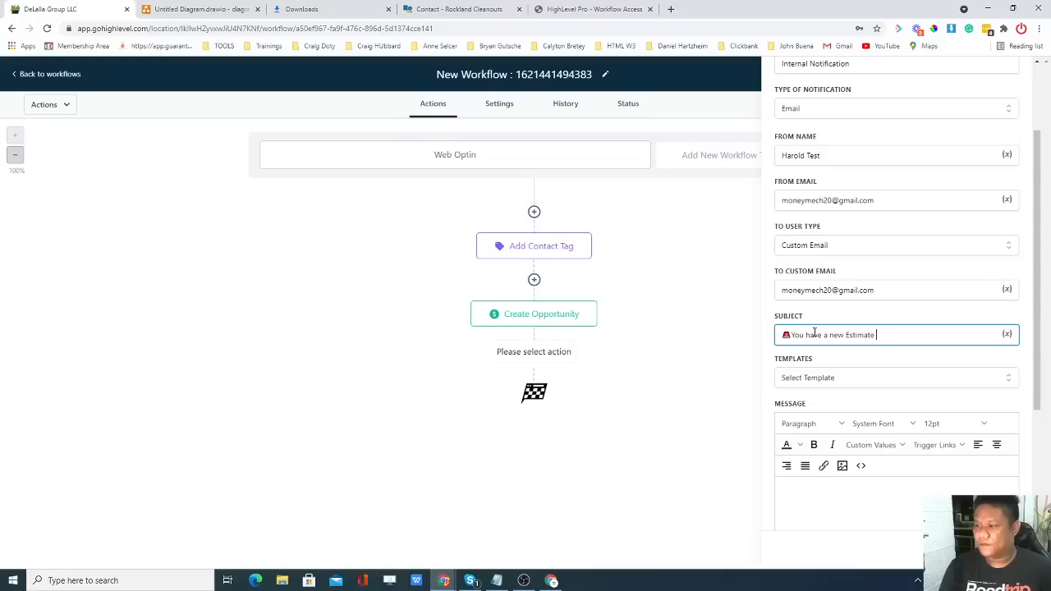
pyautogui.write(' Request')
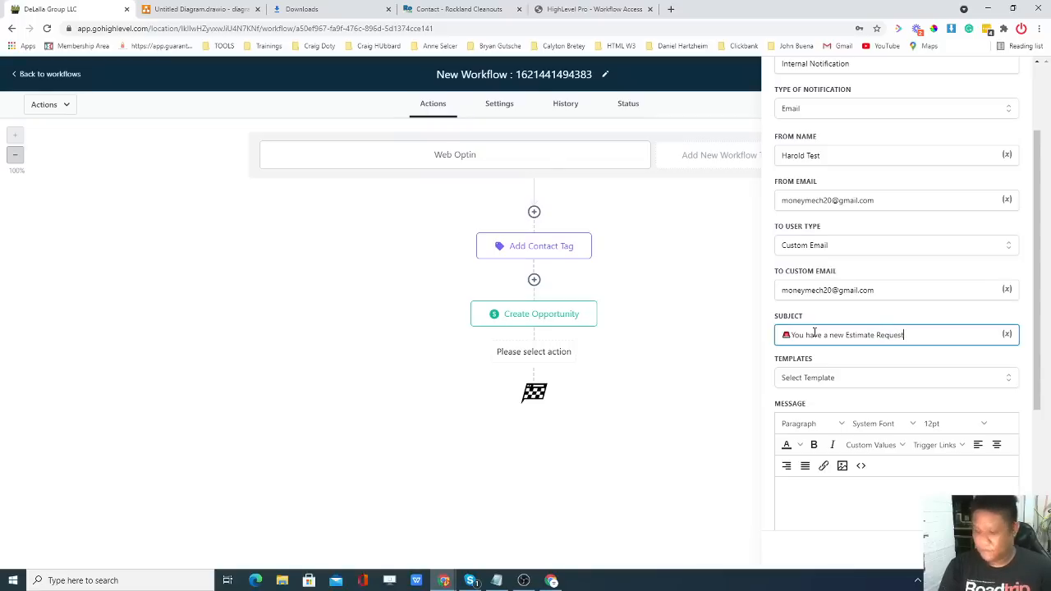
pyautogui.write(' $$')
pyautogui.scroll(-2, 814, 333)
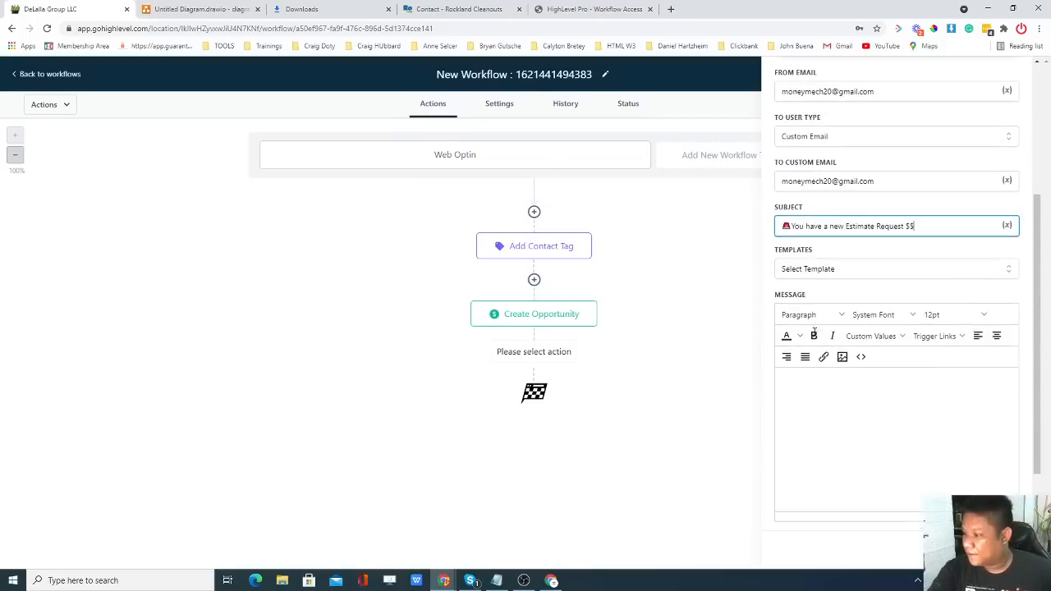
pyautogui.click(844, 273)
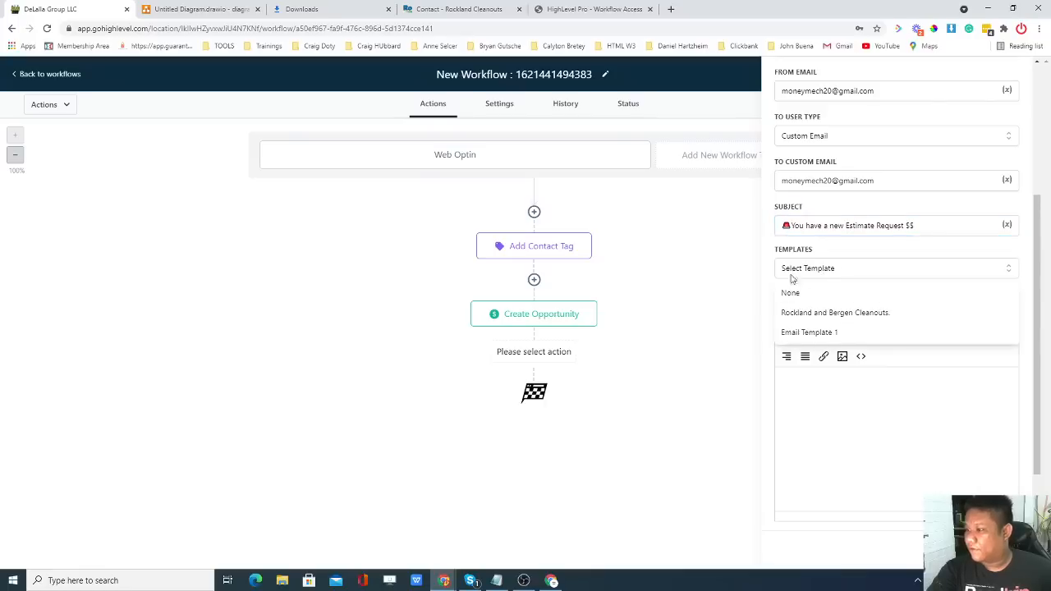
pyautogui.click(825, 270)
pyautogui.click(854, 382)
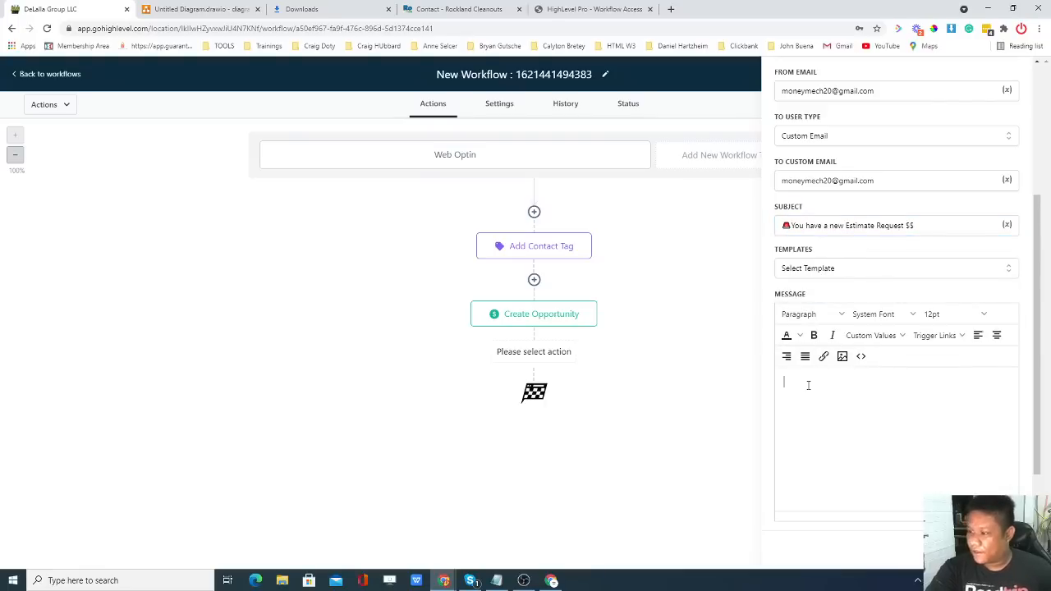
# Start the message with 'Hey', removing the user first-name merge field that got inserted.
pyautogui.write('YOu')
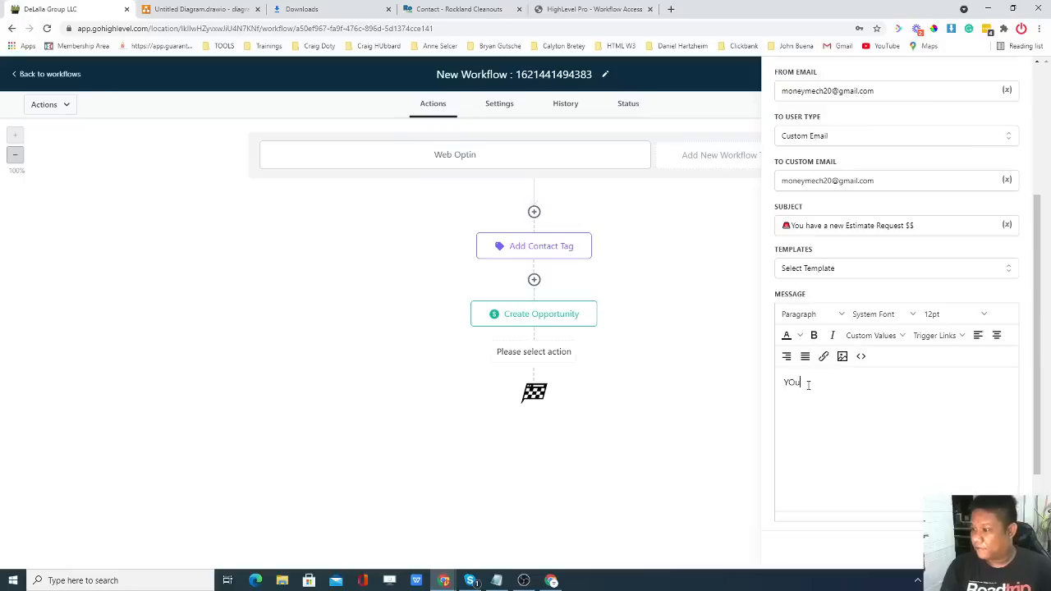
pyautogui.press('BackSpace')
pyautogui.press('BackSpace')
pyautogui.press('BackSpace')
pyautogui.write('H')
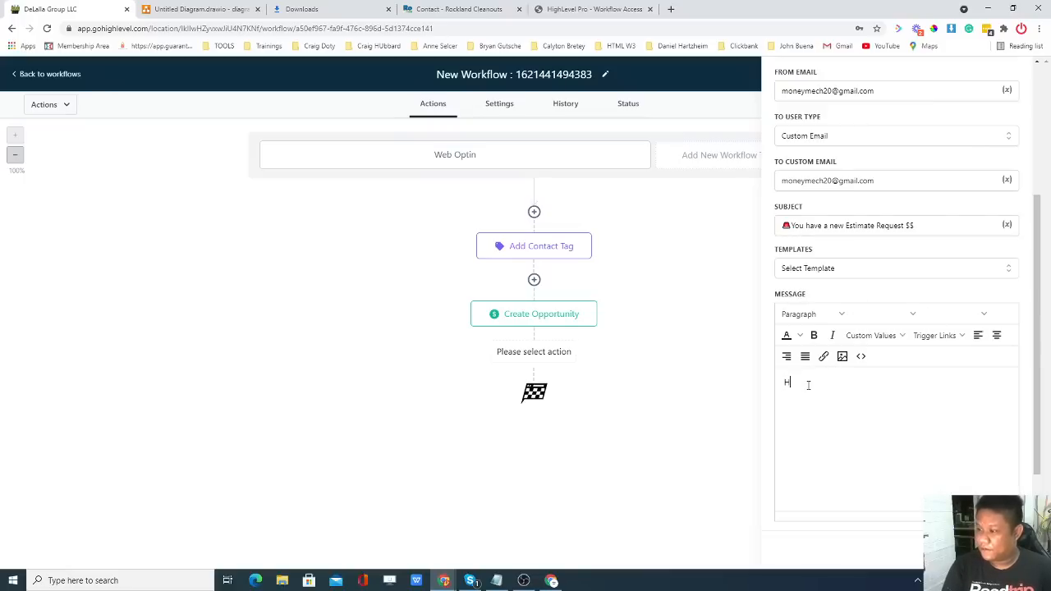
pyautogui.press('BackSpace')
pyautogui.write('Cus')
pyautogui.press('BackSpace')
pyautogui.press('BackSpace')
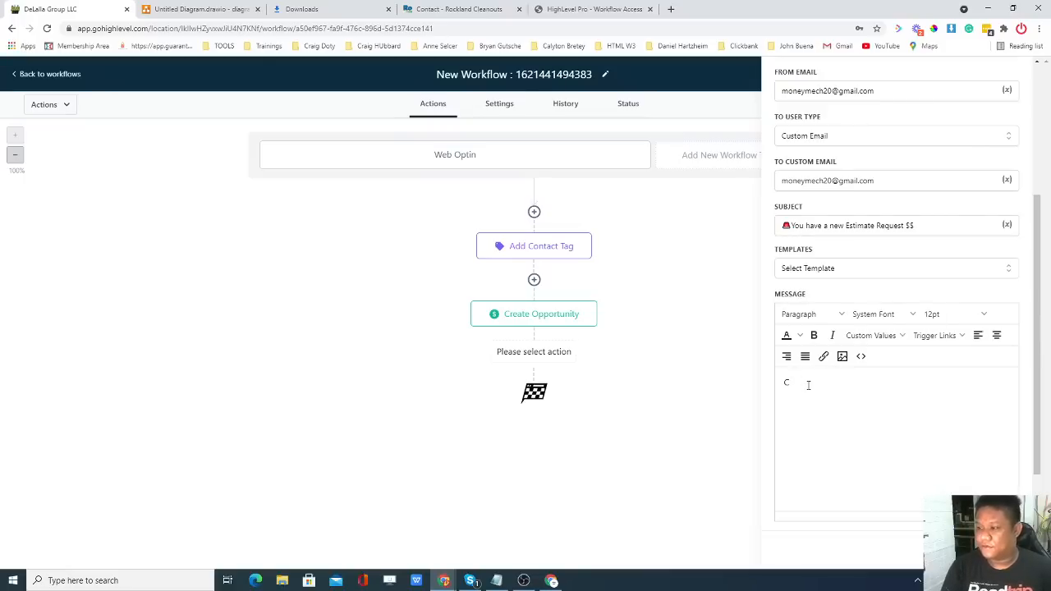
pyautogui.press('BackSpace')
pyautogui.write('Hey')
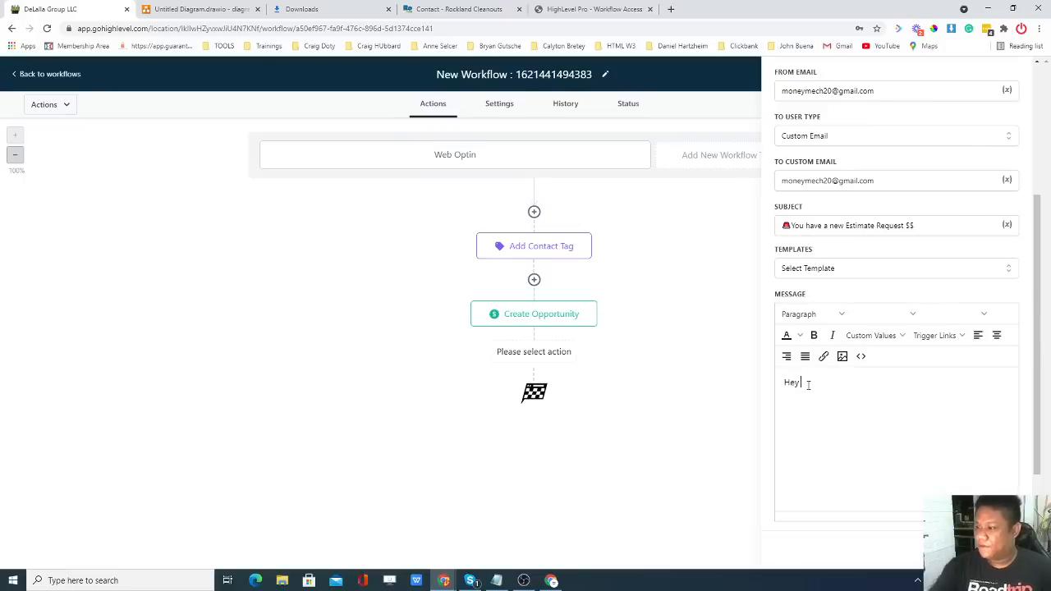
pyautogui.click(868, 339)
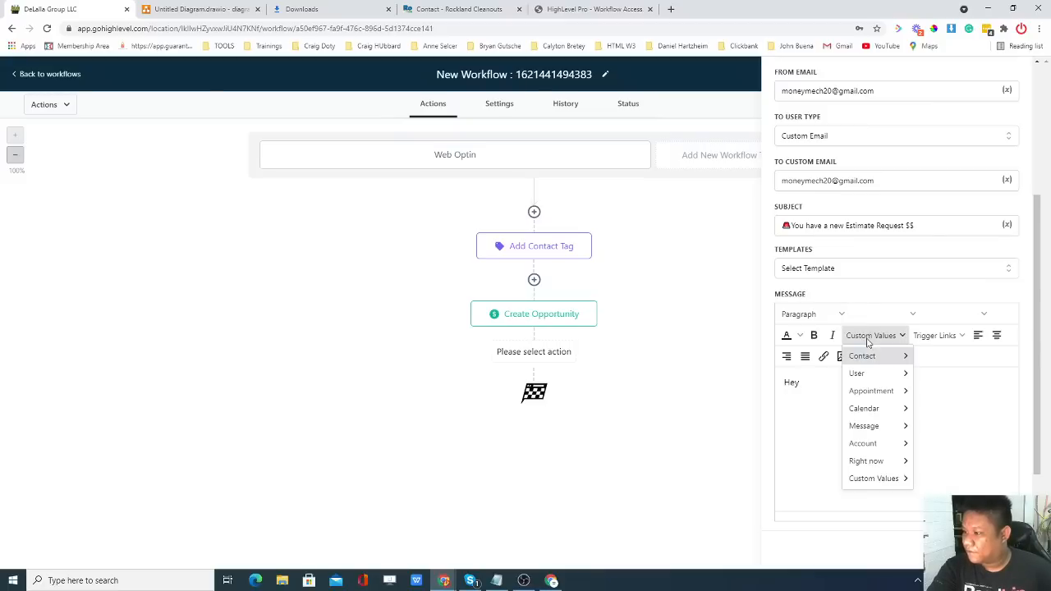
pyautogui.moveTo(865, 355)
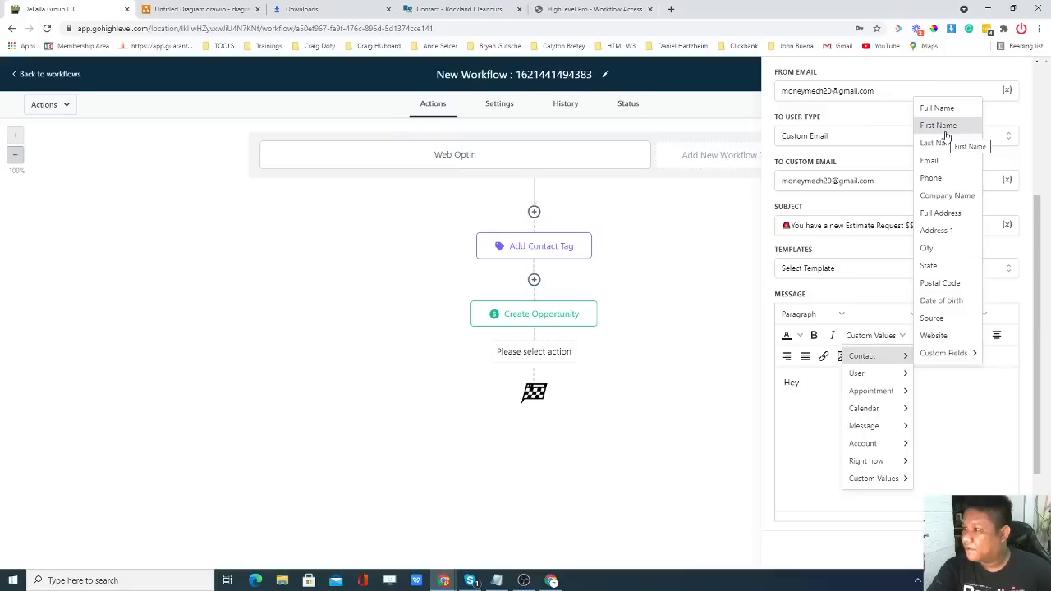
pyautogui.moveTo(860, 375)
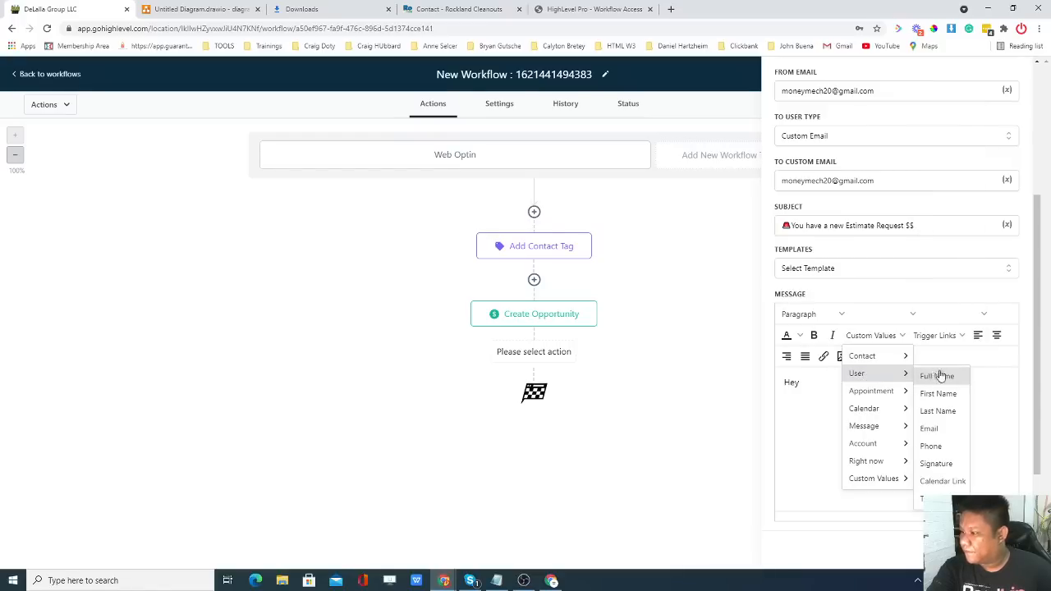
pyautogui.click(952, 396)
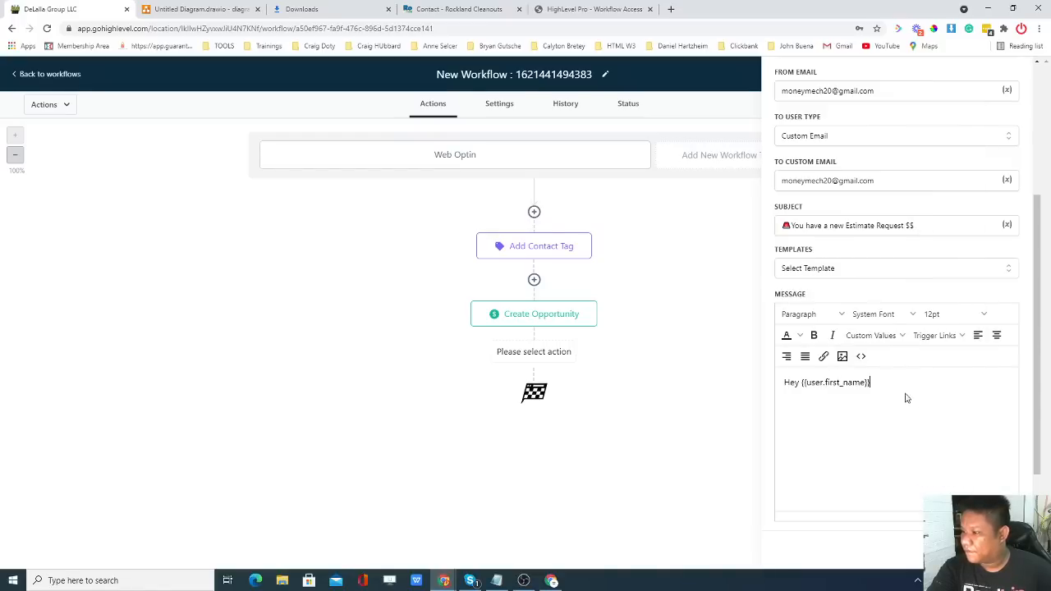
pyautogui.moveTo(884, 381); pyautogui.dragTo(807, 383)
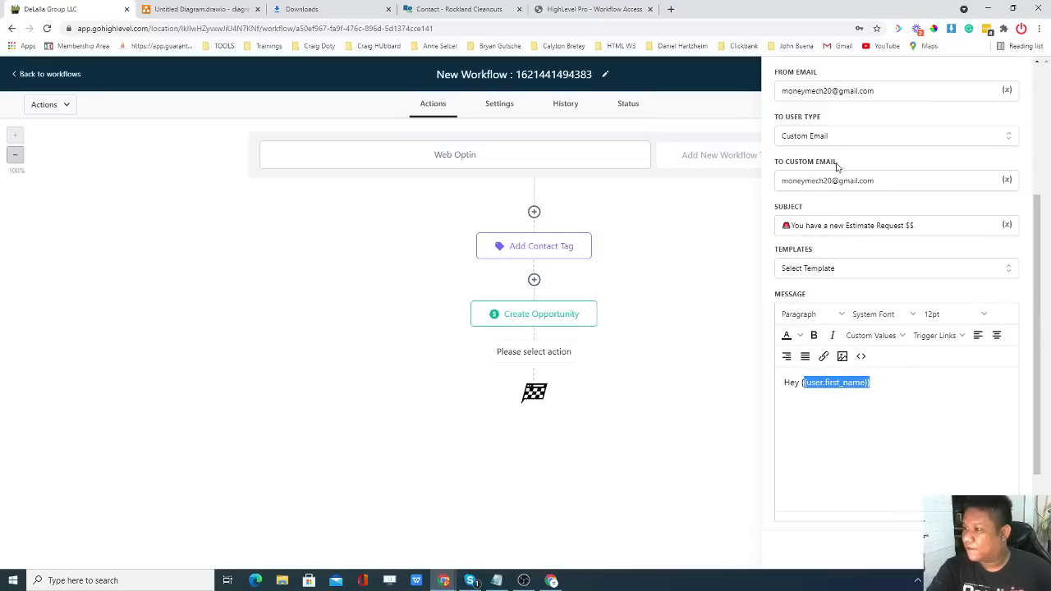
pyautogui.click(870, 392)
pyautogui.moveTo(869, 392); pyautogui.dragTo(802, 394)
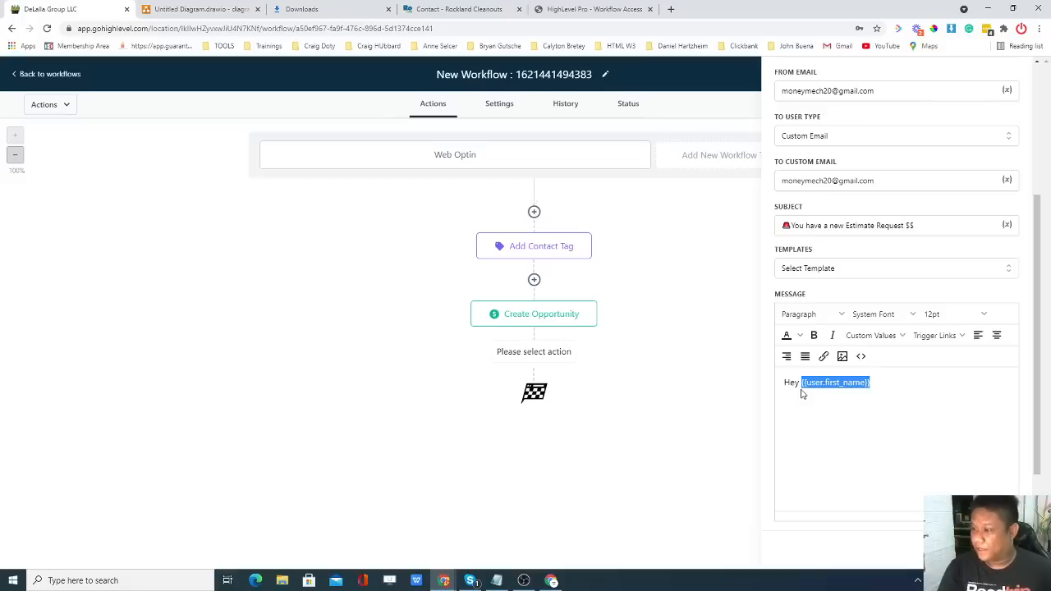
pyautogui.press('BackSpace')
# Complete the greeting as 'Hey you have a new lead from Website' followed by a blank line.
pyautogui.write('tyou')
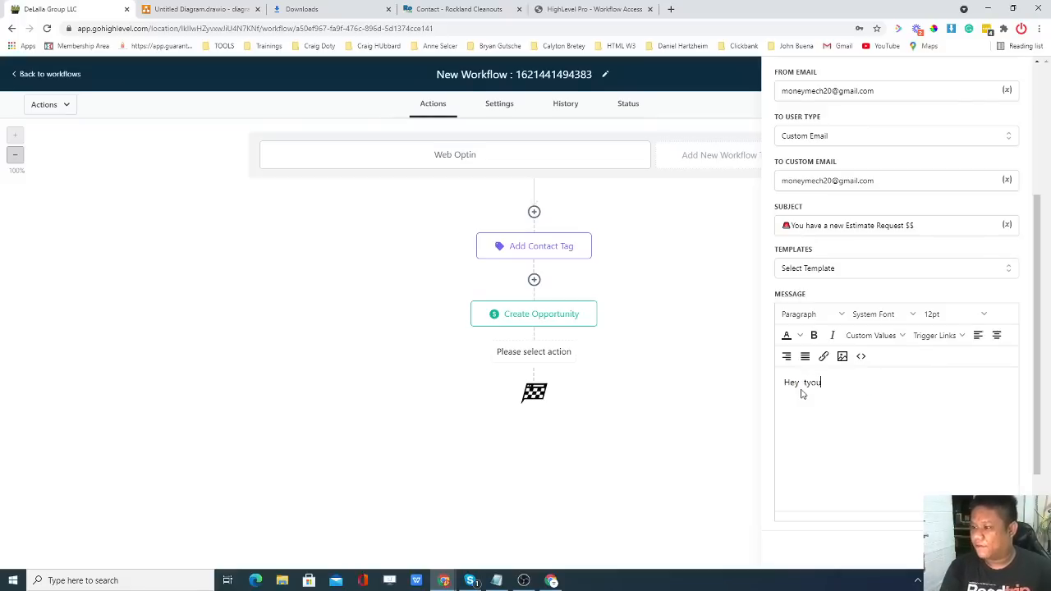
pyautogui.press('BackSpace')
pyautogui.press('BackSpace')
pyautogui.press('BackSpace')
pyautogui.press('BackSpace')
pyautogui.write('y')
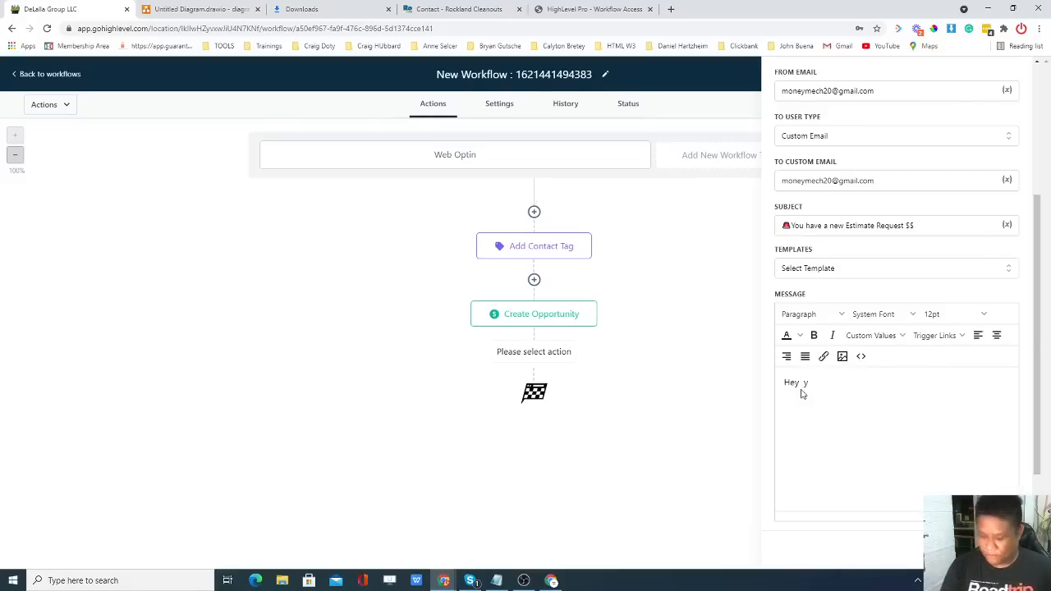
pyautogui.write('pohave a ')
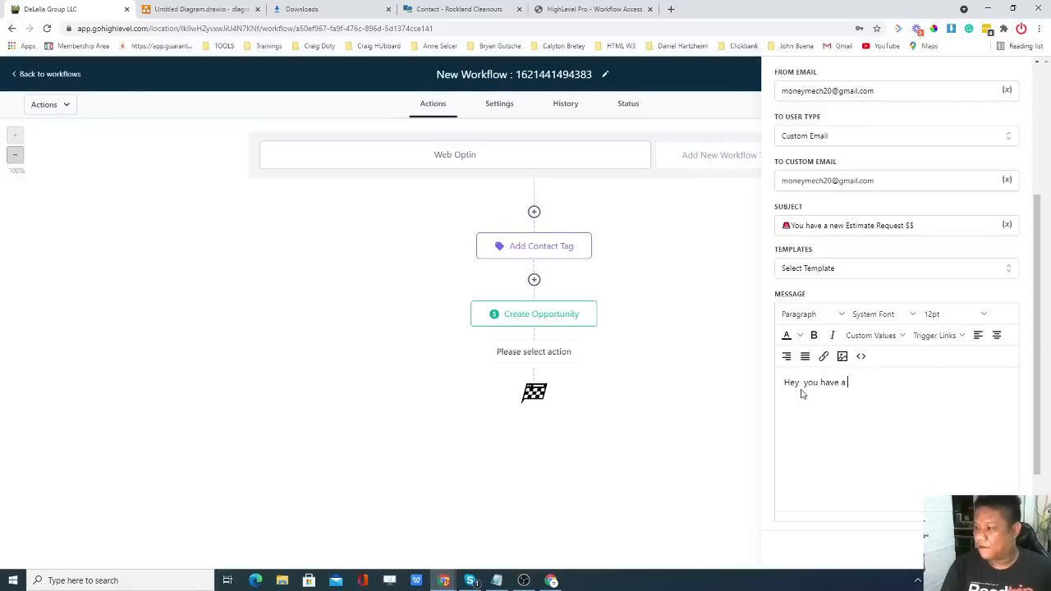
pyautogui.write('new lead fro')
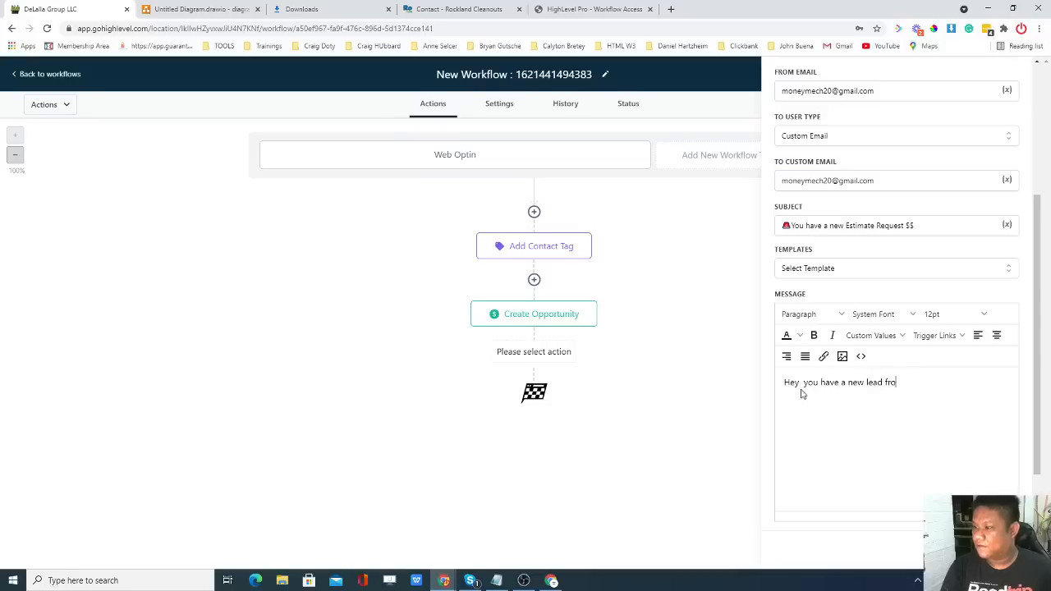
pyautogui.write('m We')
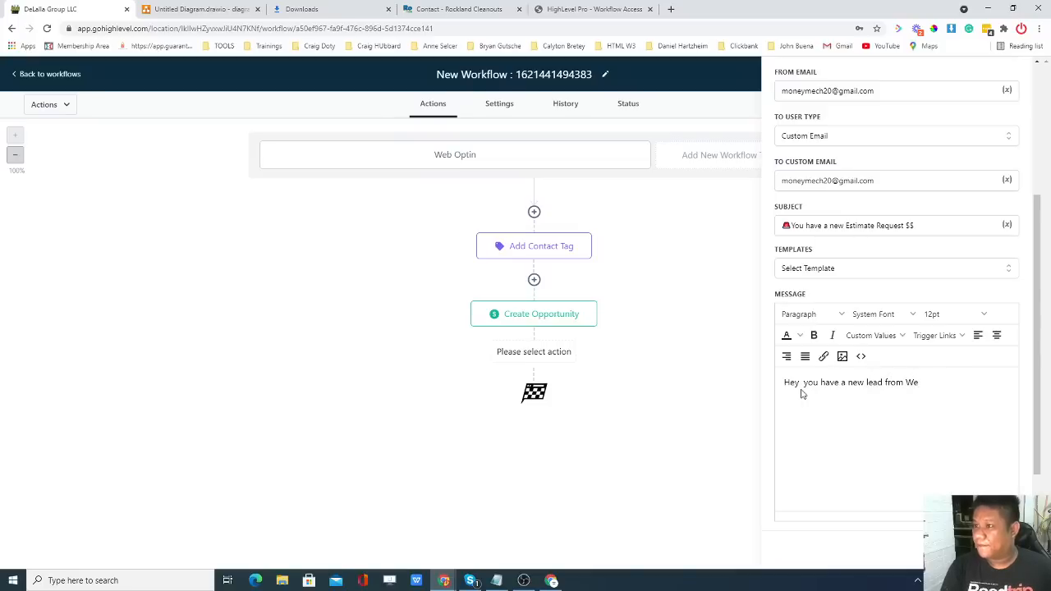
pyautogui.write('bsite')
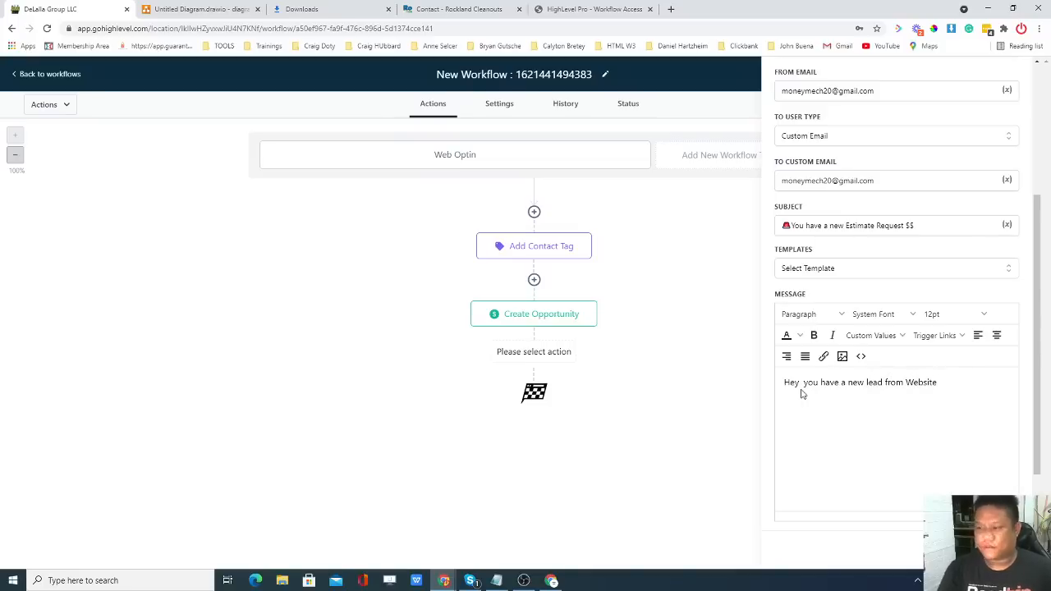
pyautogui.press('Return')
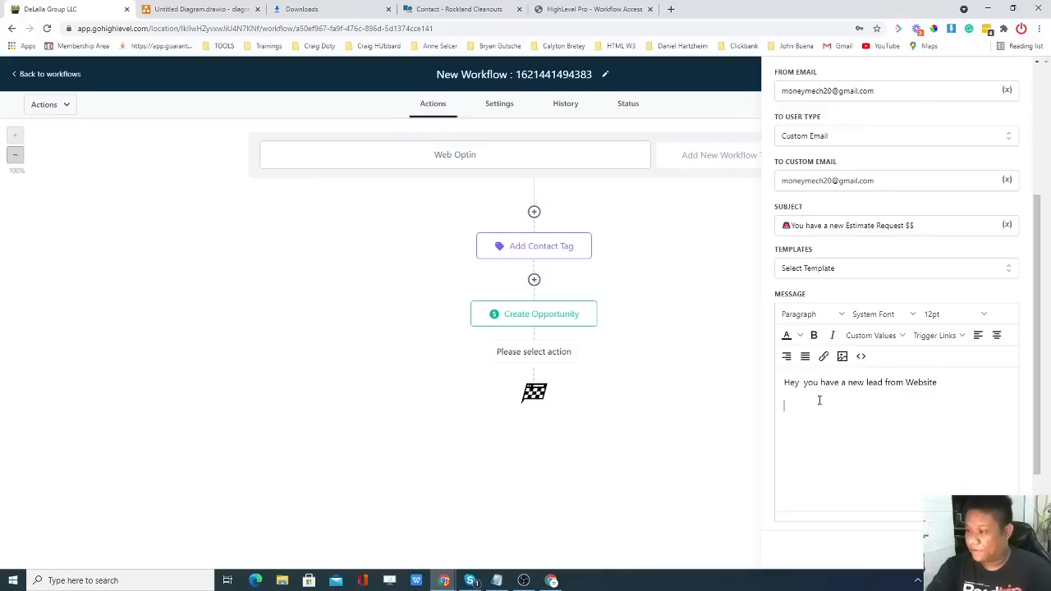
pyautogui.press('Return')
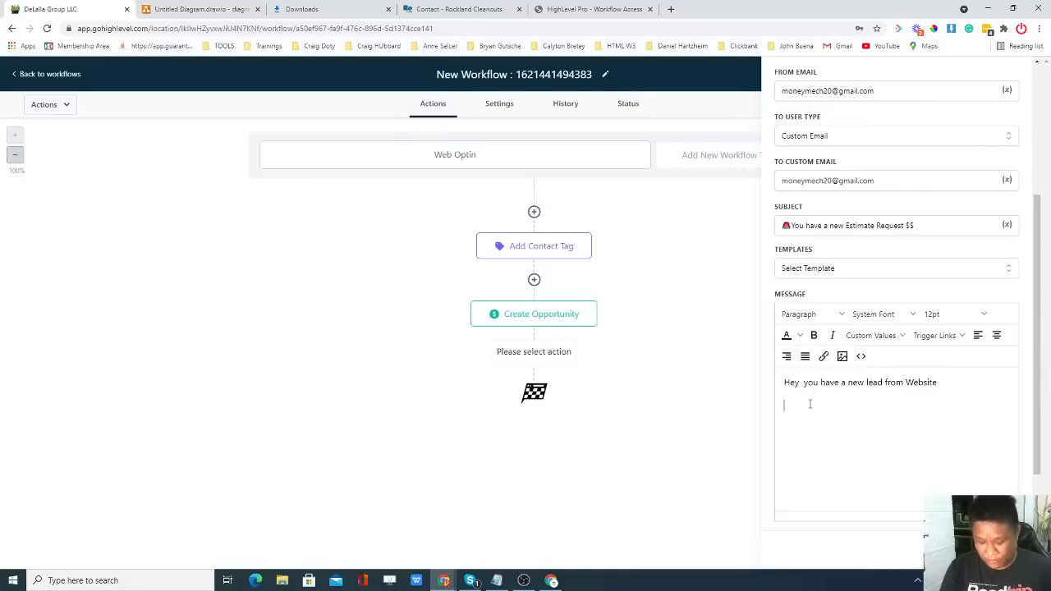
# Add a 'Name:' line with the Contact Full Name merge field.
pyautogui.write('Na')
pyautogui.press('BackSpace')
pyautogui.press('BackSpace')
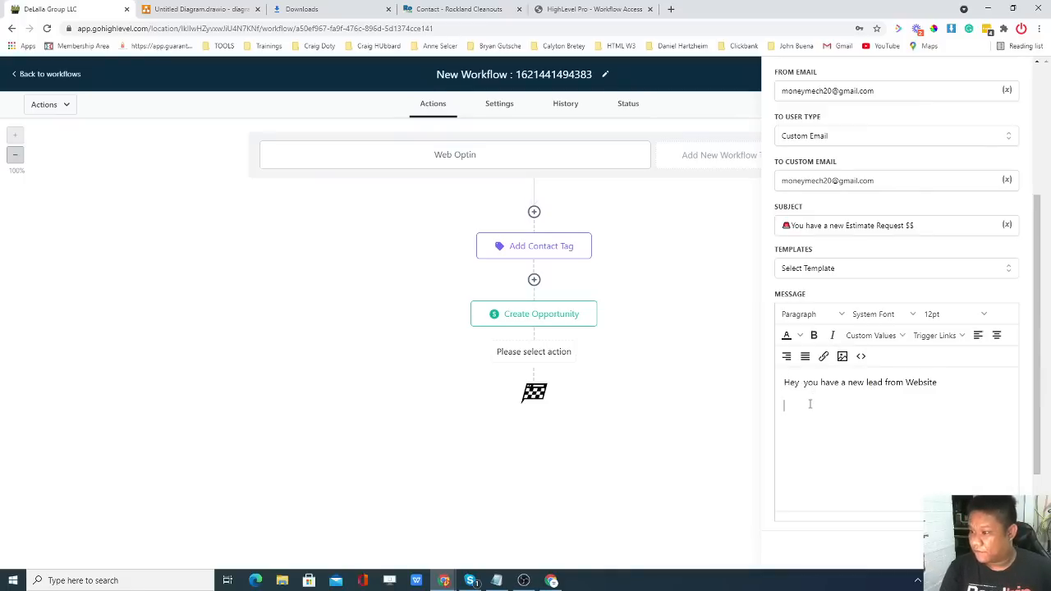
pyautogui.write('Naem')
pyautogui.press('BackSpace')
pyautogui.press('BackSpace')
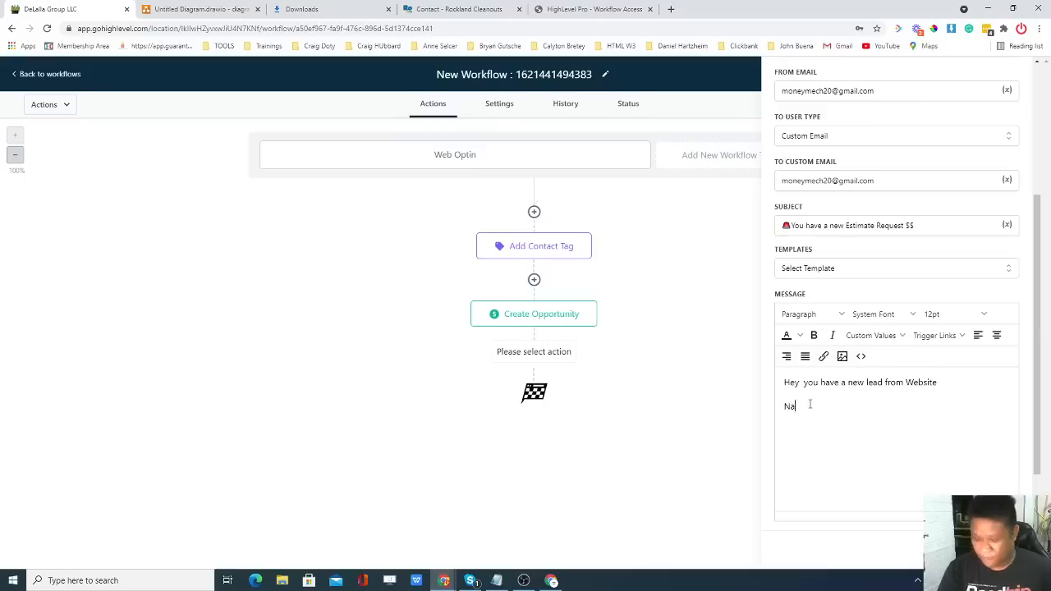
pyautogui.write('me:')
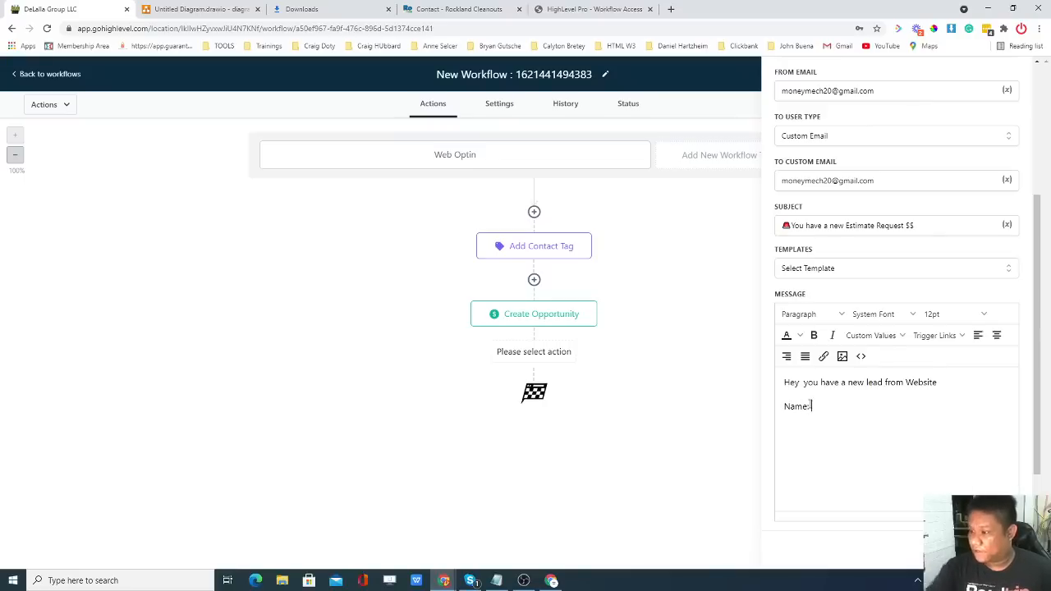
pyautogui.click(870, 335)
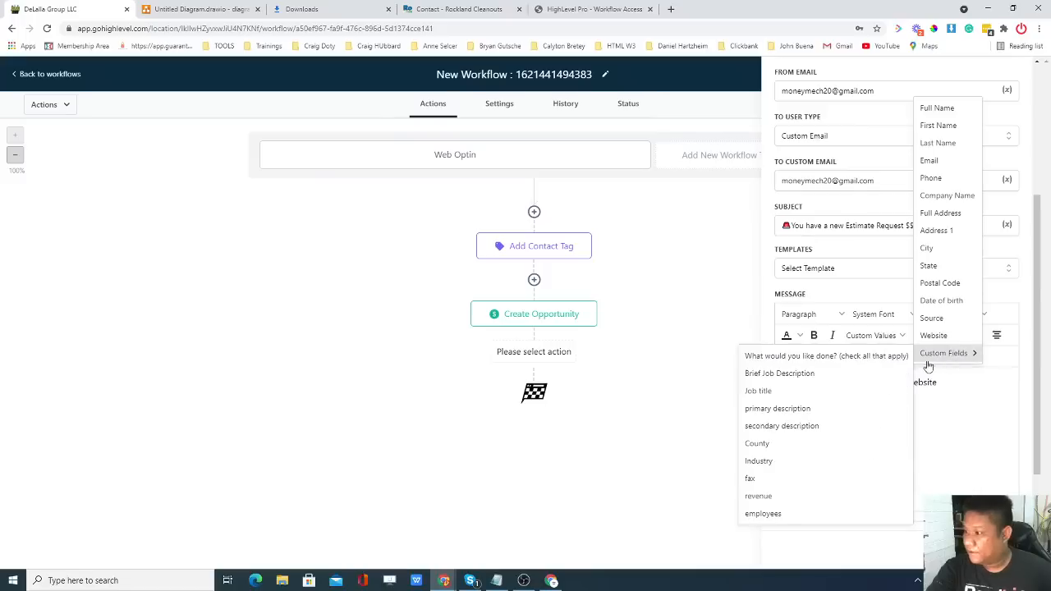
pyautogui.click(938, 109)
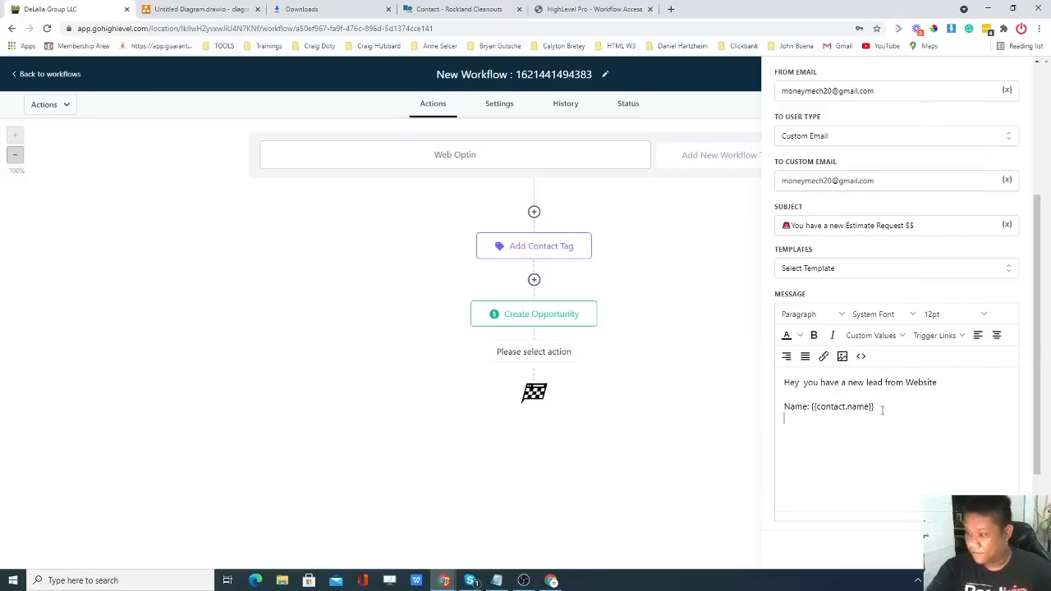
pyautogui.press('Return')
# Add Email and Phone lines with the contact's email and phone merge fields.
pyautogui.write('Email:')
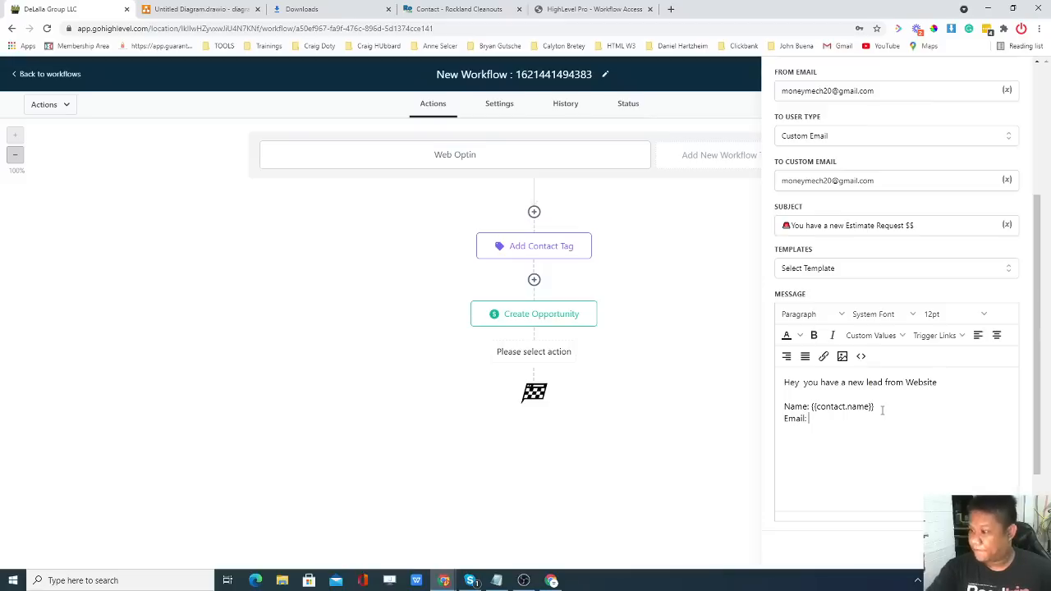
pyautogui.click(890, 337)
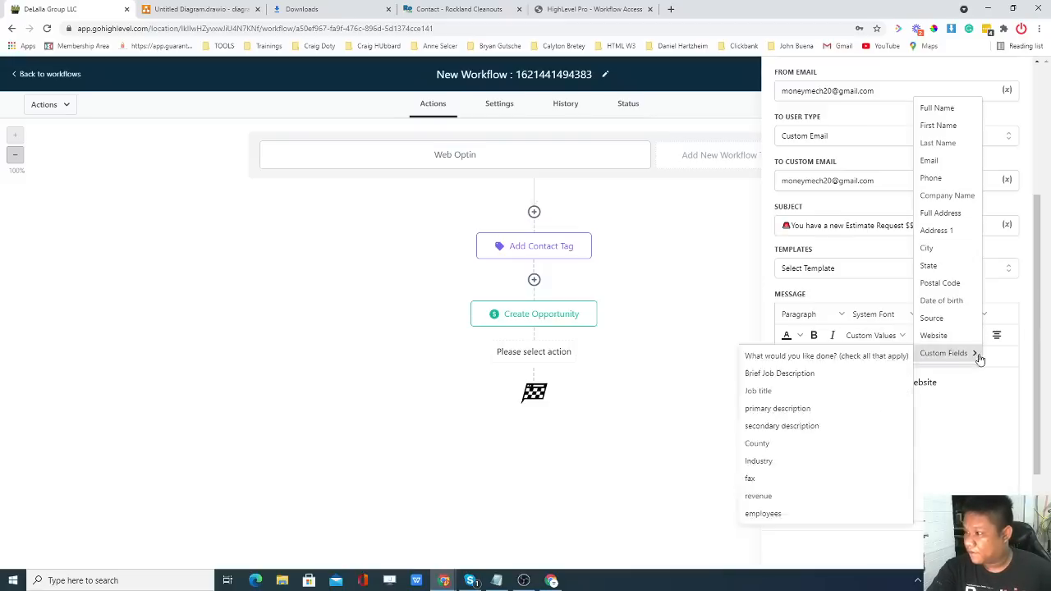
pyautogui.click(942, 162)
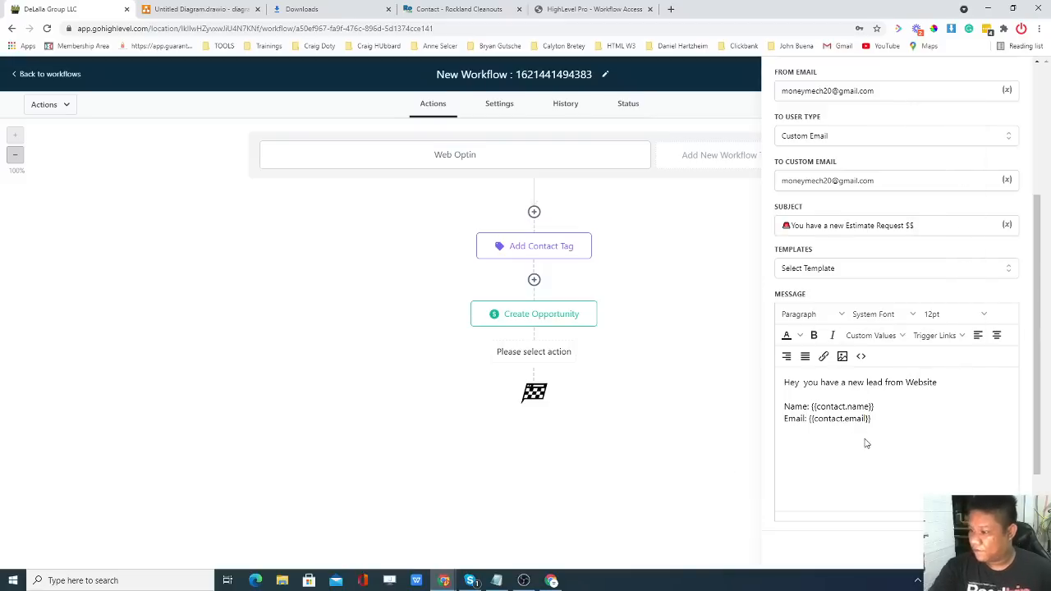
pyautogui.write('Phone:')
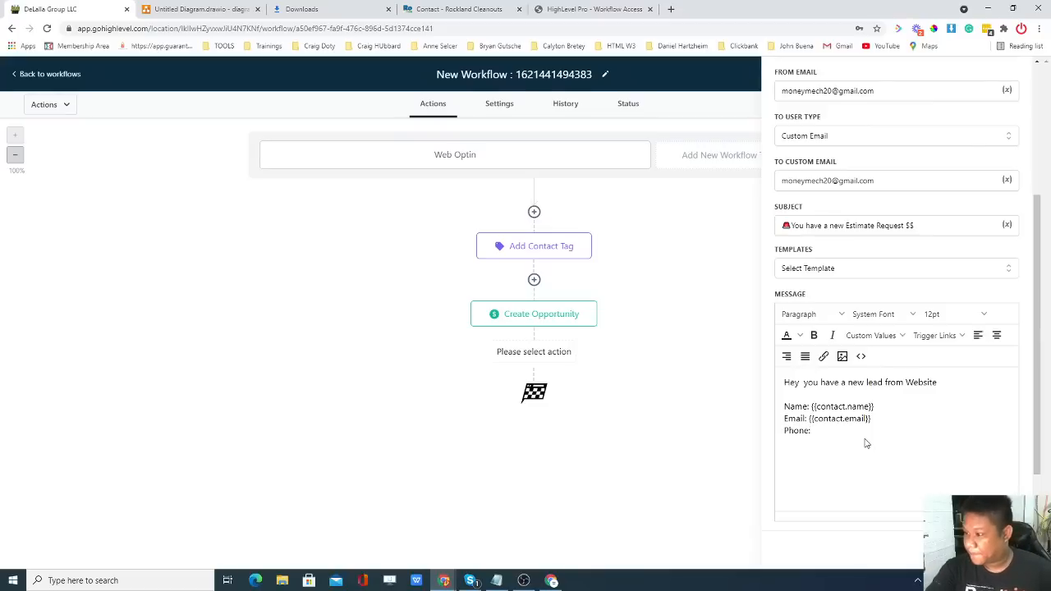
pyautogui.click(871, 335)
pyautogui.moveTo(880, 359)
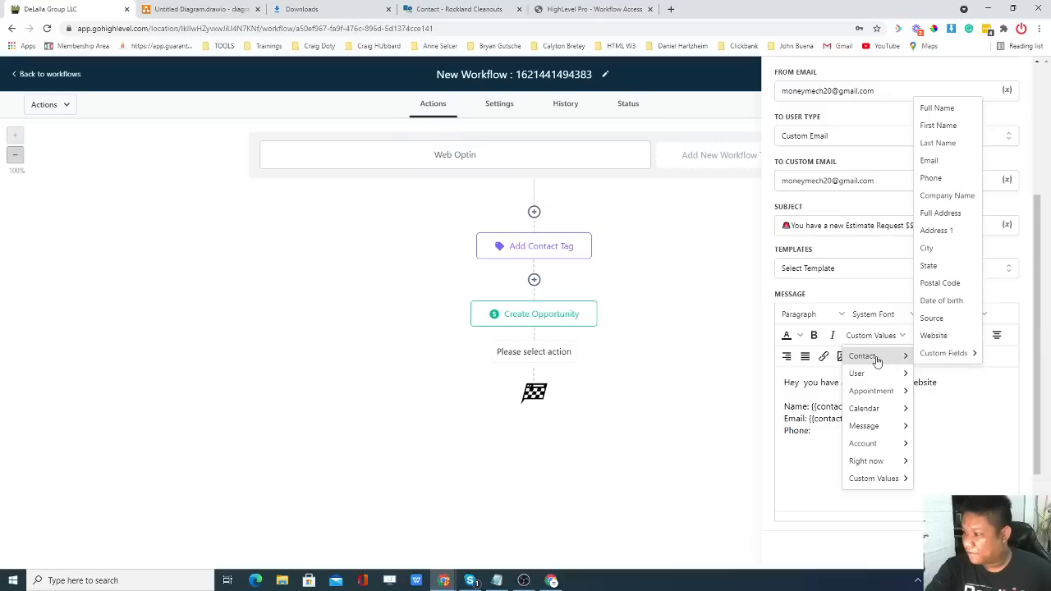
pyautogui.click(940, 179)
pyautogui.press('Return')
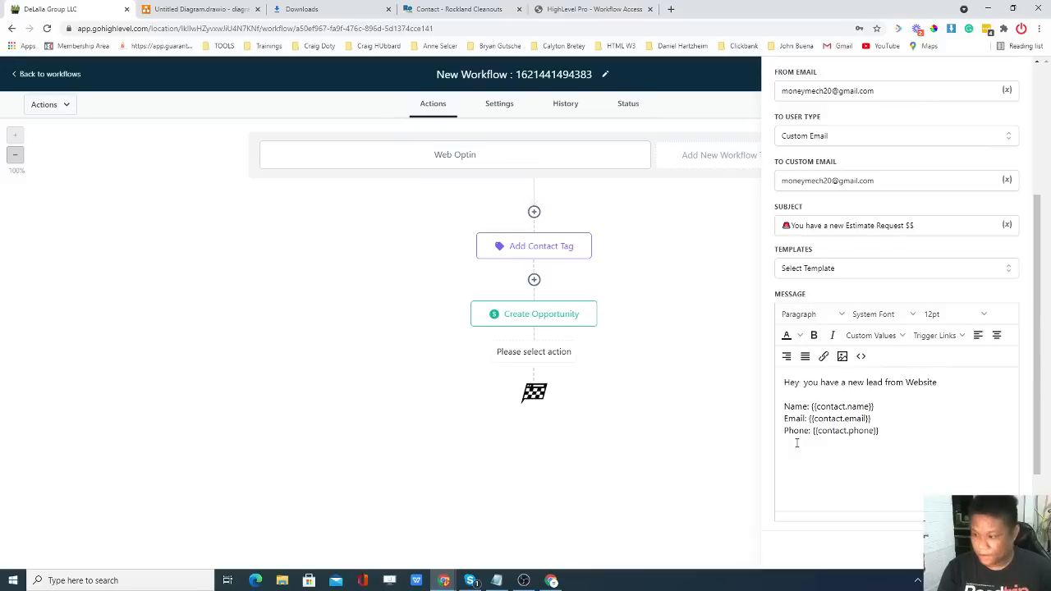
# Add a 'Request Estimate for:' line with the contact's requested-services custom field.
pyautogui.write('Re')
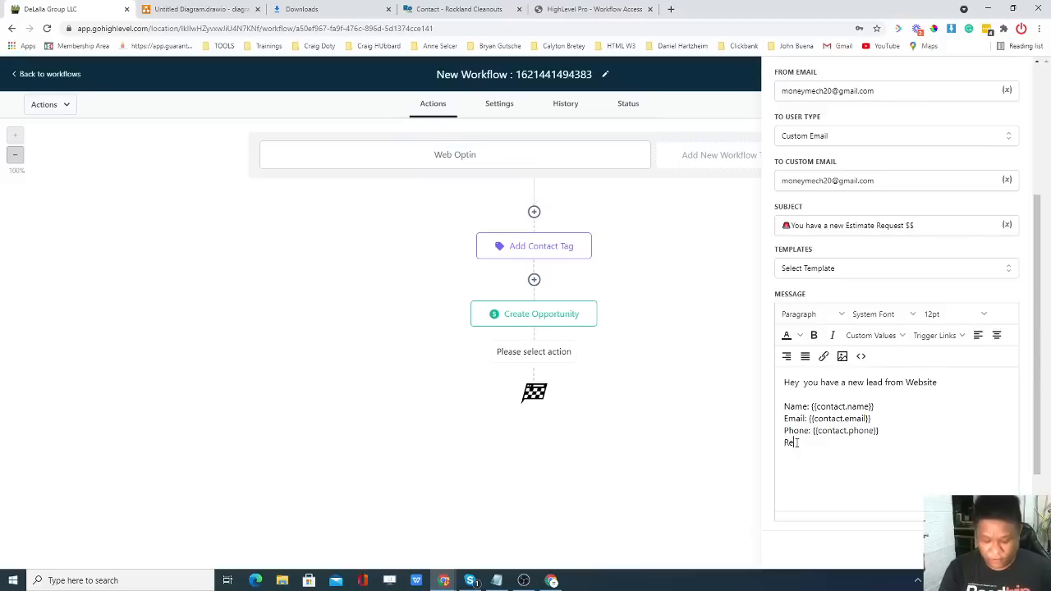
pyautogui.write('qurst')
pyautogui.press('BackSpace')
pyautogui.press('BackSpace')
pyautogui.write('es')
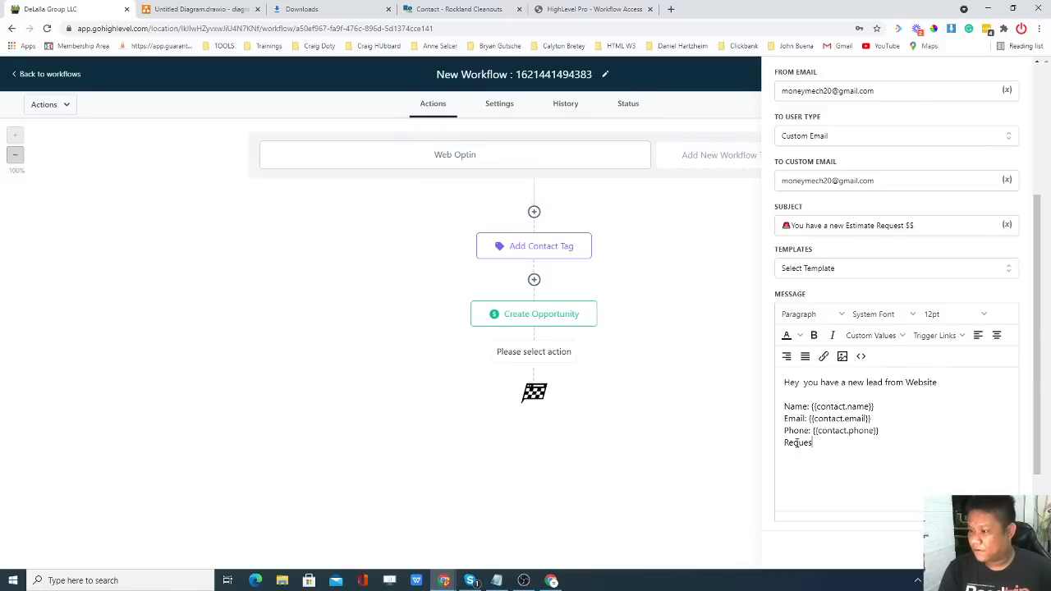
pyautogui.write('t Estimate fo')
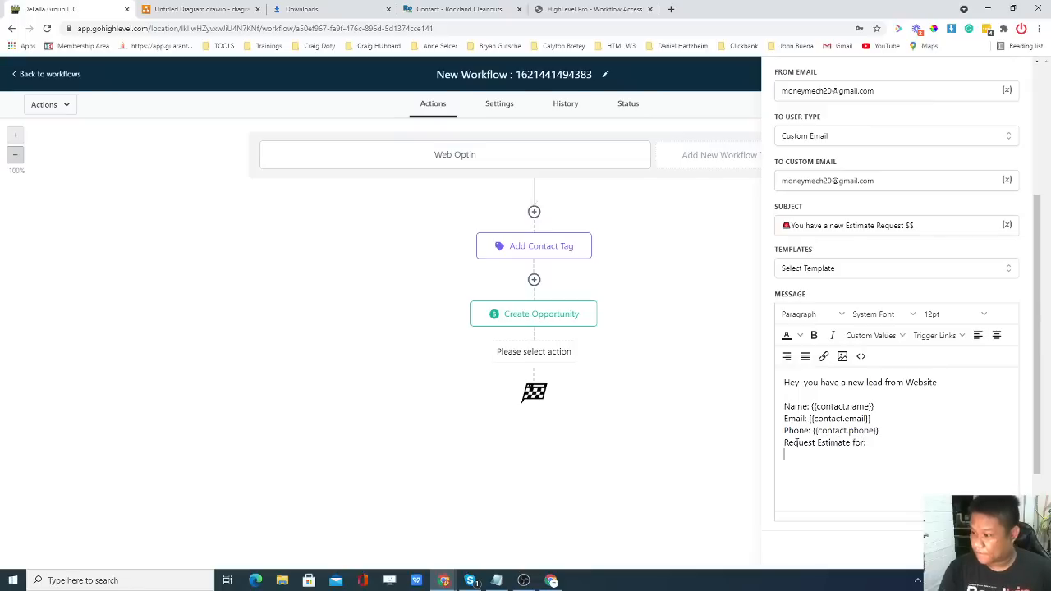
pyautogui.write('r:')
pyautogui.click(871, 335)
pyautogui.moveTo(861, 355)
pyautogui.moveTo(946, 361)
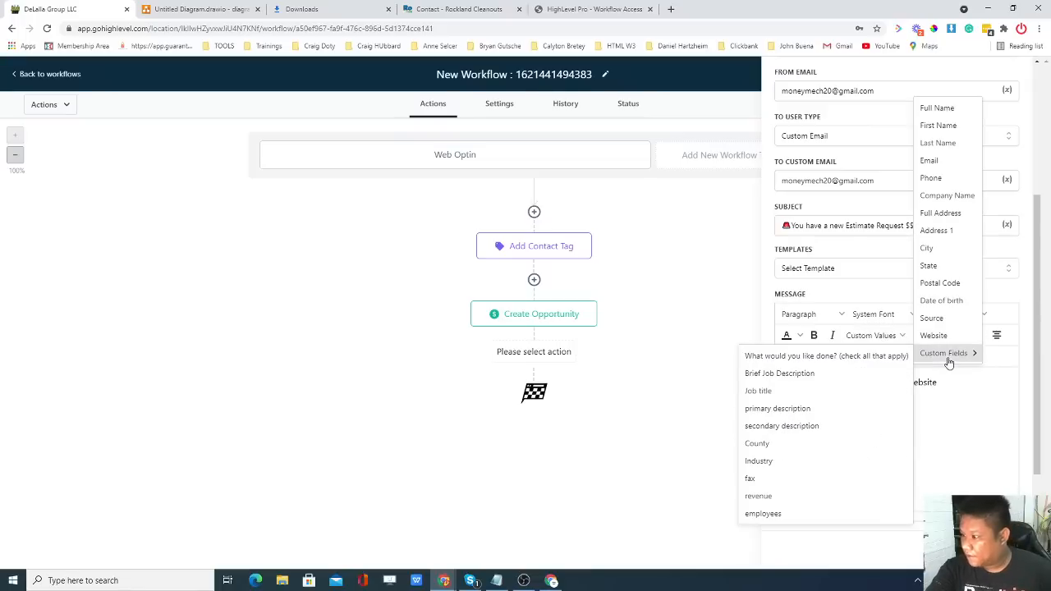
pyautogui.click(820, 362)
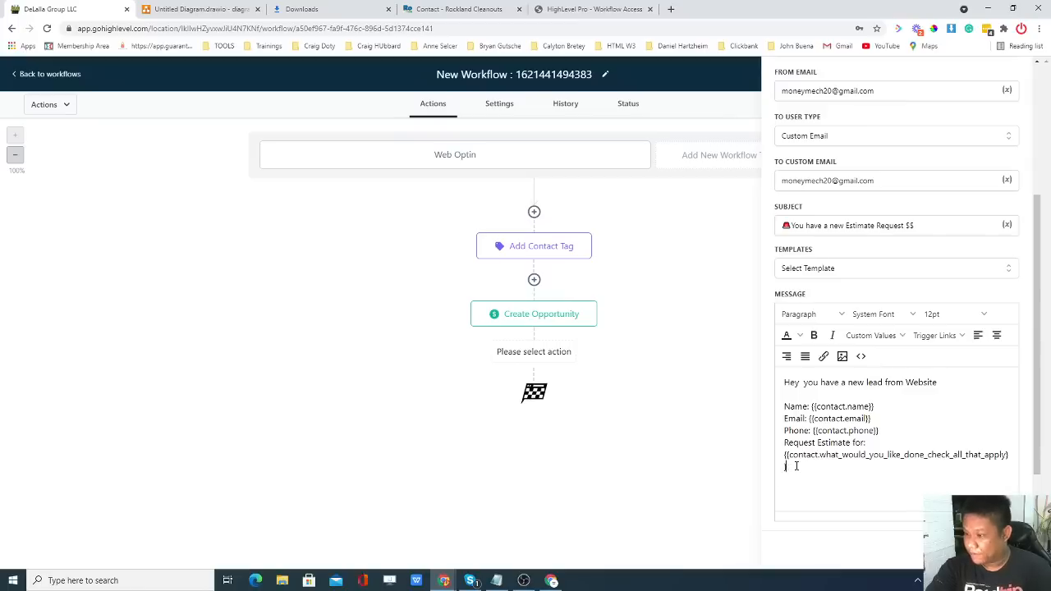
pyautogui.press('Return')
pyautogui.press('Return')
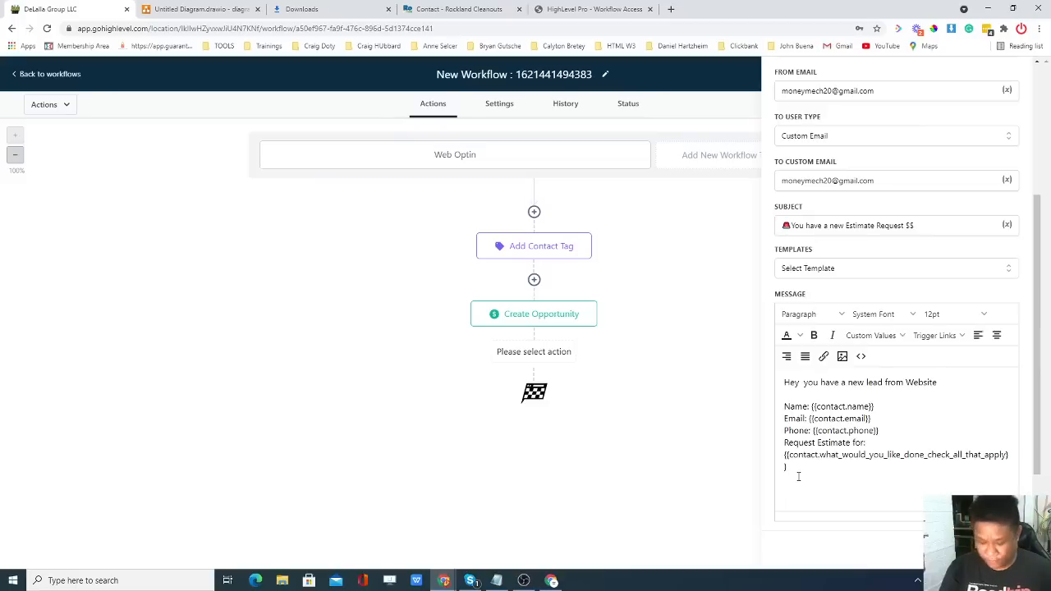
# Add a 'Brief Project description' line with the Brief Job Description custom field, then a new line.
pyautogui.write('Briehf')
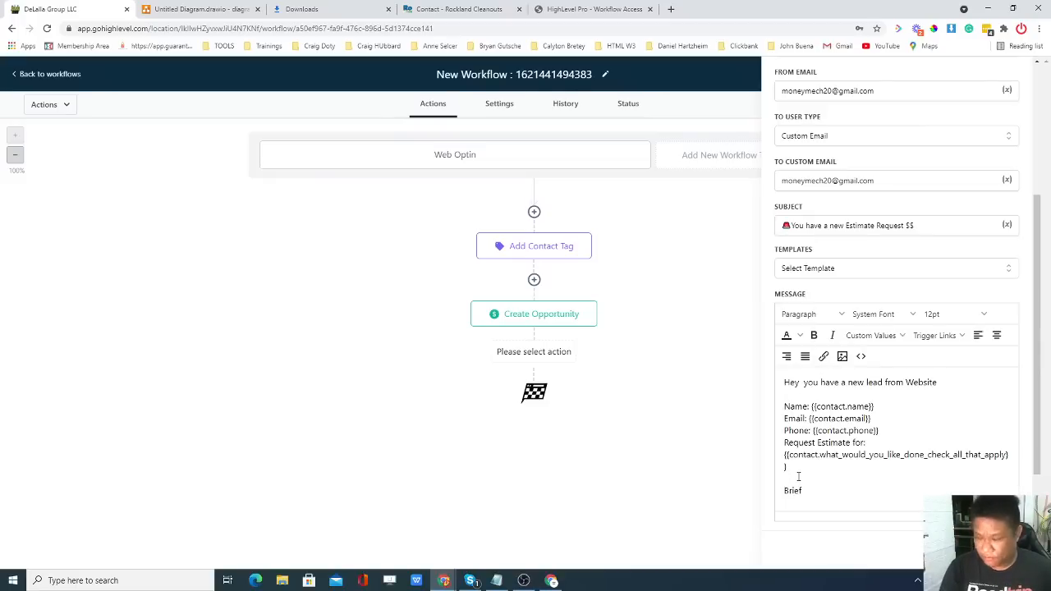
pyautogui.write(' Project des')
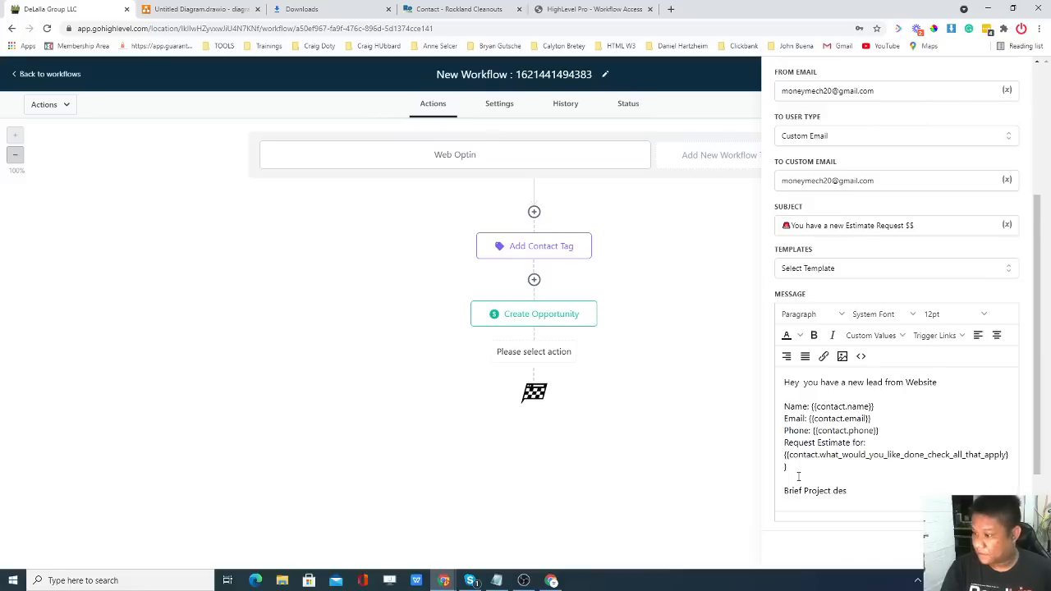
pyautogui.write('crop')
pyautogui.press('BackSpace')
pyautogui.press('BackSpace')
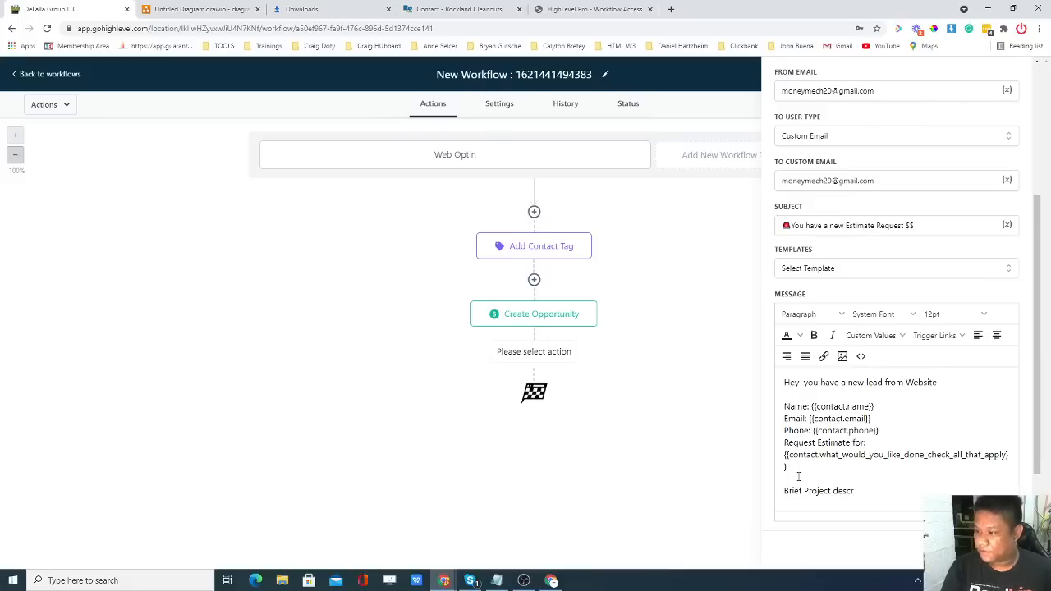
pyautogui.write('optio')
pyautogui.press('BackSpace')
pyautogui.press('BackSpace')
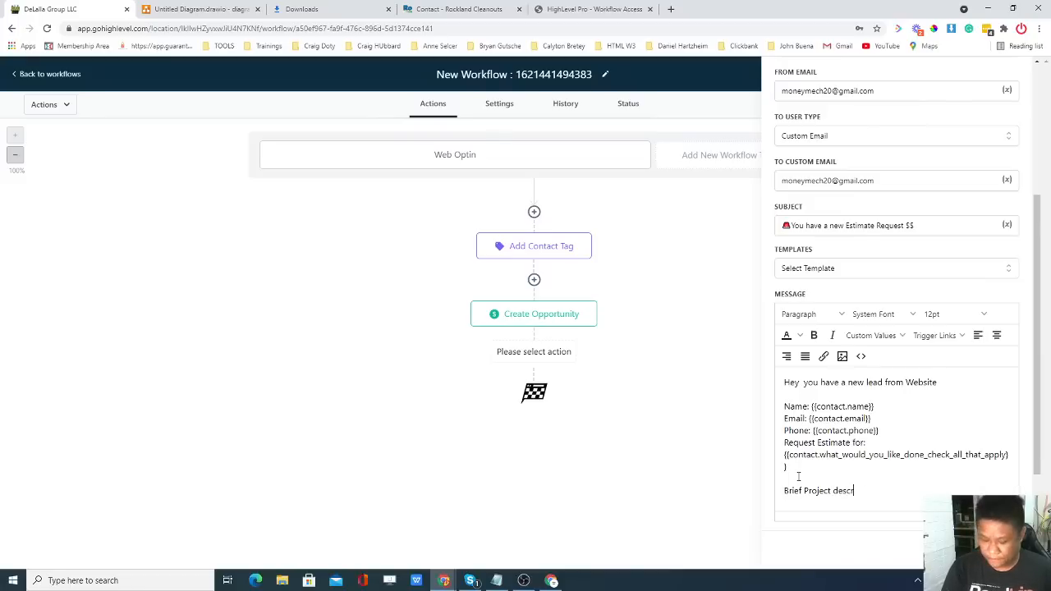
pyautogui.write('ption')
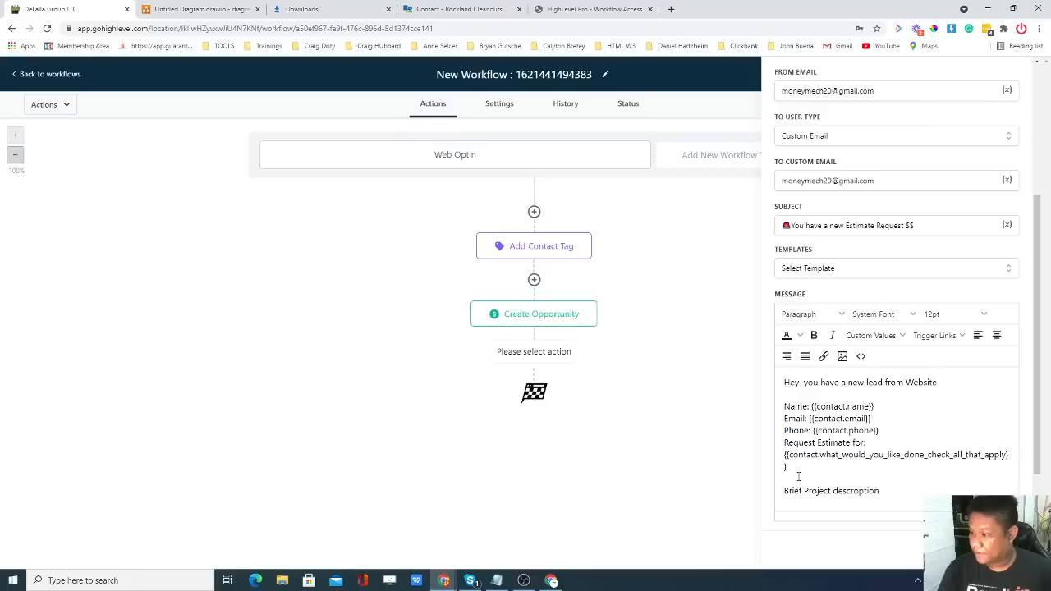
pyautogui.click(870, 334)
pyautogui.moveTo(874, 477)
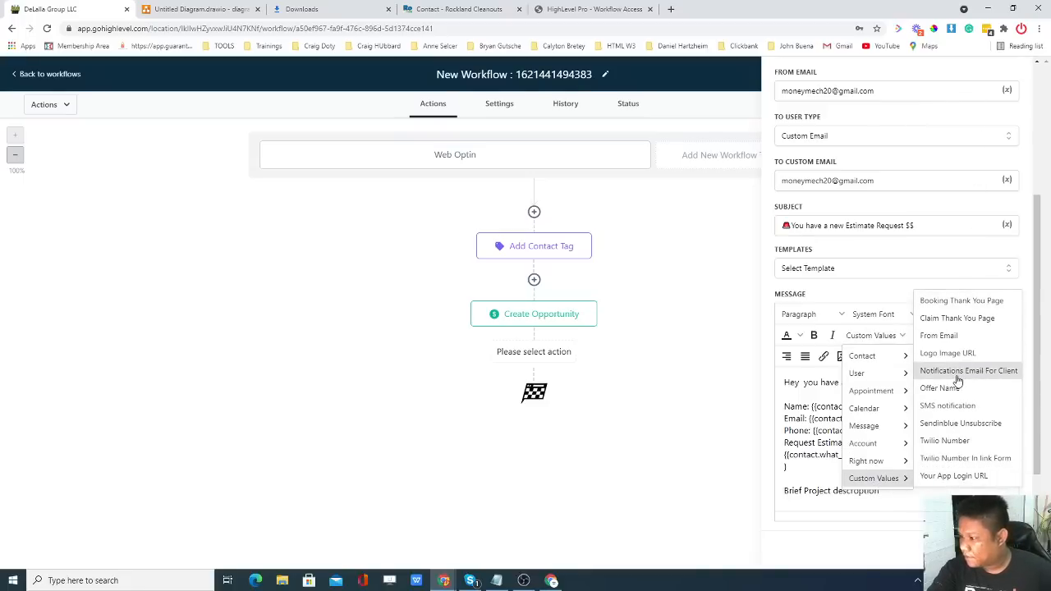
pyautogui.moveTo(899, 356)
pyautogui.moveTo(950, 353)
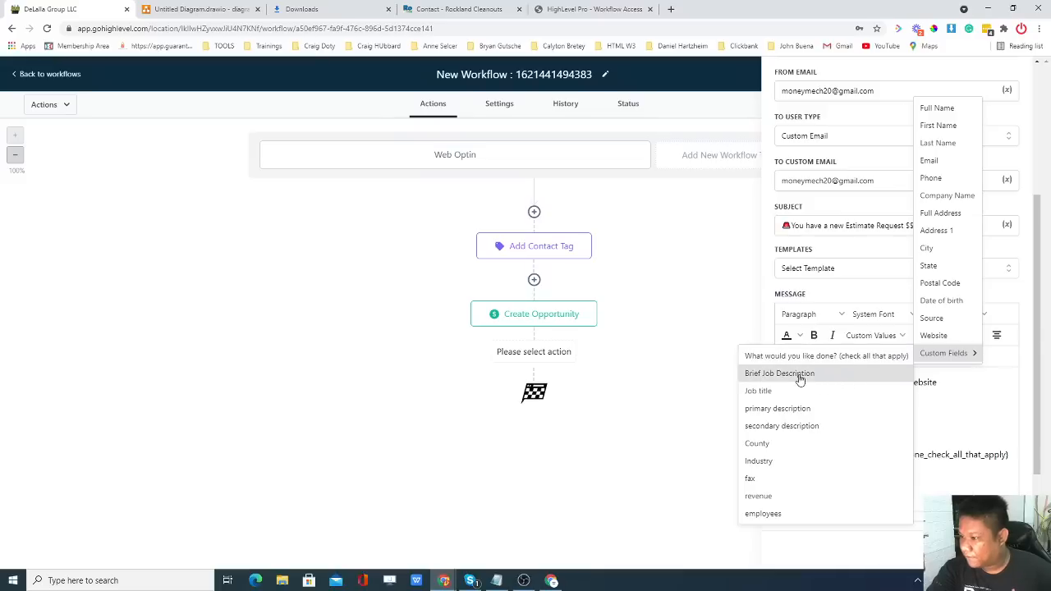
pyautogui.click(842, 376)
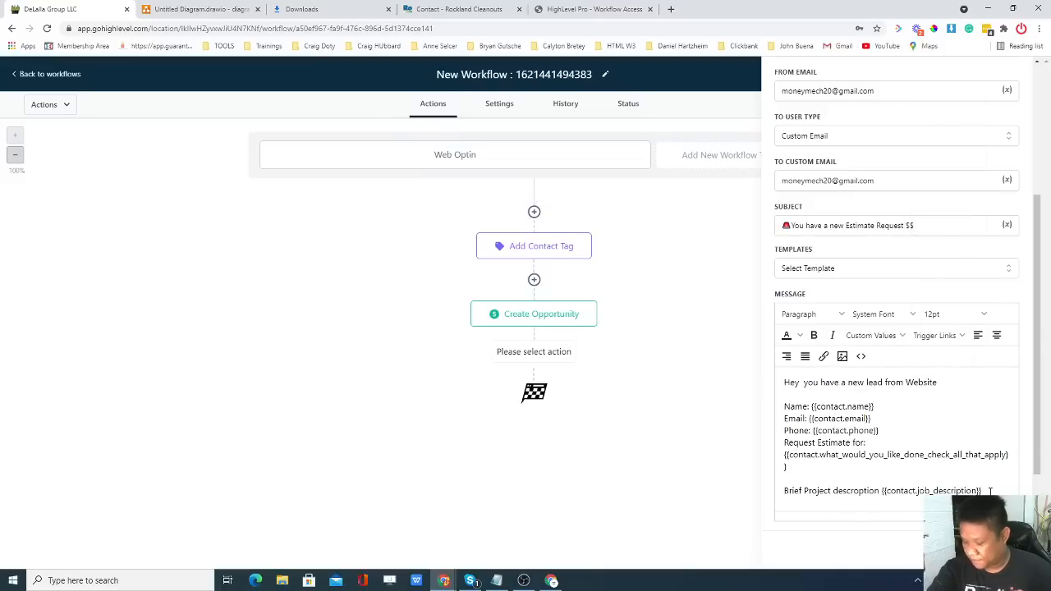
pyautogui.press('Return')
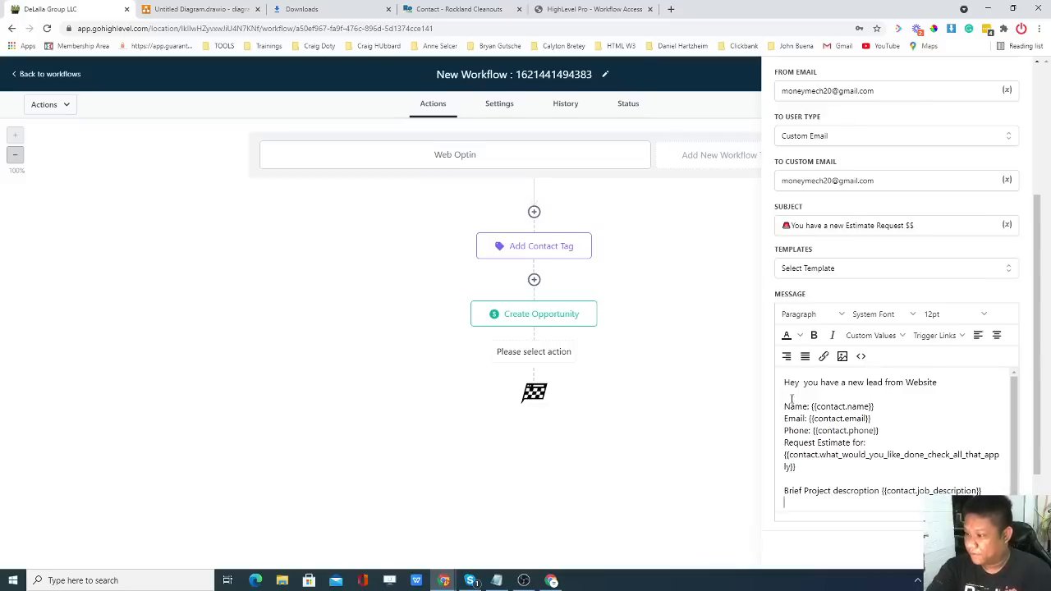
# Type the closing line 'Rockland and Bergen Cleanouts' at the end of the message.
pyautogui.scroll(-1, 835, 431)
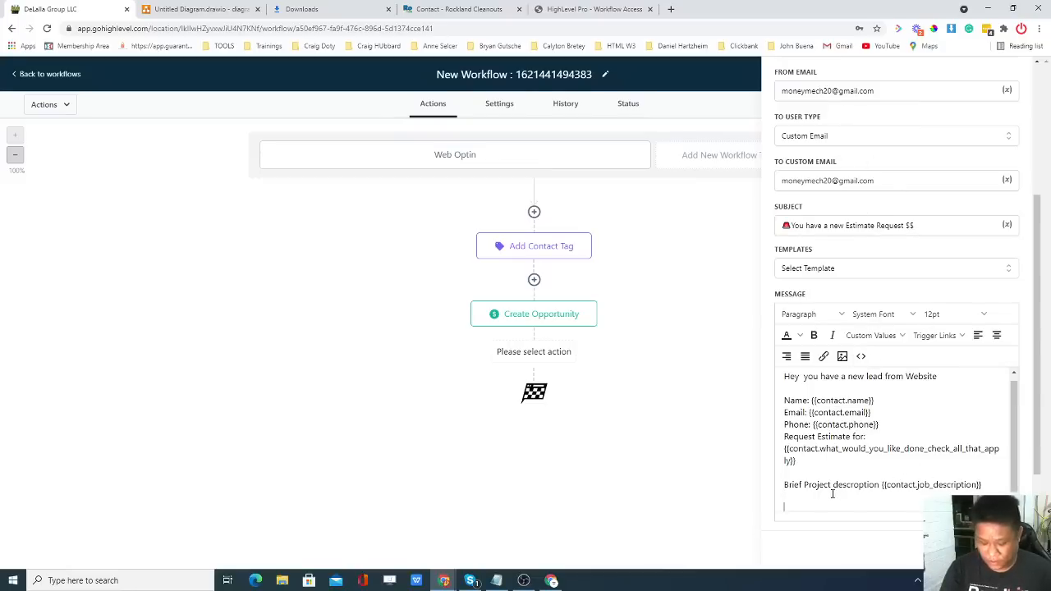
pyautogui.write('Lea')
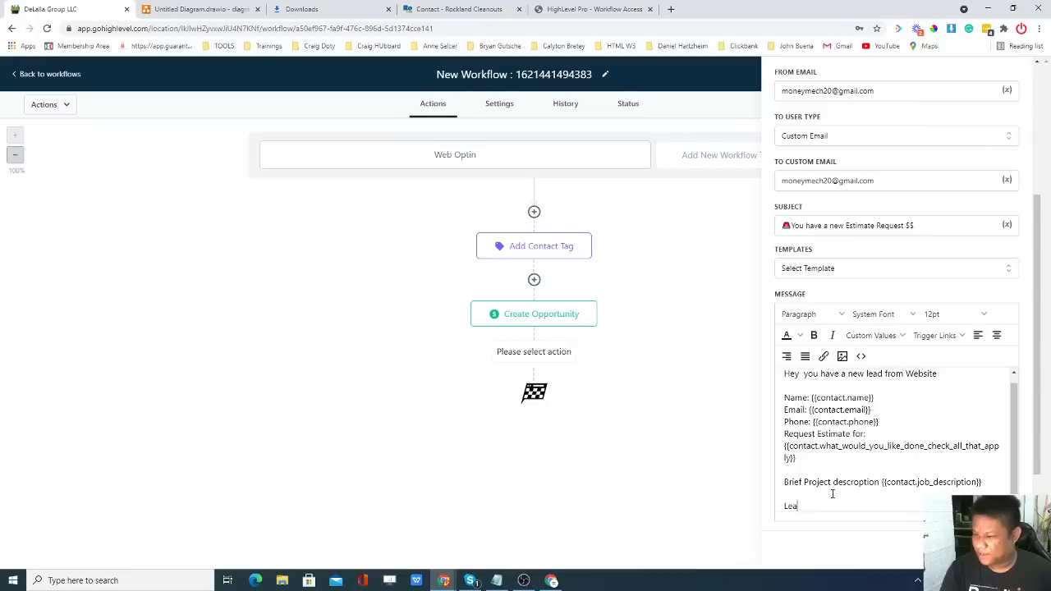
pyautogui.write('g Ge')
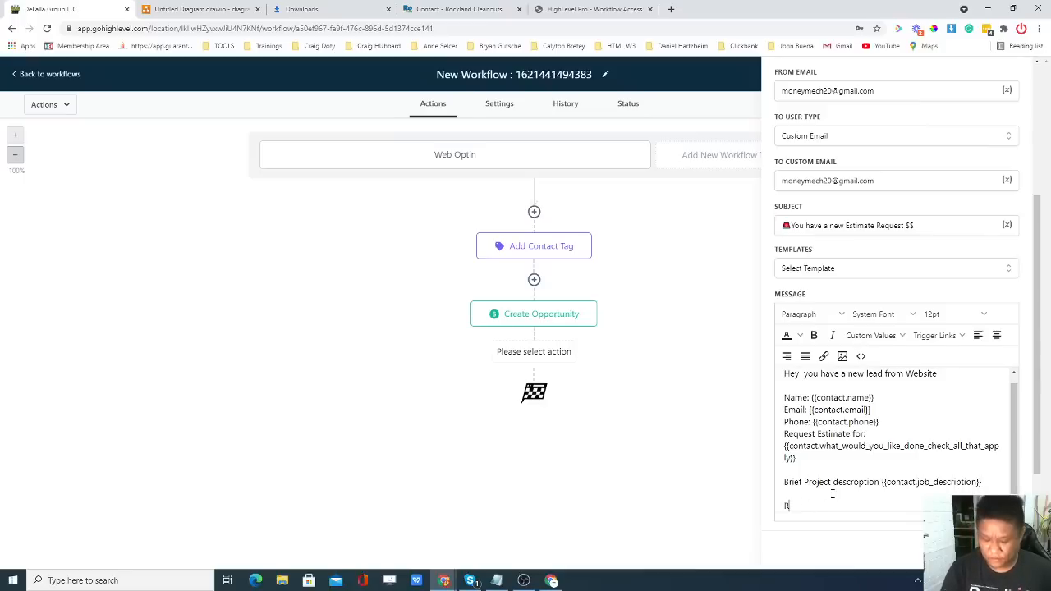
pyautogui.write('Rockland ')
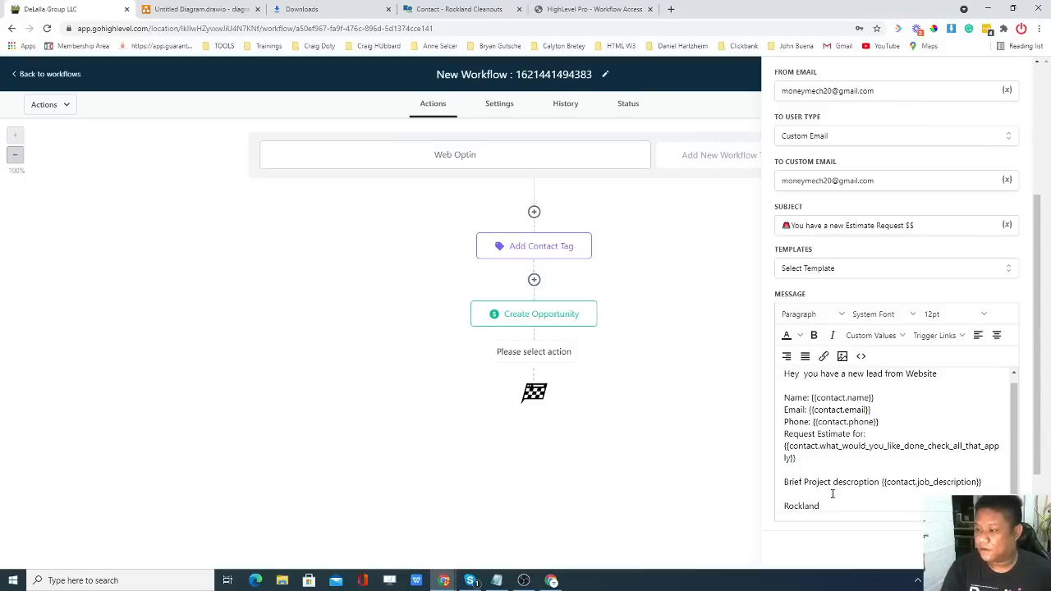
pyautogui.write('and Bergen')
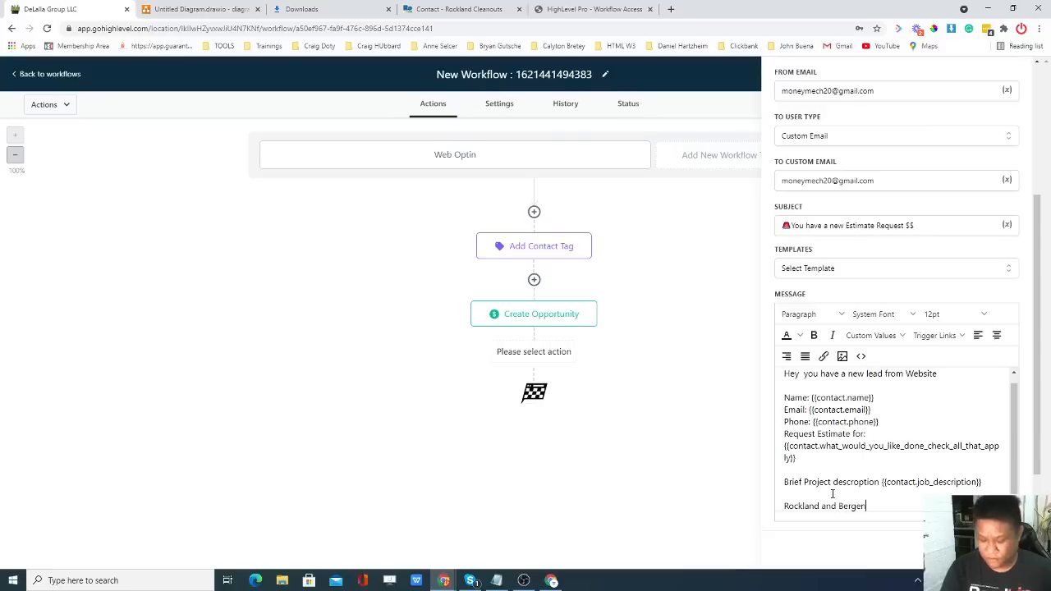
pyautogui.write(' Cleanouts')
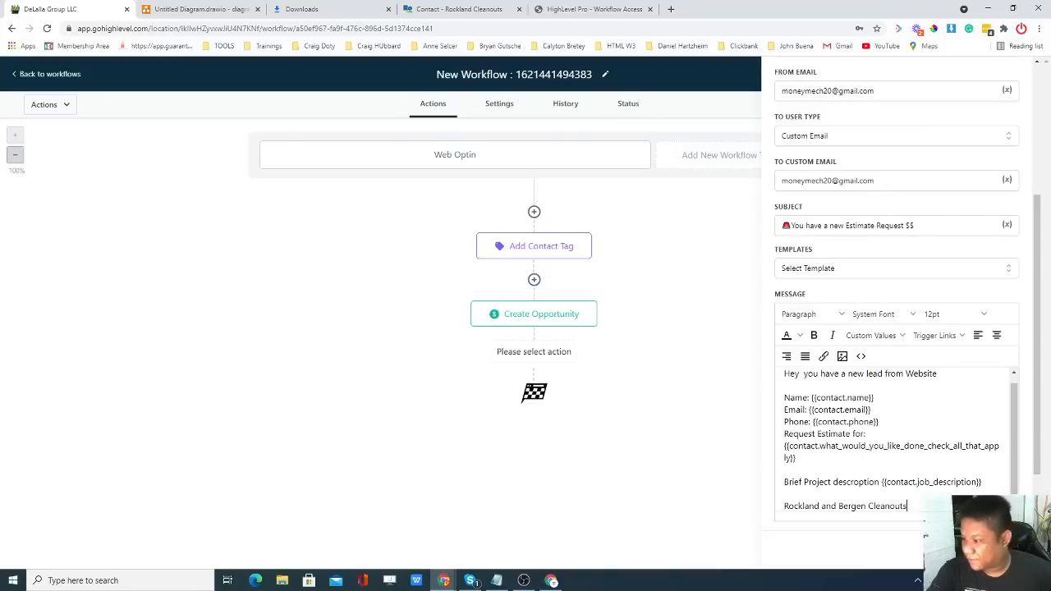
# Save the email step and add a second Send Internal Notification action set to SMS.
pyautogui.click(925, 535)
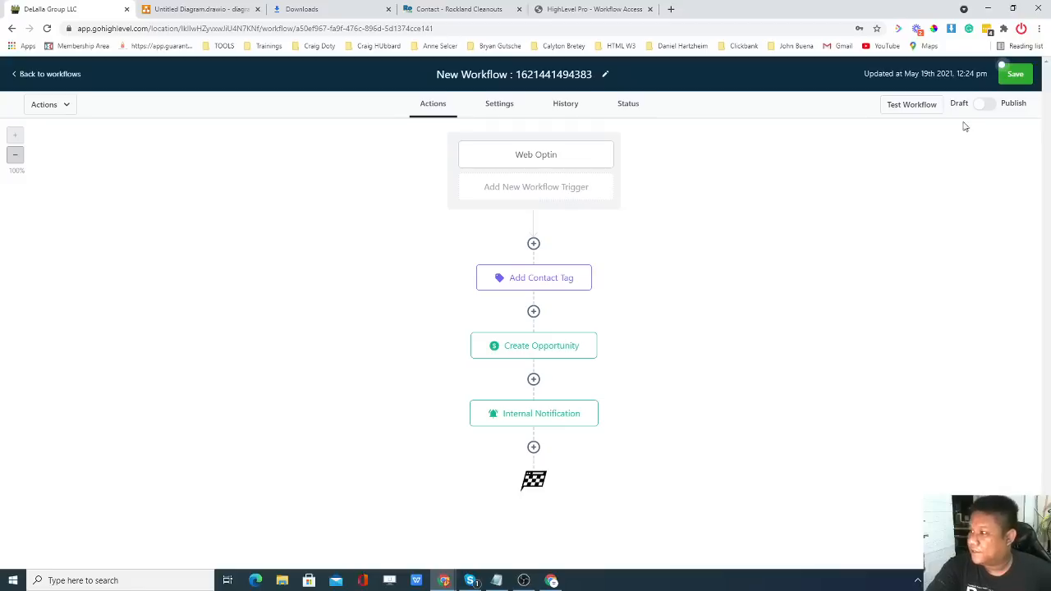
pyautogui.click(533, 448)
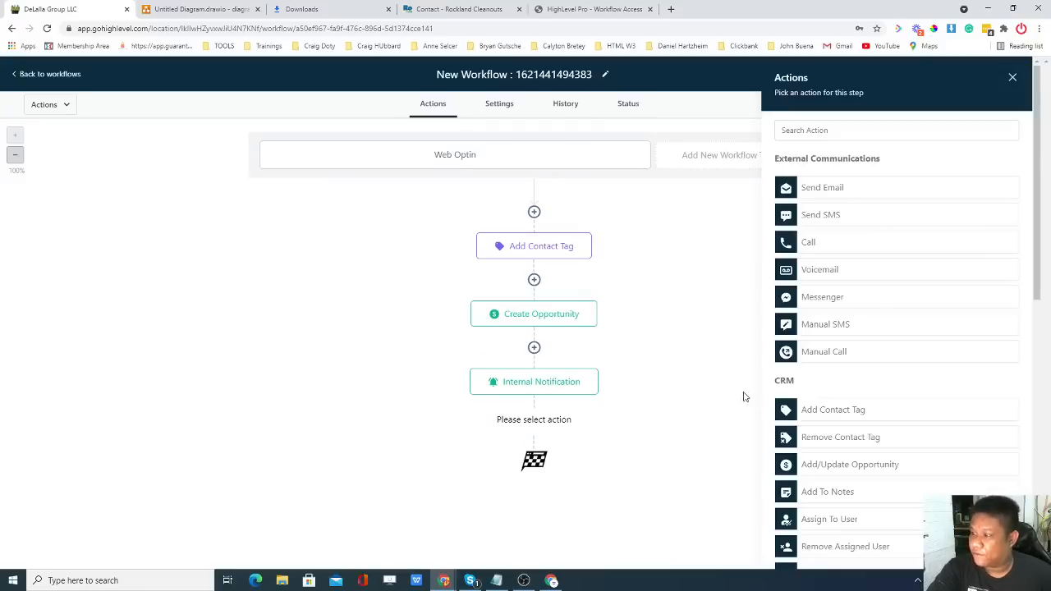
pyautogui.scroll(-2, 855, 341)
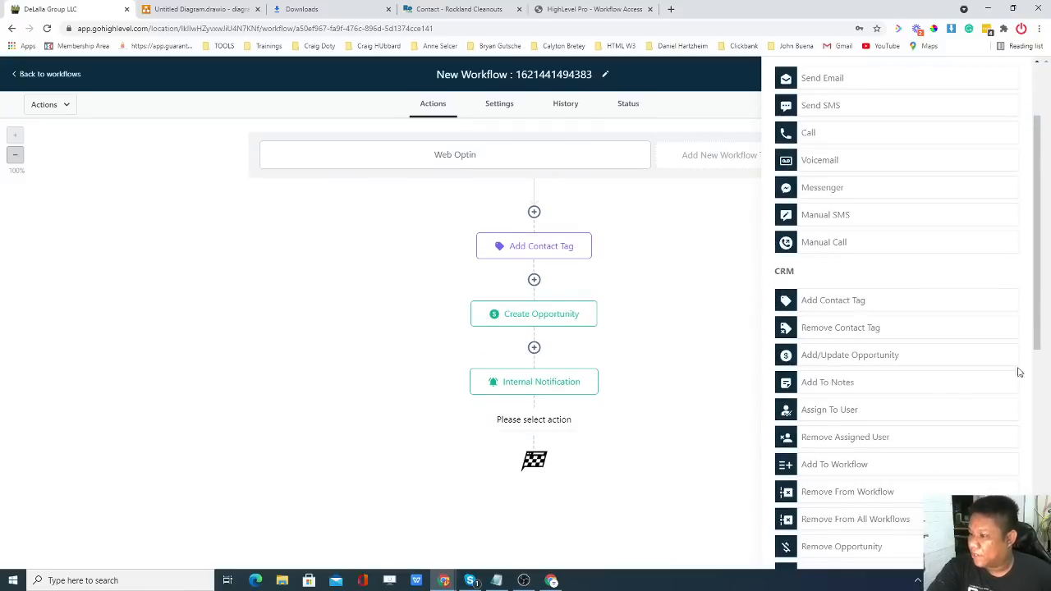
pyautogui.scroll(-1, 870, 415)
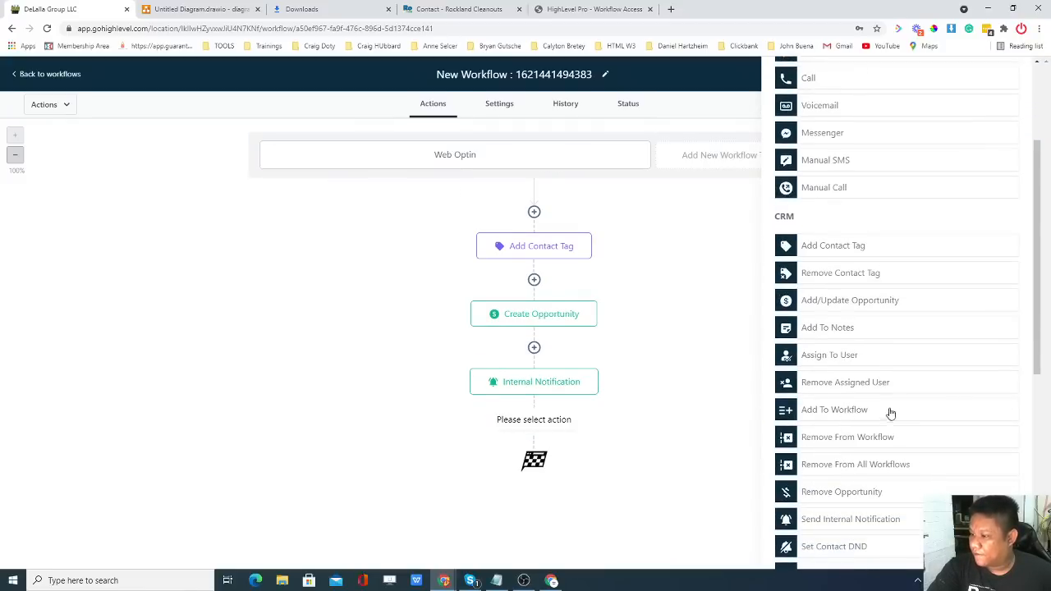
pyautogui.scroll(-1, 884, 415)
pyautogui.scroll(-1, 854, 480)
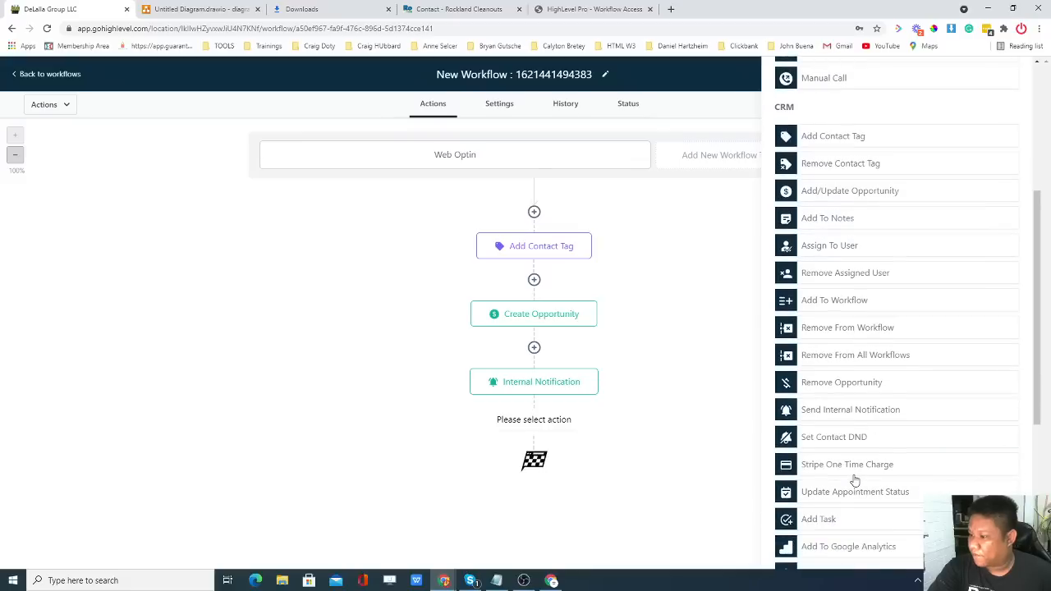
pyautogui.scroll(-1, 854, 475)
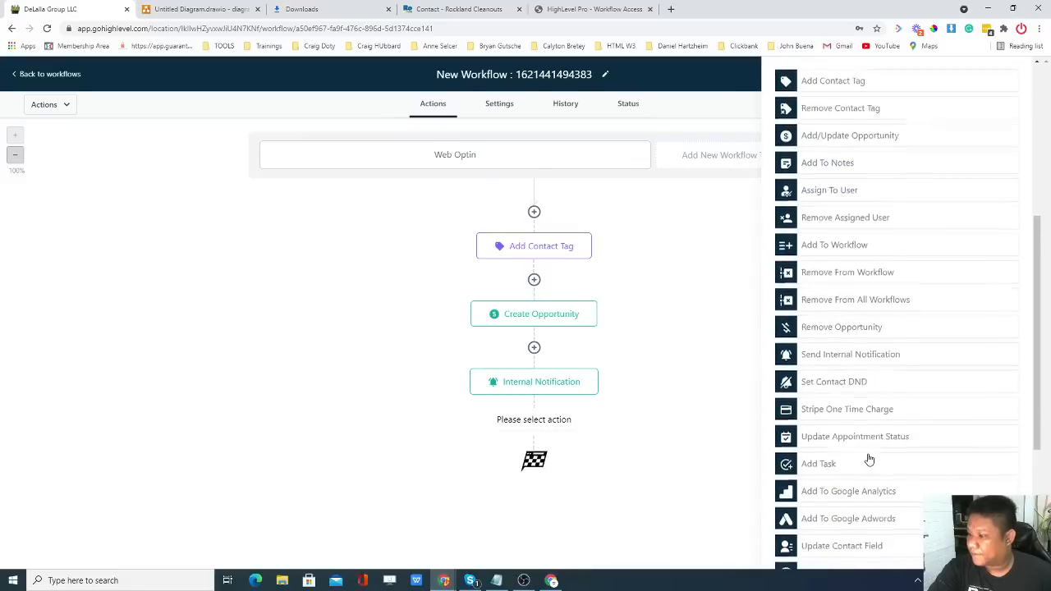
pyautogui.scroll(-1, 869, 458)
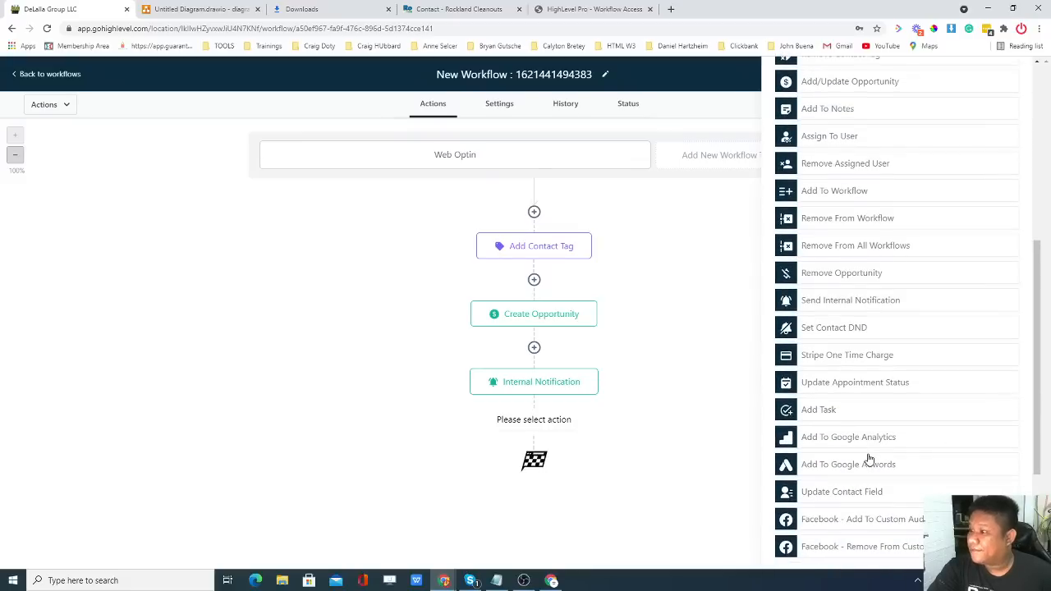
pyautogui.scroll(3, 868, 458)
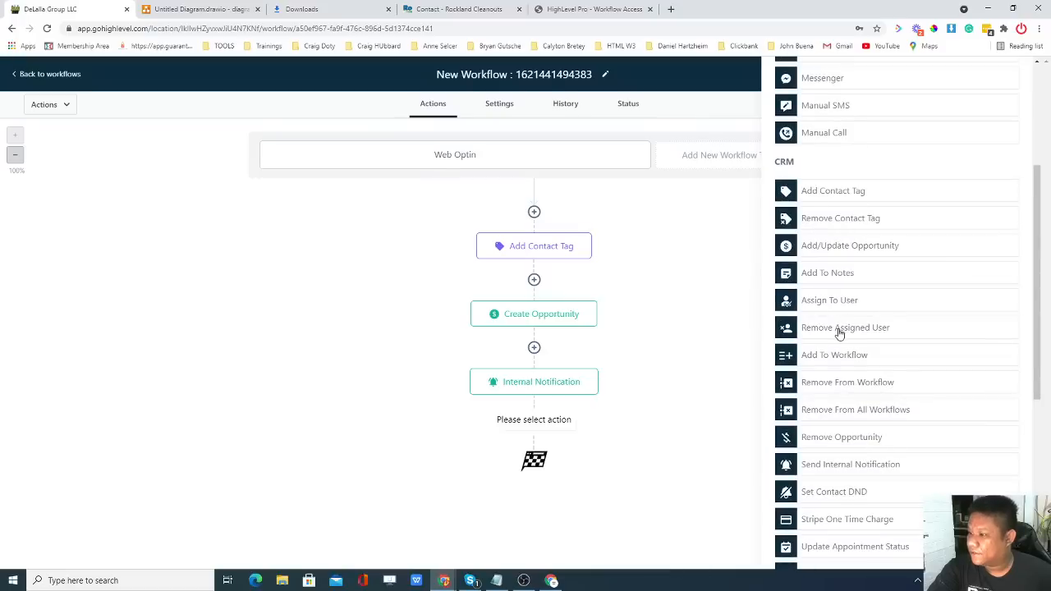
pyautogui.scroll(3, 839, 333)
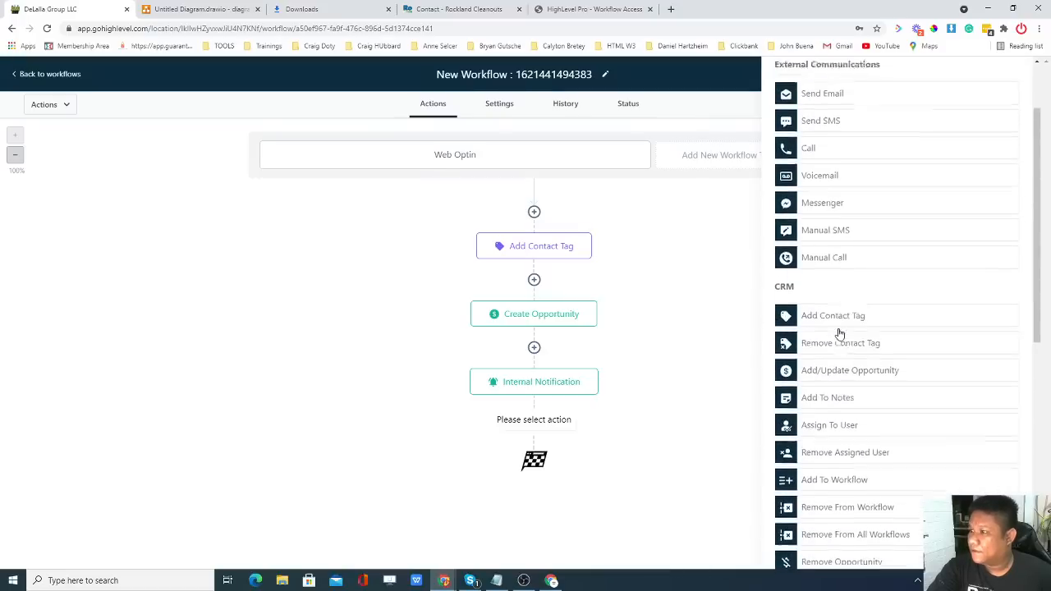
pyautogui.scroll(-2, 839, 333)
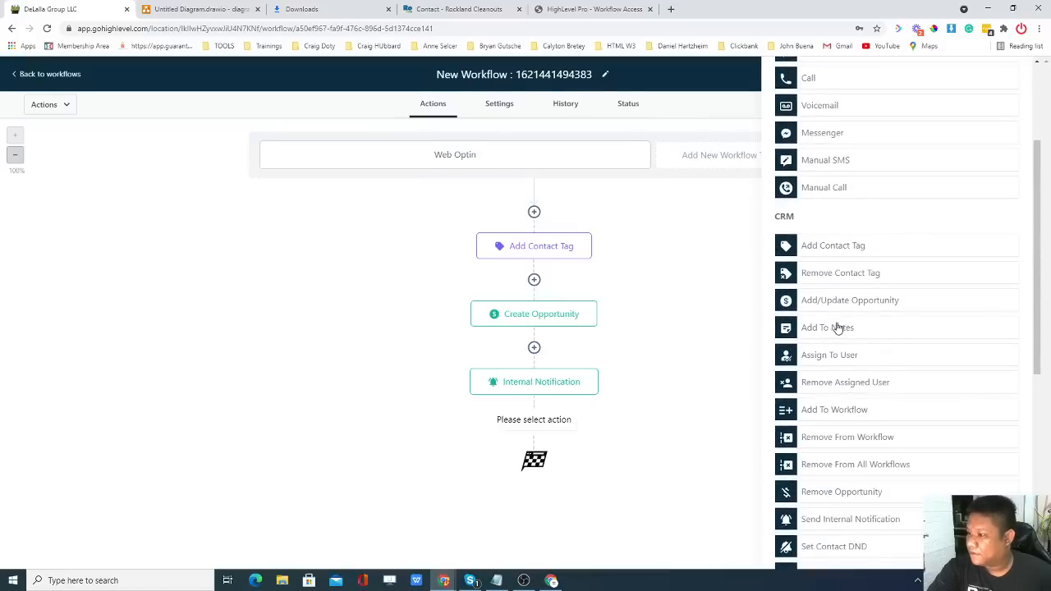
pyautogui.scroll(-2, 838, 327)
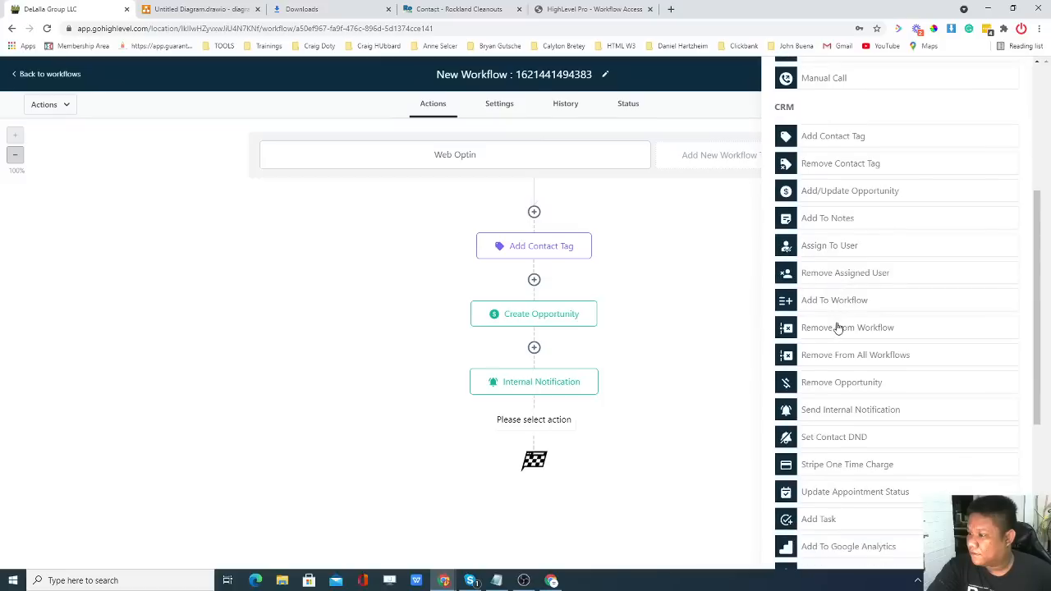
pyautogui.click(832, 411)
pyautogui.click(825, 202)
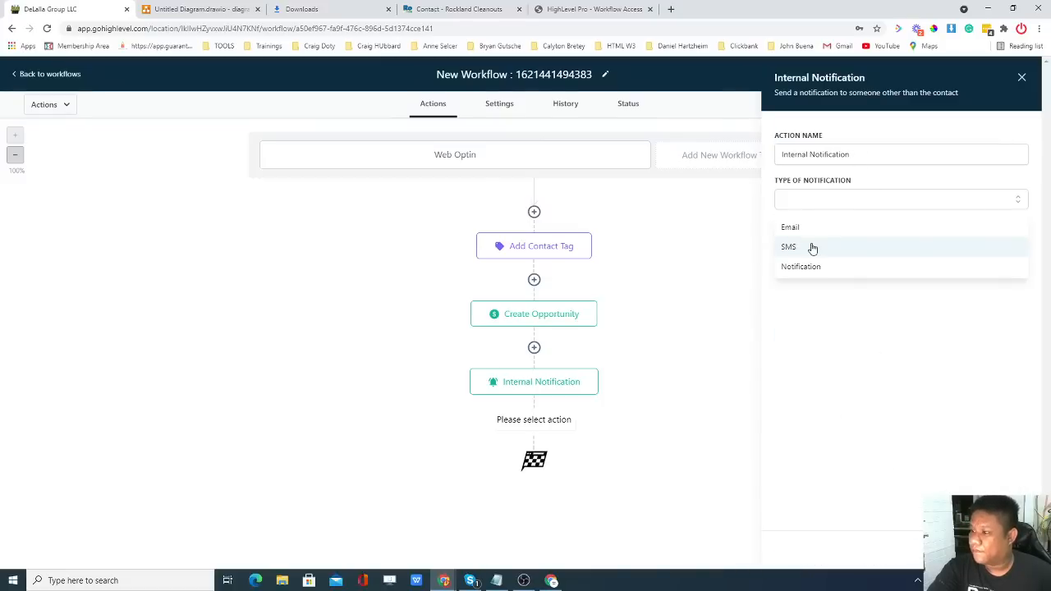
pyautogui.click(812, 248)
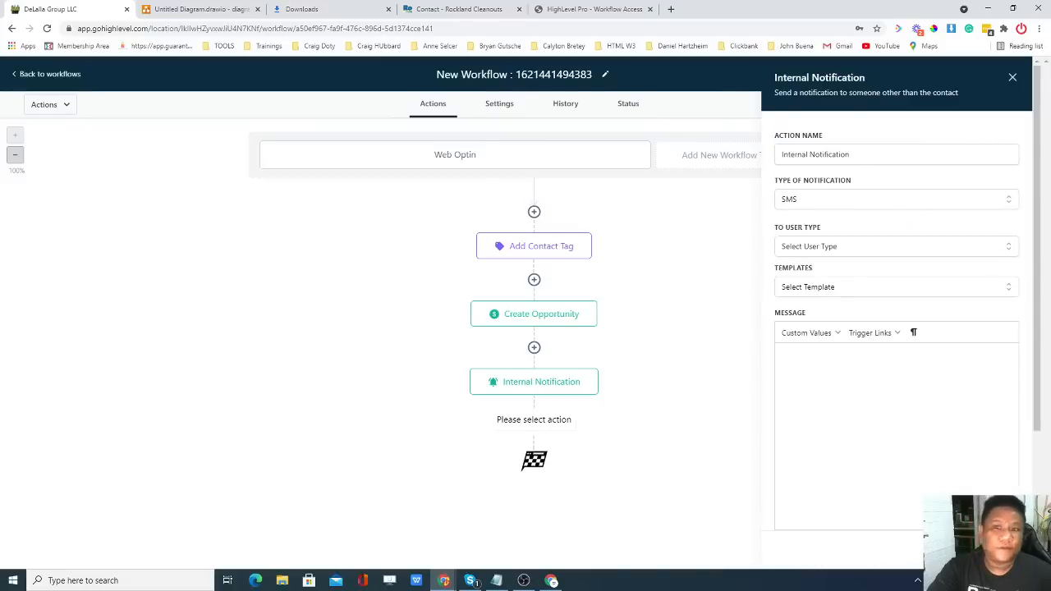
# Copy the business phone number from the Rockland Cleanouts website tab.
pyautogui.click(456, 9)
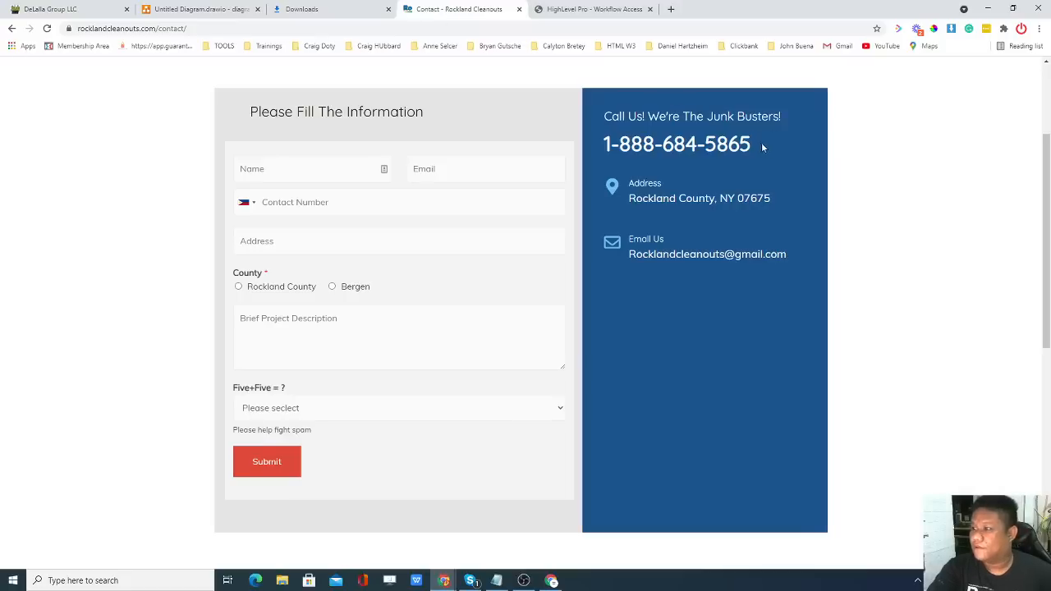
pyautogui.moveTo(761, 147); pyautogui.dragTo(621, 144)
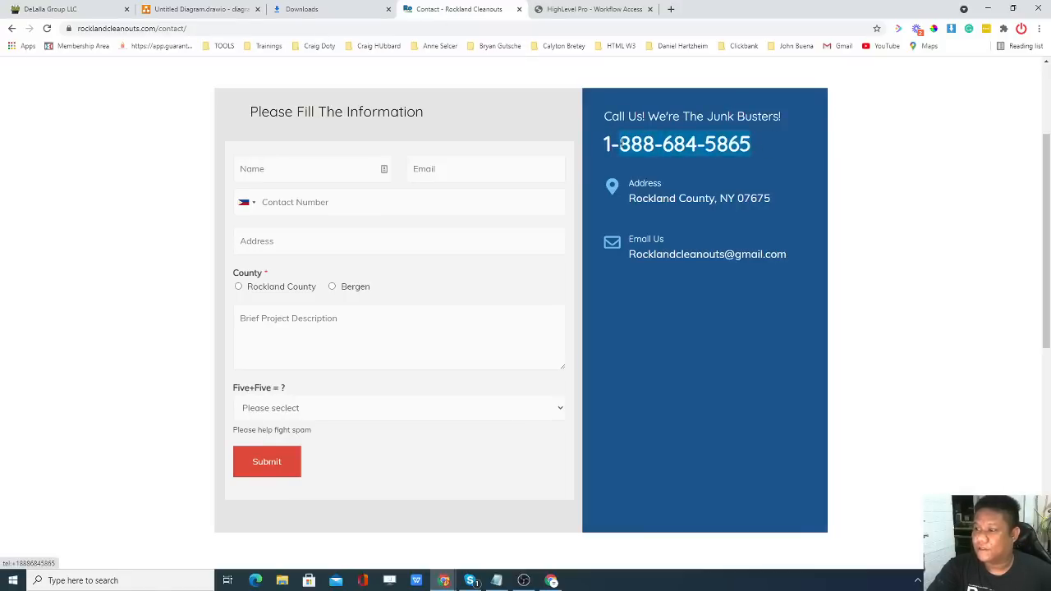
pyautogui.hotkey('ctrl', 'shift', 'Tab')
pyautogui.hotkey('ctrl', 'shift', 'Tab')
pyautogui.hotkey('ctrl', 'shift', 'Tab')
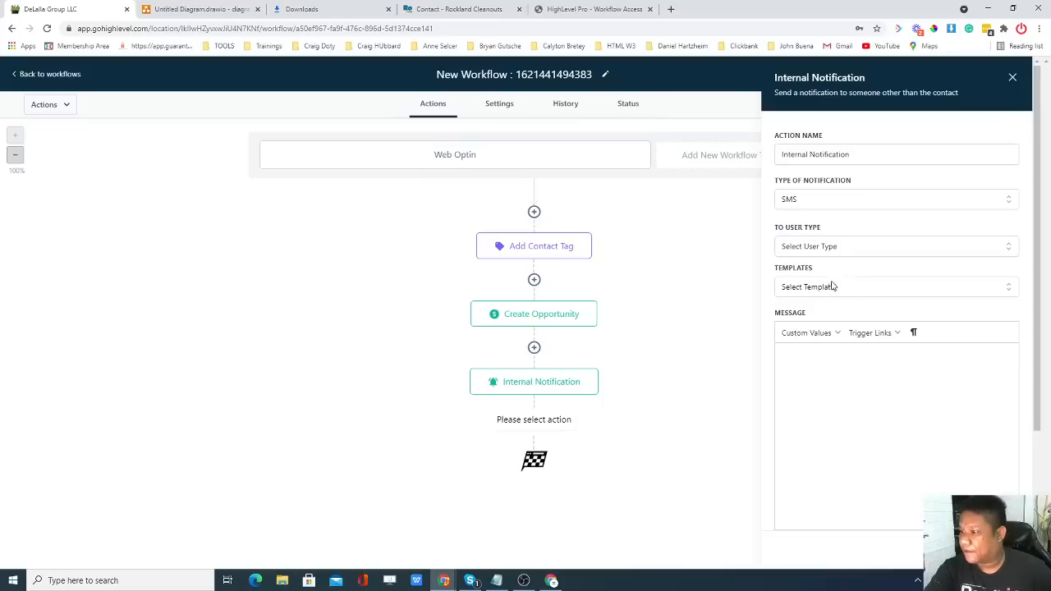
# Send the SMS to a custom phone number, entering the recipient's number.
pyautogui.click(826, 247)
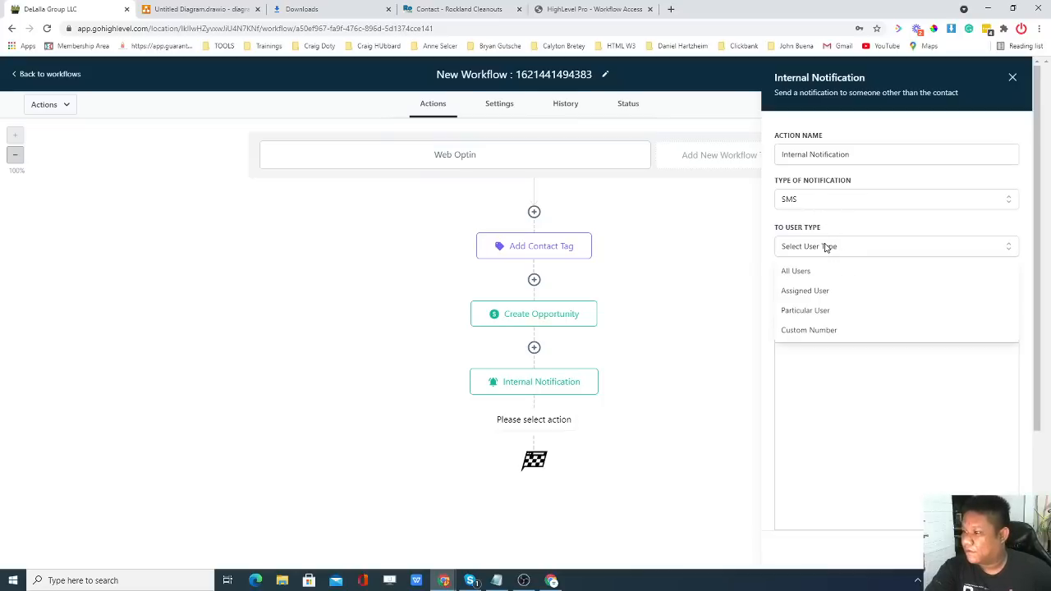
pyautogui.click(815, 329)
pyautogui.click(831, 292)
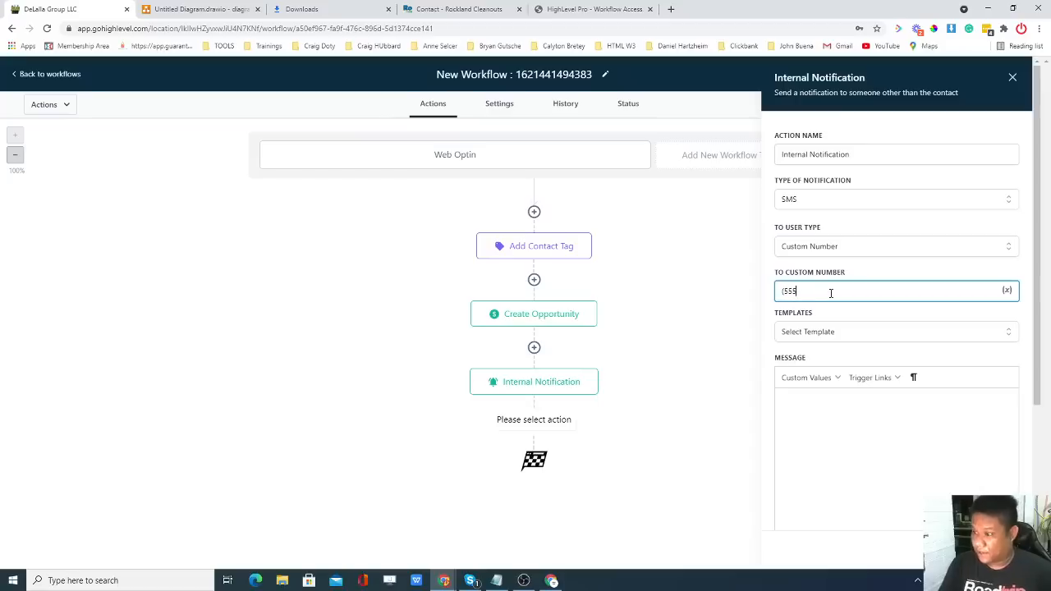
pyautogui.write('(555) 555-5555')
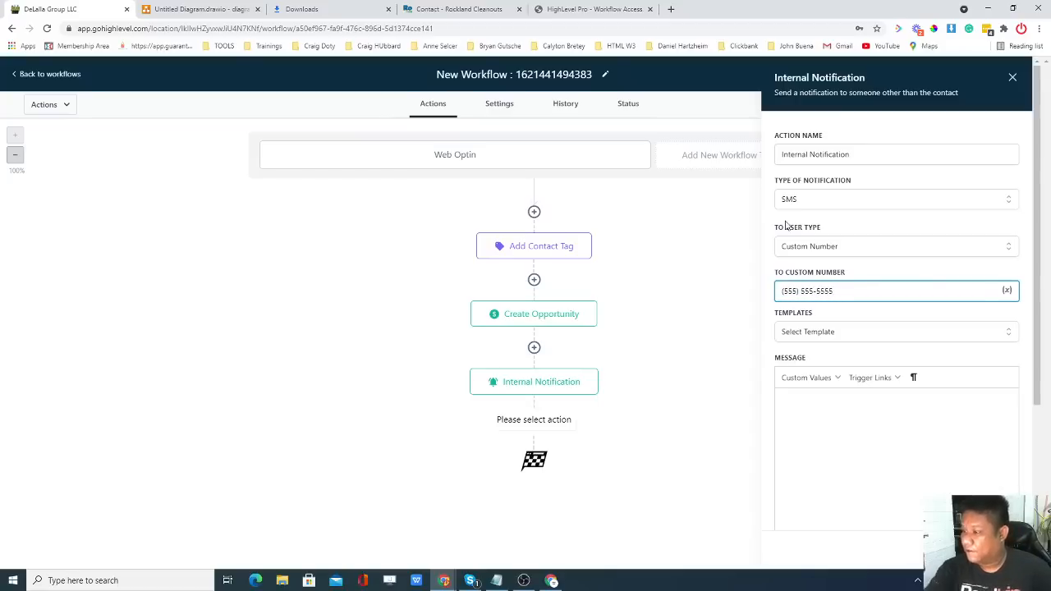
# Copy the email notification's lead message into the SMS Message box and close the panel.
pyautogui.click(864, 424)
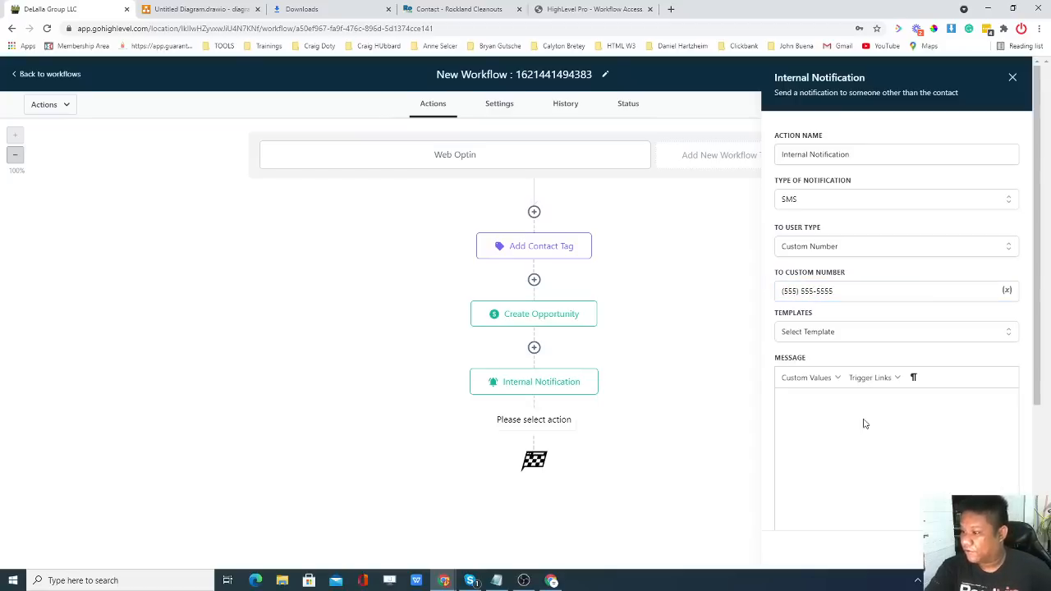
pyautogui.write('afdftdszt')
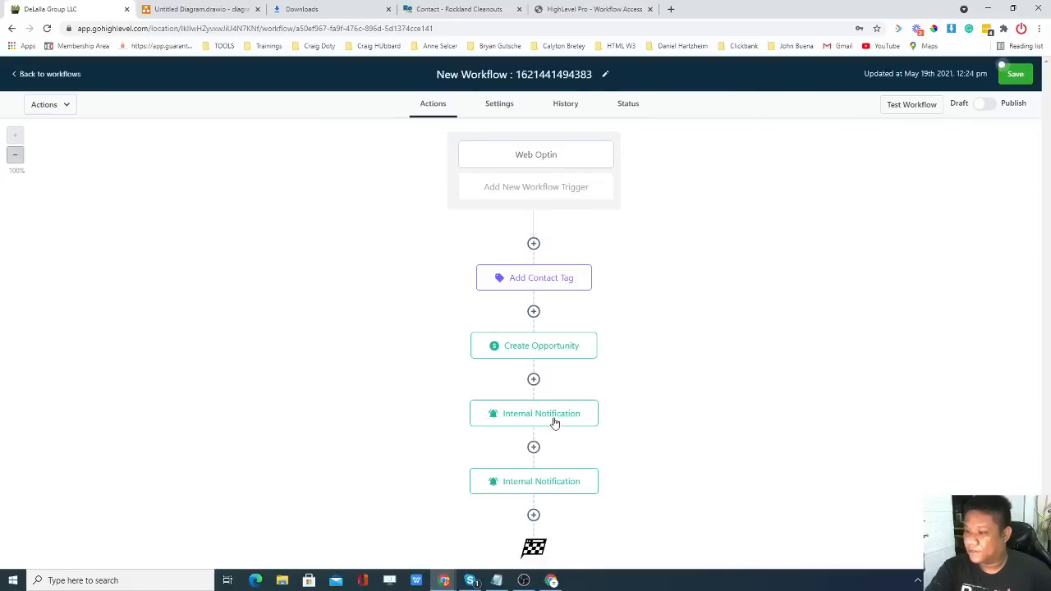
pyautogui.click(555, 420)
pyautogui.scroll(-4, 890, 384)
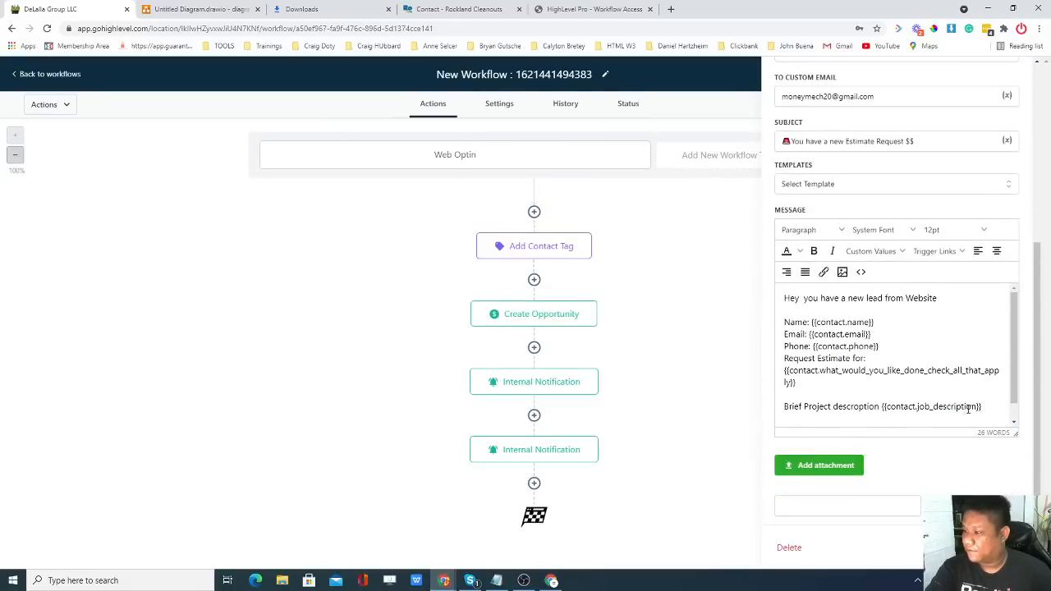
pyautogui.moveTo(981, 407); pyautogui.dragTo(784, 301)
pyautogui.hotkey('ctrl', 'c')
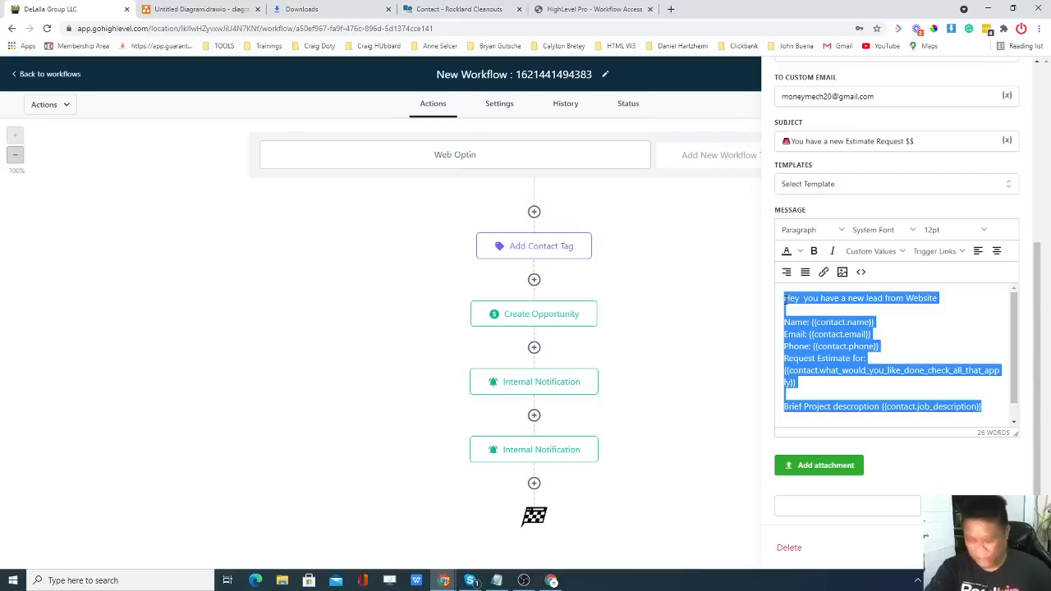
pyautogui.click(534, 457)
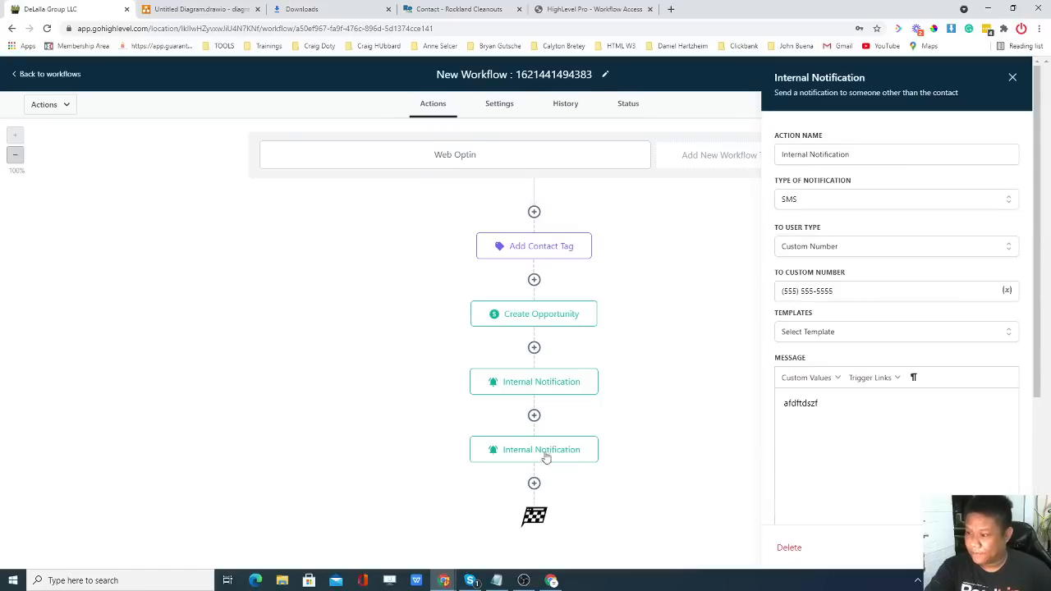
pyautogui.doubleClick(834, 416)
pyautogui.hotkey('ctrl', 'v')
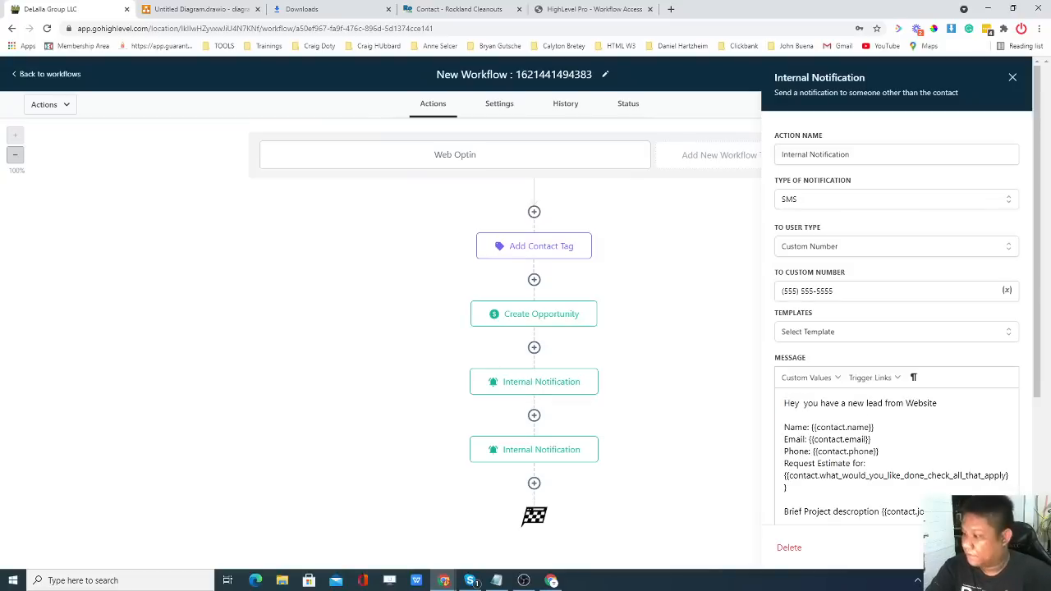
pyautogui.click(982, 547)
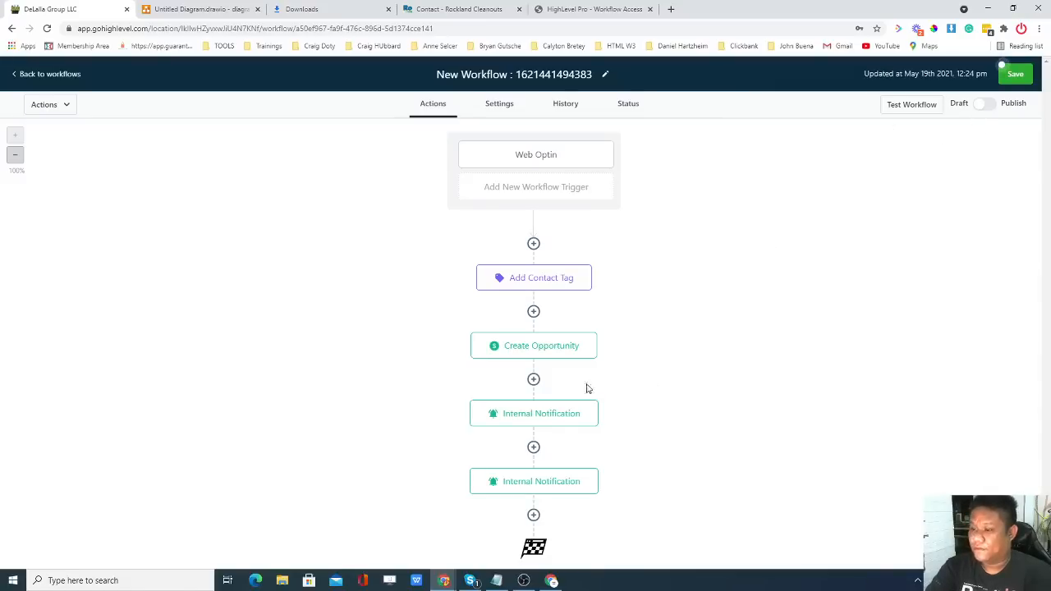
pyautogui.click(534, 514)
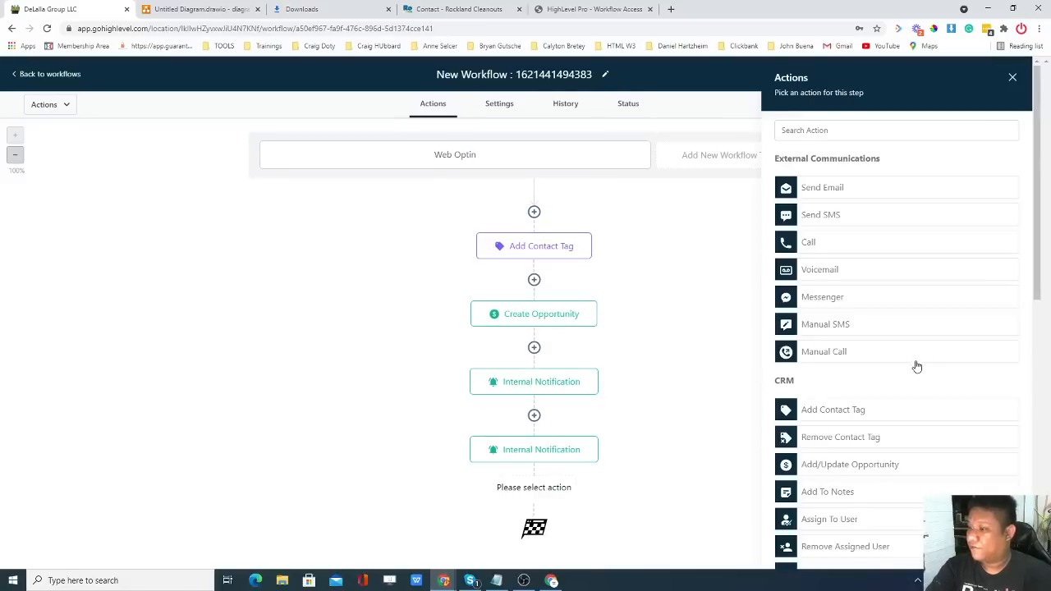
pyautogui.scroll(-2, 917, 363)
pyautogui.scroll(-3, 918, 364)
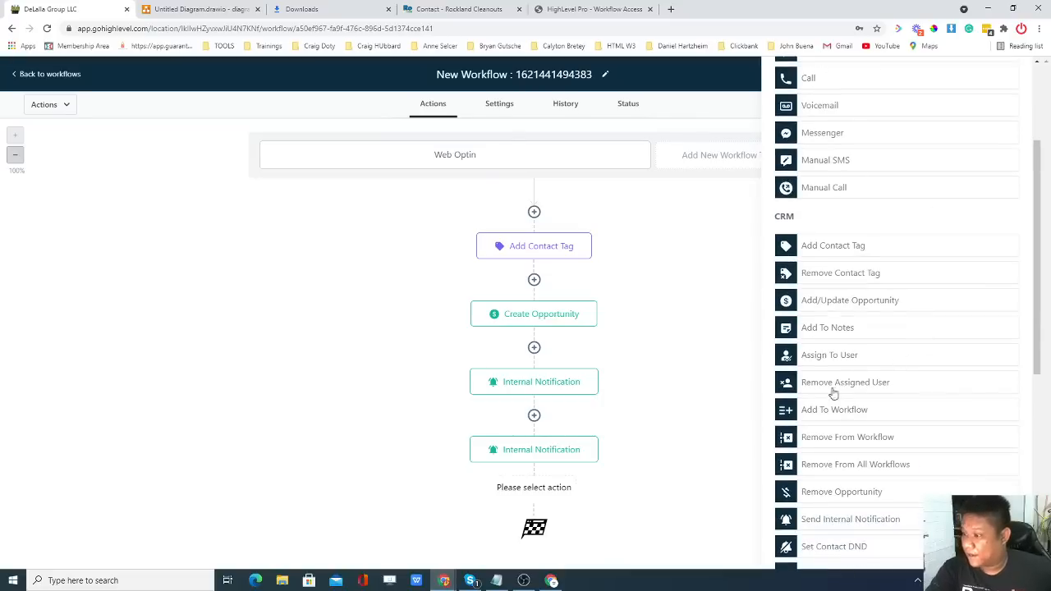
pyautogui.scroll(-1, 829, 377)
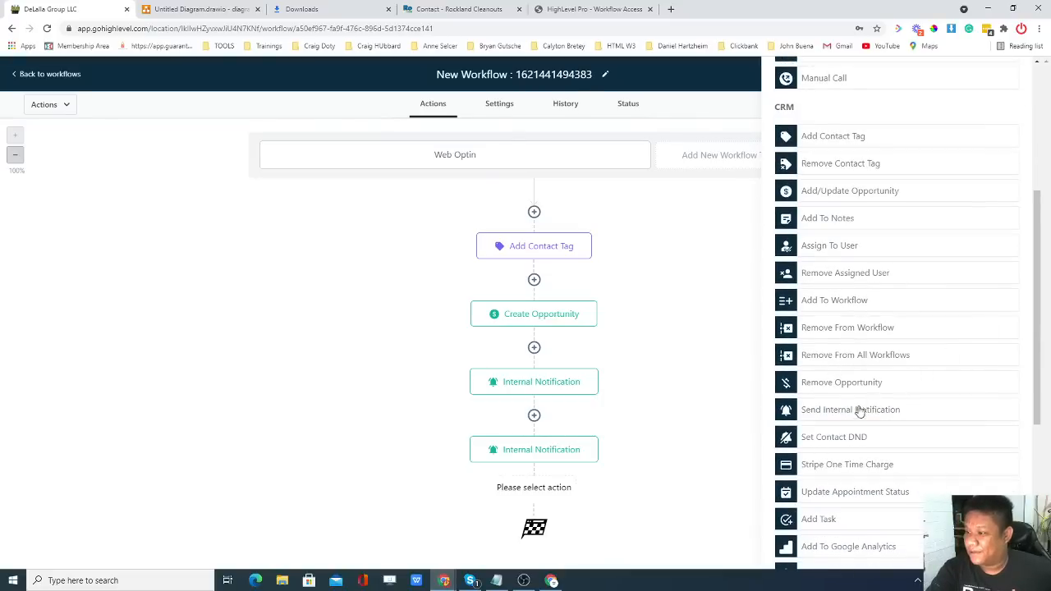
pyautogui.click(830, 417)
pyautogui.click(856, 205)
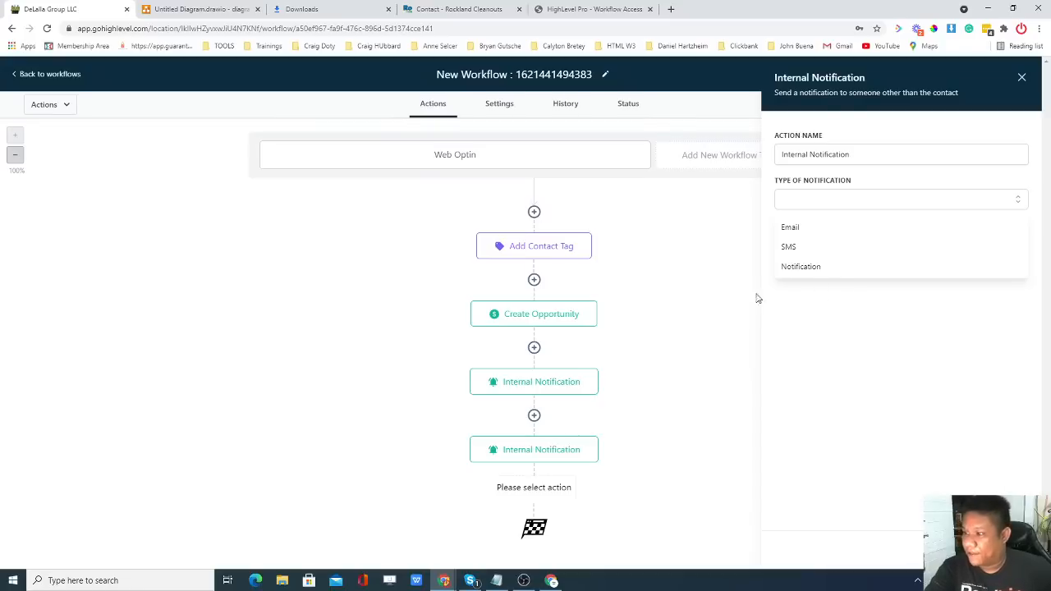
pyautogui.click(720, 340)
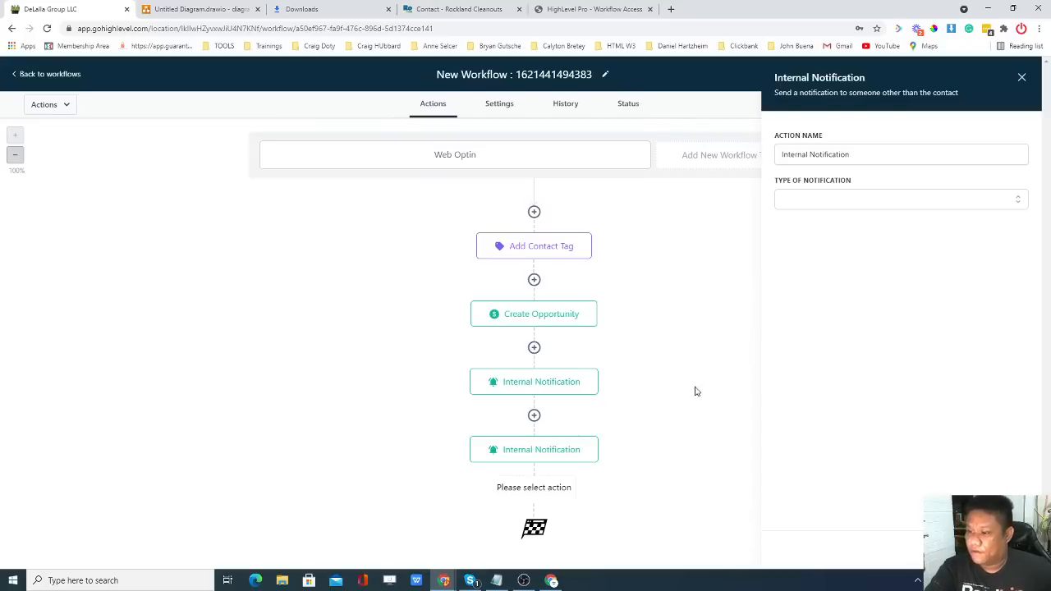
pyautogui.click(1021, 77)
pyautogui.click(155, 9)
pyautogui.scroll(-3, 346, 269)
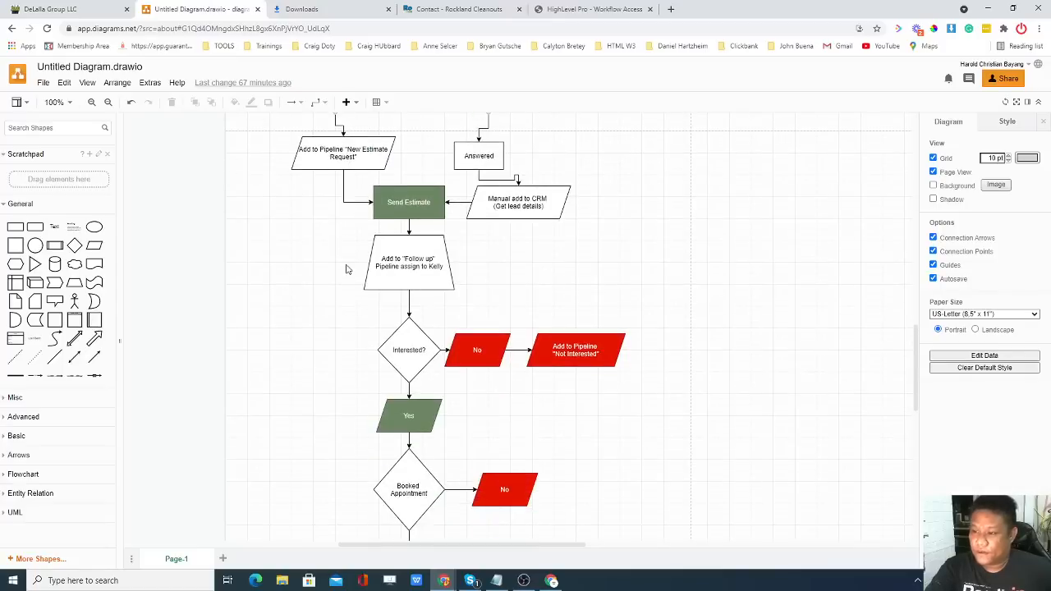
pyautogui.scroll(2, 345, 270)
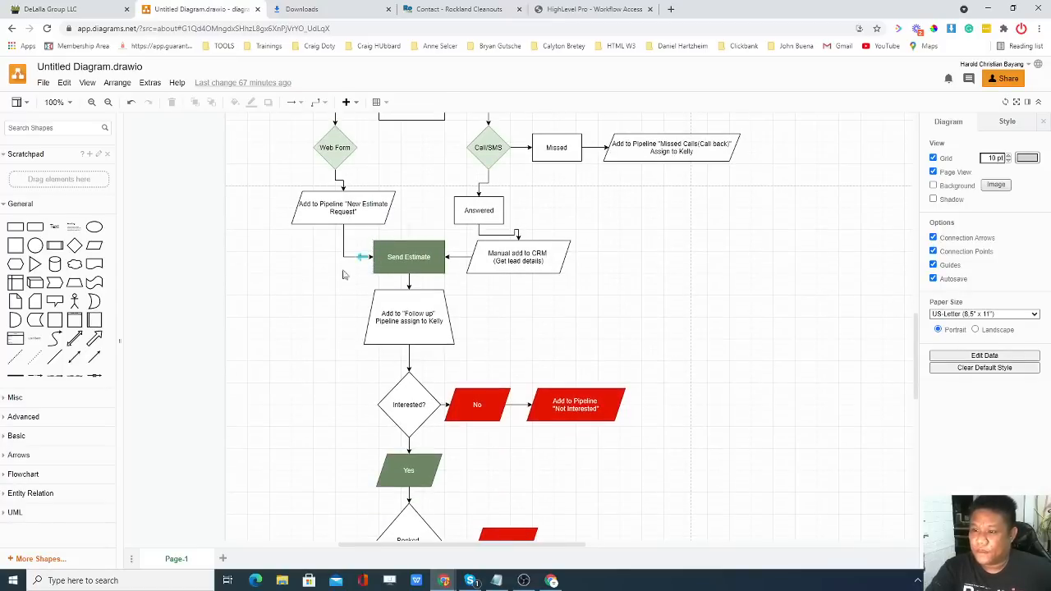
pyautogui.scroll(2, 337, 276)
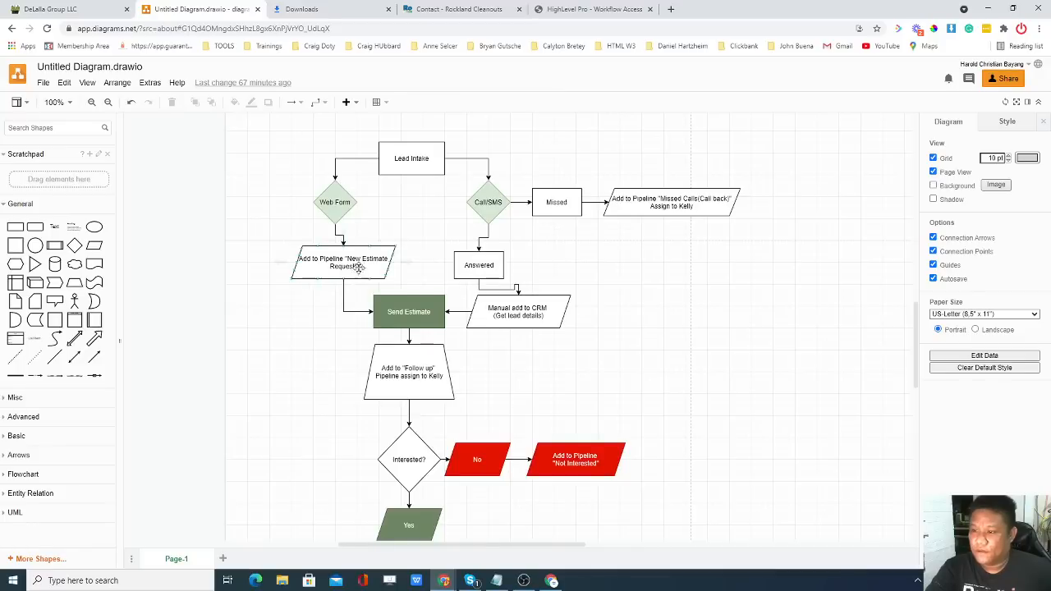
pyautogui.hotkey('ctrl', 'shift', 'Tab')
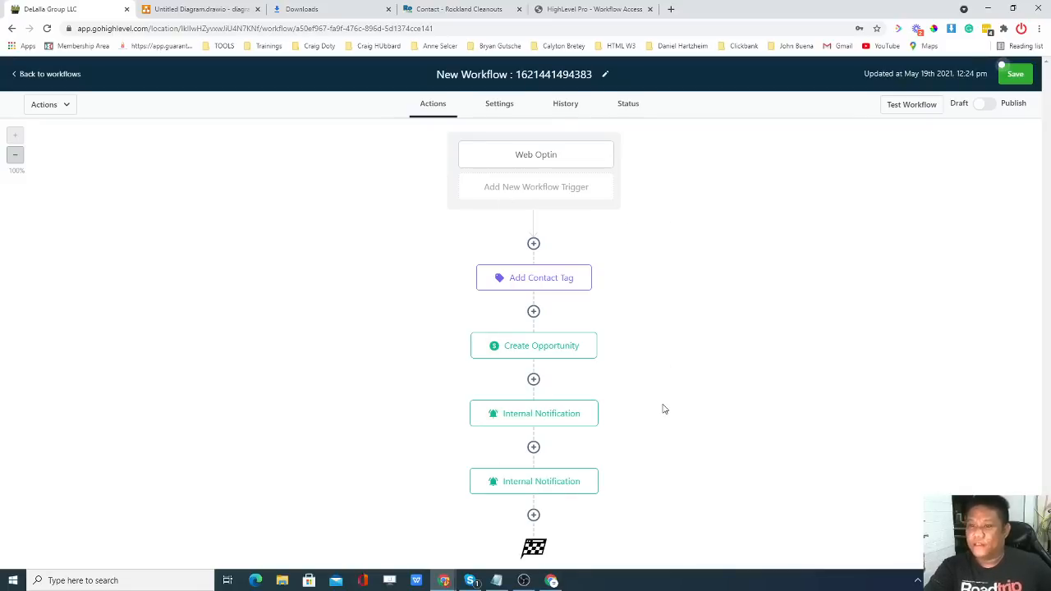
# Save the workflow and duplicate its browser tab.
pyautogui.click(1016, 75)
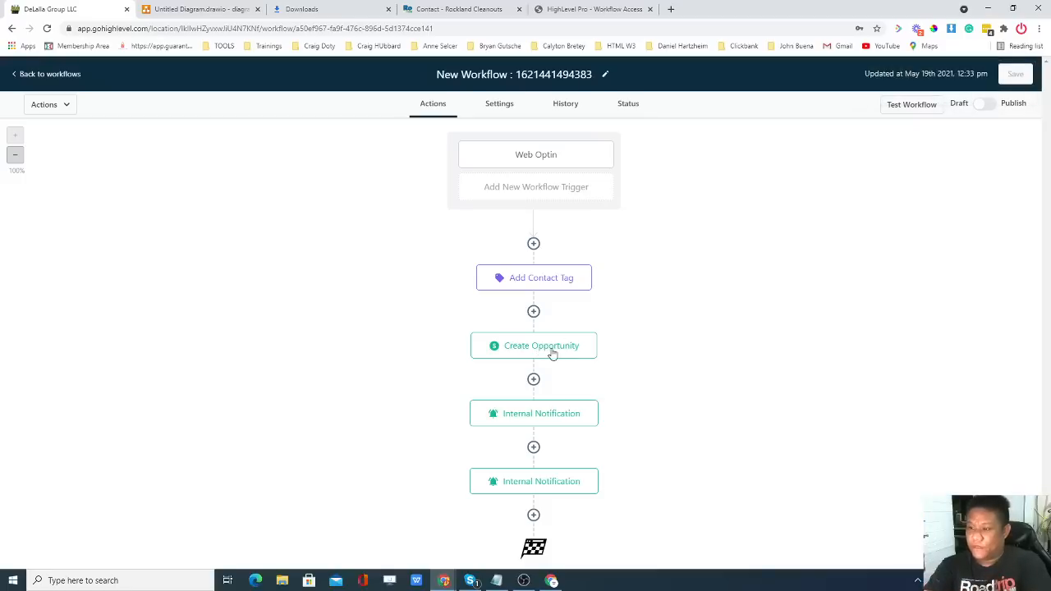
pyautogui.rightClick(51, 10)
pyautogui.click(78, 87)
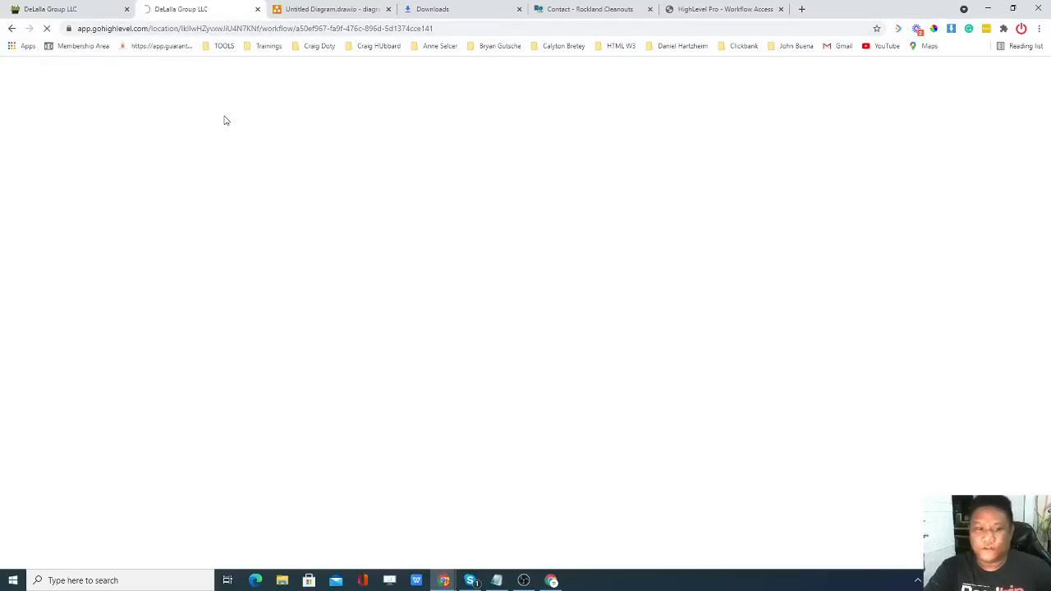
# Check the Create Opportunity step, then return to the Workflows list in the duplicate tab.
pyautogui.click(87, 8)
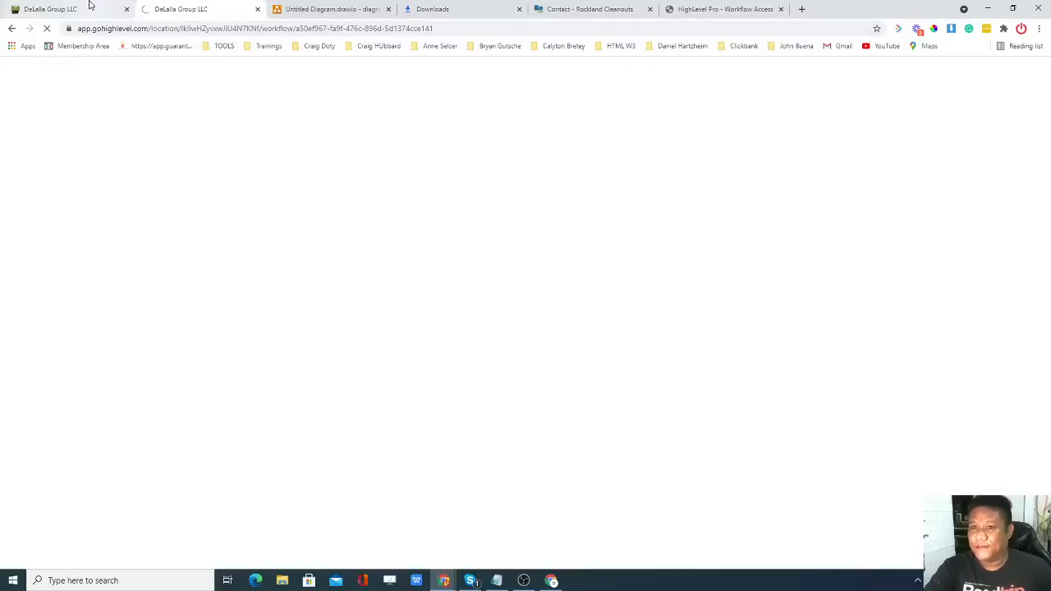
pyautogui.click(544, 351)
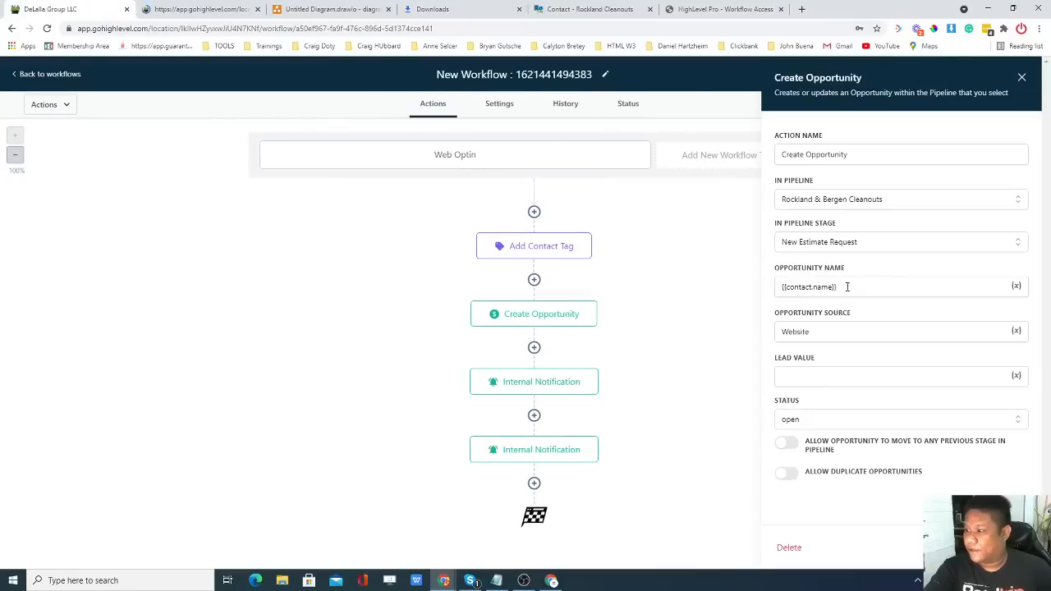
pyautogui.click(218, 8)
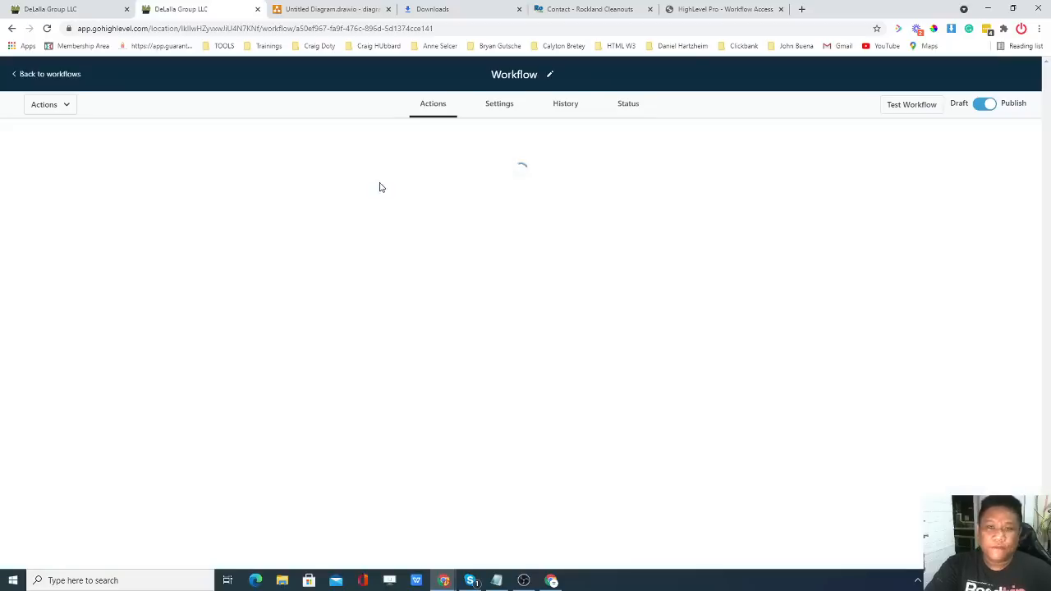
pyautogui.click(25, 75)
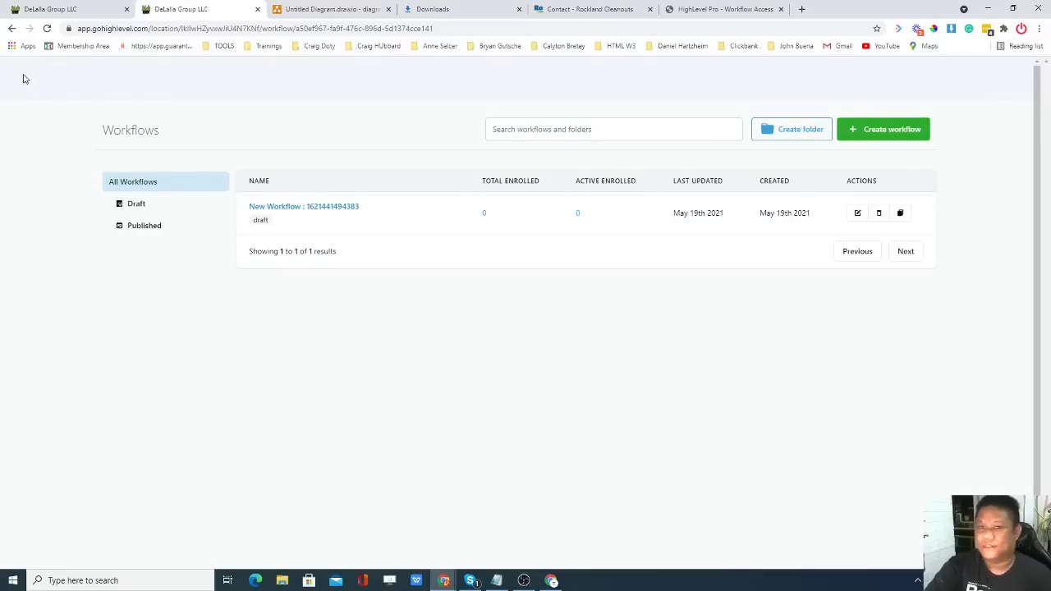
# Open Opportunities from the side menu and dismiss the expired Google integration banner.
pyautogui.click(92, 91)
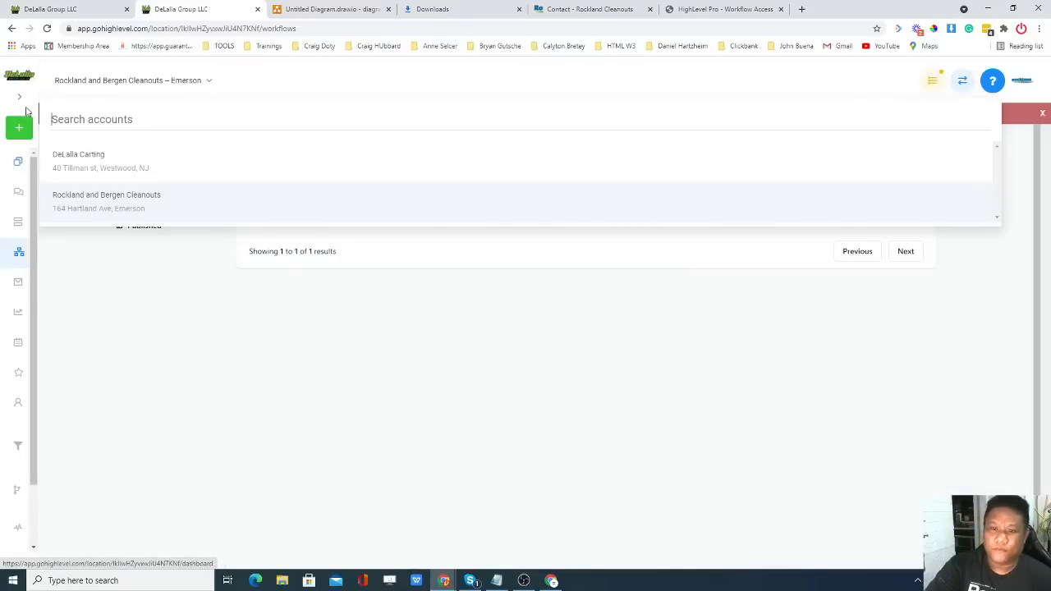
pyautogui.click(19, 98)
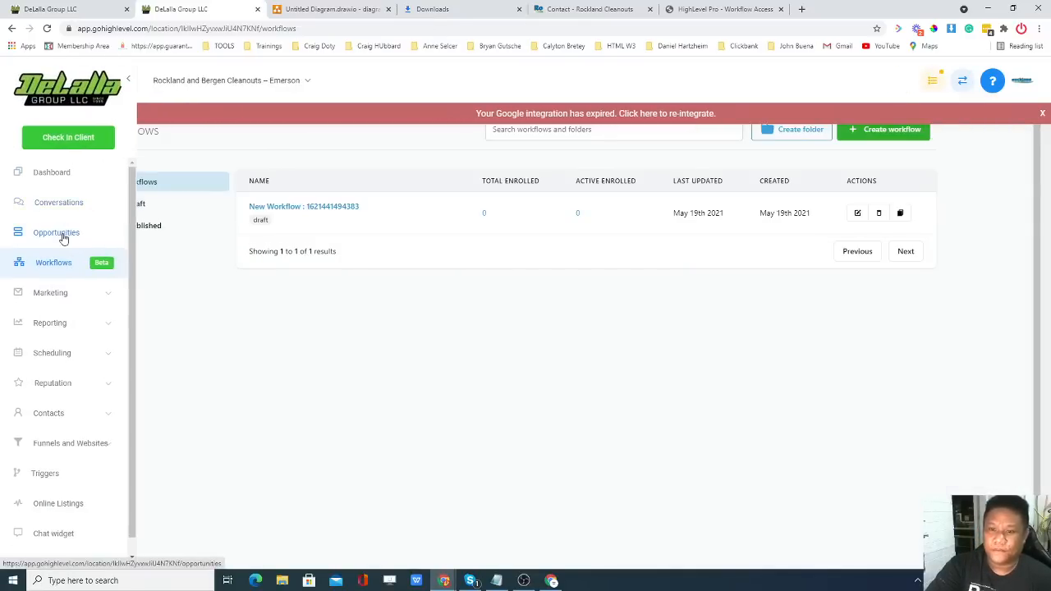
pyautogui.click(57, 234)
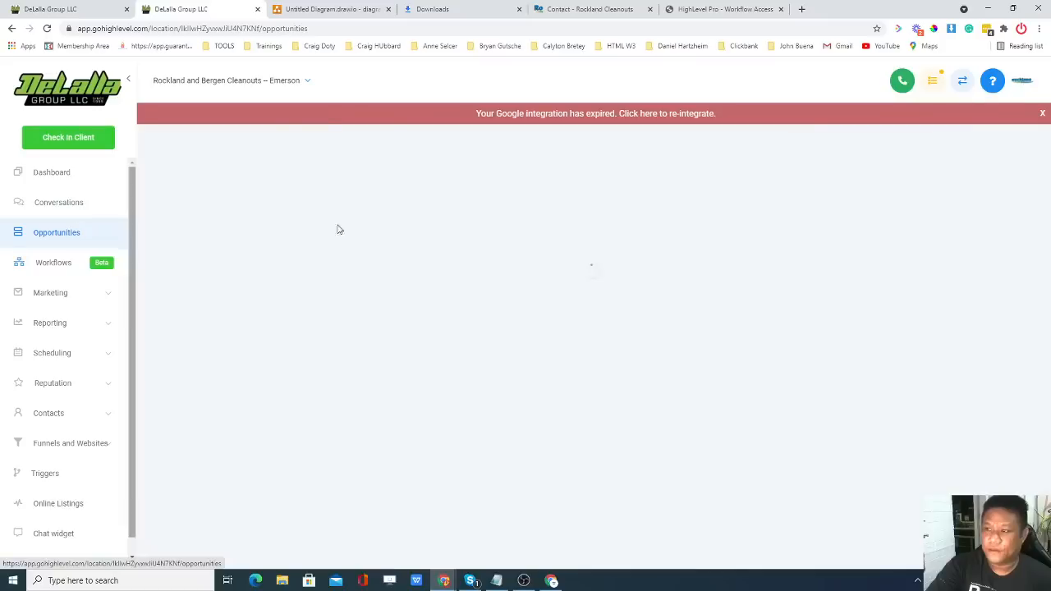
pyautogui.click(1041, 112)
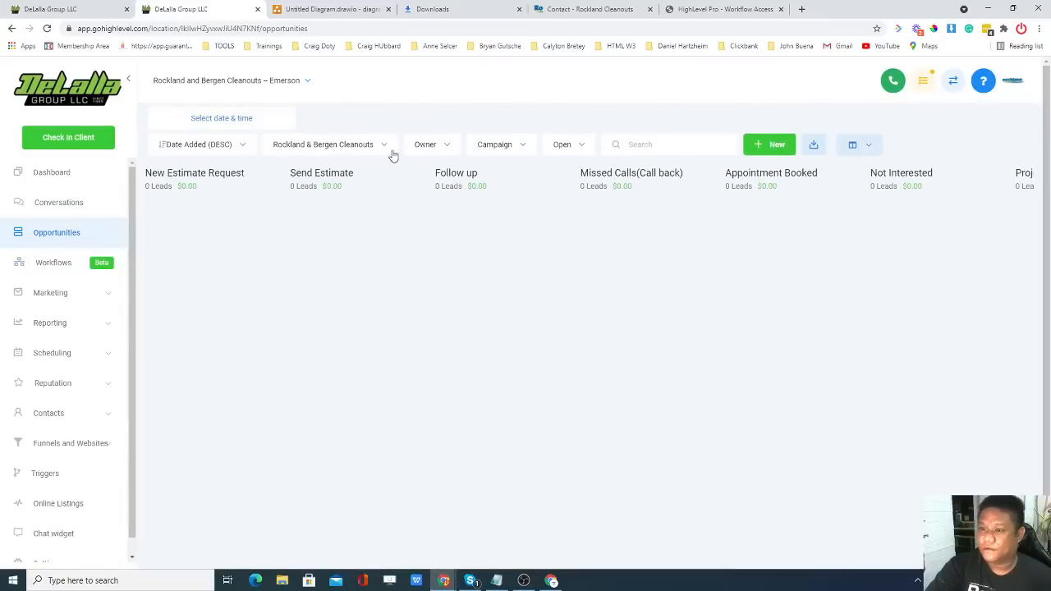
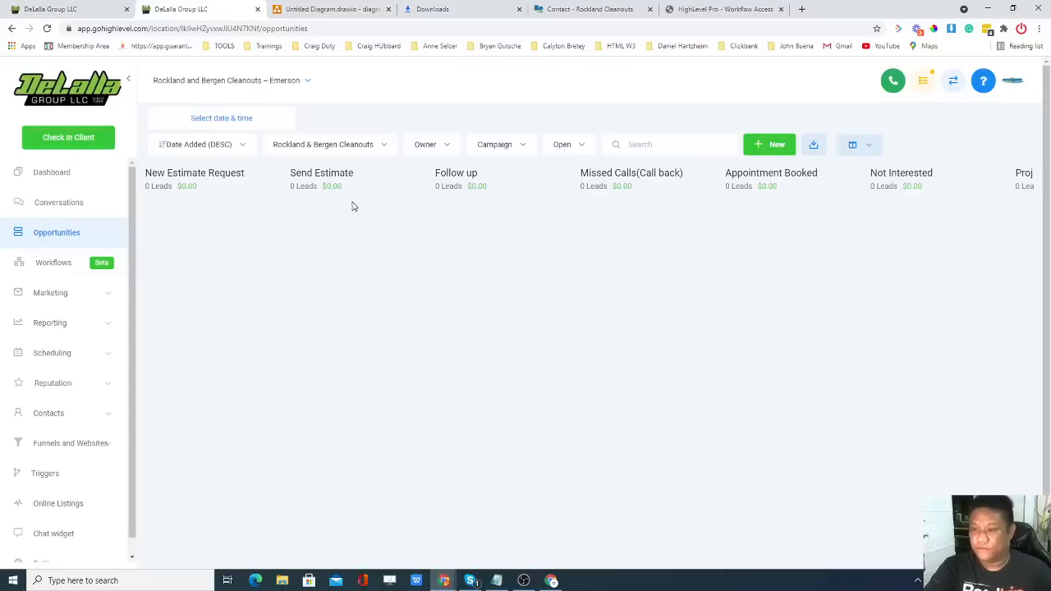
# Close the Create Opportunity settings and check the Opportunities pipeline stages before returning to the workflow.
pyautogui.click(92, 8)
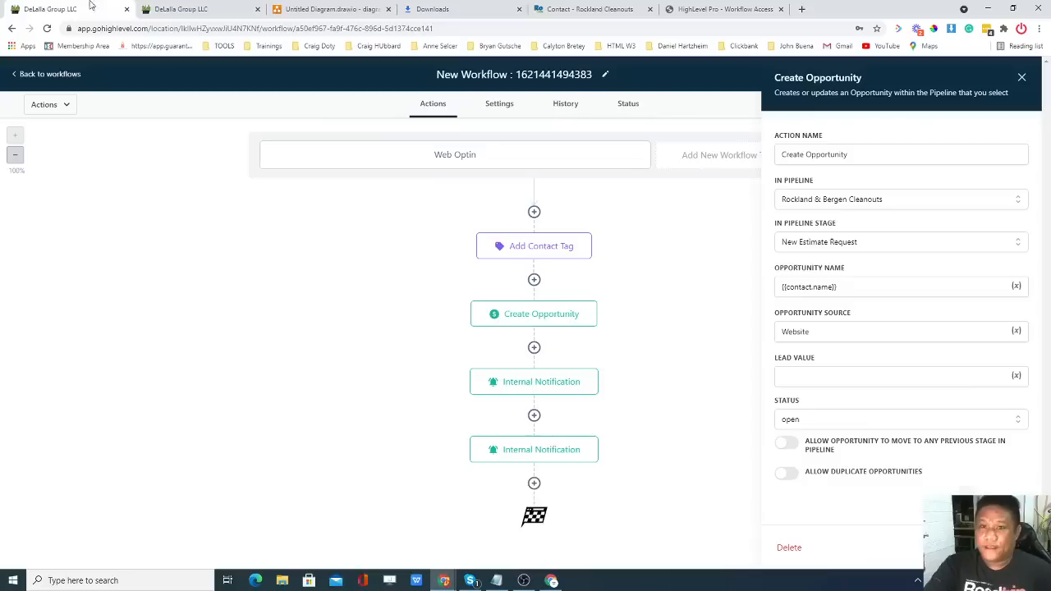
pyautogui.click(1020, 79)
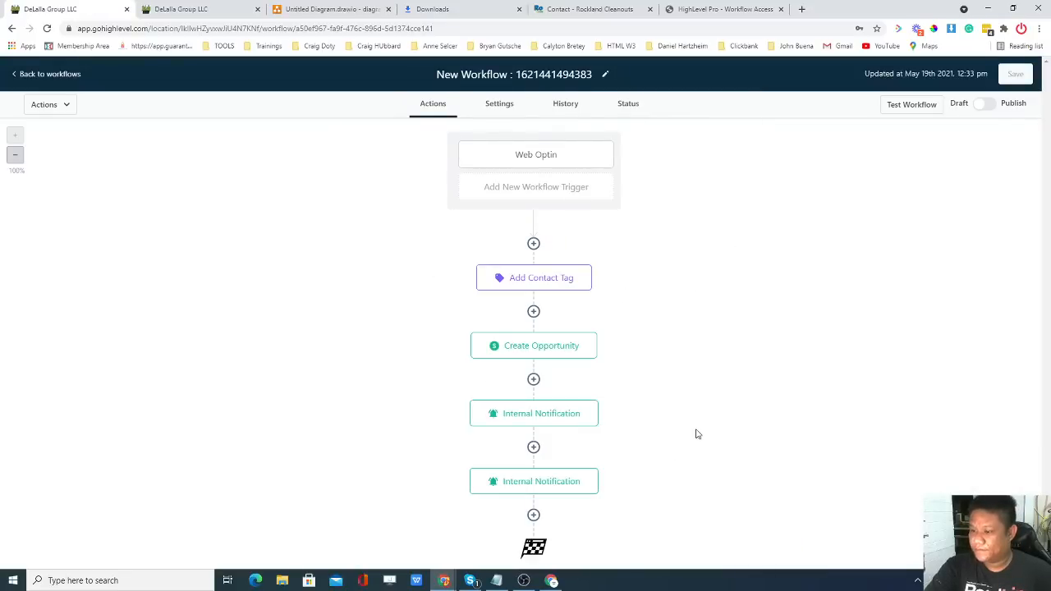
pyautogui.click(179, 9)
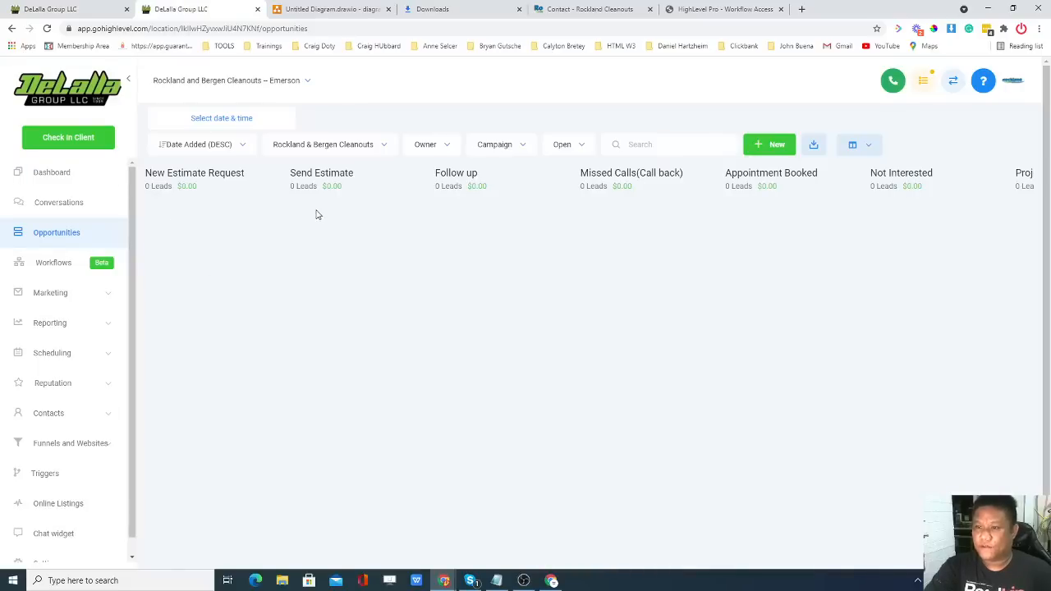
pyautogui.click(54, 10)
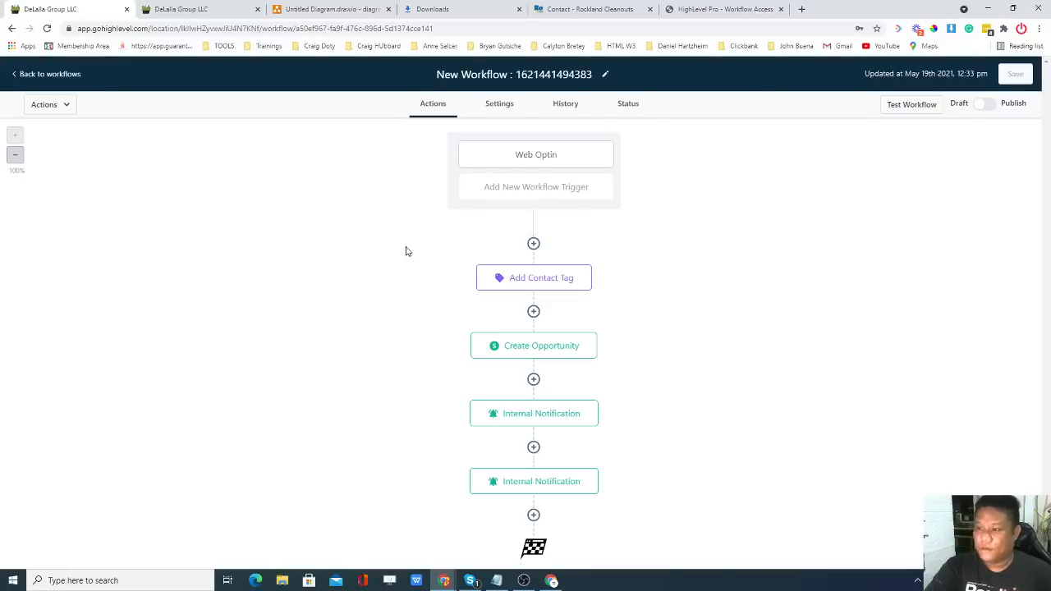
# Add an If / Else step after the second Internal Notification and try Contact Details and Workflow Trigger conditions.
pyautogui.click(534, 515)
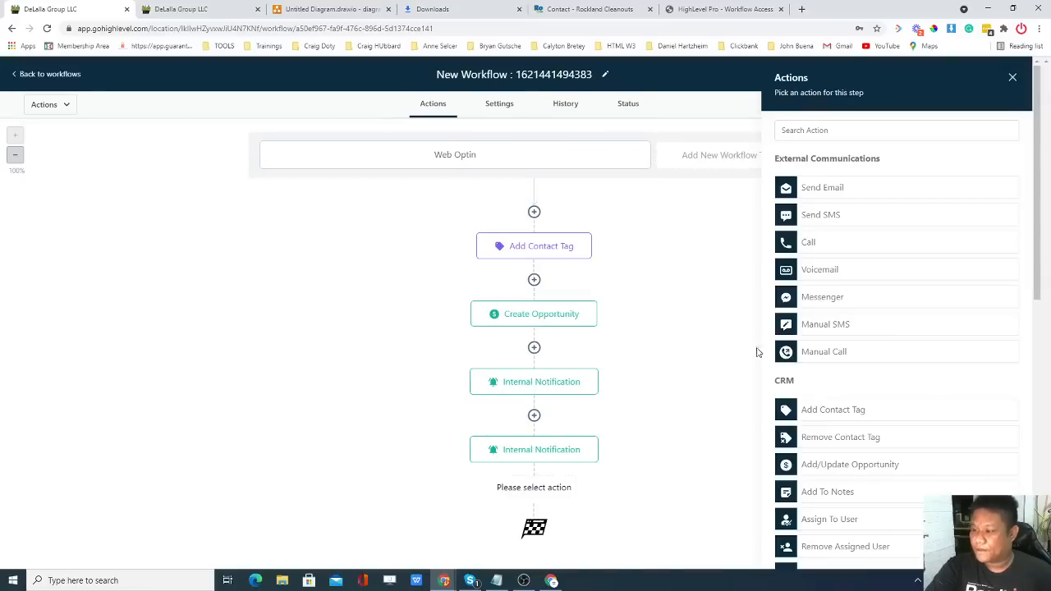
pyautogui.scroll(-9, 908, 319)
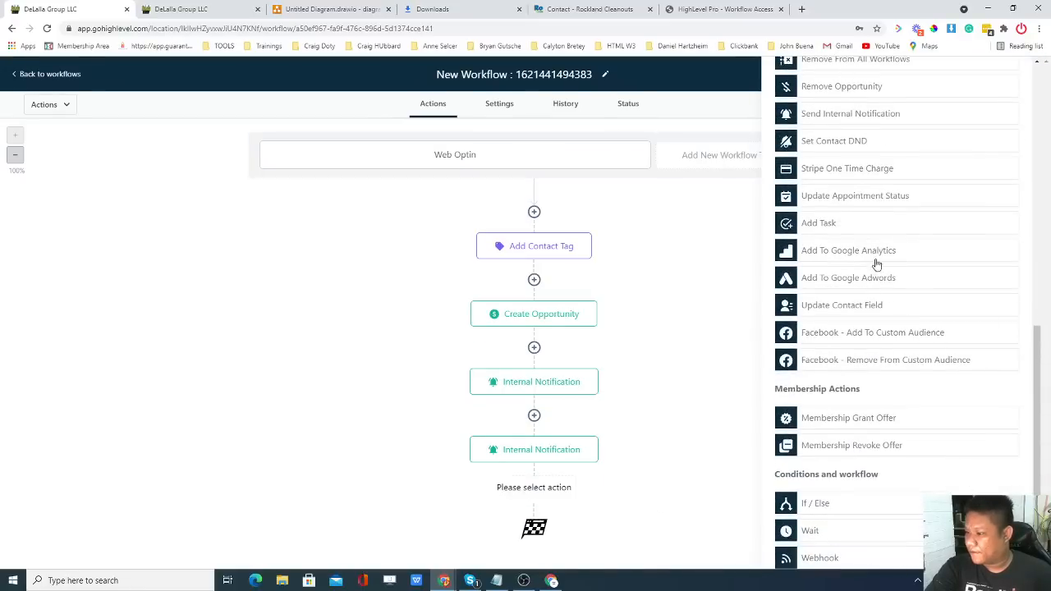
pyautogui.click(820, 504)
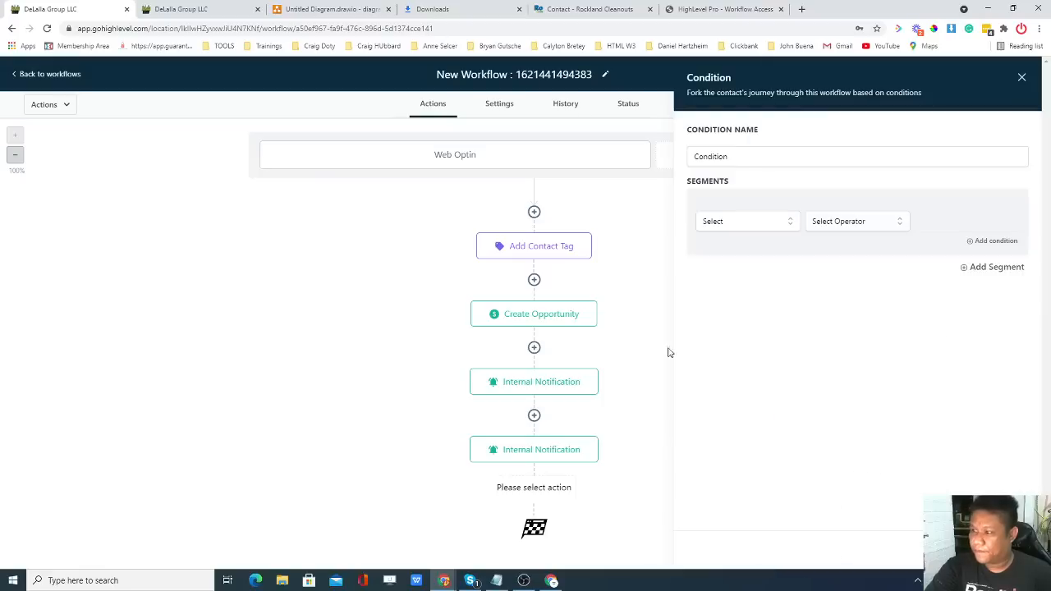
pyautogui.click(759, 222)
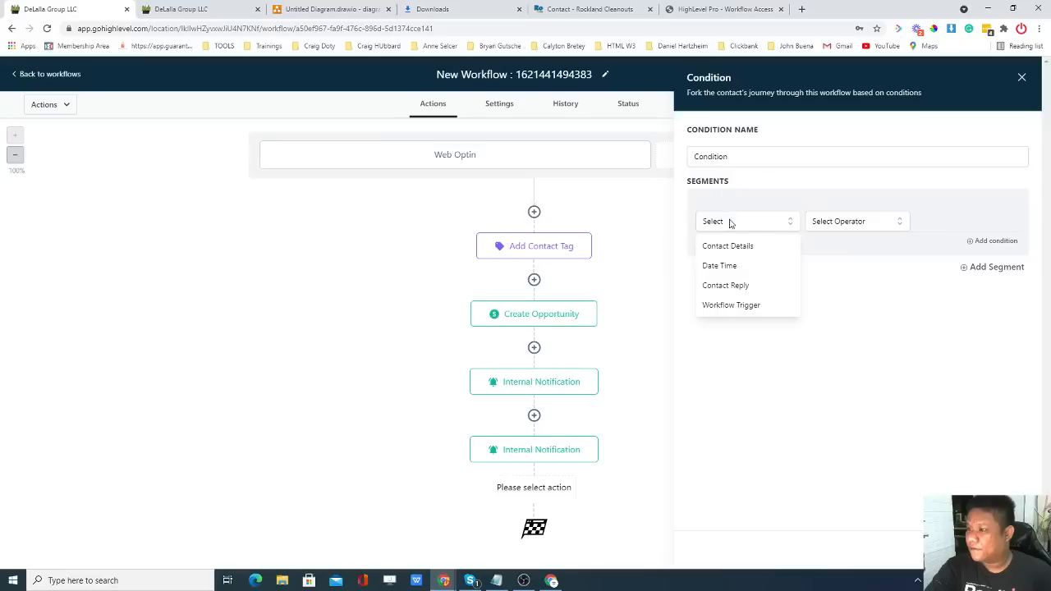
pyautogui.click(739, 156)
pyautogui.click(744, 225)
pyautogui.click(729, 251)
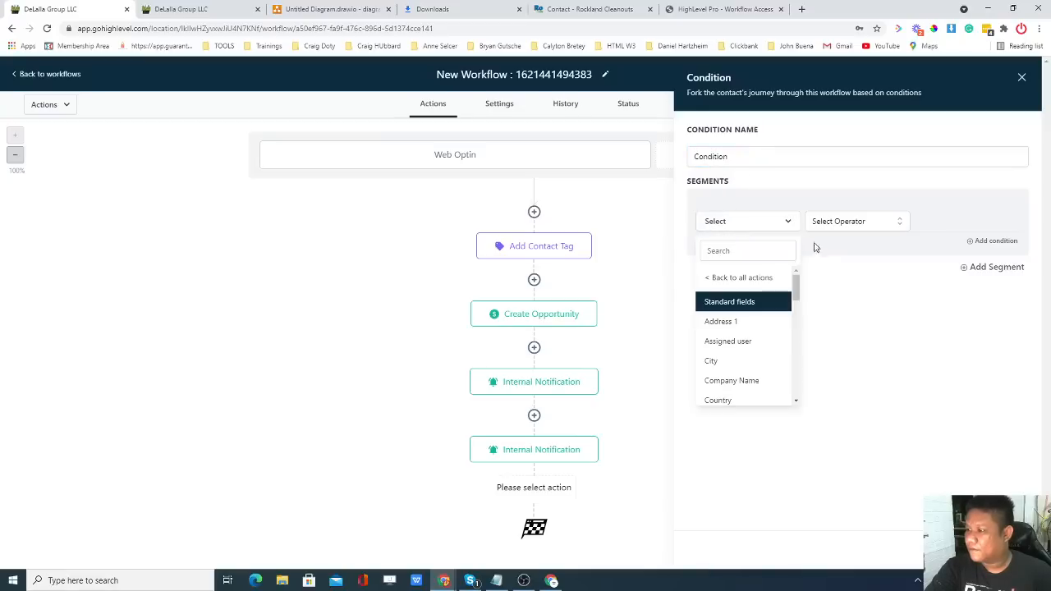
pyautogui.click(712, 278)
pyautogui.click(747, 225)
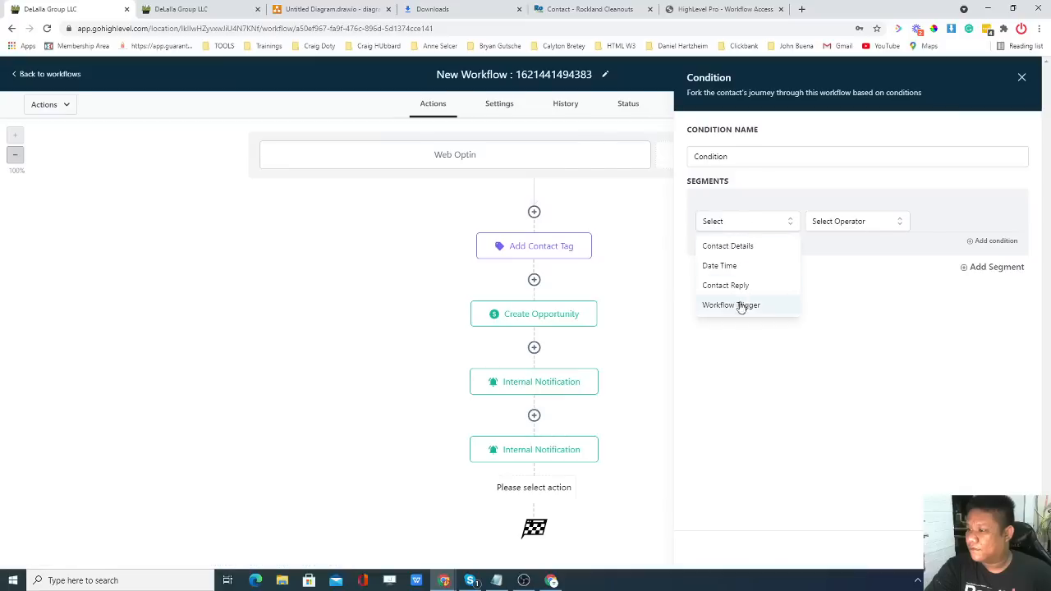
pyautogui.click(751, 307)
# Compare the condition types and operators, settling on Workflow Trigger after reading the saved-triggers help.
pyautogui.click(756, 224)
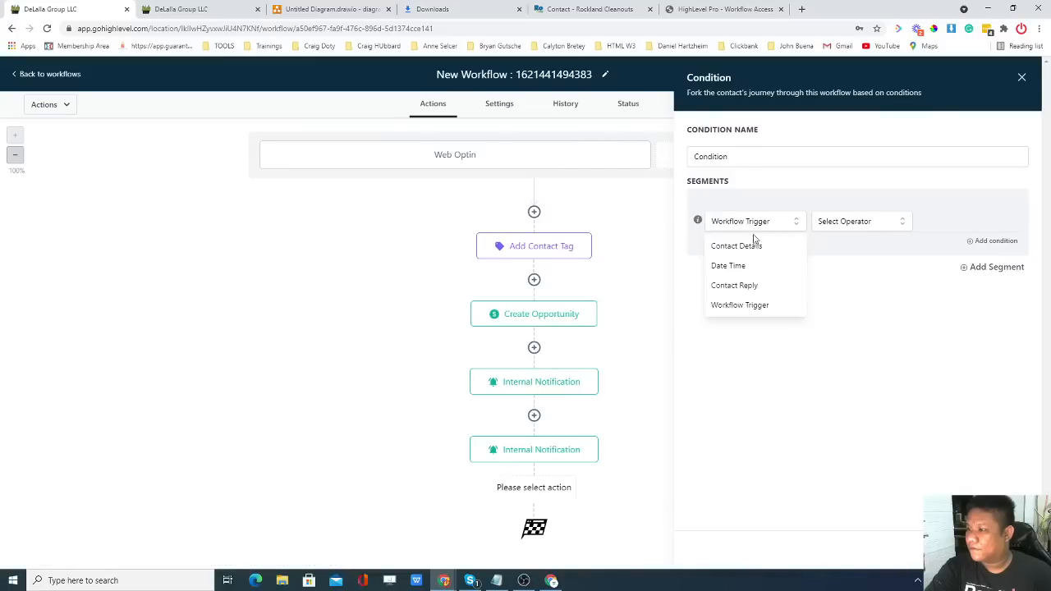
pyautogui.click(860, 225)
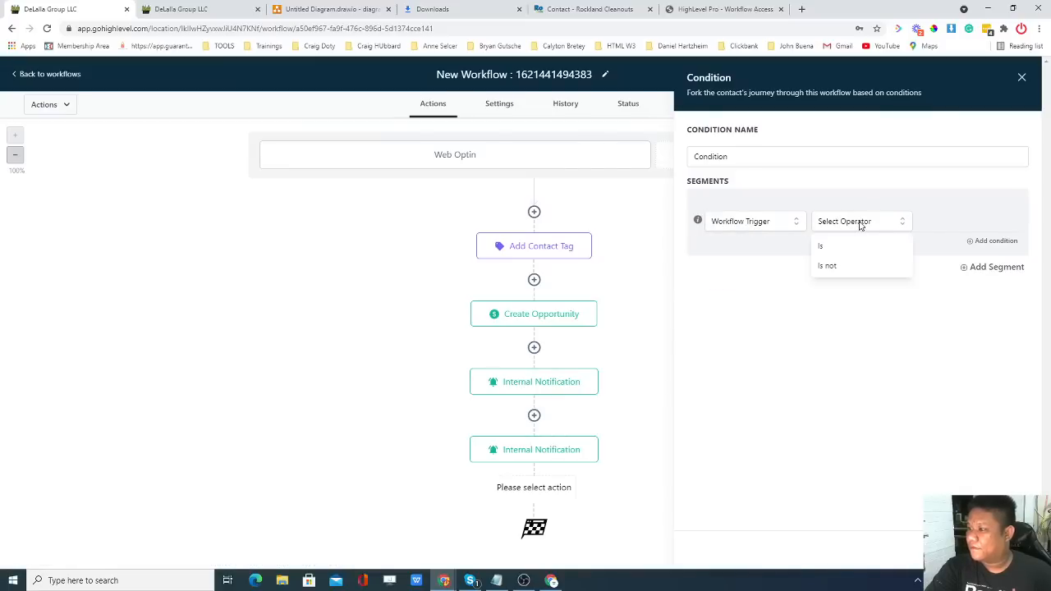
pyautogui.click(762, 230)
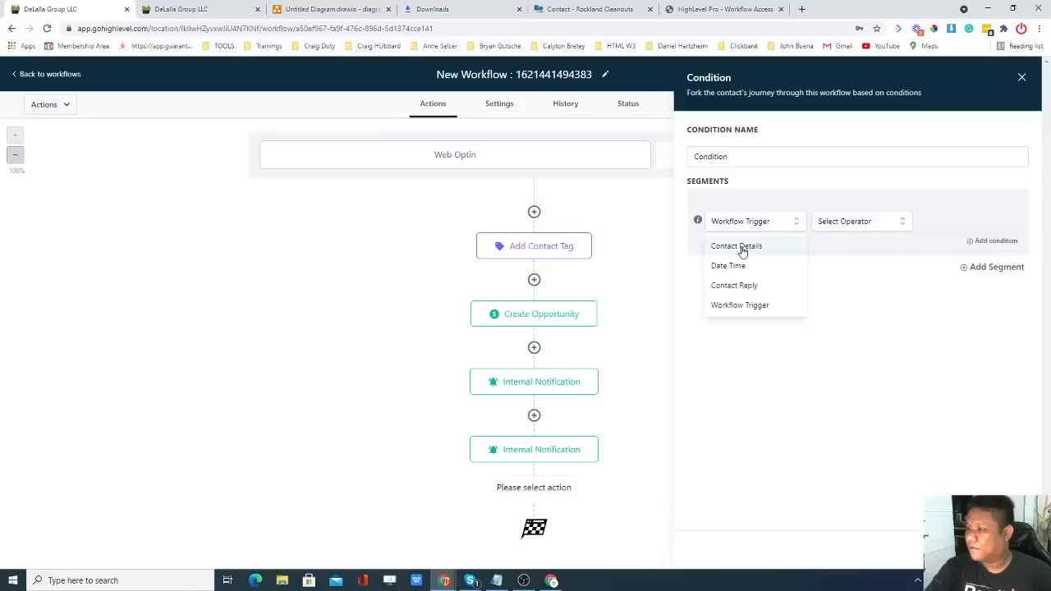
pyautogui.click(737, 245)
pyautogui.moveTo(794, 286)
pyautogui.mouseDown()
pyautogui.moveTo(797, 392)
pyautogui.moveTo(793, 286)
pyautogui.mouseUp()
pyautogui.click(741, 277)
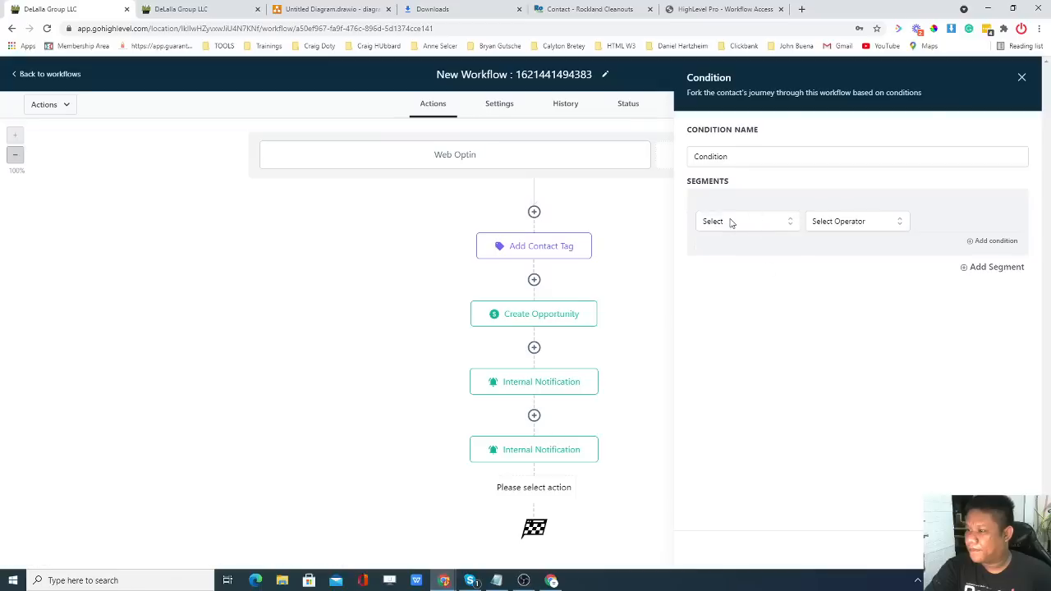
pyautogui.click(730, 222)
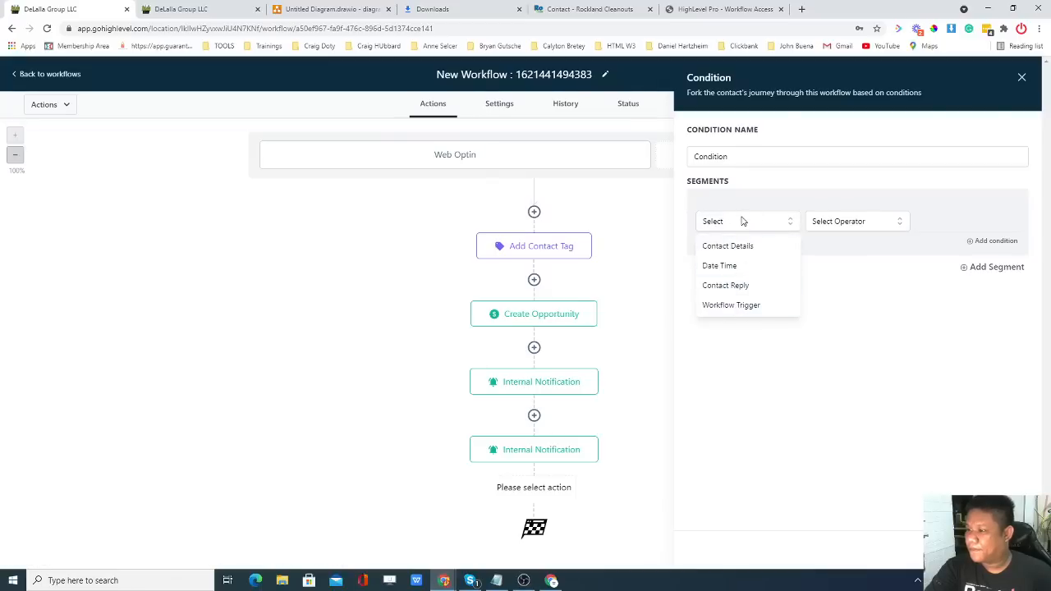
pyautogui.click(728, 306)
pyautogui.click(751, 226)
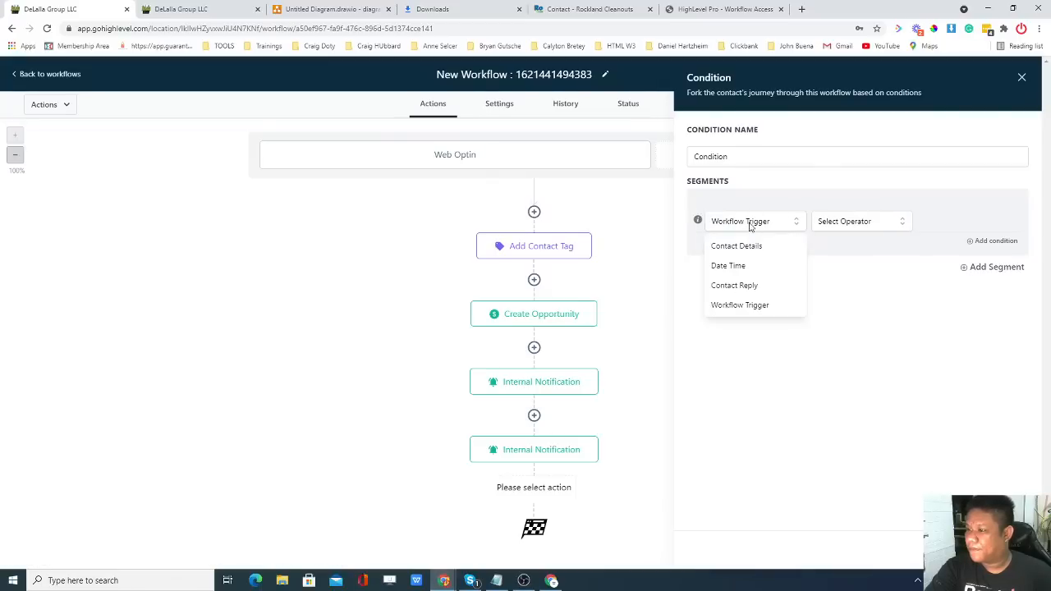
pyautogui.click(698, 222)
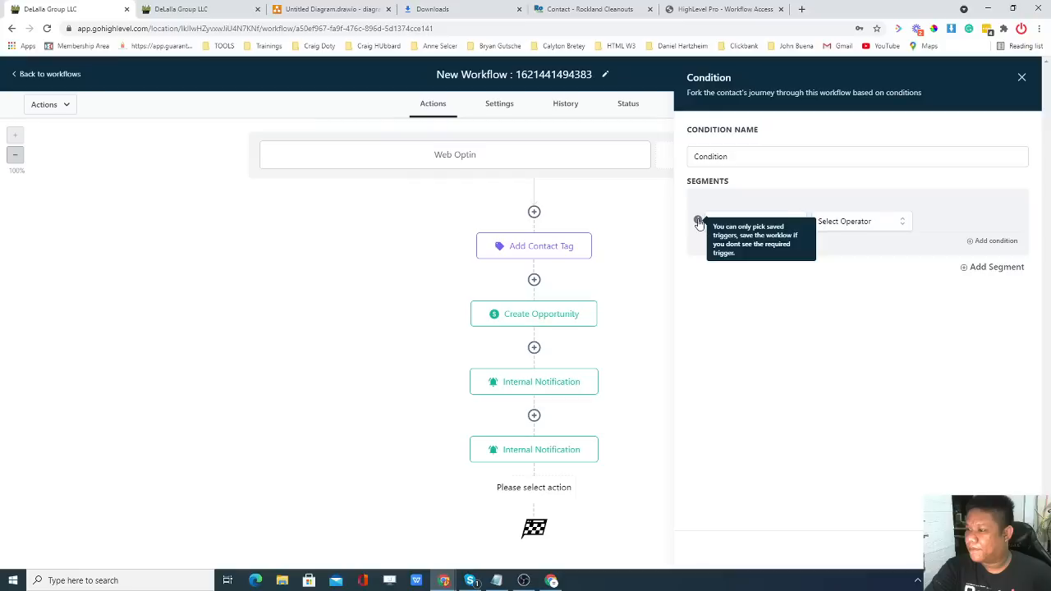
pyautogui.click(747, 226)
pyautogui.click(747, 305)
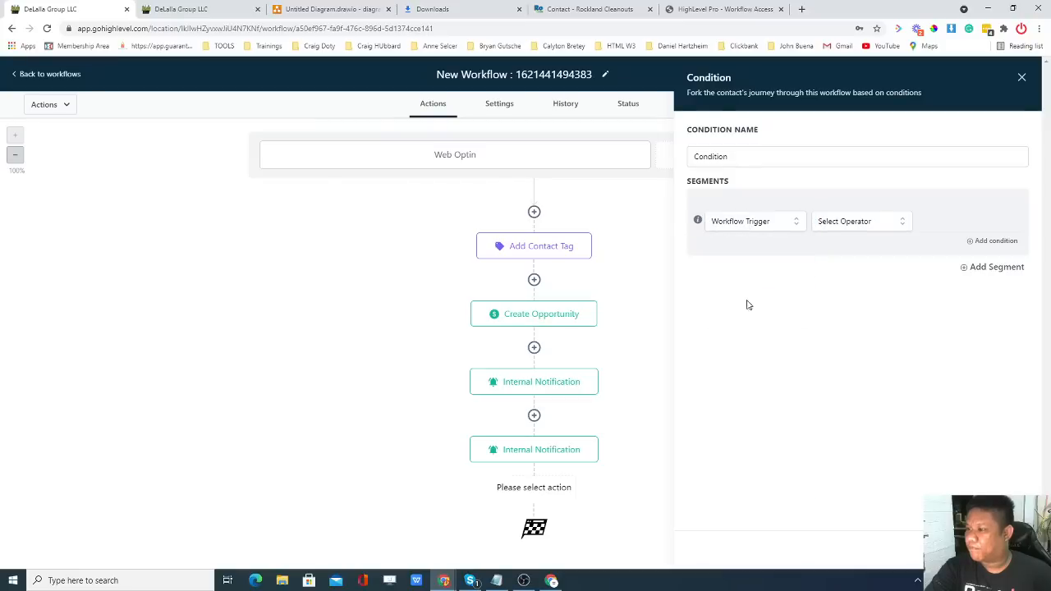
# Switch to Contact Details, search the fields for 'pe' and 'op', then discard the condition step.
pyautogui.click(755, 223)
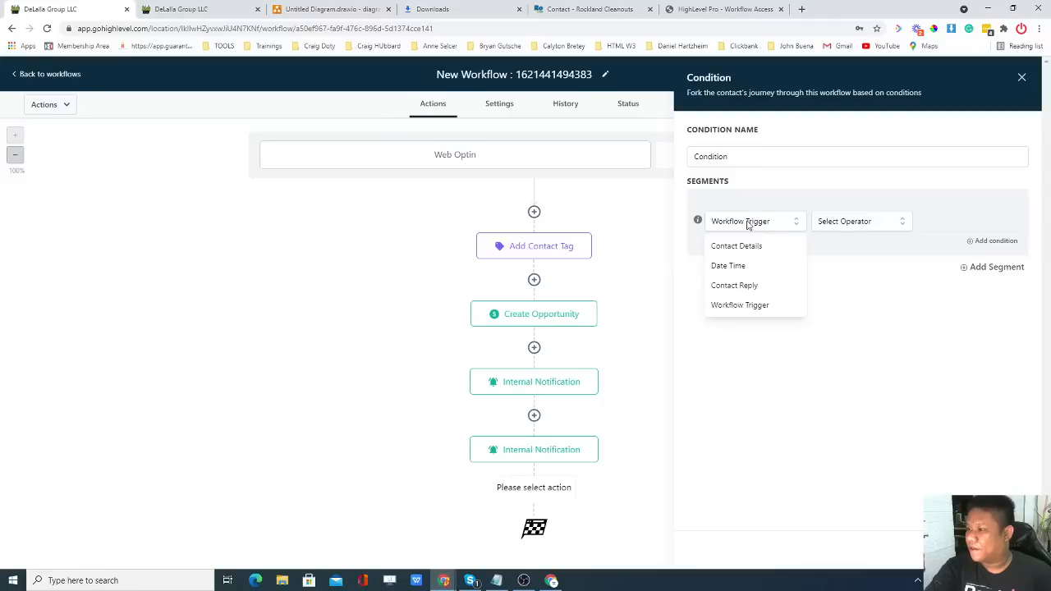
pyautogui.click(751, 247)
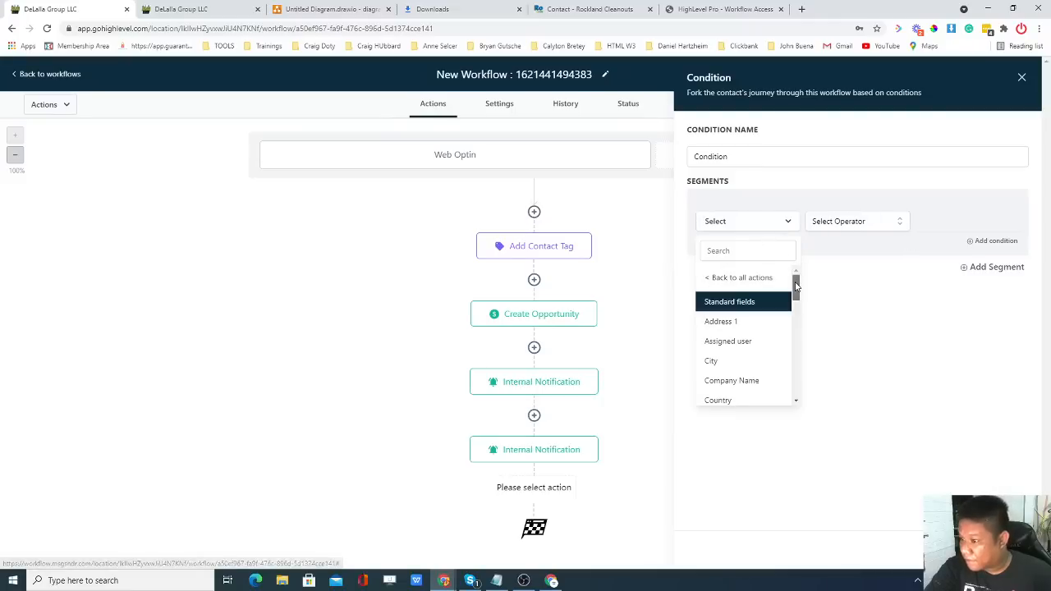
pyautogui.moveTo(793, 283); pyautogui.dragTo(797, 307)
pyautogui.click(751, 252)
pyautogui.write('pe')
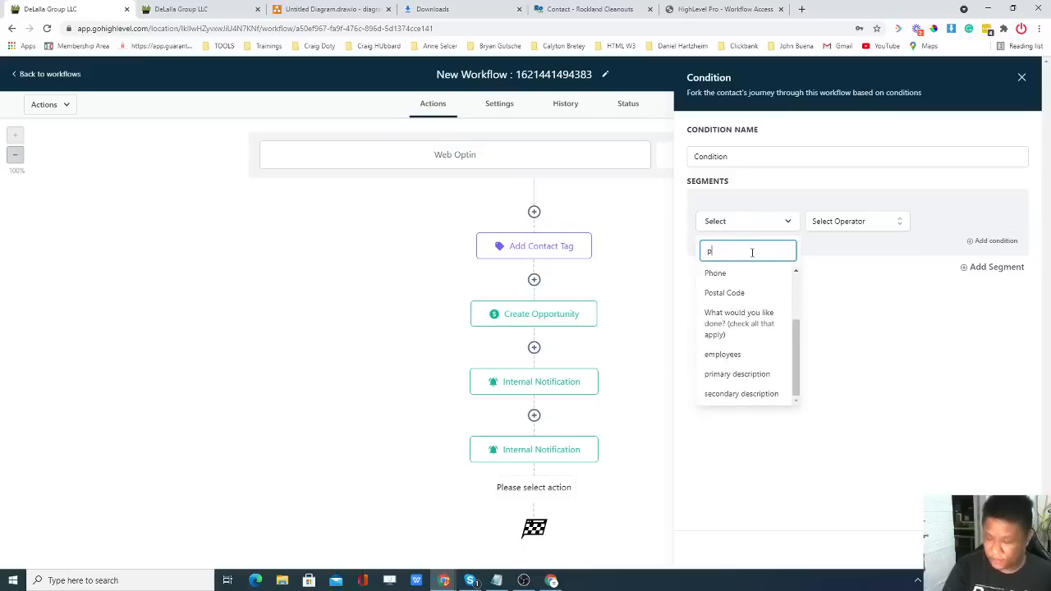
pyautogui.press('BackSpace')
pyautogui.press('BackSpace')
pyautogui.press('BackSpace')
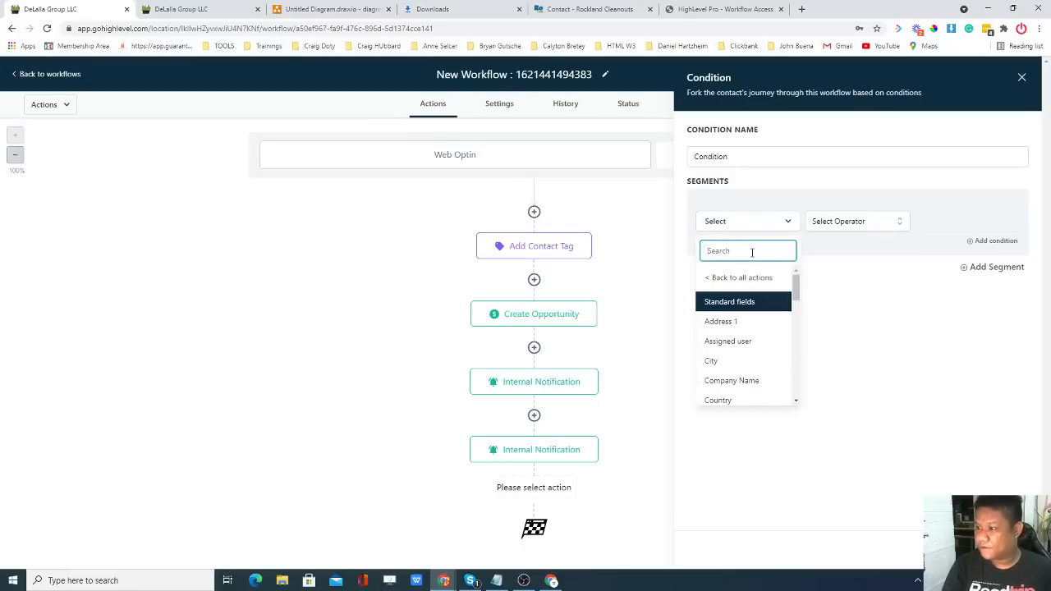
pyautogui.write('op')
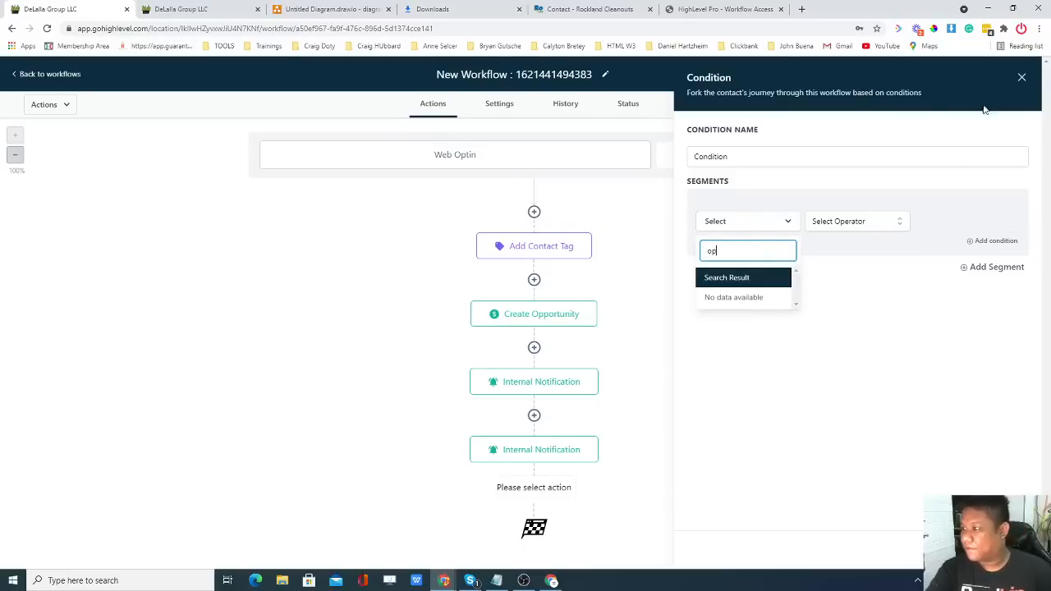
pyautogui.click(1021, 77)
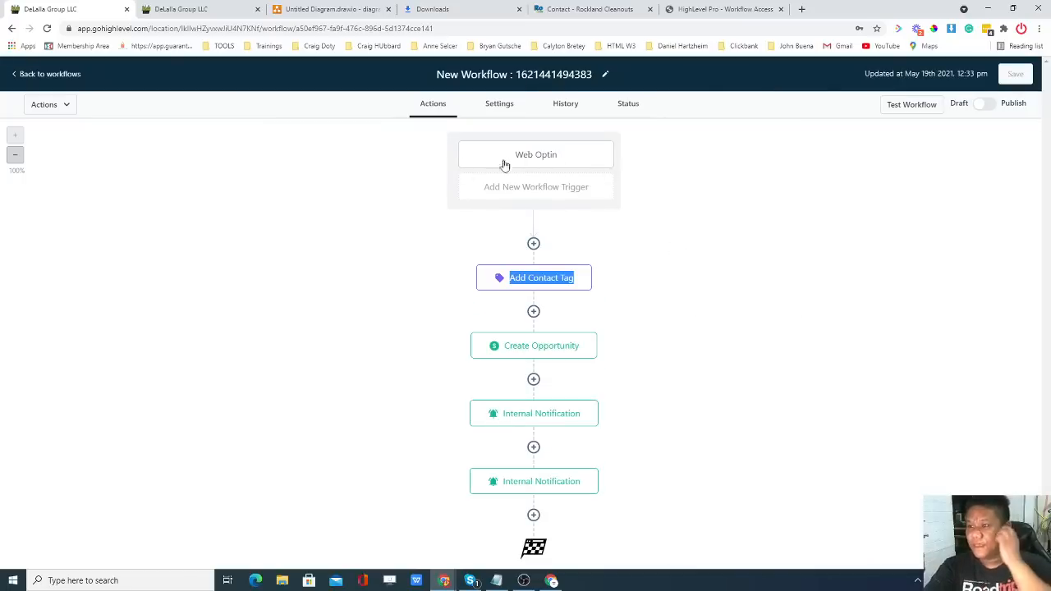
# Return to Workflows, dismiss the Google banner, and open the trigger settings of a new blank workflow.
pyautogui.click(441, 248)
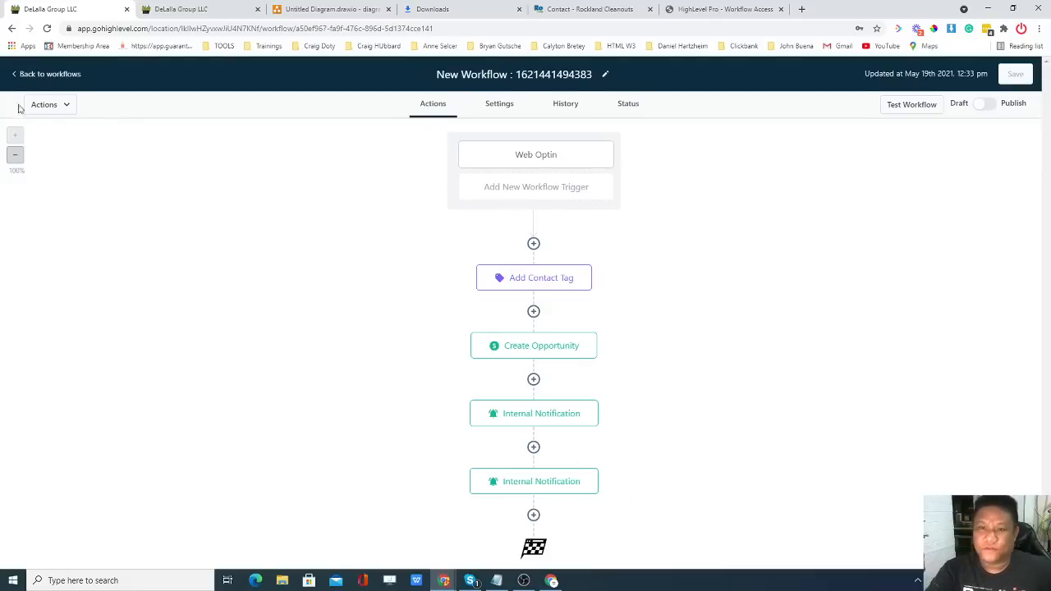
pyautogui.click(24, 75)
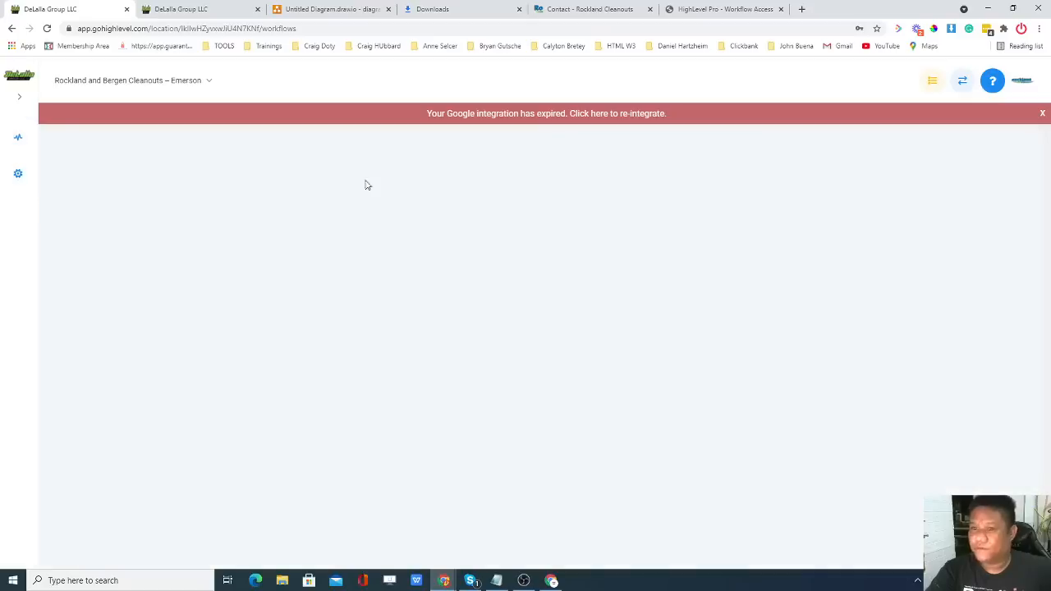
pyautogui.click(1041, 114)
pyautogui.click(883, 131)
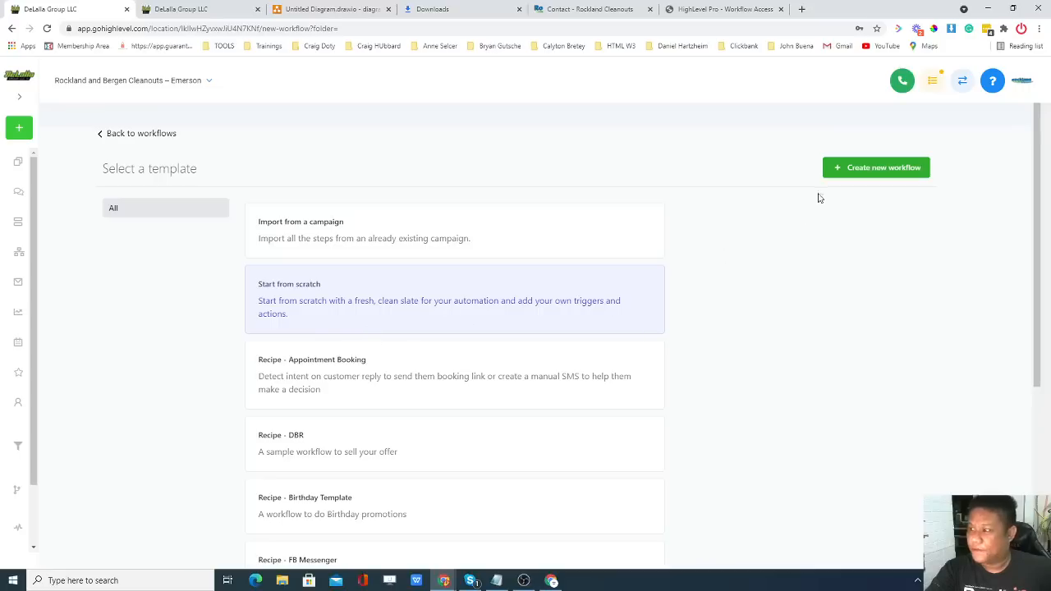
pyautogui.click(862, 170)
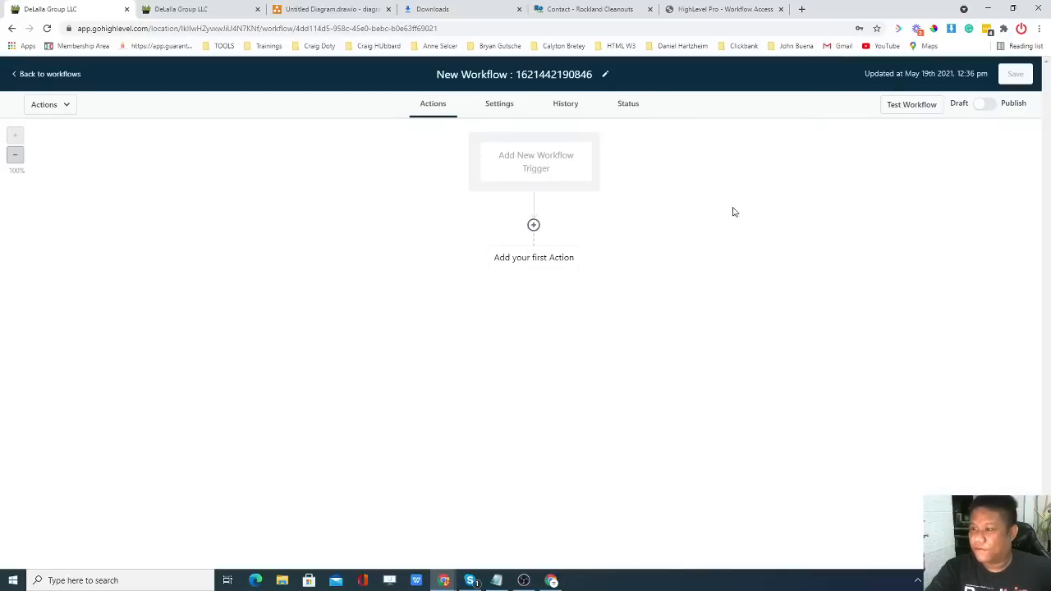
pyautogui.click(535, 164)
pyautogui.moveTo(760, 165); pyautogui.dragTo(689, 162)
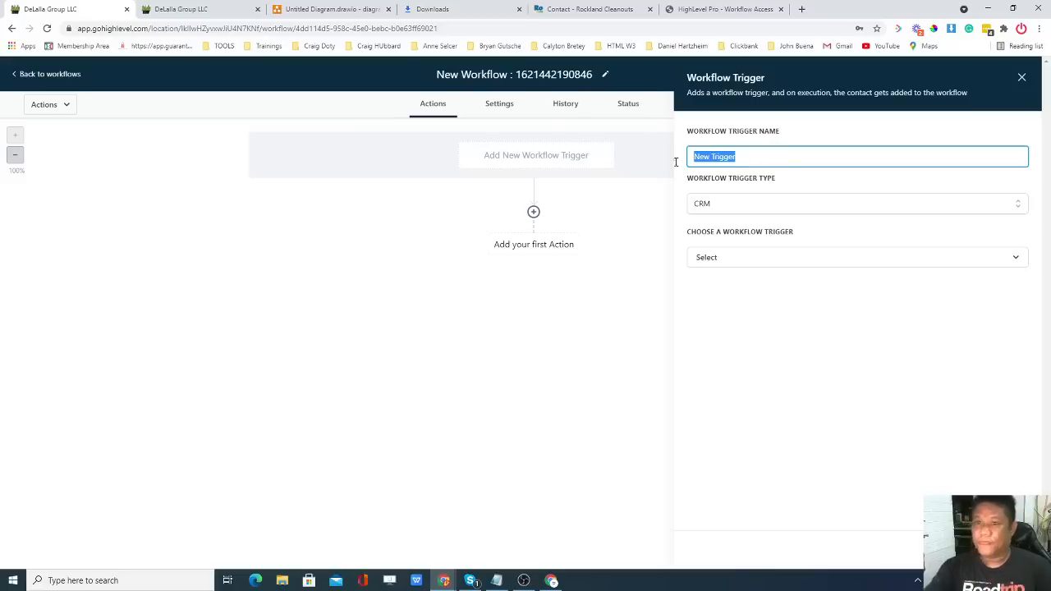
# Name the trigger 'Pipeline Stage moved to "Send Estimate"'.
pyautogui.click(182, 8)
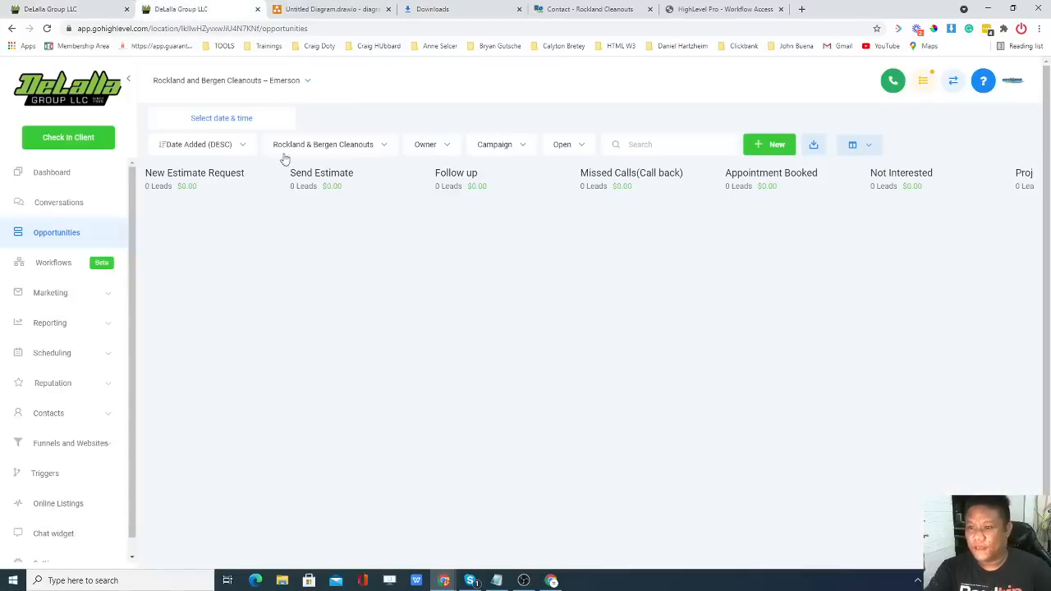
pyautogui.click(97, 9)
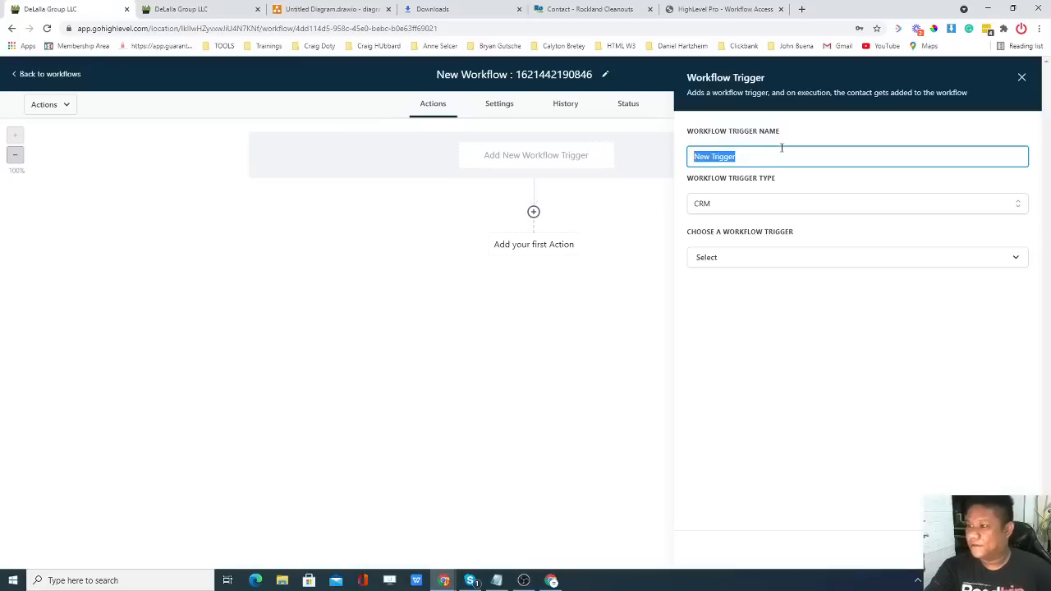
pyautogui.write('Send E')
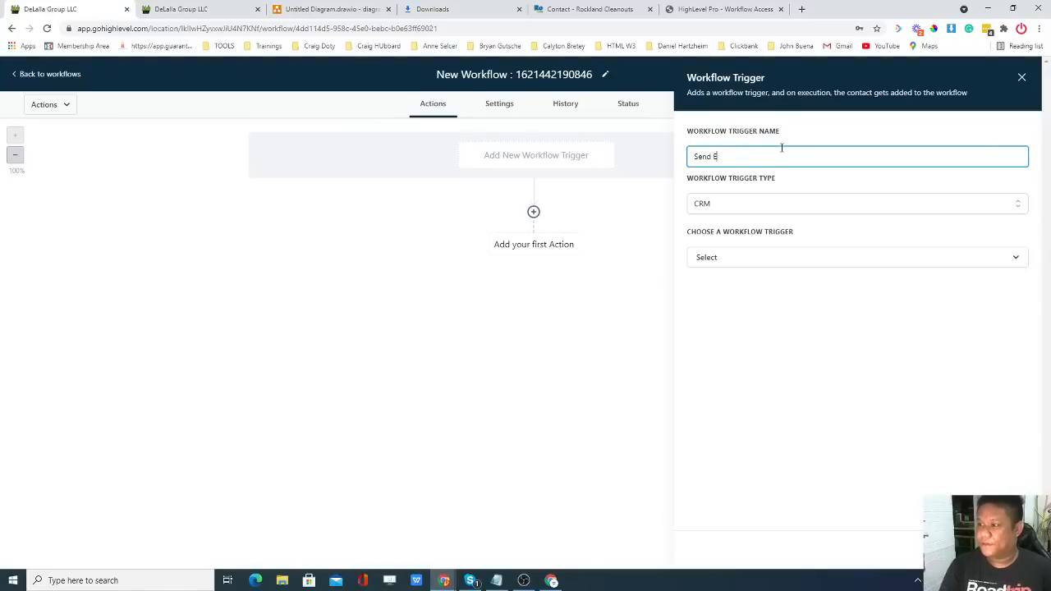
pyautogui.write('stimate')
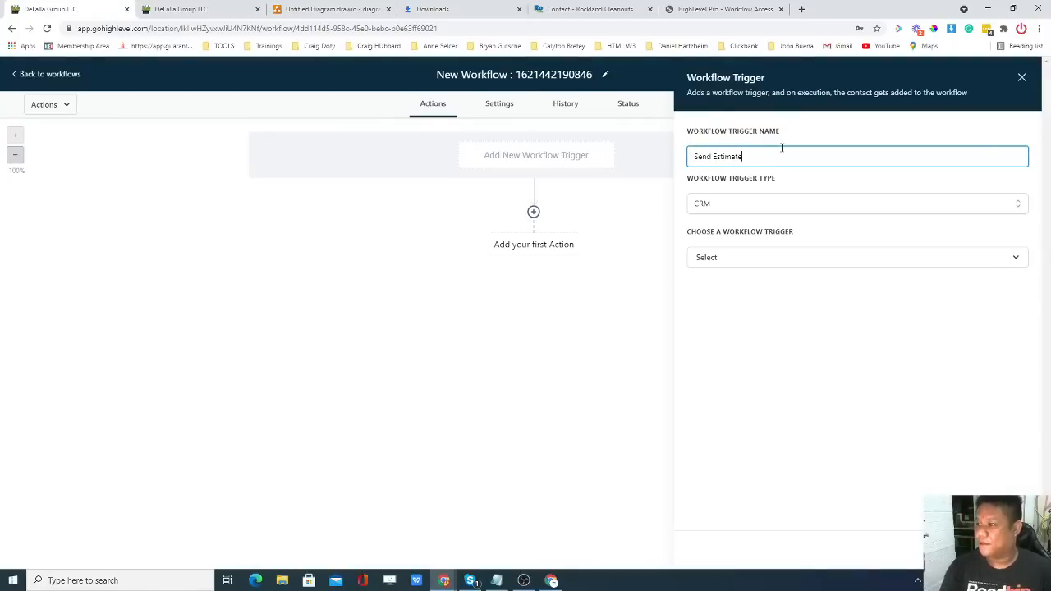
pyautogui.click(697, 158)
pyautogui.write('Pipeline StaSend Es')
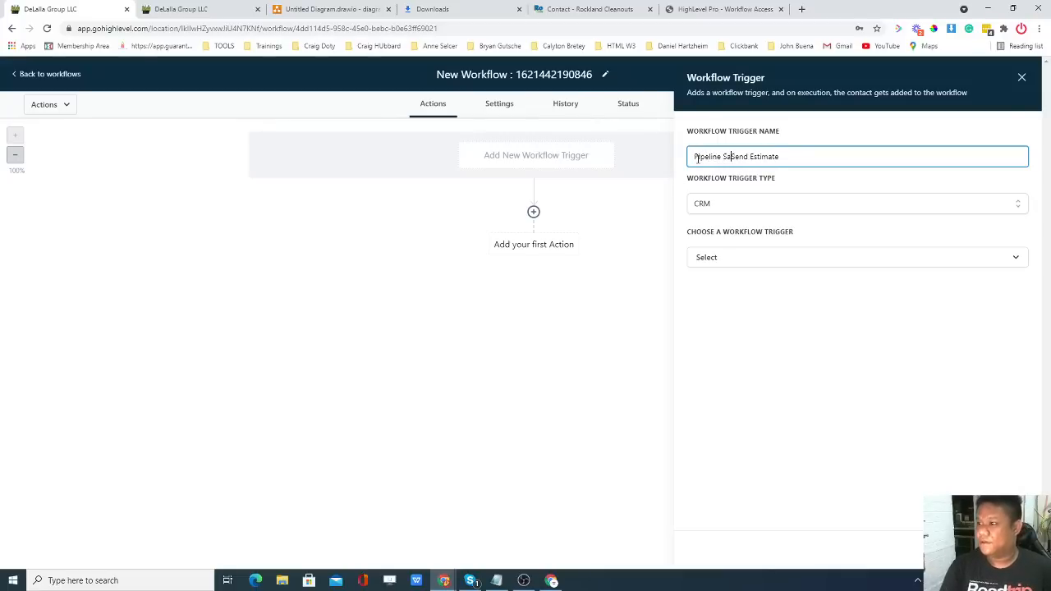
pyautogui.write('timate')
pyautogui.press('BackSpace')
pyautogui.press('BackSpace')
pyautogui.press('BackSpace')
pyautogui.write('tate')
pyautogui.press('BackSpace')
pyautogui.press('BackSpace')
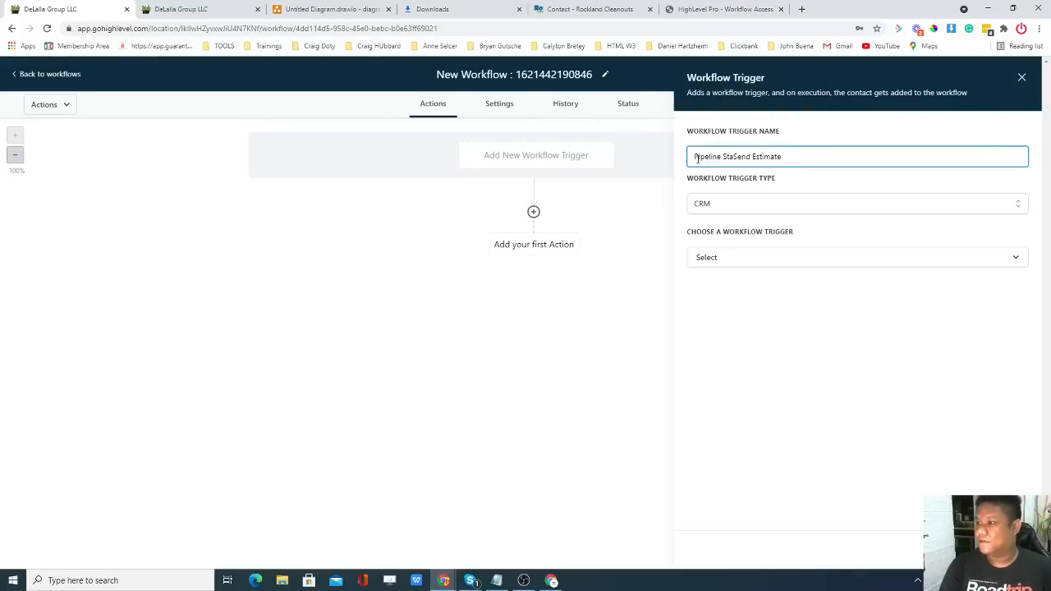
pyautogui.write('ge')
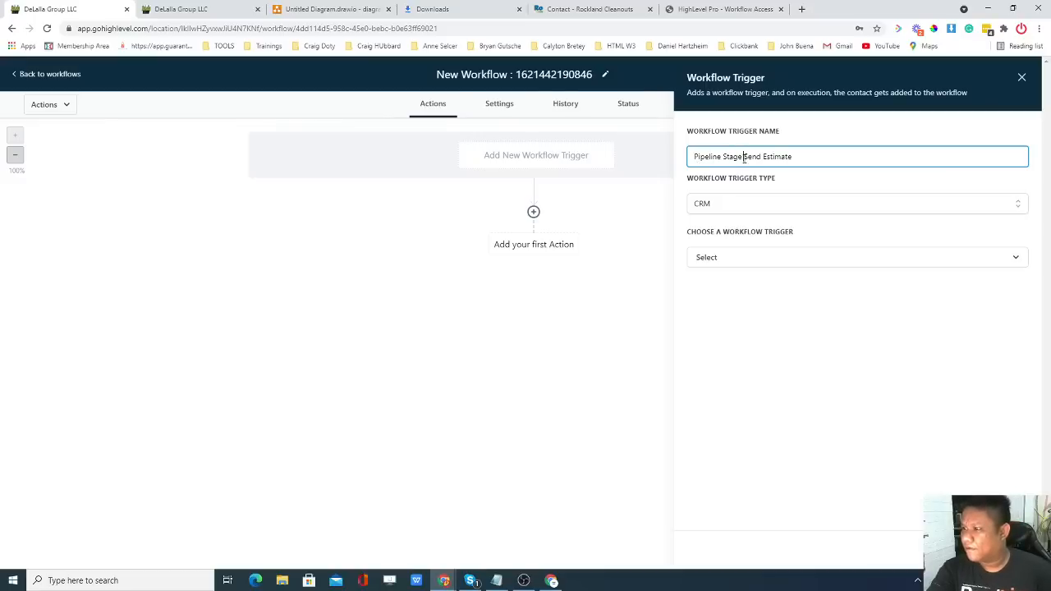
pyautogui.write('moved ')
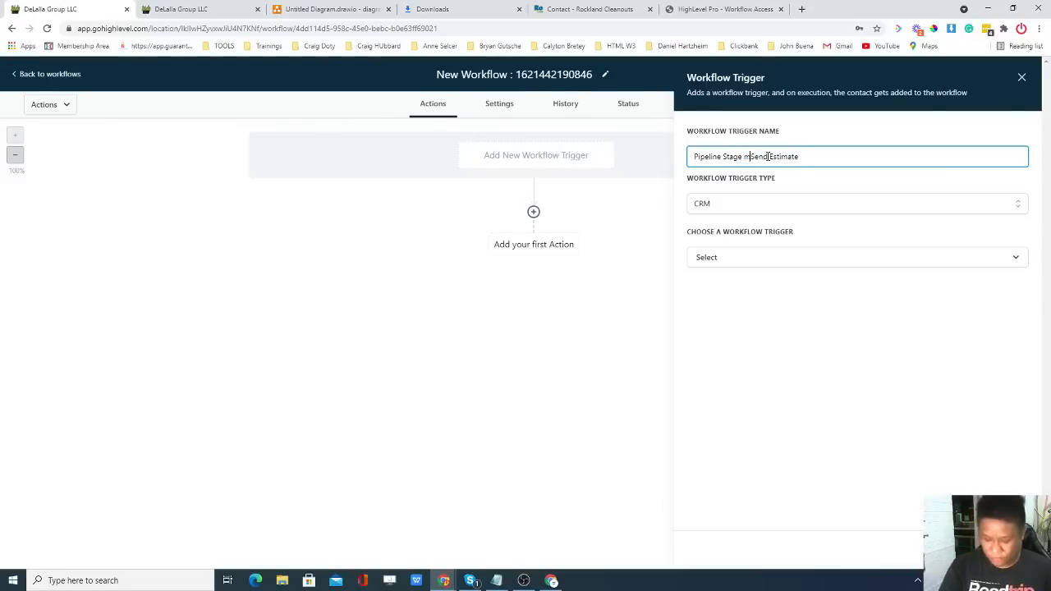
pyautogui.write('o')
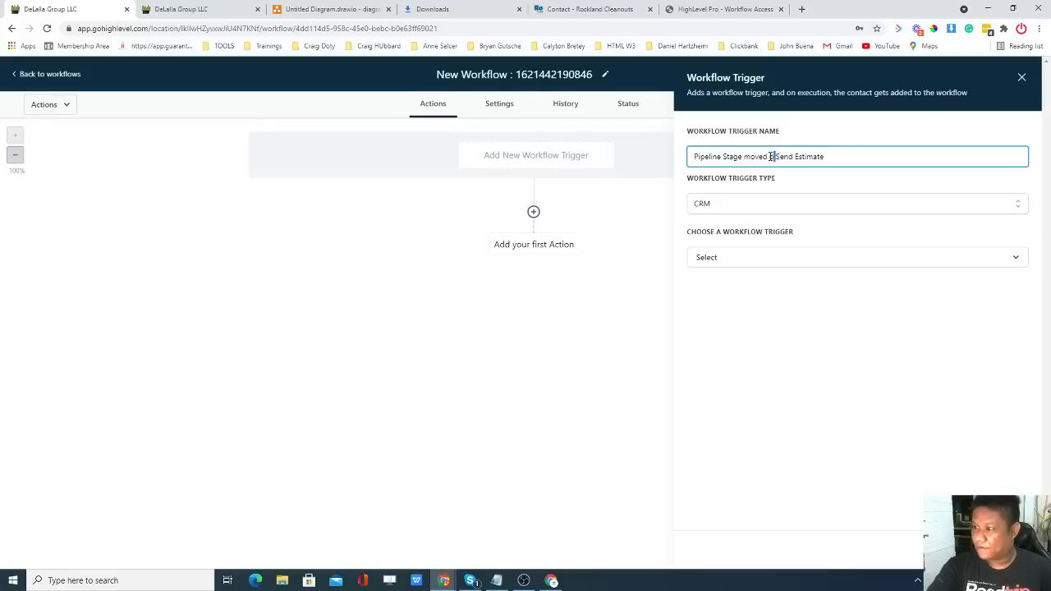
pyautogui.write('to')
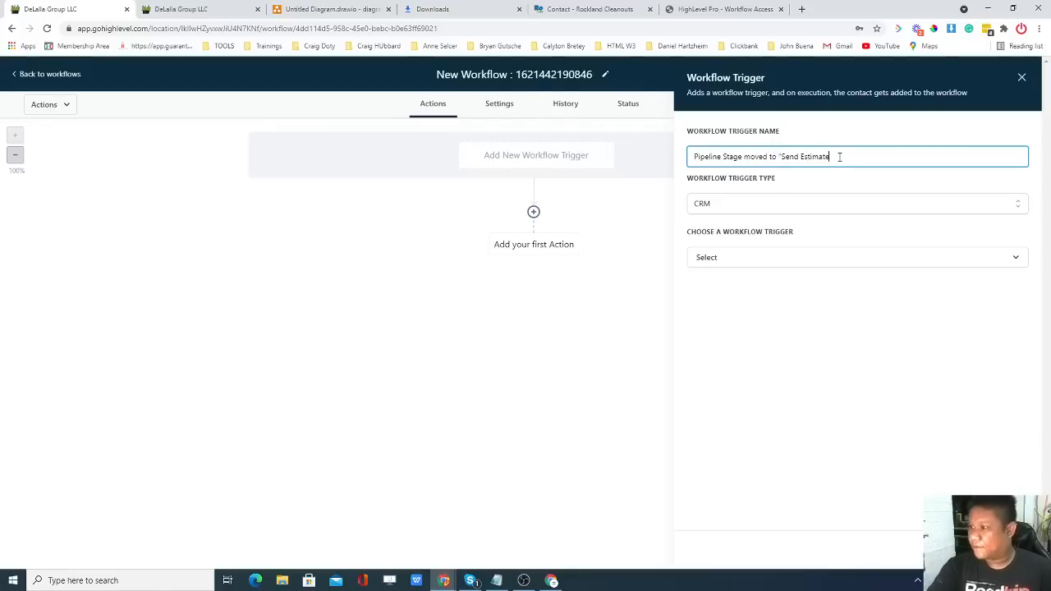
pyautogui.write(' "')
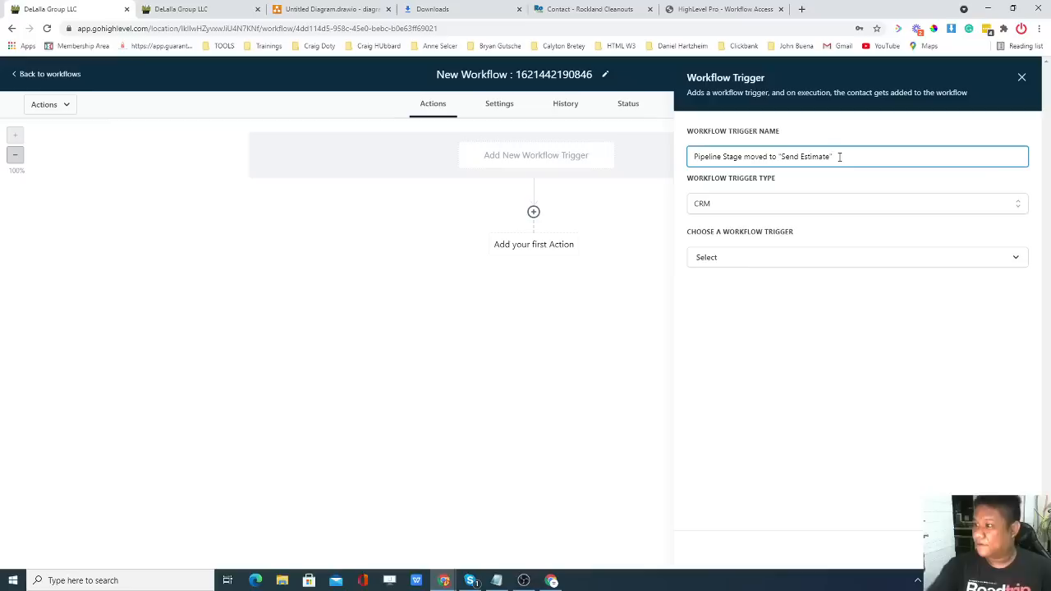
pyautogui.click(782, 179)
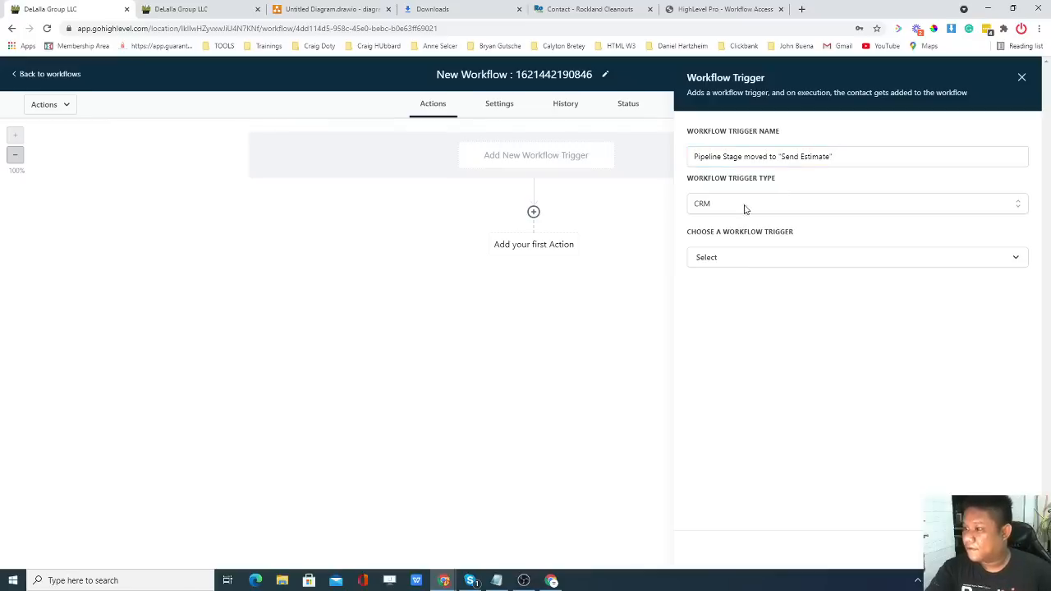
# Choose Pipeline stage changed as the trigger type.
pyautogui.click(782, 260)
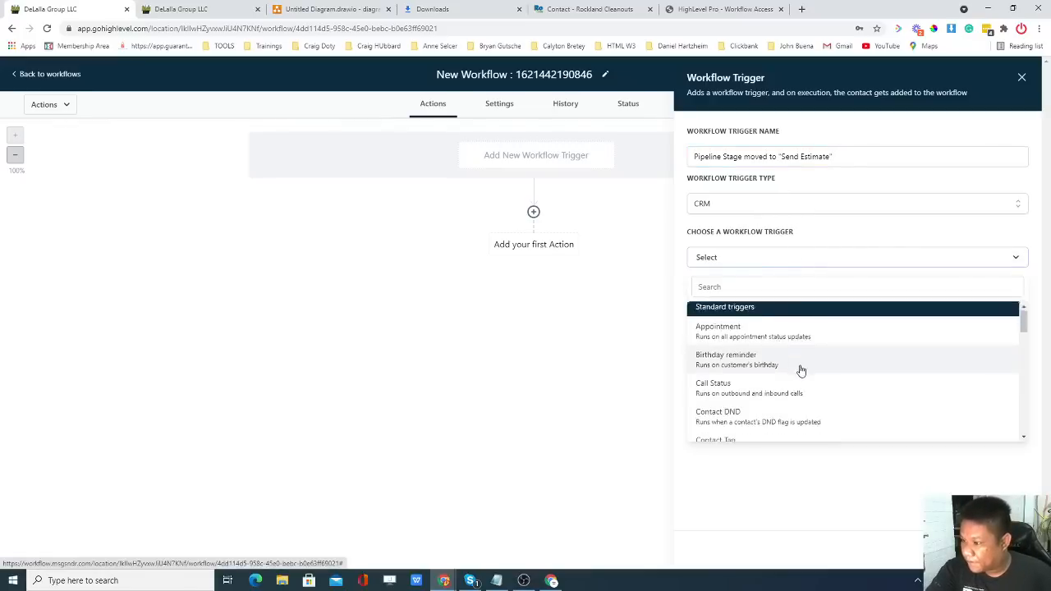
pyautogui.scroll(-3, 801, 371)
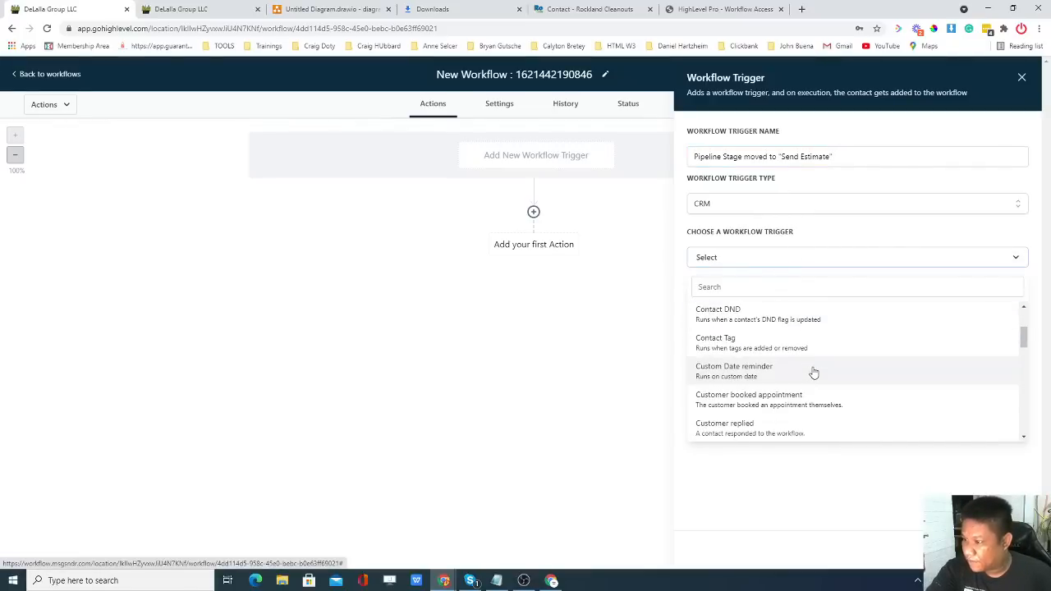
pyautogui.scroll(-3, 813, 372)
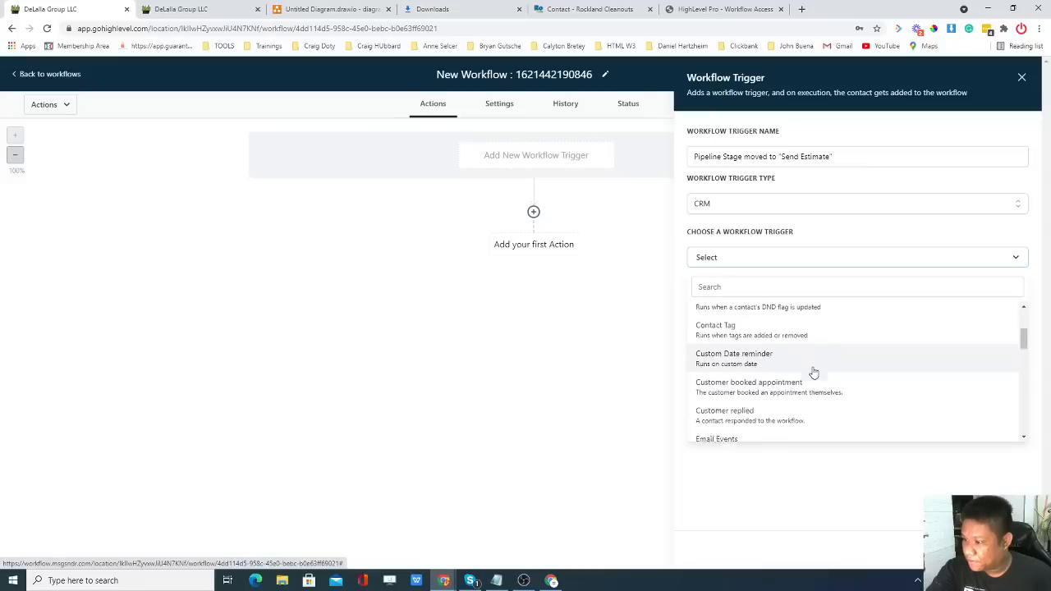
pyautogui.scroll(-3, 809, 372)
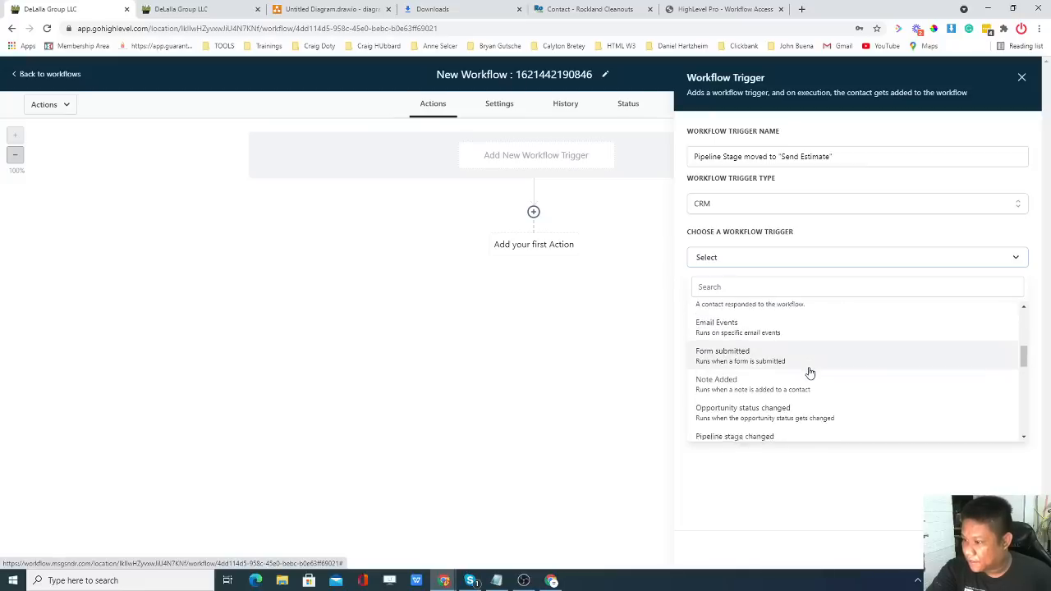
pyautogui.click(758, 366)
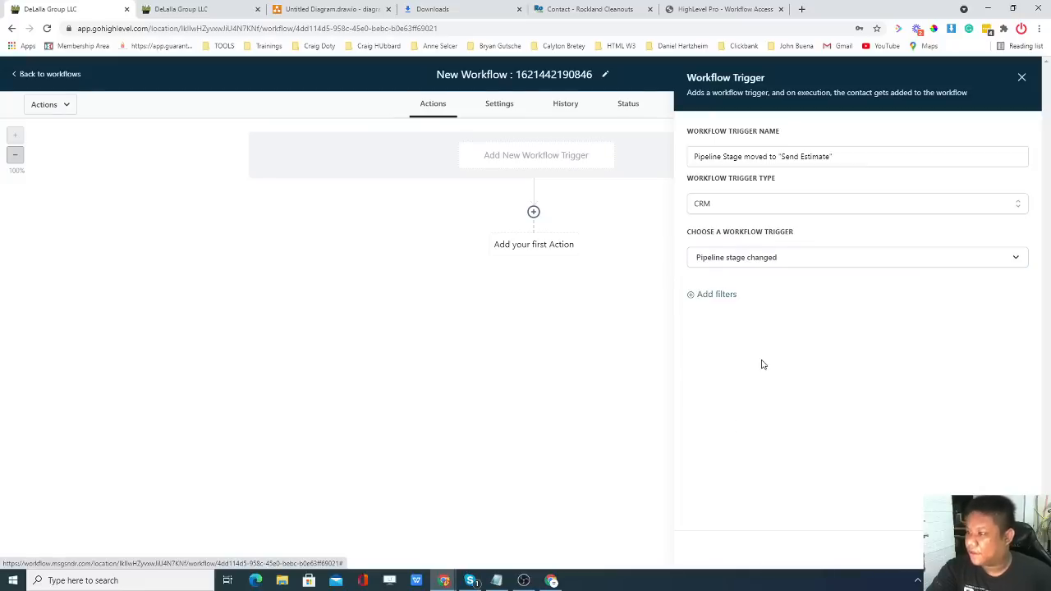
# Filter the trigger to the Rockland & Bergen Cleanouts pipeline and Send Estimate stage, then save.
pyautogui.click(725, 300)
pyautogui.click(755, 308)
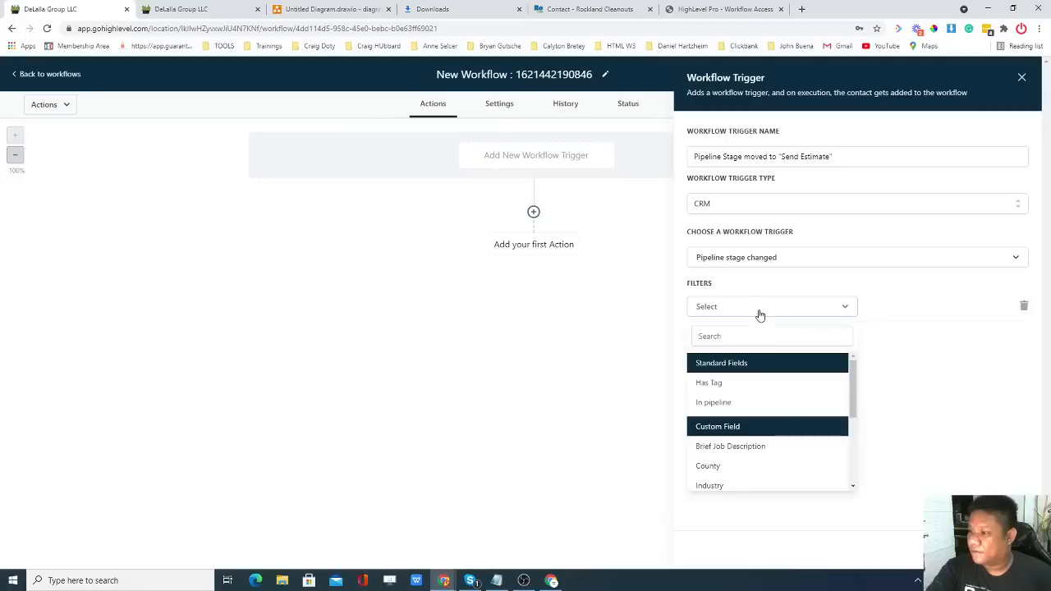
pyautogui.click(714, 402)
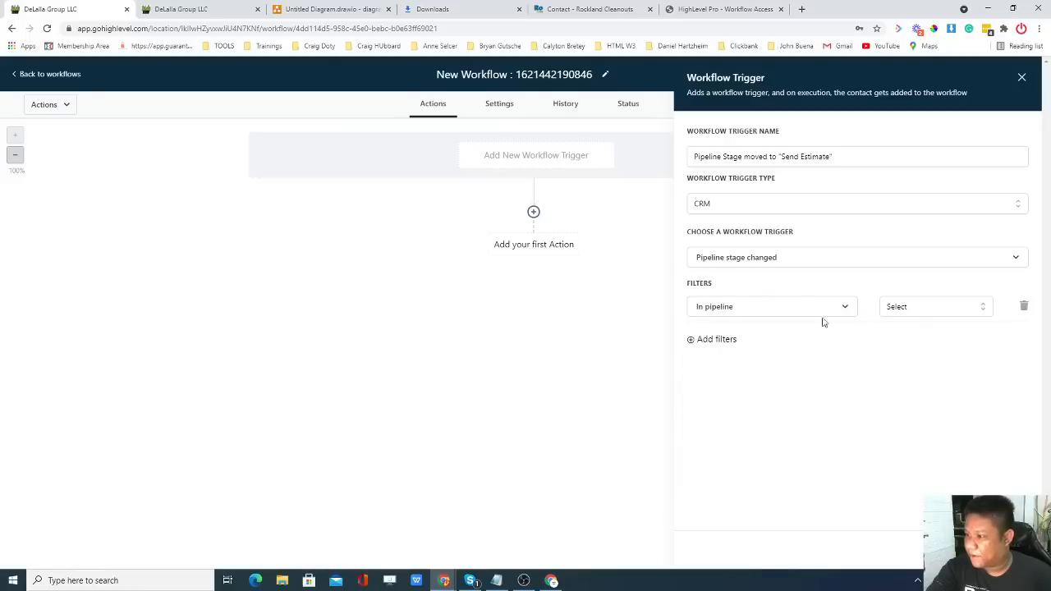
pyautogui.click(917, 309)
pyautogui.click(913, 363)
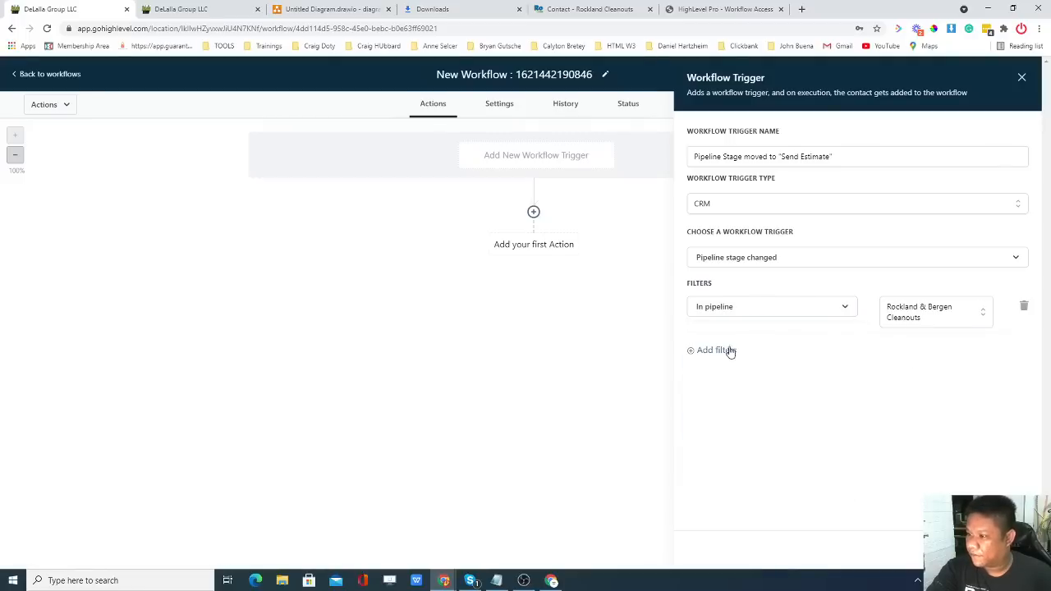
pyautogui.click(727, 351)
pyautogui.click(751, 353)
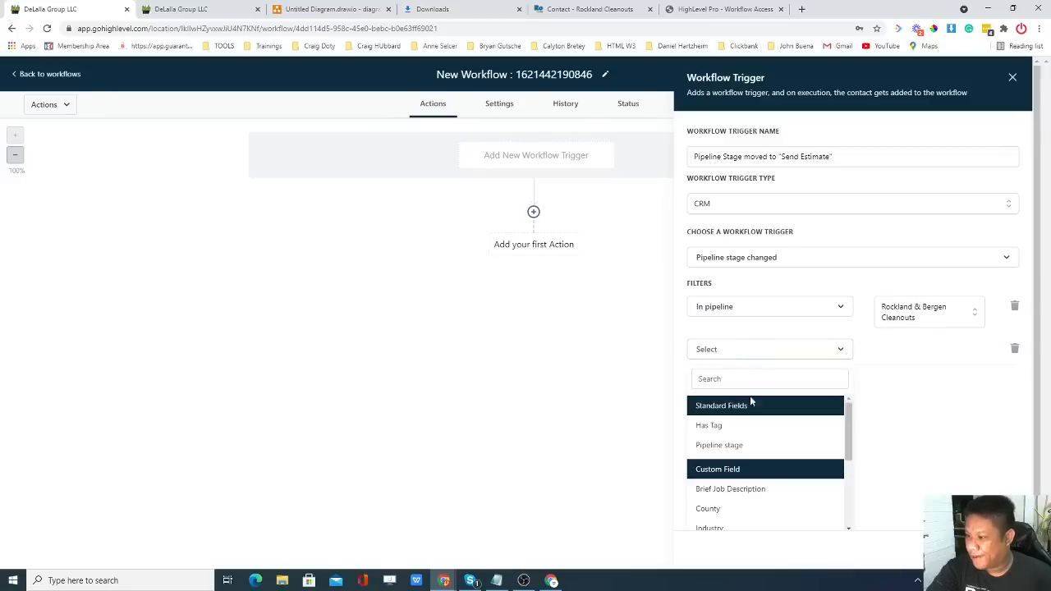
pyautogui.click(731, 445)
pyautogui.click(926, 353)
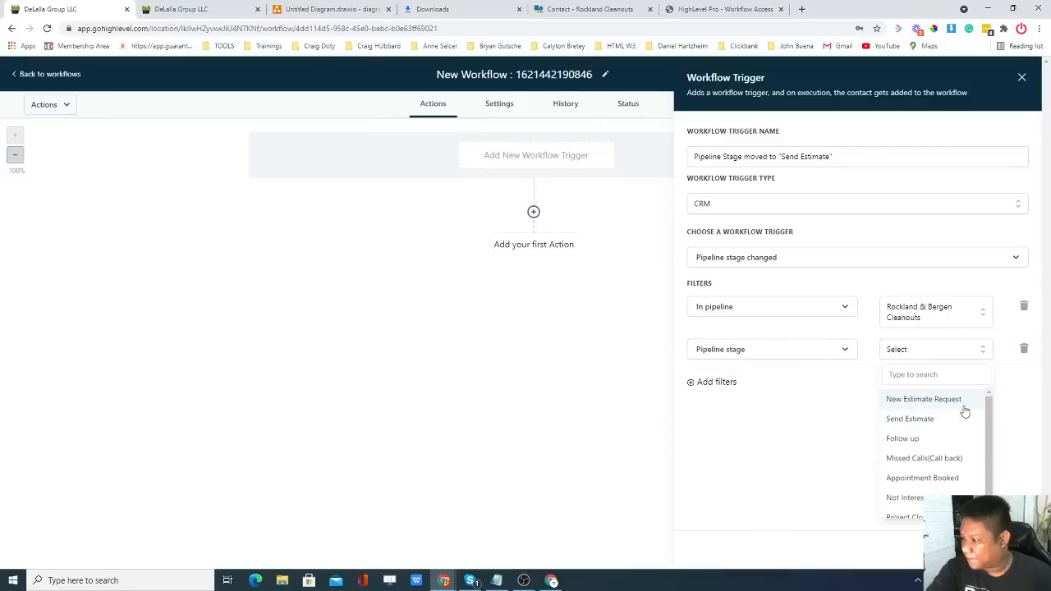
pyautogui.click(925, 420)
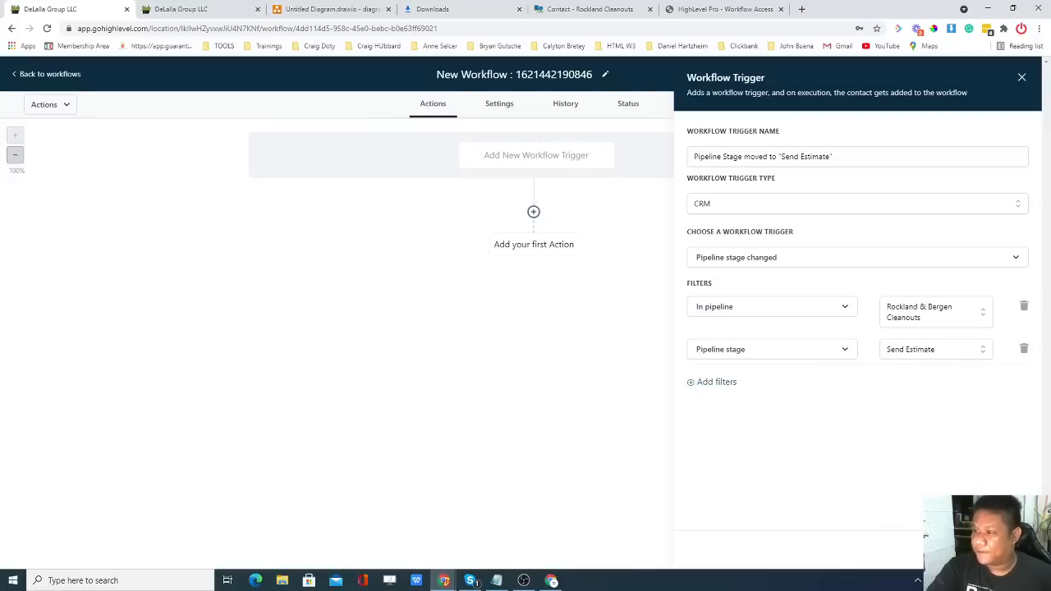
pyautogui.click(990, 549)
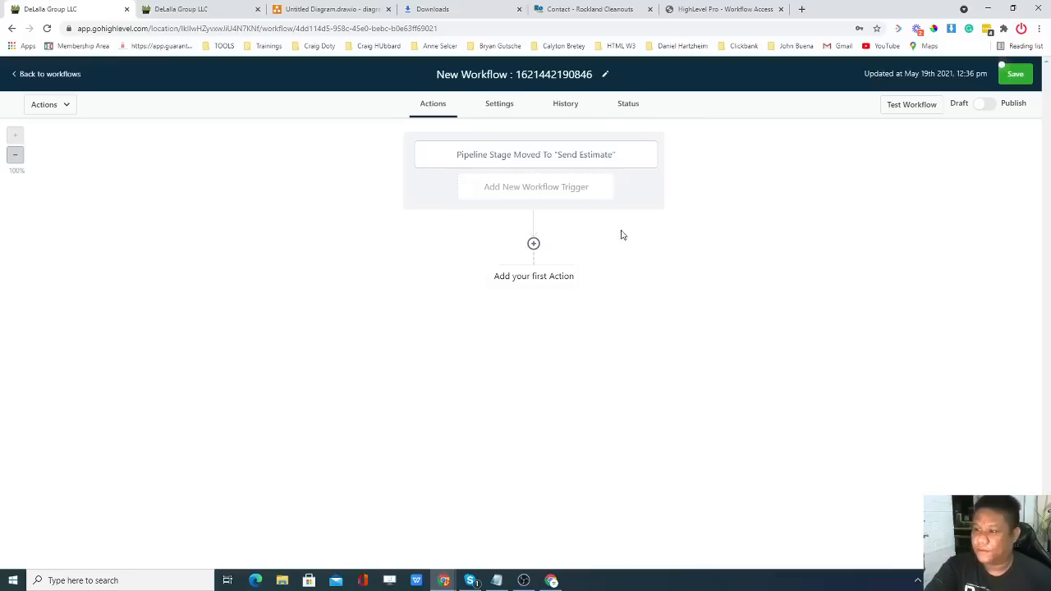
# Add an Add Contact Tag action that creates and applies a new 'send estimate' tag, and save it.
pyautogui.click(533, 244)
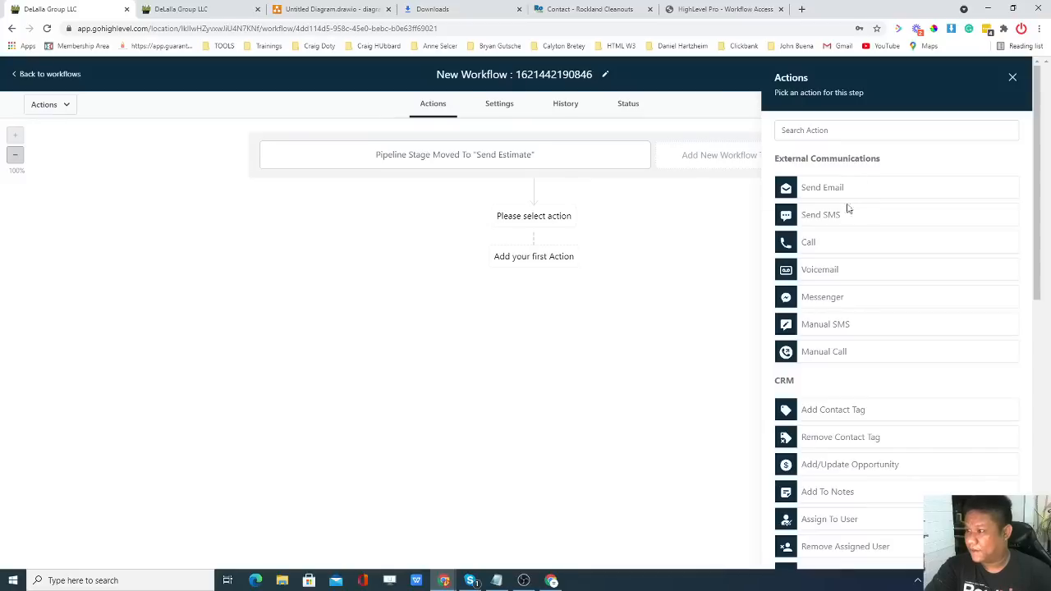
pyautogui.scroll(-1, 874, 312)
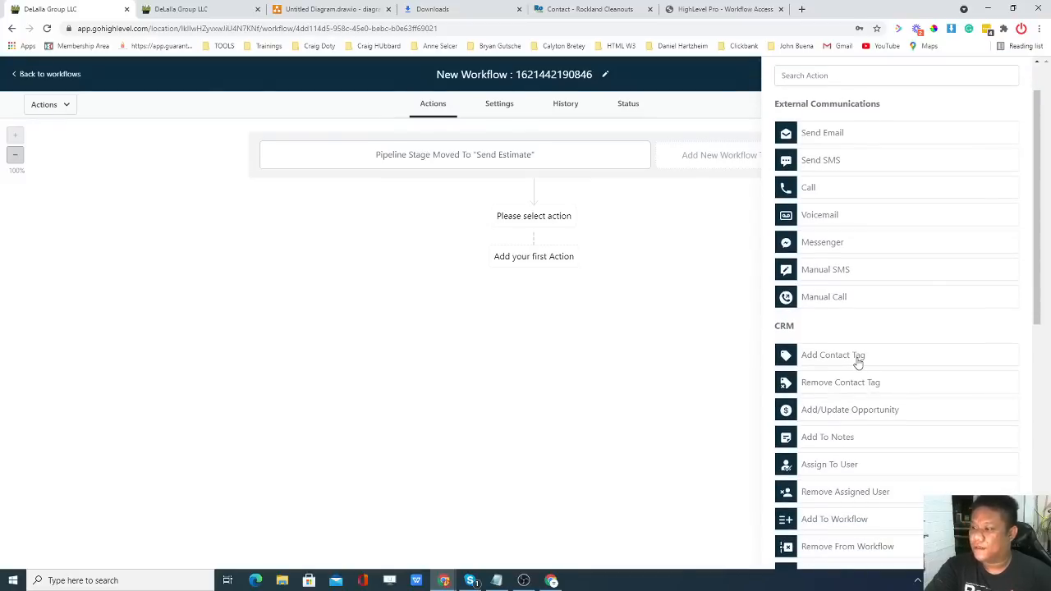
pyautogui.click(858, 360)
pyautogui.click(829, 207)
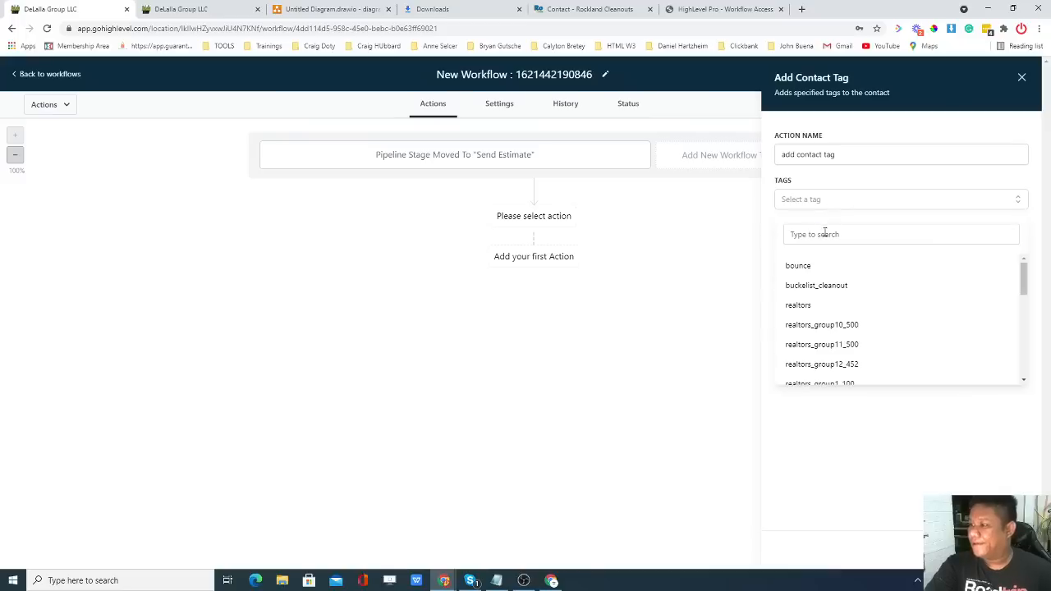
pyautogui.click(824, 234)
pyautogui.write('sendest')
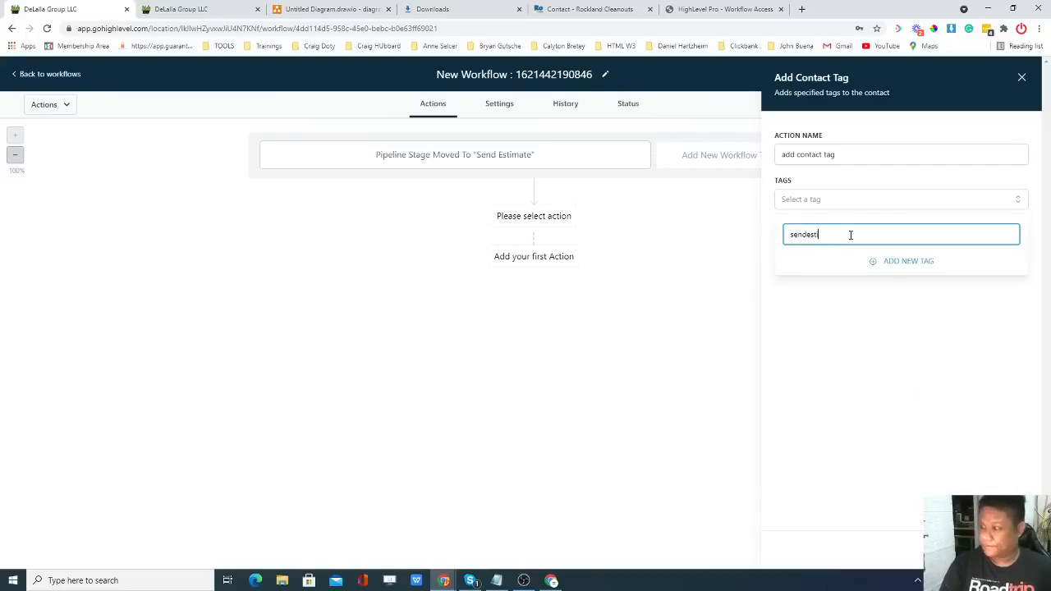
pyautogui.write('imate')
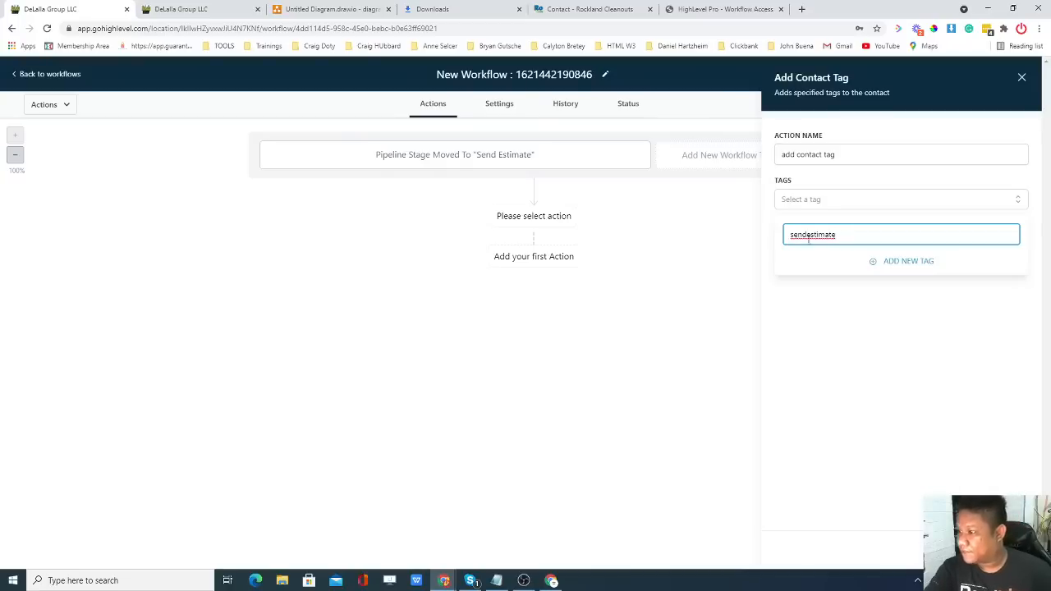
pyautogui.click(810, 234)
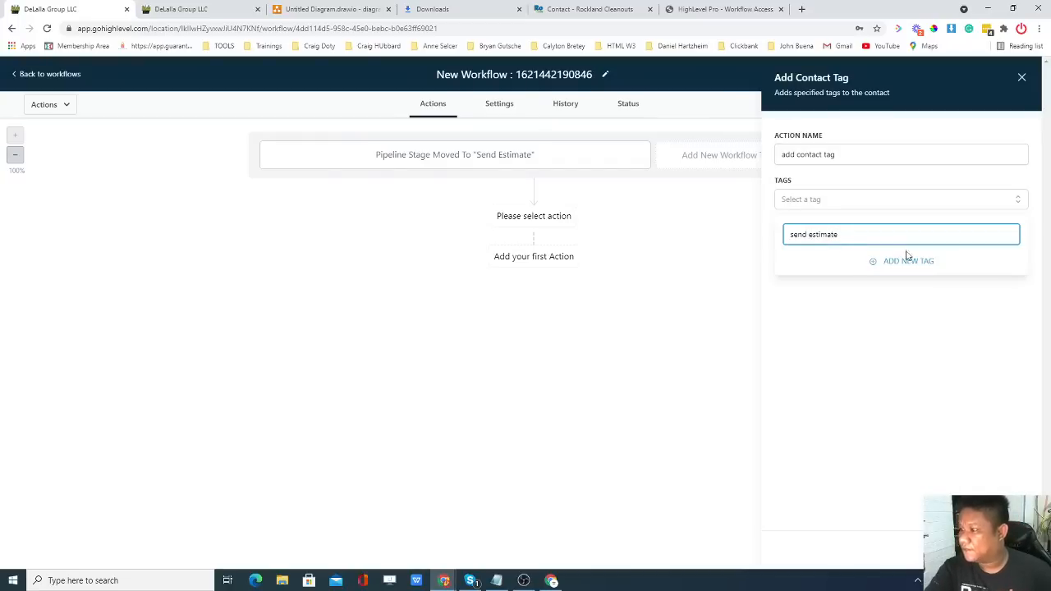
pyautogui.click(906, 258)
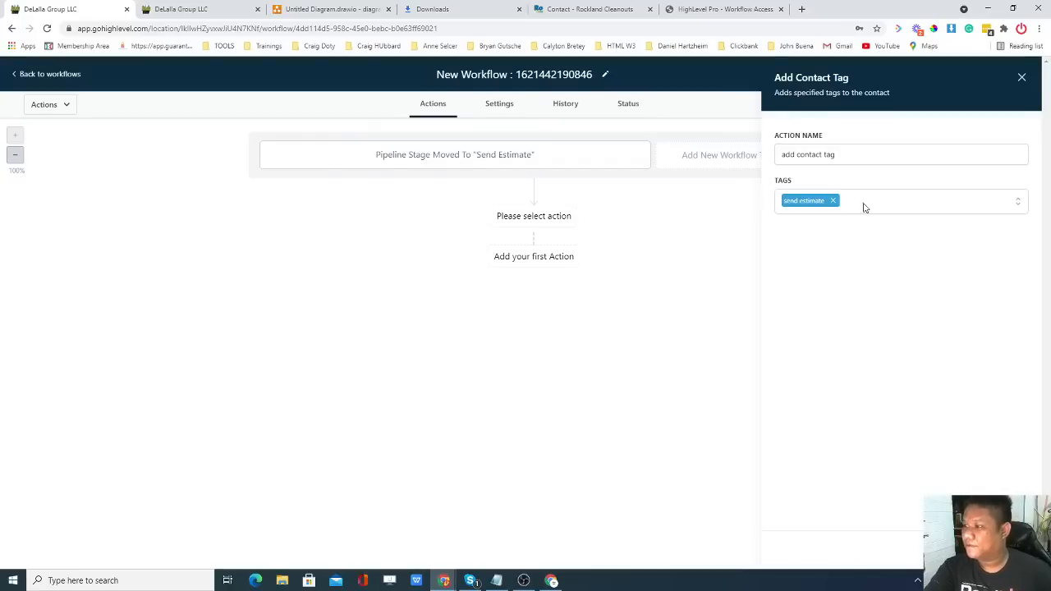
pyautogui.click(988, 548)
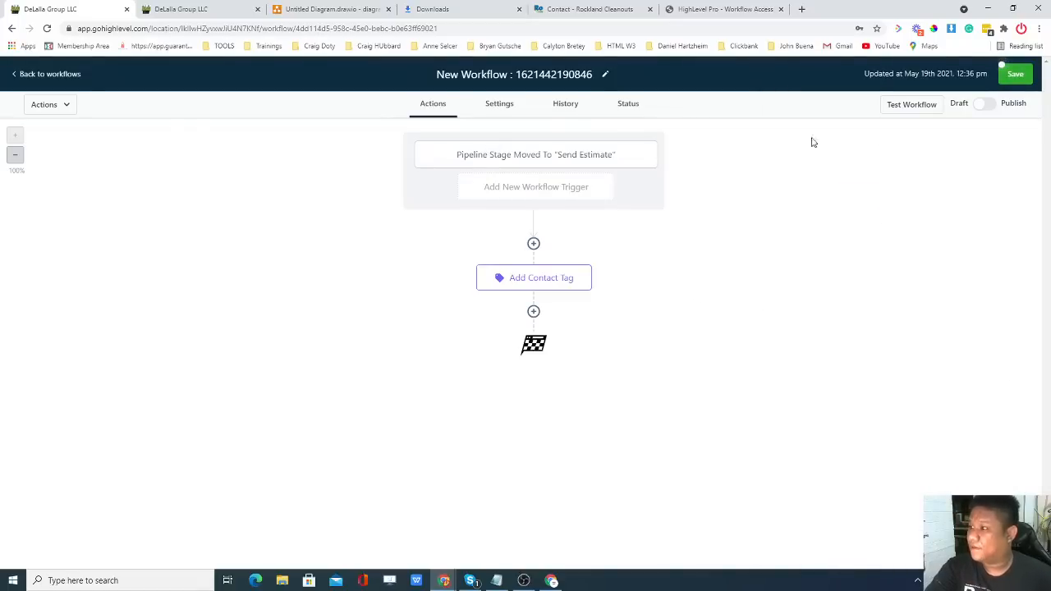
# Add a Send Internal Notification action after the tag step with type SMS.
pyautogui.click(534, 312)
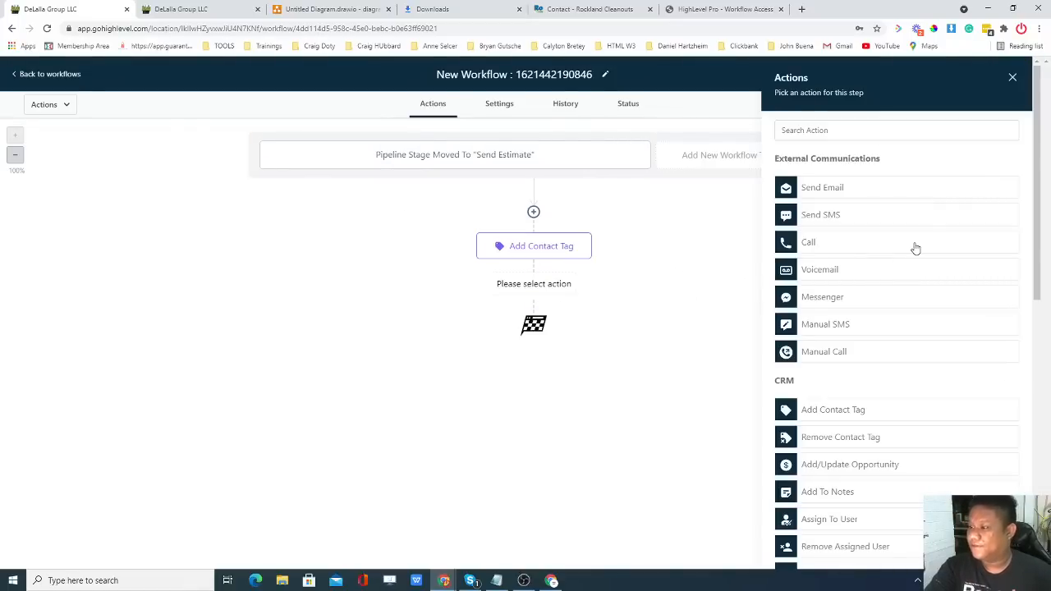
pyautogui.scroll(-1, 907, 248)
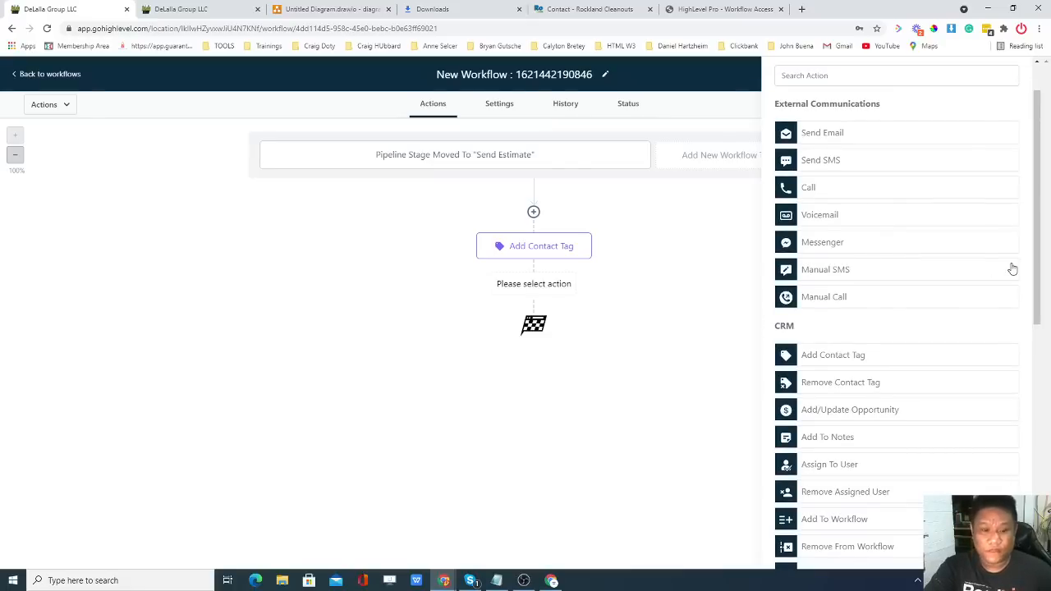
pyautogui.scroll(-2, 885, 279)
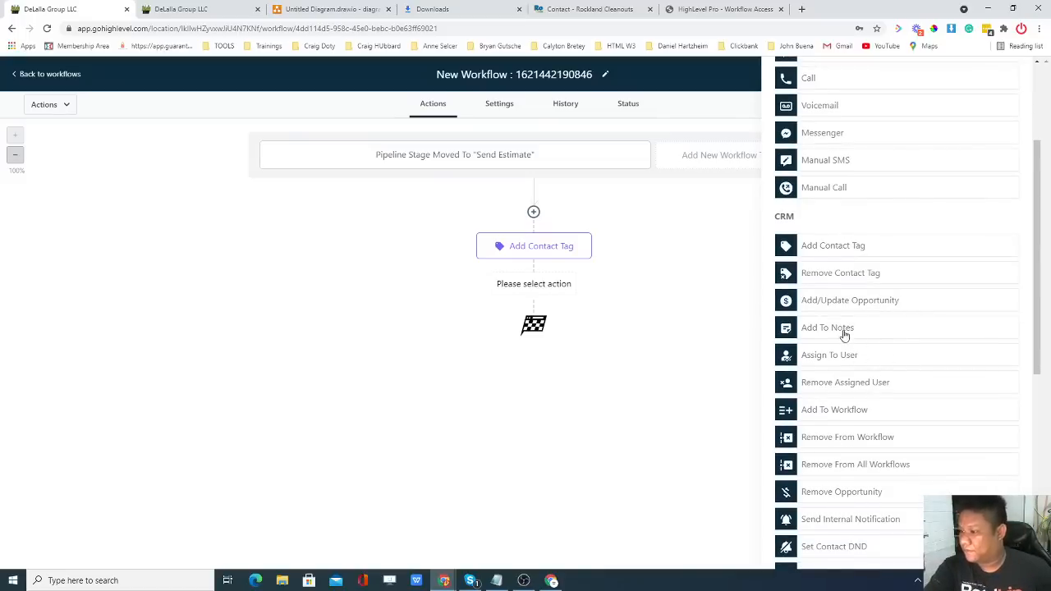
pyautogui.scroll(-1, 844, 333)
pyautogui.scroll(-1, 874, 336)
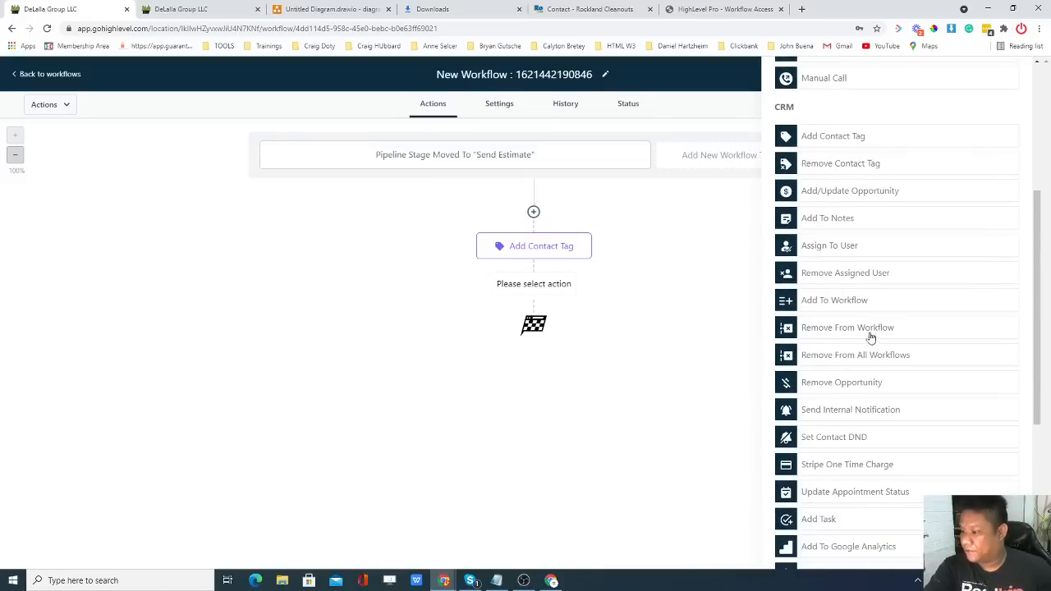
pyautogui.click(790, 410)
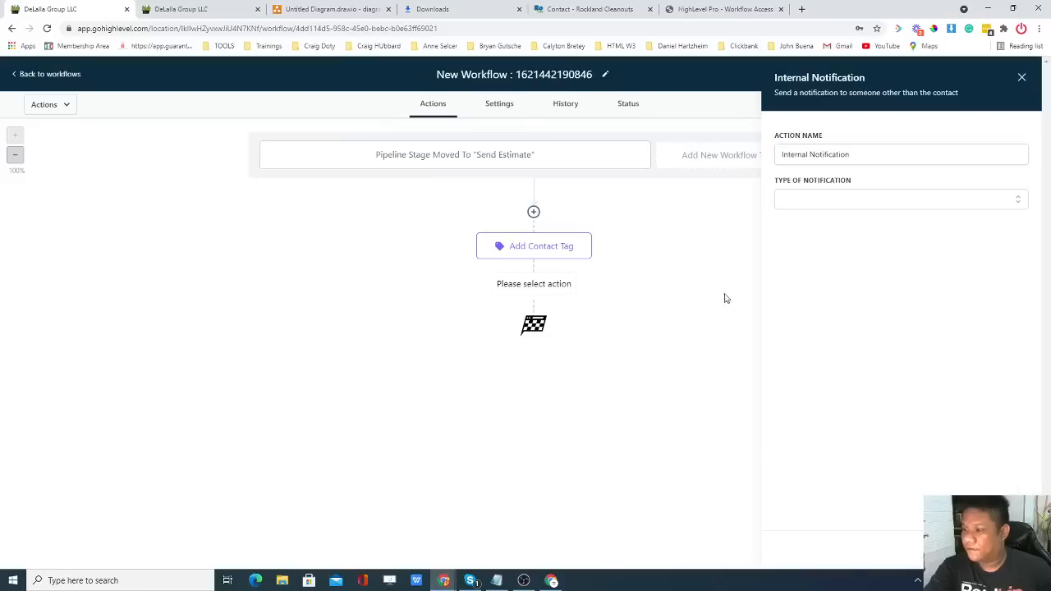
pyautogui.click(832, 205)
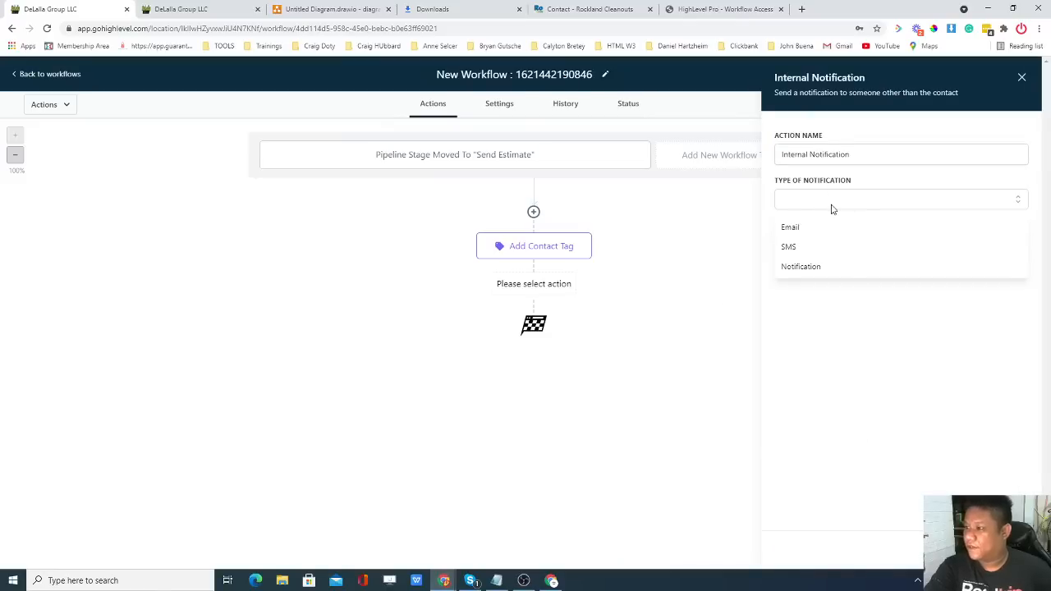
pyautogui.click(822, 246)
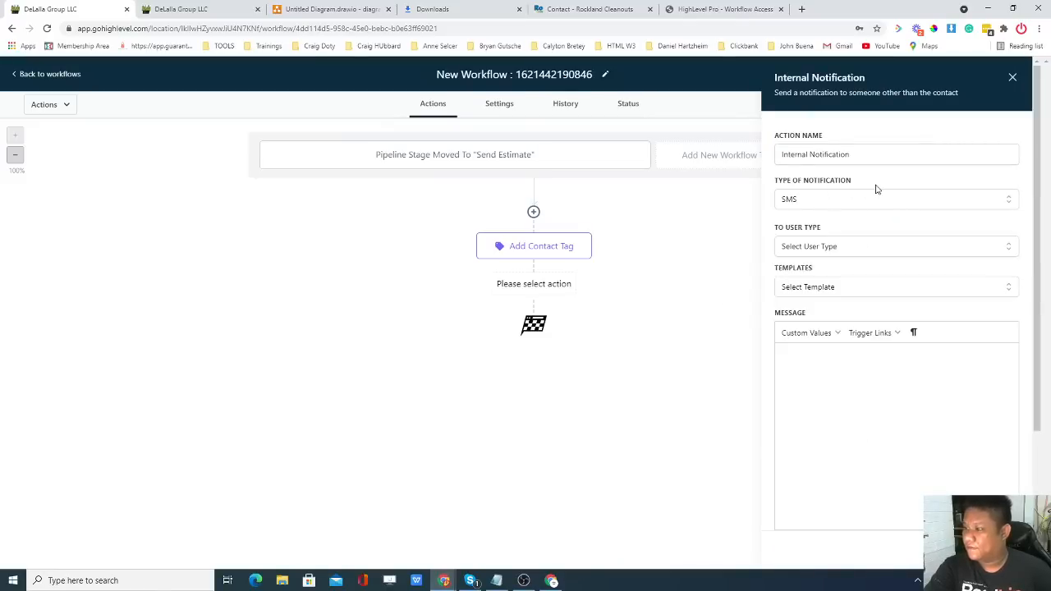
# Send the SMS to a Custom Number and begin entering the recipient's phone number.
pyautogui.click(833, 289)
pyautogui.click(832, 249)
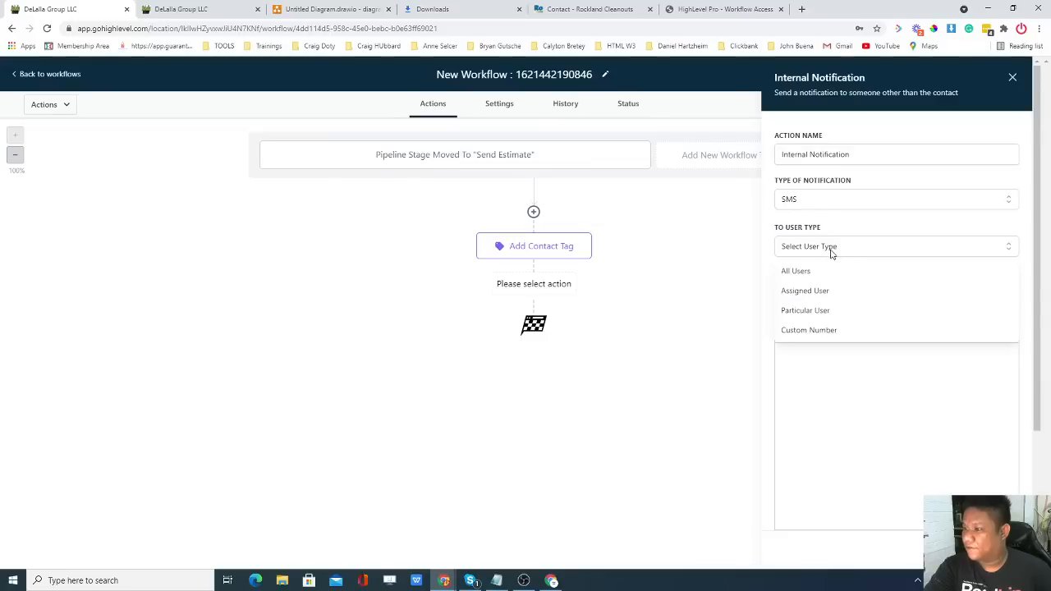
pyautogui.click(809, 331)
pyautogui.click(831, 290)
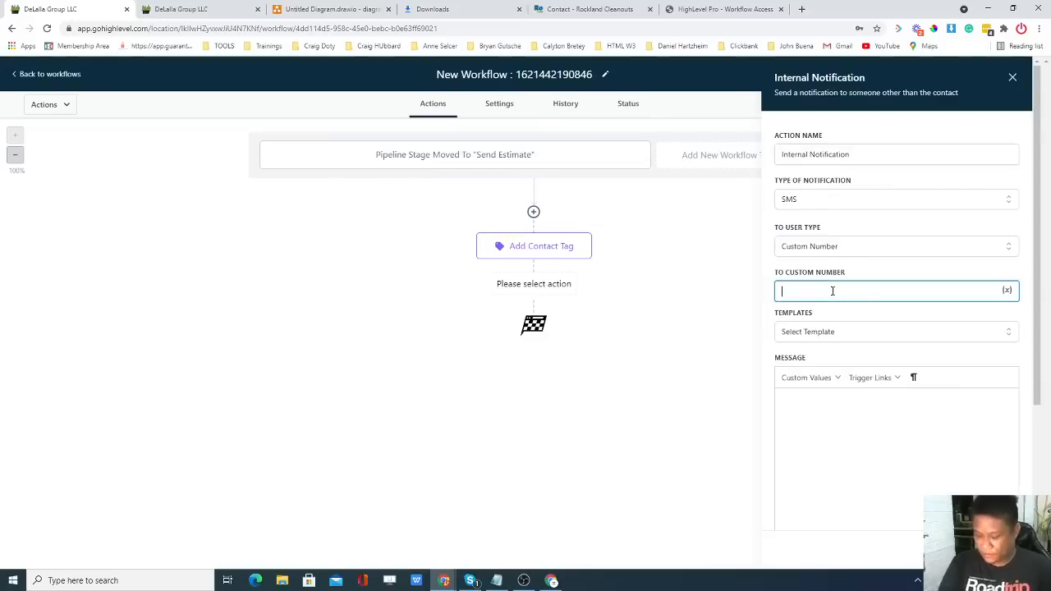
pyautogui.write('(555')
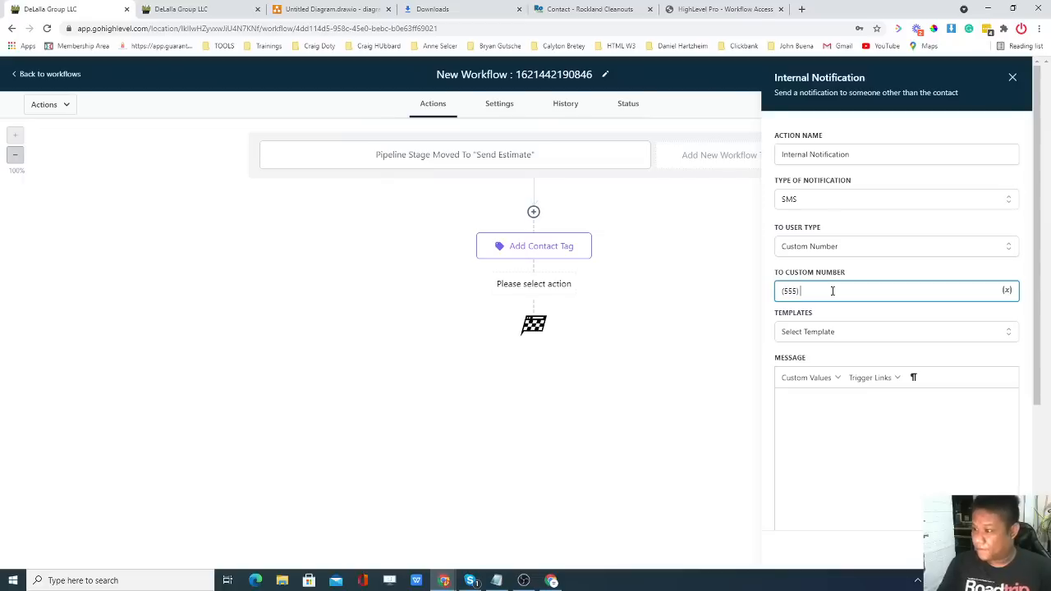
pyautogui.write(')')
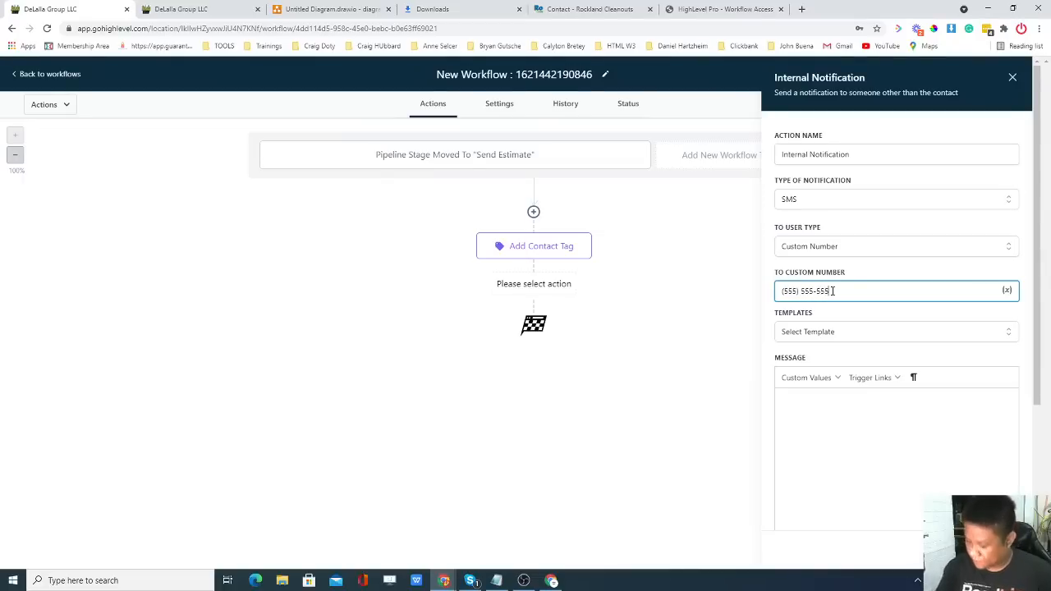
# Write 'An Estimate for' in the message and insert the 'What would you like done' contact custom field.
pyautogui.click(836, 441)
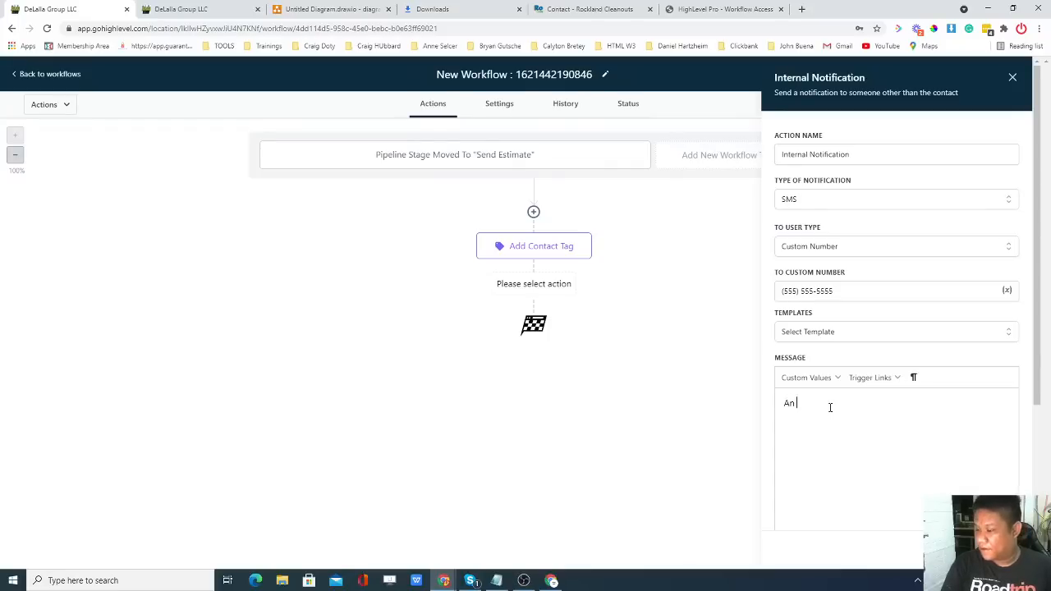
pyautogui.write('Est')
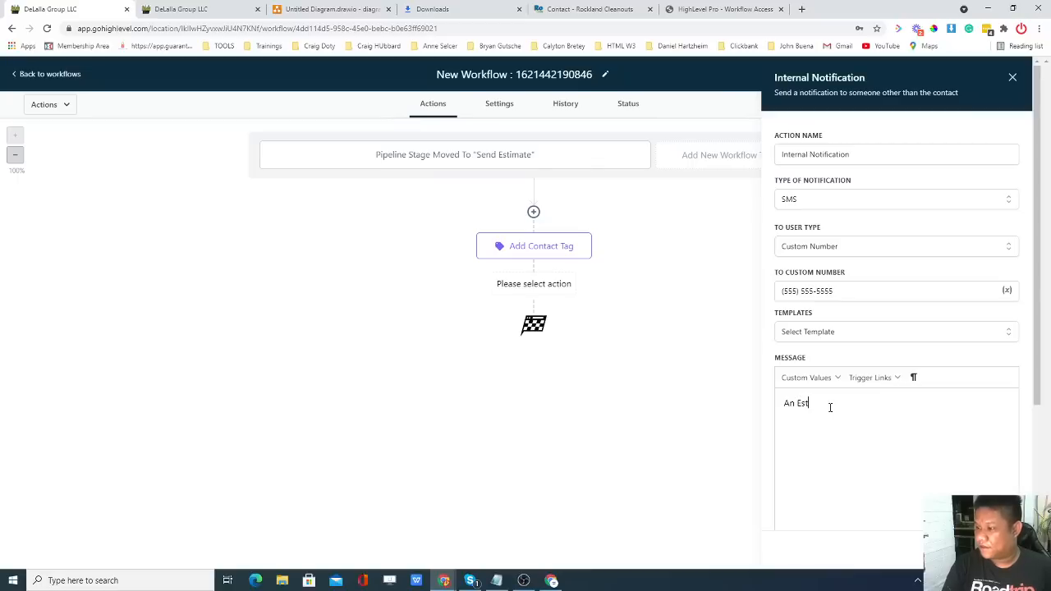
pyautogui.write('ima')
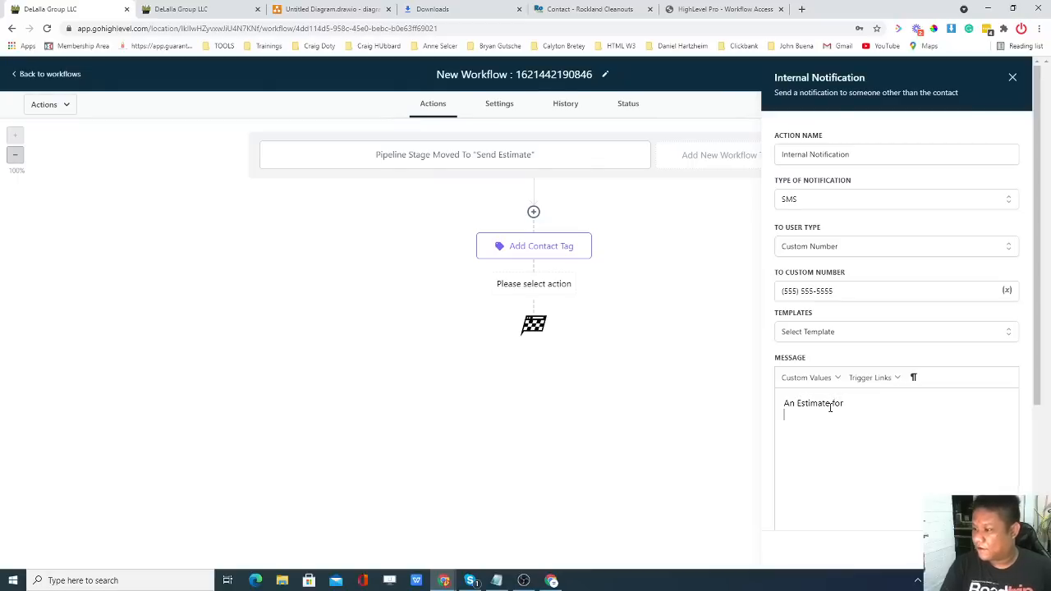
pyautogui.write('te for')
pyautogui.click(808, 379)
pyautogui.moveTo(803, 402)
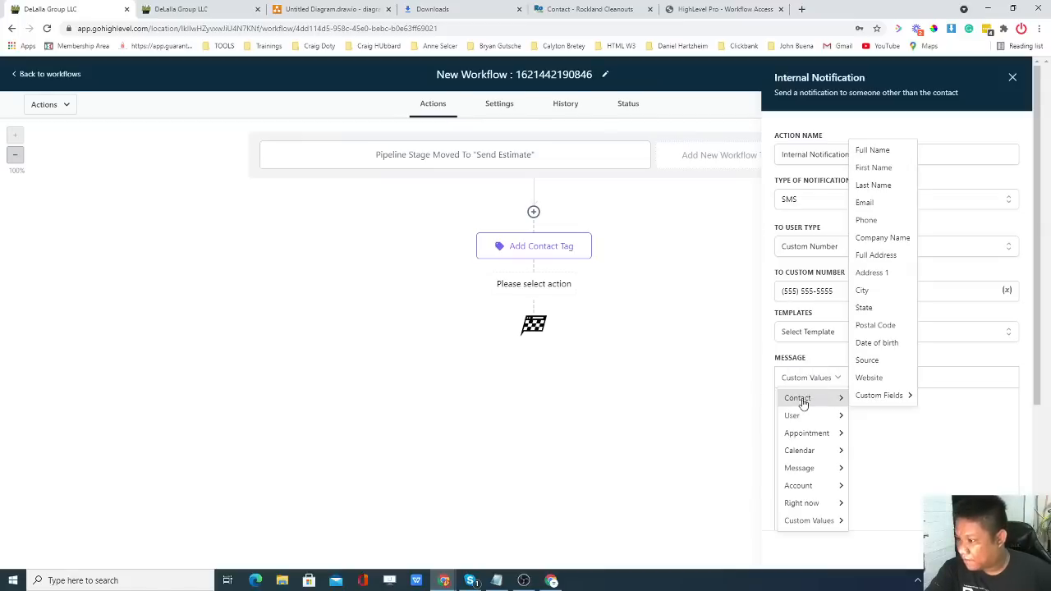
pyautogui.moveTo(880, 397)
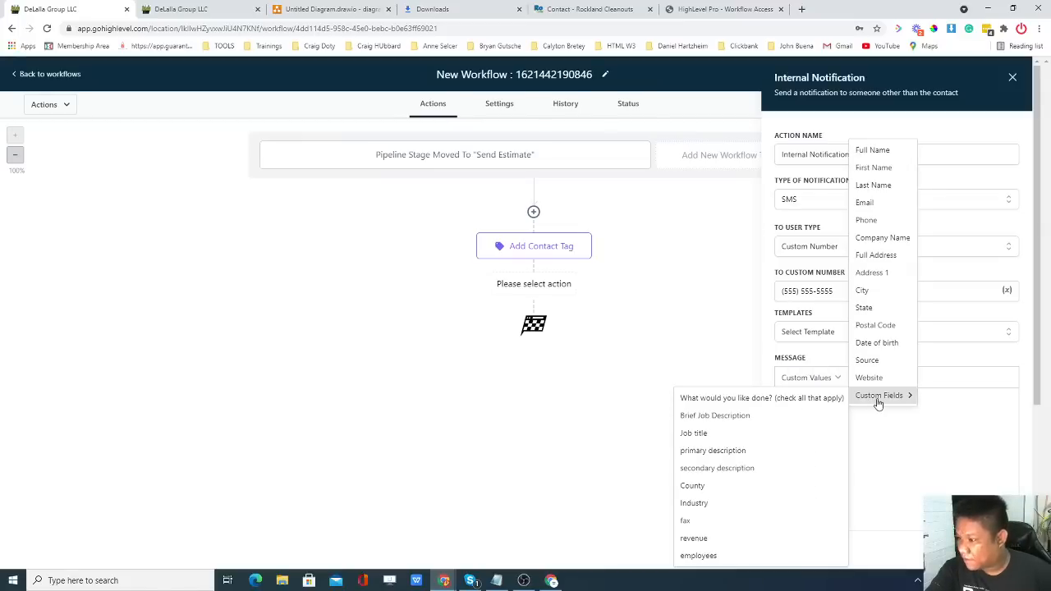
pyautogui.click(774, 398)
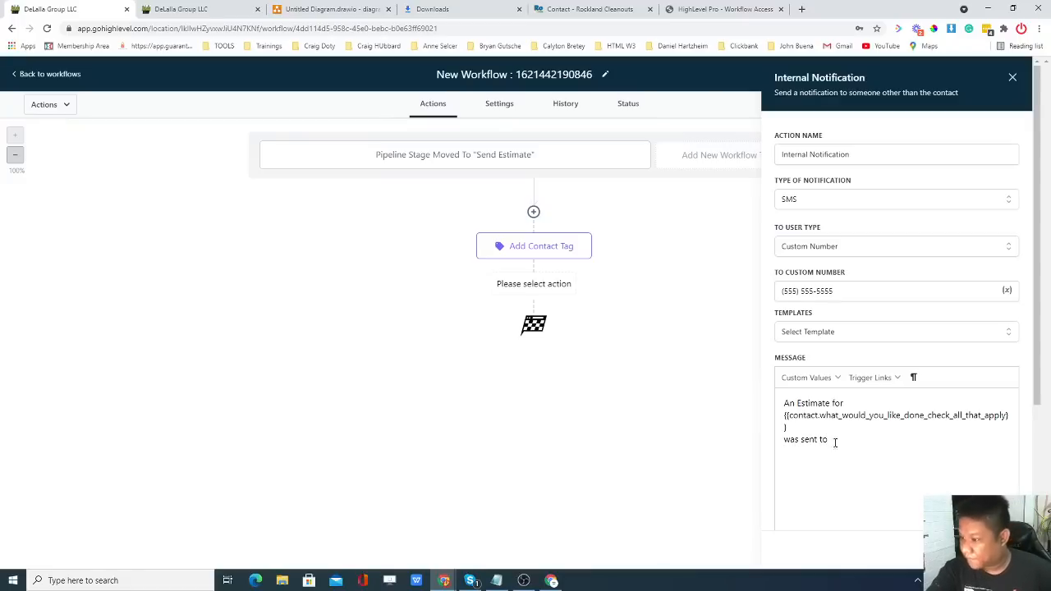
# Paste the saved new-lead message template into the SMS from clipboard history.
pyautogui.press('super+v')
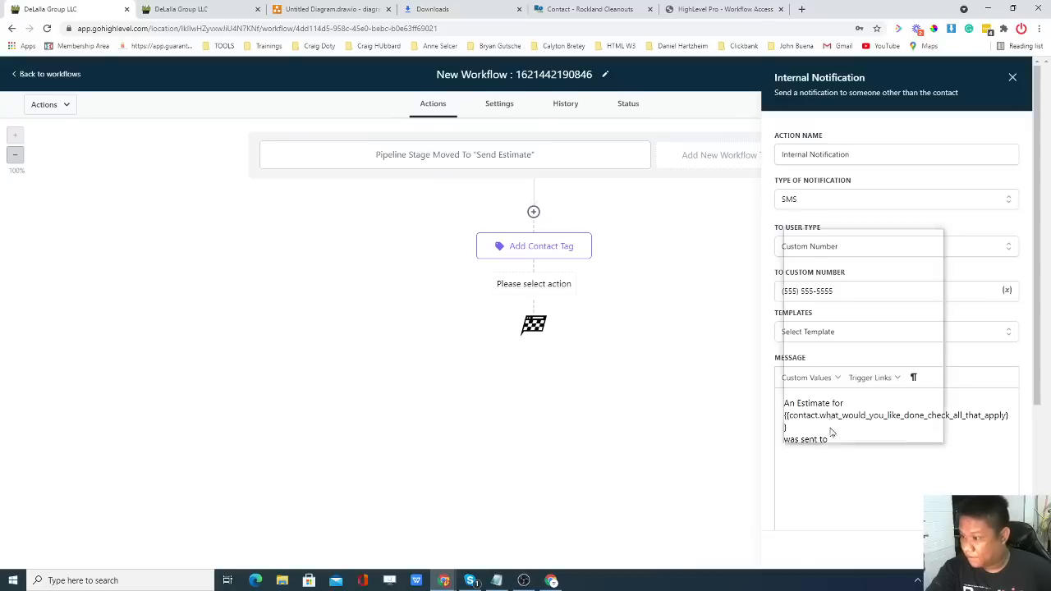
pyautogui.scroll(-3, 866, 349)
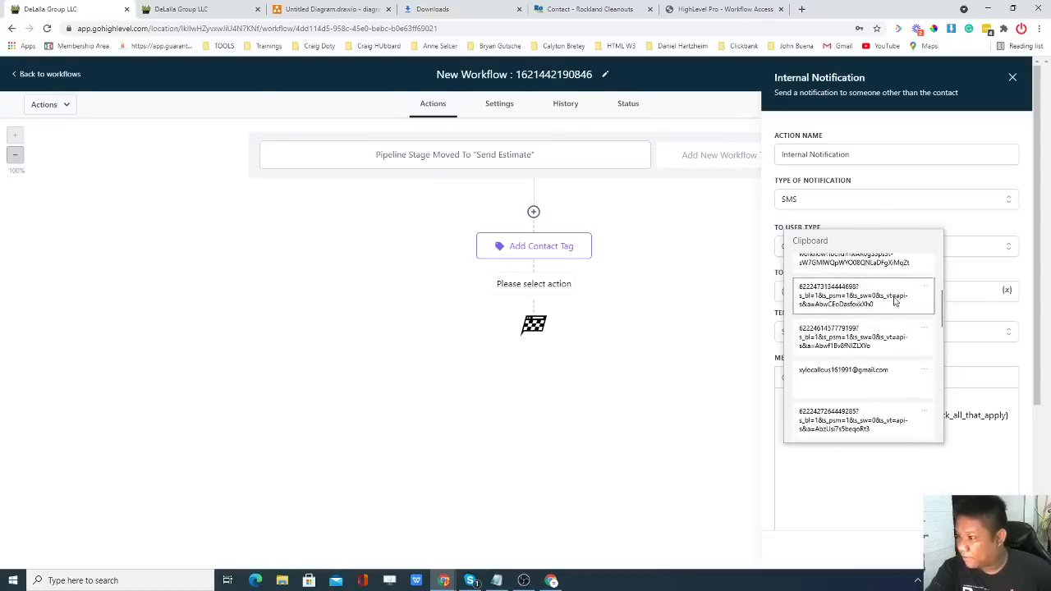
pyautogui.scroll(-2, 870, 357)
pyautogui.scroll(-2, 873, 363)
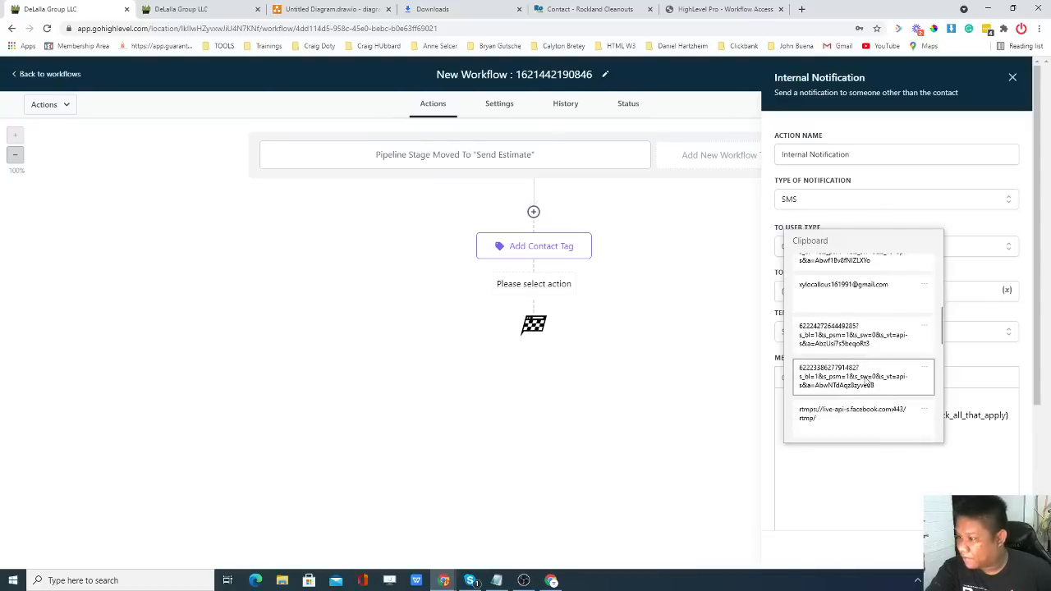
pyautogui.scroll(-3, 875, 386)
pyautogui.scroll(-5, 875, 392)
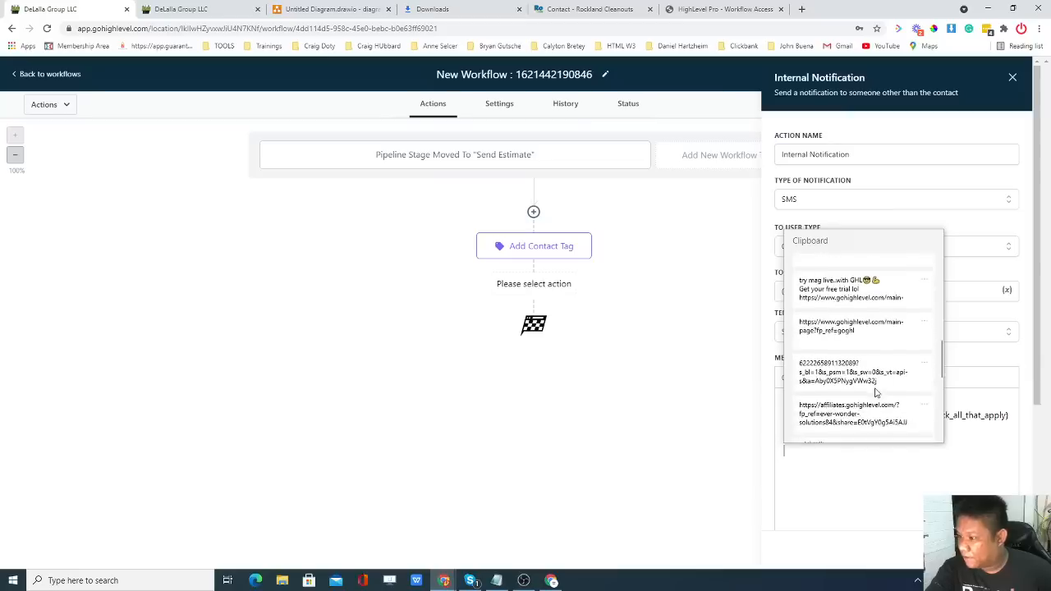
pyautogui.scroll(5, 875, 392)
pyautogui.scroll(5, 875, 392)
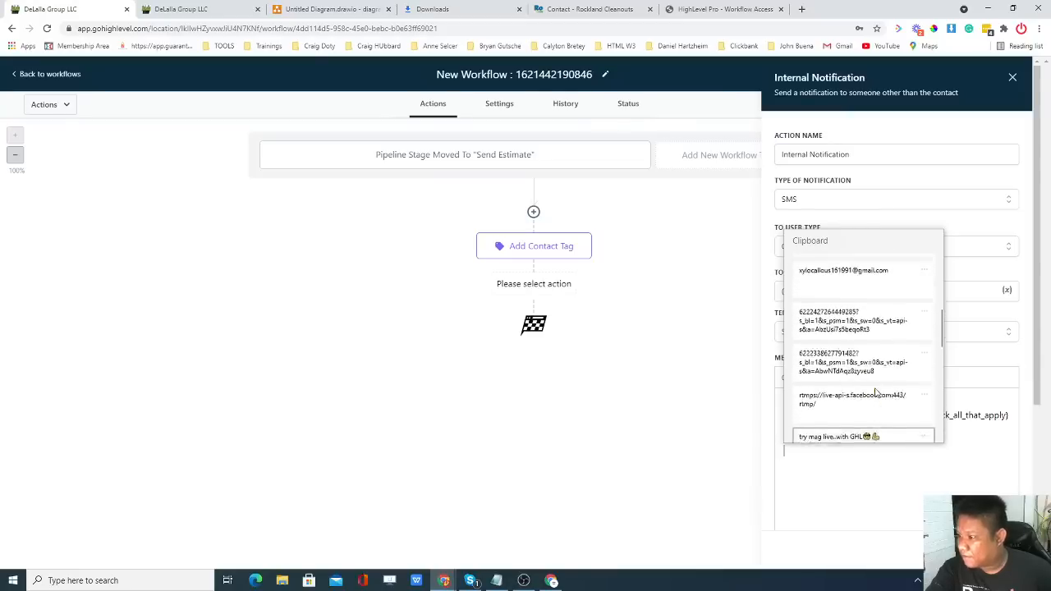
pyautogui.scroll(5, 874, 392)
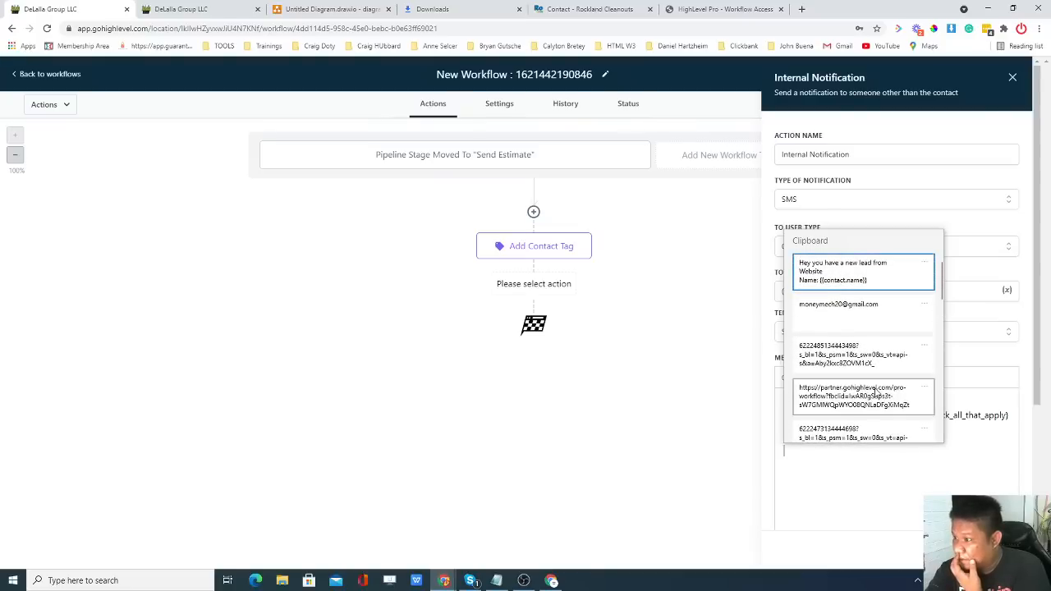
pyautogui.click(860, 276)
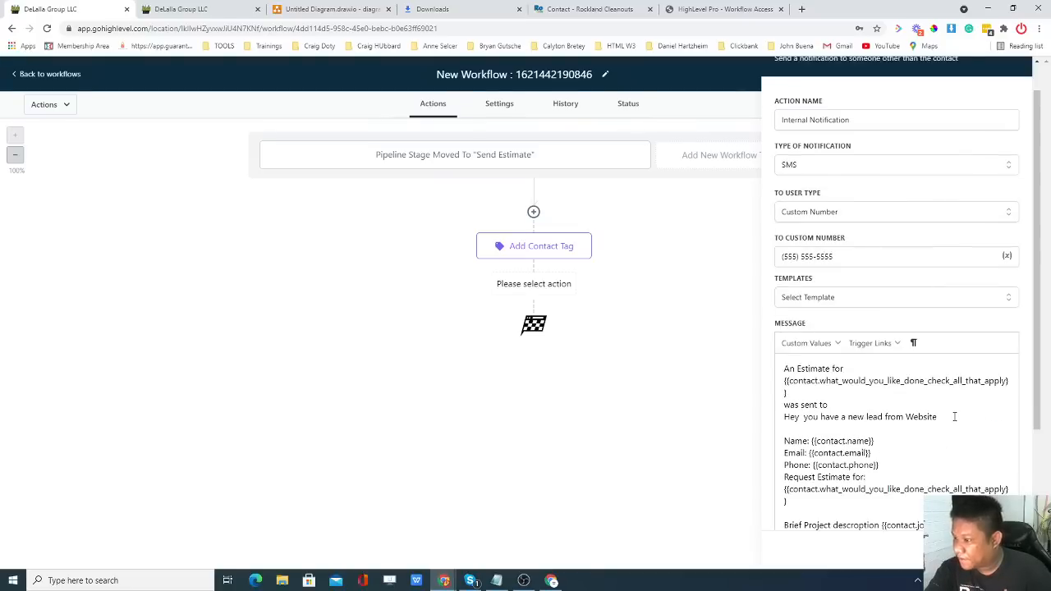
# Trim the template to just the Name, Email and Phone lines and save the notification step.
pyautogui.moveTo(954, 417); pyautogui.dragTo(783, 417)
pyautogui.press('BackSpace')
pyautogui.scroll(-1, 810, 424)
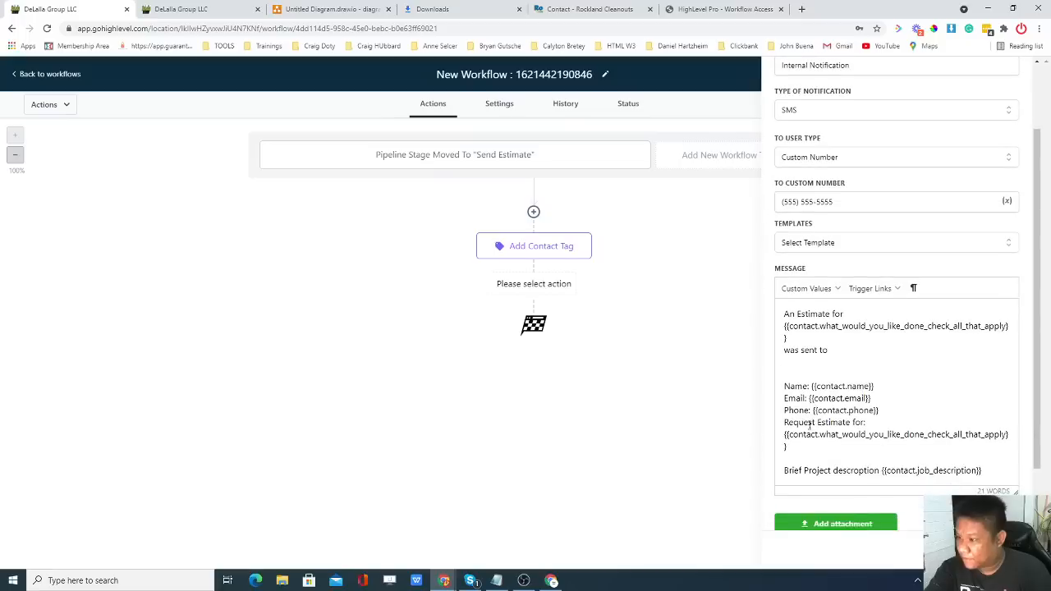
pyautogui.press('BackSpace')
pyautogui.press('BackSpace')
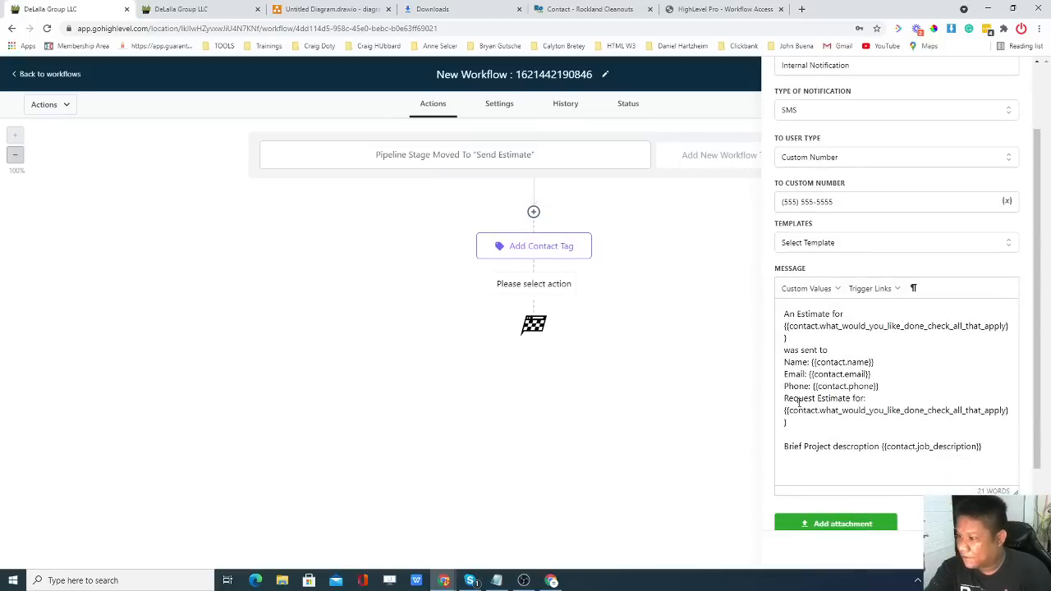
pyautogui.moveTo(785, 398); pyautogui.dragTo(980, 448)
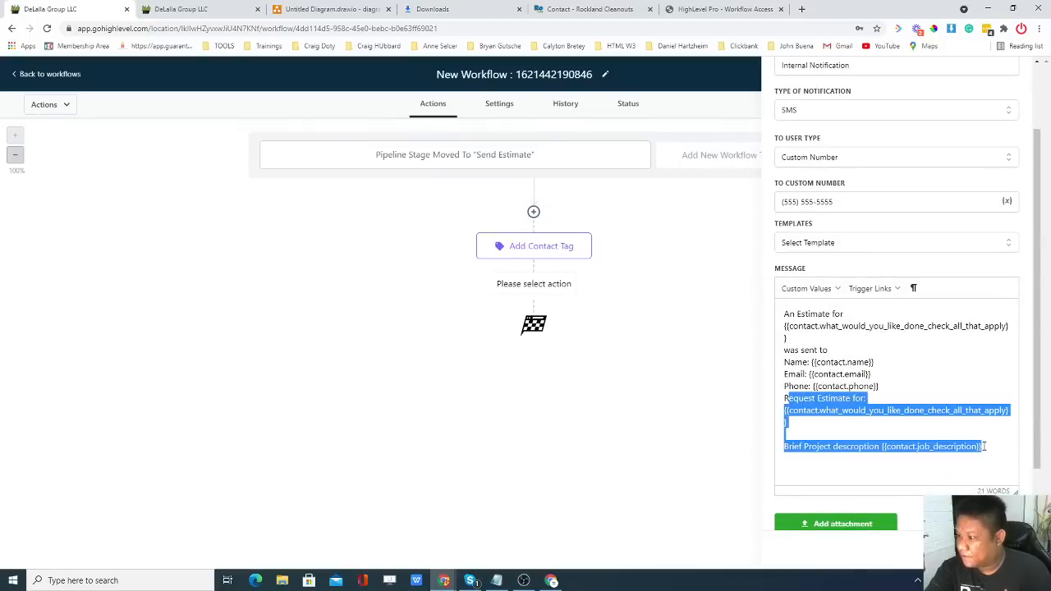
pyautogui.press('BackSpace')
pyautogui.press('BackSpace')
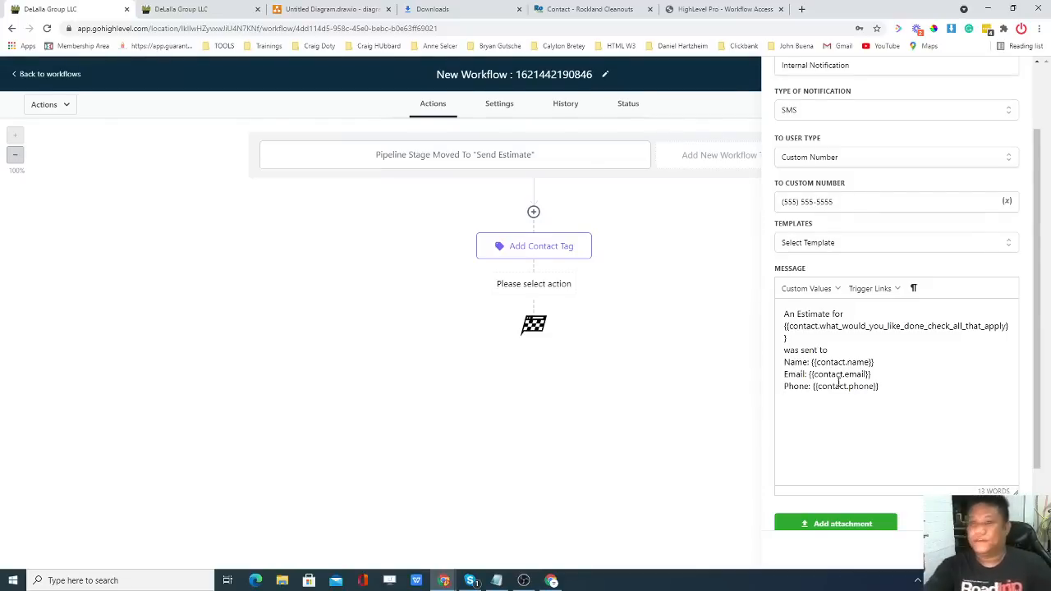
pyautogui.hotkey('ctrl', 'Tab')
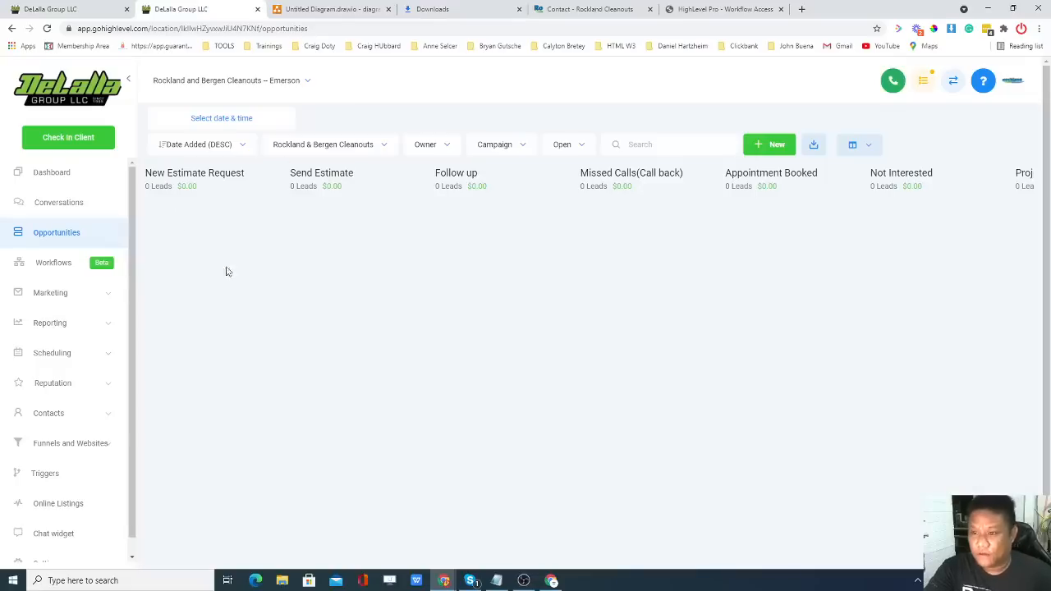
pyautogui.click(79, 19)
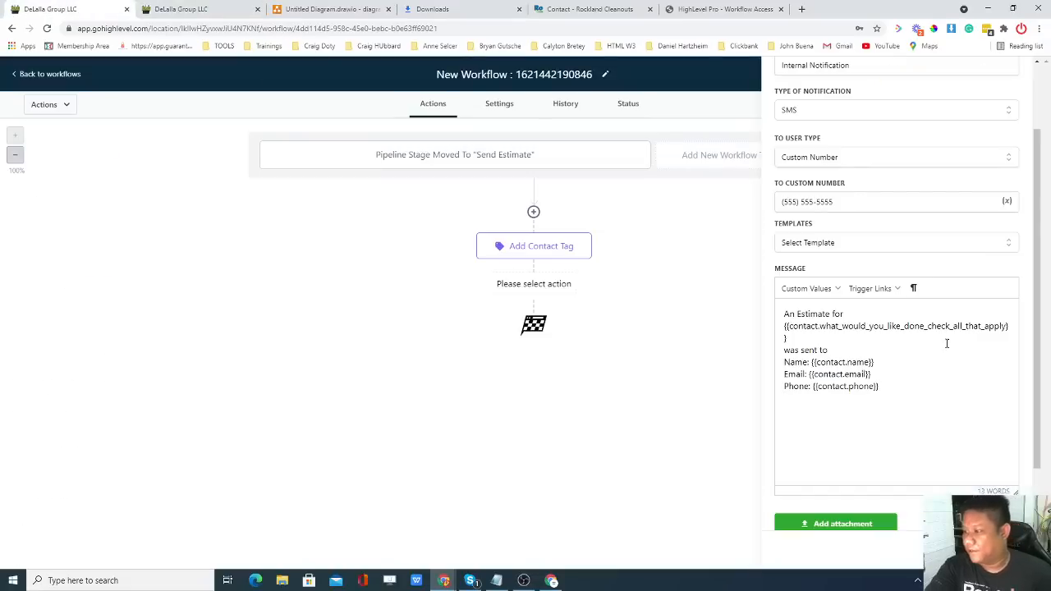
pyautogui.press('BackSpace')
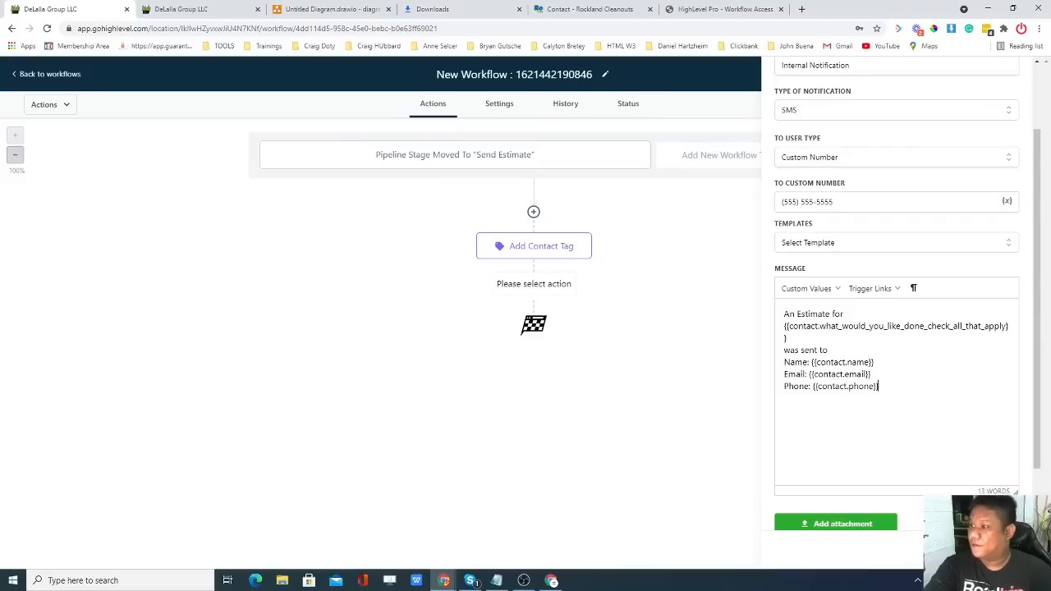
pyautogui.moveTo(885, 390); pyautogui.dragTo(774, 319)
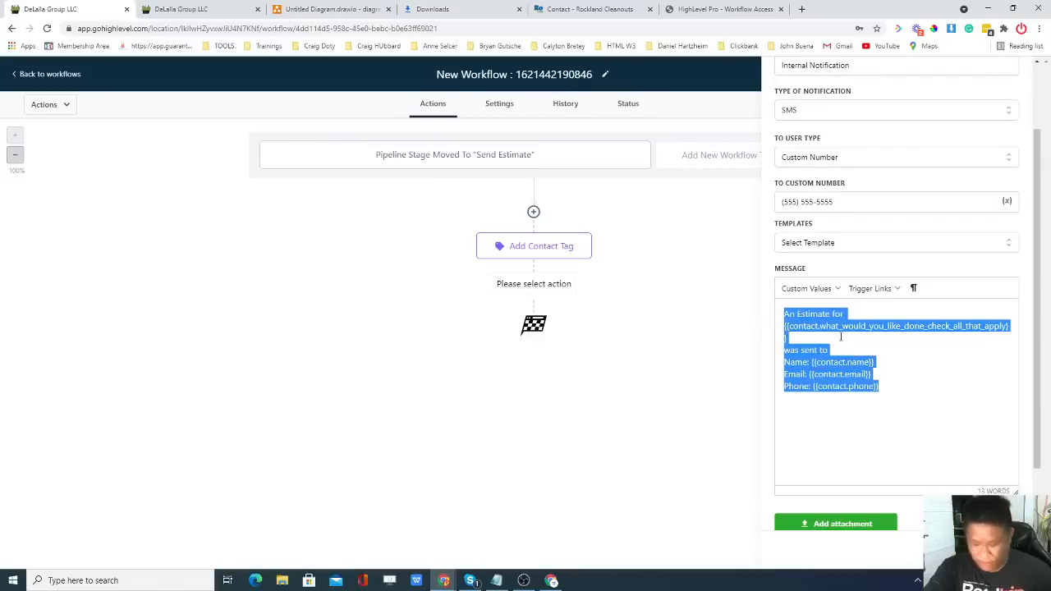
pyautogui.click(983, 549)
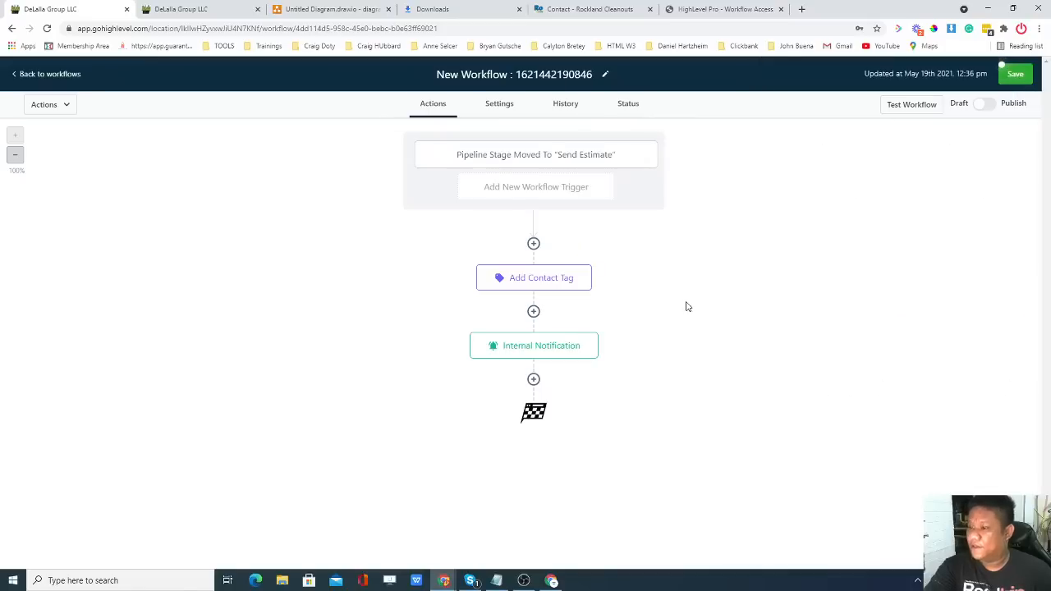
# Open the DND contact action from the action list, then discard it.
pyautogui.click(535, 380)
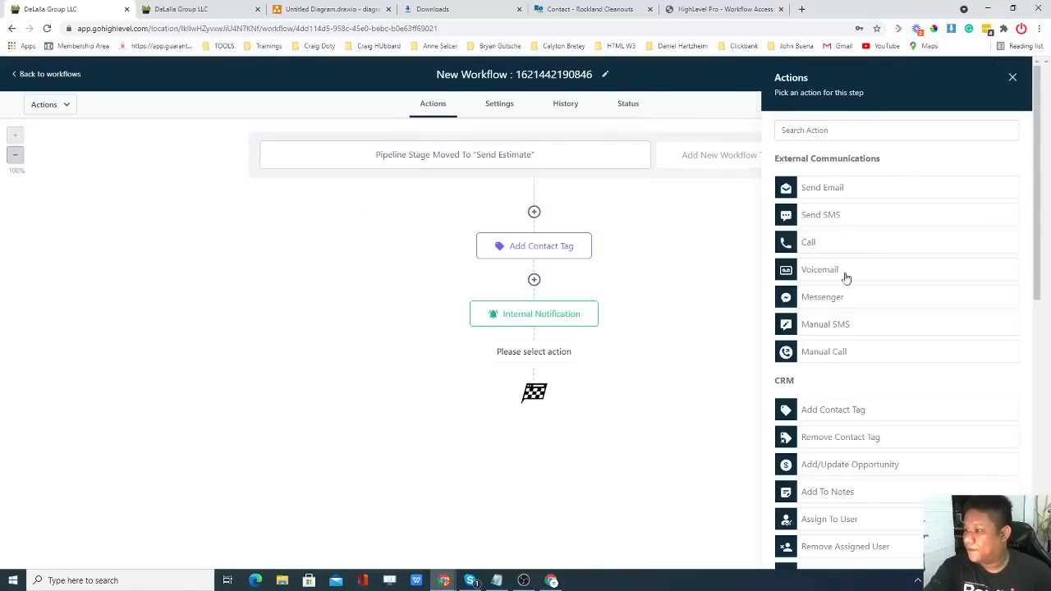
pyautogui.scroll(-2, 826, 425)
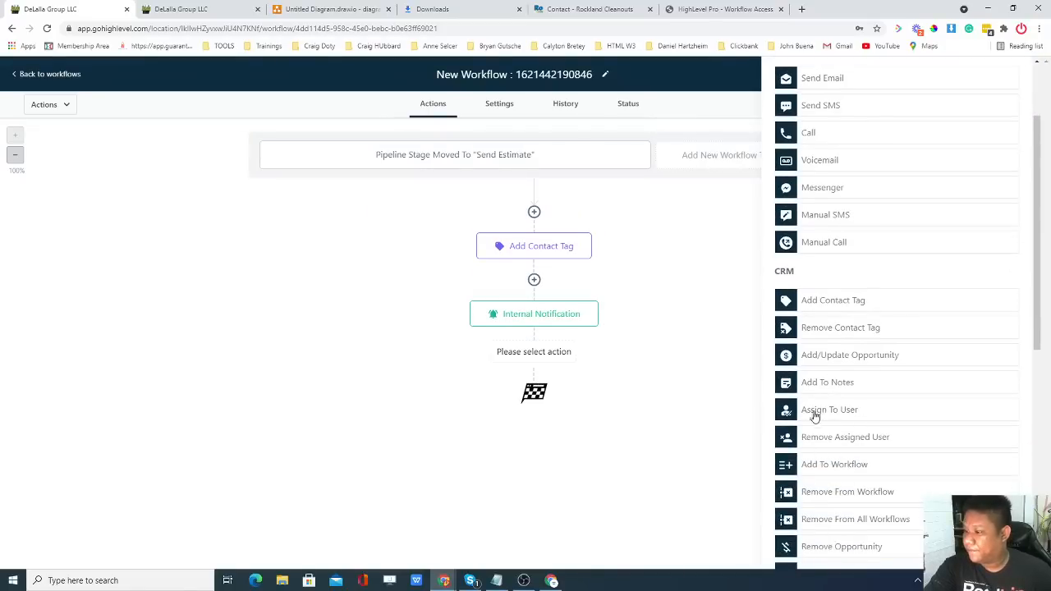
pyautogui.scroll(-1, 817, 415)
pyautogui.scroll(-1, 832, 390)
pyautogui.click(811, 401)
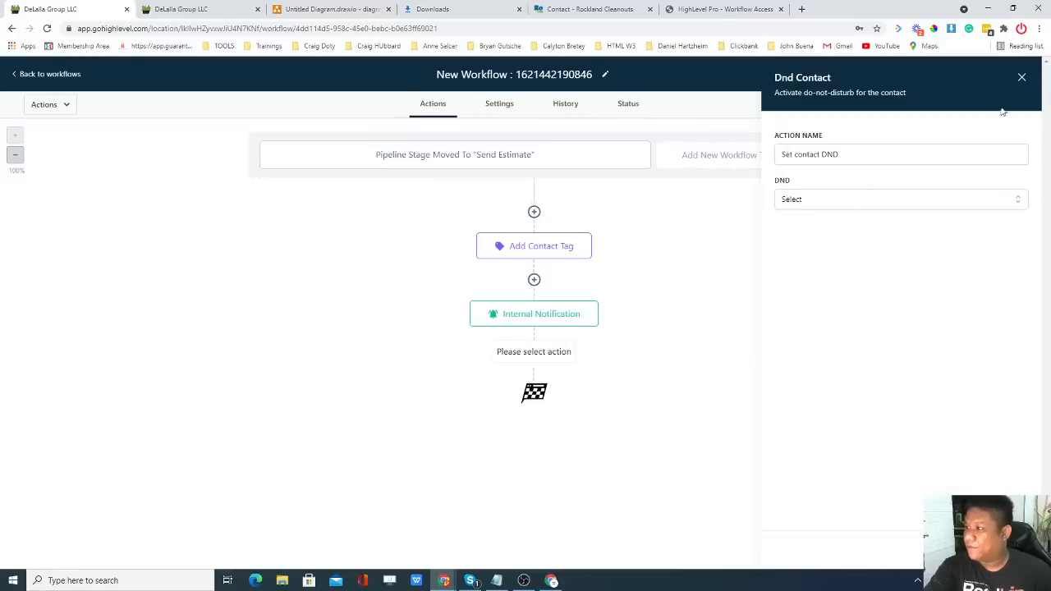
pyautogui.click(1021, 77)
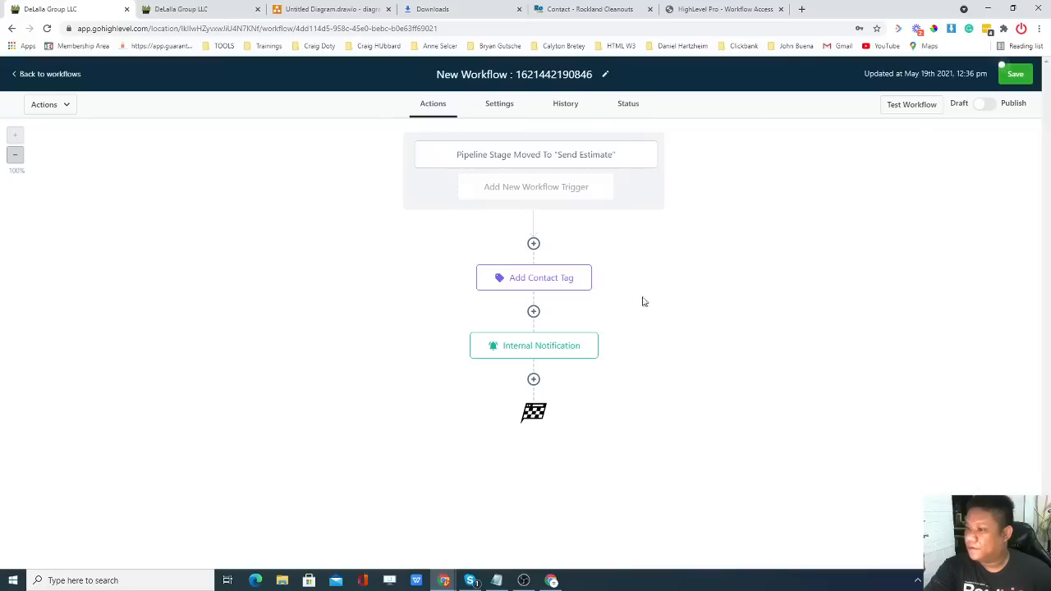
# Add another Internal Notification after the SMS one and set its type to Email.
pyautogui.click(533, 379)
pyautogui.scroll(-3, 842, 328)
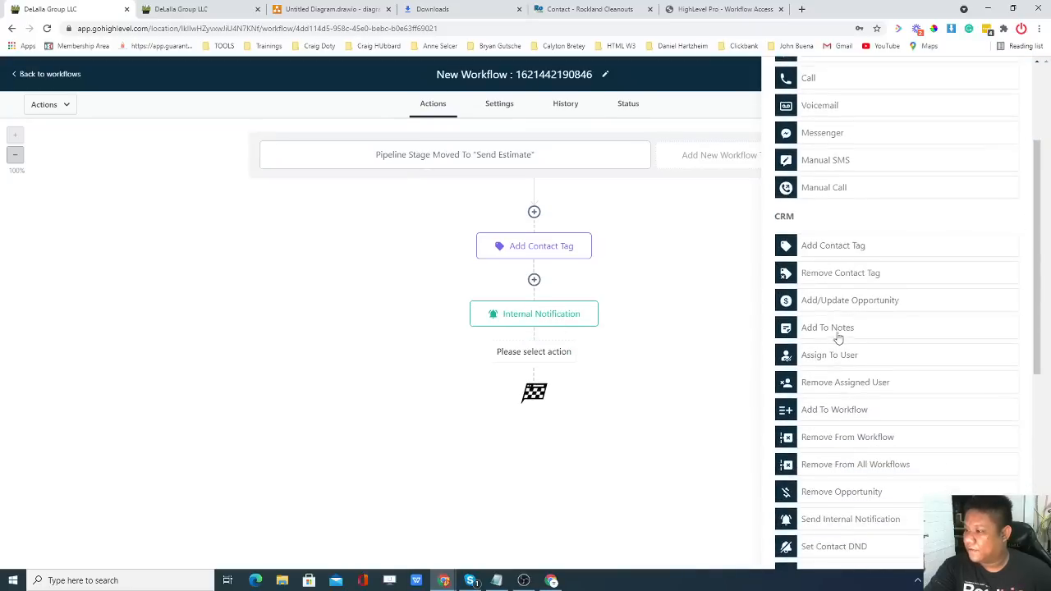
pyautogui.click(845, 357)
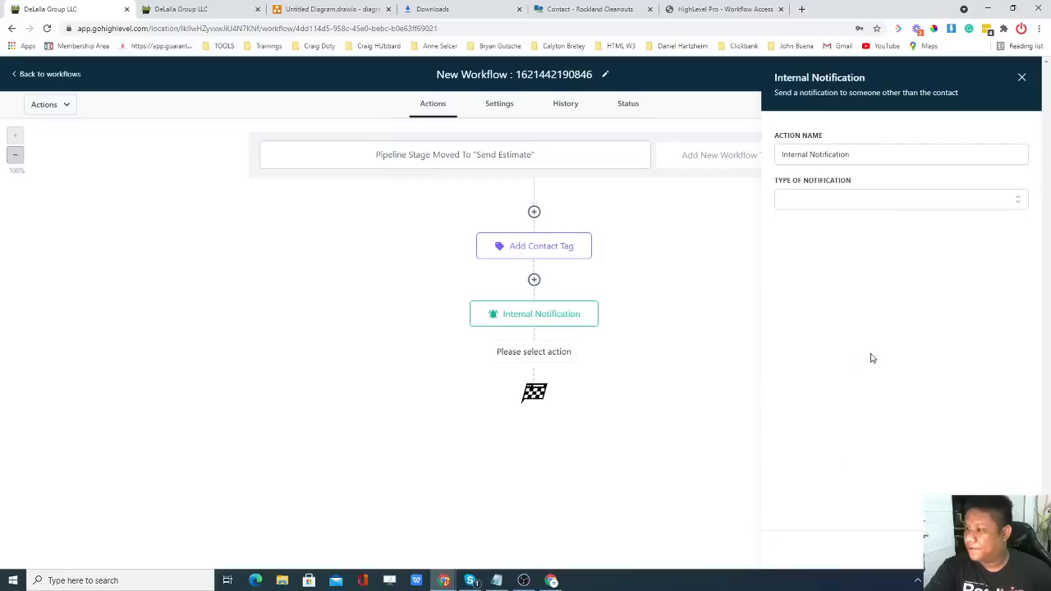
pyautogui.click(818, 200)
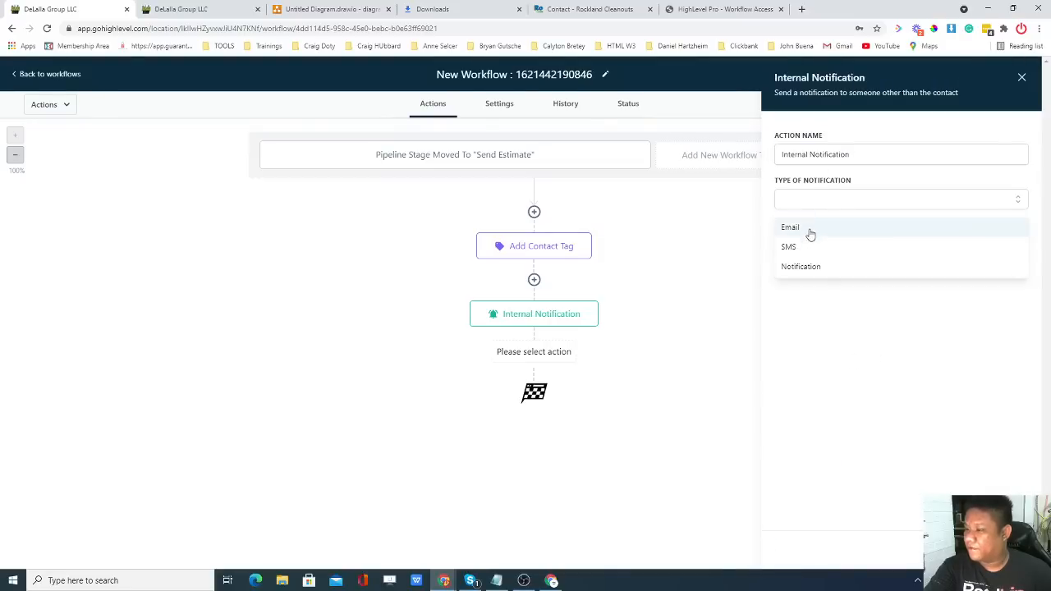
pyautogui.click(811, 235)
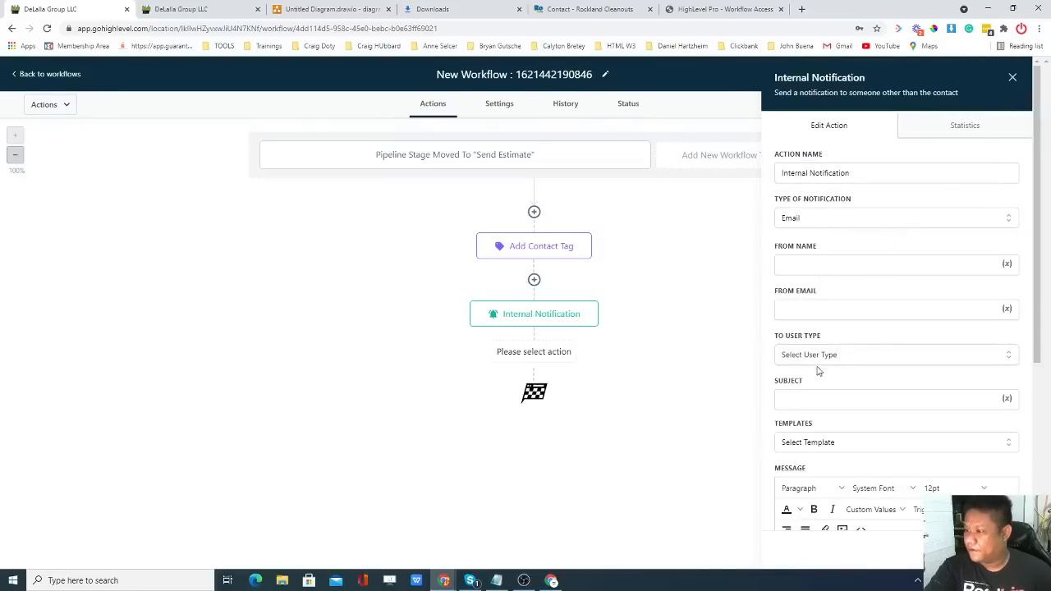
# Fill in the notification's sender name and sender e-mail address.
pyautogui.click(830, 265)
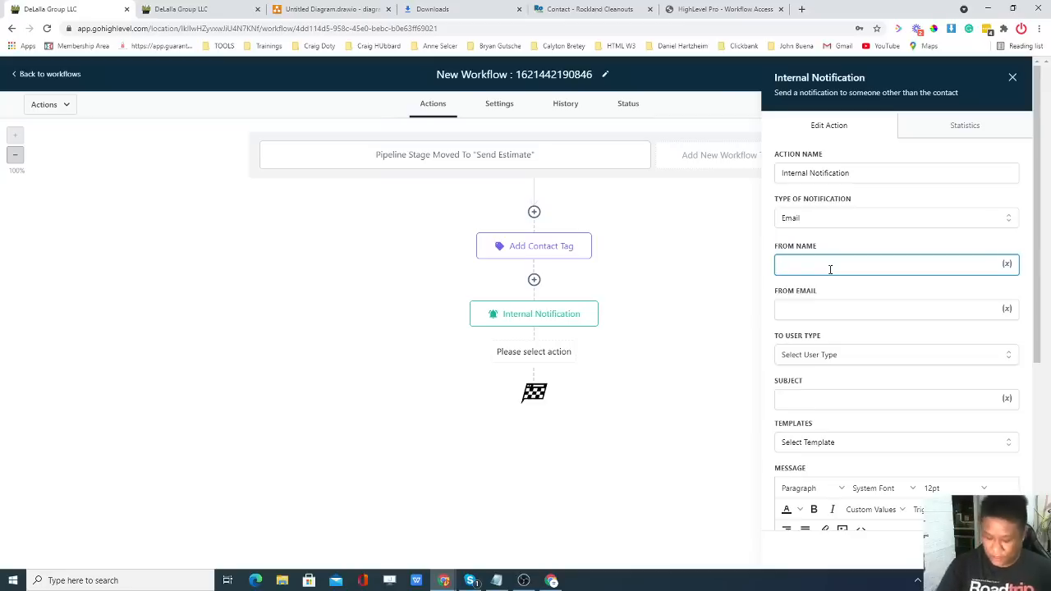
pyautogui.press('super+v')
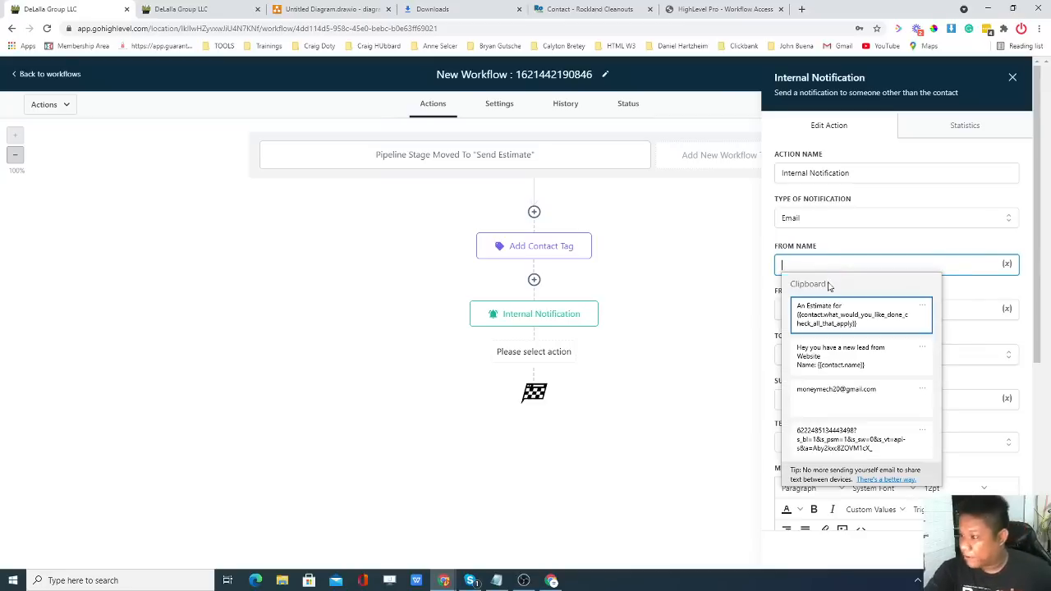
pyautogui.scroll(-3, 870, 377)
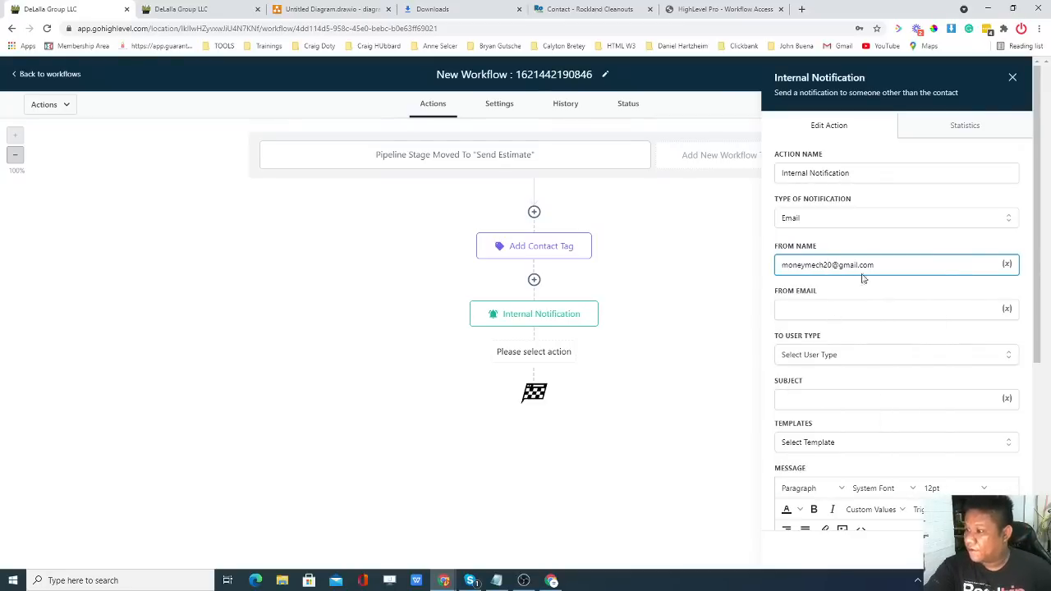
pyautogui.moveTo(863, 273); pyautogui.dragTo(749, 277)
pyautogui.hotkey('ctrl', 'c')
pyautogui.press('BackSpace')
pyautogui.click(808, 305)
pyautogui.hotkey('ctrl', 'v')
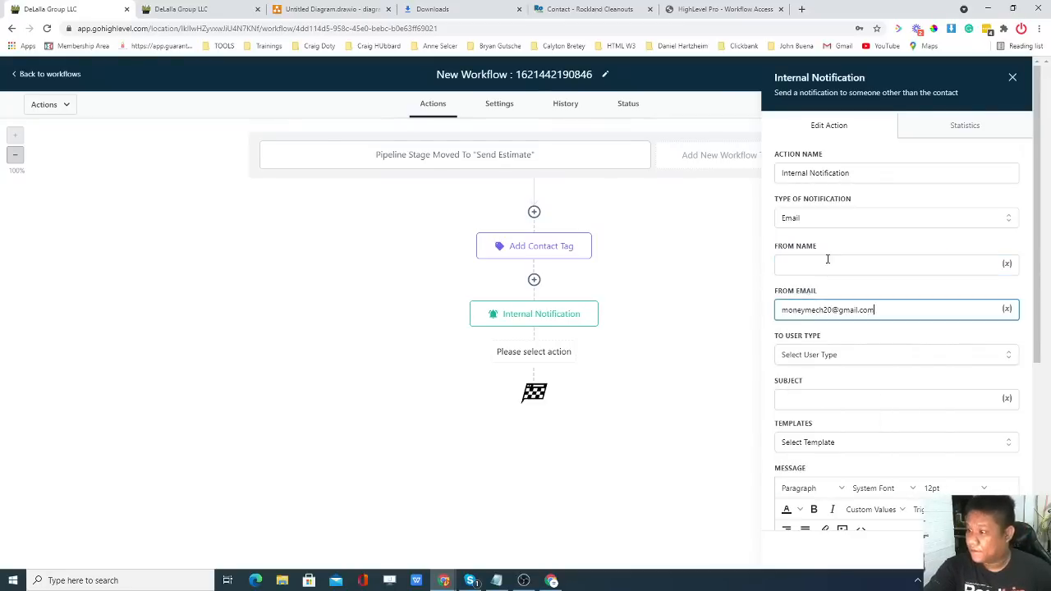
pyautogui.click(826, 263)
pyautogui.write('Harold Test')
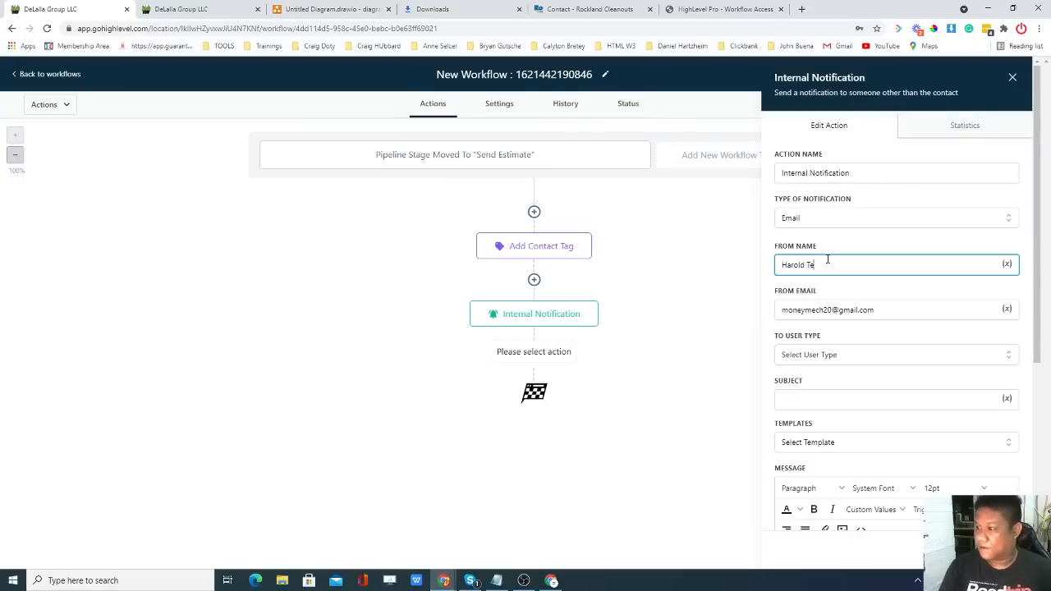
# Set the recipient type to Custom Email and the subject to 'A new Estimate was sent'.
pyautogui.click(834, 353)
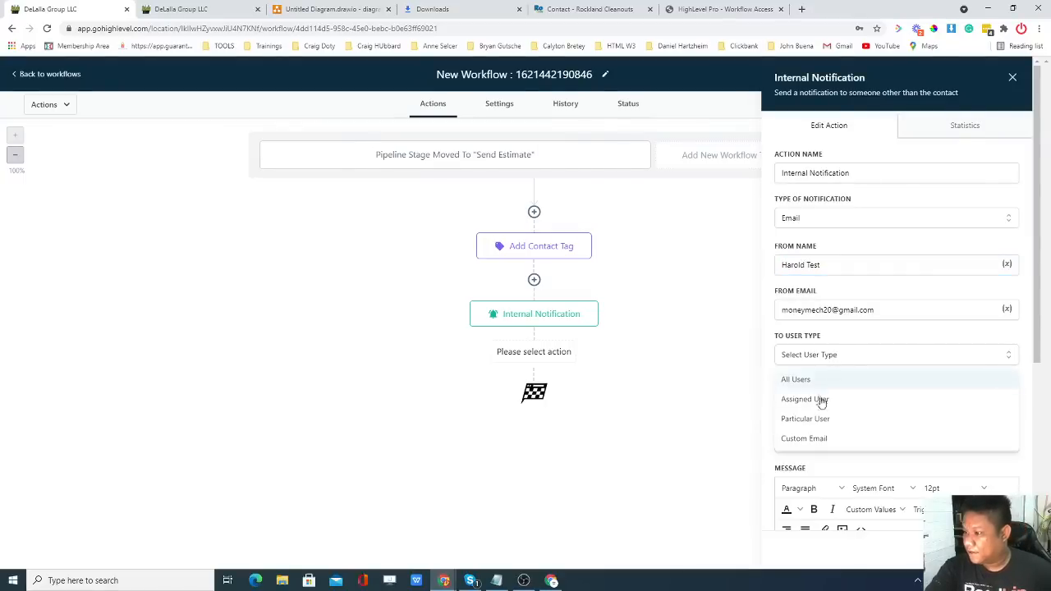
pyautogui.click(805, 438)
pyautogui.click(832, 442)
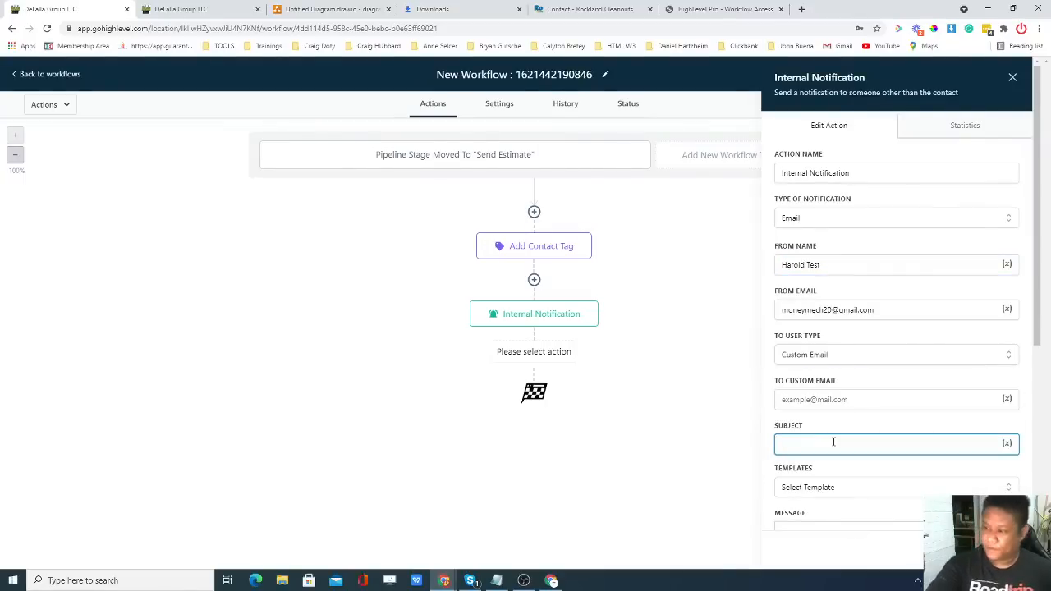
pyautogui.scroll(-1, 833, 429)
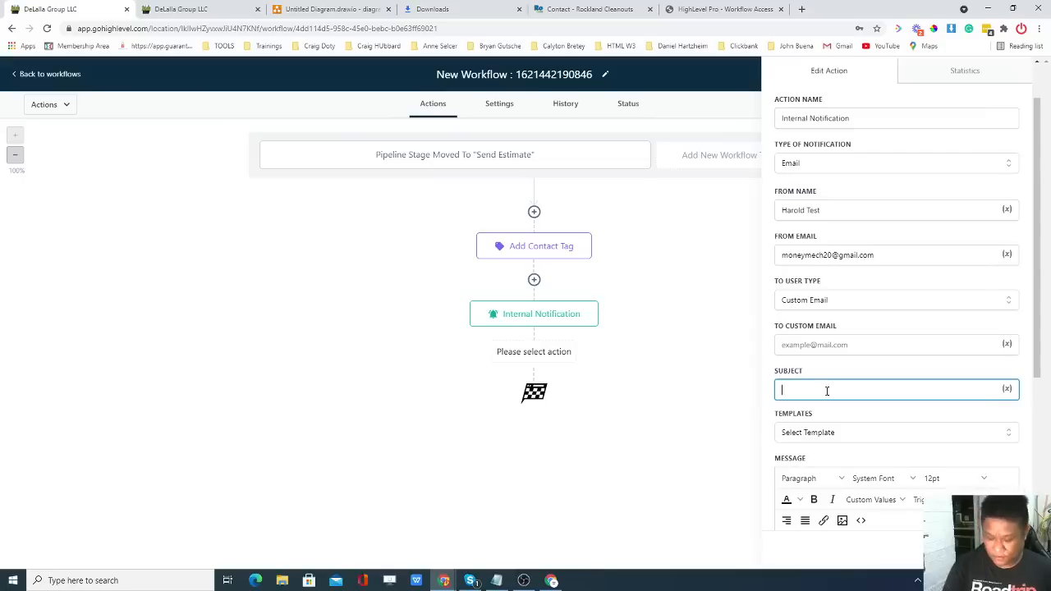
pyautogui.write('A')
pyautogui.press('BackSpace')
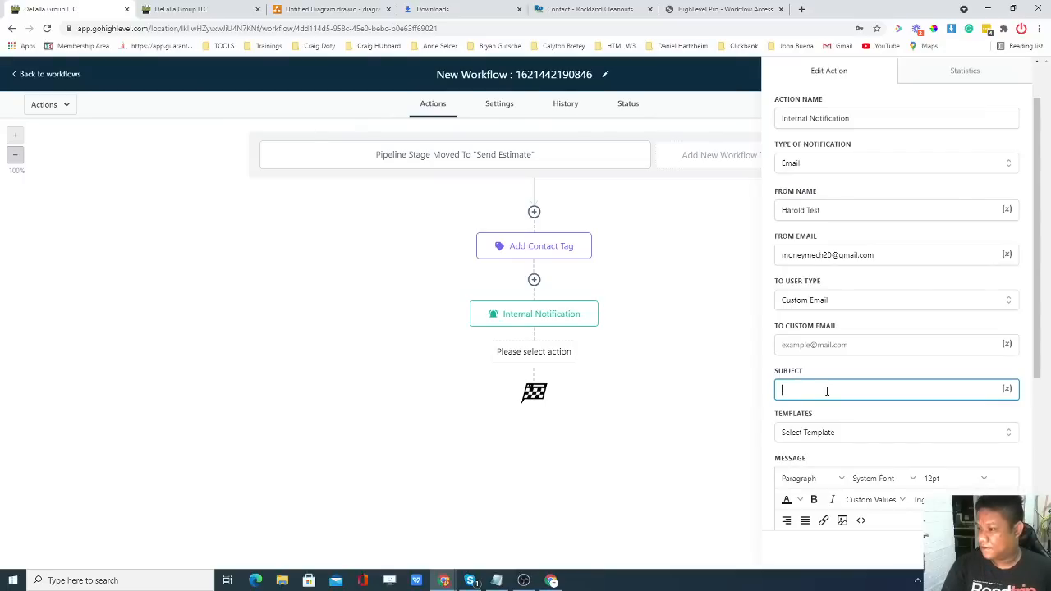
pyautogui.write('A new Estimate')
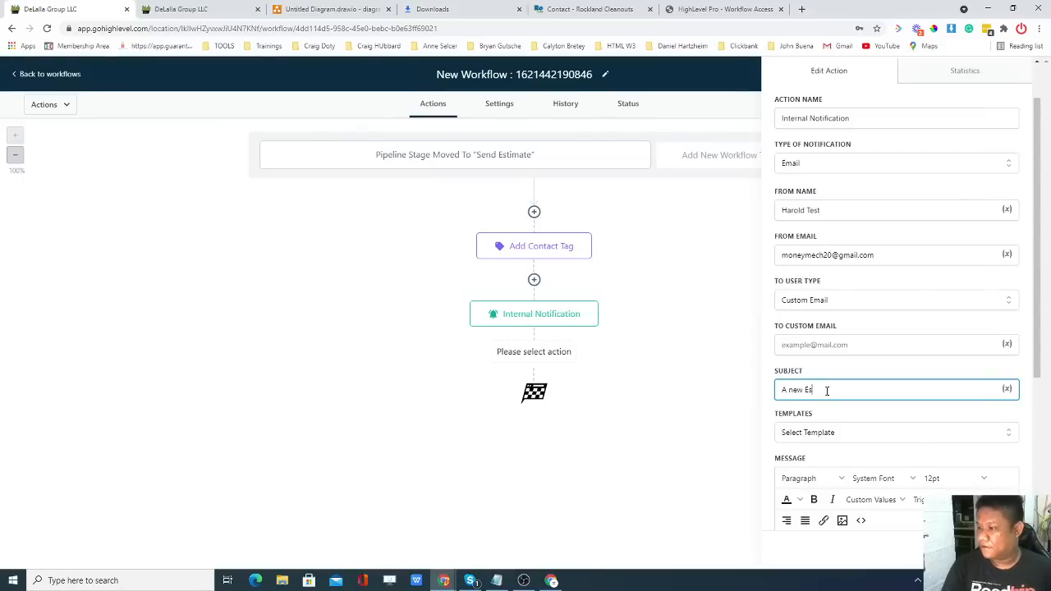
pyautogui.press('BackSpace')
pyautogui.press('BackSpace')
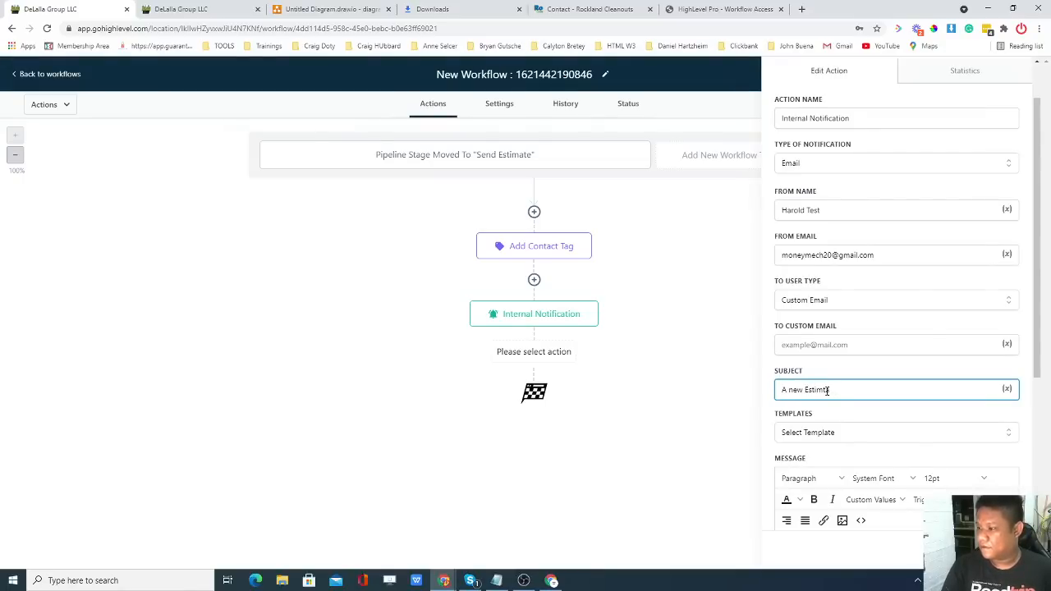
pyautogui.write('te was ')
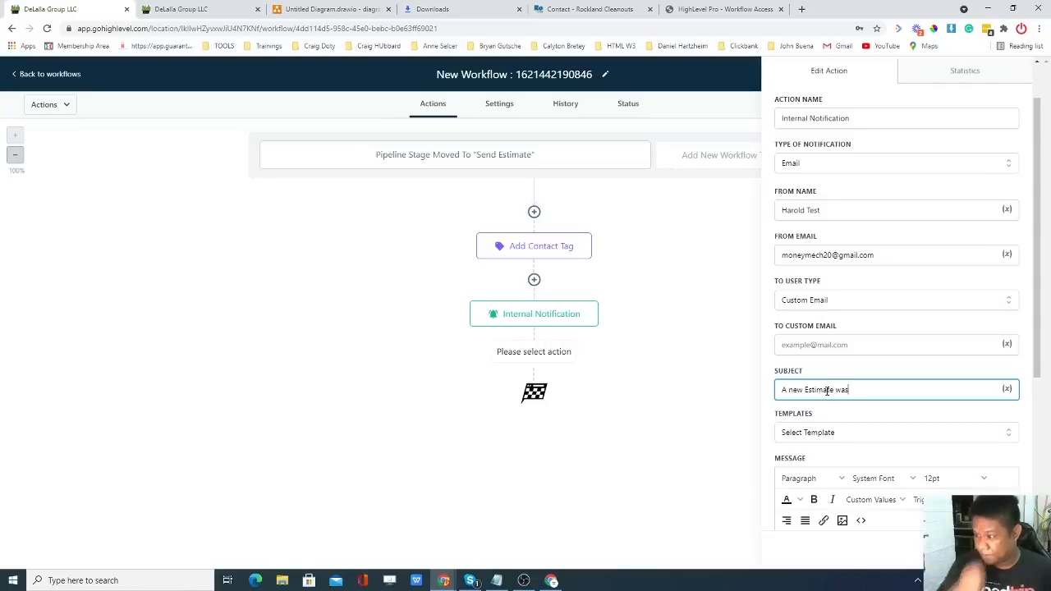
pyautogui.write('sent')
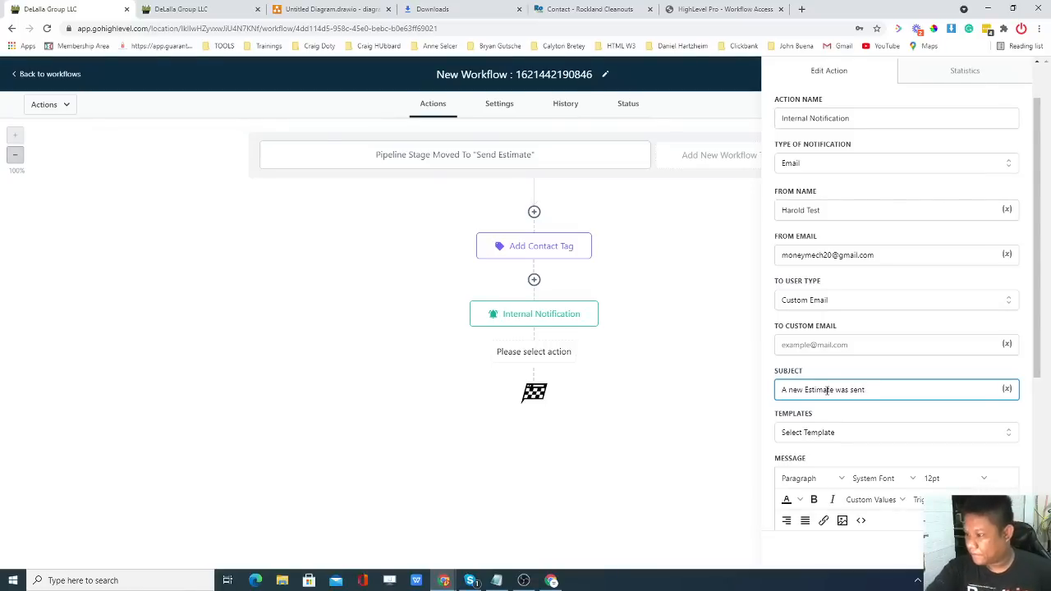
# Paste the estimate message, fill in the custom recipient e-mail, and save the notification.
pyautogui.scroll(-1, 860, 392)
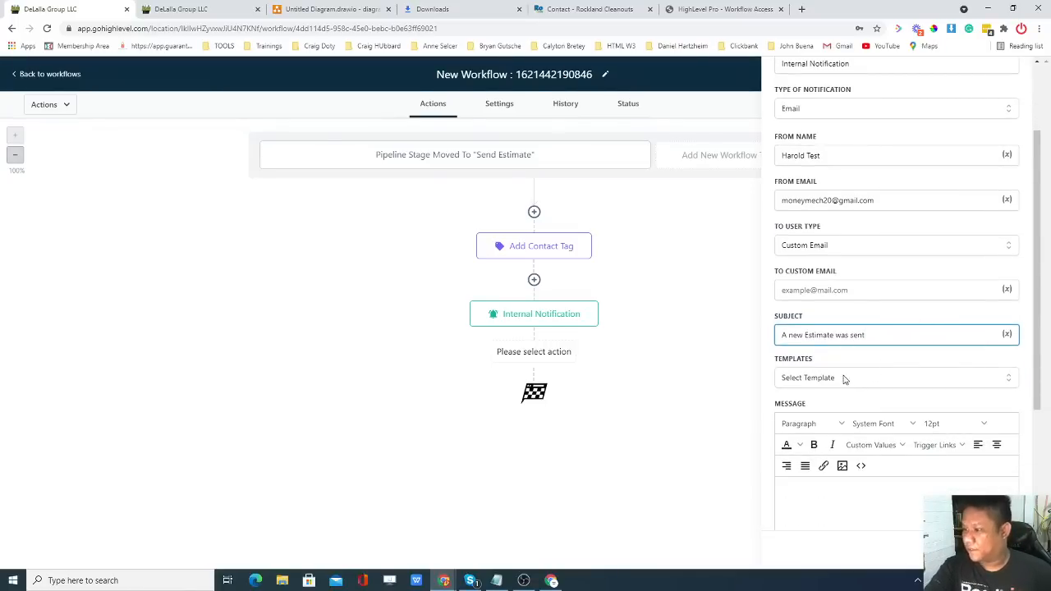
pyautogui.scroll(-2, 845, 379)
pyautogui.click(826, 396)
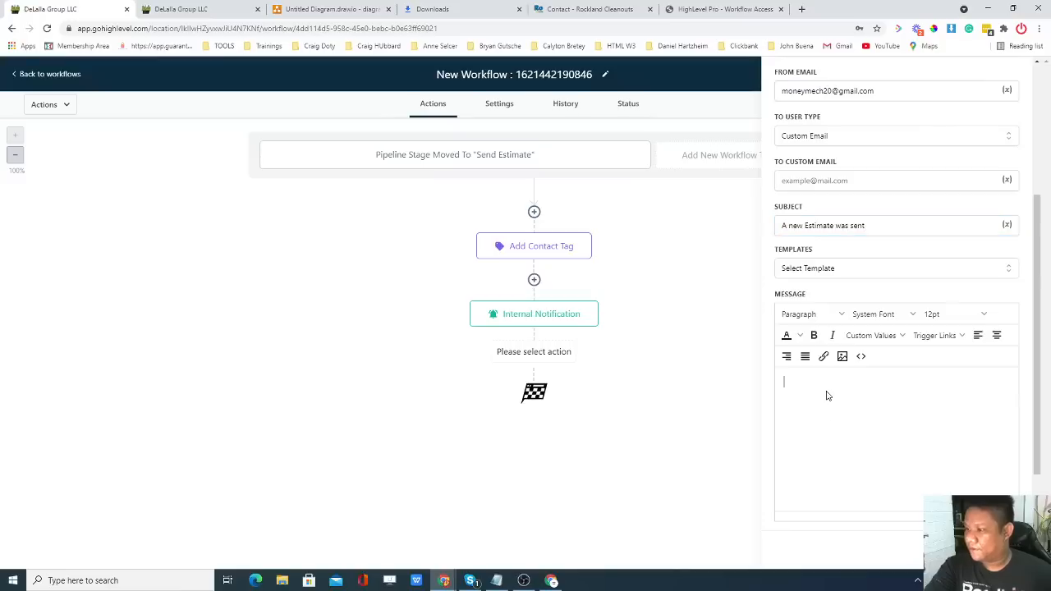
pyautogui.press('super+v')
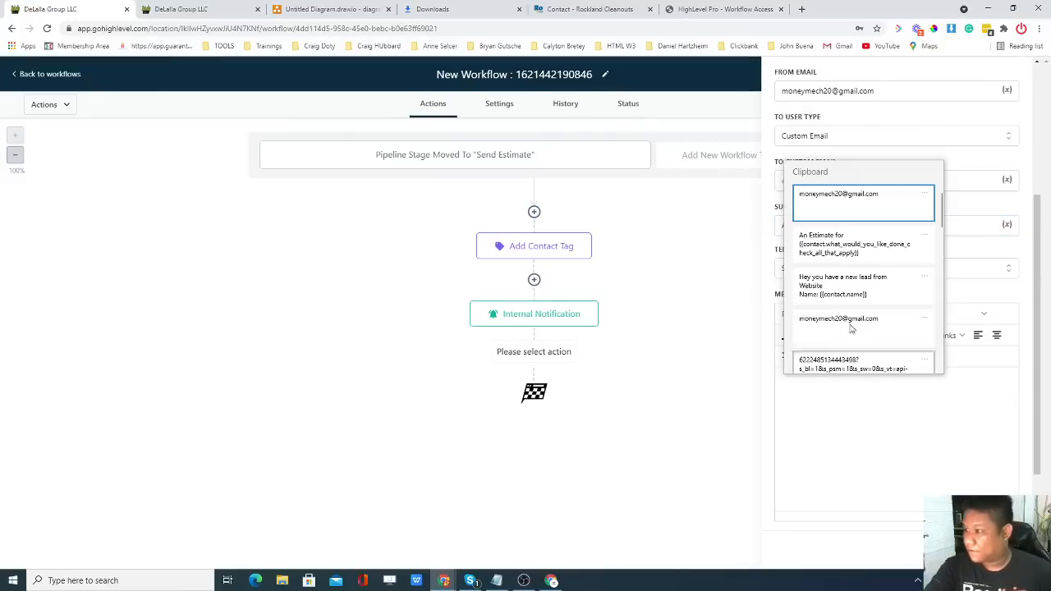
pyautogui.click(861, 247)
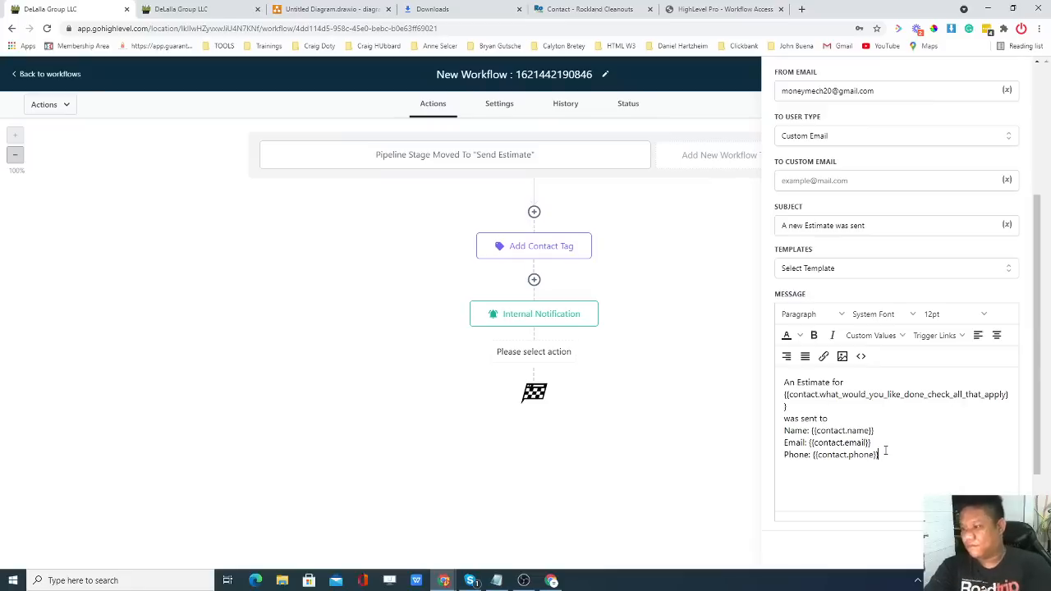
pyautogui.click(983, 549)
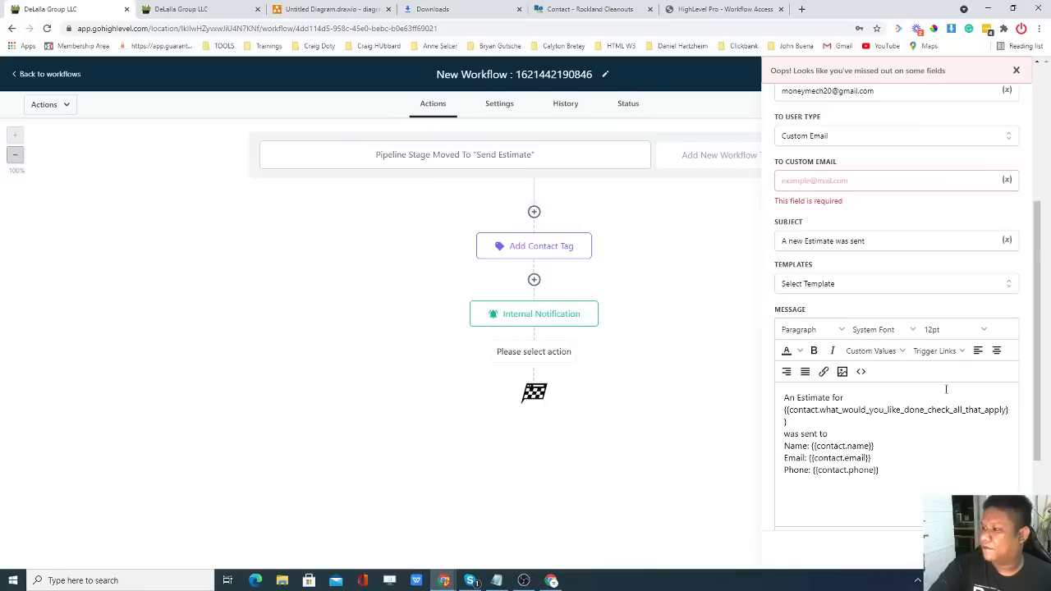
pyautogui.click(836, 177)
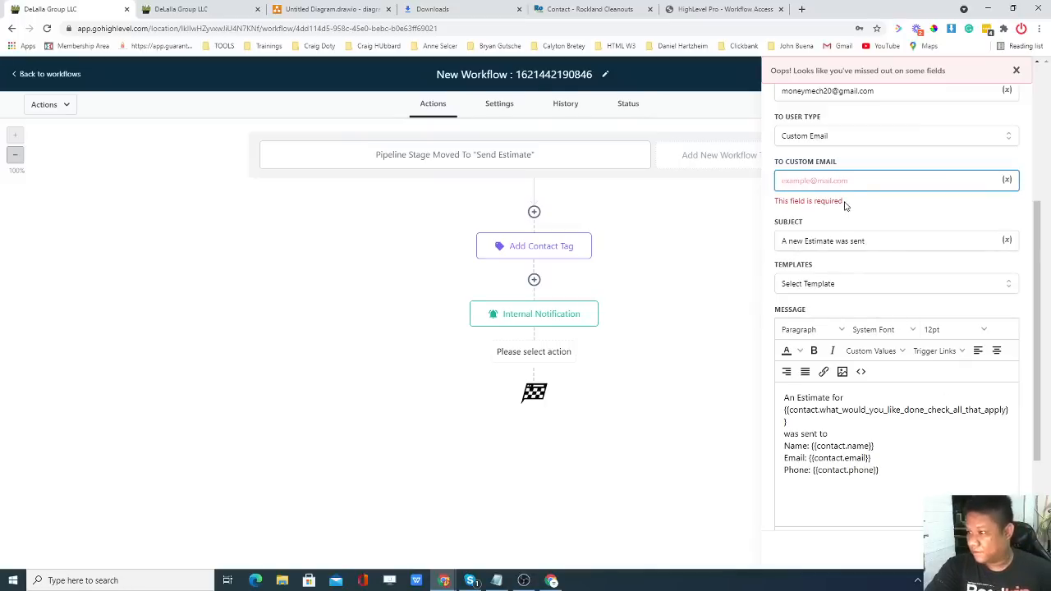
pyautogui.click(838, 182)
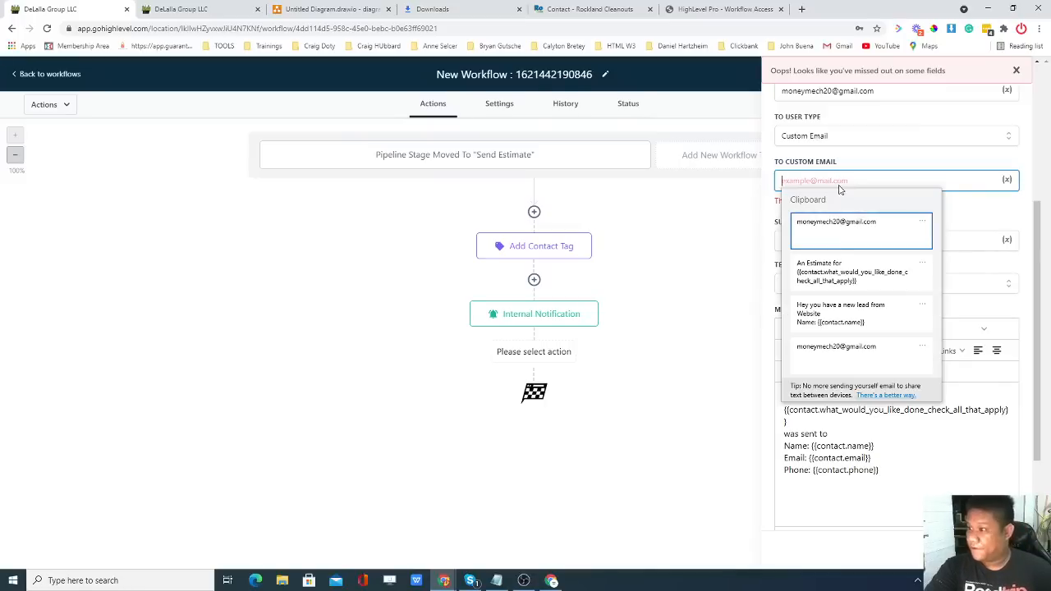
pyautogui.click(853, 238)
pyautogui.click(987, 550)
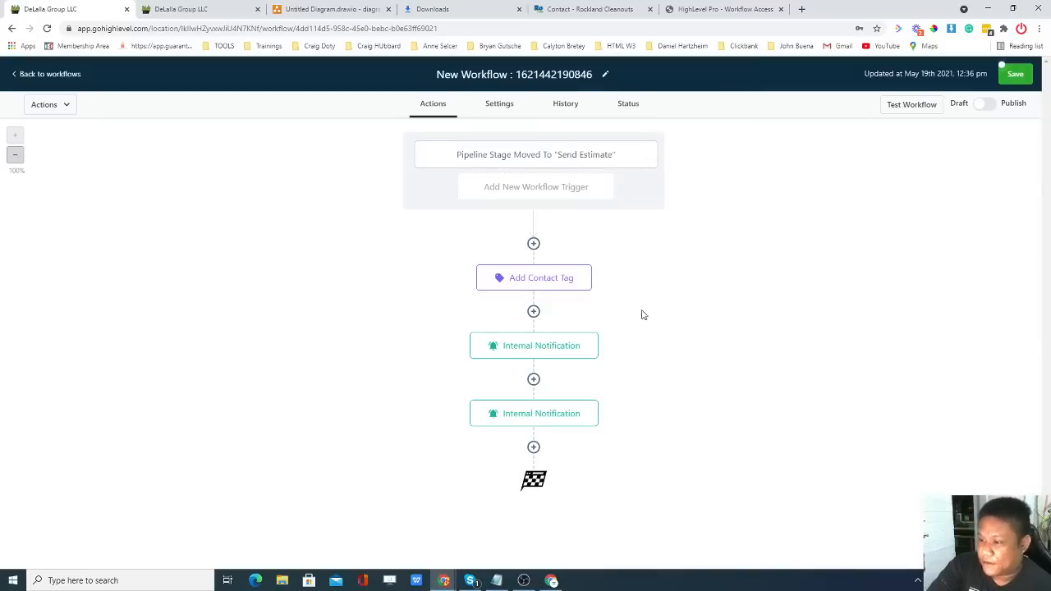
# Review the Opportunities pipeline stages in the other tab, then return to the New Workflow editor.
pyautogui.click(183, 10)
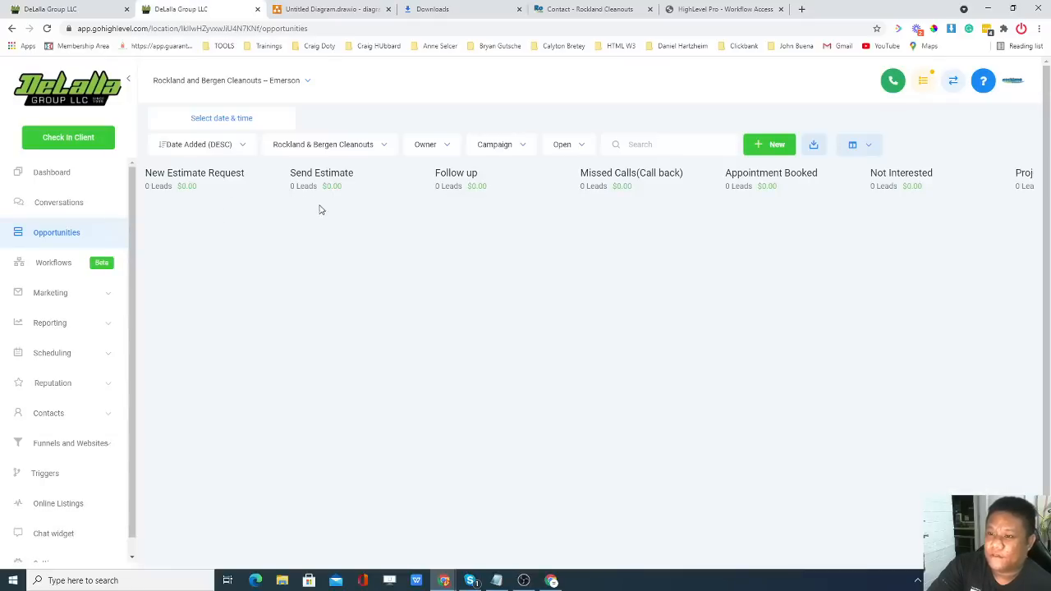
pyautogui.click(113, 8)
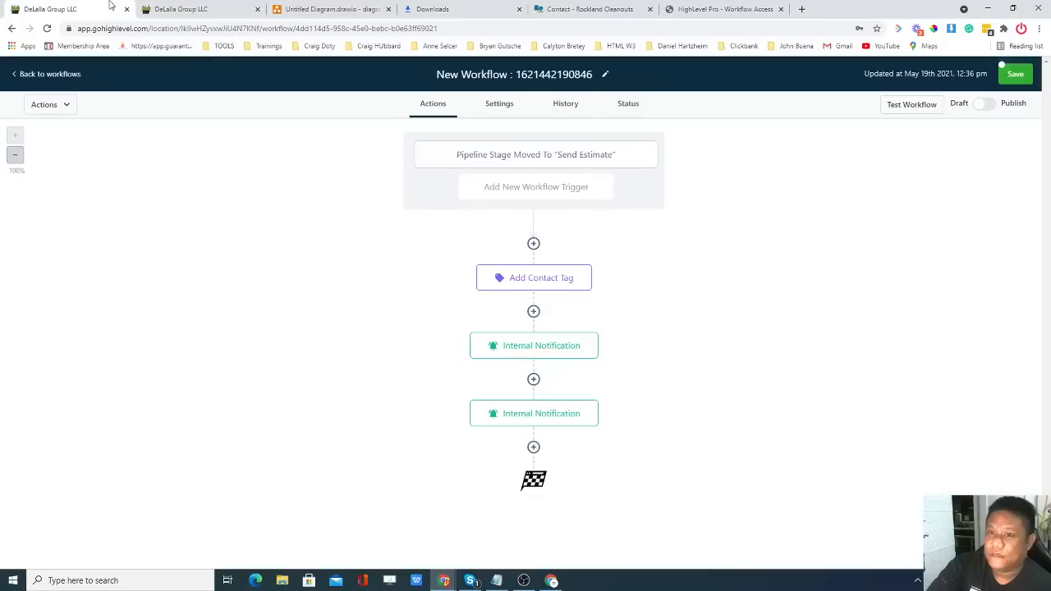
pyautogui.click(194, 10)
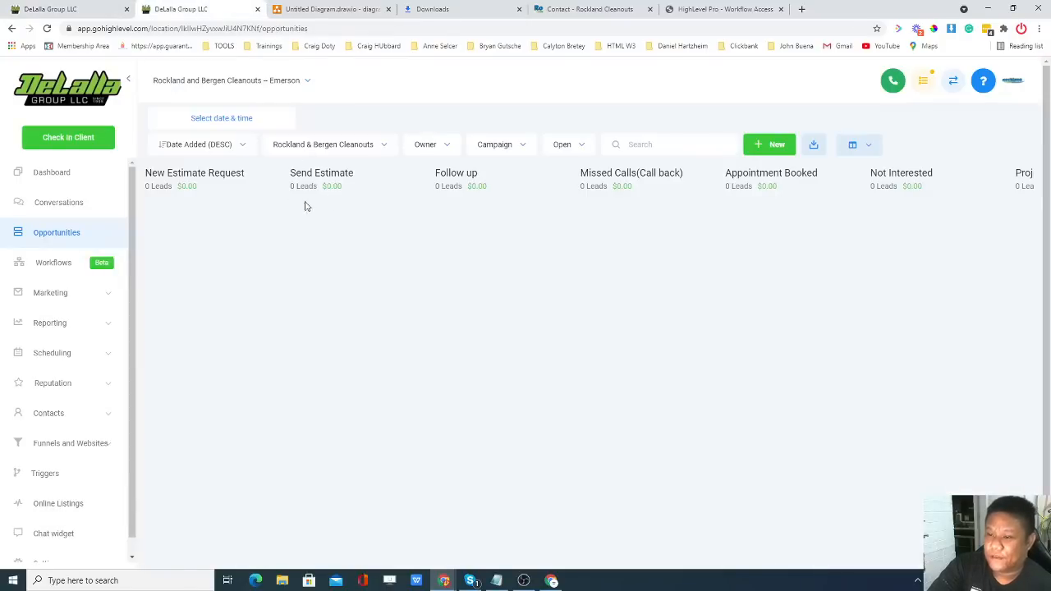
pyautogui.click(110, 11)
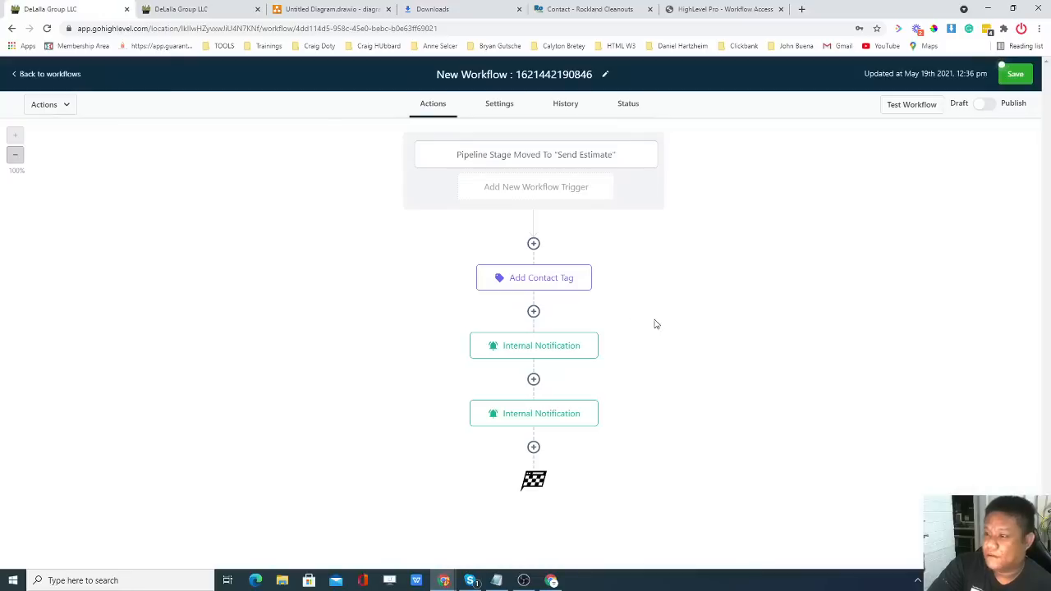
pyautogui.click(164, 8)
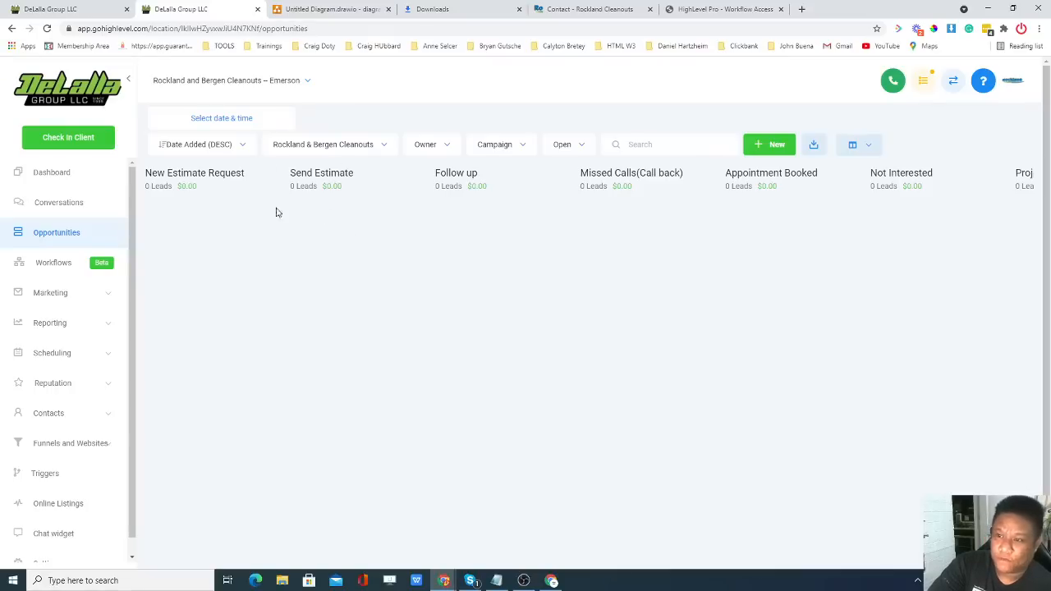
pyautogui.scroll(-1, 132, 202)
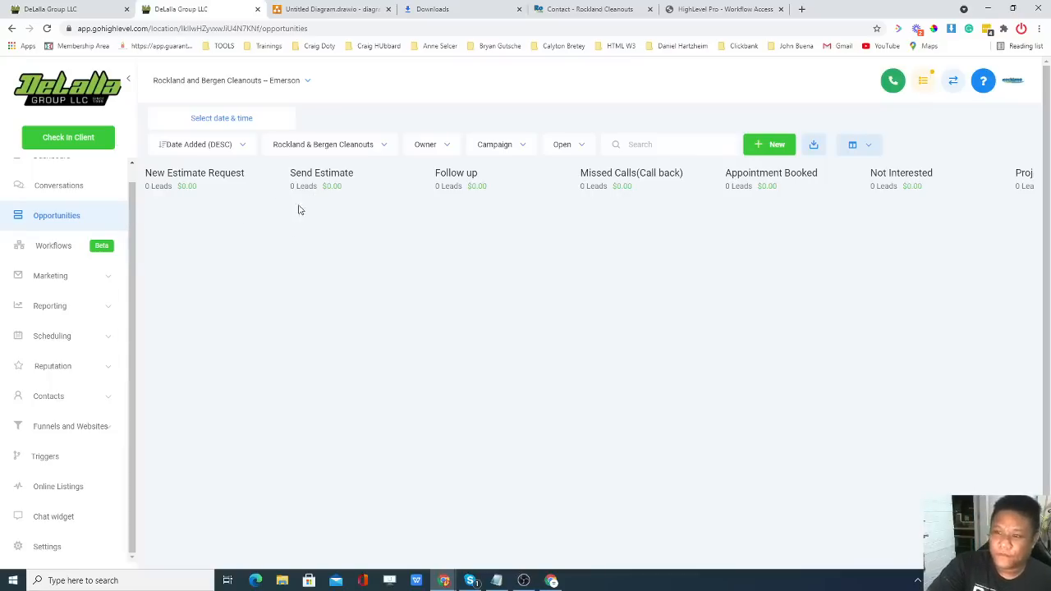
pyautogui.click(70, 8)
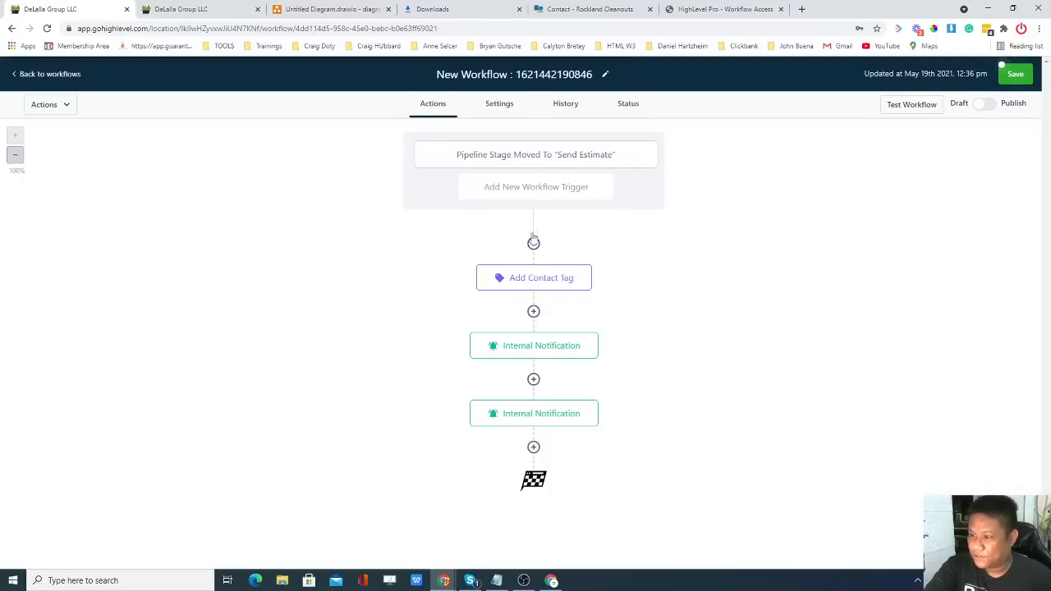
# Add a Send Email step after Add Contact Tag and fill in the sender name and e-mail.
pyautogui.click(534, 313)
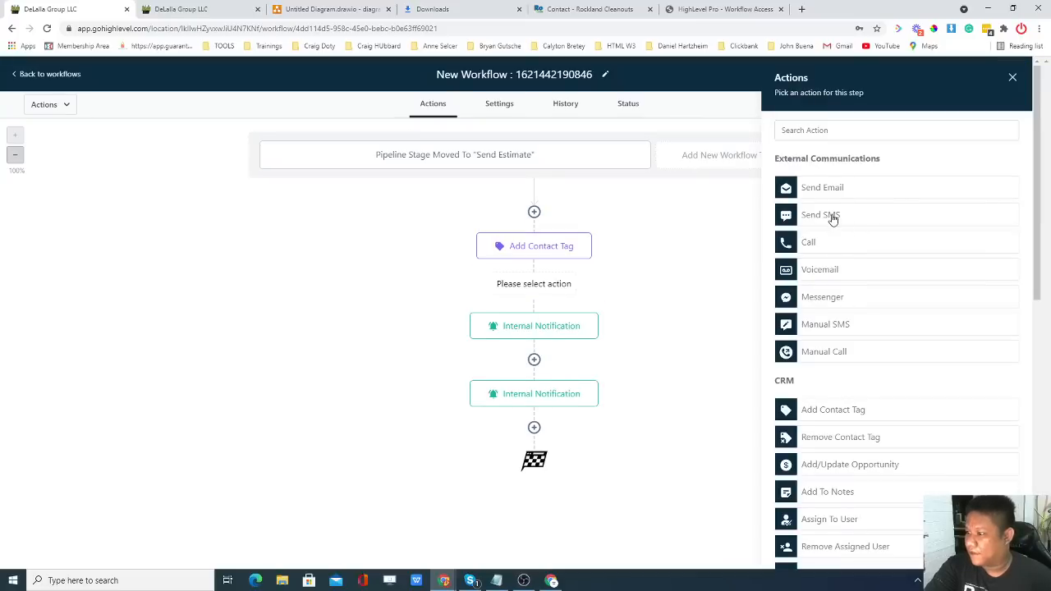
pyautogui.click(841, 191)
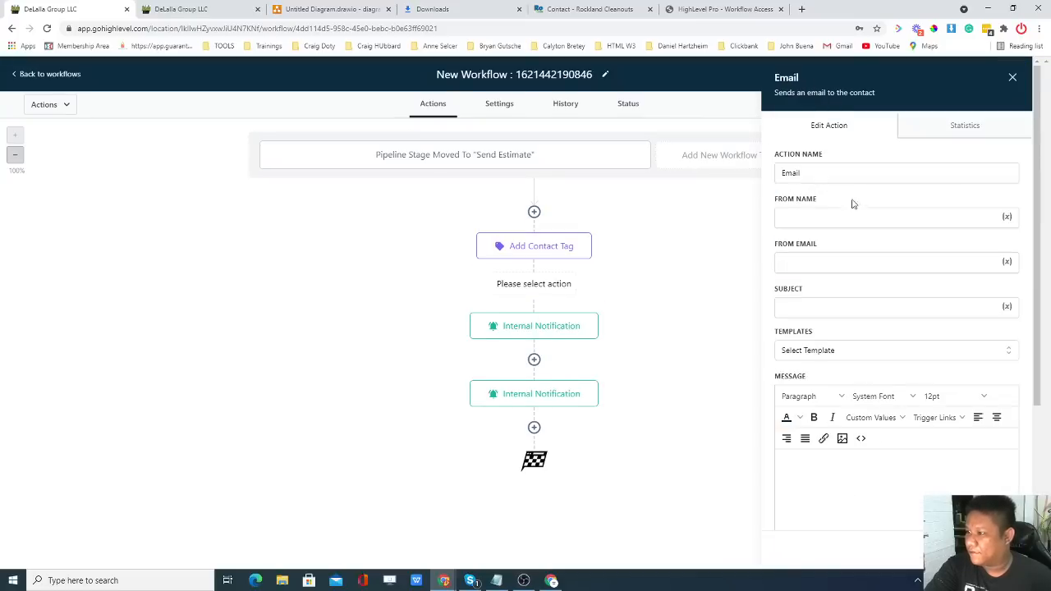
pyautogui.click(856, 217)
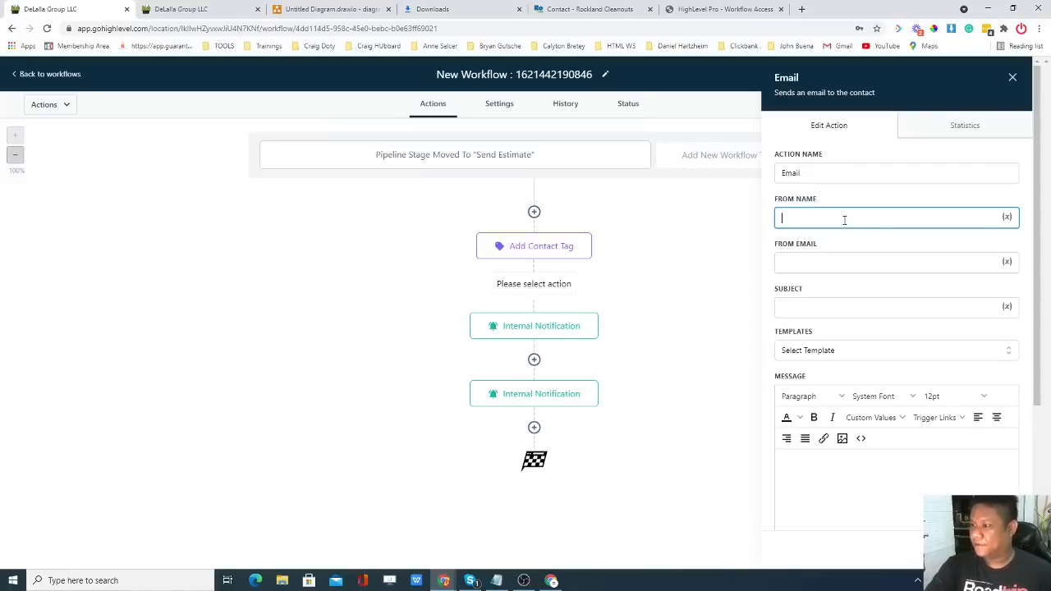
pyautogui.press('super+v')
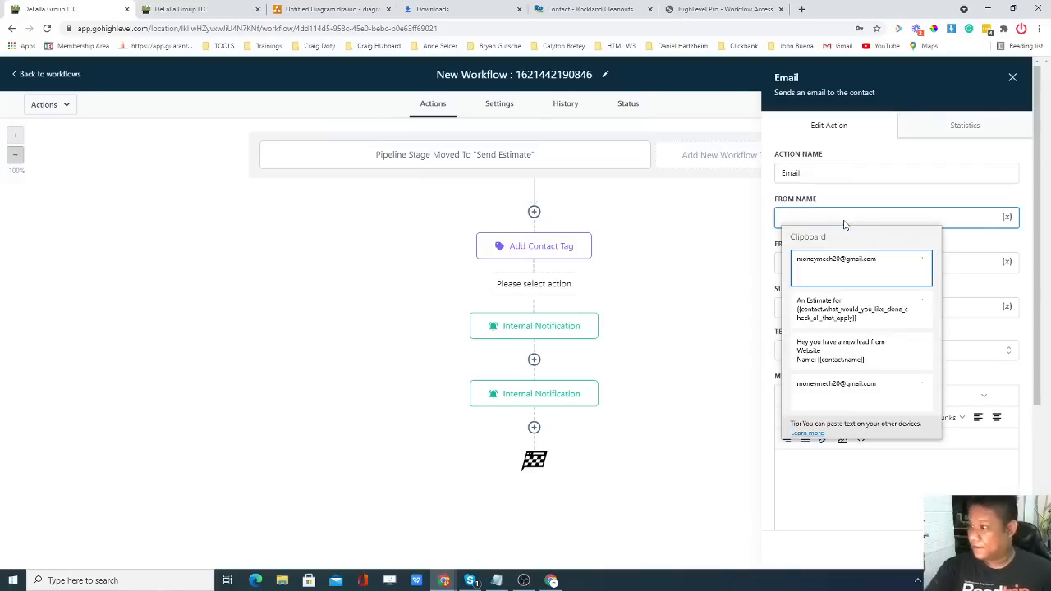
pyautogui.press('Escape')
pyautogui.write('Harold Test')
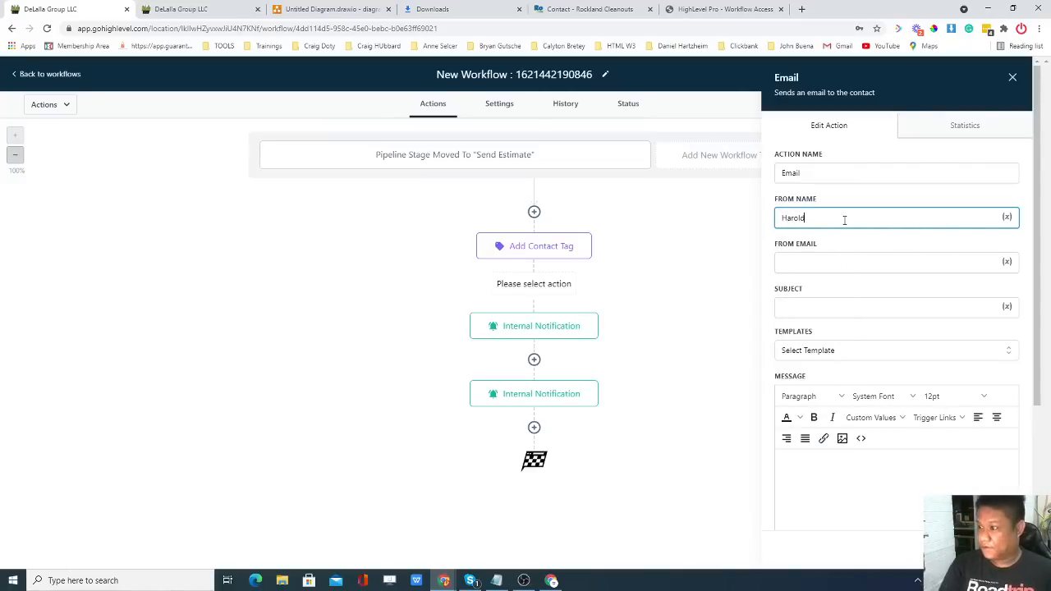
pyautogui.click(833, 260)
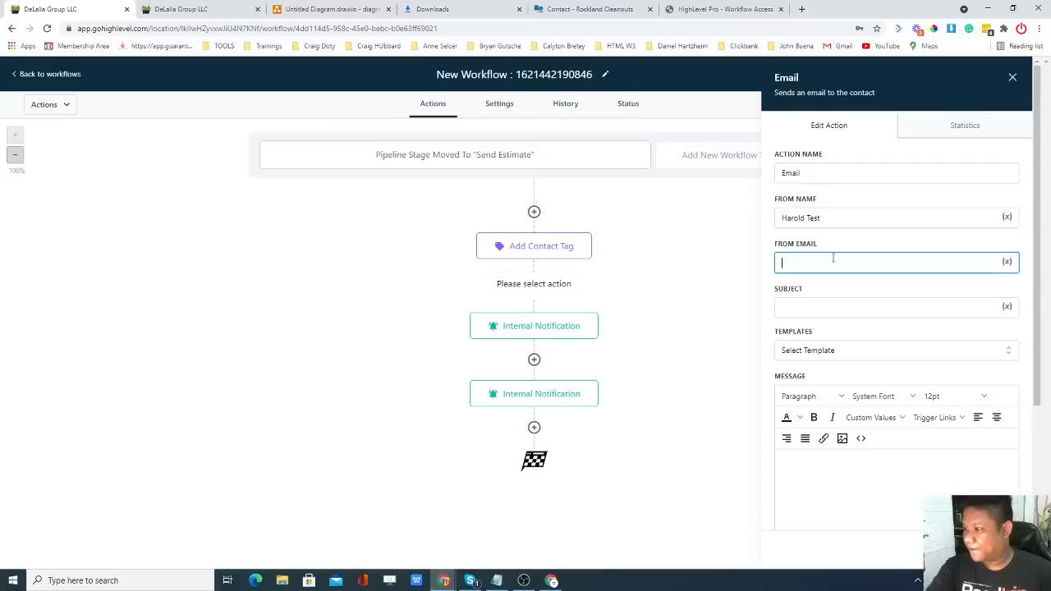
pyautogui.press('super+v')
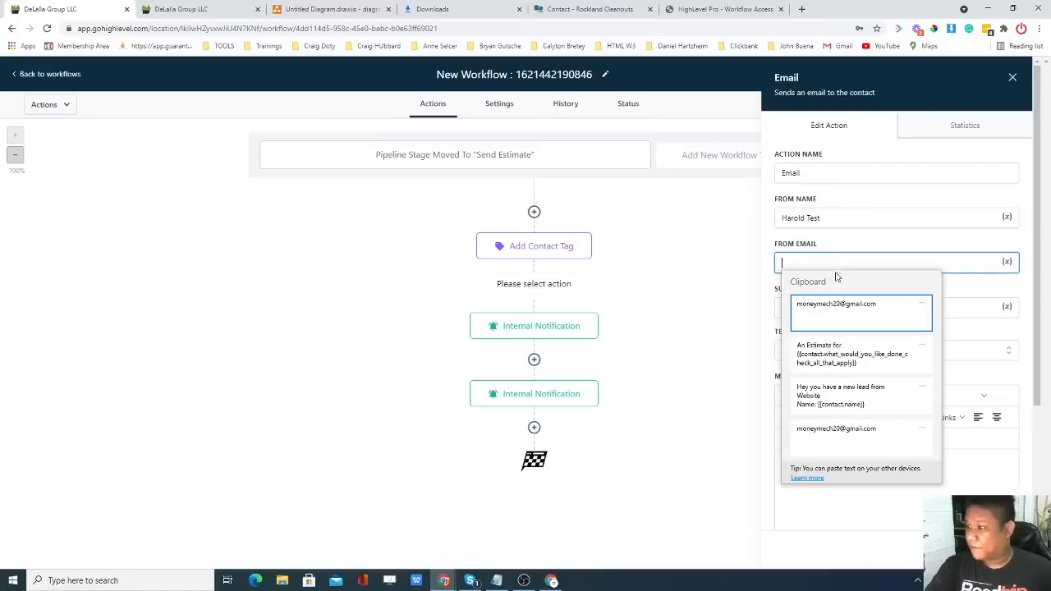
pyautogui.click(824, 309)
# Insert the {{contact.first_name}} custom value and copy it into the subject line.
pyautogui.click(828, 309)
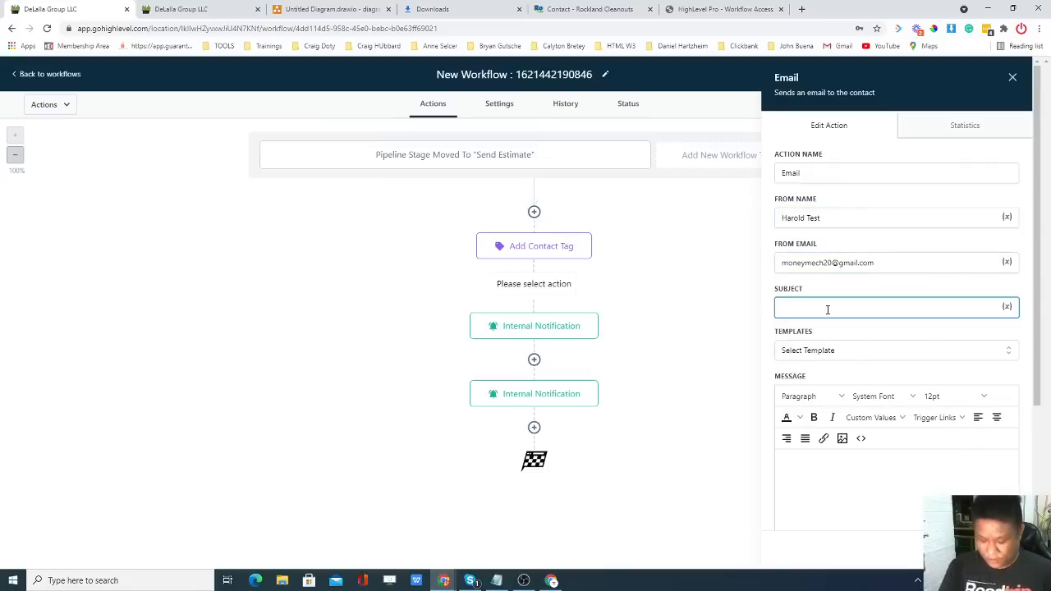
pyautogui.write('Here')
pyautogui.press('BackSpace')
pyautogui.press('BackSpace')
pyautogui.press('BackSpace')
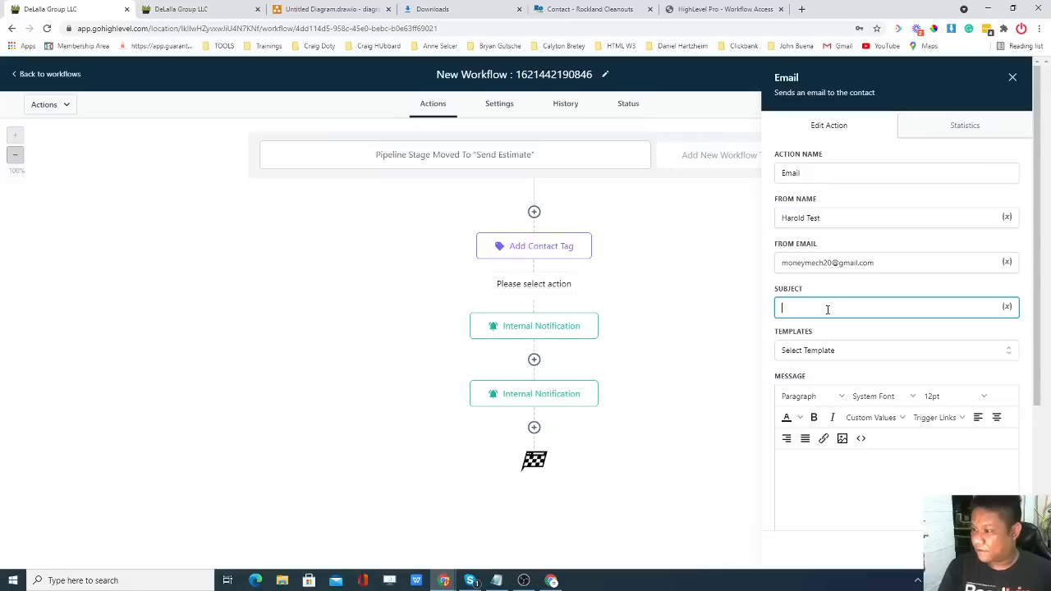
pyautogui.click(873, 417)
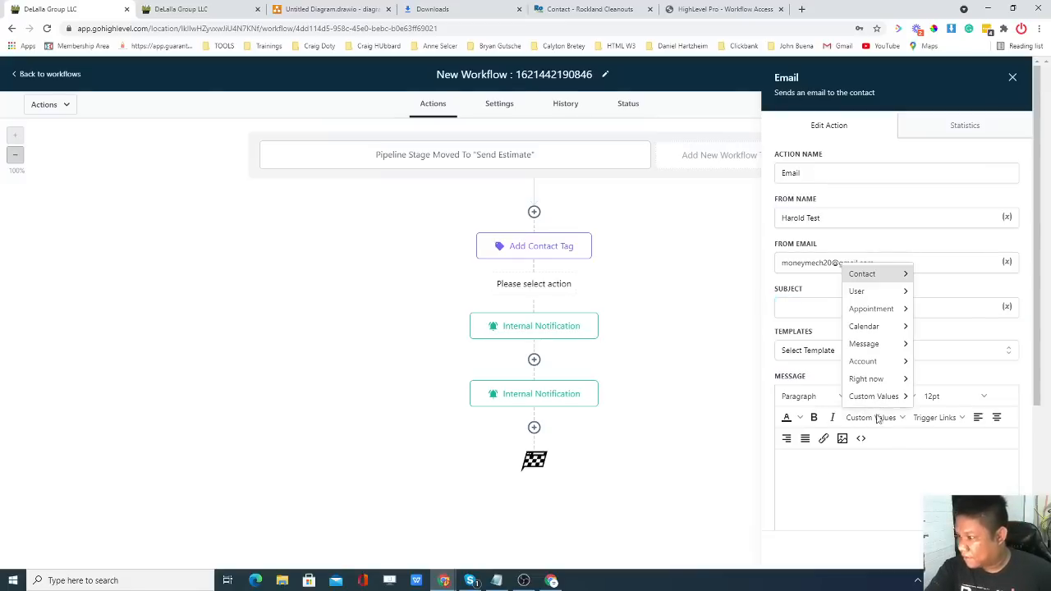
pyautogui.moveTo(876, 273)
pyautogui.click(937, 293)
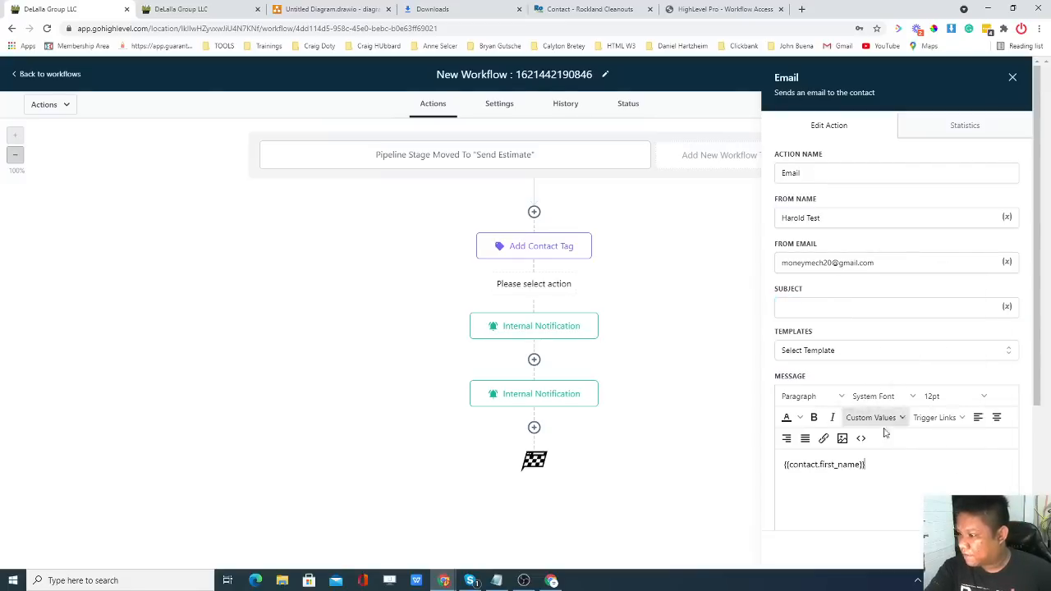
pyautogui.moveTo(866, 465); pyautogui.dragTo(783, 464)
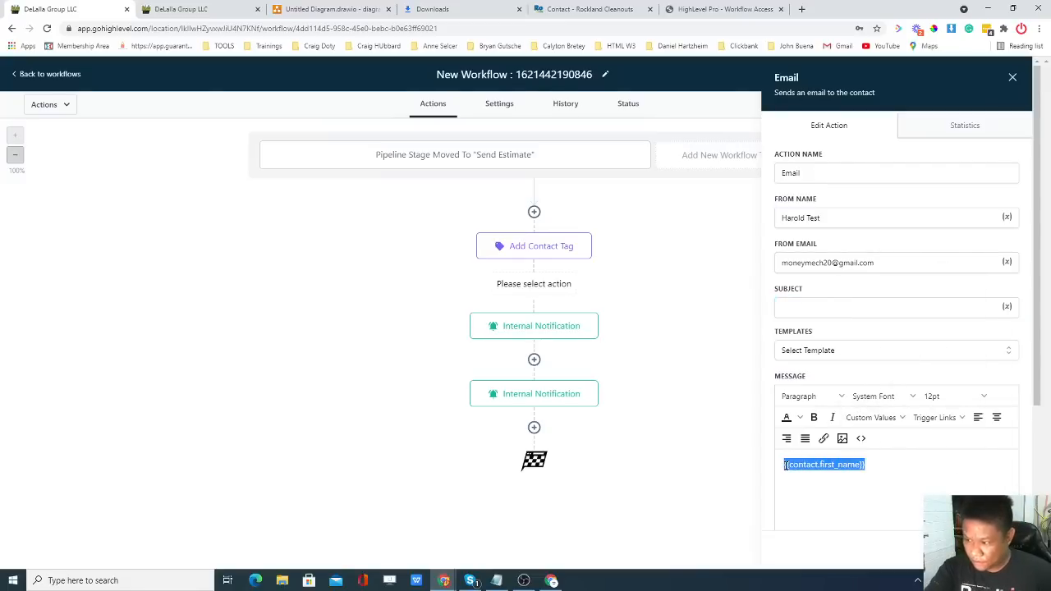
pyautogui.hotkey('ctrl', 'c')
pyautogui.click(862, 309)
pyautogui.hotkey('ctrl', 'v')
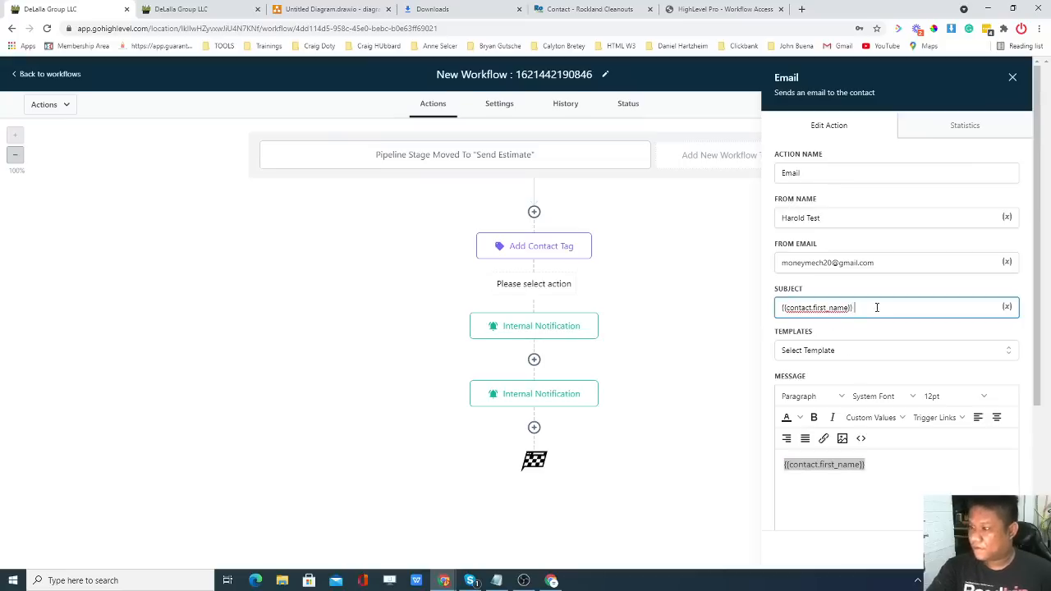
# Complete the subject as '{{contact.first_name}} here's your Free Estimate'.
pyautogui.write('E')
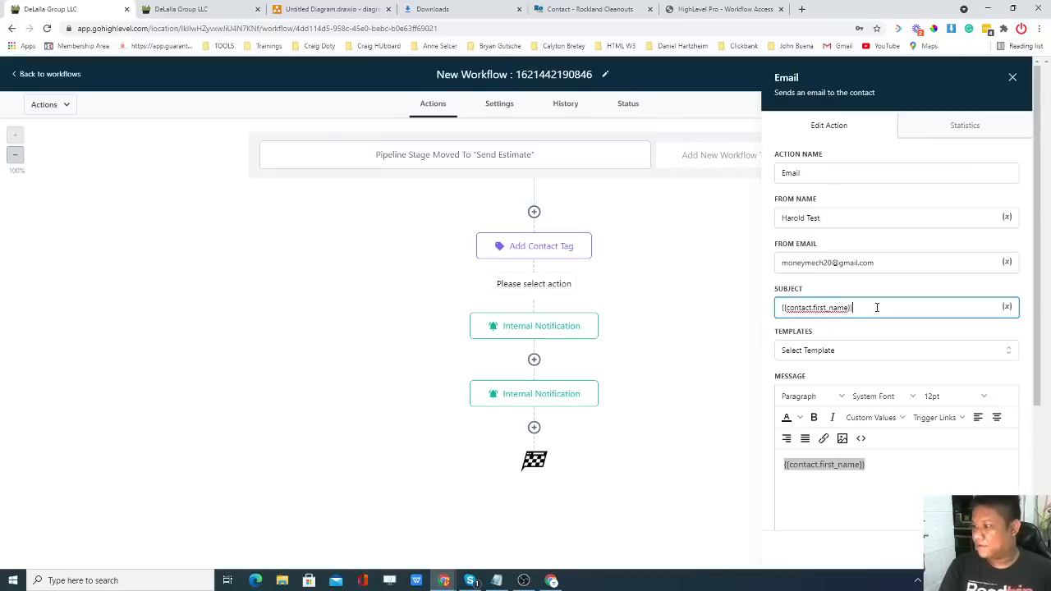
pyautogui.write(' heres')
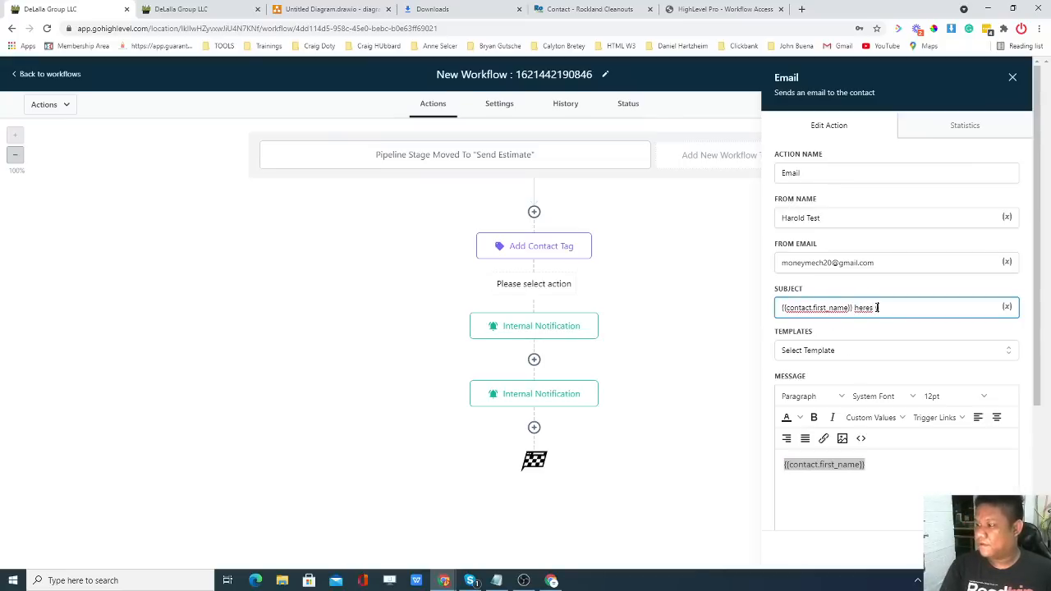
pyautogui.press('BackSpace')
pyautogui.press('BackSpace')
pyautogui.press('BackSpace')
pyautogui.press('BackSpace')
pyautogui.press('BackSpace')
pyautogui.press('BackSpace')
pyautogui.press('BackSpace')
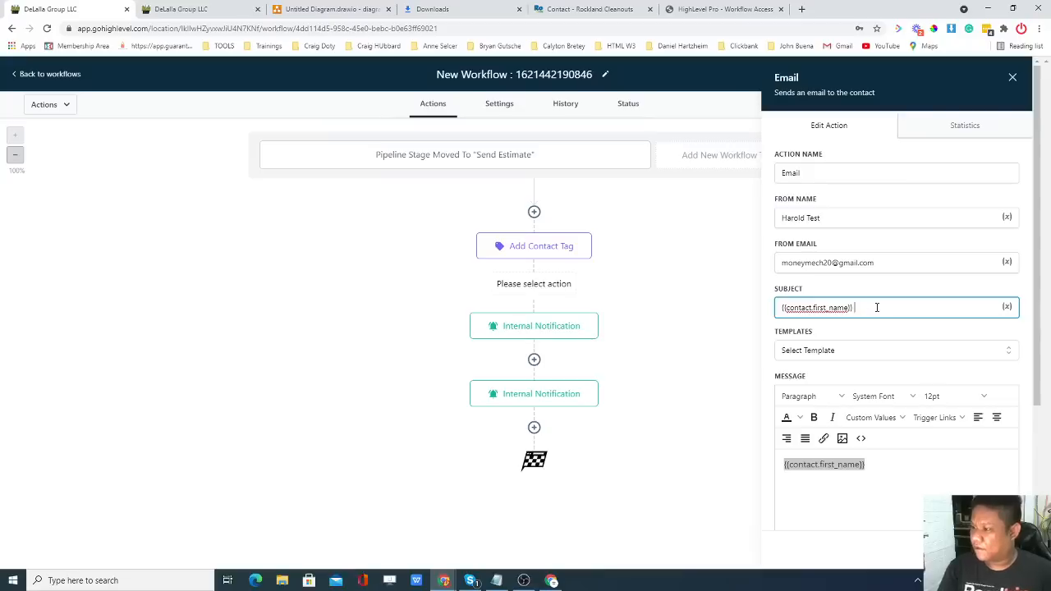
pyautogui.click(780, 308)
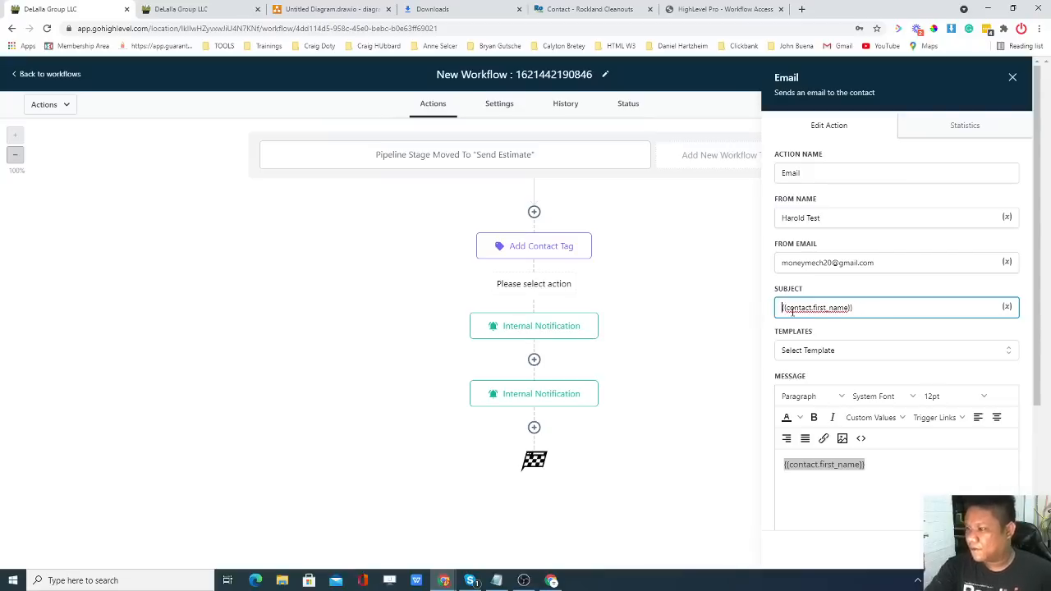
pyautogui.write('He')
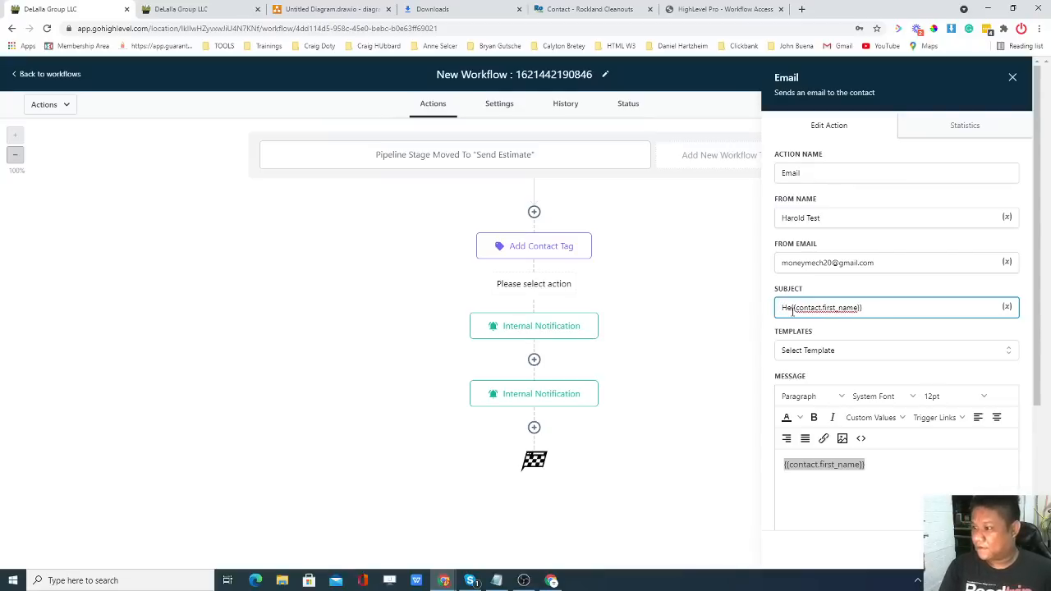
pyautogui.press('BackSpace')
pyautogui.press('BackSpace')
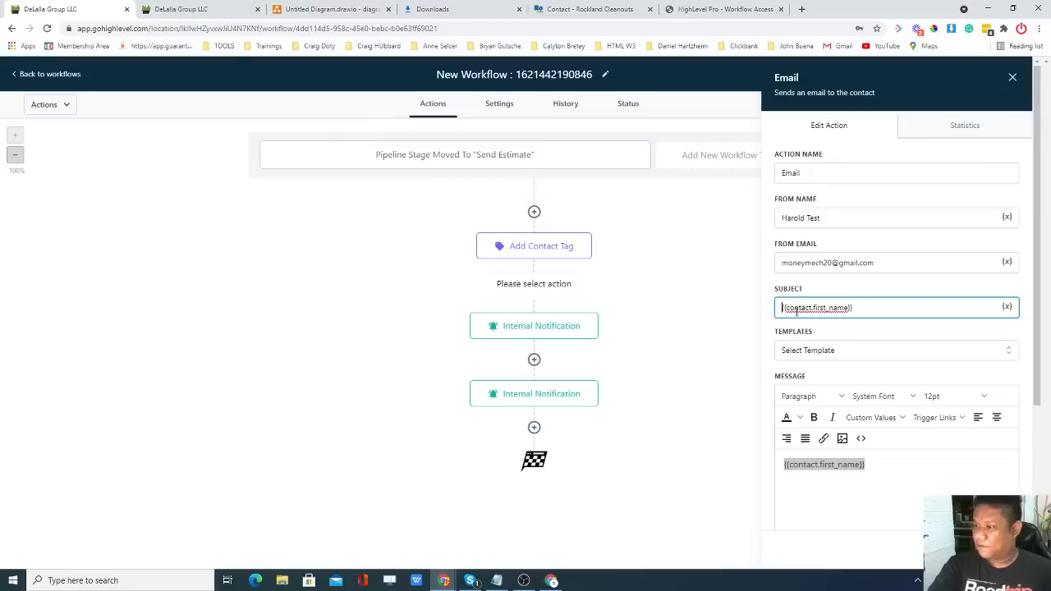
pyautogui.write('Es')
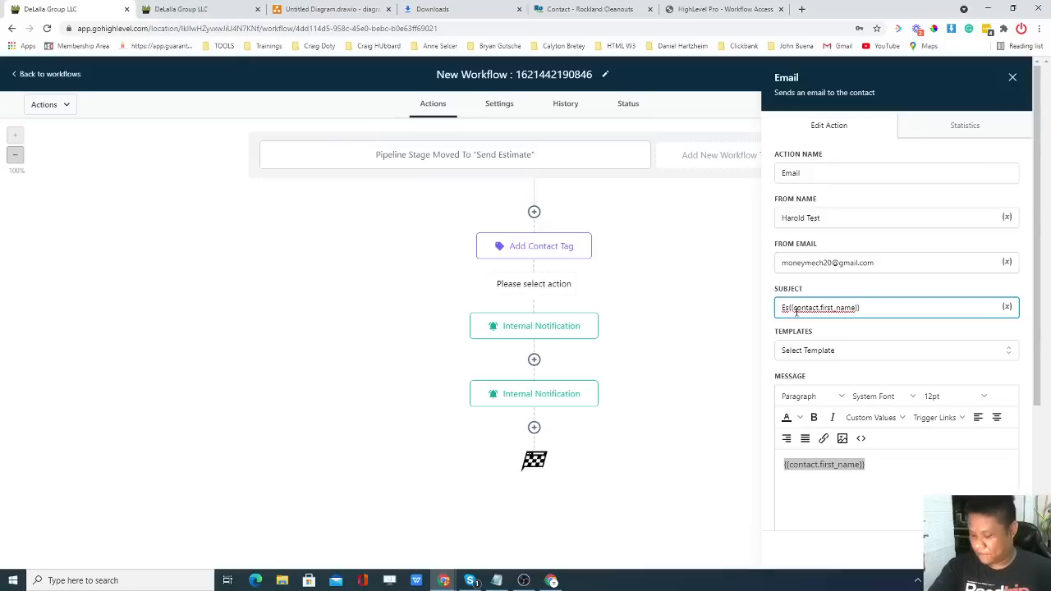
pyautogui.press('BackSpace')
pyautogui.press('BackSpace')
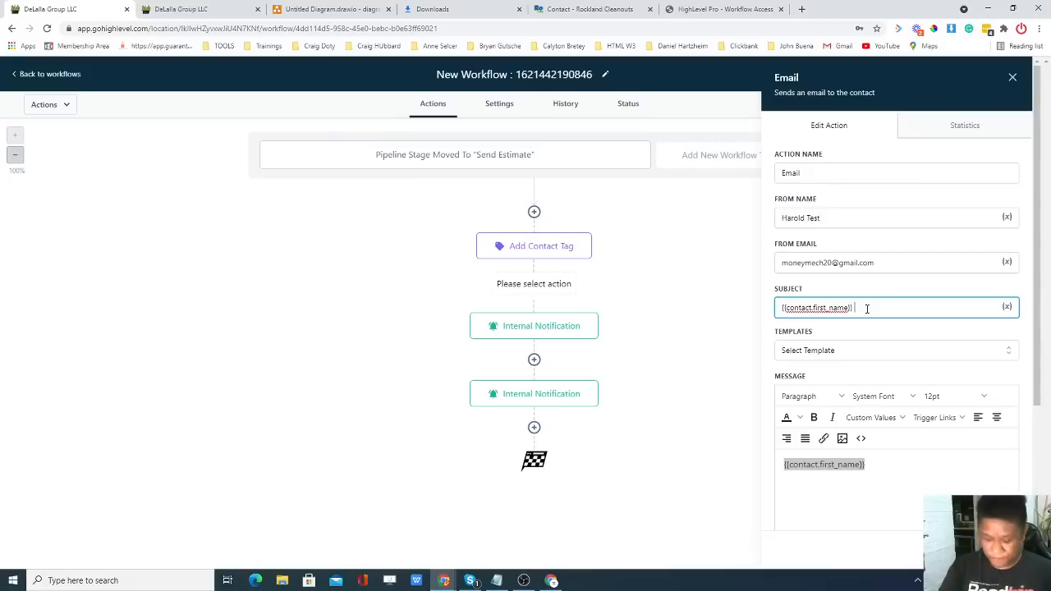
pyautogui.write('Re')
pyautogui.press('BackSpace')
pyautogui.write('hre')
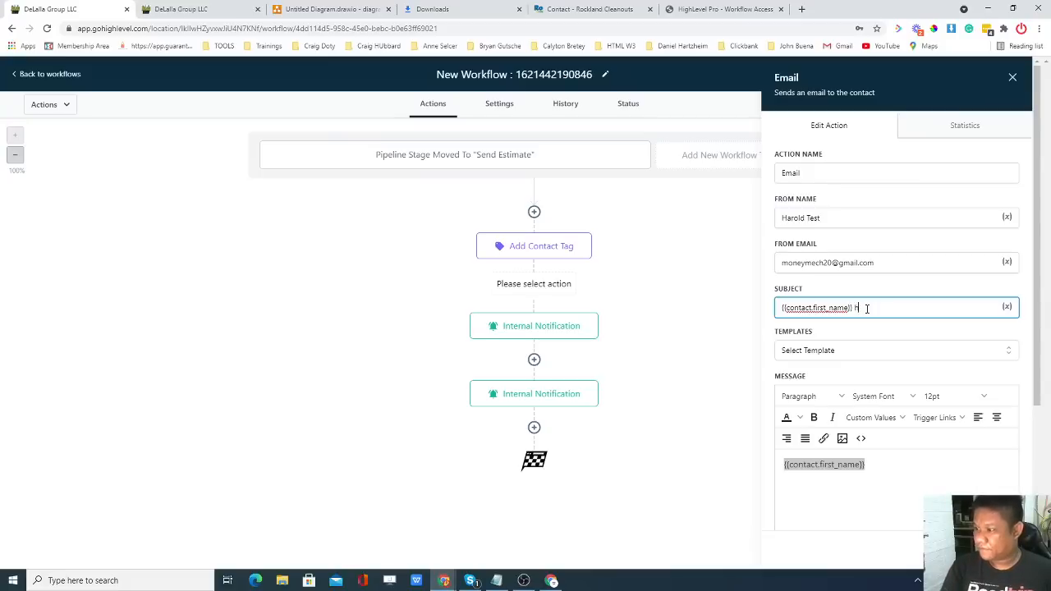
pyautogui.press('BackSpace')
pyautogui.press('BackSpace')
pyautogui.write('ere')
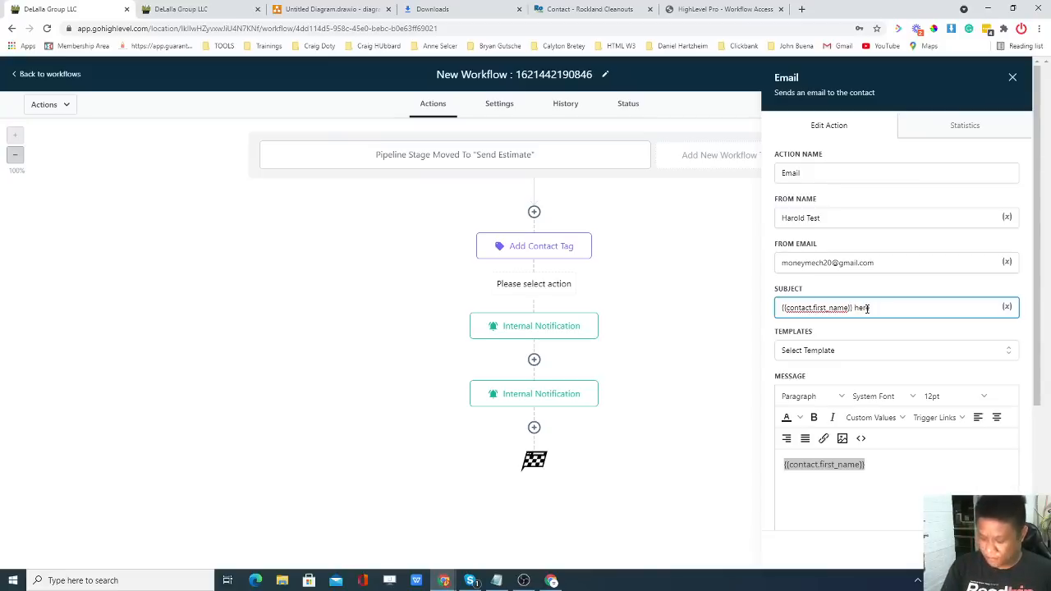
pyautogui.write("'s your Es")
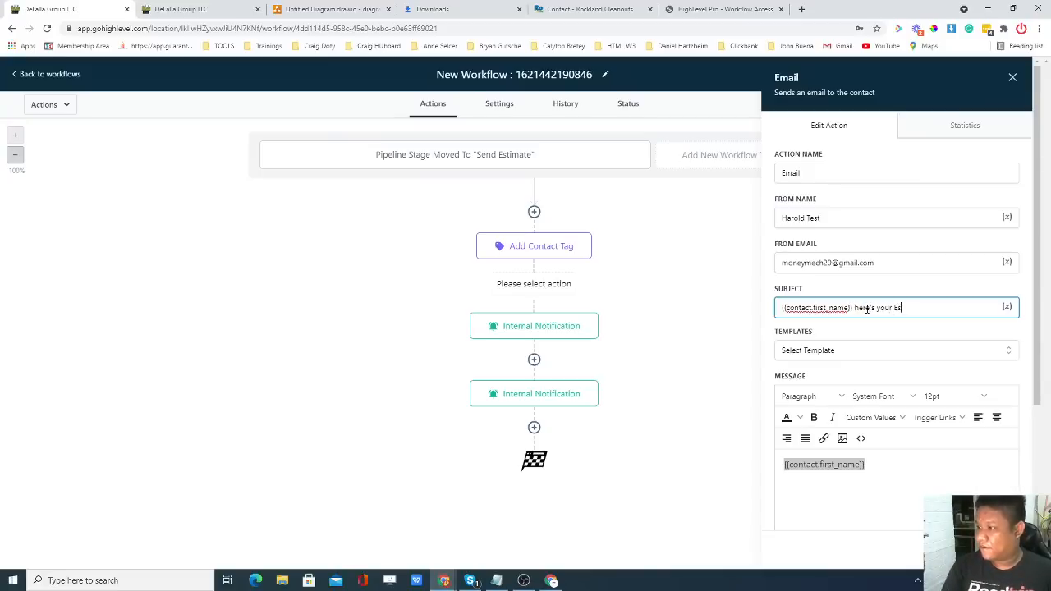
pyautogui.press('BackSpace')
pyautogui.press('BackSpace')
pyautogui.write('Free Est')
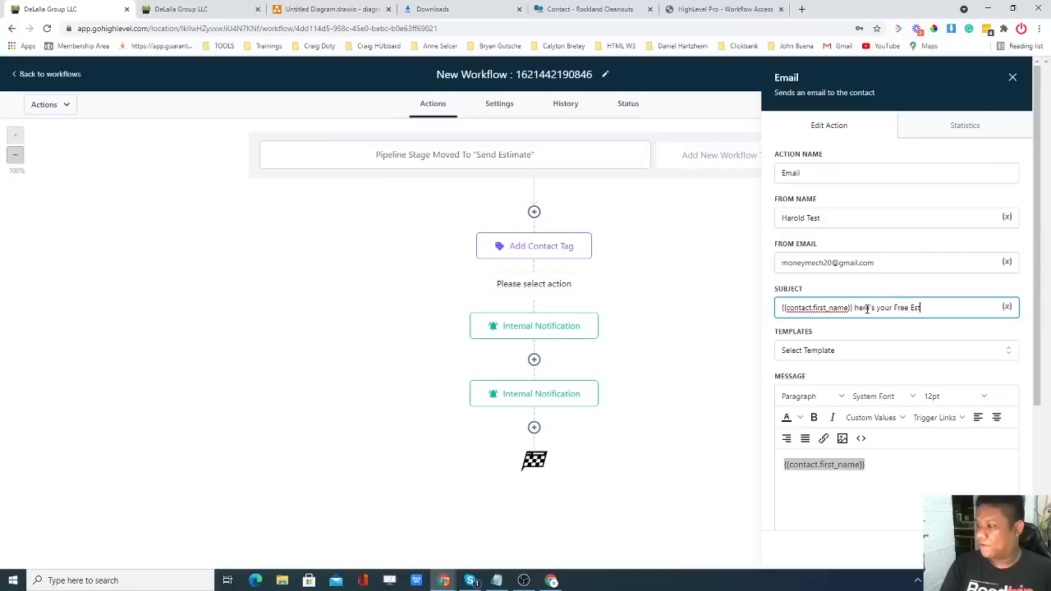
pyautogui.write('imate')
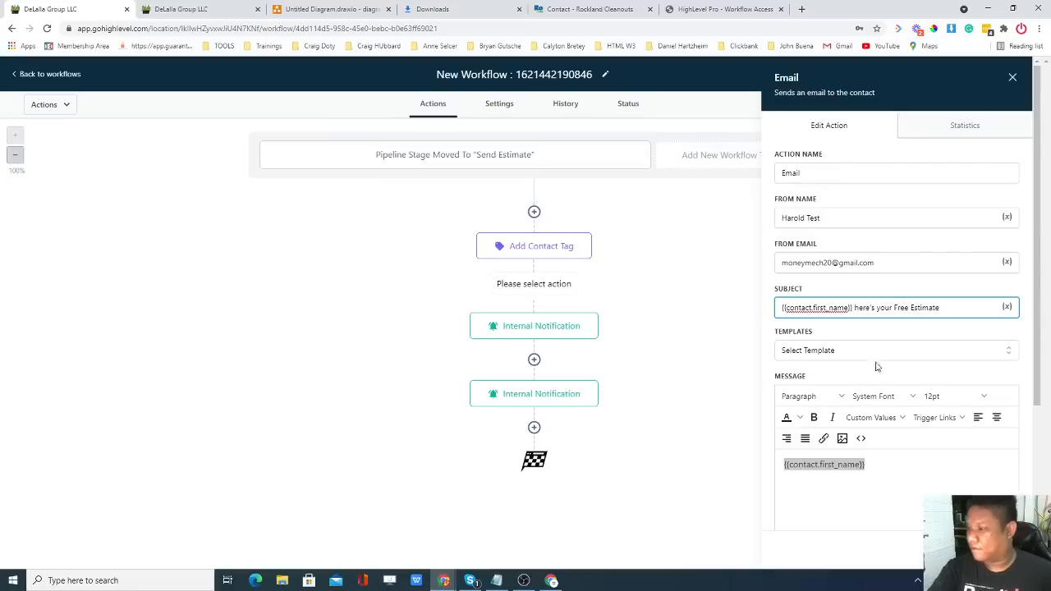
# Add a comma after the {{contact.first_name}} greeting, then 'Here's your free estimate check details below' beneath it.
pyautogui.click(891, 482)
pyautogui.scroll(-1, 882, 448)
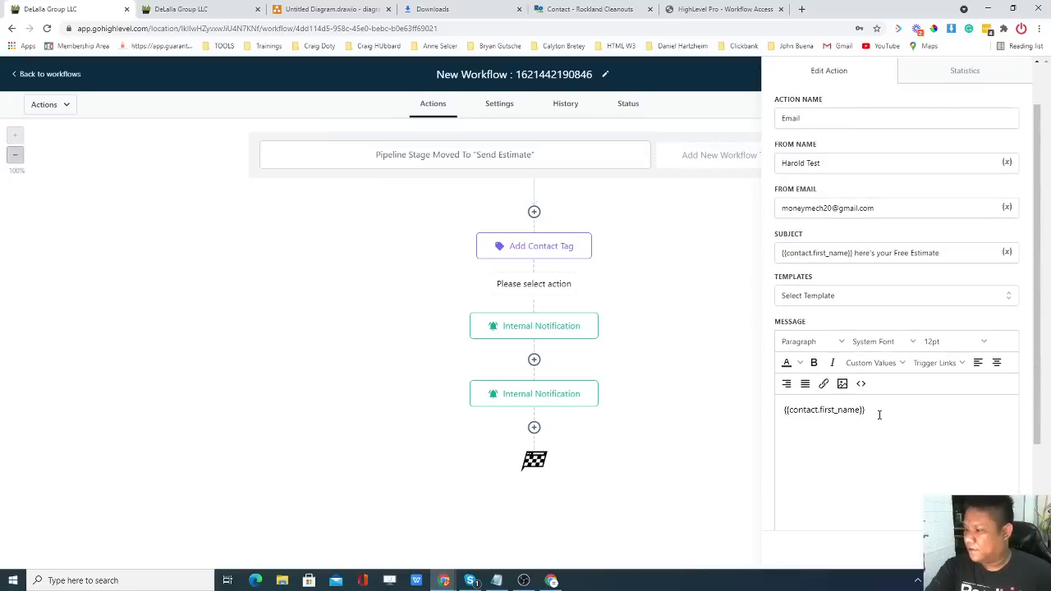
pyautogui.write(',')
pyautogui.press('Return')
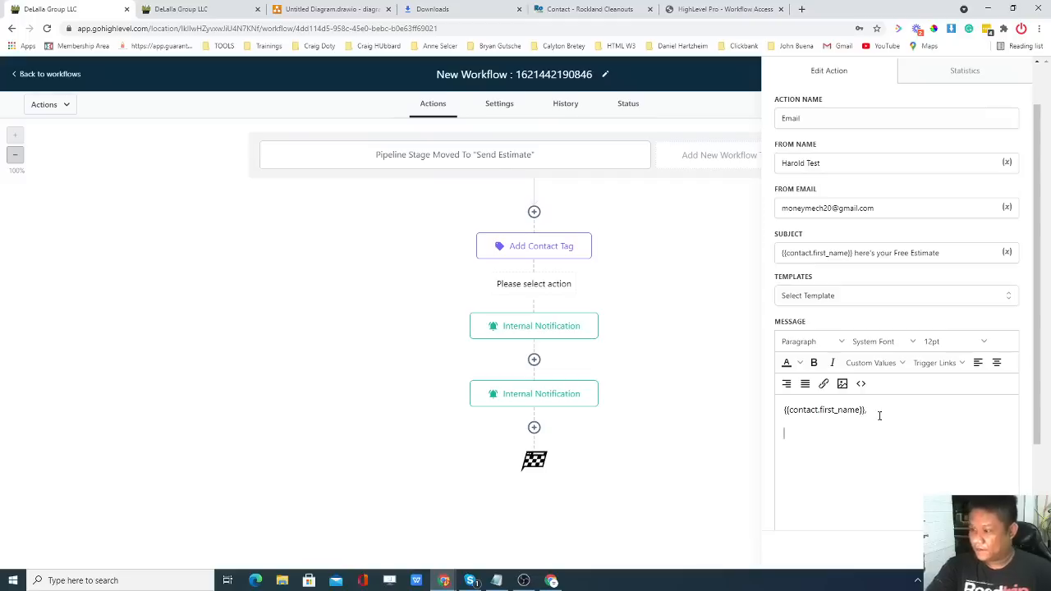
pyautogui.press('BackSpace')
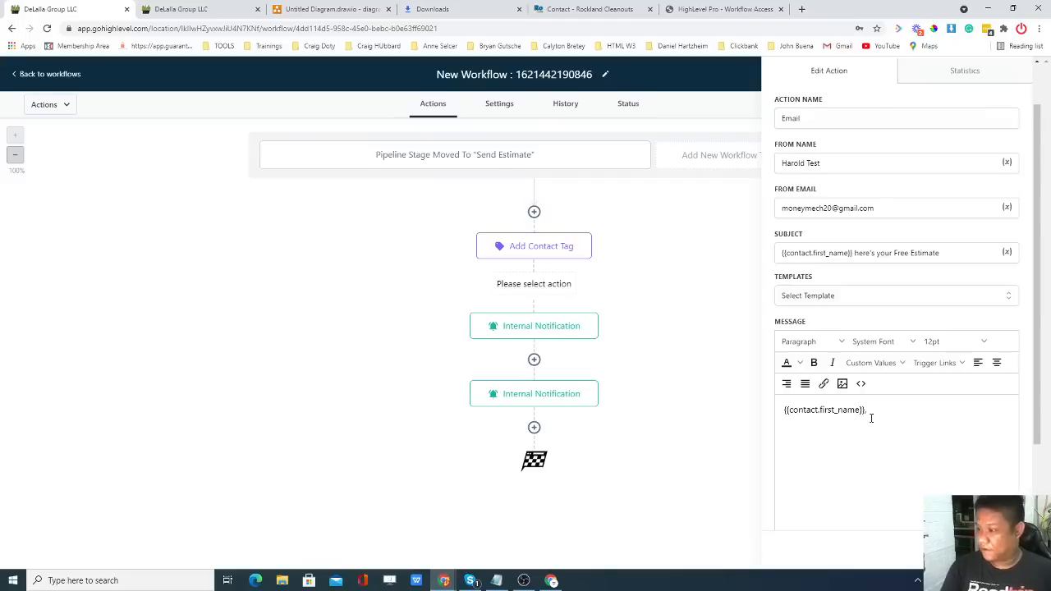
pyautogui.scroll(-2, 882, 414)
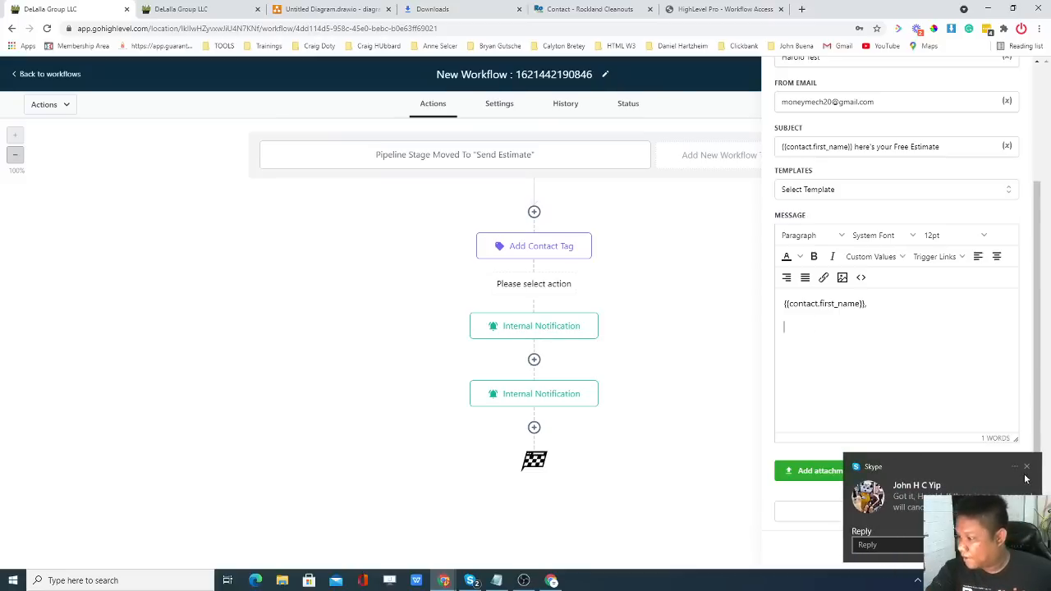
pyautogui.click(1027, 469)
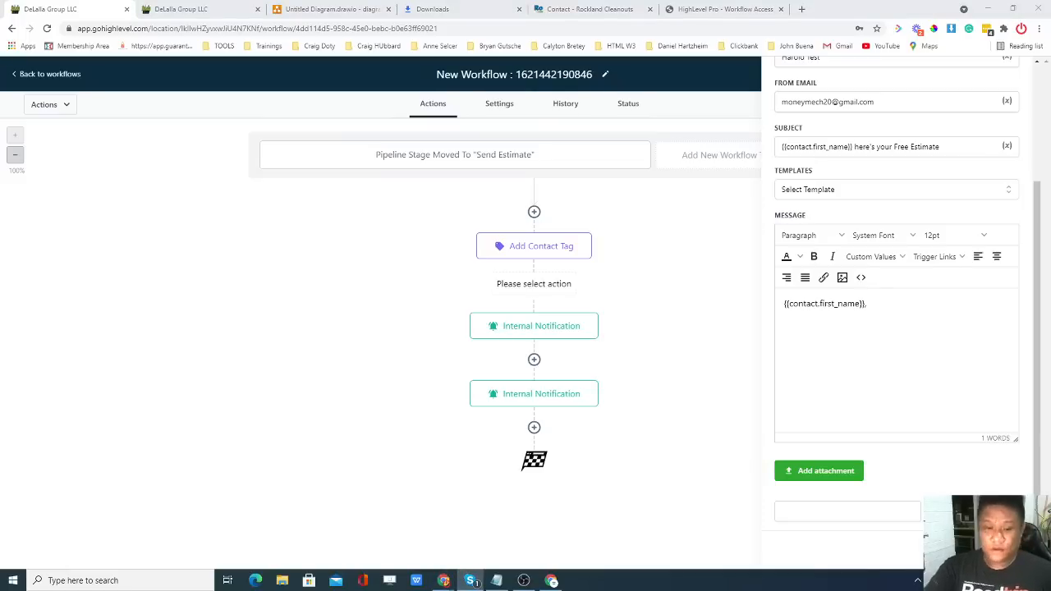
pyautogui.click(403, 217)
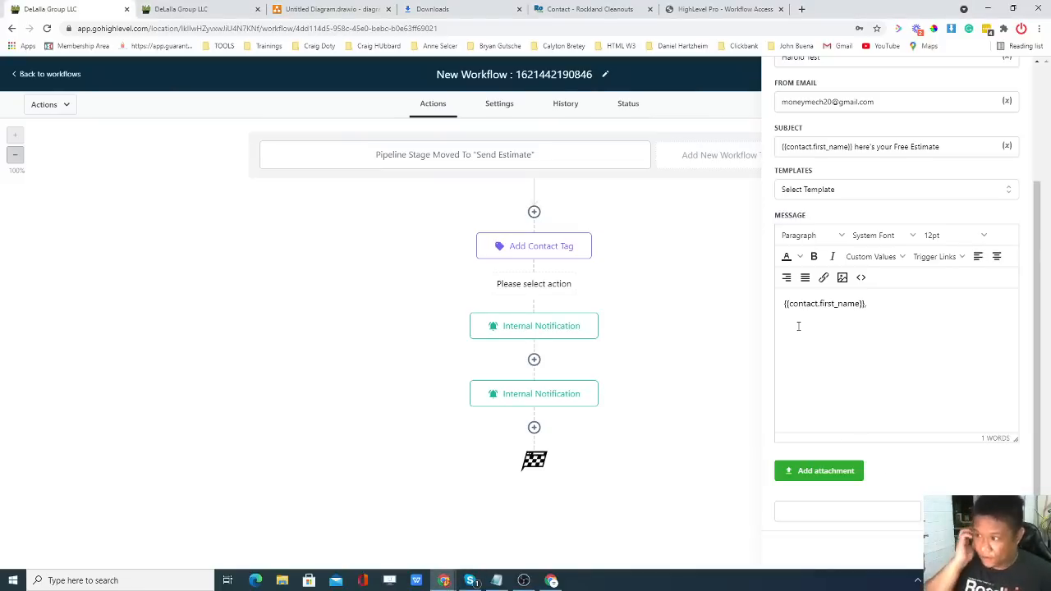
pyautogui.write('Here ')
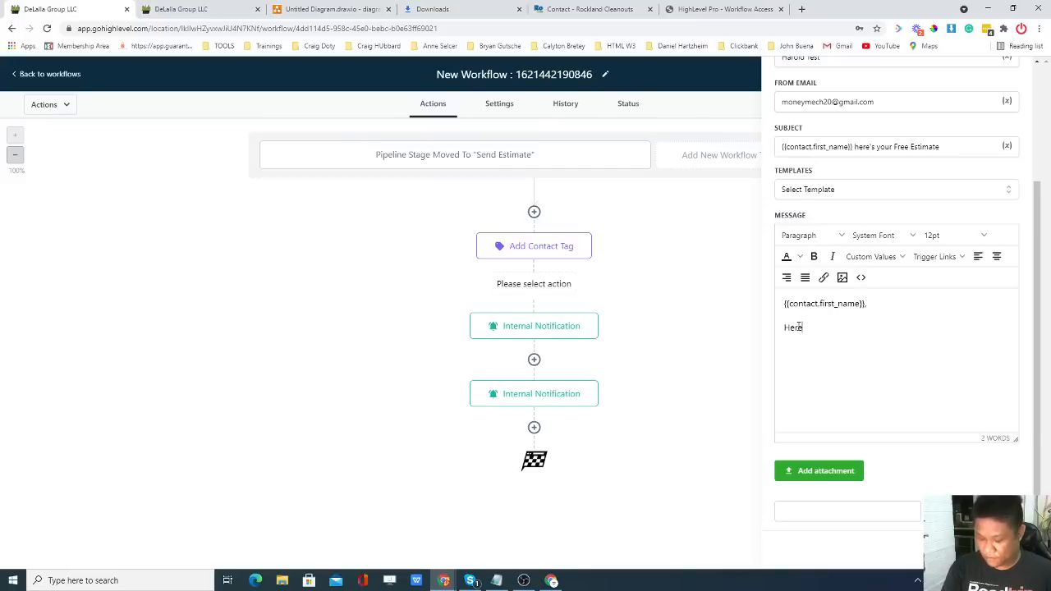
pyautogui.write(" 's your fre")
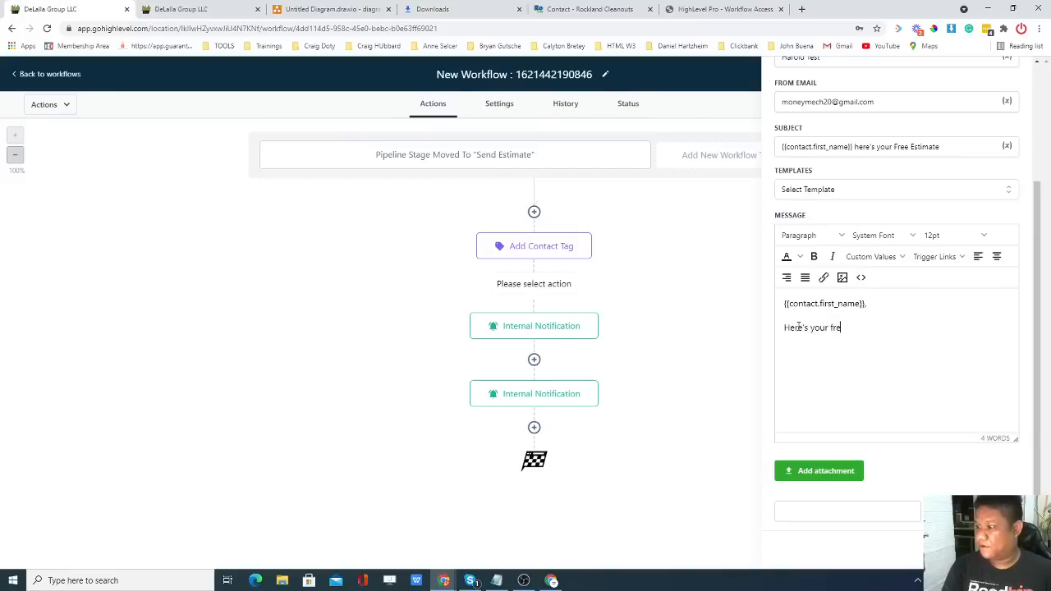
pyautogui.write('e estimate')
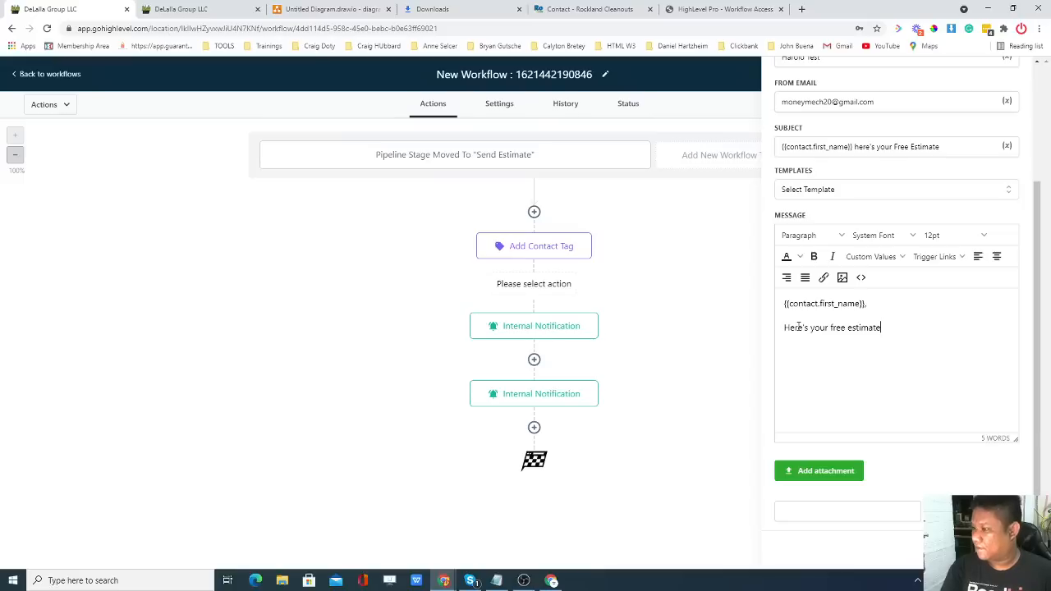
pyautogui.write(' check')
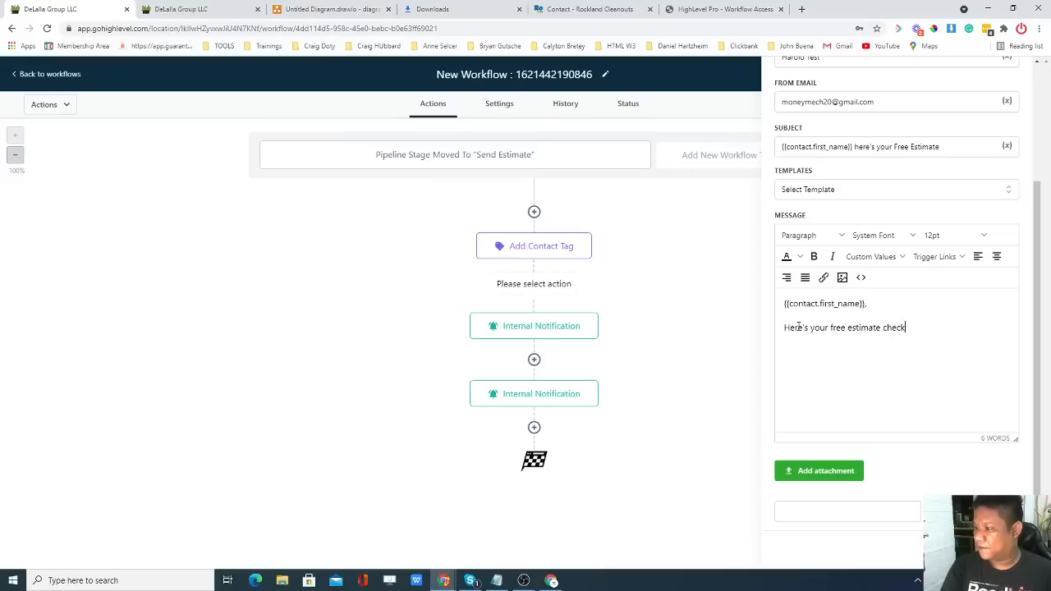
pyautogui.write(' details below:')
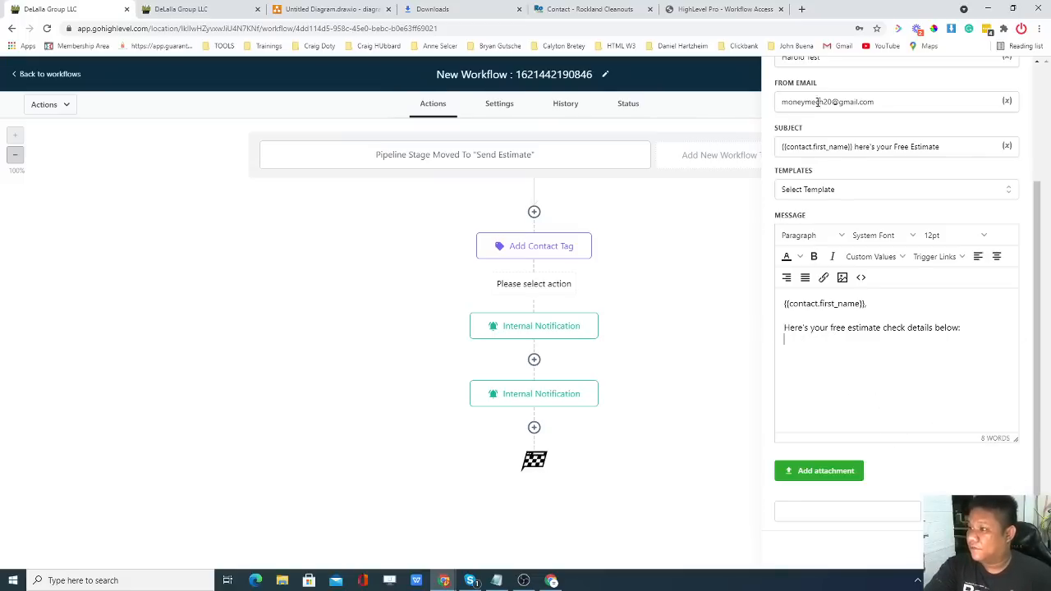
pyautogui.scroll(2, 818, 102)
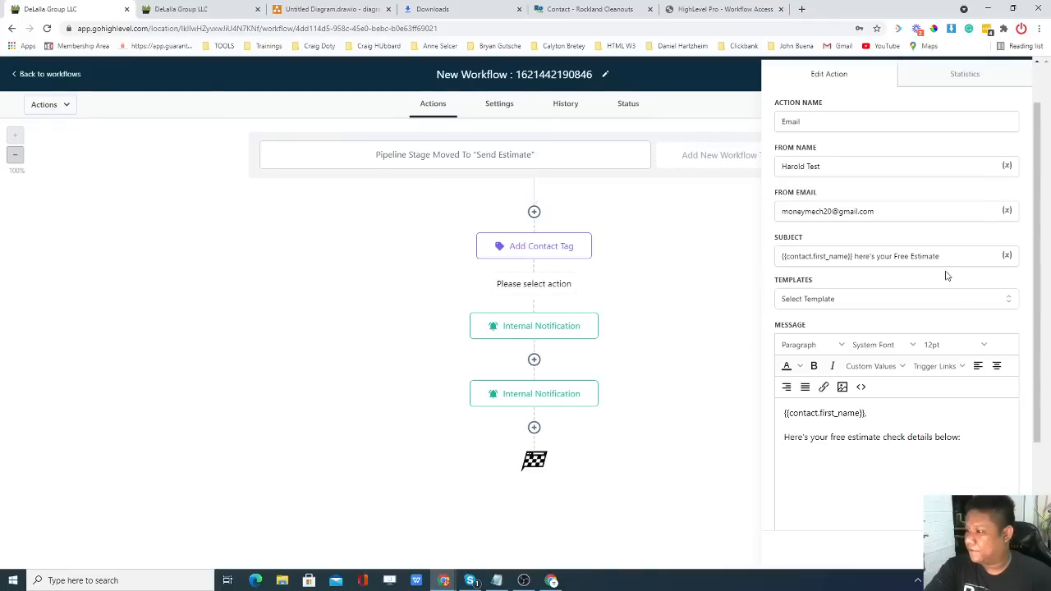
pyautogui.scroll(-1, 903, 311)
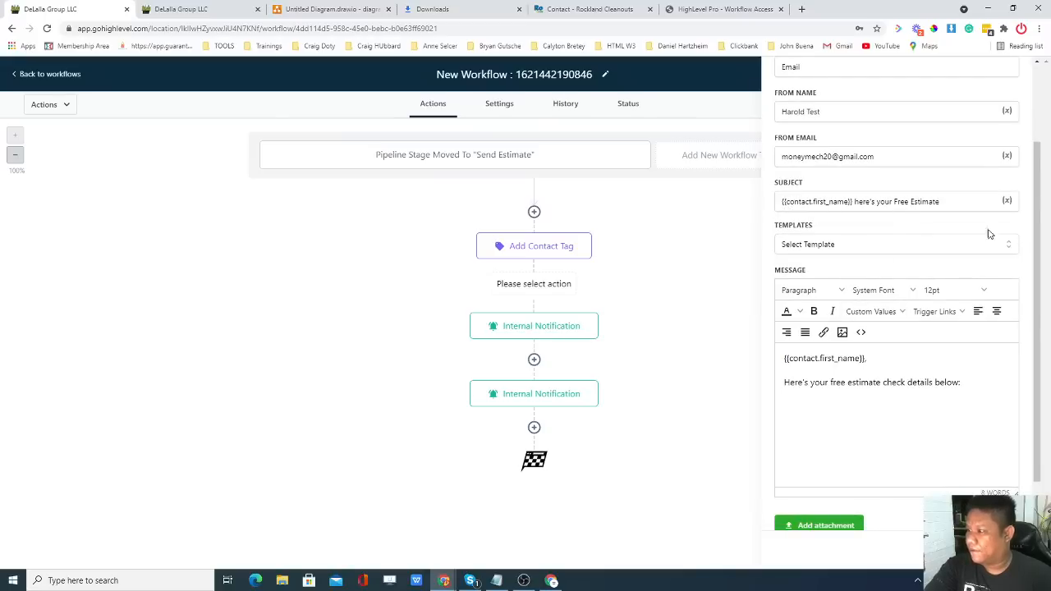
# Save the Email action, then check the Opportunities pipeline and come back to the workflow.
pyautogui.click(987, 547)
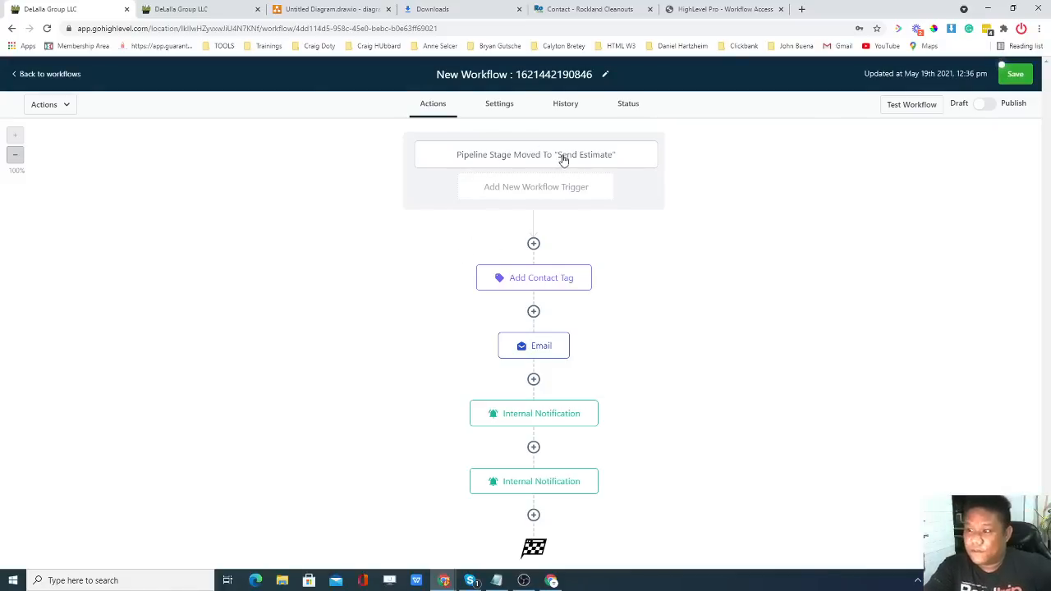
pyautogui.click(224, 12)
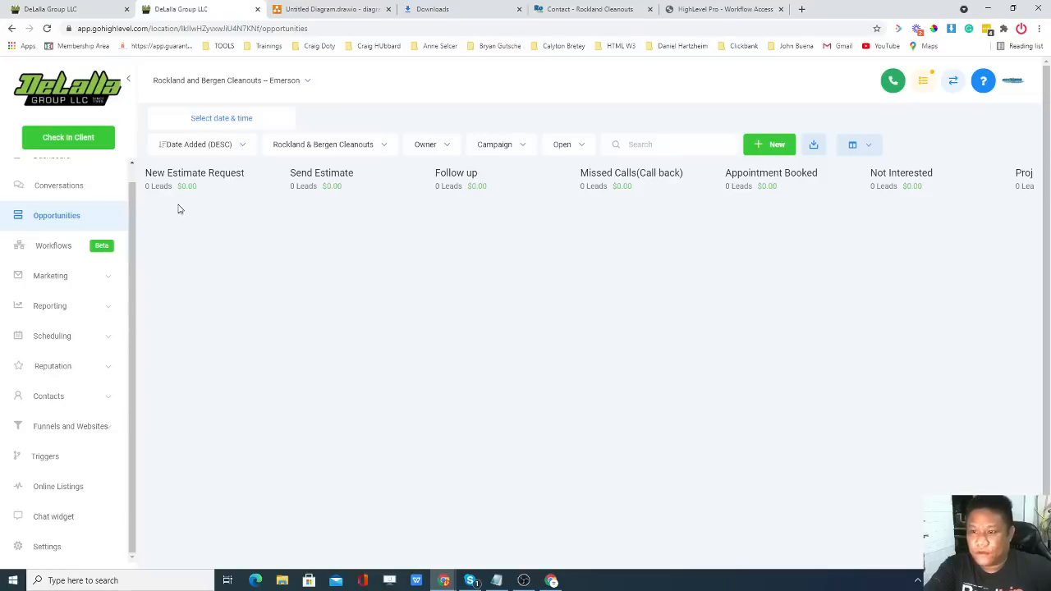
pyautogui.click(95, 11)
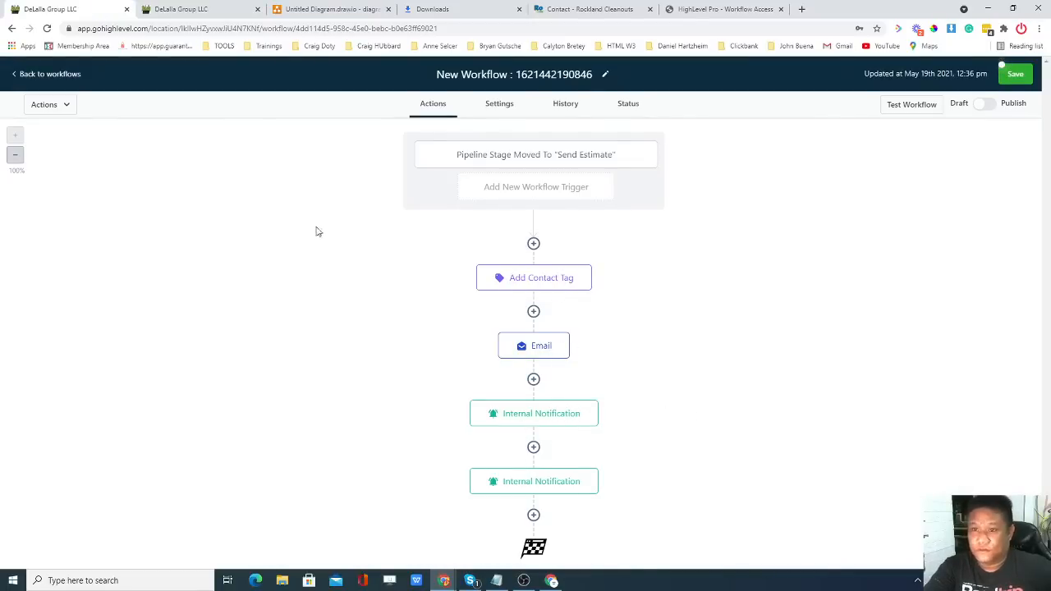
pyautogui.click(225, 11)
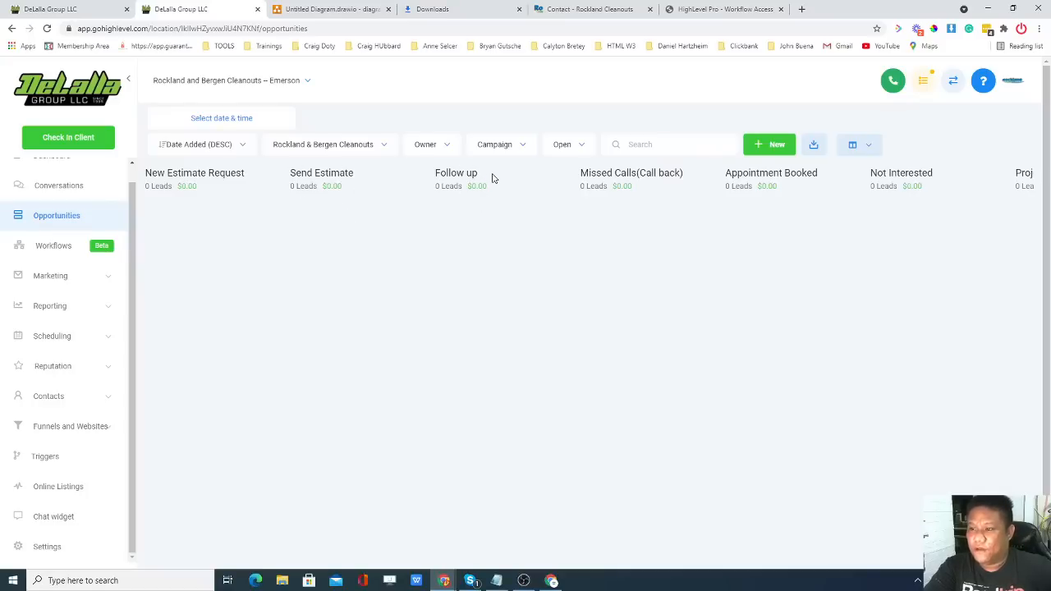
pyautogui.hotkey('ctrl', 'shift', 'Tab')
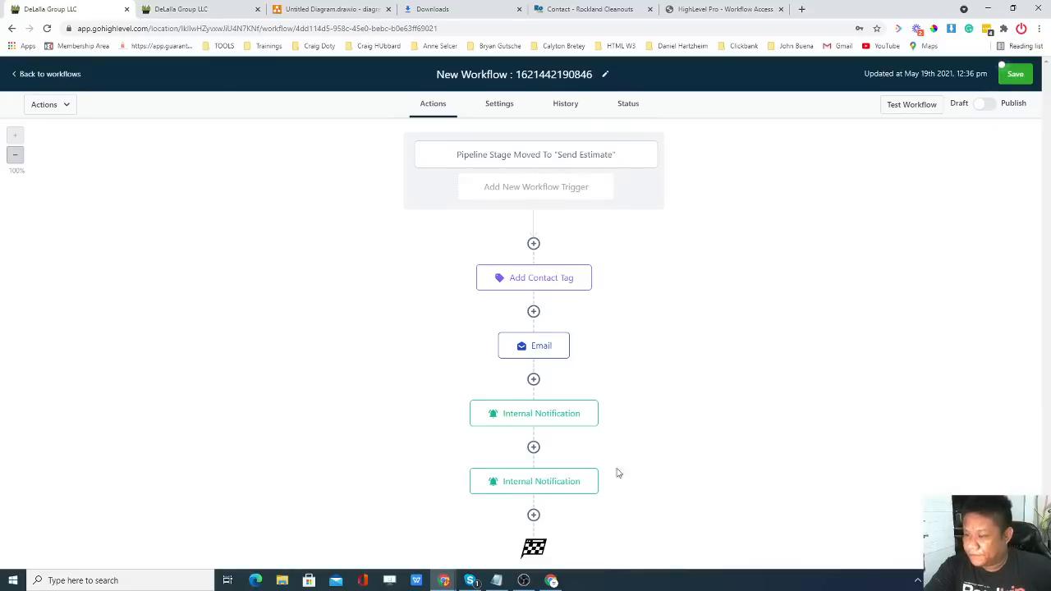
pyautogui.click(1014, 74)
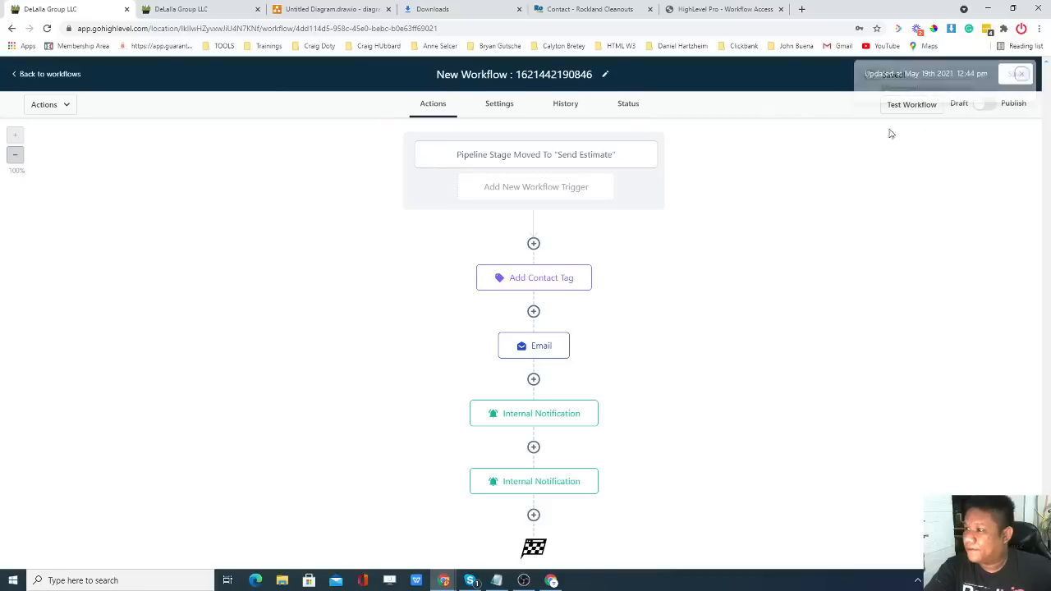
pyautogui.click(30, 75)
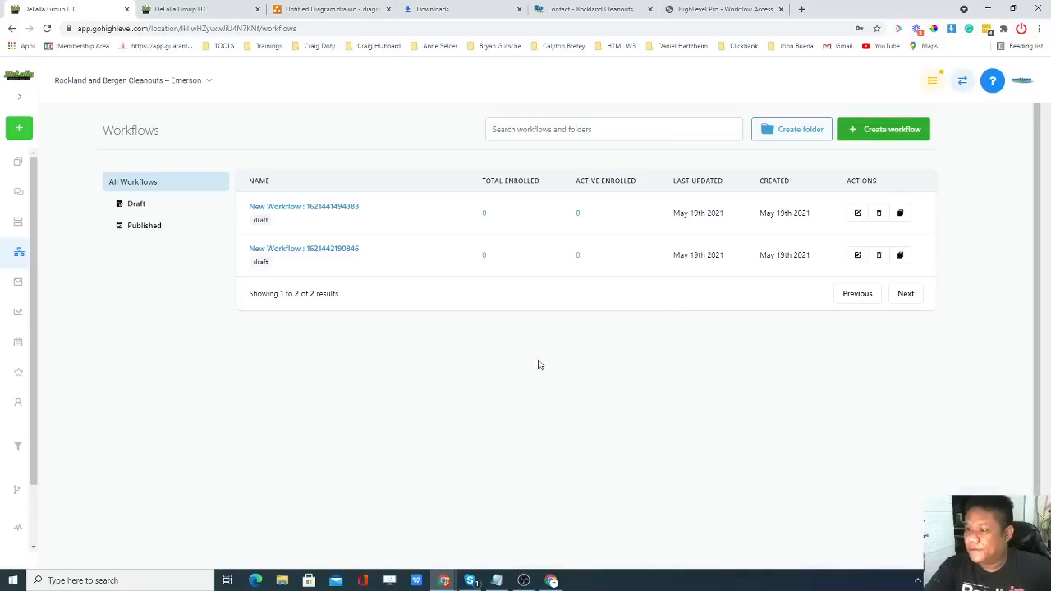
pyautogui.click(190, 8)
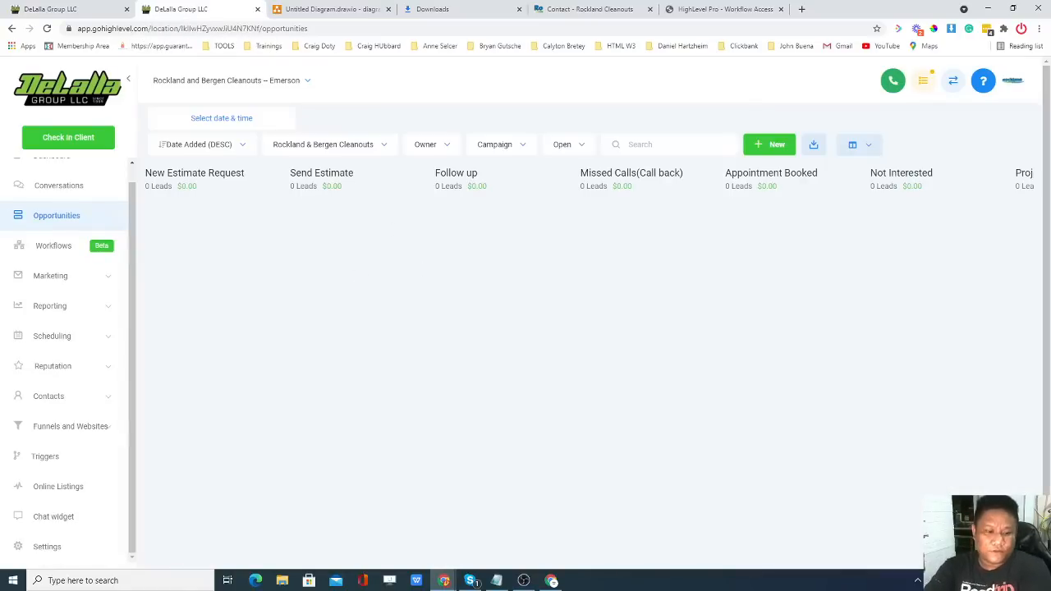
pyautogui.hotkey('alt', 'Tab')
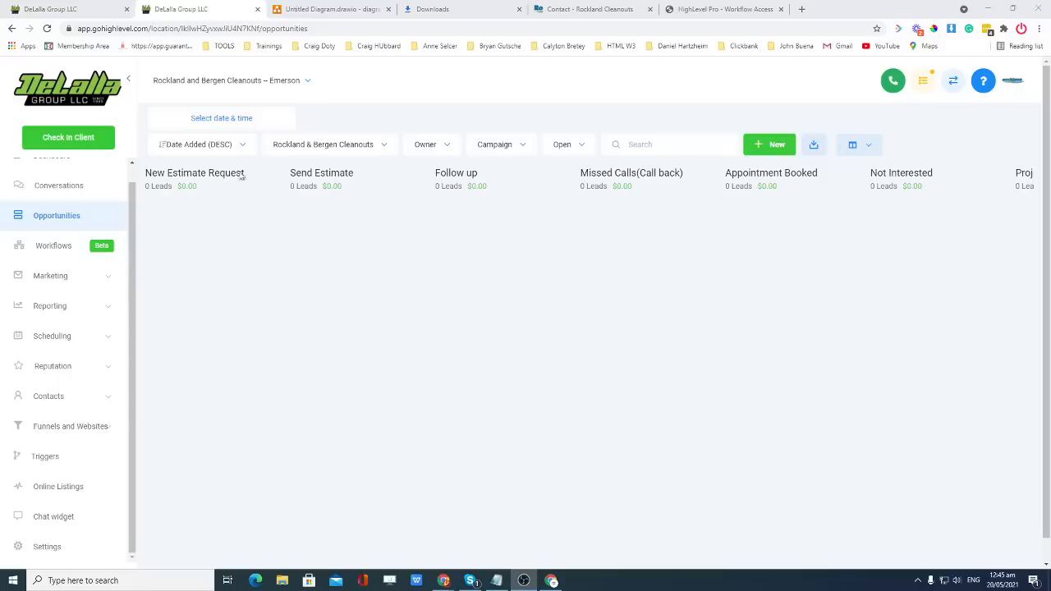
pyautogui.click(107, 8)
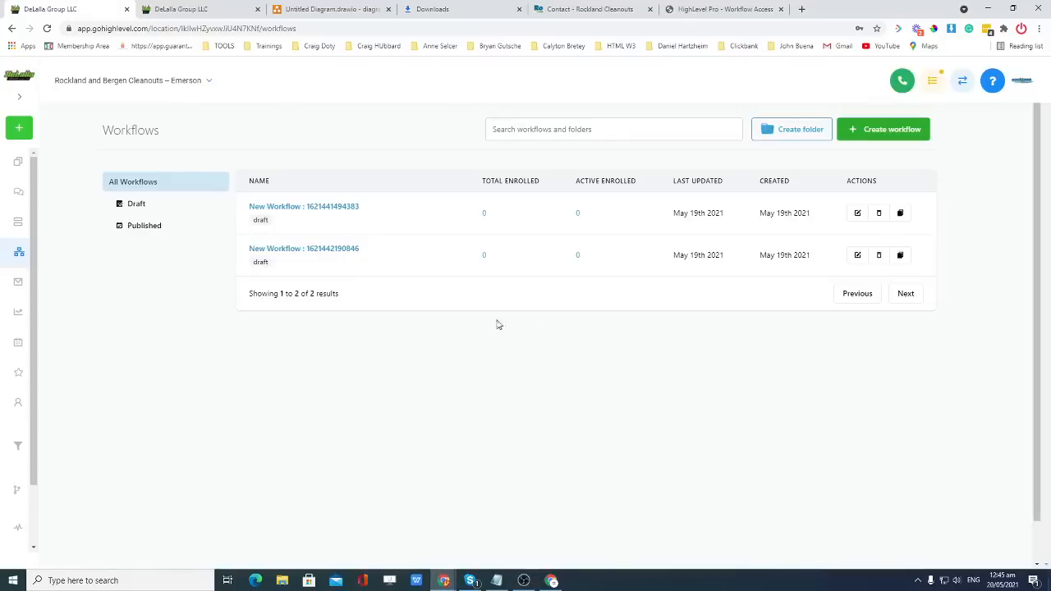
pyautogui.click(327, 251)
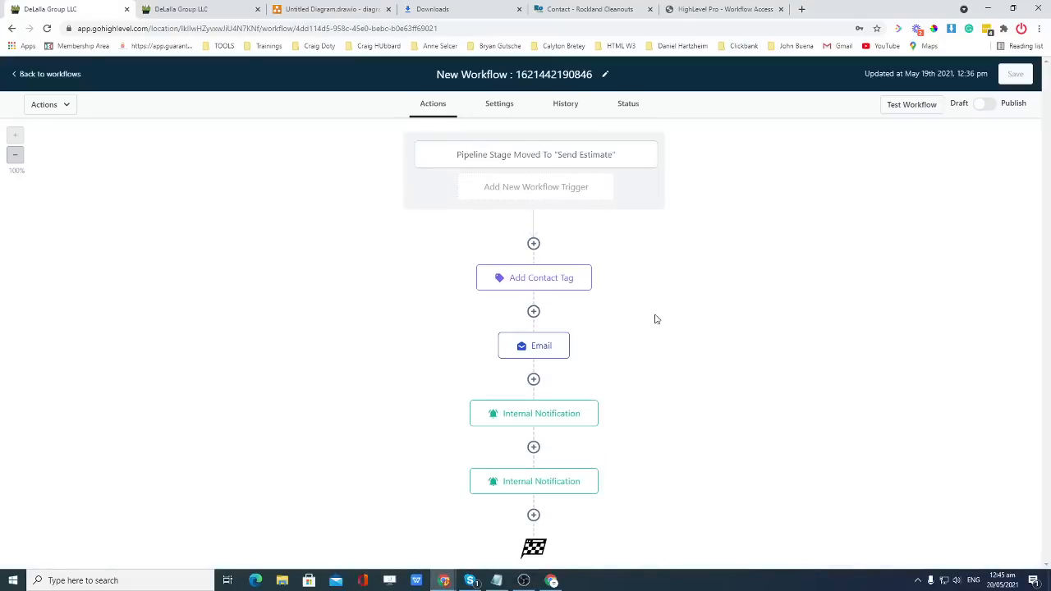
# Insert a new step below the Email node and browse the actions down to Conditions and workflow.
pyautogui.click(534, 380)
pyautogui.scroll(-3, 887, 262)
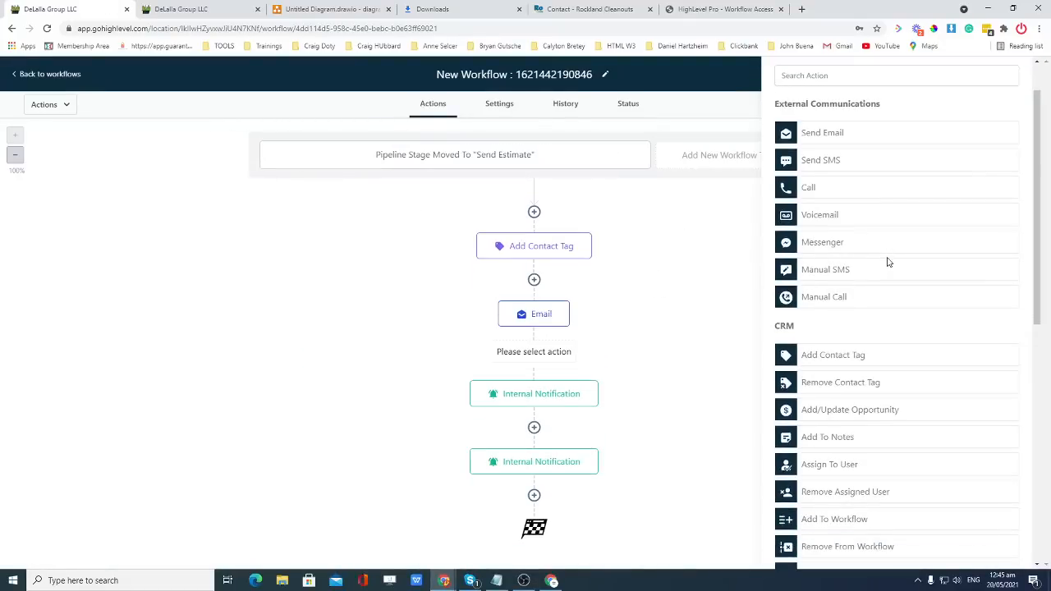
pyautogui.scroll(-2, 886, 262)
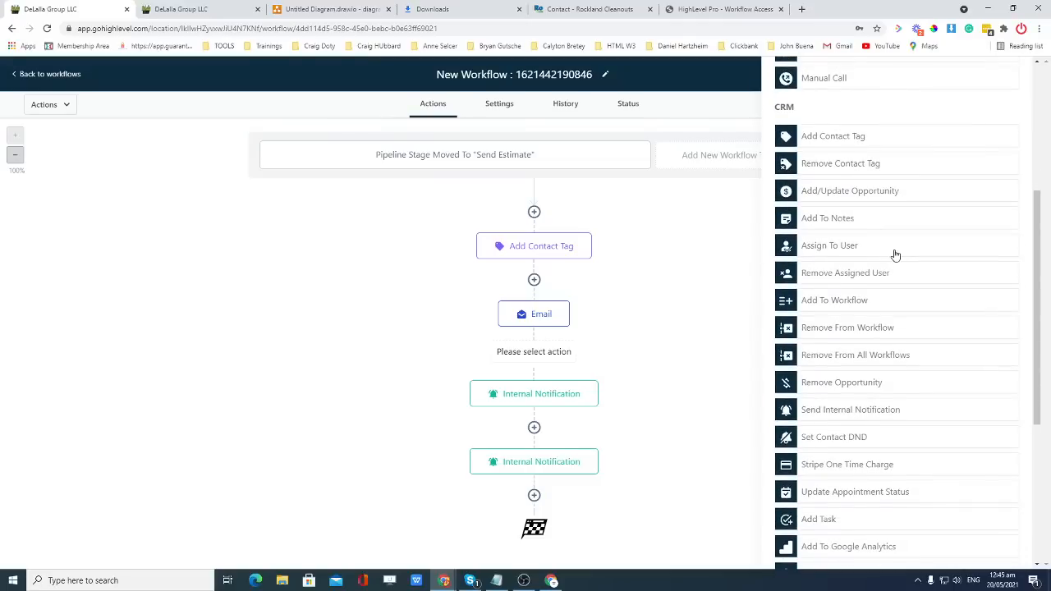
pyautogui.scroll(-1, 895, 255)
pyautogui.scroll(-1, 896, 255)
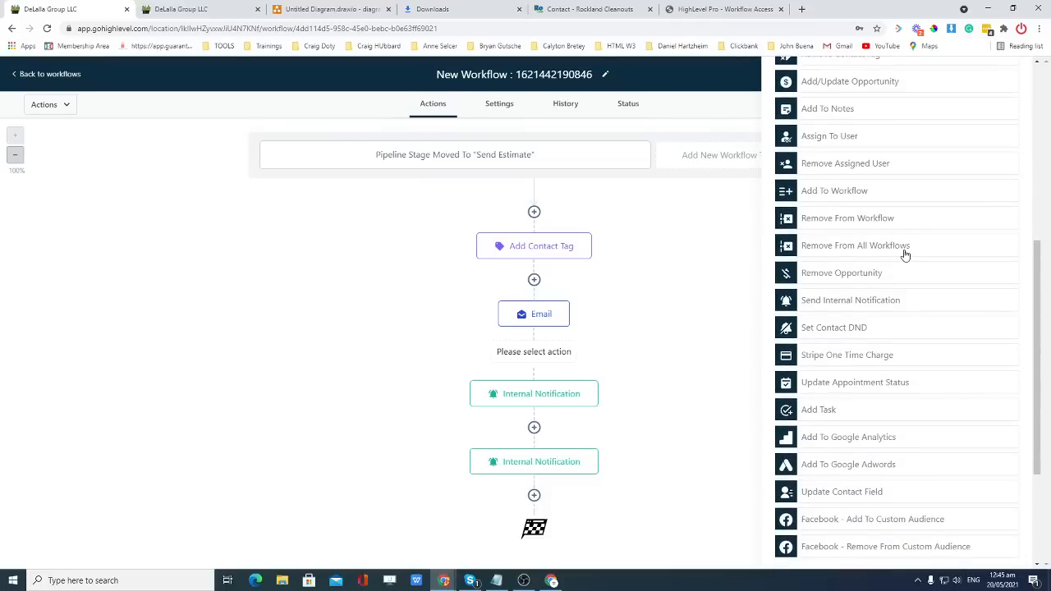
pyautogui.scroll(-1, 903, 254)
pyautogui.scroll(-1, 904, 254)
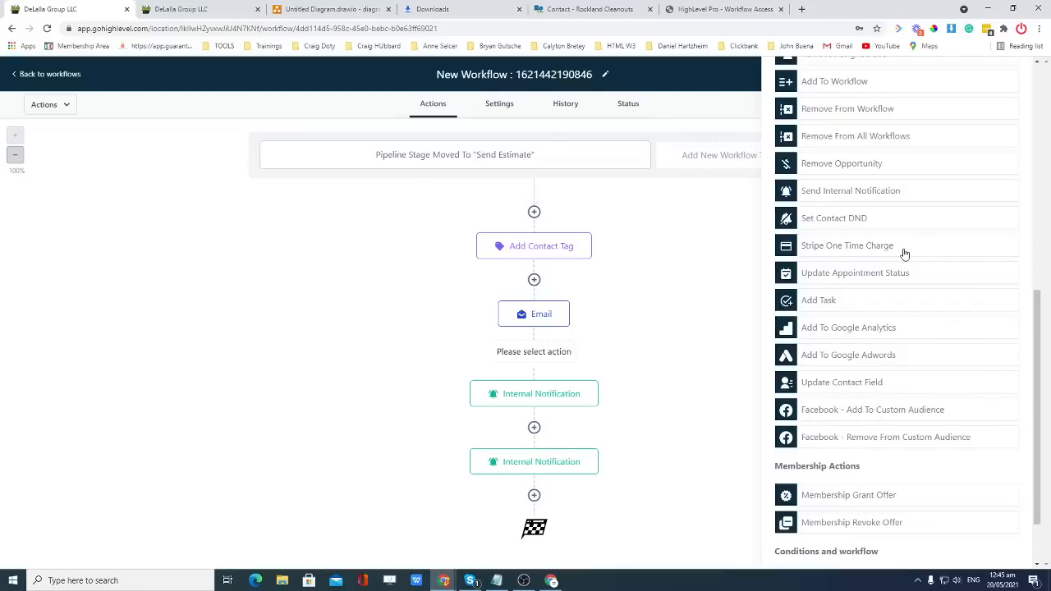
pyautogui.scroll(1, 904, 254)
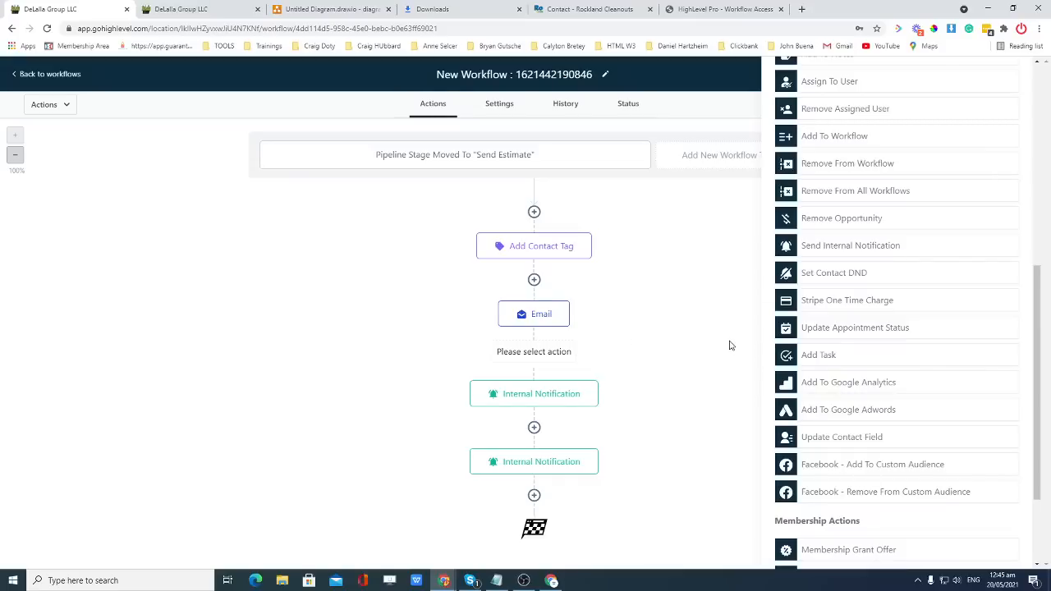
pyautogui.scroll(8, 914, 352)
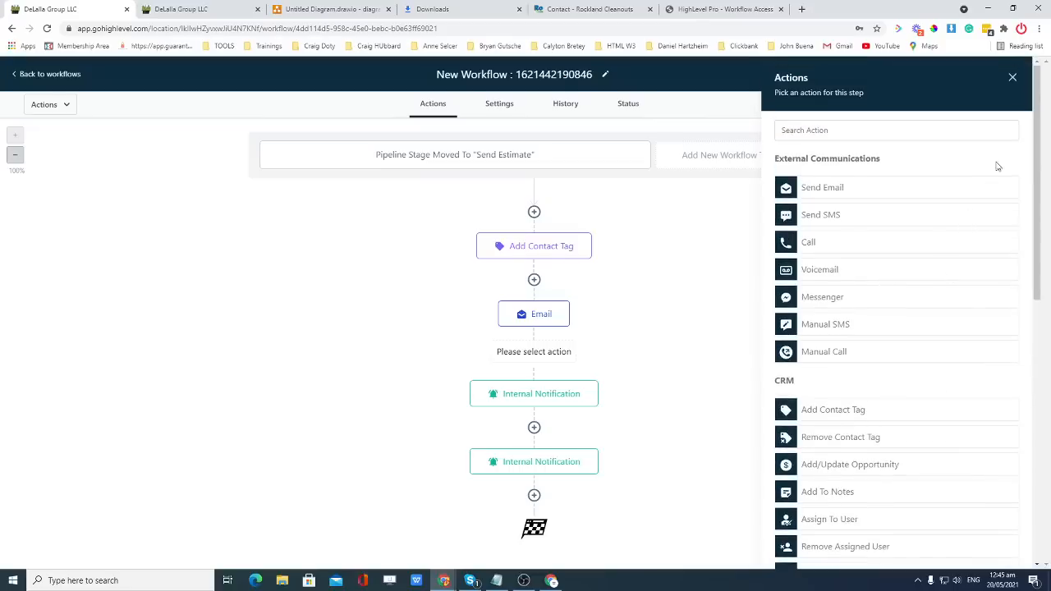
pyautogui.click(1012, 79)
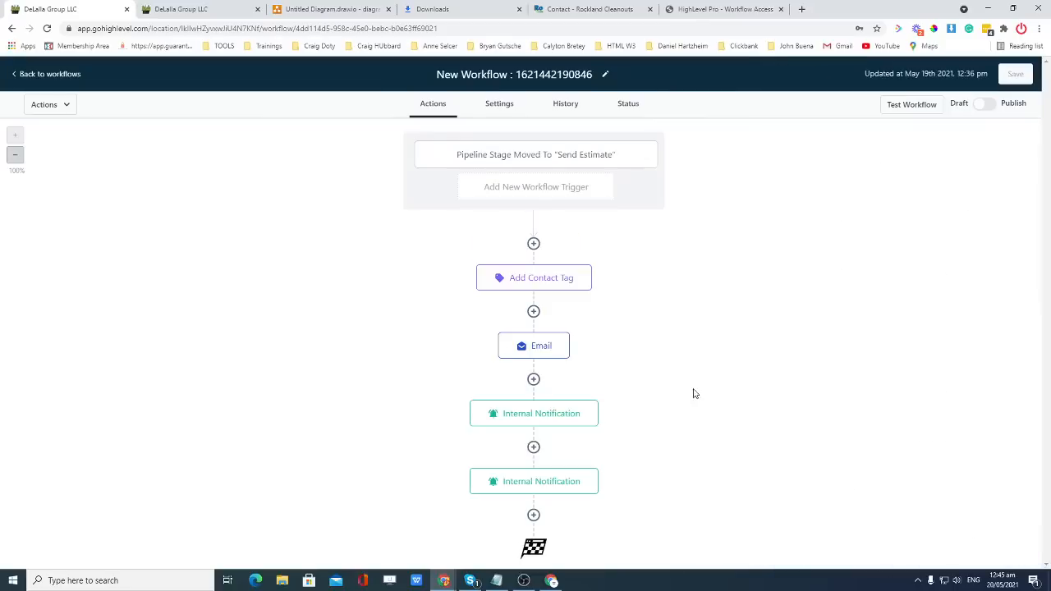
pyautogui.click(534, 379)
pyautogui.scroll(-10, 830, 383)
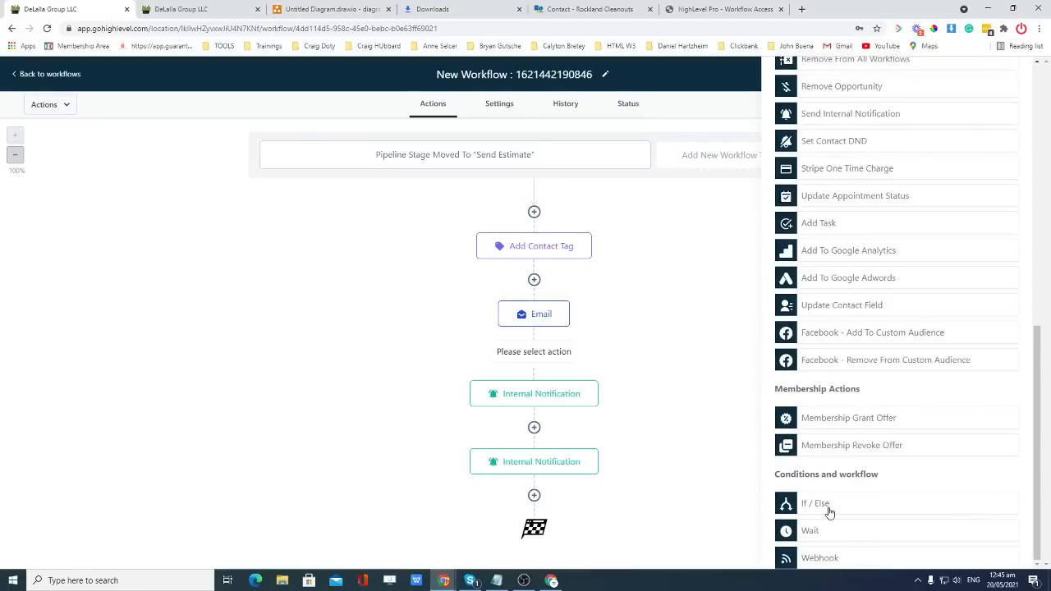
# Make the new step a Wait lasting 1 day.
pyautogui.click(813, 533)
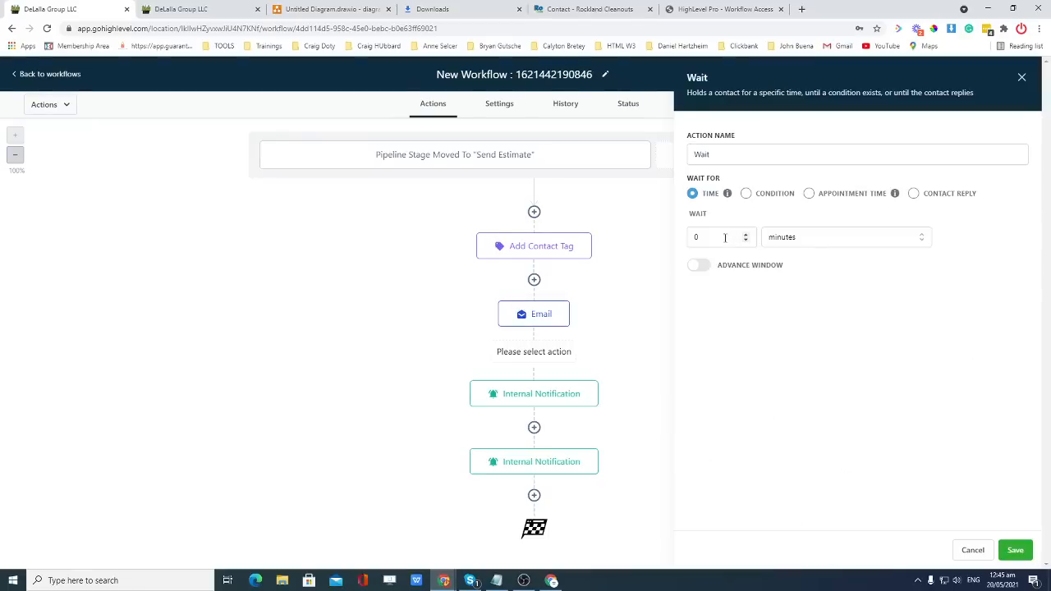
pyautogui.moveTo(724, 238); pyautogui.dragTo(695, 237)
pyautogui.click(826, 237)
pyautogui.click(798, 303)
pyautogui.click(700, 266)
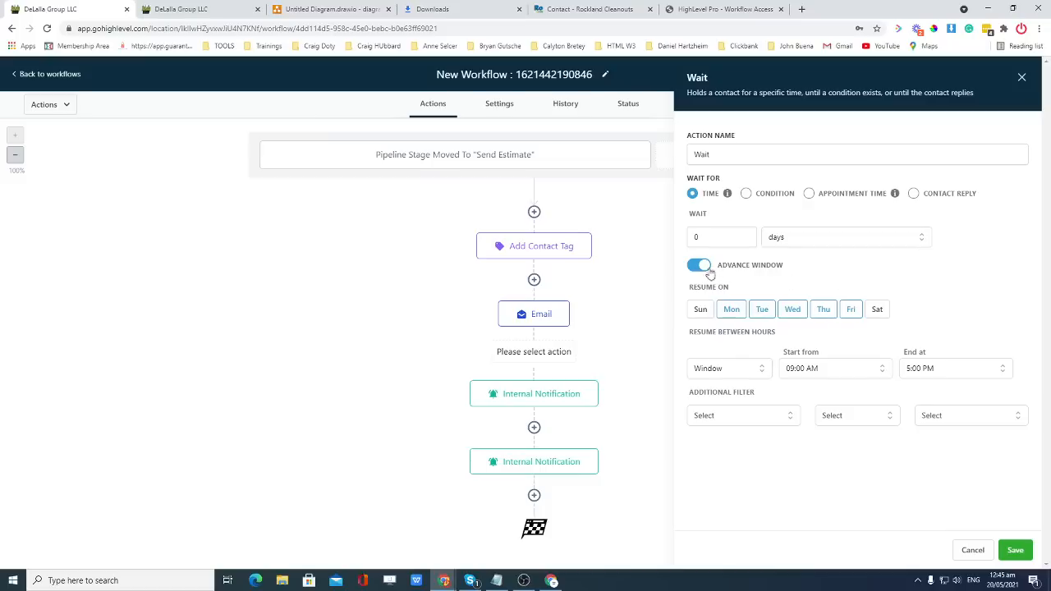
pyautogui.click(700, 266)
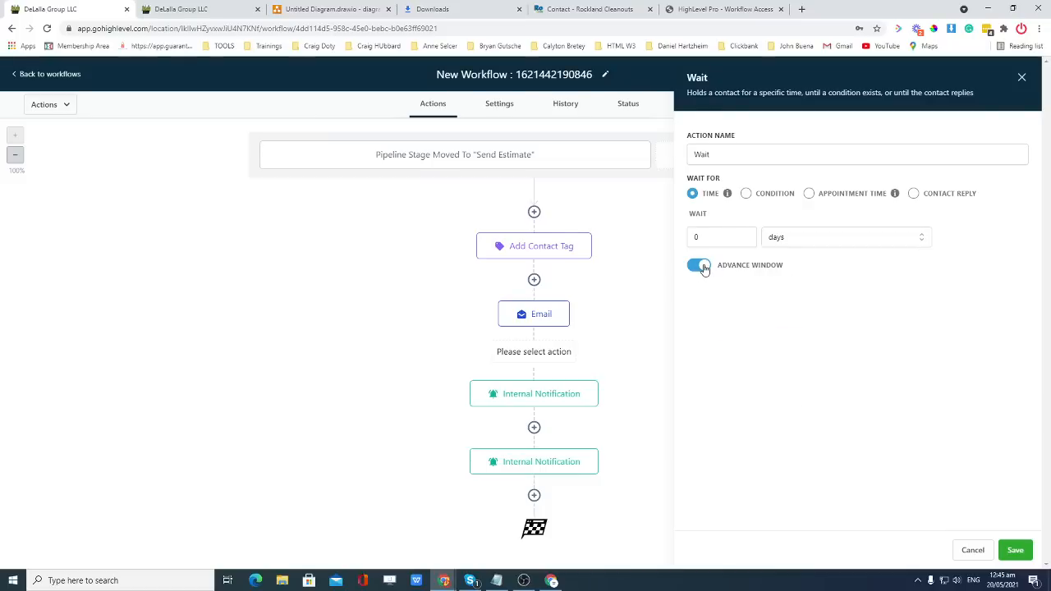
pyautogui.click(724, 238)
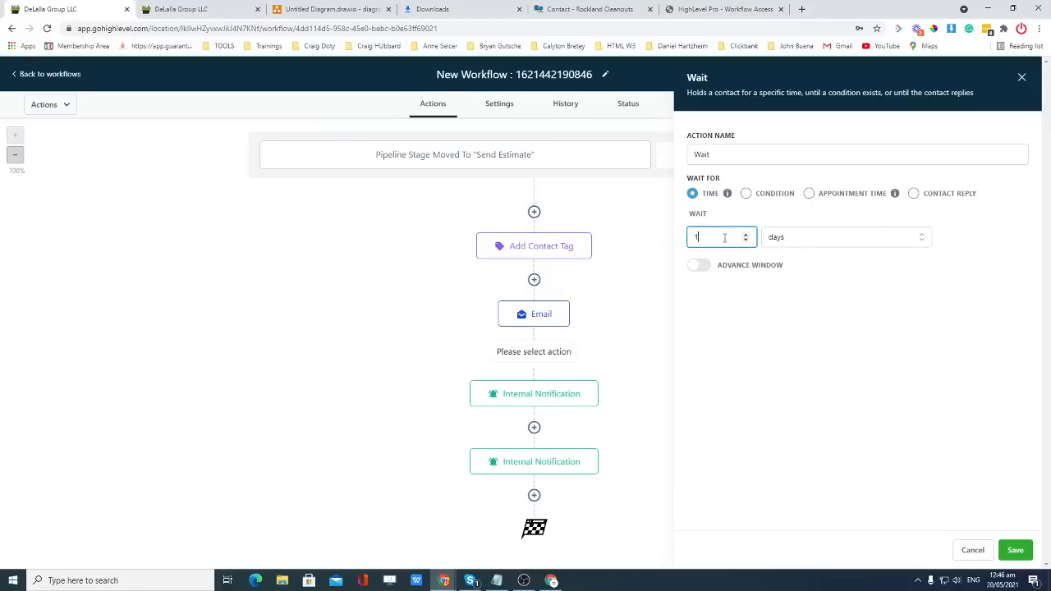
pyautogui.click(893, 302)
# Try the Contact Reply wait option, then switch the wait back to Time.
pyautogui.click(914, 195)
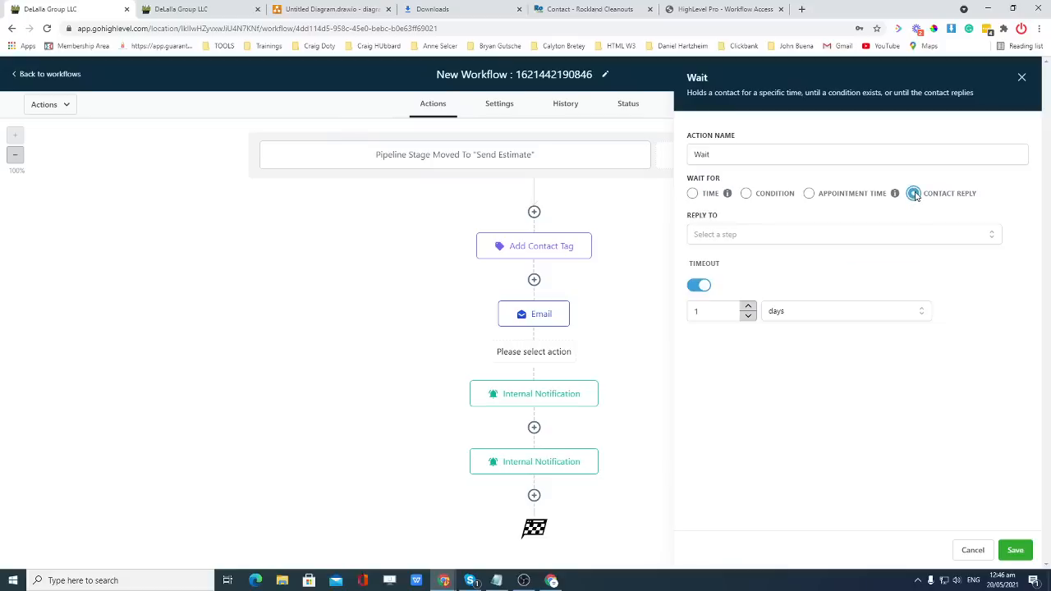
pyautogui.click(809, 238)
pyautogui.click(809, 238)
pyautogui.click(692, 193)
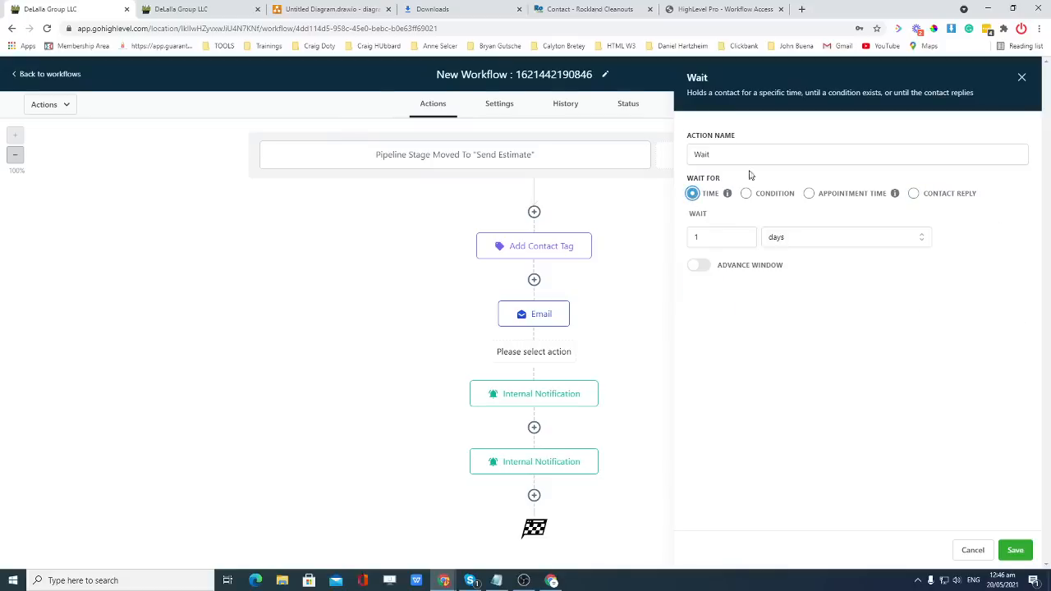
pyautogui.click(1015, 550)
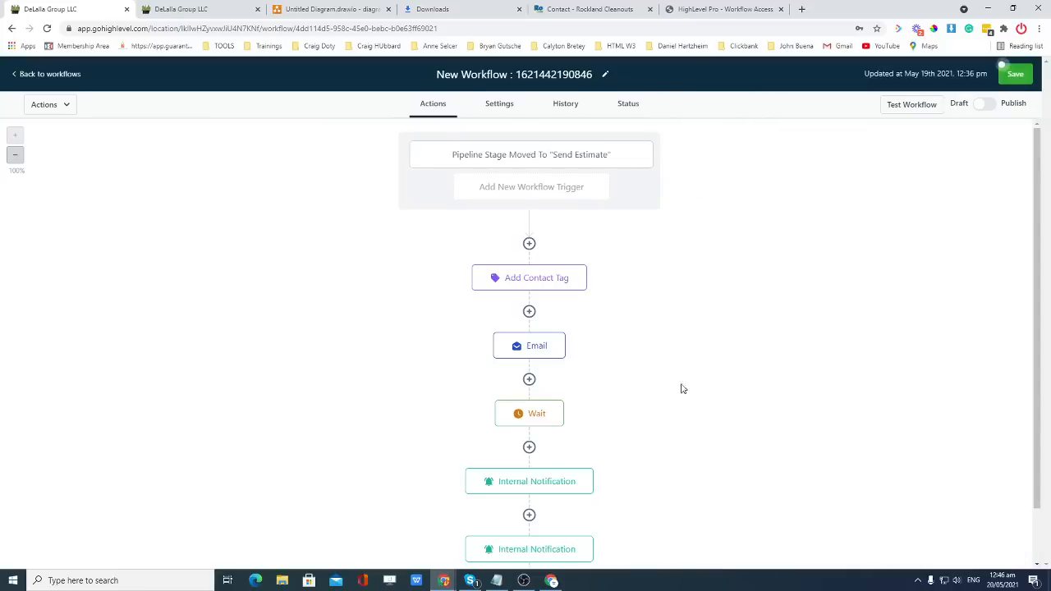
pyautogui.scroll(-1, 630, 401)
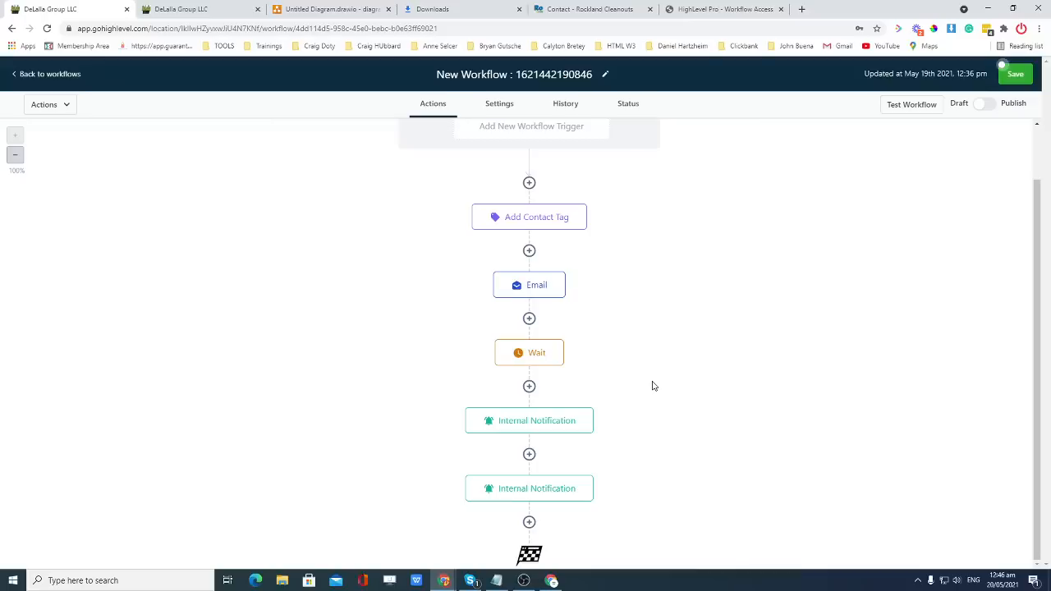
pyautogui.click(530, 387)
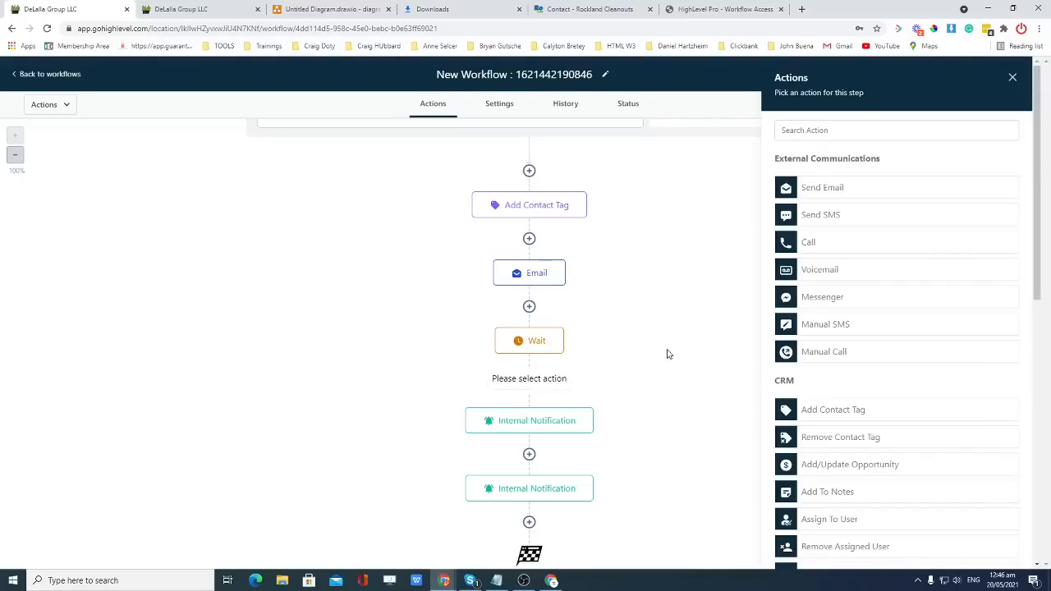
pyautogui.scroll(-7, 857, 444)
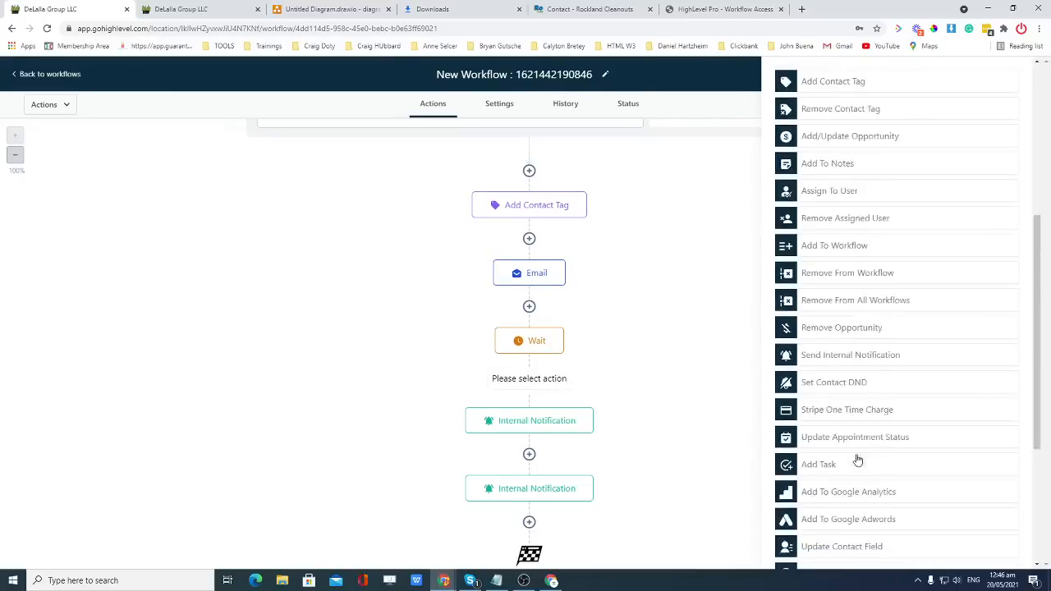
pyautogui.click(827, 506)
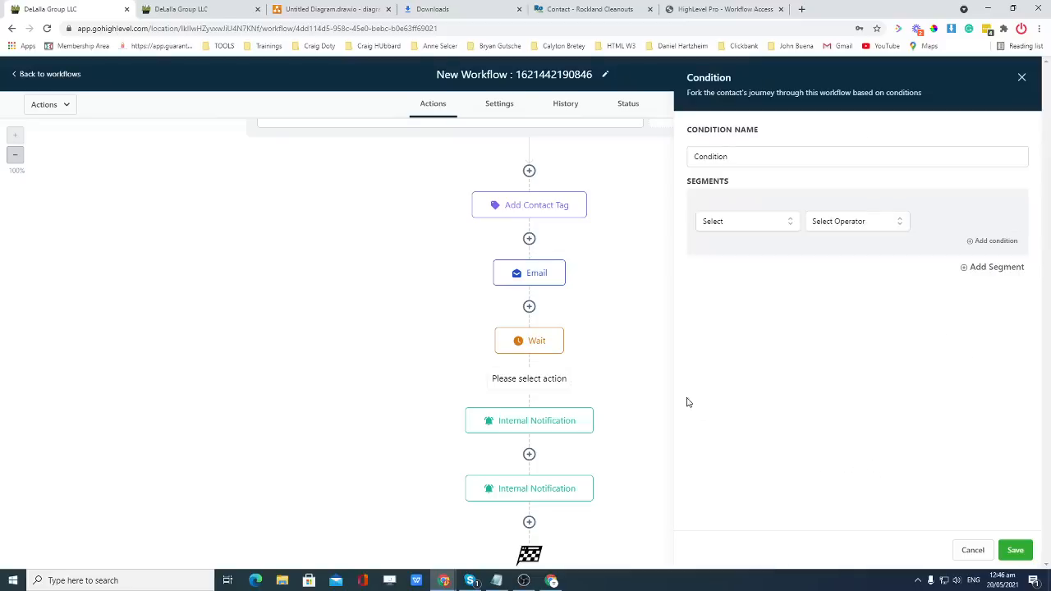
pyautogui.click(759, 230)
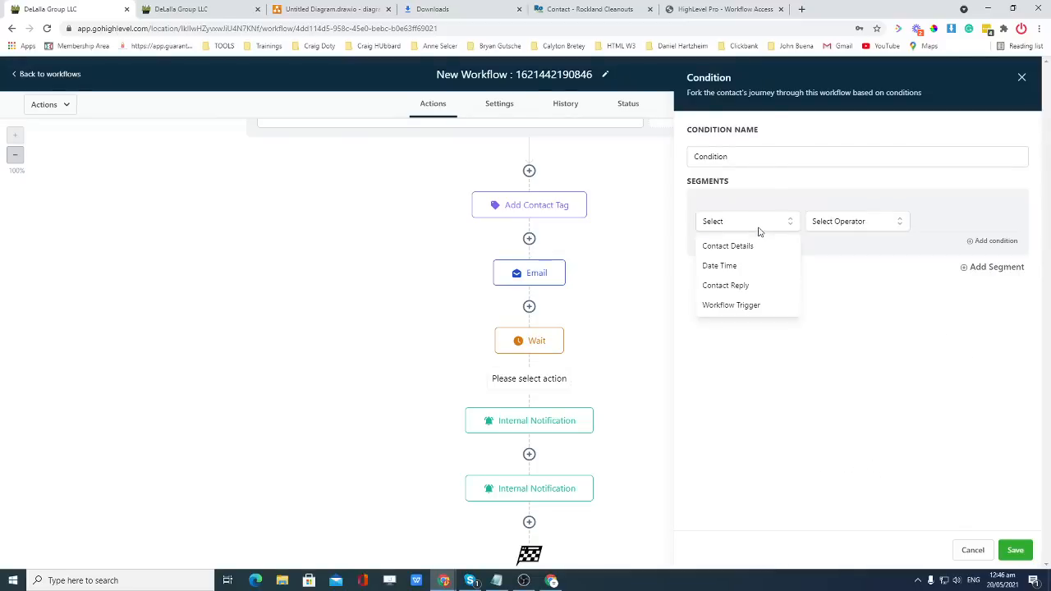
pyautogui.click(743, 288)
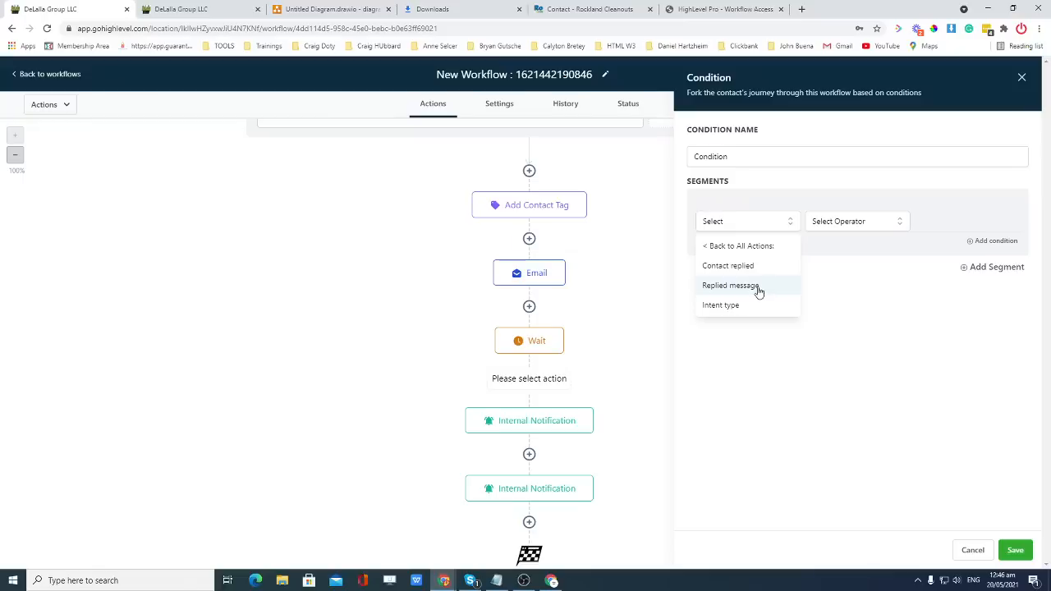
pyautogui.click(719, 247)
pyautogui.click(728, 228)
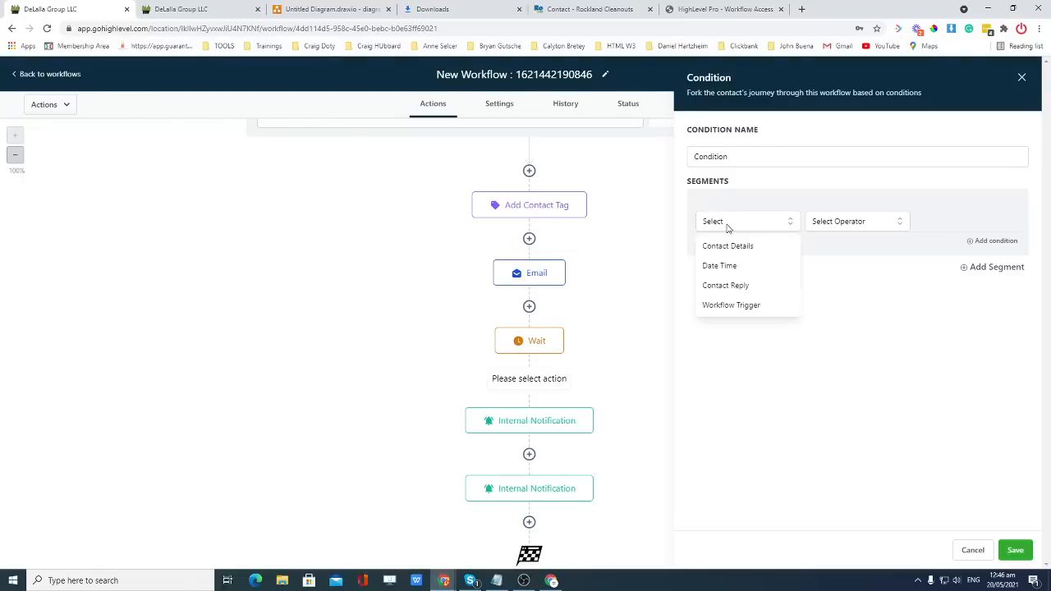
pyautogui.click(971, 550)
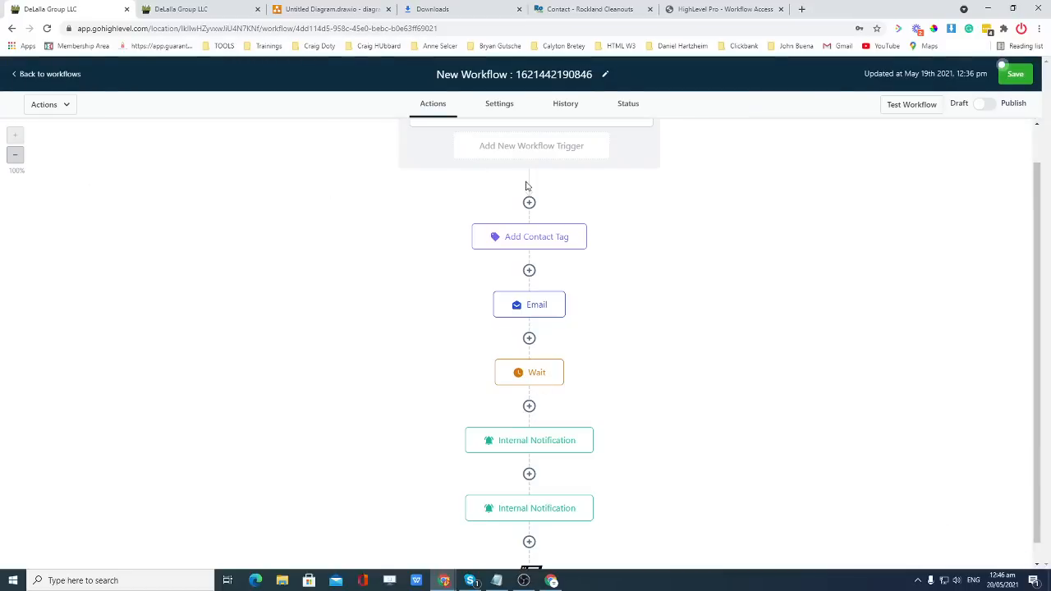
# Add a new step after Wait, comparing against the Opportunities pipeline and diagrams.net flowchart.
pyautogui.click(529, 407)
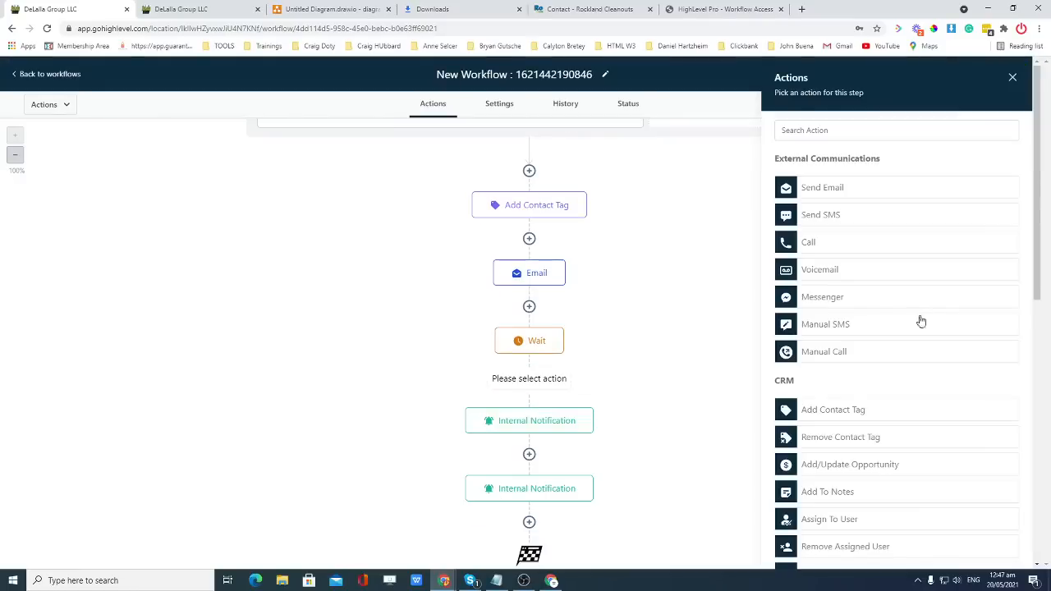
pyautogui.scroll(-1, 914, 314)
pyautogui.scroll(-1, 909, 299)
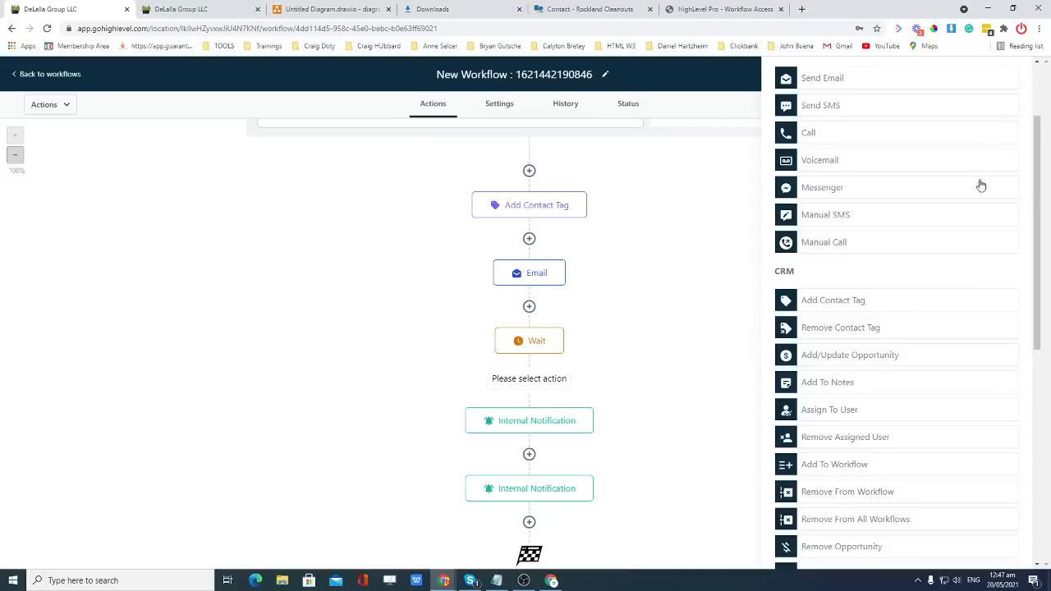
pyautogui.scroll(2, 983, 183)
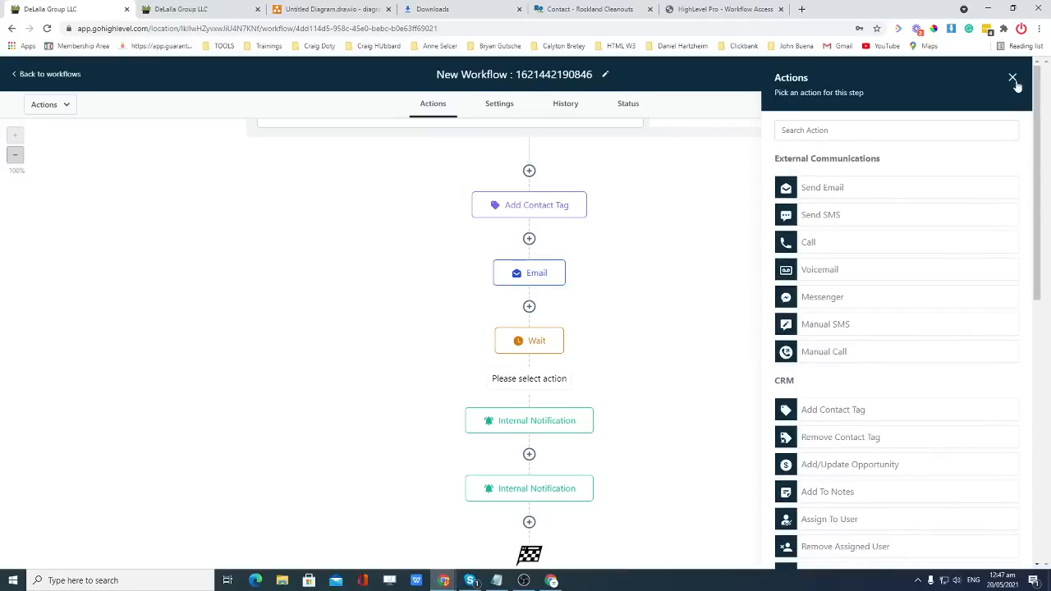
pyautogui.click(177, 8)
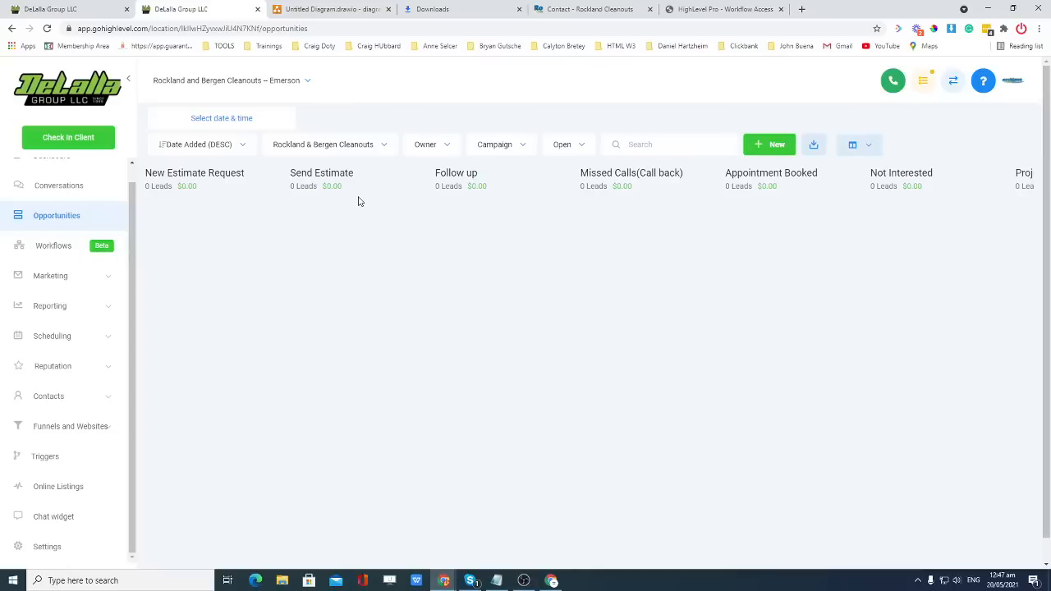
pyautogui.click(305, 12)
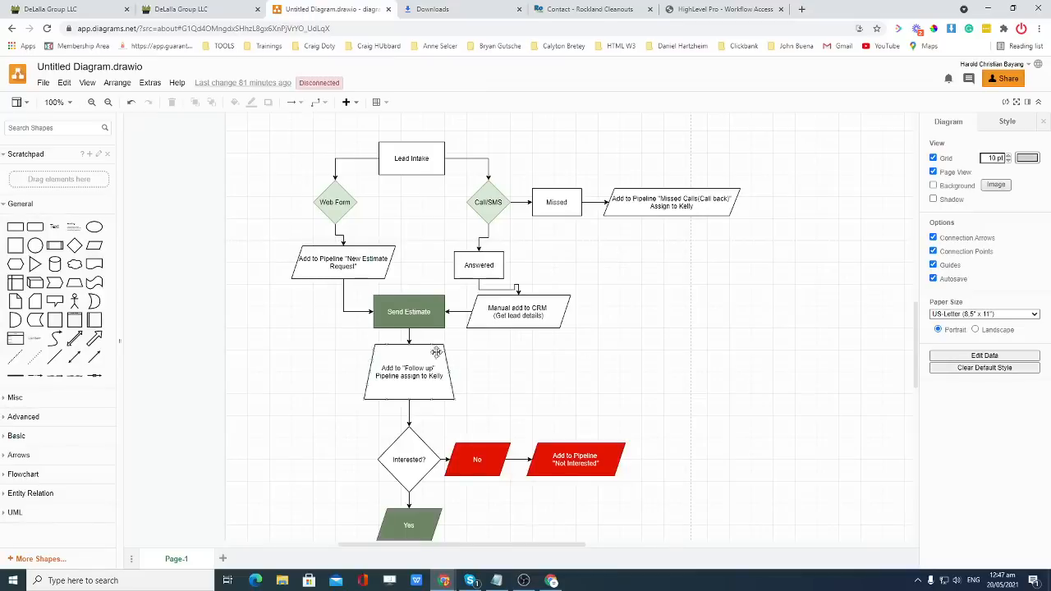
pyautogui.scroll(-1, 493, 355)
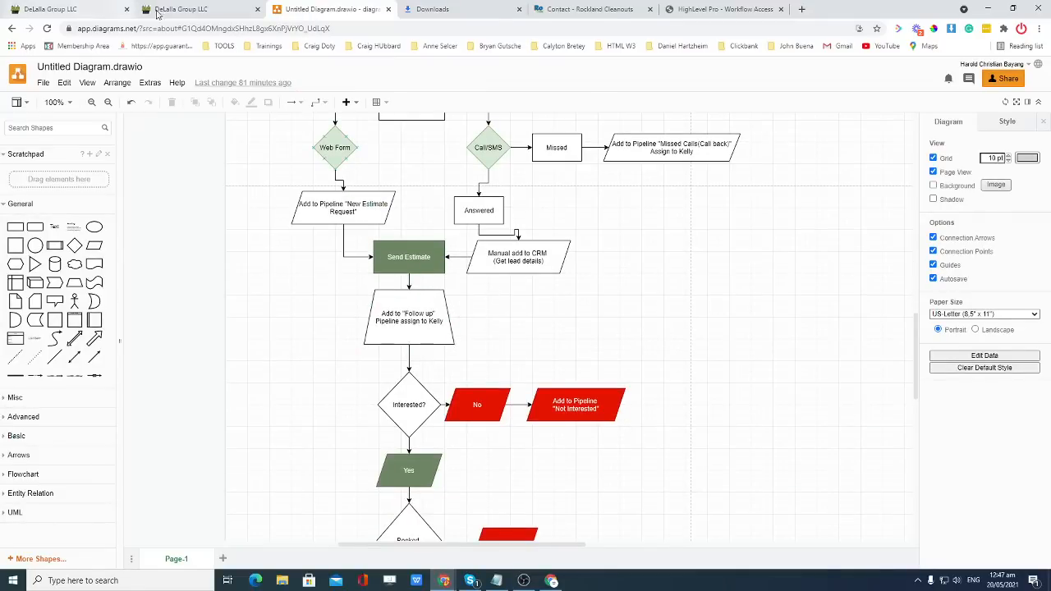
pyautogui.click(105, 8)
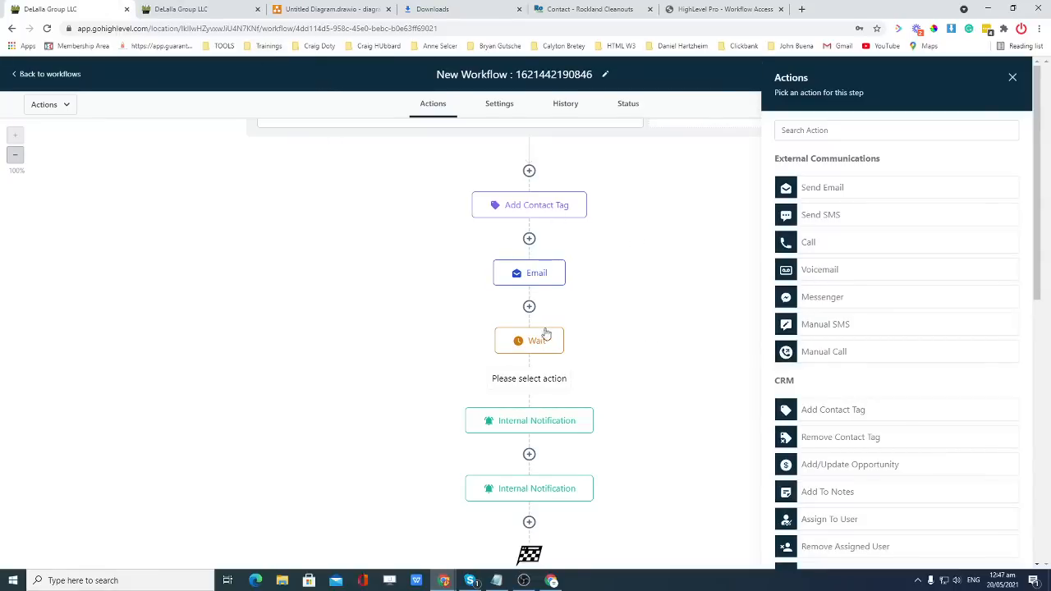
# Append an Assign To User step at the end, assigning the first listed user, and save it.
pyautogui.click(1012, 78)
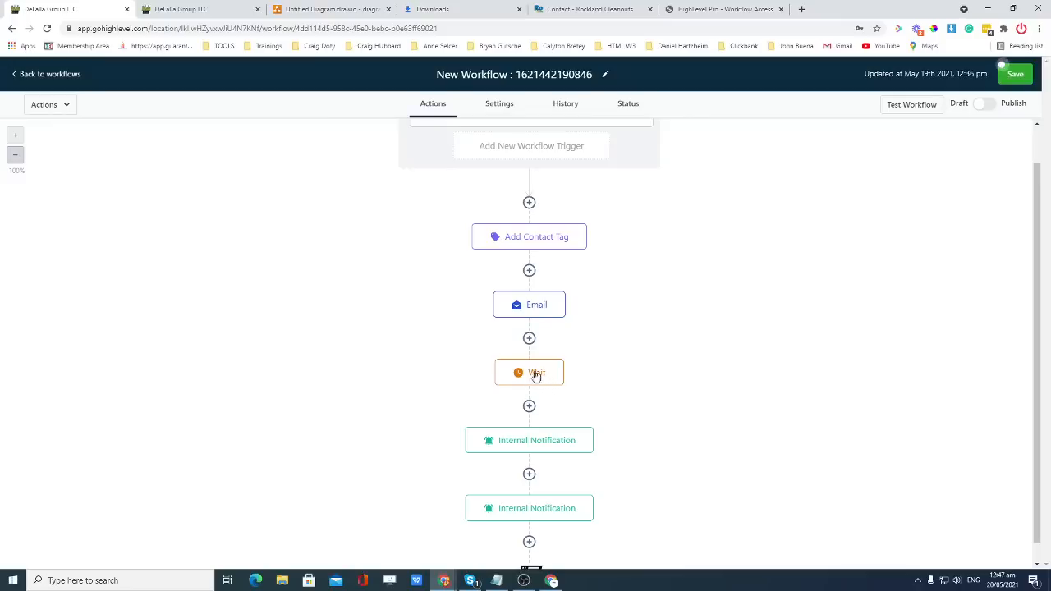
pyautogui.scroll(-1, 582, 408)
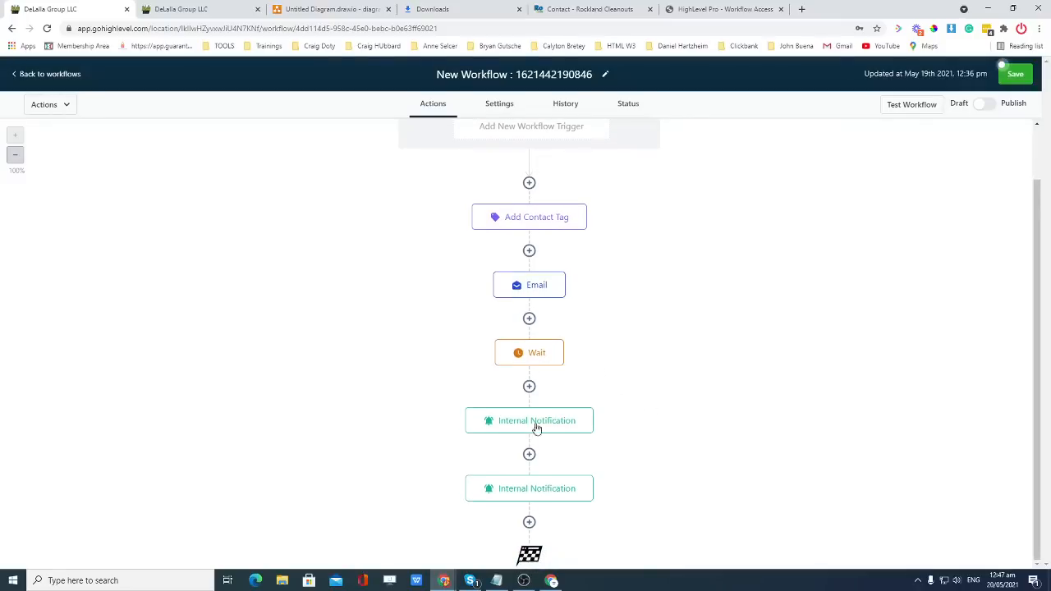
pyautogui.click(528, 522)
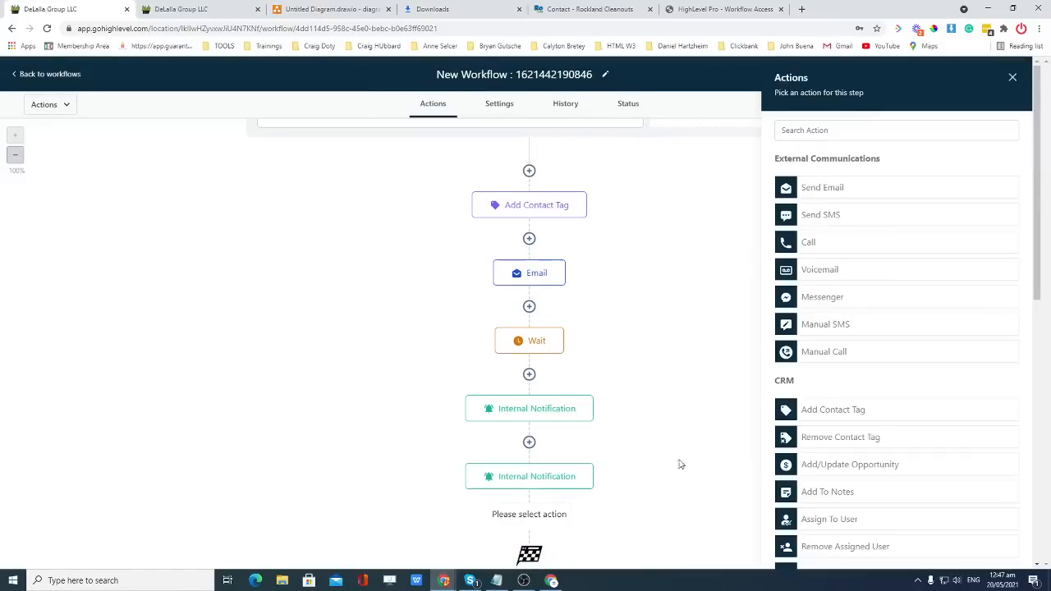
pyautogui.scroll(-2, 885, 233)
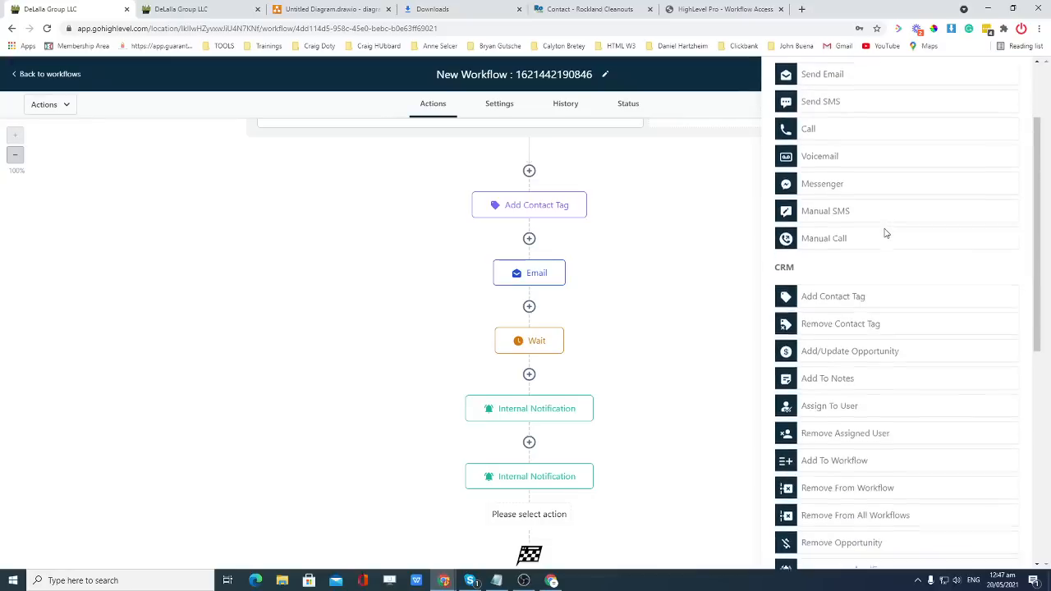
pyautogui.click(842, 356)
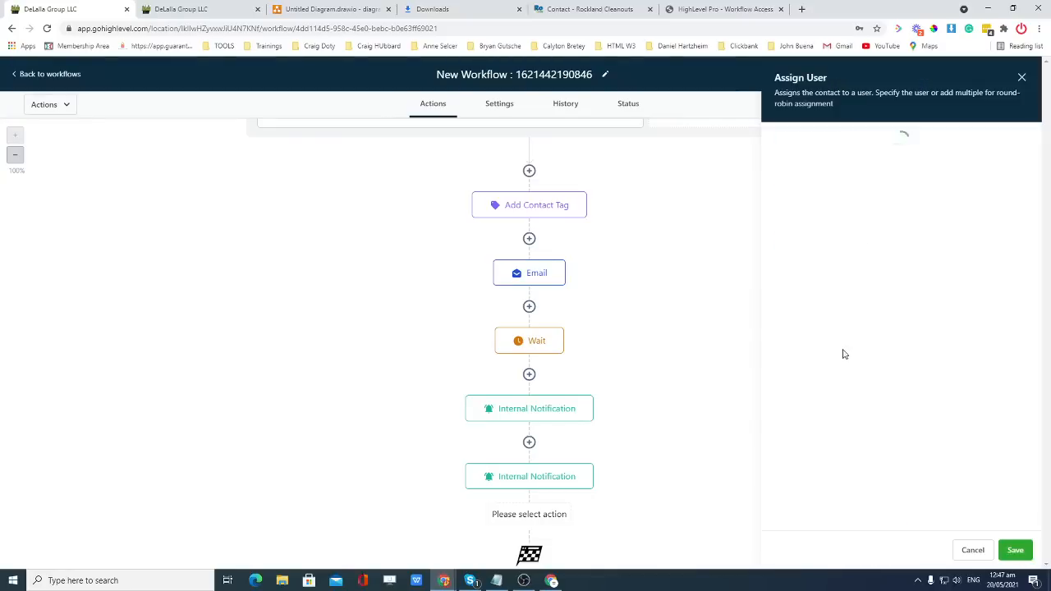
pyautogui.click(838, 216)
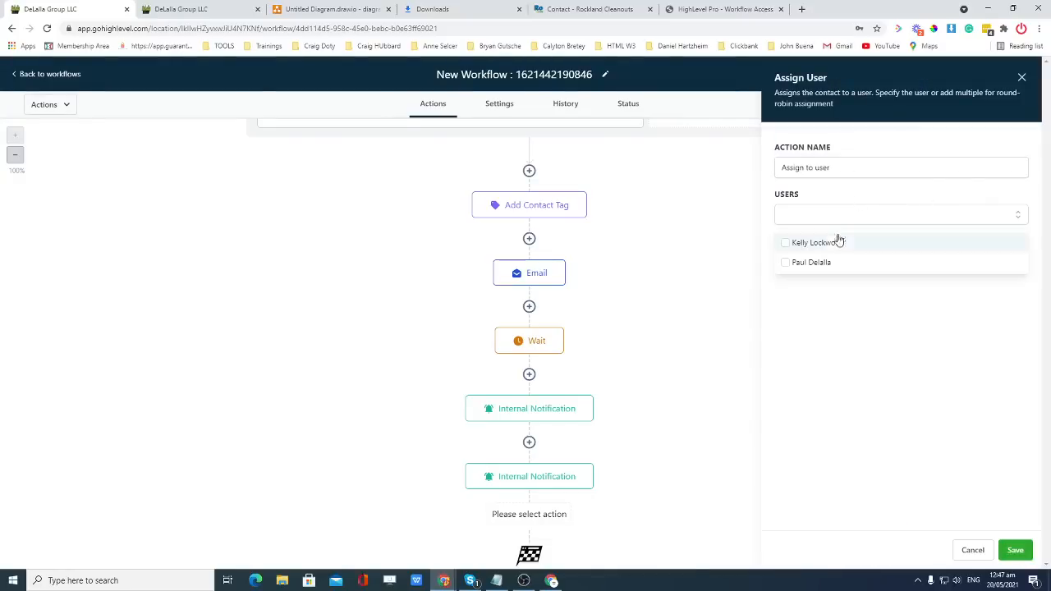
pyautogui.click(825, 240)
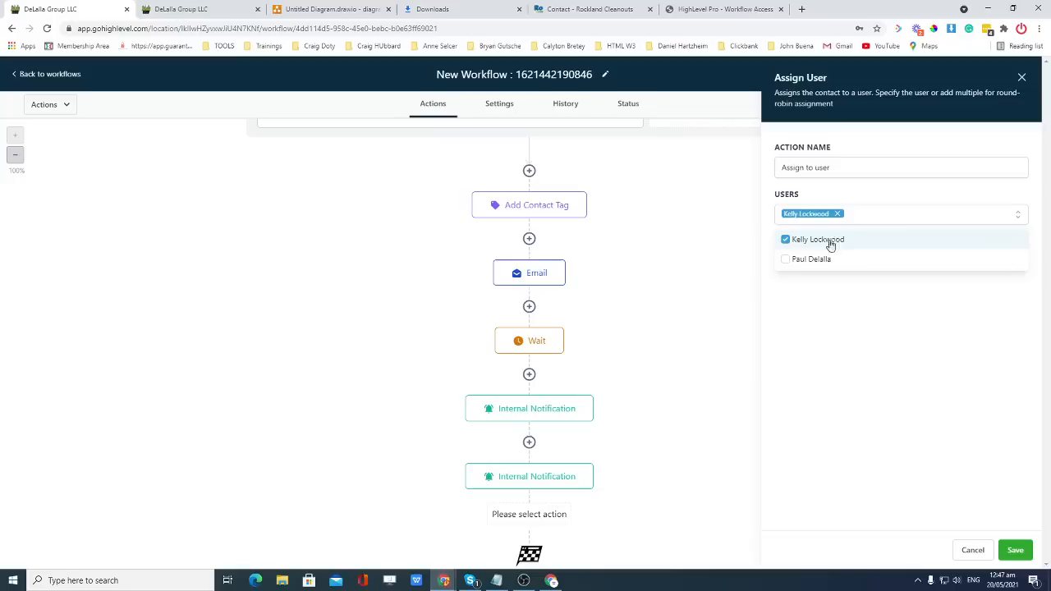
pyautogui.click(1017, 550)
pyautogui.scroll(-1, 750, 416)
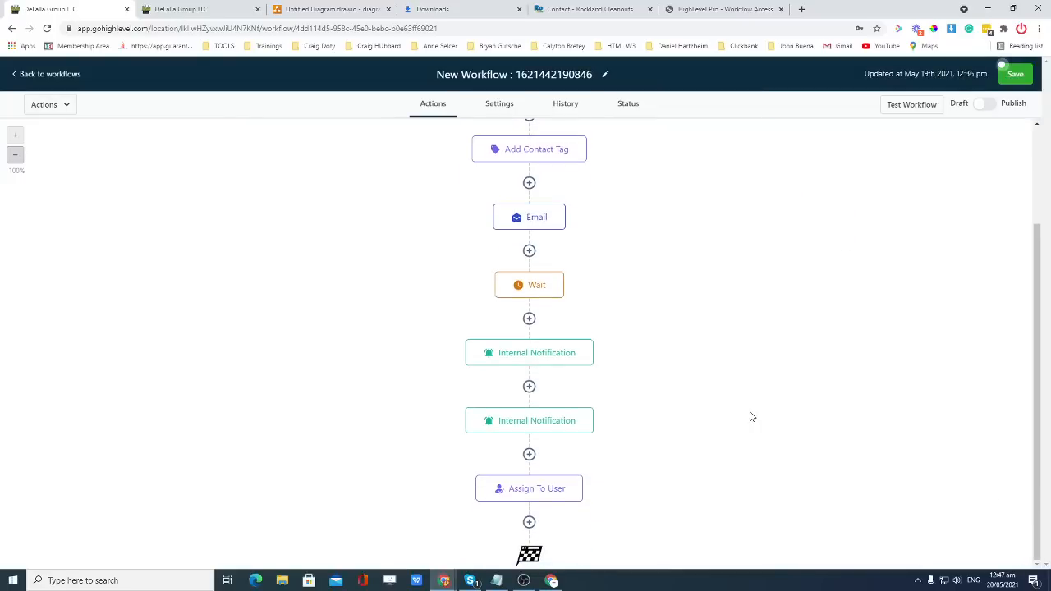
pyautogui.click(324, 12)
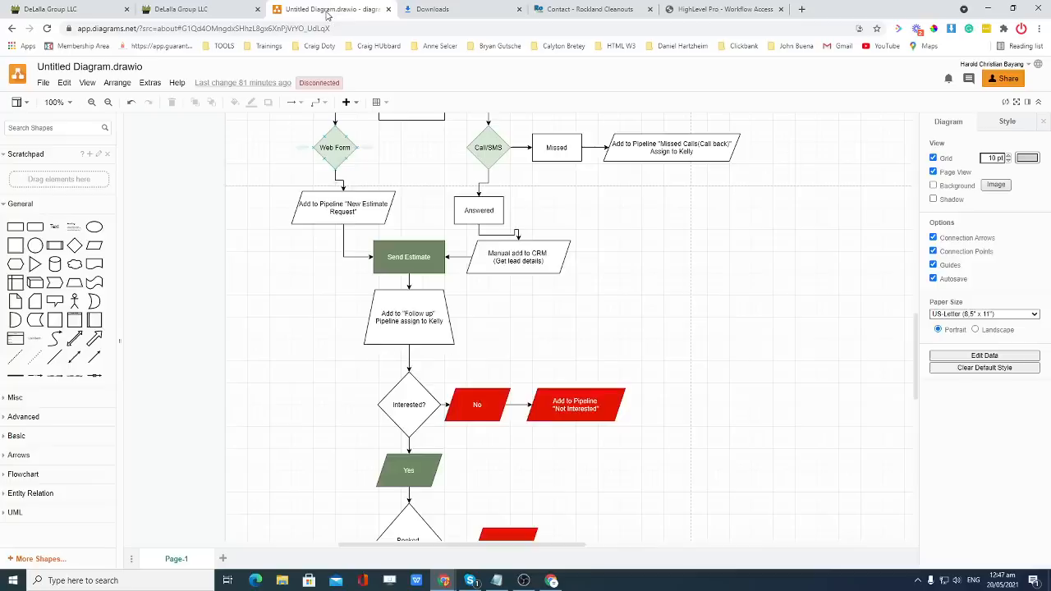
pyautogui.scroll(-1, 417, 402)
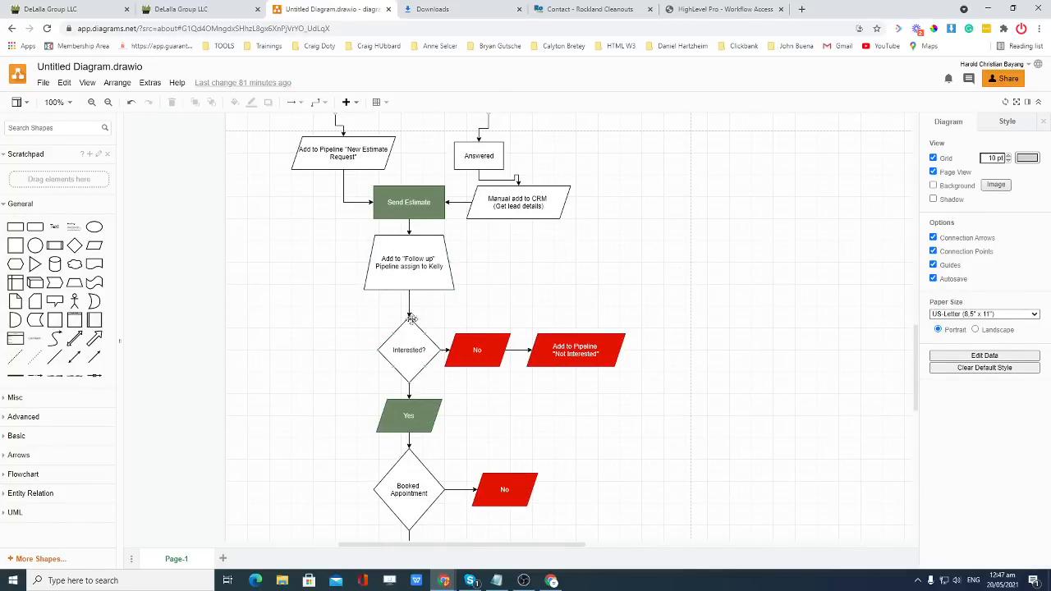
pyautogui.scroll(-1, 435, 383)
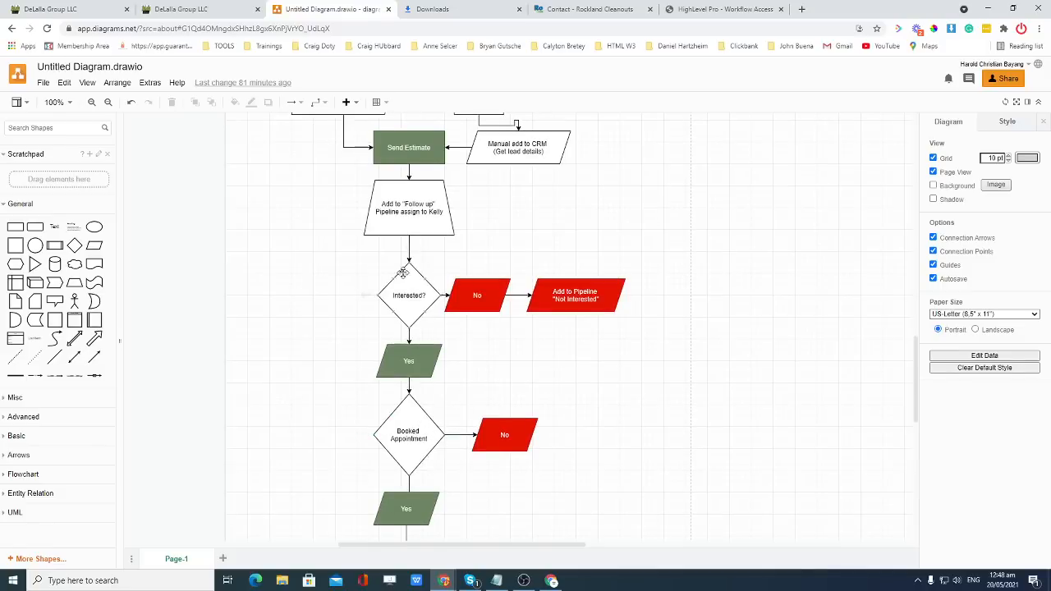
pyautogui.scroll(1, 433, 275)
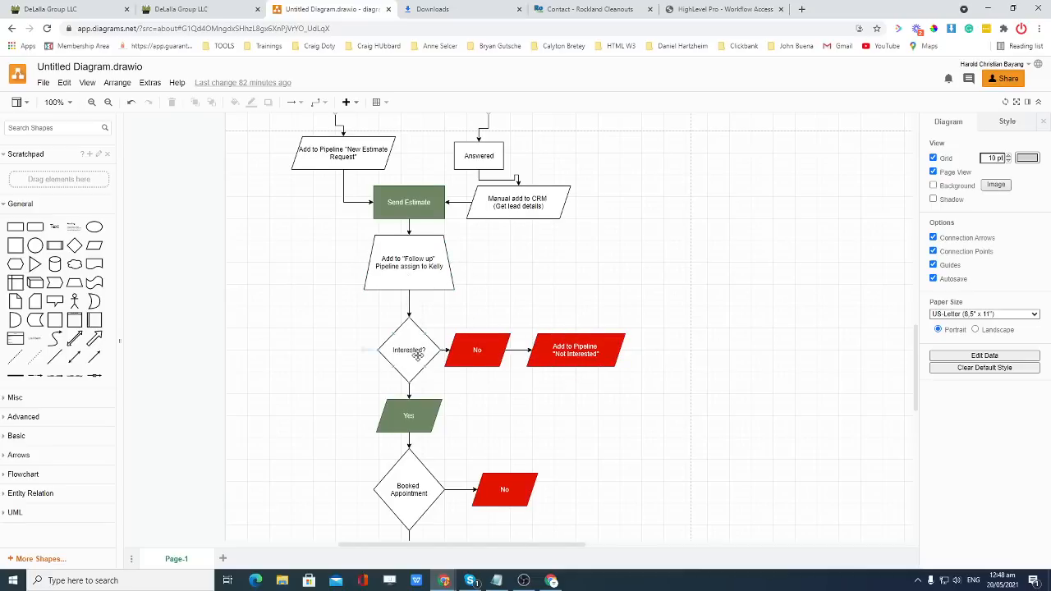
# Review the Booked Appointment branch of the flowchart, then return to the HighLevel workflow.
pyautogui.scroll(-2, 427, 355)
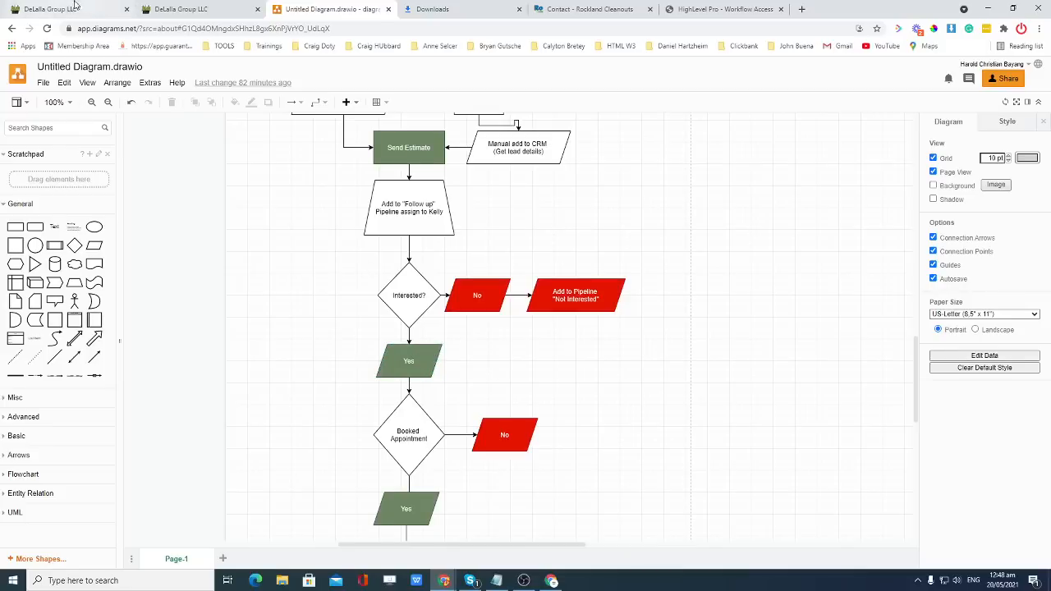
pyautogui.click(101, 11)
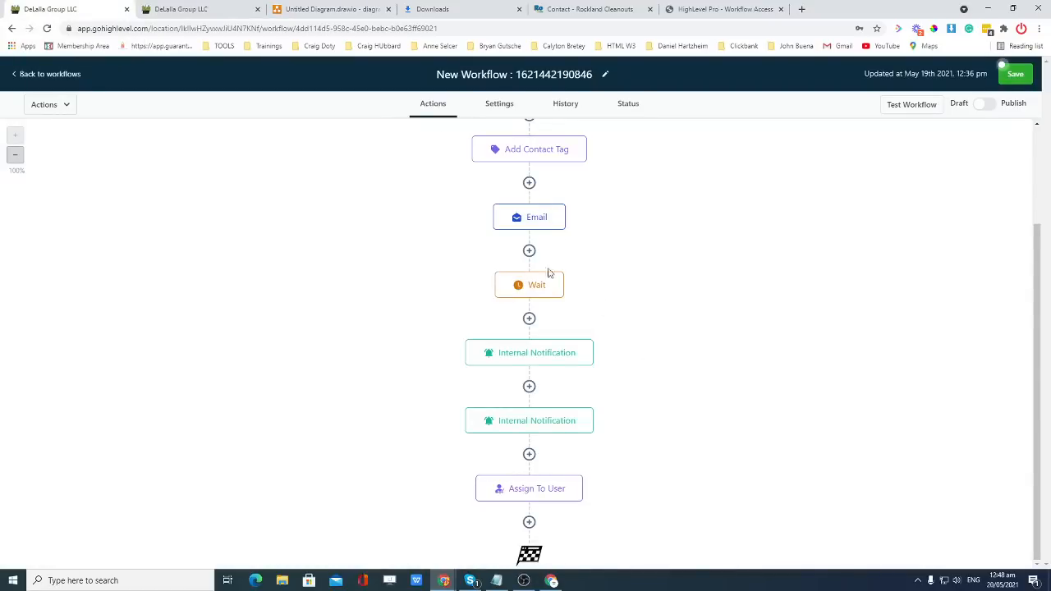
# Insert a Manual Call action directly below the Wait step and save the workflow.
pyautogui.click(529, 319)
pyautogui.scroll(-2, 868, 296)
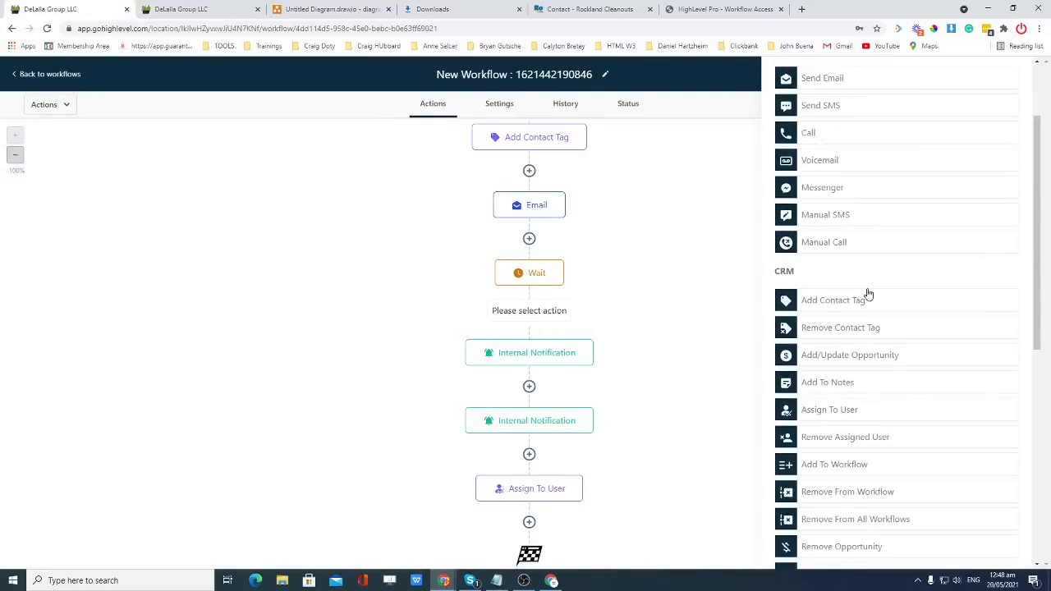
pyautogui.scroll(1, 866, 298)
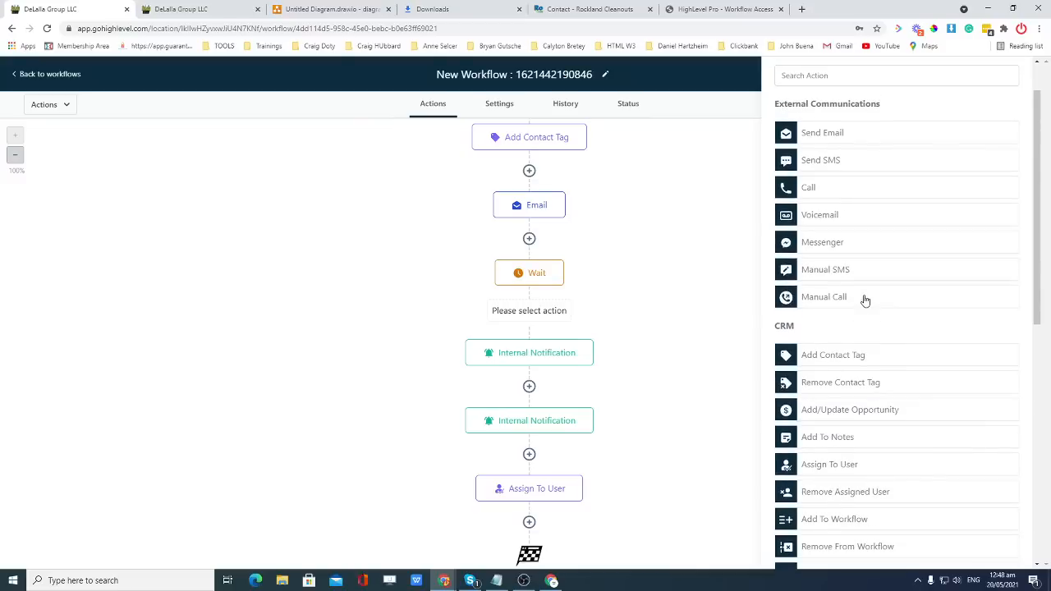
pyautogui.scroll(-1, 843, 300)
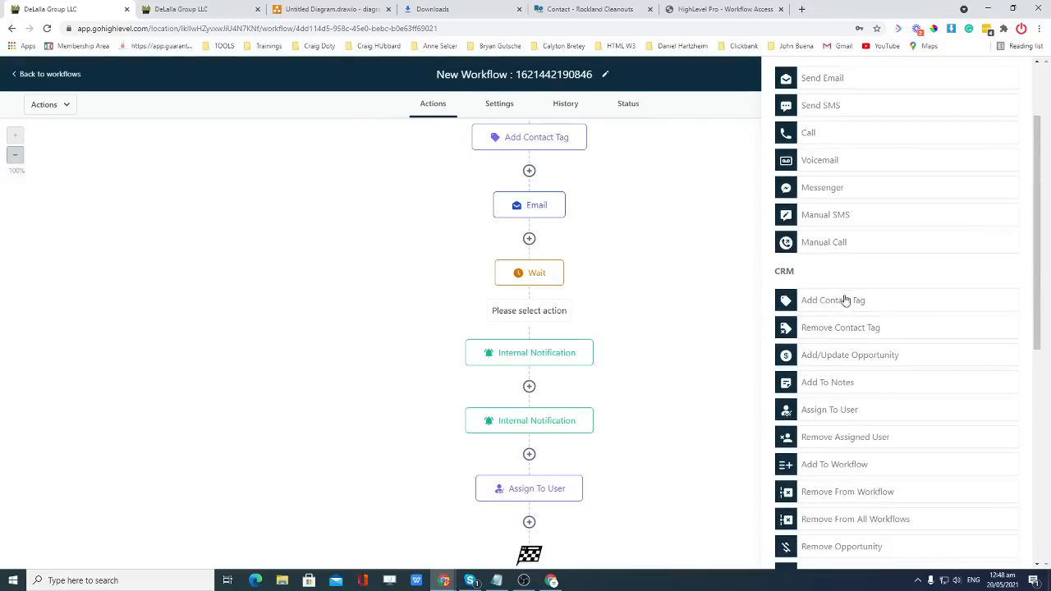
pyautogui.scroll(1, 857, 267)
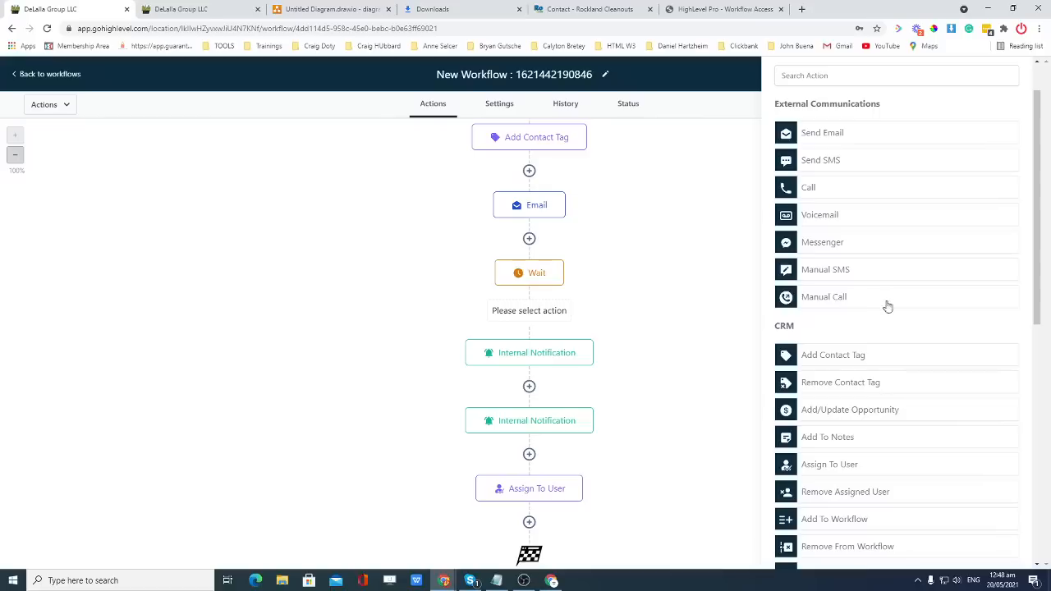
pyautogui.moveTo(839, 301); pyautogui.dragTo(579, 305)
pyautogui.click(830, 306)
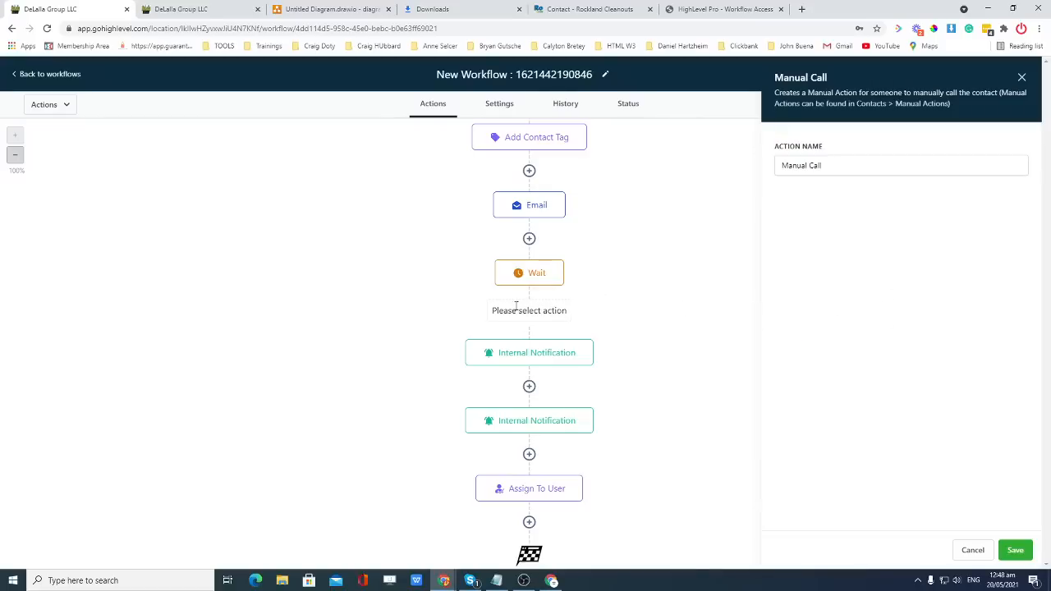
pyautogui.click(812, 164)
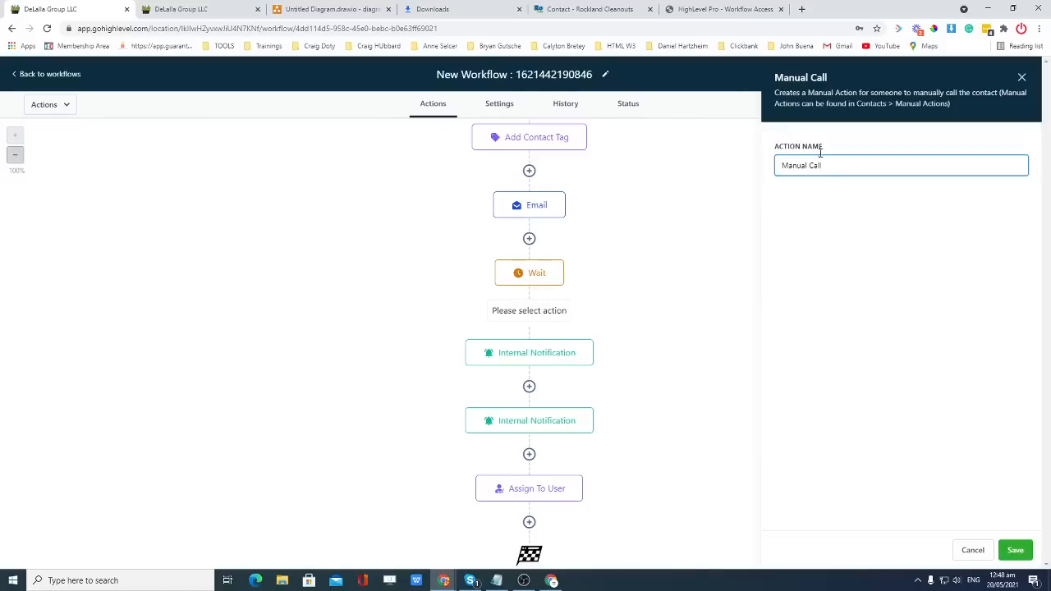
pyautogui.click(1015, 549)
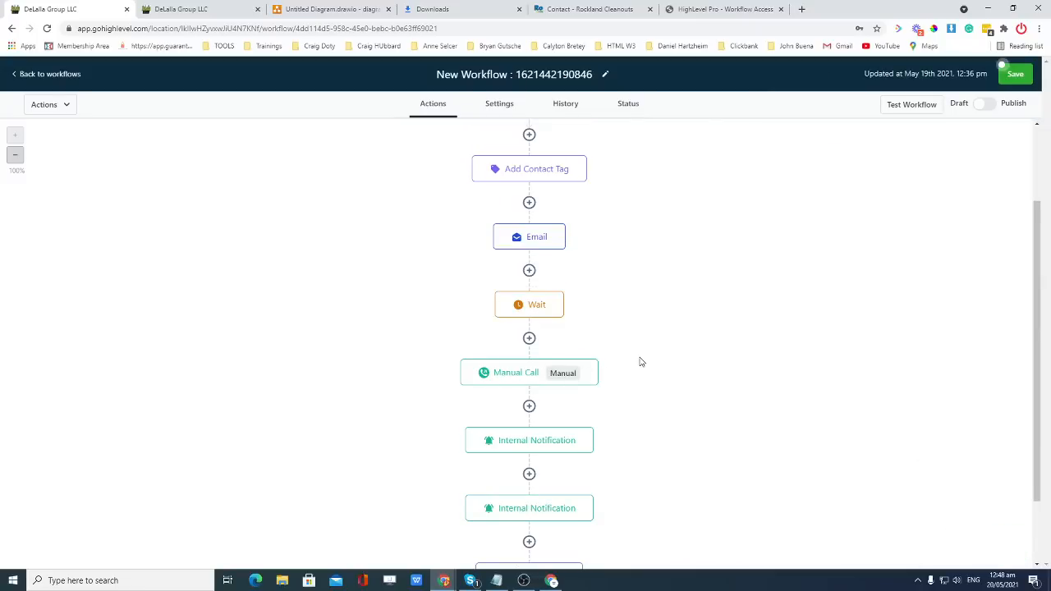
pyautogui.click(1016, 76)
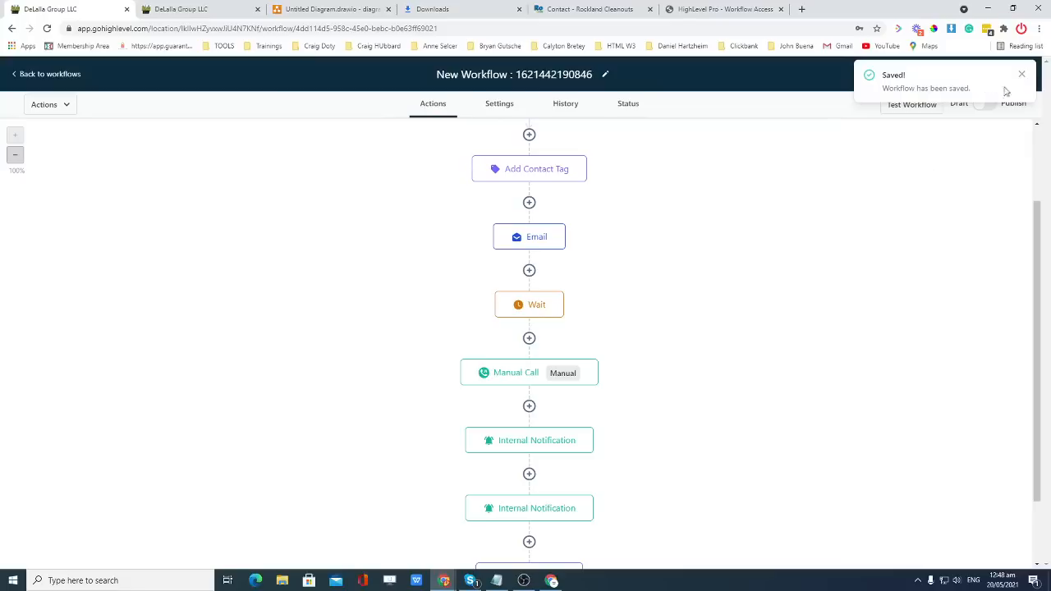
pyautogui.click(1022, 74)
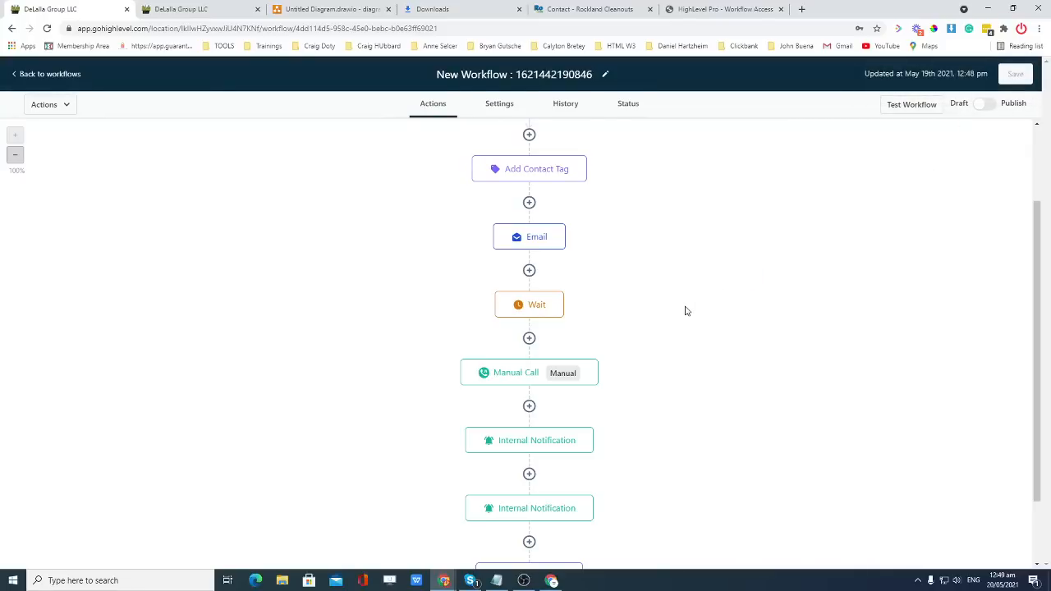
# Delete the Wait step that follows the Email action.
pyautogui.scroll(-1, 686, 311)
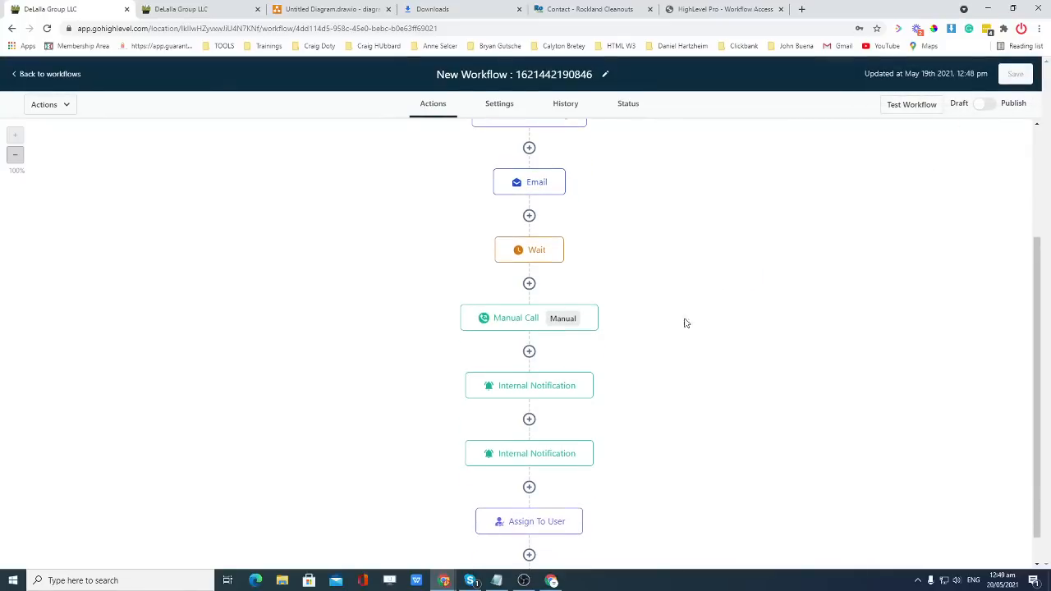
pyautogui.scroll(-1, 631, 357)
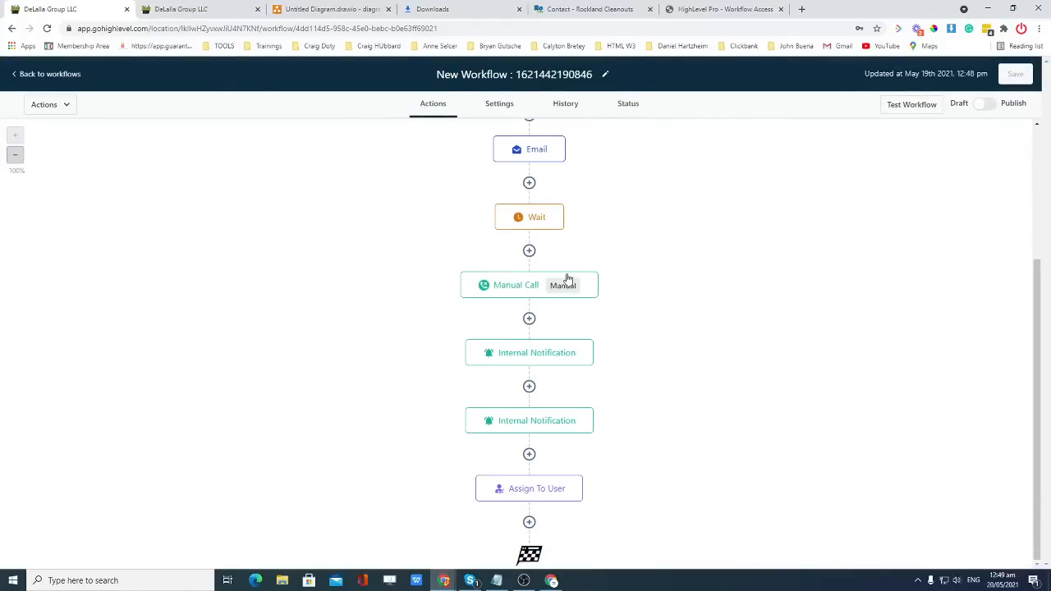
pyautogui.scroll(1, 620, 283)
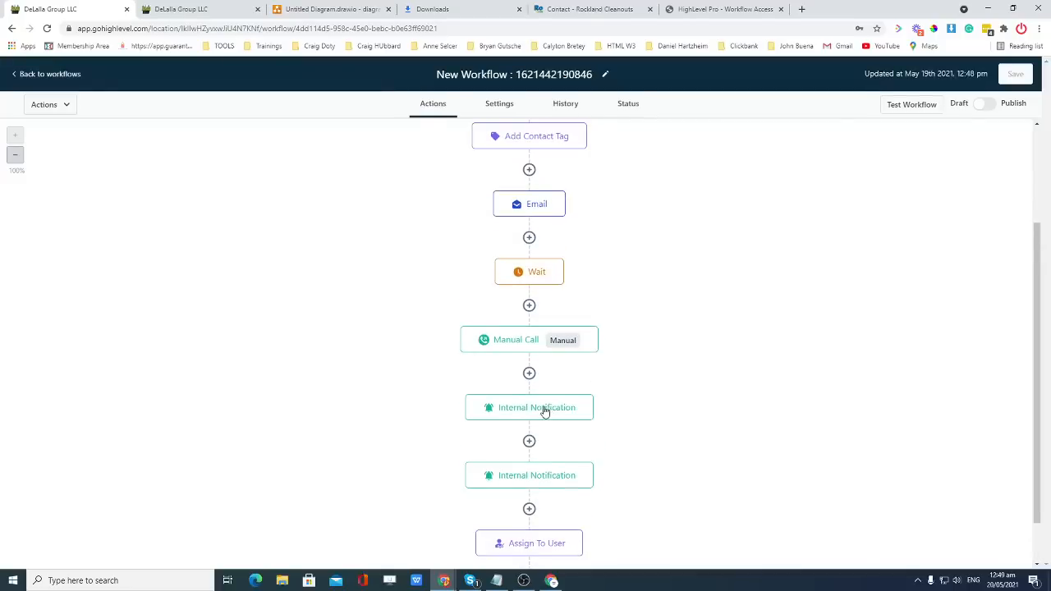
pyautogui.moveTo(543, 407); pyautogui.dragTo(590, 383)
pyautogui.click(629, 400)
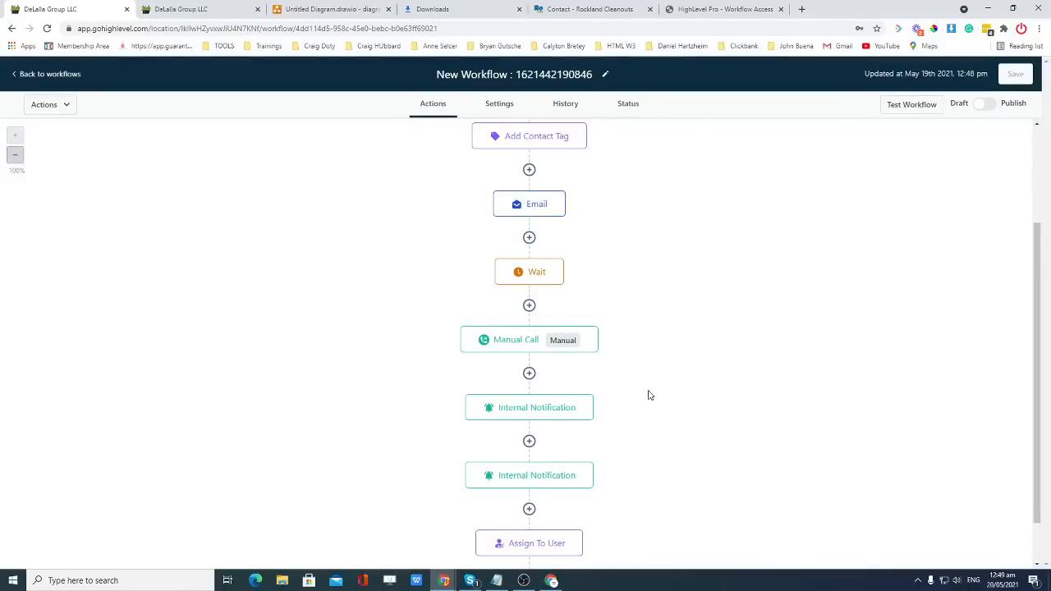
pyautogui.scroll(-1, 648, 395)
pyautogui.scroll(1, 648, 395)
pyautogui.scroll(1, 574, 238)
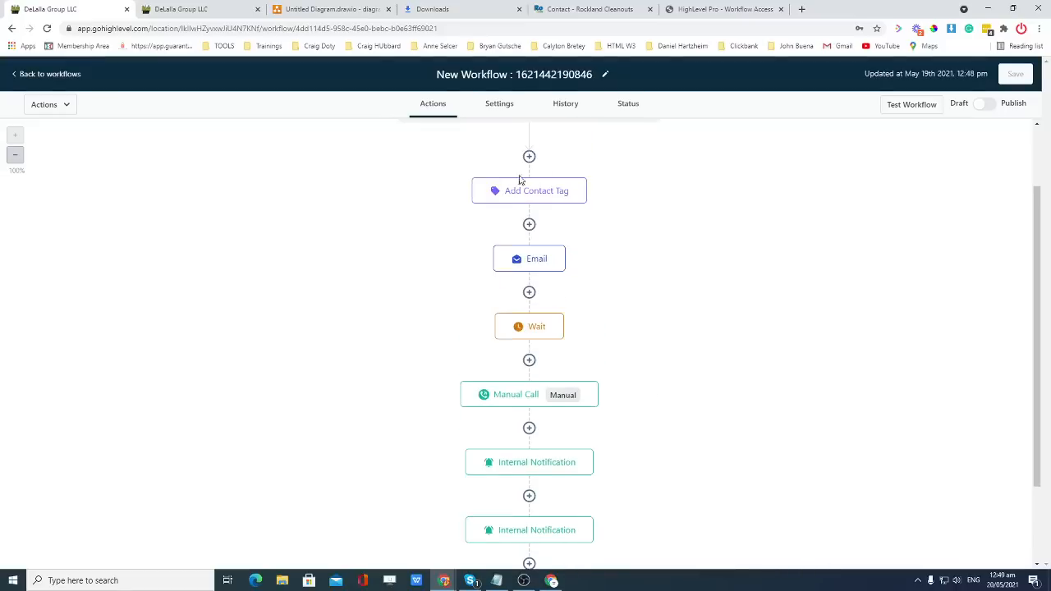
pyautogui.scroll(2, 476, 225)
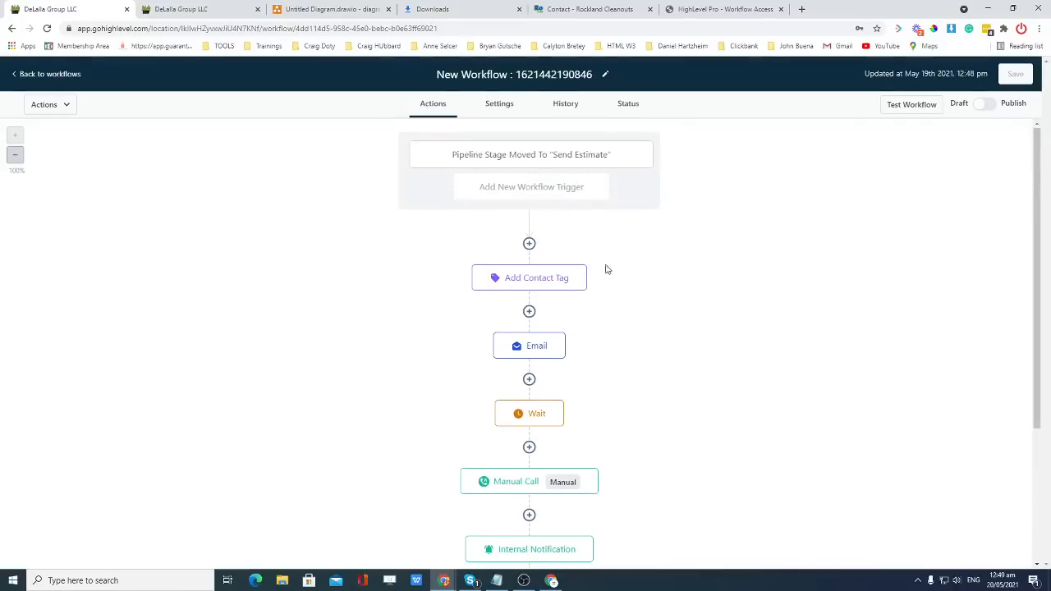
pyautogui.scroll(-1, 607, 271)
pyautogui.scroll(-2, 608, 271)
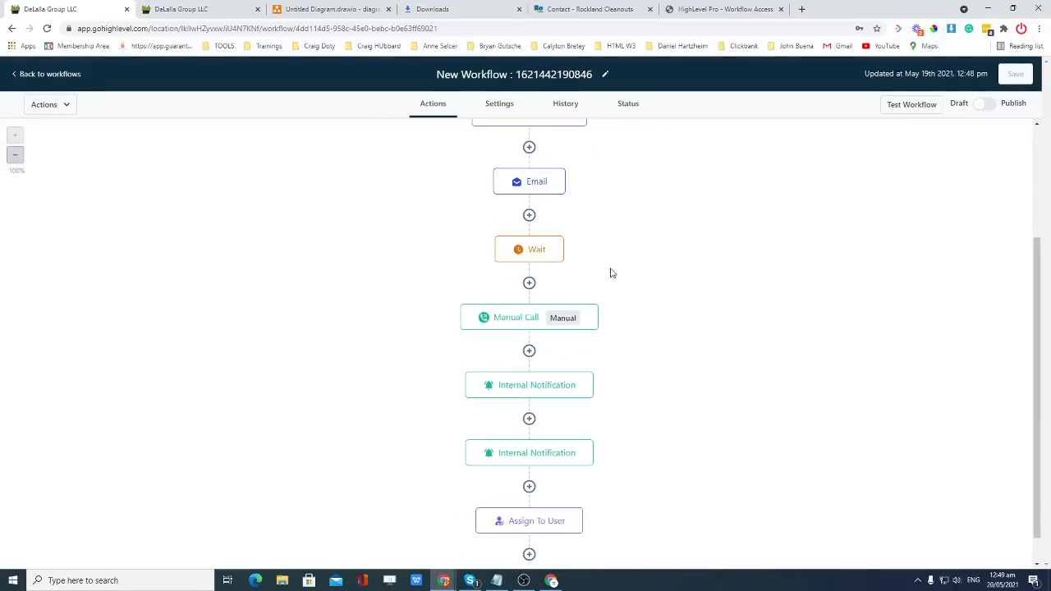
pyautogui.scroll(-1, 651, 284)
pyautogui.scroll(1, 633, 364)
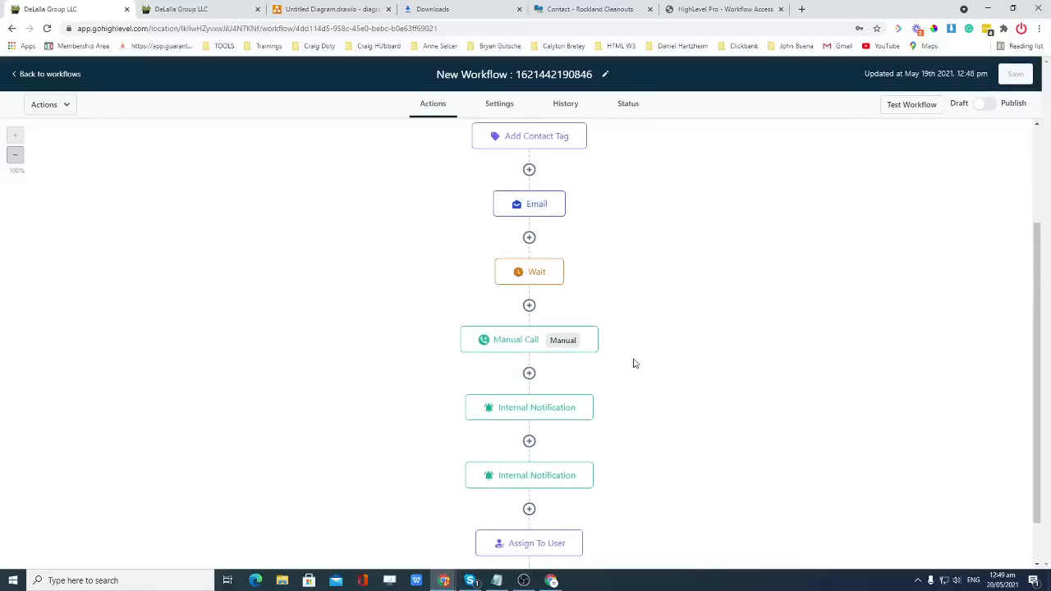
pyautogui.scroll(2, 633, 364)
pyautogui.scroll(-2, 633, 363)
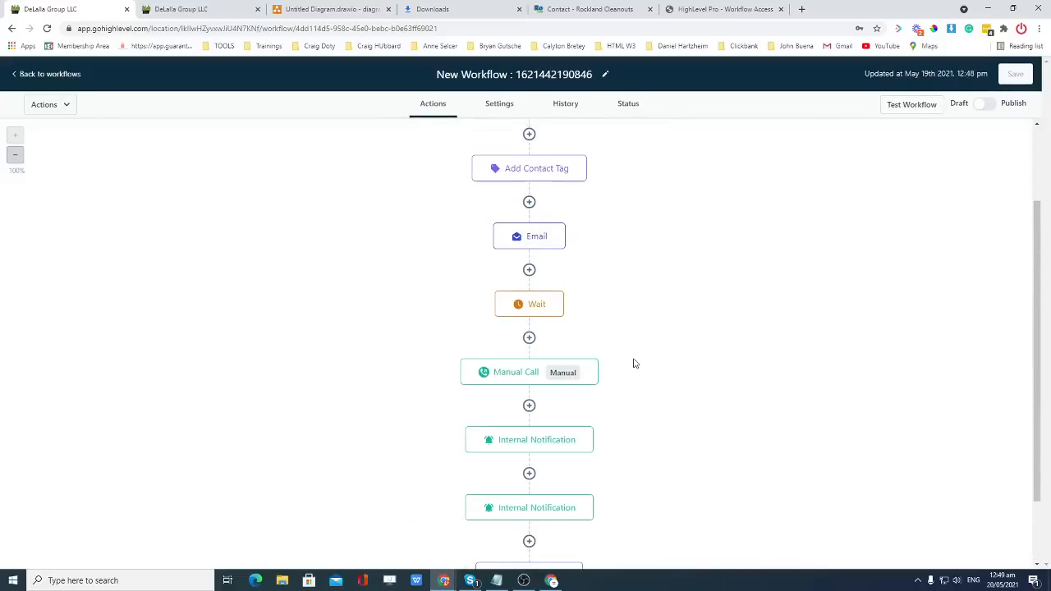
pyautogui.scroll(-1, 633, 364)
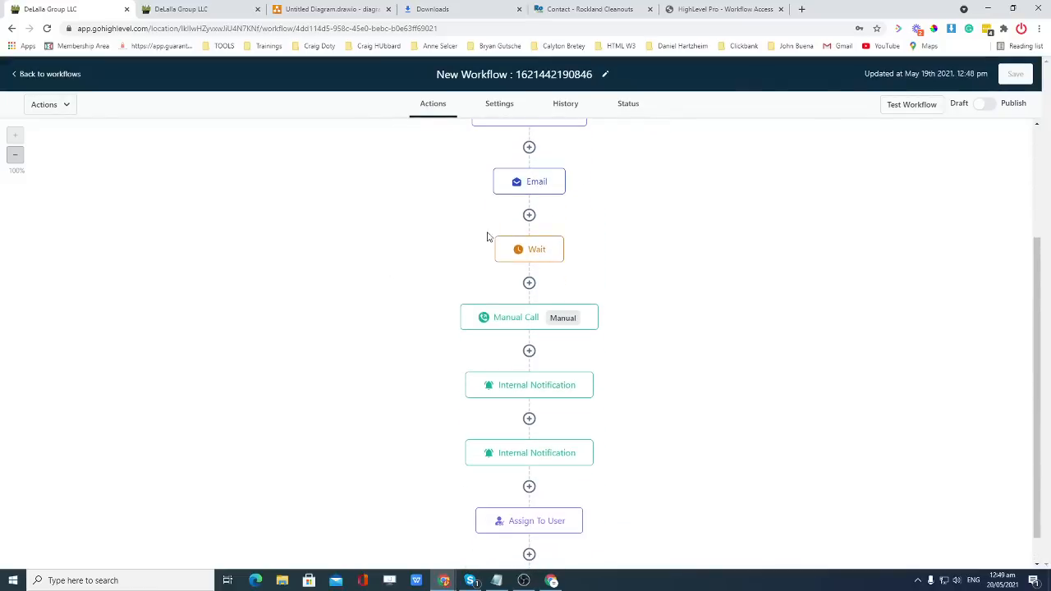
pyautogui.click(520, 252)
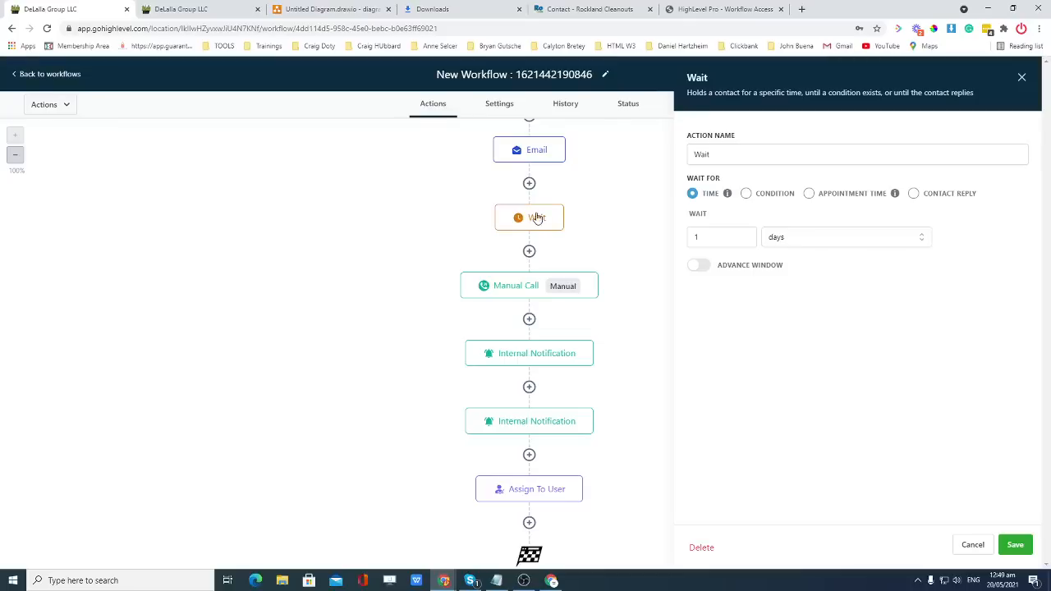
pyautogui.click(702, 548)
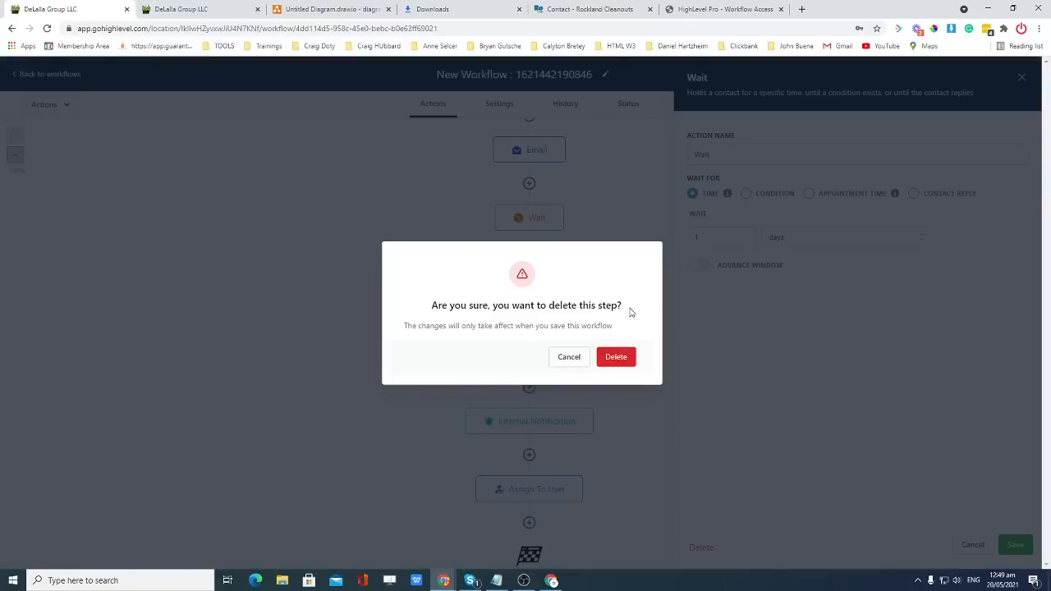
pyautogui.click(614, 357)
# Delete the Manual Call step as well and save the workflow.
pyautogui.scroll(2, 598, 305)
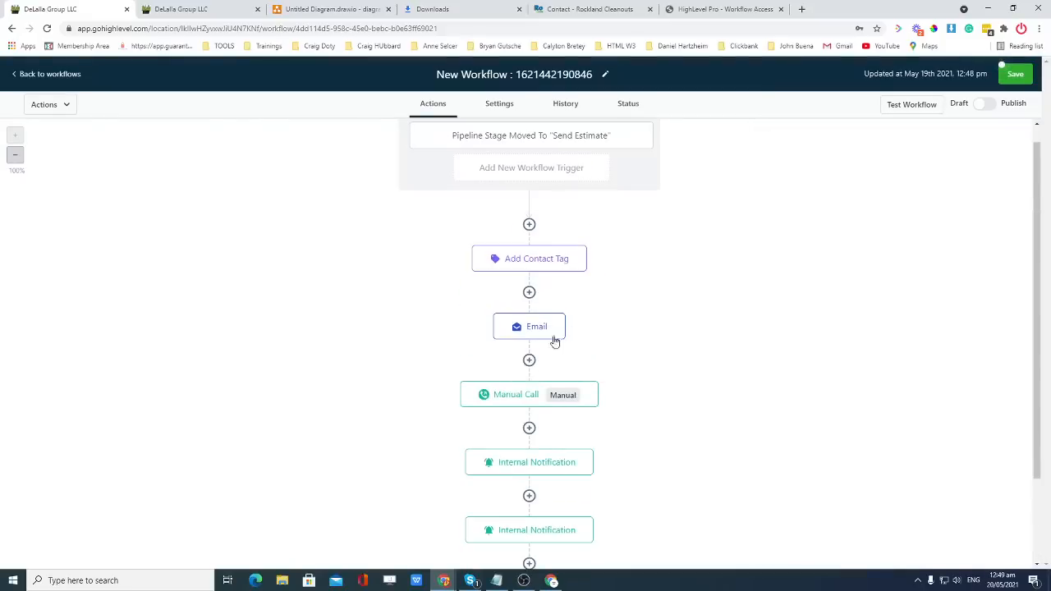
pyautogui.click(508, 400)
pyautogui.click(789, 546)
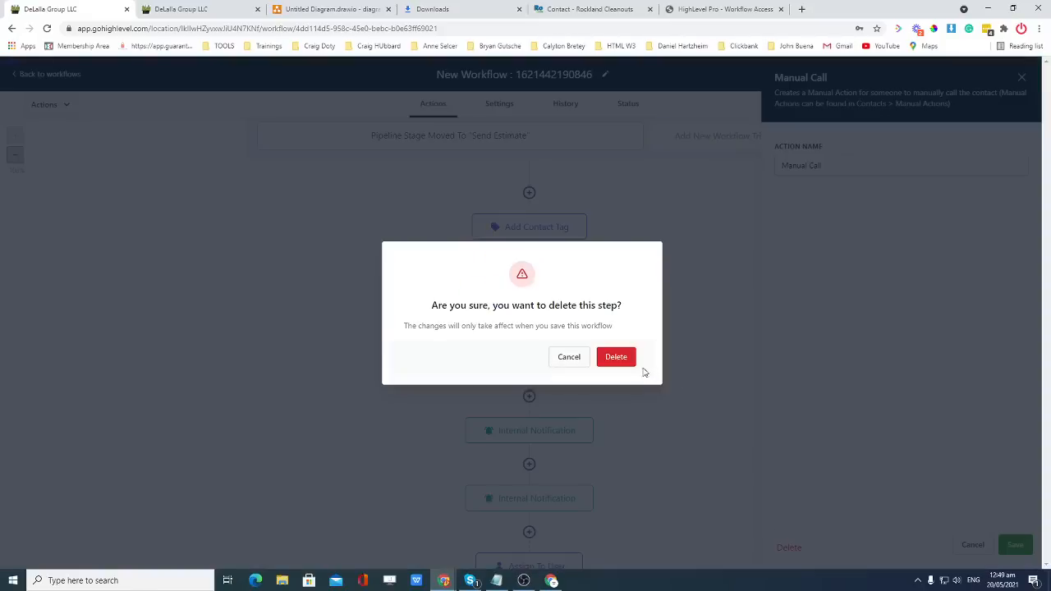
pyautogui.click(615, 357)
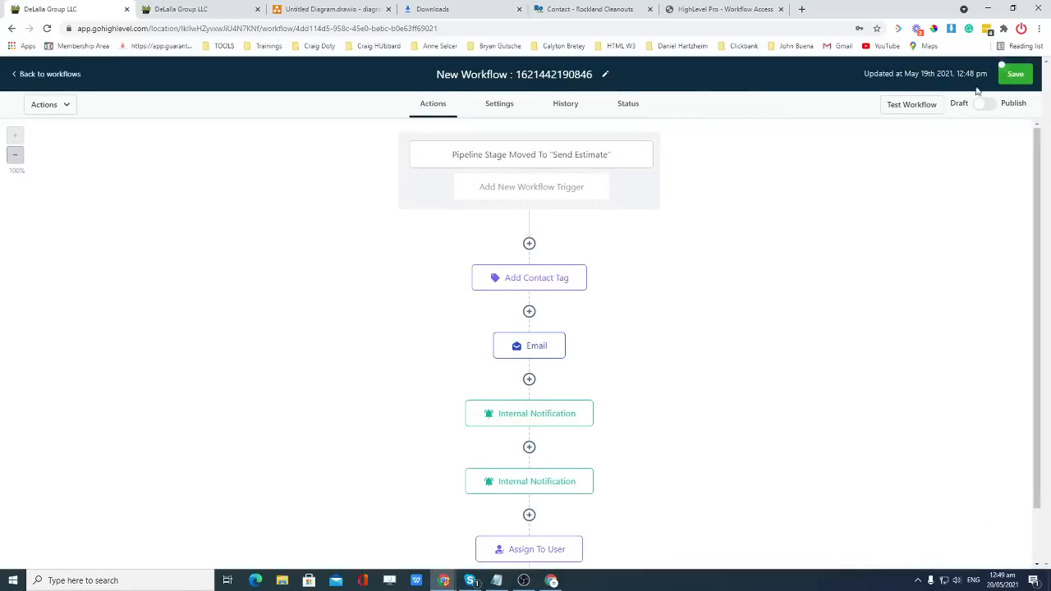
pyautogui.click(1014, 74)
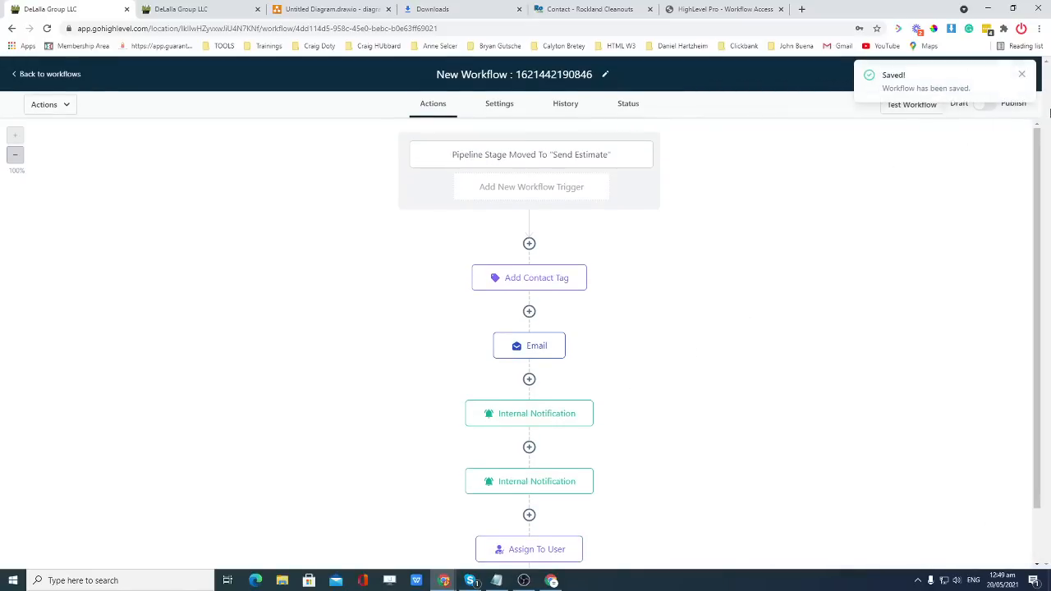
pyautogui.click(1021, 75)
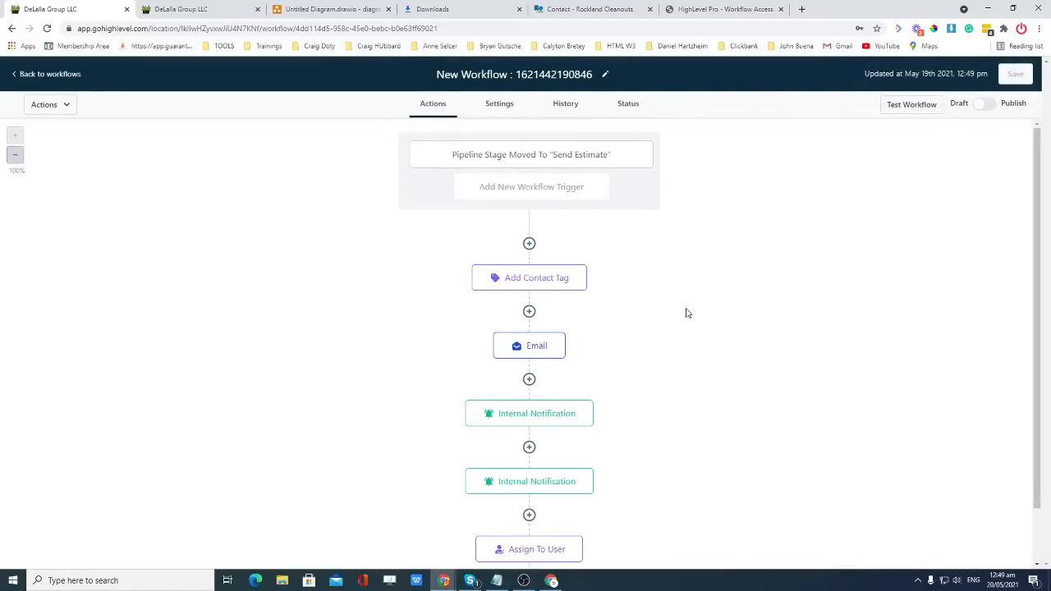
# Start an Add Task step titled 'Follow up' after Assign To User, then discard it unsaved.
pyautogui.scroll(-1, 685, 304)
pyautogui.scroll(-1, 680, 305)
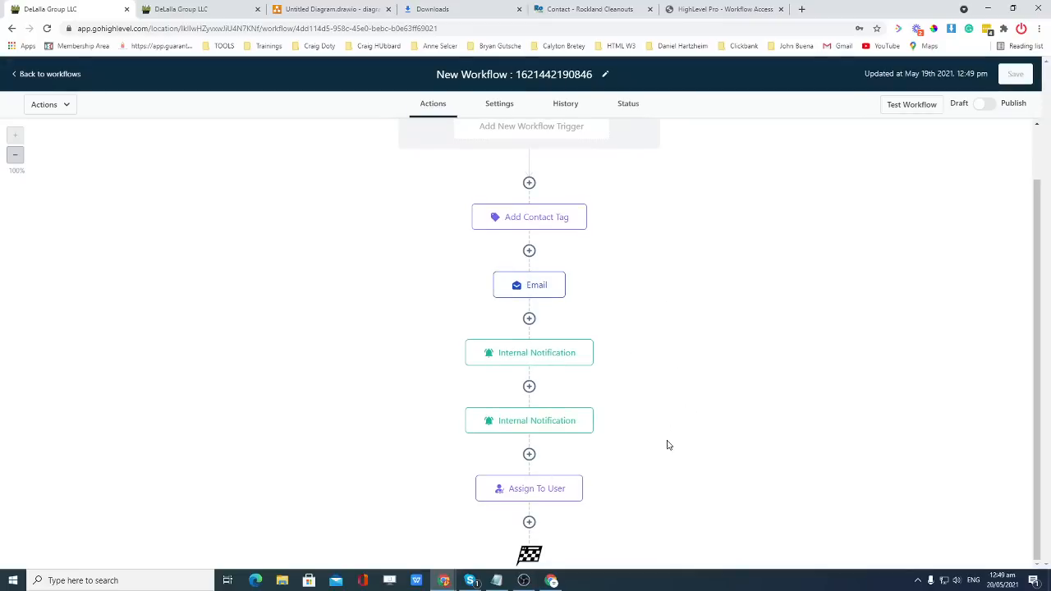
pyautogui.click(530, 522)
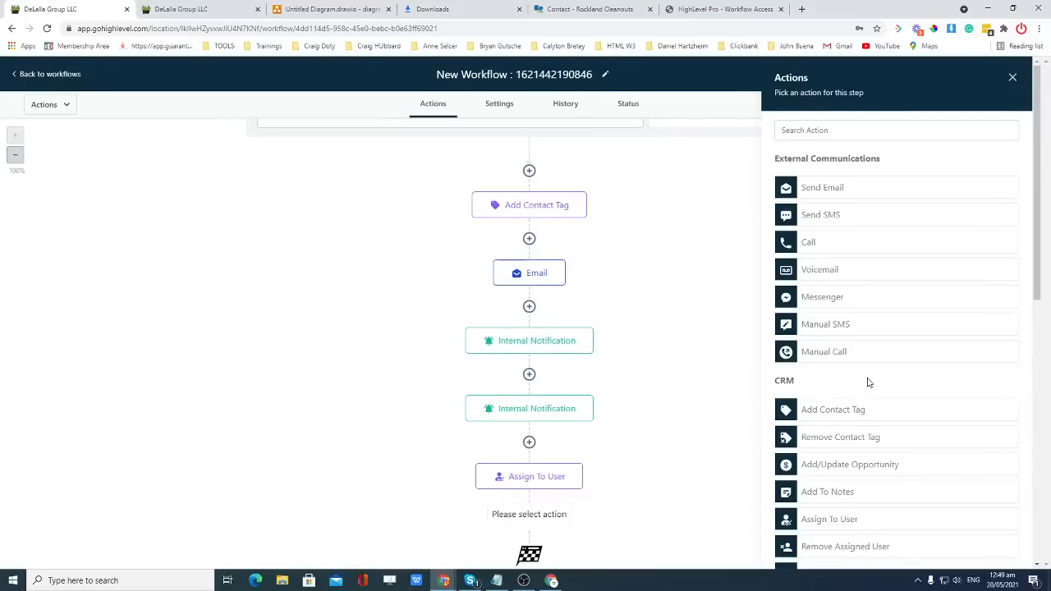
pyautogui.scroll(-1, 869, 383)
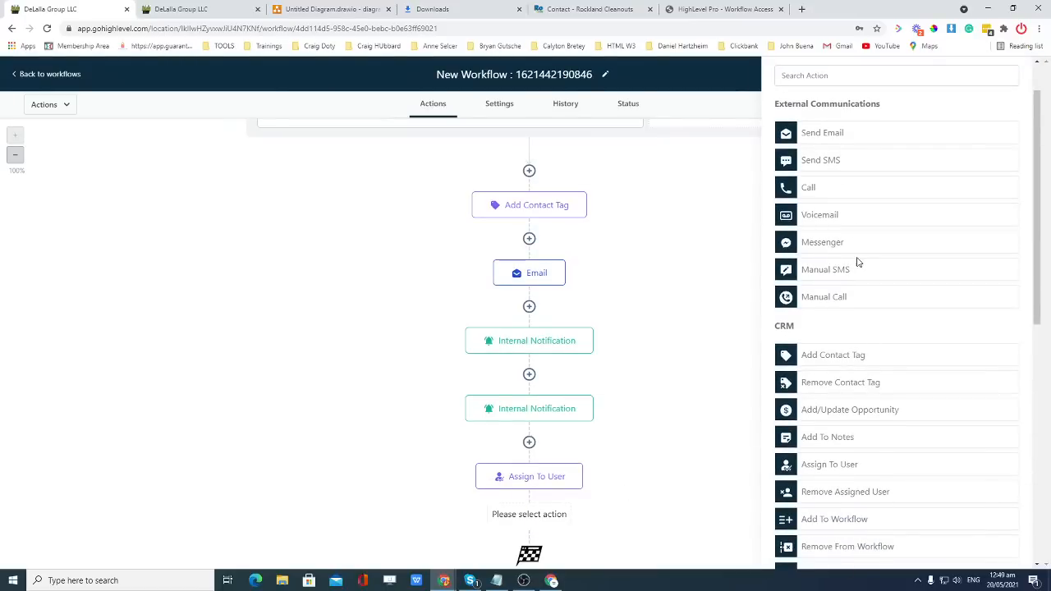
pyautogui.scroll(-2, 862, 264)
pyautogui.scroll(-3, 866, 267)
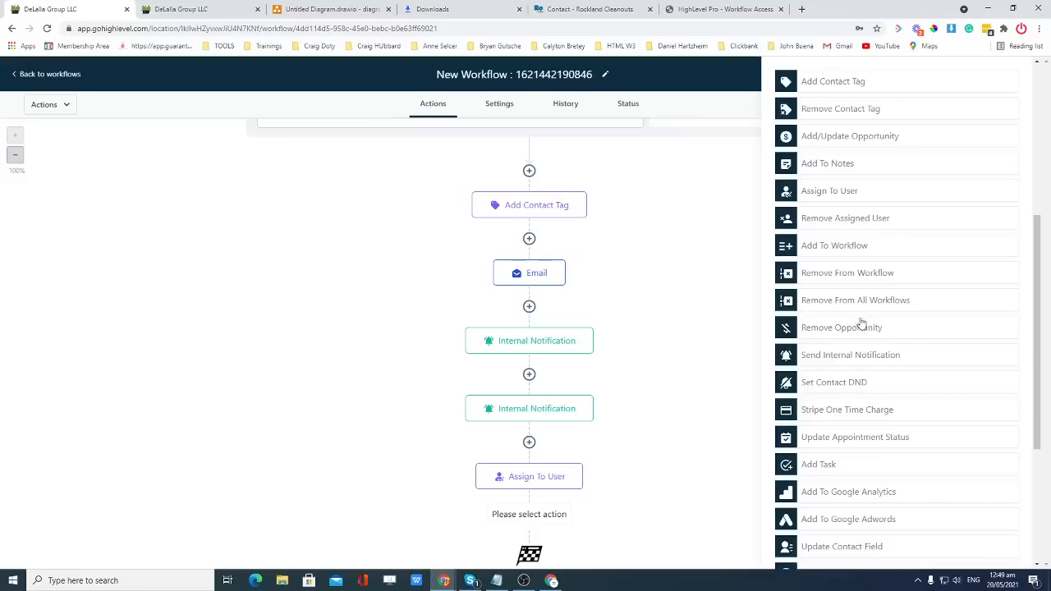
pyautogui.click(824, 466)
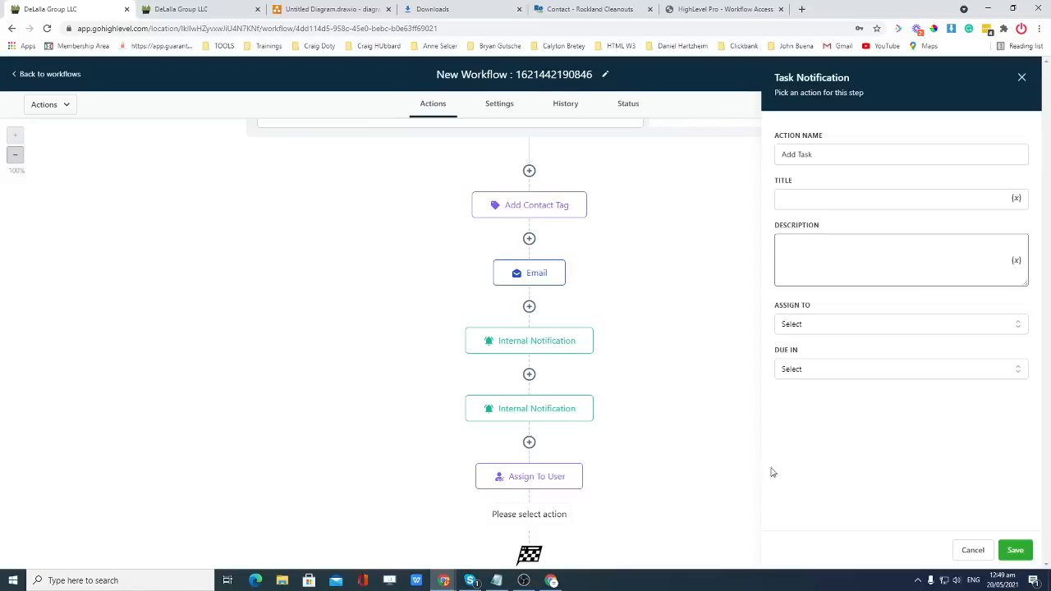
pyautogui.click(831, 203)
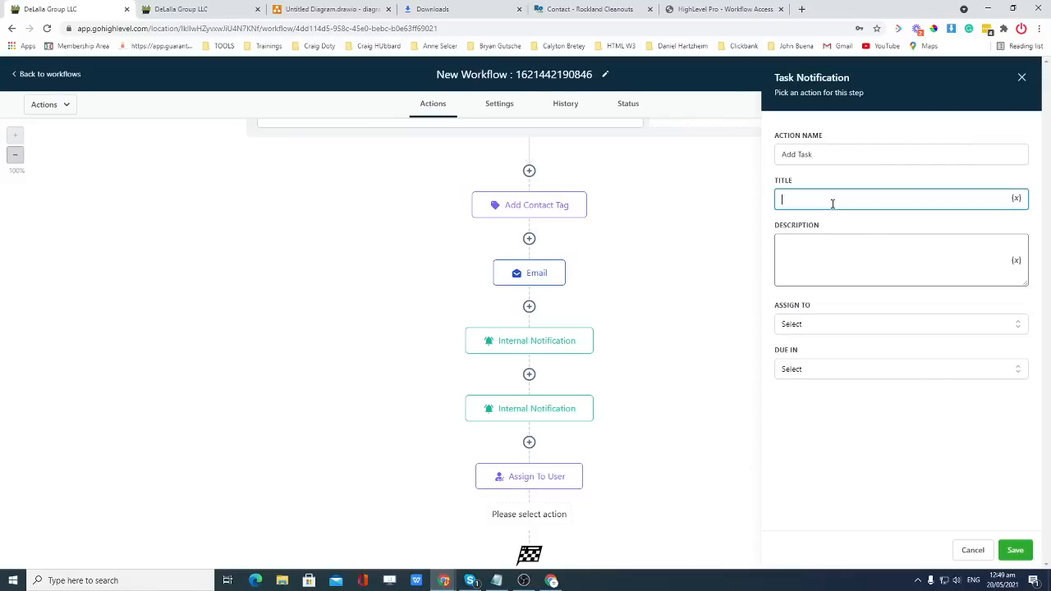
pyautogui.write('Follow up with')
pyautogui.click(1021, 76)
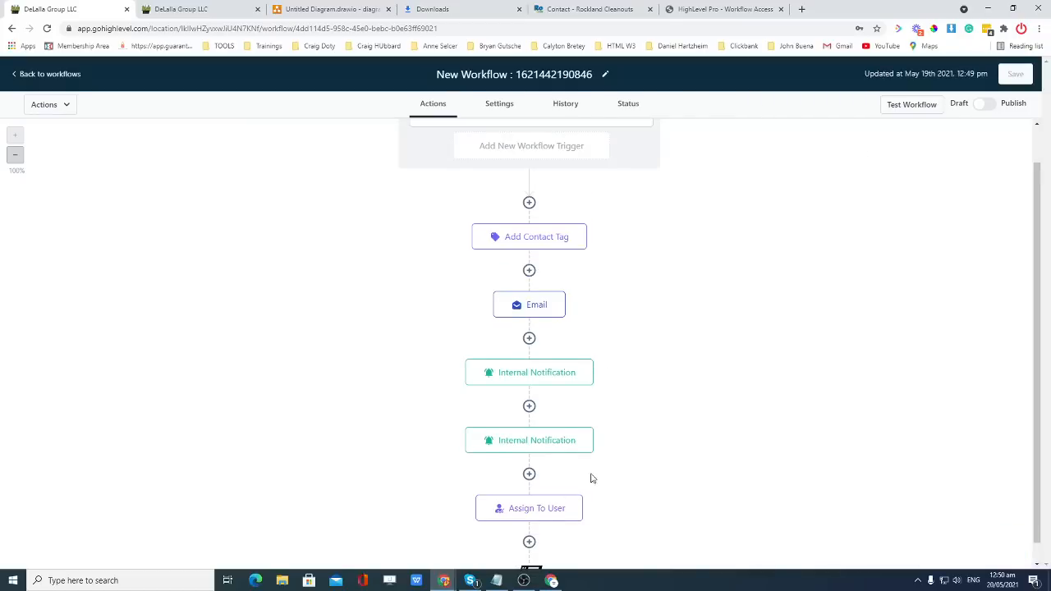
# Insert a new empty step below Assign To User and locate Wait in the Actions list.
pyautogui.scroll(-1, 591, 478)
pyautogui.click(529, 510)
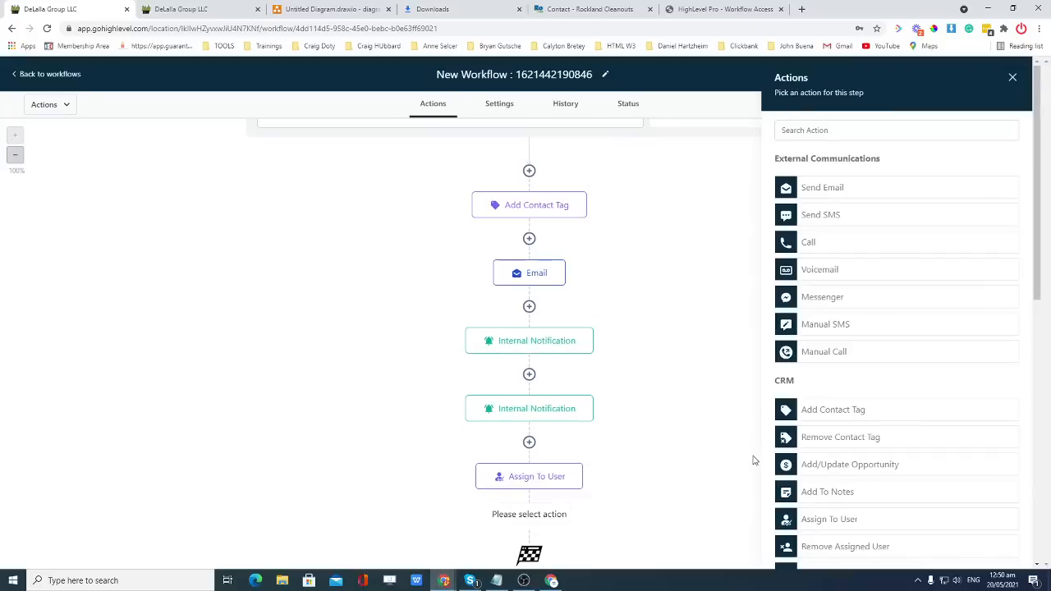
pyautogui.scroll(-2, 821, 423)
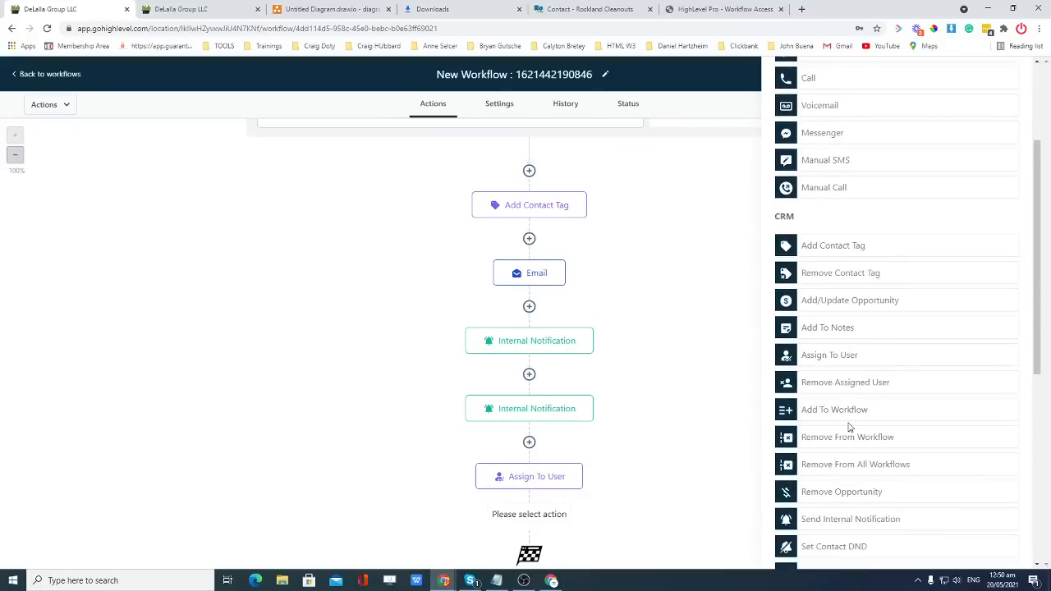
pyautogui.scroll(-3, 849, 426)
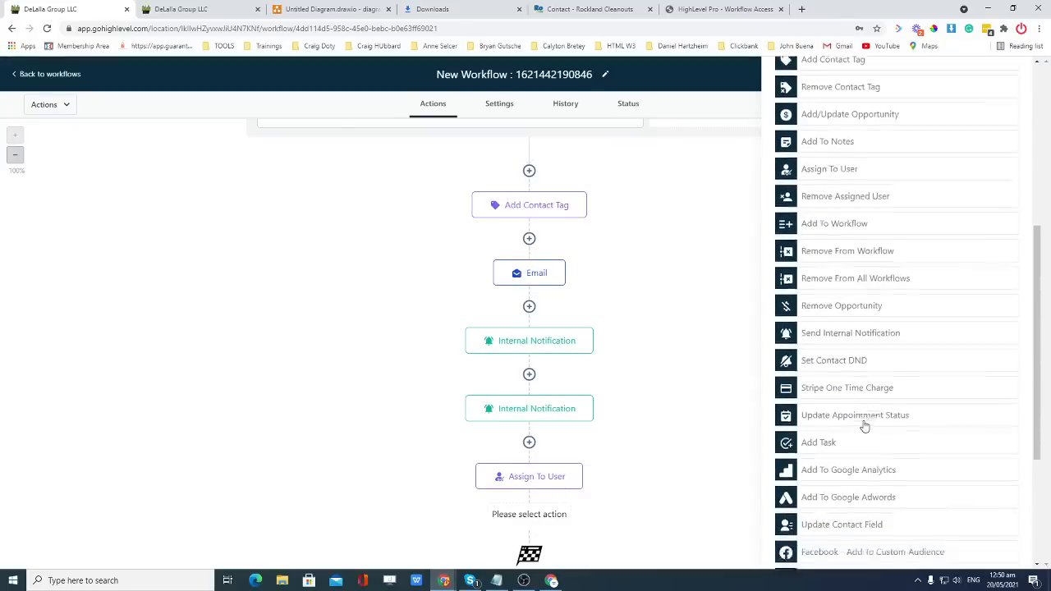
pyautogui.scroll(2, 842, 344)
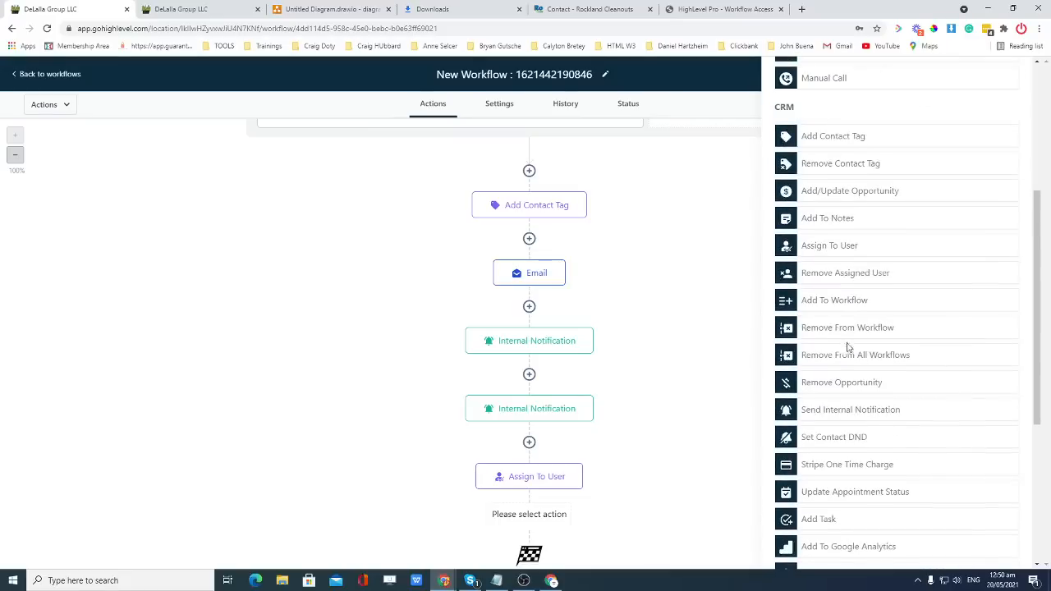
pyautogui.scroll(-2, 833, 204)
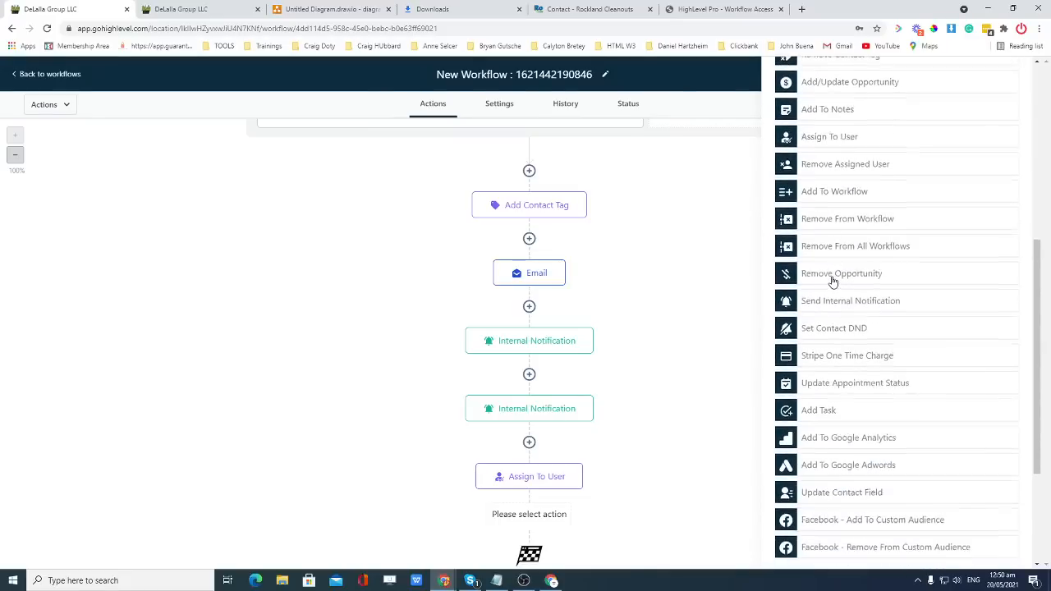
pyautogui.scroll(5, 833, 279)
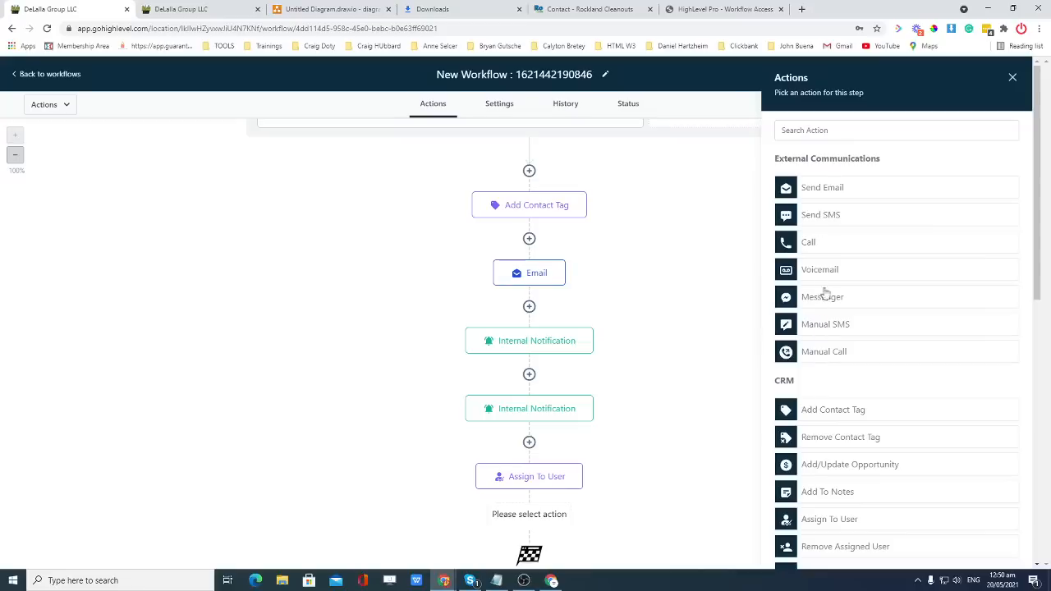
pyautogui.scroll(-5, 811, 302)
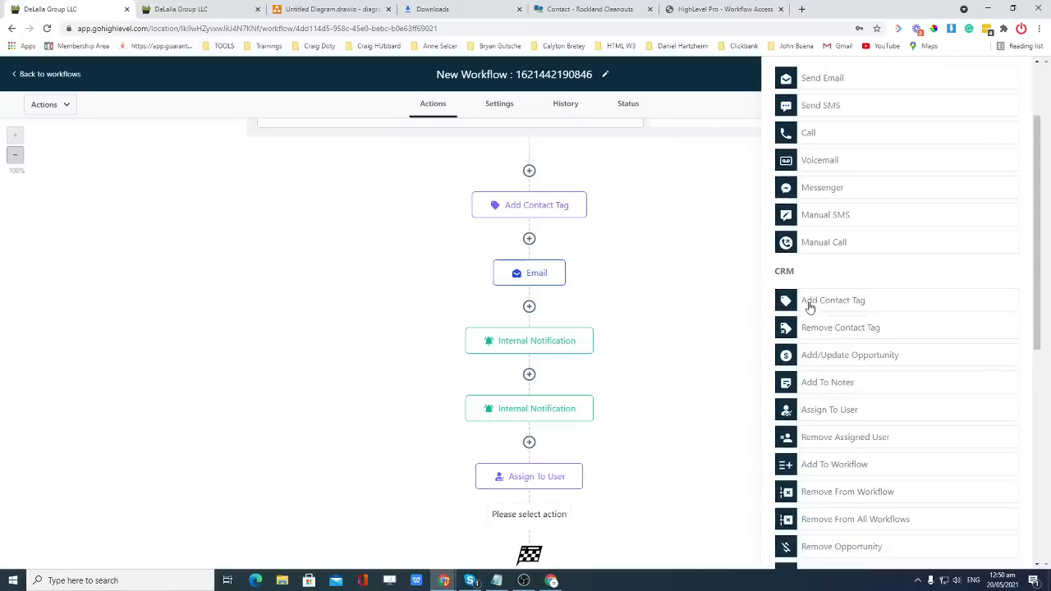
pyautogui.scroll(-5, 813, 300)
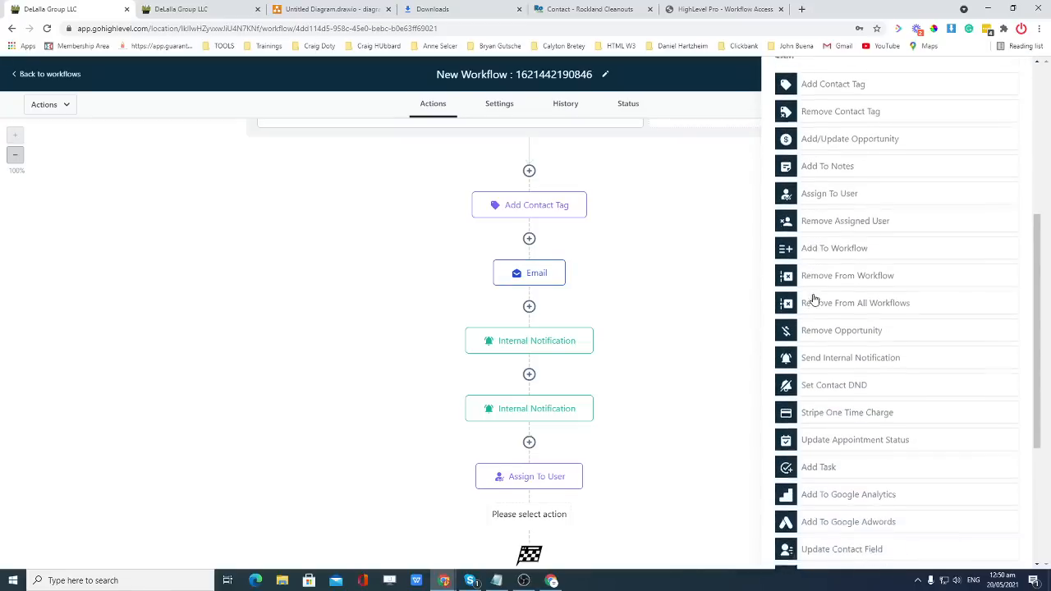
pyautogui.scroll(-2, 813, 299)
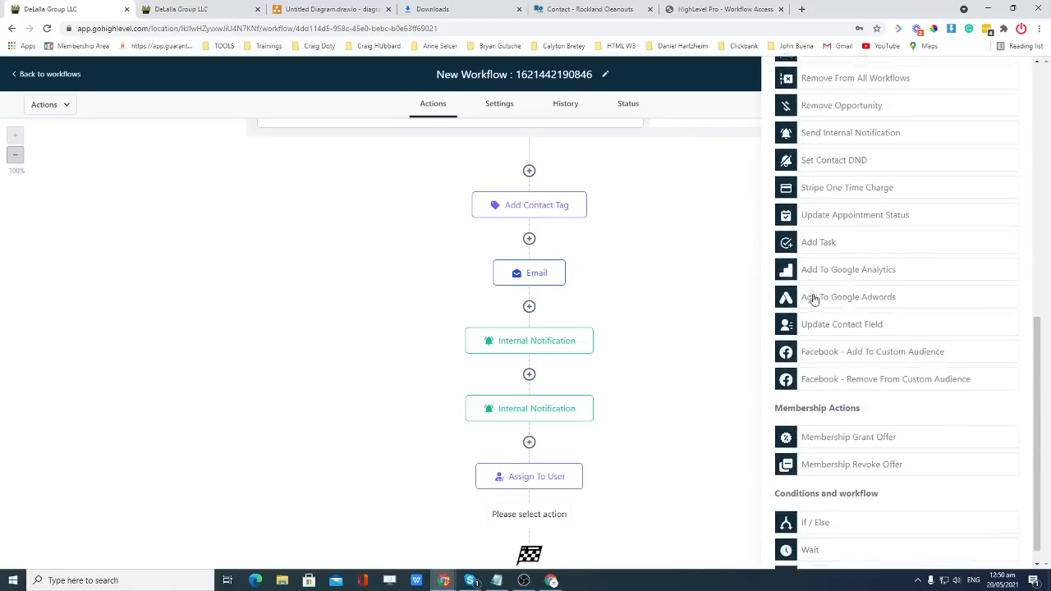
# Place a time-based Wait action there with a duration of 1 and save it.
pyautogui.moveTo(809, 534); pyautogui.dragTo(507, 513)
pyautogui.click(794, 531)
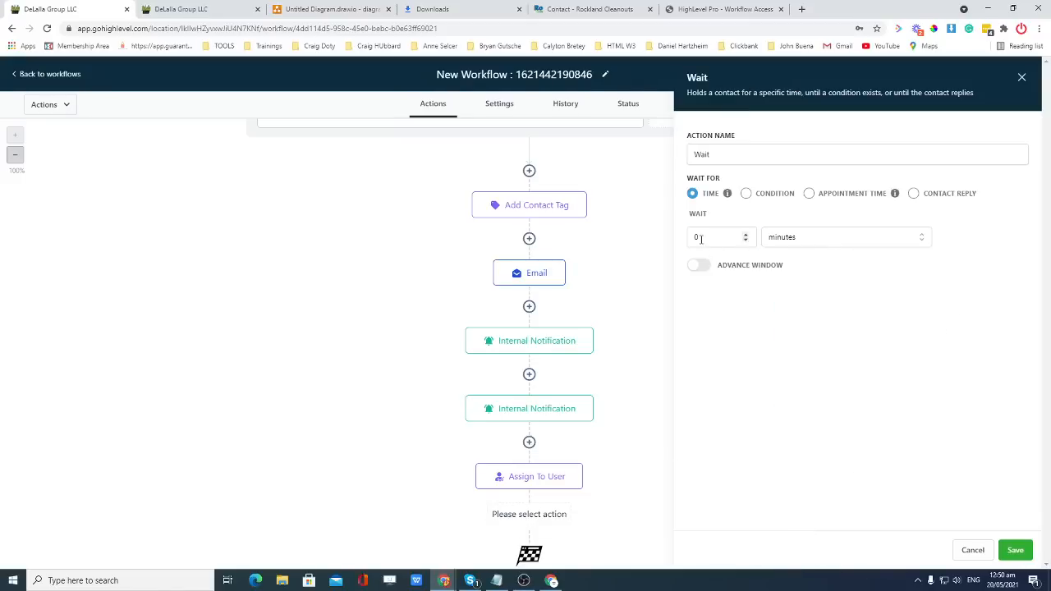
pyautogui.click(752, 234)
pyautogui.click(841, 240)
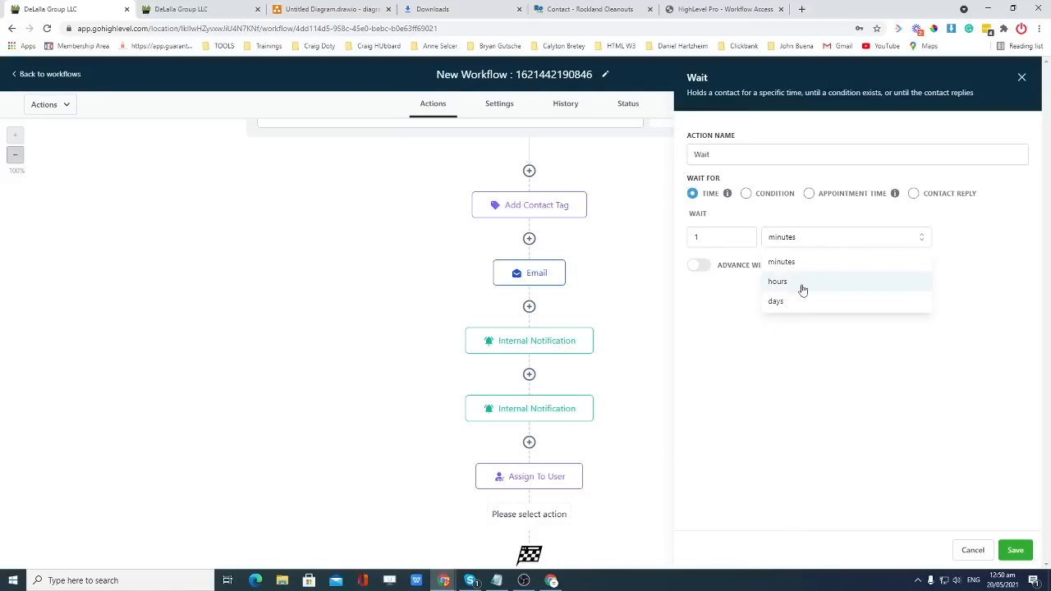
pyautogui.click(816, 301)
pyautogui.click(1016, 552)
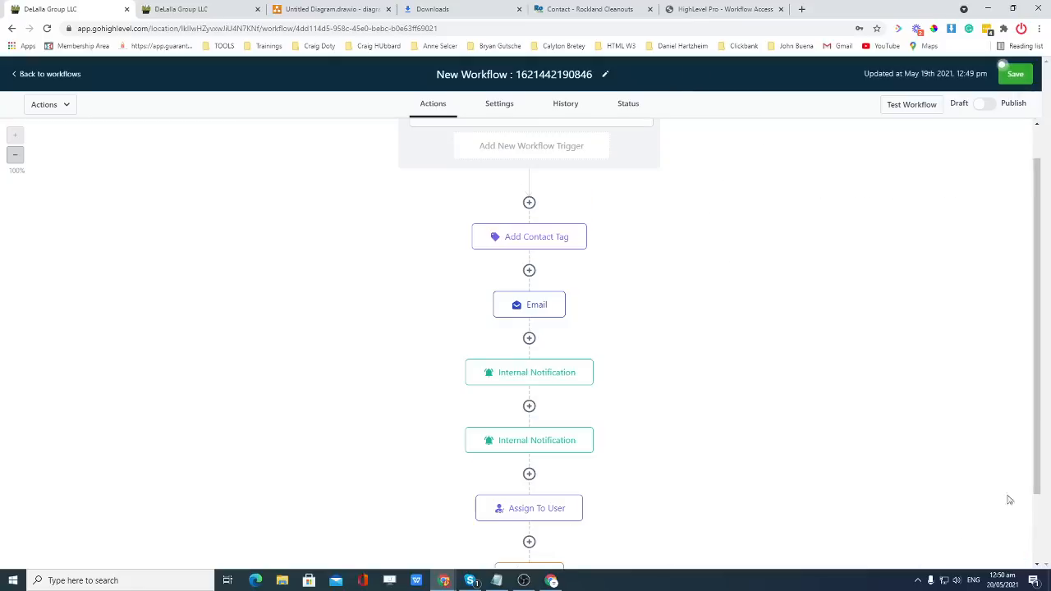
# Insert an empty step between Assign To User and Wait and drop Add Task into it.
pyautogui.scroll(-1, 657, 443)
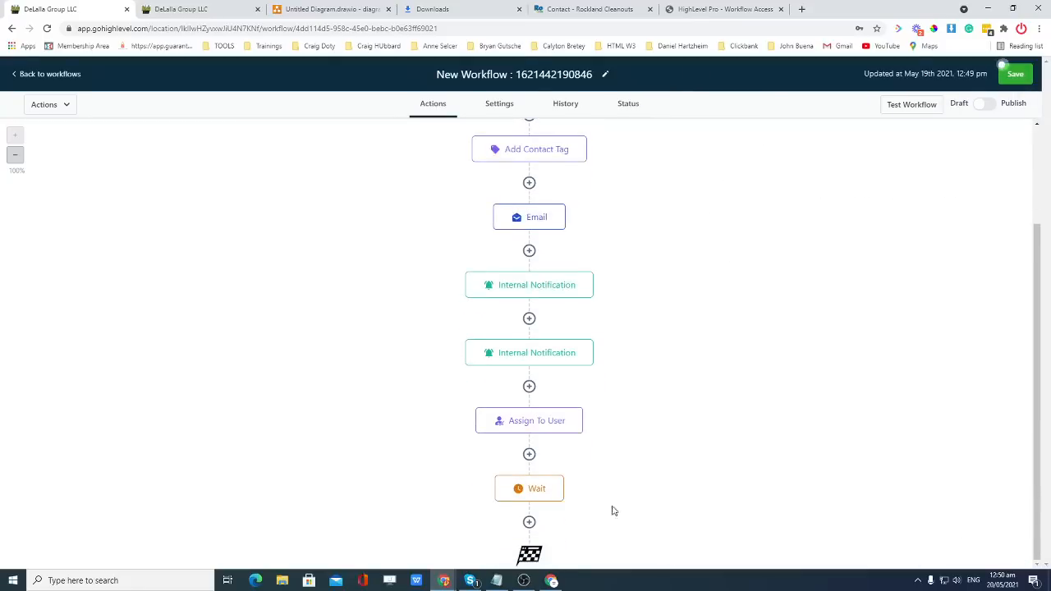
pyautogui.click(530, 523)
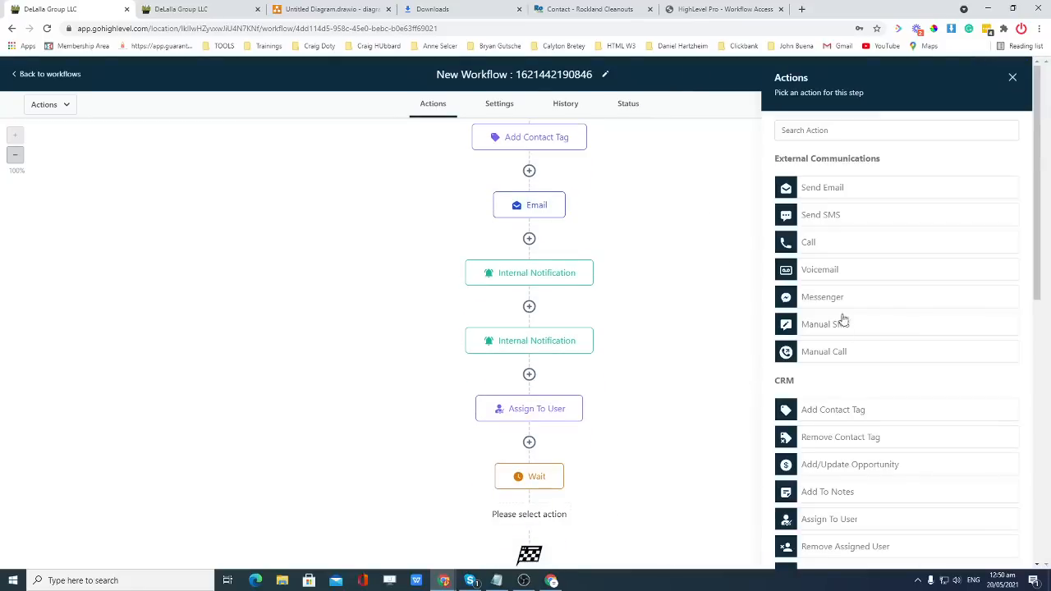
pyautogui.scroll(-1, 873, 325)
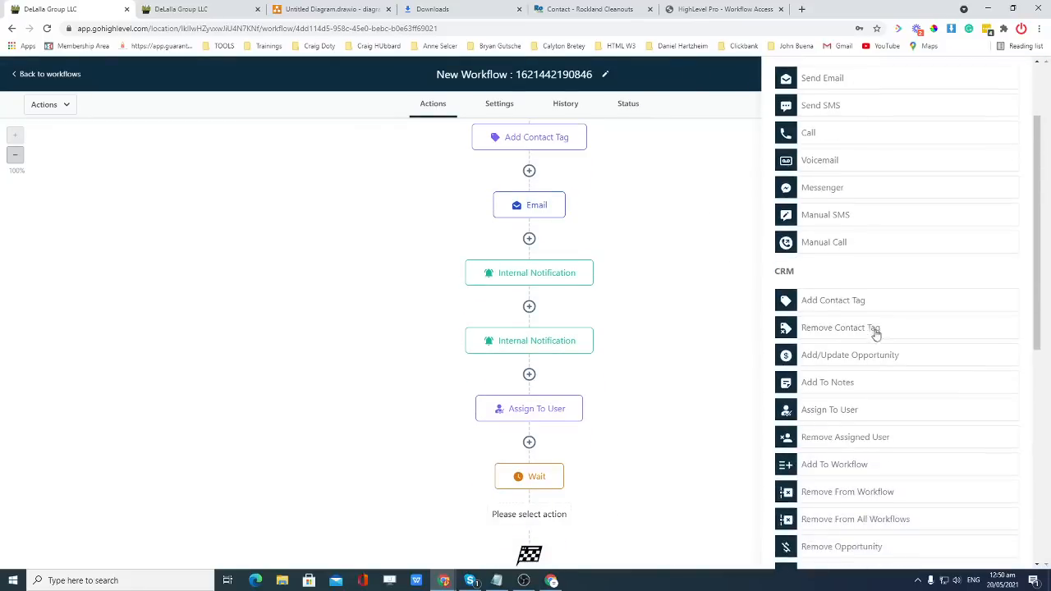
pyautogui.scroll(-1, 870, 409)
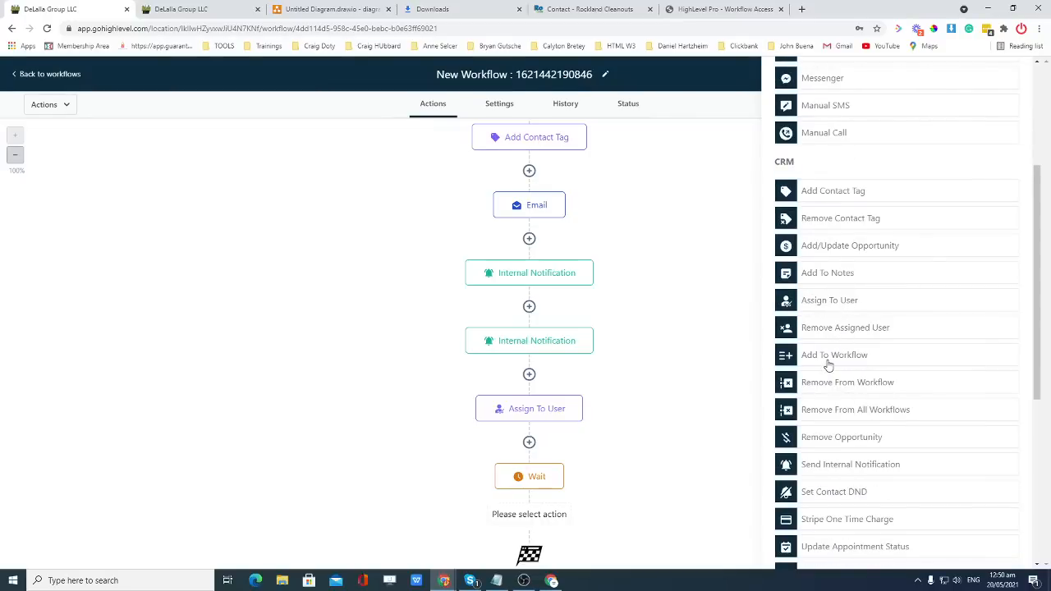
pyautogui.click(529, 444)
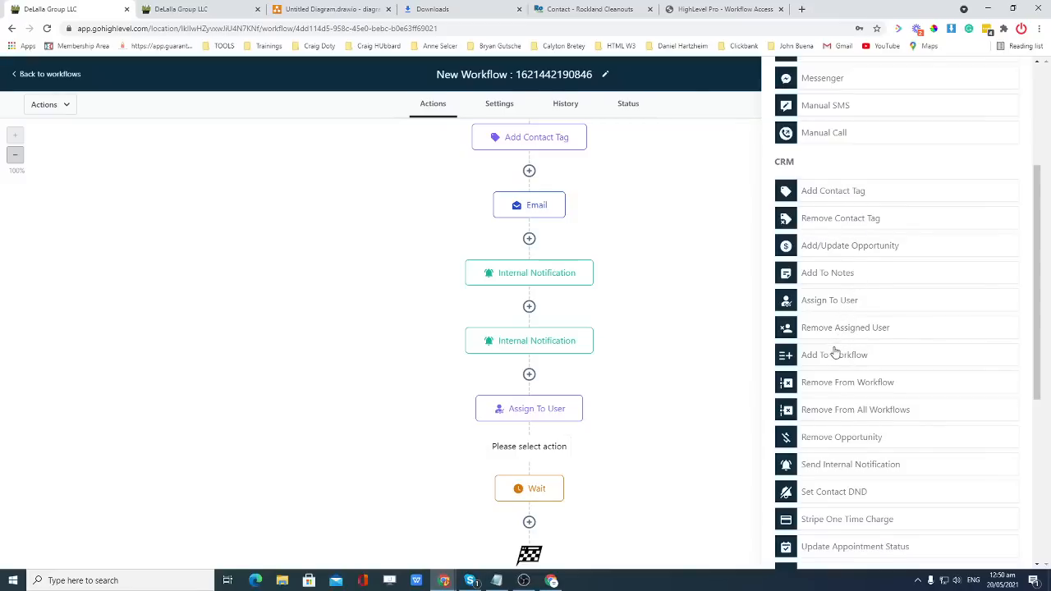
pyautogui.scroll(-2, 836, 350)
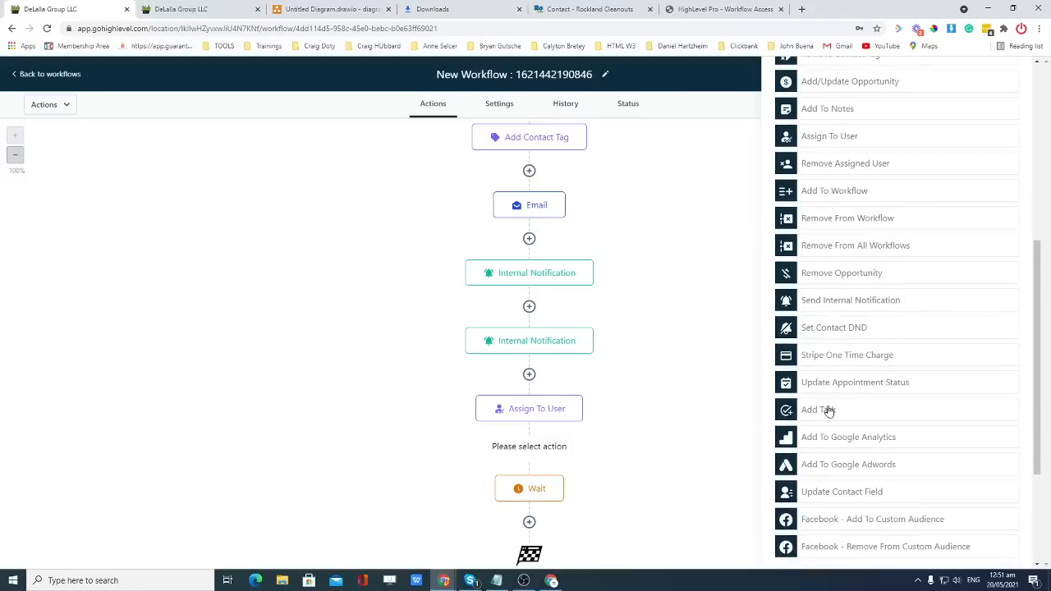
pyautogui.moveTo(826, 410); pyautogui.dragTo(543, 453)
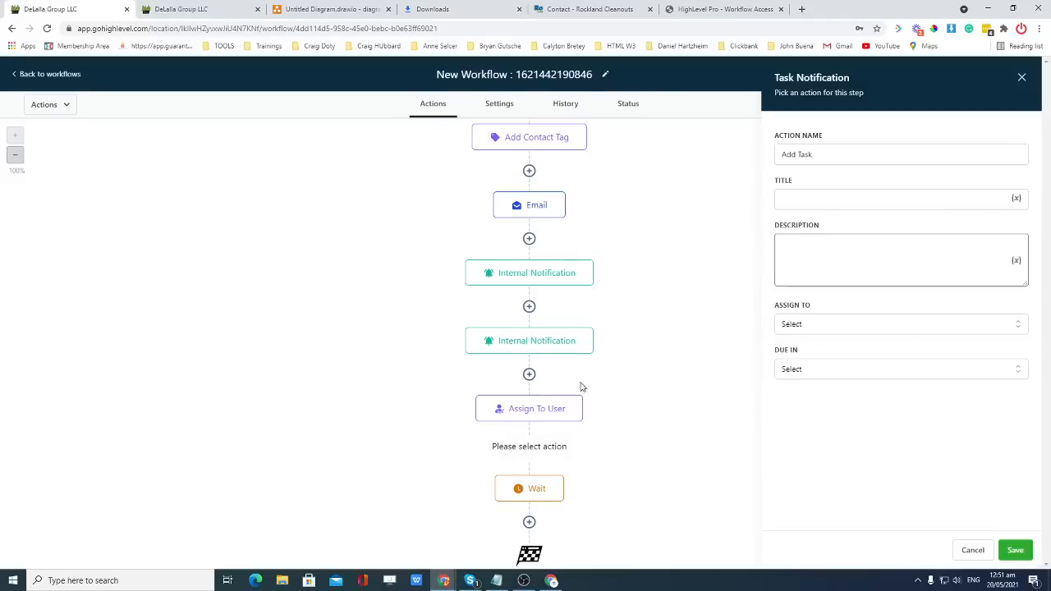
# Name the task 'Follow up with Lead About the Estimate' and fill in its title and description.
pyautogui.click(825, 162)
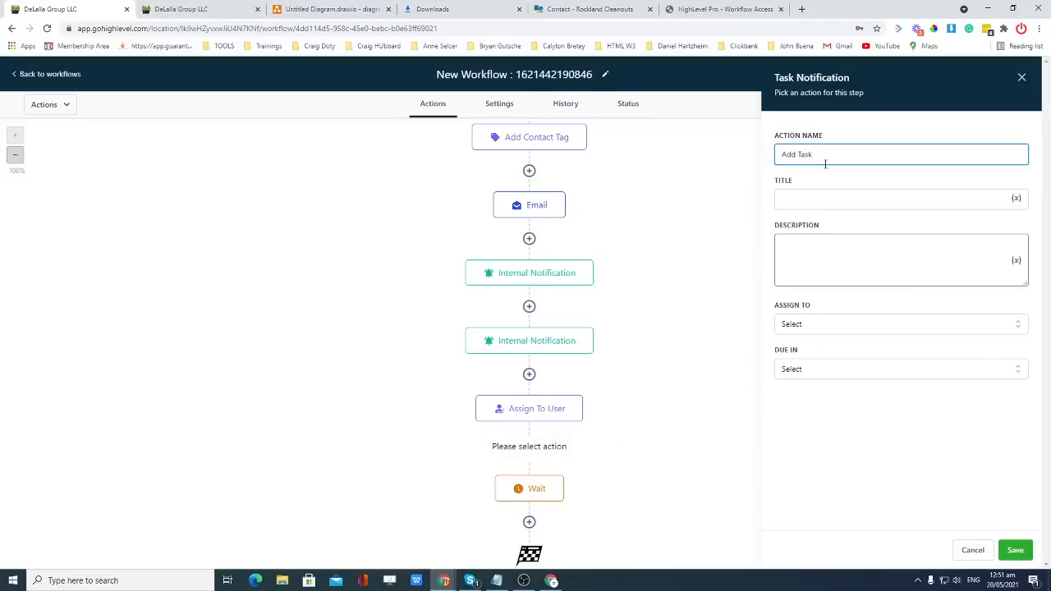
pyautogui.moveTo(826, 163); pyautogui.dragTo(787, 159)
pyautogui.write('Af')
pyautogui.click(835, 190)
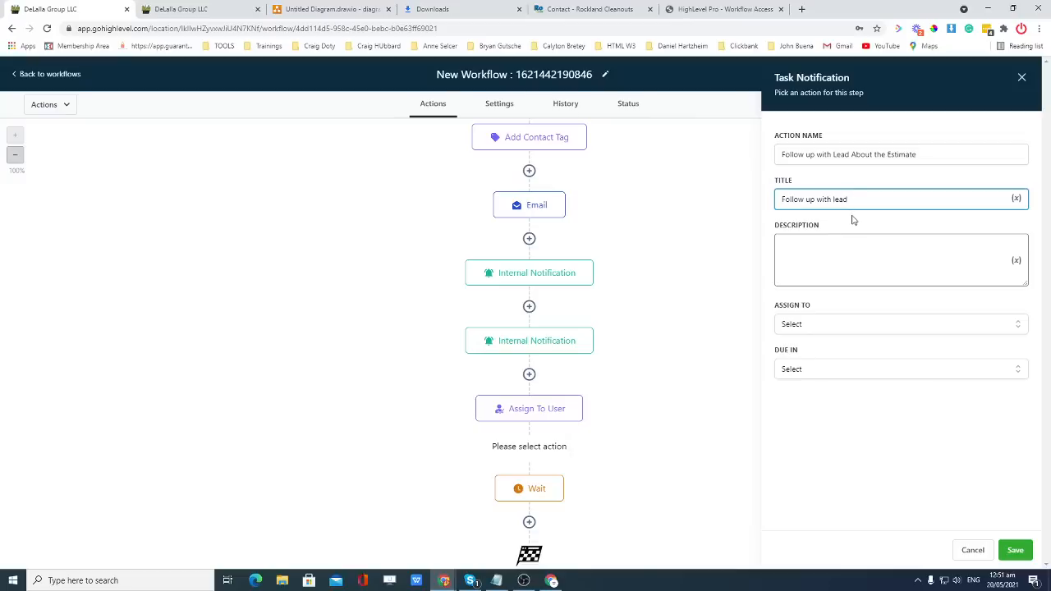
pyautogui.click(852, 220)
pyautogui.click(864, 245)
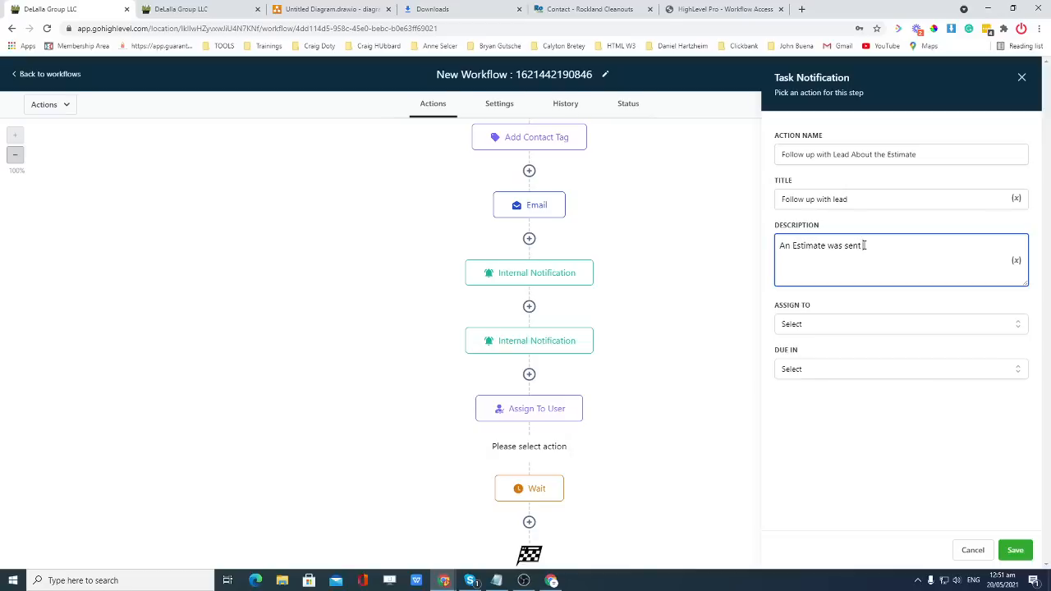
pyautogui.write('lead and we need to follow up')
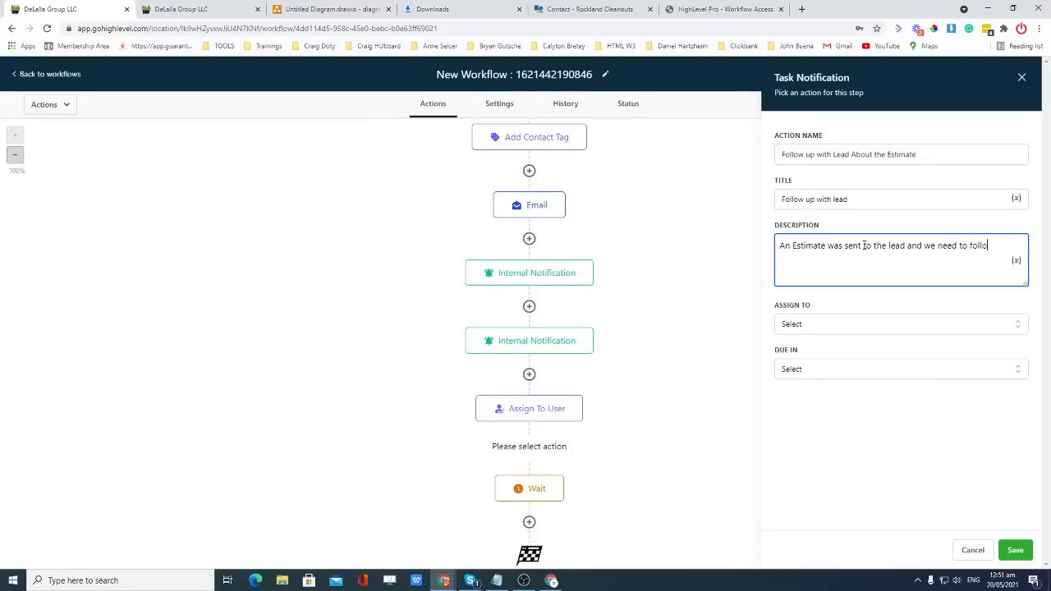
# Assign the task to a team member, make it due in 1 Day, and save.
pyautogui.click(885, 329)
pyautogui.click(832, 368)
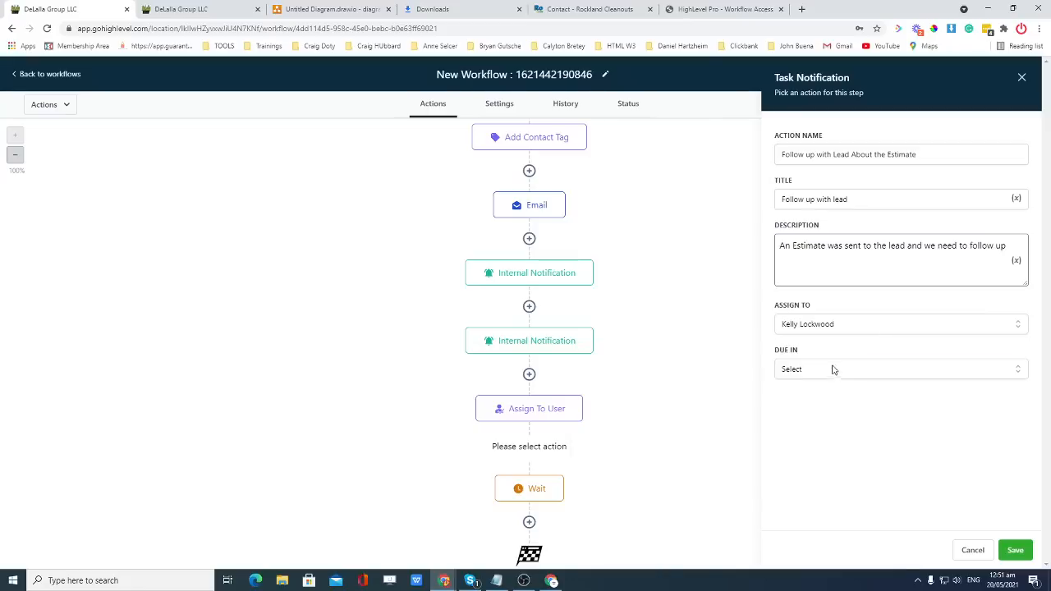
pyautogui.click(844, 325)
pyautogui.click(833, 365)
pyautogui.click(853, 375)
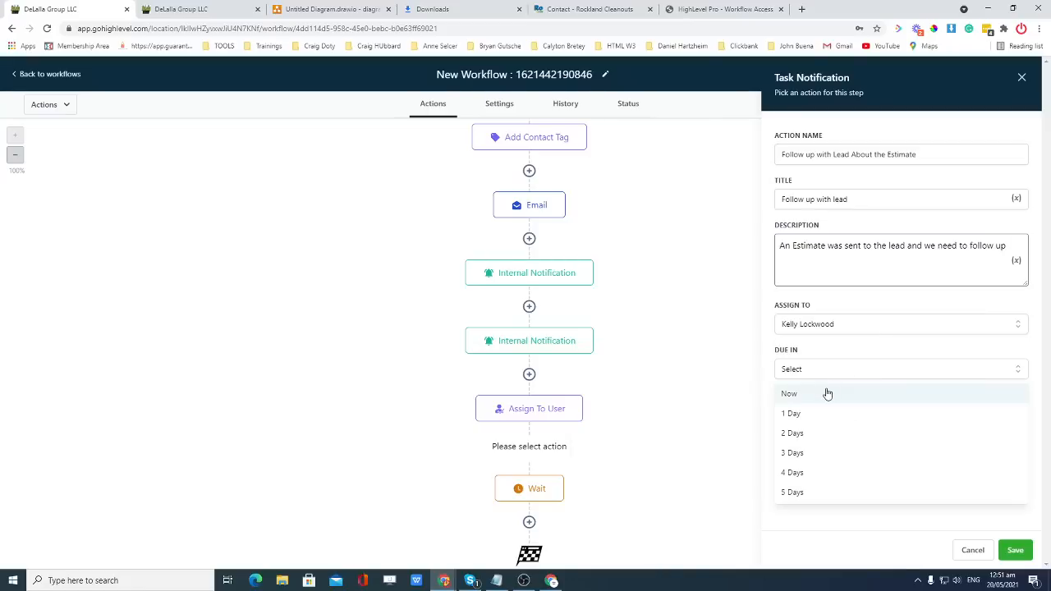
pyautogui.click(813, 413)
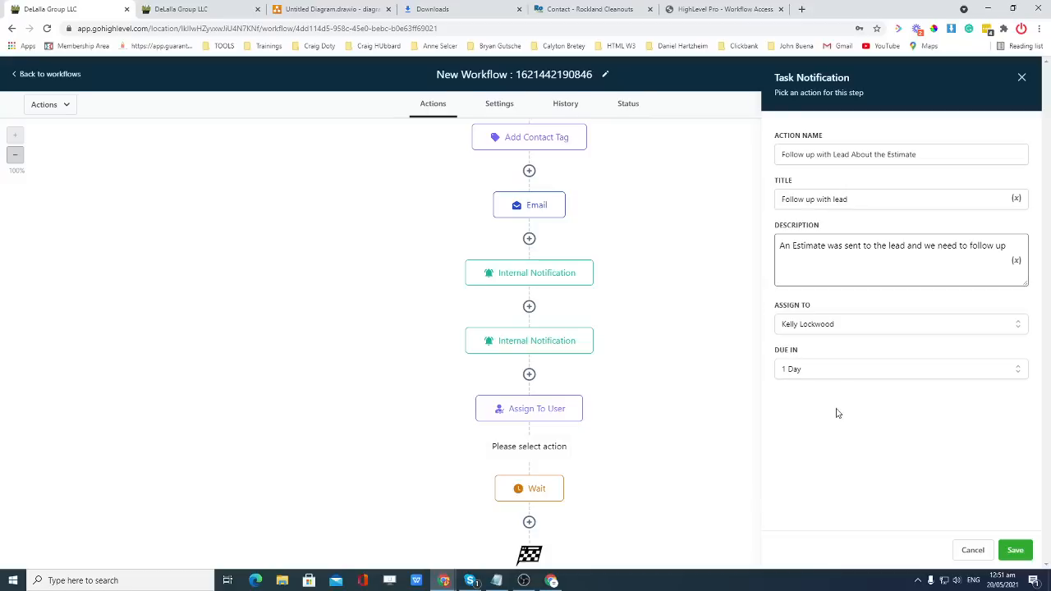
pyautogui.click(1016, 550)
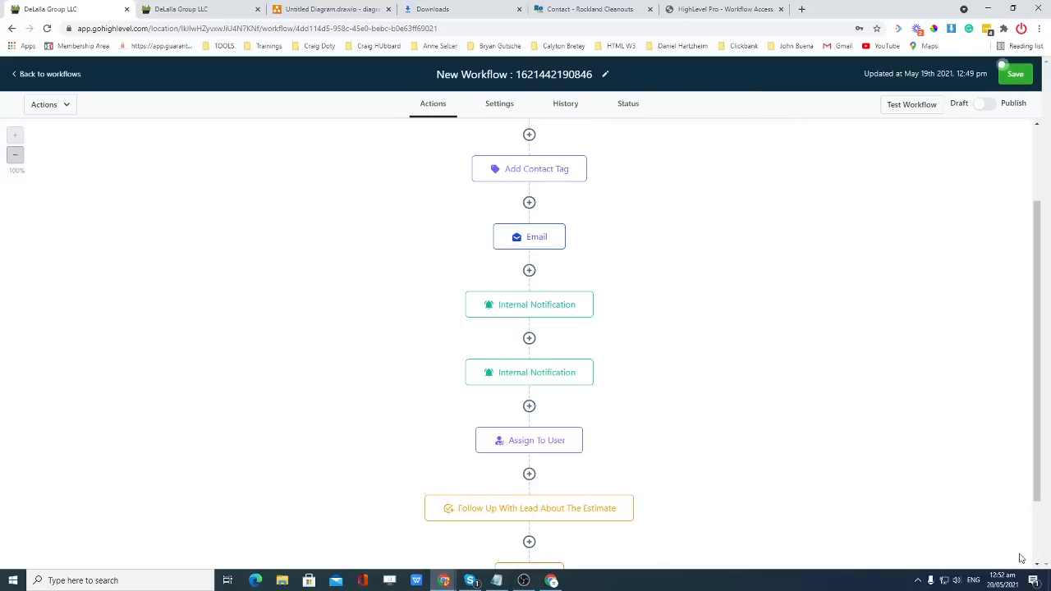
# Add a new step after Wait using the Add/Update Opportunity action.
pyautogui.scroll(-1, 589, 452)
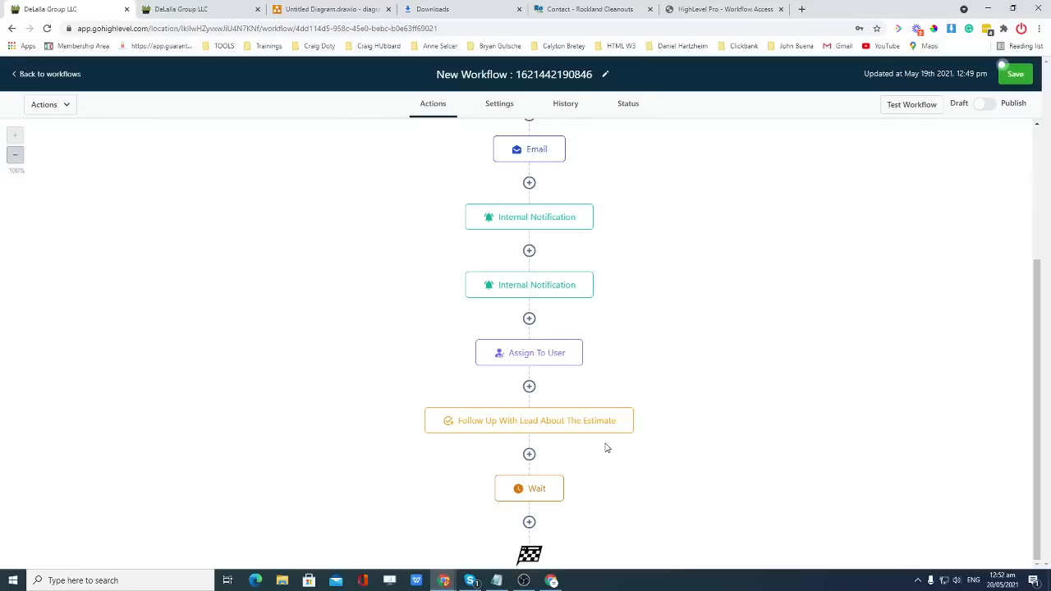
pyautogui.click(529, 523)
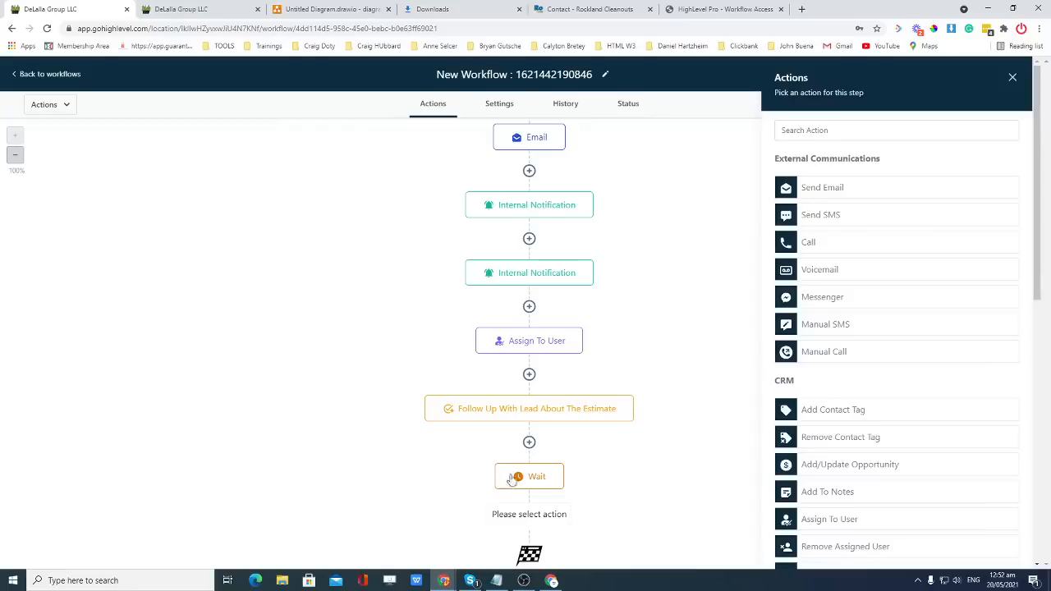
pyautogui.scroll(-1, 868, 417)
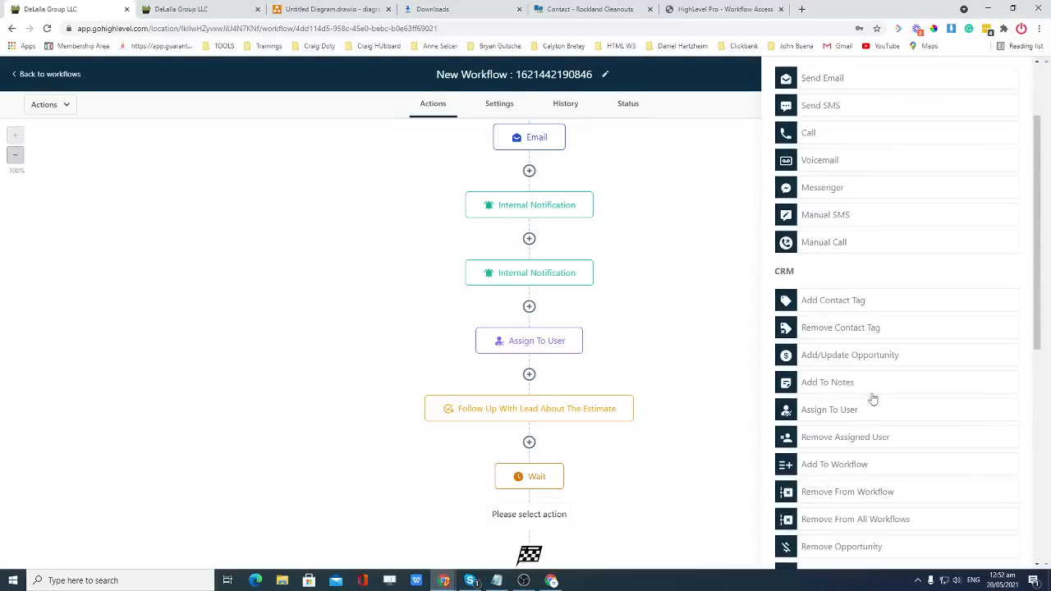
pyautogui.click(859, 361)
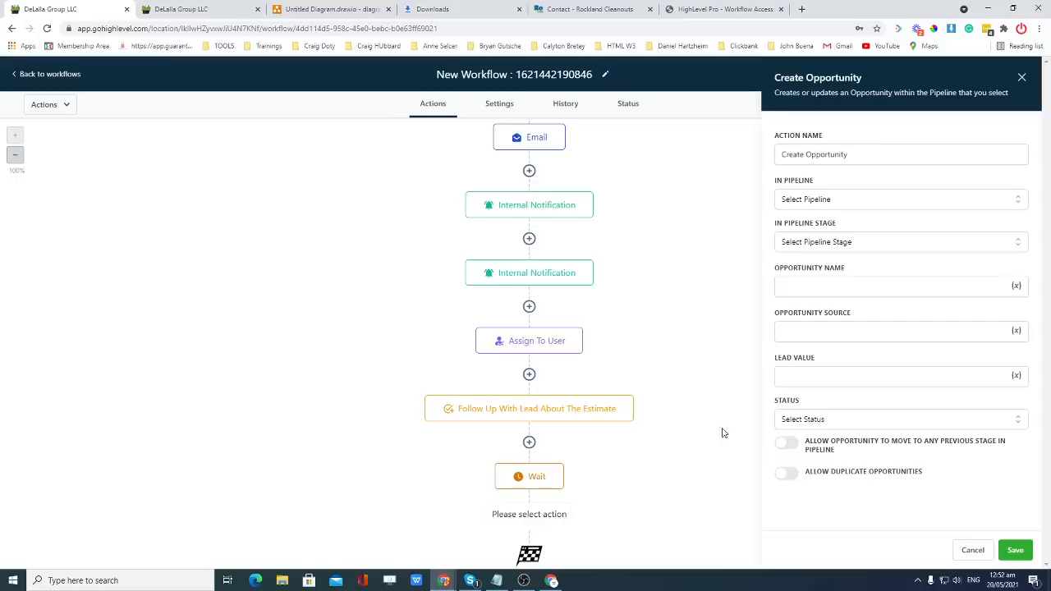
# Rename the action 'Update Pipeline…' and target the Rockland & Bergen Cleanouts pipeline's Follow up stage.
pyautogui.click(851, 159)
pyautogui.hotkey('ctrl', 'a')
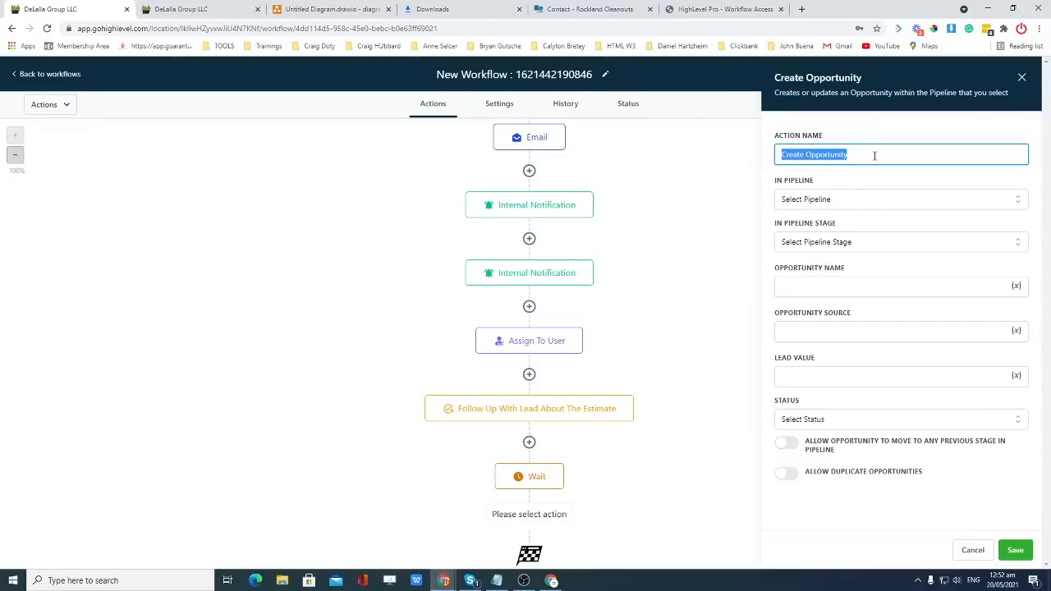
pyautogui.write('Update Pip')
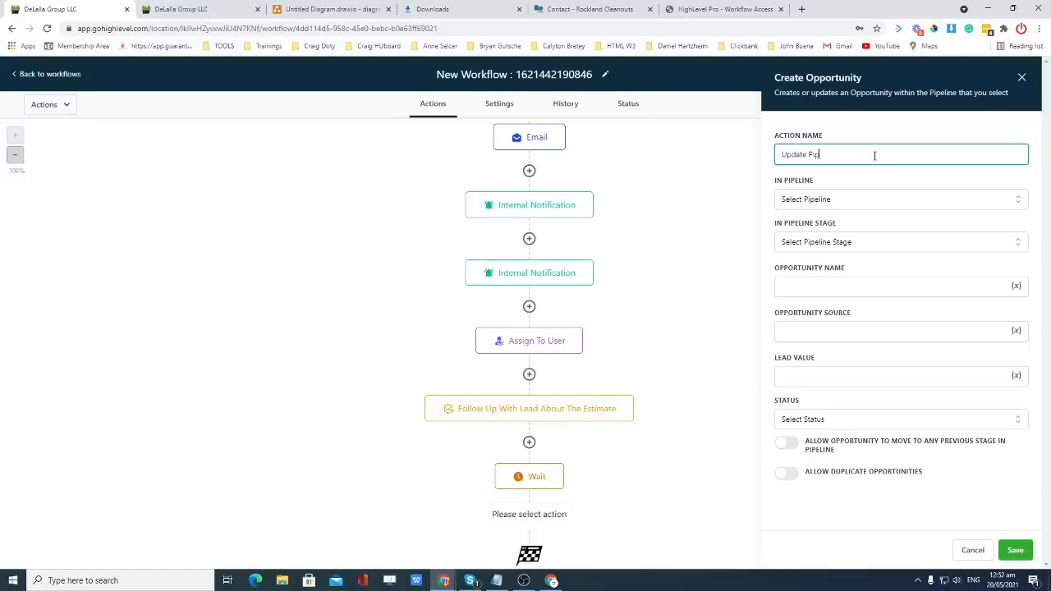
pyautogui.write('eline Stage to Follow up')
pyautogui.click(857, 198)
pyautogui.click(854, 225)
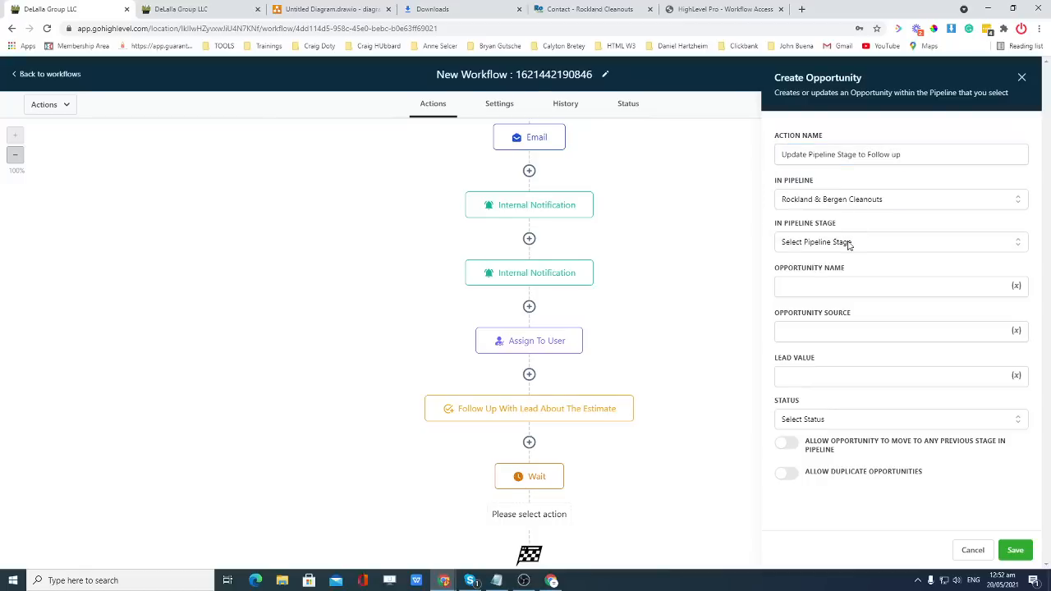
pyautogui.click(848, 242)
pyautogui.click(813, 305)
# Use the contact's first name as opportunity name, set status to open, and save.
pyautogui.click(856, 291)
pyautogui.click(1015, 285)
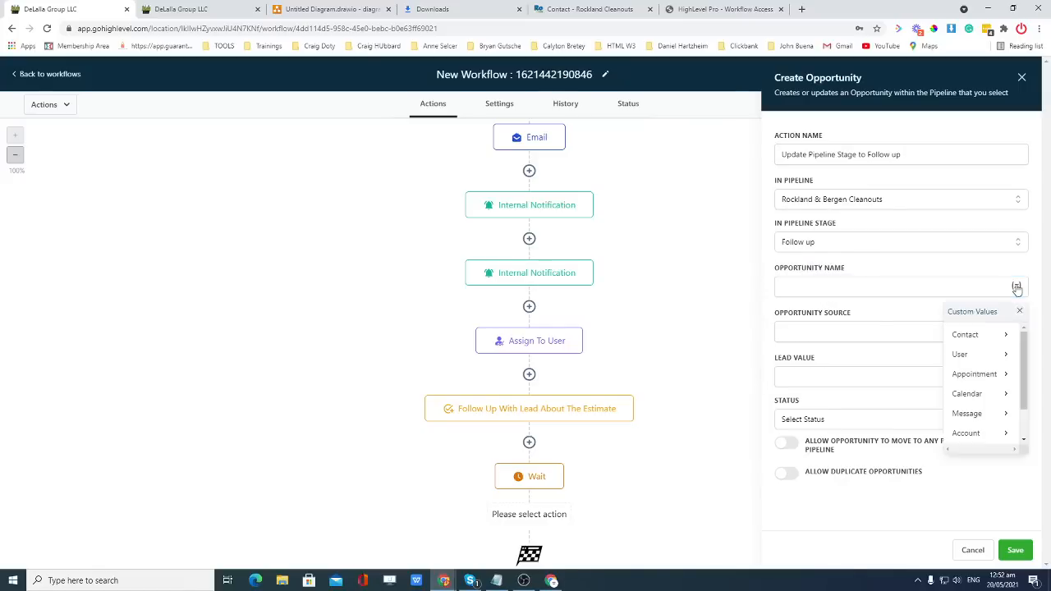
pyautogui.click(996, 334)
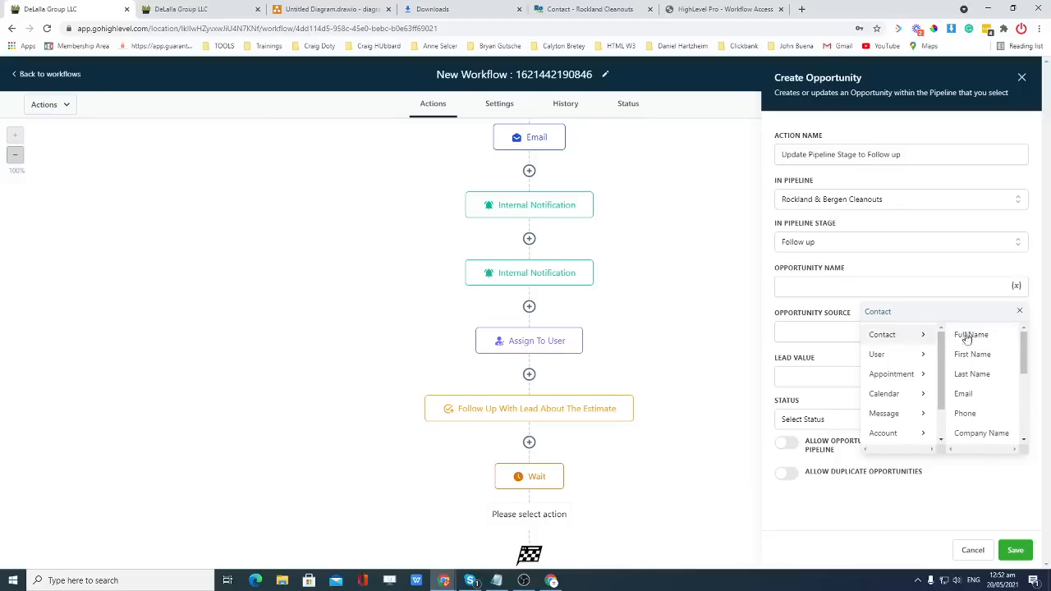
pyautogui.click(975, 354)
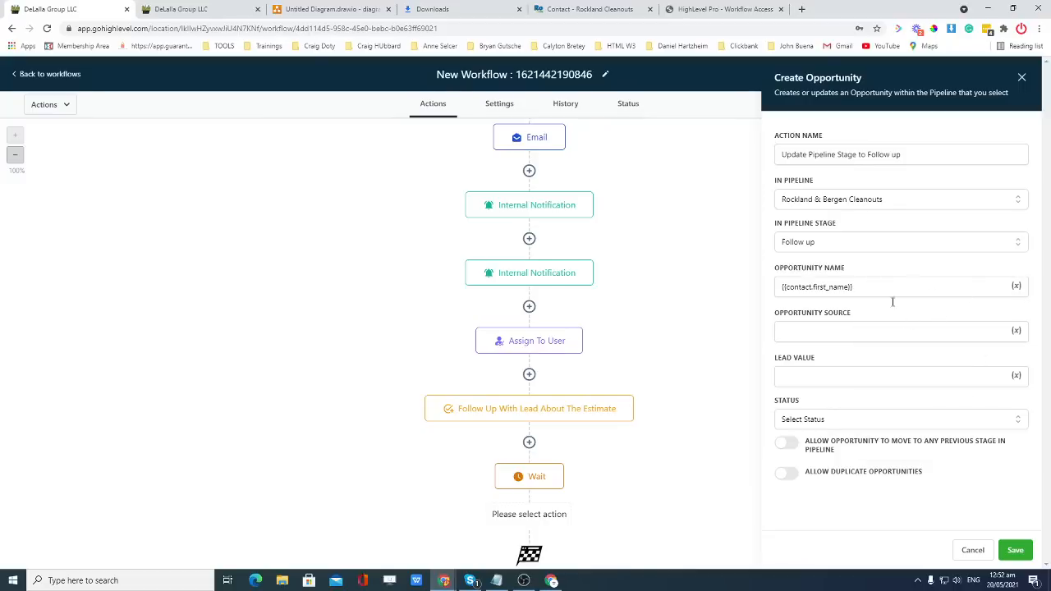
pyautogui.click(842, 329)
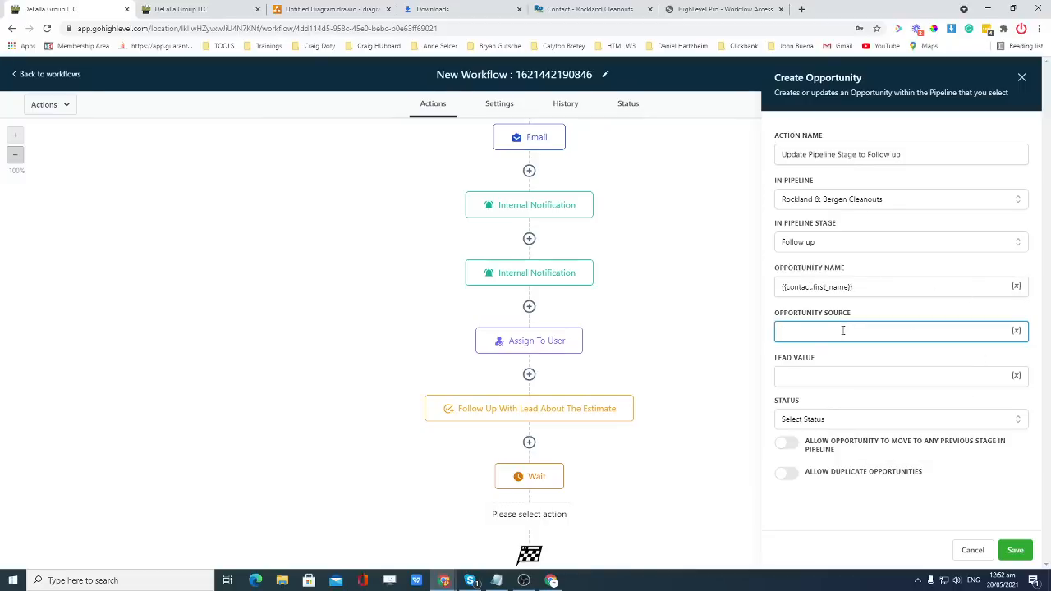
pyautogui.click(849, 418)
pyautogui.click(799, 439)
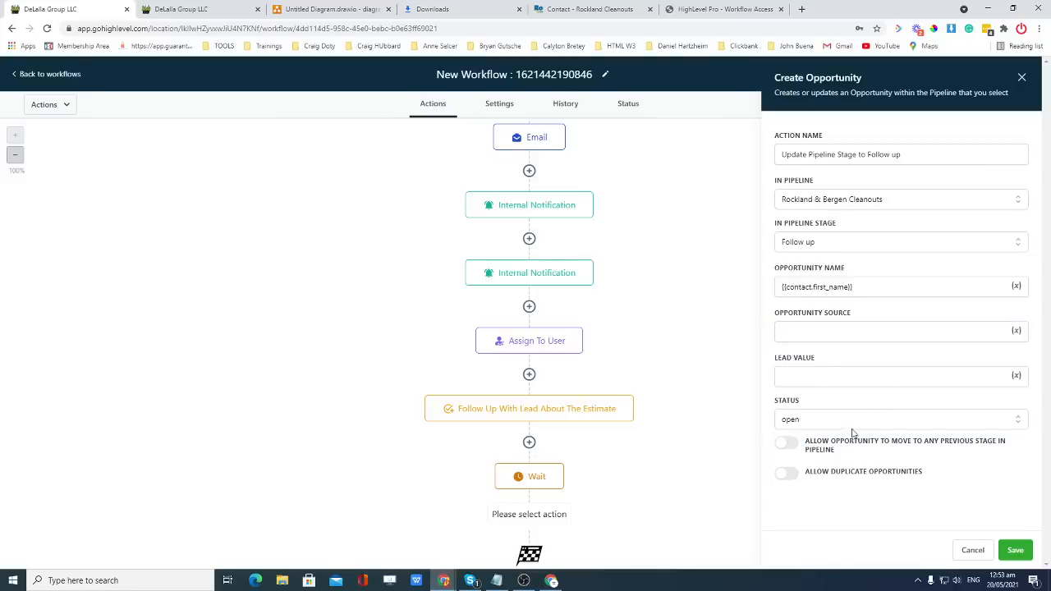
pyautogui.click(1015, 549)
pyautogui.scroll(-1, 735, 425)
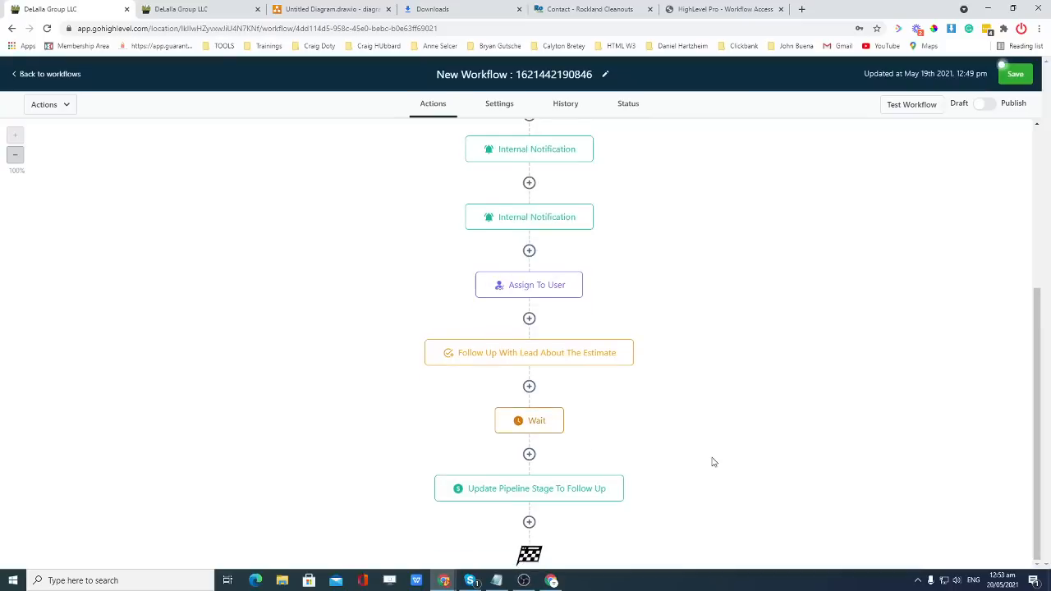
# Compare with the Opportunities pipeline, save the workflow, and go back to the Workflows list.
pyautogui.scroll(2, 713, 460)
pyautogui.scroll(-2, 712, 460)
pyautogui.click(152, 9)
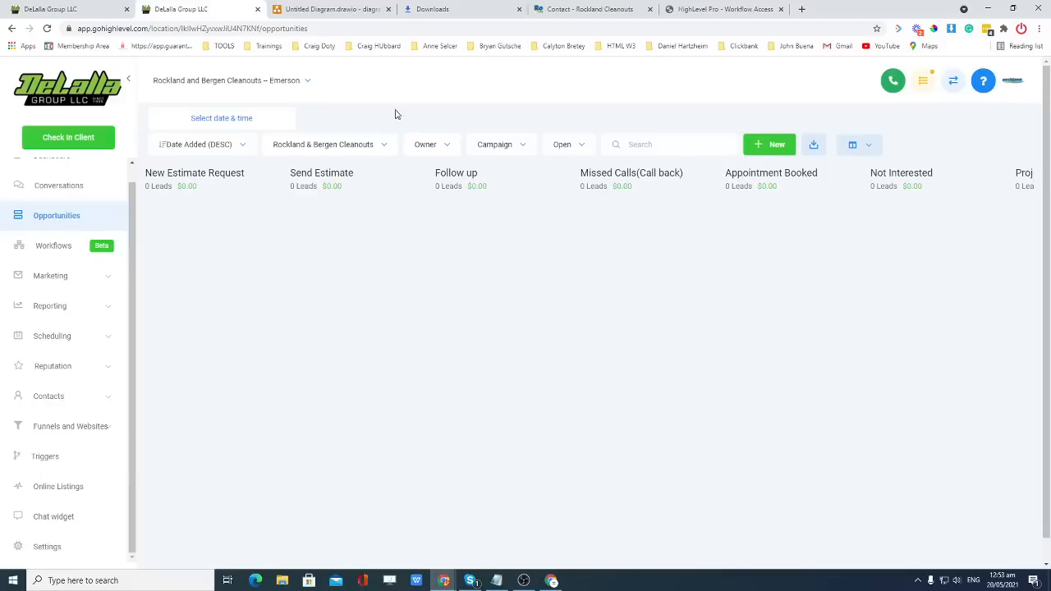
pyautogui.click(92, 8)
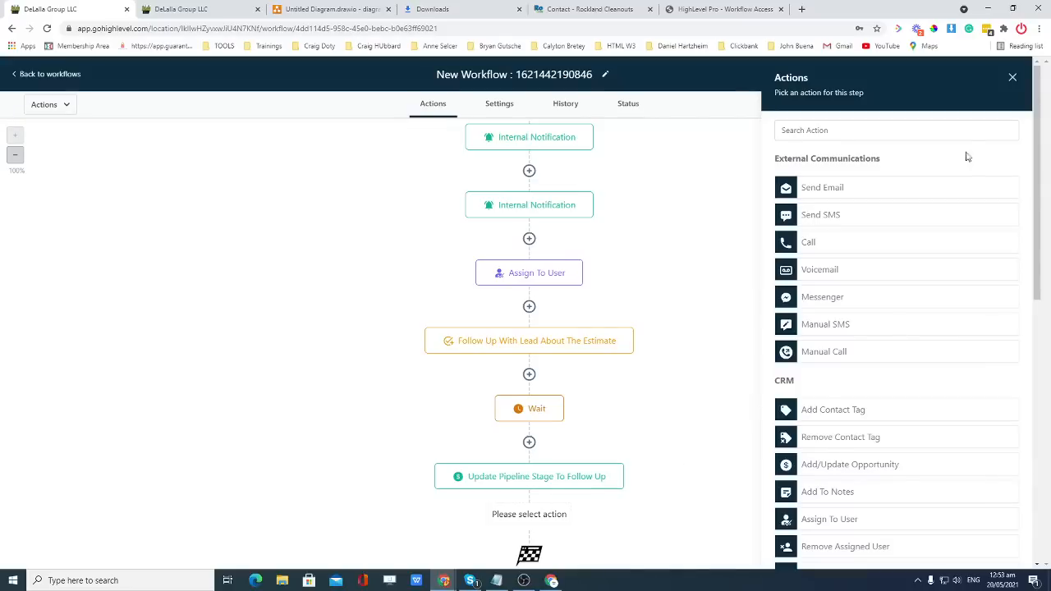
pyautogui.click(1012, 77)
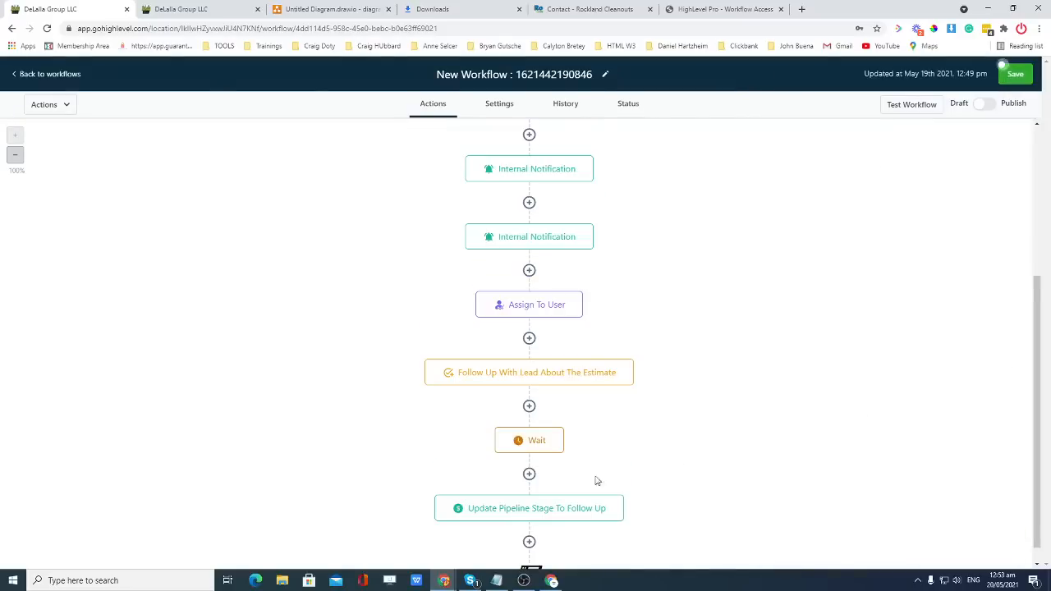
pyautogui.click(1015, 76)
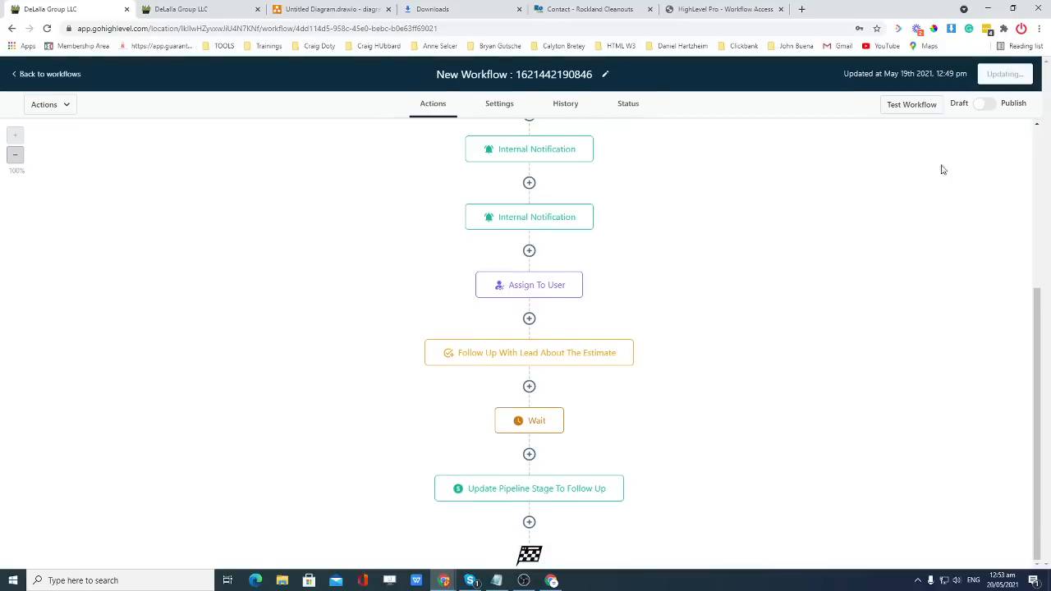
pyautogui.click(215, 9)
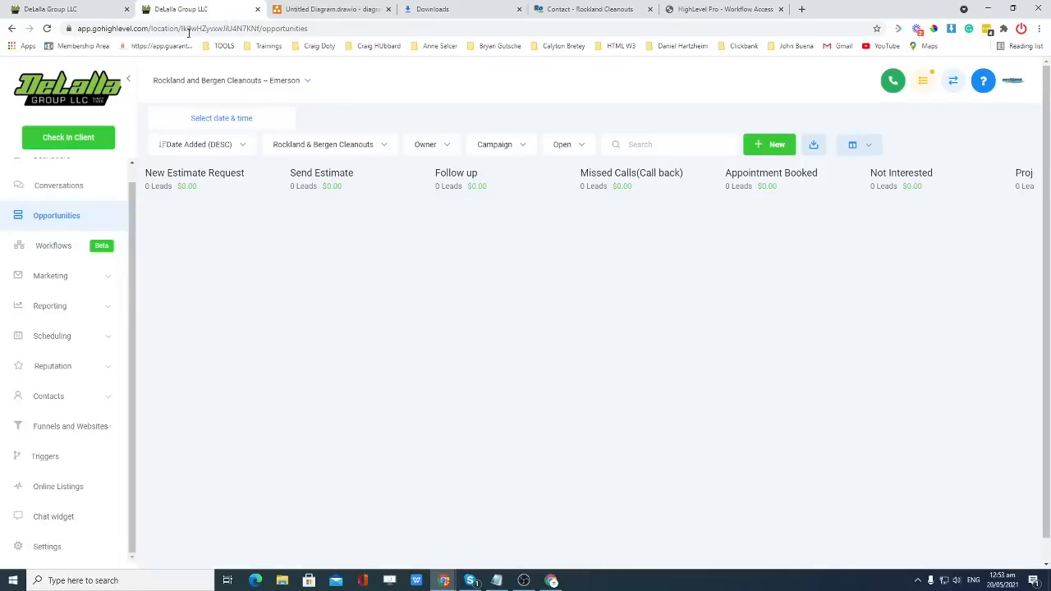
pyautogui.click(82, 9)
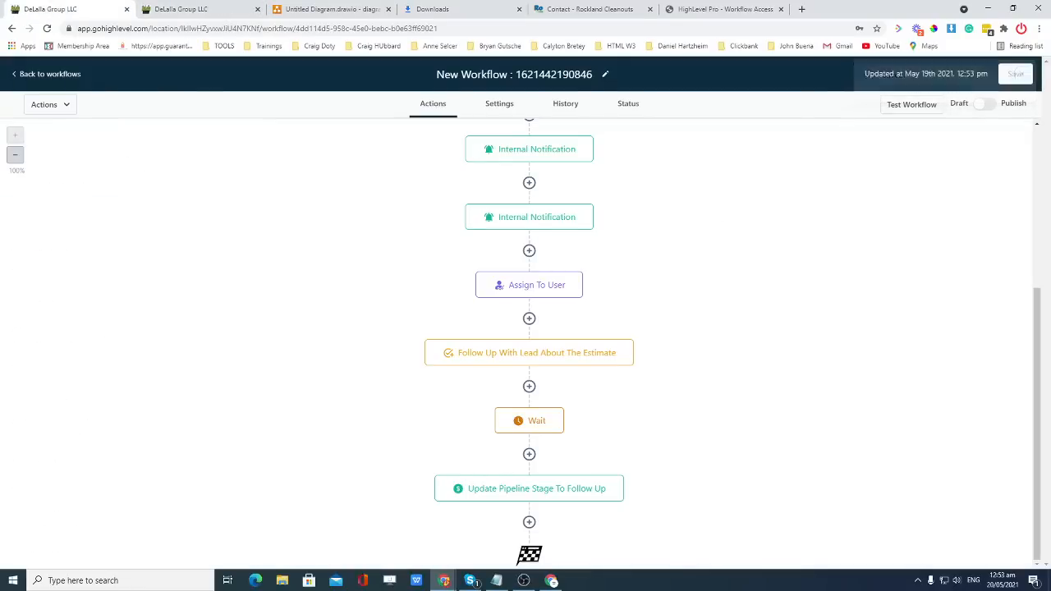
pyautogui.click(37, 76)
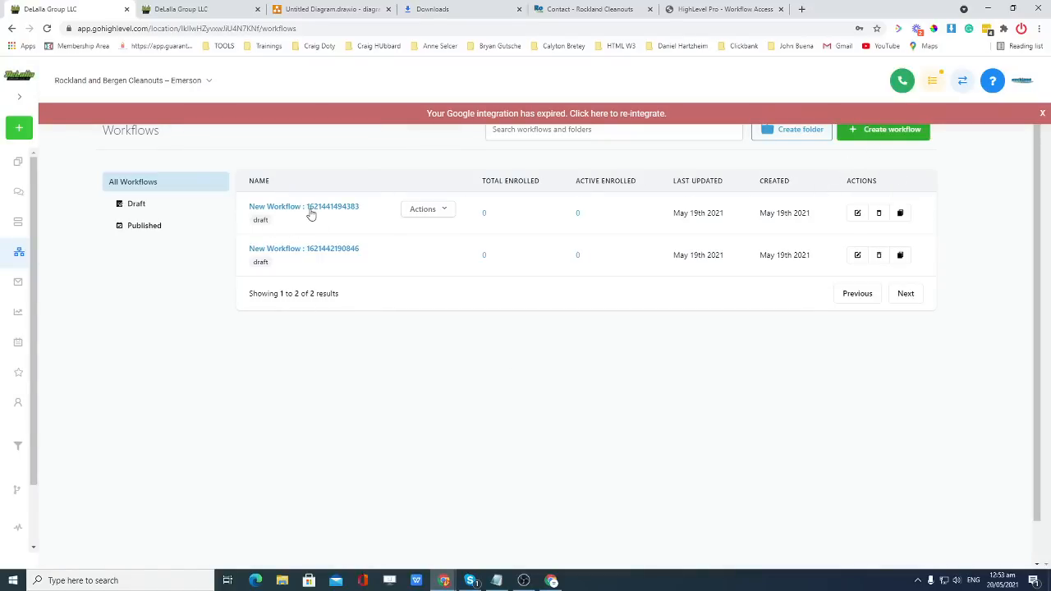
# Create a new blank workflow from scratch, dismissing the Google integration warning.
pyautogui.click(863, 136)
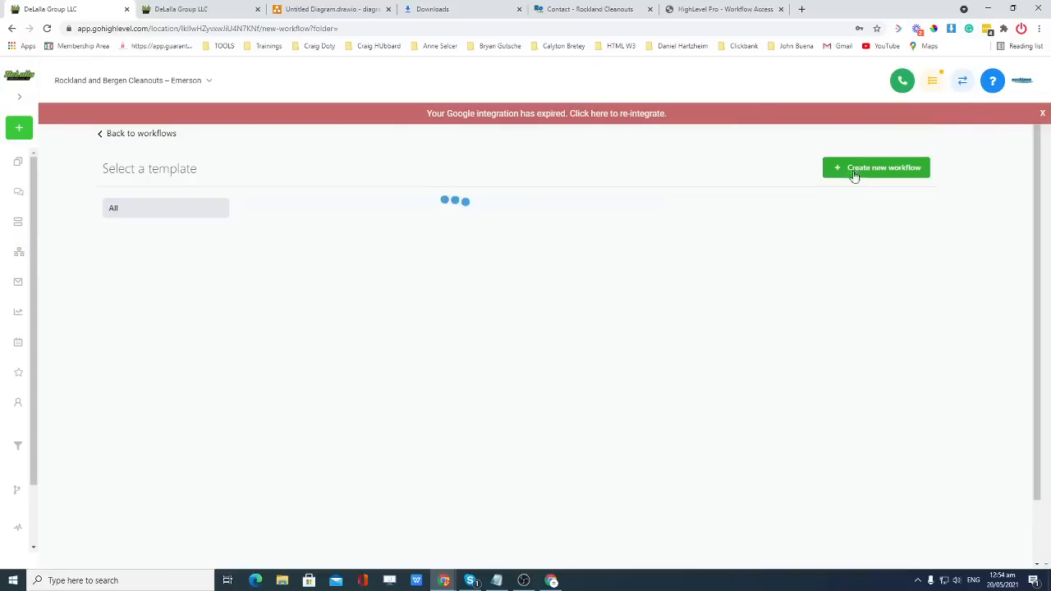
pyautogui.click(1041, 113)
pyautogui.click(351, 345)
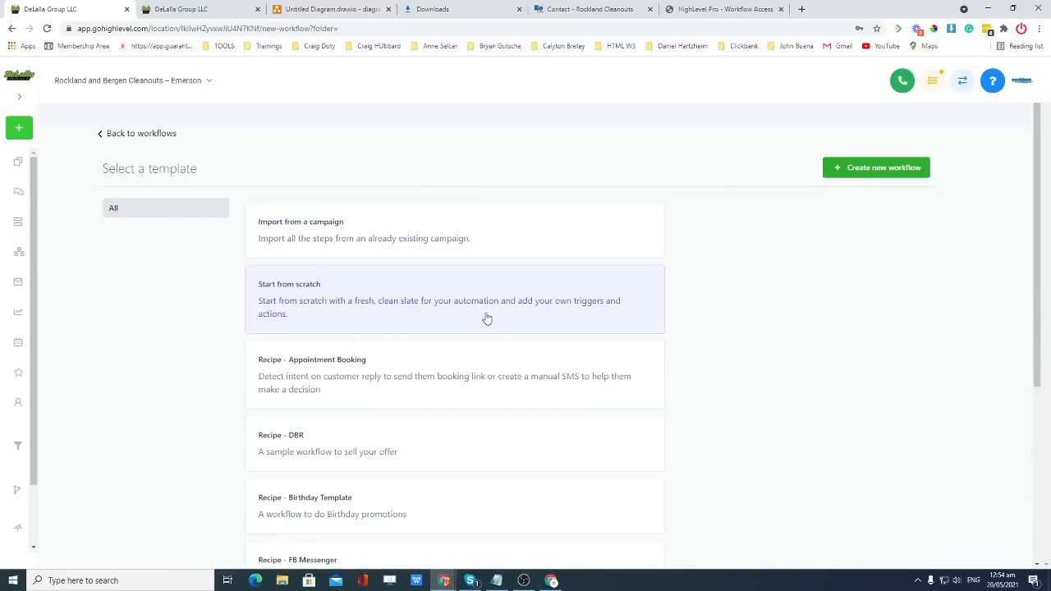
pyautogui.click(885, 168)
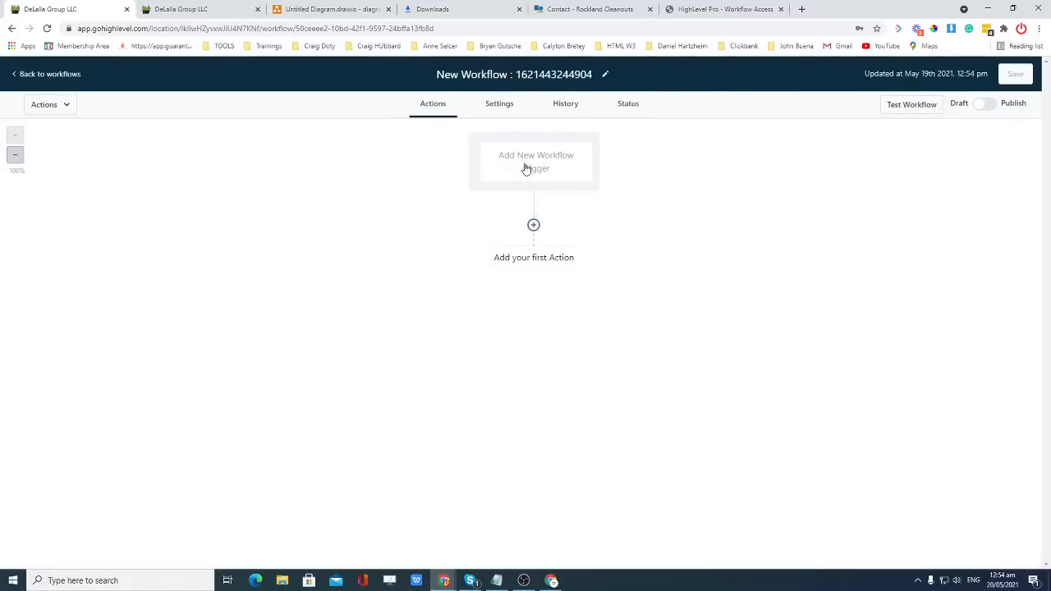
# Add an appointment trigger to the new workflow, renaming it 'App…'.
pyautogui.click(528, 164)
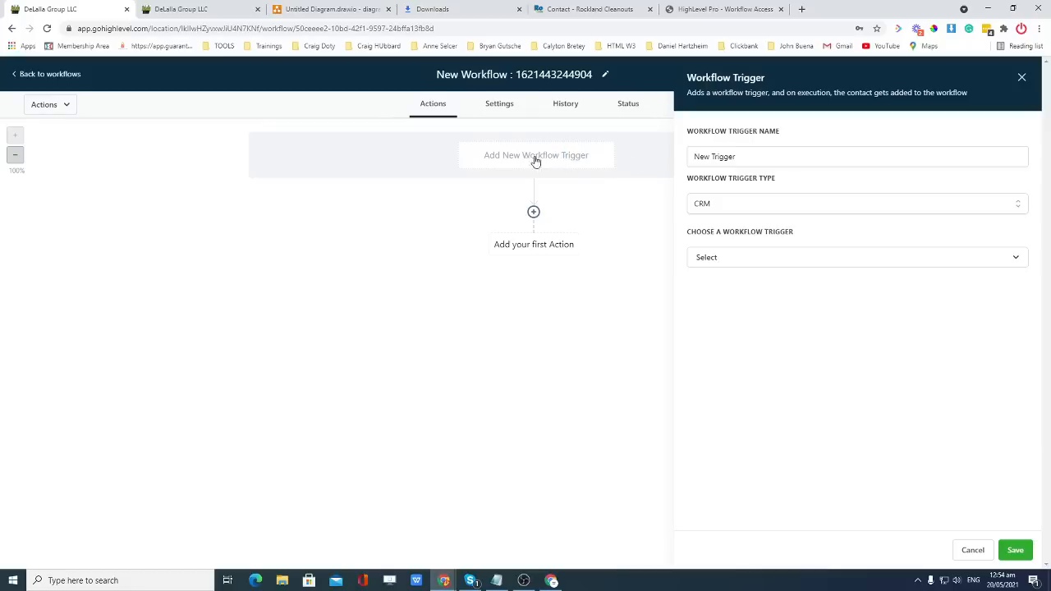
pyautogui.moveTo(687, 157); pyautogui.dragTo(758, 156)
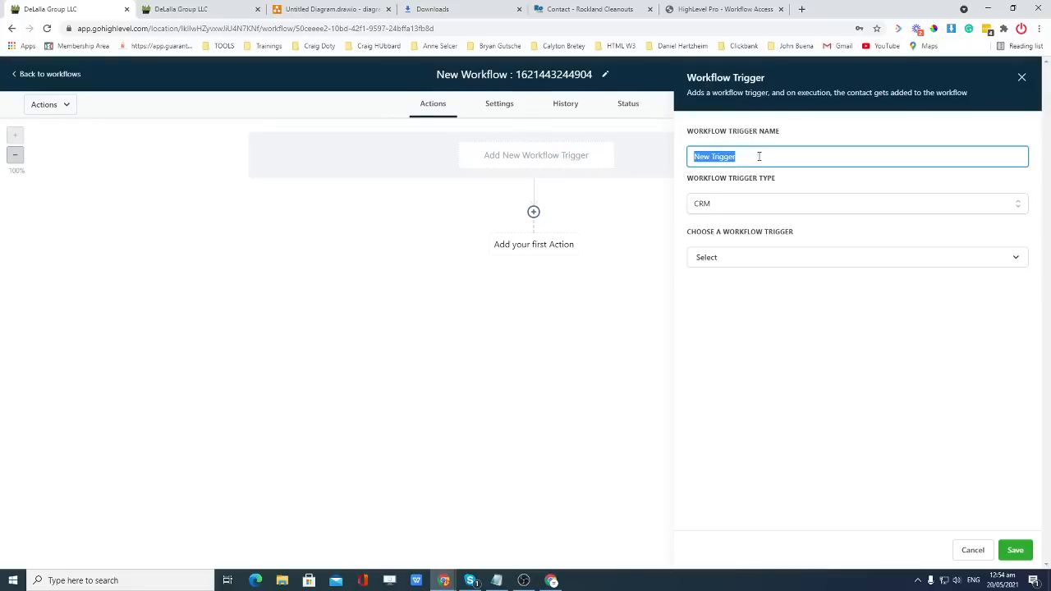
pyautogui.write('Appointment Booked')
pyautogui.click(744, 261)
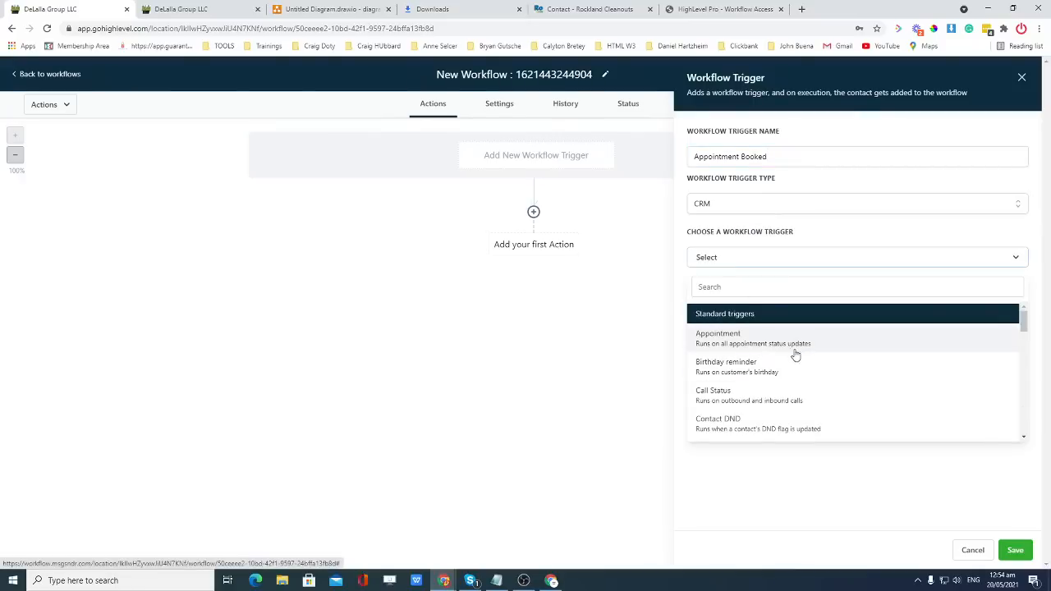
pyautogui.click(763, 343)
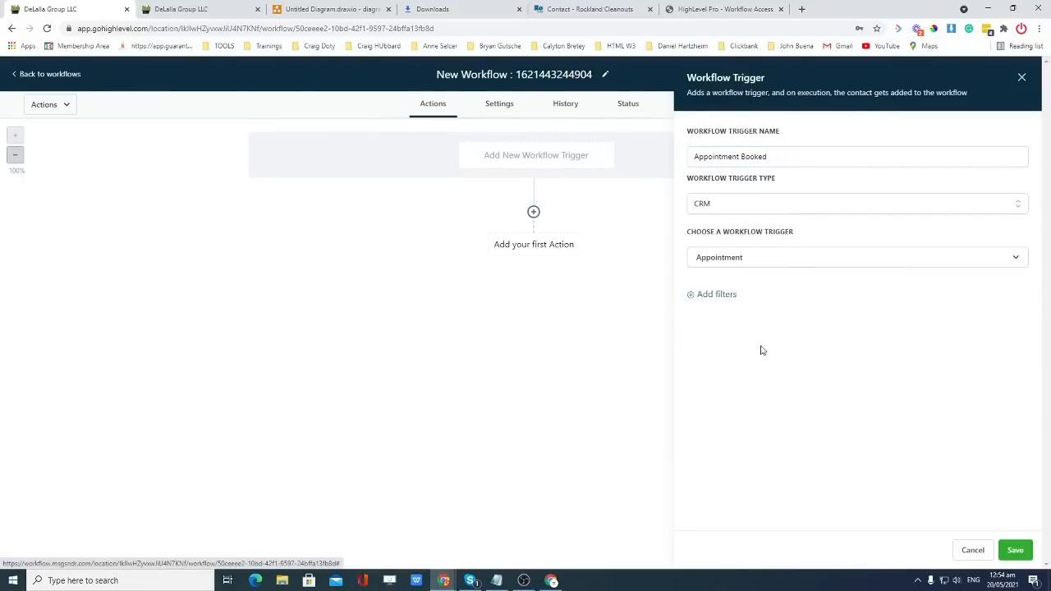
# Filter the trigger so Appointment status is confirmed.
pyautogui.click(715, 300)
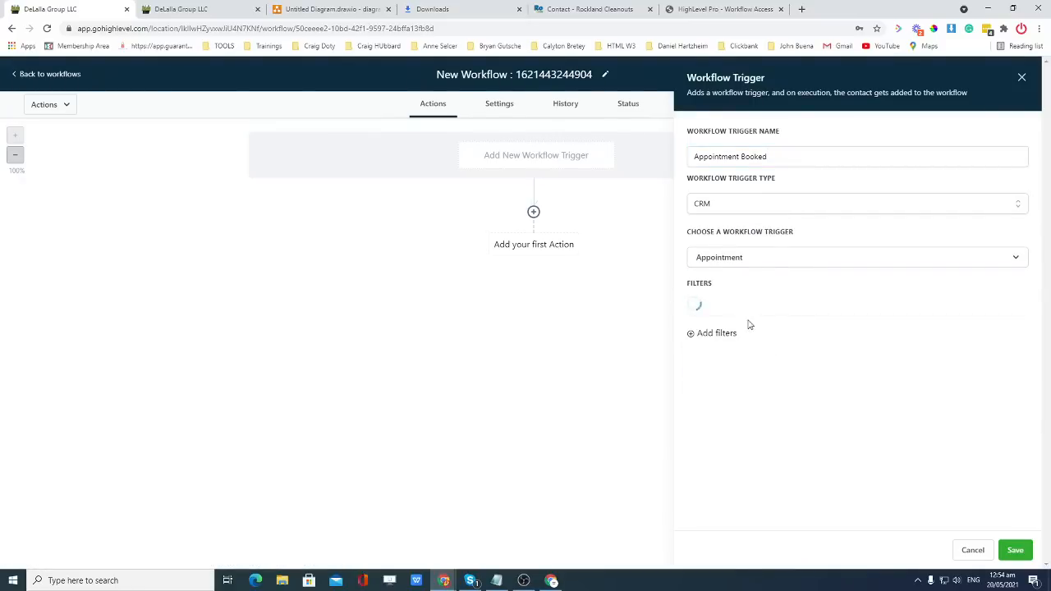
pyautogui.click(727, 309)
pyautogui.click(762, 382)
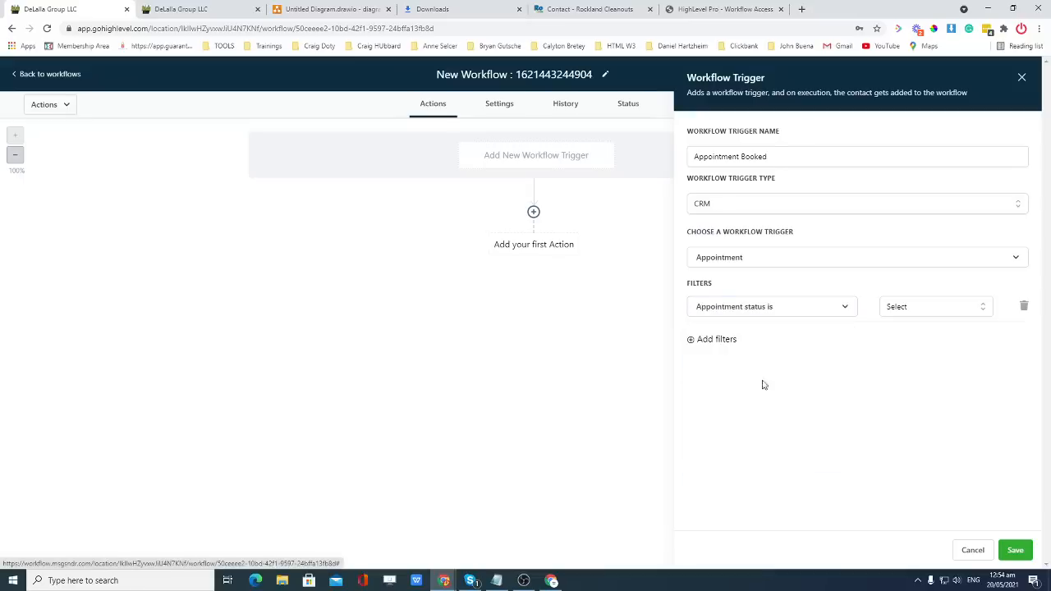
pyautogui.click(914, 312)
pyautogui.click(911, 375)
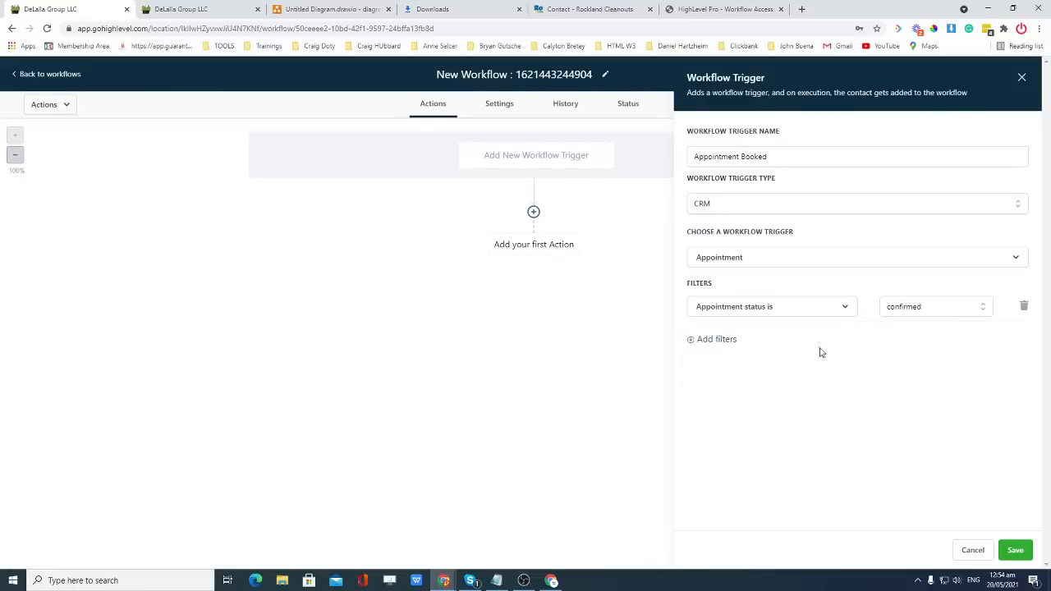
# Remove the extra empty filter row, save the trigger, and open the first action list.
pyautogui.click(722, 339)
pyautogui.click(747, 343)
pyautogui.click(903, 356)
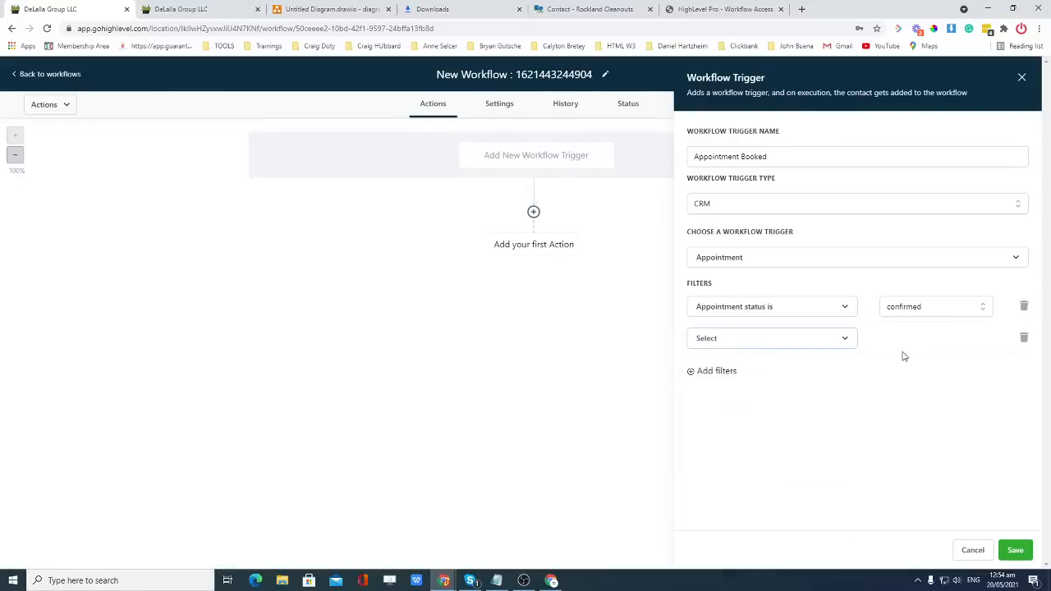
pyautogui.click(810, 340)
pyautogui.click(1031, 342)
pyautogui.click(1024, 338)
pyautogui.click(1015, 550)
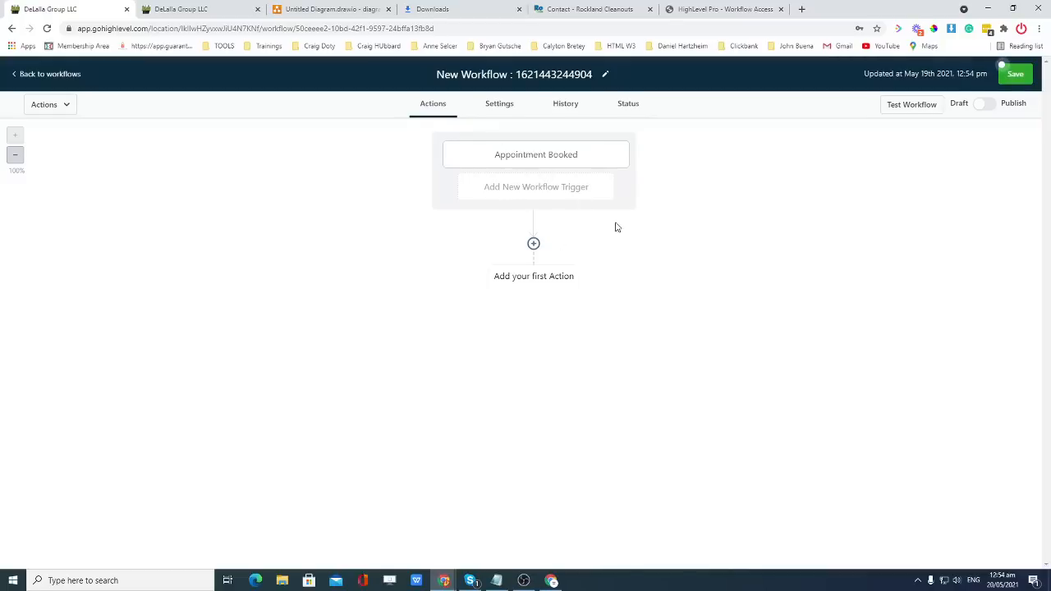
pyautogui.click(534, 243)
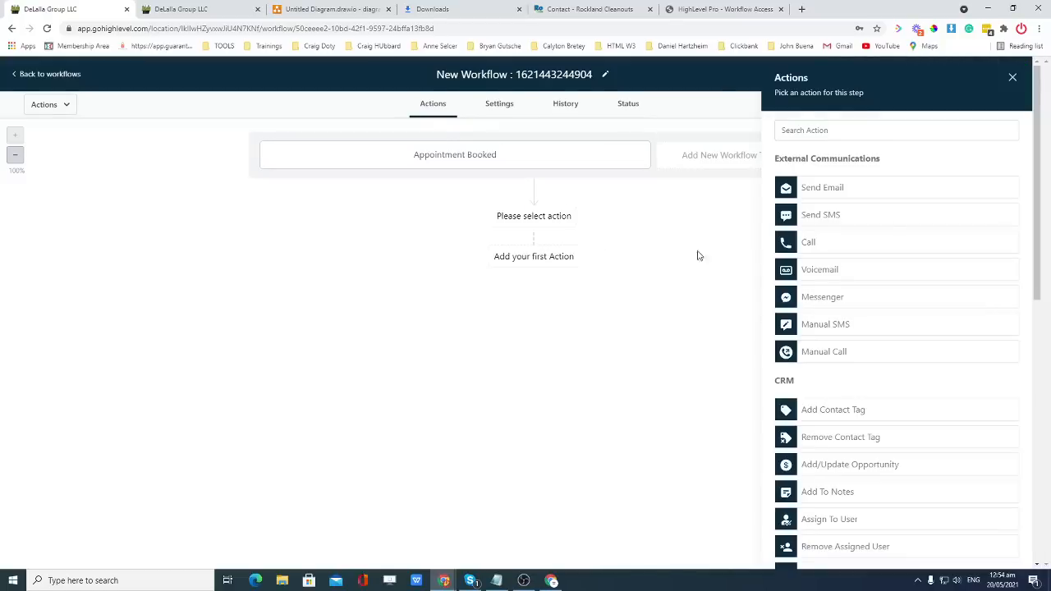
# Add a contact tag step that creates and applies the new 'appointment booked' tag, then save.
pyautogui.click(860, 408)
pyautogui.click(831, 202)
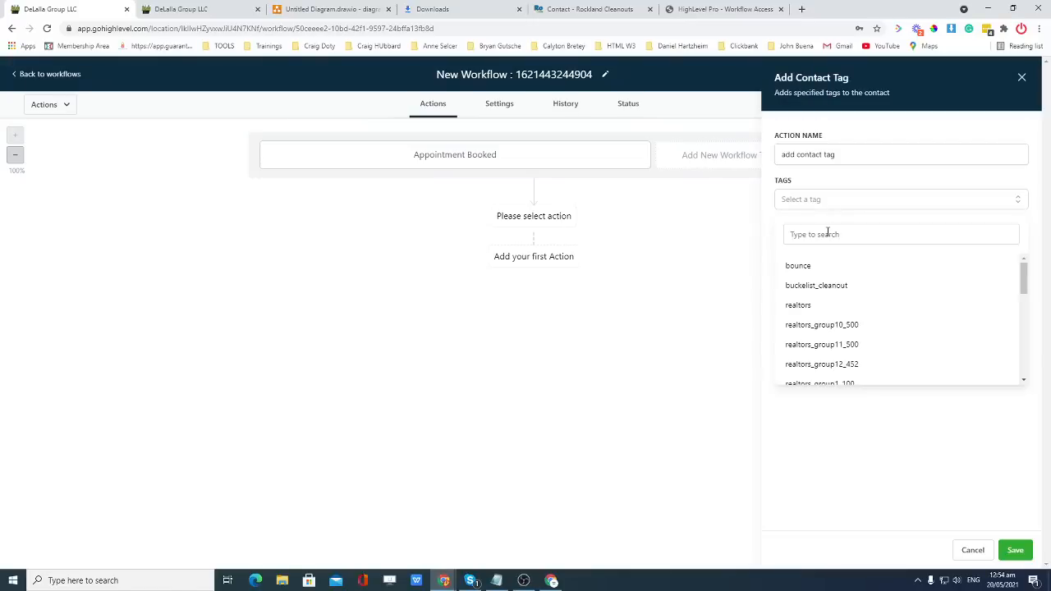
pyautogui.click(826, 233)
pyautogui.write('bookeda')
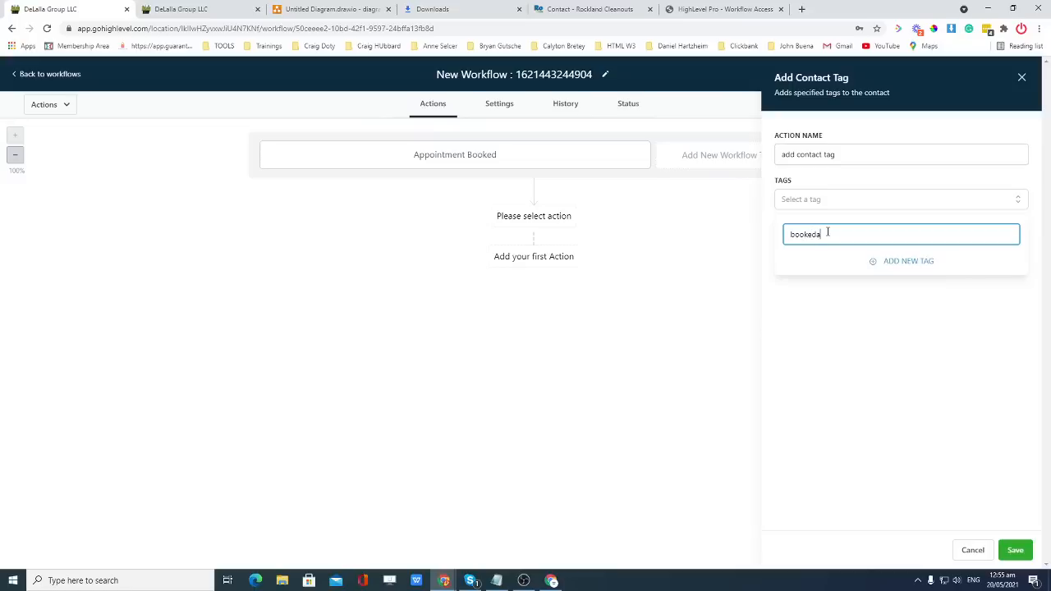
pyautogui.press('BackSpace')
pyautogui.press('BackSpace')
pyautogui.press('BackSpace')
pyautogui.press('BackSpace')
pyautogui.write('appointmen boo')
pyautogui.click(834, 235)
pyautogui.write('t')
pyautogui.click(907, 261)
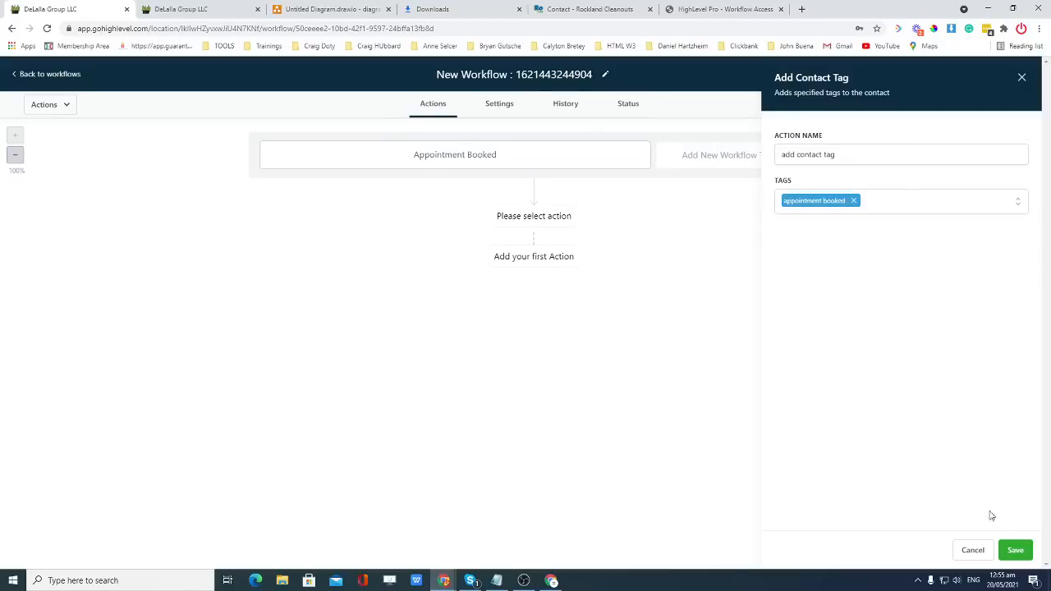
pyautogui.click(1014, 550)
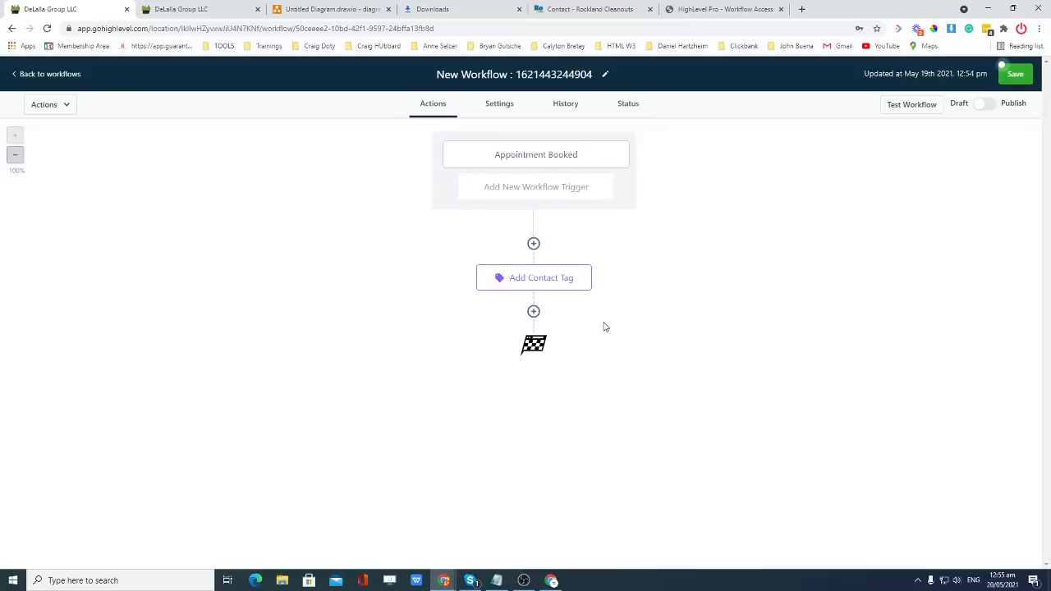
# Add an Internal Notification step after the tag step, with type Email.
pyautogui.click(534, 311)
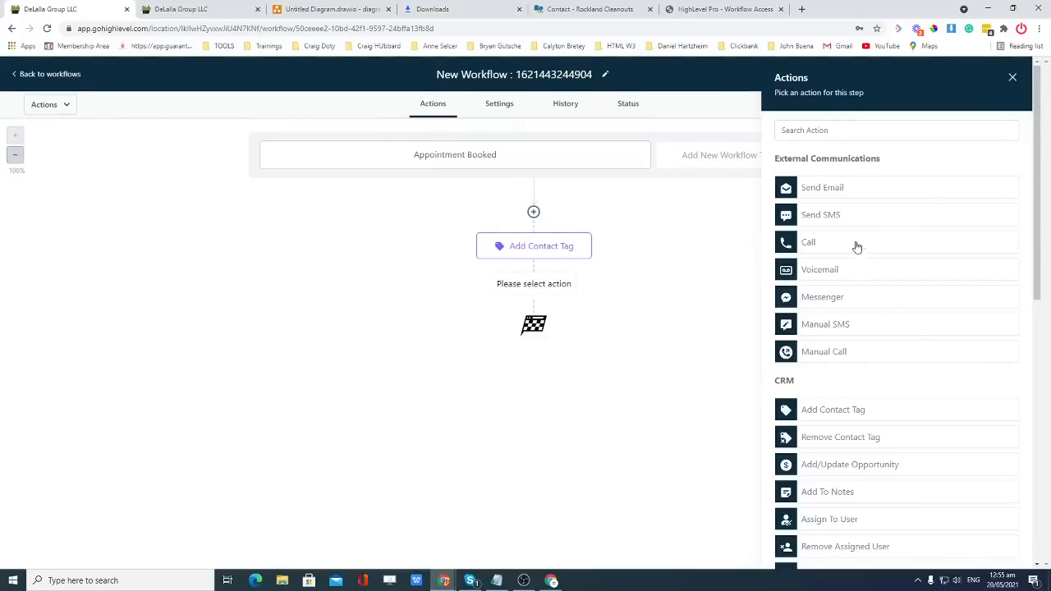
pyautogui.scroll(-3, 907, 353)
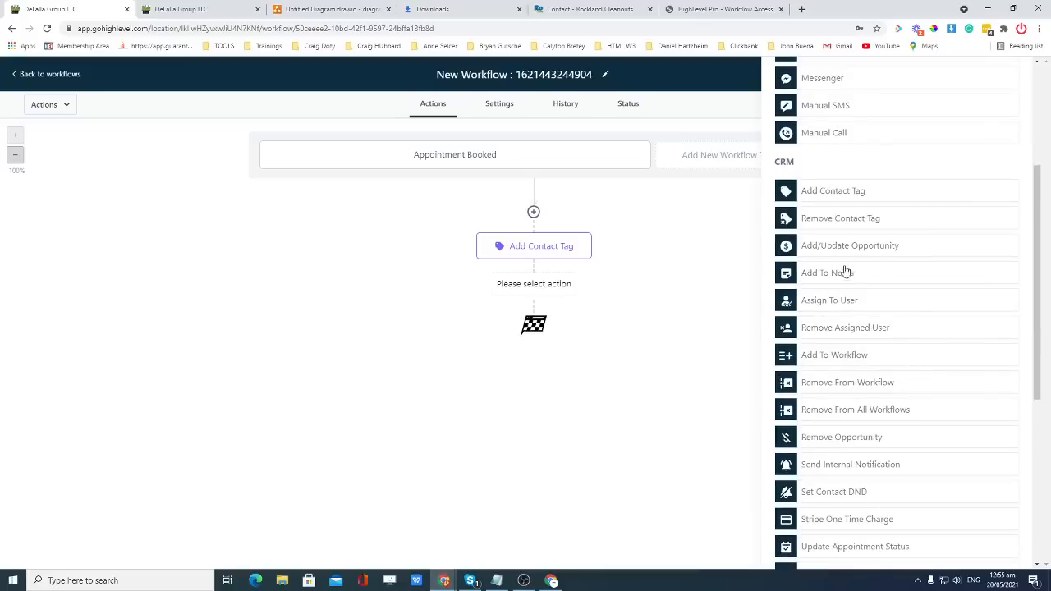
pyautogui.scroll(-1, 835, 369)
pyautogui.click(823, 415)
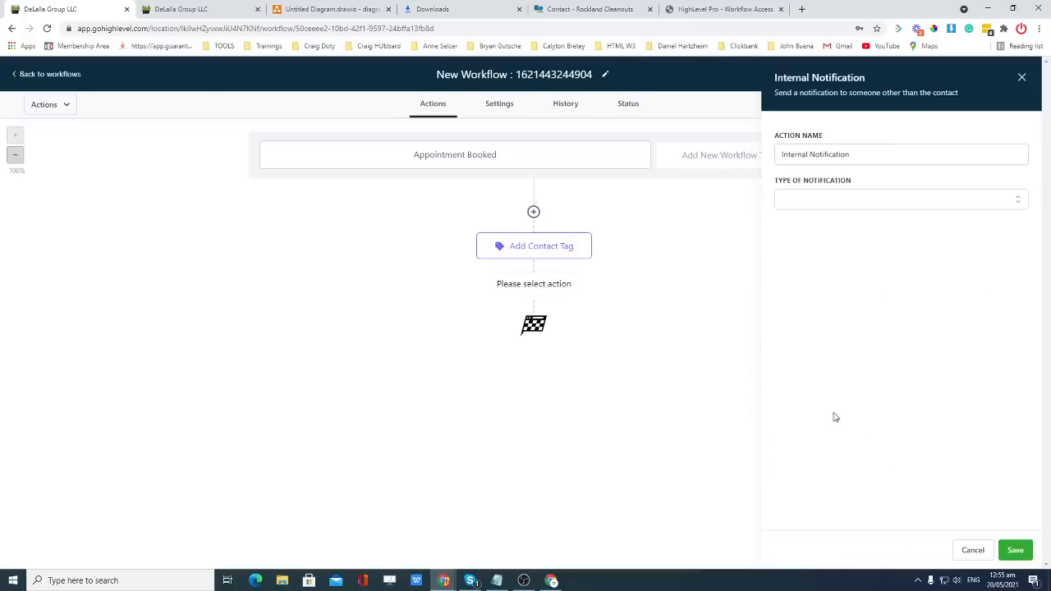
pyautogui.click(856, 203)
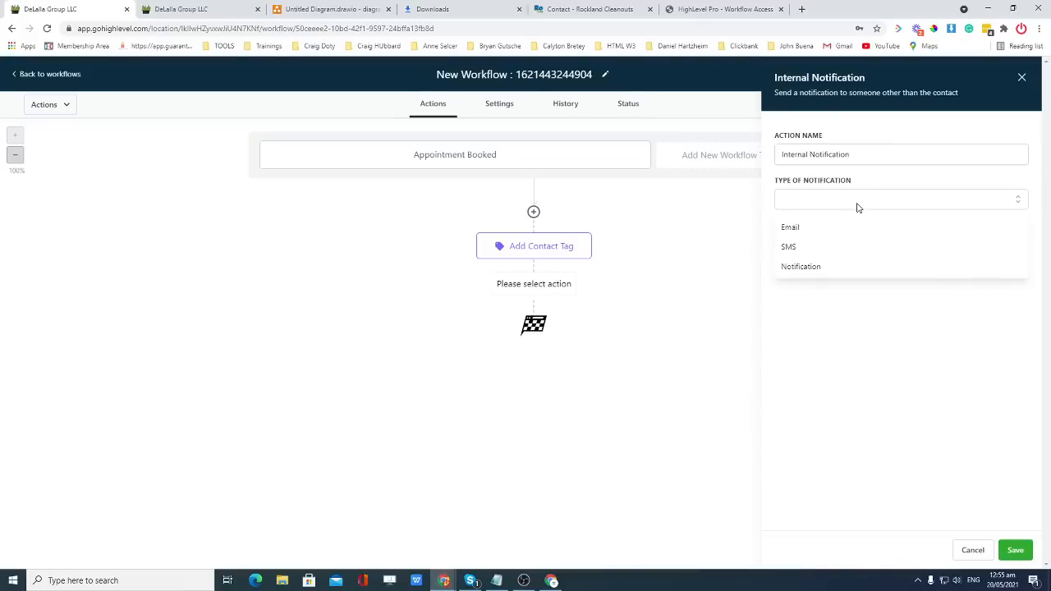
pyautogui.click(814, 225)
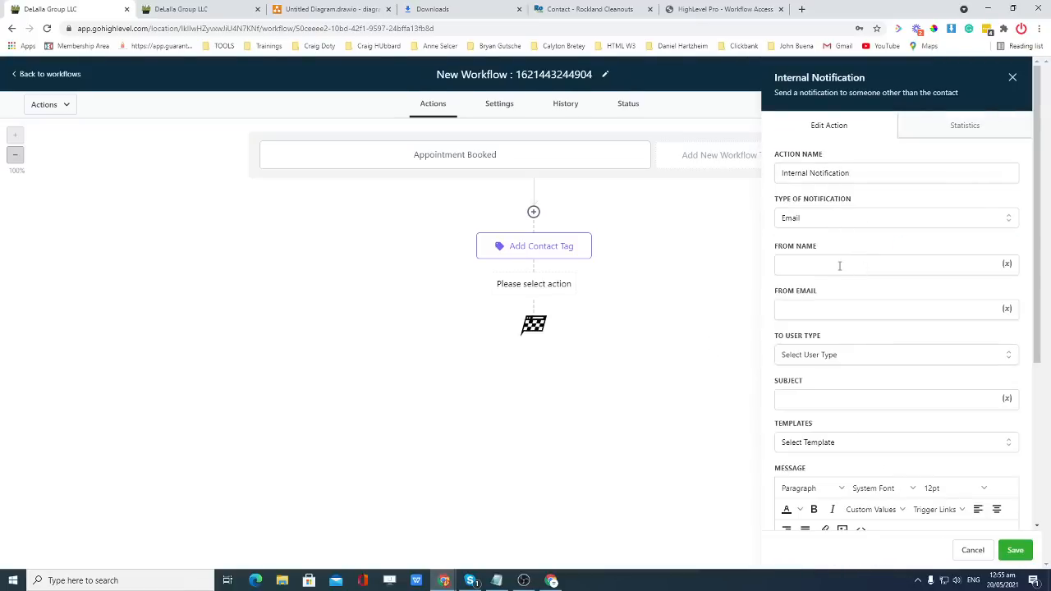
# Fill in the notification's sender name and sender e-mail address.
pyautogui.click(838, 266)
pyautogui.write('Har')
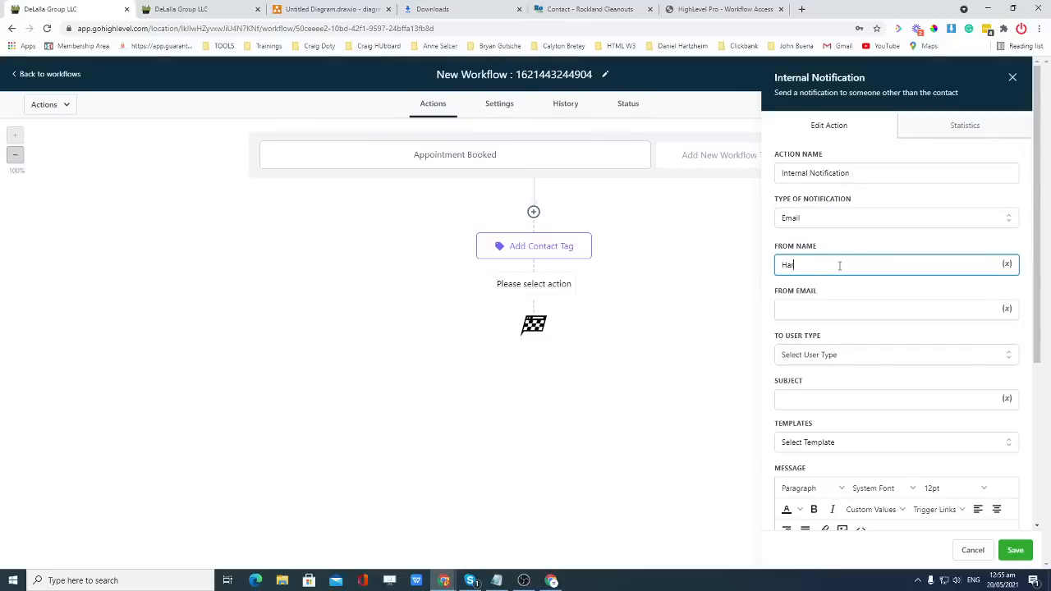
pyautogui.write('i')
pyautogui.write('ld Test')
pyautogui.press('Tab')
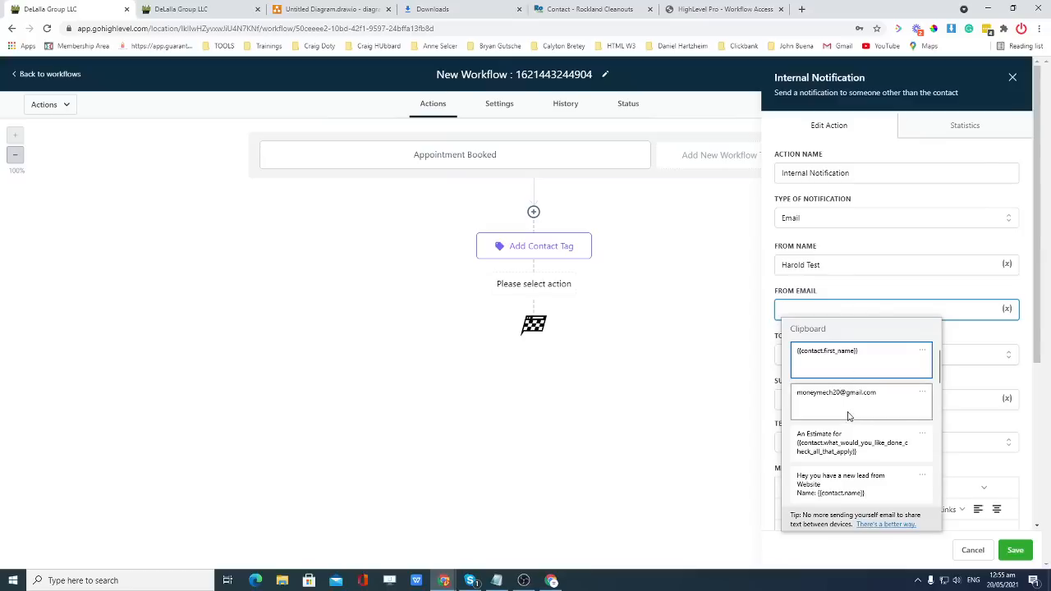
pyautogui.click(853, 402)
pyautogui.moveTo(875, 310); pyautogui.dragTo(776, 304)
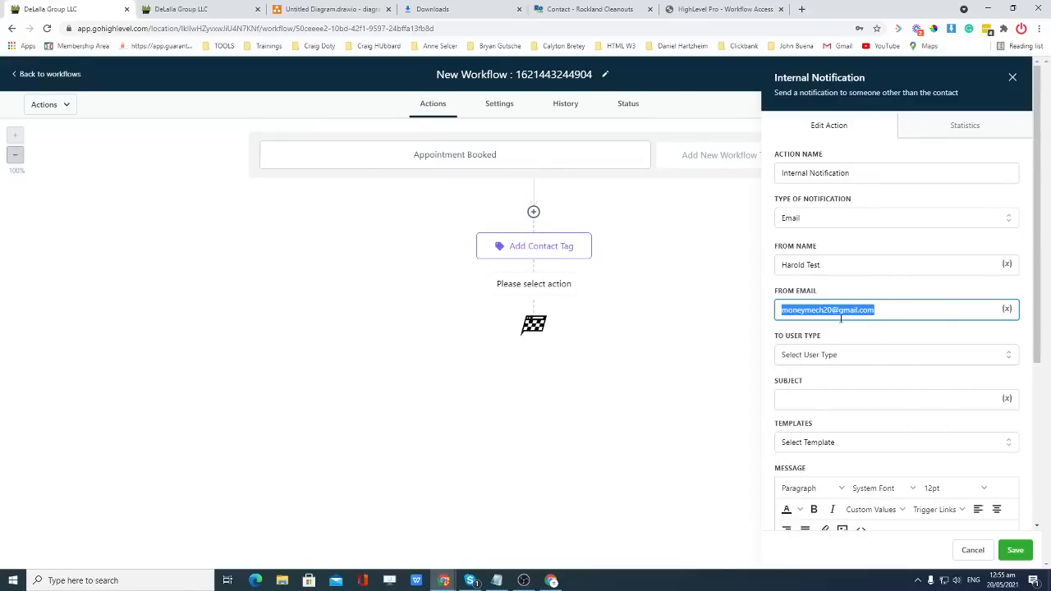
# Enter the subject '🚨You have a new Appointment!!$$' using the siren emoji.
pyautogui.click(831, 399)
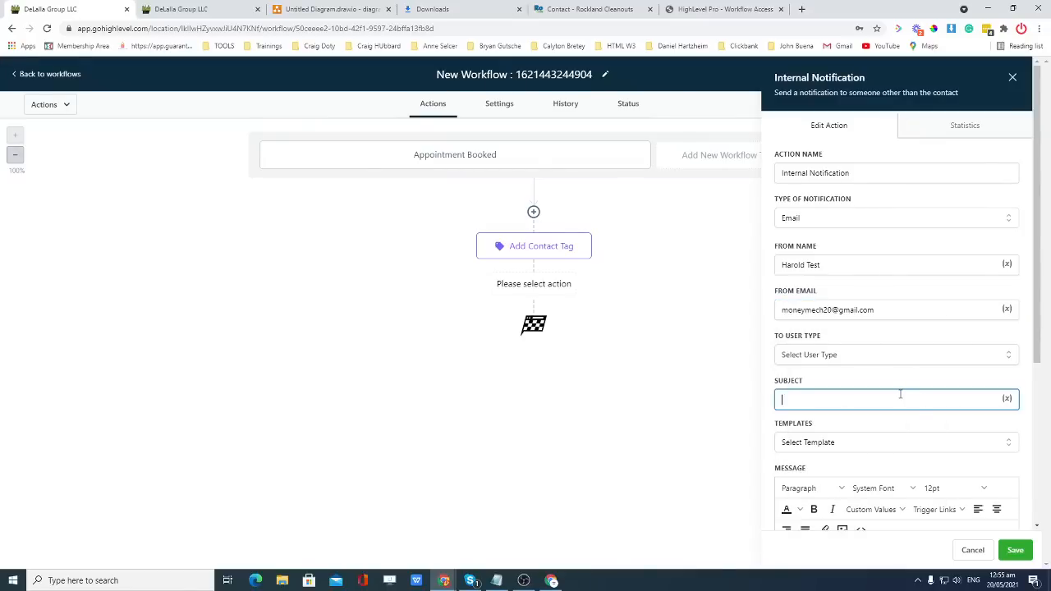
pyautogui.press('super+period')
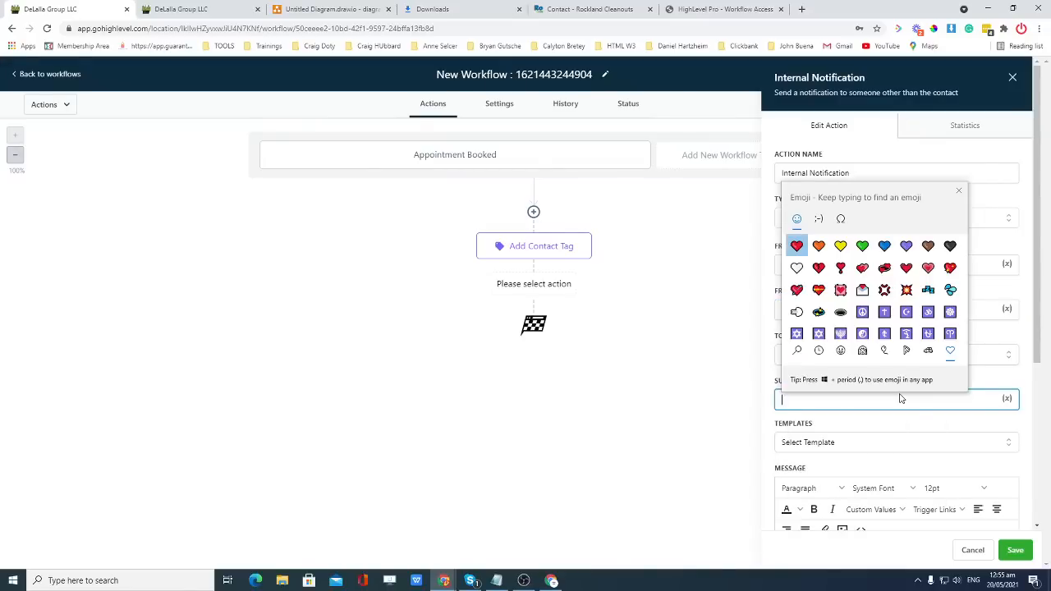
pyautogui.write('siren')
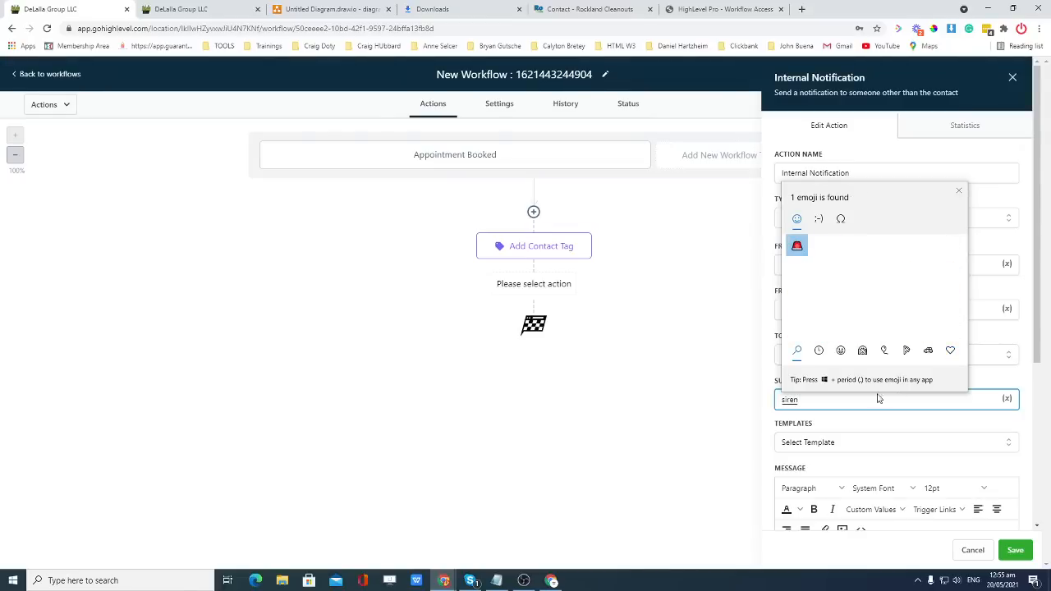
pyautogui.click(796, 247)
pyautogui.click(803, 399)
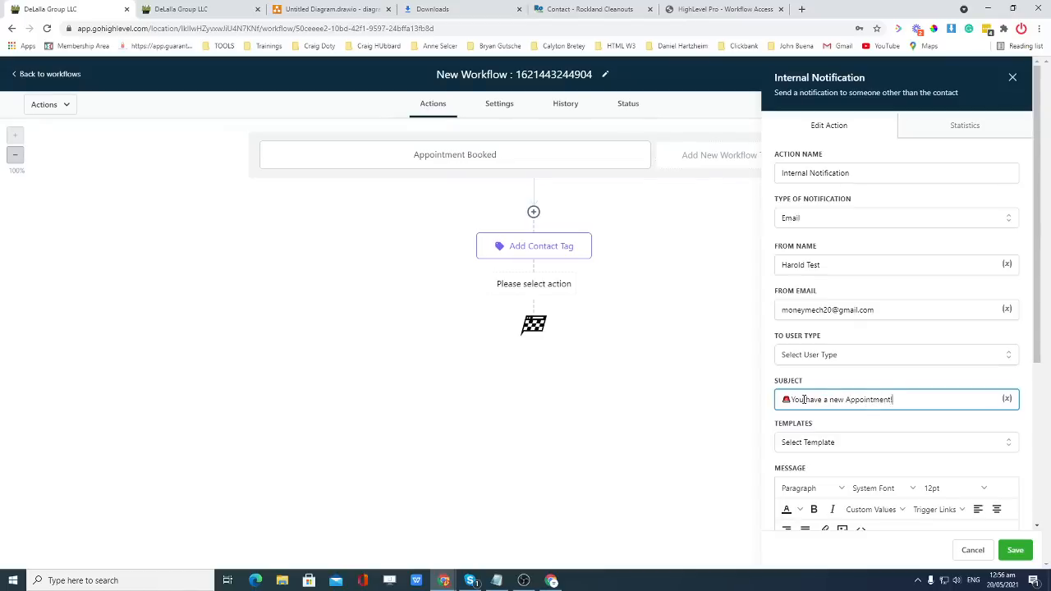
pyautogui.write('$$')
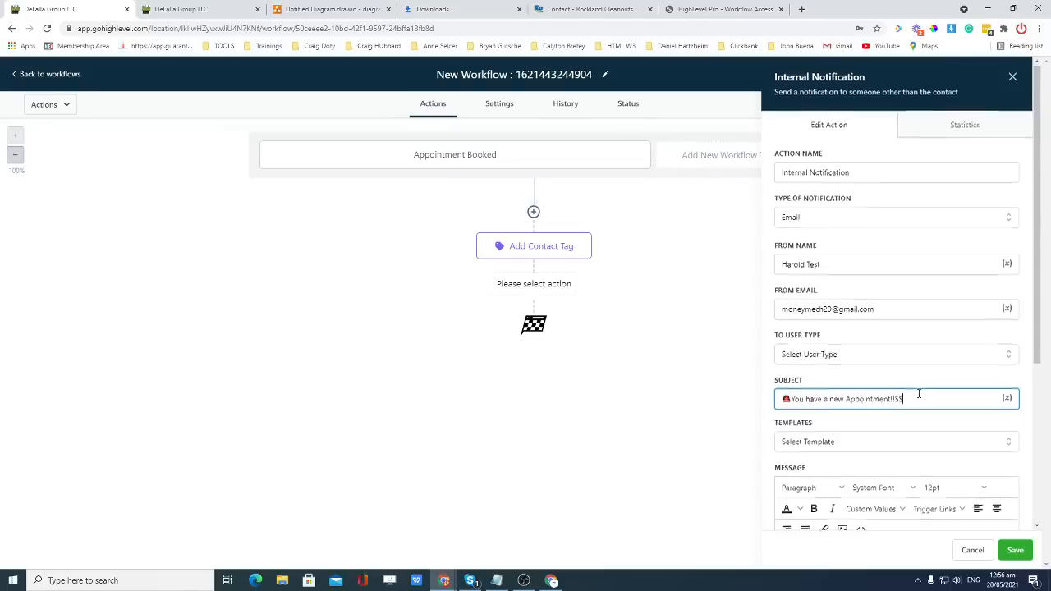
pyautogui.scroll(-2, 903, 410)
# Type the congratulations message announcing an appointment for Rockland & Bergen Cleanouts.
pyautogui.click(850, 458)
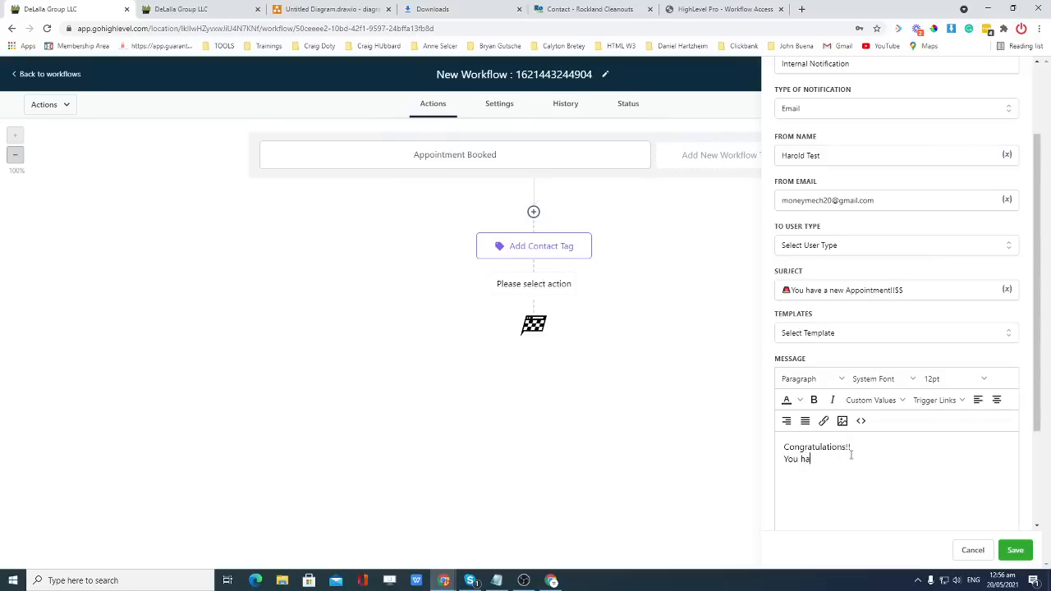
pyautogui.write('ointment frmo')
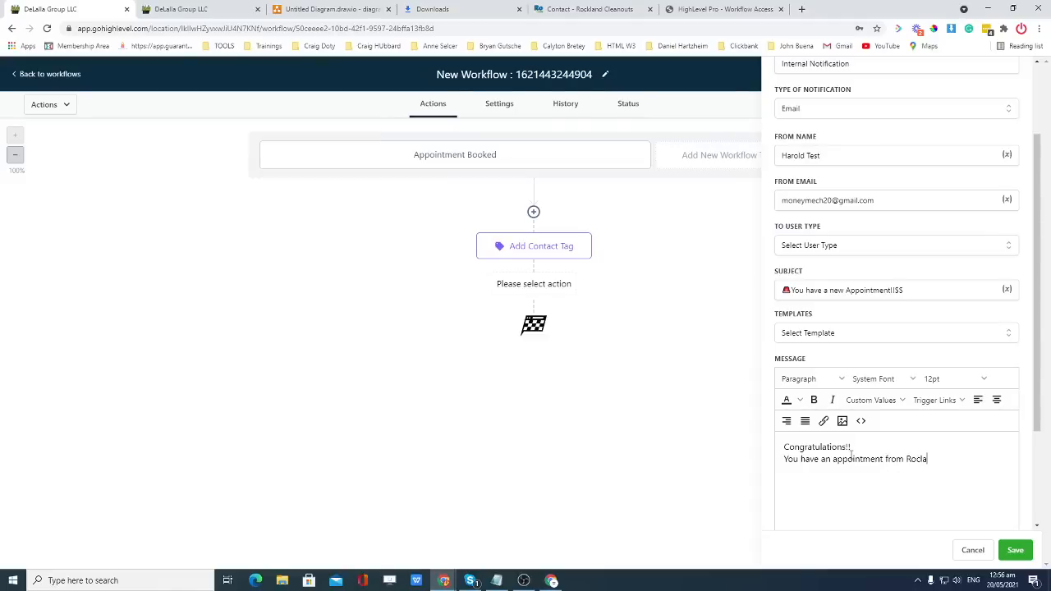
pyautogui.write('klan')
pyautogui.press('BackSpace')
pyautogui.press('BackSpace')
pyautogui.press('BackSpace')
pyautogui.press('BackSpace')
pyautogui.press('BackSpace')
pyautogui.press('BackSpace')
pyautogui.press('BackSpace')
pyautogui.press('BackSpace')
pyautogui.press('BackSpace')
pyautogui.press('BackSpace')
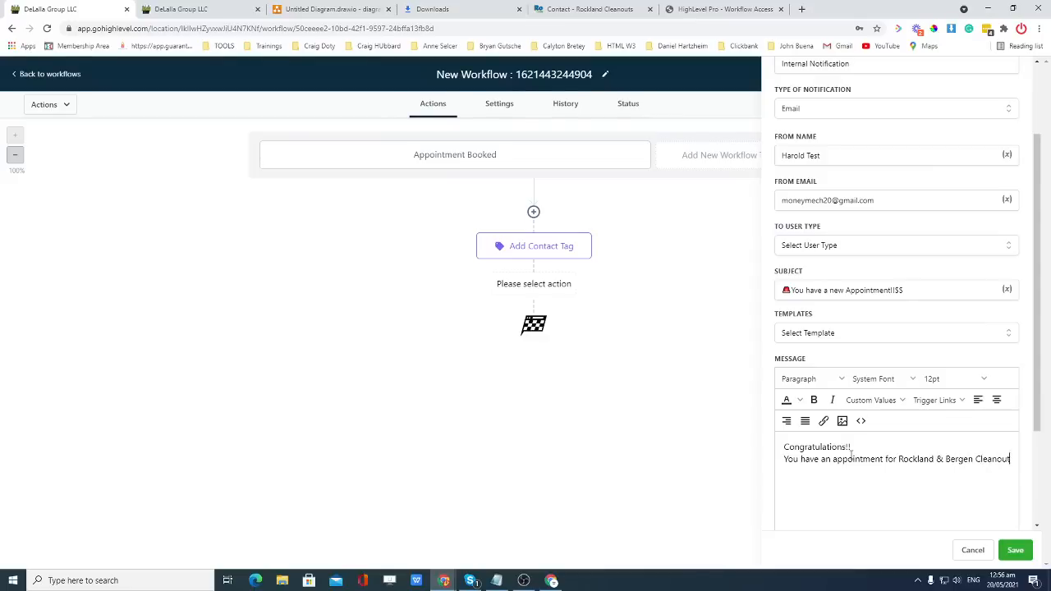
pyautogui.write('s ')
pyautogui.write('from')
pyautogui.click(784, 483)
pyautogui.press('BackSpace')
# Paste the saved name, email and phone placeholder snippet and delete its estimate lines.
pyautogui.press('super+v')
pyautogui.scroll(-1, 875, 481)
pyautogui.click(875, 413)
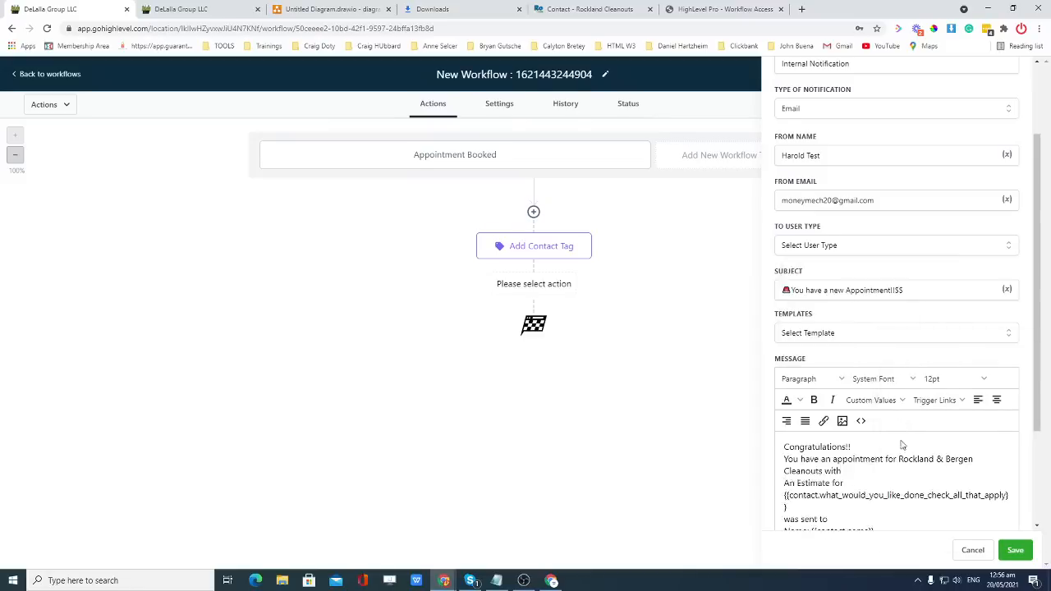
pyautogui.scroll(-2, 901, 444)
pyautogui.moveTo(848, 372); pyautogui.dragTo(783, 373)
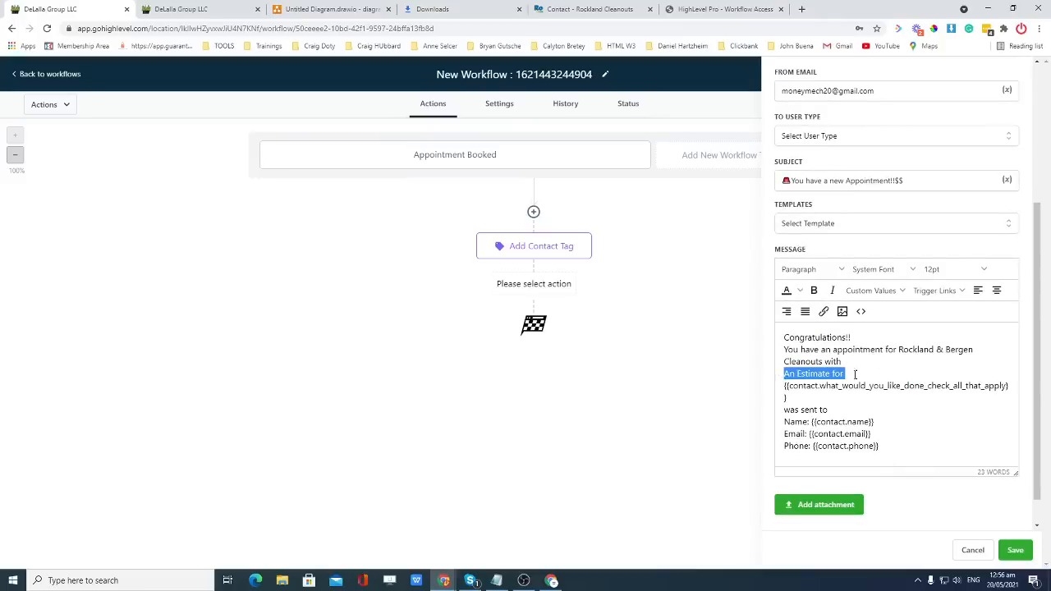
pyautogui.press('BackSpace')
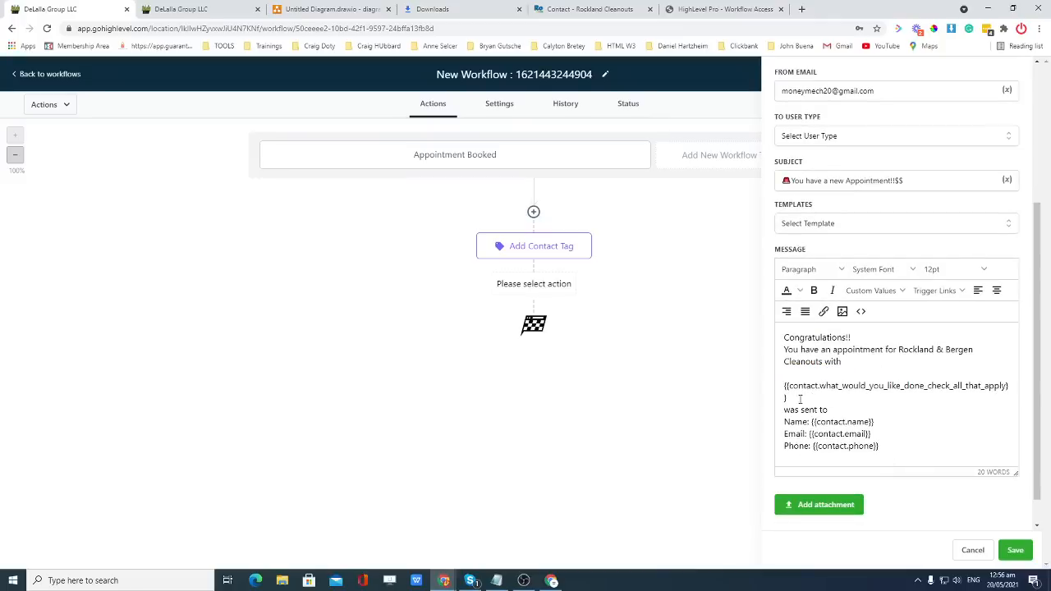
pyautogui.moveTo(827, 409); pyautogui.dragTo(783, 385)
pyautogui.press('BackSpace')
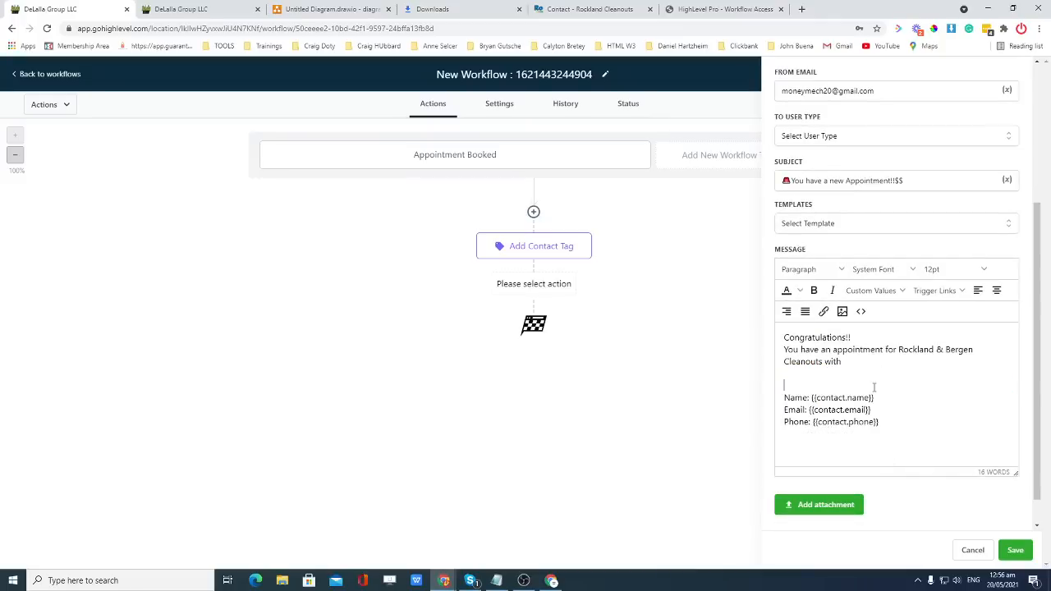
pyautogui.press('BackSpace')
pyautogui.click(898, 396)
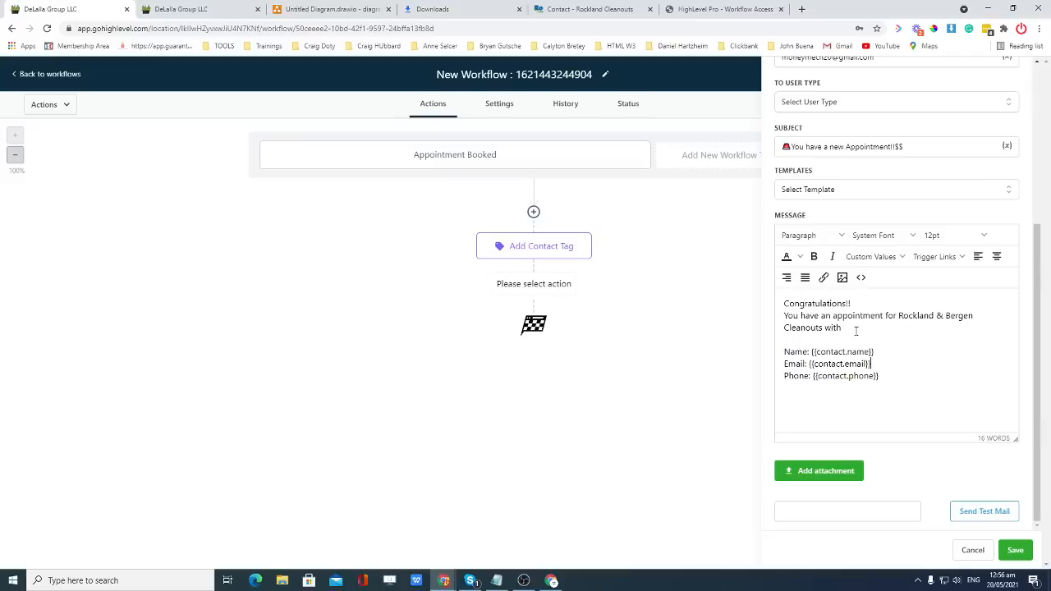
# Browse the merge fields without inserting any and attempt to save the notification.
pyautogui.click(881, 376)
pyautogui.click(892, 258)
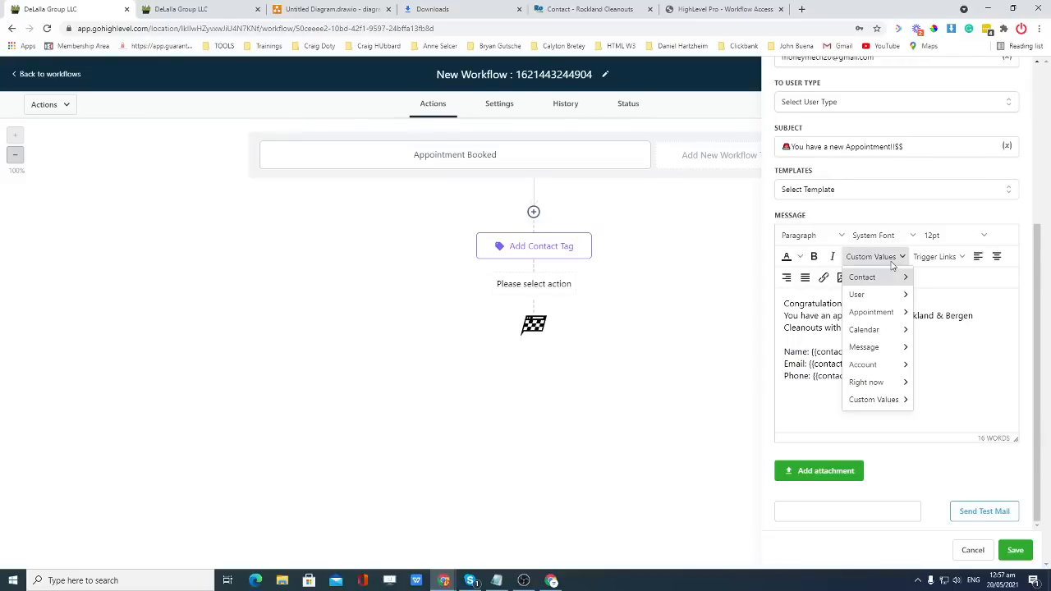
pyautogui.moveTo(868, 399)
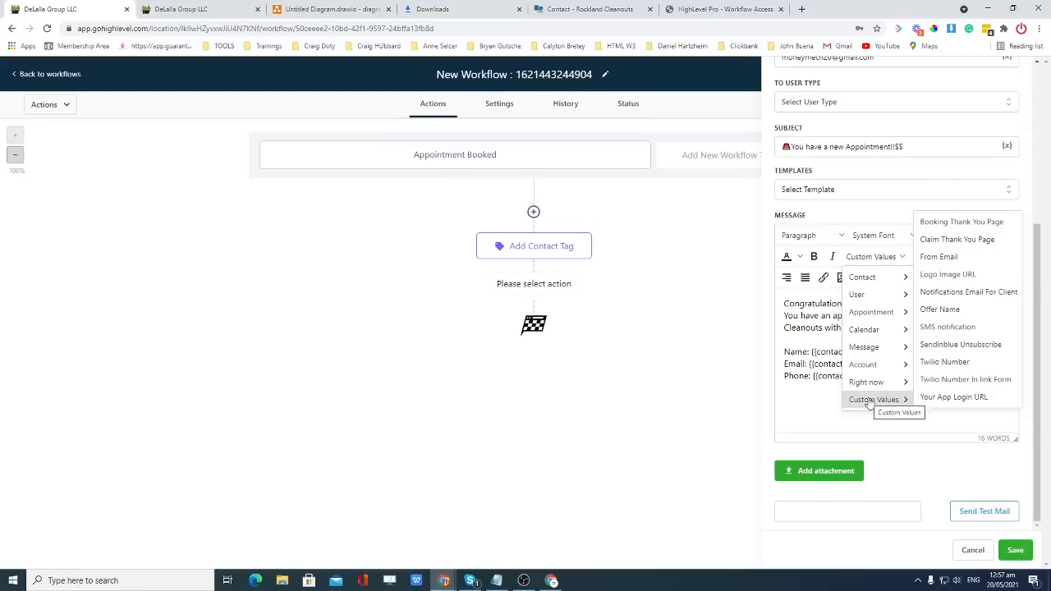
pyautogui.moveTo(868, 279)
pyautogui.moveTo(936, 524)
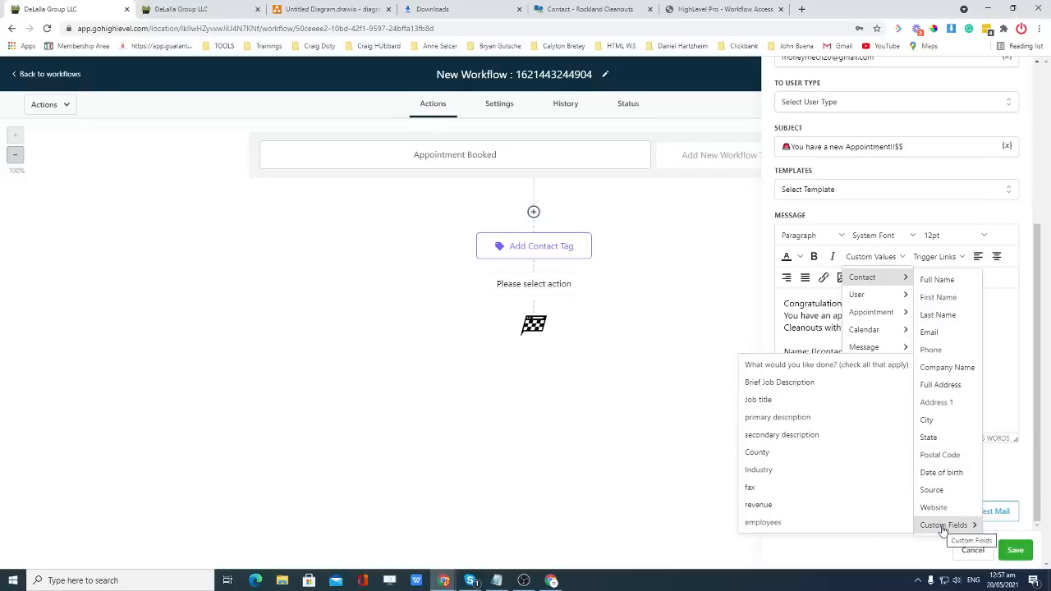
pyautogui.click(825, 404)
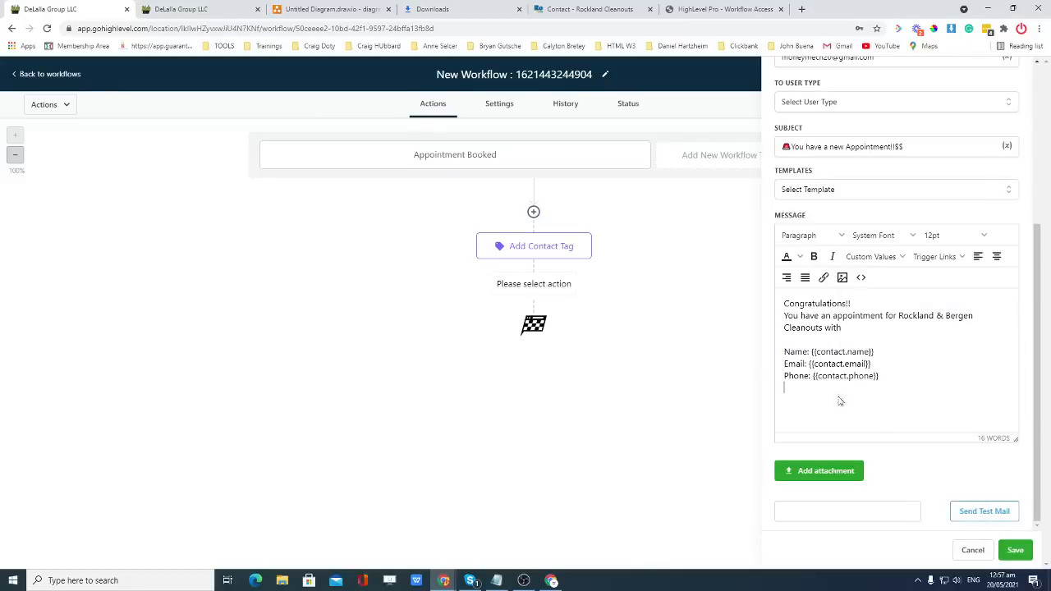
pyautogui.click(1016, 552)
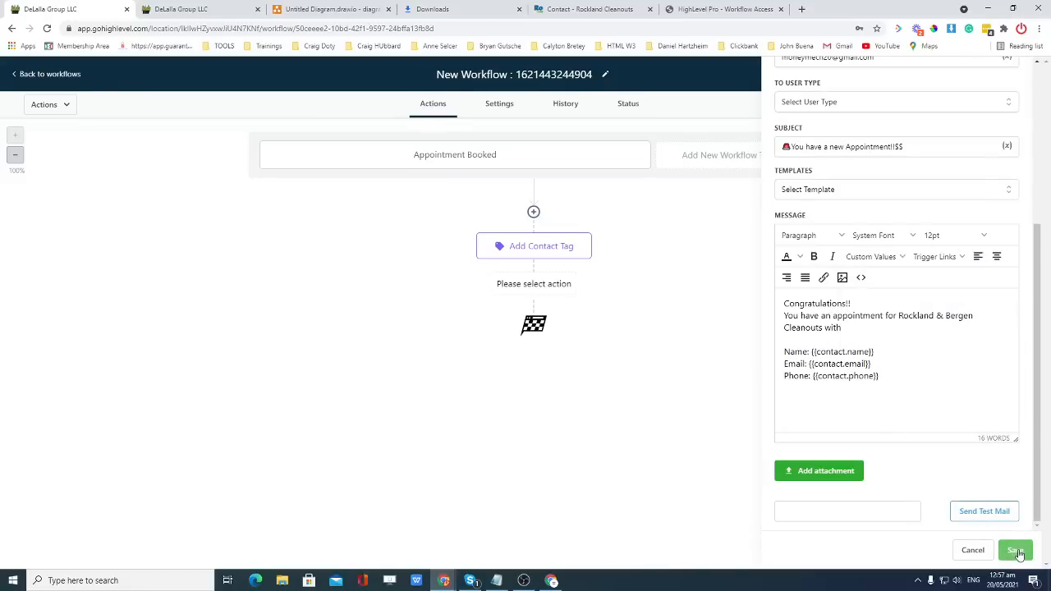
pyautogui.moveTo(885, 391); pyautogui.dragTo(785, 318)
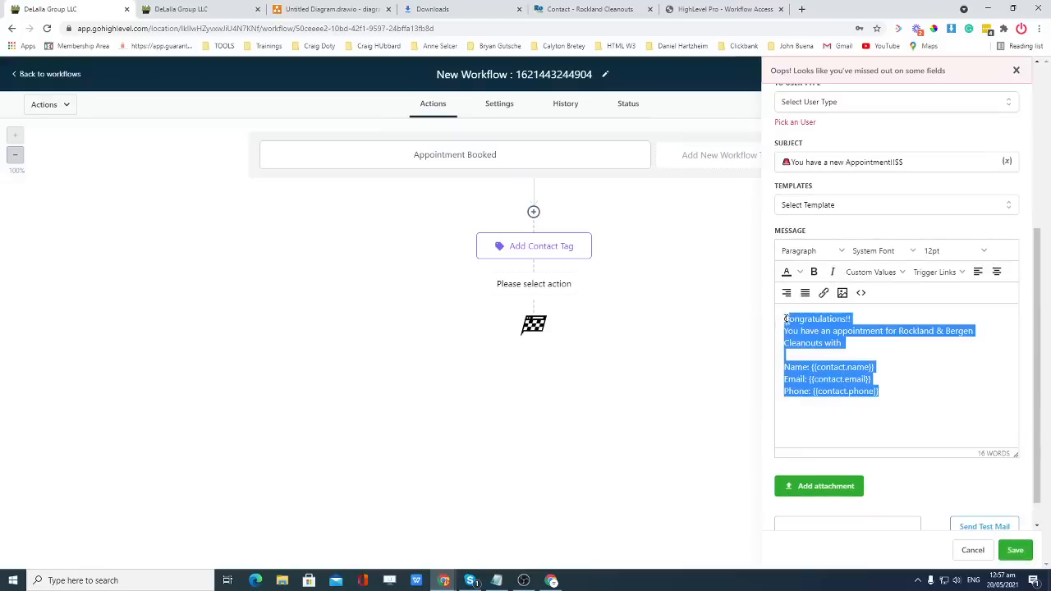
pyautogui.click(1014, 551)
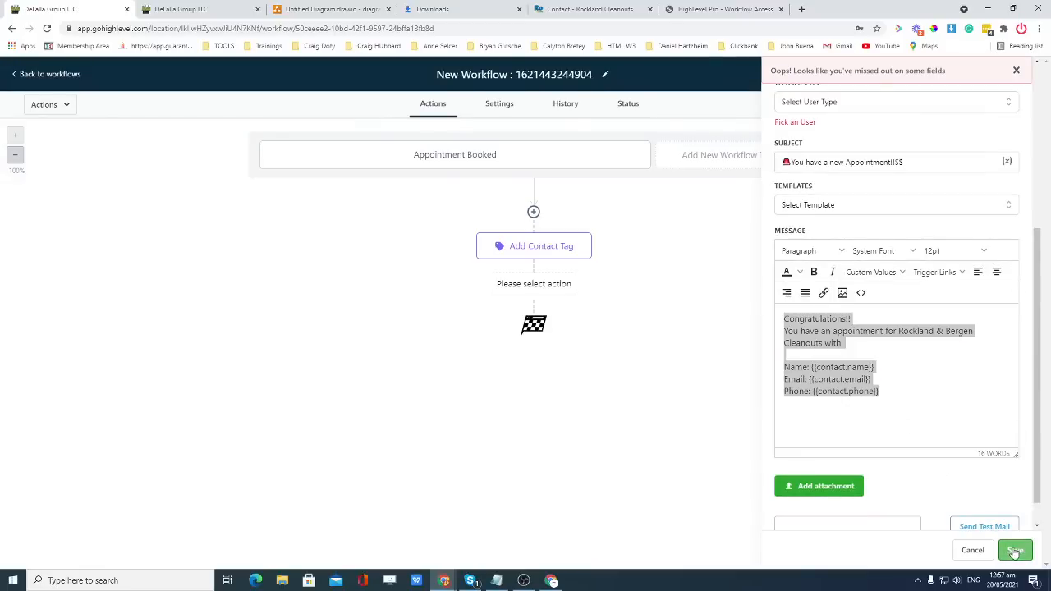
# Send the notification to a Custom Email set to the sender address, and save it.
pyautogui.scroll(1, 931, 358)
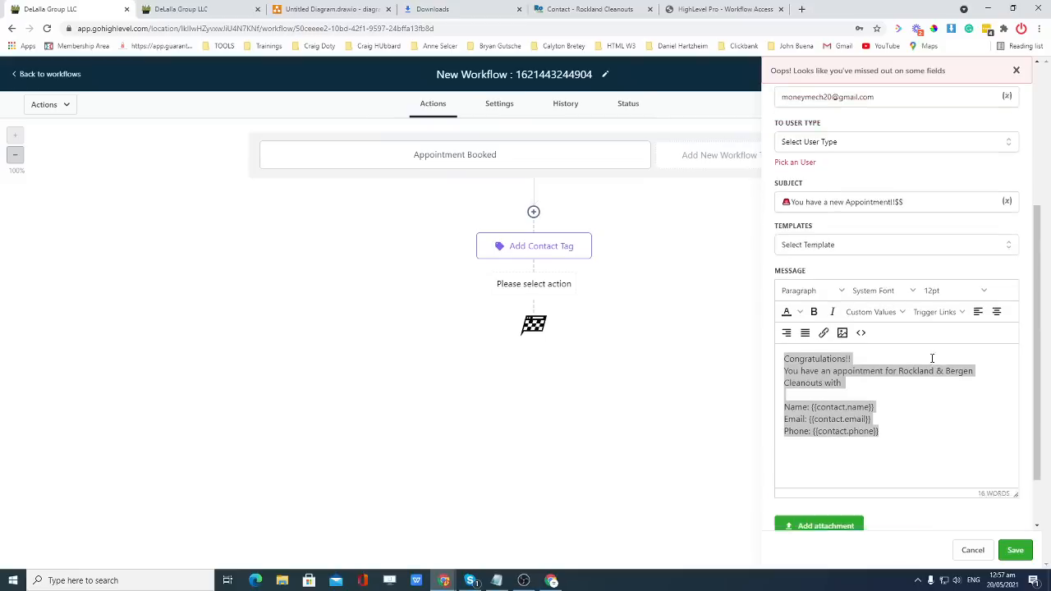
pyautogui.click(846, 158)
pyautogui.click(826, 239)
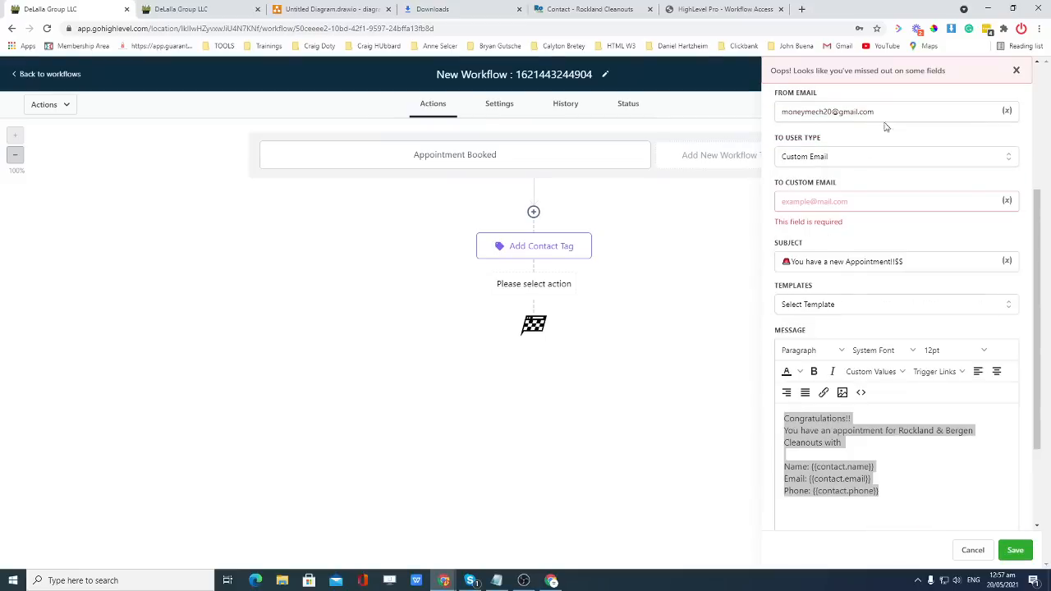
pyautogui.tripleClick(862, 113)
pyautogui.hotkey('ctrl', 'c')
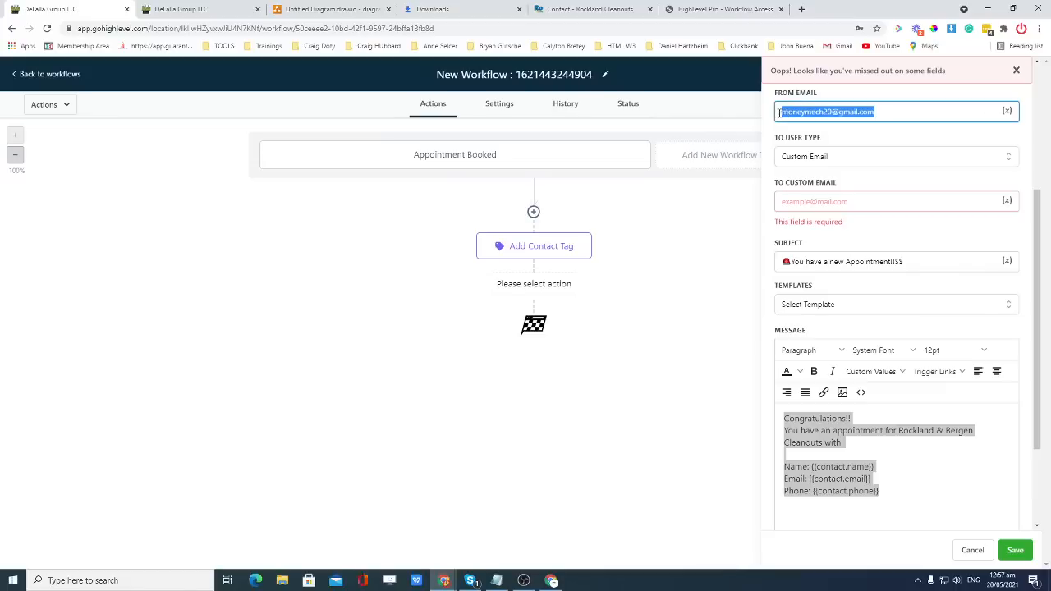
pyautogui.click(853, 201)
pyautogui.hotkey('ctrl', 'v')
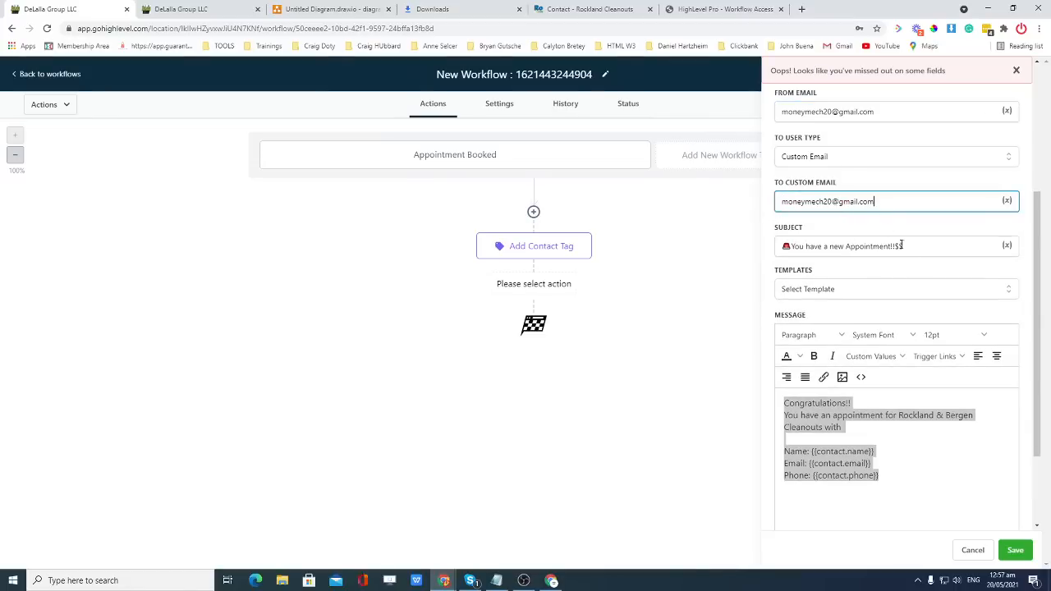
pyautogui.click(1015, 550)
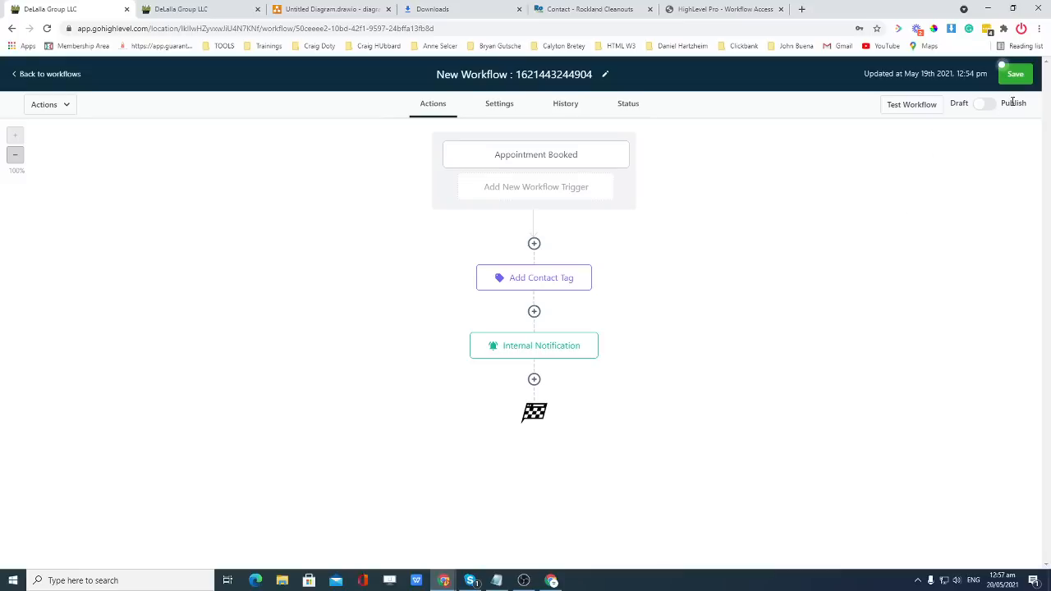
# Add another Internal Notification step after the first one, with type SMS.
pyautogui.click(534, 379)
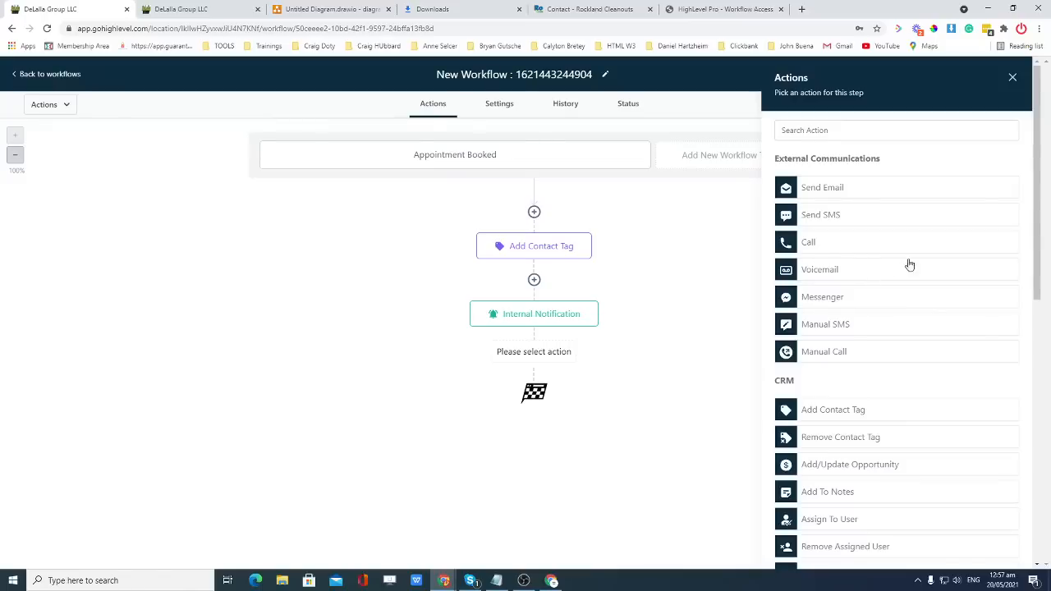
pyautogui.scroll(-3, 867, 370)
pyautogui.scroll(-1, 869, 403)
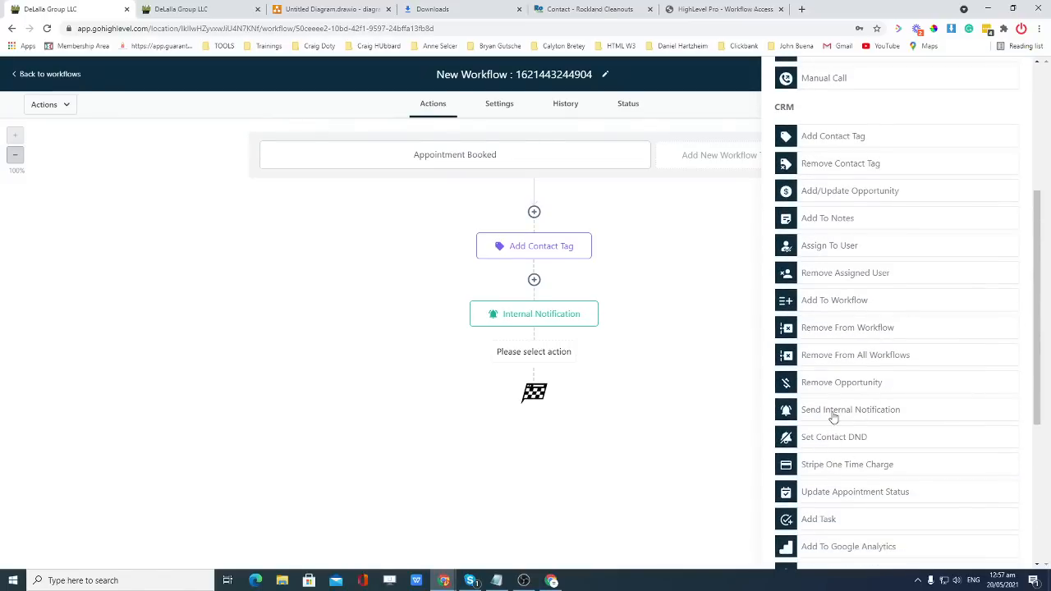
pyautogui.click(833, 412)
pyautogui.click(821, 203)
pyautogui.click(812, 245)
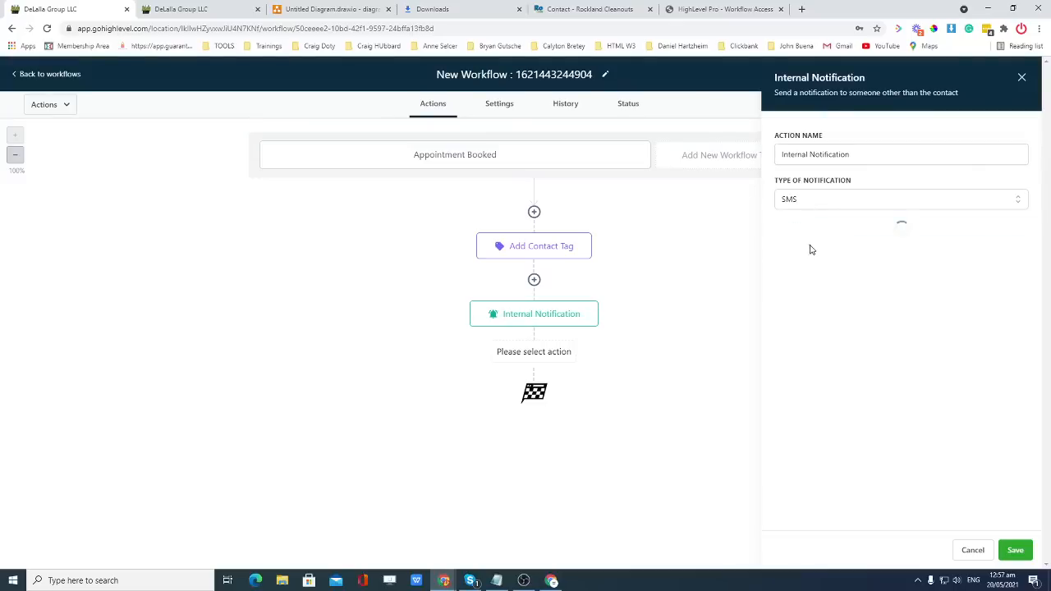
# Paste the congratulations message, address it to a custom phone number, and save.
pyautogui.click(828, 362)
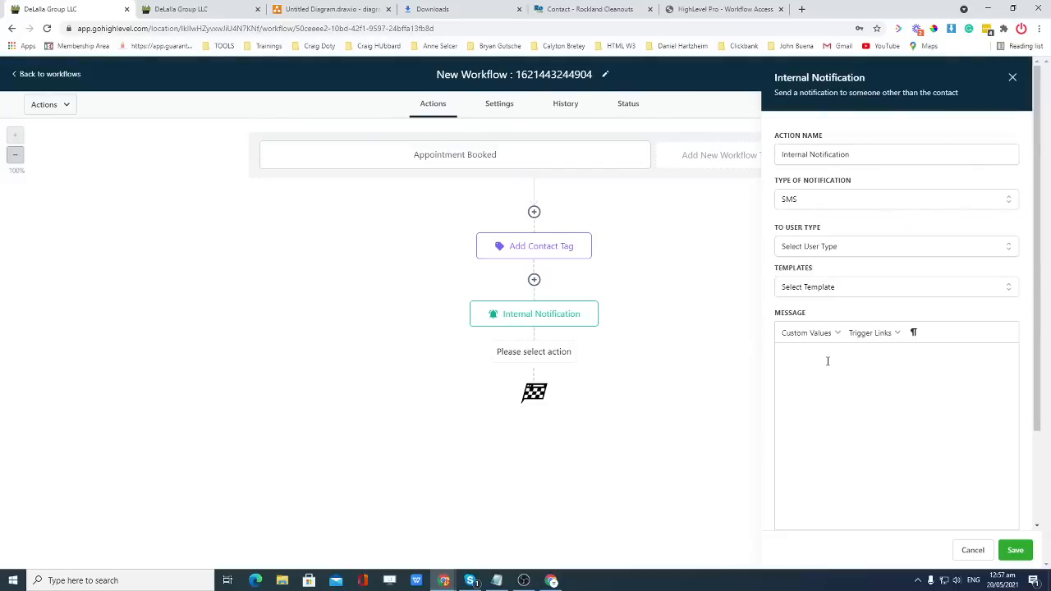
pyautogui.press('super+v')
pyautogui.scroll(-1, 859, 418)
pyautogui.click(895, 429)
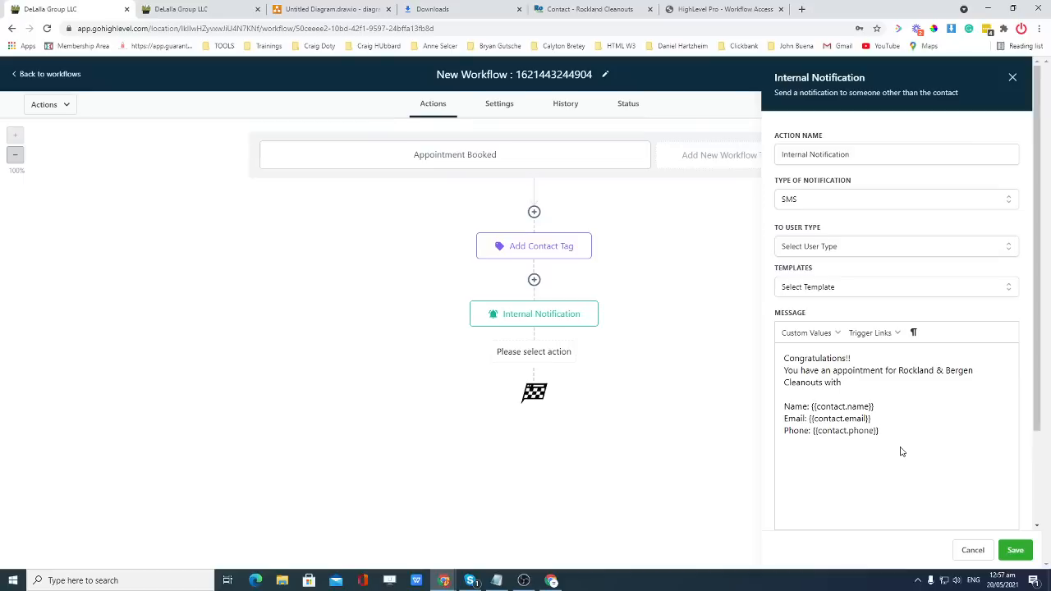
pyautogui.click(851, 250)
pyautogui.click(829, 328)
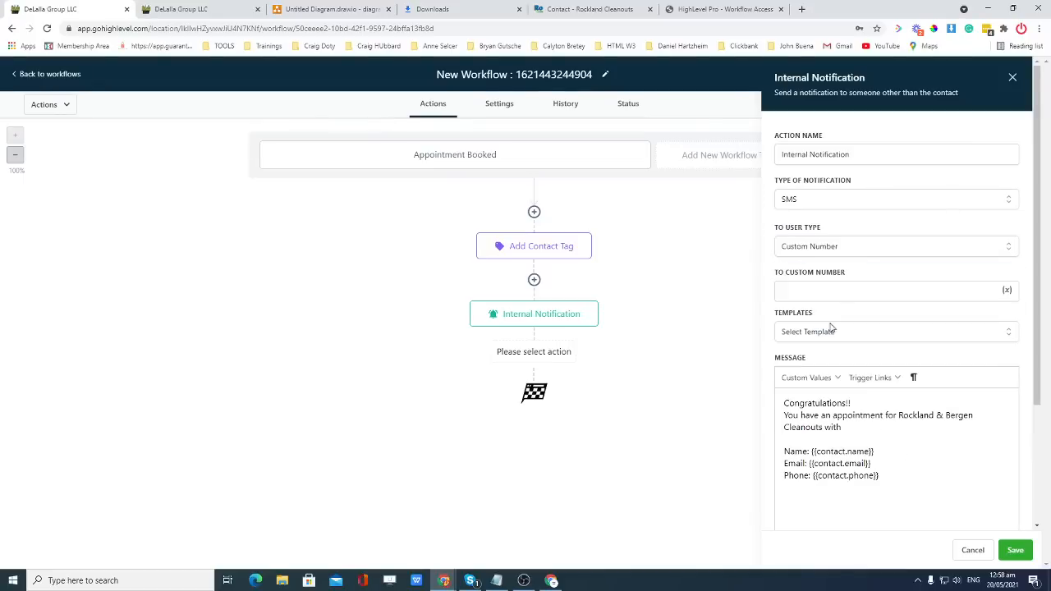
pyautogui.click(831, 287)
pyautogui.write('(5')
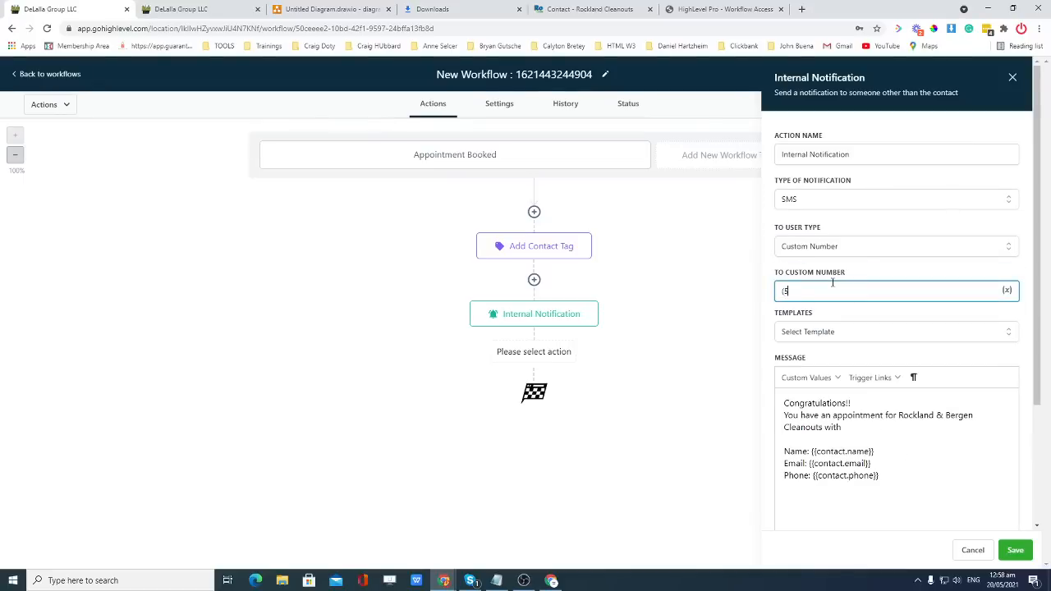
pyautogui.write('55) ')
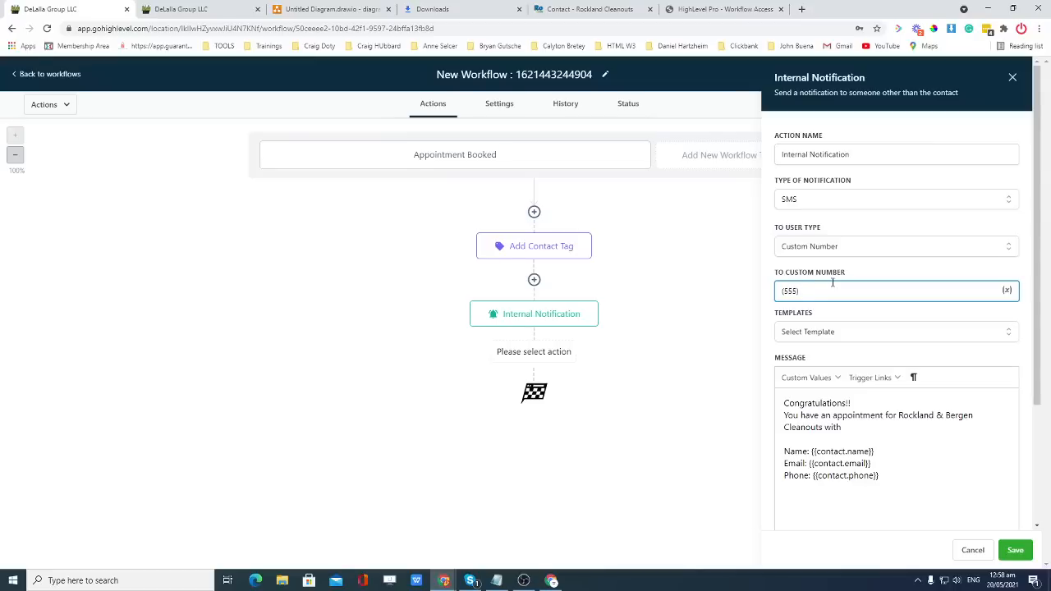
pyautogui.write('555-5555')
pyautogui.click(1015, 549)
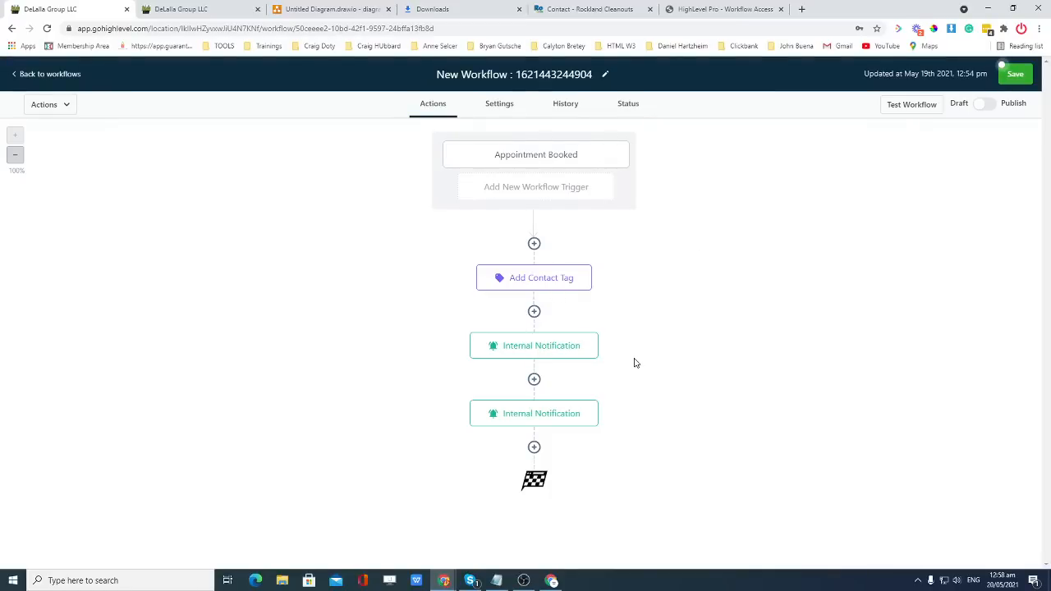
# Correct the sender e-mail address in the first email notification and save it.
pyautogui.click(540, 418)
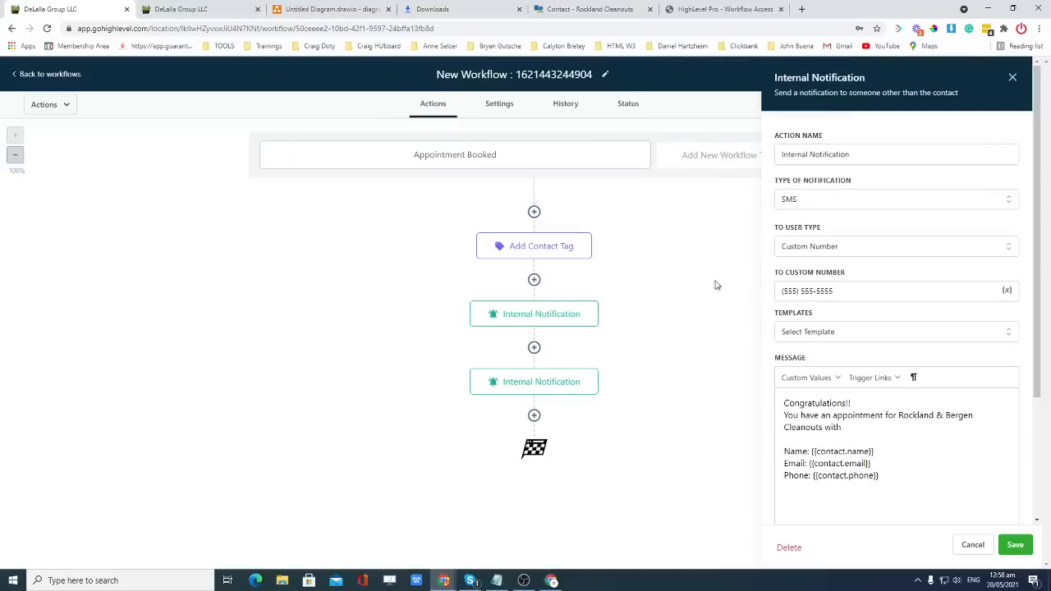
pyautogui.click(586, 310)
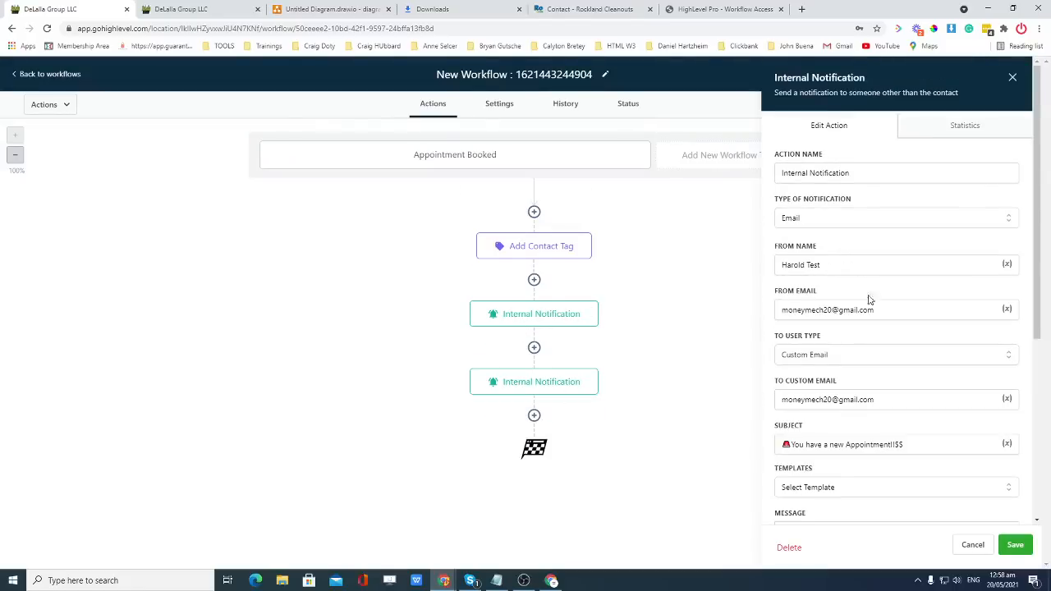
pyautogui.click(882, 312)
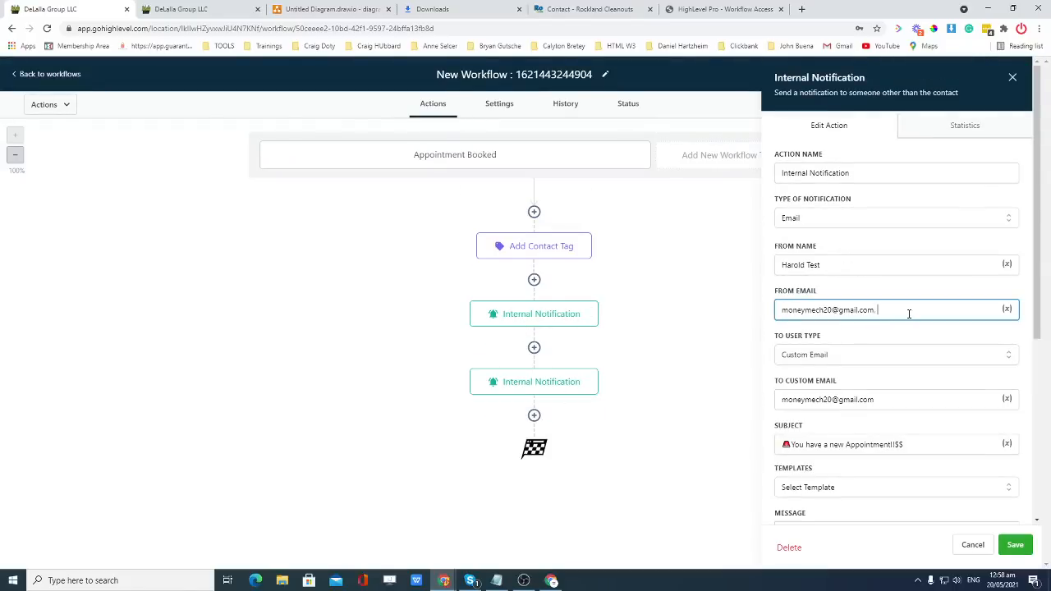
pyautogui.write('. xylocallo')
pyautogui.press('BackSpace')
pyautogui.press('BackSpace')
pyautogui.press('BackSpace')
pyautogui.press('BackSpace')
pyautogui.press('BackSpace')
pyautogui.press('BackSpace')
pyautogui.press('BackSpace')
pyautogui.press('BackSpace')
pyautogui.press('BackSpace')
pyautogui.click(1015, 545)
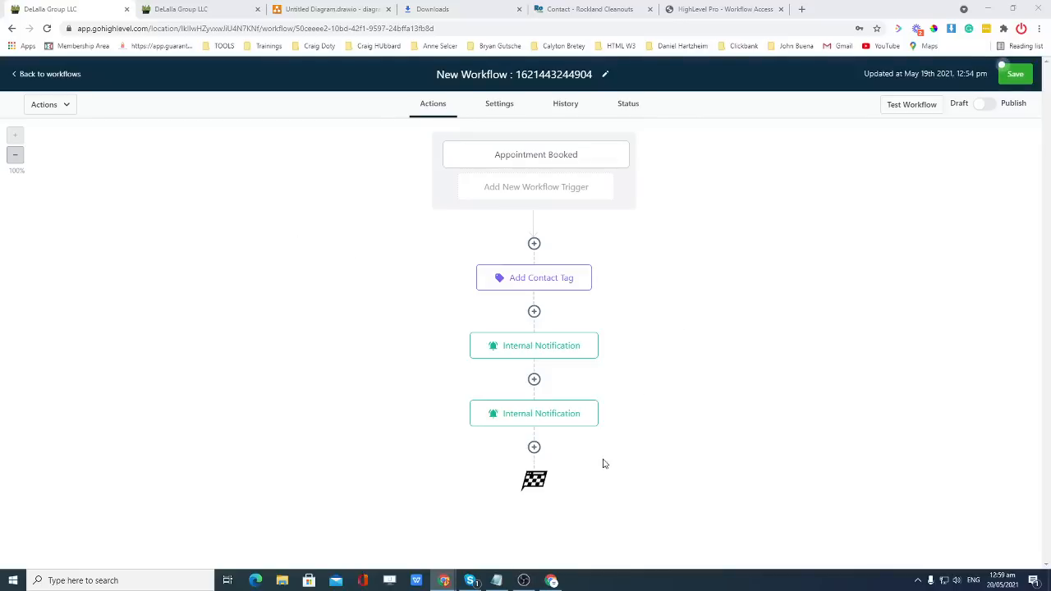
# Add a Send Email step after the second notification.
pyautogui.click(533, 447)
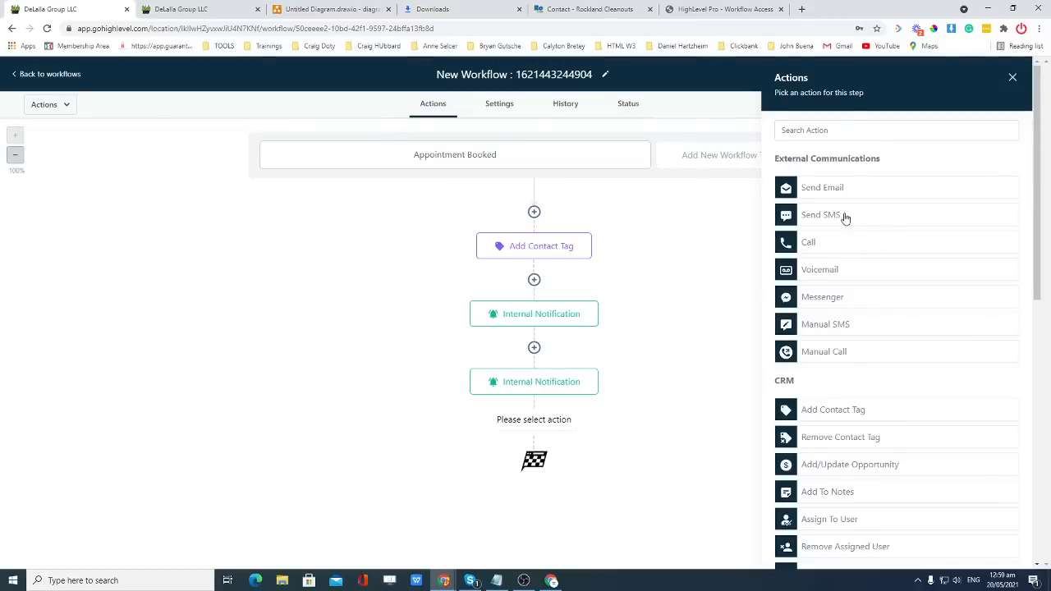
pyautogui.scroll(-1, 870, 341)
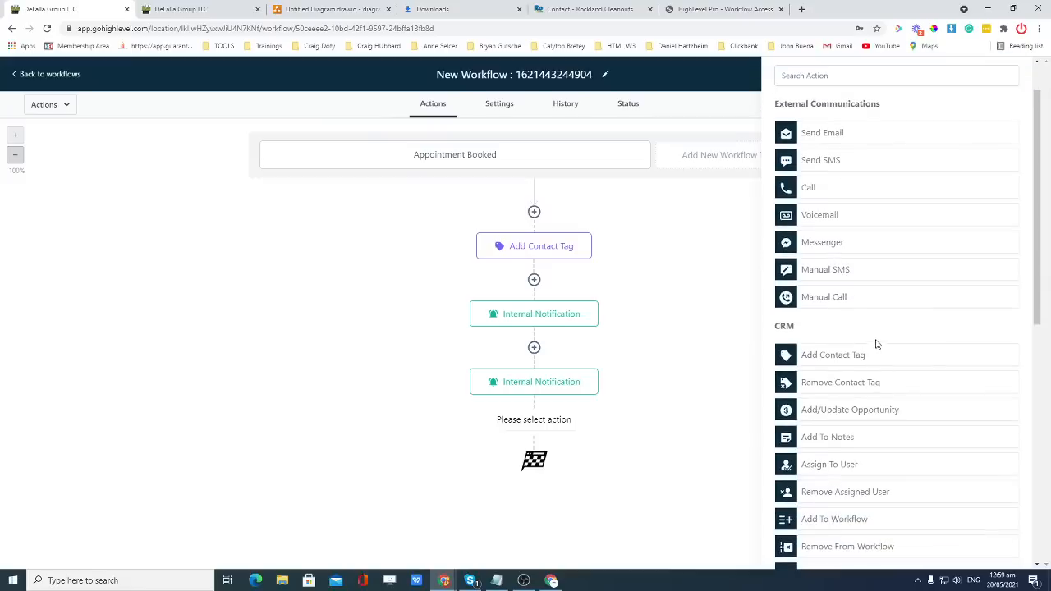
pyautogui.scroll(1, 876, 346)
pyautogui.scroll(-4, 849, 303)
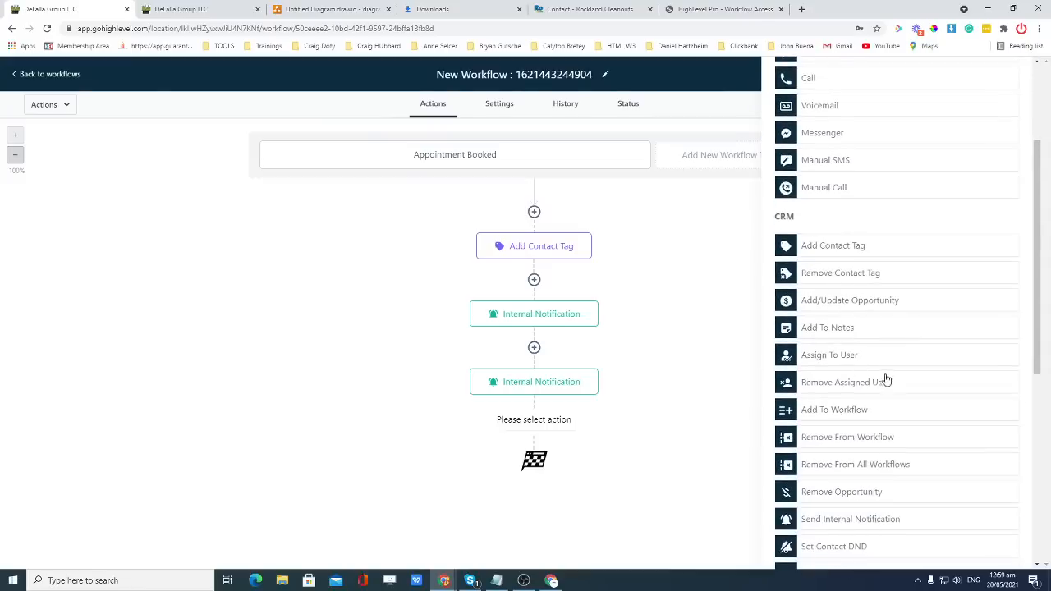
pyautogui.scroll(-2, 865, 394)
pyautogui.scroll(3, 849, 439)
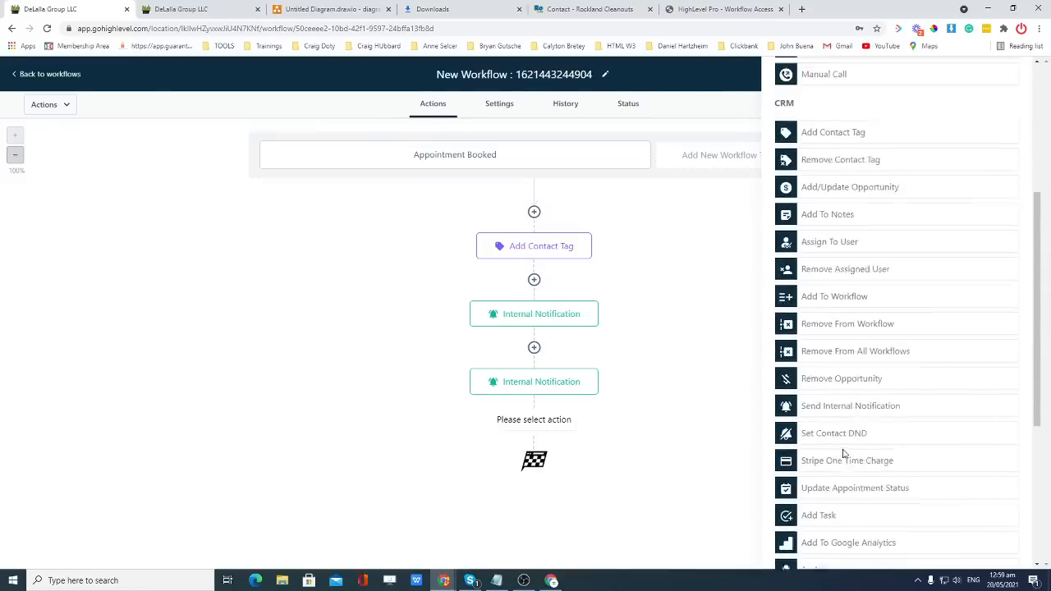
pyautogui.scroll(3, 841, 358)
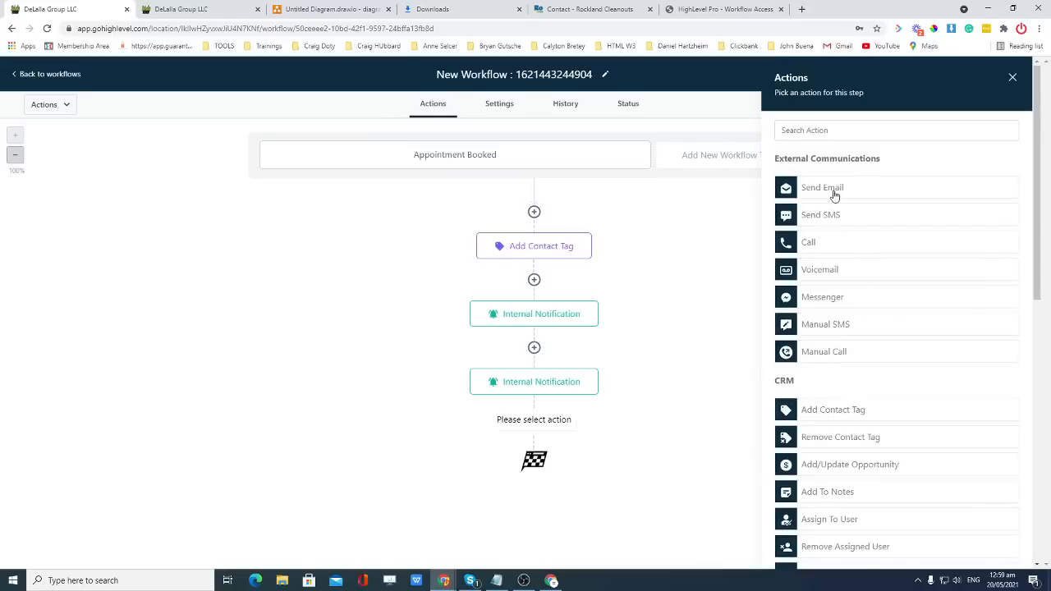
pyautogui.click(829, 196)
# Fill in the sender name and e-mail, and begin the subject 'Your Appointment…'.
pyautogui.click(858, 220)
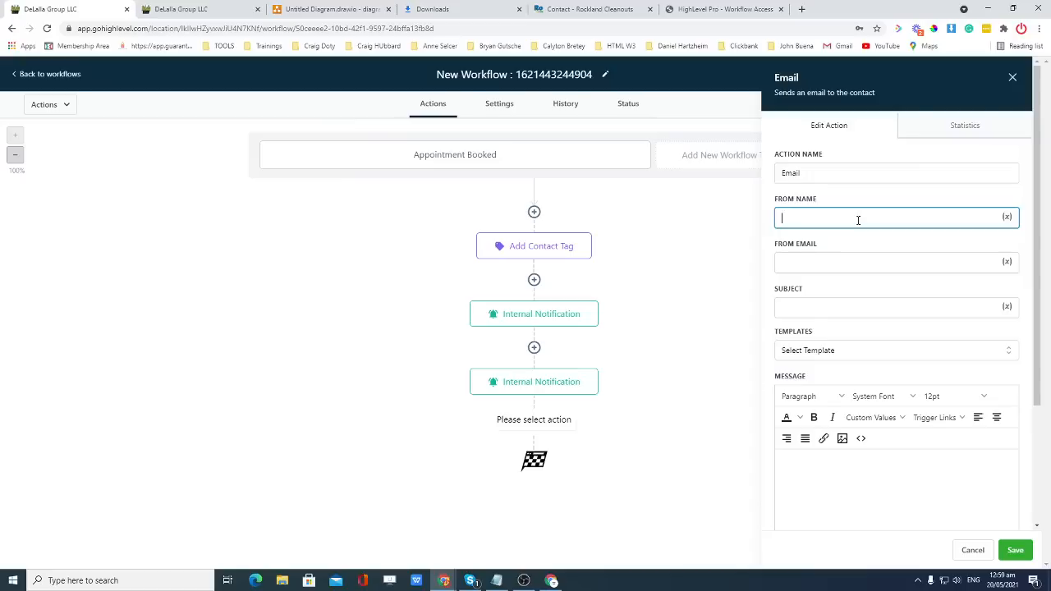
pyautogui.write('Harold Test')
pyautogui.click(859, 259)
pyautogui.press('super+v')
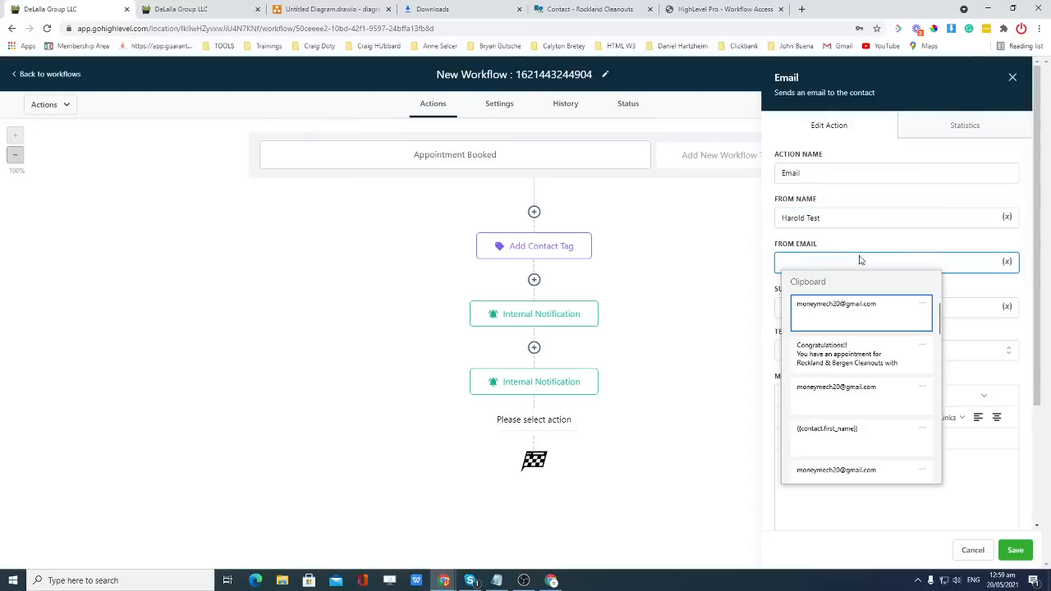
pyautogui.click(848, 326)
pyautogui.click(844, 308)
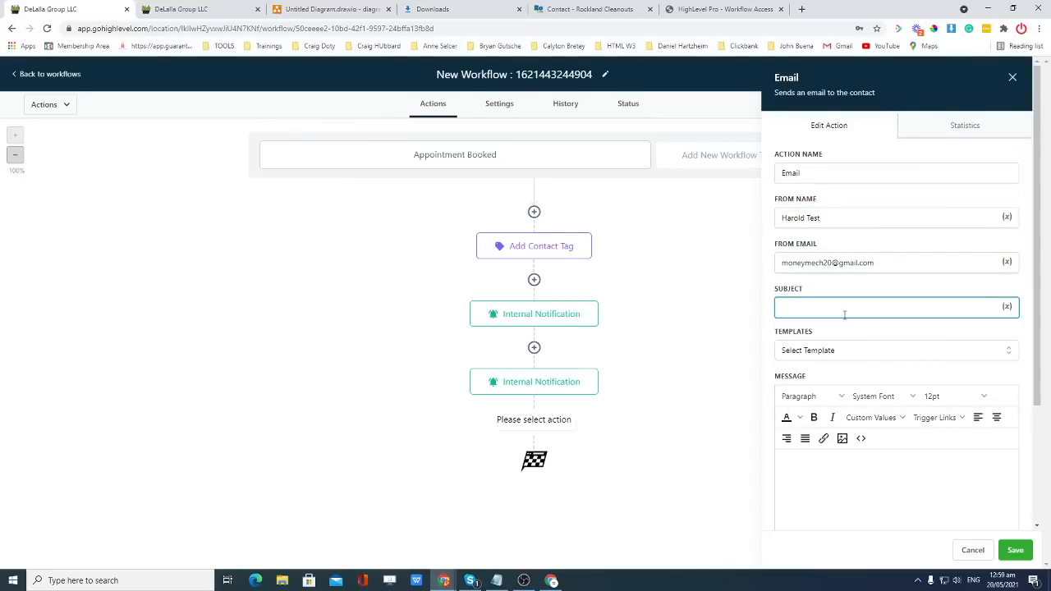
pyautogui.write('Thank you for')
pyautogui.press('BackSpace')
pyautogui.press('BackSpace')
pyautogui.press('BackSpace')
pyautogui.press('BackSpace')
pyautogui.press('BackSpace')
pyautogui.press('BackSpace')
pyautogui.press('BackSpace')
pyautogui.press('BackSpace')
pyautogui.press('BackSpace')
pyautogui.press('BackSpace')
pyautogui.press('BackSpace')
pyautogui.press('BackSpace')
pyautogui.press('BackSpace')
pyautogui.press('BackSpace')
pyautogui.press('BackSpace')
pyautogui.write('Your Appointment in')
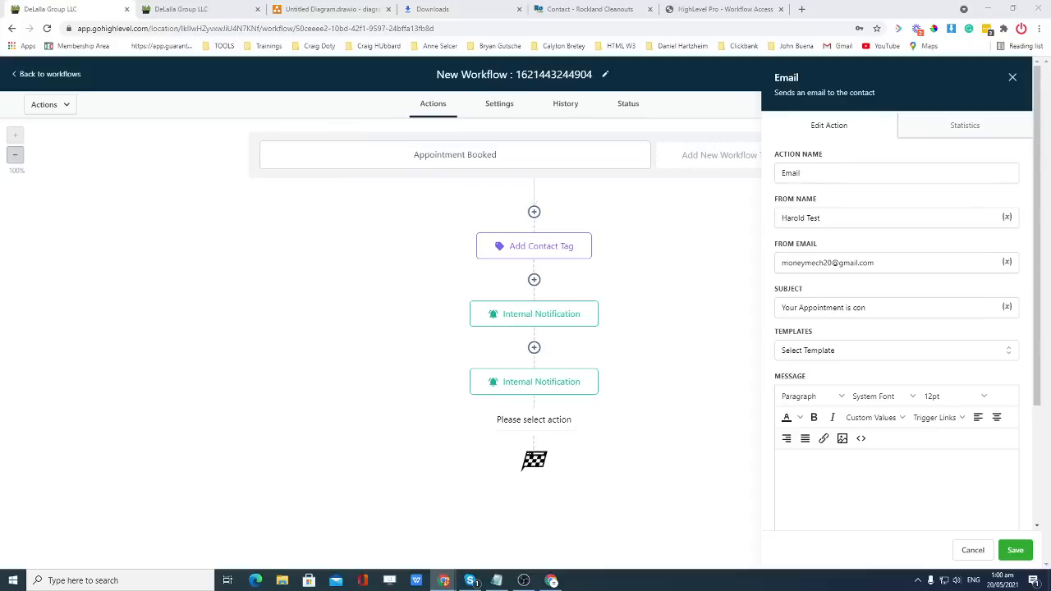
pyautogui.click(887, 309)
# Paste the appointment message body and complete the subject 'Your Appointment is confirmed!!' with a leading siren emoji.
pyautogui.click(817, 465)
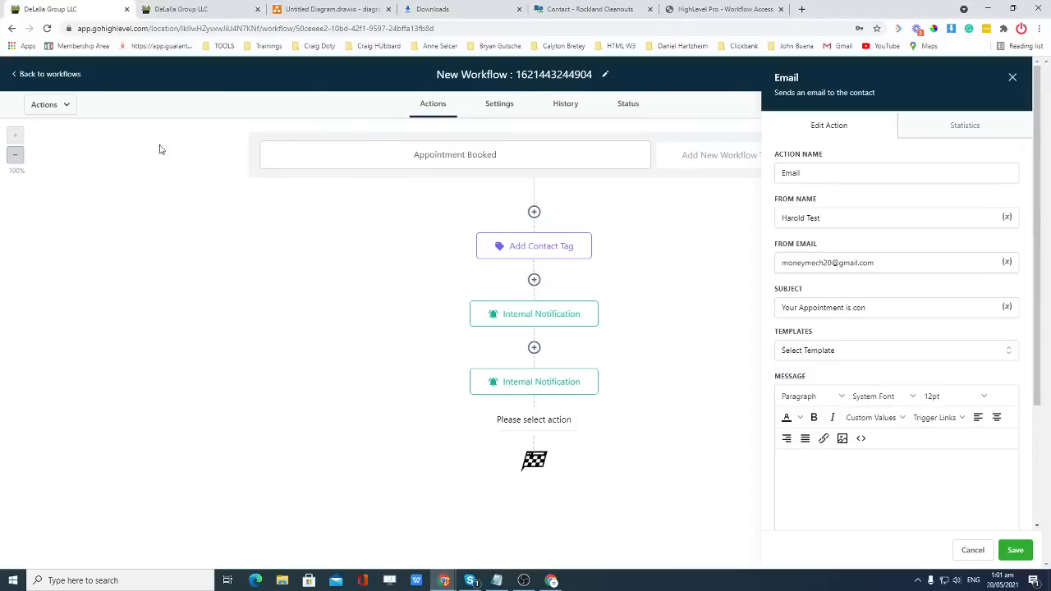
pyautogui.write('Hi {{contact.first_name}}We have you down for {{appointment.start_time}} {{appointment.timezone}}. Please use this link for our appointment {{custom_values.zoom_link}}. Please let us know 24 hours in advance if you need to reschedule. See you then!')
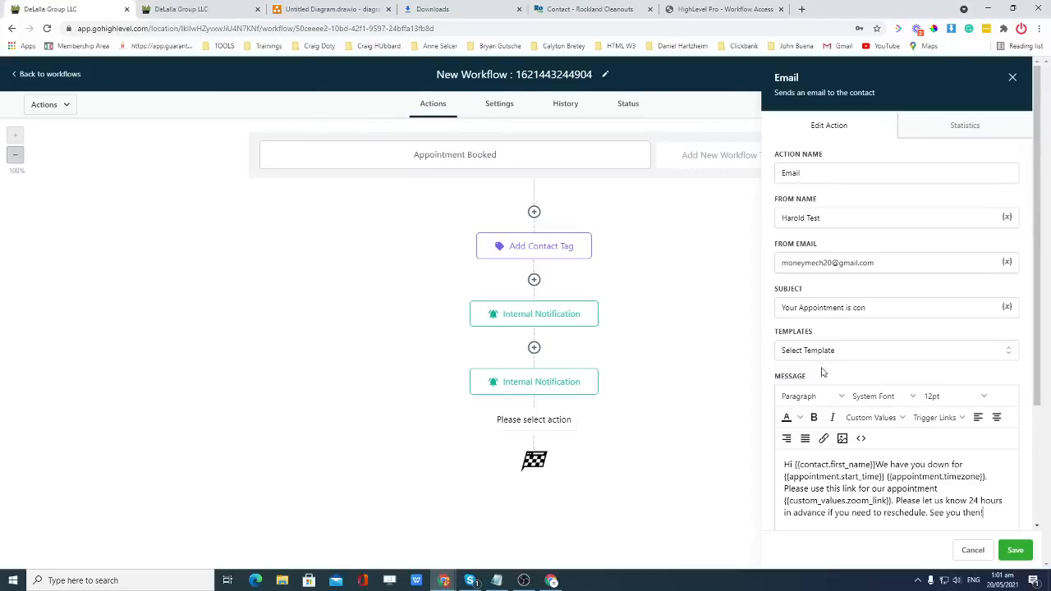
pyautogui.click(870, 306)
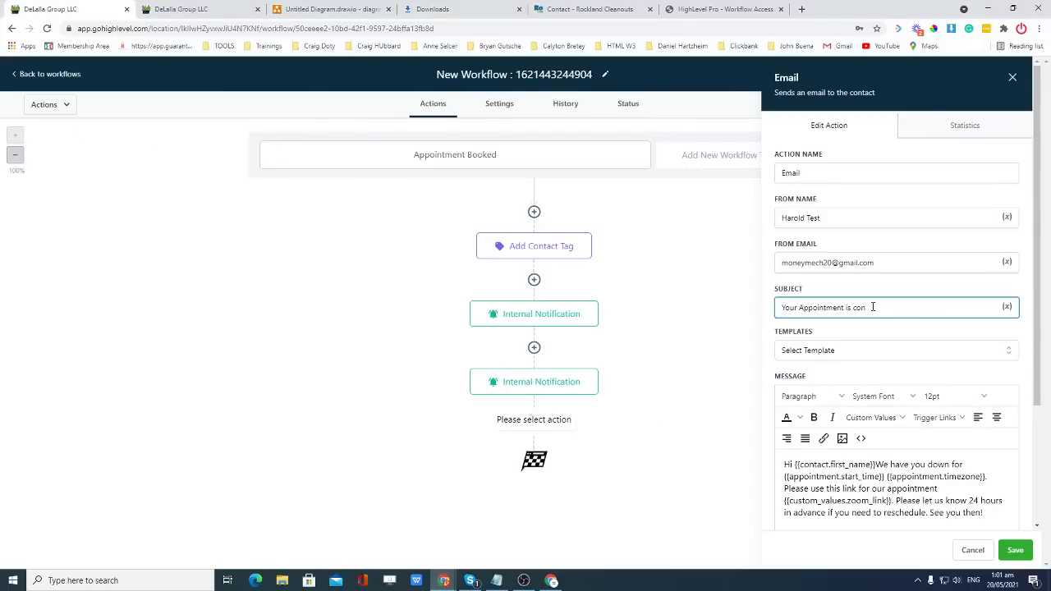
pyautogui.write('firmed!!')
pyautogui.click(784, 310)
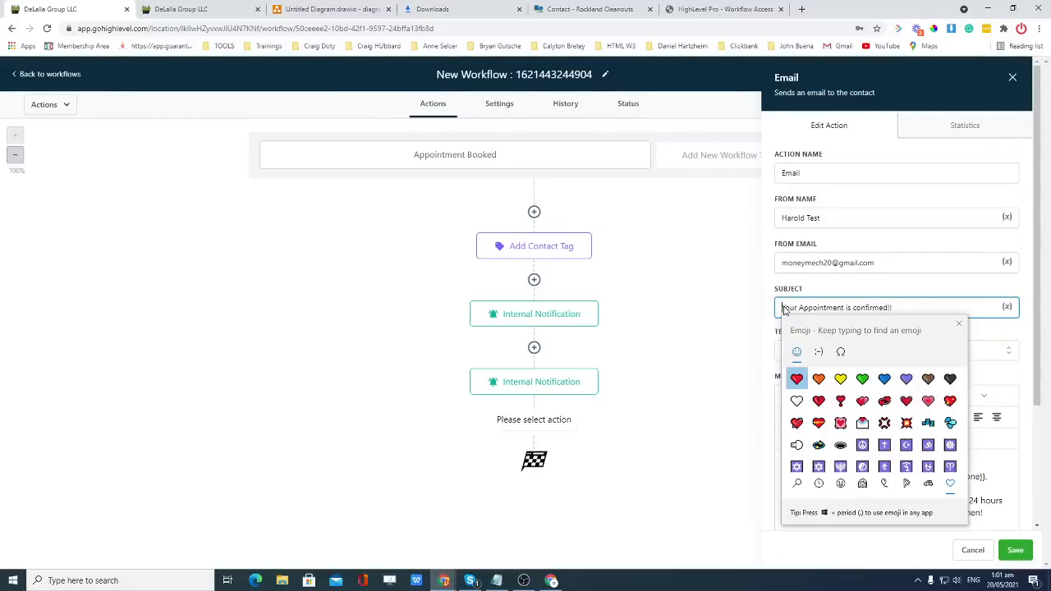
pyautogui.write('siren')
pyautogui.click(808, 386)
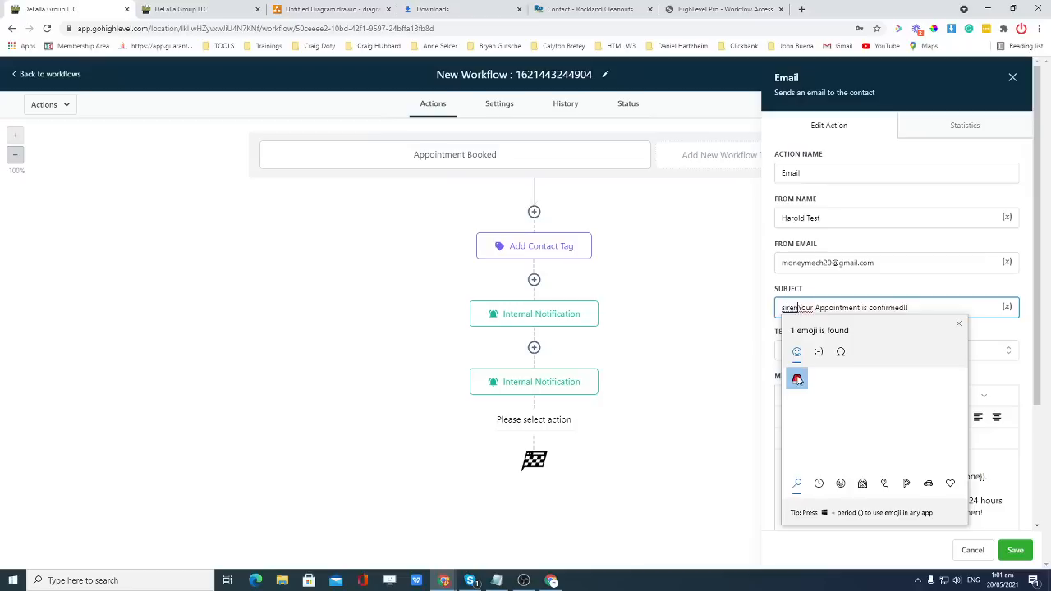
pyautogui.press('Escape')
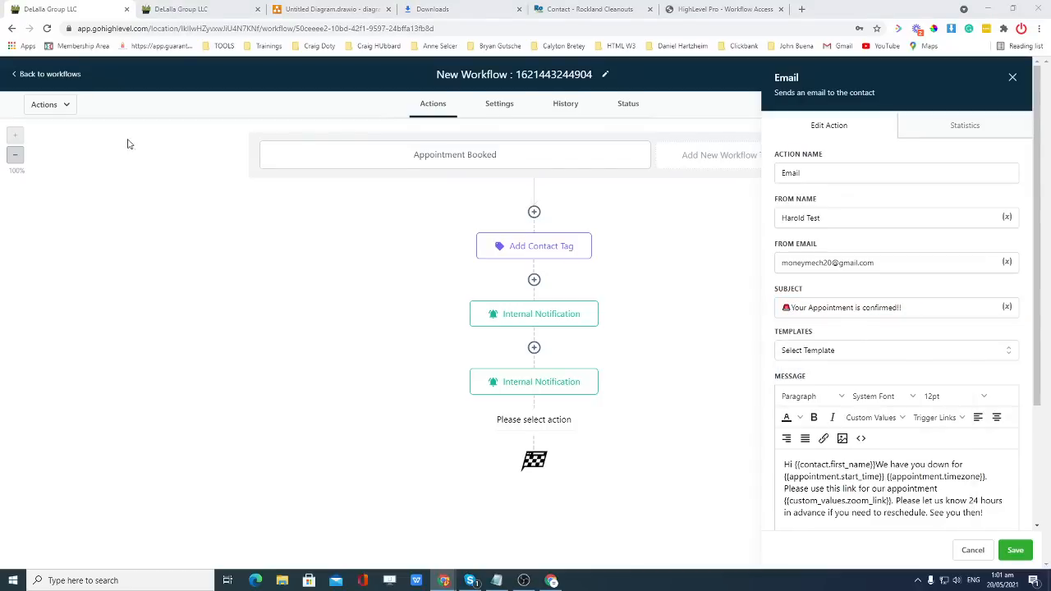
# Delete the zoom-link sentence, add line breaks after the greeting and before the reschedule sentence, and save.
pyautogui.scroll(-2, 864, 422)
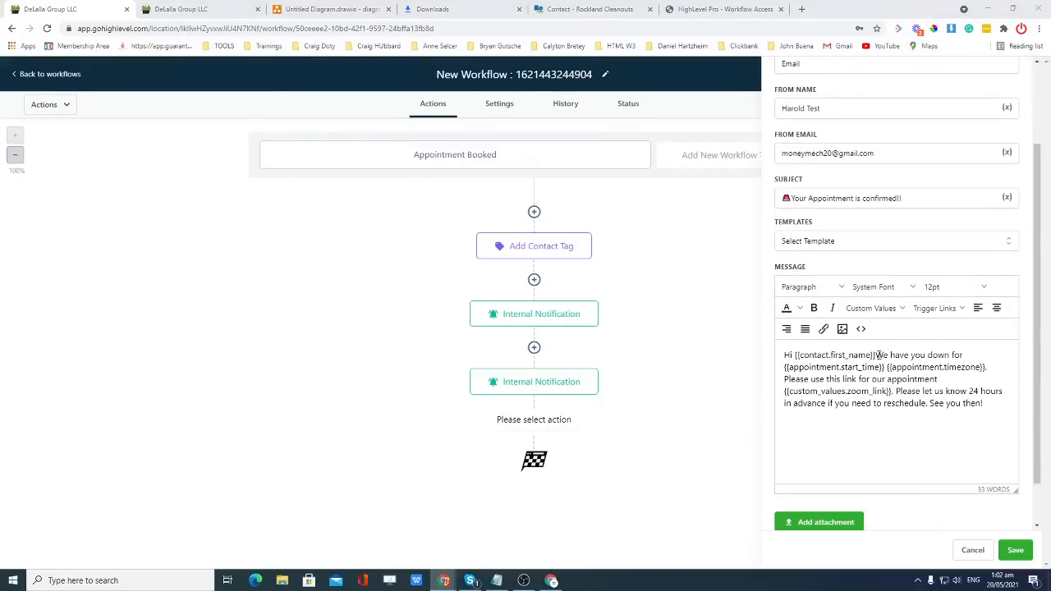
pyautogui.click(875, 354)
pyautogui.press('Return')
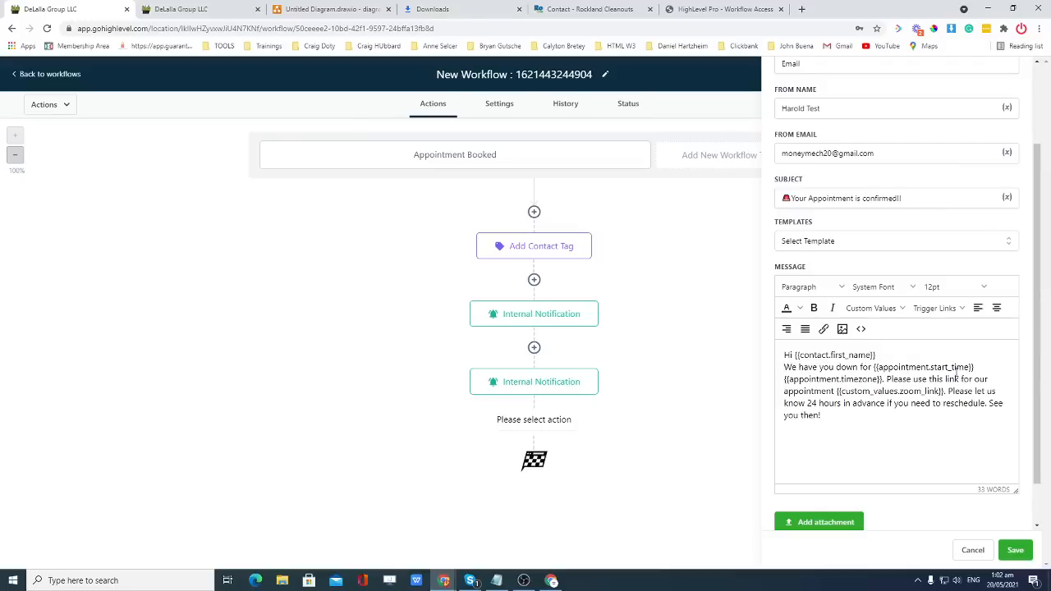
pyautogui.press('Return')
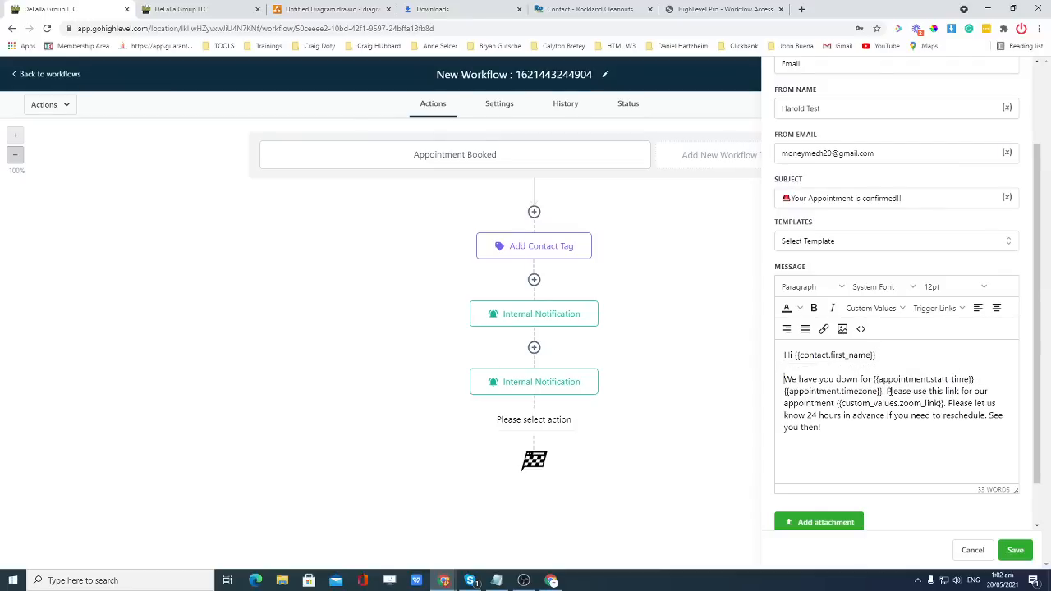
pyautogui.press('Return')
pyautogui.press('BackSpace')
pyautogui.moveTo(888, 392); pyautogui.dragTo(946, 403)
pyautogui.click(889, 392)
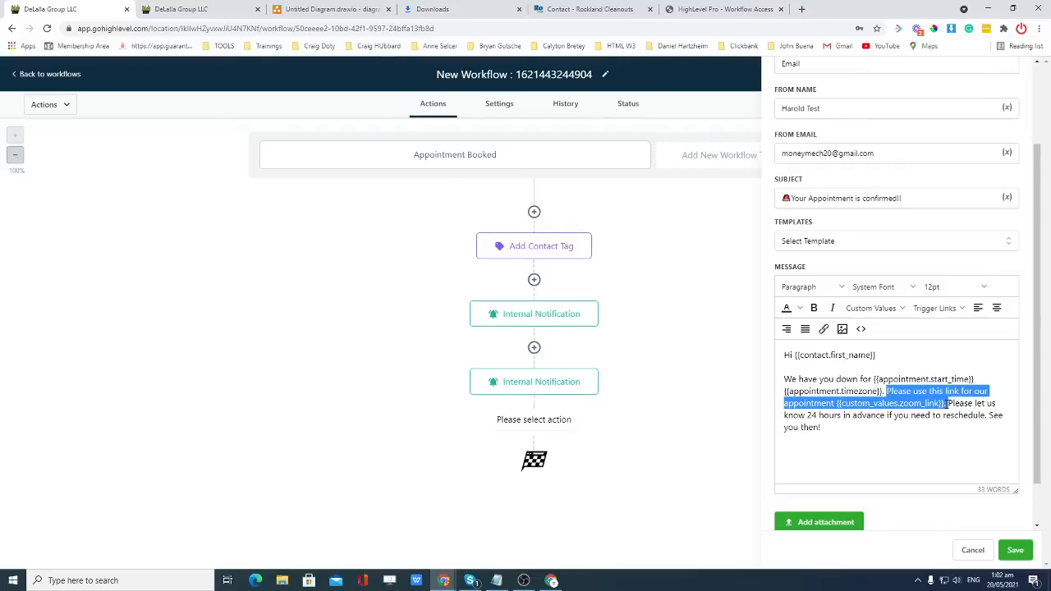
pyautogui.press('BackSpace')
pyautogui.press('Return')
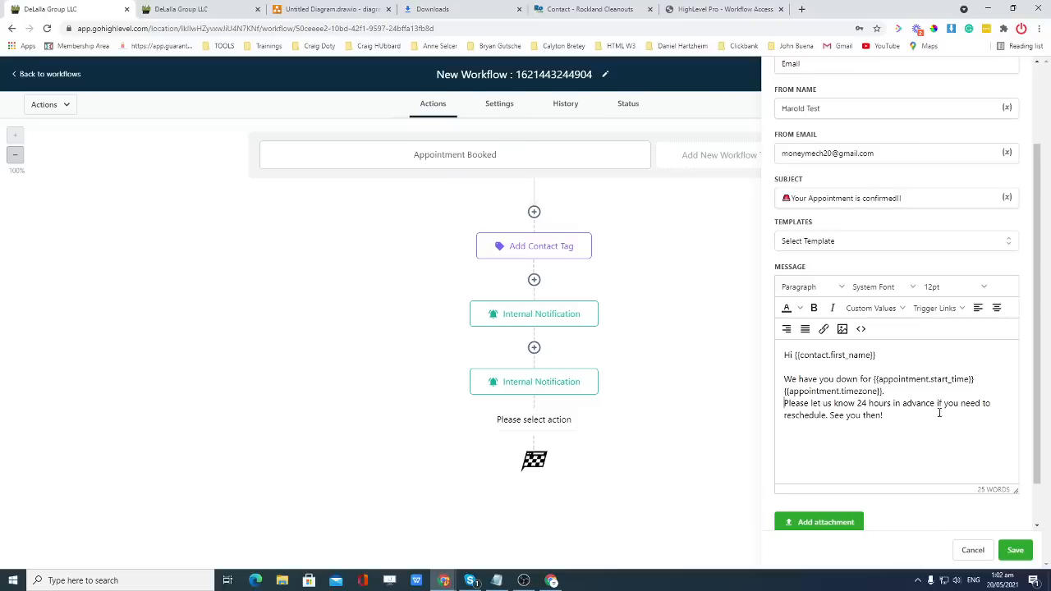
pyautogui.press('Return')
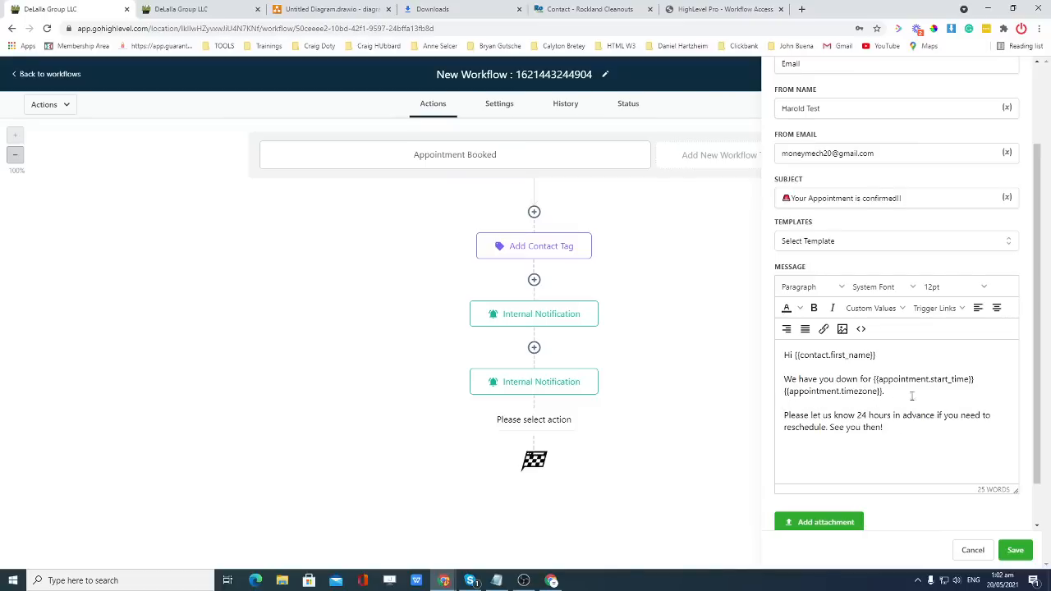
pyautogui.scroll(2, 927, 438)
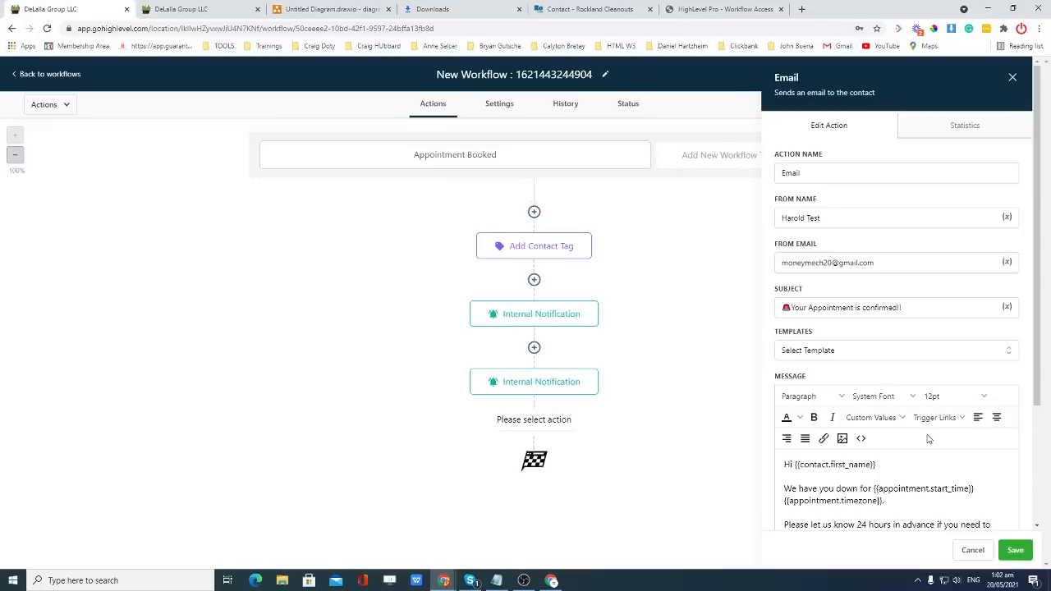
pyautogui.scroll(-2, 928, 438)
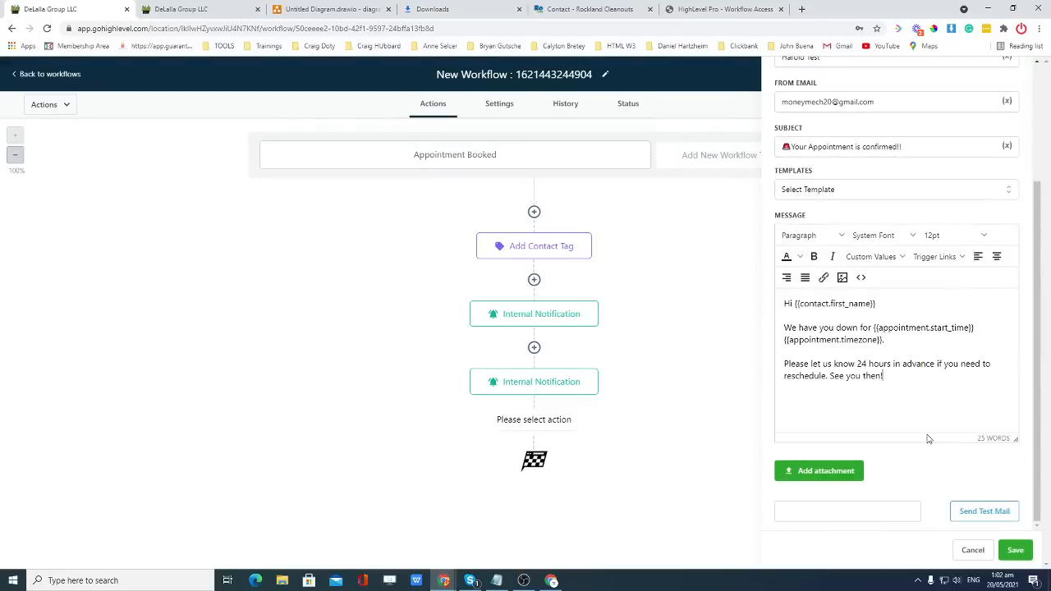
pyautogui.click(1015, 552)
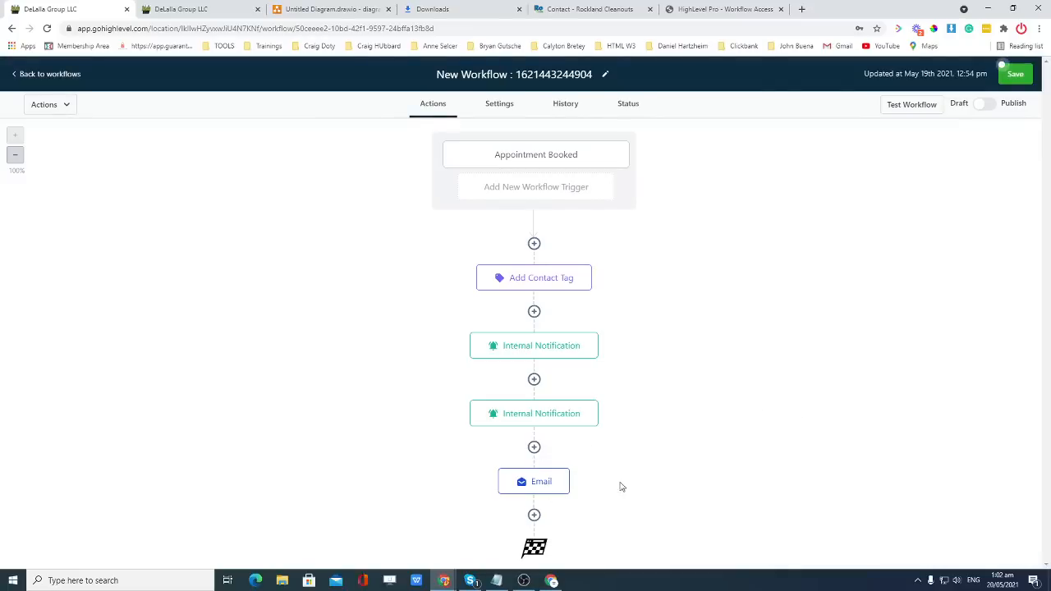
# Reopen the confirmation email step to review it and save it again.
pyautogui.click(542, 488)
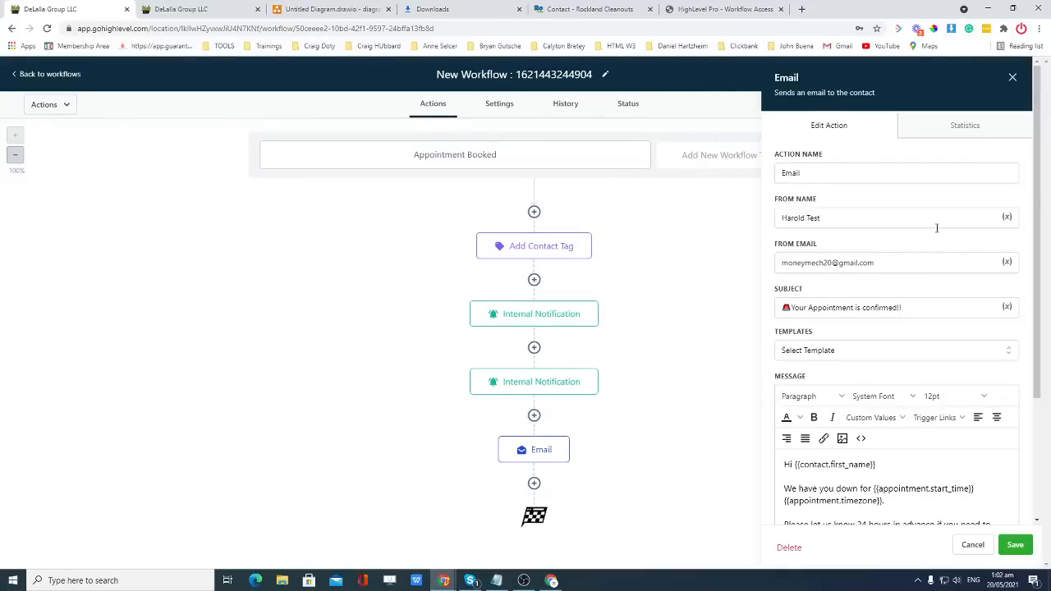
pyautogui.scroll(-3, 936, 228)
pyautogui.scroll(3, 935, 228)
pyautogui.scroll(-2, 933, 361)
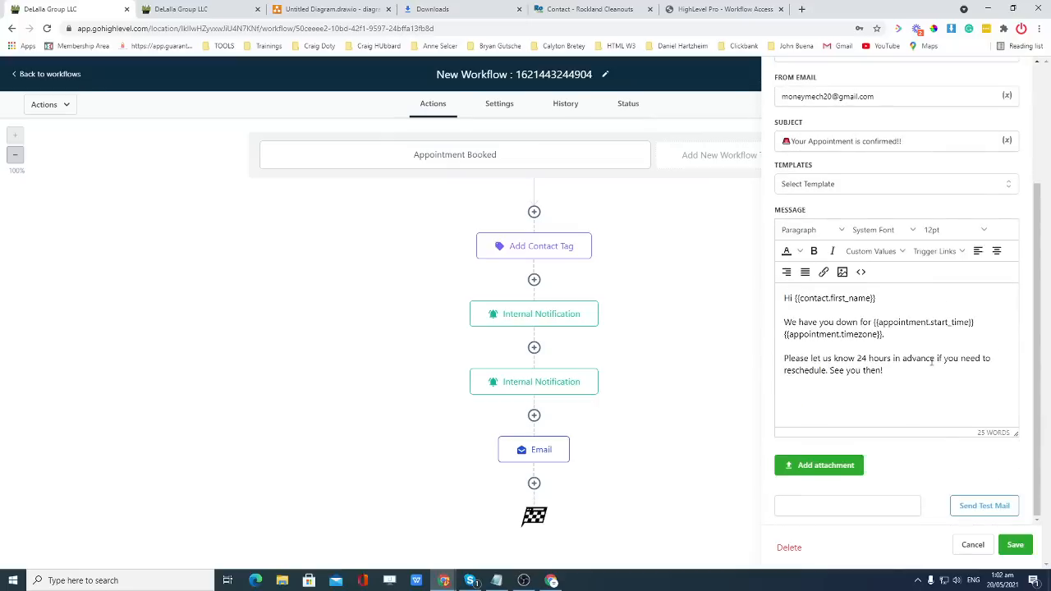
pyautogui.click(1014, 546)
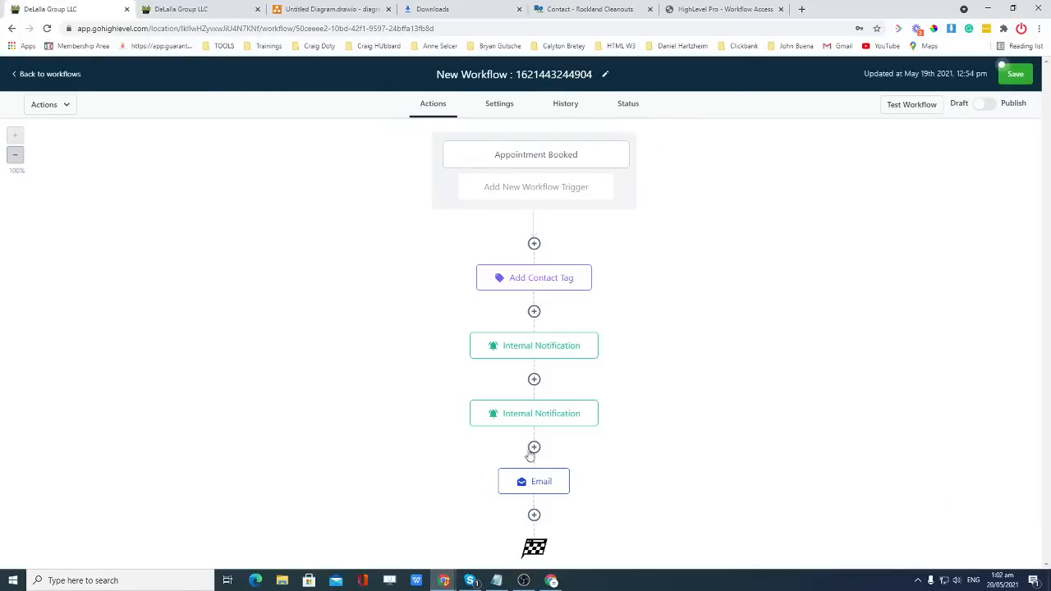
# Open the action list between the notification and the email, then close it without adding anything.
pyautogui.click(533, 456)
pyautogui.scroll(-7, 860, 368)
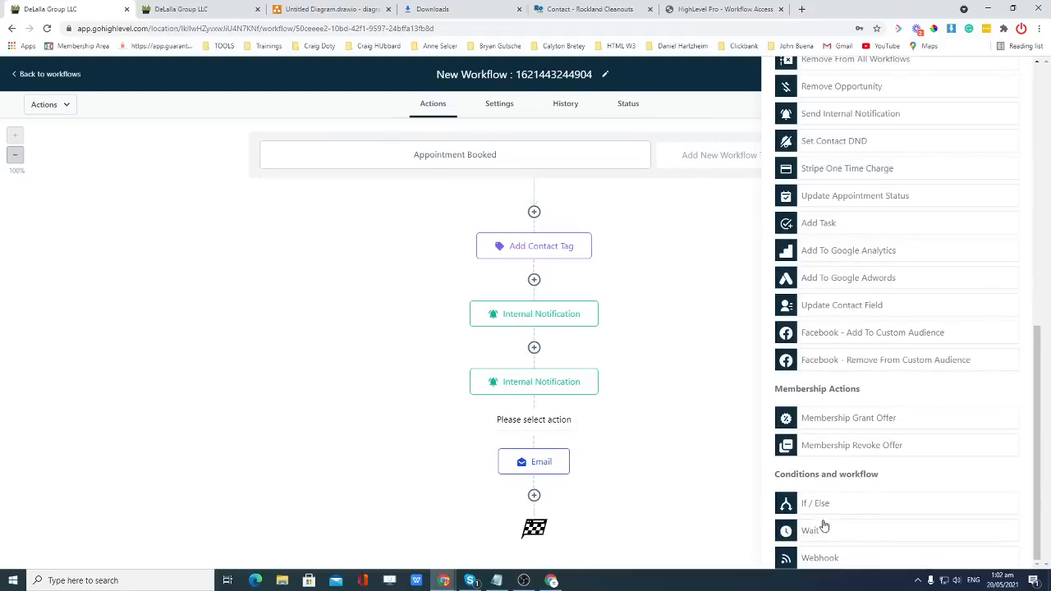
pyautogui.scroll(1, 990, 347)
pyautogui.scroll(6, 990, 347)
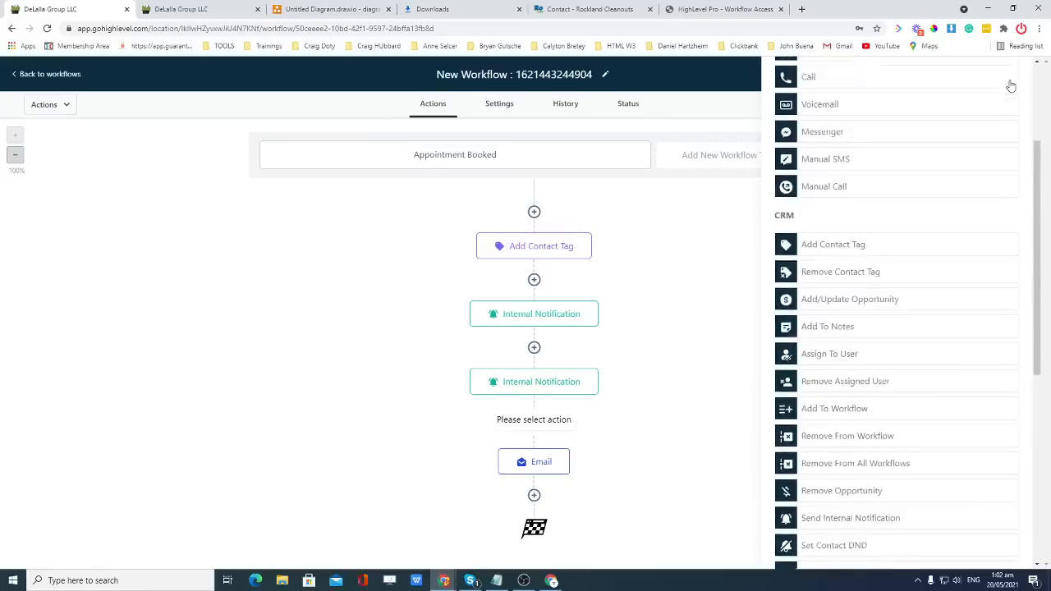
pyautogui.click(1014, 80)
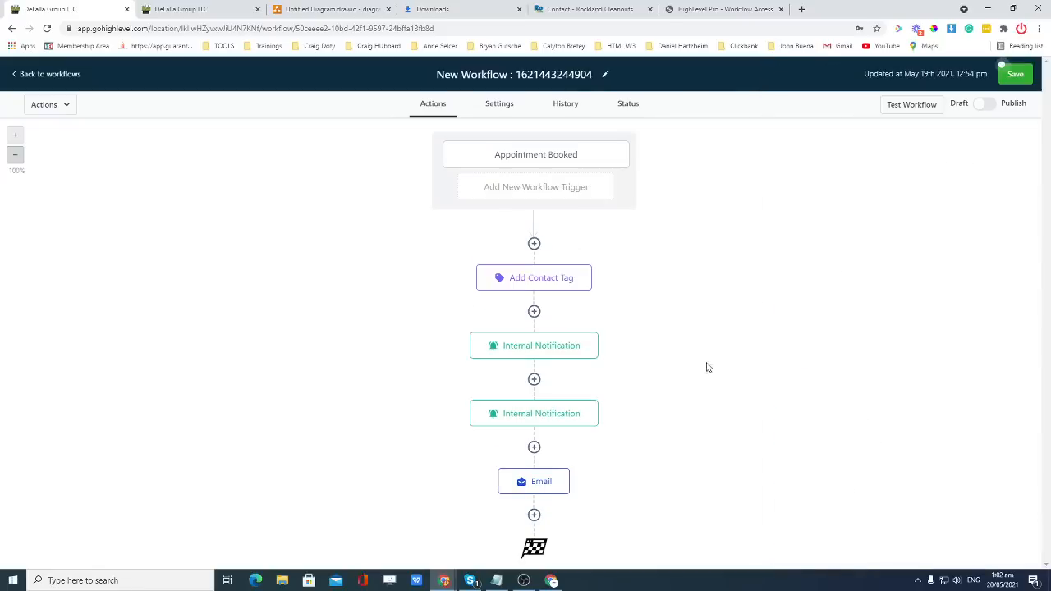
# Add a Wait step after the email, set as a condition before the appointment time.
pyautogui.click(533, 515)
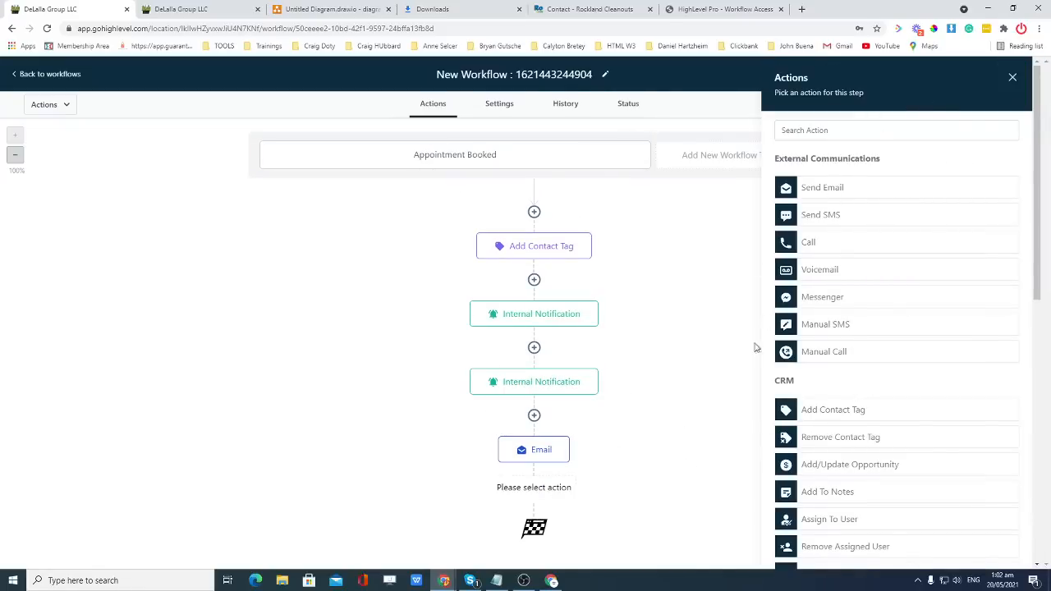
pyautogui.scroll(-5, 858, 413)
pyautogui.scroll(-2, 858, 490)
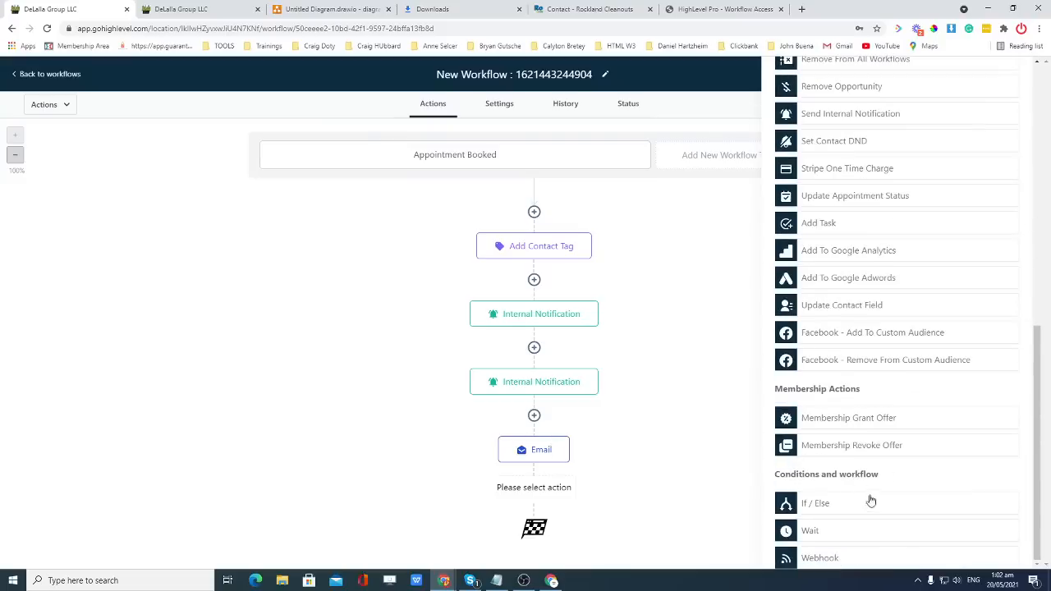
pyautogui.click(817, 532)
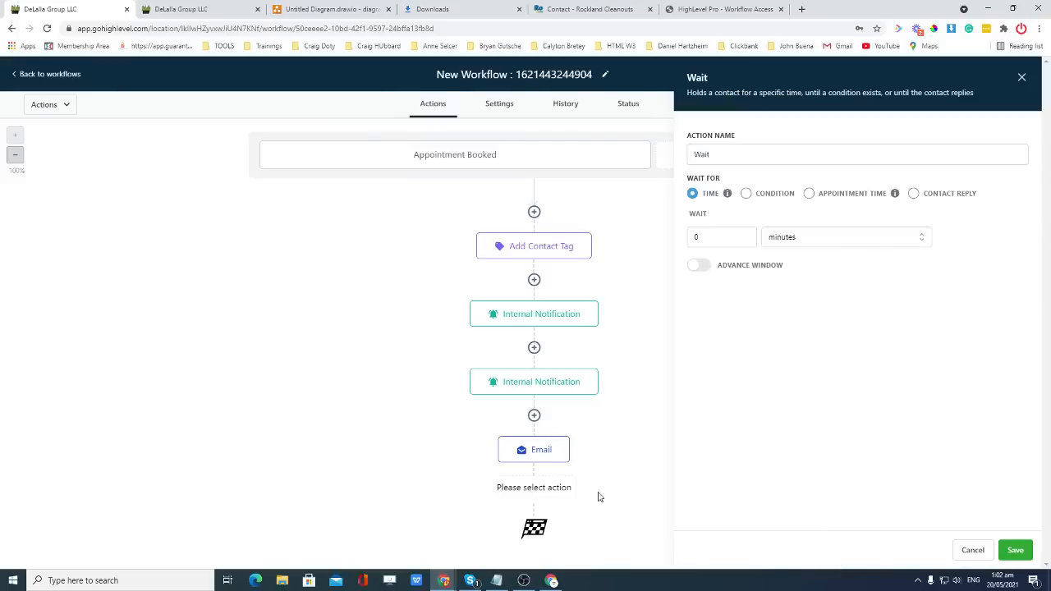
pyautogui.click(745, 193)
pyautogui.click(809, 193)
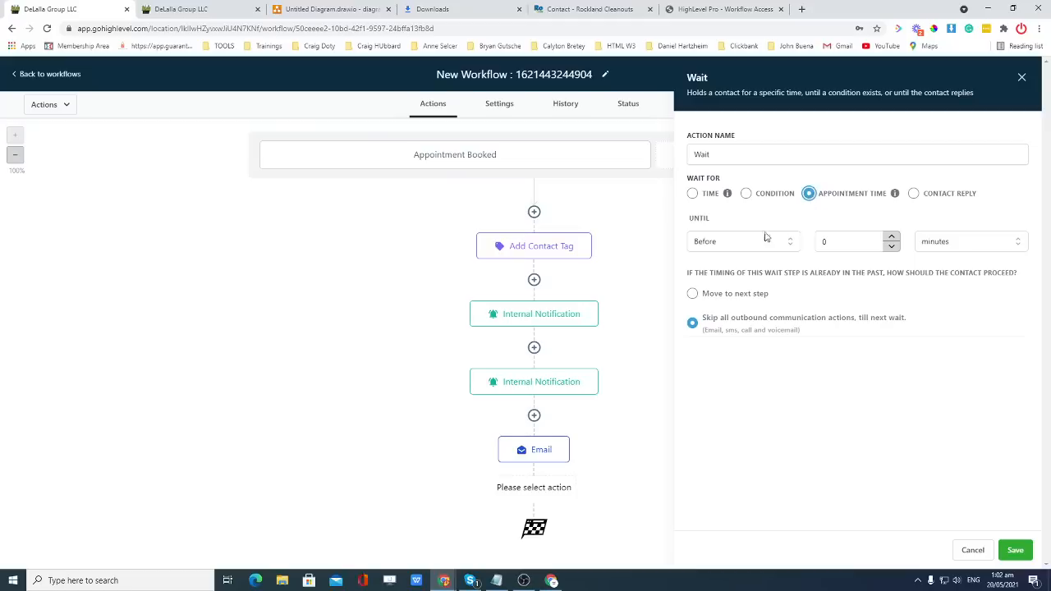
pyautogui.click(738, 241)
pyautogui.click(828, 244)
# Set the wait to 1 day before the appointment, moving on if already past, and save.
pyautogui.click(828, 243)
pyautogui.doubleClick(828, 243)
pyautogui.write('1')
pyautogui.click(952, 246)
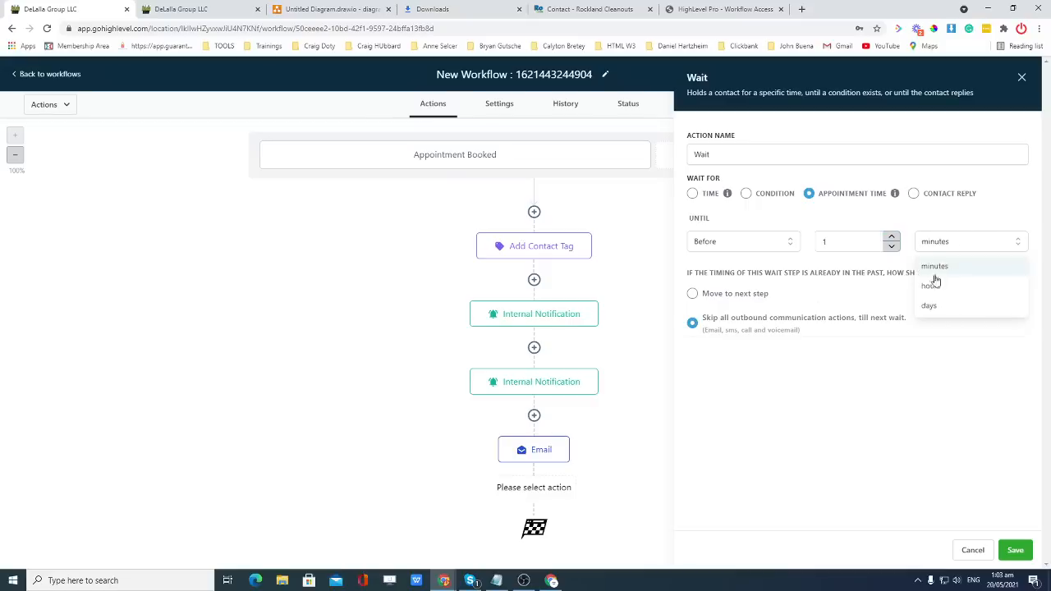
pyautogui.click(930, 305)
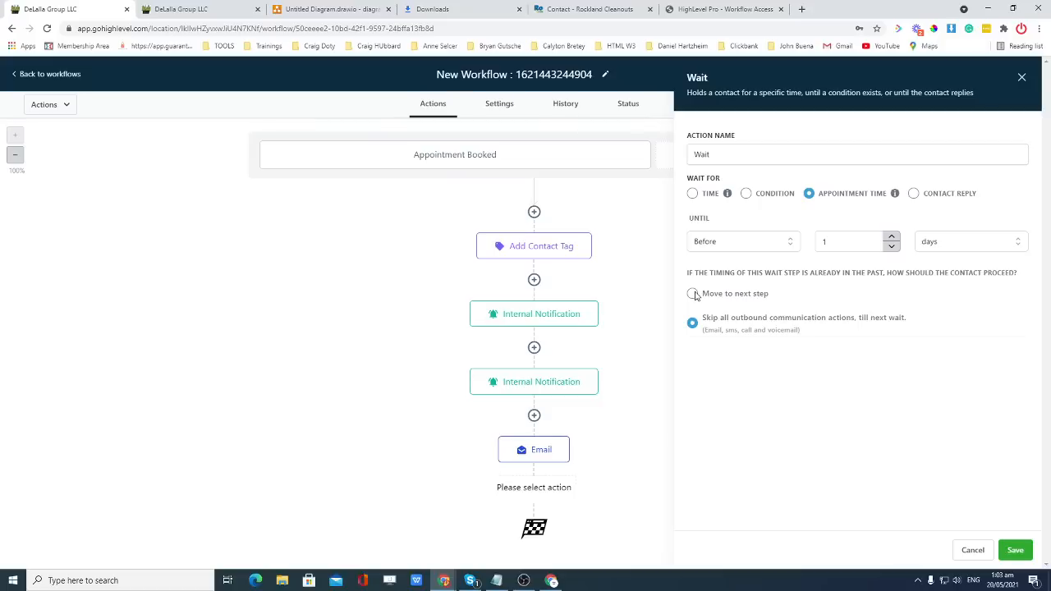
pyautogui.click(807, 293)
pyautogui.click(1014, 550)
pyautogui.scroll(-2, 689, 427)
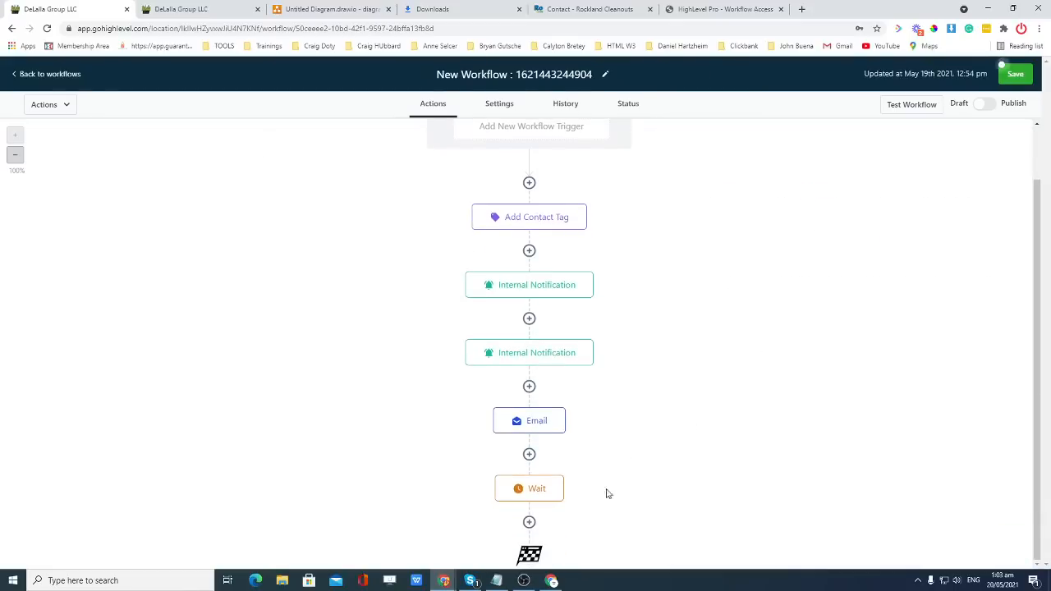
# Add a Send Email step after the Wait with subject 'Appointment Reminder' and a siren emoji.
pyautogui.click(529, 522)
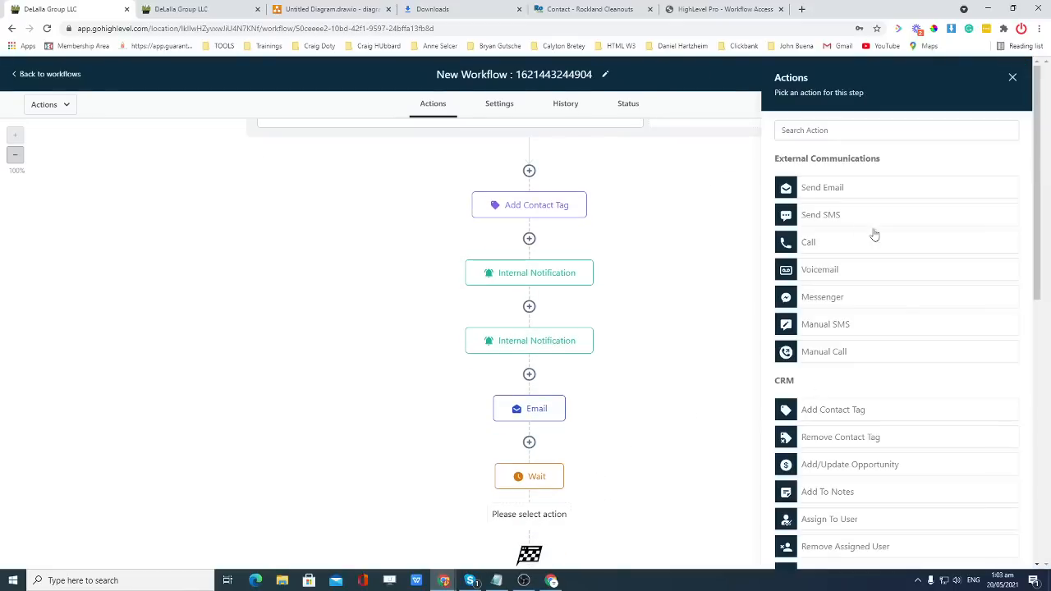
pyautogui.click(839, 188)
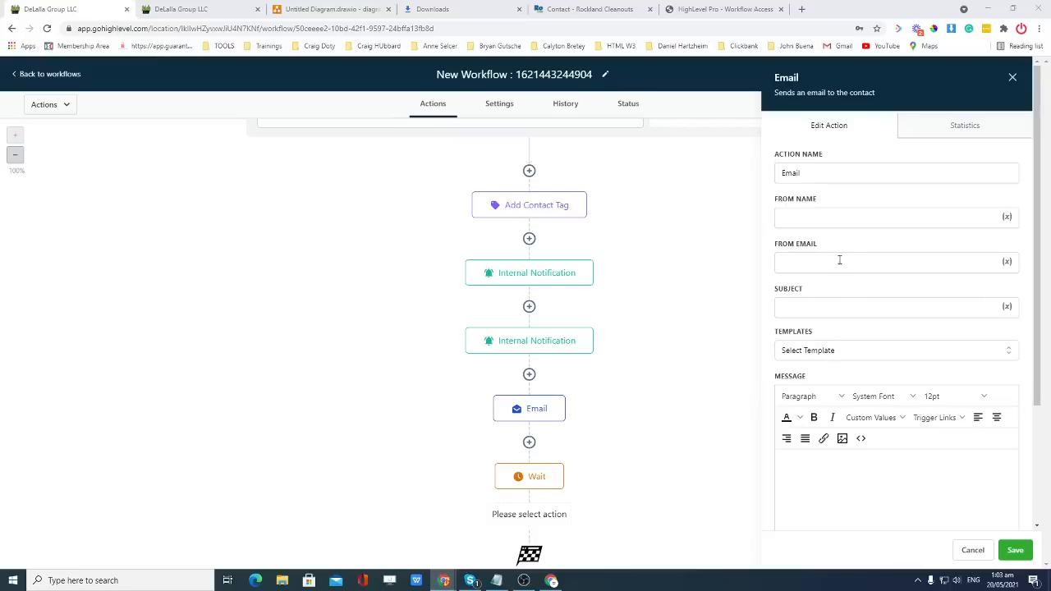
pyautogui.click(853, 304)
pyautogui.write('Appointment Reminder')
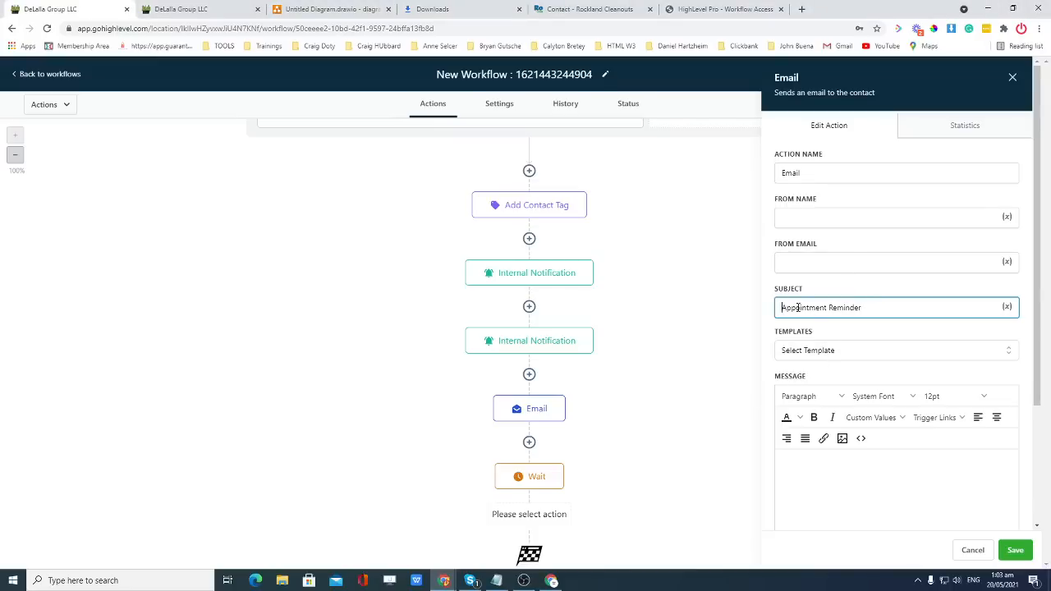
pyautogui.press('super+period')
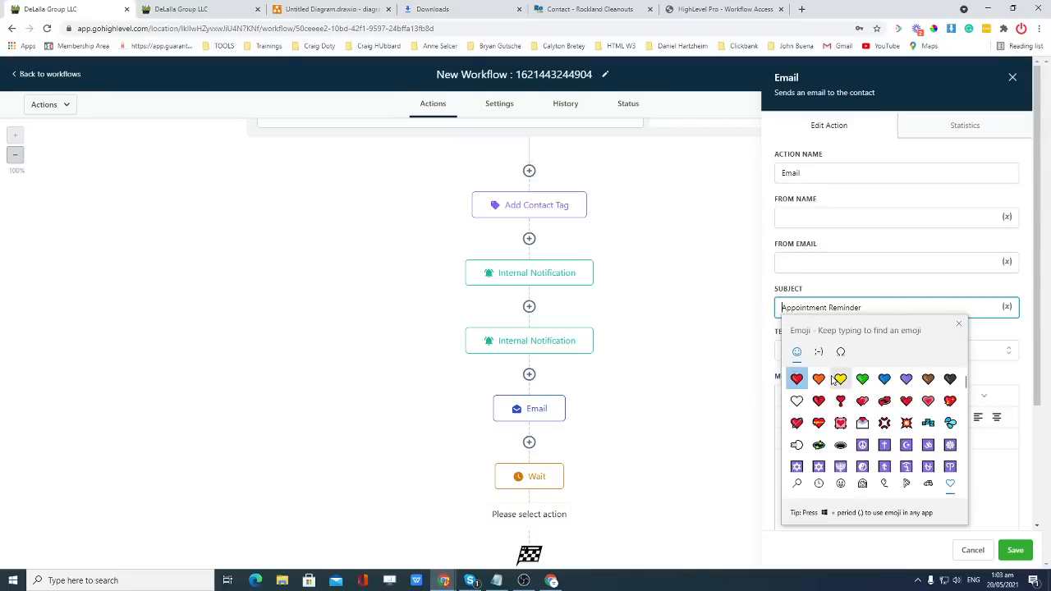
pyautogui.write('siren')
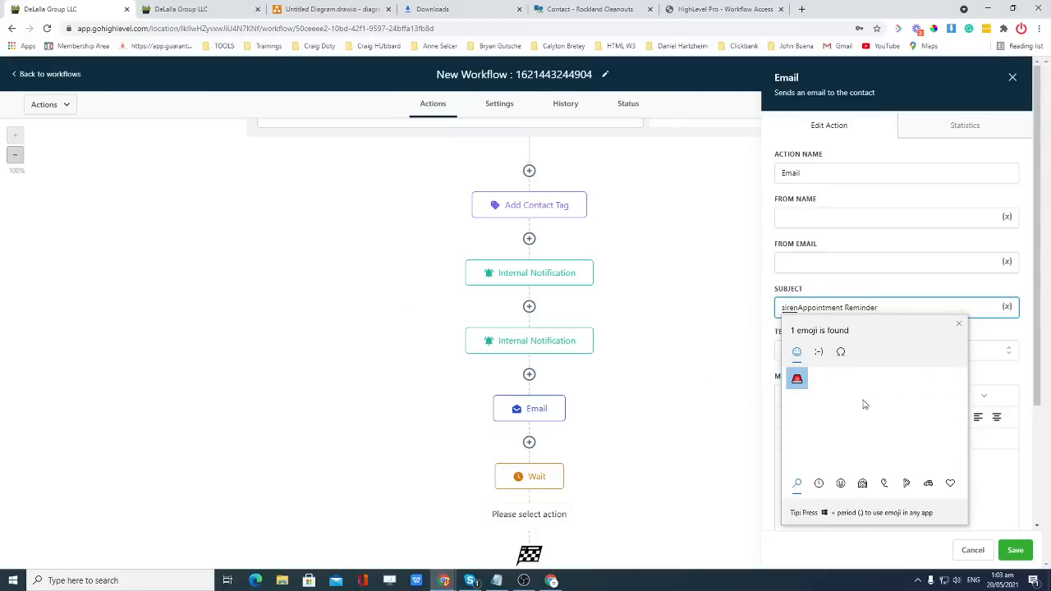
pyautogui.click(796, 378)
pyautogui.click(883, 308)
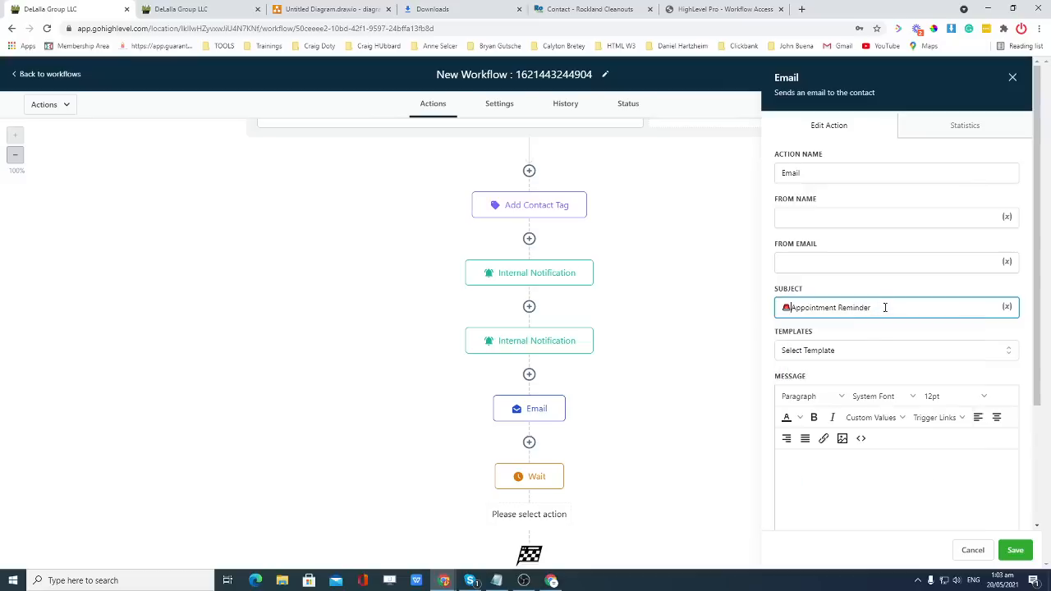
# Fill in the From Name with the sender's name and paste the sender e-mail address.
pyautogui.click(815, 219)
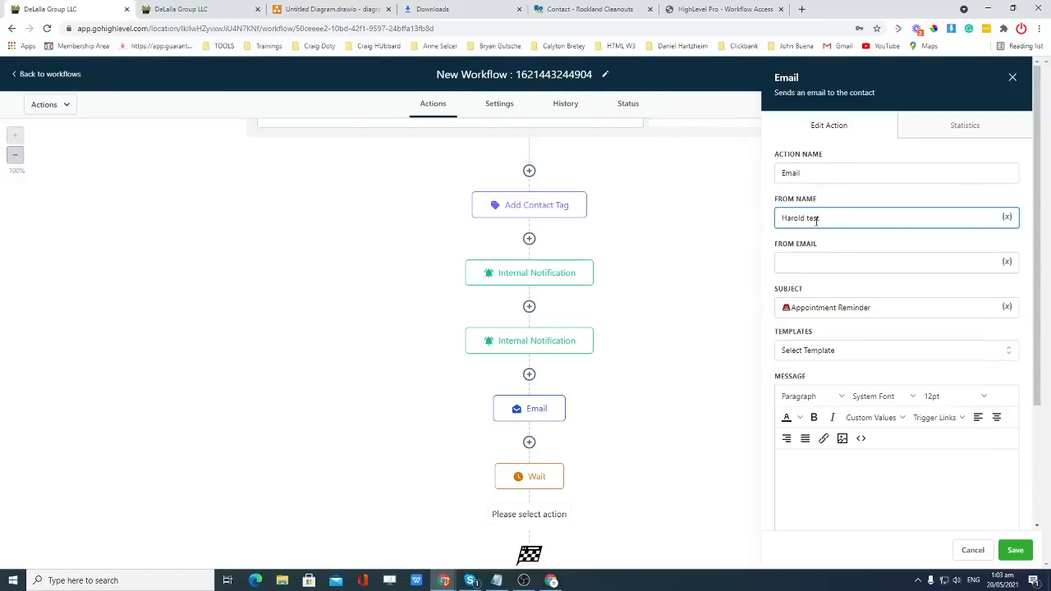
pyautogui.write('Harold Test')
pyautogui.click(814, 257)
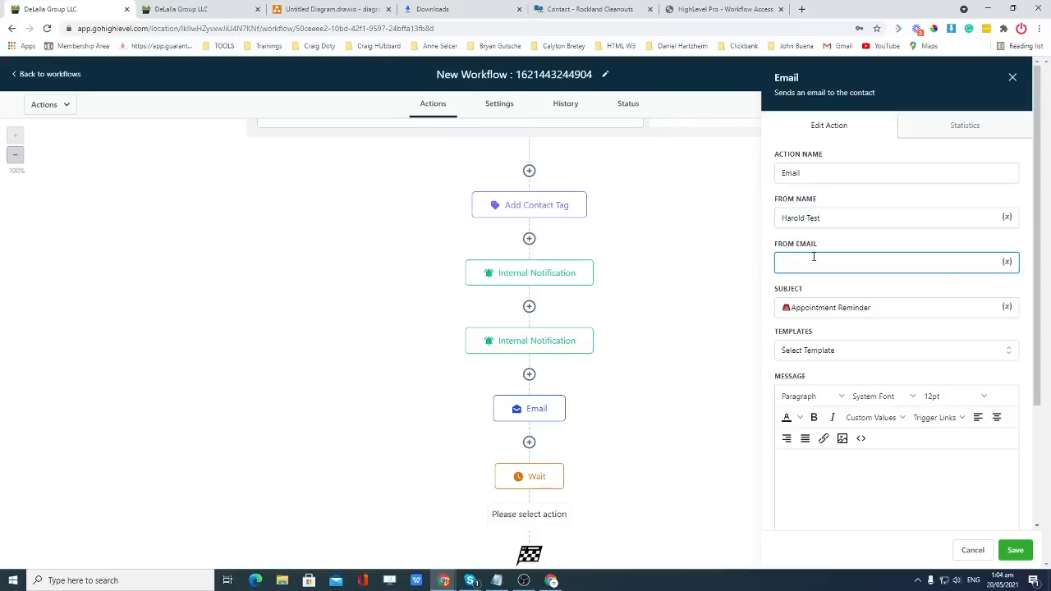
pyautogui.press('super+v')
pyautogui.scroll(-1, 850, 319)
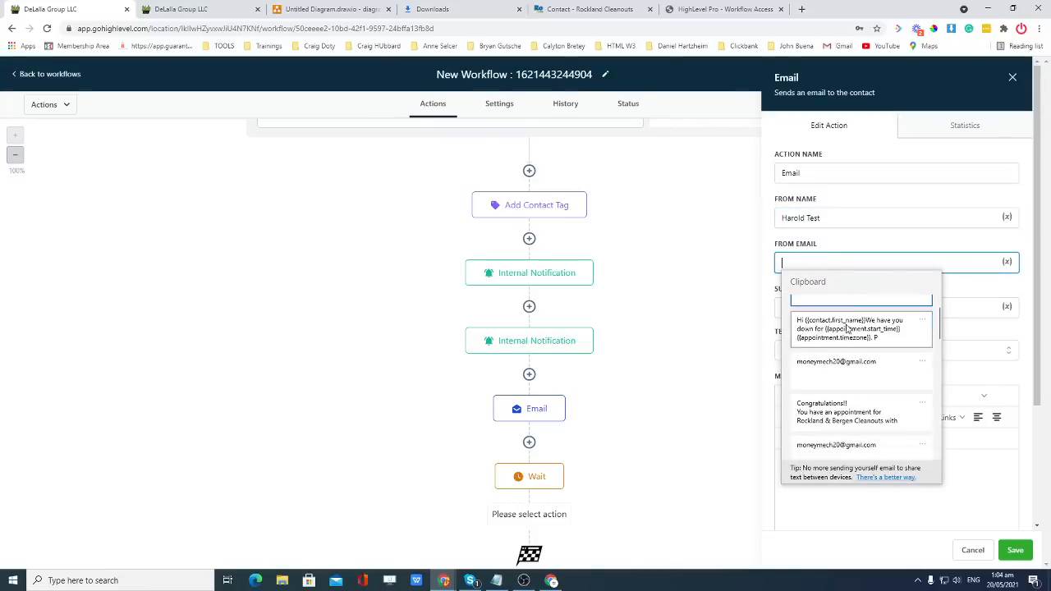
pyautogui.click(843, 372)
pyautogui.scroll(-2, 863, 429)
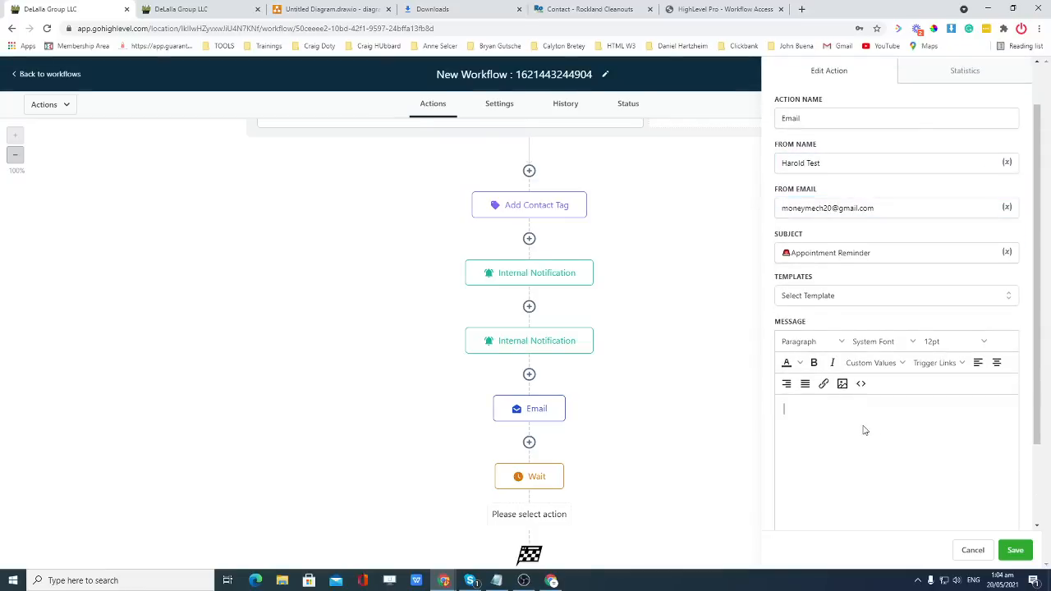
pyautogui.scroll(-1, 864, 430)
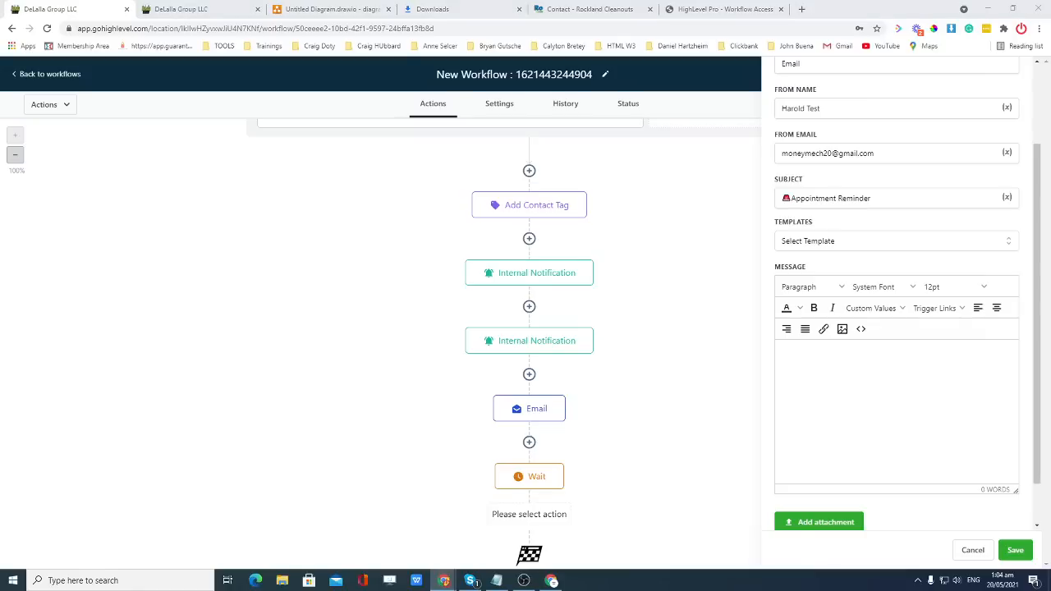
# Paste the reminder message, fix a word, delete the Zoom link sentence, add a paragraph break, and save.
pyautogui.click(781, 391)
pyautogui.write('Hey {{contact.first_name}}! Not sure if you got my previous text.  We have you down for {{appointment.start_time}} {{appointment.timezone}}. Please use this link for our appointment {{custom_values.zoom_link}}. Please let us know 24 hours in advance if you need to reschedule. See you then!  If you have any questions please let me know.')
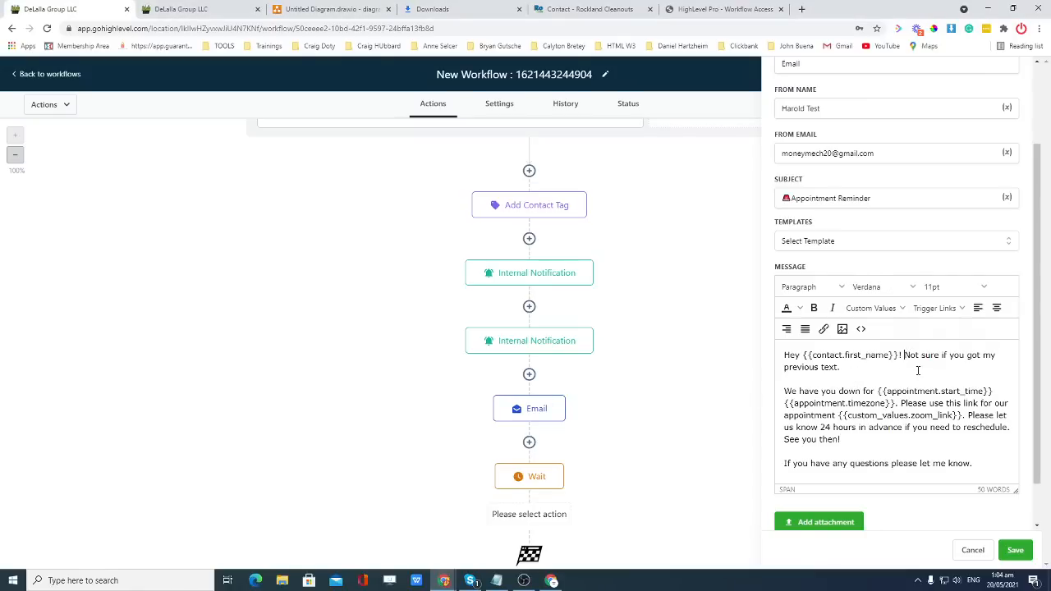
pyautogui.press('Return')
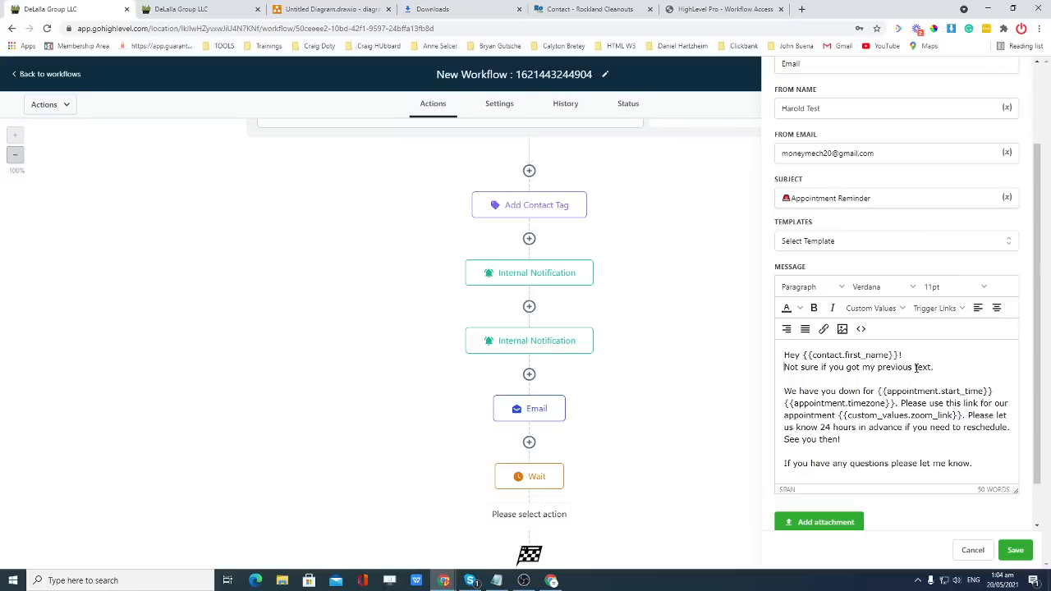
pyautogui.scroll(-1, 917, 366)
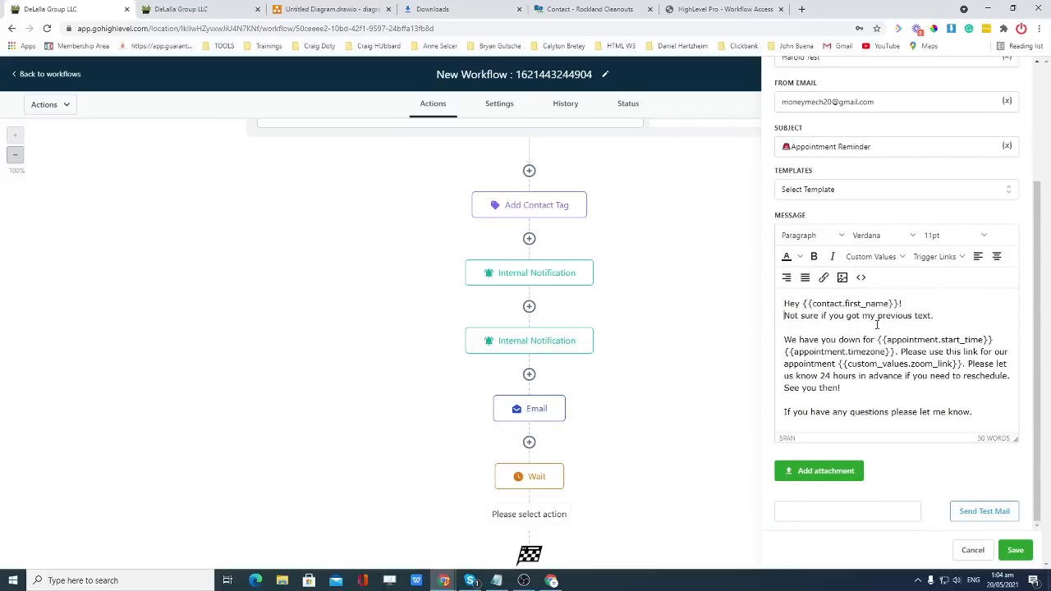
pyautogui.doubleClick(914, 316)
pyautogui.write('e')
pyautogui.moveTo(902, 352); pyautogui.dragTo(965, 364)
pyautogui.press('BackSpace')
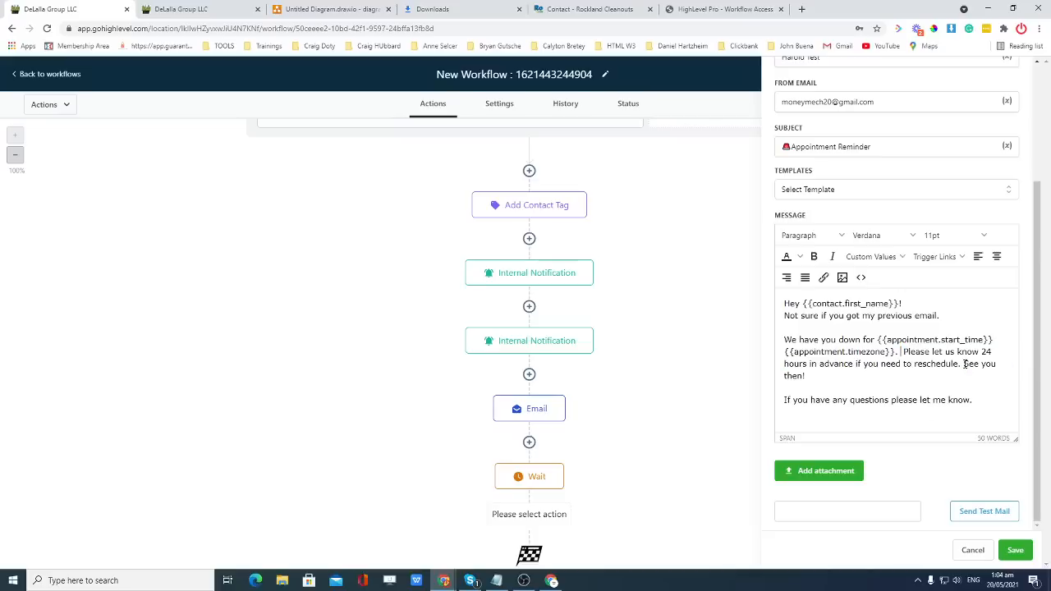
pyautogui.press('Return')
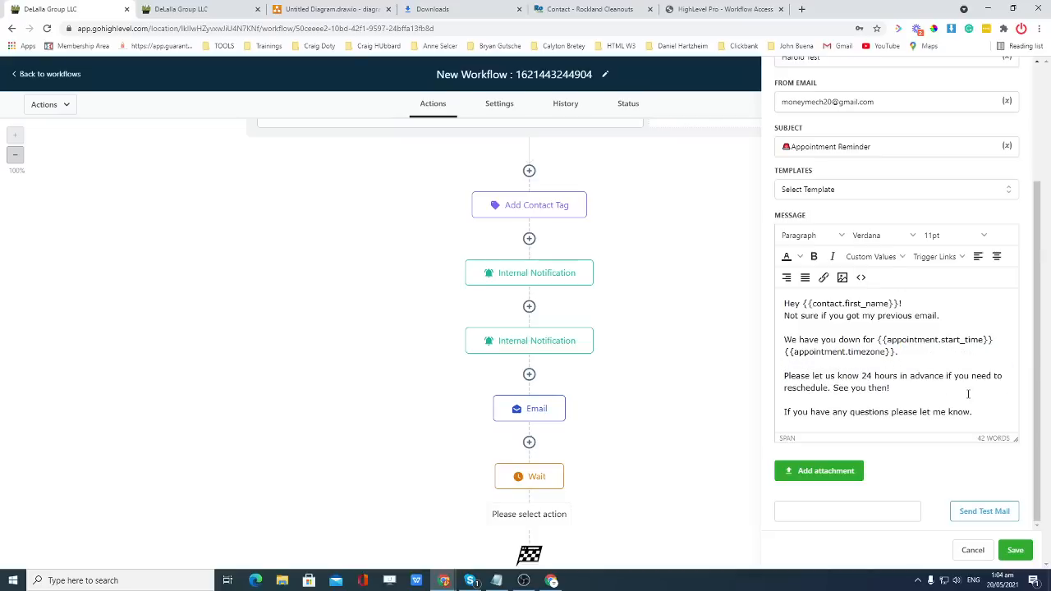
pyautogui.click(1015, 551)
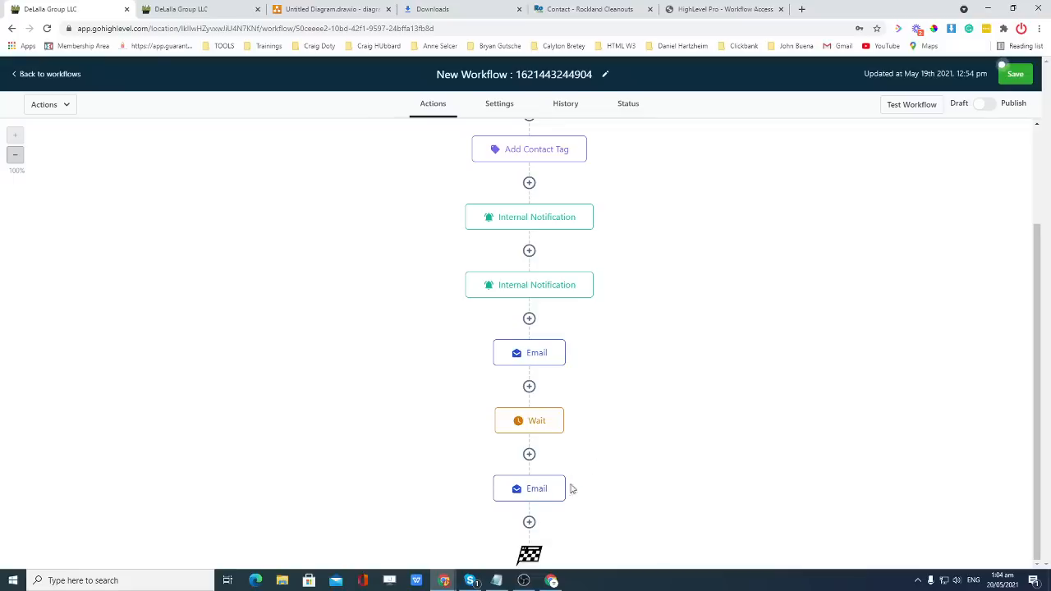
# Add a Send SMS step after the reminder email containing the pasted 1-day appointment reminder text, and save.
pyautogui.click(529, 523)
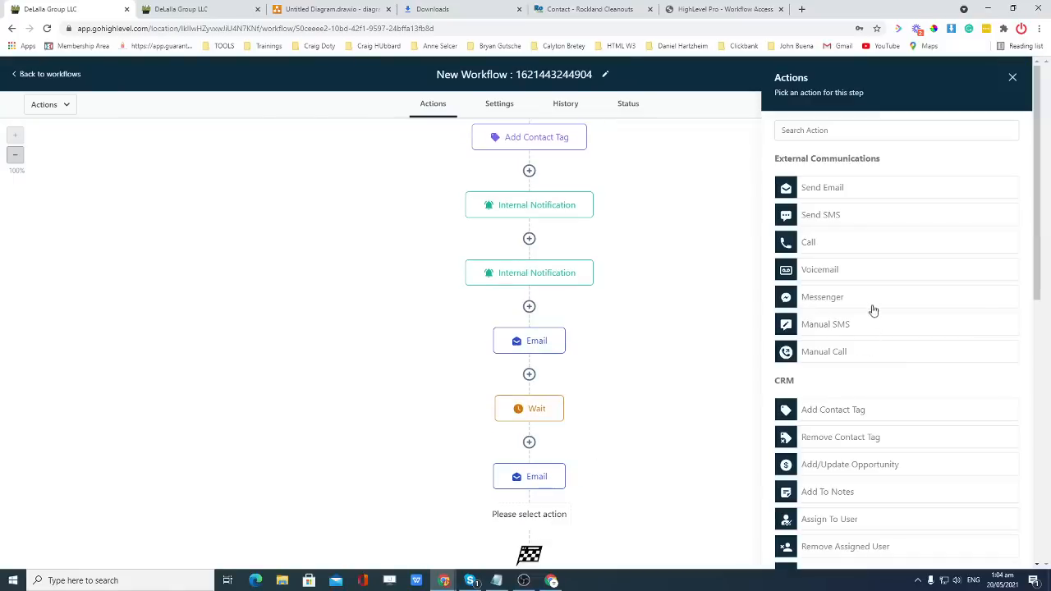
pyautogui.click(829, 216)
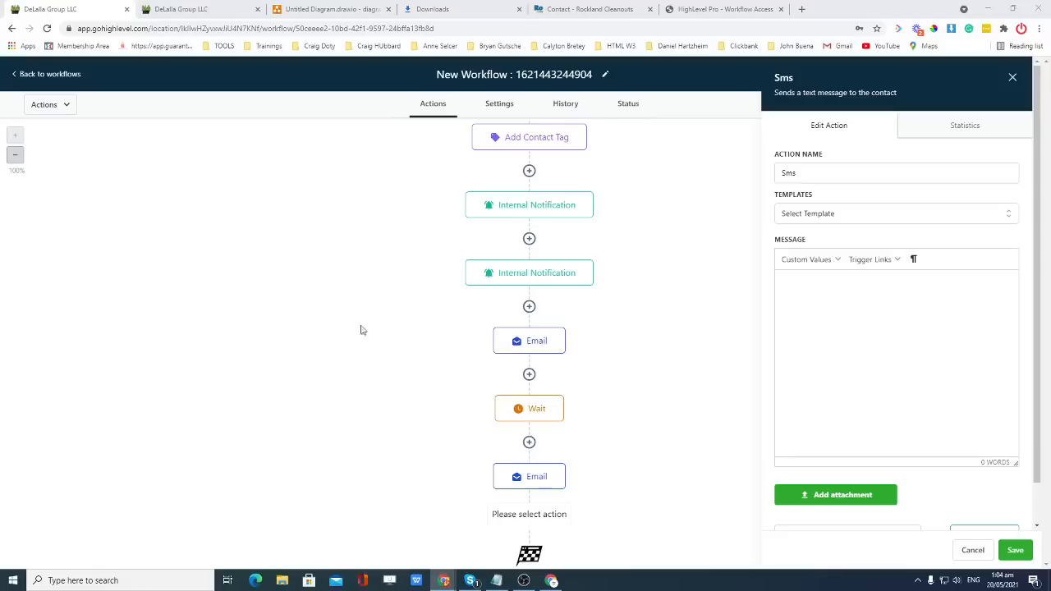
pyautogui.click(830, 319)
pyautogui.write("Hi {{contact.first_name}}, just a friendly reminder that we have your spot confirmed with us in 1 day at {{appointment.start_time}} {{appointment.timezone}}.  Please confirm, and let us know if you won't be able to make it.")
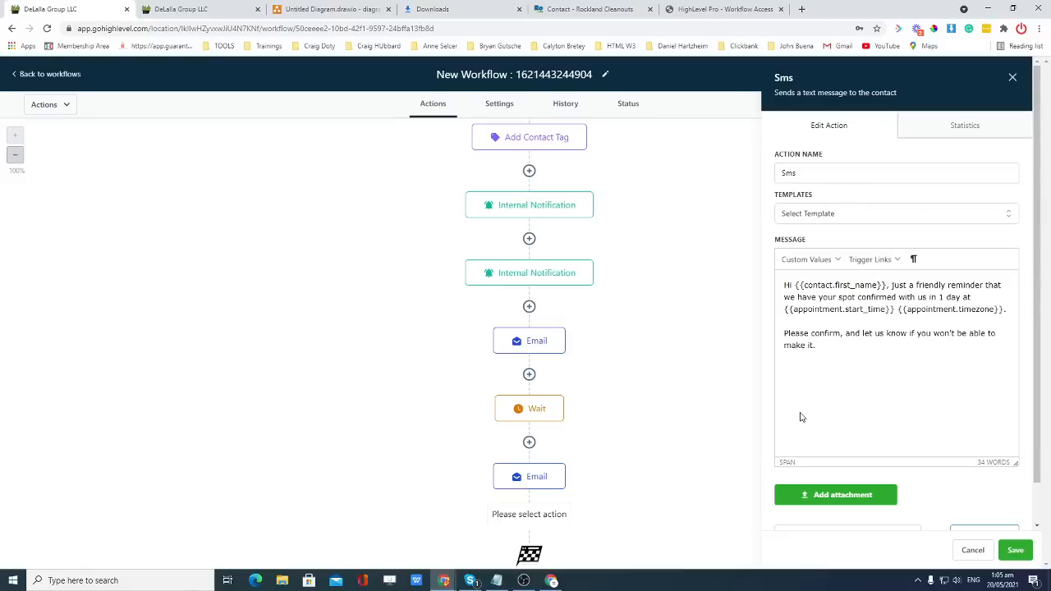
pyautogui.click(1016, 551)
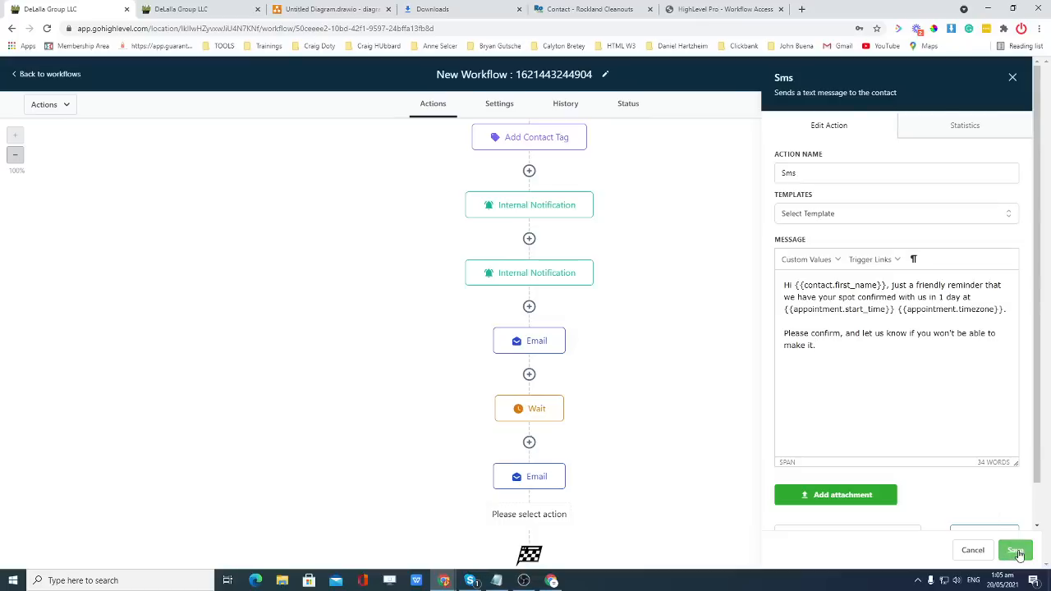
pyautogui.scroll(-2, 695, 419)
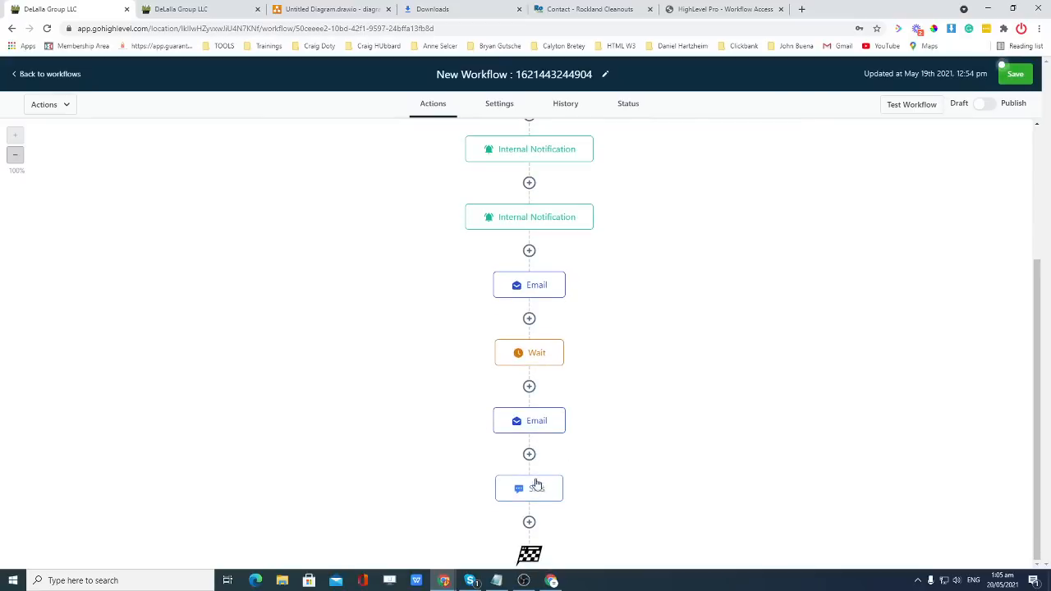
# Insert a Wait step between the reminder email and the SMS, set to a fixed time delay.
pyautogui.click(529, 454)
pyautogui.scroll(-7, 898, 383)
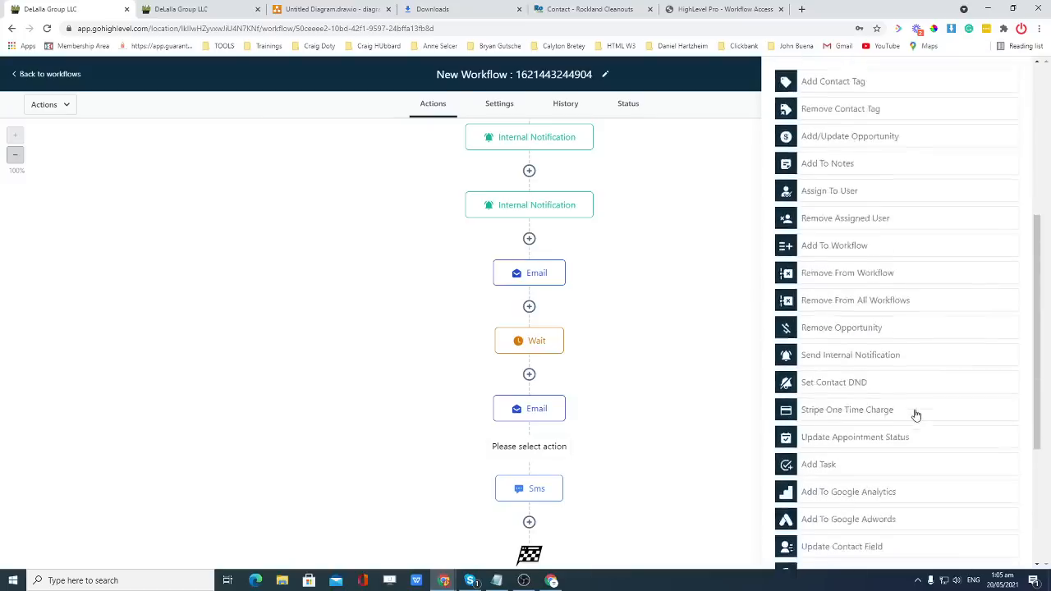
pyautogui.click(849, 531)
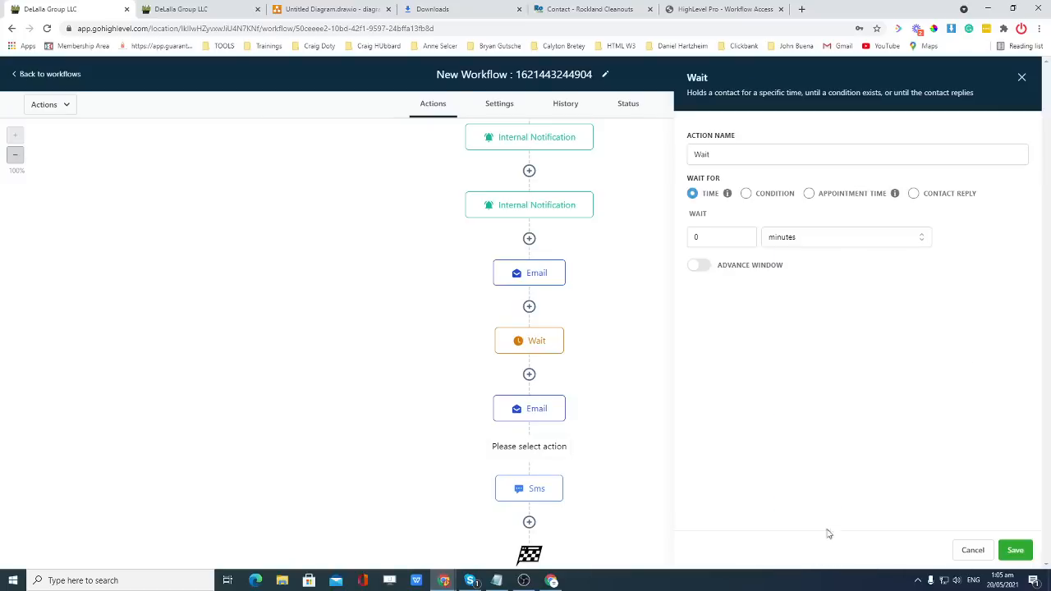
pyautogui.click(809, 196)
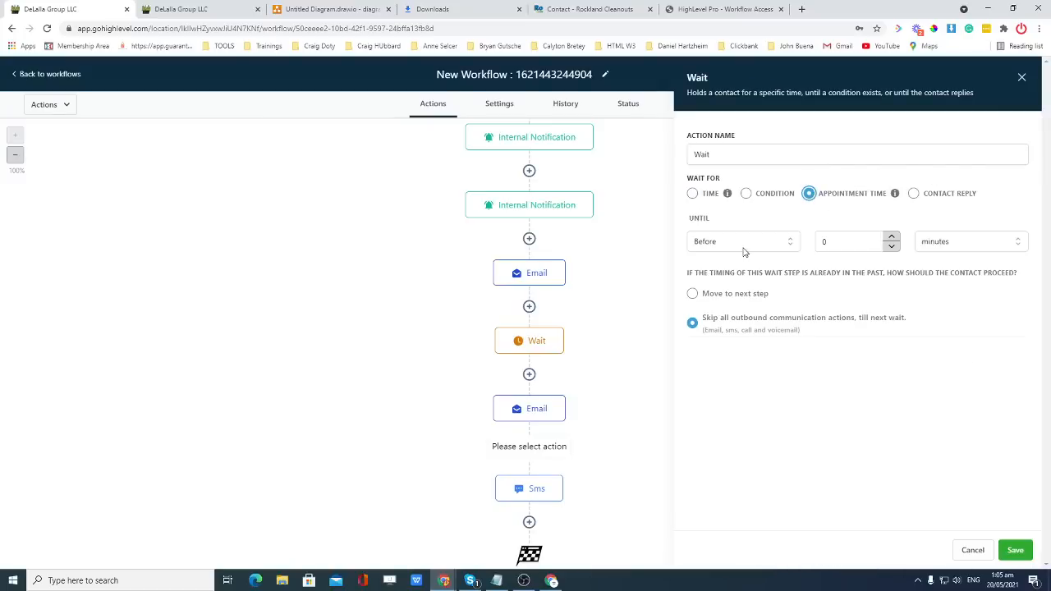
pyautogui.click(693, 194)
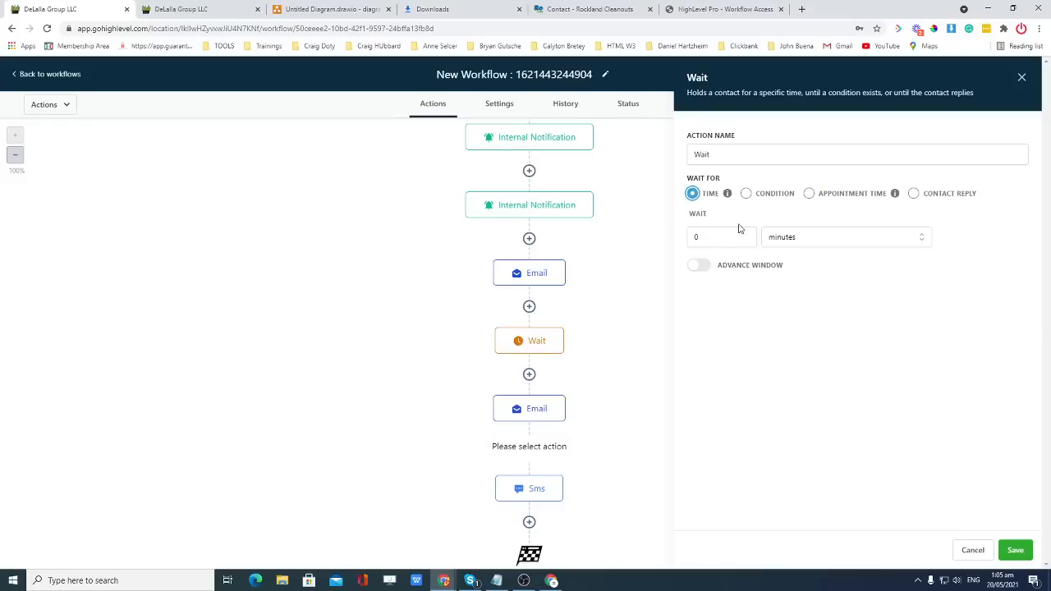
pyautogui.click(719, 236)
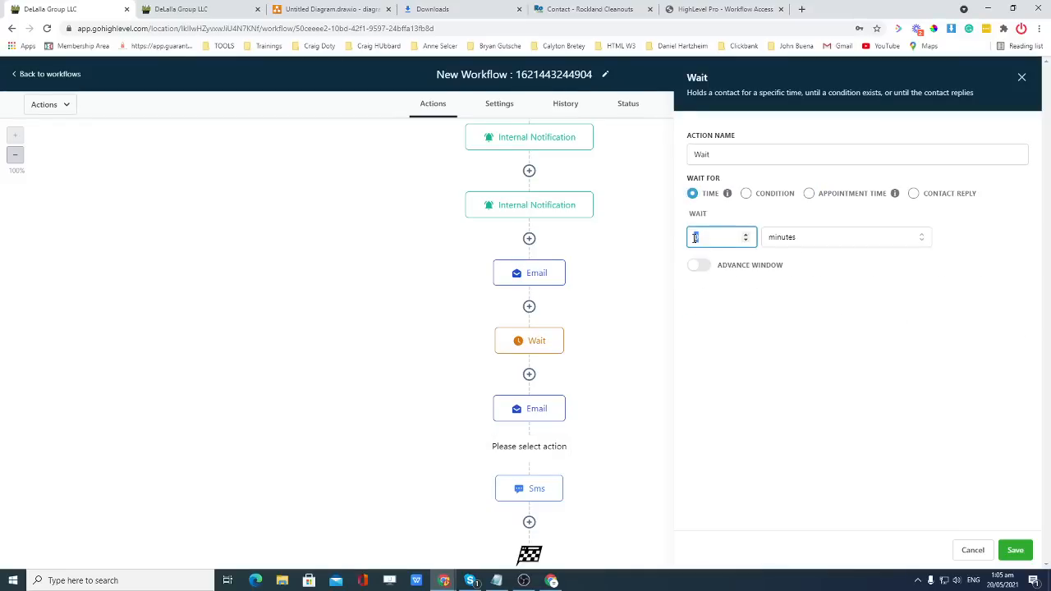
# Make the delay 5 minutes, save it, and reopen the new wait's settings.
pyautogui.write('5')
pyautogui.click(789, 302)
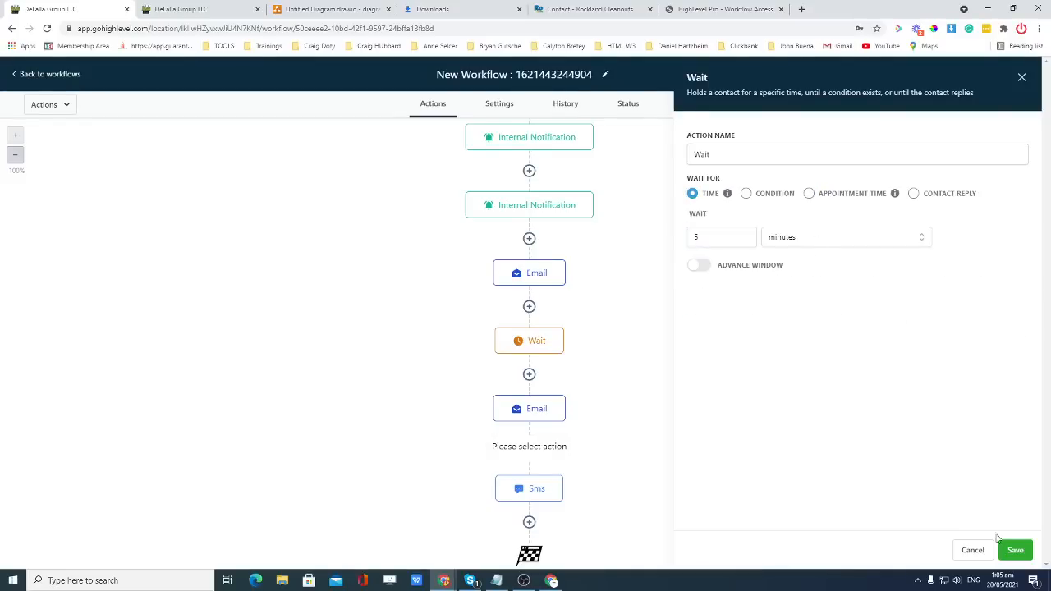
pyautogui.click(1015, 550)
pyautogui.scroll(-2, 539, 504)
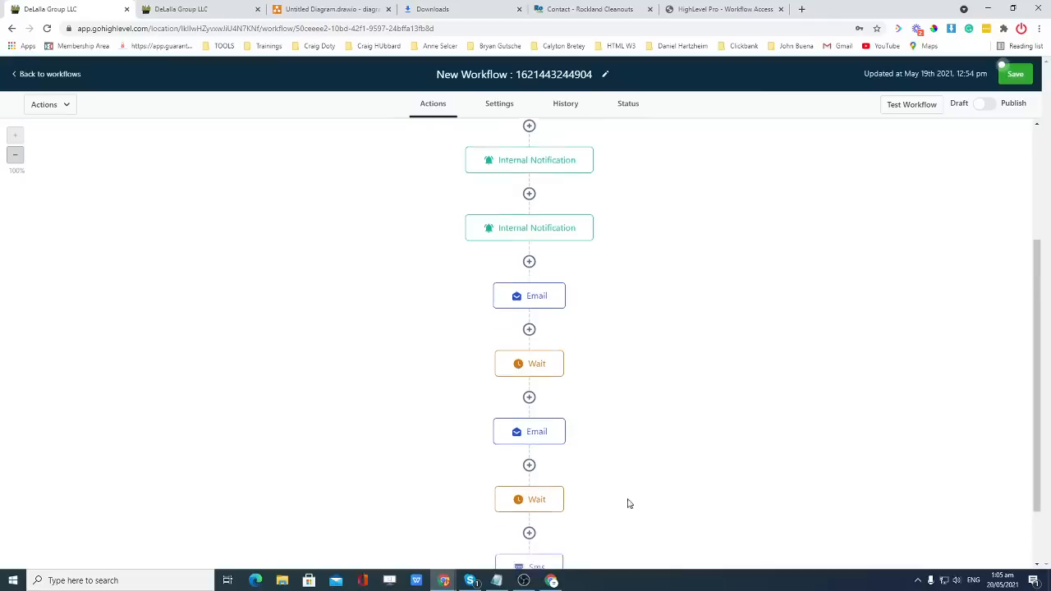
pyautogui.click(536, 490)
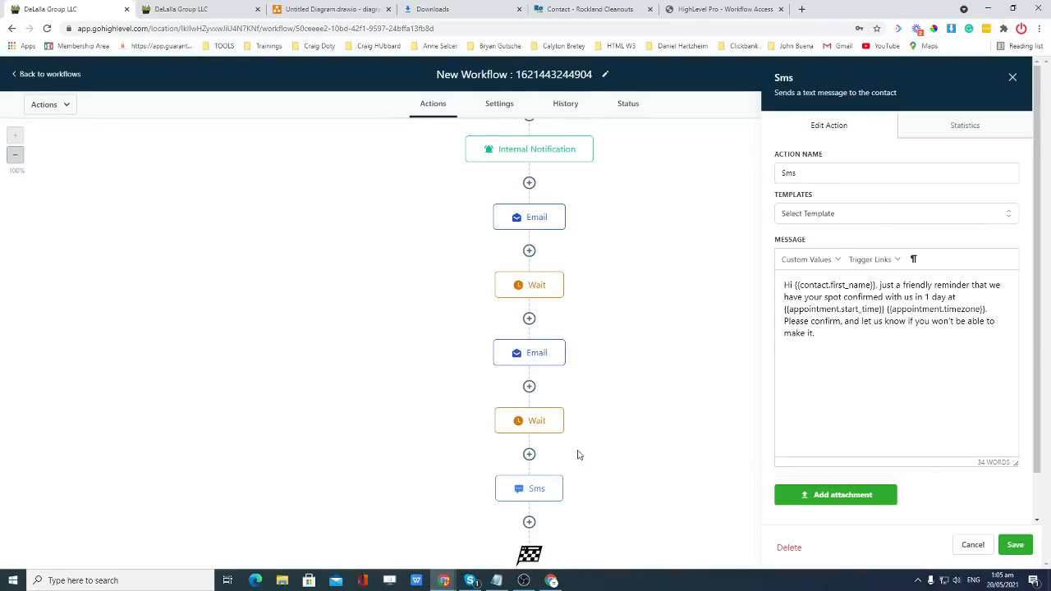
pyautogui.click(535, 420)
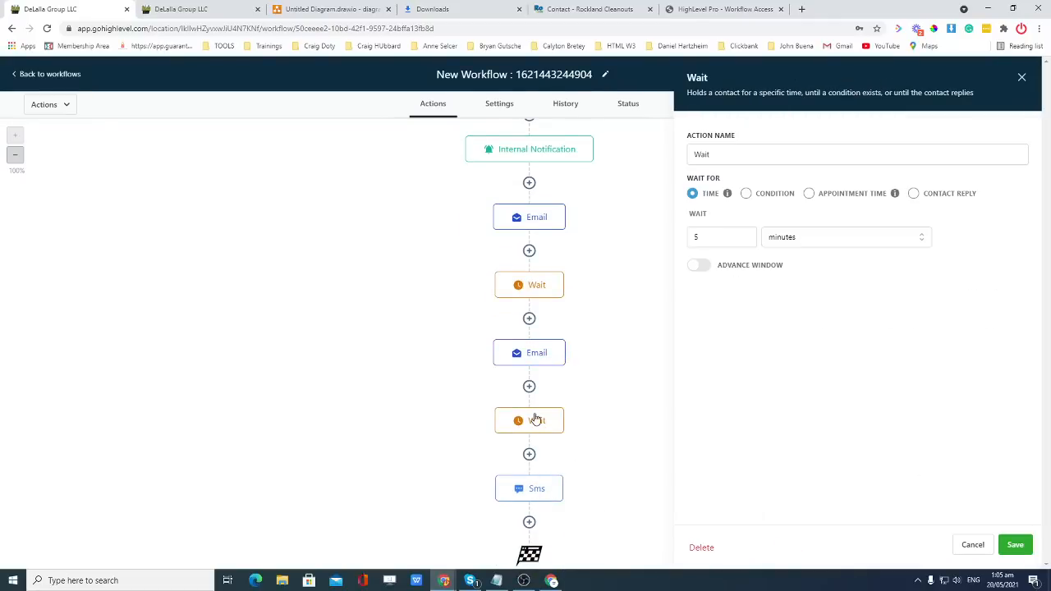
# Turn on the Advance Window and set its start time to 08:00 AM.
pyautogui.click(707, 265)
pyautogui.click(699, 265)
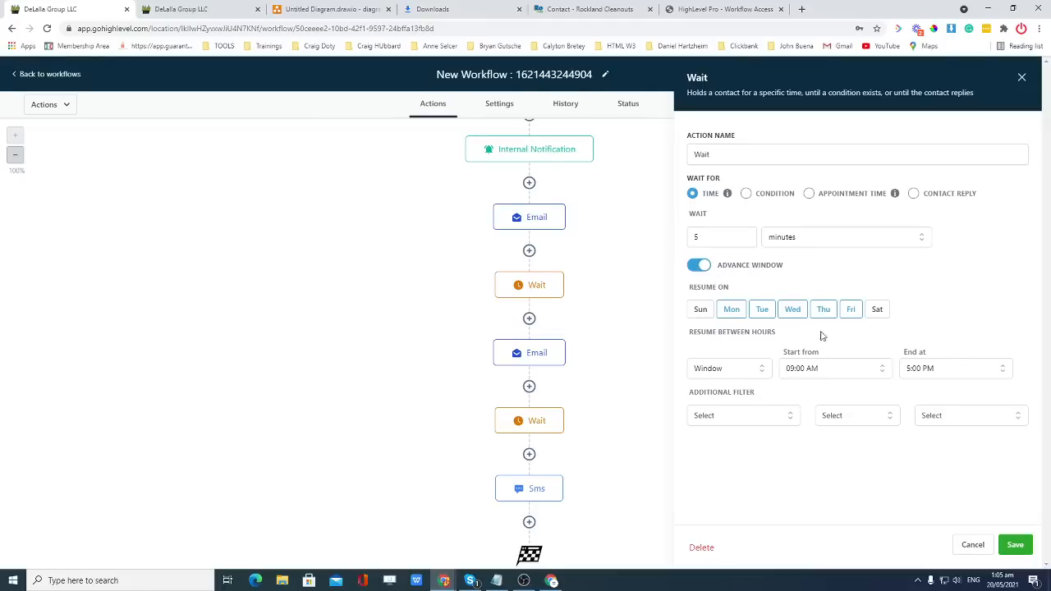
pyautogui.click(816, 373)
pyautogui.scroll(-2, 840, 424)
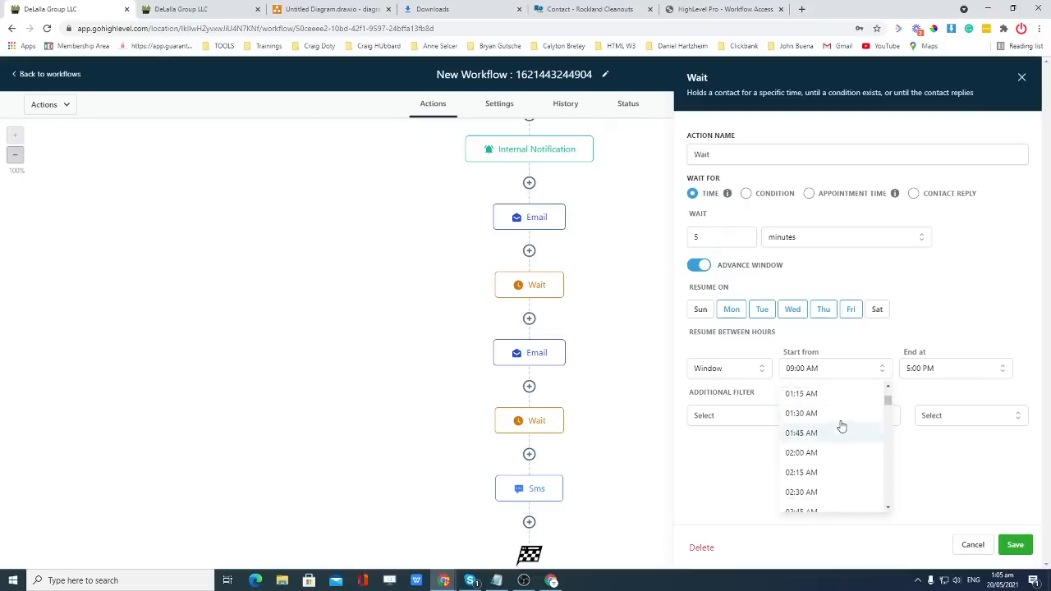
pyautogui.scroll(2, 839, 424)
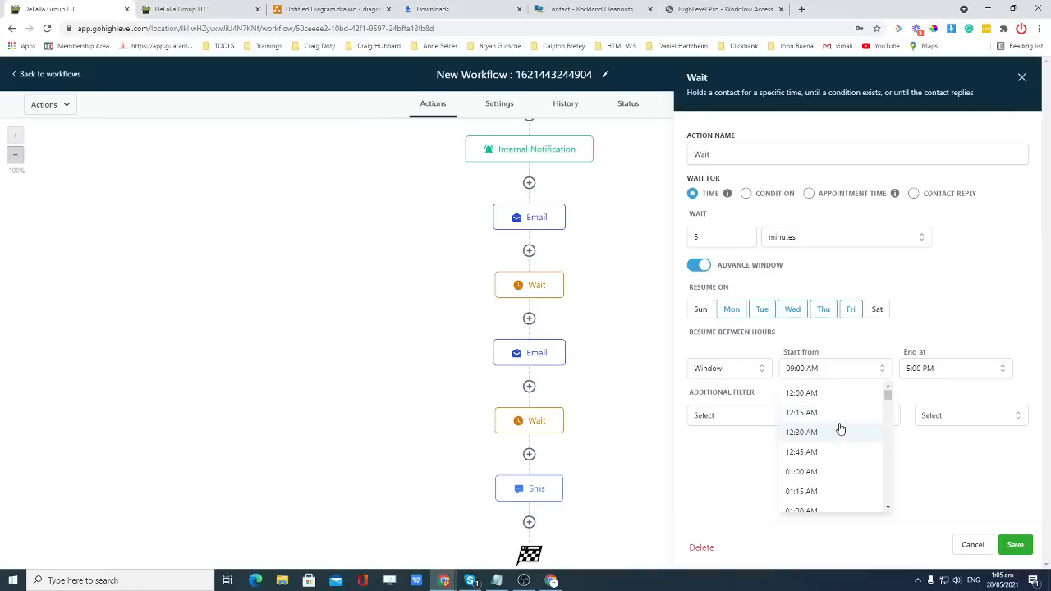
pyautogui.scroll(-3, 839, 427)
pyautogui.scroll(-4, 837, 435)
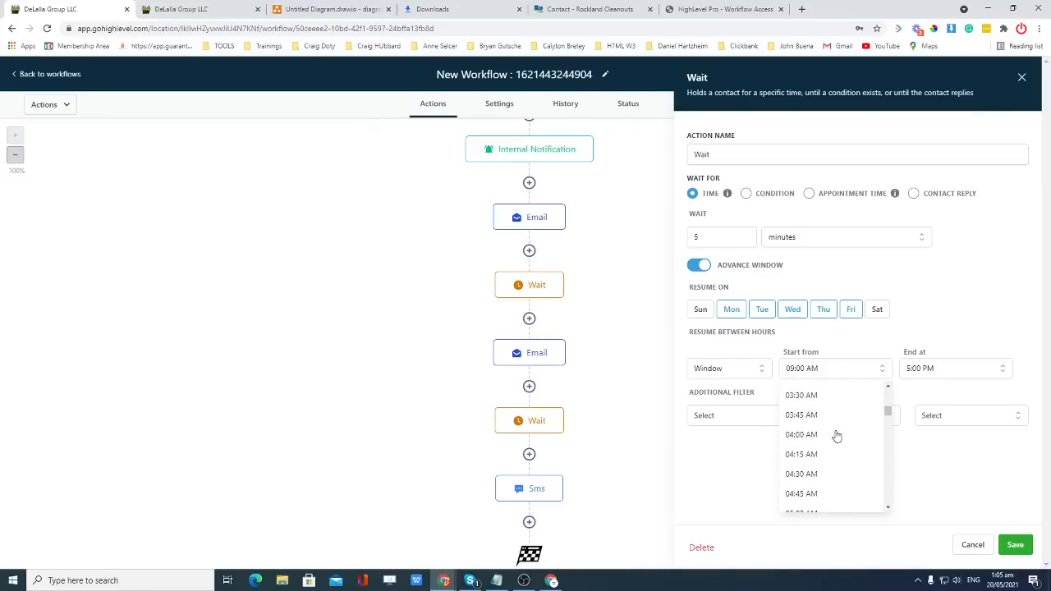
pyautogui.scroll(-3, 833, 447)
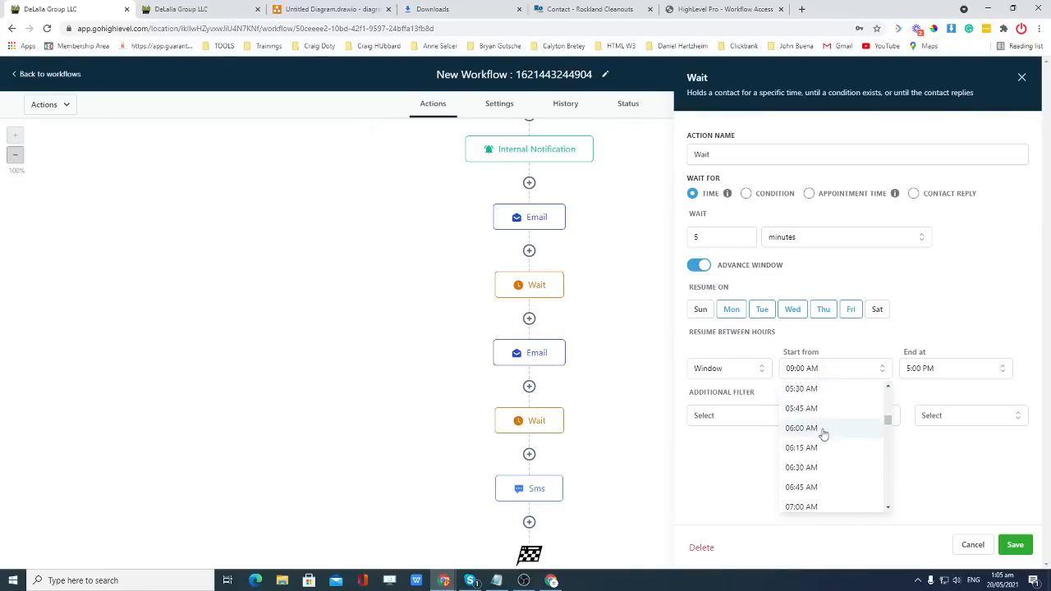
pyautogui.scroll(-3, 830, 452)
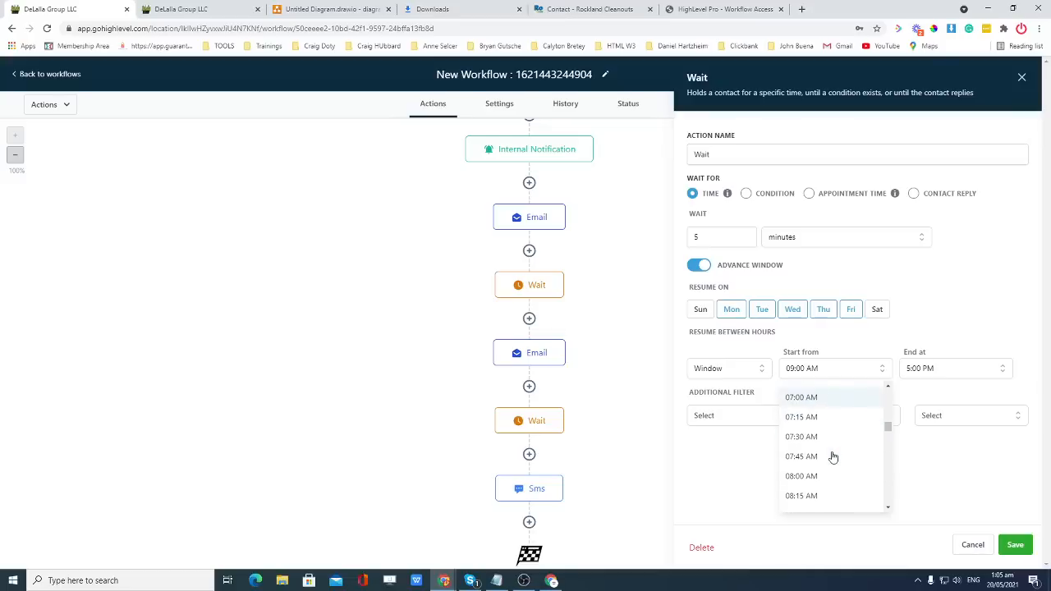
pyautogui.click(819, 424)
# Set the window end to 7:00 PM, add Saturday to the resume days, and save.
pyautogui.click(936, 371)
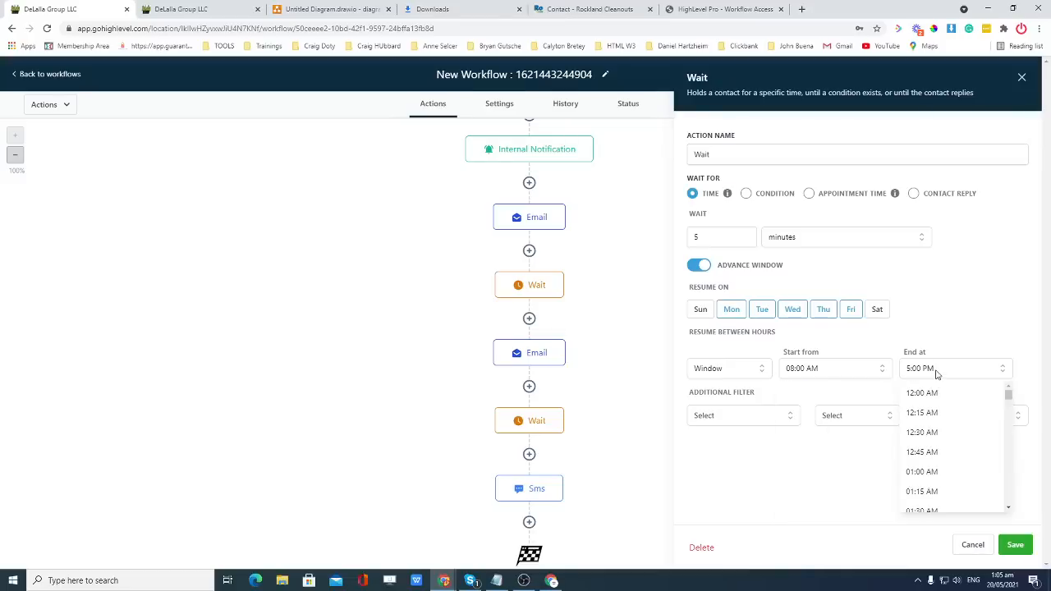
pyautogui.scroll(-3, 950, 435)
pyautogui.scroll(-5, 952, 435)
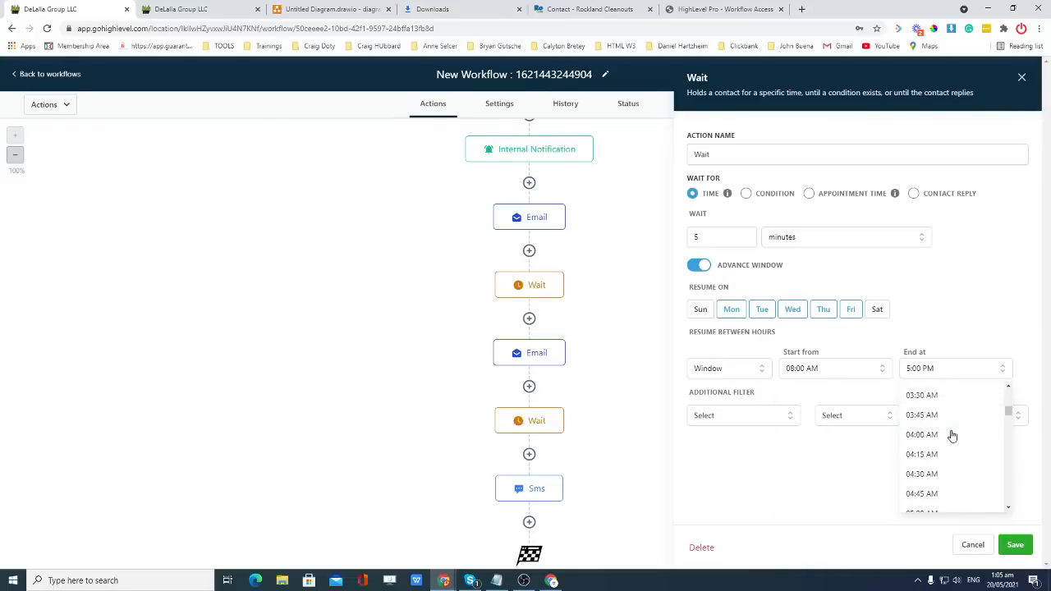
pyautogui.scroll(-13, 952, 435)
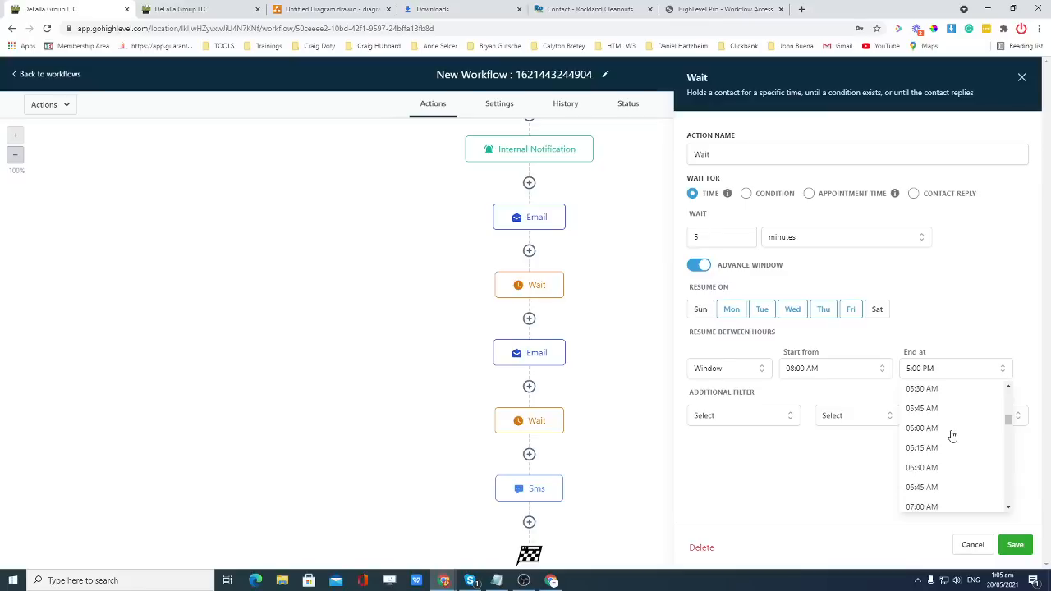
pyautogui.scroll(-3, 953, 436)
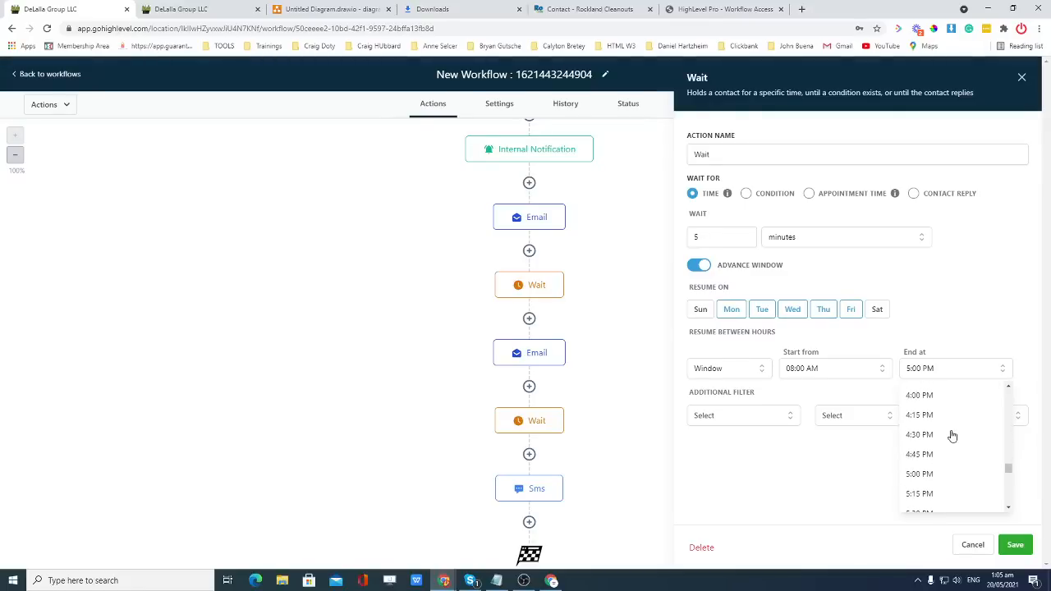
pyautogui.scroll(-4, 952, 435)
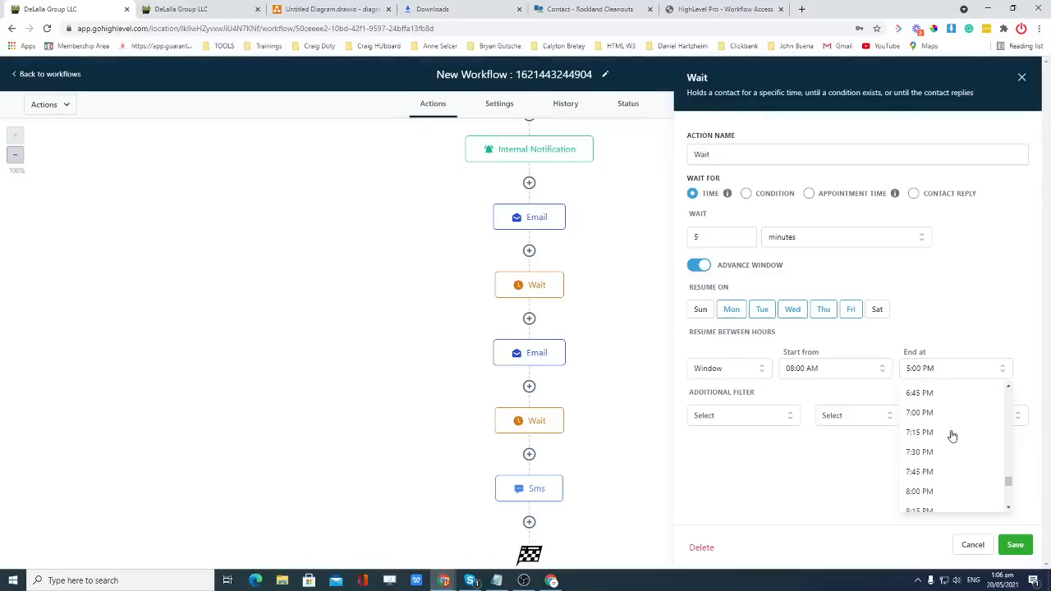
pyautogui.click(926, 413)
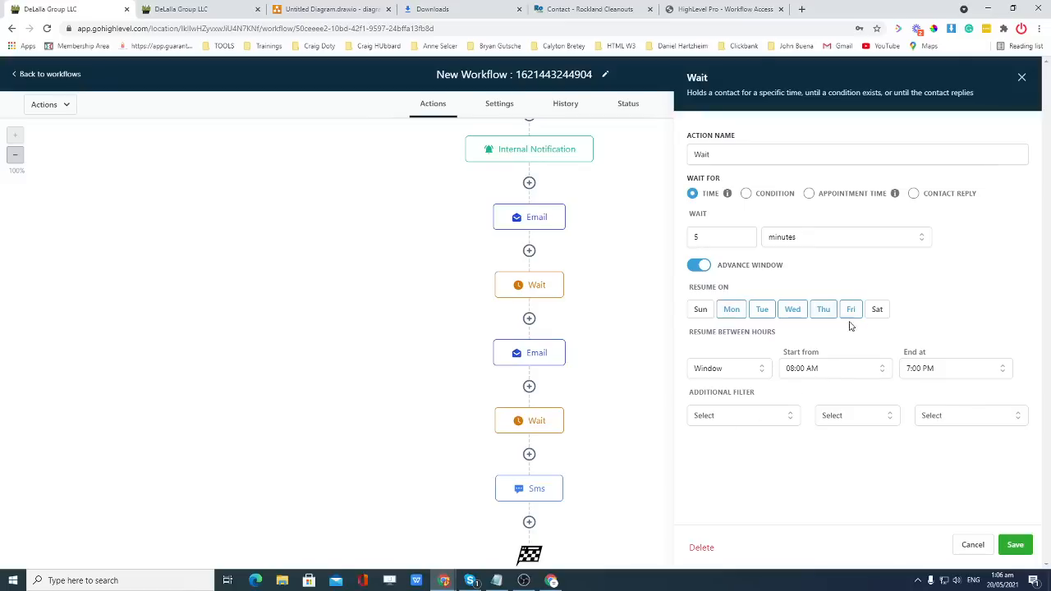
pyautogui.click(876, 311)
pyautogui.click(1016, 546)
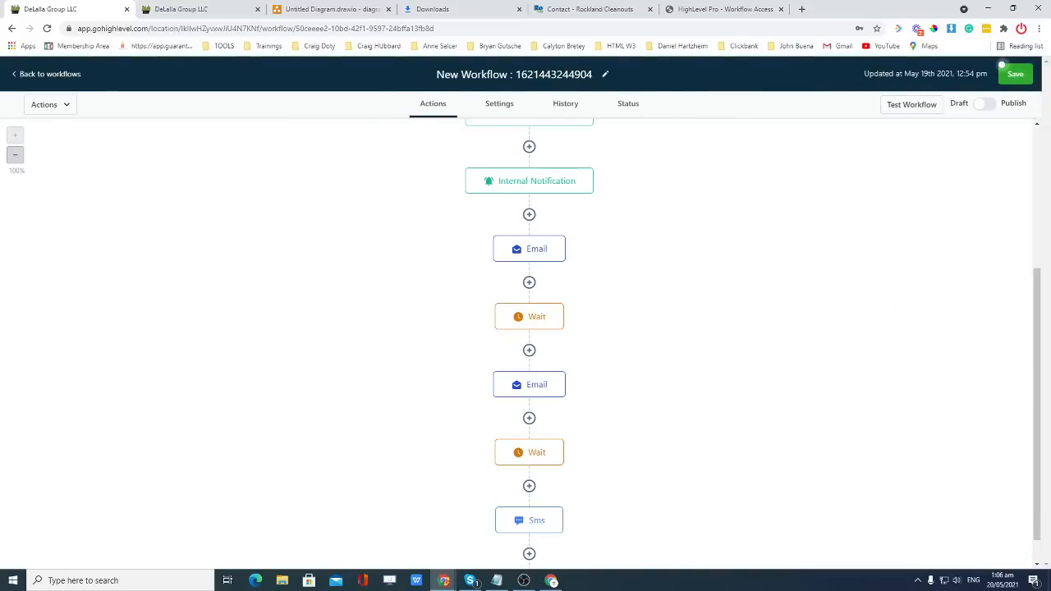
# Add a new Wait step after the SMS.
pyautogui.scroll(-1, 659, 309)
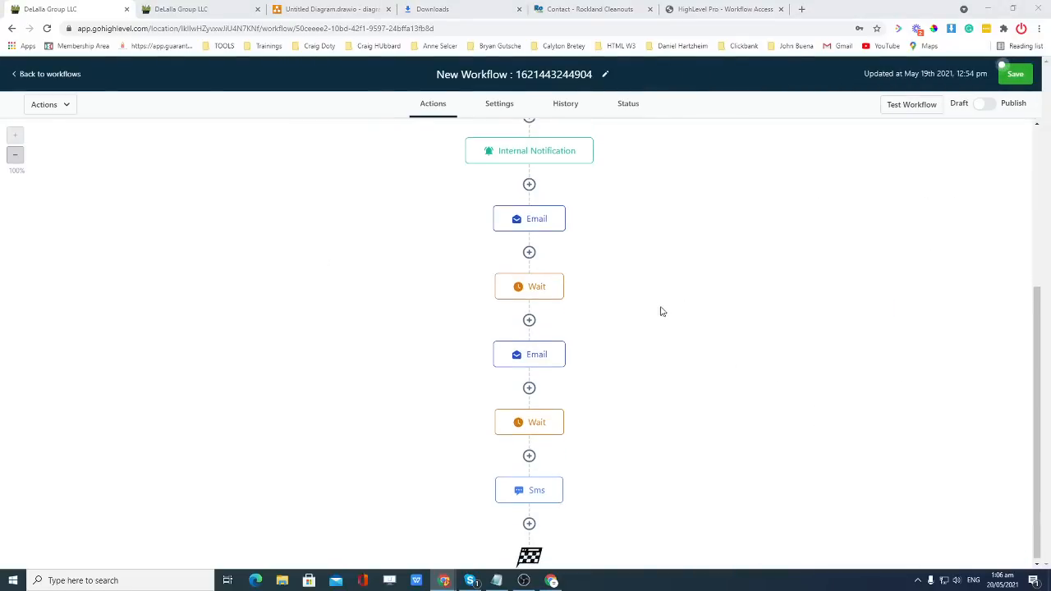
pyautogui.click(661, 369)
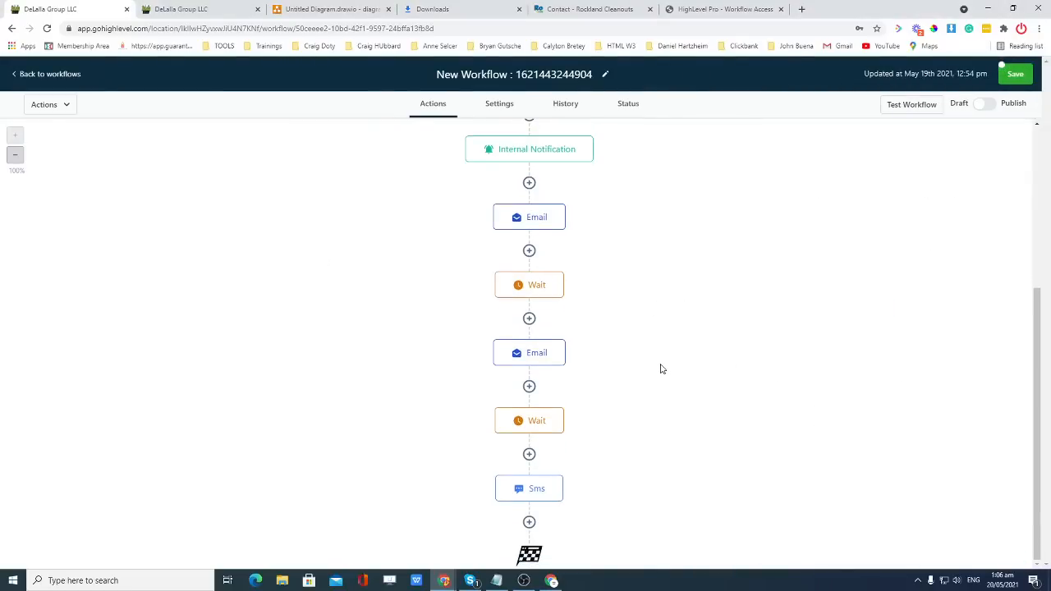
pyautogui.click(529, 523)
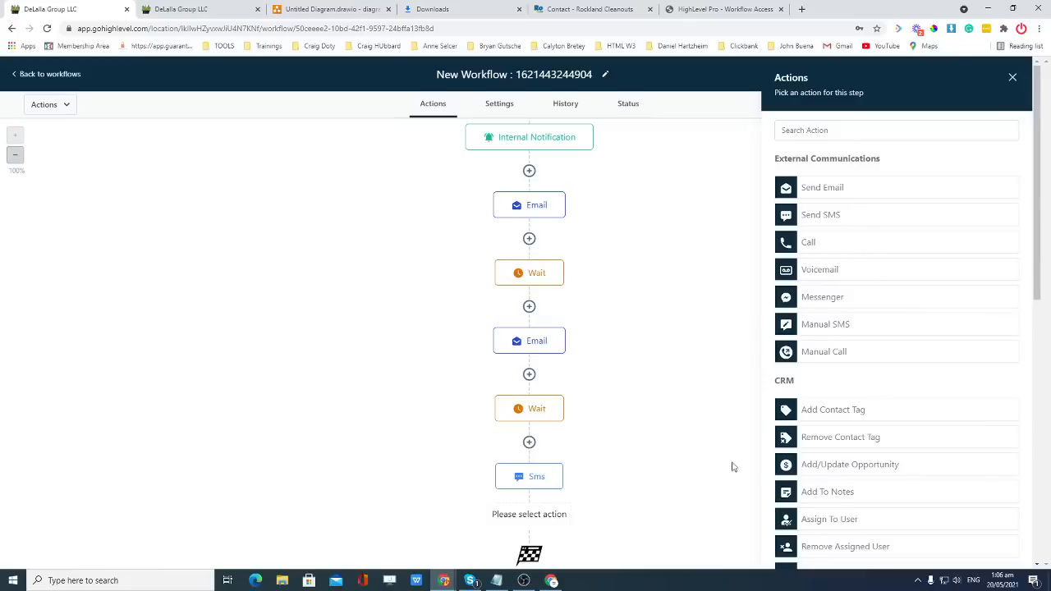
pyautogui.scroll(-1, 842, 480)
pyautogui.scroll(-6, 842, 480)
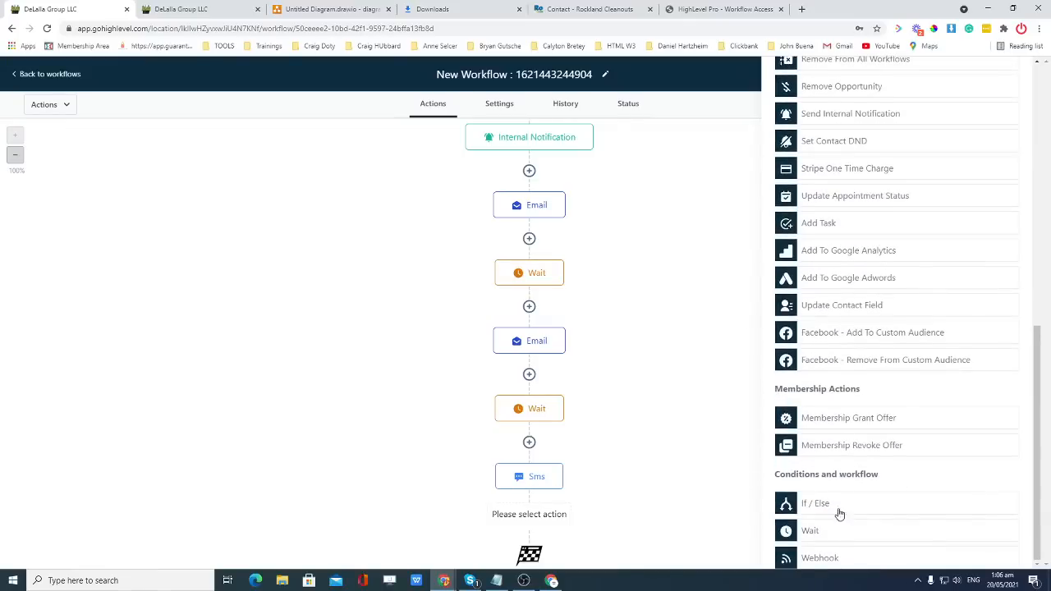
pyautogui.click(810, 531)
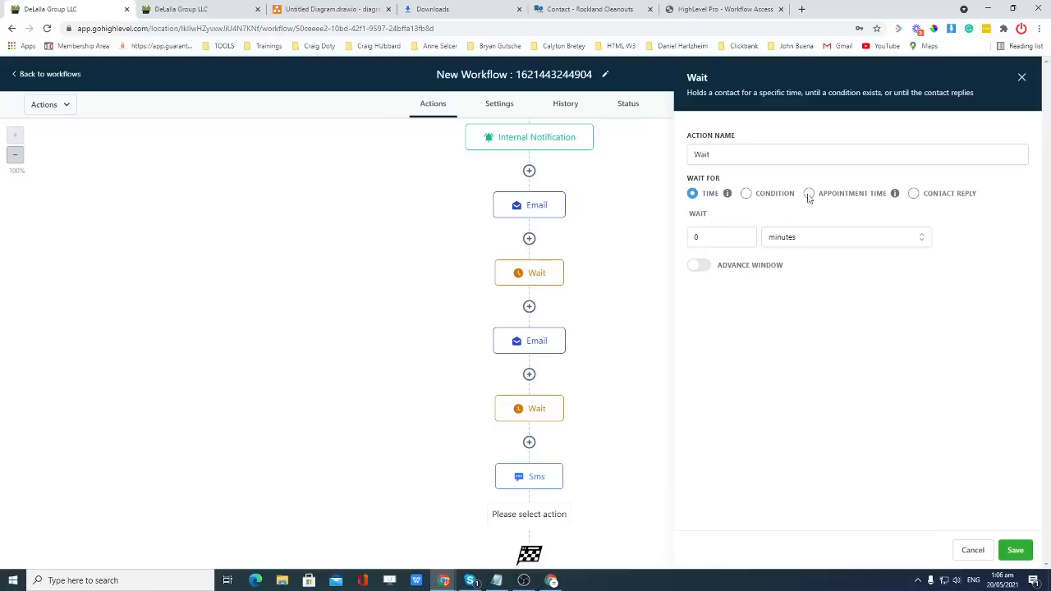
# Base the wait on the appointment time, before it, measured in hours.
pyautogui.click(809, 193)
pyautogui.click(743, 241)
pyautogui.click(852, 243)
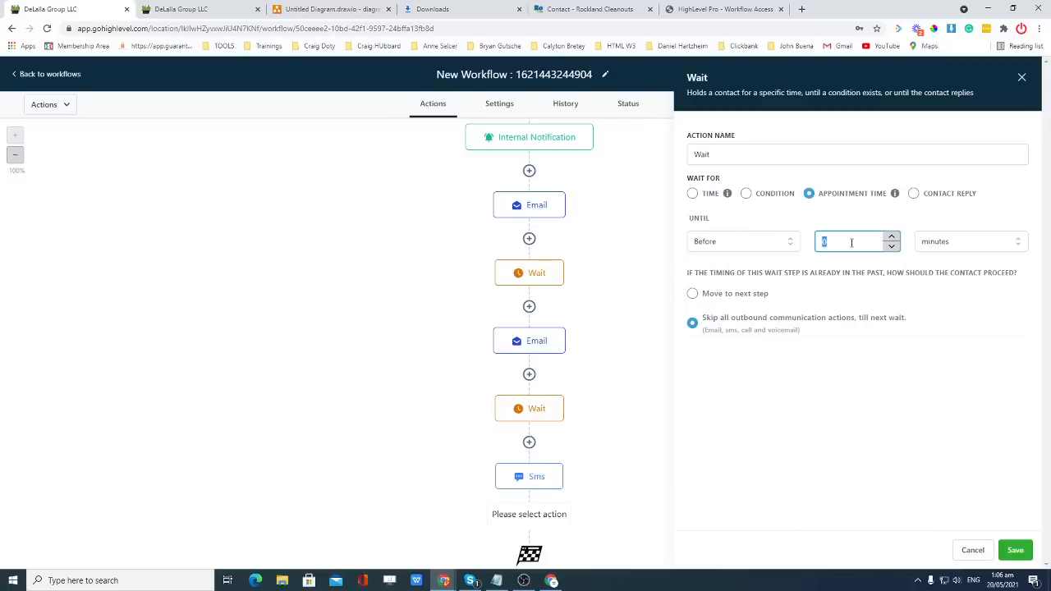
pyautogui.write('2')
pyautogui.click(938, 241)
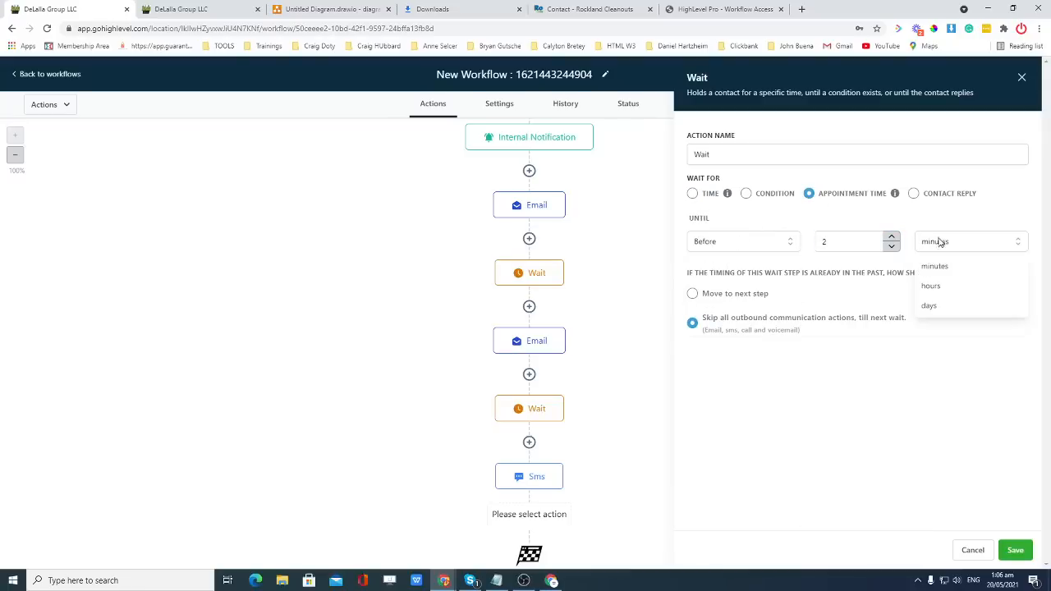
pyautogui.click(930, 284)
# Set the offset to 1 hour, move contacts on if already past, save, and add another step below.
pyautogui.click(843, 245)
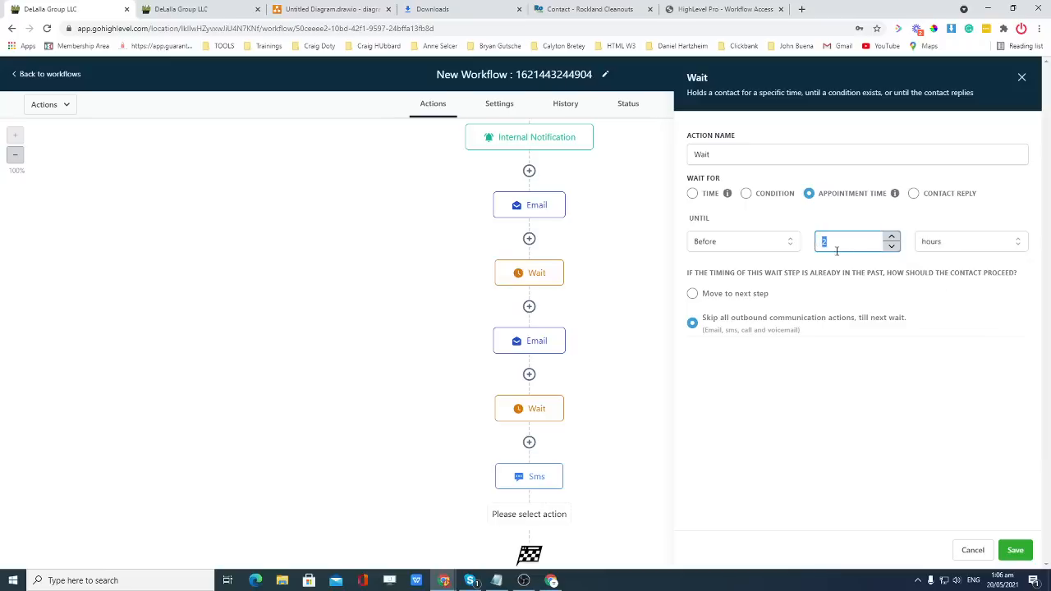
pyautogui.write('1')
pyautogui.click(933, 241)
pyautogui.click(932, 283)
pyautogui.click(812, 293)
pyautogui.click(1014, 549)
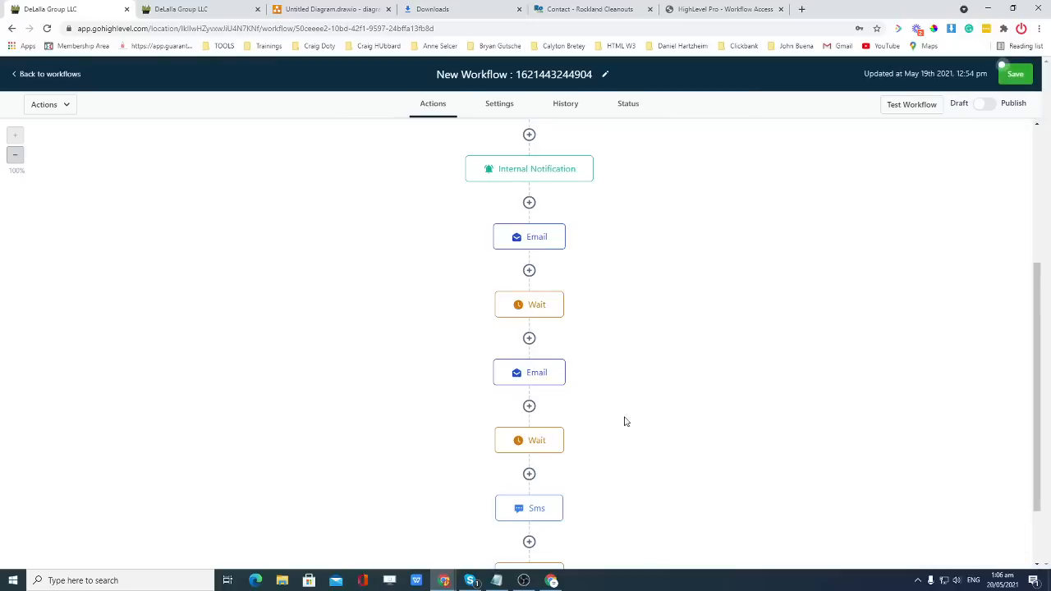
pyautogui.scroll(-1, 624, 421)
pyautogui.click(532, 513)
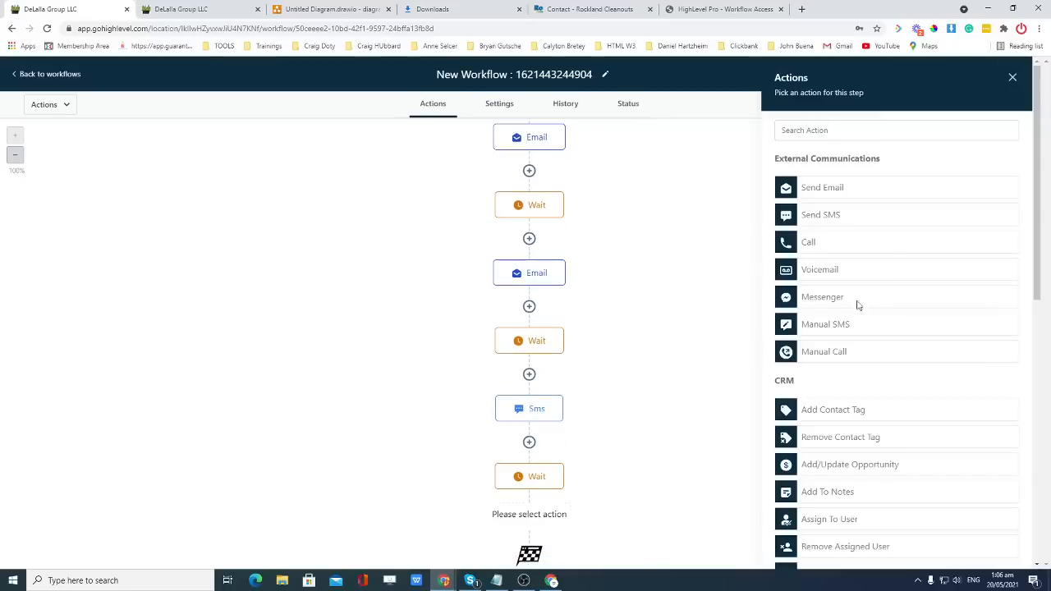
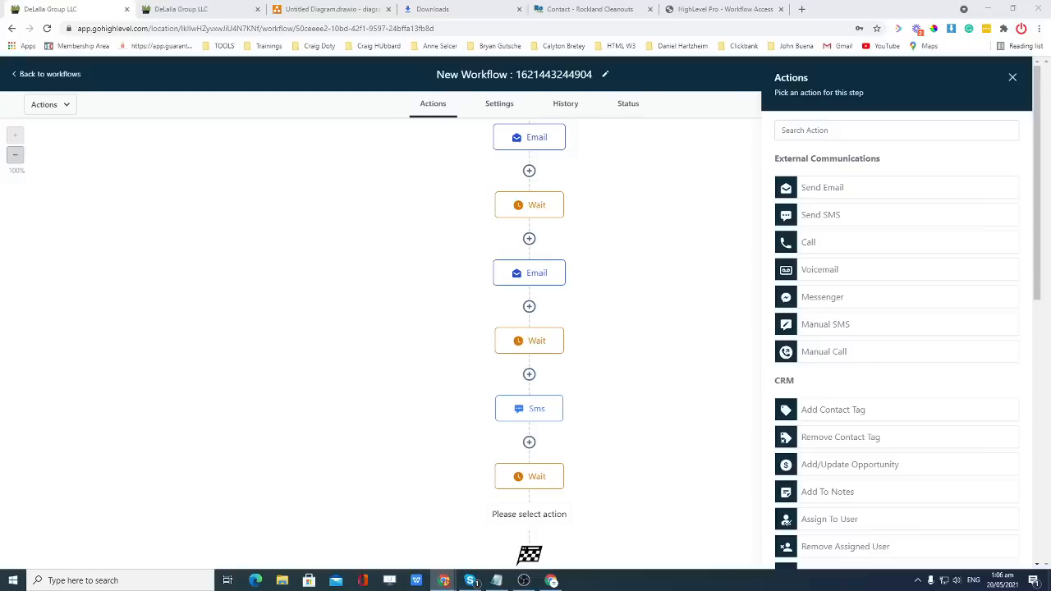
# Add a Send Email step with the sender's name and the pasted sender email address.
pyautogui.click(839, 194)
pyautogui.click(829, 218)
pyautogui.write('Ha')
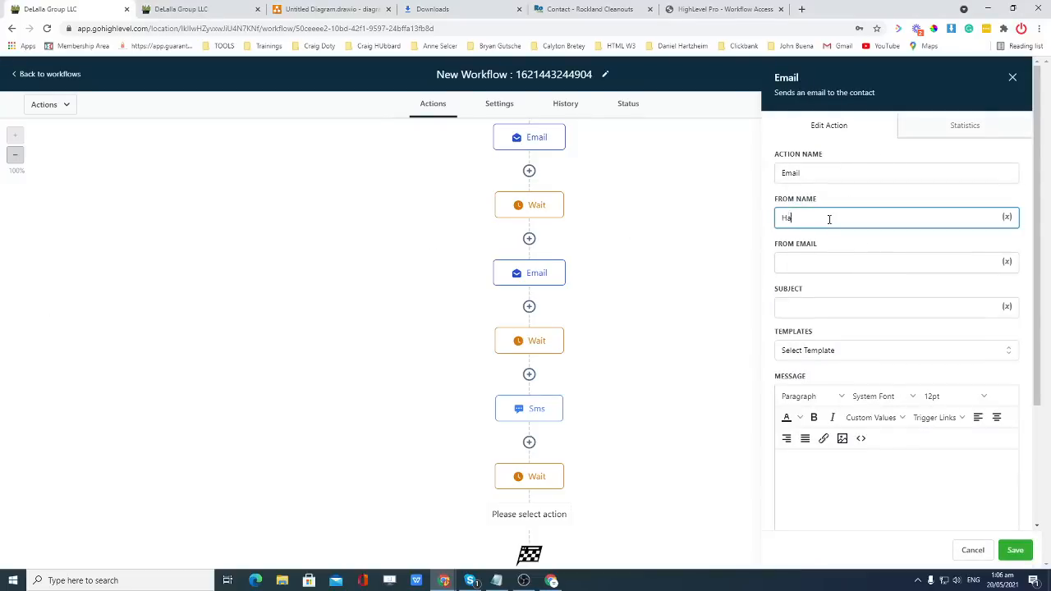
pyautogui.write('rold Test')
pyautogui.click(818, 263)
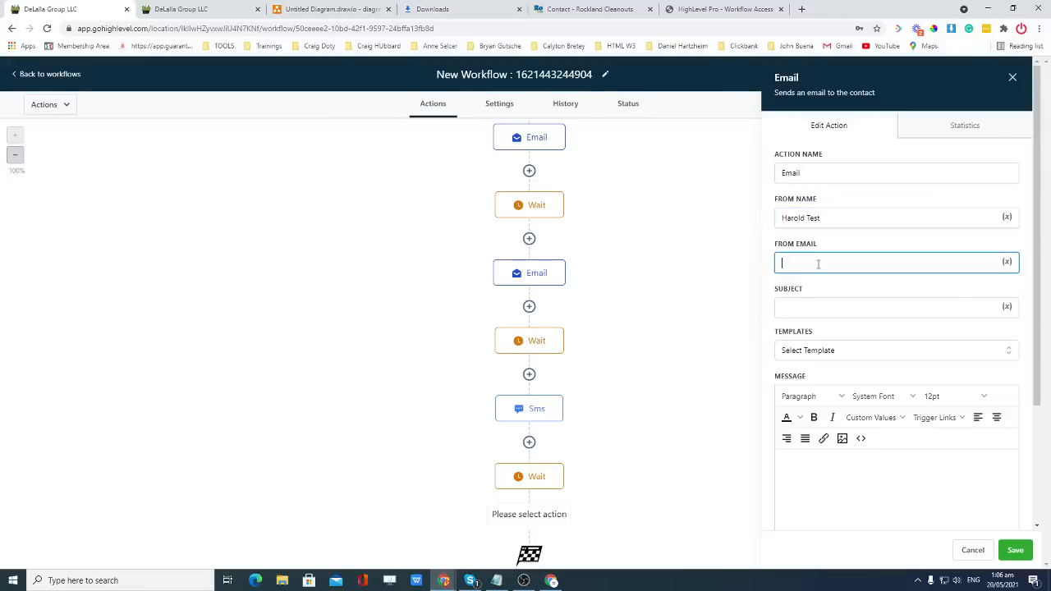
pyautogui.press('super+v')
pyautogui.scroll(-2, 837, 386)
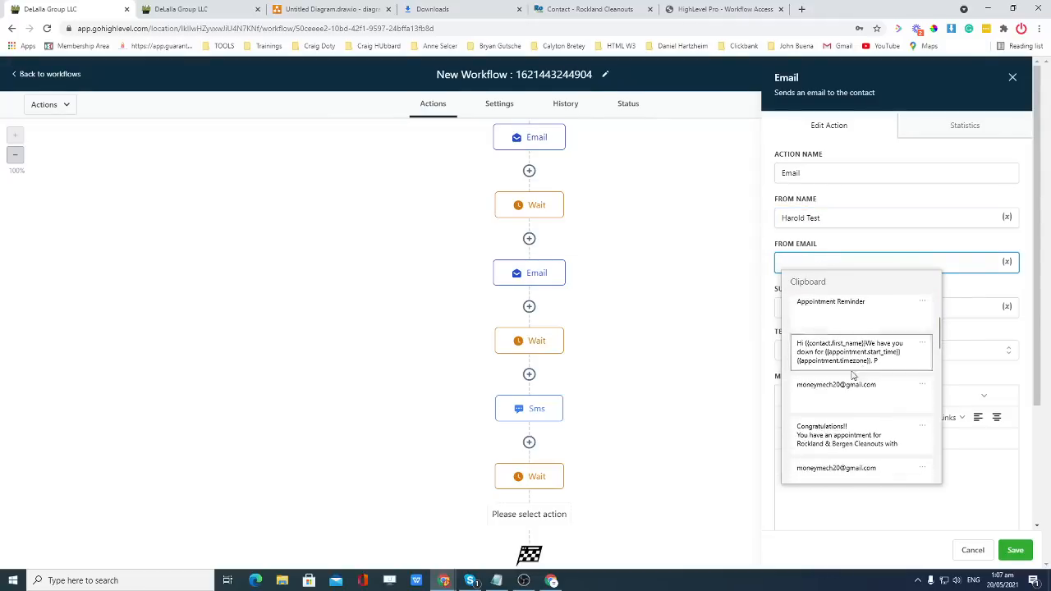
pyautogui.click(838, 396)
# Paste the two-paragraph appointment reminder text into the email message body.
pyautogui.click(864, 305)
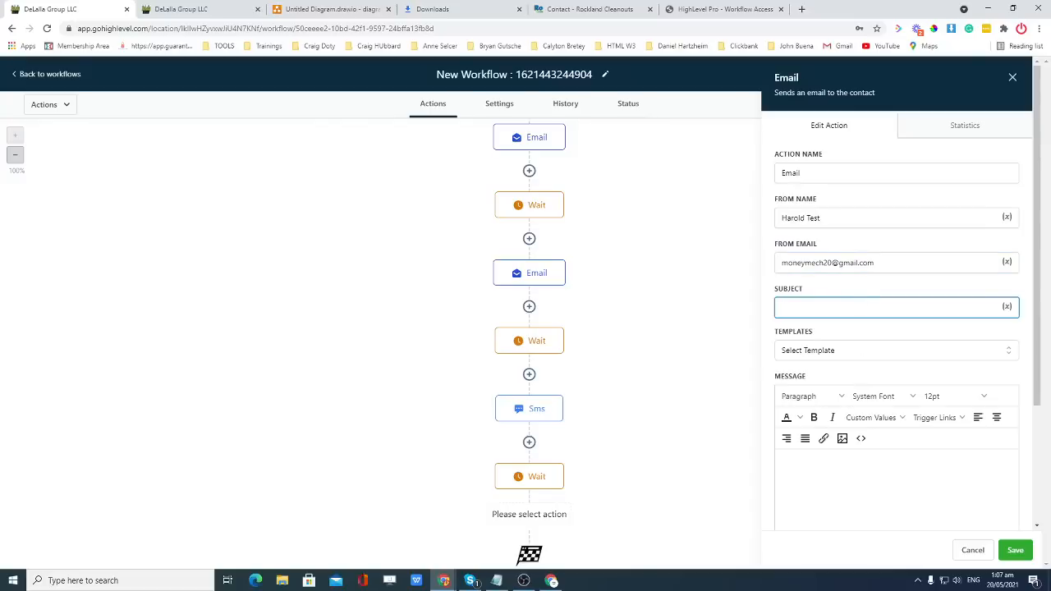
pyautogui.press('super+v')
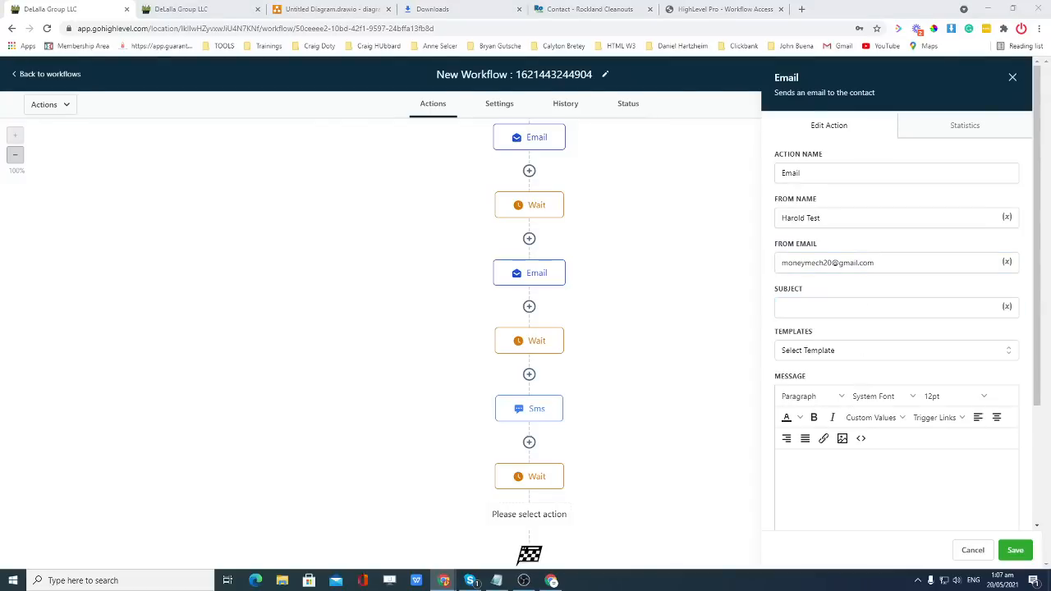
pyautogui.click(852, 464)
pyautogui.write("Hi {{contact.first_name}}, It's {{custom_values.owner_name}} with {{location.name}} - We look forward to meeting you at your appointment today in an hour.  Here is the link for the meeting {{custom_values.zoom_link}}. See you then!")
# Delete the meeting-link paragraph and move the "It's" sentence onto its own line.
pyautogui.scroll(-2, 880, 458)
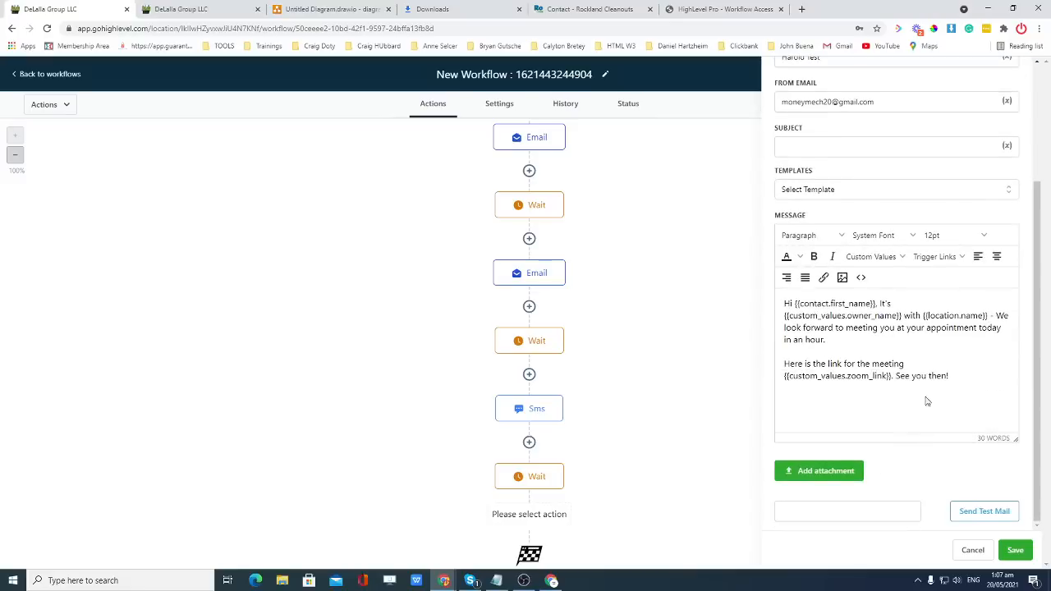
pyautogui.moveTo(951, 375); pyautogui.dragTo(789, 365)
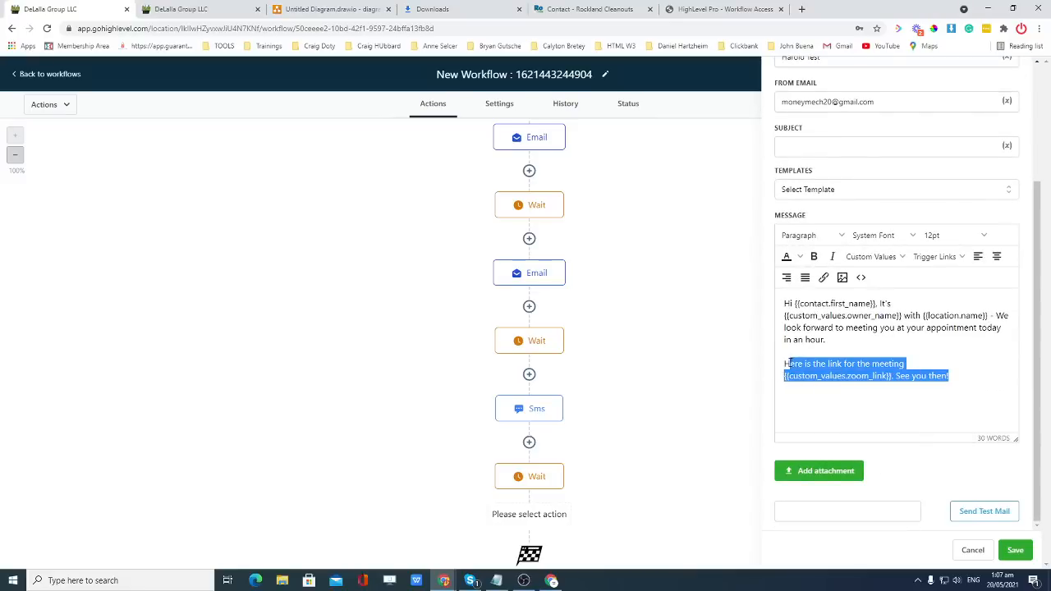
pyautogui.press('BackSpace')
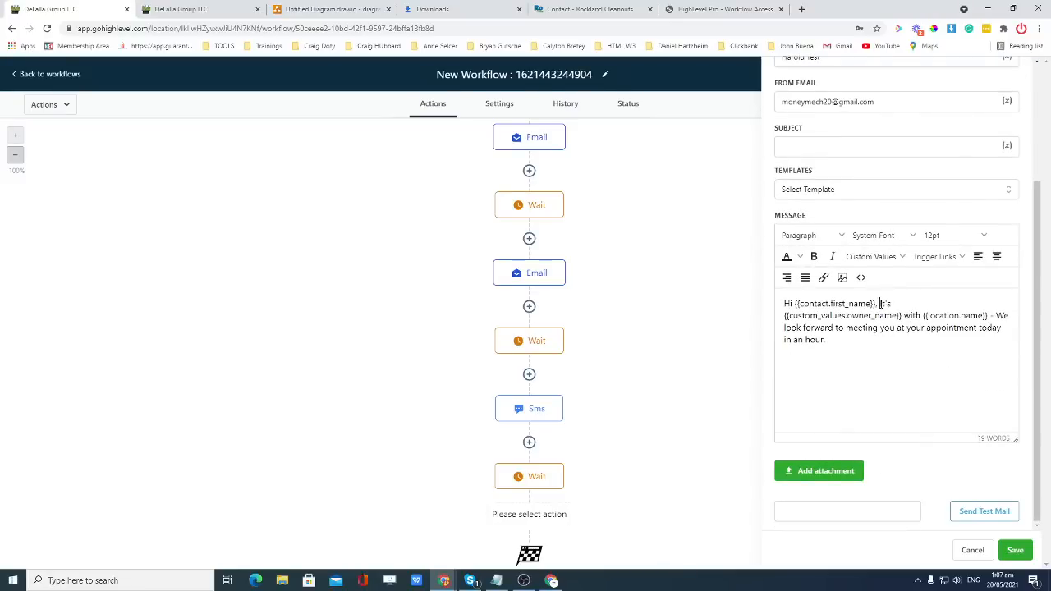
pyautogui.click(880, 304)
pyautogui.press('Return')
pyautogui.press('Return')
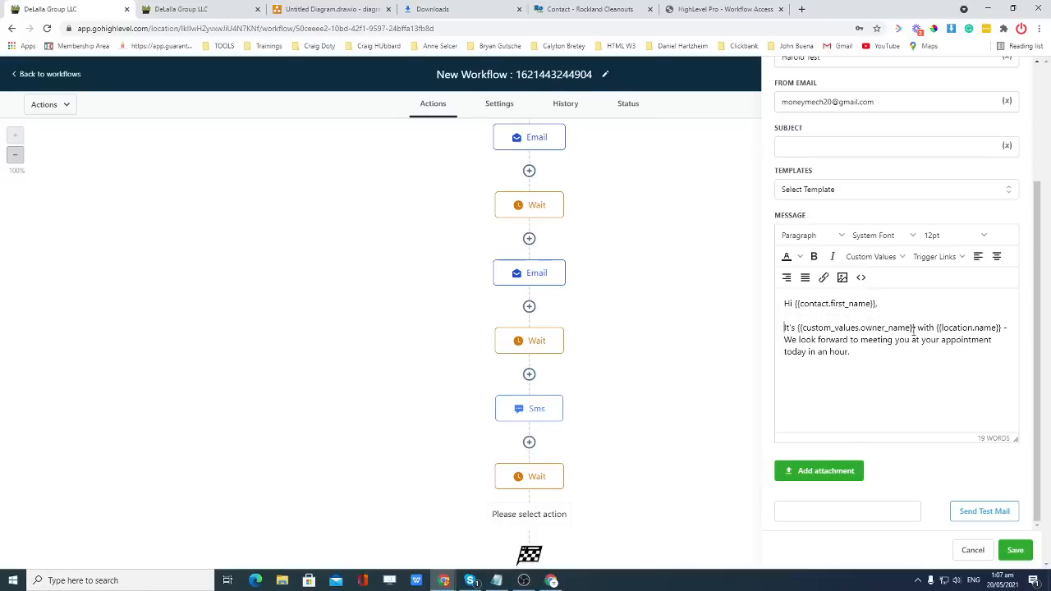
# Replace the {{custom_values.owner_name}} placeholder with the User > First Name custom value.
pyautogui.moveTo(914, 328); pyautogui.dragTo(823, 327)
pyautogui.click(924, 328)
pyautogui.moveTo(915, 327); pyautogui.dragTo(797, 327)
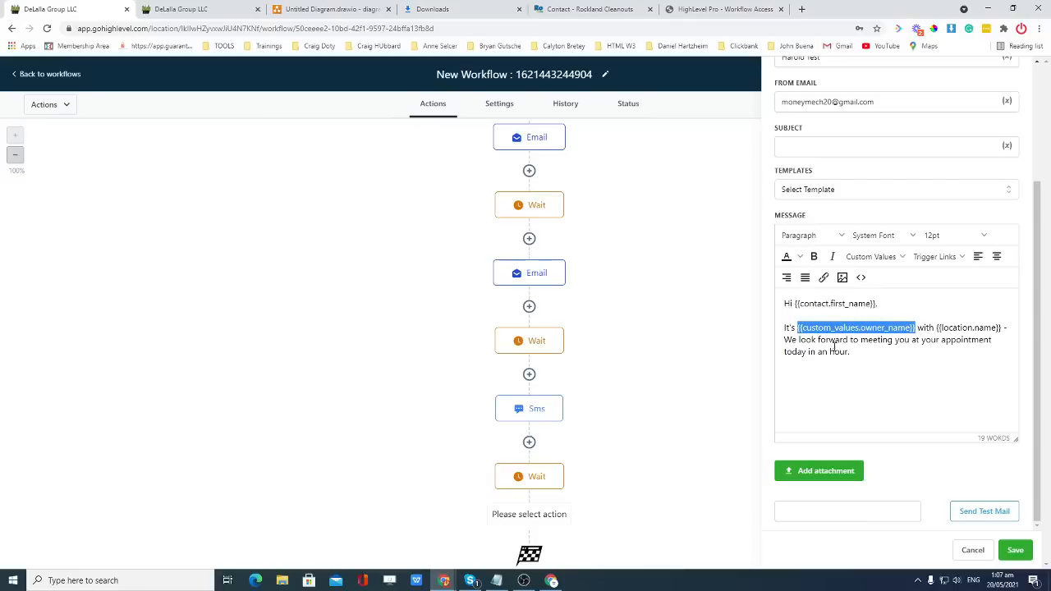
pyautogui.click(870, 256)
pyautogui.moveTo(864, 296)
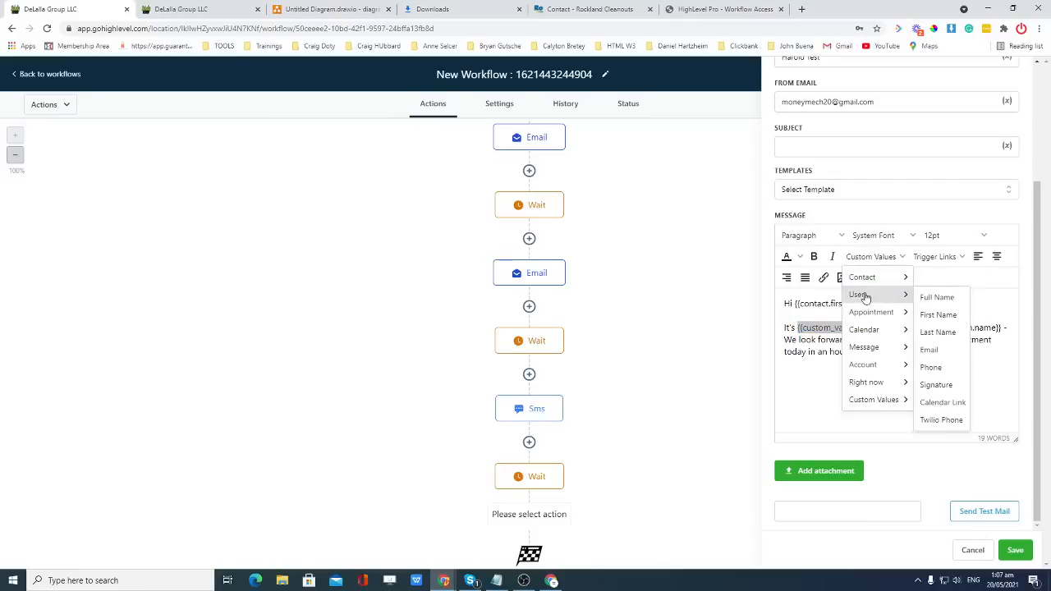
pyautogui.click(938, 315)
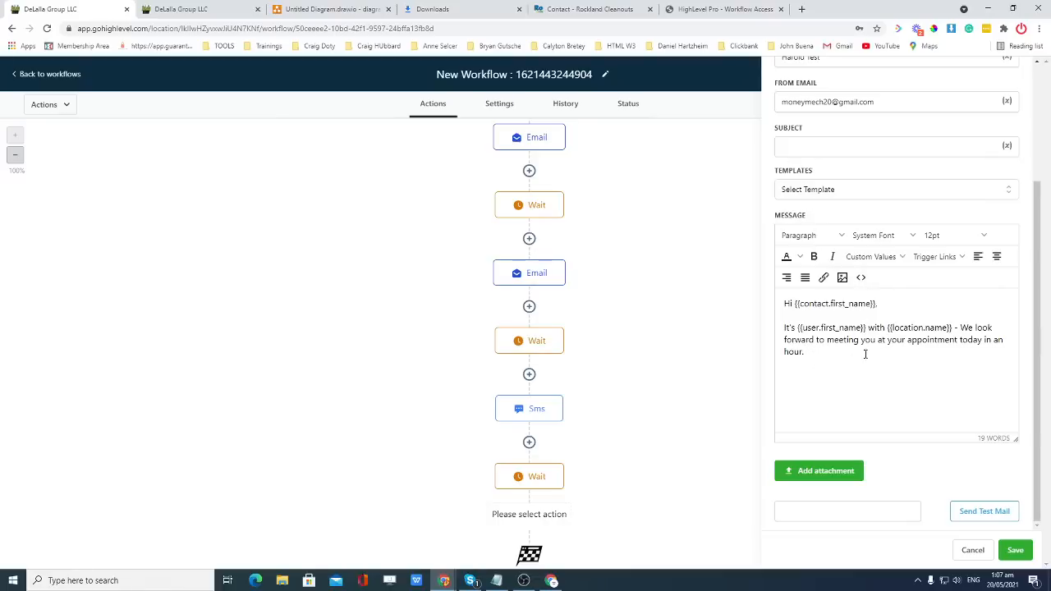
# Check the shortened message text and save the email step.
pyautogui.moveTo(806, 352); pyautogui.dragTo(784, 302)
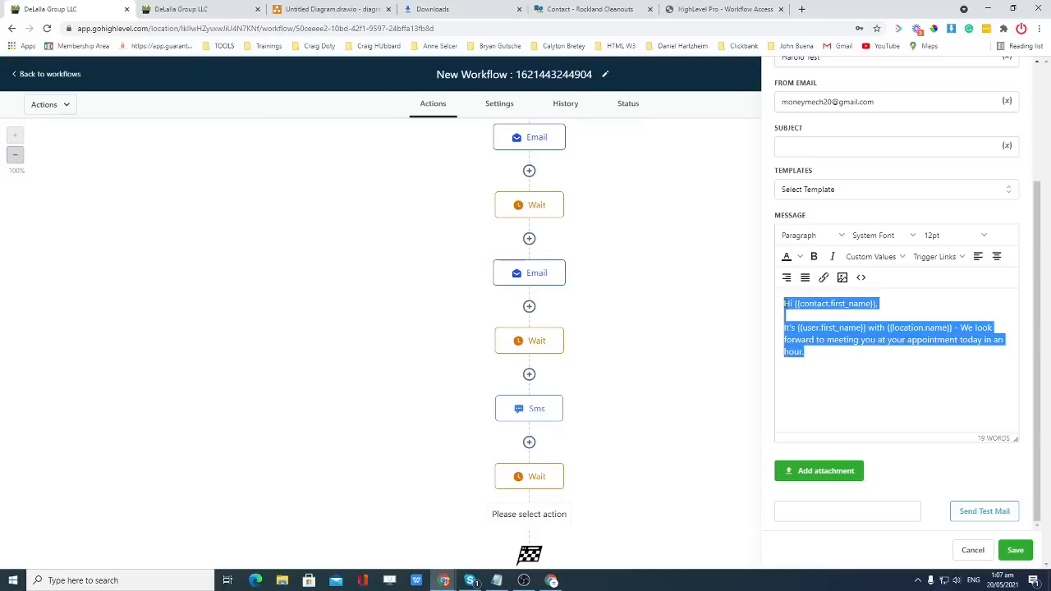
pyautogui.click(876, 147)
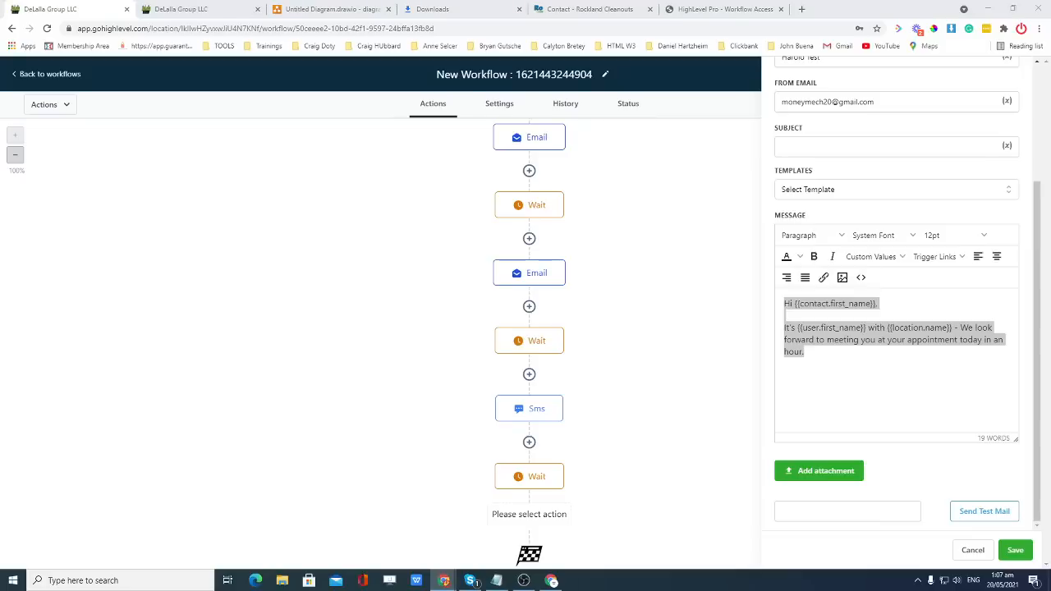
pyautogui.click(843, 364)
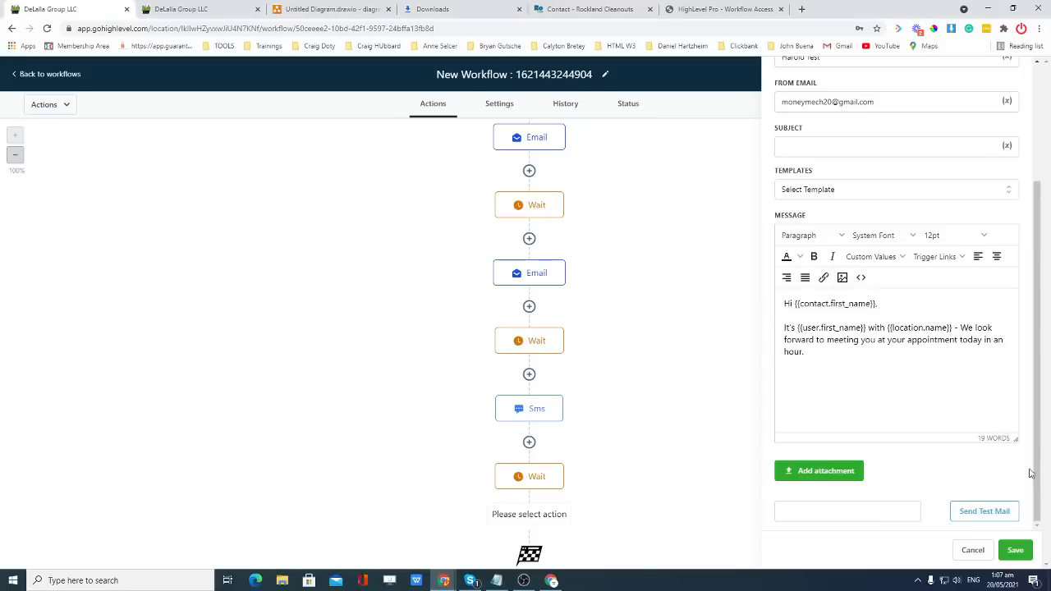
pyautogui.click(1022, 549)
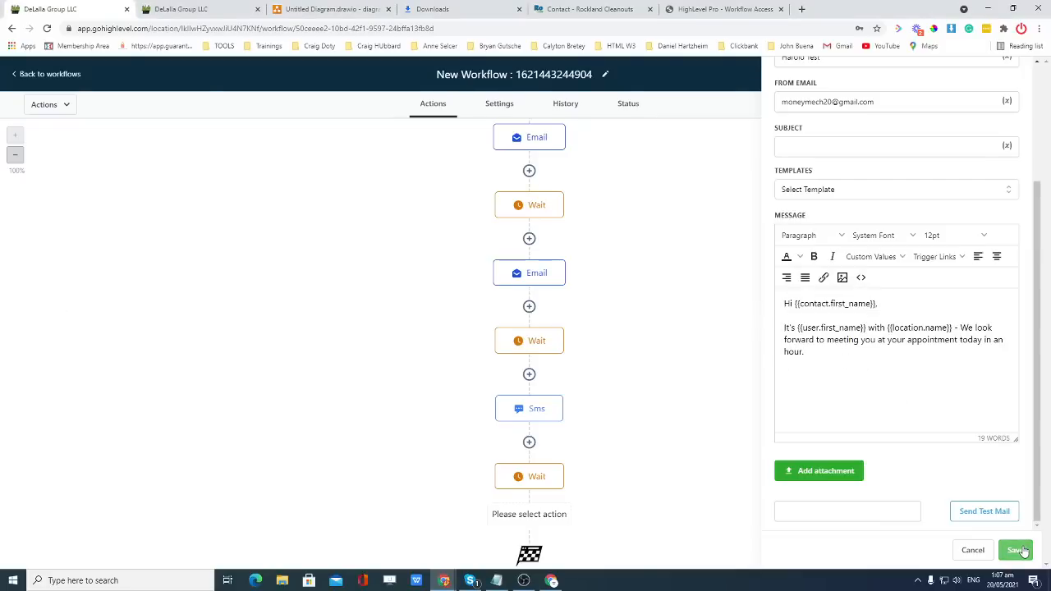
pyautogui.scroll(1, 835, 307)
pyautogui.click(838, 200)
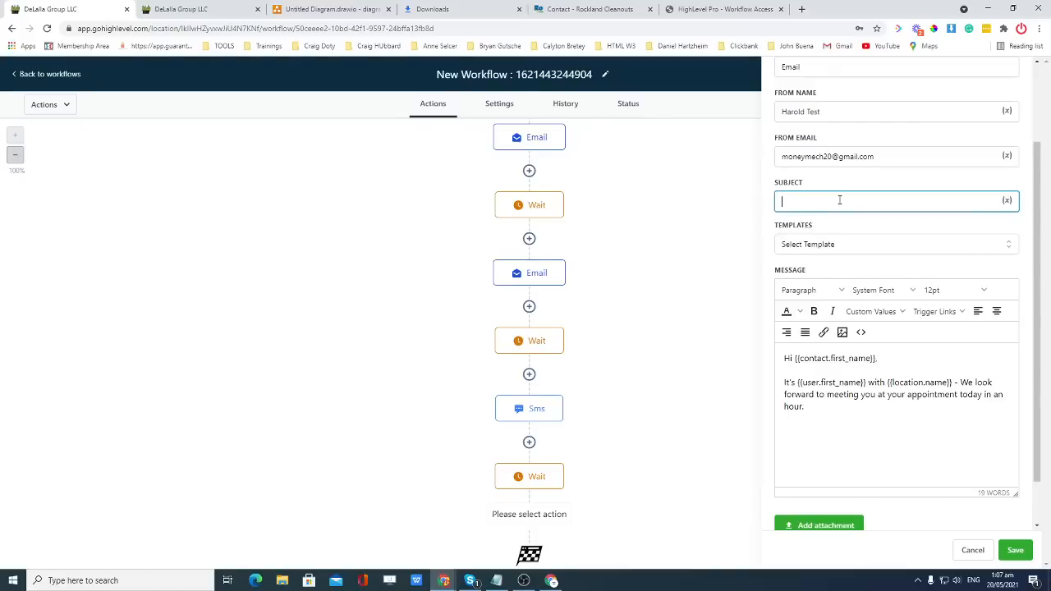
# Set the email subject to a siren emoji followed by 'See you in an hour' and save.
pyautogui.press('super+period')
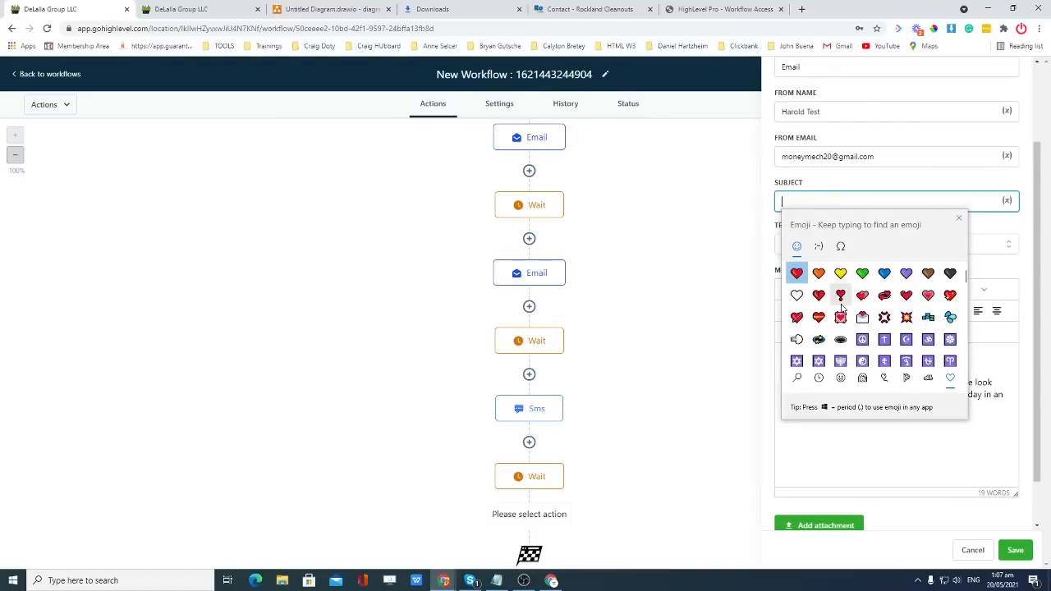
pyautogui.write('siren')
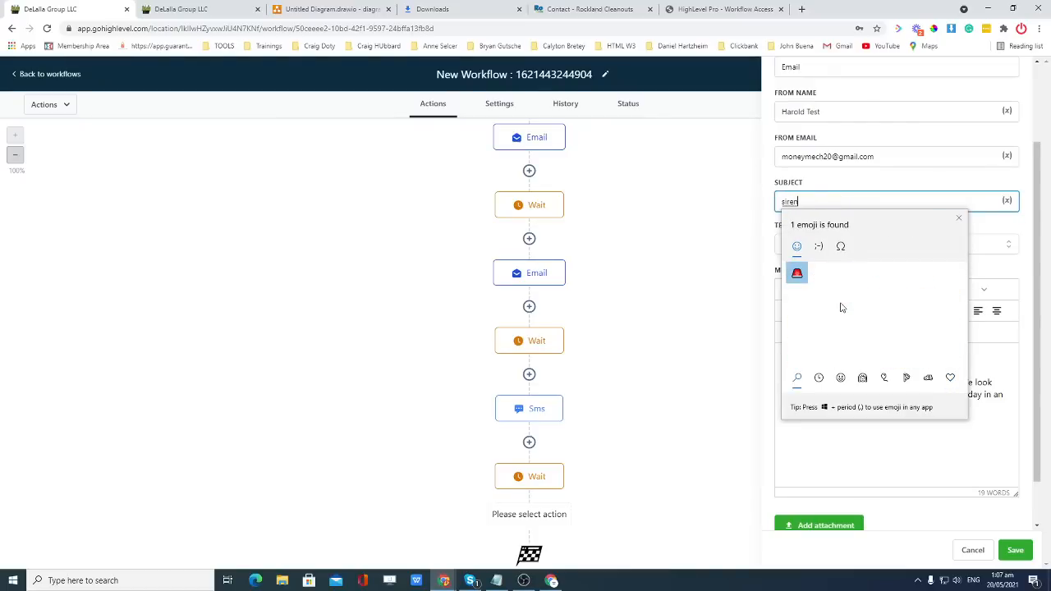
pyautogui.click(796, 274)
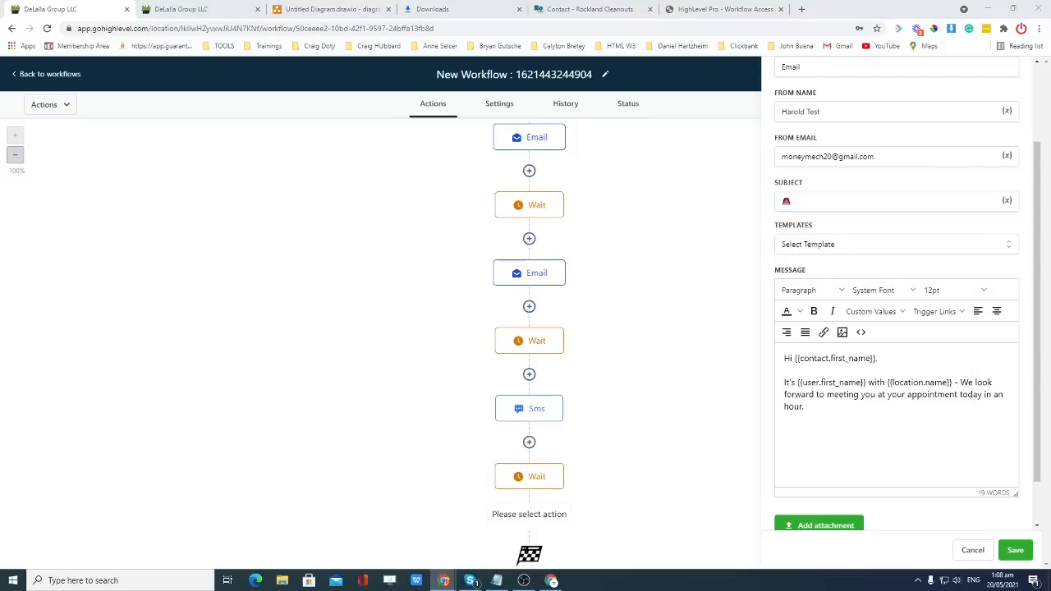
pyautogui.click(822, 206)
pyautogui.write('See yo')
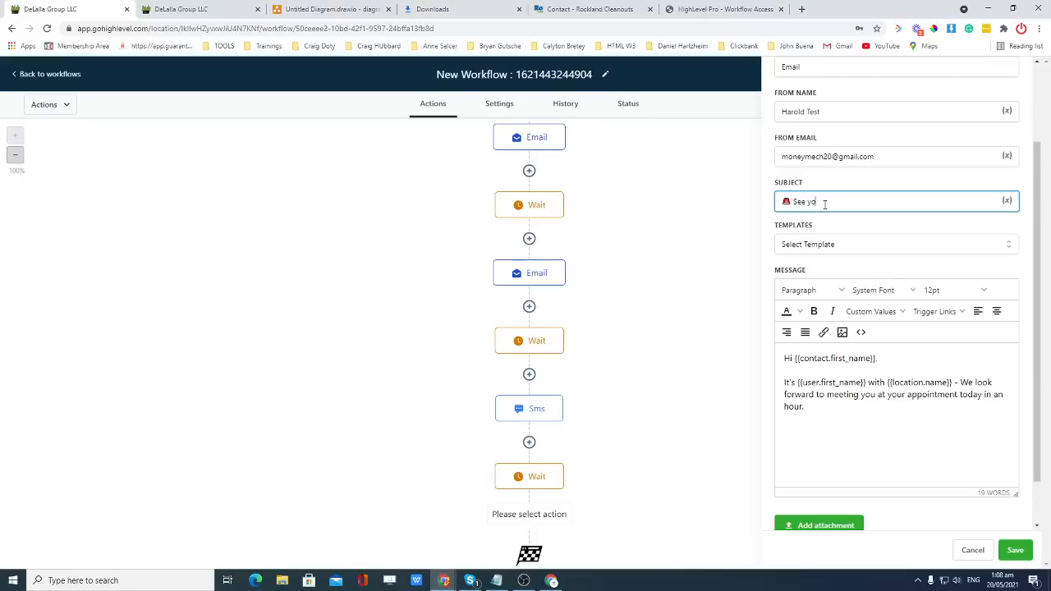
pyautogui.write('u m')
pyautogui.click(824, 414)
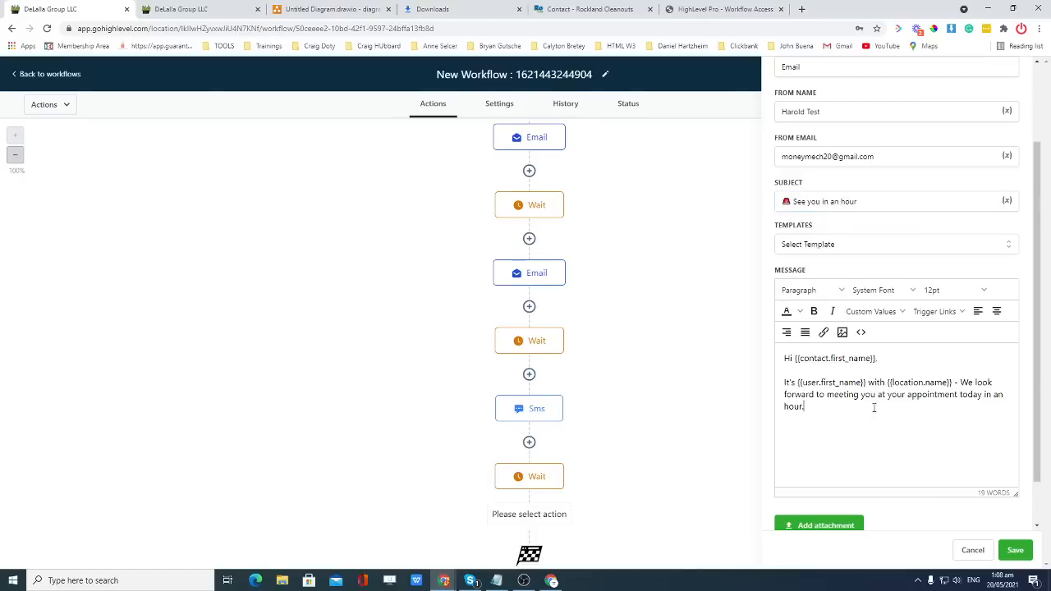
pyautogui.click(1015, 550)
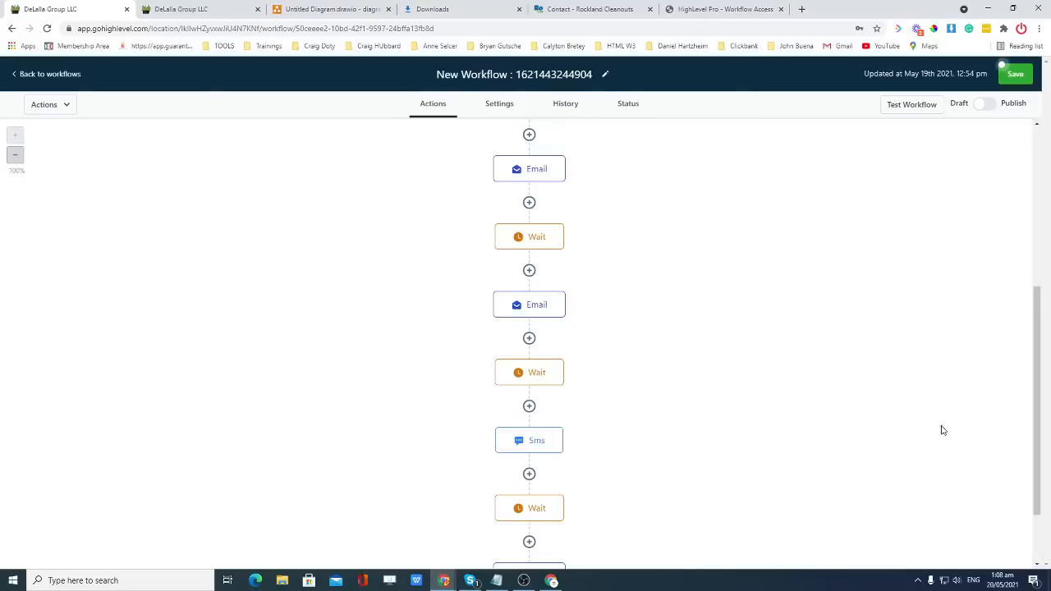
pyautogui.scroll(-2, 632, 427)
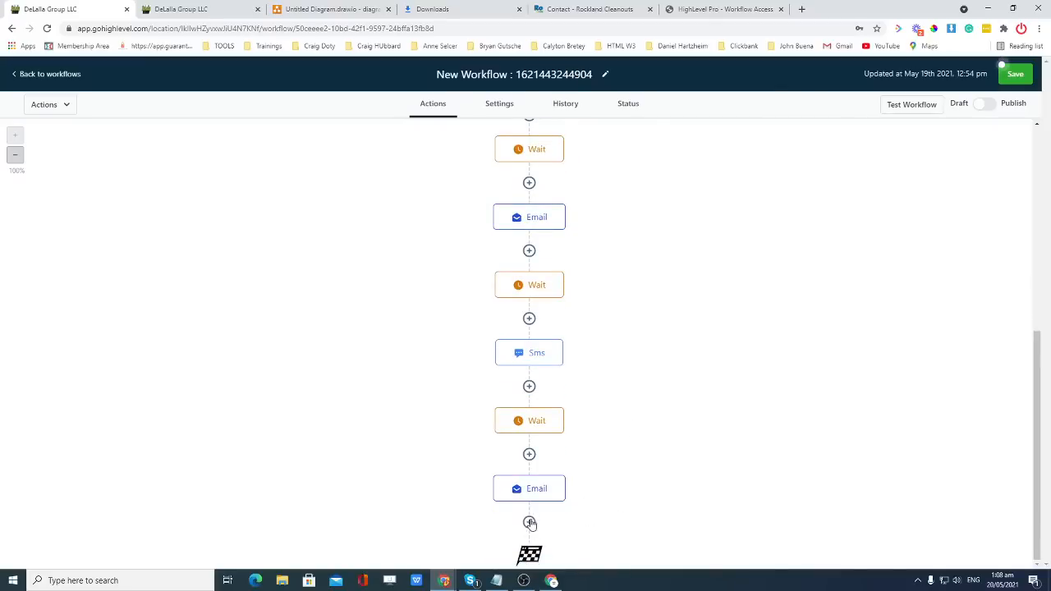
# Add a Wait step after the final email with a delay of 5 and save it.
pyautogui.click(529, 522)
pyautogui.scroll(-10, 935, 344)
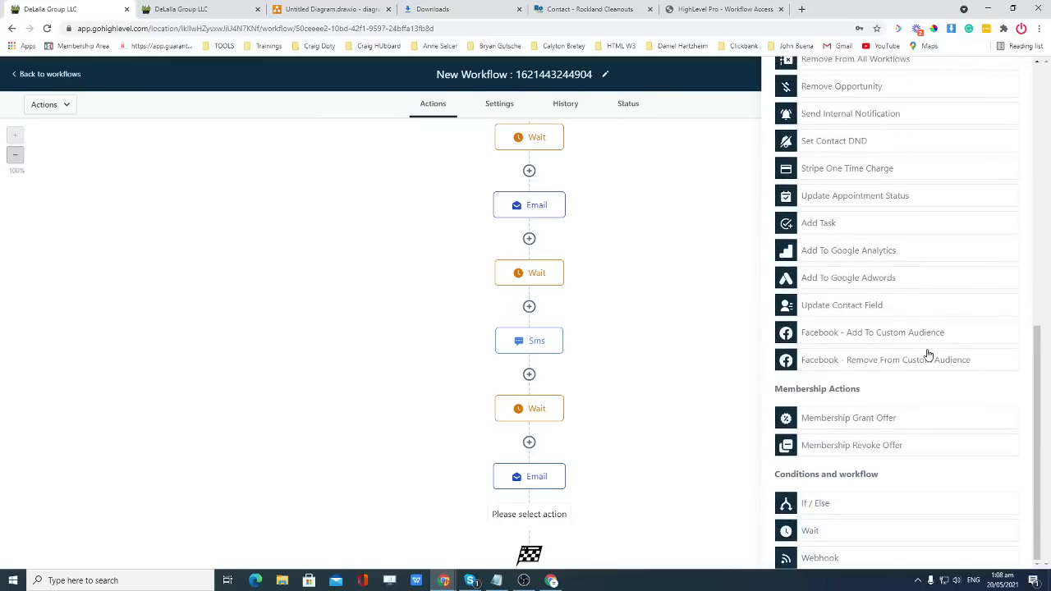
pyautogui.click(815, 531)
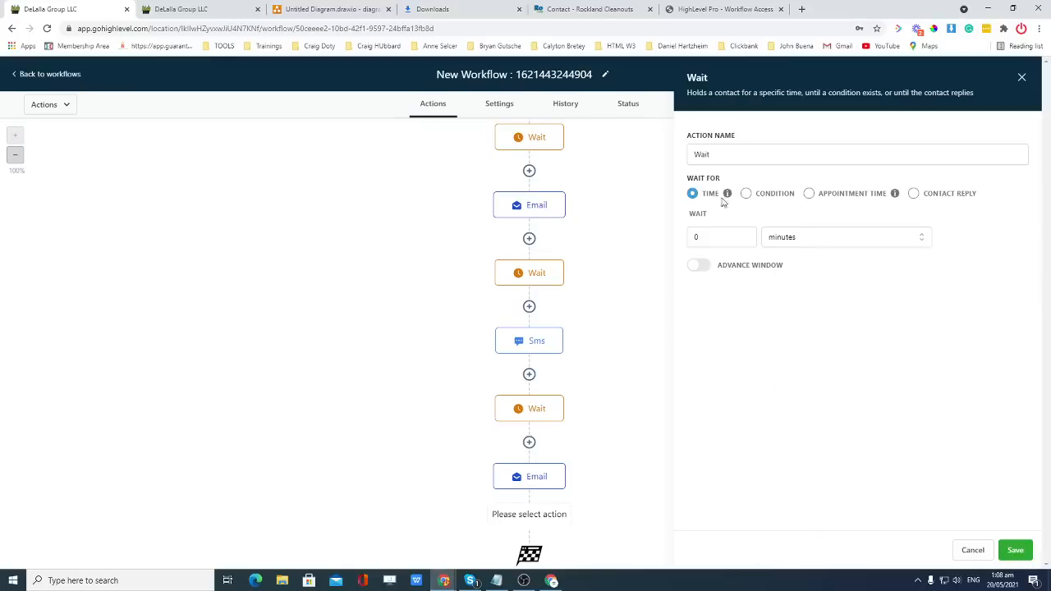
pyautogui.click(715, 238)
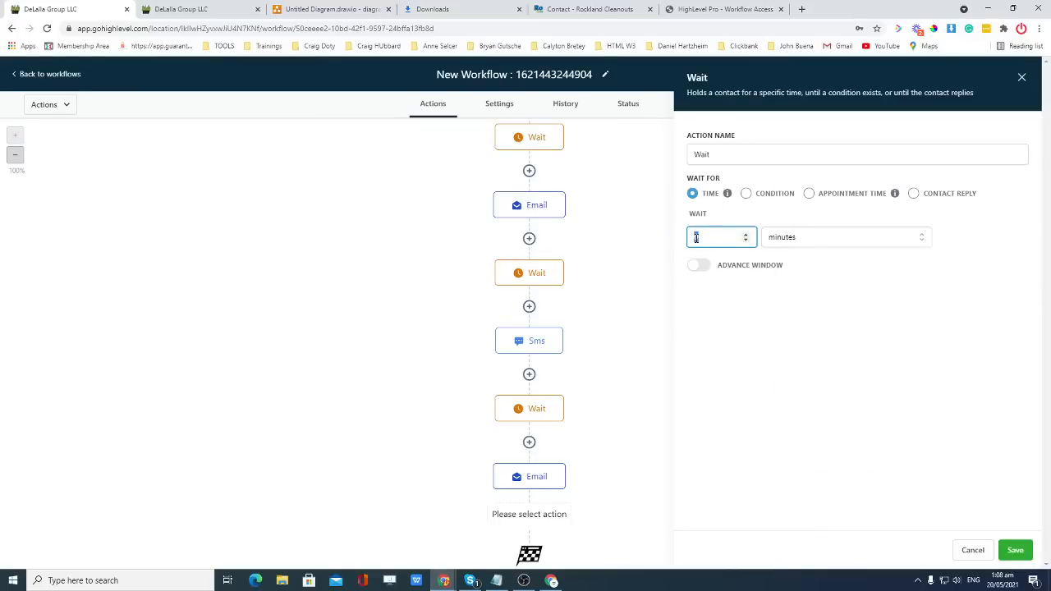
pyautogui.moveTo(696, 237); pyautogui.dragTo(736, 239)
pyautogui.write('5')
pyautogui.click(754, 220)
pyautogui.click(820, 238)
pyautogui.click(813, 263)
pyautogui.click(1015, 550)
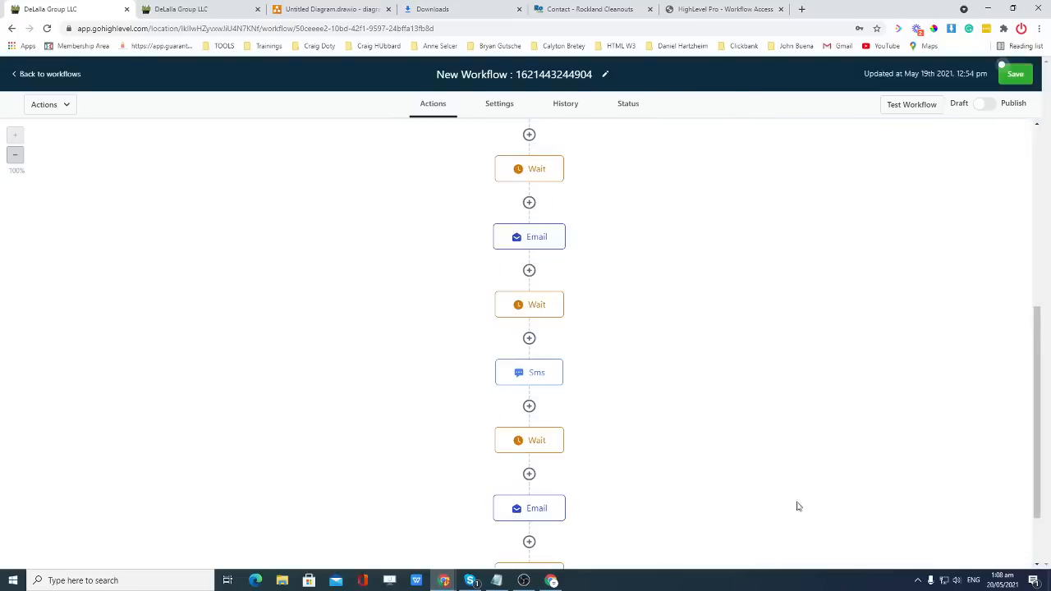
pyautogui.scroll(-1, 648, 463)
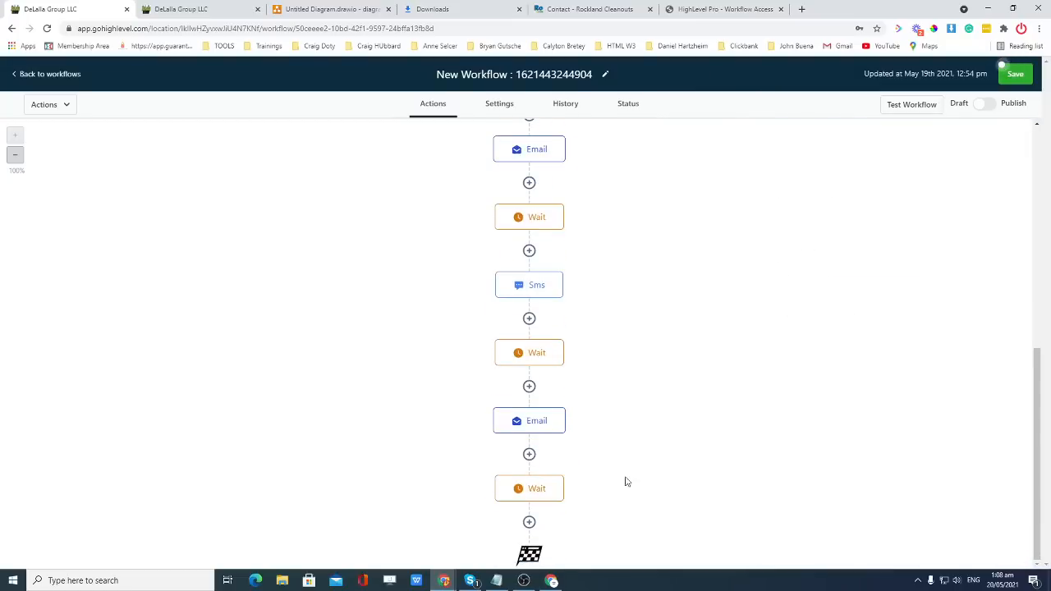
# Add a final SMS step with the pasted meet-you-in-an-hour message and save it.
pyautogui.click(529, 522)
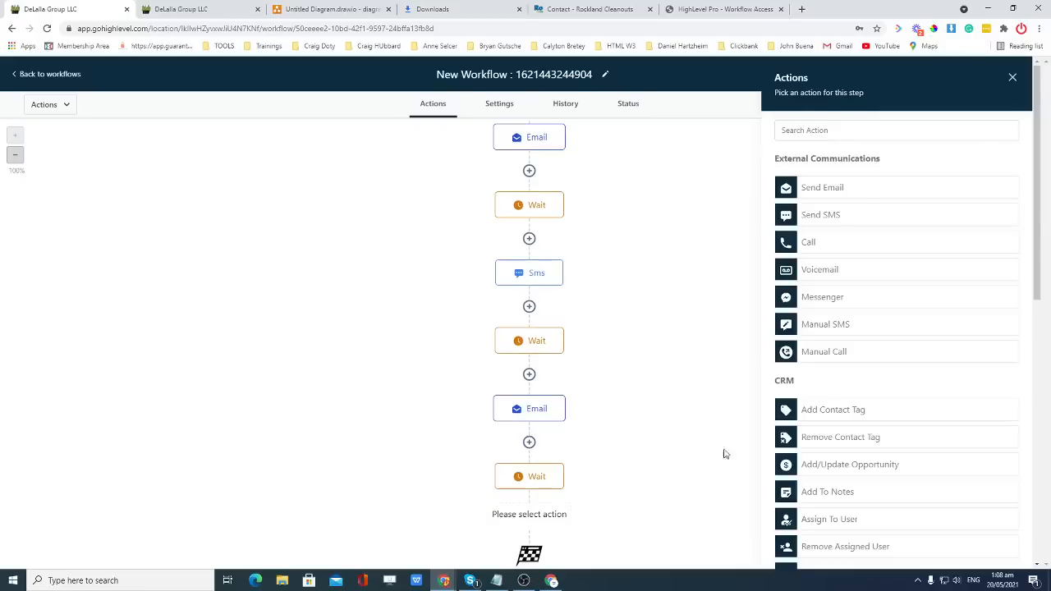
pyautogui.click(828, 216)
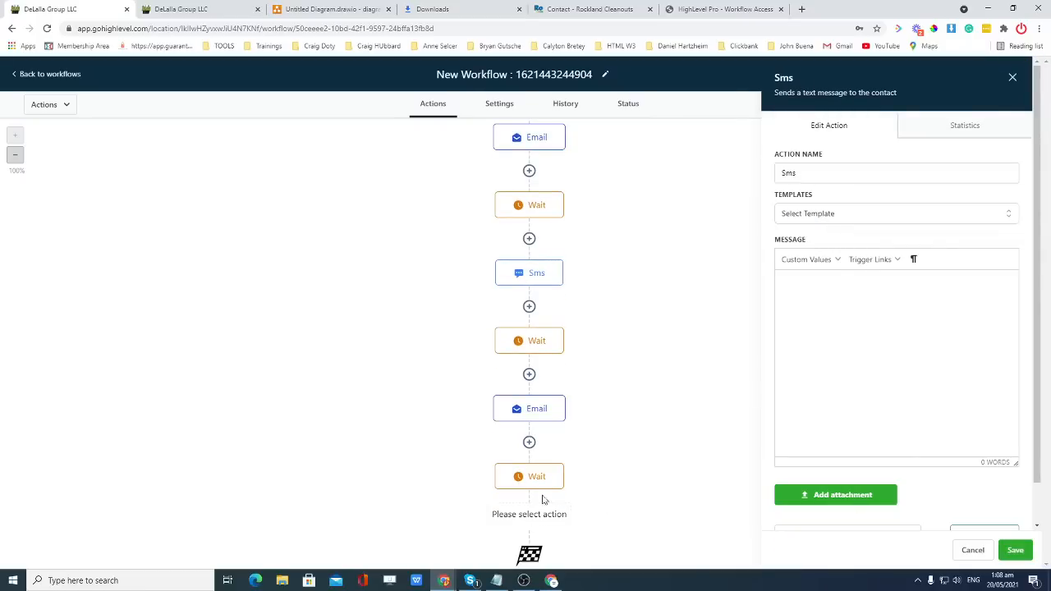
pyautogui.click(868, 313)
pyautogui.press('super+v')
pyautogui.click(862, 333)
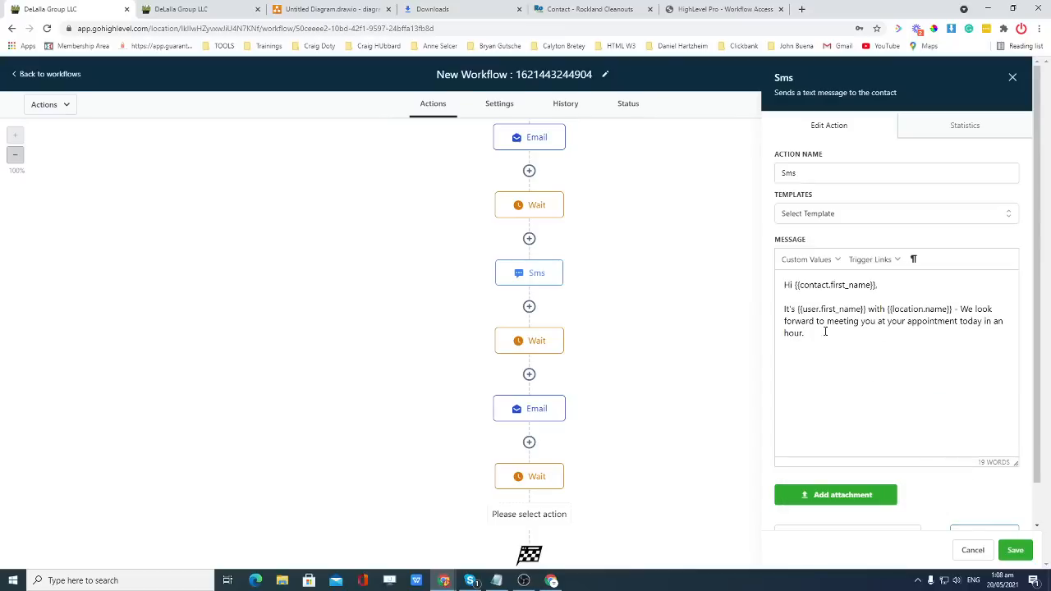
pyautogui.click(1015, 550)
pyautogui.click(542, 483)
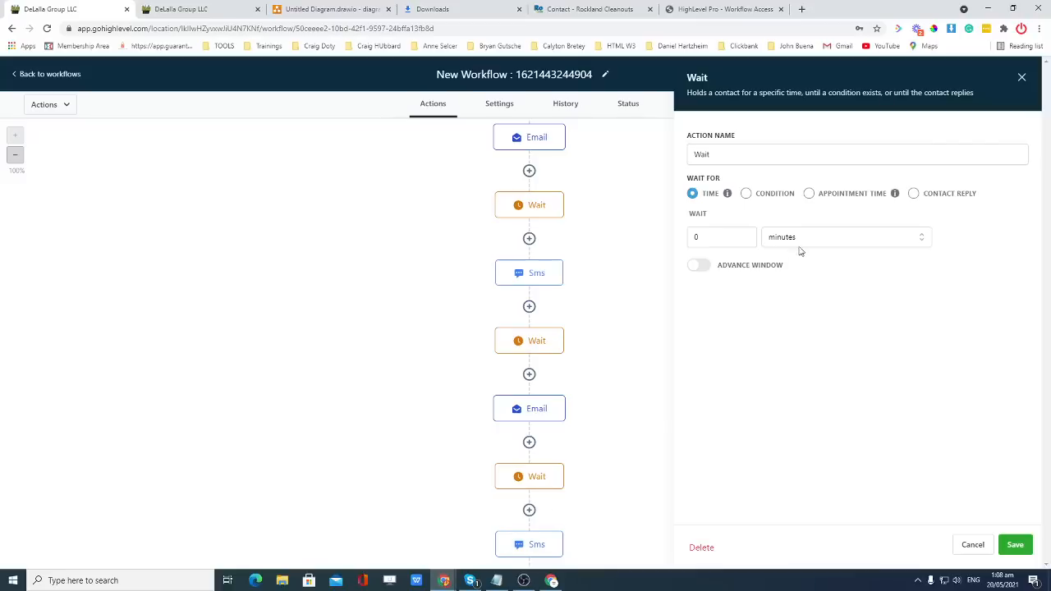
# Try the last Wait's condition and appointment options, then keep it a fixed Time delay.
pyautogui.click(746, 195)
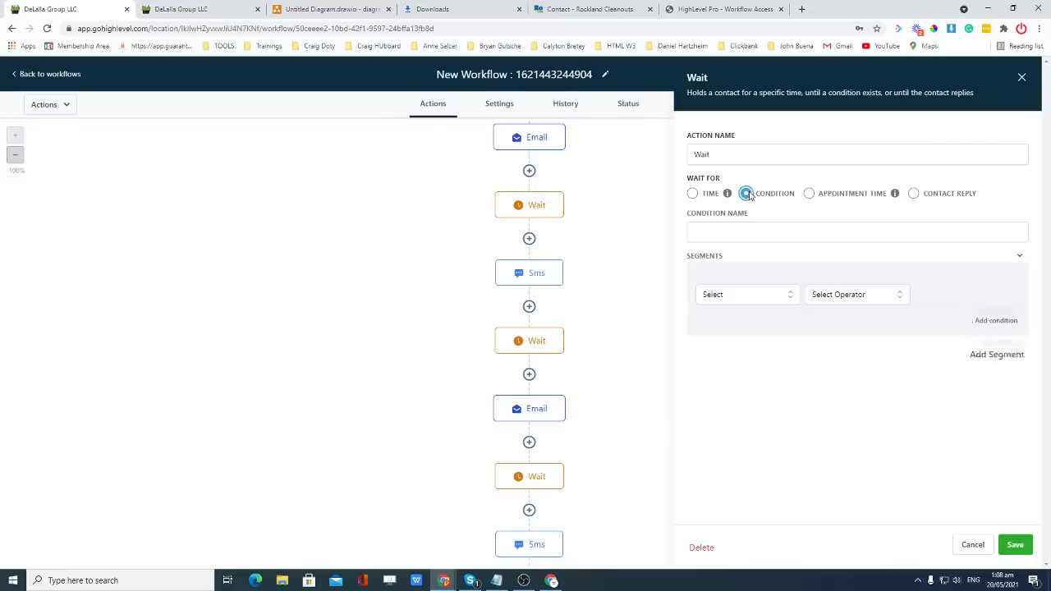
pyautogui.click(733, 300)
pyautogui.click(731, 298)
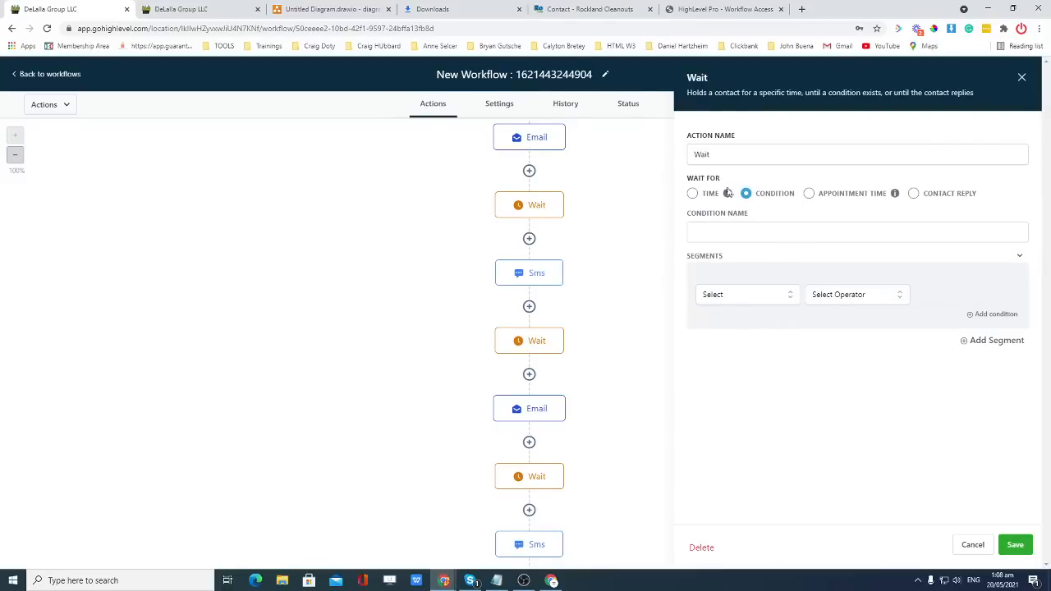
pyautogui.click(694, 195)
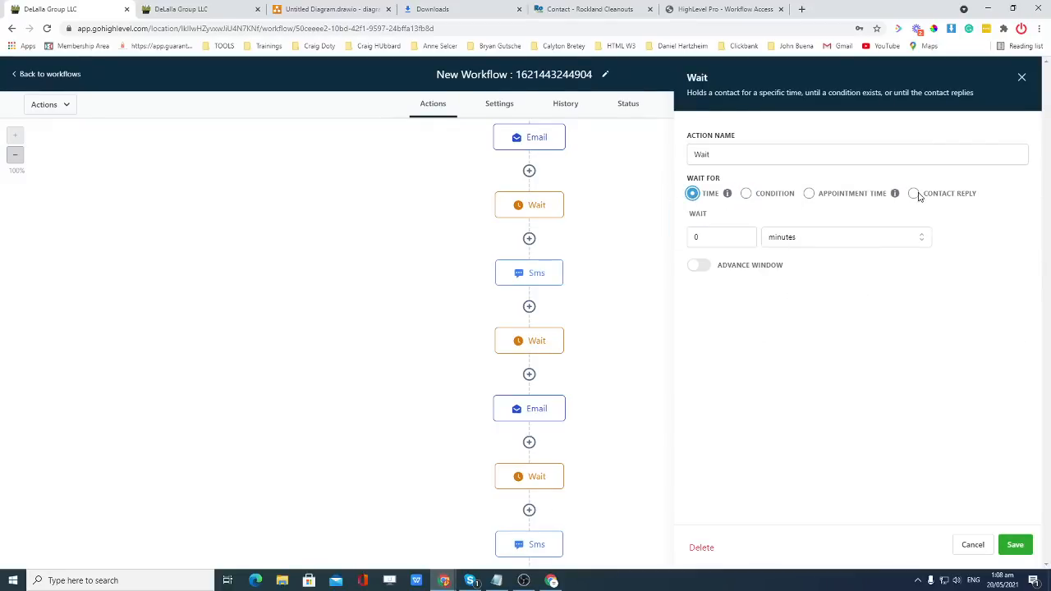
pyautogui.click(810, 194)
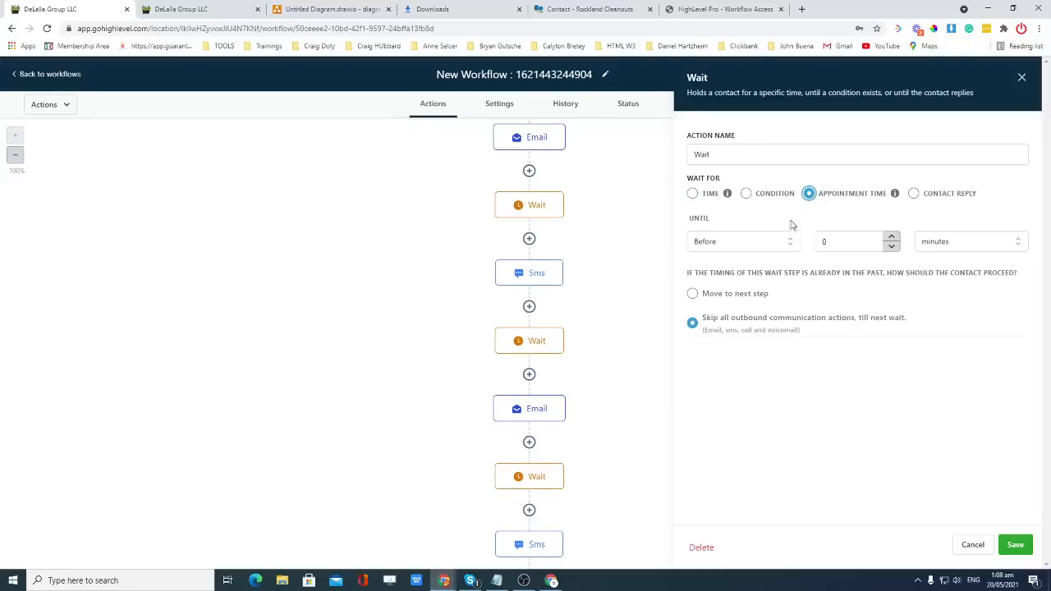
pyautogui.click(694, 194)
# Set the wait duration to 5 minutes and save the Wait step.
pyautogui.click(711, 236)
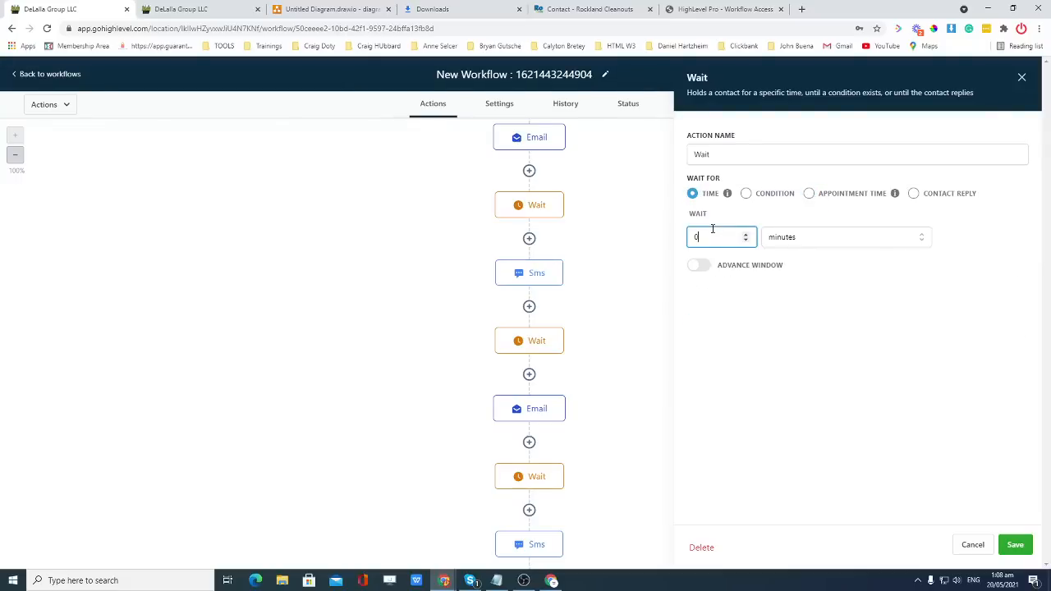
pyautogui.doubleClick(711, 237)
pyautogui.click(728, 216)
pyautogui.click(697, 238)
pyautogui.doubleClick(695, 237)
pyautogui.write('5')
pyautogui.click(788, 297)
pyautogui.click(1015, 545)
pyautogui.scroll(-1, 588, 440)
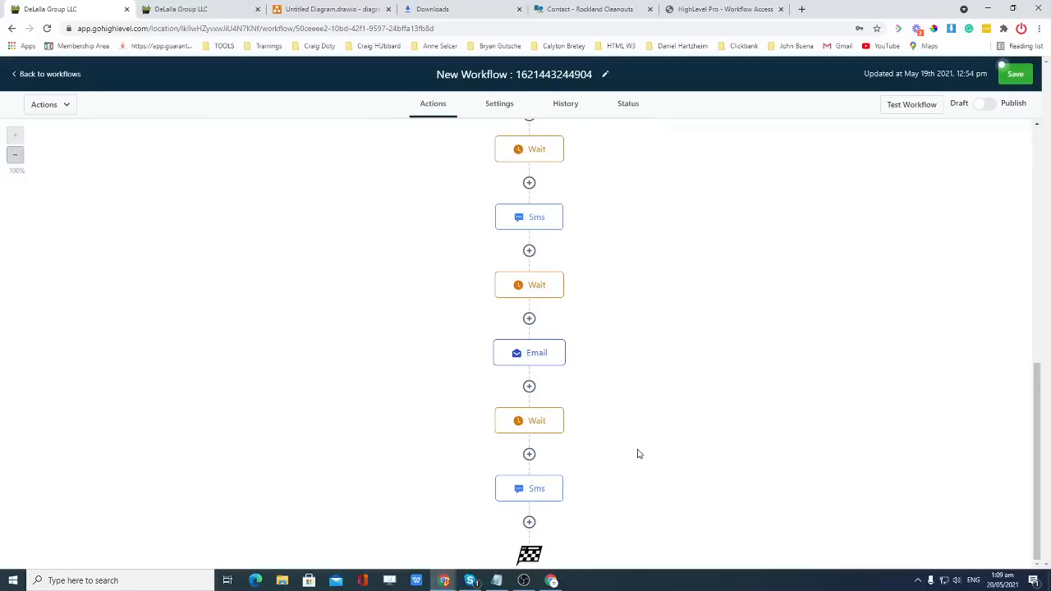
pyautogui.scroll(10, 596, 411)
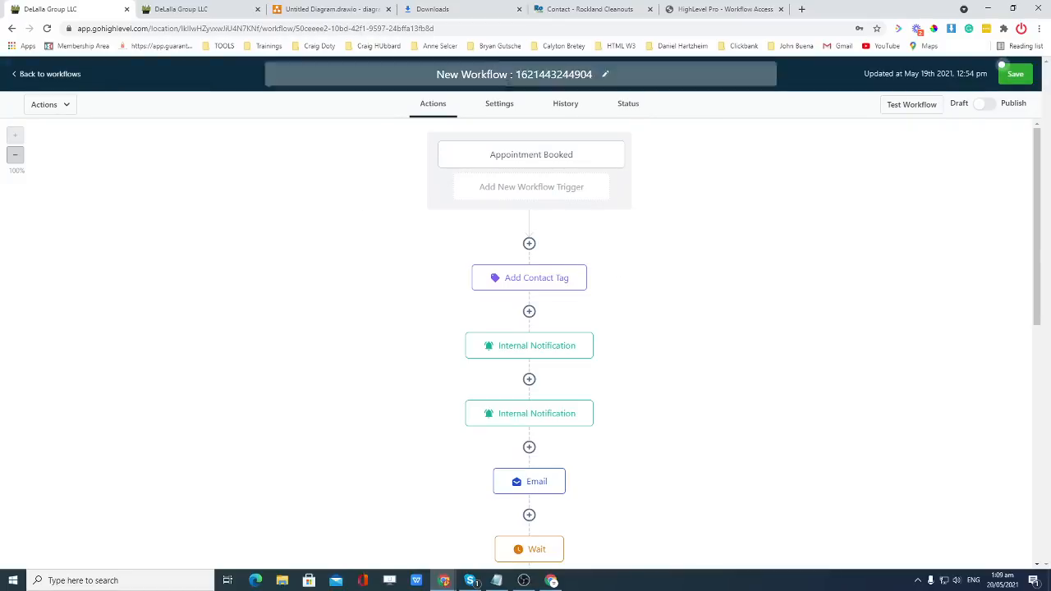
# Open the first Email step showing the 'Your Appointment is confirmed!!' message.
pyautogui.scroll(-1, 598, 211)
pyautogui.scroll(1, 599, 214)
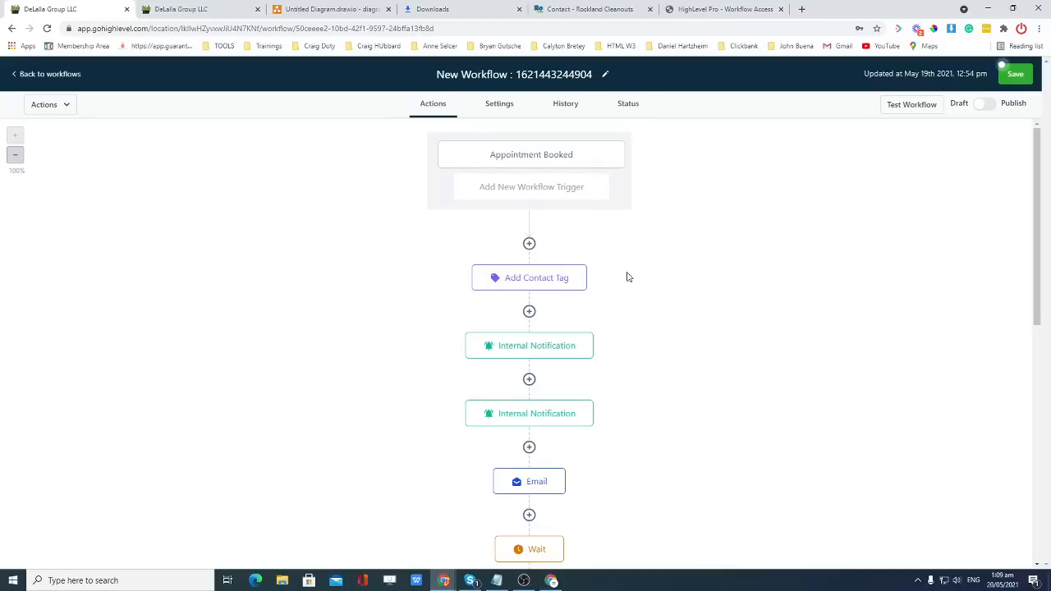
pyautogui.scroll(-1, 631, 282)
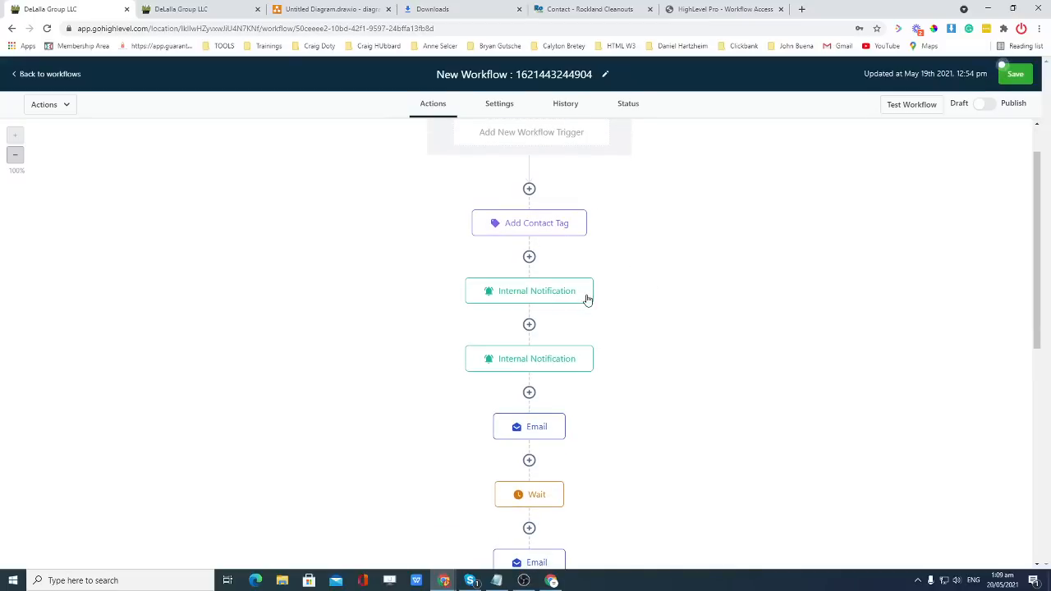
pyautogui.scroll(-2, 602, 352)
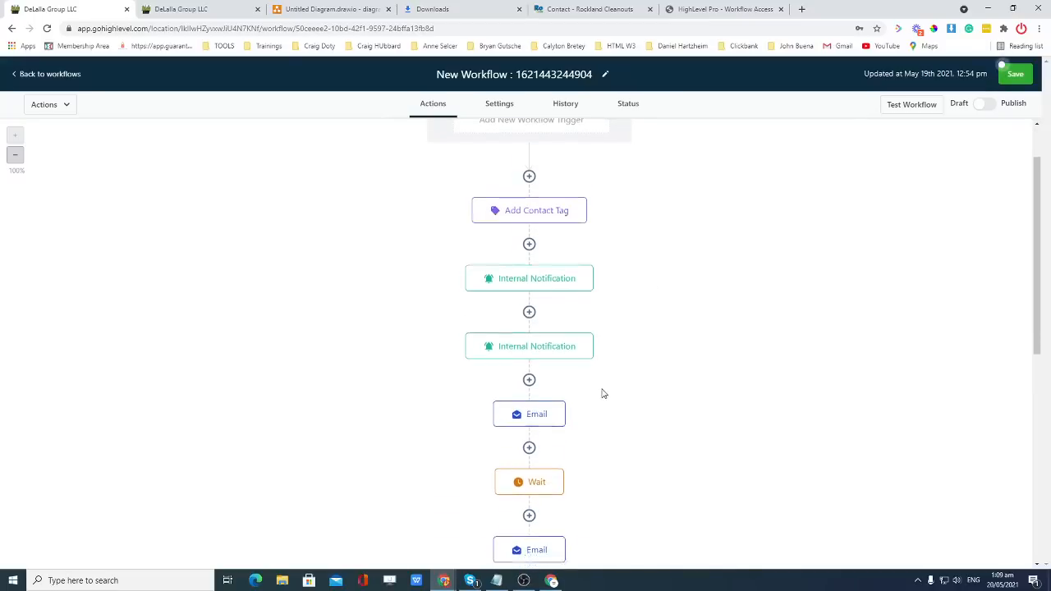
pyautogui.click(532, 321)
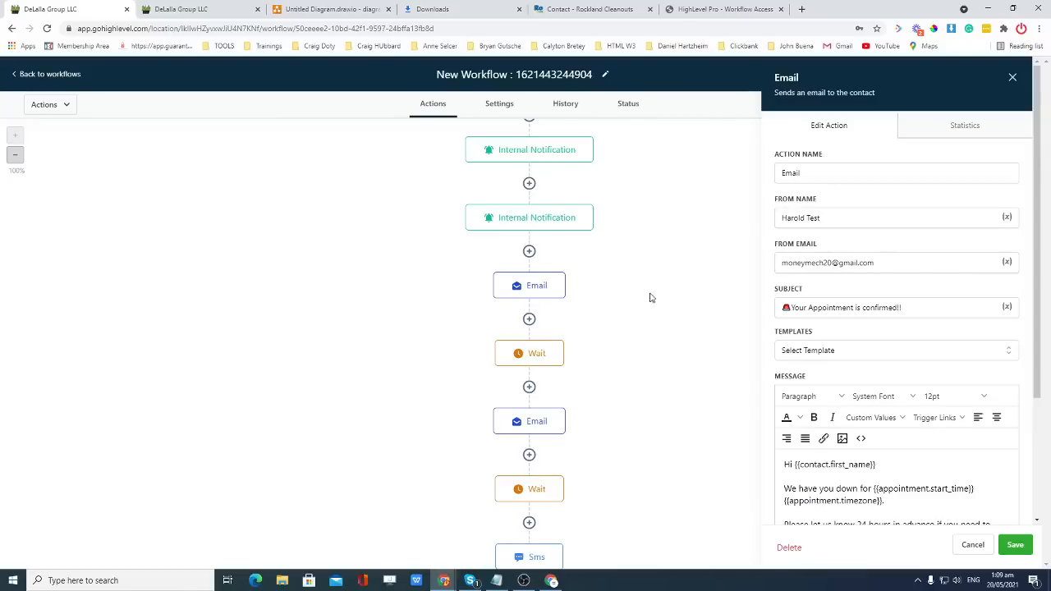
# Inspect the first Wait, second Email, following Wait and reminder SMS steps.
pyautogui.click(540, 359)
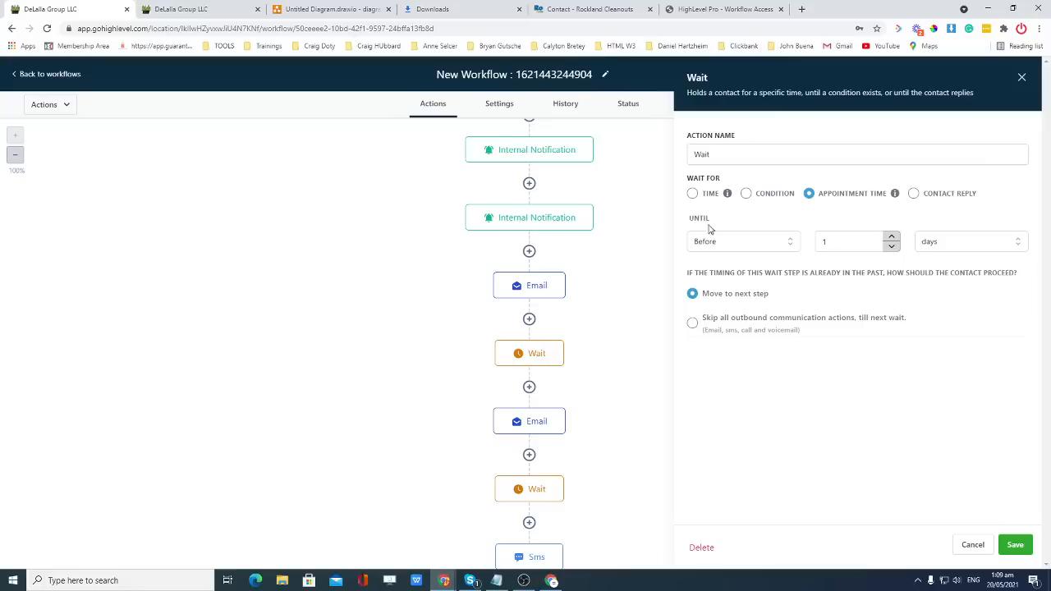
pyautogui.scroll(-1, 574, 357)
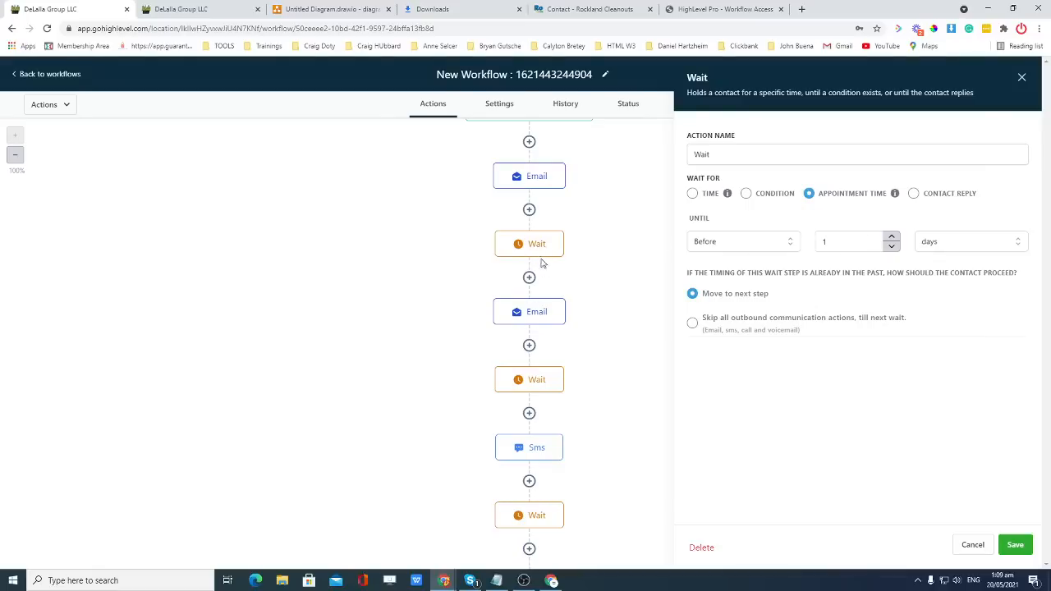
pyautogui.click(536, 314)
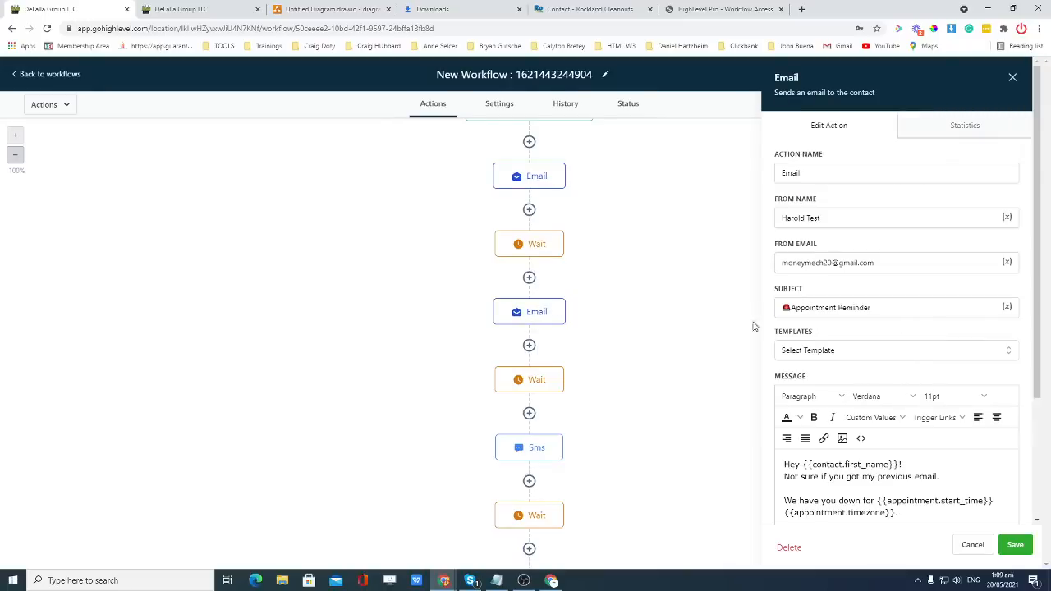
pyautogui.scroll(-2, 862, 338)
pyautogui.scroll(-1, 907, 357)
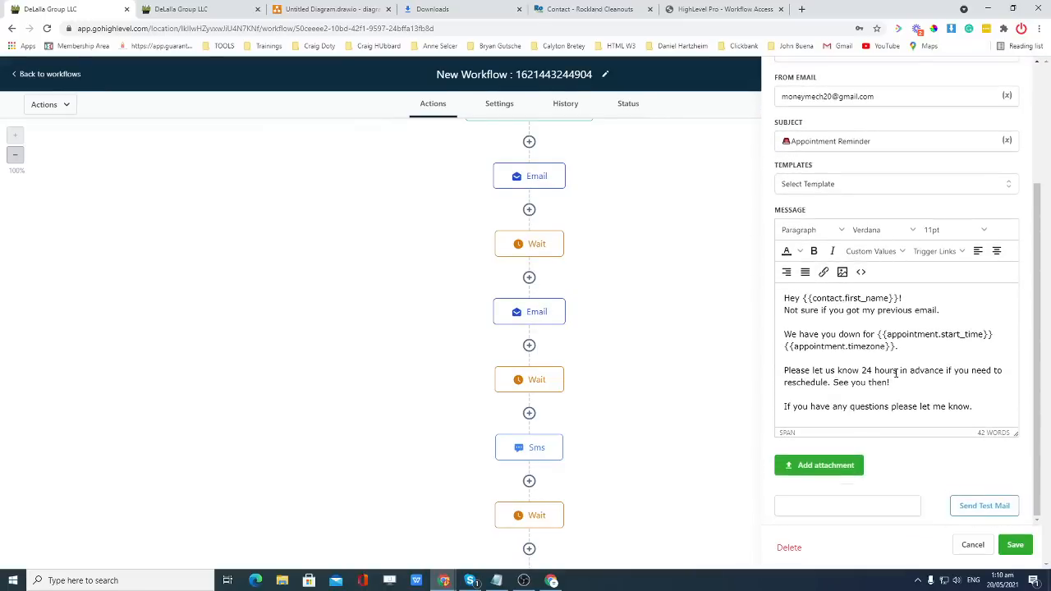
pyautogui.click(534, 387)
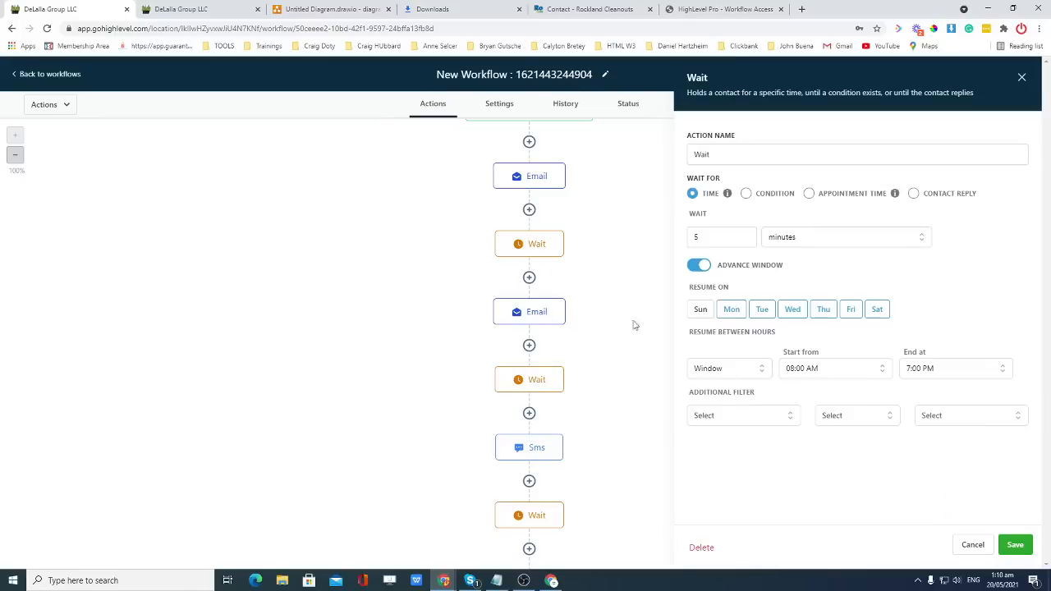
pyautogui.scroll(-1, 575, 329)
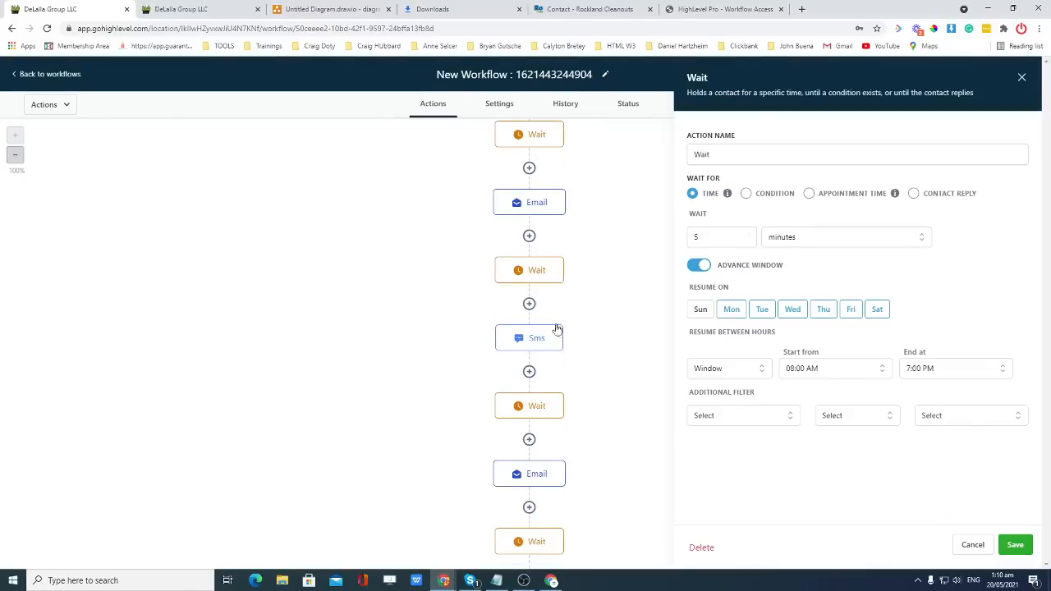
pyautogui.click(555, 336)
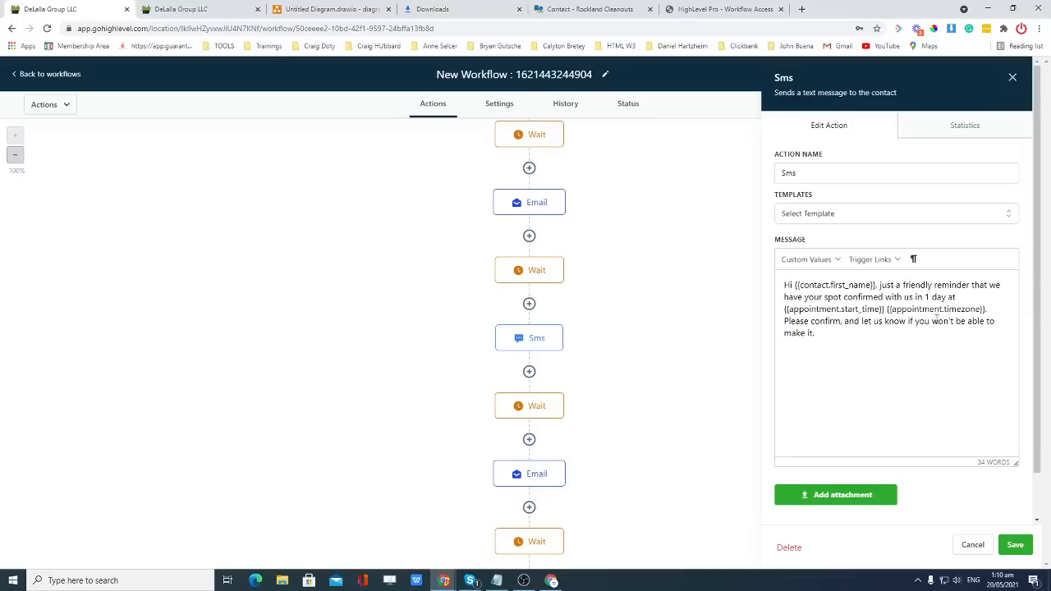
# Put the SMS's "Please confirm" sentence on its own line after the timezone and save.
pyautogui.click(990, 310)
pyautogui.press('Return')
pyautogui.click(1014, 544)
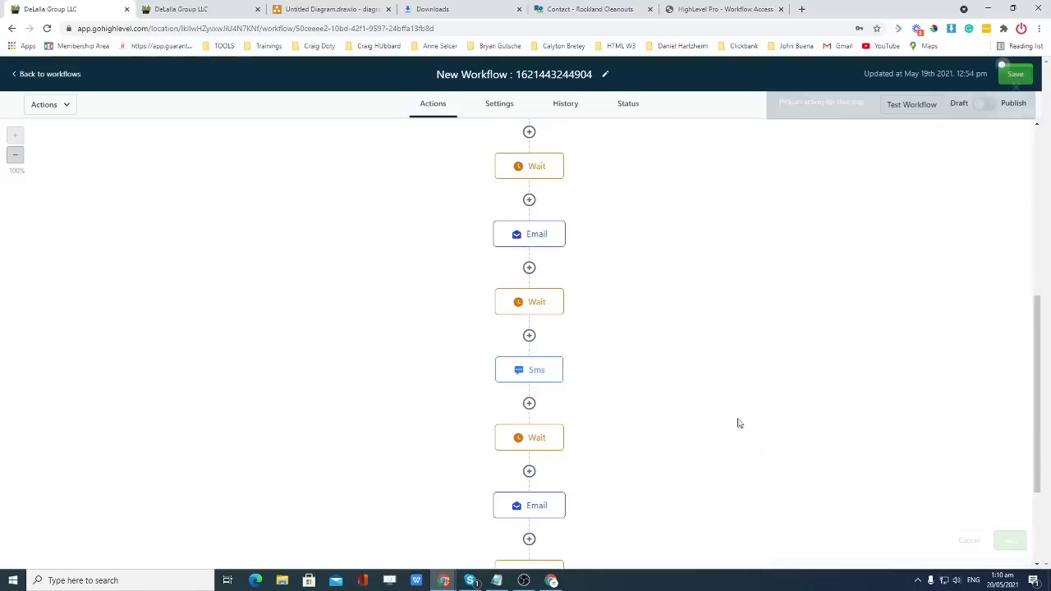
pyautogui.click(535, 386)
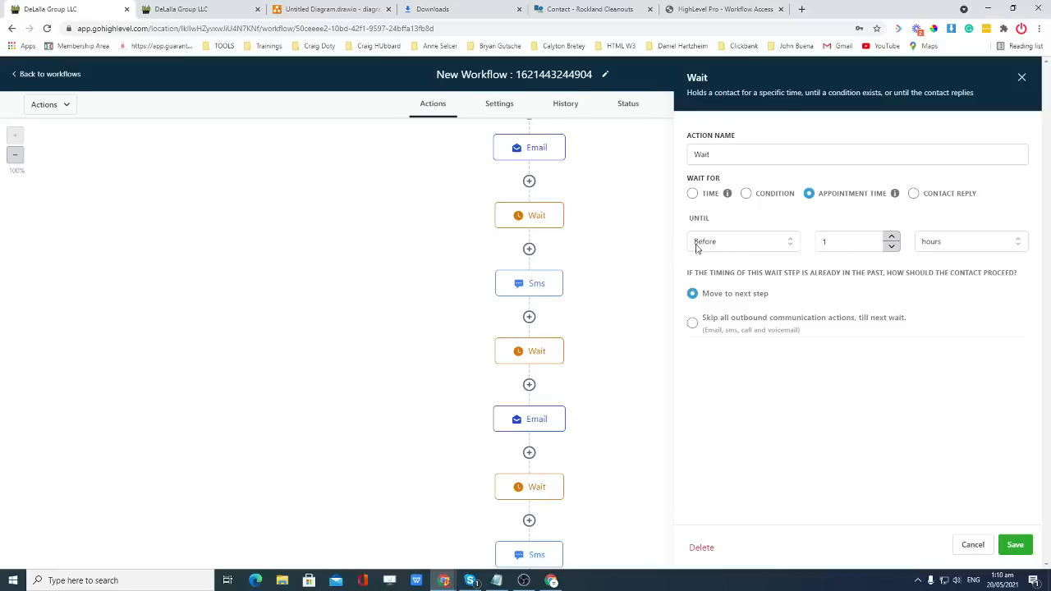
# Review the 'See you in an hour' Email, last Wait and final SMS, re-saving the SMS.
pyautogui.click(549, 428)
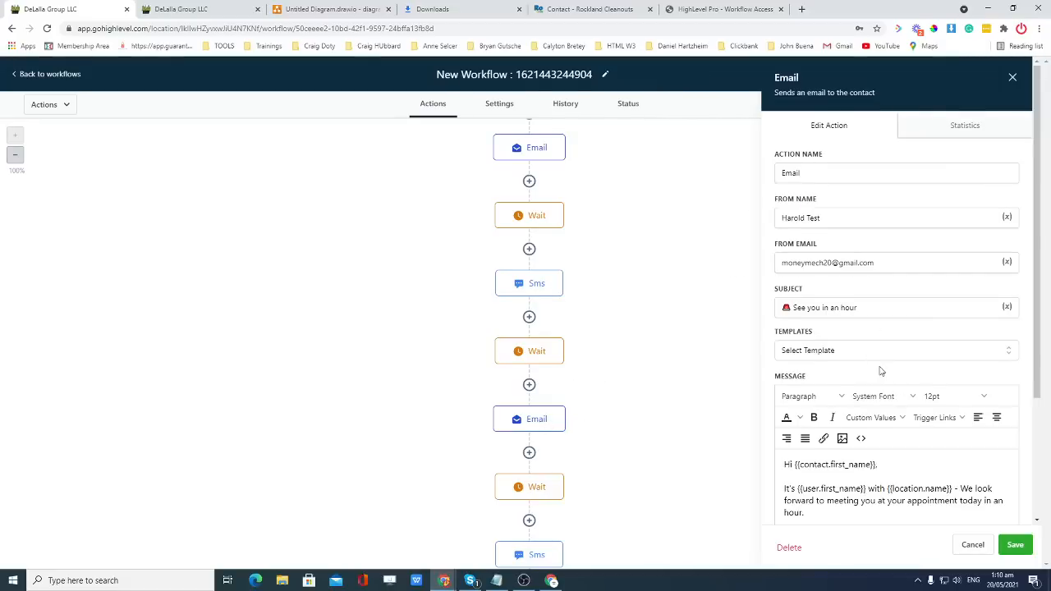
pyautogui.scroll(-1, 881, 370)
pyautogui.scroll(-1, 843, 430)
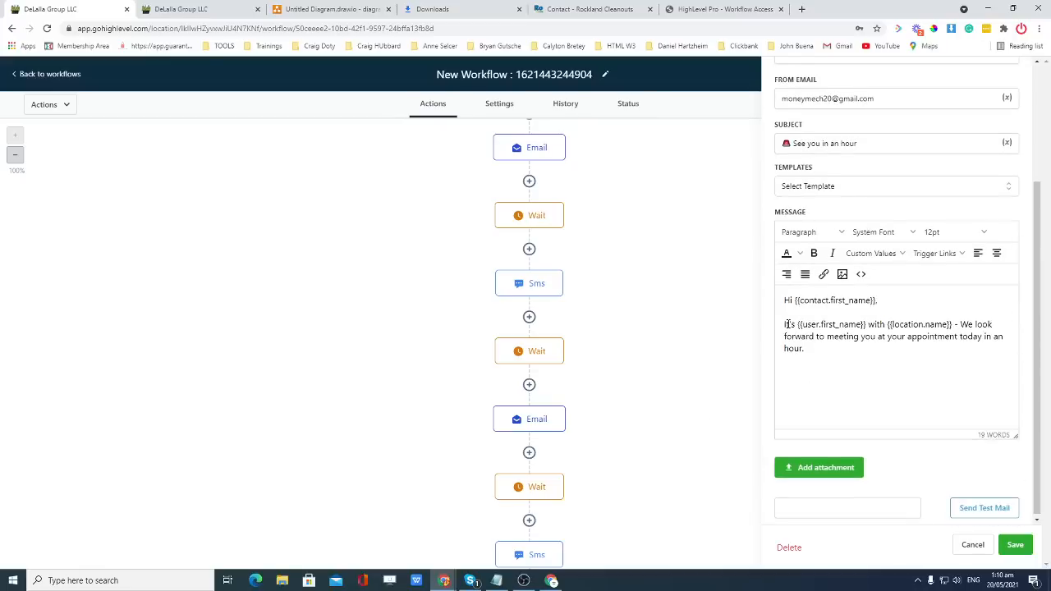
pyautogui.scroll(-1, 621, 375)
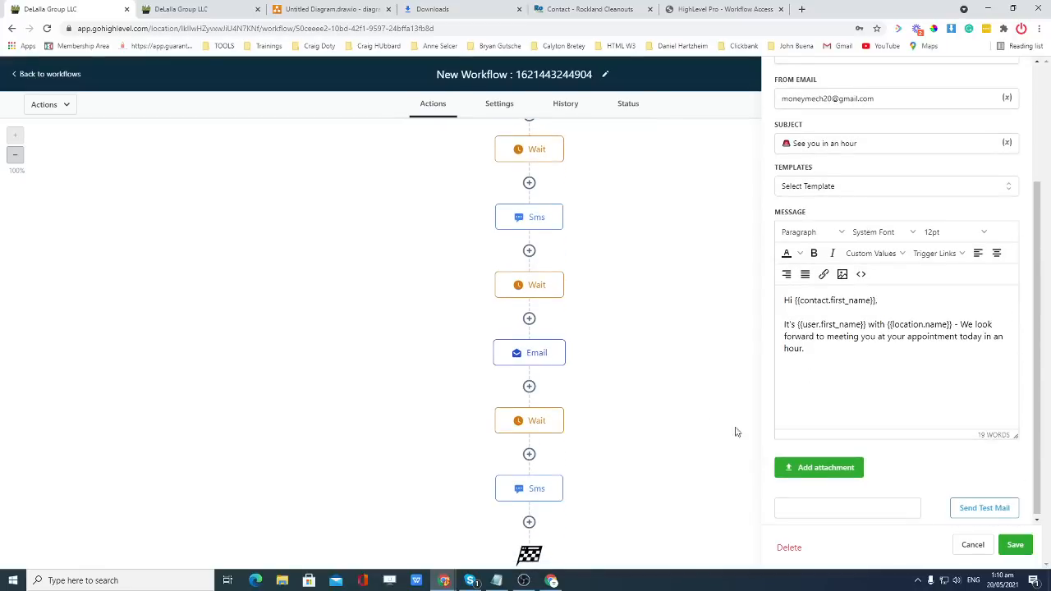
pyautogui.click(527, 423)
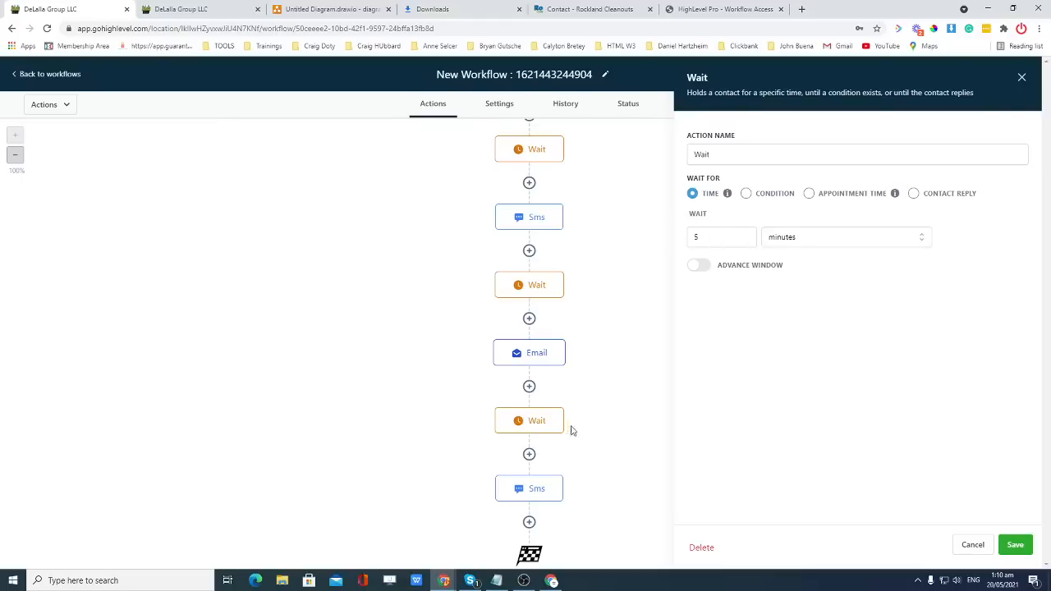
pyautogui.click(533, 492)
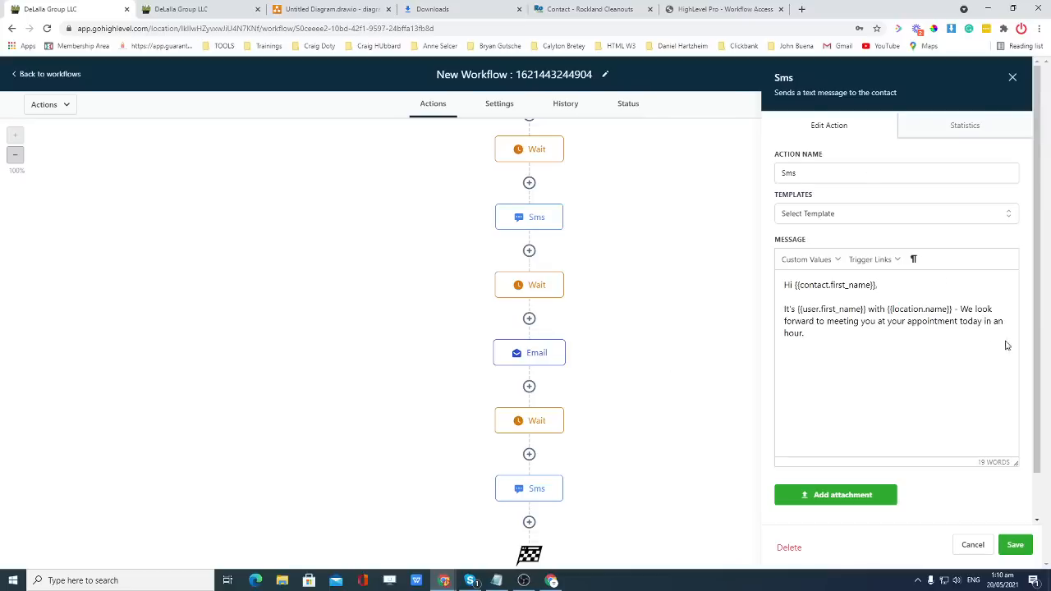
pyautogui.click(1008, 542)
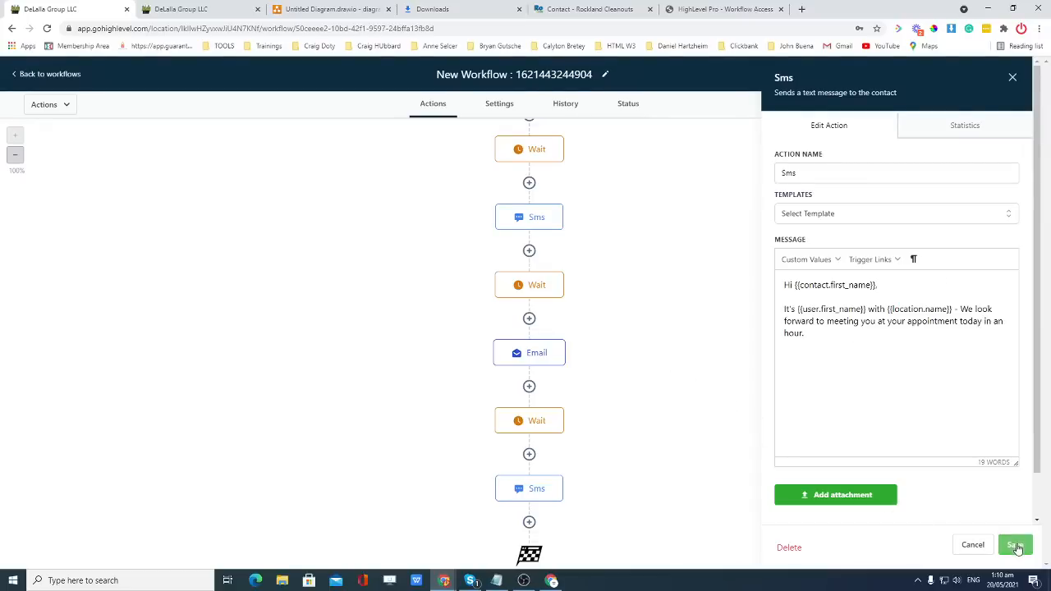
pyautogui.click(550, 457)
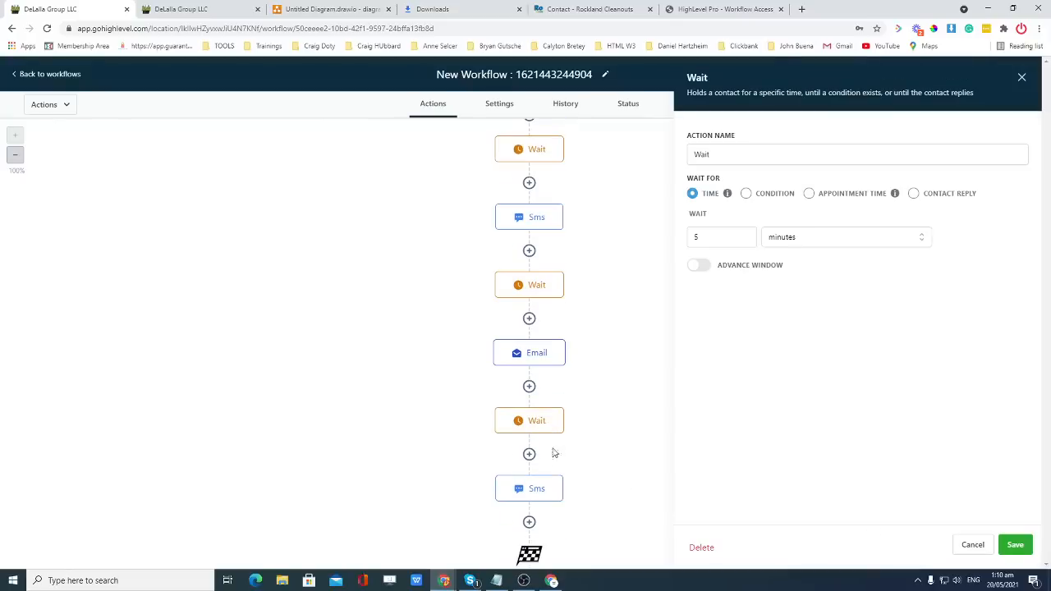
# Set this Wait to 1 hour before the appointment time, changing minutes to hours, and save.
pyautogui.click(809, 193)
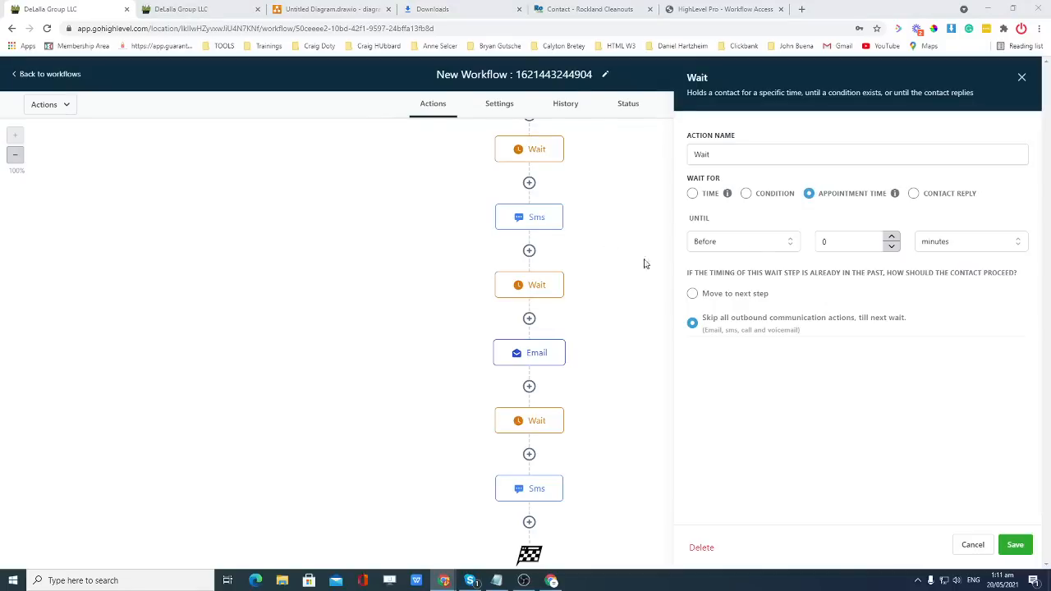
pyautogui.click(829, 241)
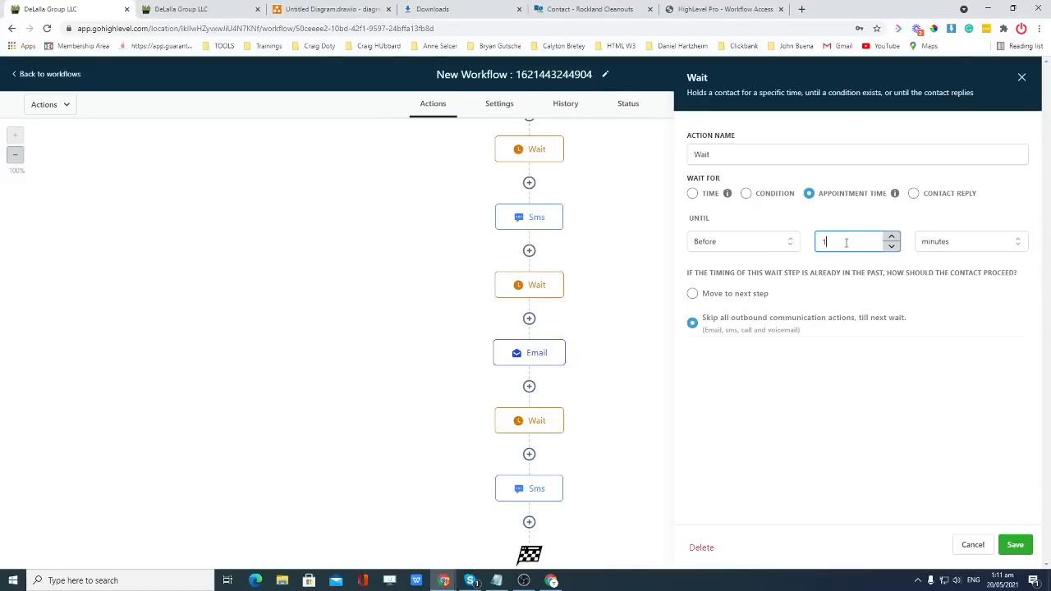
pyautogui.click(971, 247)
pyautogui.click(963, 266)
pyautogui.click(949, 249)
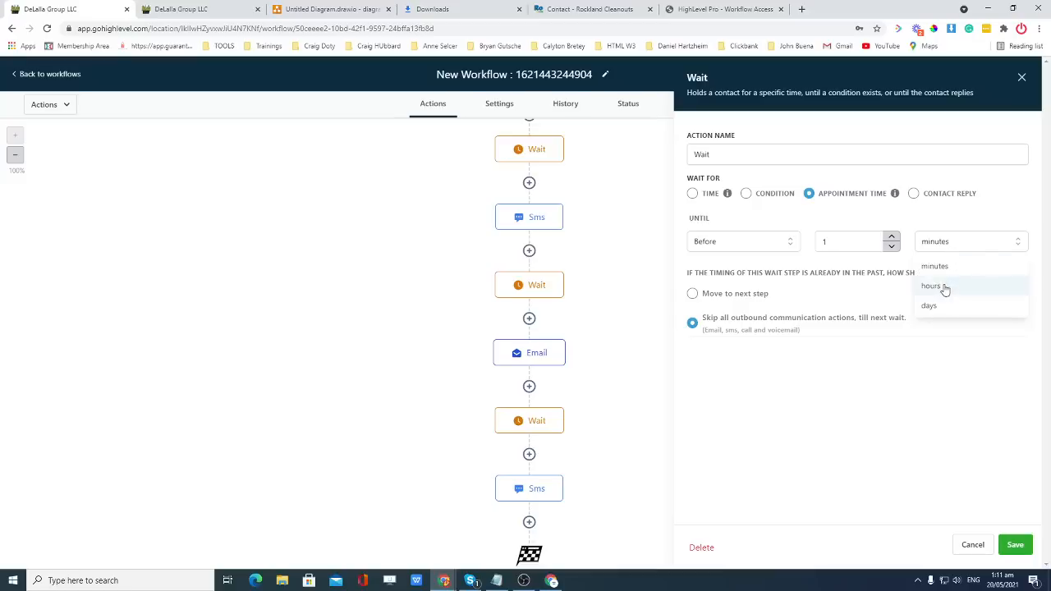
pyautogui.click(941, 285)
pyautogui.click(1015, 544)
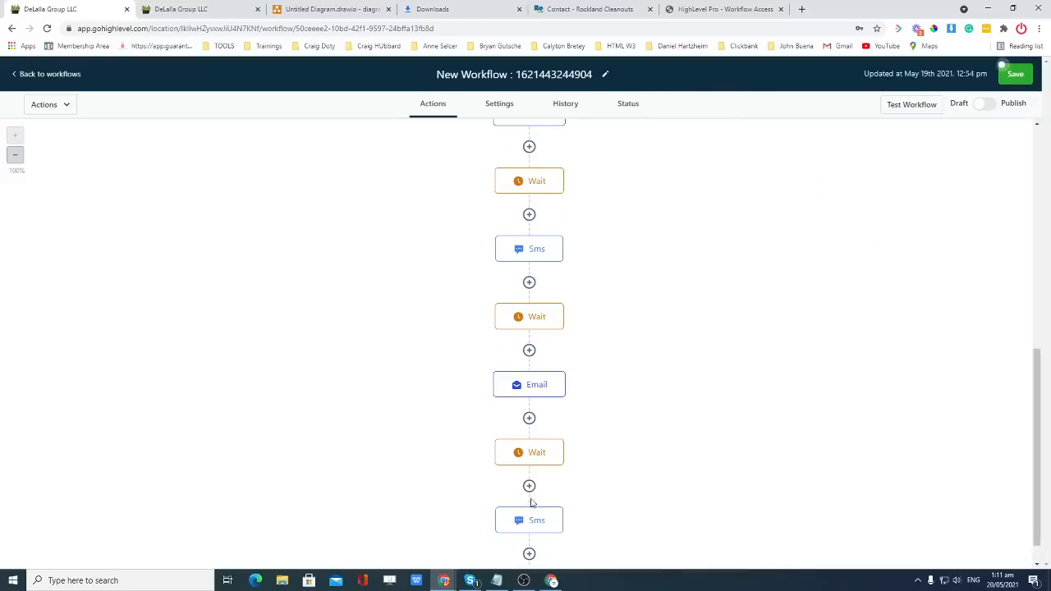
# Set the first Wait step to 1 day before appointment time, skipping outbound actions if past.
pyautogui.scroll(-1, 611, 465)
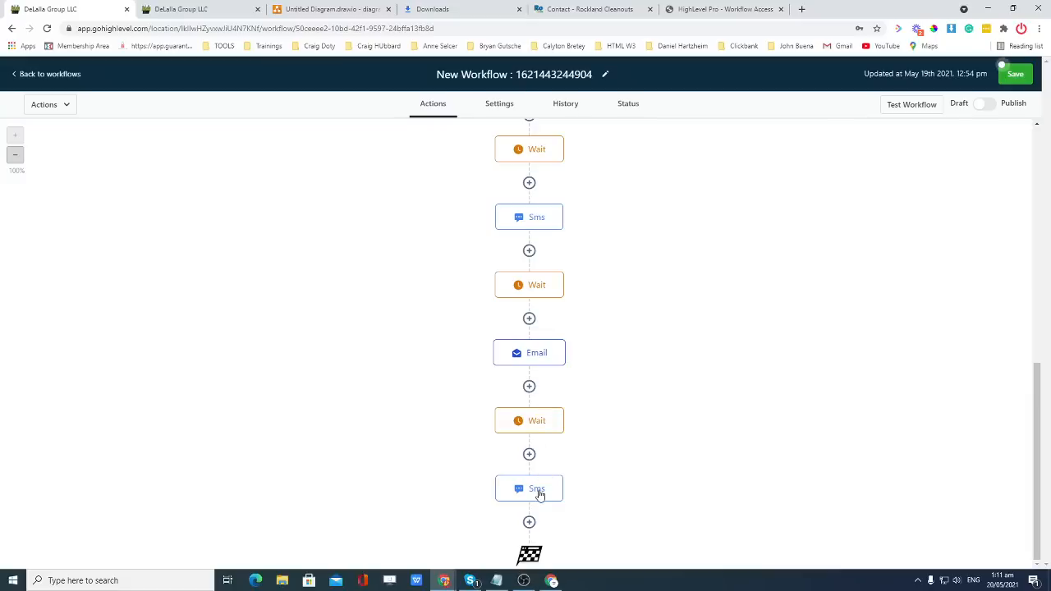
pyautogui.scroll(1, 552, 349)
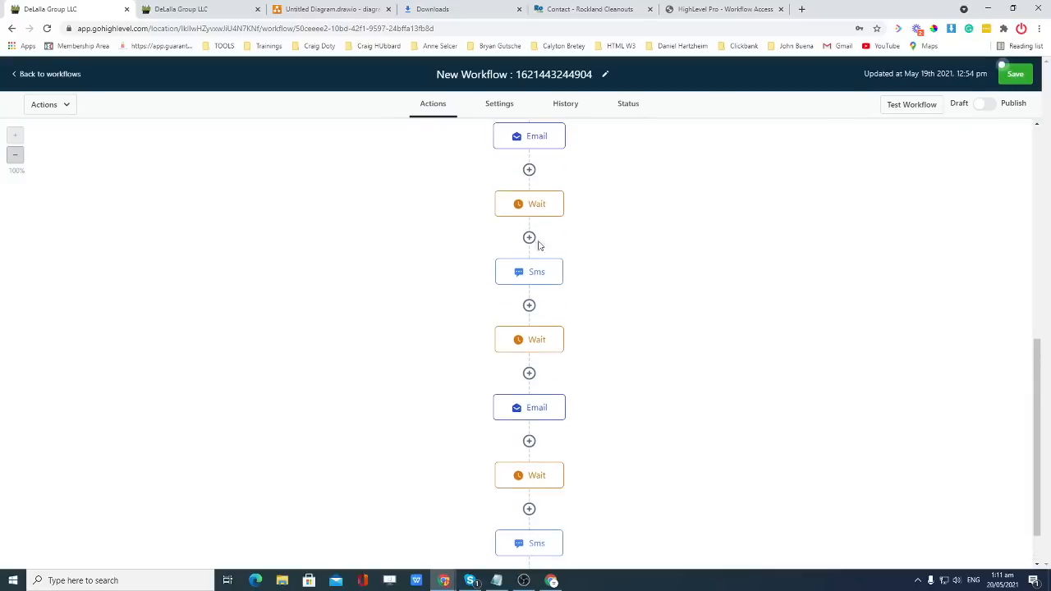
pyautogui.click(532, 212)
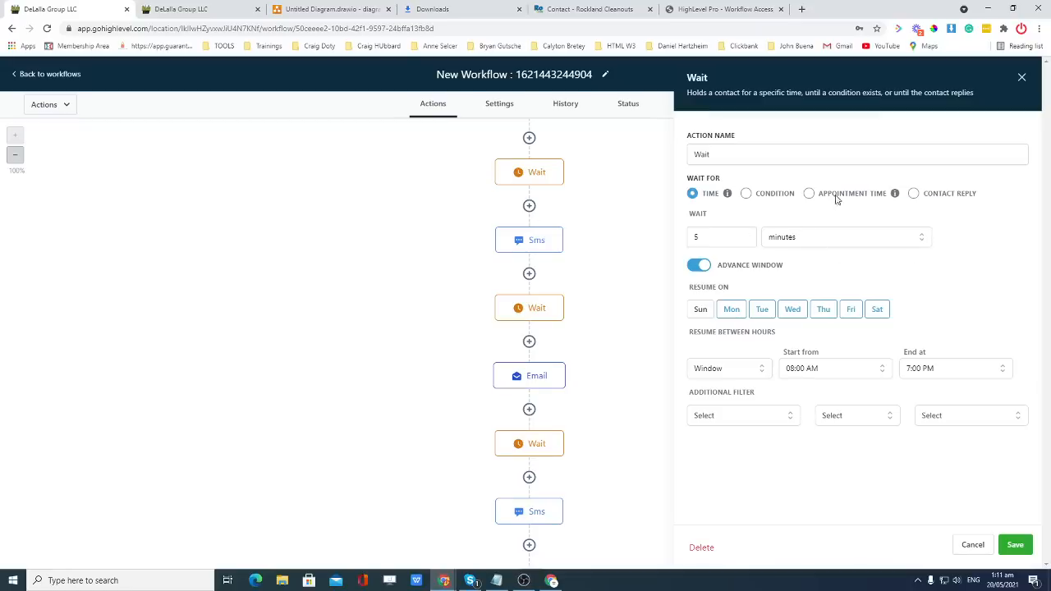
pyautogui.click(809, 193)
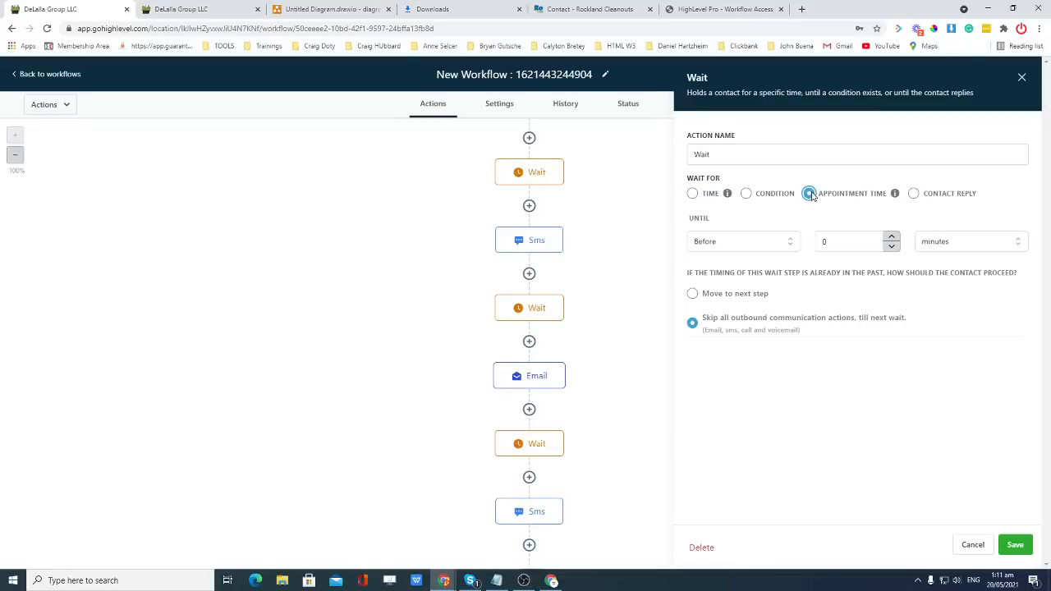
pyautogui.click(840, 242)
pyautogui.write('1')
pyautogui.click(933, 241)
pyautogui.click(932, 304)
pyautogui.click(692, 294)
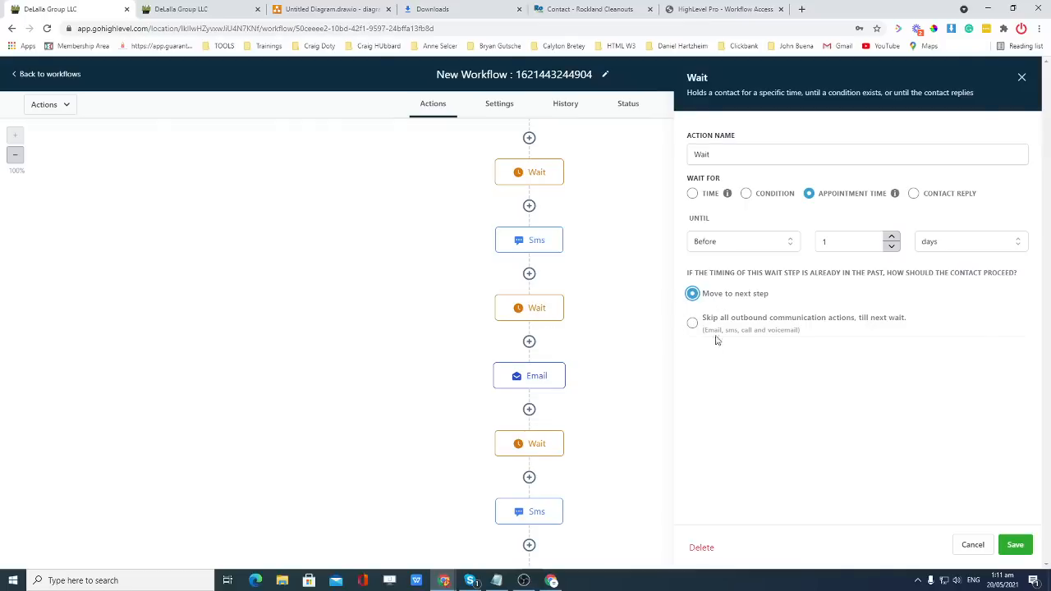
pyautogui.click(692, 322)
pyautogui.click(1016, 545)
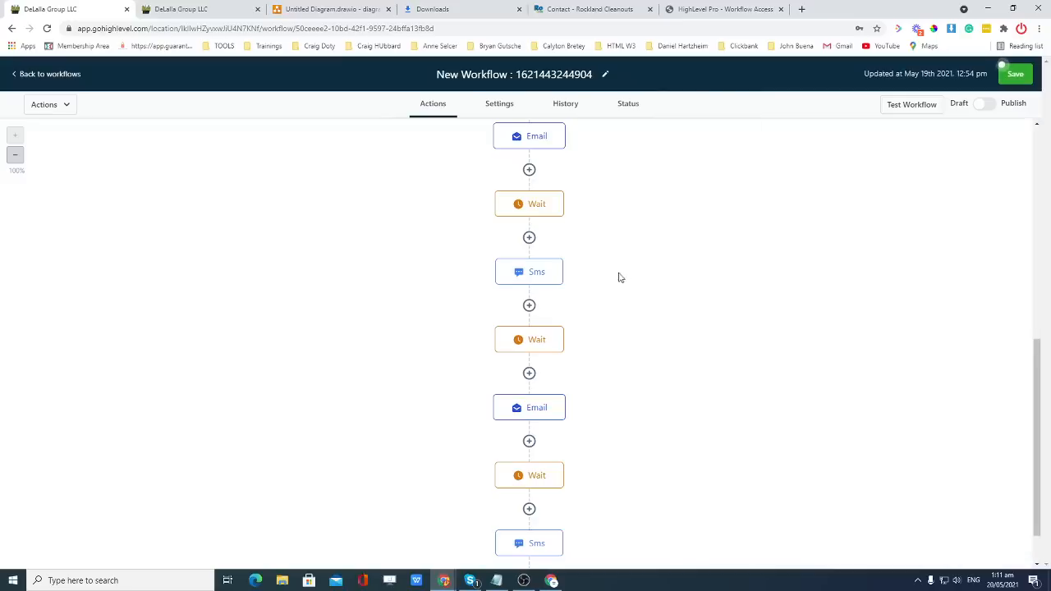
# Re-save the next Wait steps, enabling skip outbound communication on the one after the Email.
pyautogui.click(546, 206)
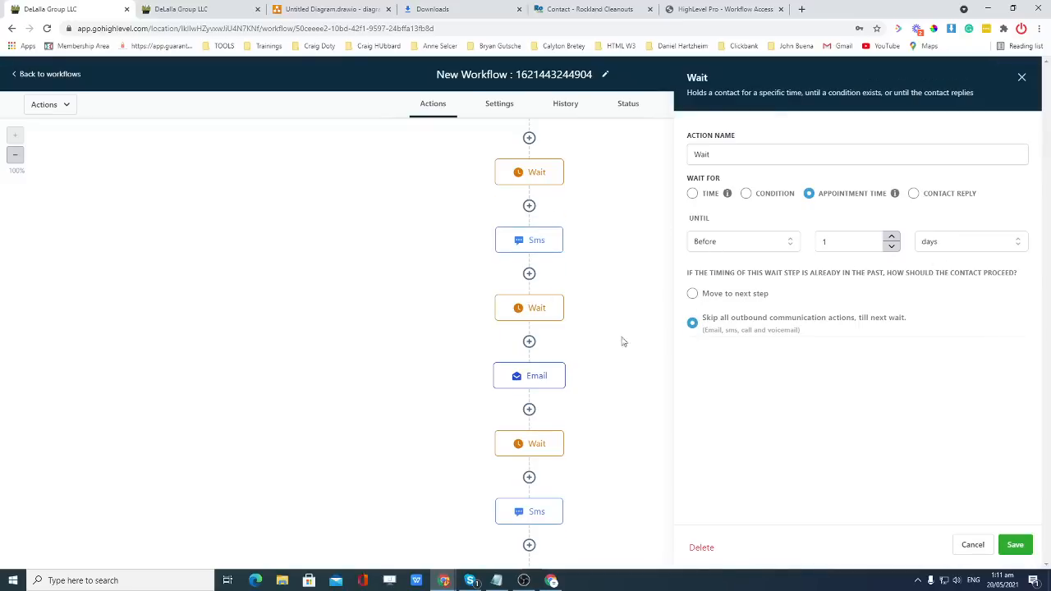
pyautogui.click(1015, 544)
pyautogui.scroll(-5, 575, 287)
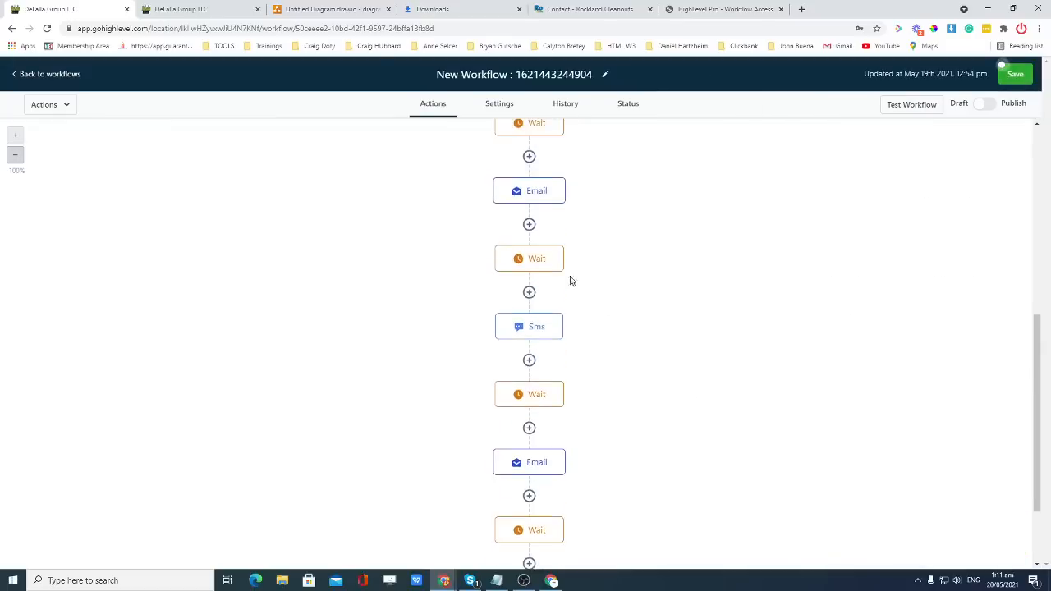
pyautogui.scroll(1, 566, 279)
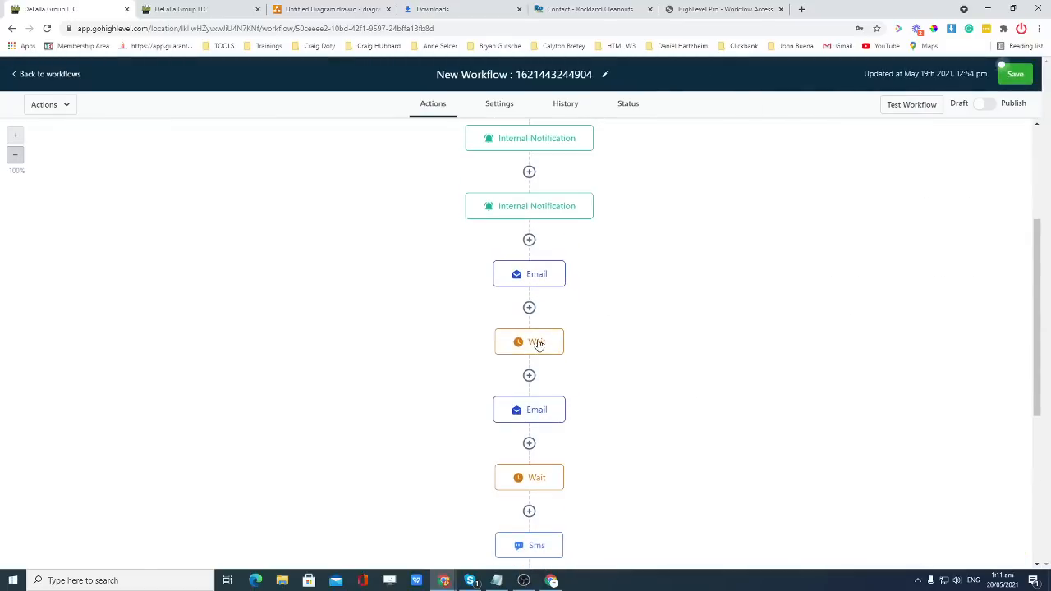
pyautogui.click(537, 343)
pyautogui.click(692, 323)
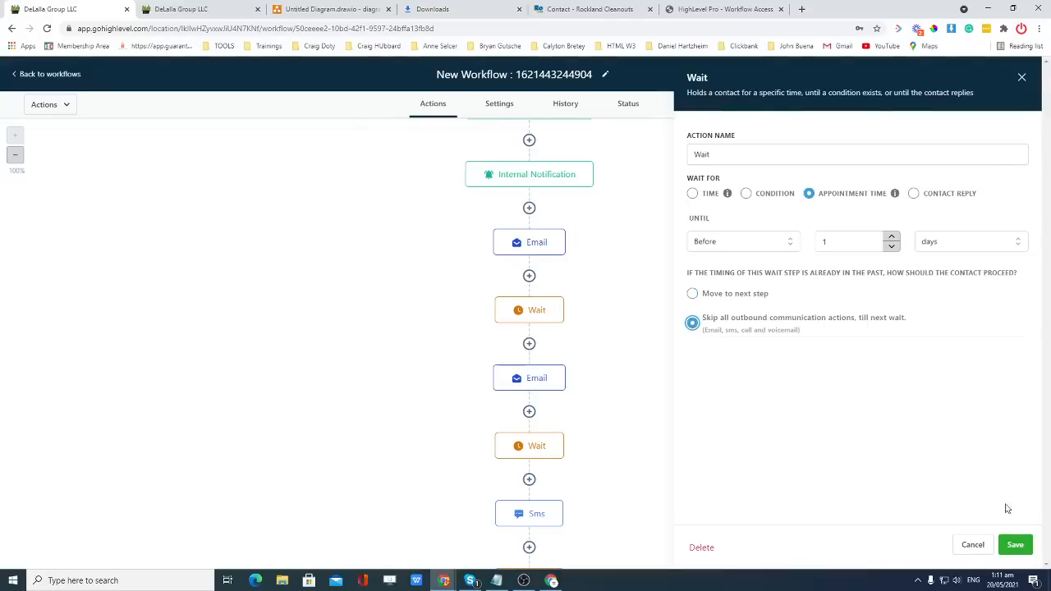
pyautogui.click(1014, 544)
pyautogui.scroll(-3, 624, 380)
pyautogui.click(535, 338)
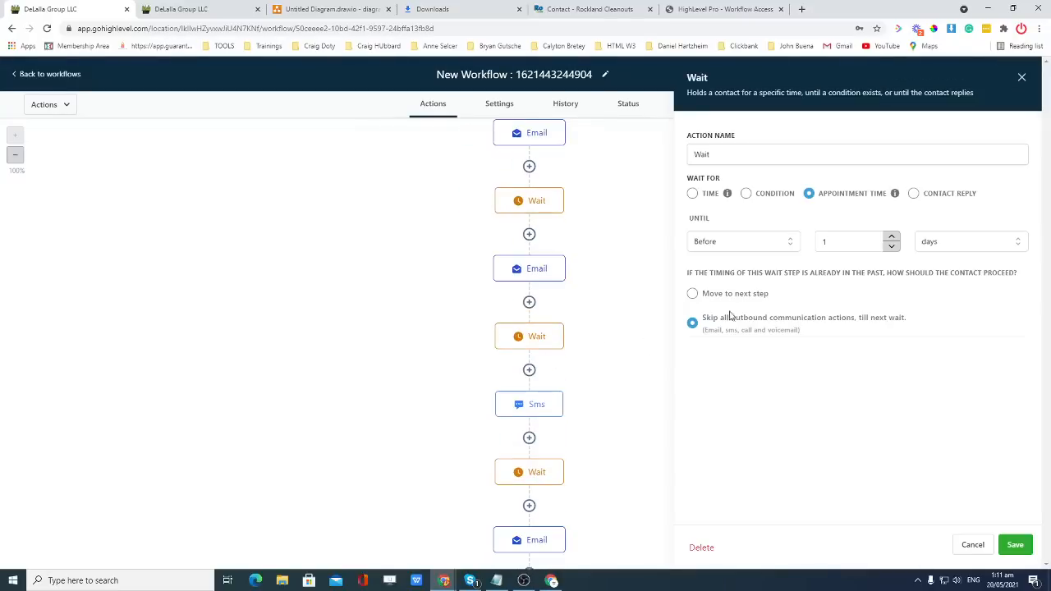
pyautogui.click(1015, 544)
# Enable skip outbound communication on the following Wait step and save the last Wait step.
pyautogui.scroll(-3, 599, 435)
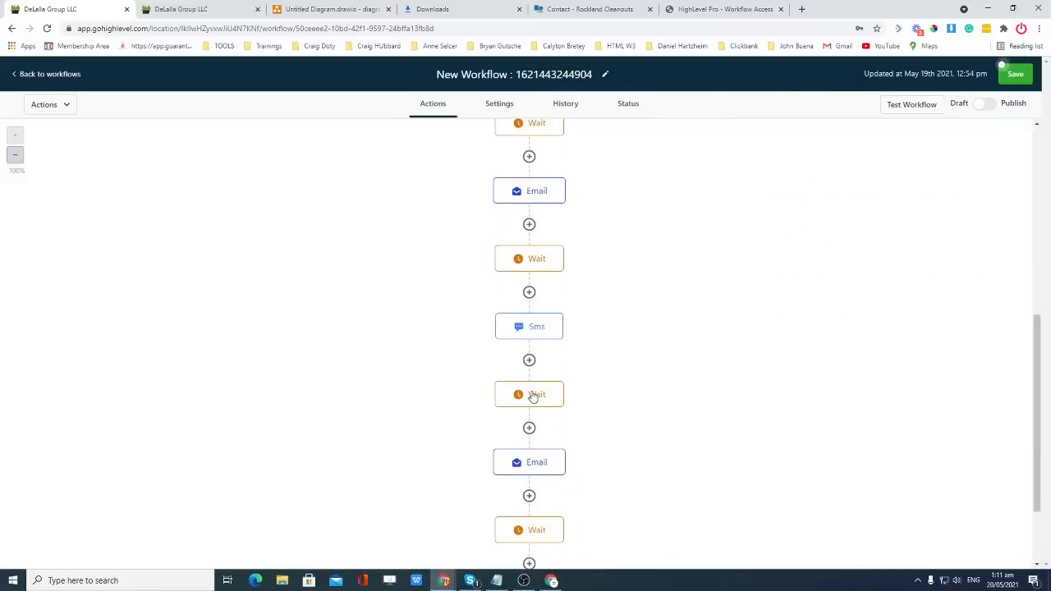
pyautogui.click(534, 394)
pyautogui.click(692, 322)
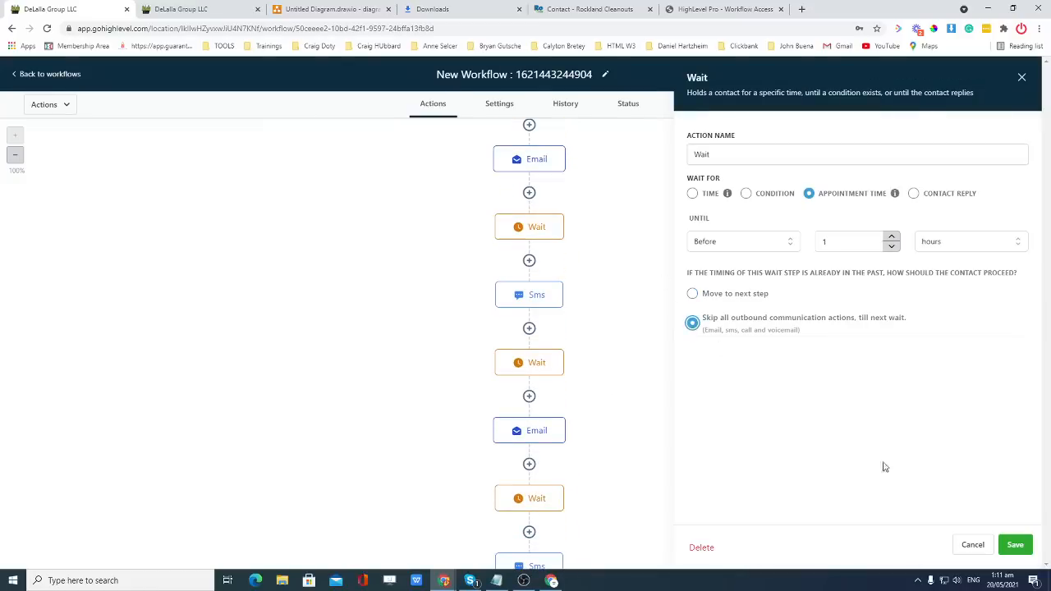
pyautogui.click(1014, 546)
pyautogui.scroll(-2, 633, 429)
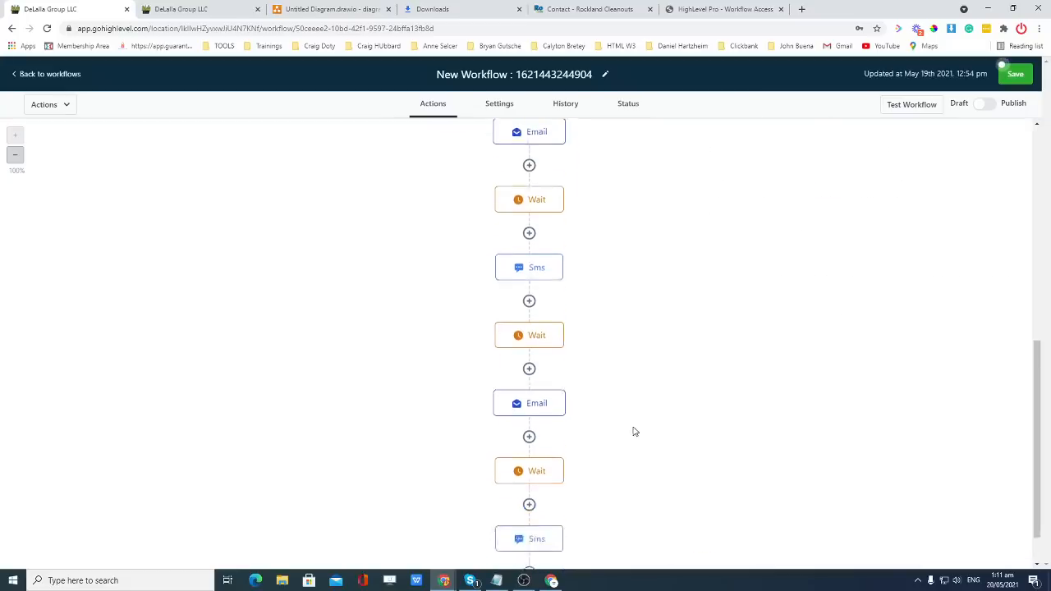
pyautogui.click(527, 419)
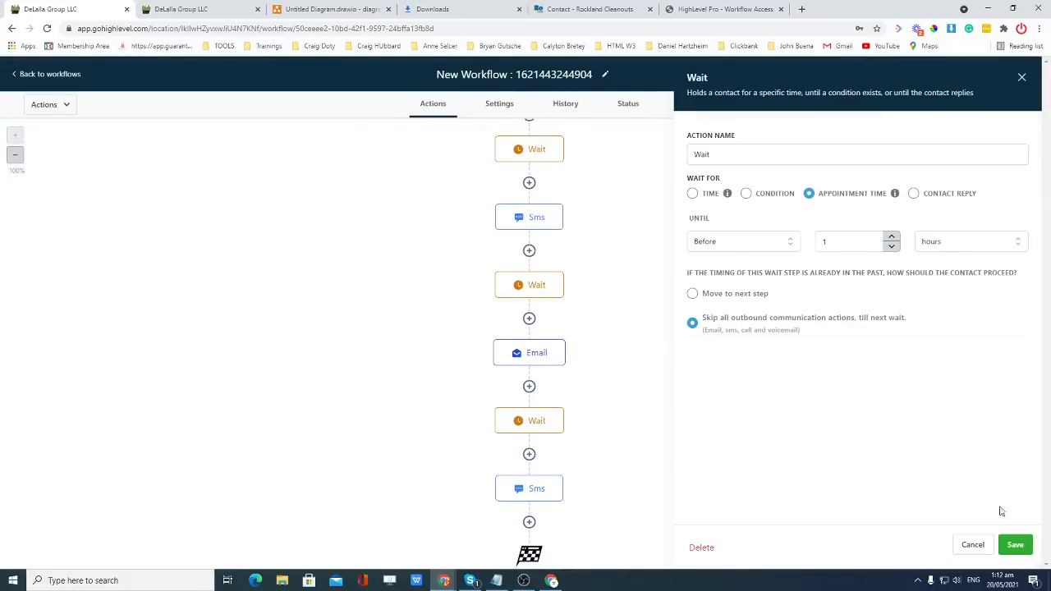
pyautogui.click(1021, 548)
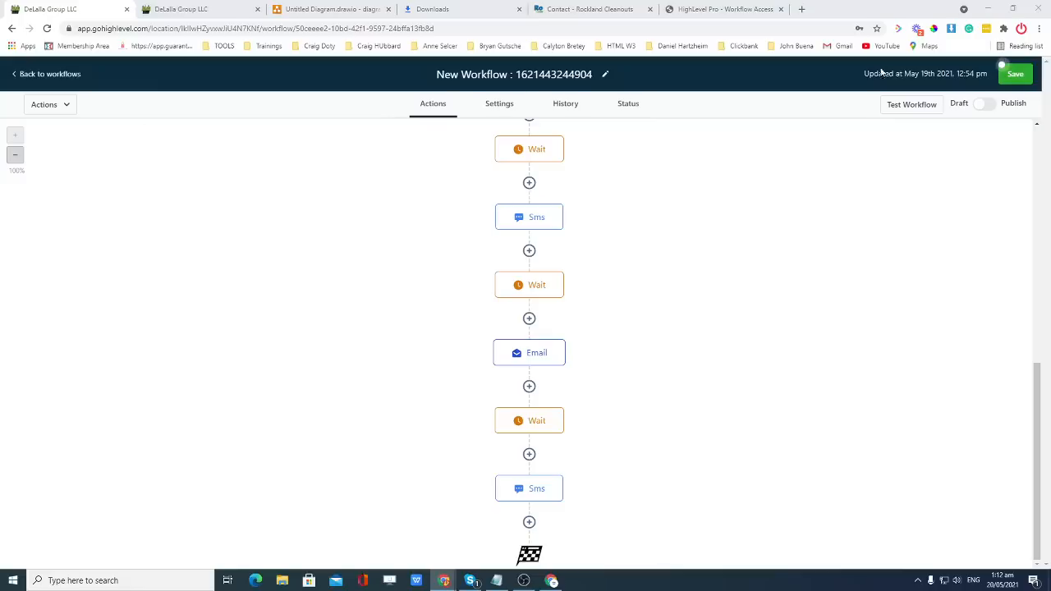
# Save the workflow, check the Not Interested stage on the Opportunities board, then return.
pyautogui.click(1014, 74)
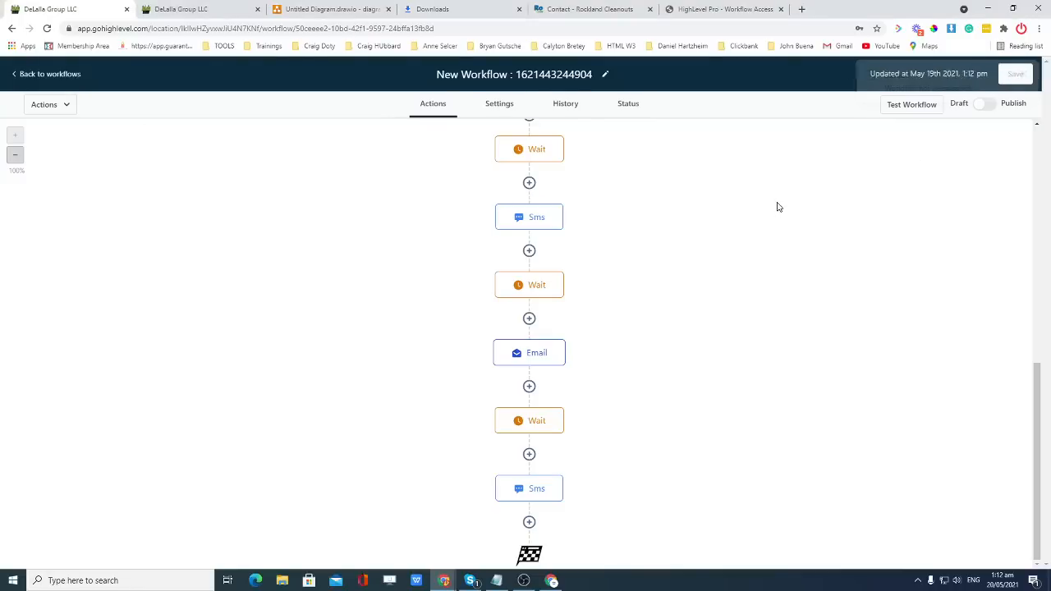
pyautogui.hotkey('ctrl', 'Tab')
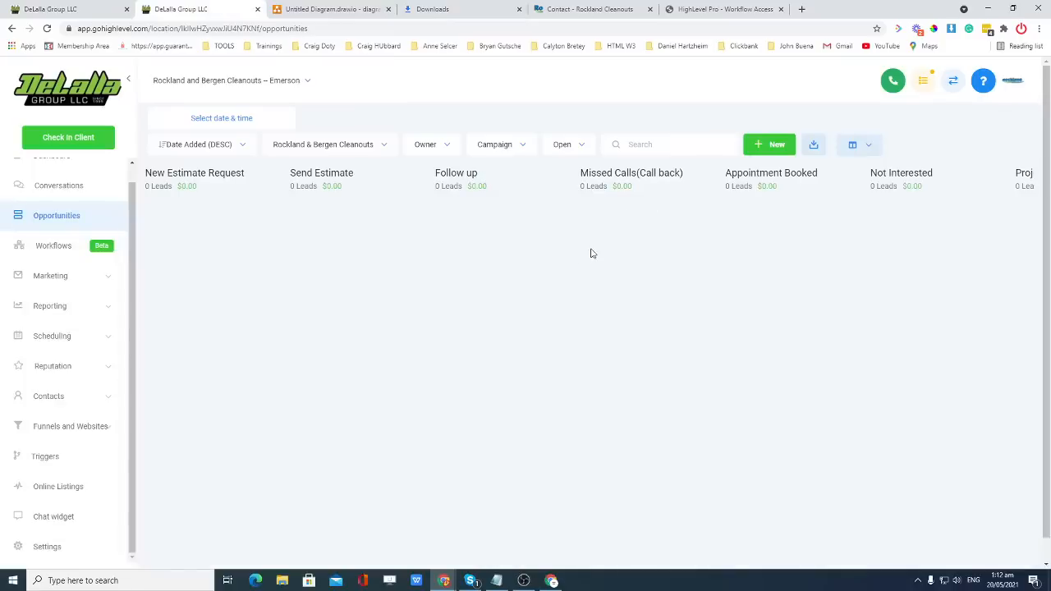
pyautogui.scroll(-1, 780, 275)
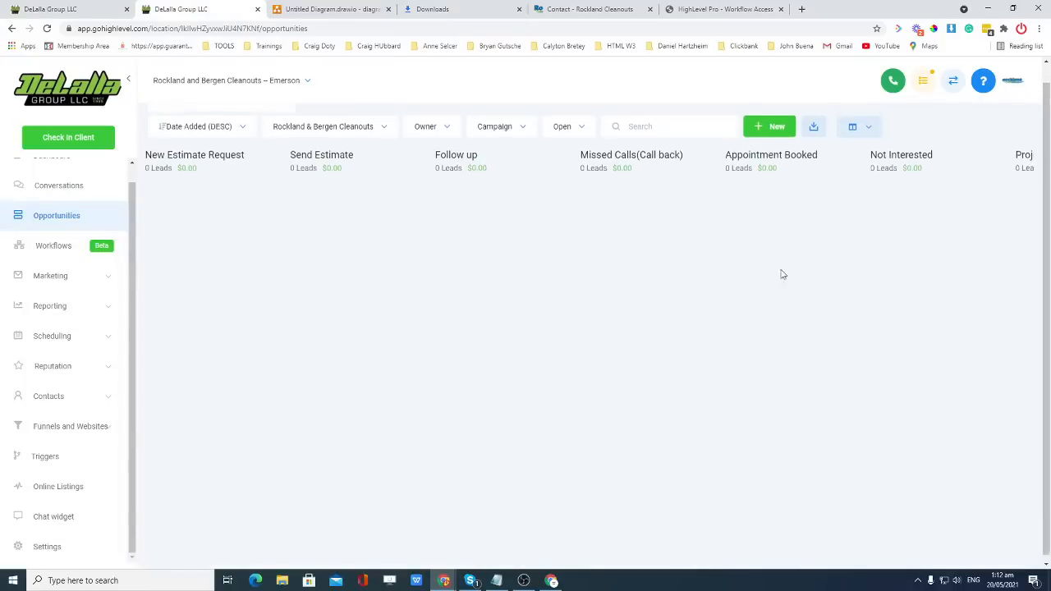
pyautogui.moveTo(871, 149); pyautogui.dragTo(936, 218)
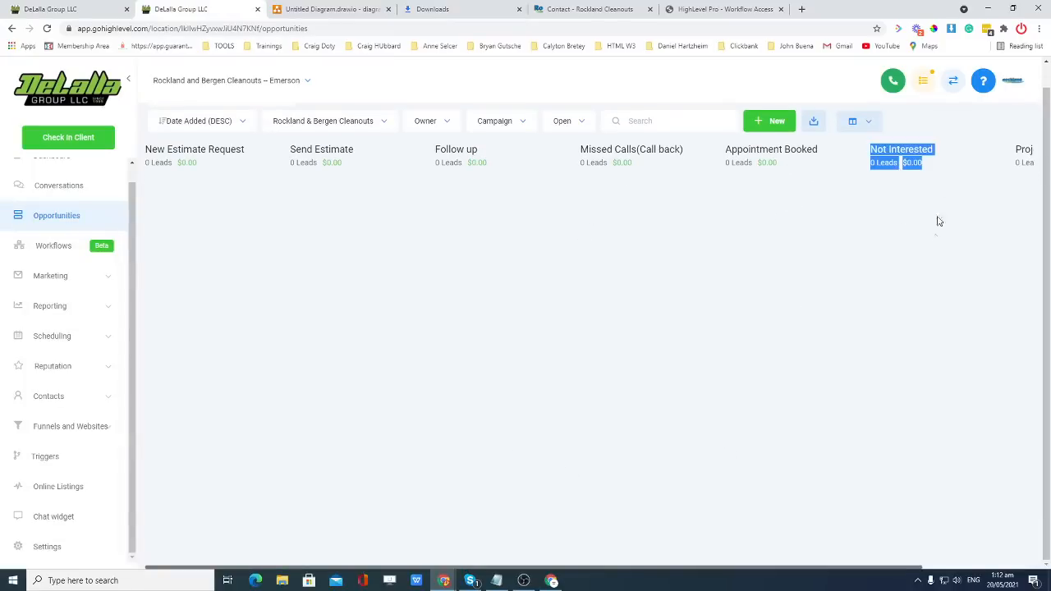
pyautogui.click(935, 234)
pyautogui.moveTo(873, 150); pyautogui.dragTo(926, 166)
pyautogui.moveTo(577, 568); pyautogui.dragTo(687, 570)
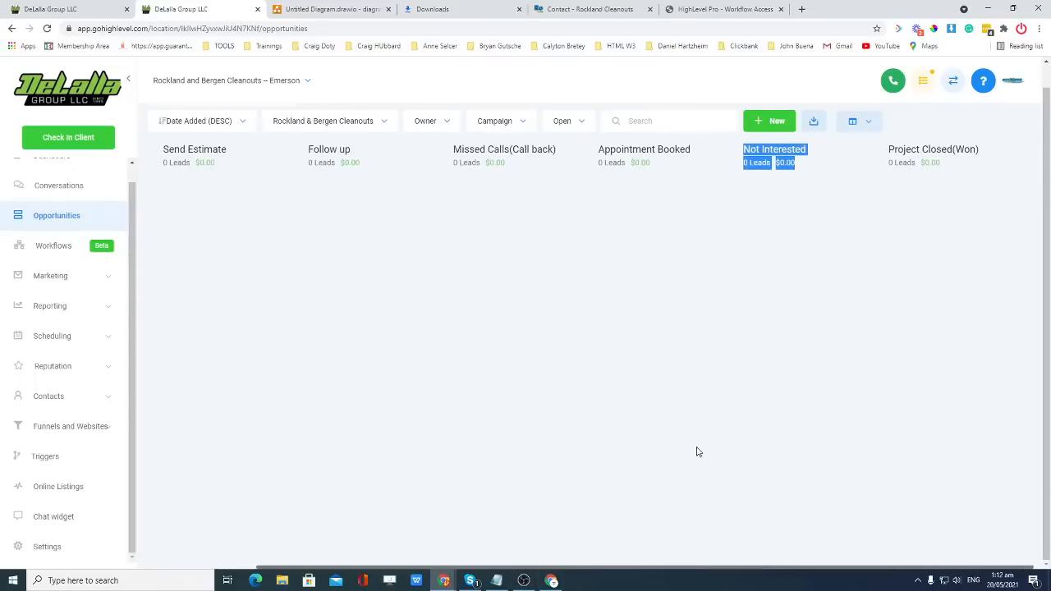
pyautogui.click(700, 439)
pyautogui.scroll(1, 700, 438)
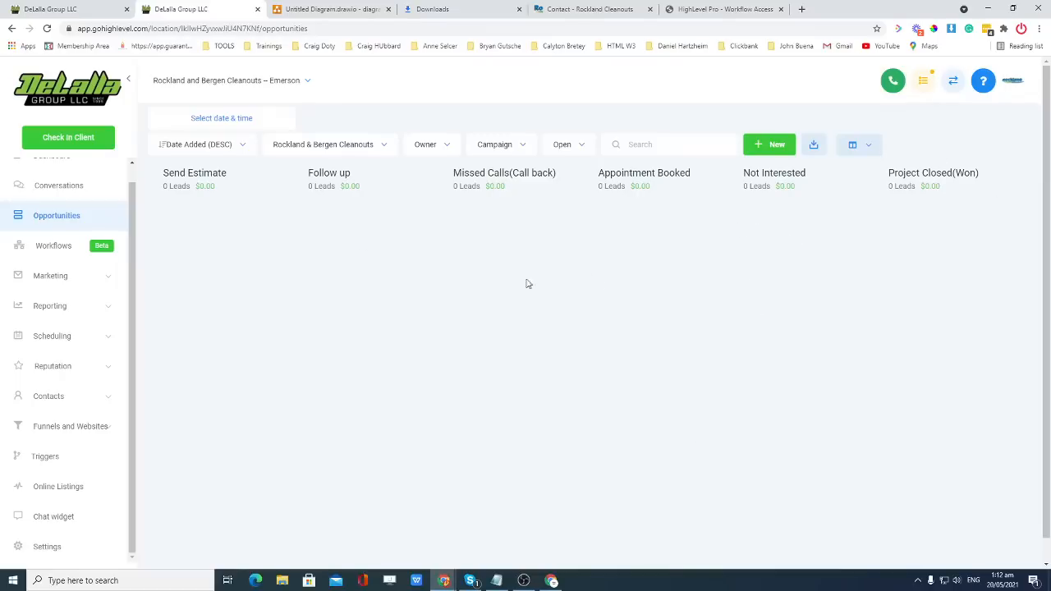
pyautogui.click(50, 9)
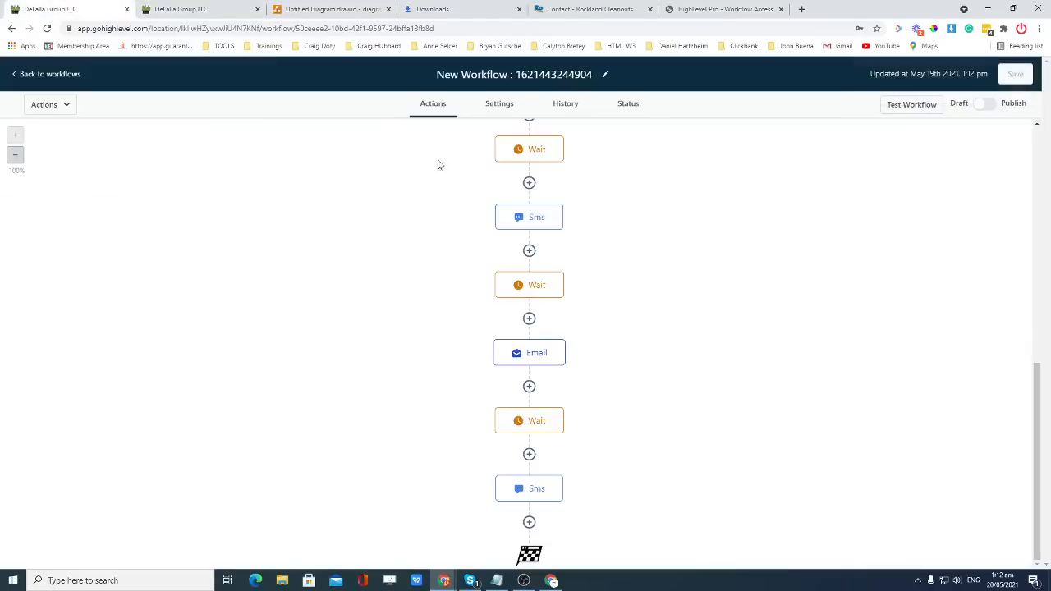
pyautogui.click(324, 10)
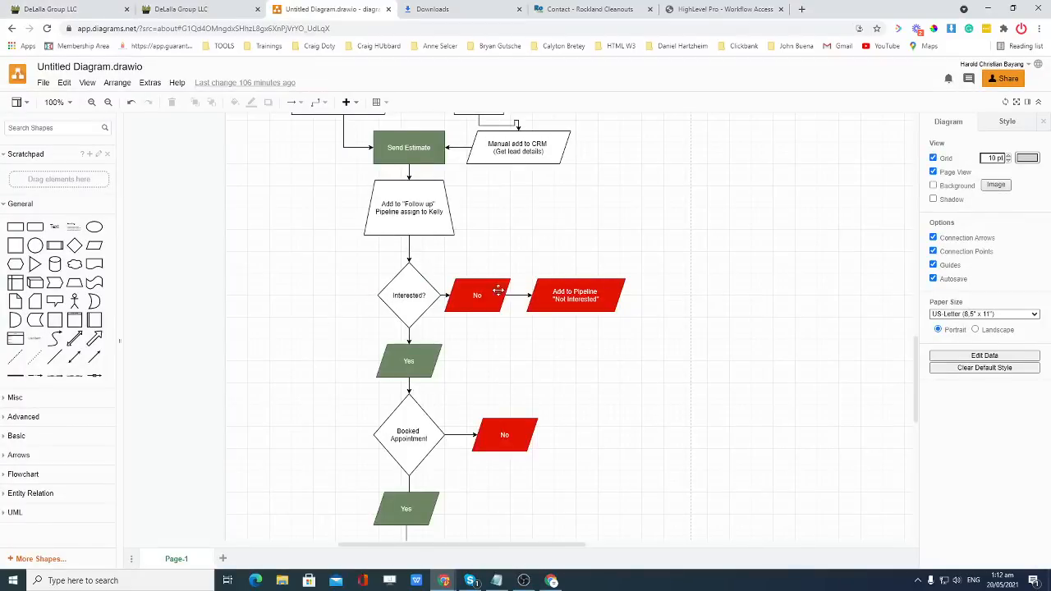
pyautogui.hotkey('ctrl', '1')
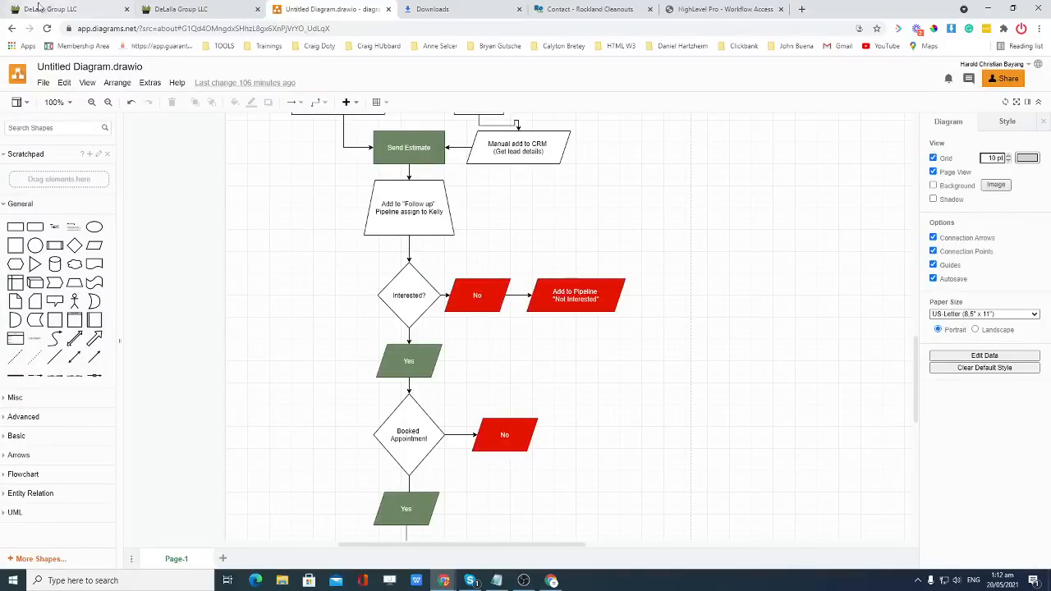
pyautogui.scroll(3, 630, 265)
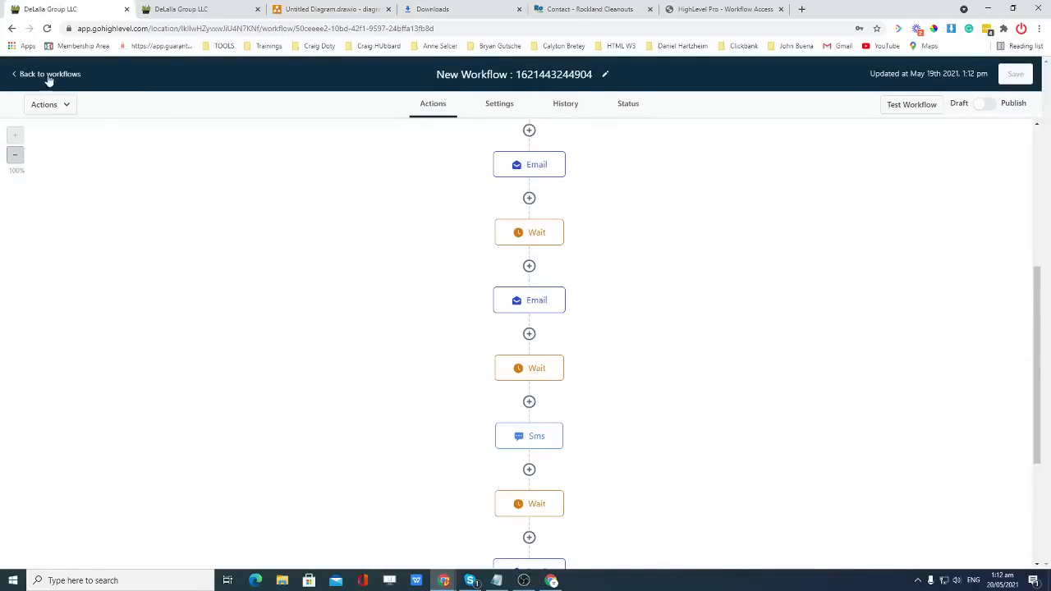
# Dismiss the Google integration warning and create a new workflow from scratch.
pyautogui.click(20, 74)
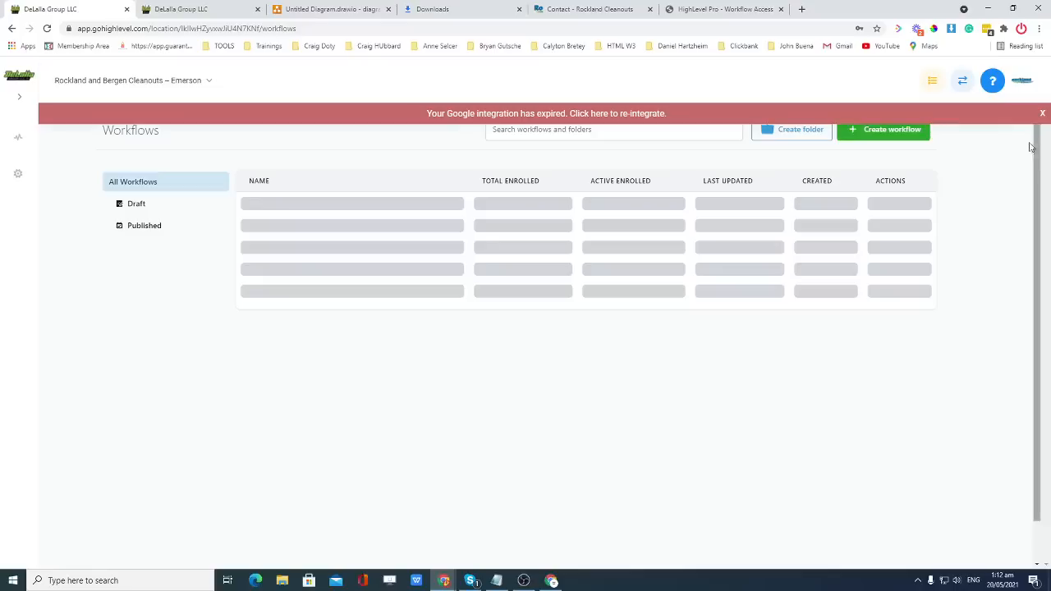
pyautogui.click(1042, 114)
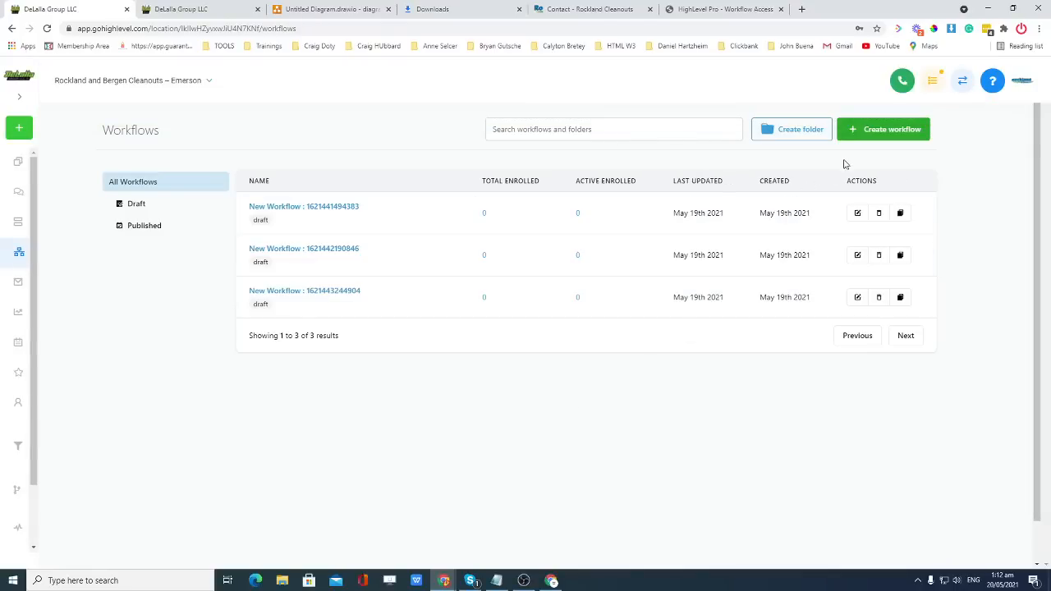
pyautogui.click(878, 129)
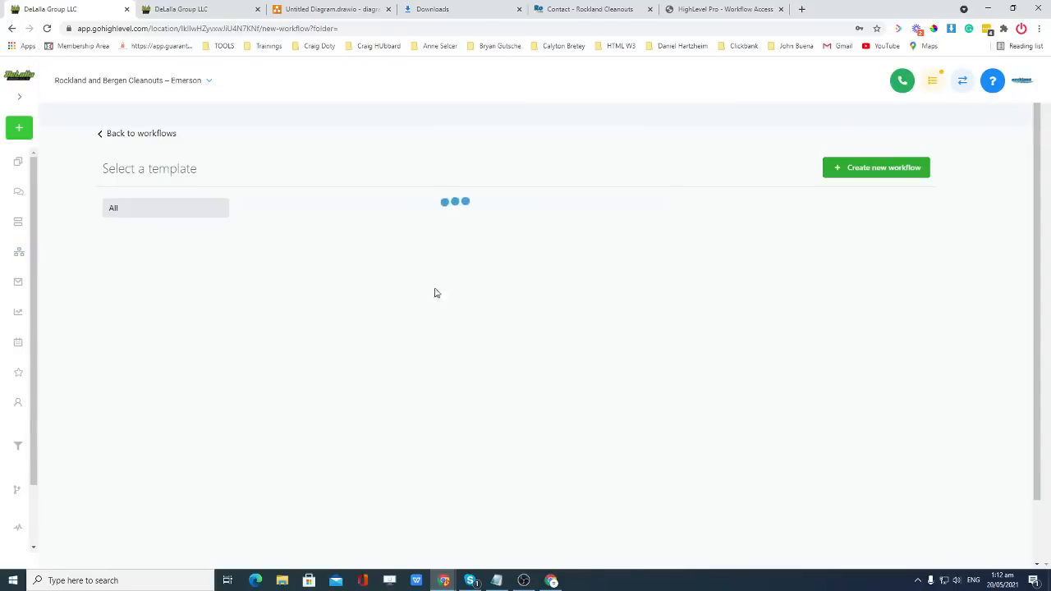
pyautogui.click(368, 348)
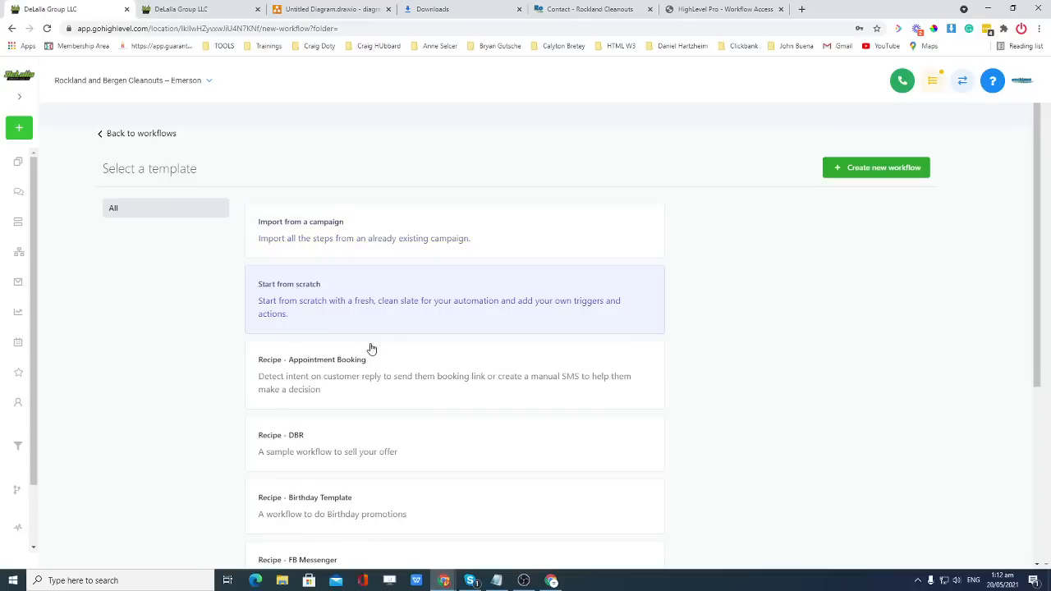
pyautogui.click(867, 174)
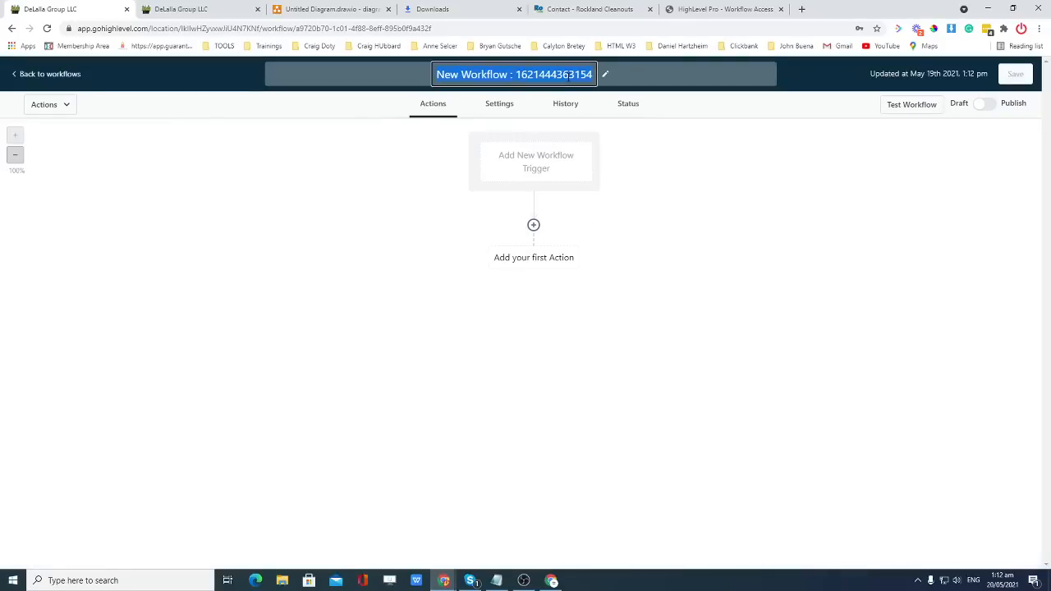
# Retitle the new workflow to 'Not Interested', correcting the typos.
pyautogui.hotkey('ctrl', 'Tab')
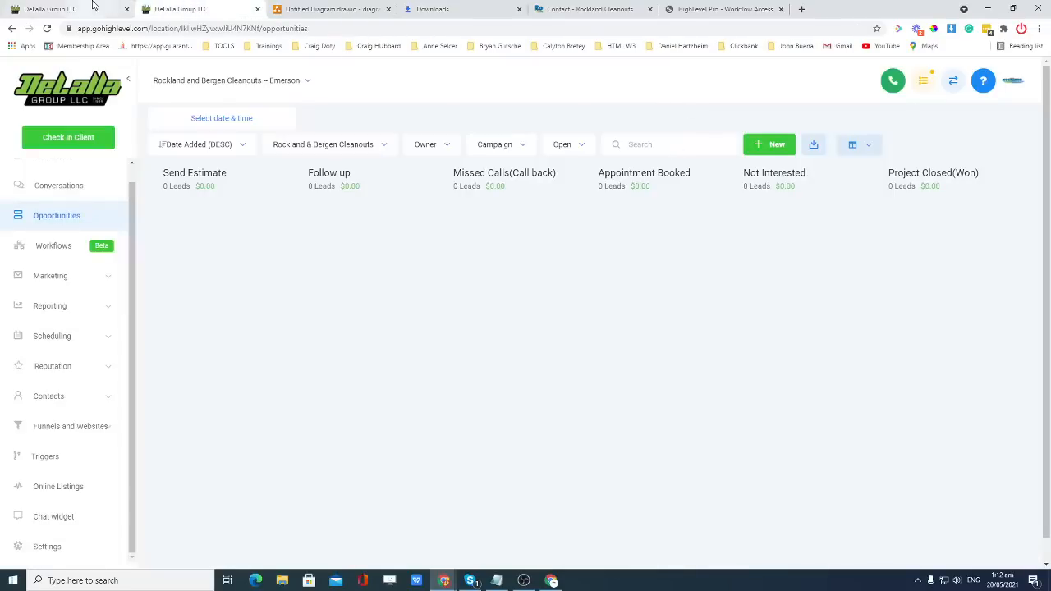
pyautogui.click(50, 9)
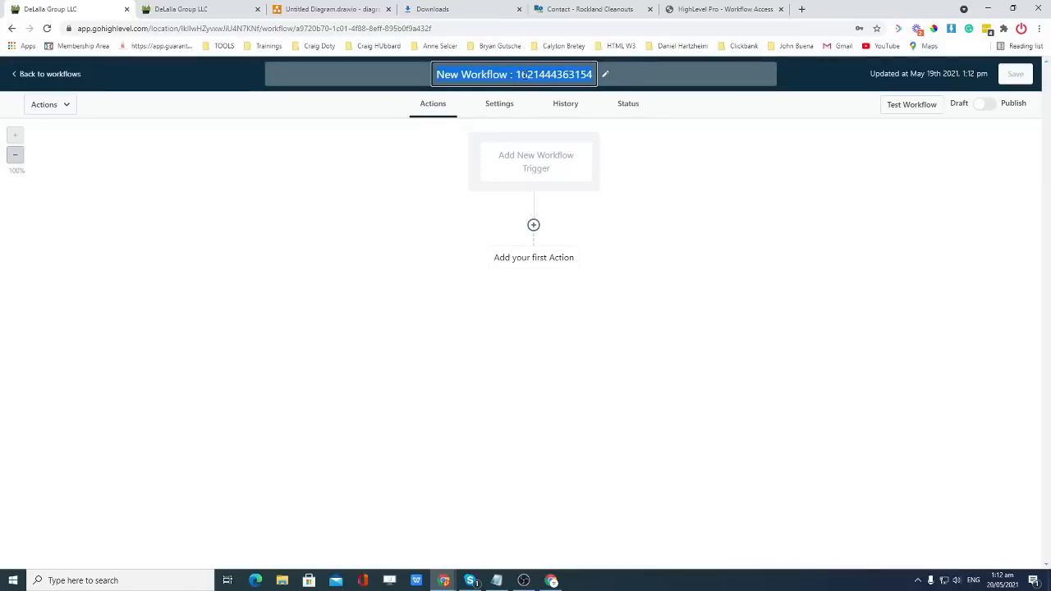
pyautogui.write('Pe')
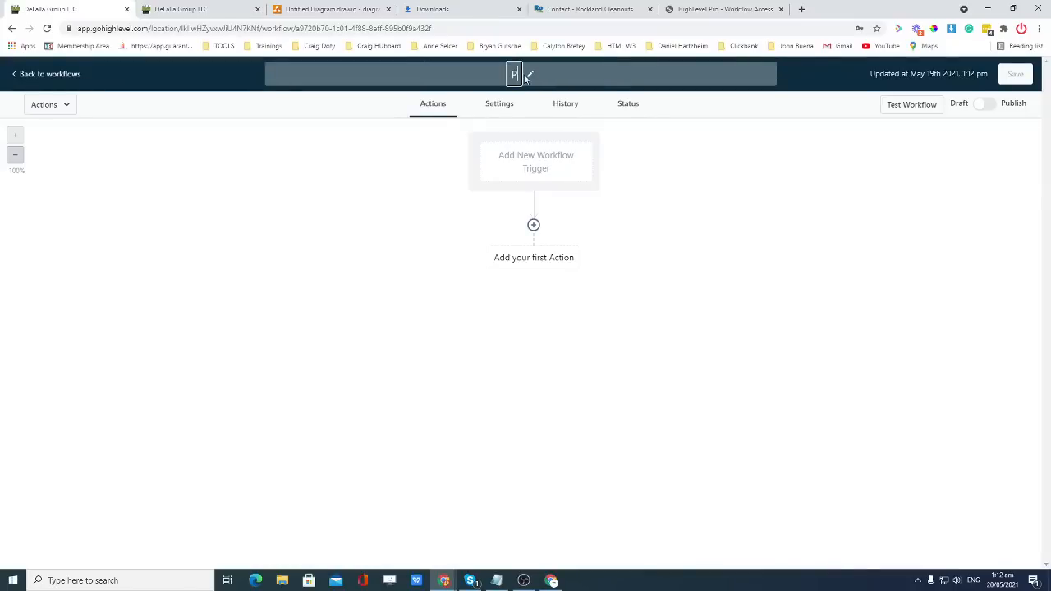
pyautogui.press('BackSpace')
pyautogui.write('ipe')
pyautogui.press('BackSpace')
pyautogui.press('BackSpace')
pyautogui.press('BackSpace')
pyautogui.press('BackSpace')
pyautogui.write('not Interested')
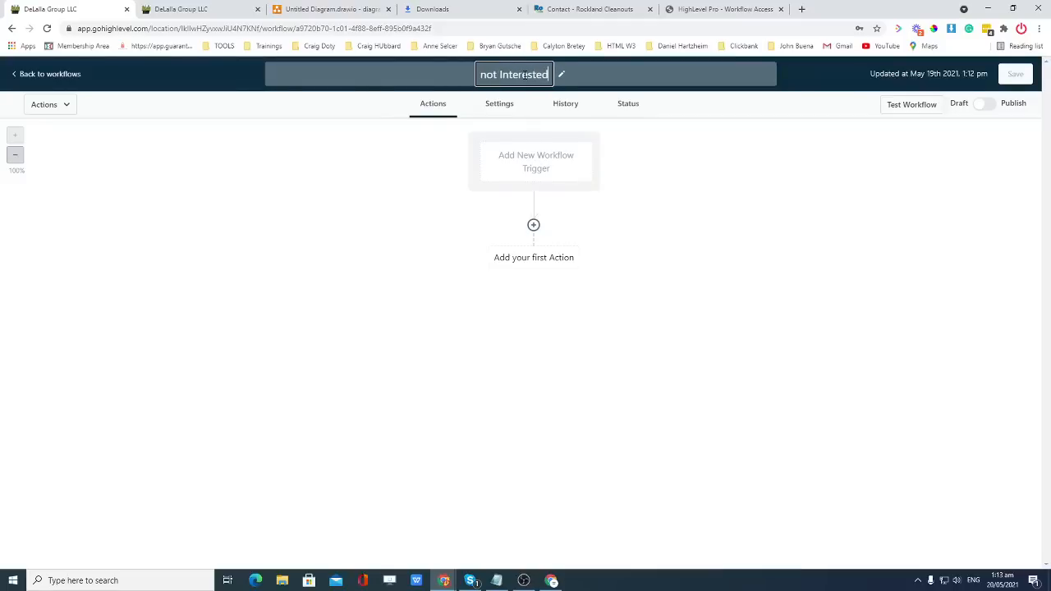
pyautogui.press('BackSpace')
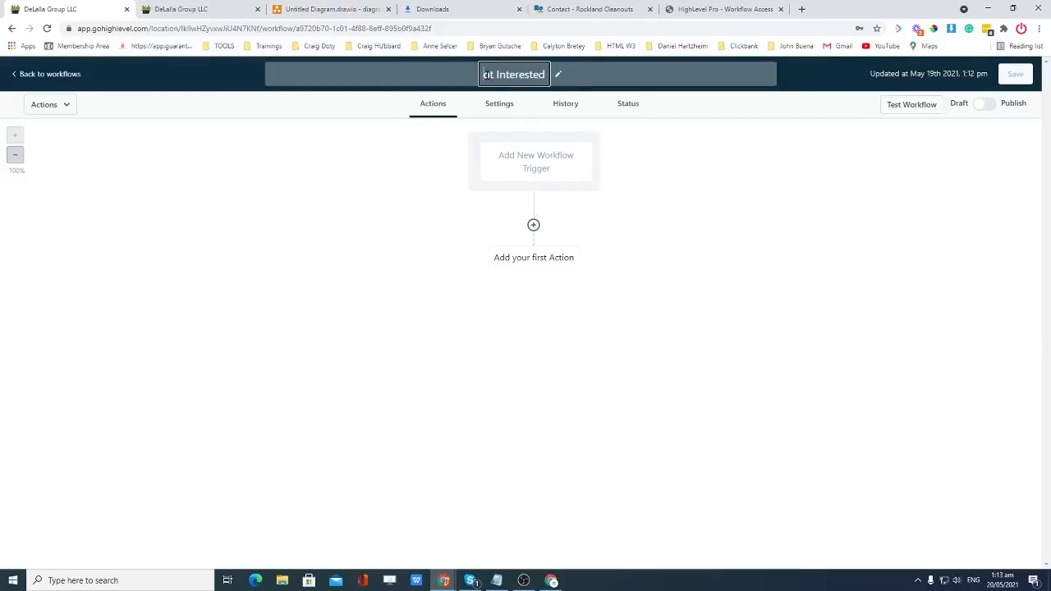
# Finish the 'Not Interested' title, then add a new workflow trigger and rename it.
pyautogui.write('N')
pyautogui.click(529, 170)
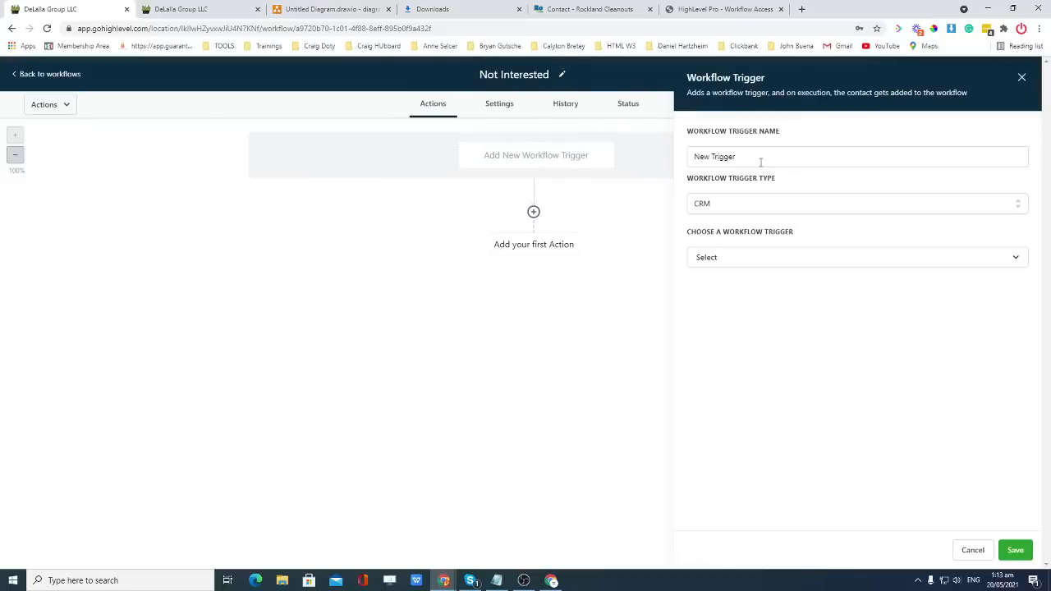
pyautogui.moveTo(760, 163); pyautogui.dragTo(672, 162)
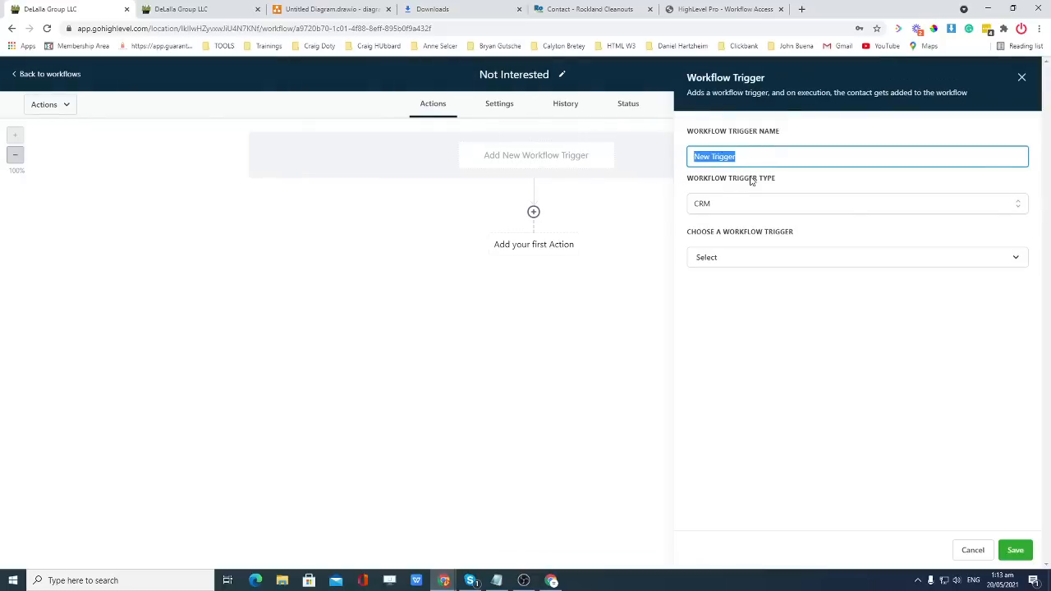
pyautogui.write('Pipe')
pyautogui.write('elins')
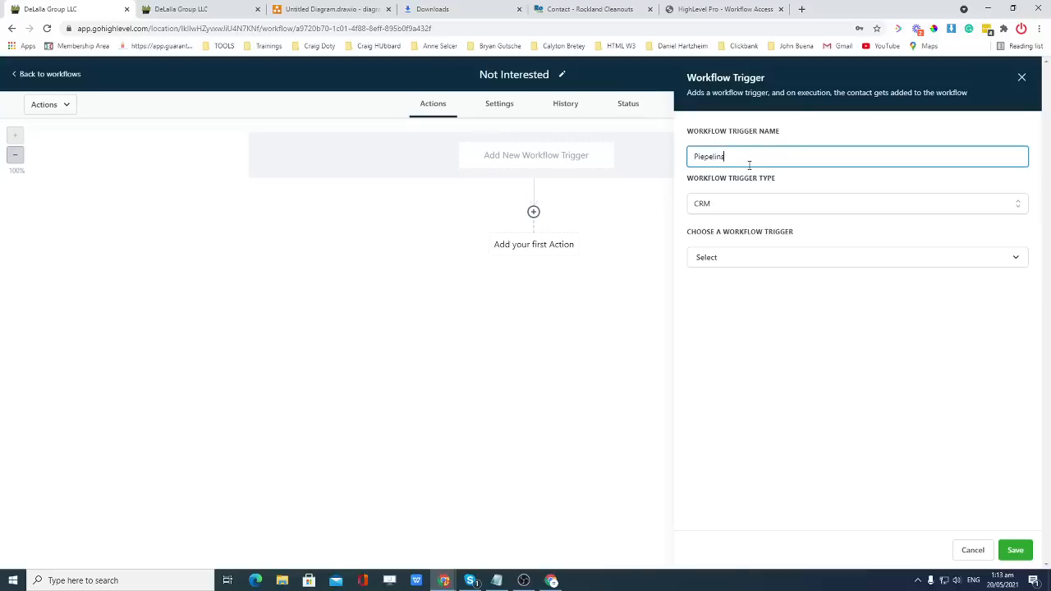
pyautogui.press('BackSpace')
pyautogui.write('e')
pyautogui.press('BackSpace')
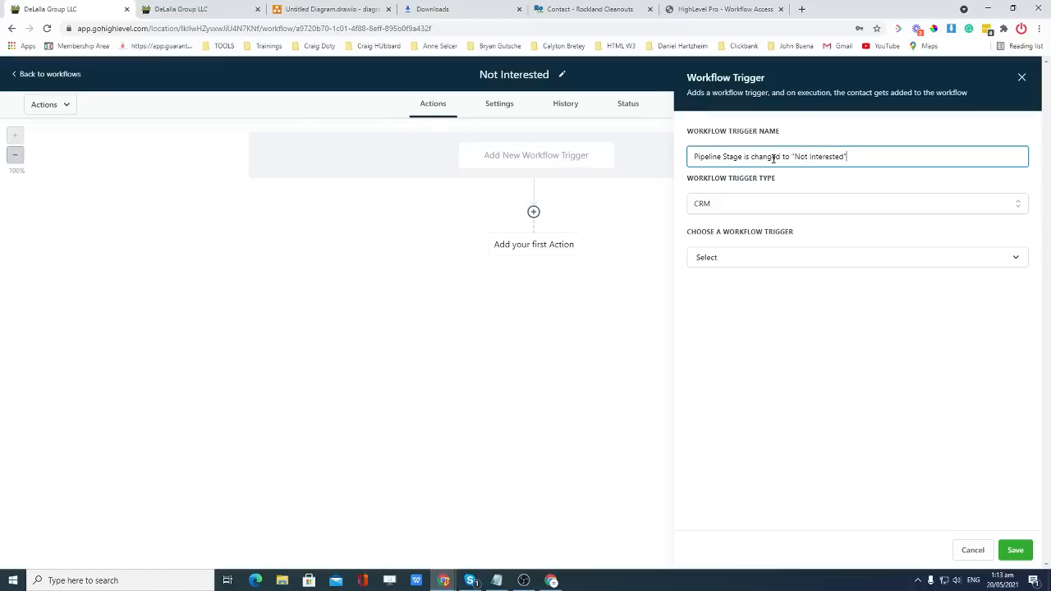
# Make it a Pipeline stage changed trigger filtered to the Rockland & Bergen Cleanouts pipeline.
pyautogui.click(748, 262)
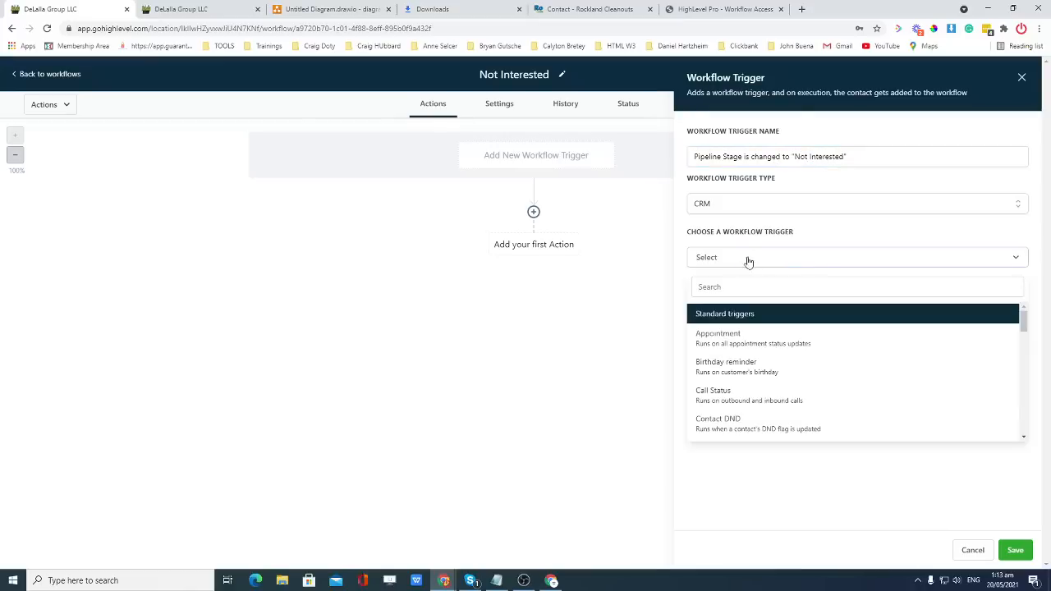
pyautogui.scroll(-2, 798, 364)
pyautogui.scroll(-3, 796, 368)
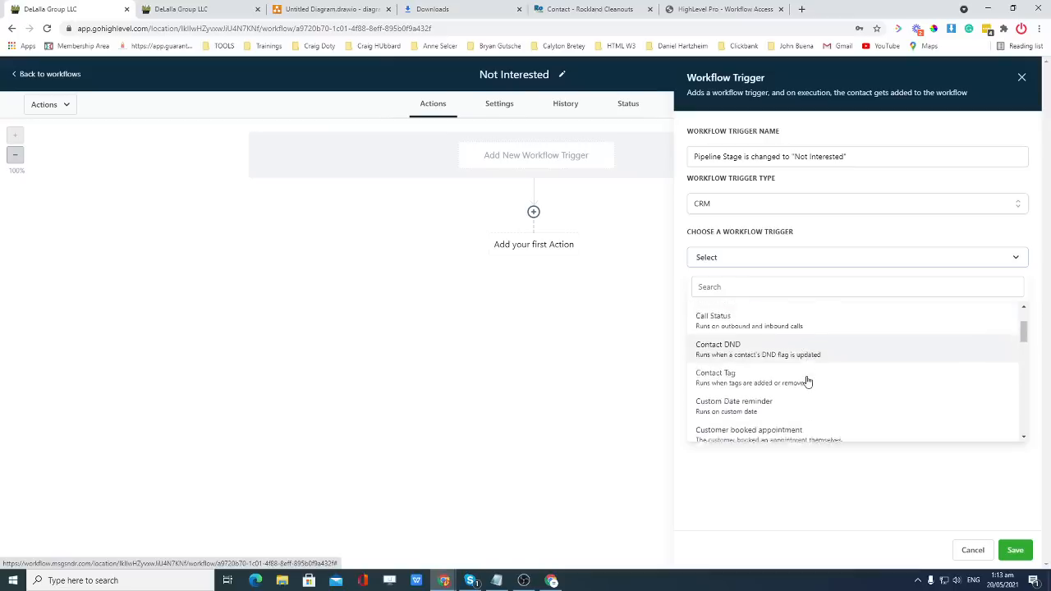
pyautogui.scroll(-2, 810, 380)
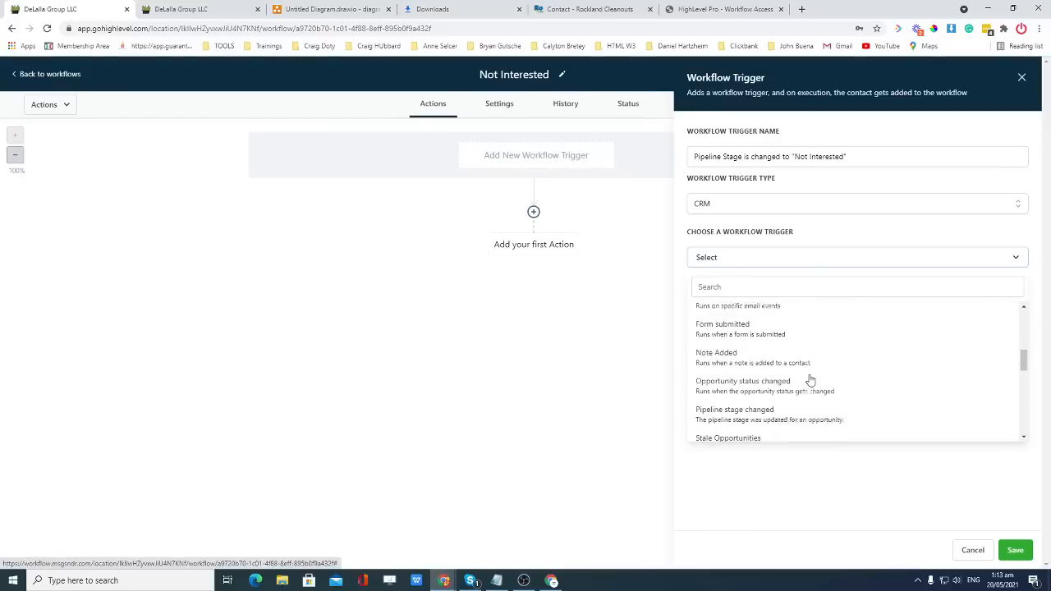
pyautogui.click(753, 406)
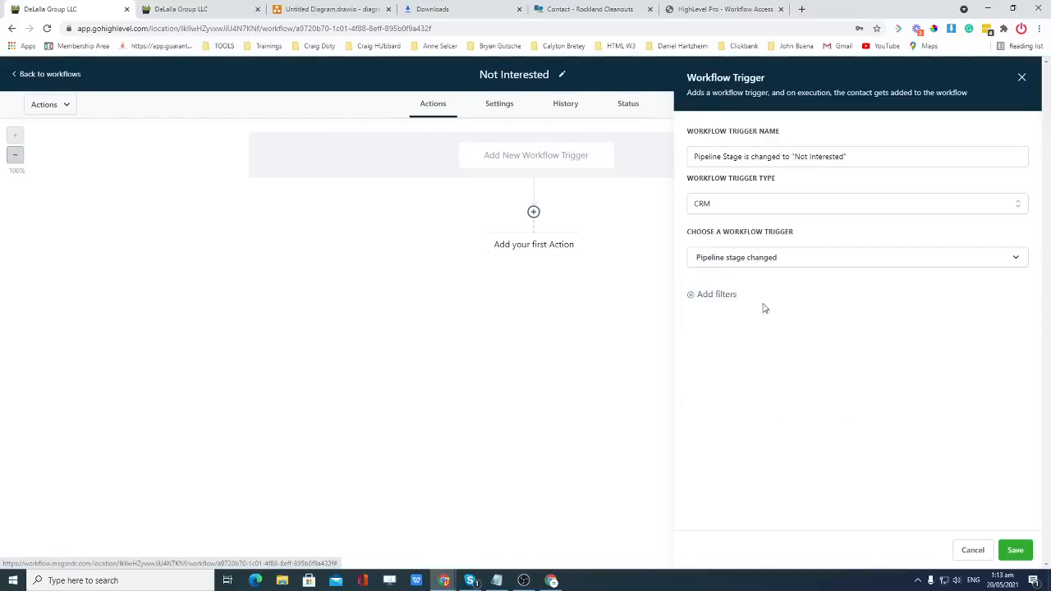
pyautogui.click(712, 293)
pyautogui.click(732, 310)
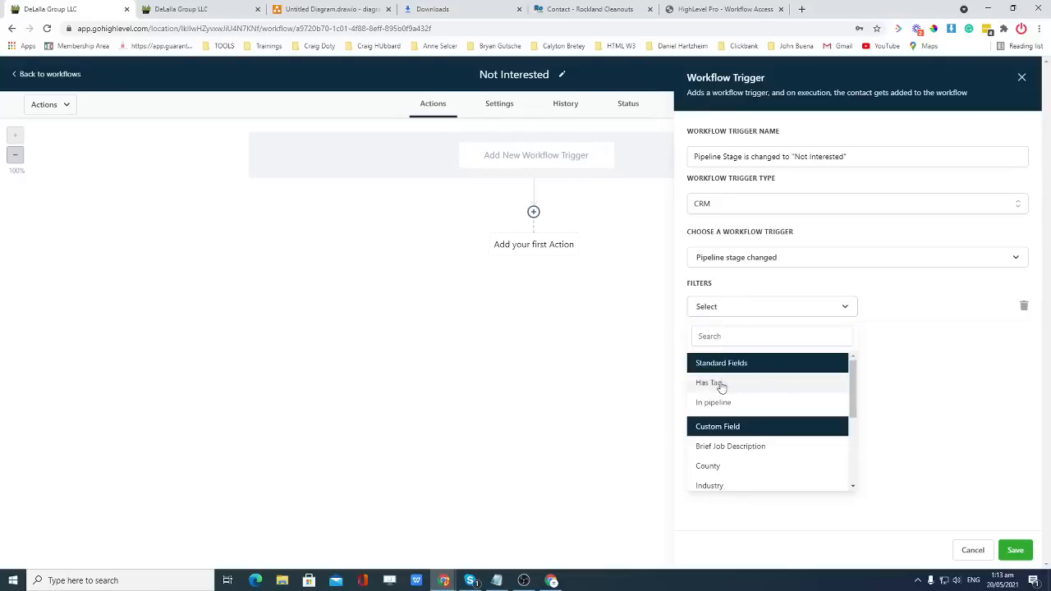
pyautogui.click(739, 403)
pyautogui.click(916, 307)
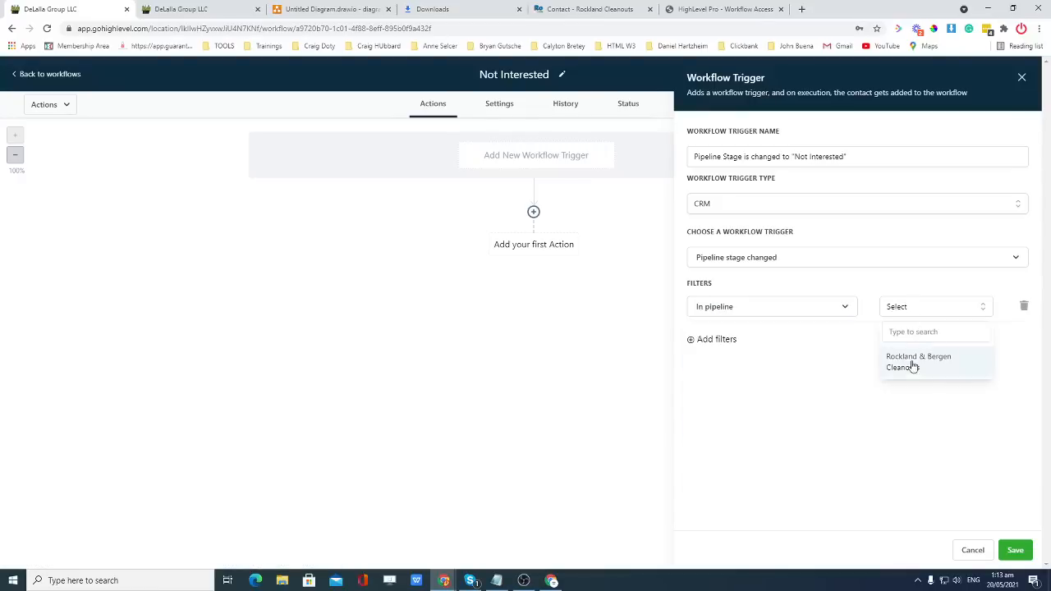
pyautogui.click(912, 361)
# Add a Pipeline stage = Not Interested filter and save the trigger.
pyautogui.click(724, 349)
pyautogui.click(762, 355)
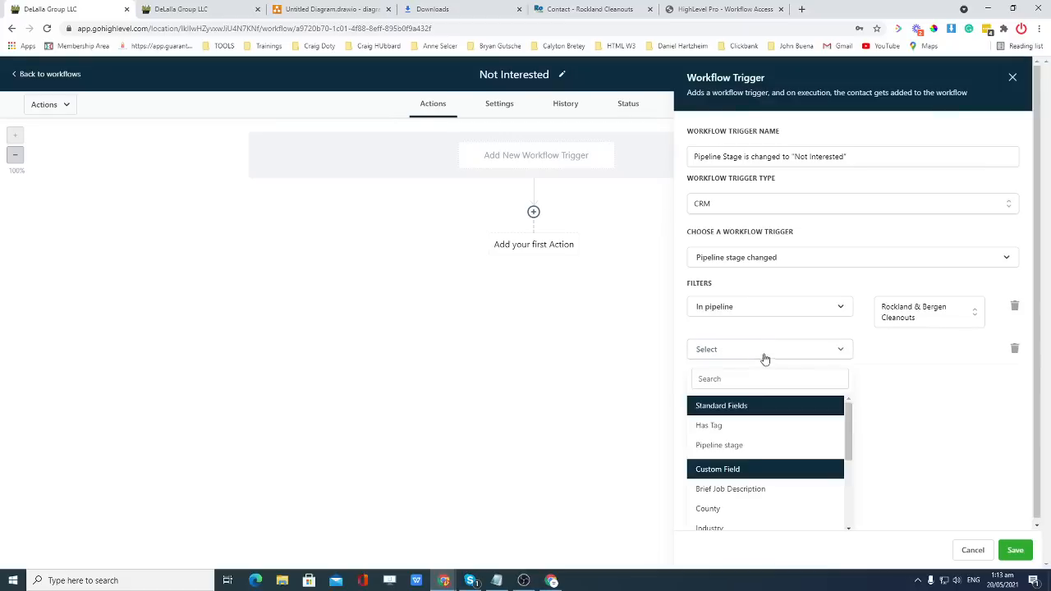
pyautogui.click(719, 445)
pyautogui.click(923, 359)
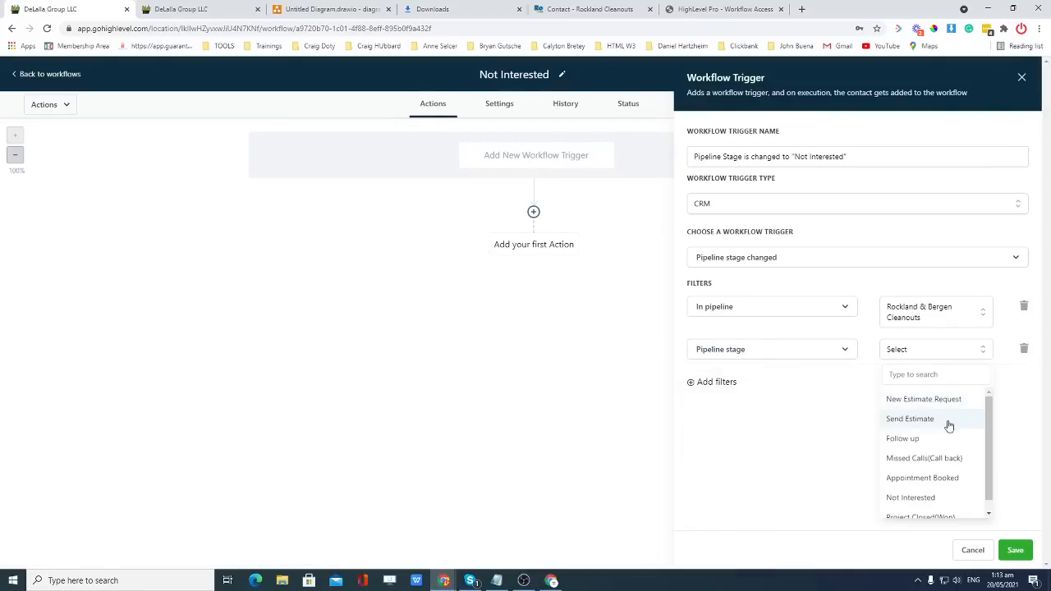
pyautogui.click(930, 487)
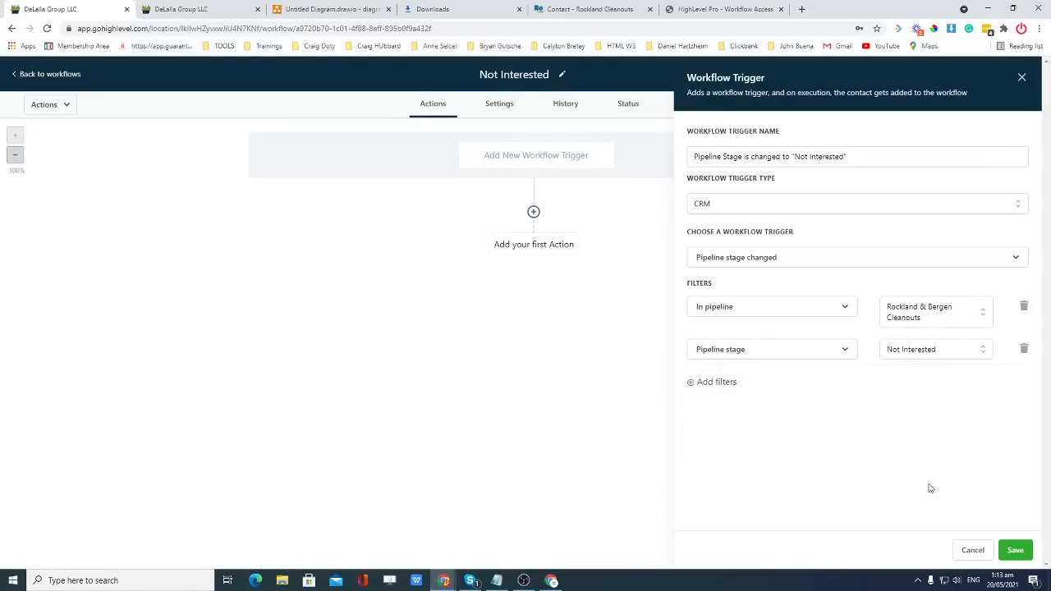
pyautogui.click(1013, 549)
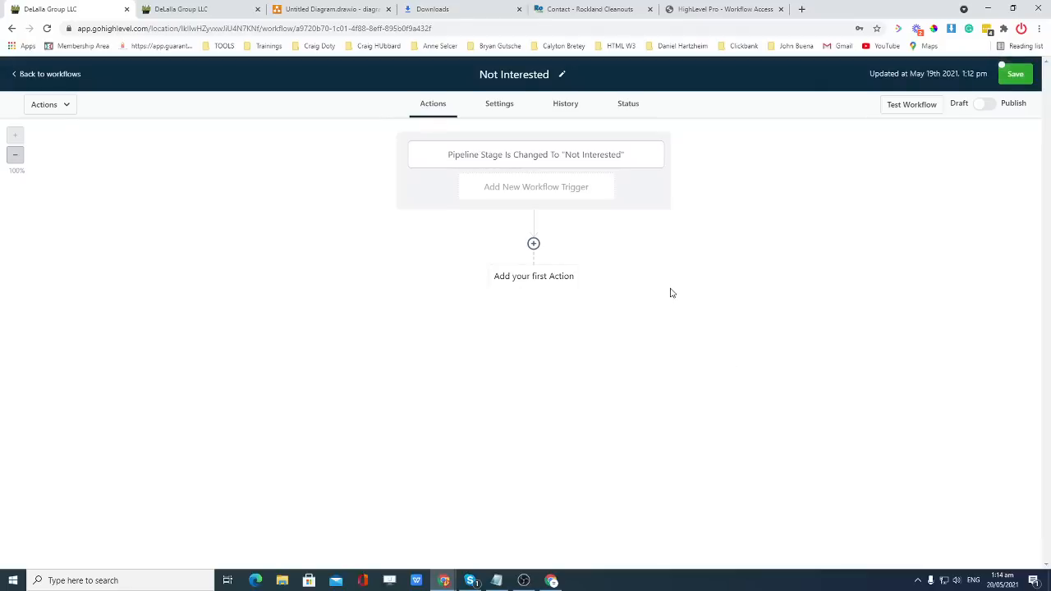
# Add an Add Contact Tag step that applies a newly created 'not interested' tag.
pyautogui.click(533, 243)
pyautogui.scroll(-1, 844, 318)
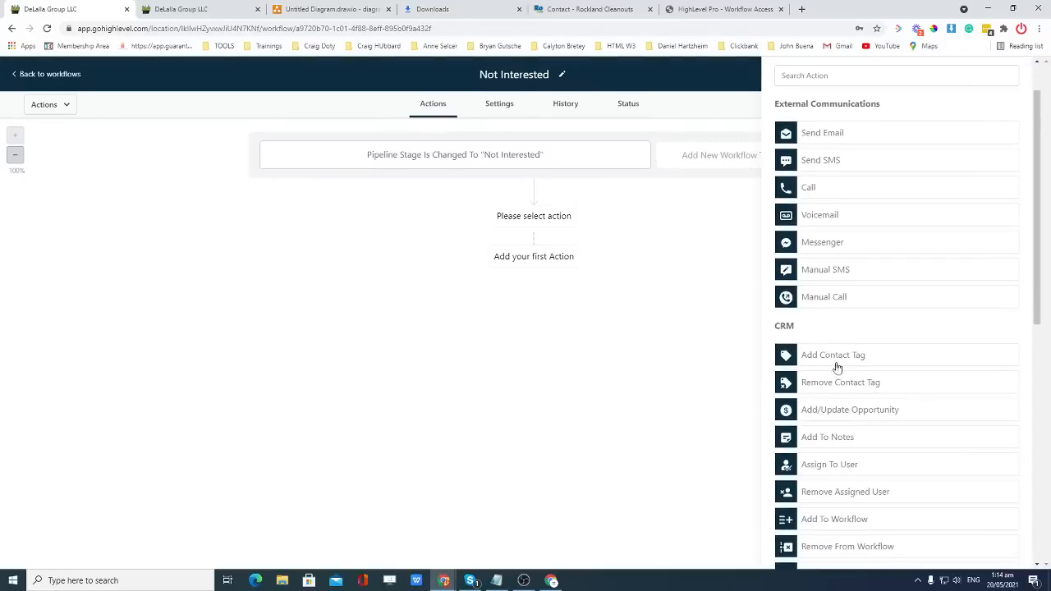
pyautogui.click(837, 363)
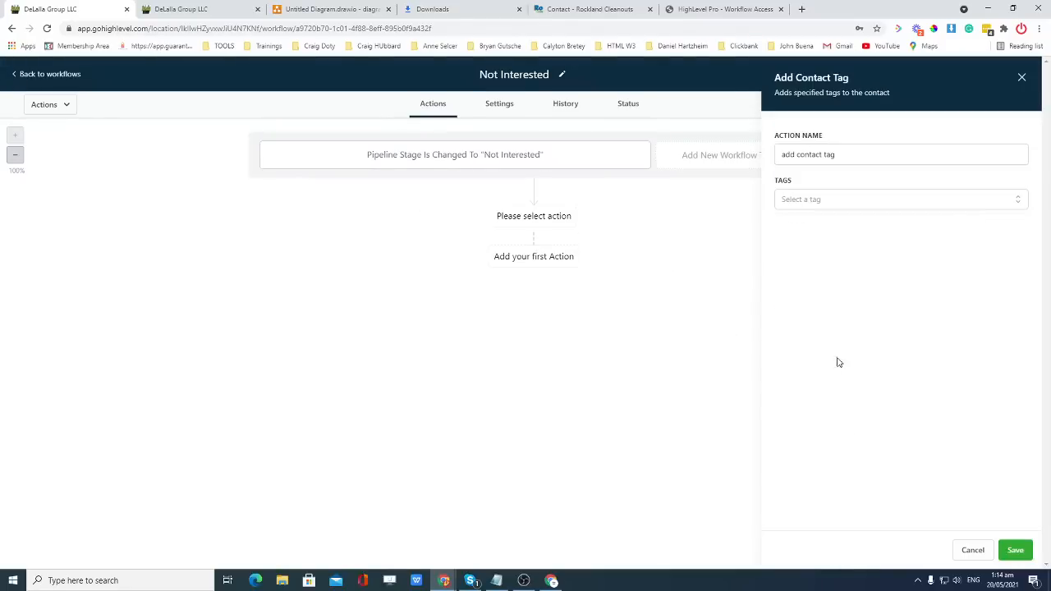
pyautogui.click(841, 208)
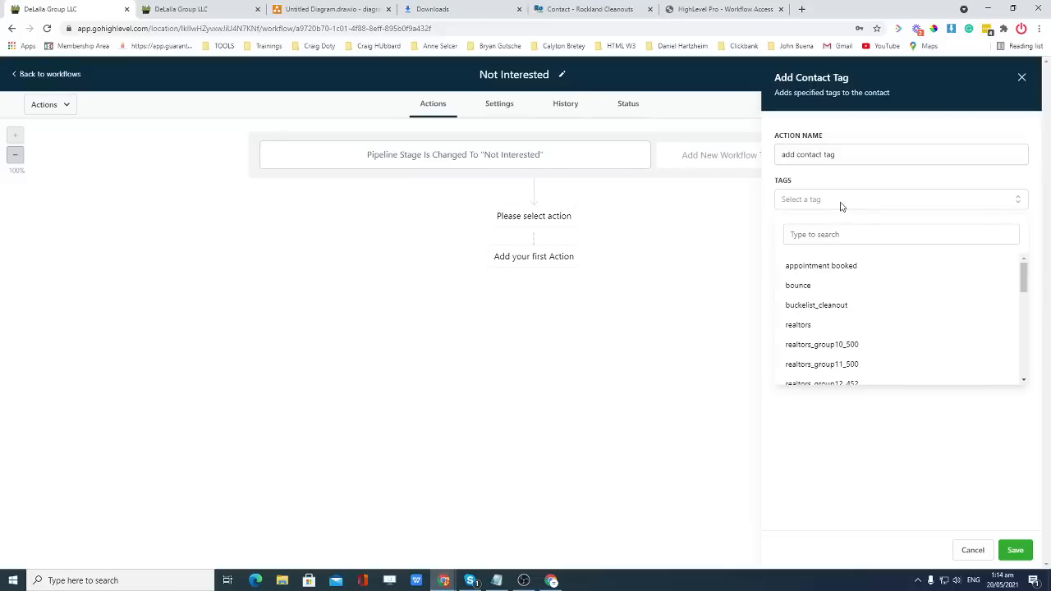
pyautogui.click(827, 206)
pyautogui.click(828, 206)
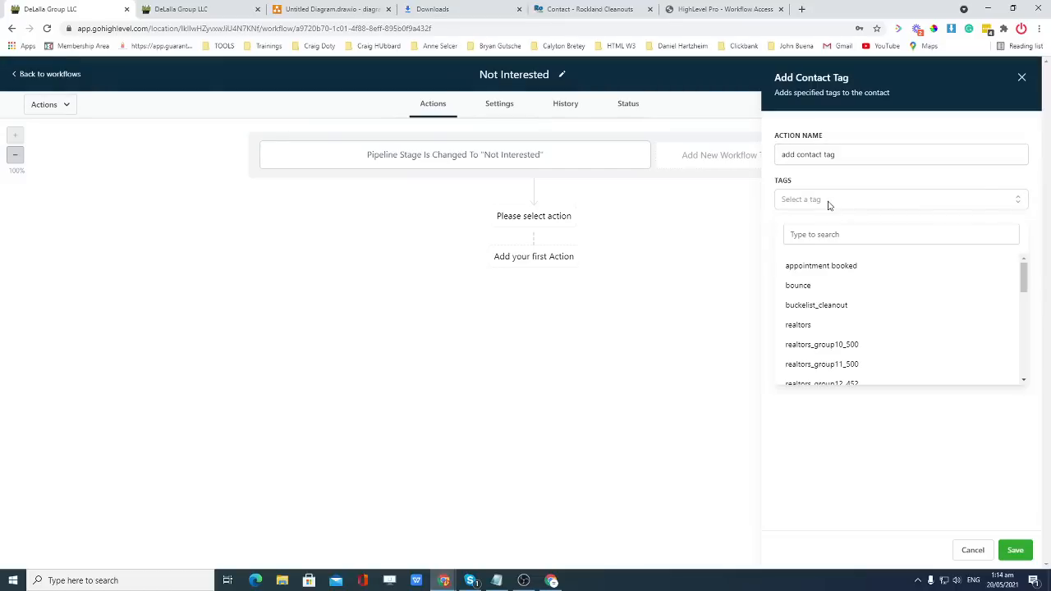
pyautogui.click(823, 236)
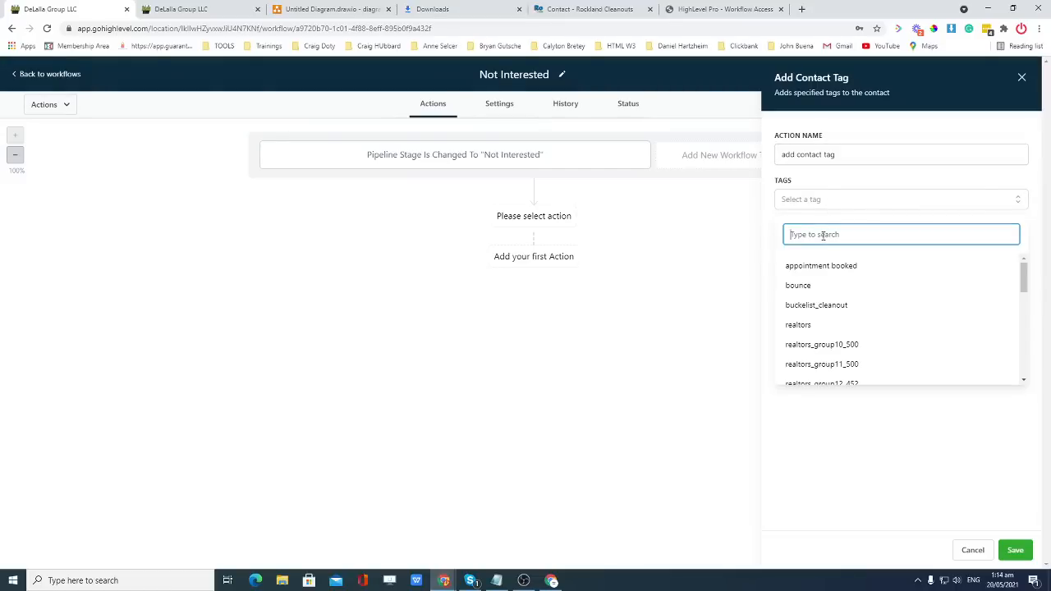
pyautogui.write('not')
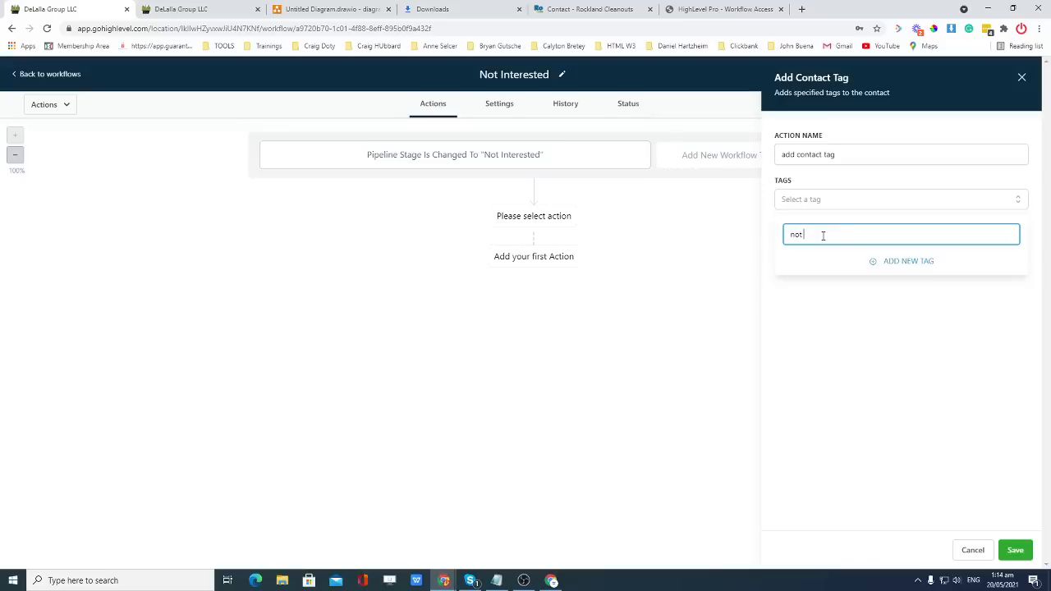
pyautogui.write(' interested')
pyautogui.click(907, 261)
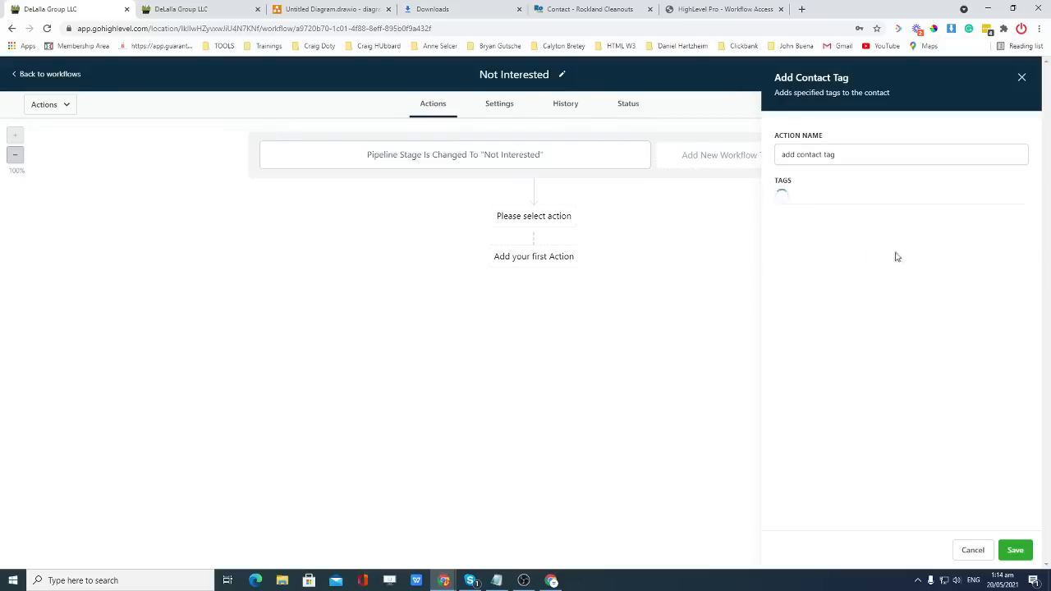
pyautogui.click(1014, 550)
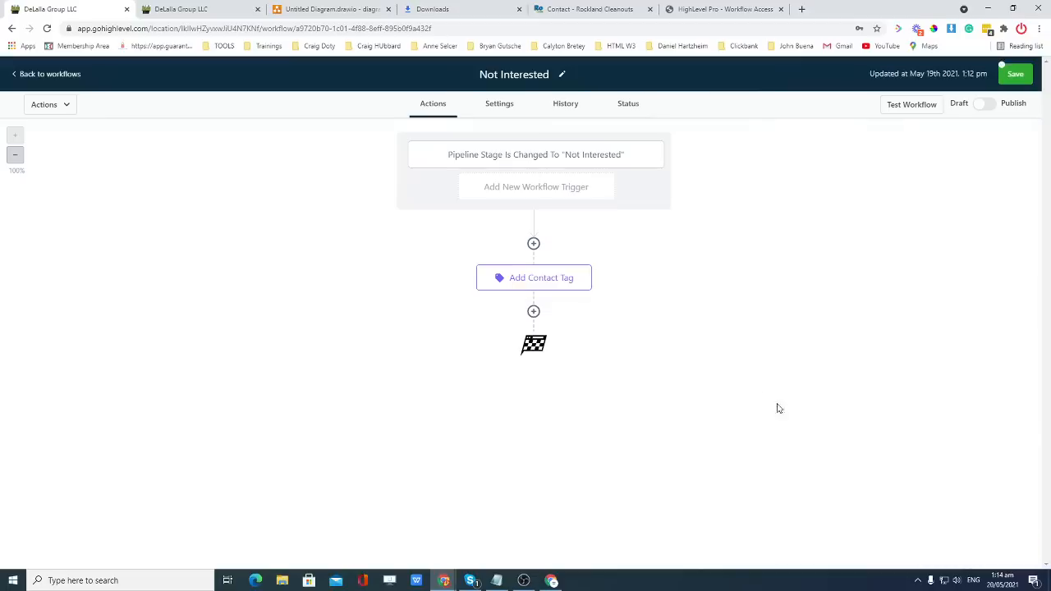
# Add a Remove Contact Tag step removing the 'send estimate' tag.
pyautogui.click(535, 311)
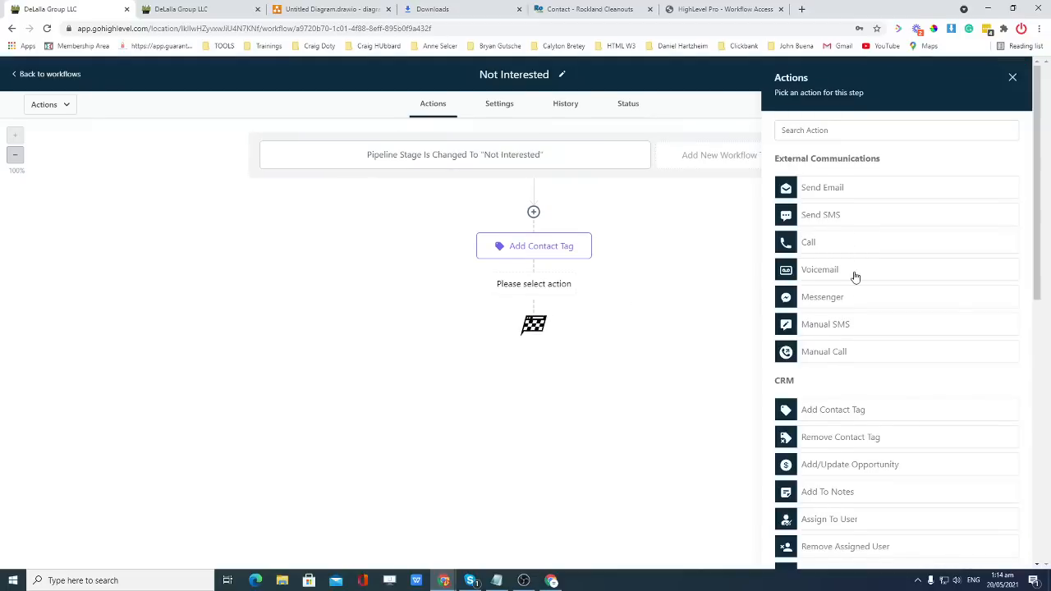
pyautogui.scroll(-1, 853, 277)
pyautogui.click(845, 385)
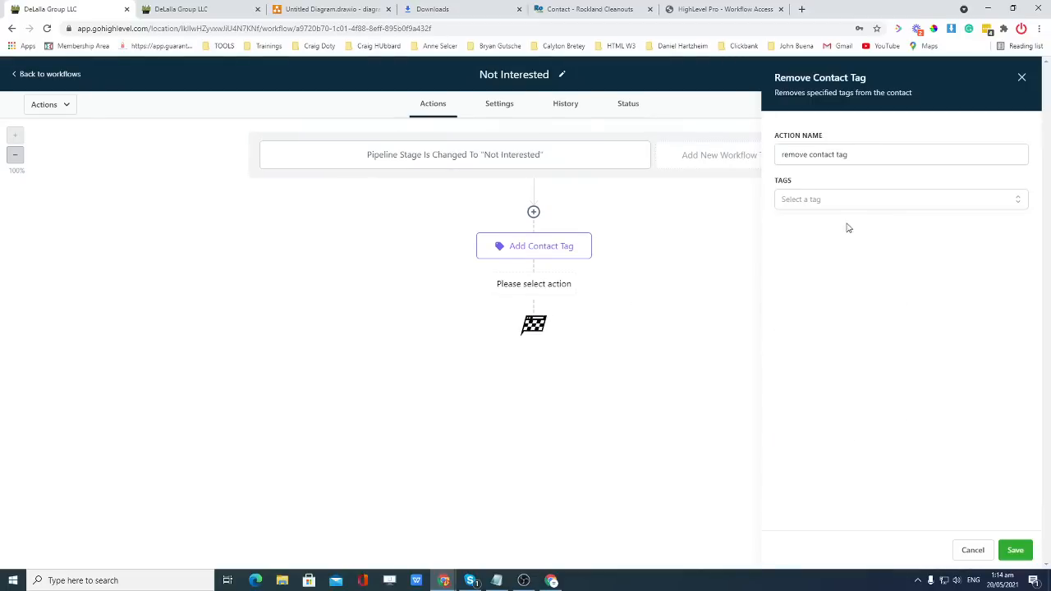
pyautogui.click(847, 208)
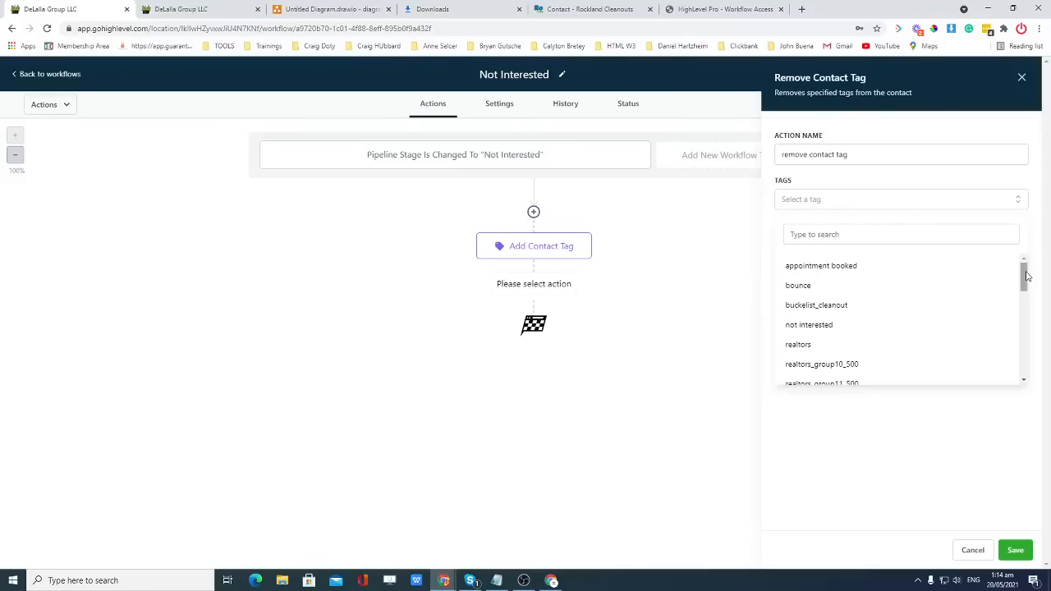
pyautogui.moveTo(1026, 277); pyautogui.dragTo(1026, 362)
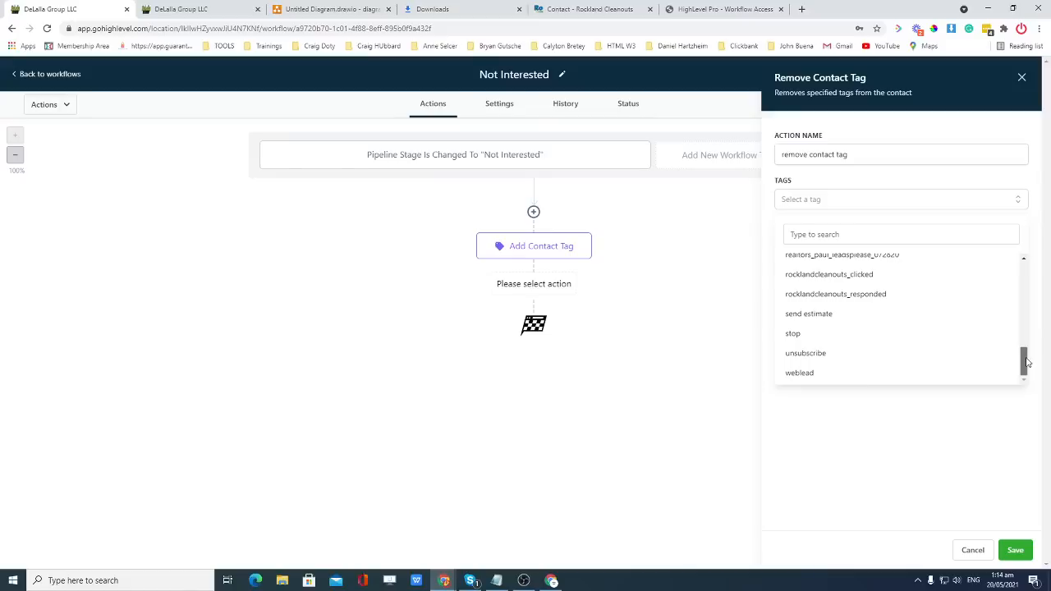
pyautogui.click(818, 317)
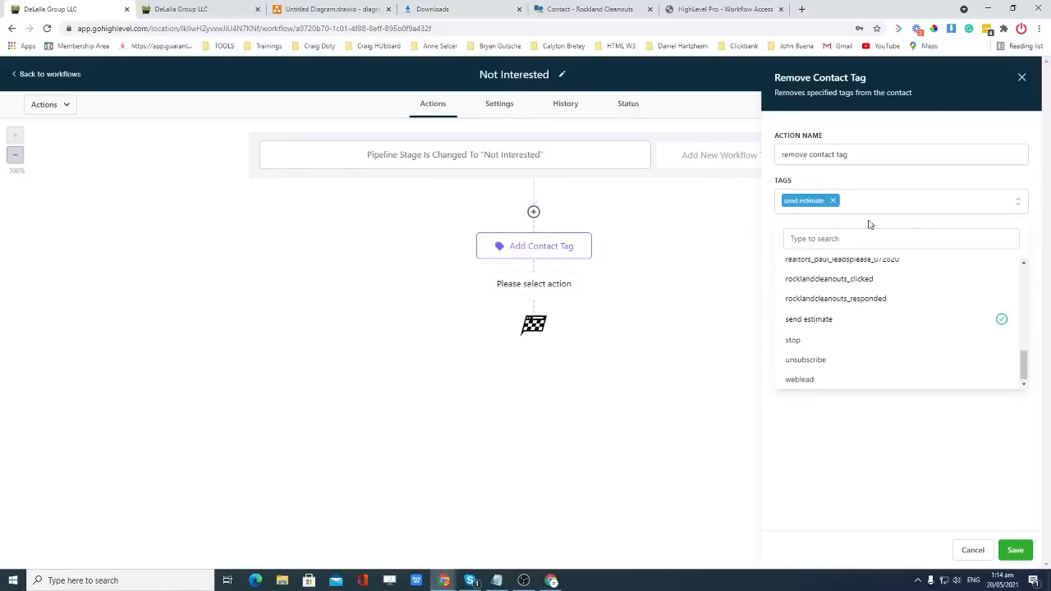
pyautogui.click(1016, 552)
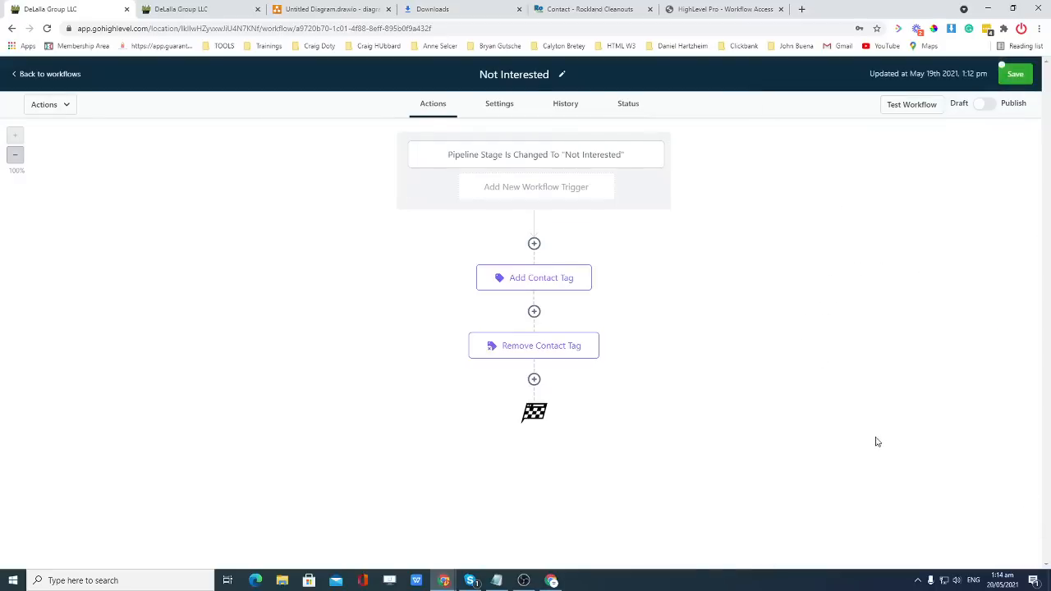
# Add a Set Contact DND step set to Enable contact DND, then save the workflow.
pyautogui.click(533, 380)
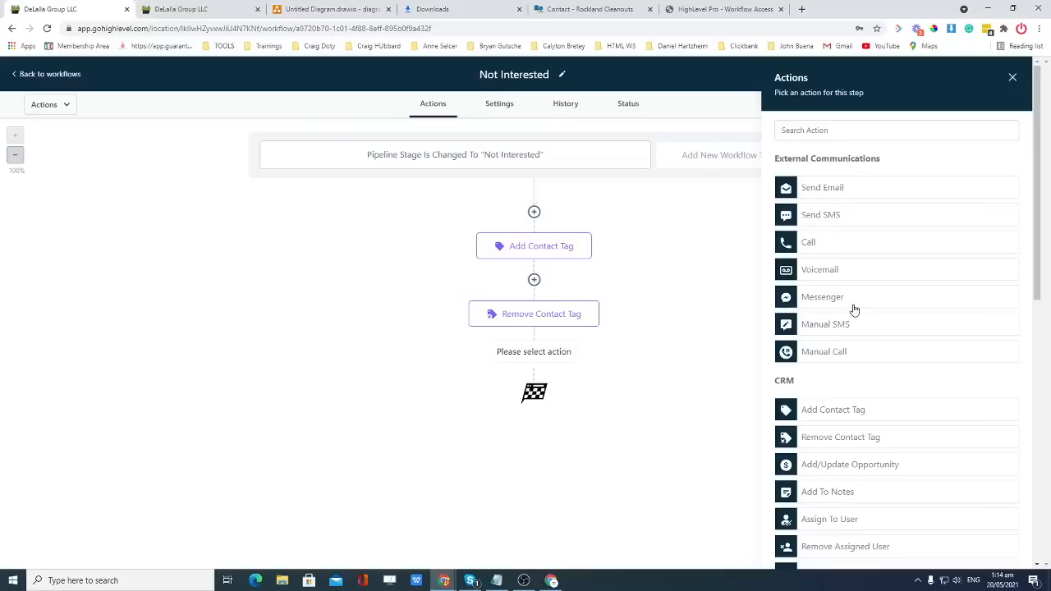
pyautogui.scroll(-3, 854, 309)
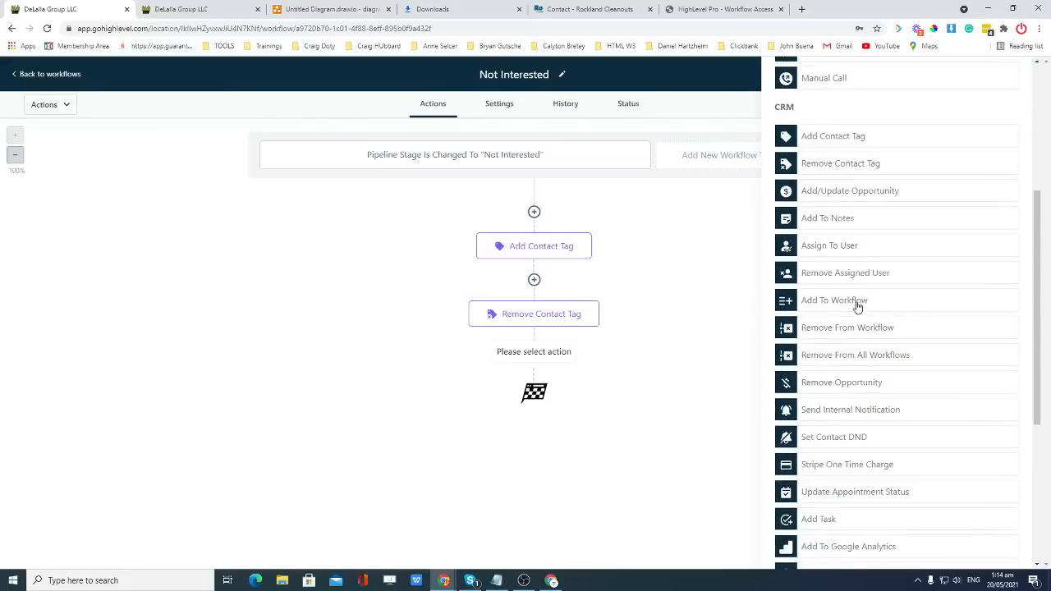
pyautogui.scroll(-1, 858, 306)
pyautogui.click(842, 384)
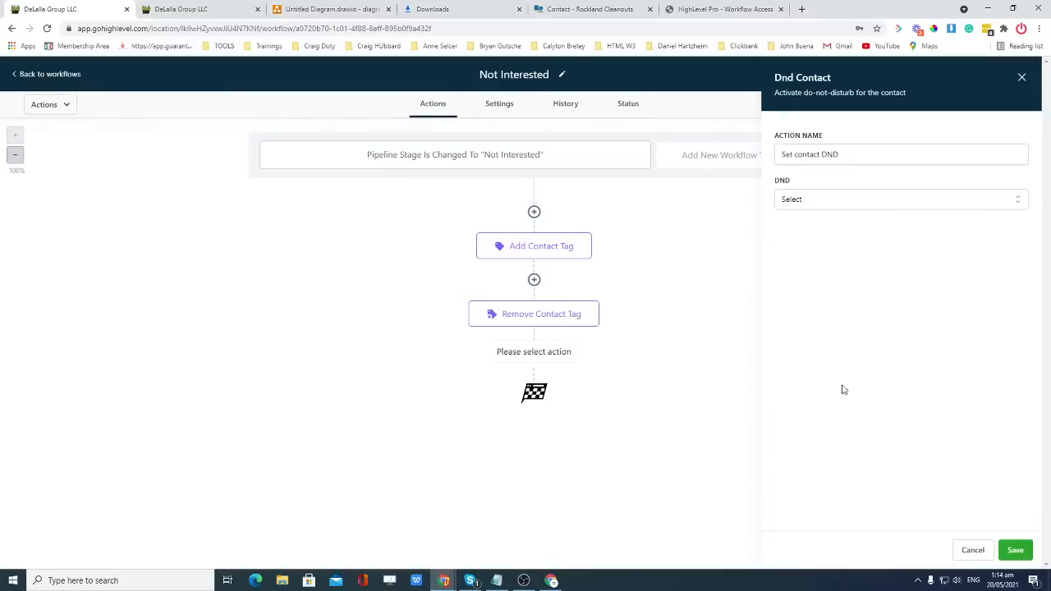
pyautogui.click(855, 197)
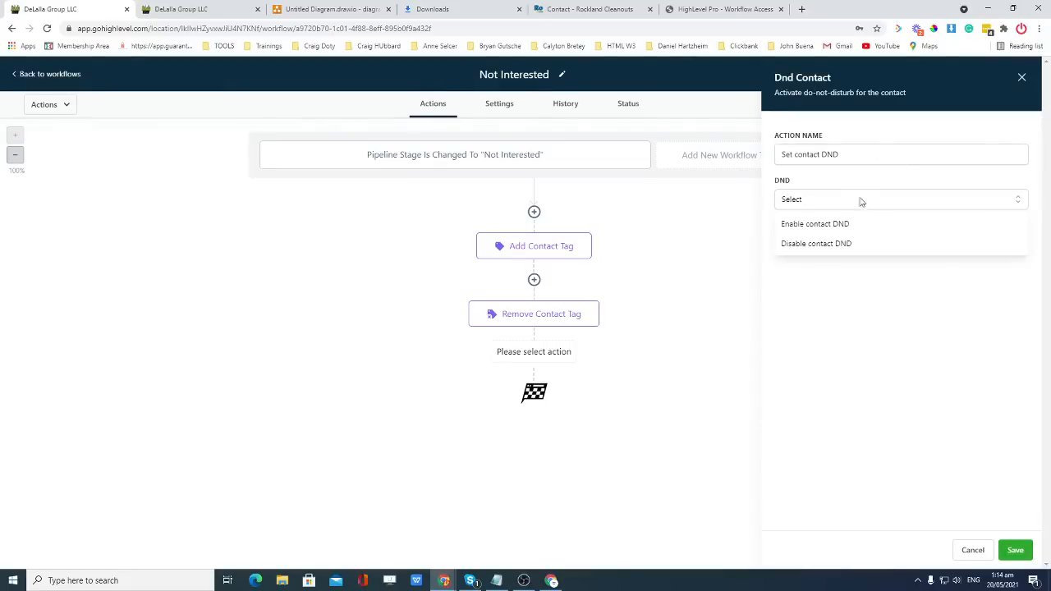
pyautogui.click(837, 226)
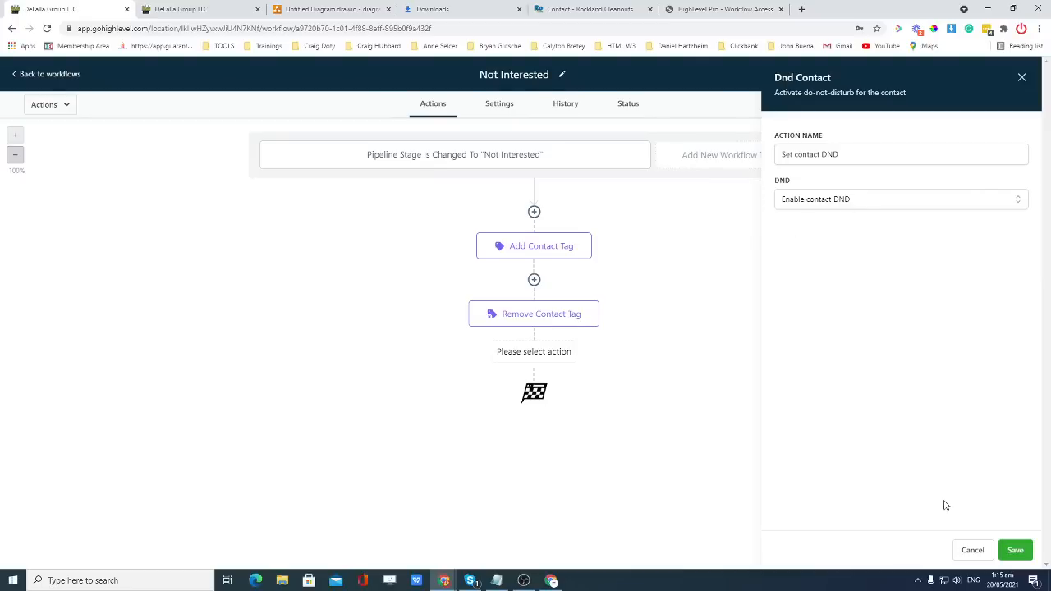
pyautogui.click(1016, 549)
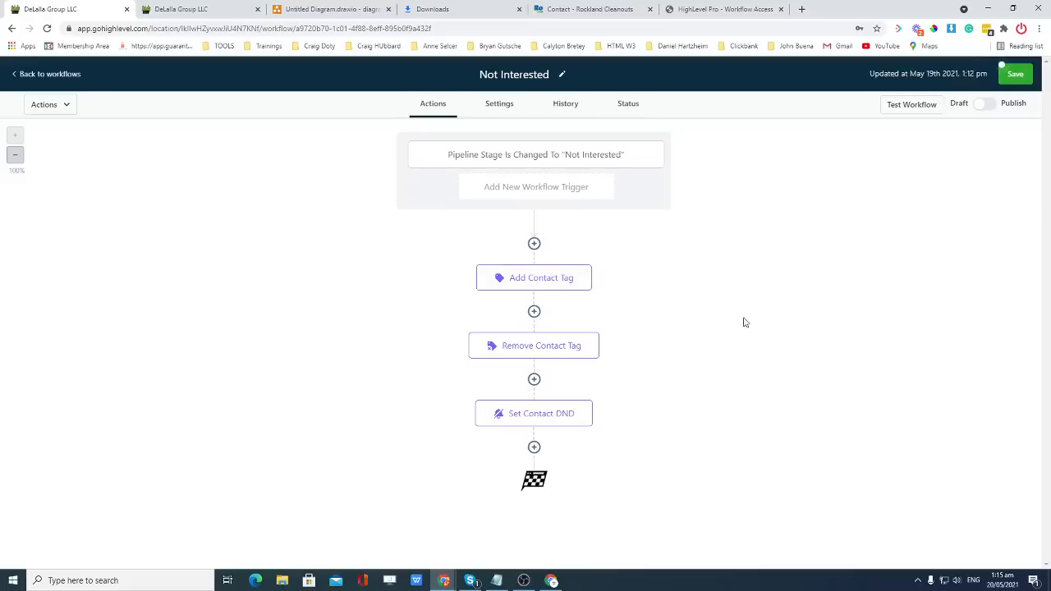
pyautogui.click(1016, 76)
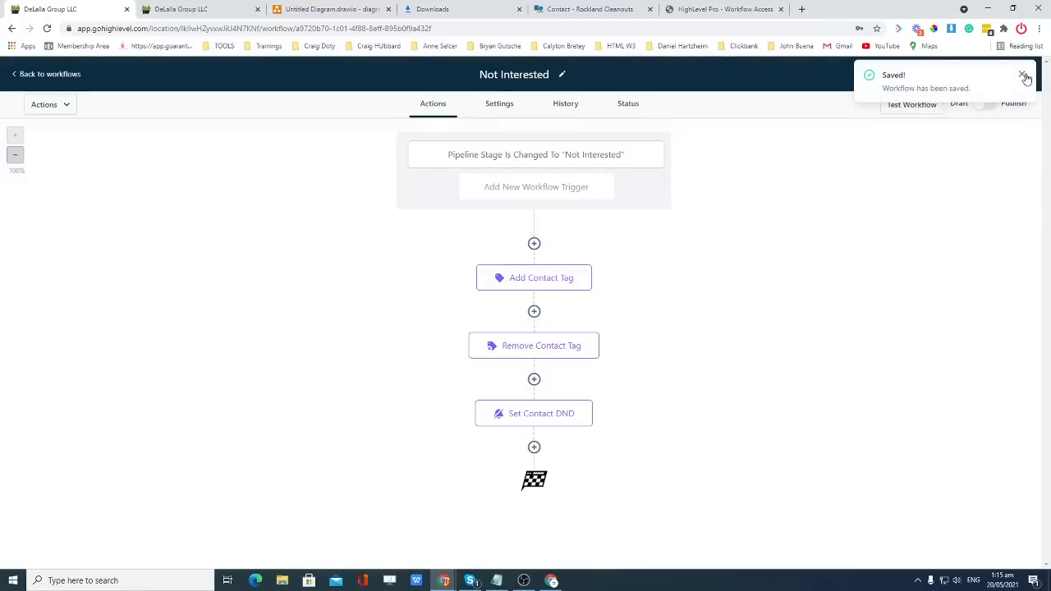
pyautogui.click(1022, 76)
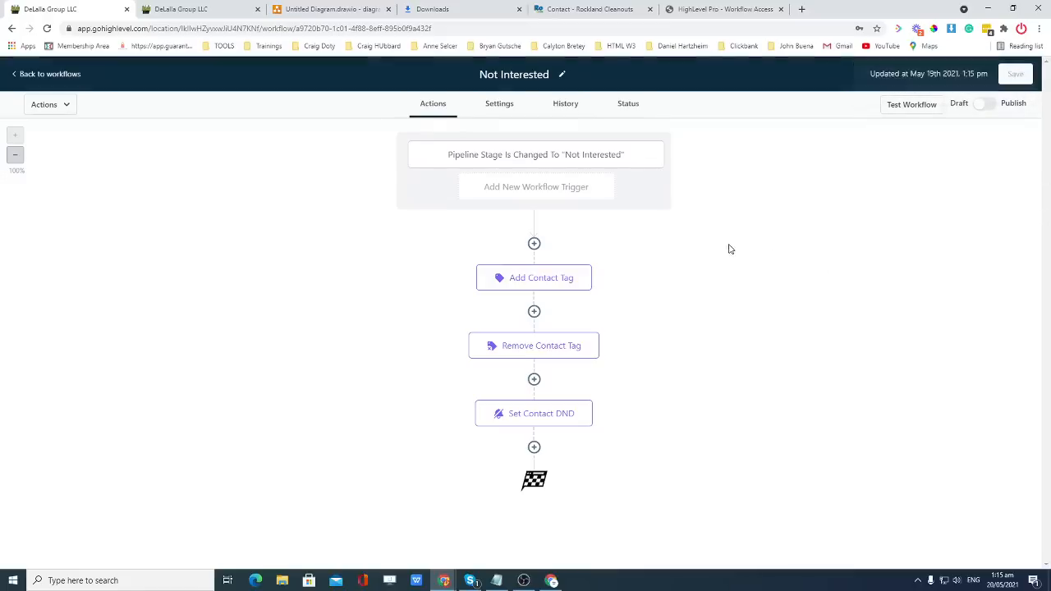
# Open the first untitled draft workflow and retitle it starting with 'New Web Optin Add to'.
pyautogui.click(25, 75)
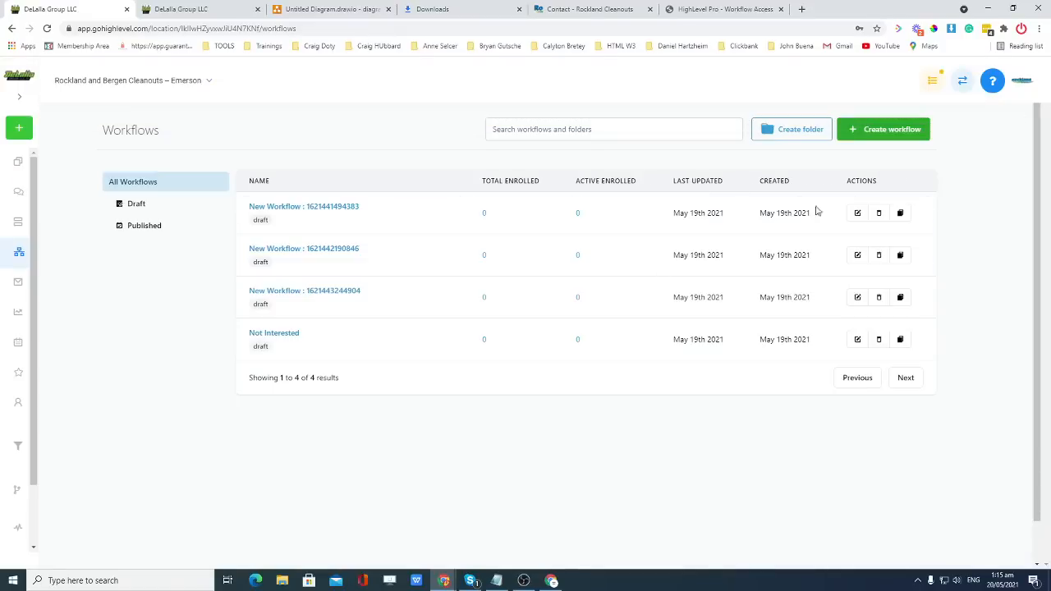
pyautogui.click(310, 210)
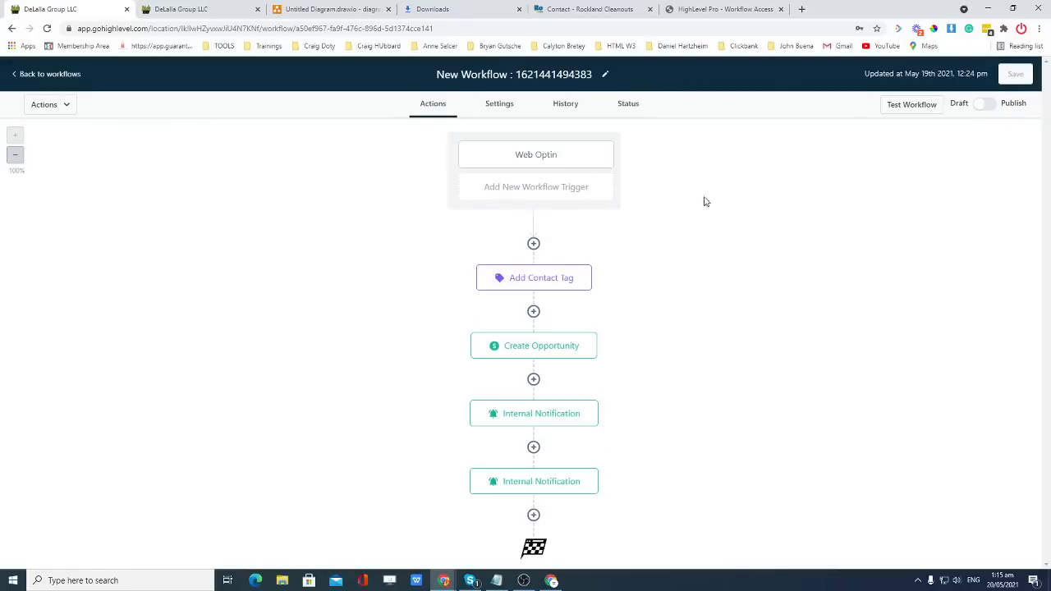
pyautogui.click(594, 74)
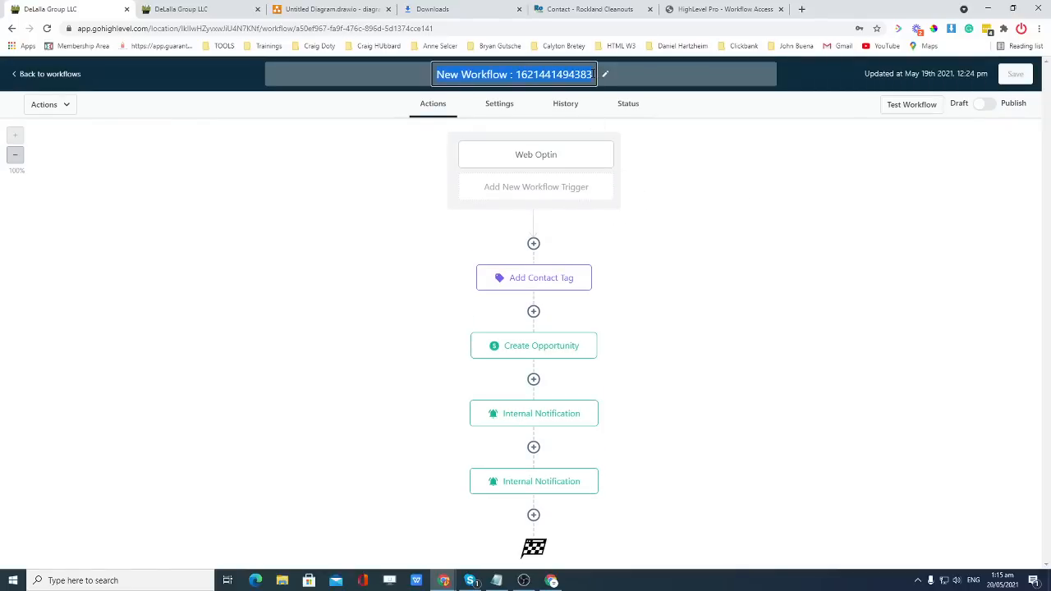
pyautogui.press('BackSpace')
pyautogui.write('New ')
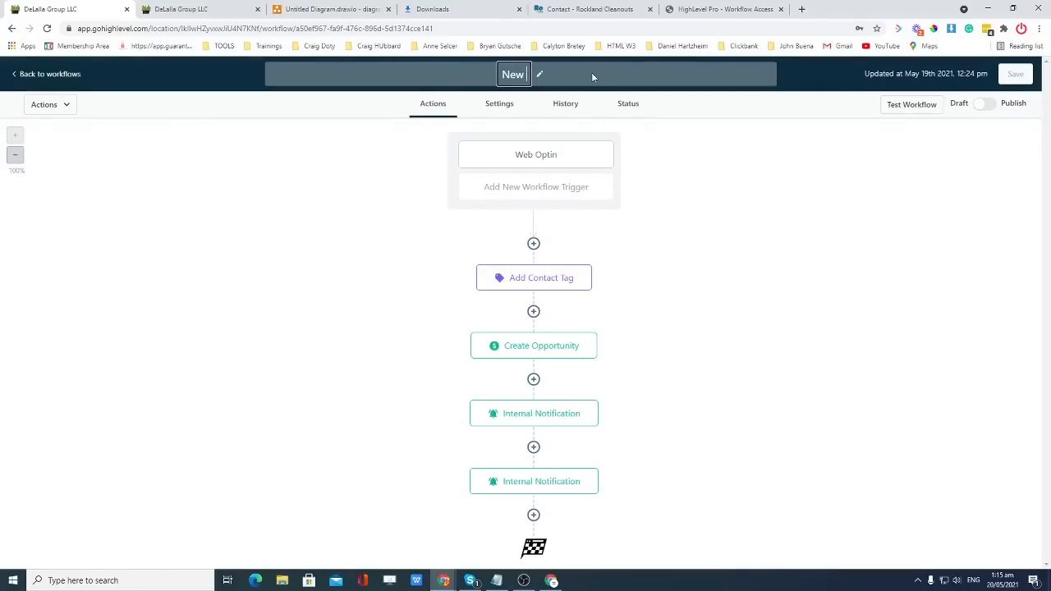
pyautogui.write('Web Optin a')
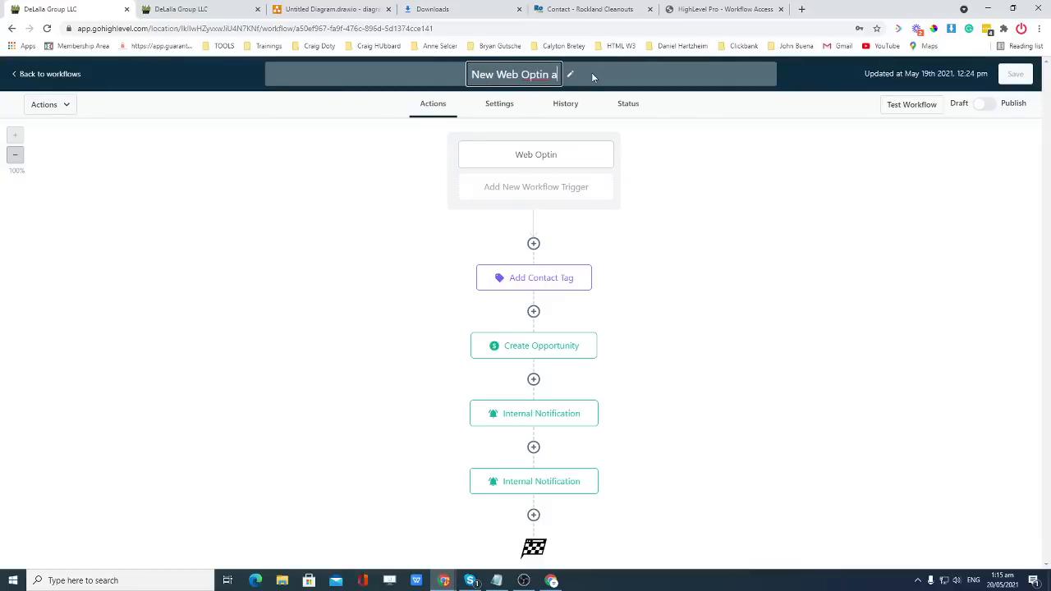
pyautogui.press('BackSpace')
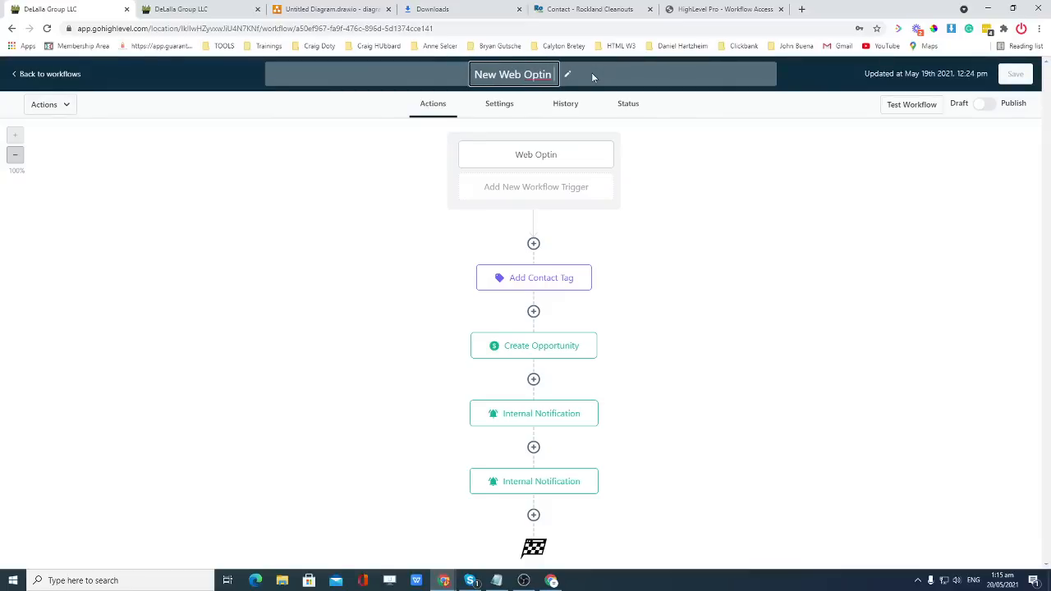
pyautogui.write('A')
pyautogui.press('BackSpace')
pyautogui.write('Add to')
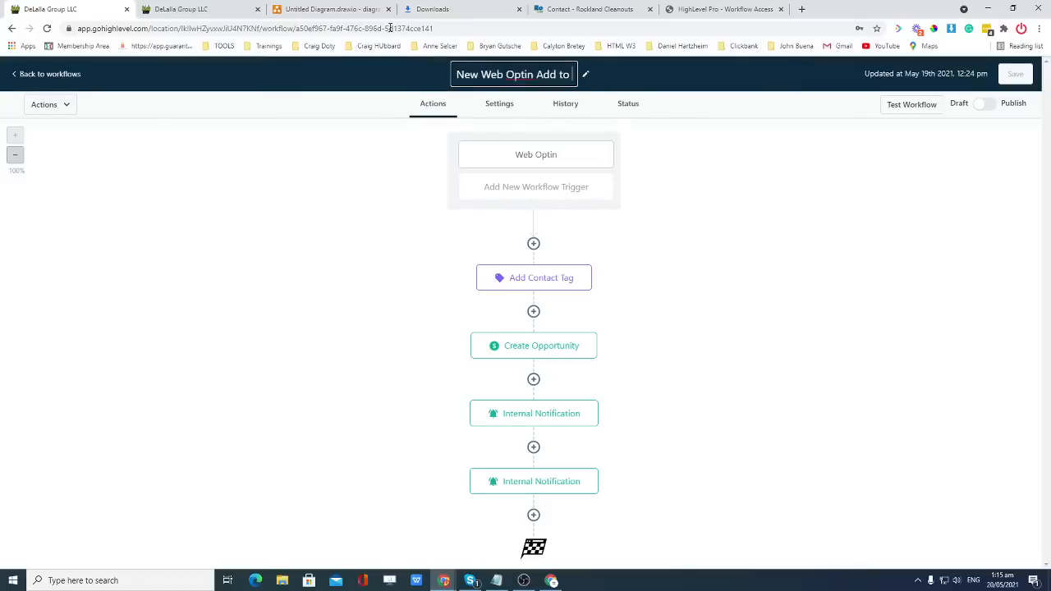
# Copy 'New Estimate Request' from the pipeline board into the title and append 'Pipeline'.
pyautogui.click(231, 7)
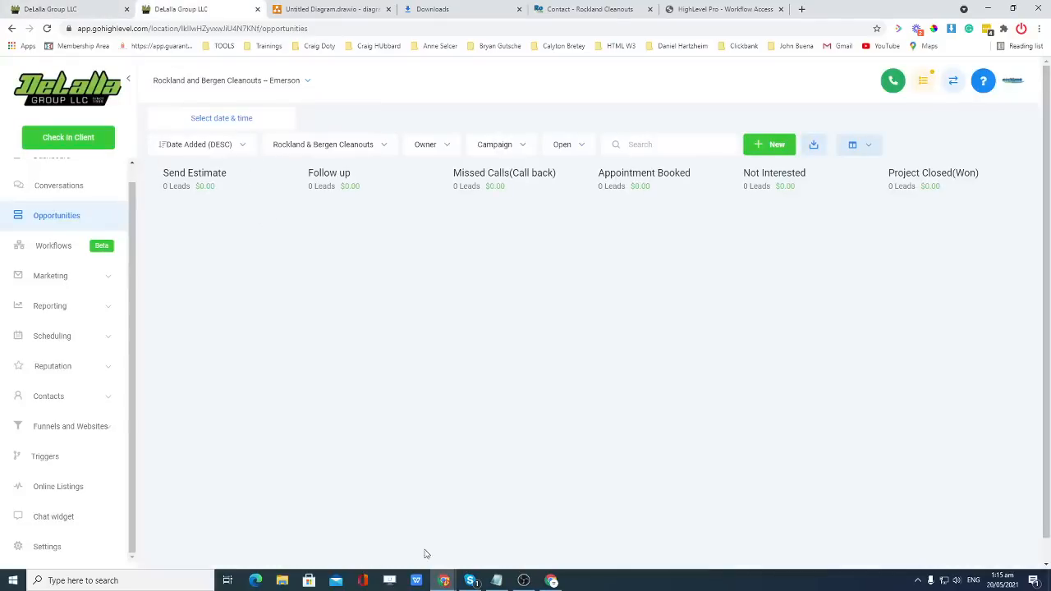
pyautogui.scroll(-1, 662, 548)
pyautogui.moveTo(680, 566); pyautogui.dragTo(462, 570)
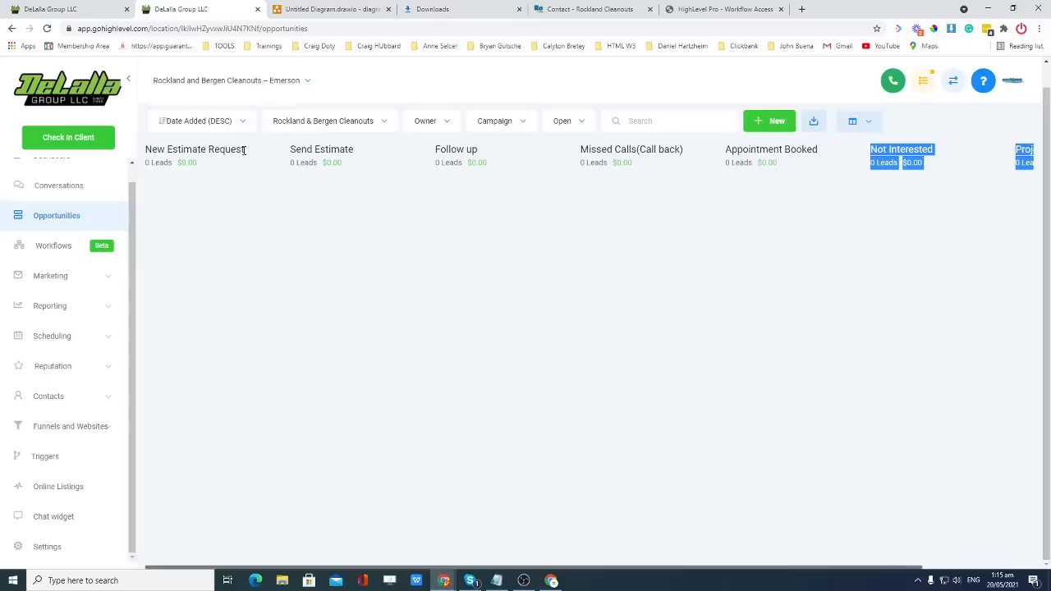
pyautogui.moveTo(243, 151); pyautogui.dragTo(146, 151)
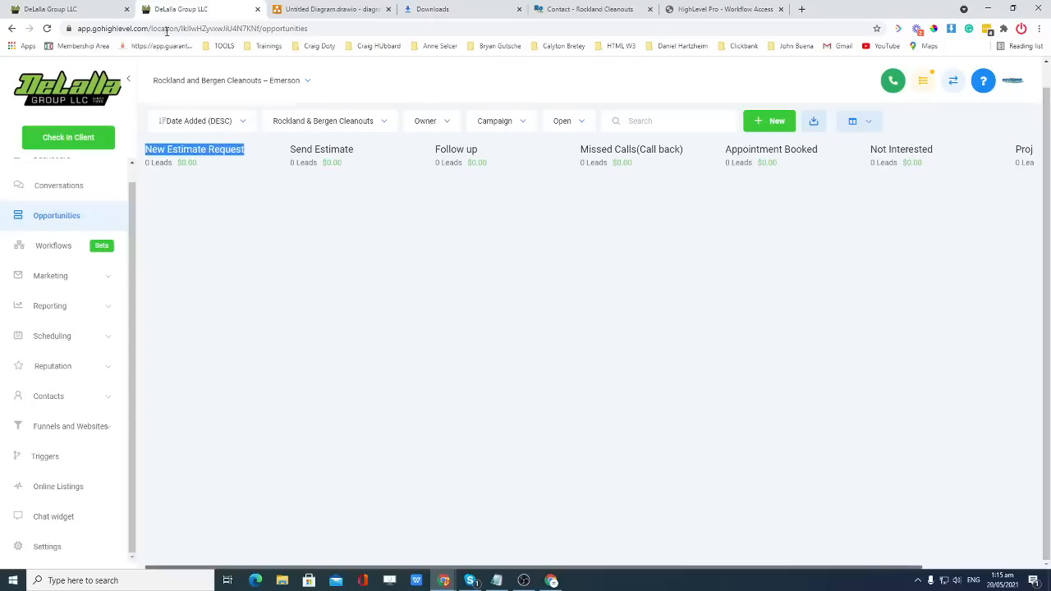
pyautogui.click(51, 9)
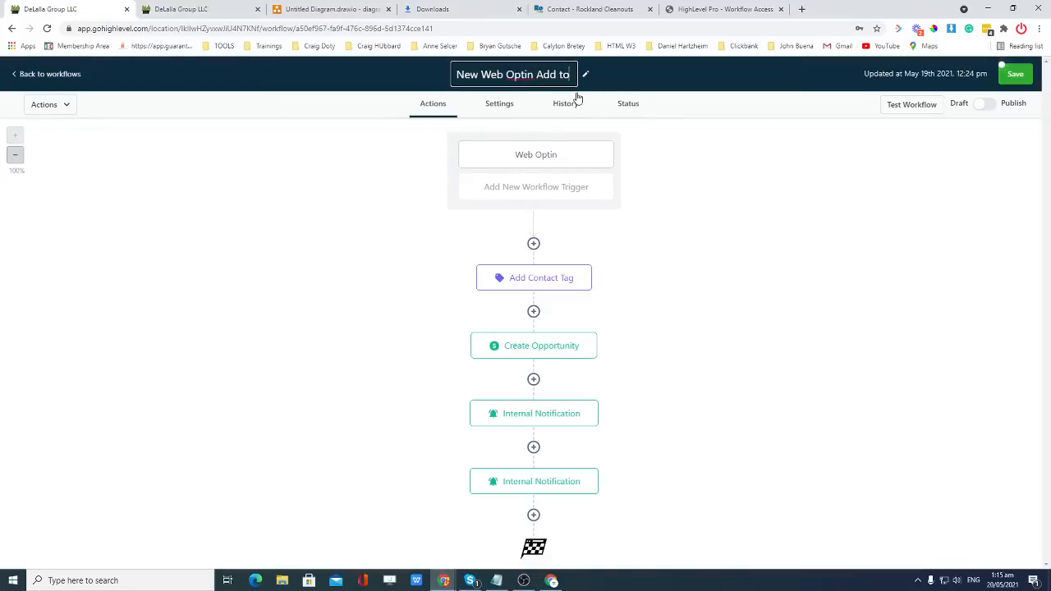
pyautogui.write('New Estimate Request')
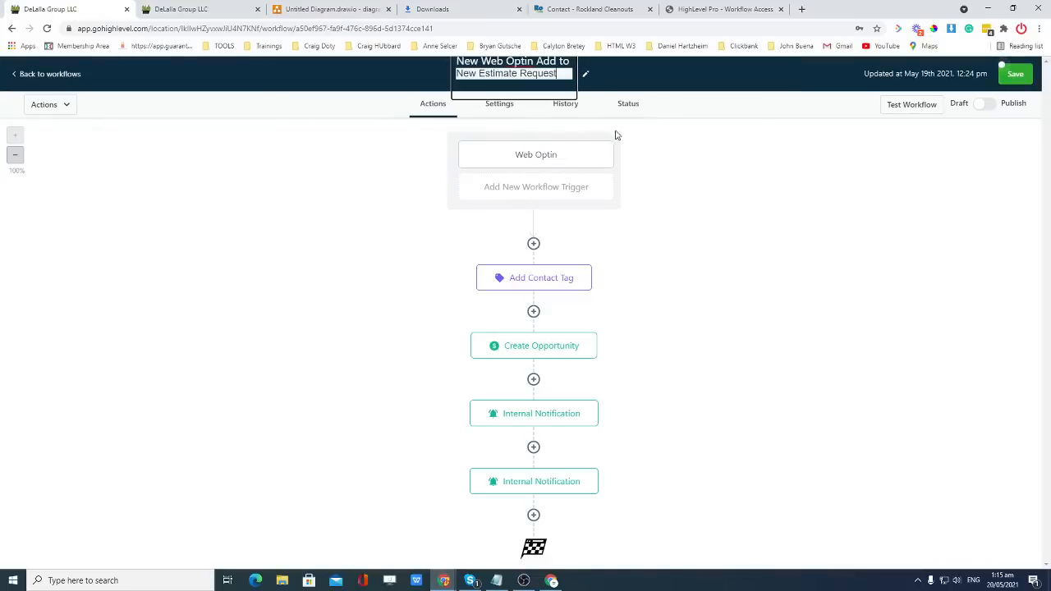
pyautogui.click(713, 173)
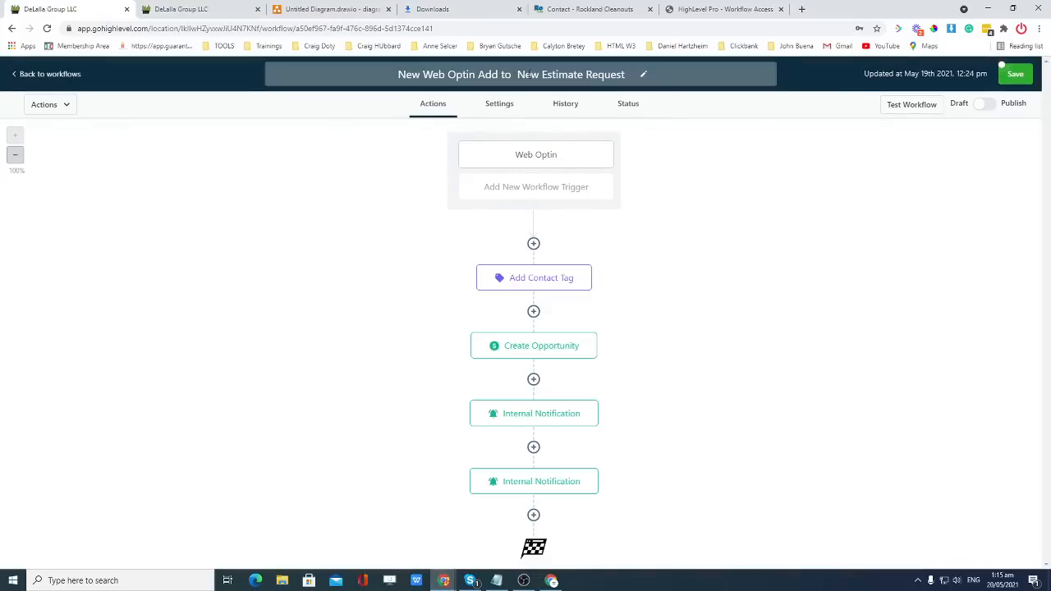
pyautogui.click(632, 74)
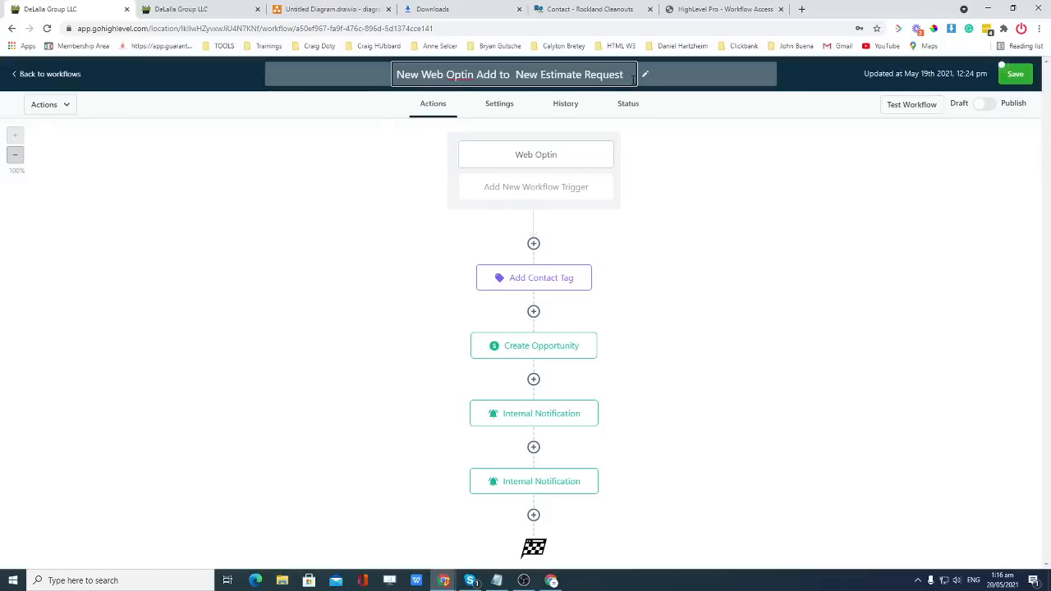
pyautogui.write('Pipe')
pyautogui.press('BackSpace')
pyautogui.press('BackSpace')
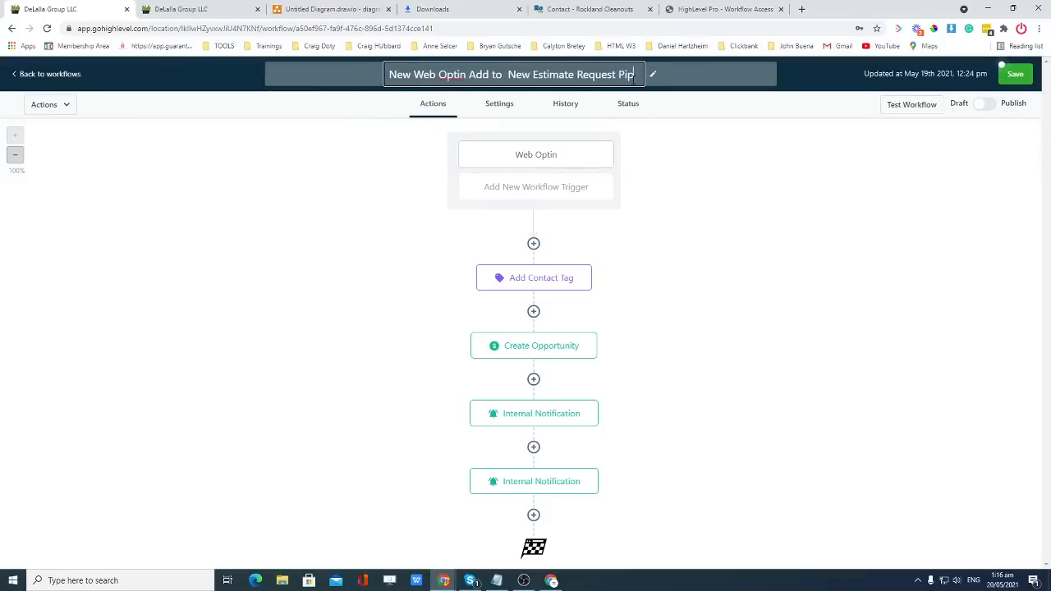
pyautogui.write('peline')
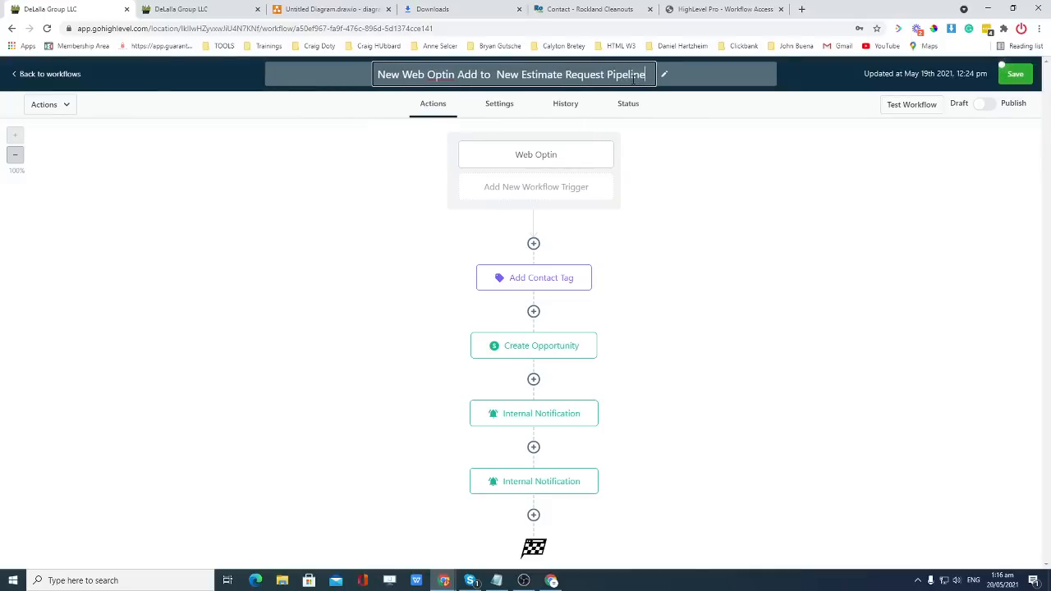
pyautogui.press('Return')
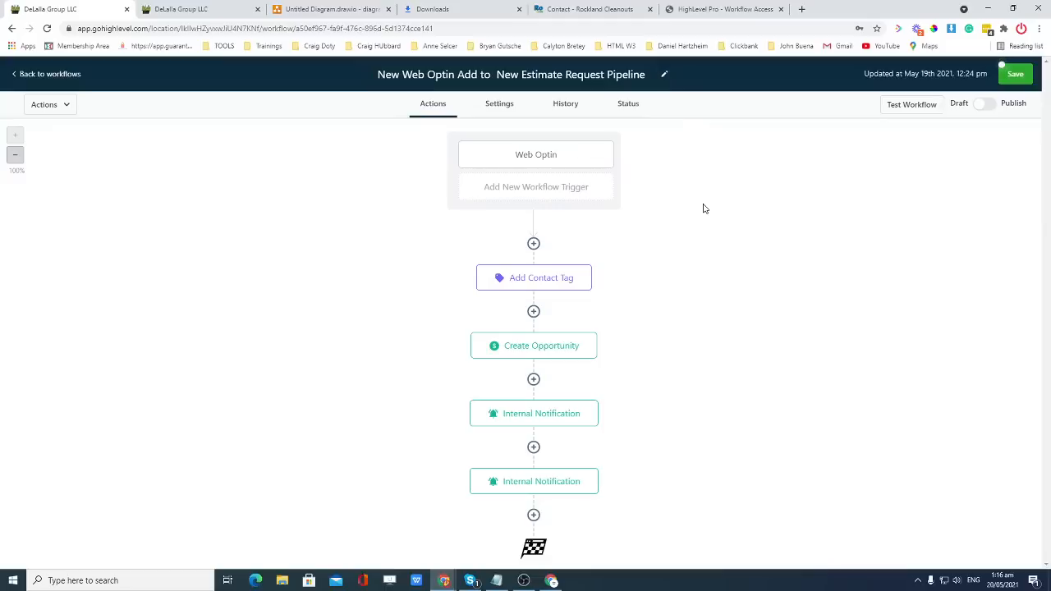
# Save the renamed workflow and dismiss two chat message notifications.
pyautogui.click(1014, 74)
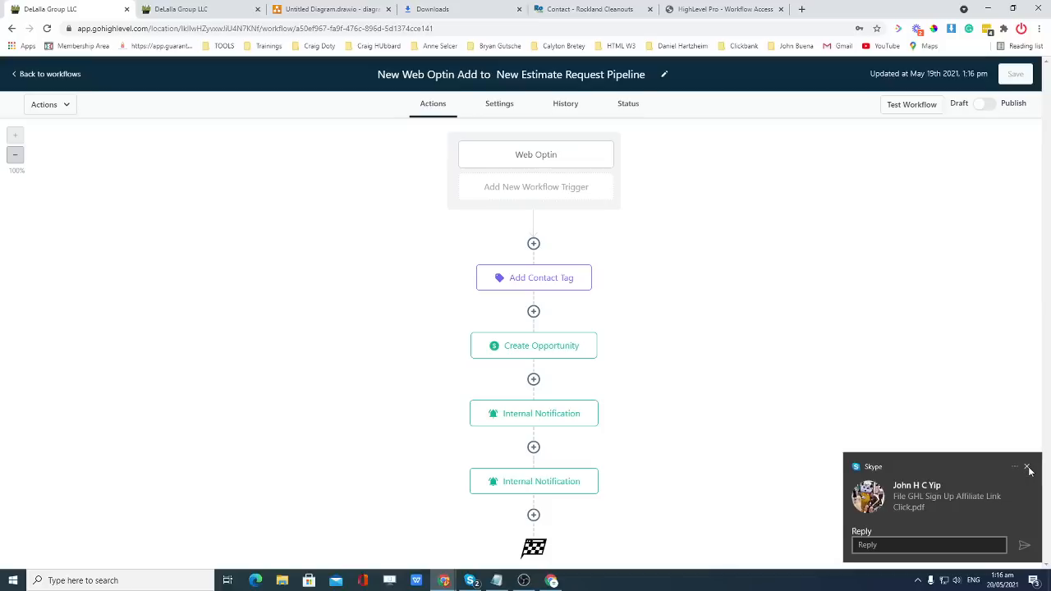
pyautogui.click(1027, 468)
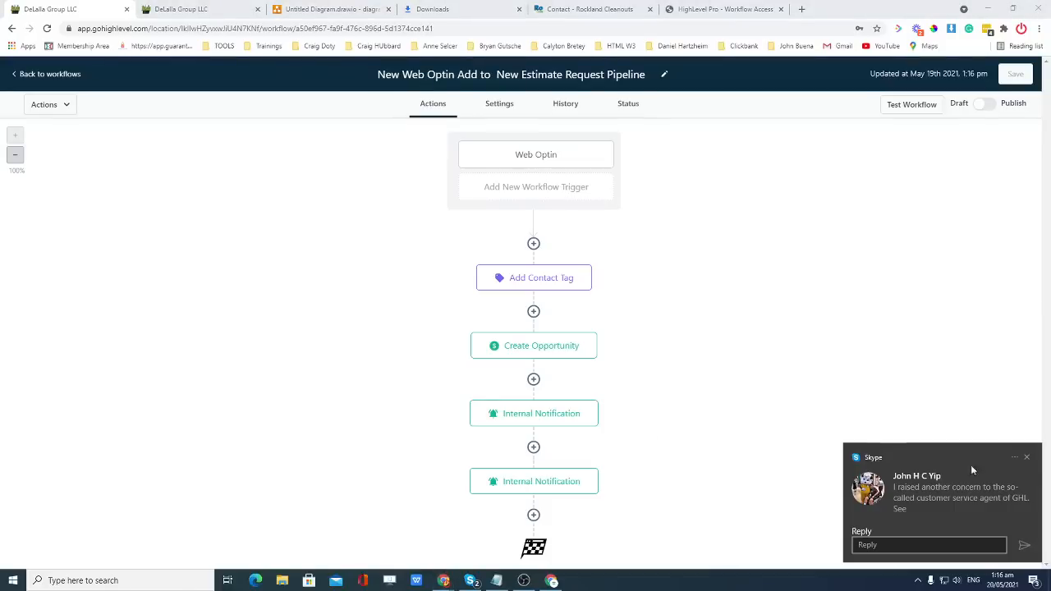
pyautogui.click(1027, 460)
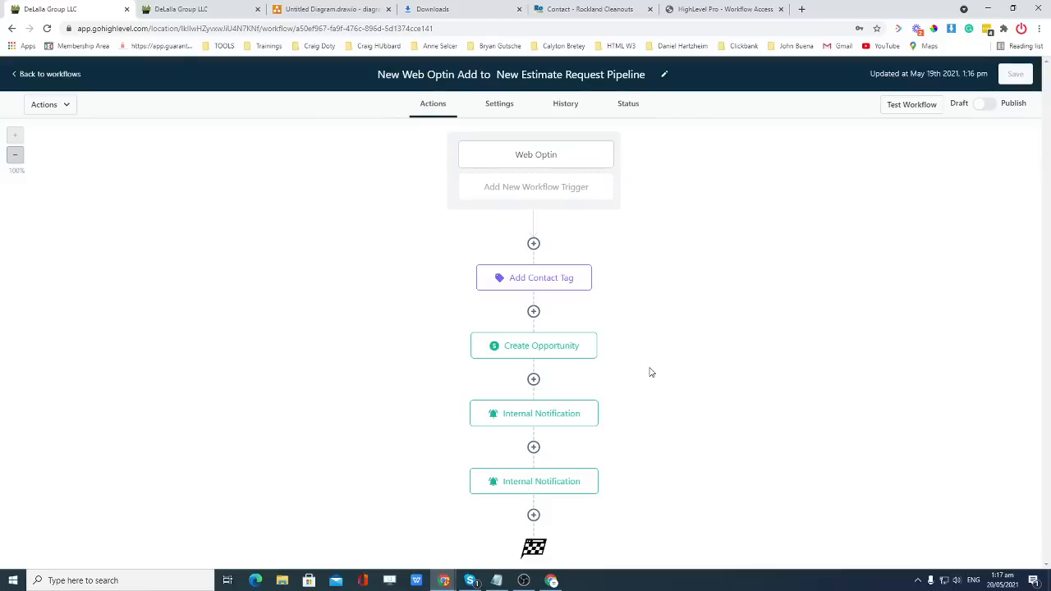
pyautogui.click(47, 75)
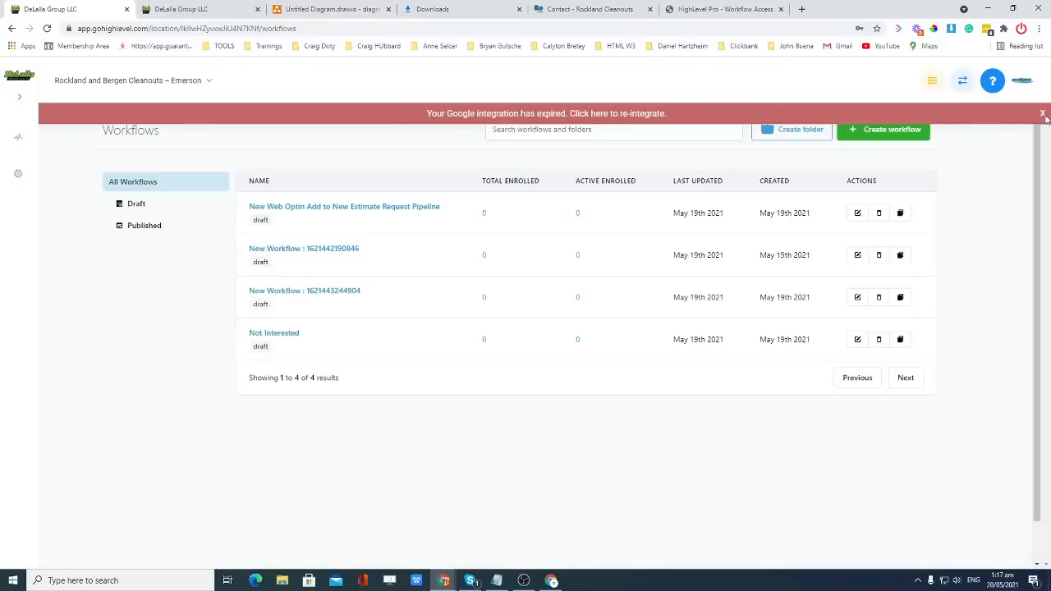
pyautogui.click(318, 251)
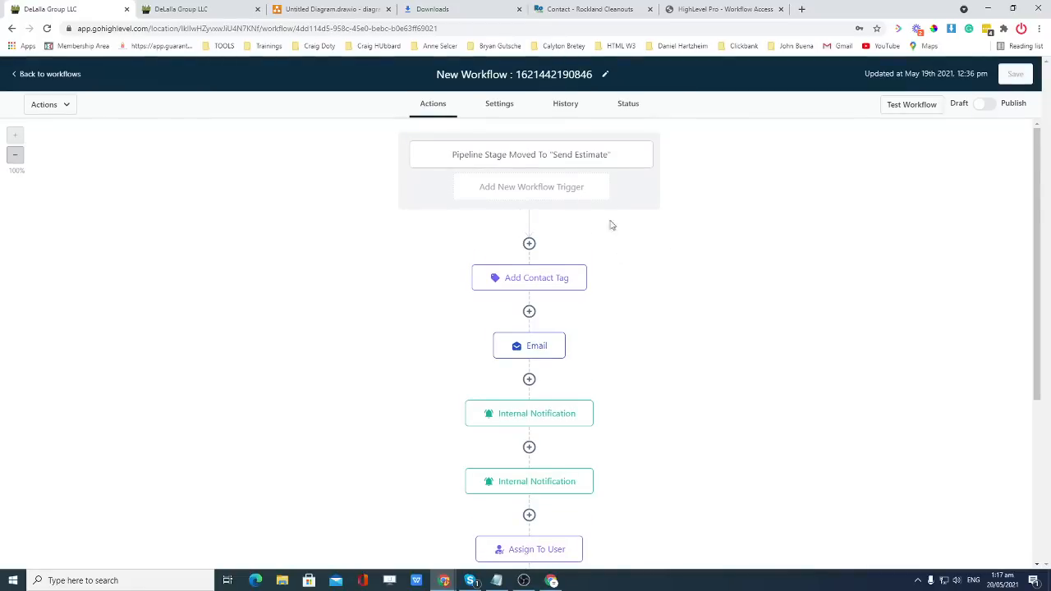
pyautogui.scroll(-2, 630, 270)
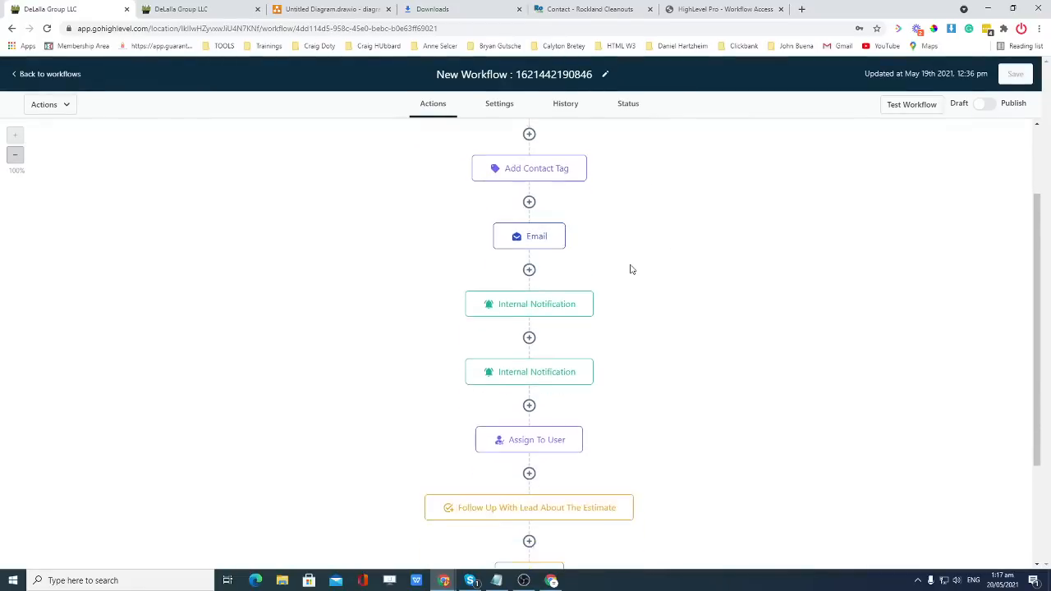
pyautogui.scroll(1, 630, 270)
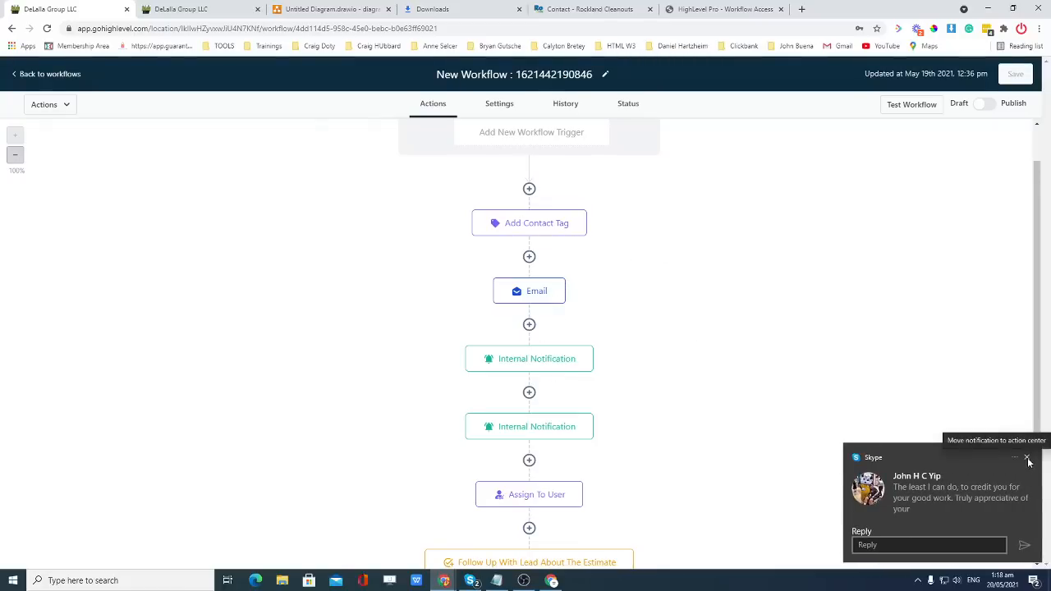
pyautogui.click(1027, 460)
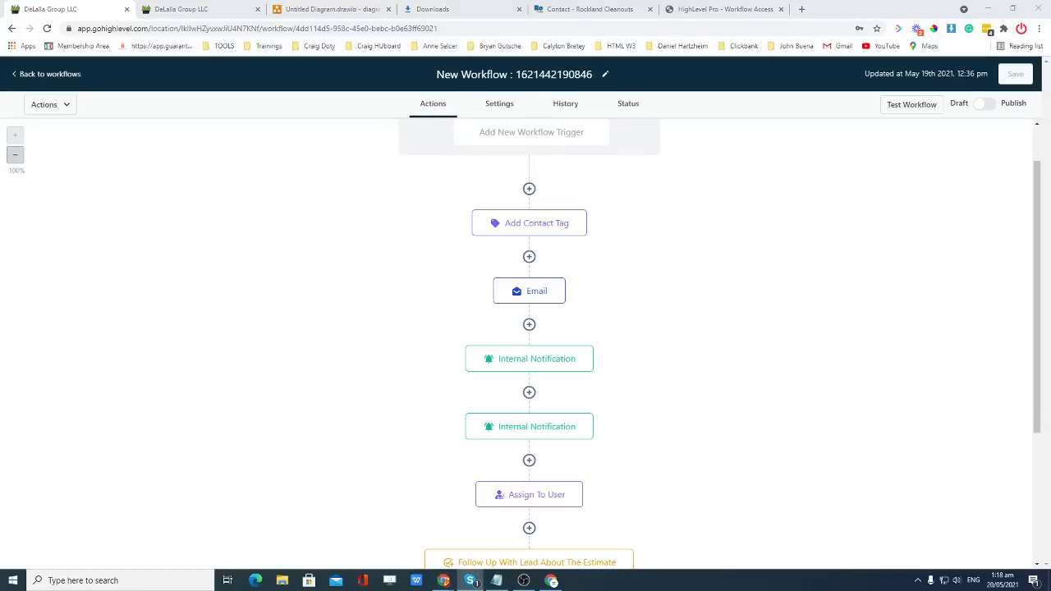
pyautogui.scroll(-2, 720, 386)
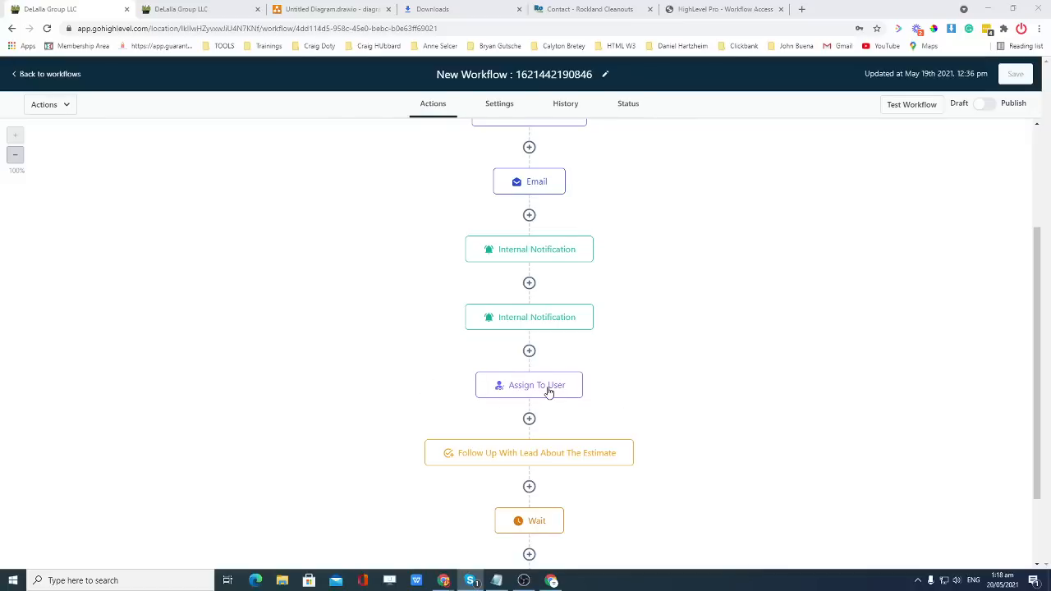
pyautogui.scroll(-1, 626, 382)
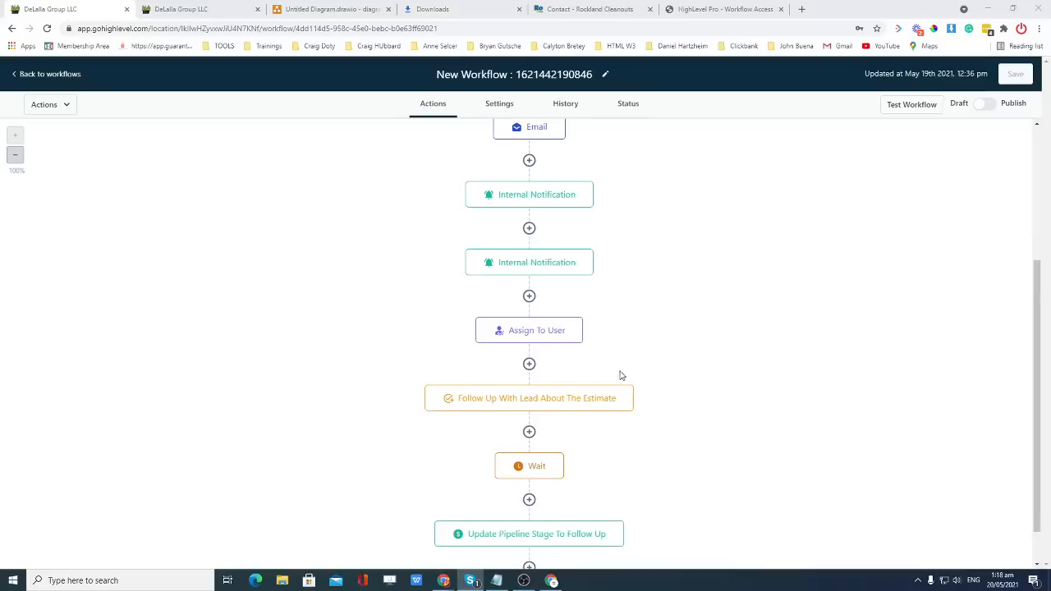
pyautogui.scroll(3, 620, 353)
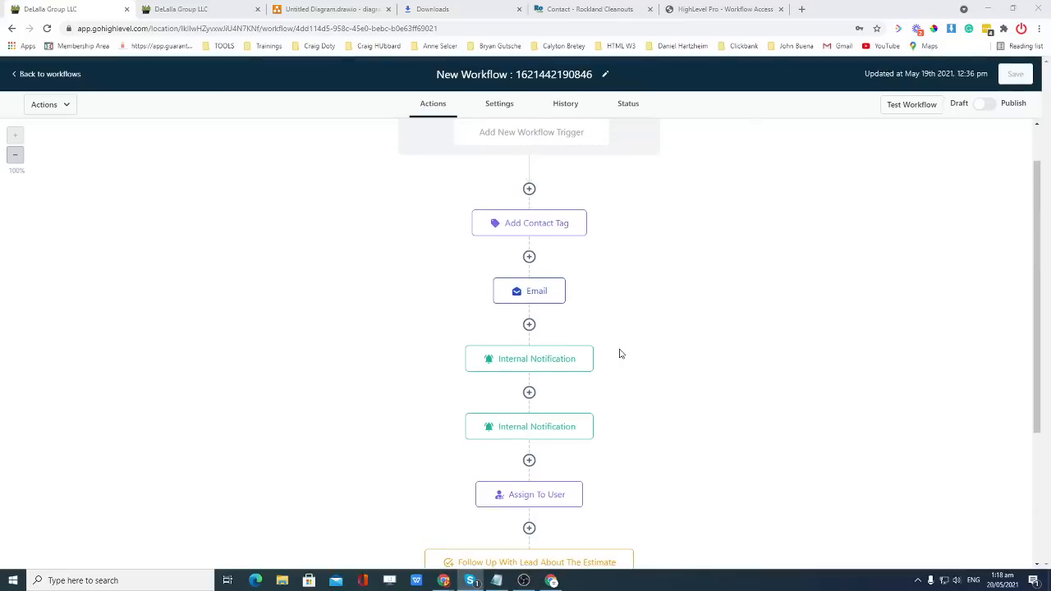
pyautogui.scroll(1, 619, 353)
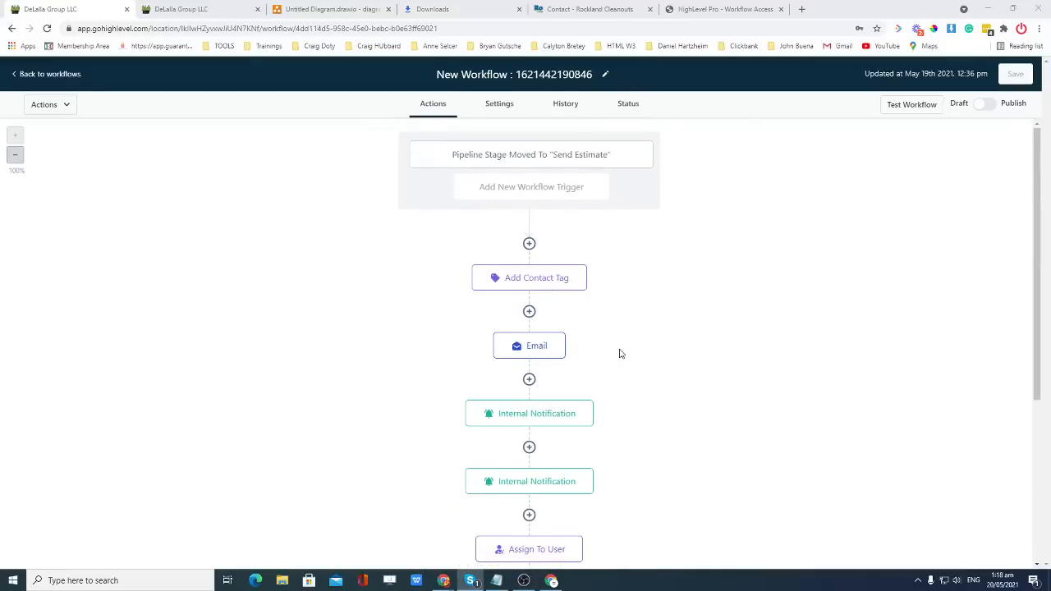
# Insert an Assign To User step right after the trigger, assigned to the first listed user.
pyautogui.click(529, 244)
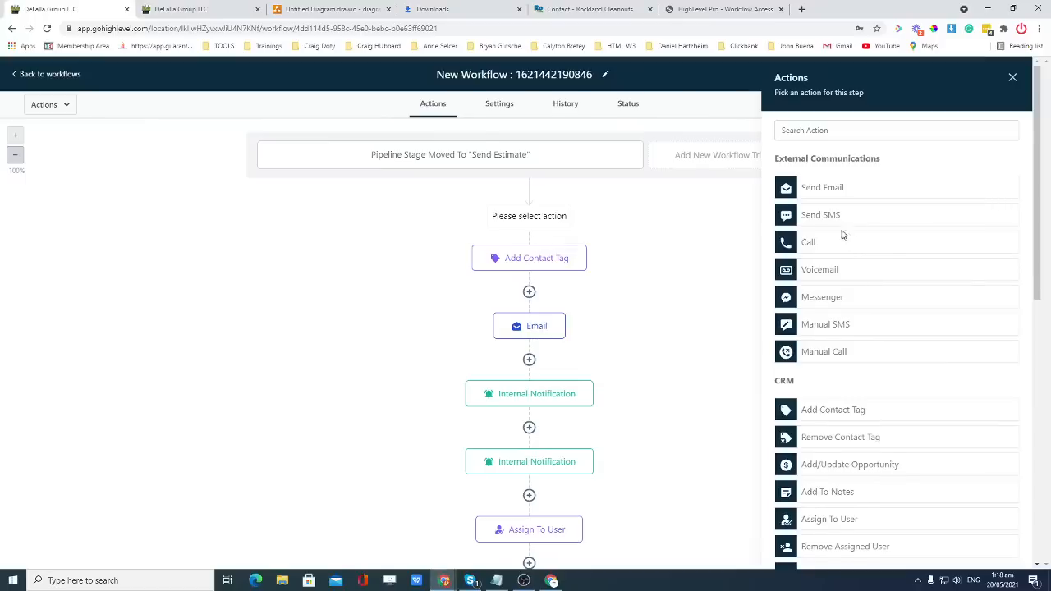
pyautogui.scroll(-3, 844, 242)
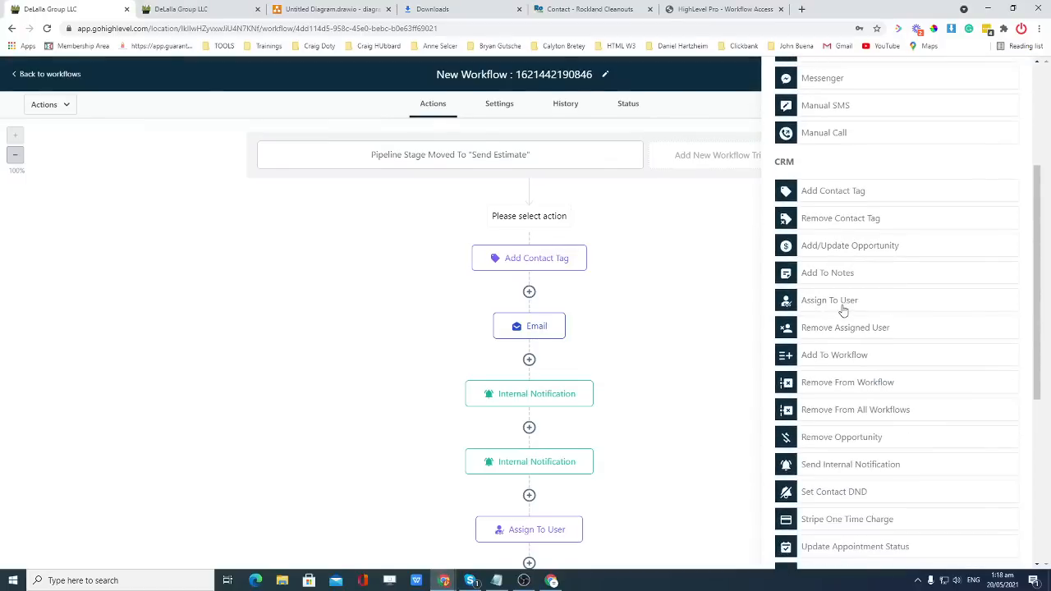
pyautogui.click(844, 304)
pyautogui.click(864, 222)
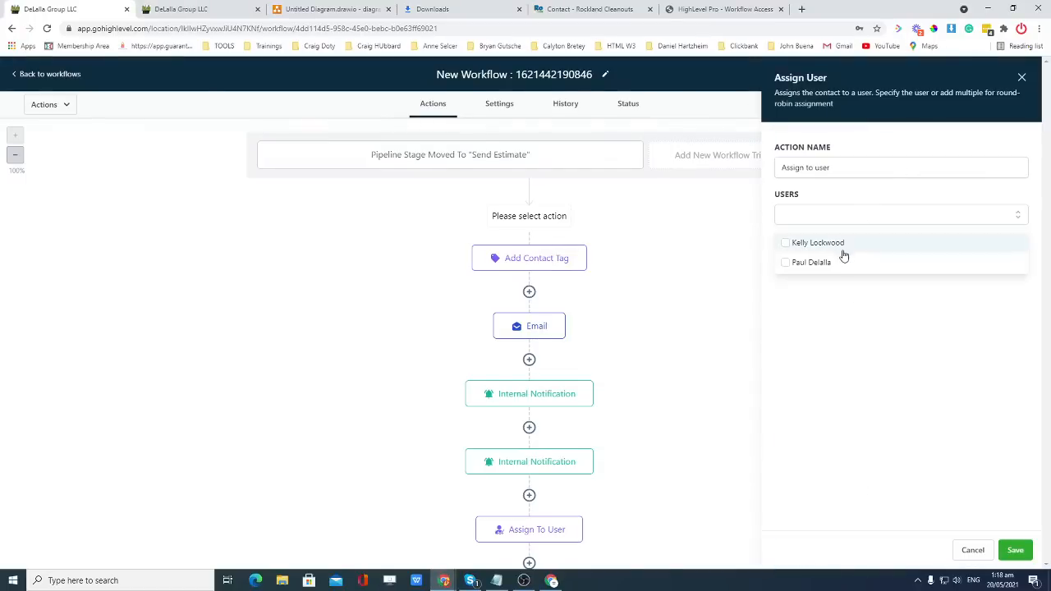
pyautogui.click(842, 243)
pyautogui.click(1015, 550)
# Delete the older, duplicate Assign To User step further down the workflow.
pyautogui.scroll(-2, 661, 394)
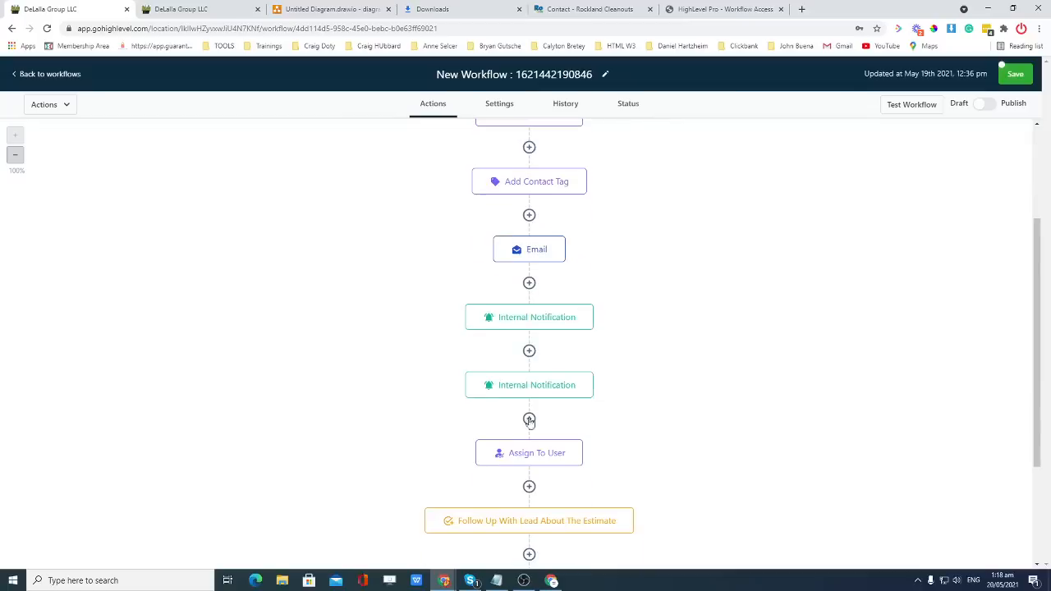
pyautogui.click(532, 453)
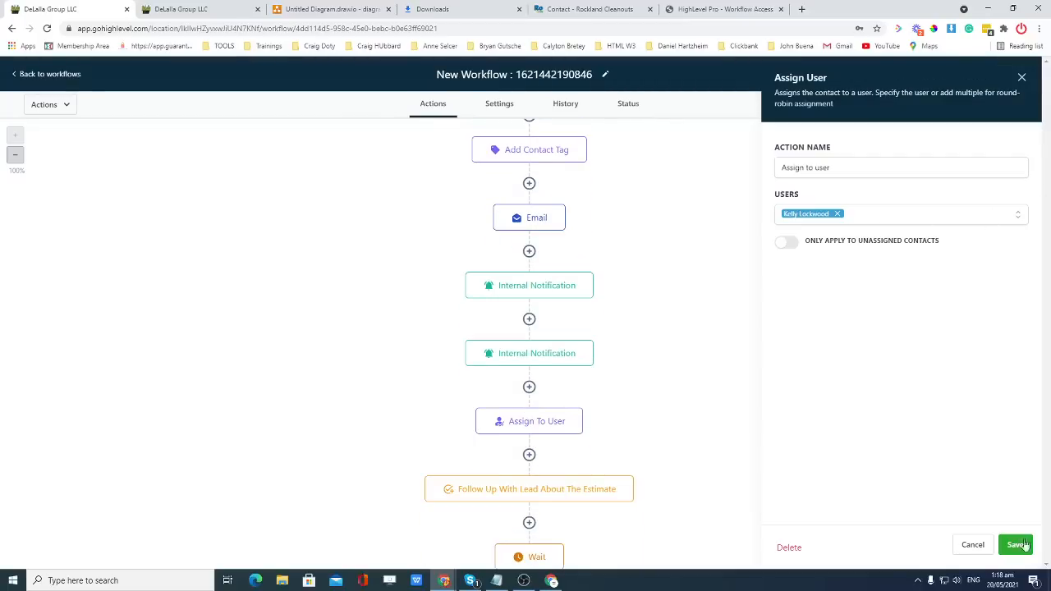
pyautogui.click(786, 555)
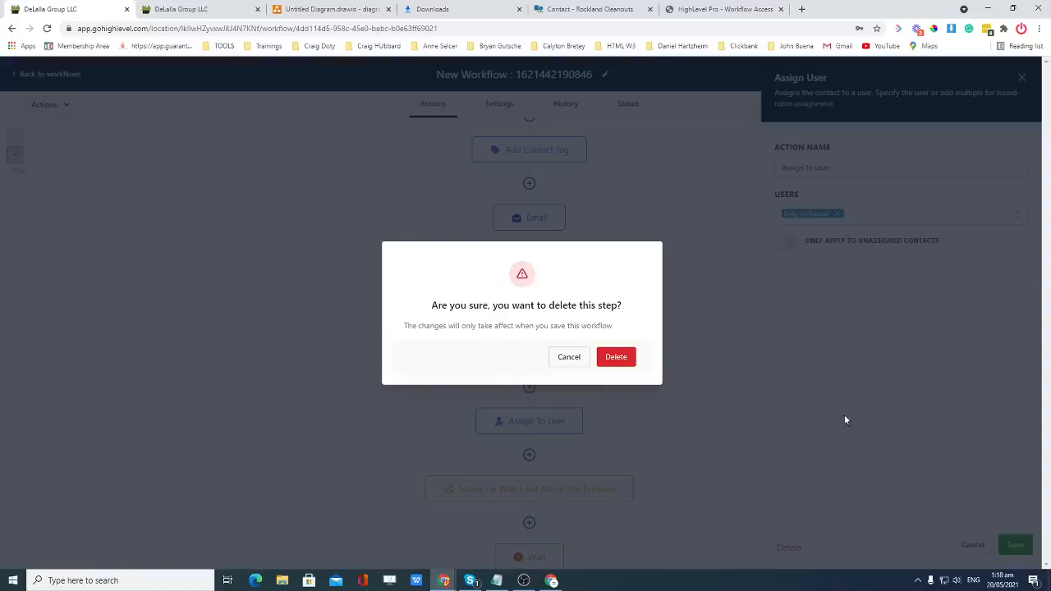
pyautogui.click(615, 358)
pyautogui.scroll(2, 676, 357)
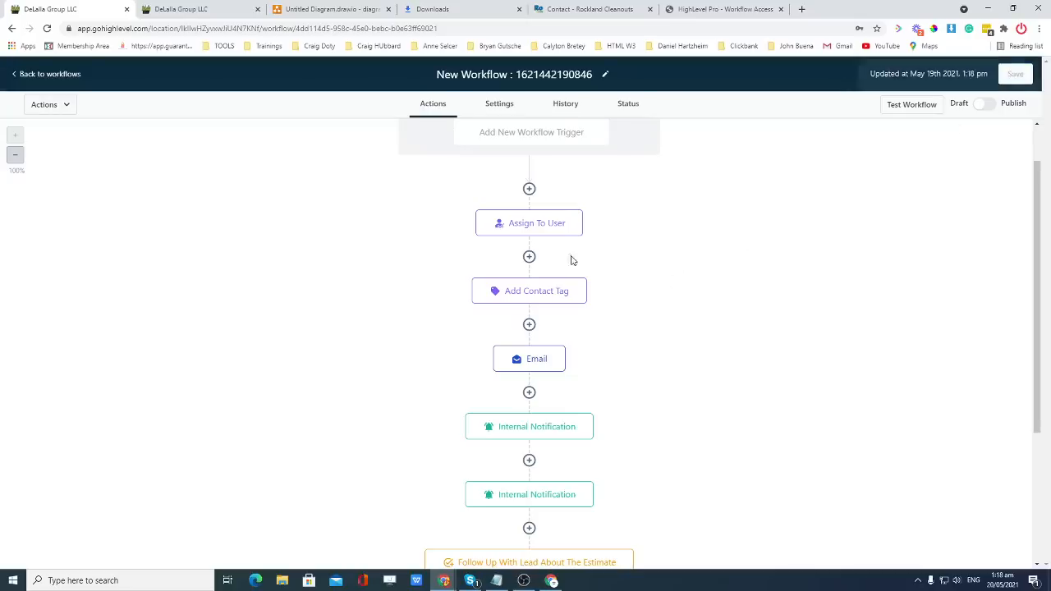
pyautogui.scroll(-1, 618, 259)
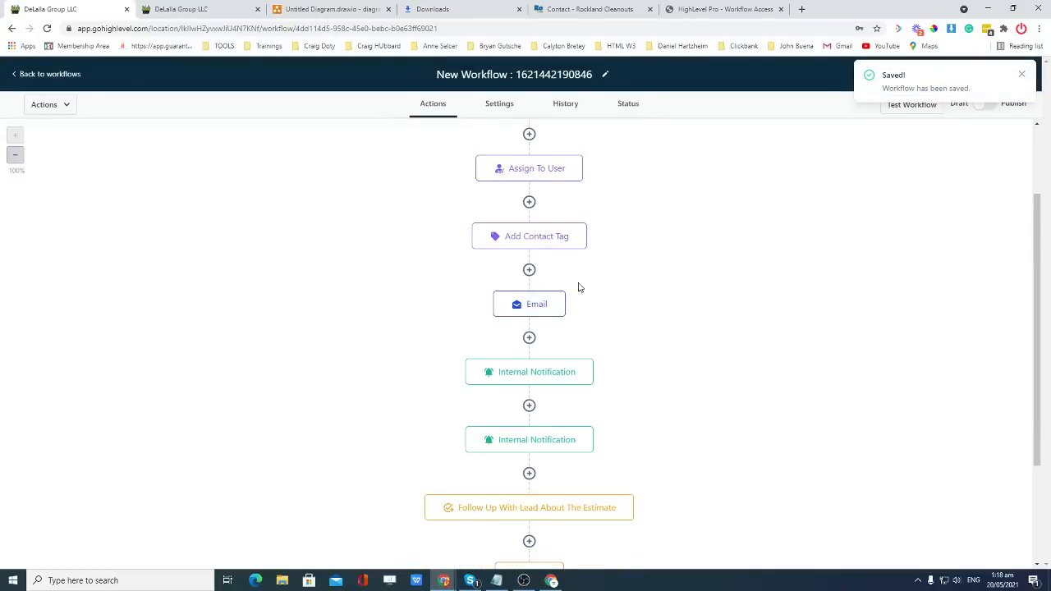
pyautogui.scroll(1, 562, 268)
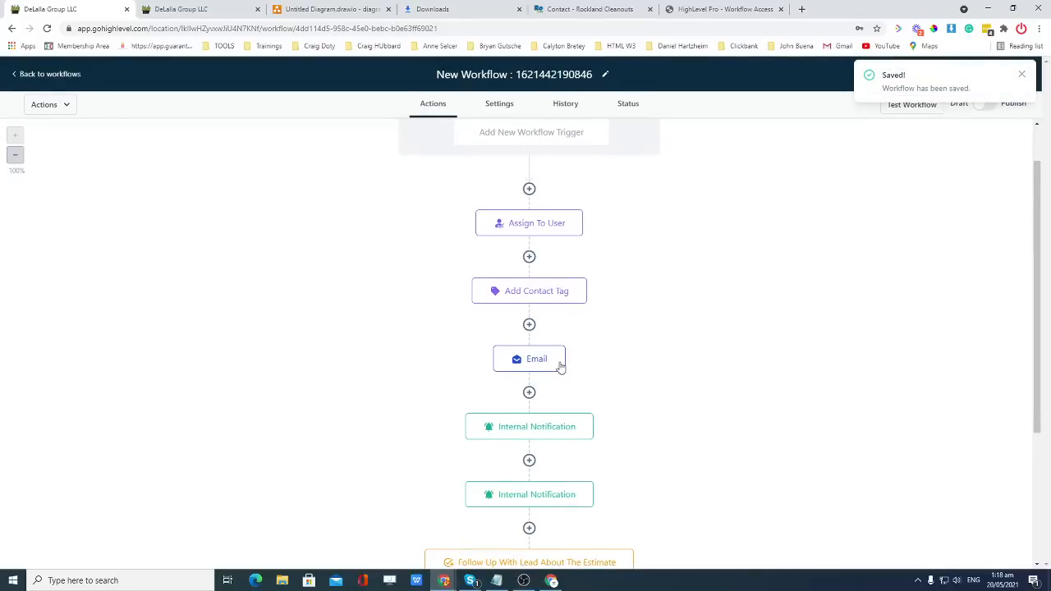
pyautogui.scroll(-1, 575, 367)
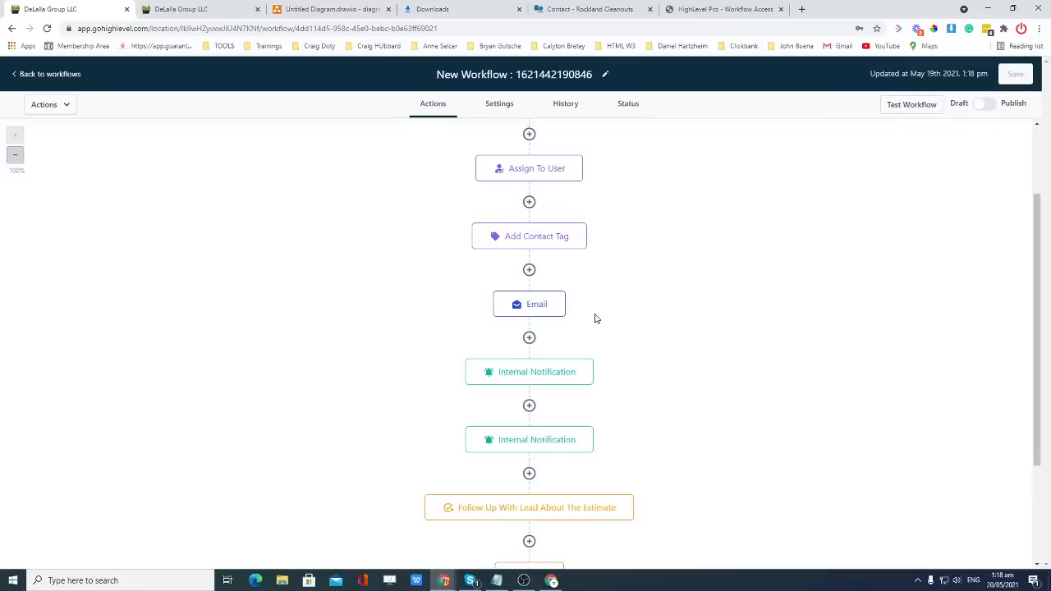
# Edit the Email message to end 'Here's your free estimate check details below' and save the step.
pyautogui.click(536, 310)
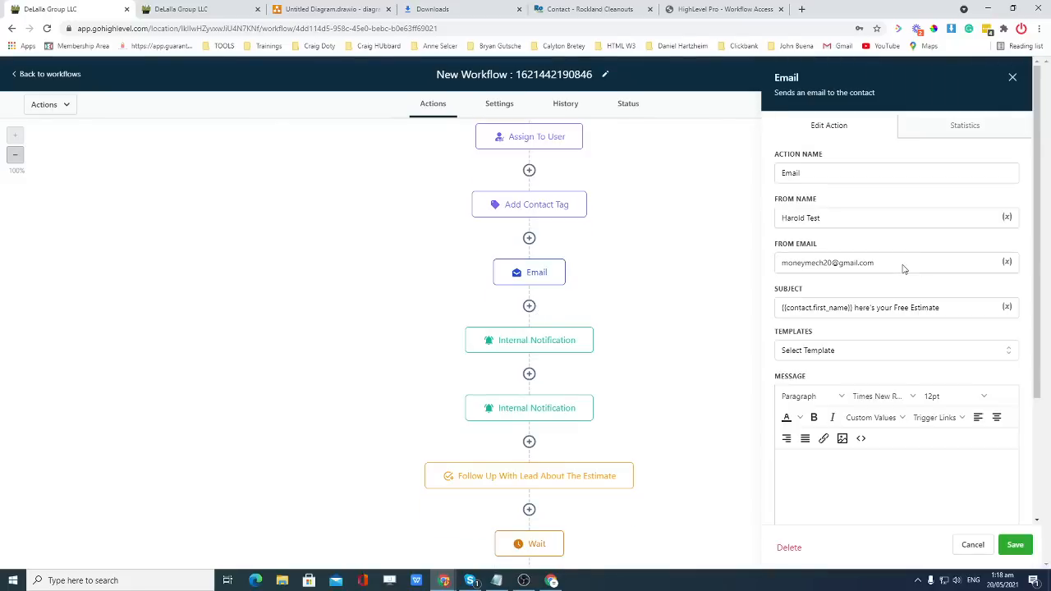
pyautogui.scroll(-2, 897, 263)
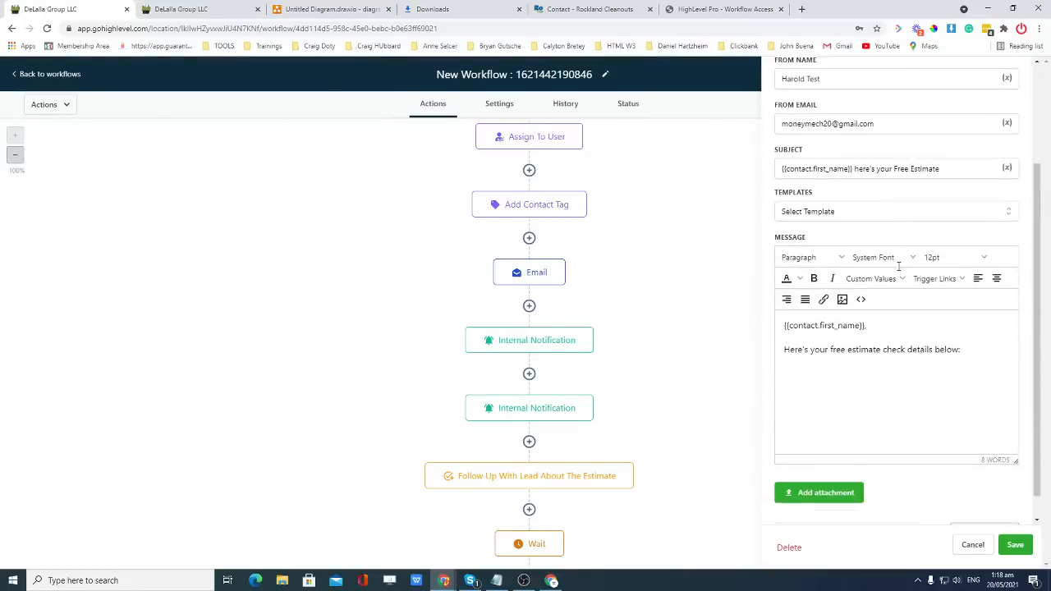
pyautogui.click(969, 324)
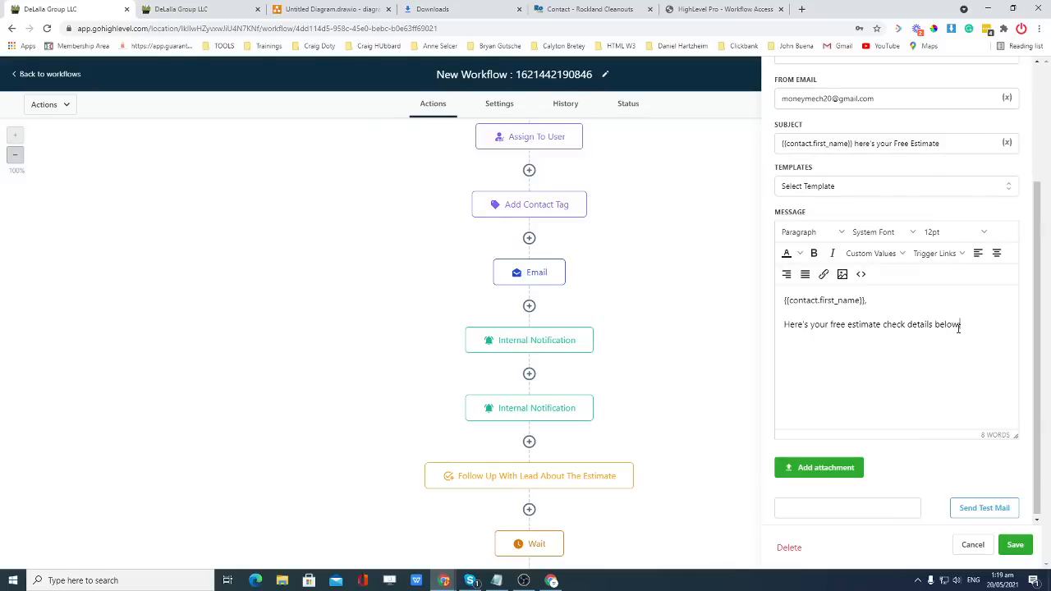
pyautogui.click(1014, 544)
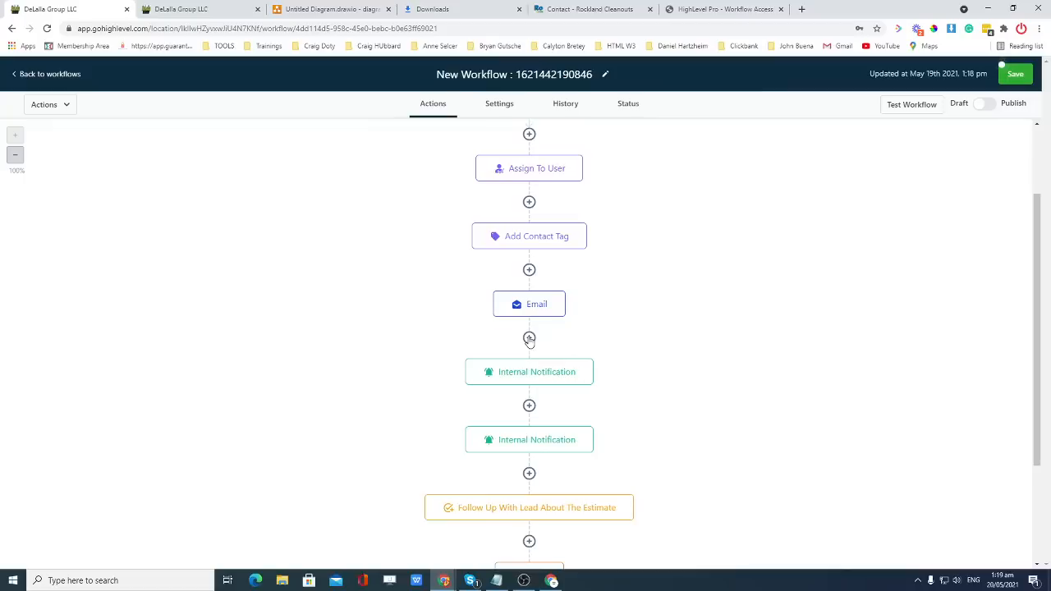
# Browse the actions list between Add Contact Tag and Email, then close it without adding a step.
pyautogui.click(530, 270)
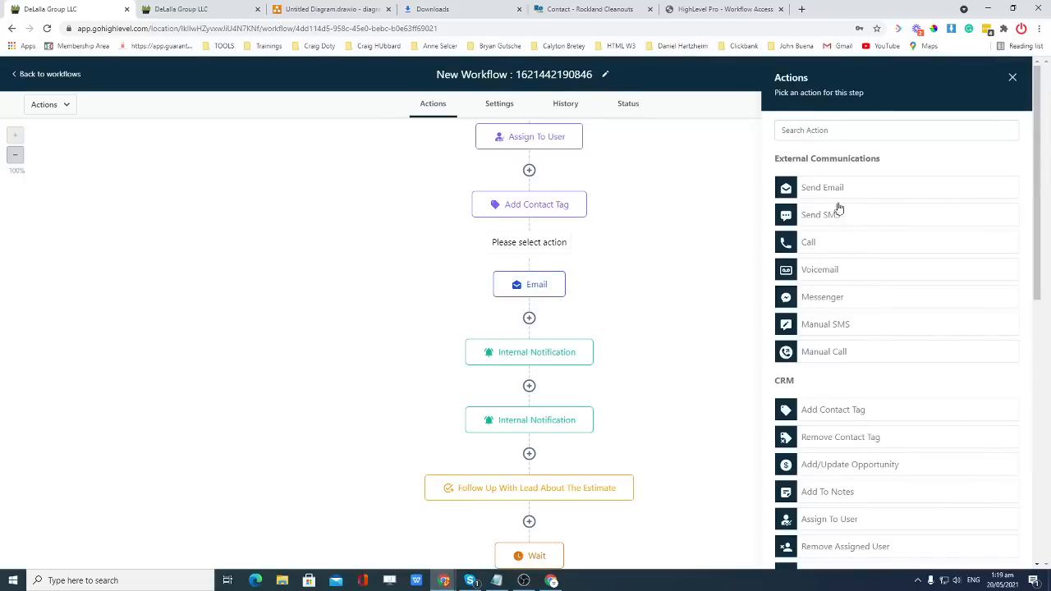
pyautogui.scroll(-2, 856, 281)
pyautogui.scroll(-4, 858, 283)
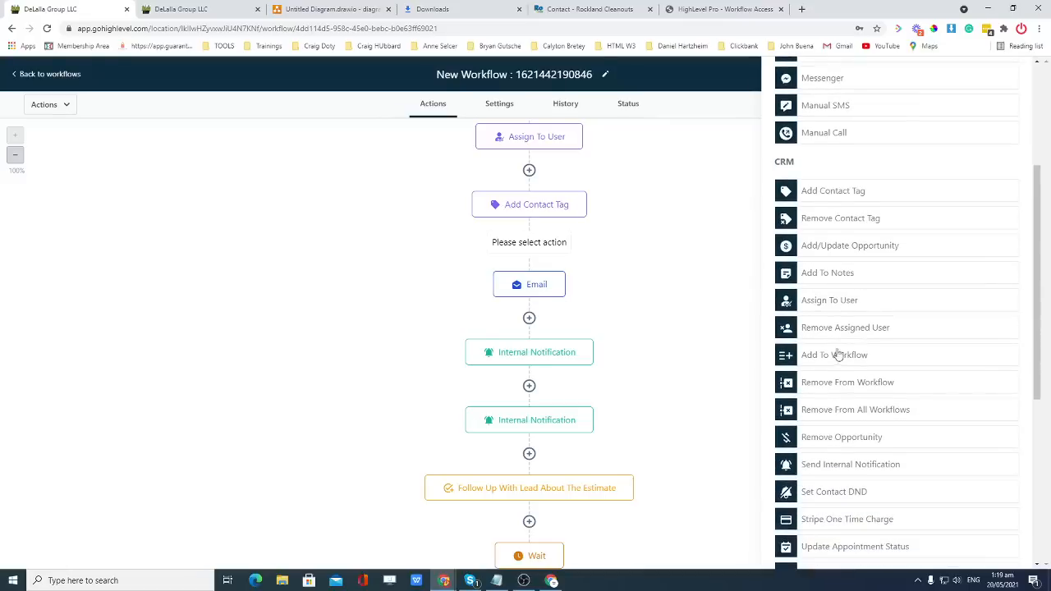
pyautogui.scroll(-1, 848, 317)
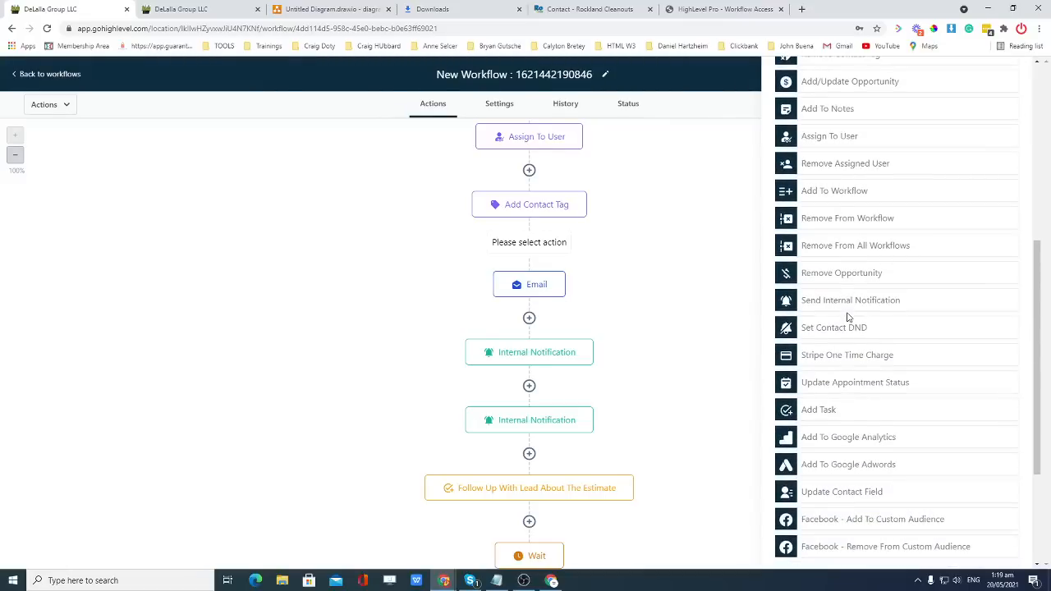
pyautogui.scroll(-2, 846, 316)
pyautogui.scroll(4, 841, 197)
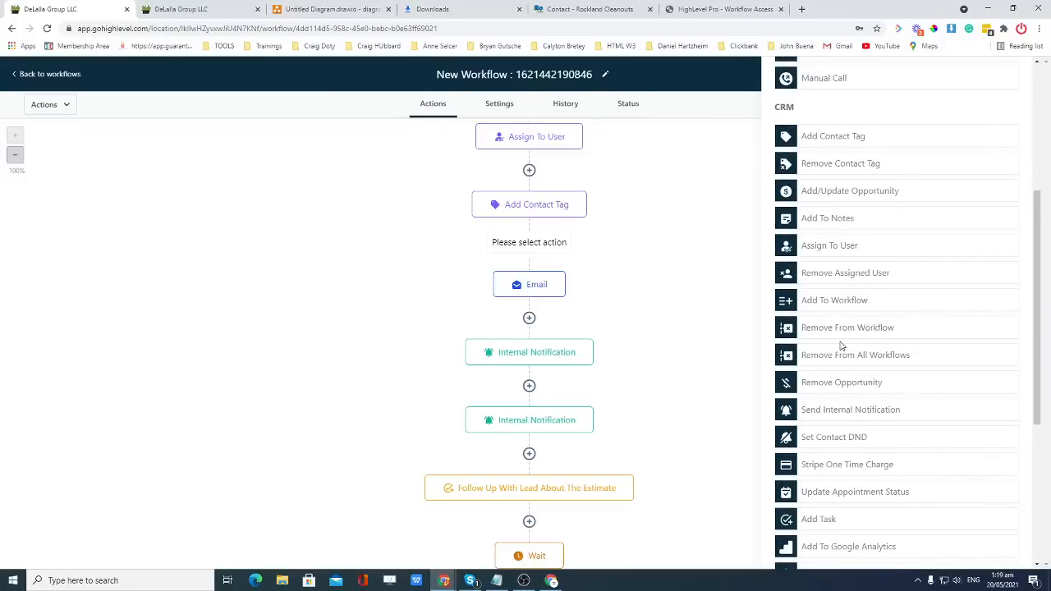
pyautogui.scroll(-4, 841, 345)
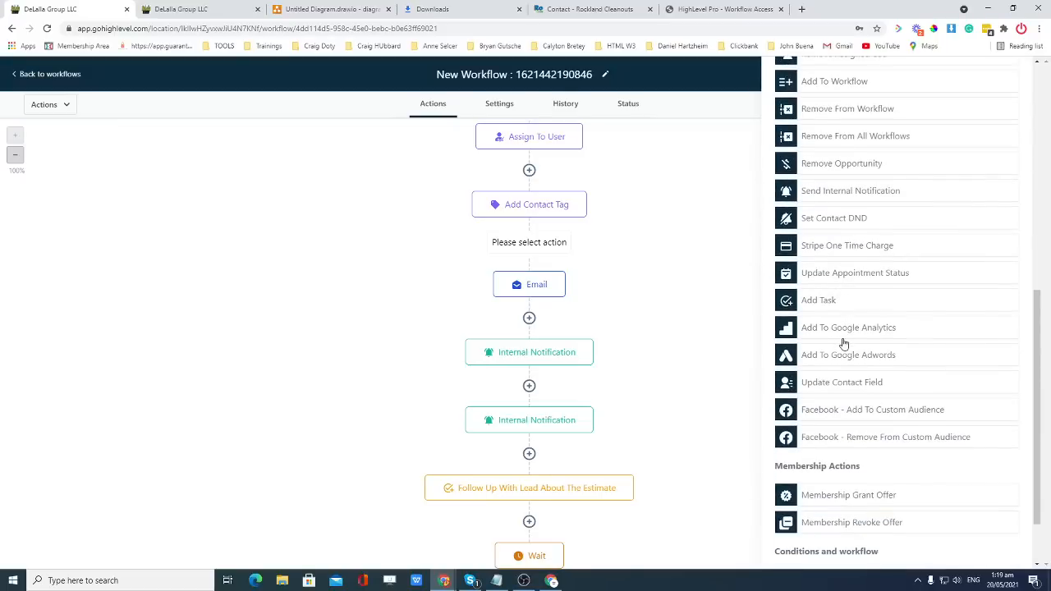
pyautogui.scroll(-1, 891, 345)
pyautogui.scroll(5, 892, 344)
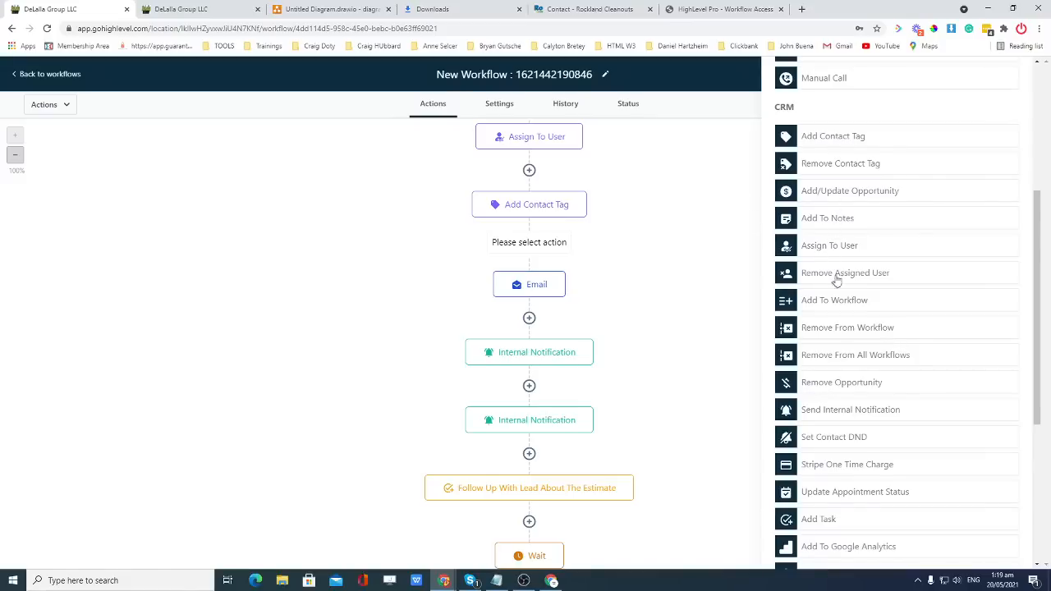
pyautogui.scroll(-3, 823, 316)
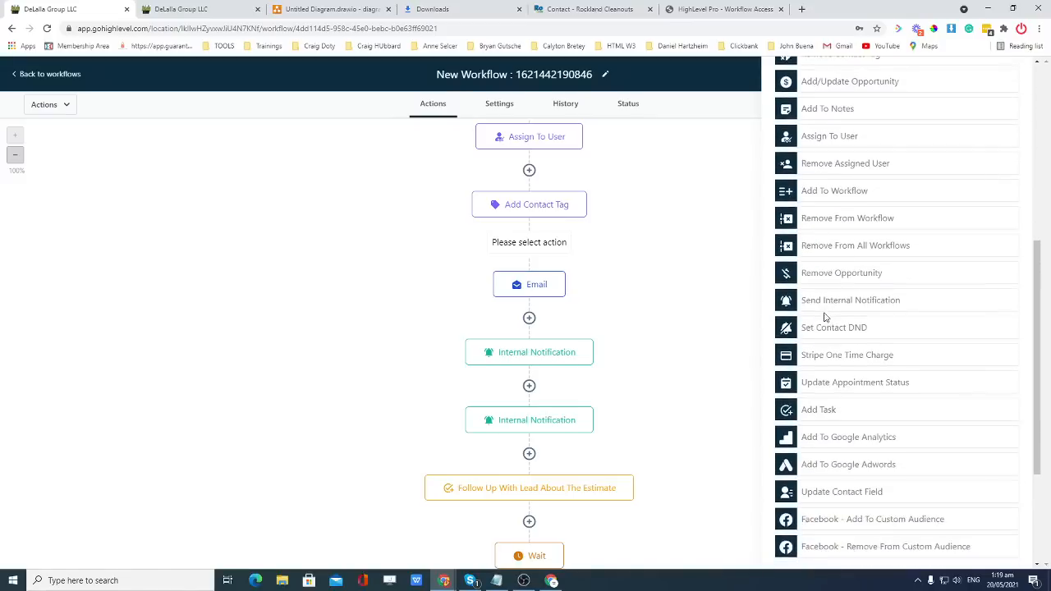
pyautogui.scroll(-2, 825, 317)
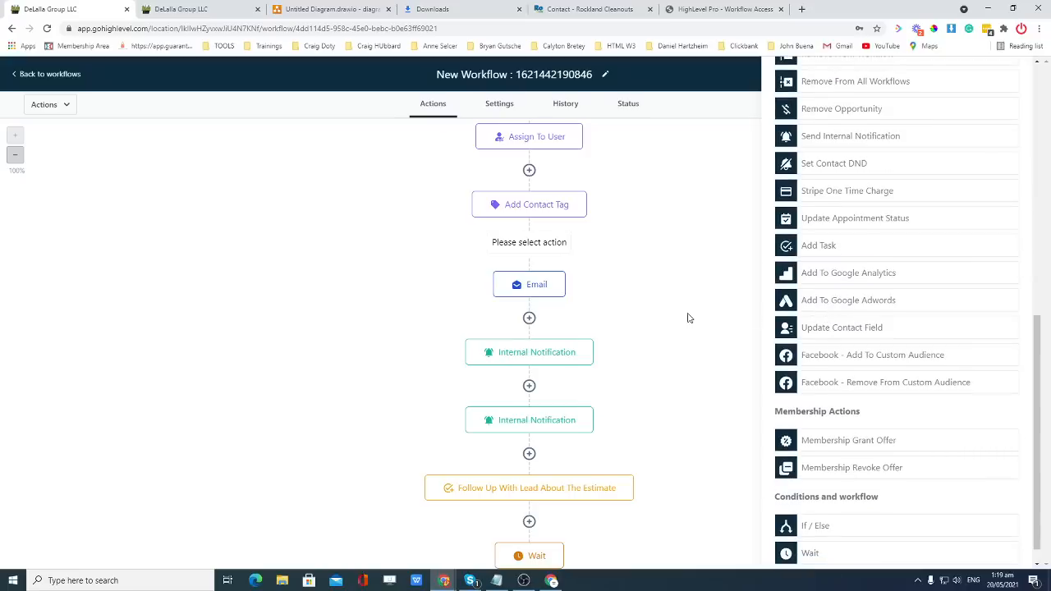
pyautogui.scroll(-2, 690, 316)
pyautogui.scroll(2, 696, 310)
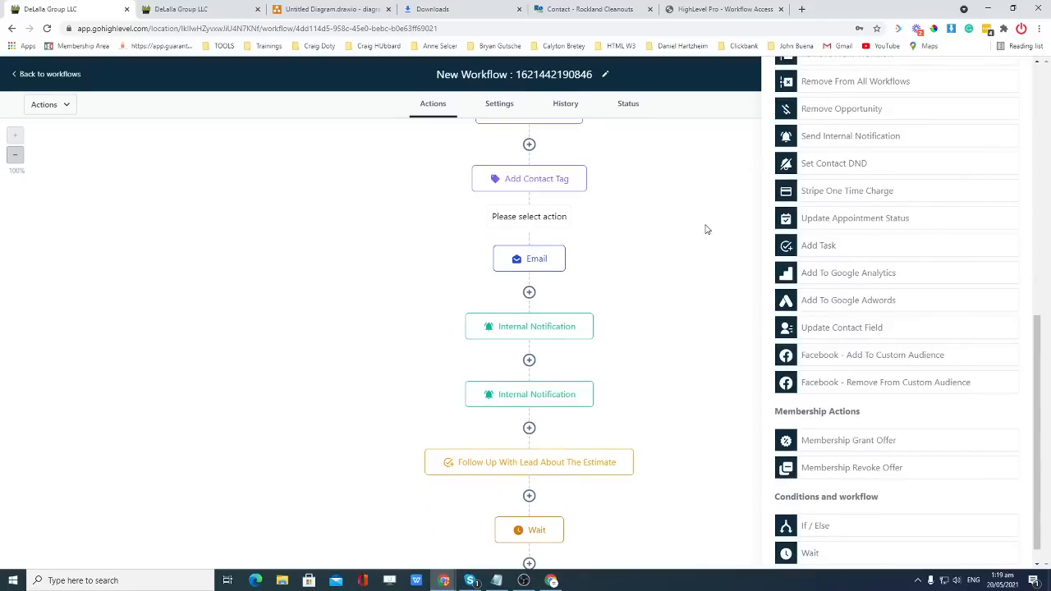
pyautogui.scroll(-1, 1009, 481)
pyautogui.scroll(3, 970, 477)
pyautogui.scroll(10, 970, 477)
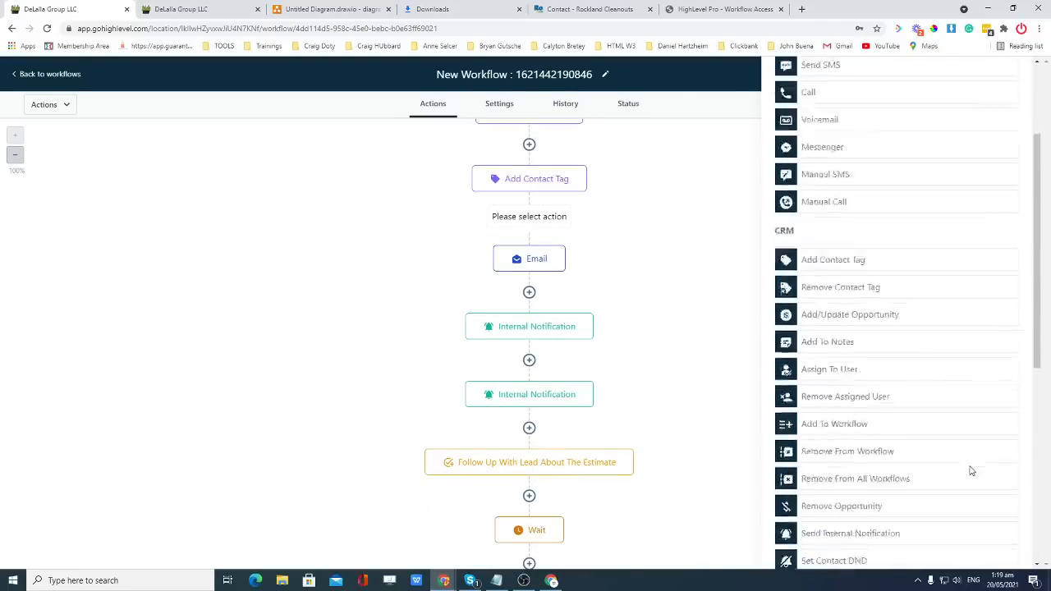
pyautogui.click(1016, 78)
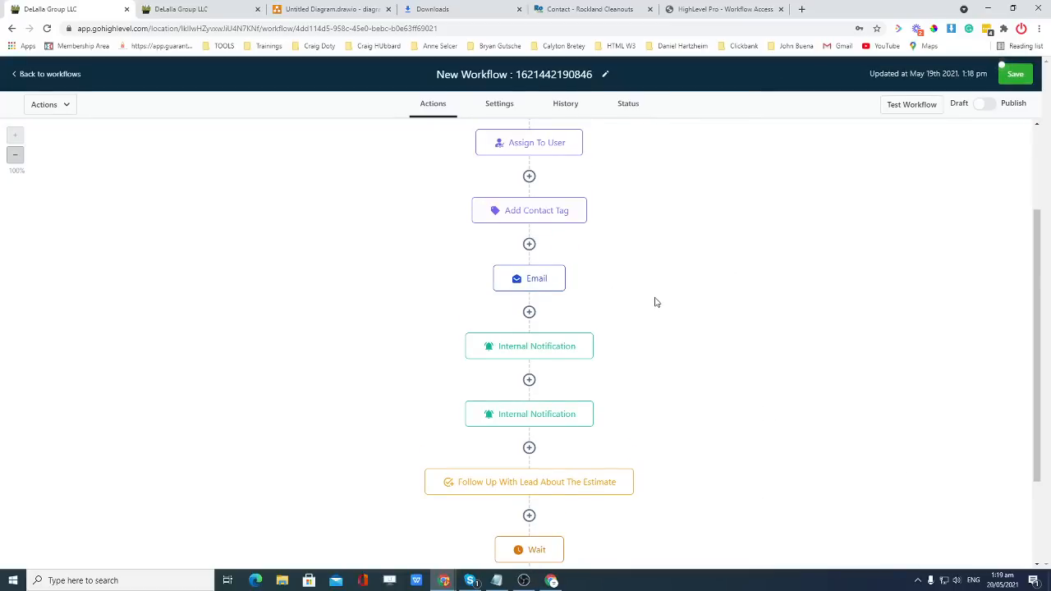
# Review the Internal Notification step's SMS settings and cancel without changes.
pyautogui.click(546, 352)
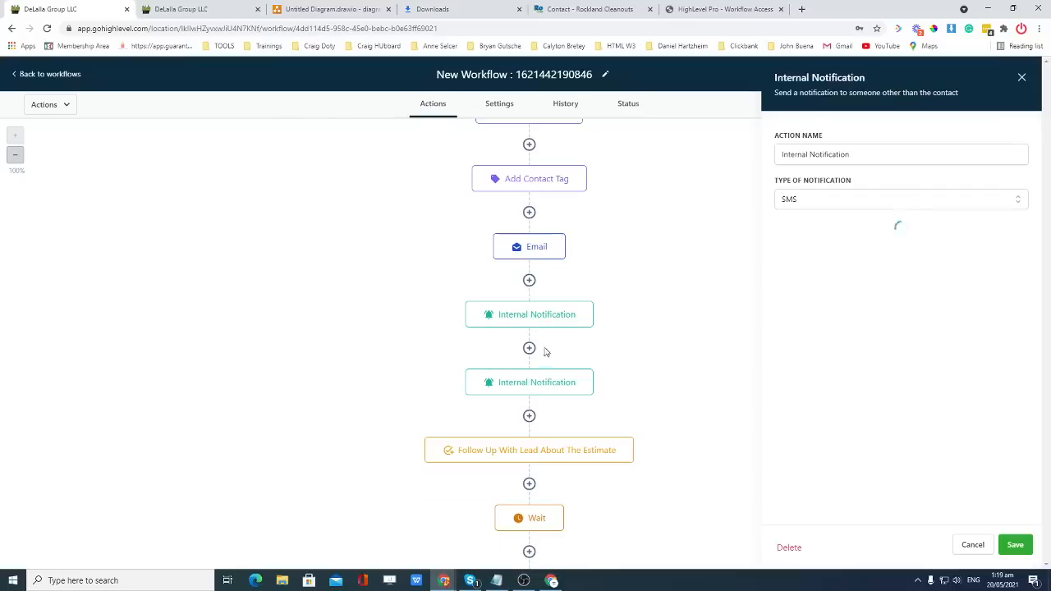
pyautogui.scroll(-1, 893, 288)
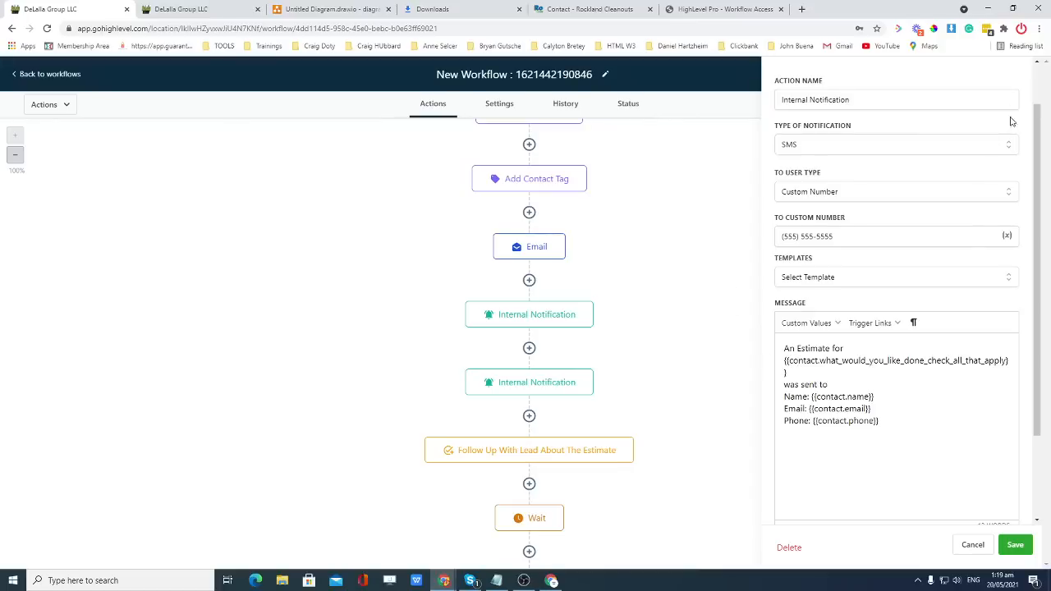
pyautogui.click(973, 546)
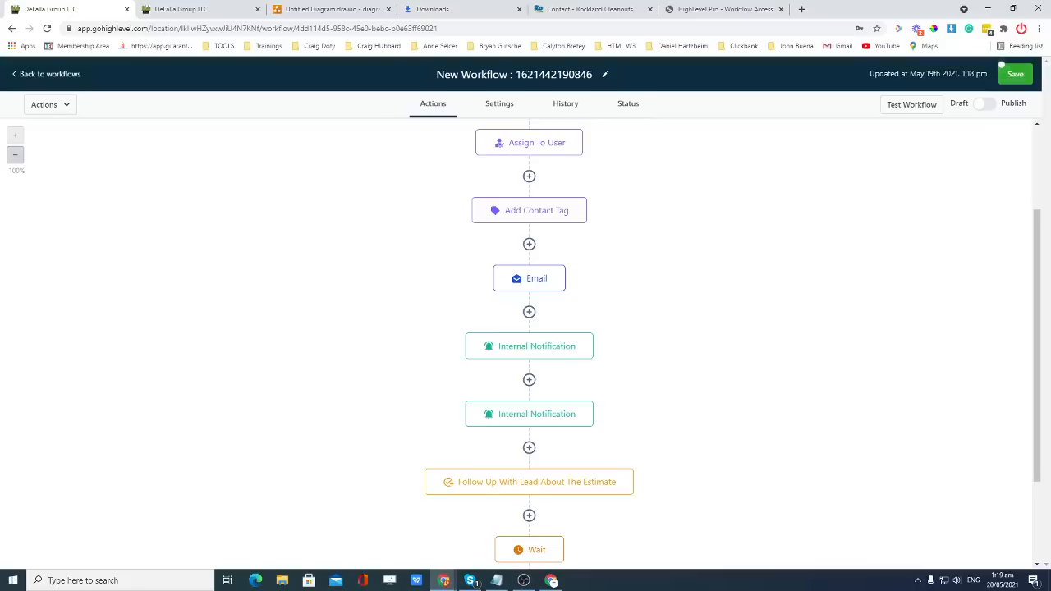
pyautogui.scroll(-2, 612, 361)
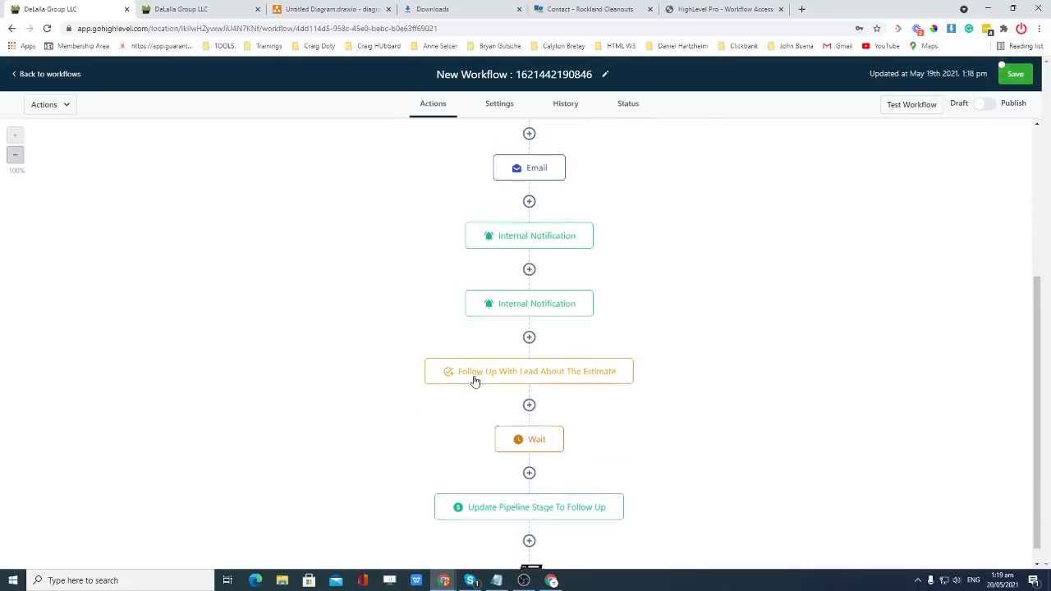
pyautogui.scroll(-1, 484, 371)
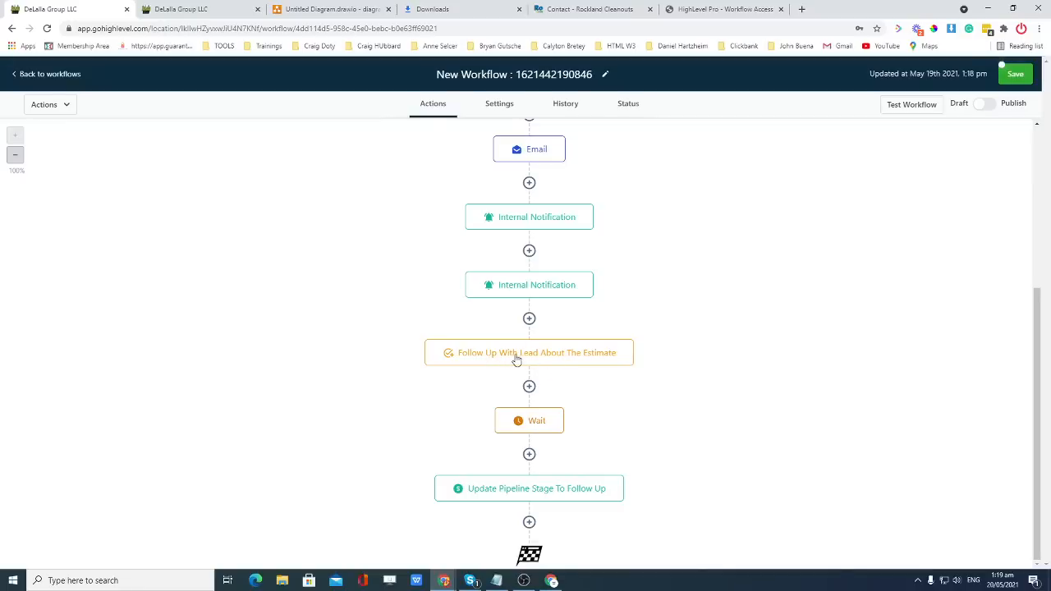
# Set the Wait step's duration to 1 day and save the step.
pyautogui.click(538, 424)
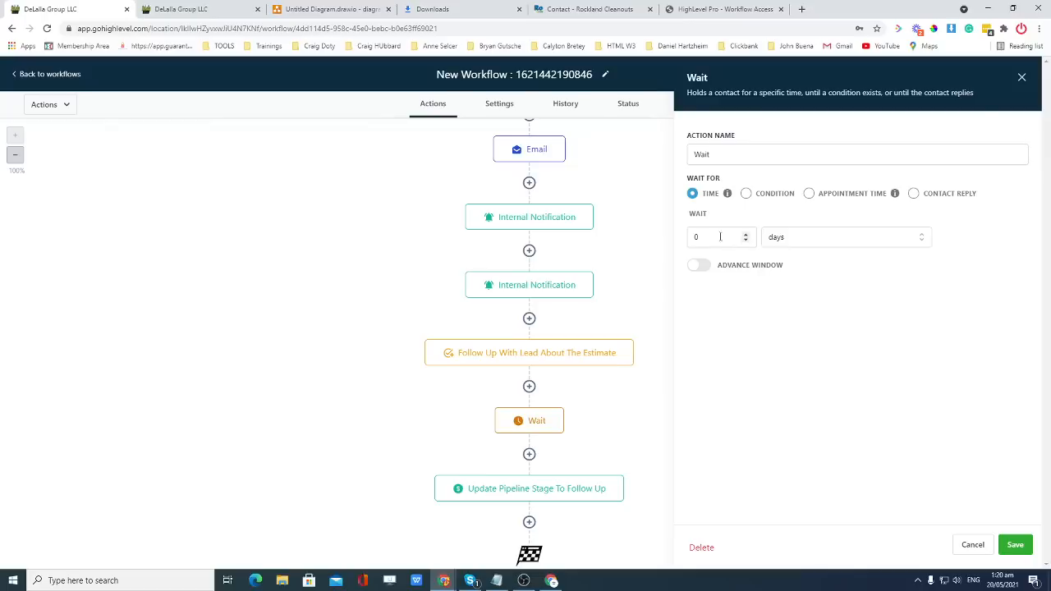
pyautogui.doubleClick(697, 237)
pyautogui.write('1')
pyautogui.click(853, 307)
pyautogui.click(1011, 545)
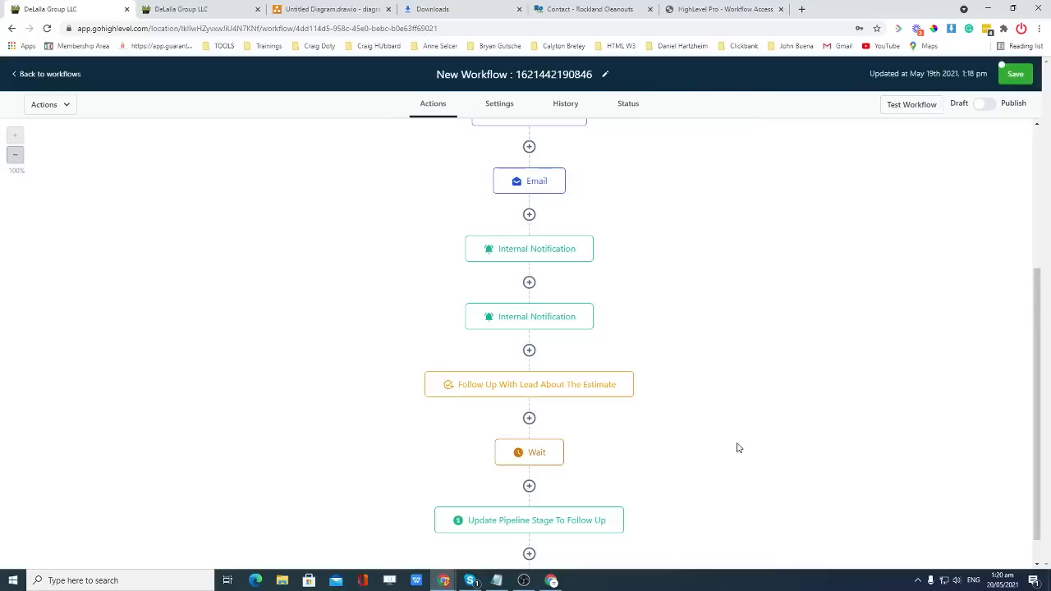
# Recheck the Wait and Update Pipeline Stage step settings and save the whole workflow.
pyautogui.click(543, 460)
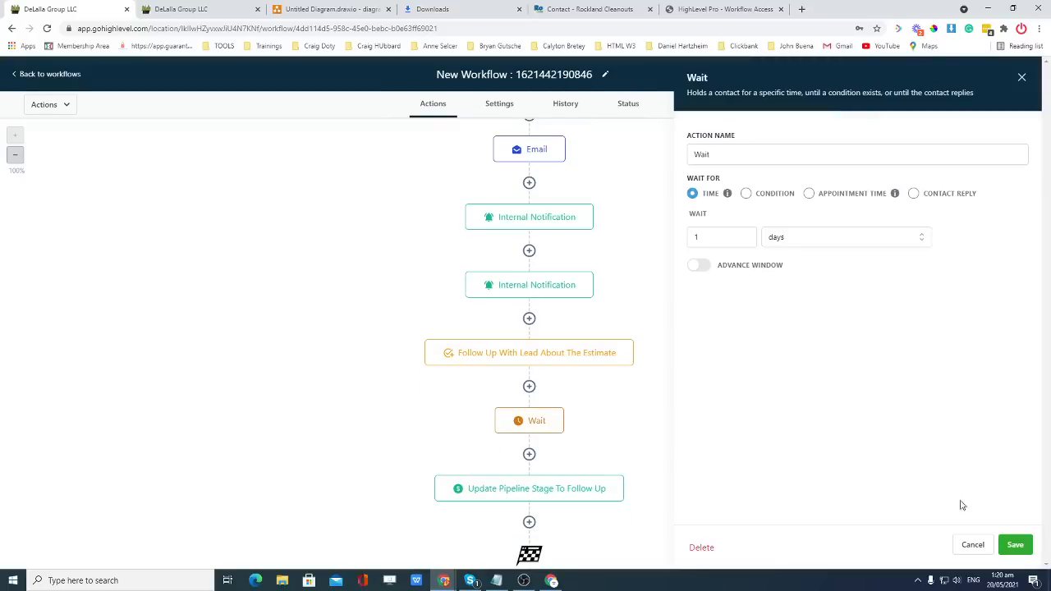
pyautogui.click(1013, 544)
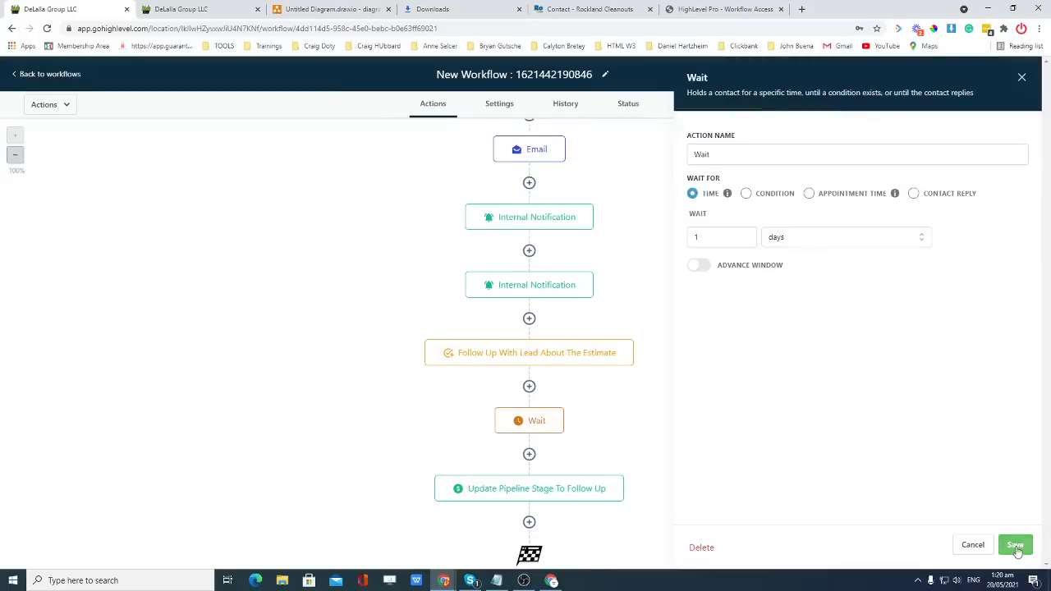
pyautogui.click(532, 492)
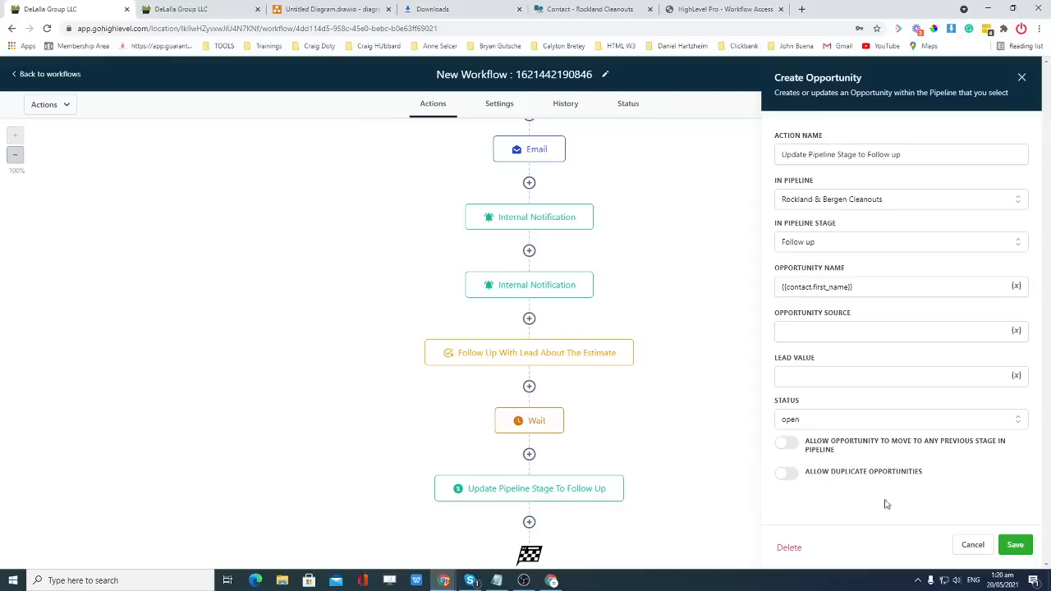
pyautogui.click(1016, 550)
pyautogui.click(534, 421)
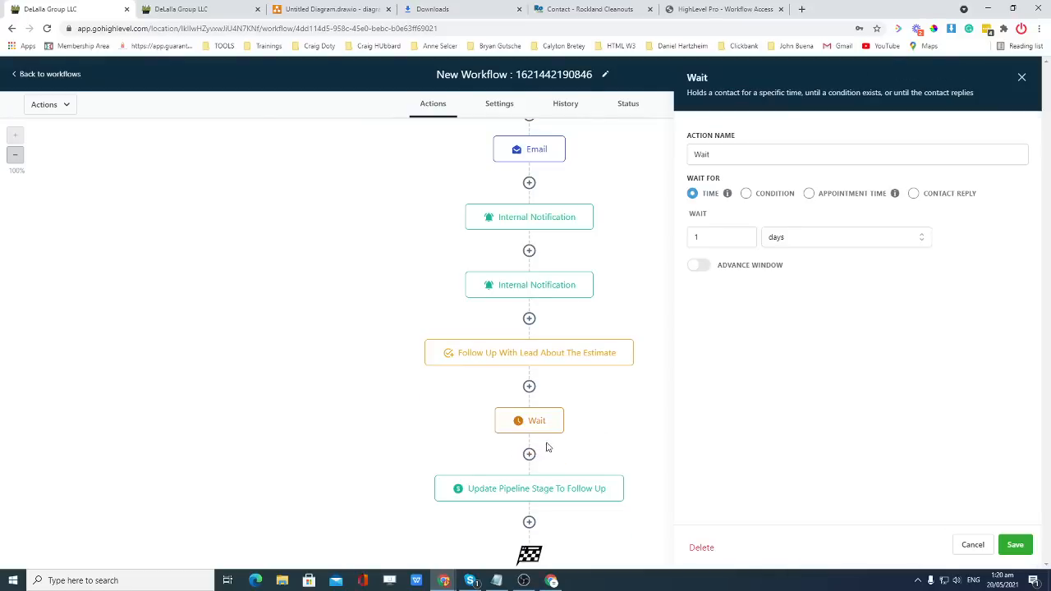
pyautogui.click(1016, 545)
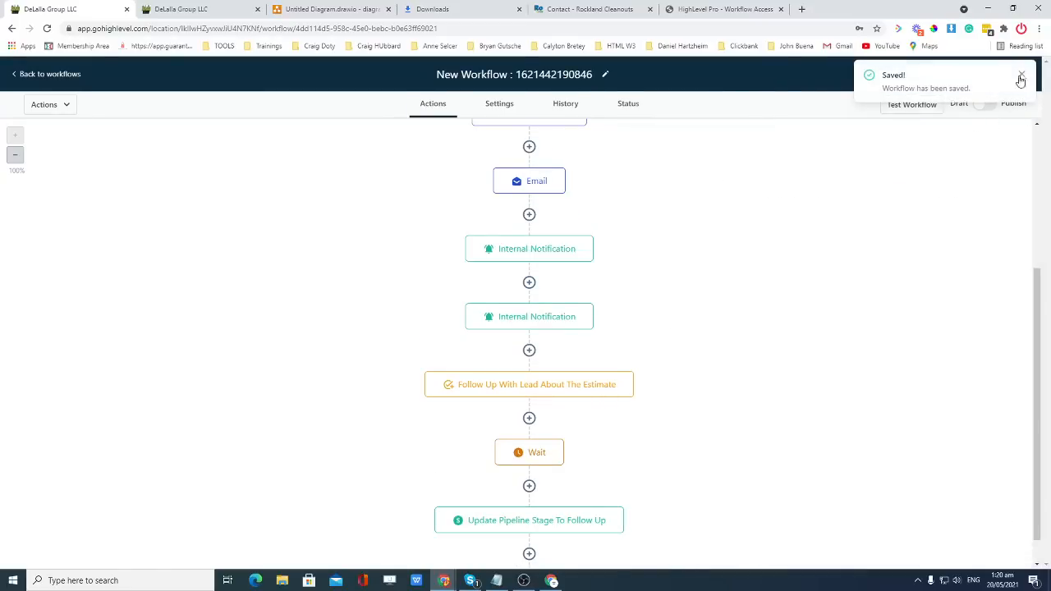
pyautogui.click(542, 454)
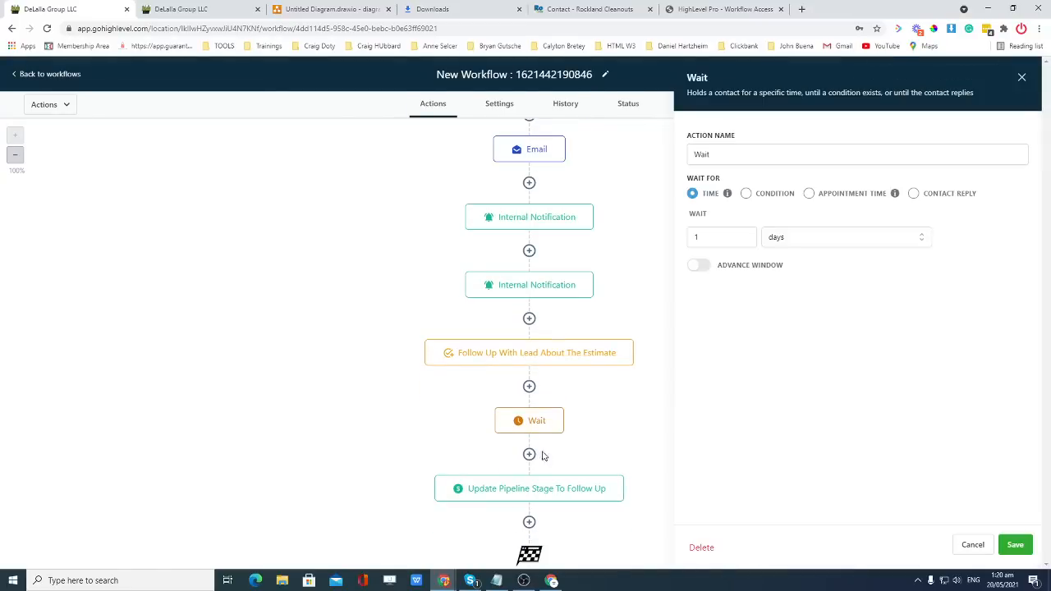
pyautogui.click(1021, 78)
pyautogui.click(550, 453)
pyautogui.click(1021, 78)
pyautogui.scroll(3, 624, 214)
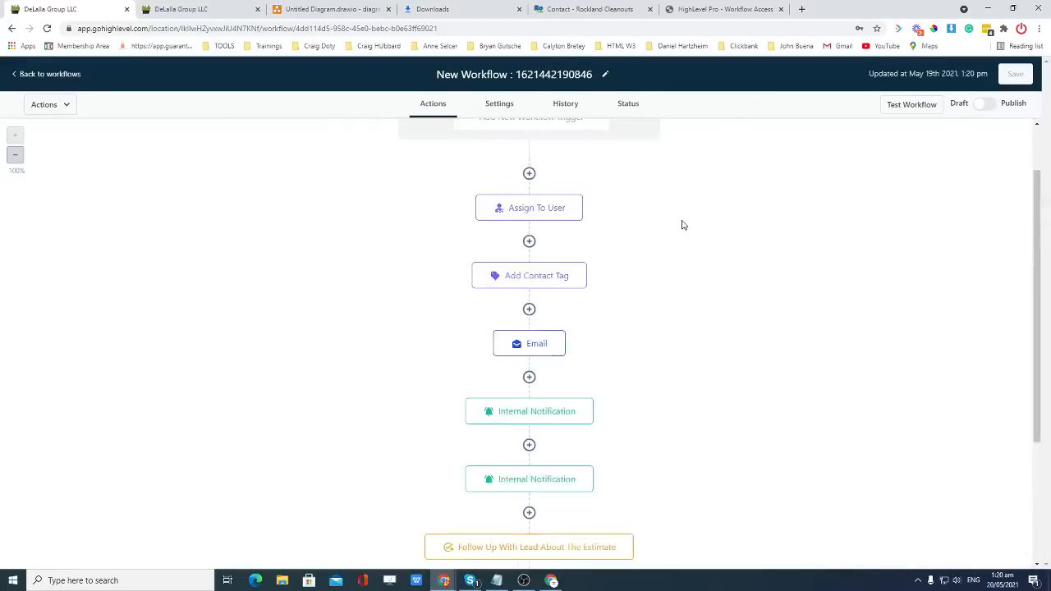
pyautogui.click(44, 76)
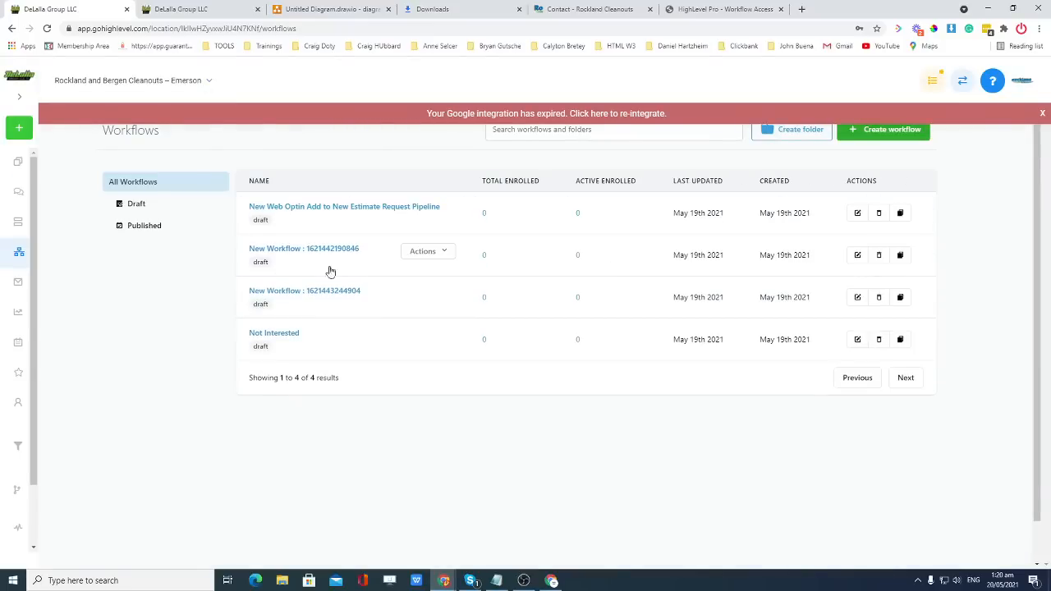
pyautogui.click(330, 256)
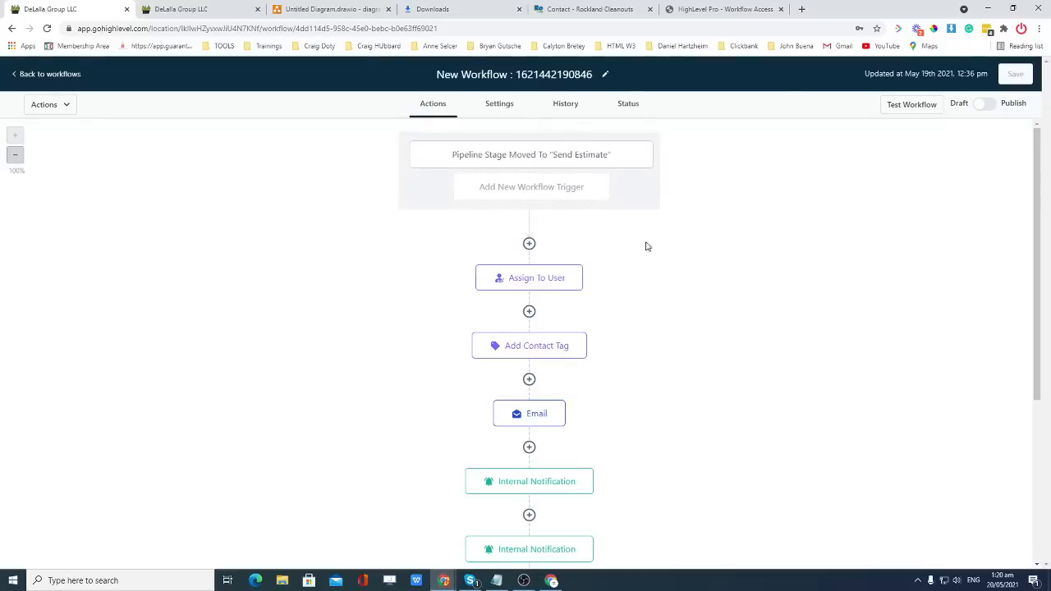
pyautogui.click(542, 74)
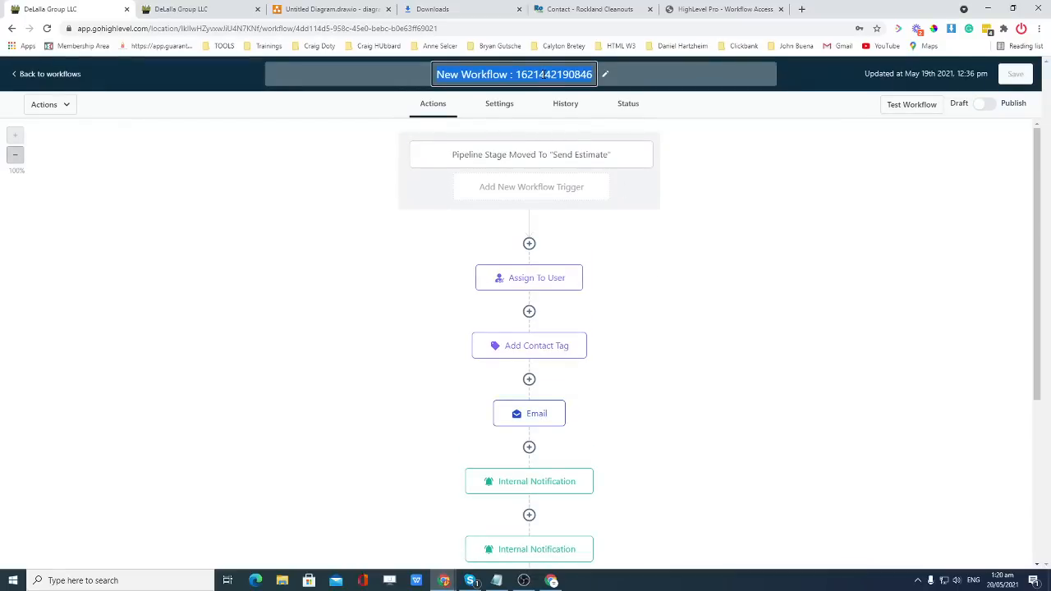
pyautogui.click(525, 155)
pyautogui.moveTo(903, 156); pyautogui.dragTo(693, 156)
pyautogui.hotkey('ctrl', 'c')
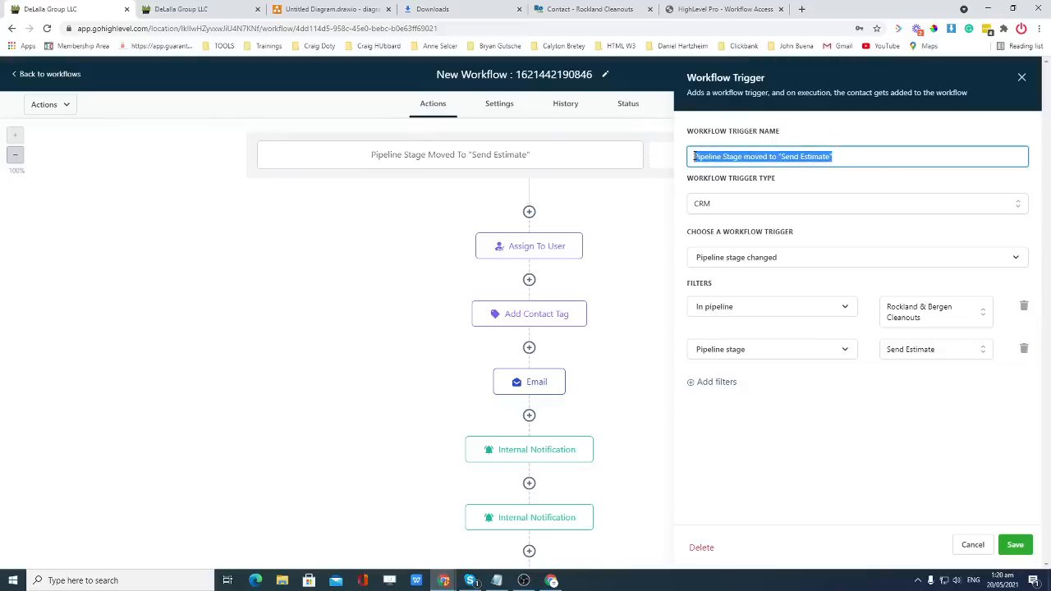
pyautogui.doubleClick(519, 74)
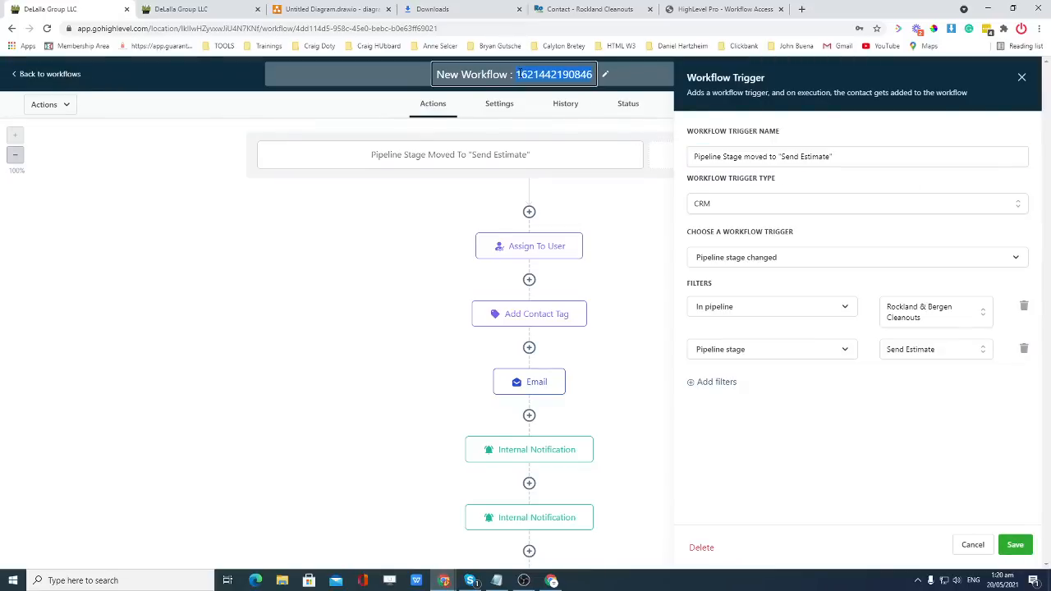
pyautogui.hotkey('ctrl', 'v')
pyautogui.click(611, 193)
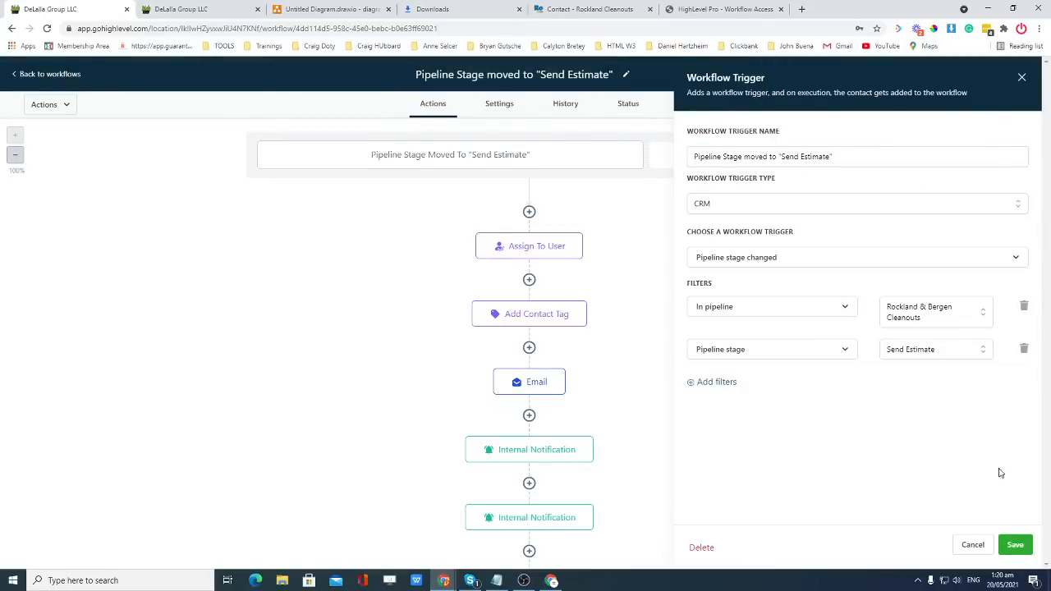
pyautogui.click(1014, 544)
pyautogui.click(1013, 74)
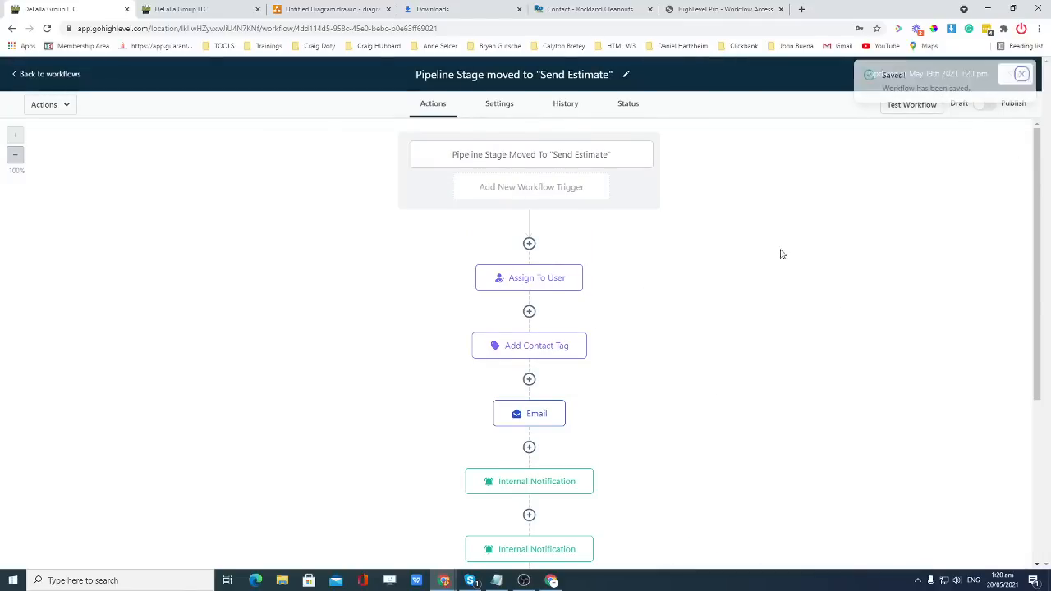
# Re-save the Wait step and the Send Estimate workflow, then return to the workflows list.
pyautogui.scroll(-3, 580, 415)
pyautogui.click(537, 425)
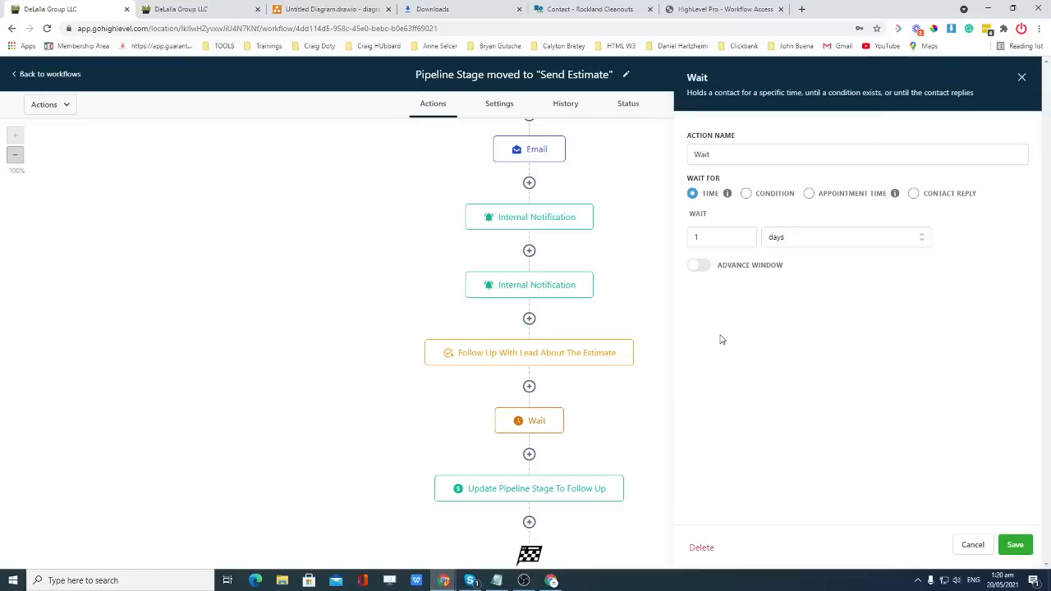
pyautogui.click(1014, 544)
pyautogui.scroll(-1, 648, 368)
pyautogui.scroll(3, 712, 349)
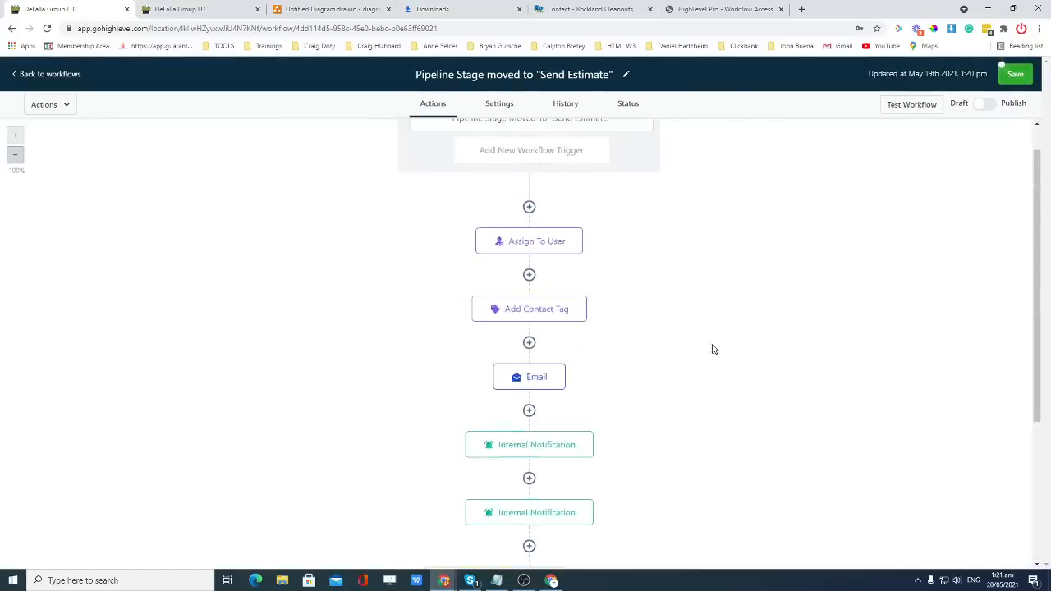
pyautogui.click(1015, 74)
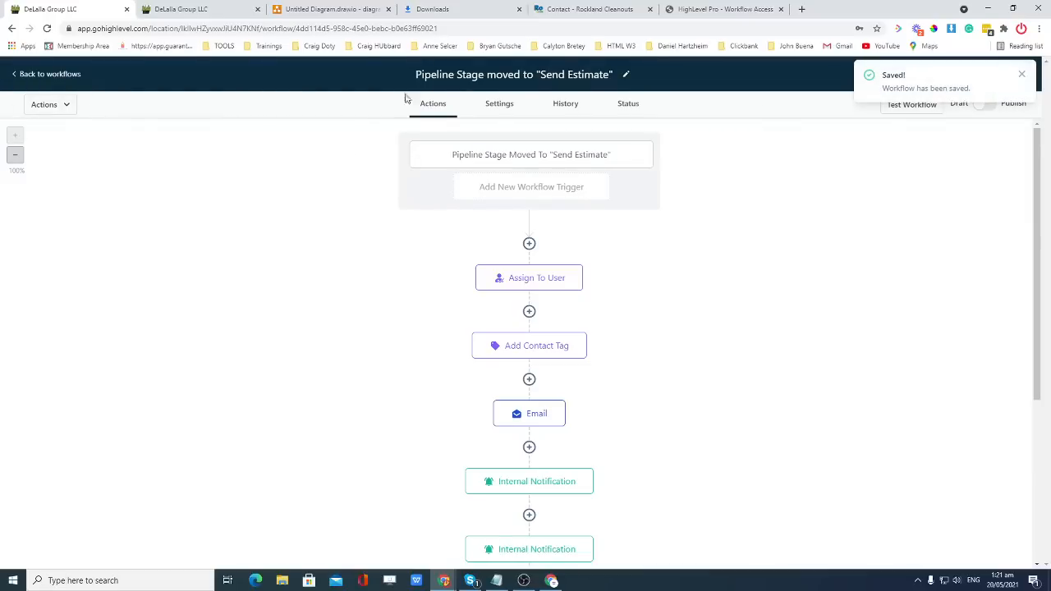
pyautogui.click(49, 74)
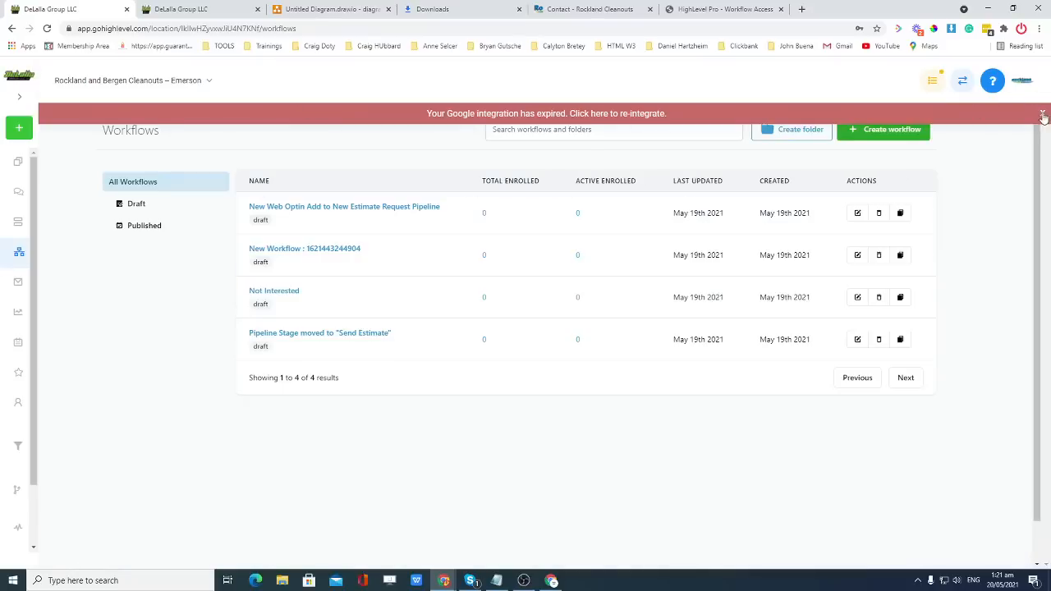
# Open the numbered New Workflow and retitle it 'Appointment Booked', correcting the spelling.
pyautogui.click(286, 253)
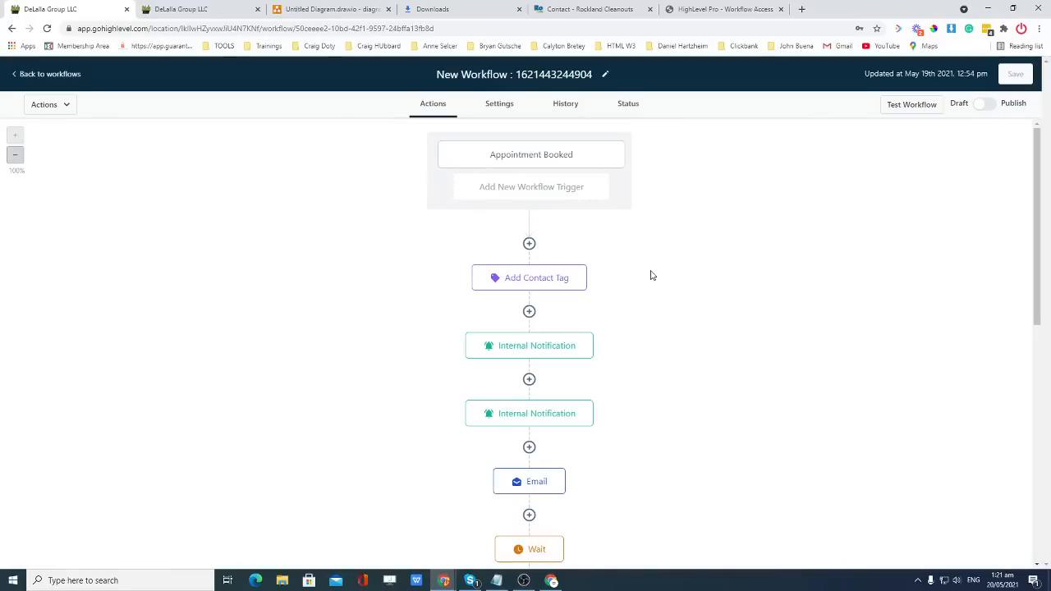
pyautogui.doubleClick(515, 75)
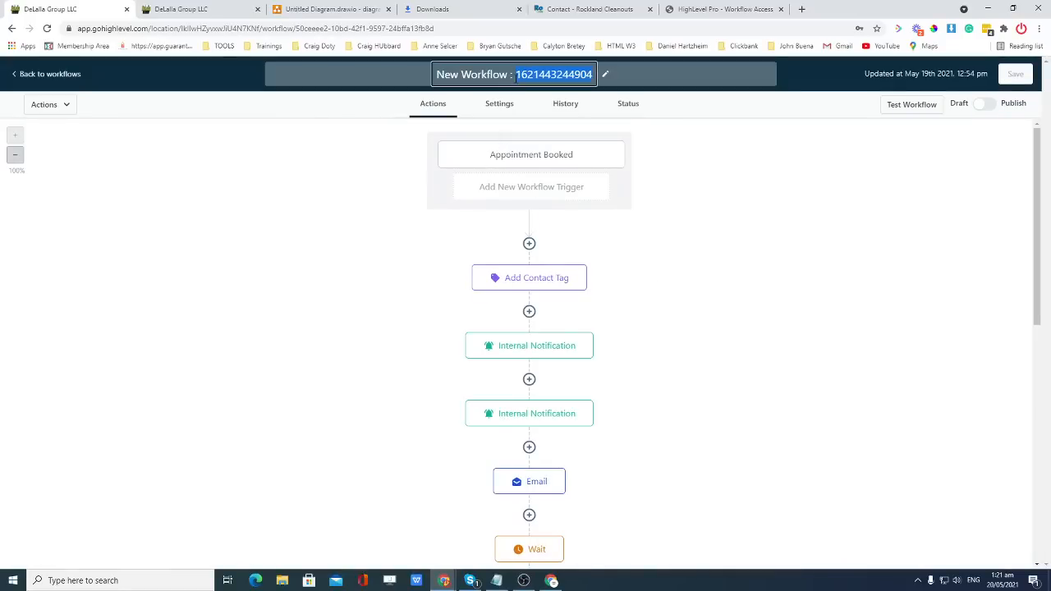
pyautogui.write('Appoined')
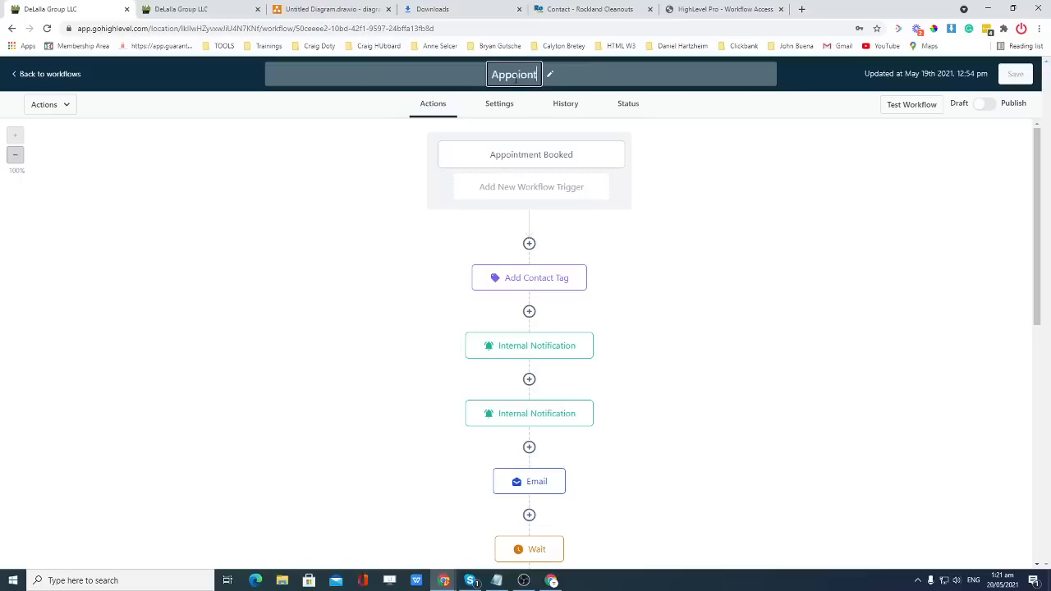
pyautogui.press('BackSpace')
pyautogui.press('BackSpace')
pyautogui.write('men')
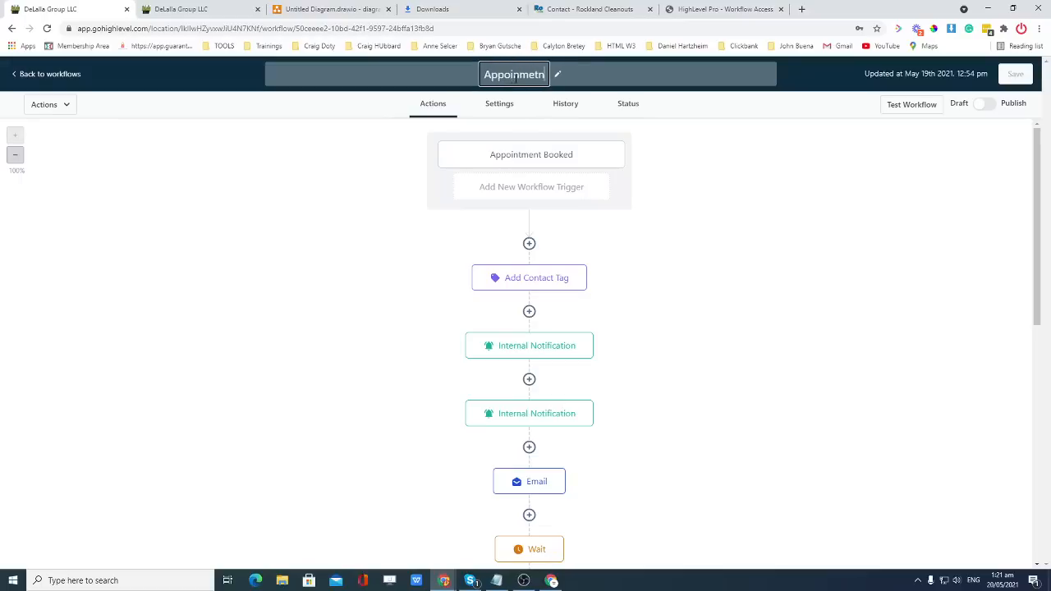
pyautogui.write('t Booked')
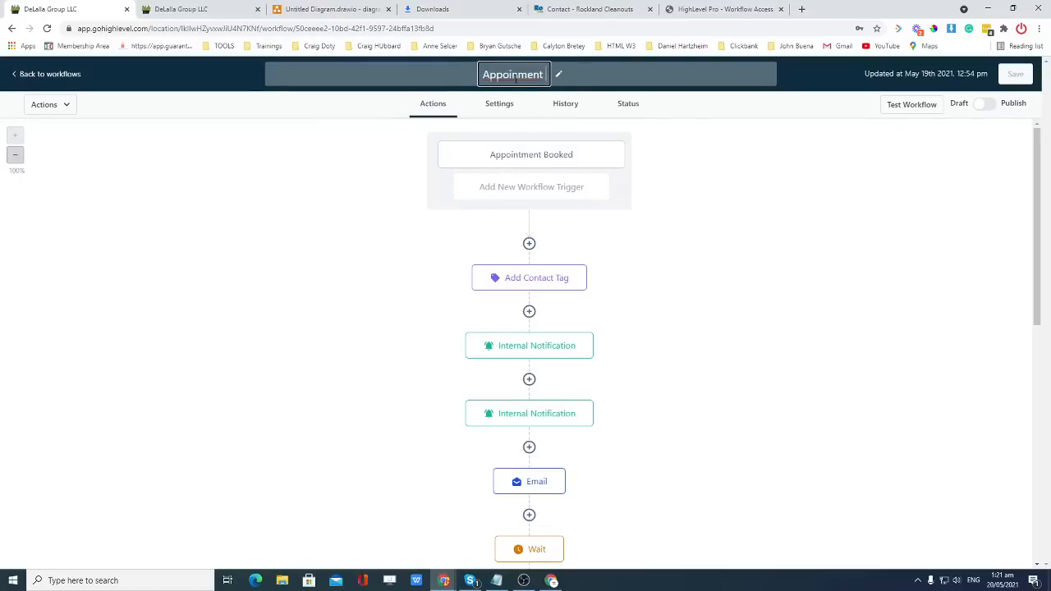
pyautogui.rightClick(496, 74)
pyautogui.click(525, 80)
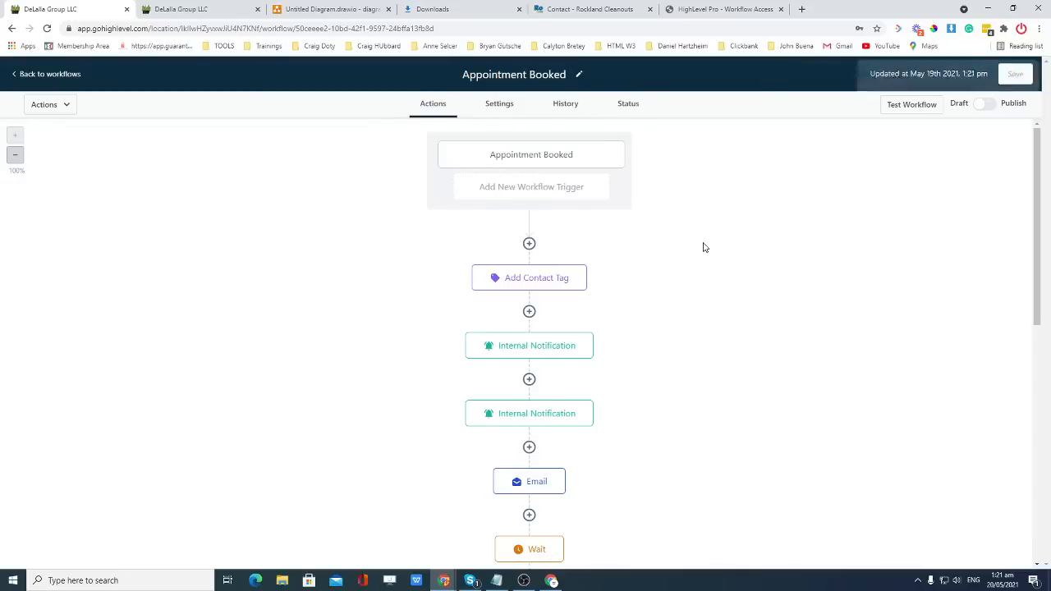
pyautogui.scroll(-2, 695, 244)
pyautogui.scroll(-1, 556, 249)
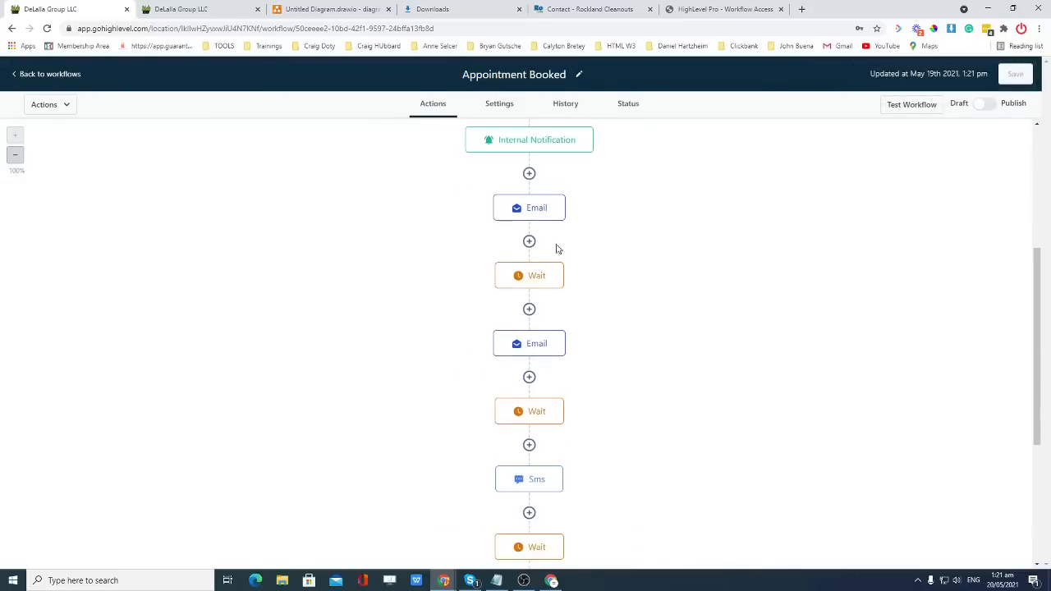
# Review the first Wait, Email, second Wait, Sms and following Wait steps.
pyautogui.click(539, 275)
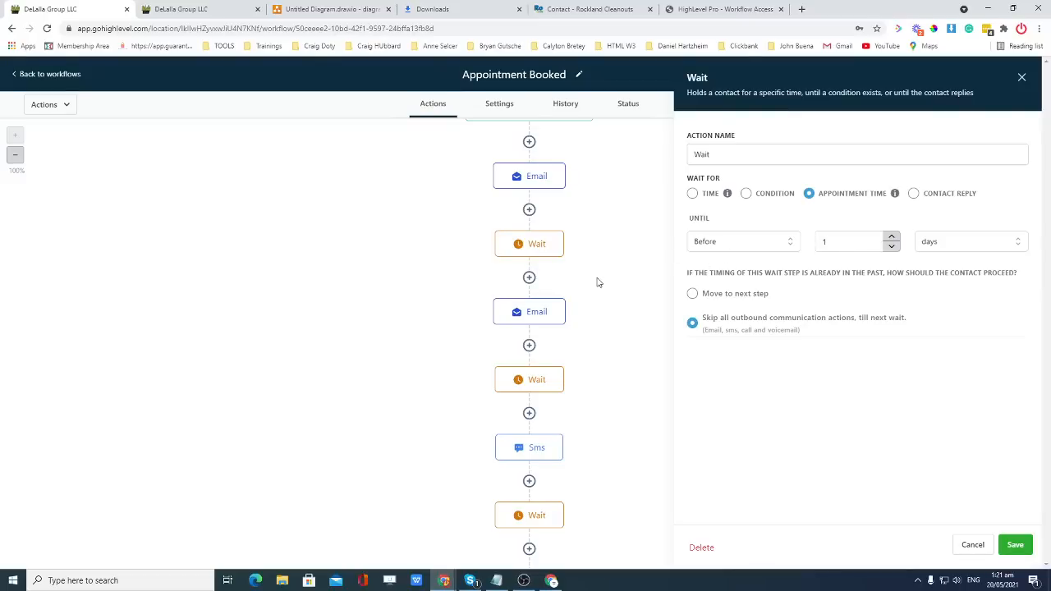
pyautogui.click(538, 316)
pyautogui.click(534, 380)
pyautogui.scroll(-3, 600, 337)
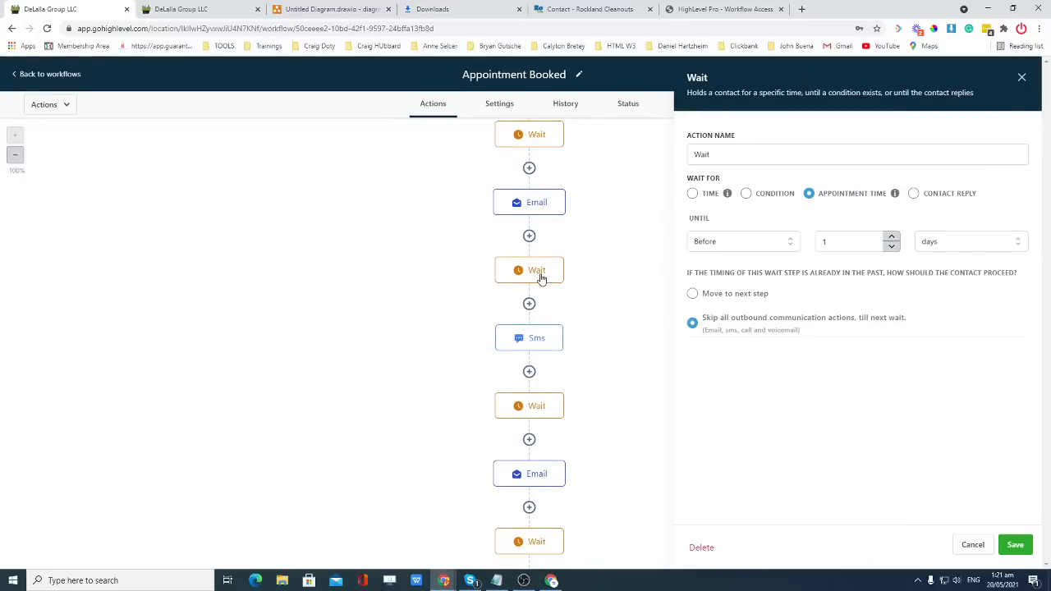
pyautogui.click(534, 340)
pyautogui.click(536, 408)
pyautogui.scroll(-3, 600, 383)
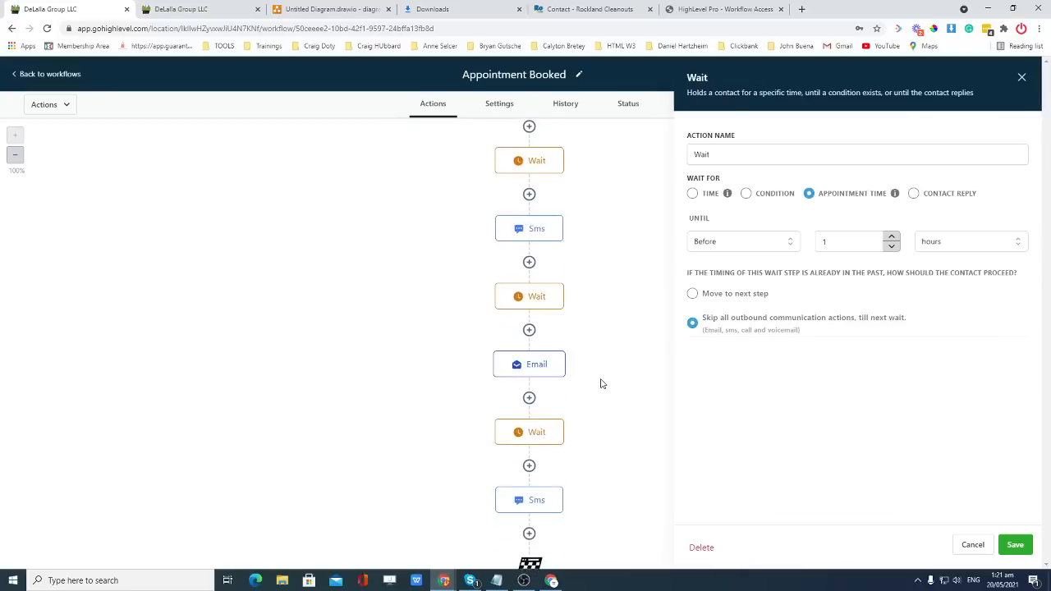
# Review the one-hour reminder Email, its surrounding Wait steps, the first Email and the final Sms step.
pyautogui.click(552, 370)
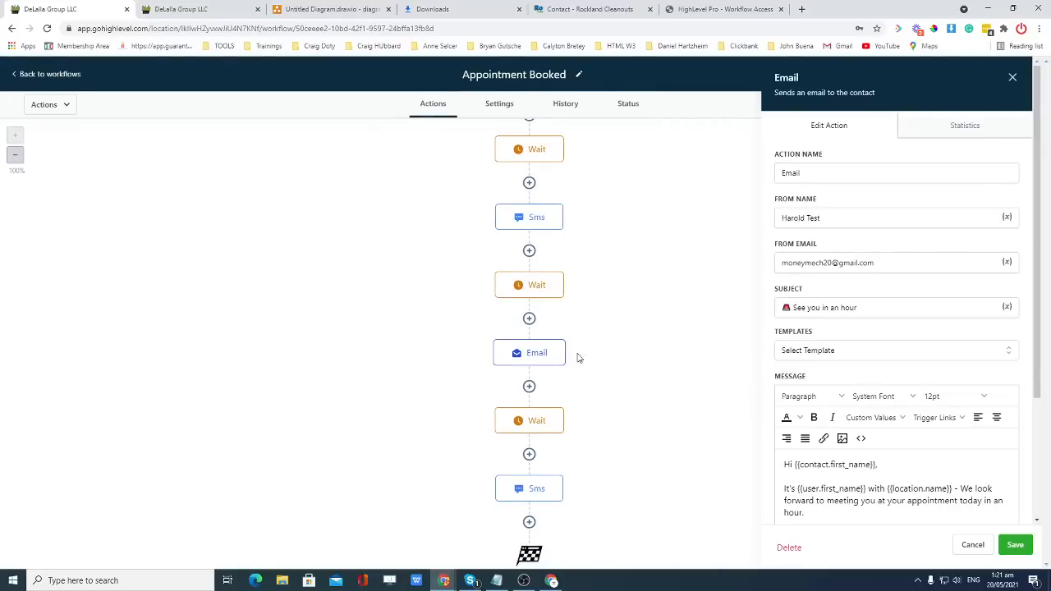
pyautogui.click(530, 289)
pyautogui.click(542, 357)
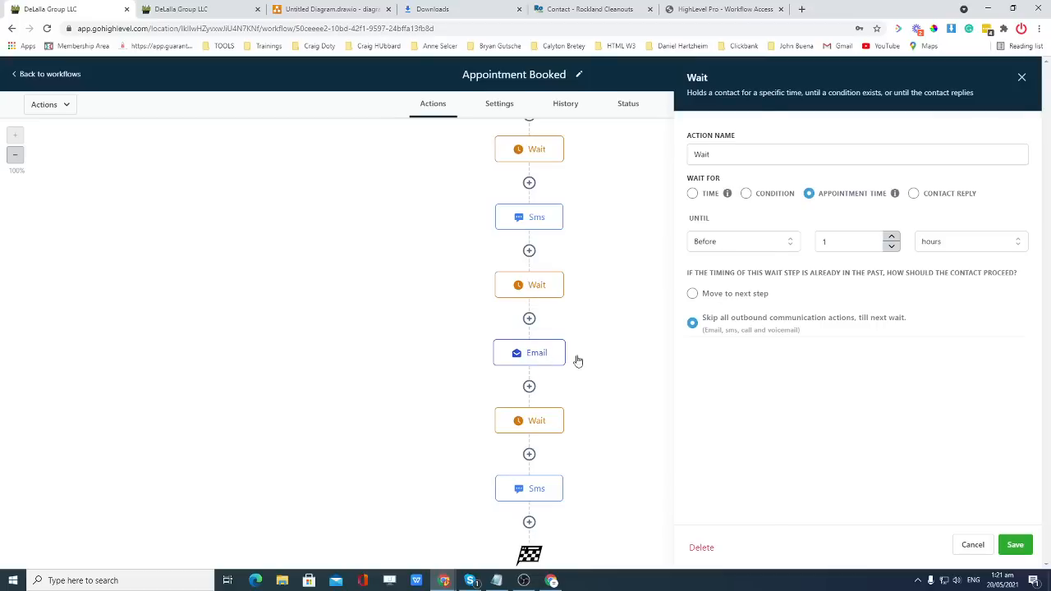
pyautogui.click(538, 422)
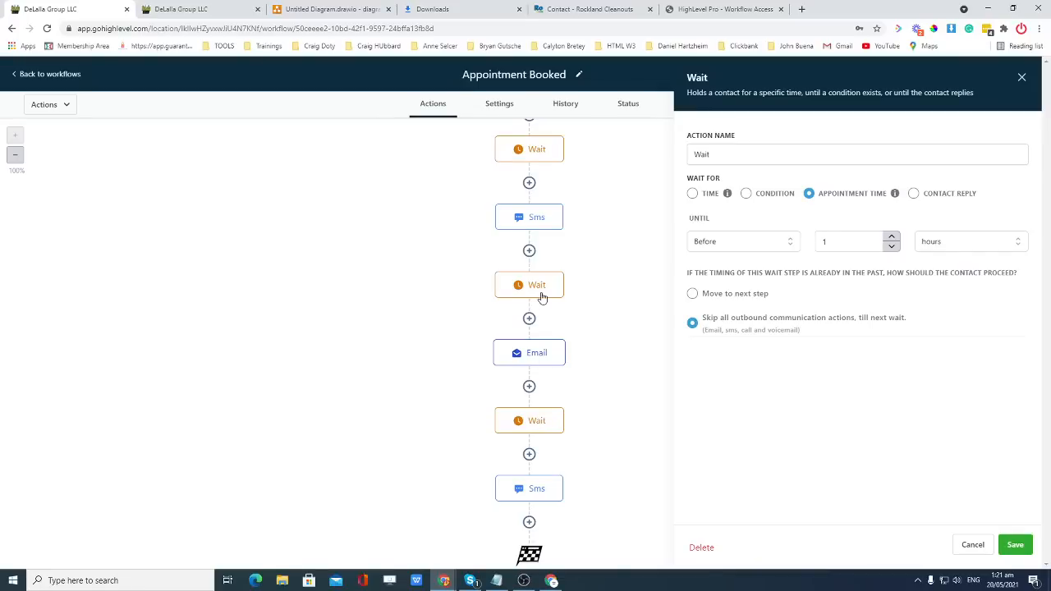
pyautogui.scroll(-1, 537, 414)
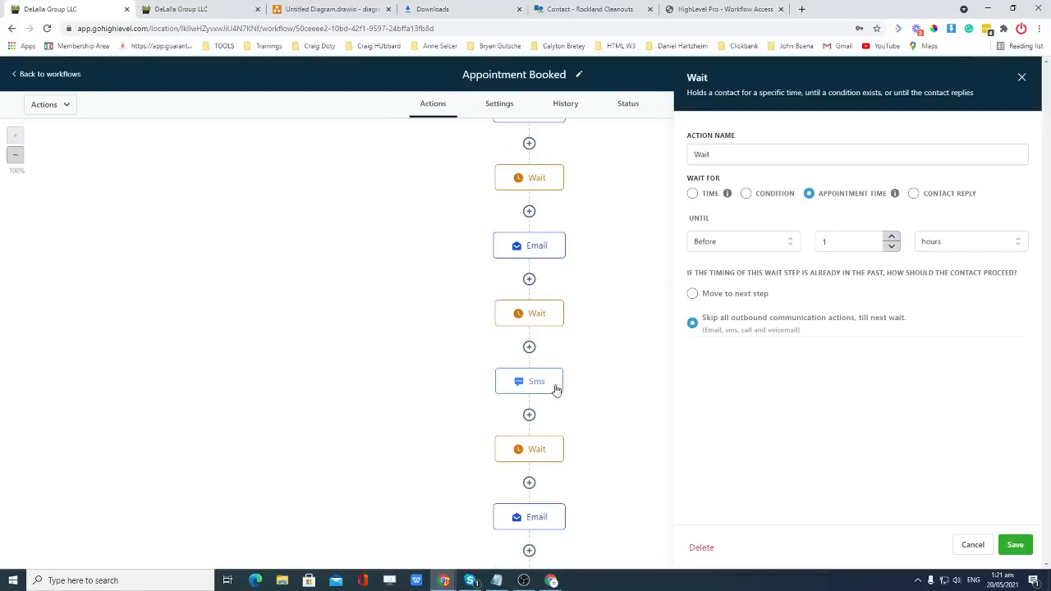
pyautogui.scroll(1, 556, 324)
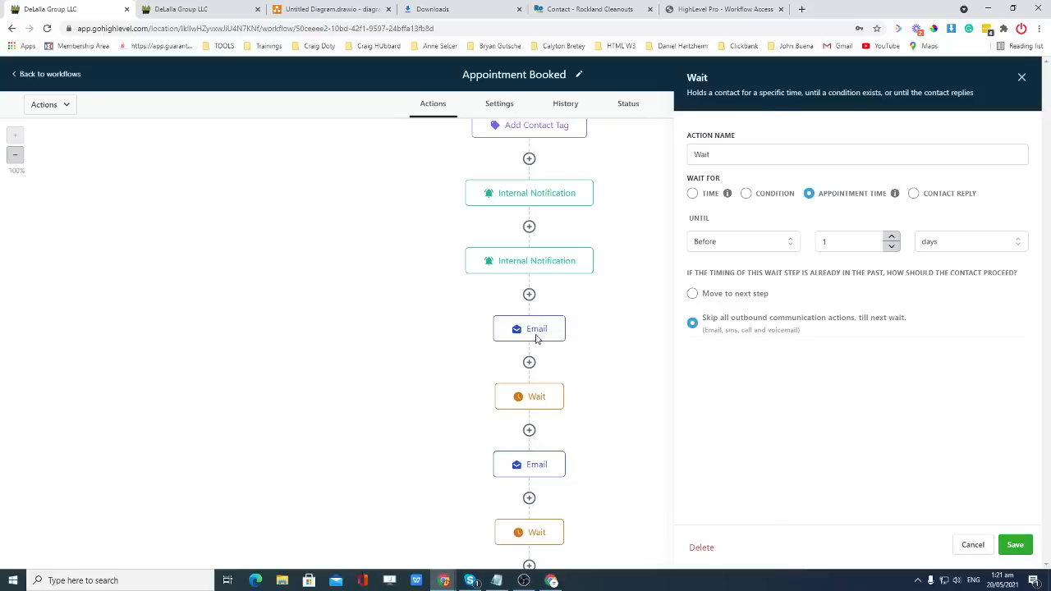
pyautogui.click(535, 336)
pyautogui.scroll(-4, 535, 338)
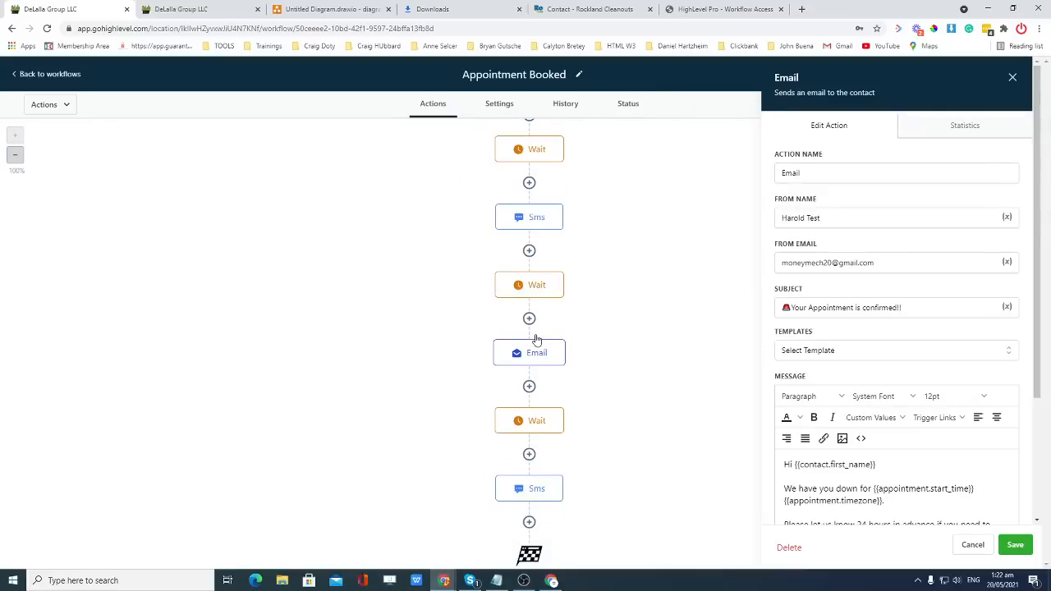
pyautogui.click(541, 490)
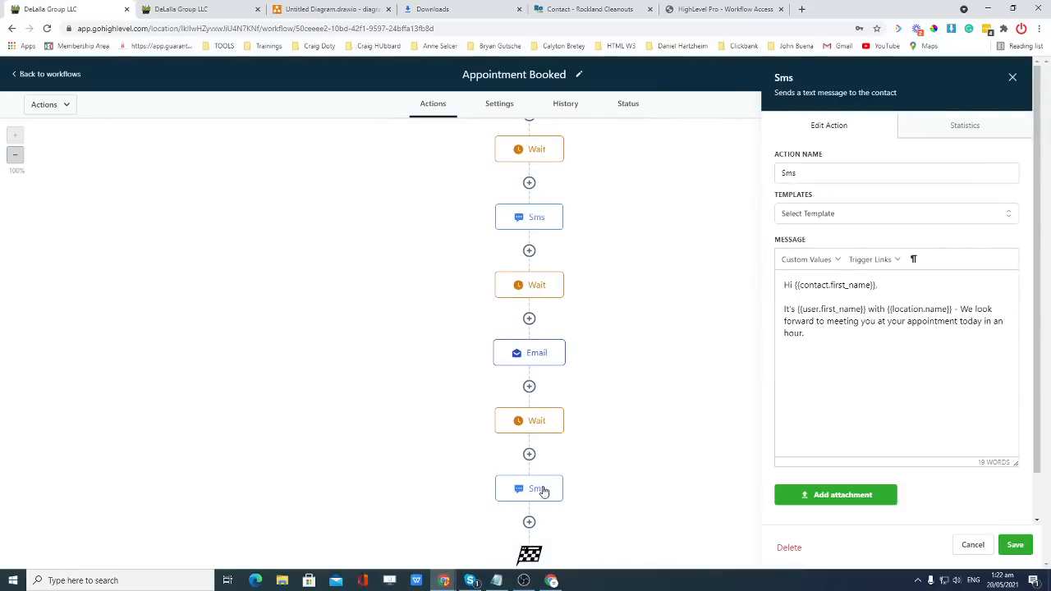
# Save the workflow, return to the workflows list, and dismiss the expired Google integration warning.
pyautogui.click(1016, 545)
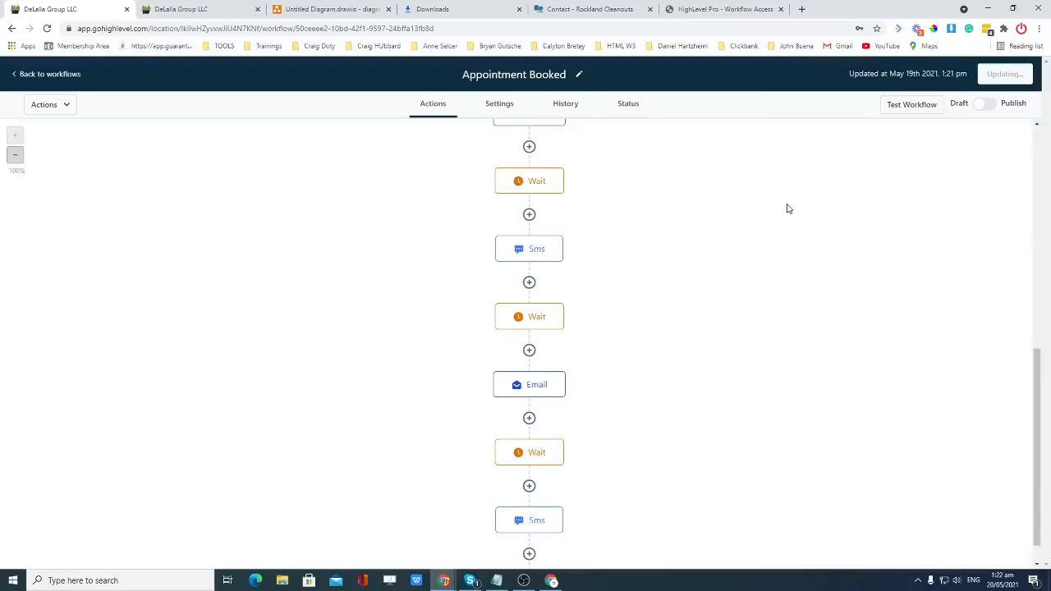
pyautogui.click(21, 74)
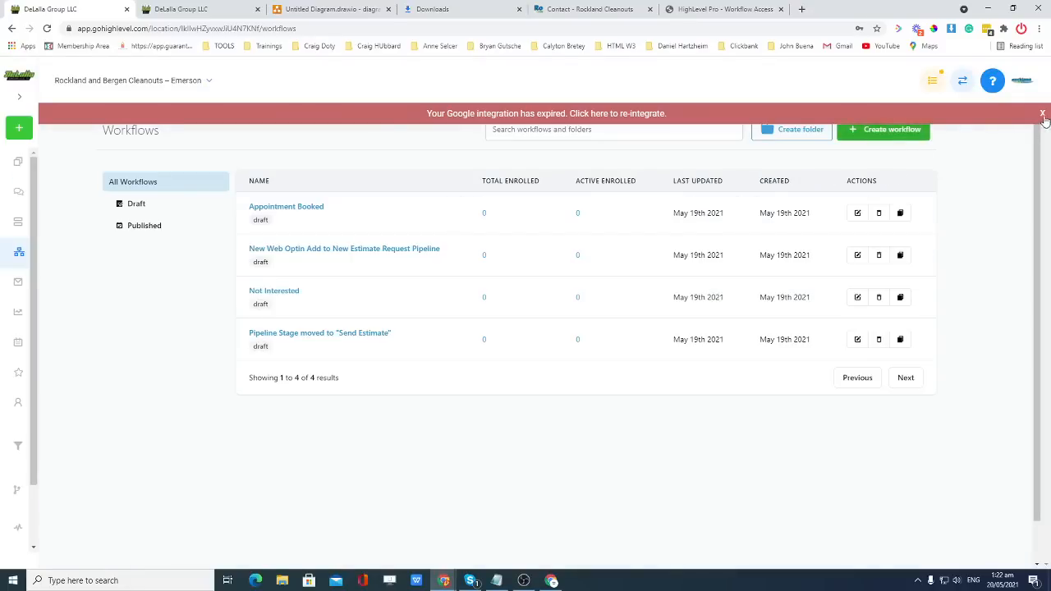
pyautogui.click(1042, 115)
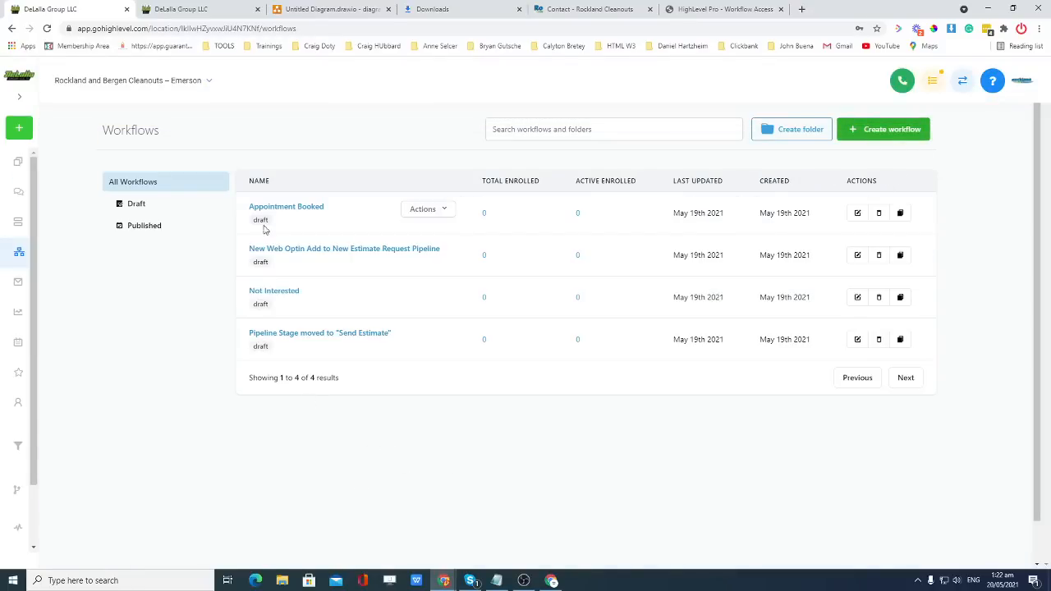
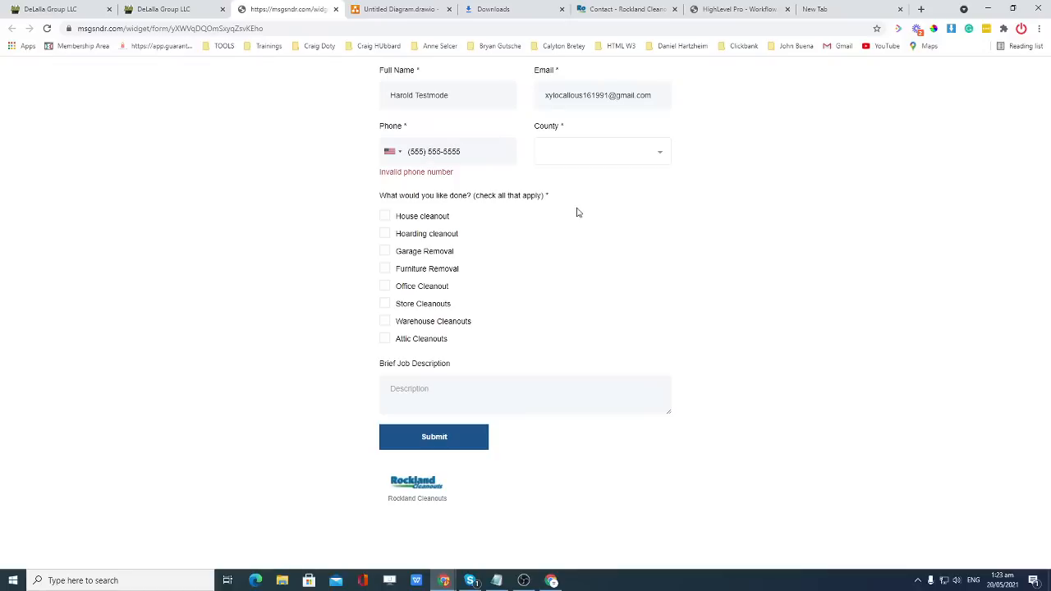
# Choose Rockland County in the form's County field and go back to the workflow editor tab.
pyautogui.click(593, 162)
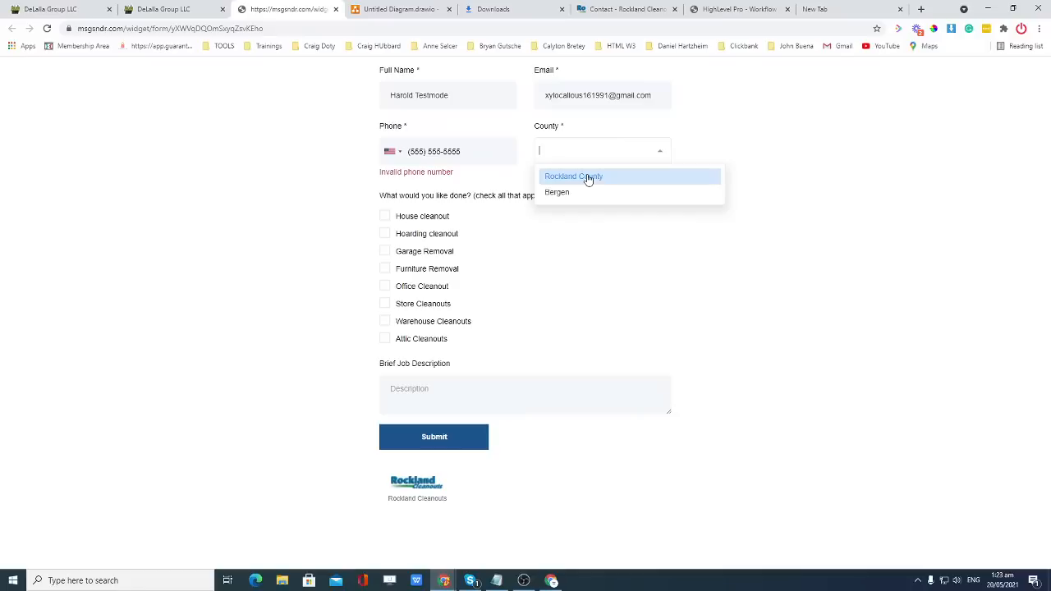
pyautogui.click(587, 178)
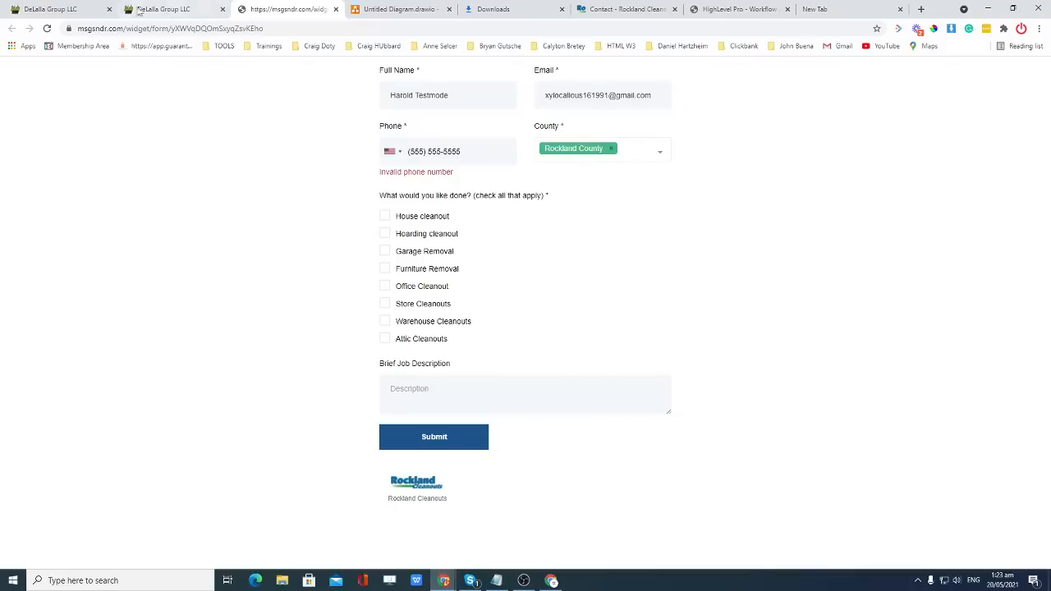
pyautogui.click(69, 10)
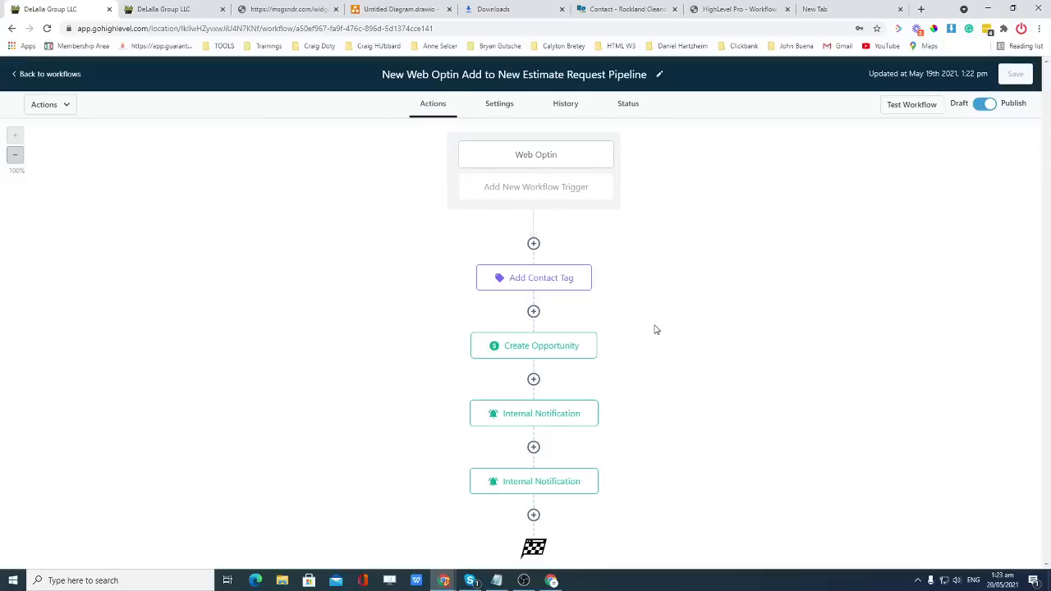
# Add a County: {{contact.county}} line below Phone in the first internal notification email and save it.
pyautogui.click(541, 420)
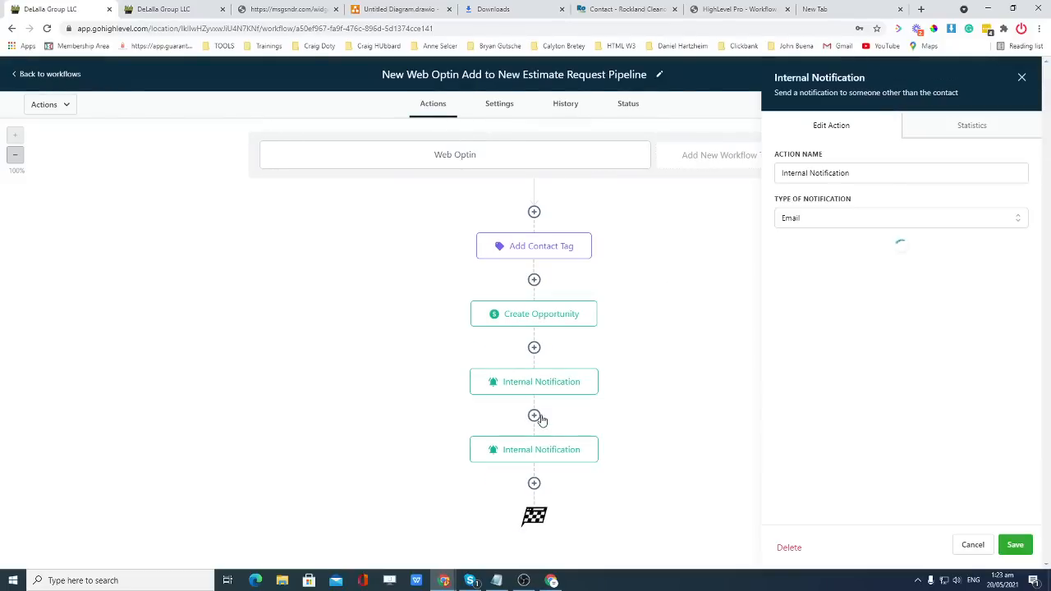
pyautogui.scroll(-3, 849, 322)
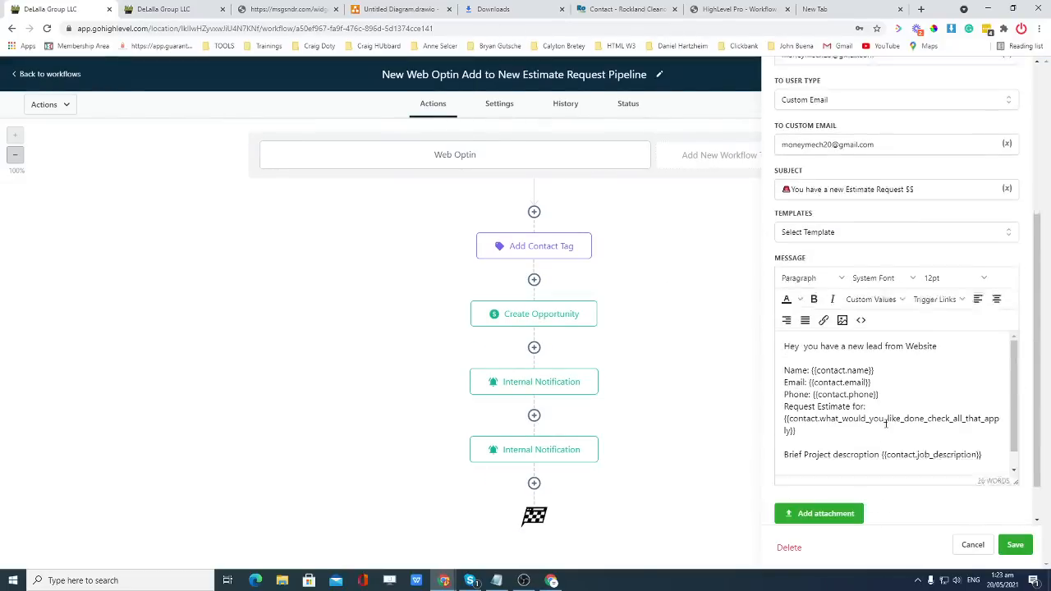
pyautogui.click(881, 376)
pyautogui.press('Return')
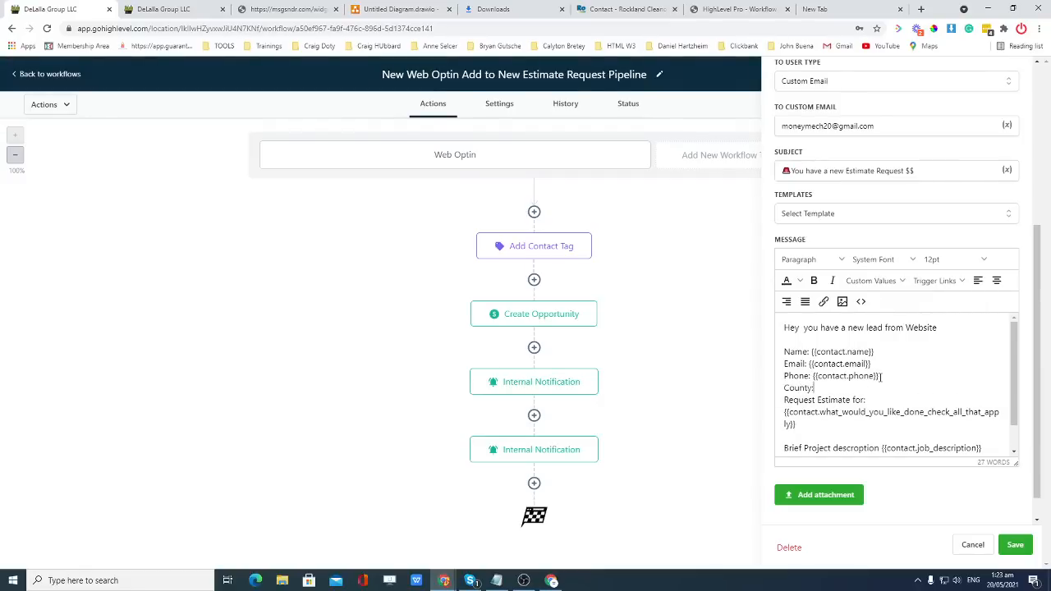
pyautogui.click(870, 280)
pyautogui.moveTo(860, 301)
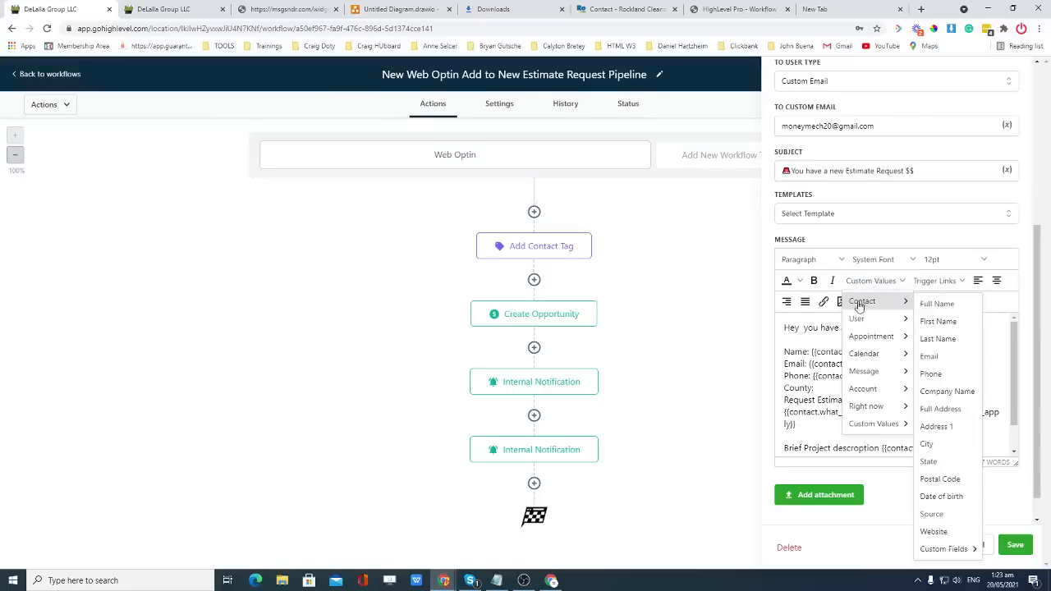
pyautogui.moveTo(944, 548)
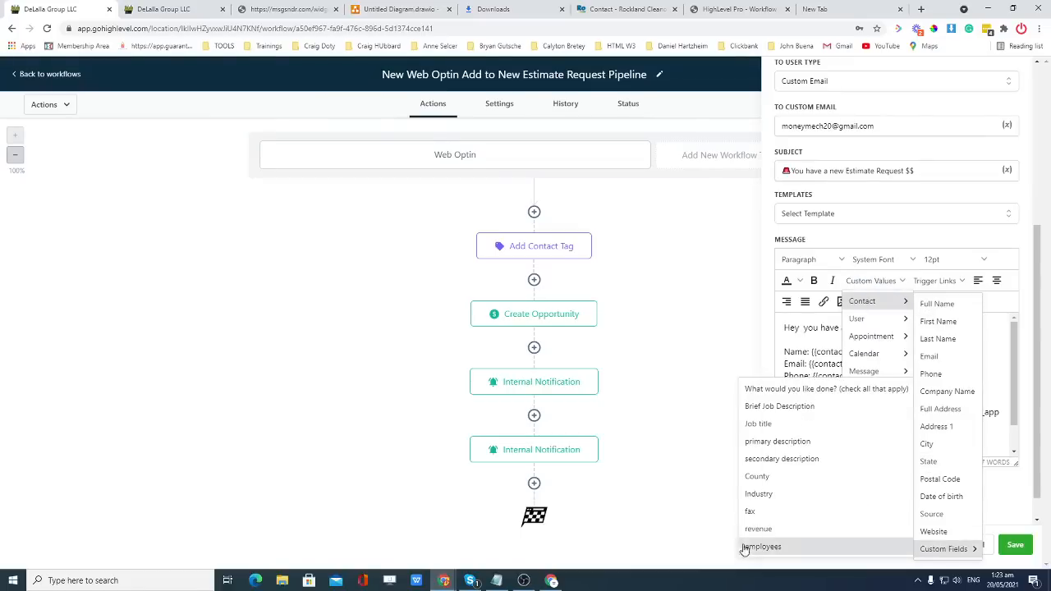
pyautogui.click(768, 486)
pyautogui.moveTo(882, 387); pyautogui.dragTo(784, 387)
pyautogui.hotkey('ctrl', 'c')
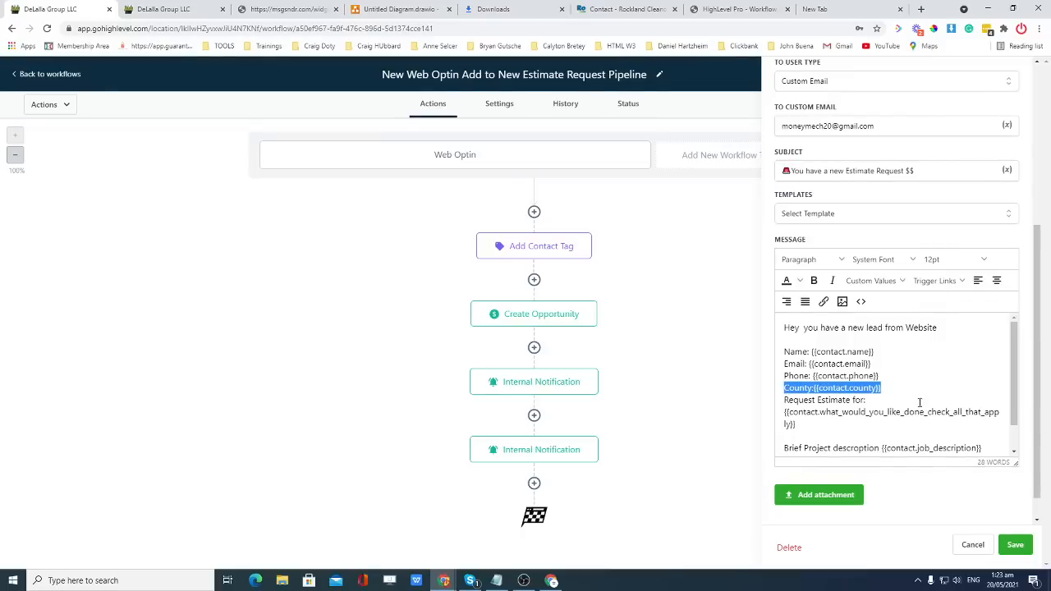
pyautogui.click(1015, 545)
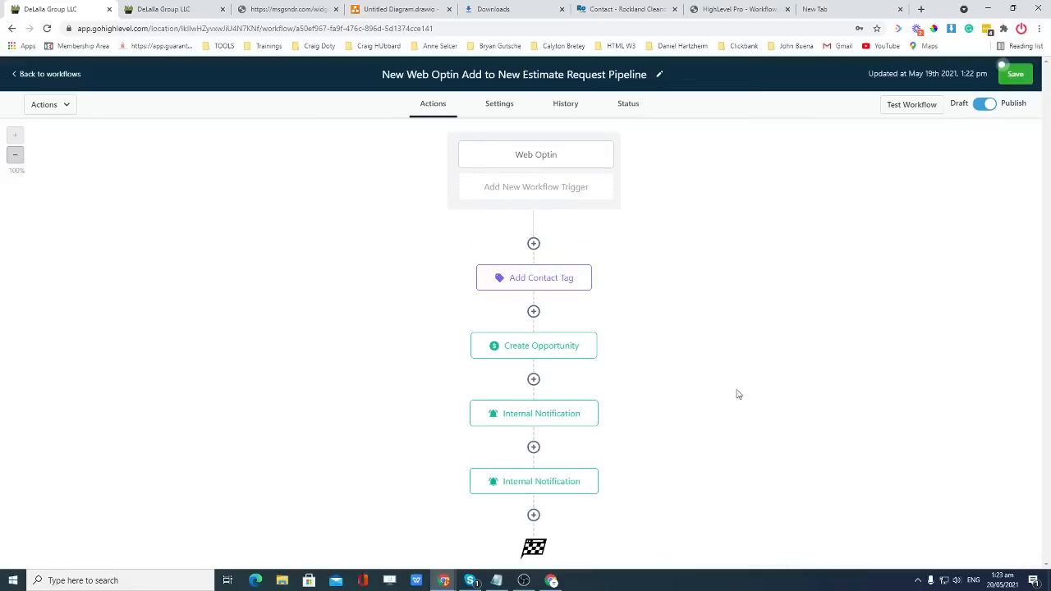
# Paste the County line below Phone in the SMS internal notification and save it.
pyautogui.click(552, 419)
pyautogui.scroll(-5, 932, 386)
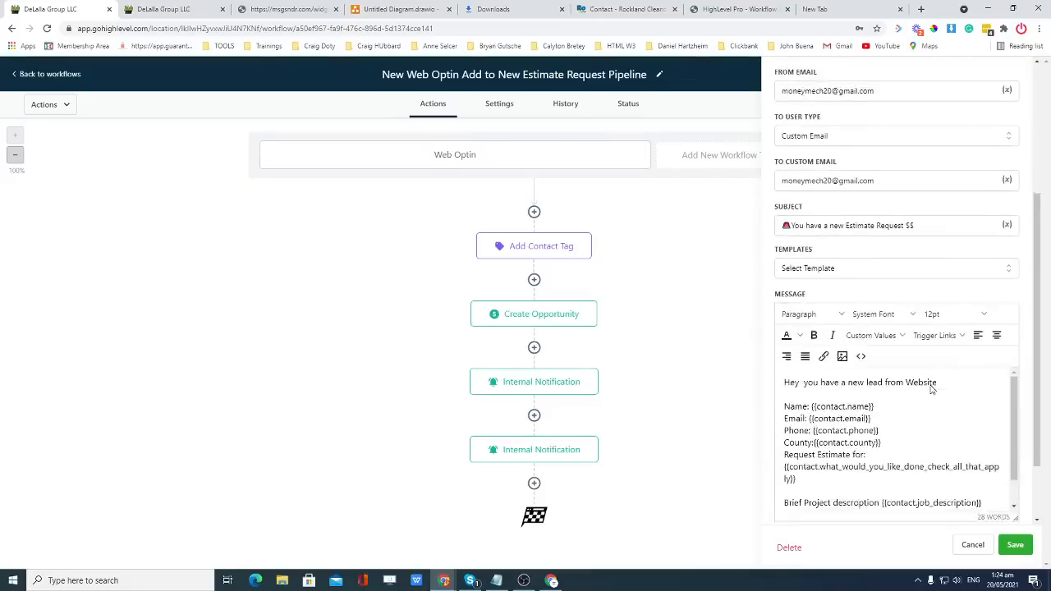
pyautogui.click(541, 449)
pyautogui.scroll(-1, 899, 333)
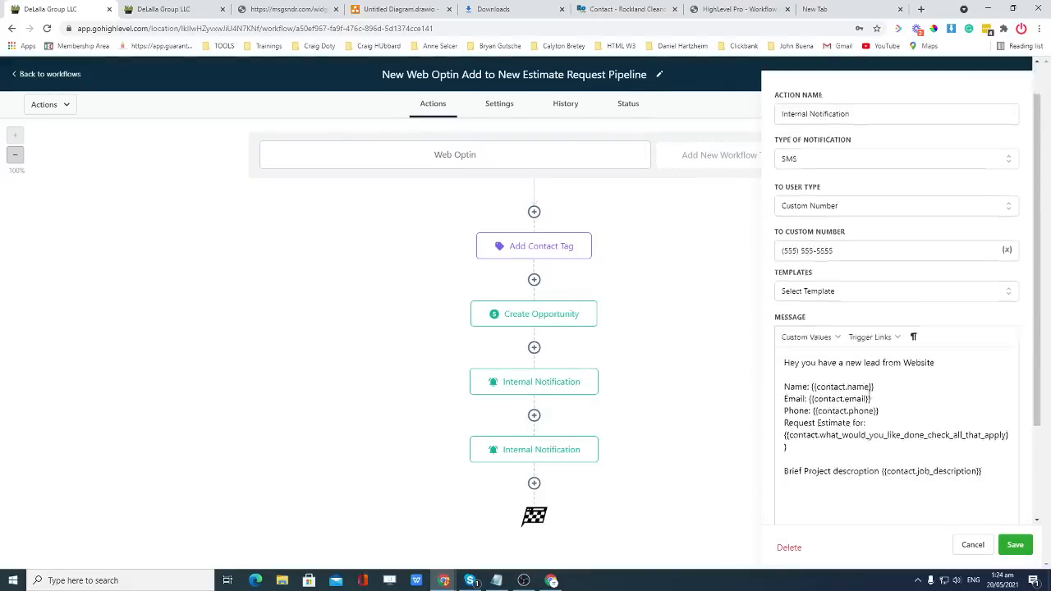
pyautogui.scroll(-2, 888, 354)
pyautogui.press('Return')
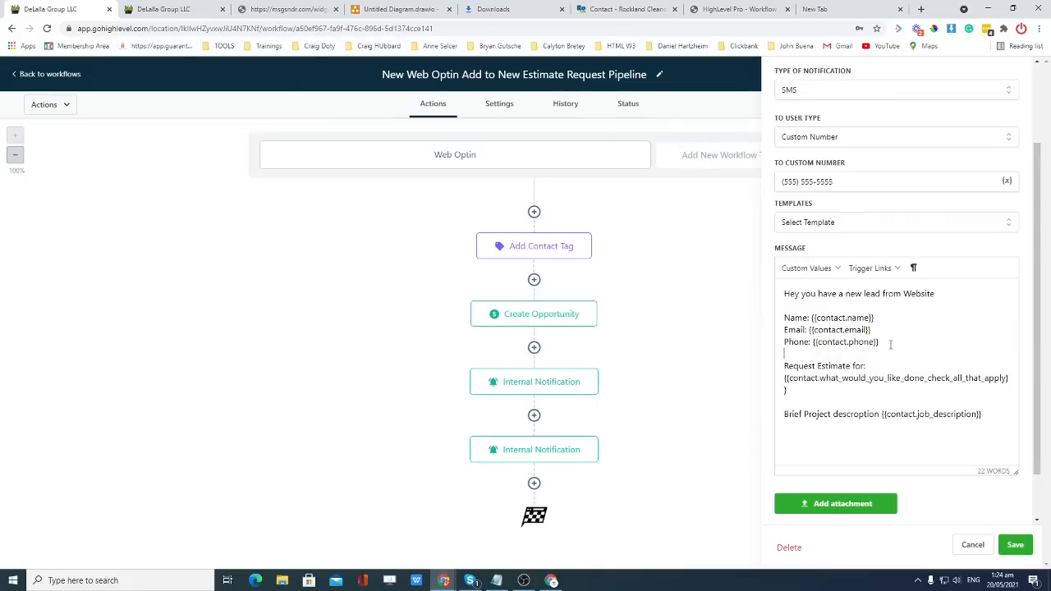
pyautogui.hotkey('ctrl', 'v')
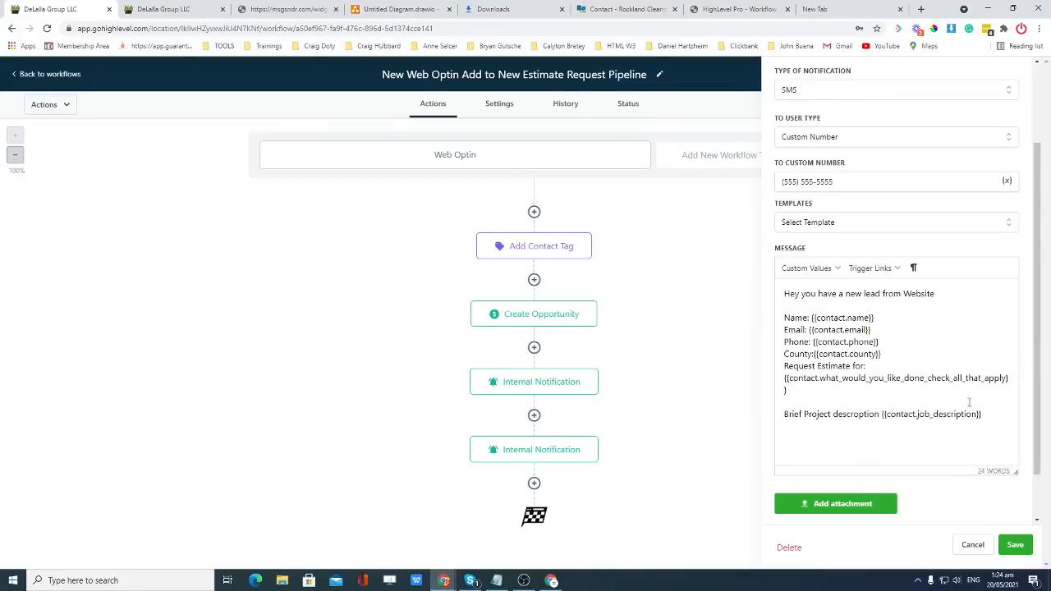
pyautogui.click(1016, 544)
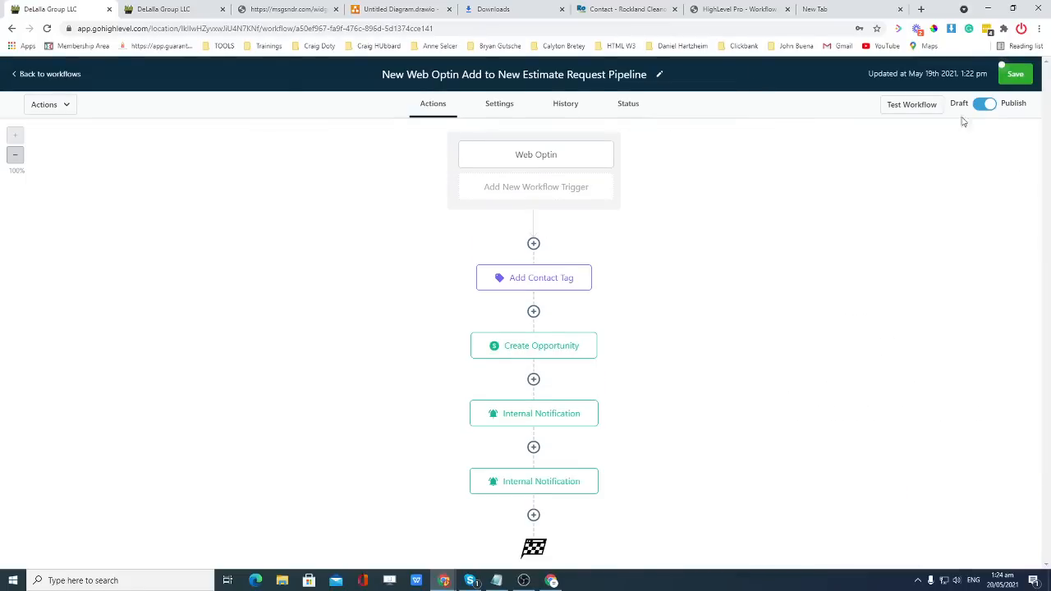
# Save the Web Optin workflow and go back to the workflows list.
pyautogui.click(1015, 72)
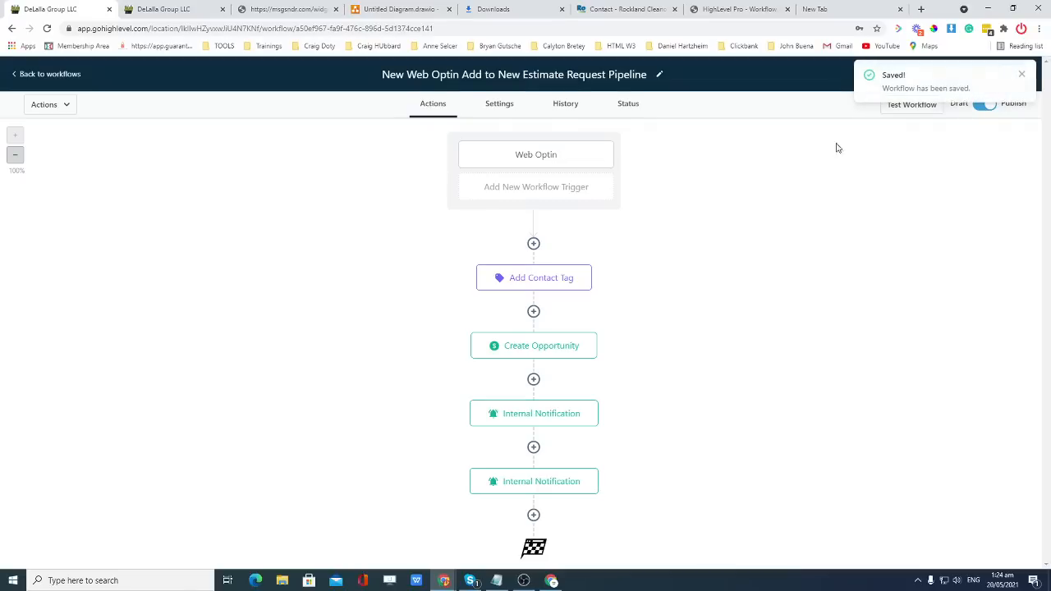
pyautogui.click(1022, 74)
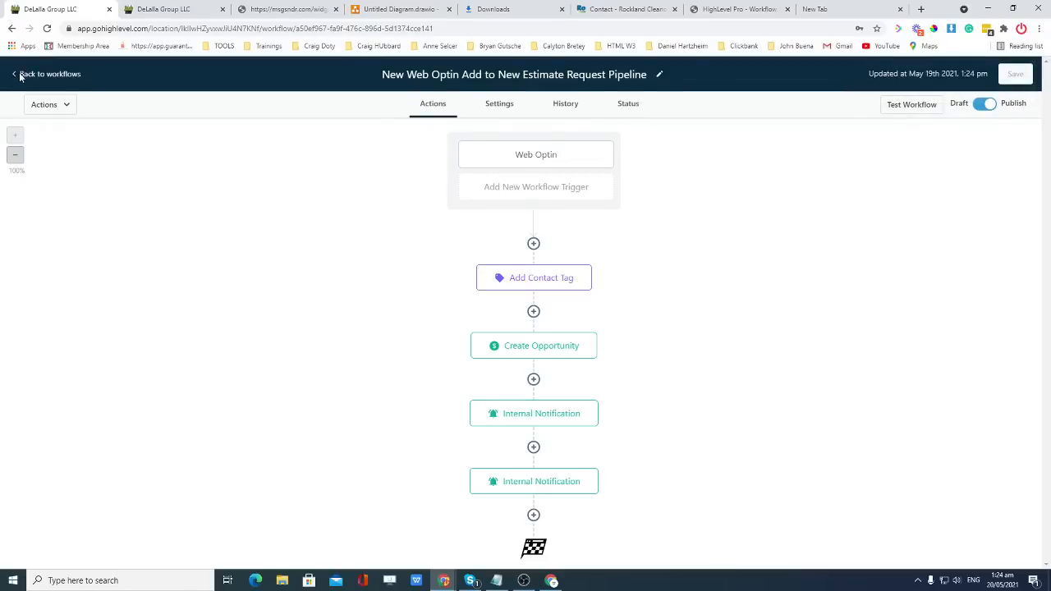
pyautogui.click(21, 75)
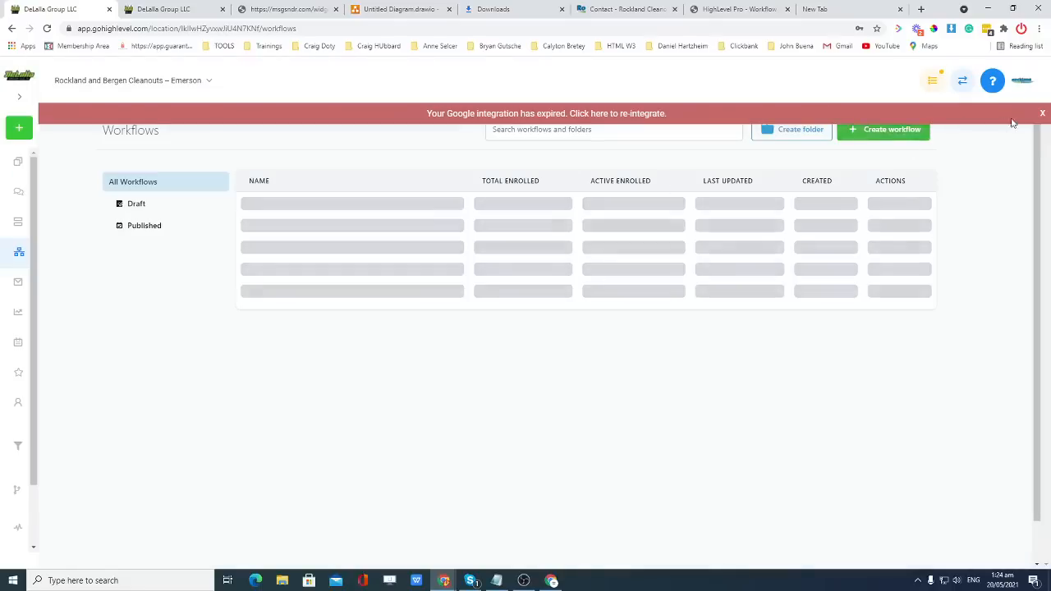
pyautogui.click(1042, 115)
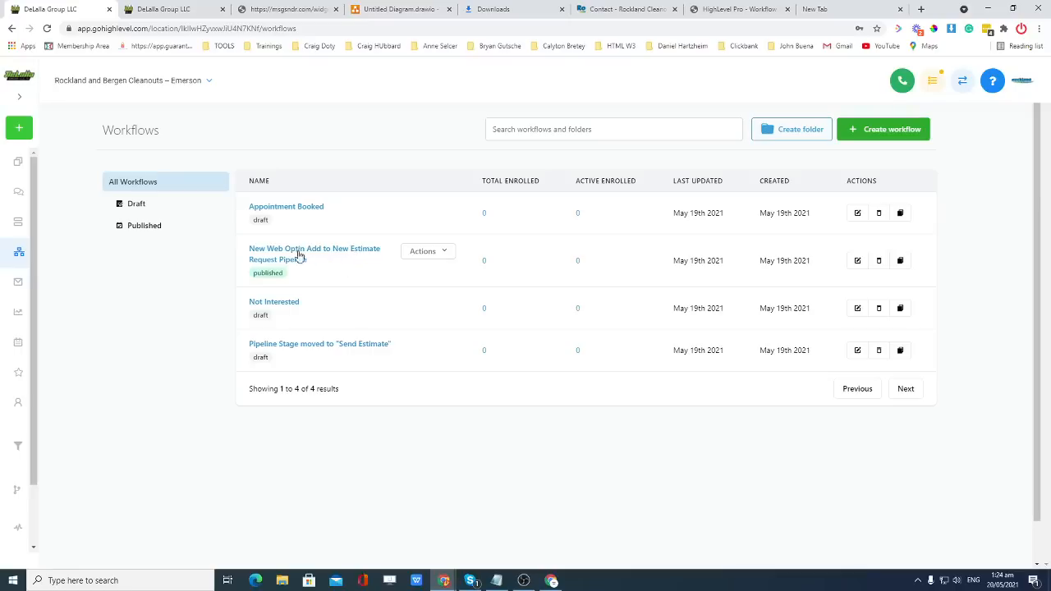
pyautogui.click(281, 212)
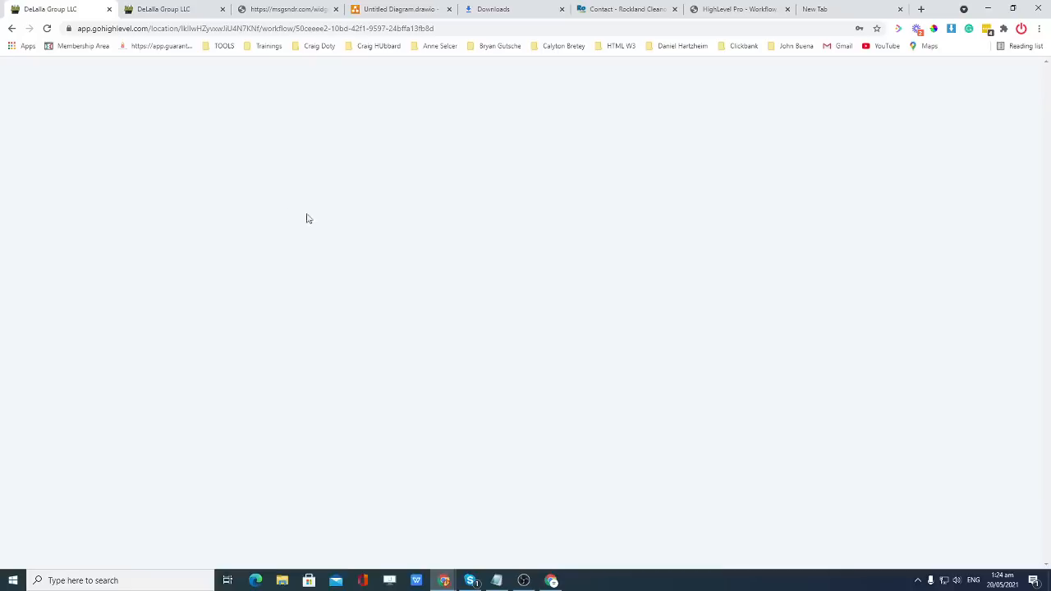
pyautogui.scroll(-2, 624, 258)
pyautogui.scroll(1, 605, 230)
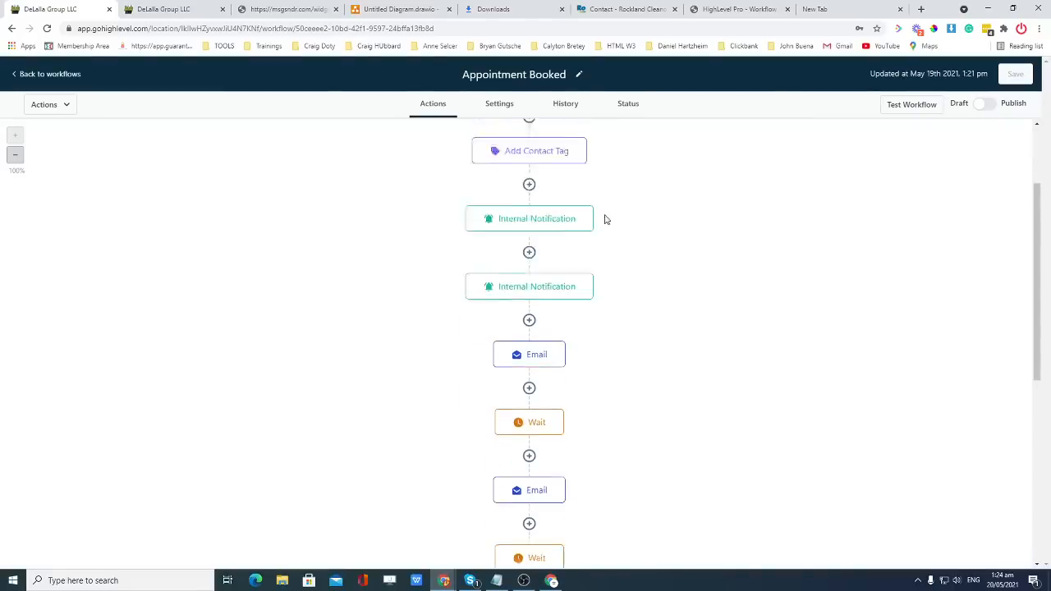
pyautogui.click(537, 238)
pyautogui.scroll(-4, 914, 329)
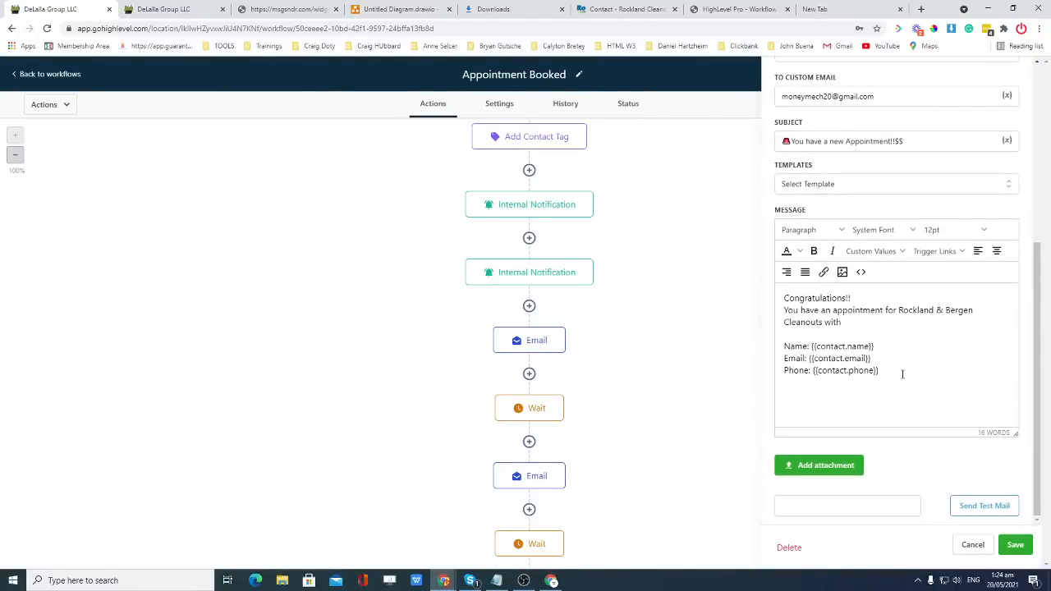
pyautogui.hotkey('ctrl', 'v')
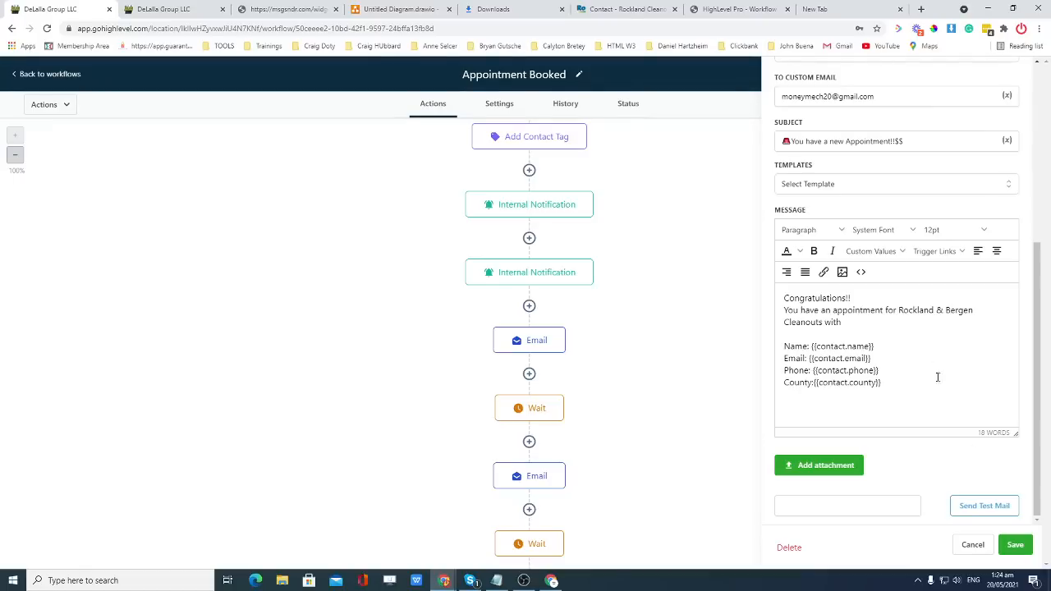
pyautogui.click(1015, 546)
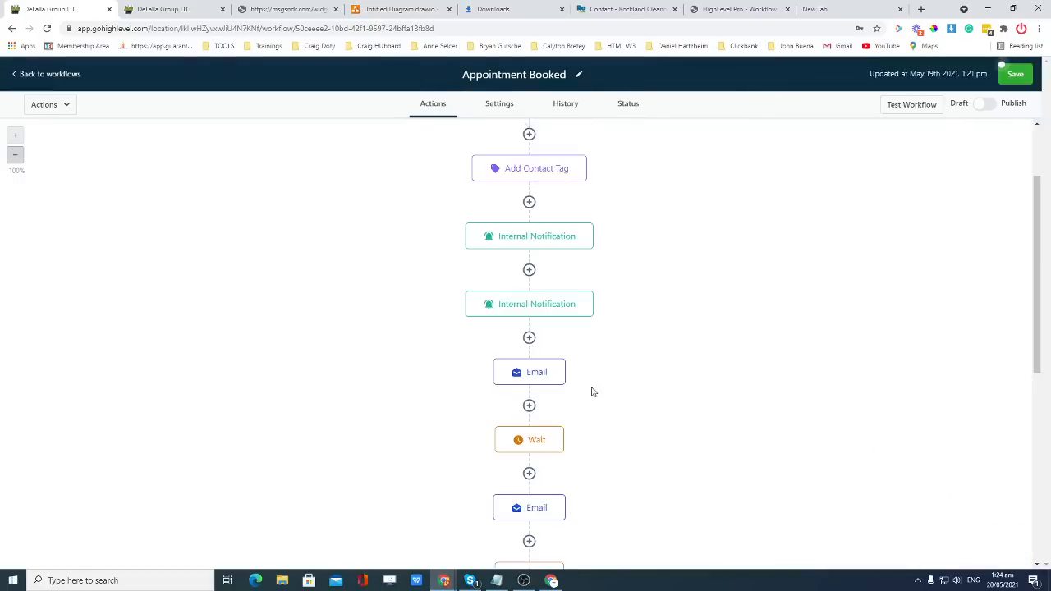
# Add the County line to Appointment Booked's SMS notification, save, and open the Send Estimate workflow.
pyautogui.click(531, 303)
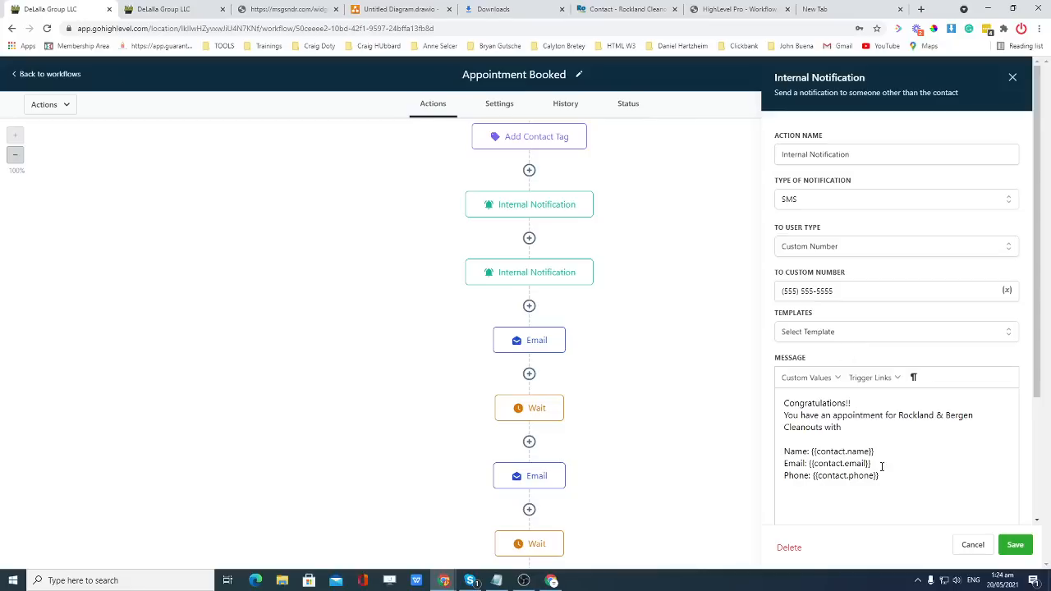
pyautogui.write('County:{{contact.county}}')
pyautogui.click(1015, 548)
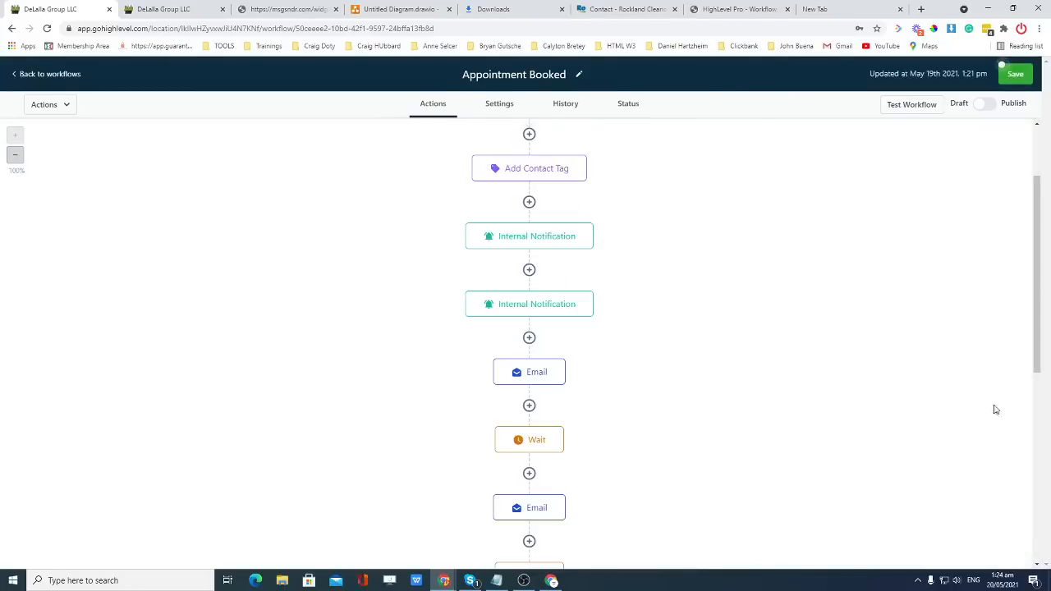
pyautogui.click(1015, 74)
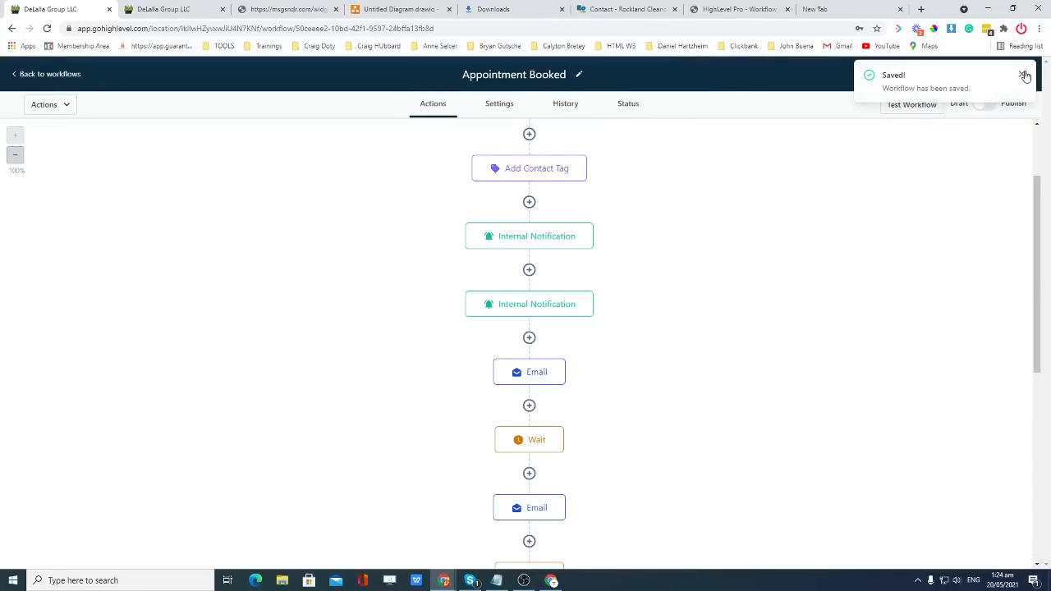
pyautogui.click(1023, 75)
pyautogui.click(25, 76)
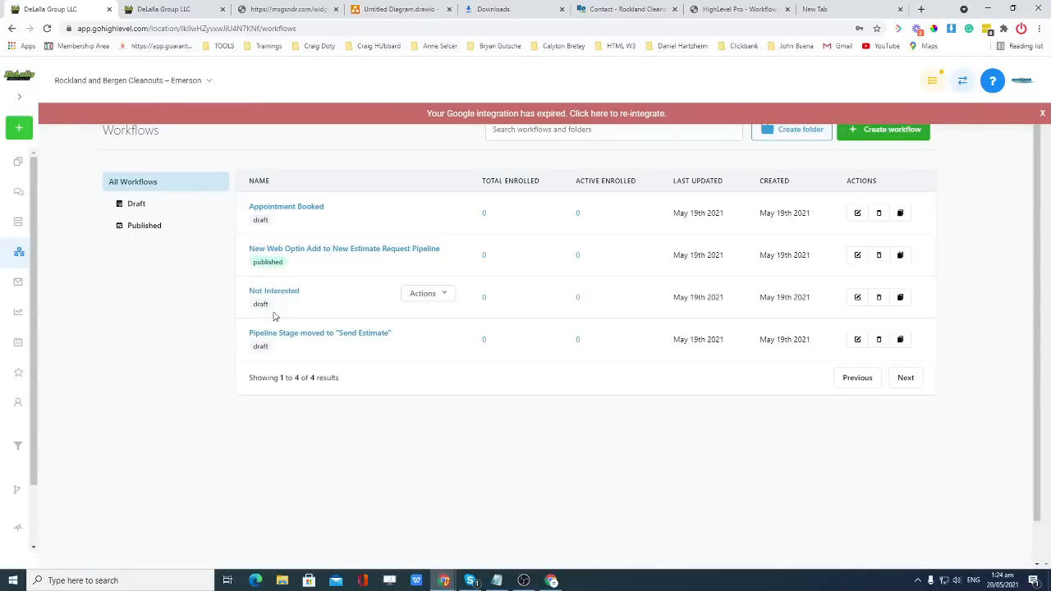
pyautogui.click(271, 334)
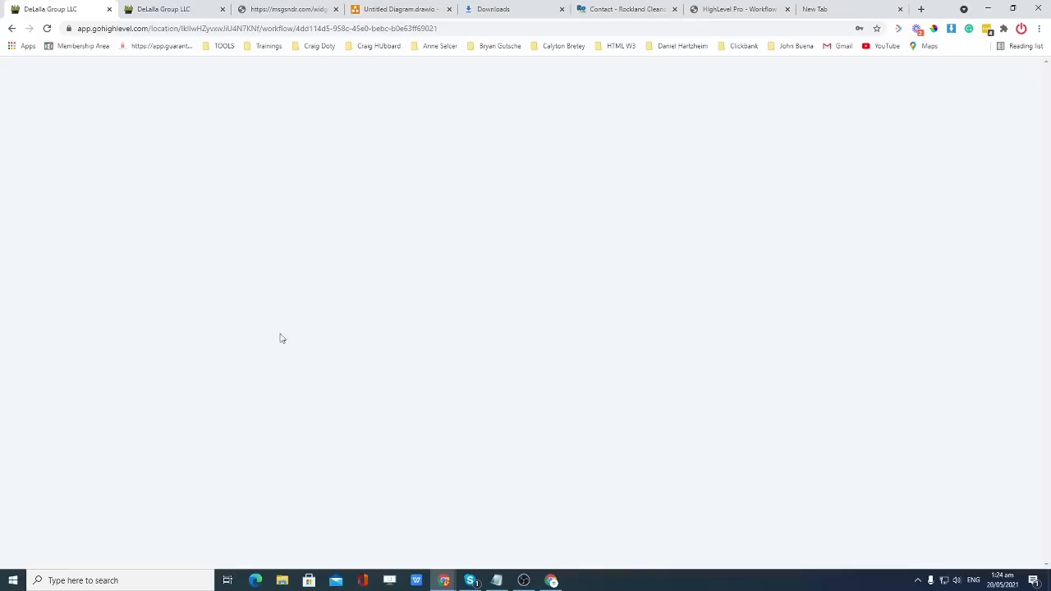
# Paste the County: {{contact.county}} line into the first internal notification and save it.
pyautogui.scroll(-3, 611, 299)
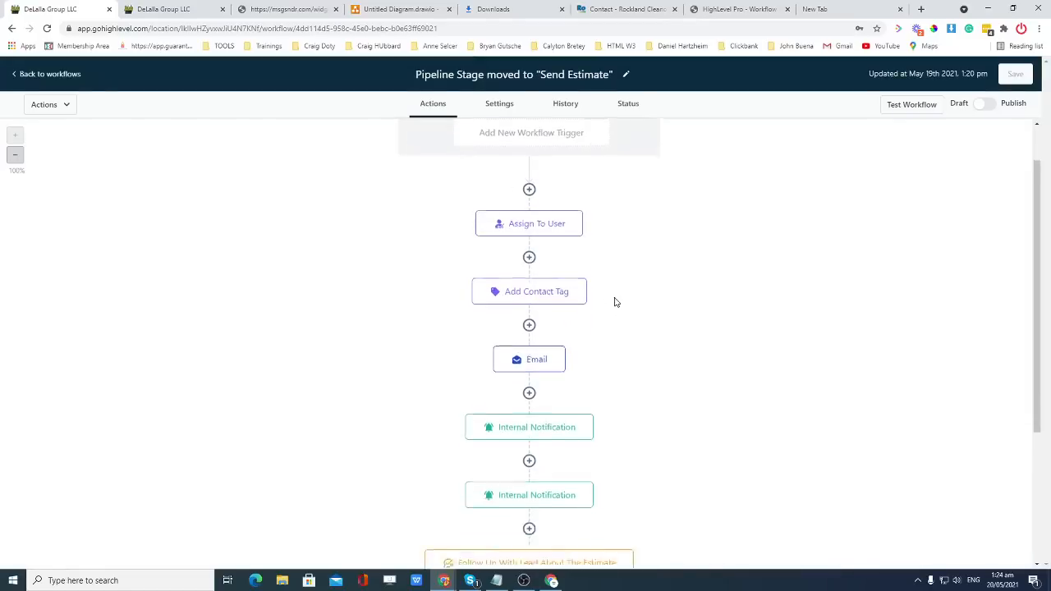
pyautogui.scroll(-1, 603, 275)
pyautogui.scroll(2, 595, 251)
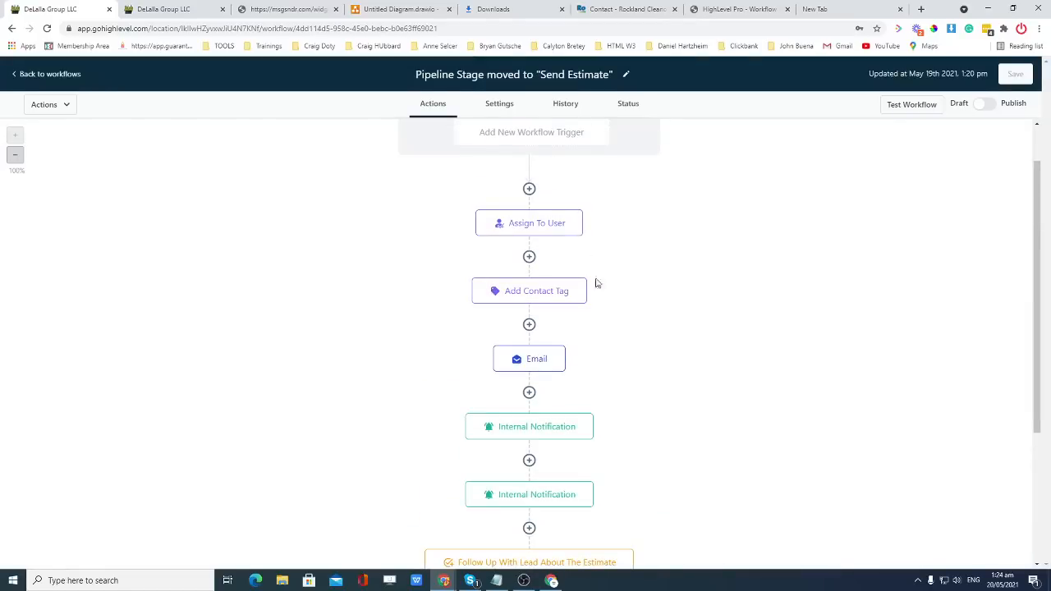
pyautogui.scroll(-2, 598, 284)
pyautogui.scroll(-1, 599, 288)
pyautogui.scroll(3, 637, 308)
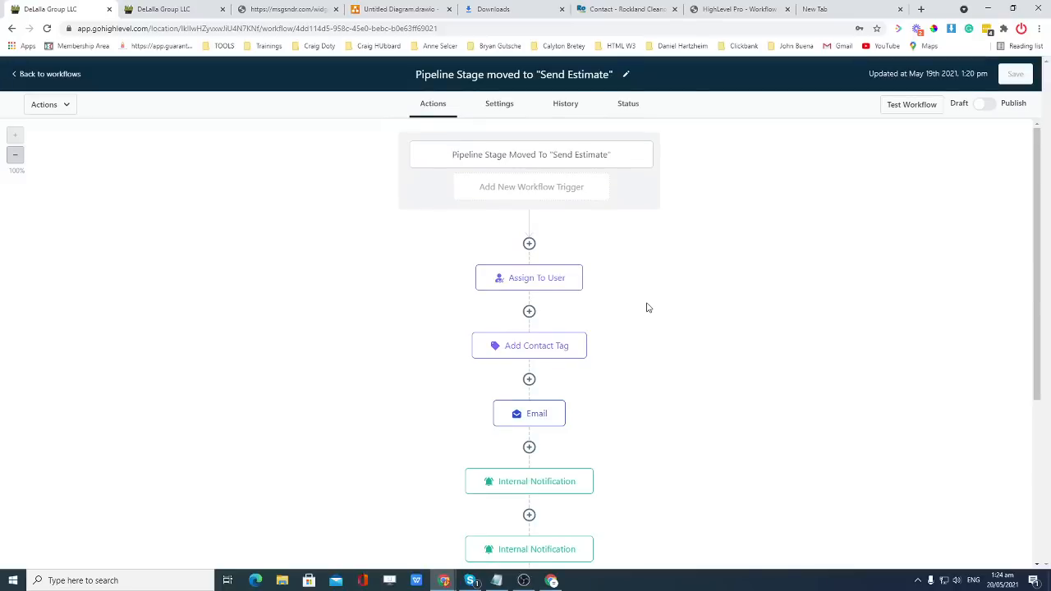
pyautogui.scroll(-3, 647, 305)
pyautogui.click(564, 312)
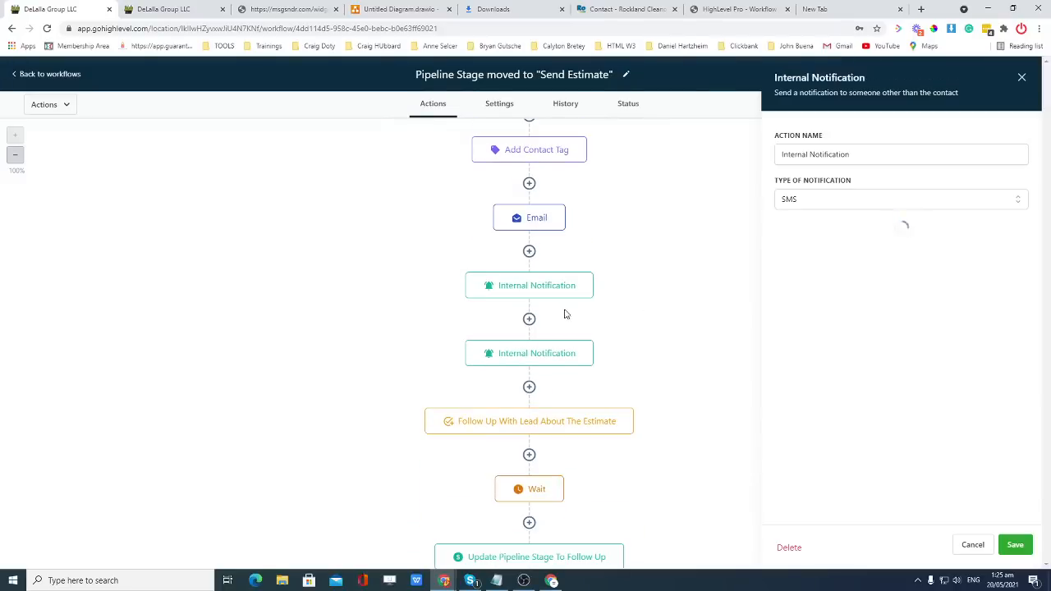
pyautogui.scroll(-2, 902, 324)
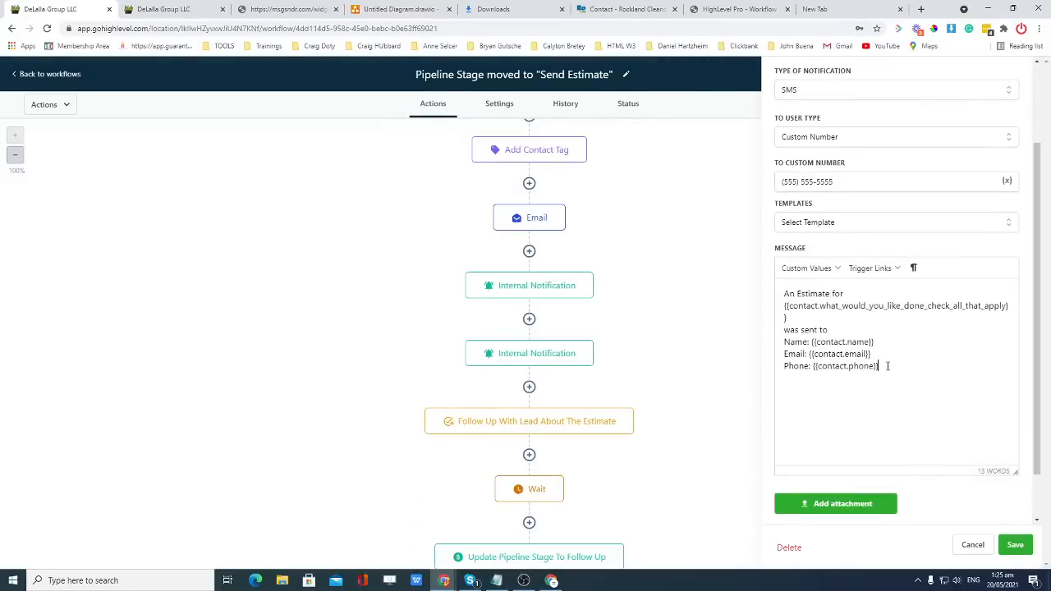
pyautogui.write('County:{{contact.county}}')
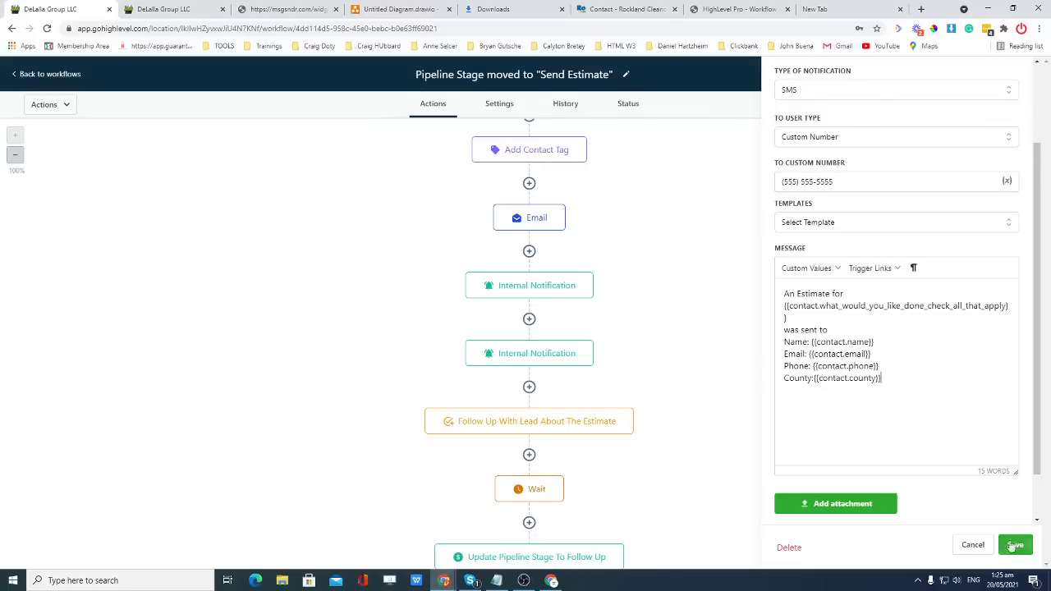
pyautogui.click(1016, 550)
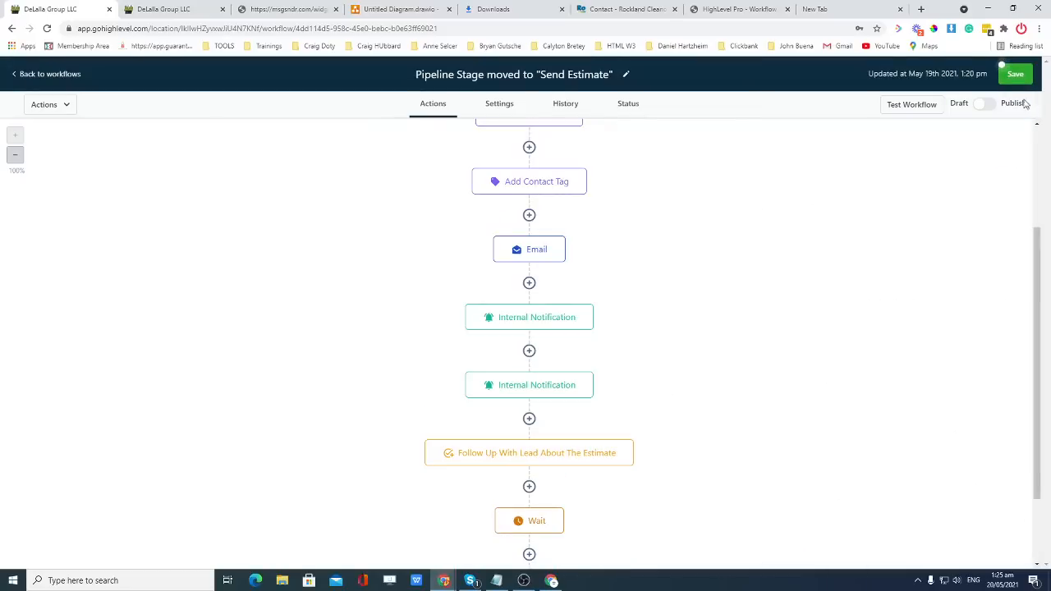
# Add the County line below Phone in the second internal notification and save it.
pyautogui.click(565, 390)
pyautogui.scroll(-4, 876, 349)
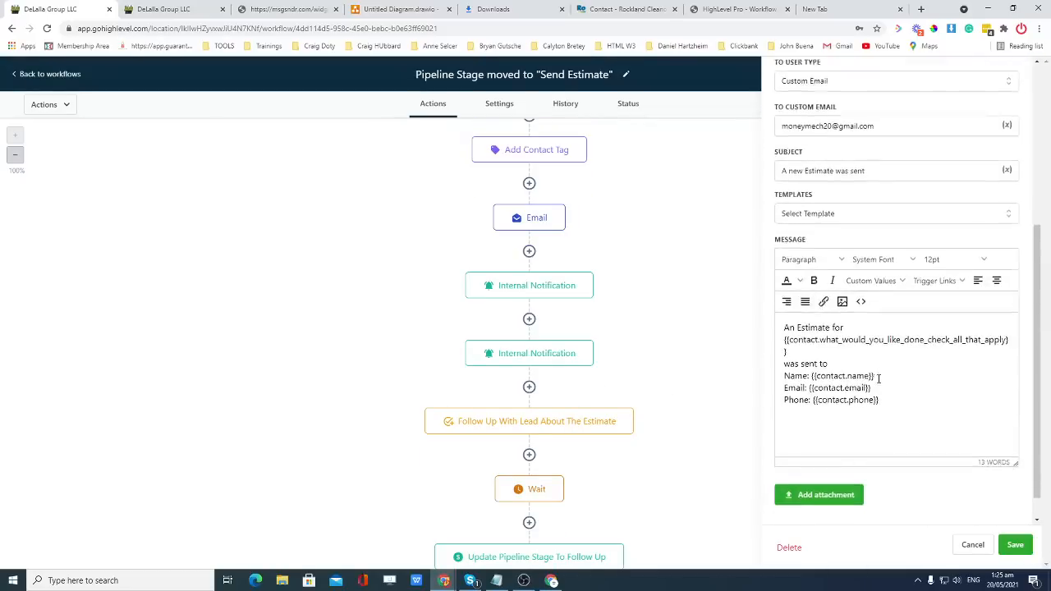
pyautogui.click(896, 379)
pyautogui.press('Return')
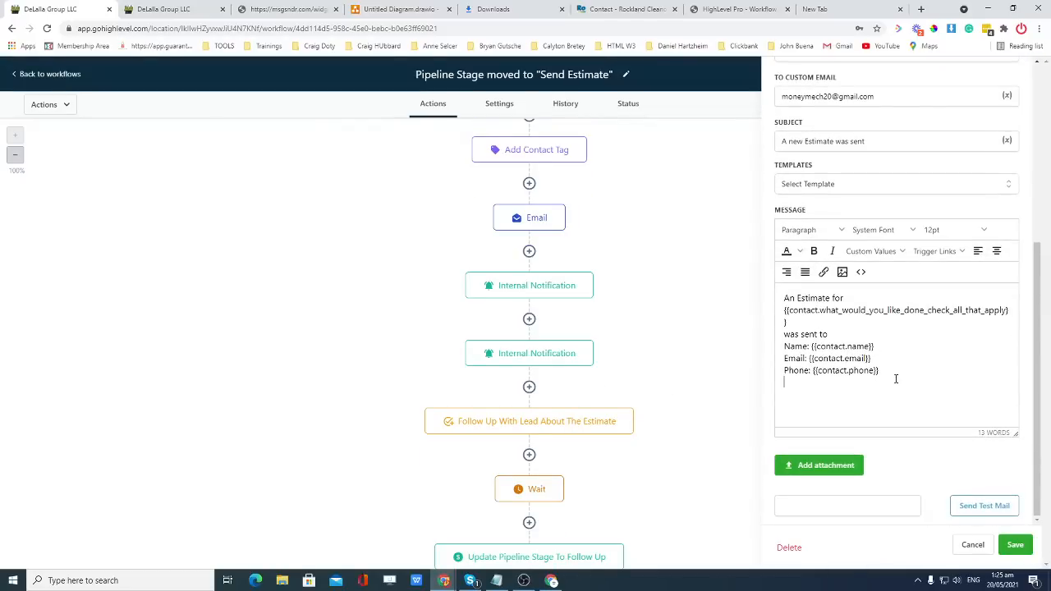
pyautogui.write('County:{{contact.county}}')
pyautogui.click(1014, 545)
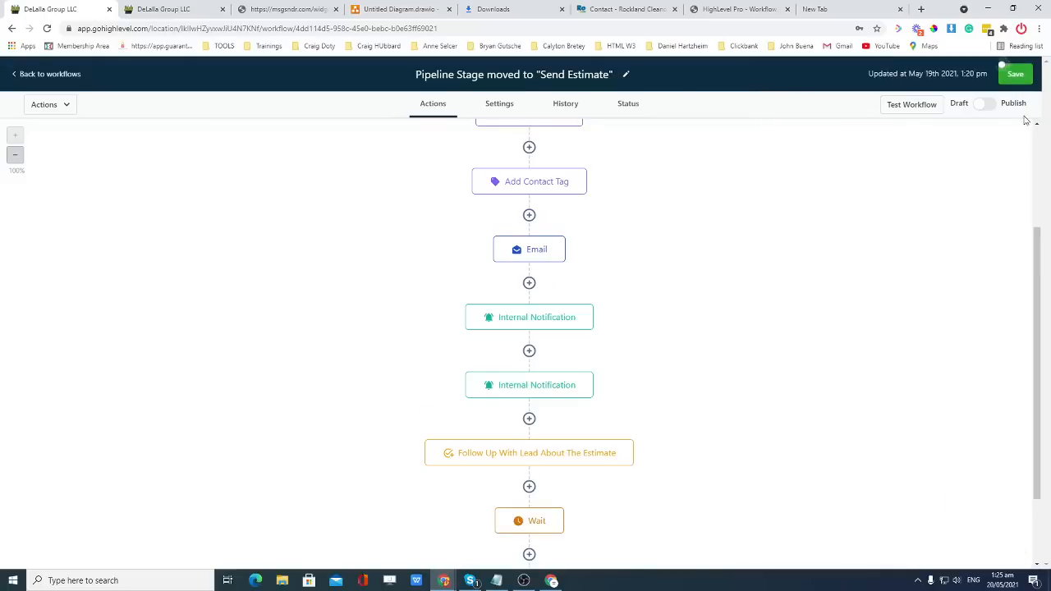
# Save the Send Estimate workflow, switch it from Draft to Published, and save again.
pyautogui.click(1014, 74)
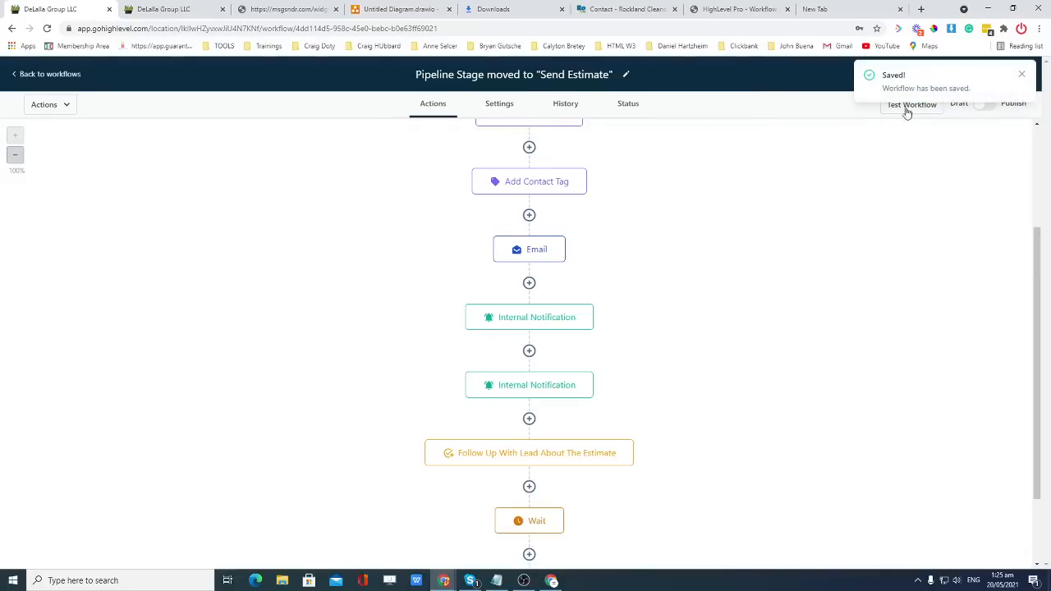
pyautogui.click(1024, 74)
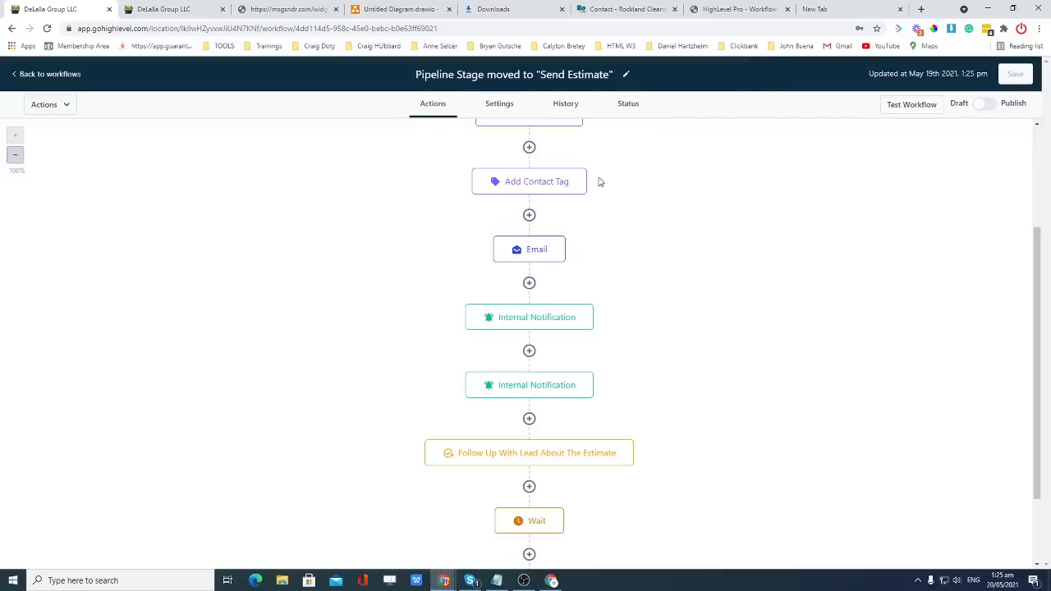
pyautogui.scroll(2, 556, 282)
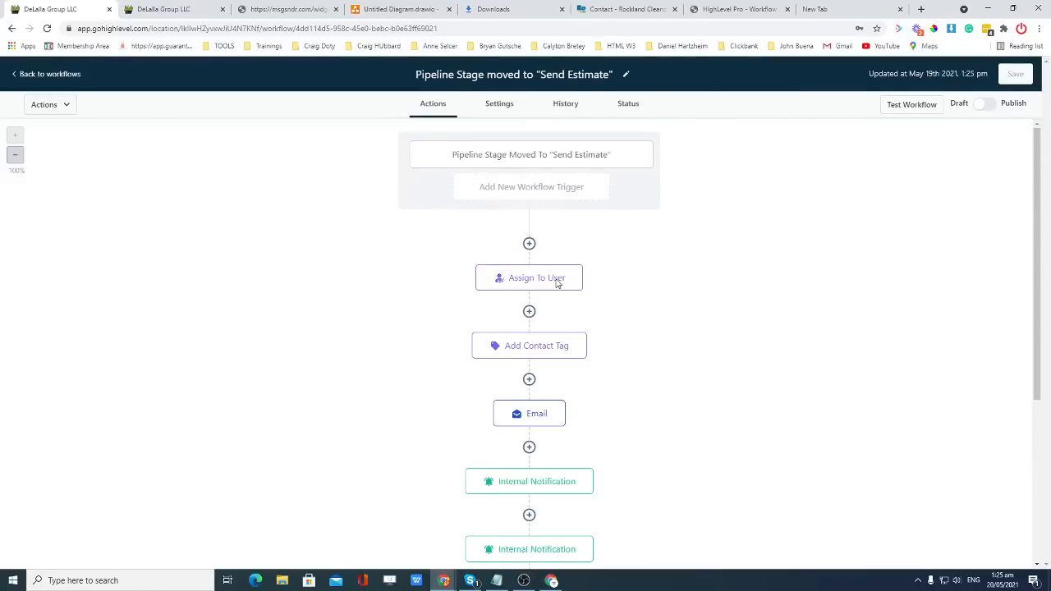
pyautogui.click(984, 104)
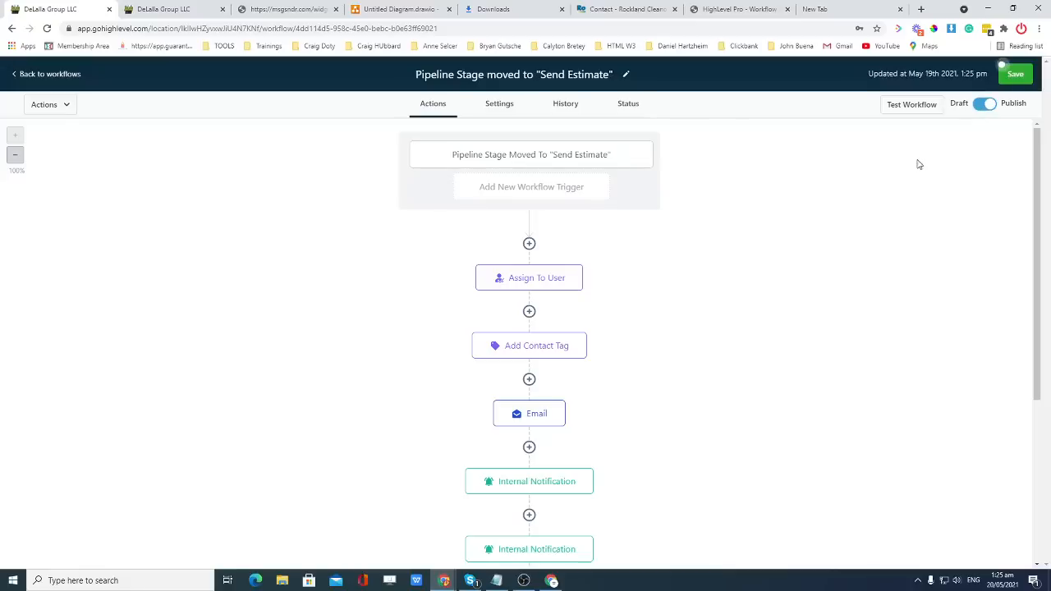
pyautogui.click(1015, 74)
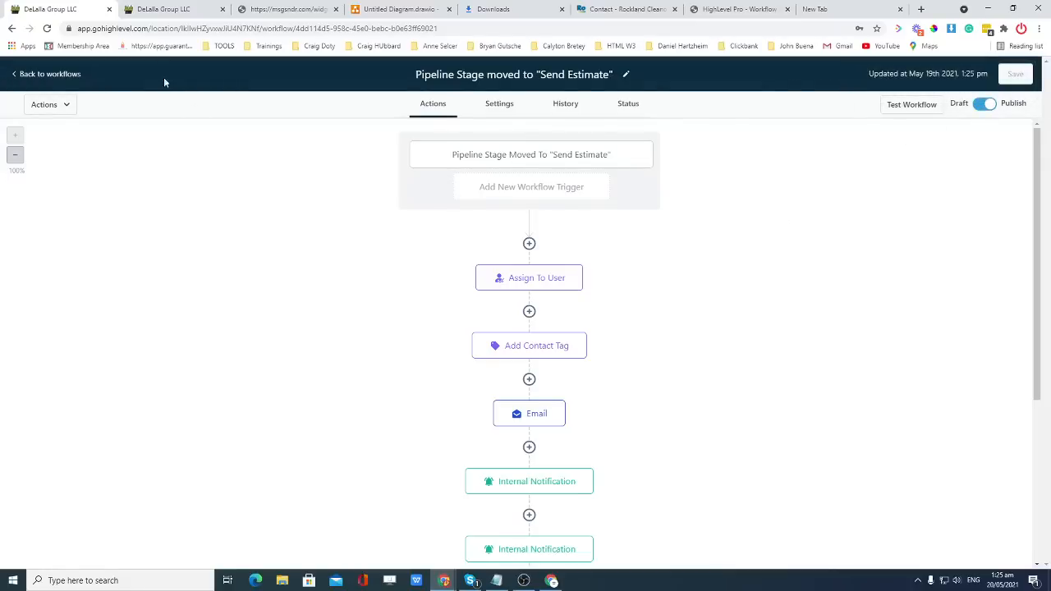
# Publish the Not Interested workflow, then go back to the workflows list and close the Google warning.
pyautogui.click(15, 75)
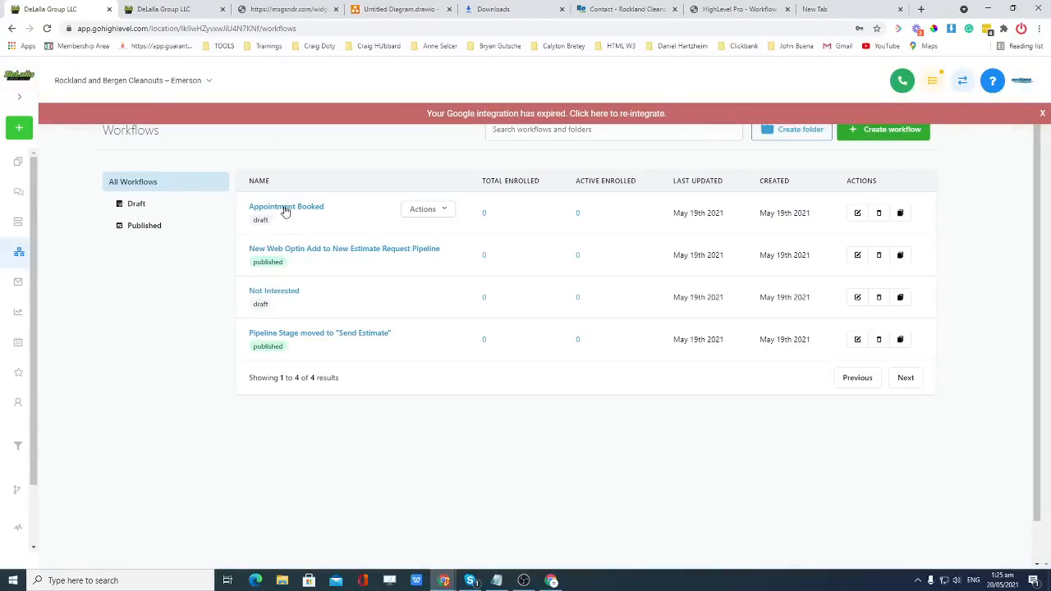
pyautogui.click(277, 293)
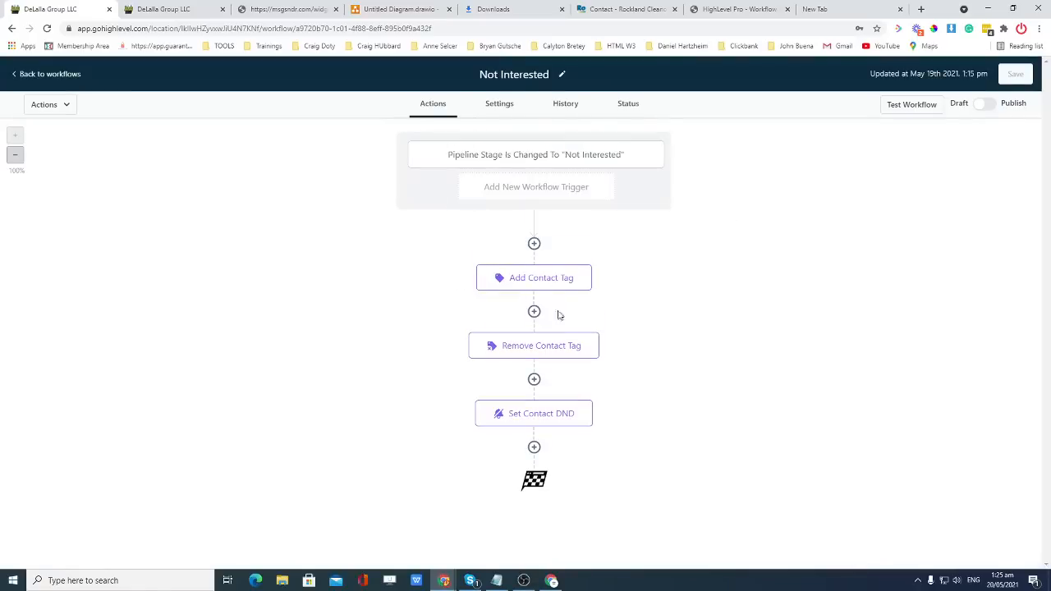
pyautogui.click(985, 104)
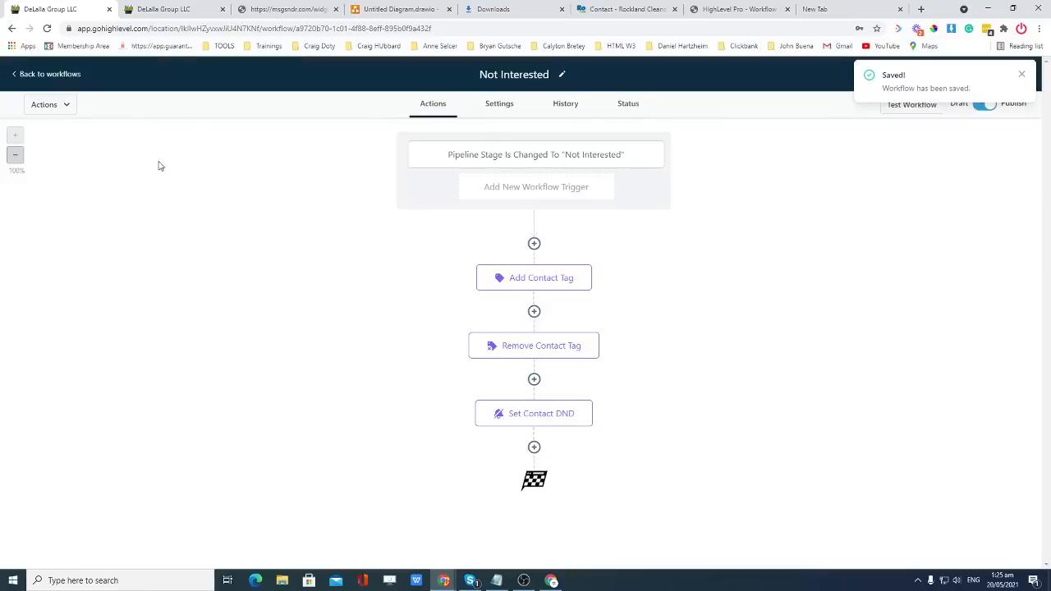
pyautogui.click(1022, 76)
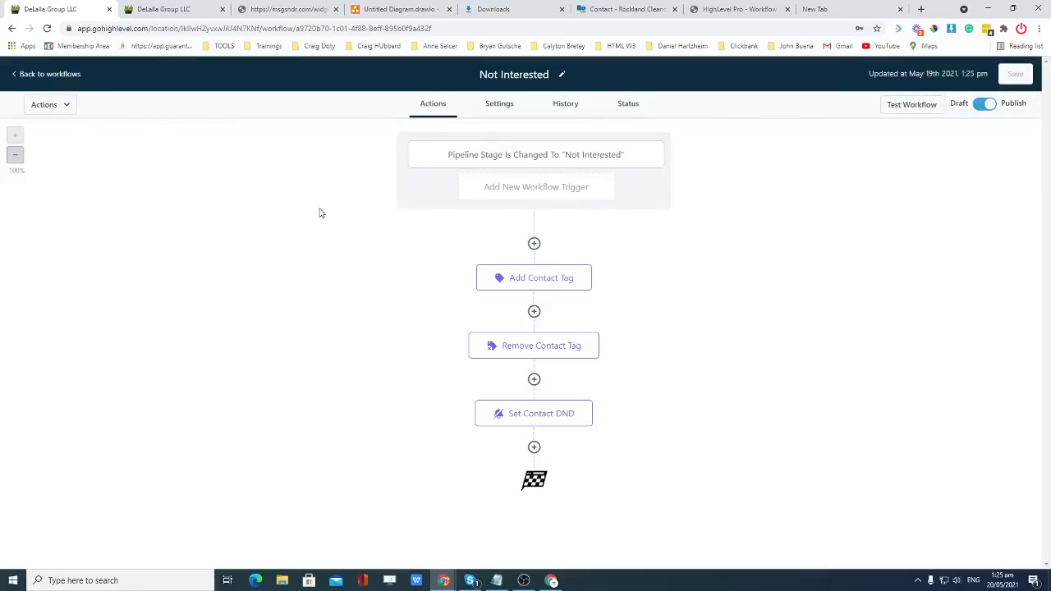
pyautogui.click(23, 80)
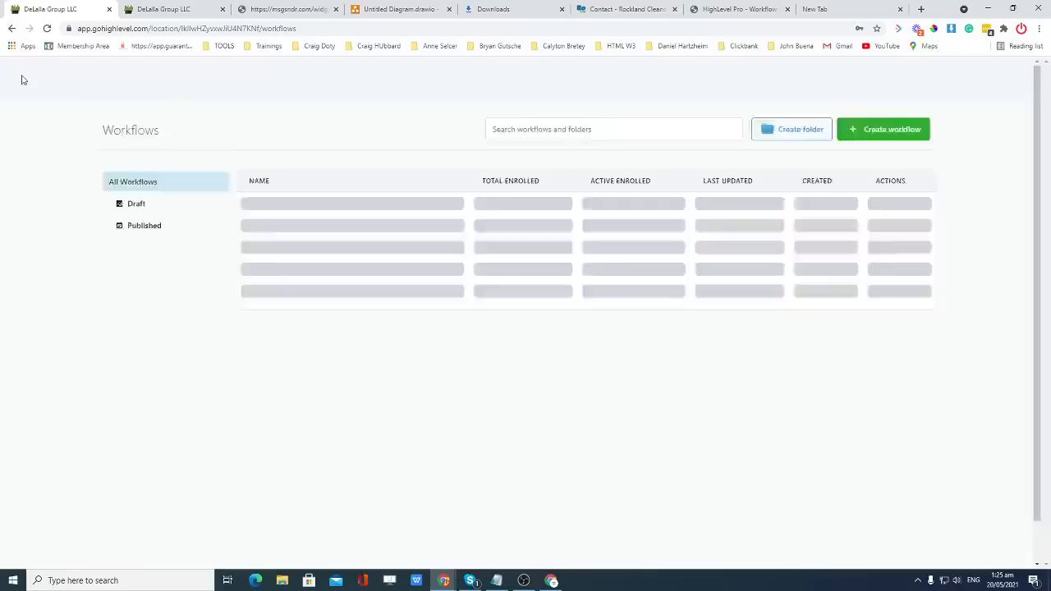
pyautogui.click(1043, 115)
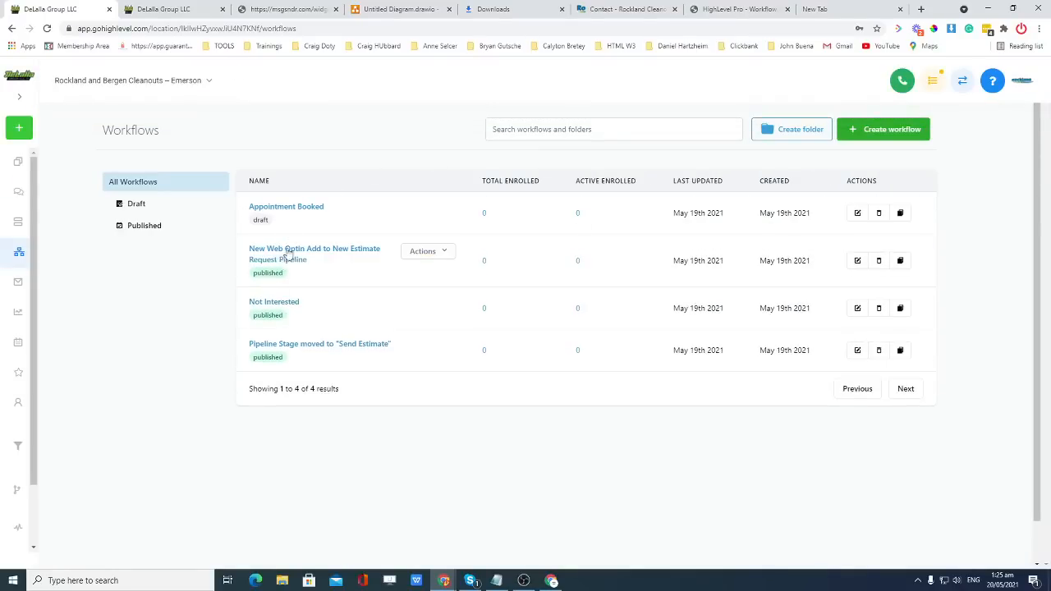
# In the Web Optin workflow, add an If/Else condition after Add Contact Tag checking Contact Details > County.
pyautogui.click(386, 251)
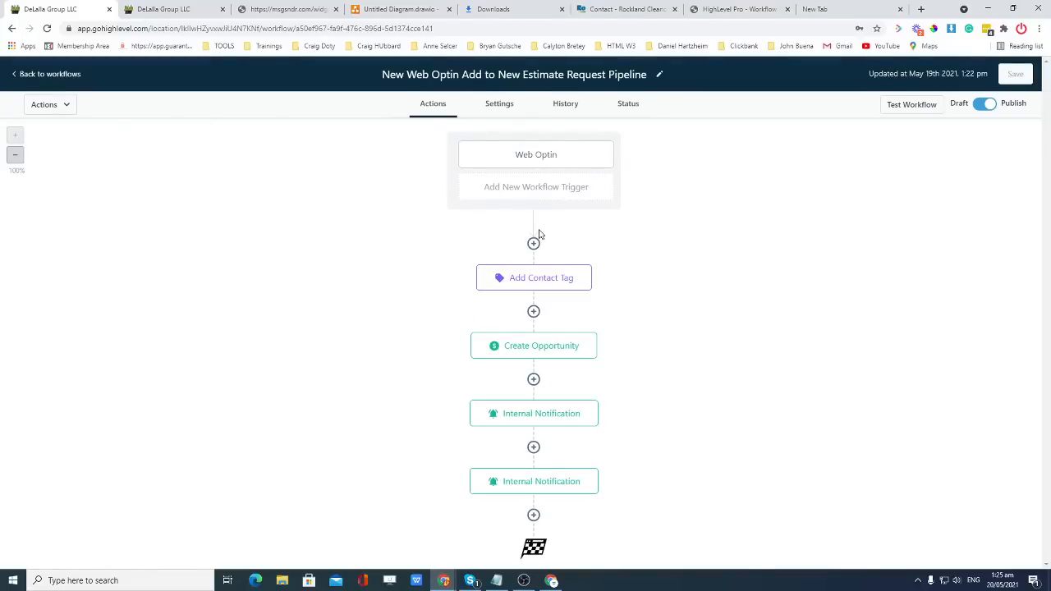
pyautogui.click(534, 313)
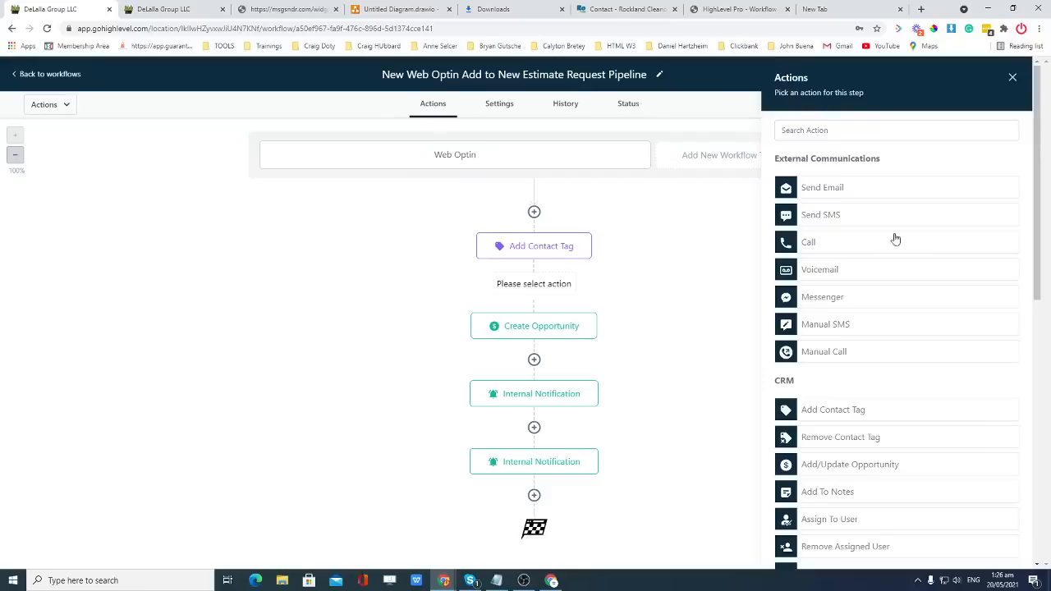
pyautogui.scroll(-5, 866, 250)
pyautogui.scroll(-3, 868, 256)
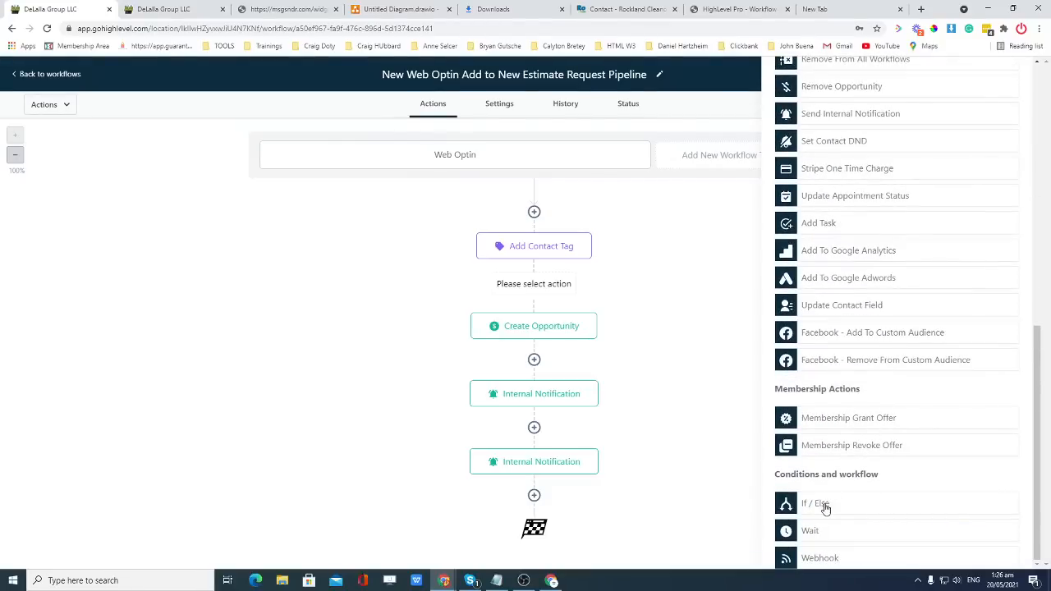
pyautogui.click(823, 506)
pyautogui.click(737, 228)
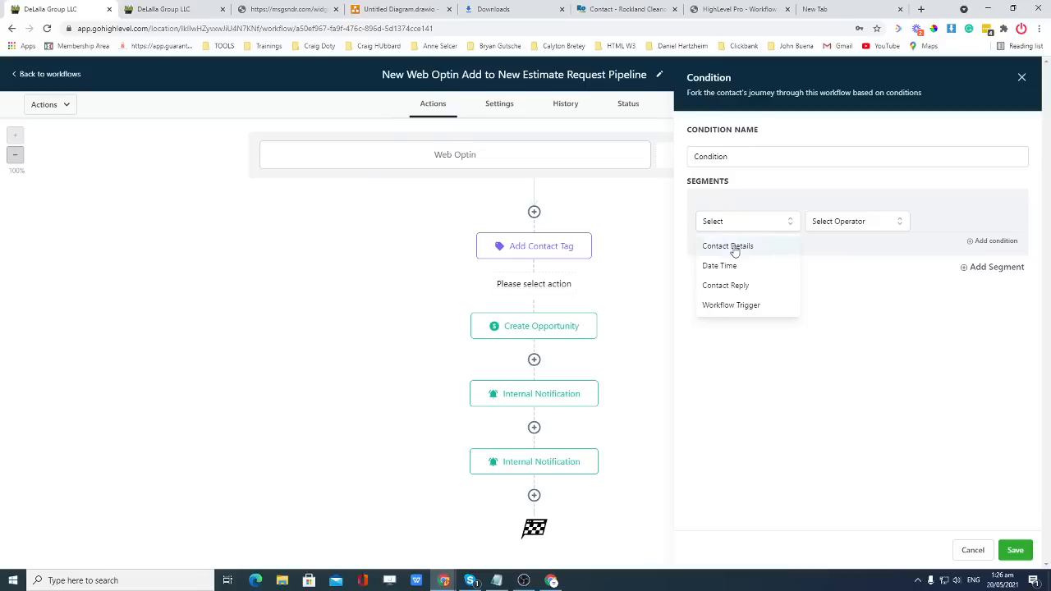
pyautogui.click(735, 246)
pyautogui.moveTo(797, 292); pyautogui.dragTo(797, 364)
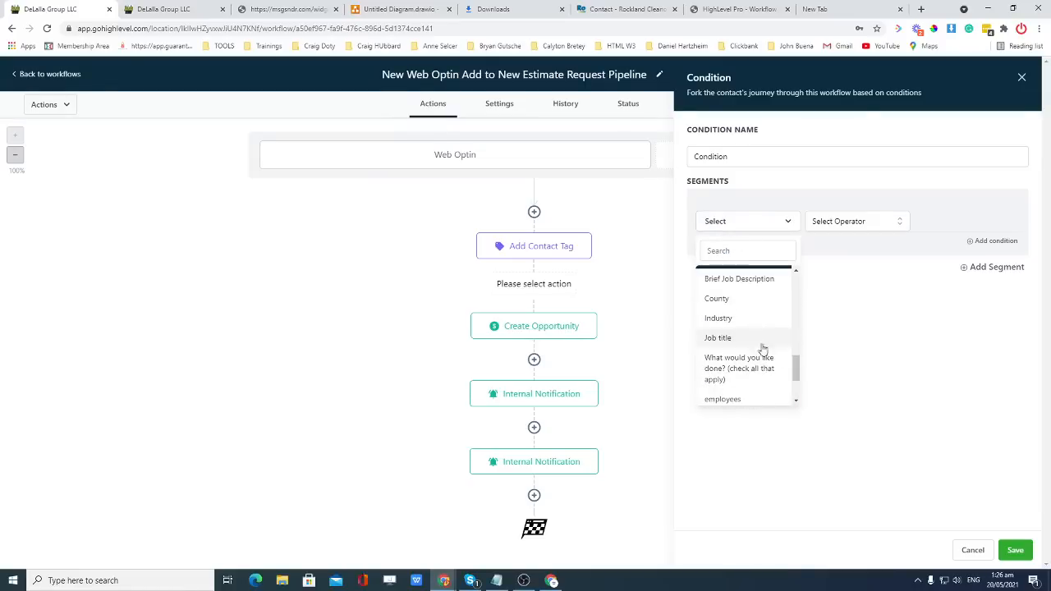
pyautogui.click(736, 299)
# Set the condition to County includes Rockland County.
pyautogui.click(834, 227)
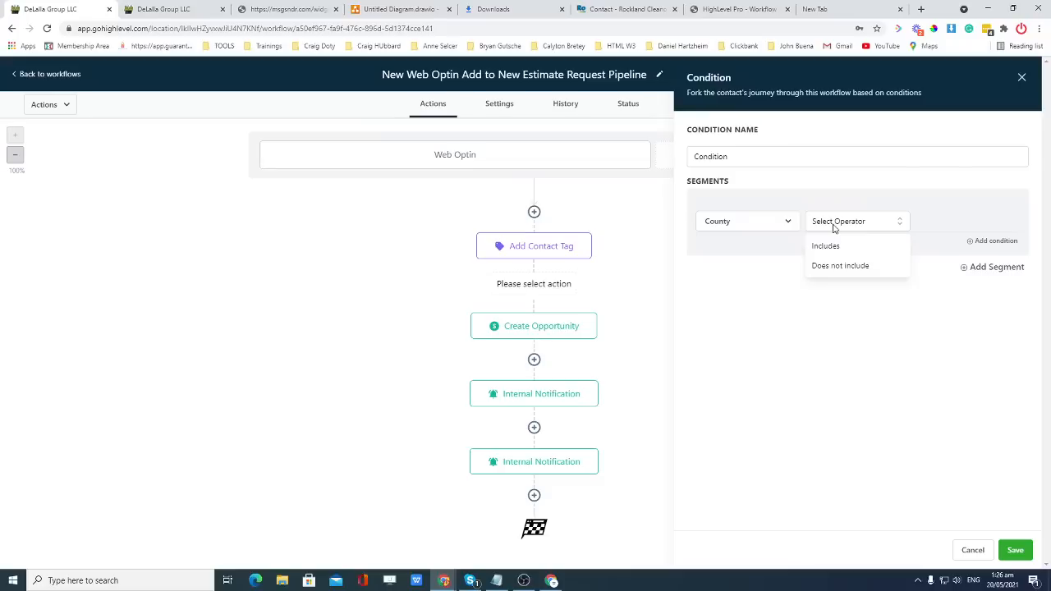
pyautogui.click(842, 247)
pyautogui.click(955, 224)
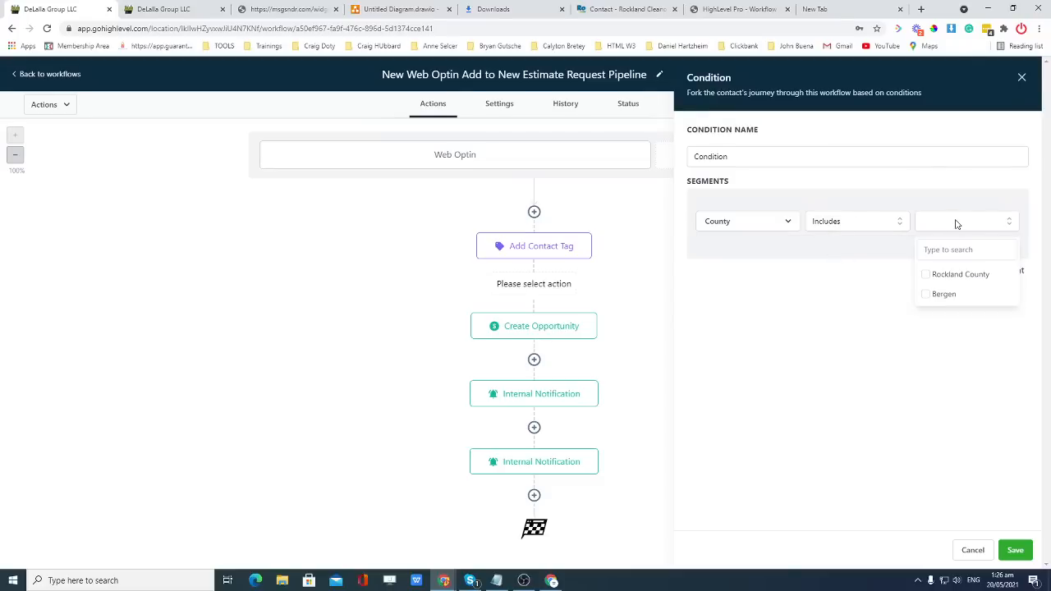
pyautogui.click(934, 277)
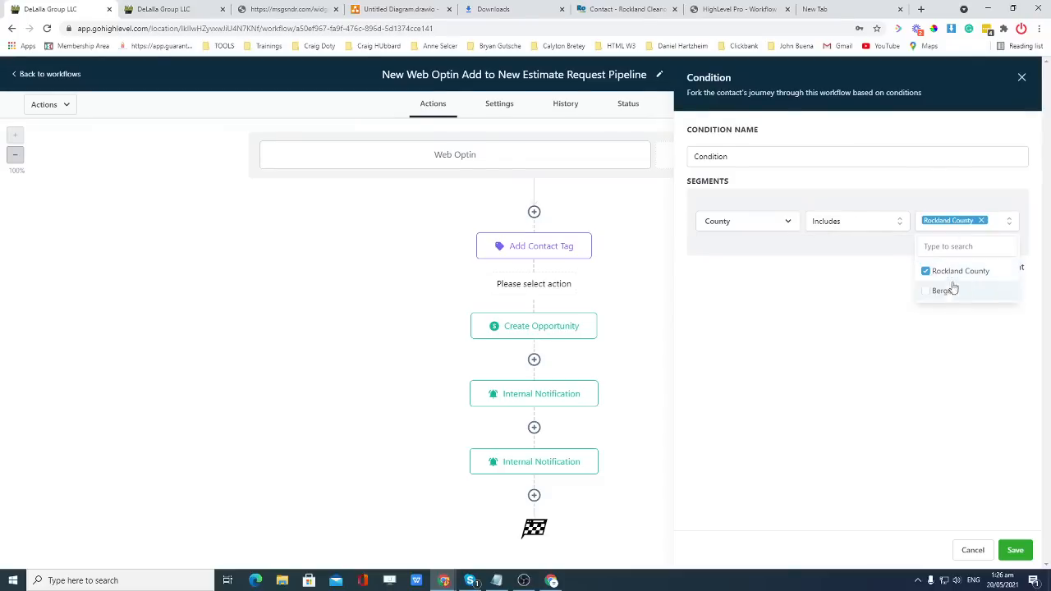
pyautogui.click(1013, 330)
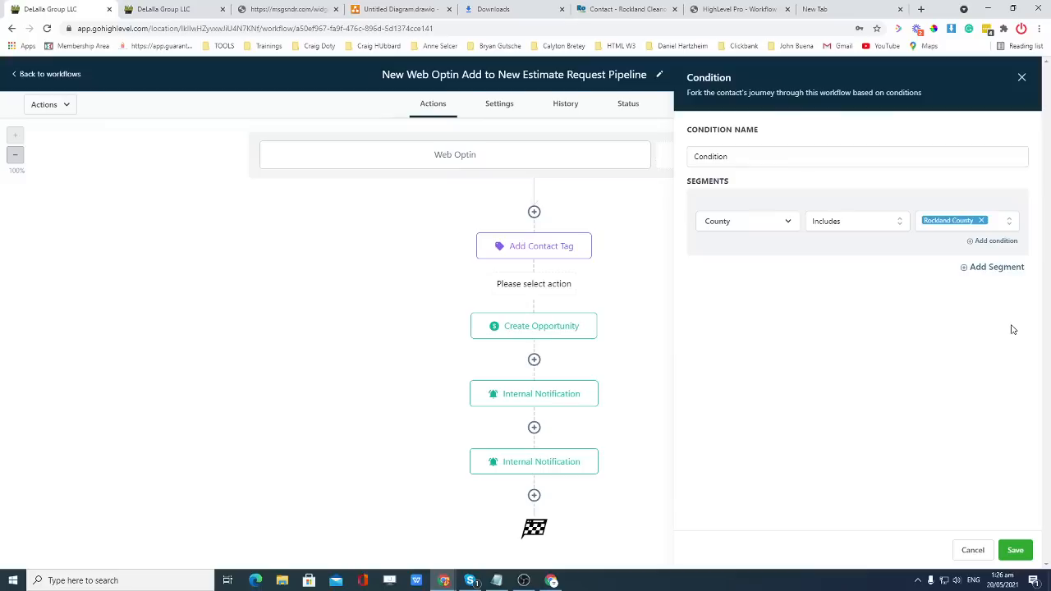
# Add and remove an extra condition segment, then save the condition.
pyautogui.click(993, 269)
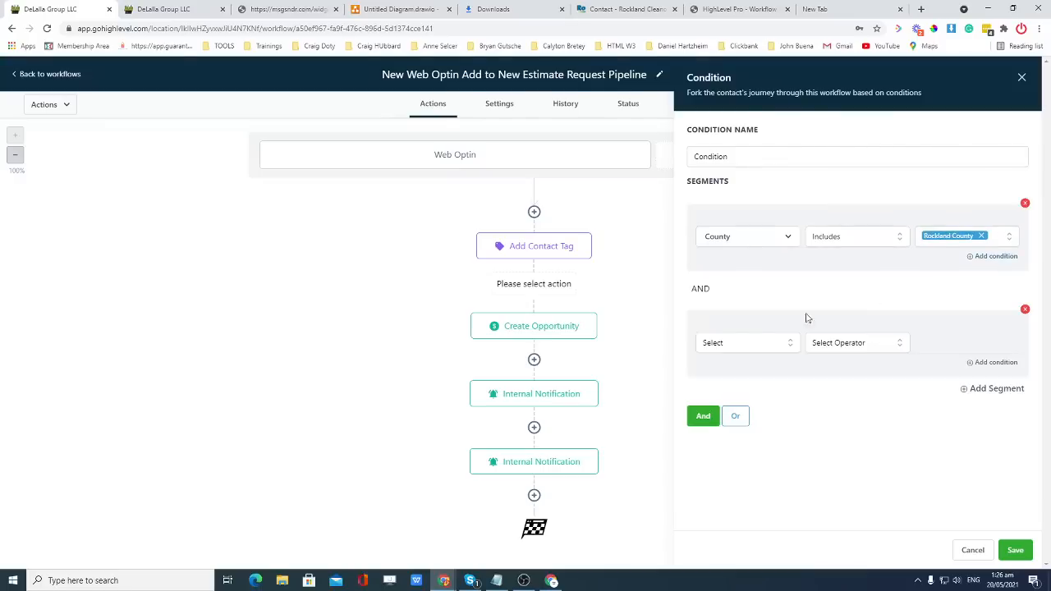
pyautogui.click(1024, 309)
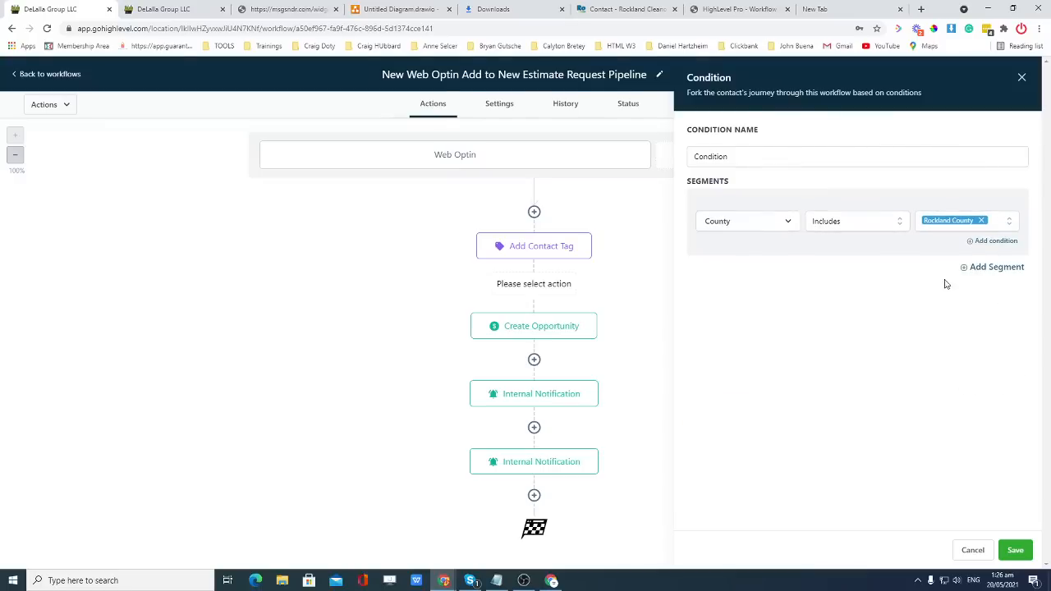
pyautogui.click(994, 267)
pyautogui.click(731, 345)
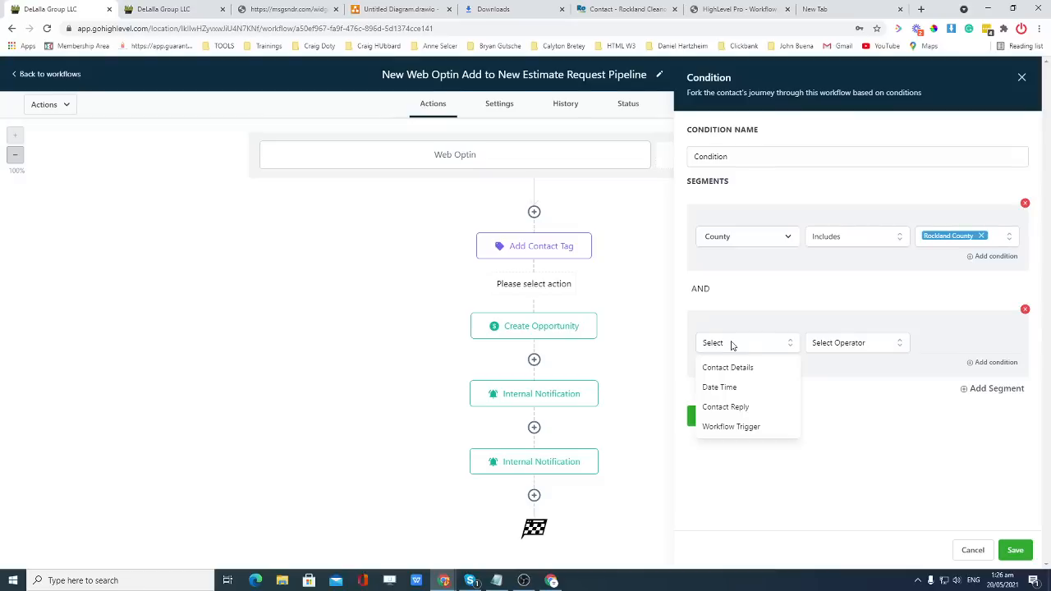
pyautogui.click(1025, 309)
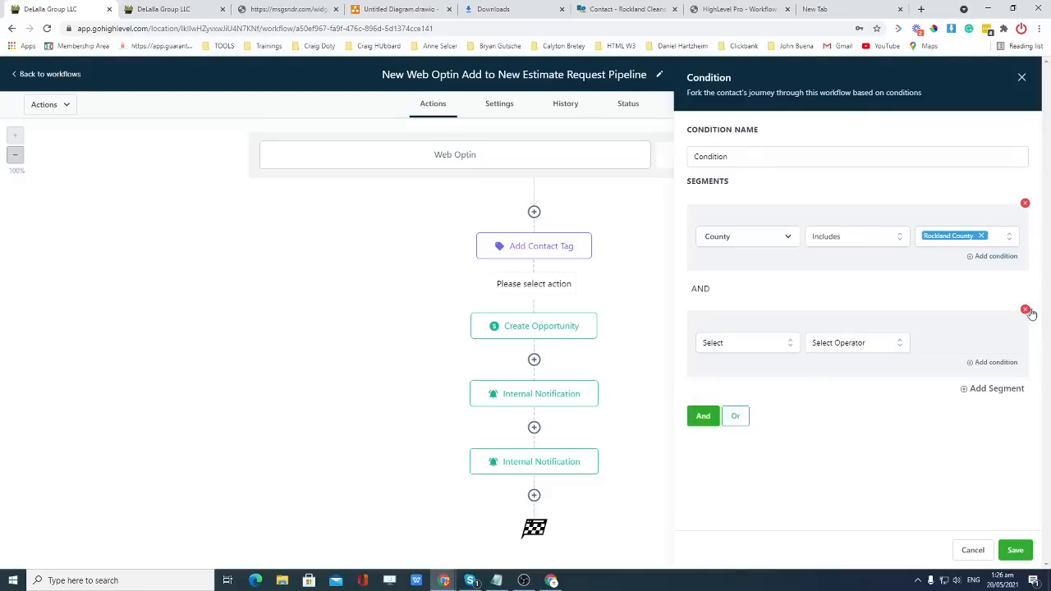
pyautogui.click(1024, 310)
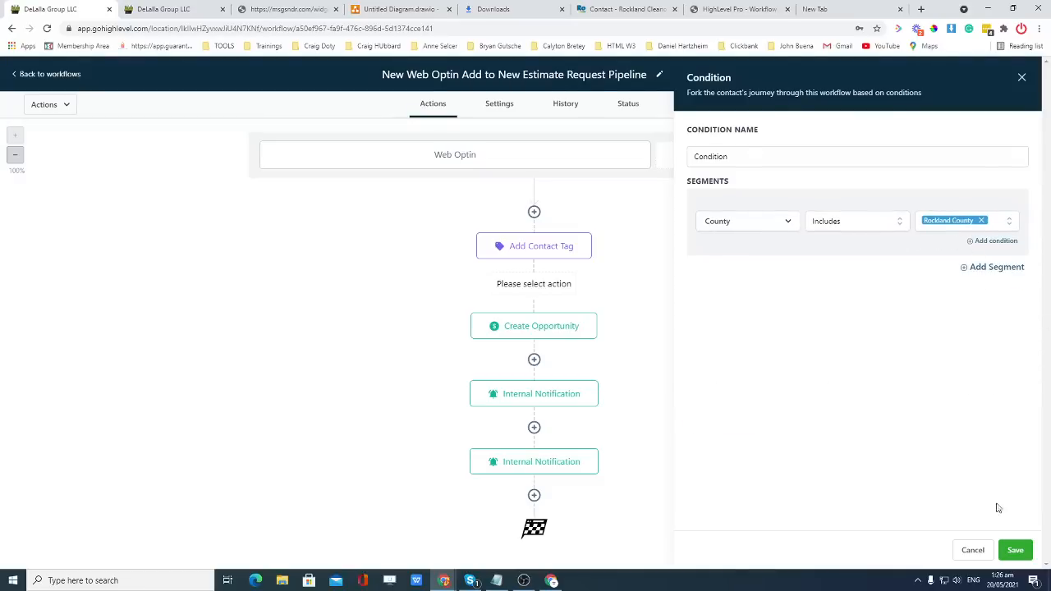
pyautogui.click(1016, 549)
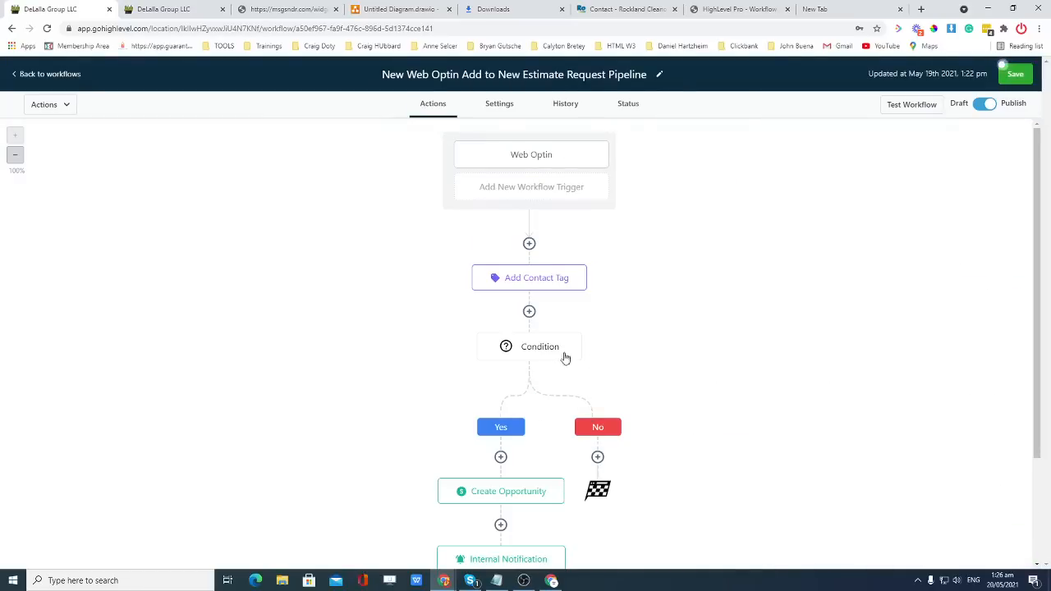
# Add an Add Contact Tag step under Yes with a new 'rockland county' tag, then start an action under No.
pyautogui.scroll(-1, 505, 343)
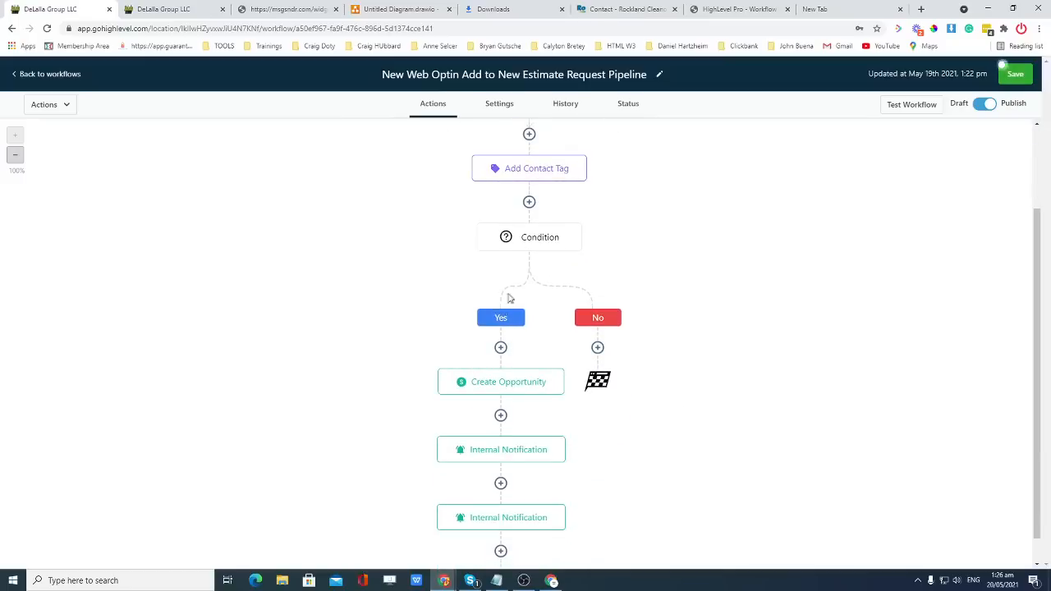
pyautogui.scroll(-1, 694, 323)
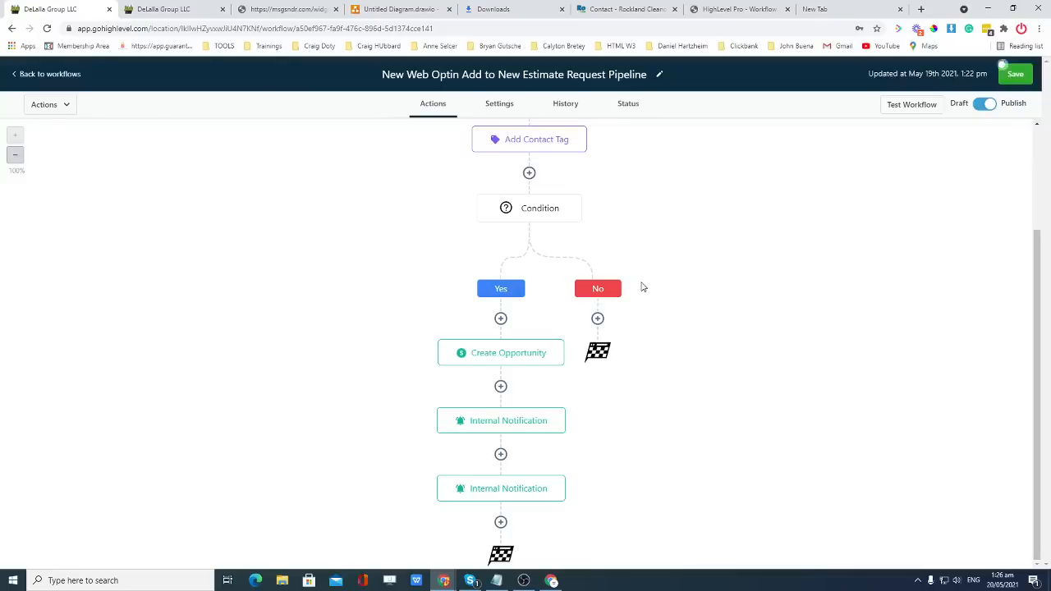
pyautogui.click(501, 318)
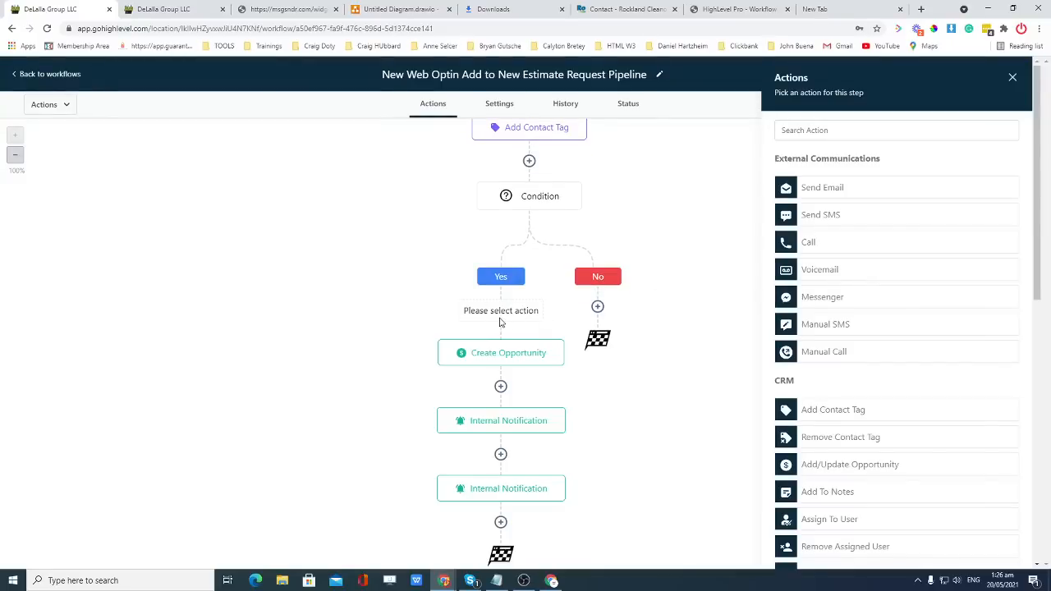
pyautogui.scroll(-1, 854, 303)
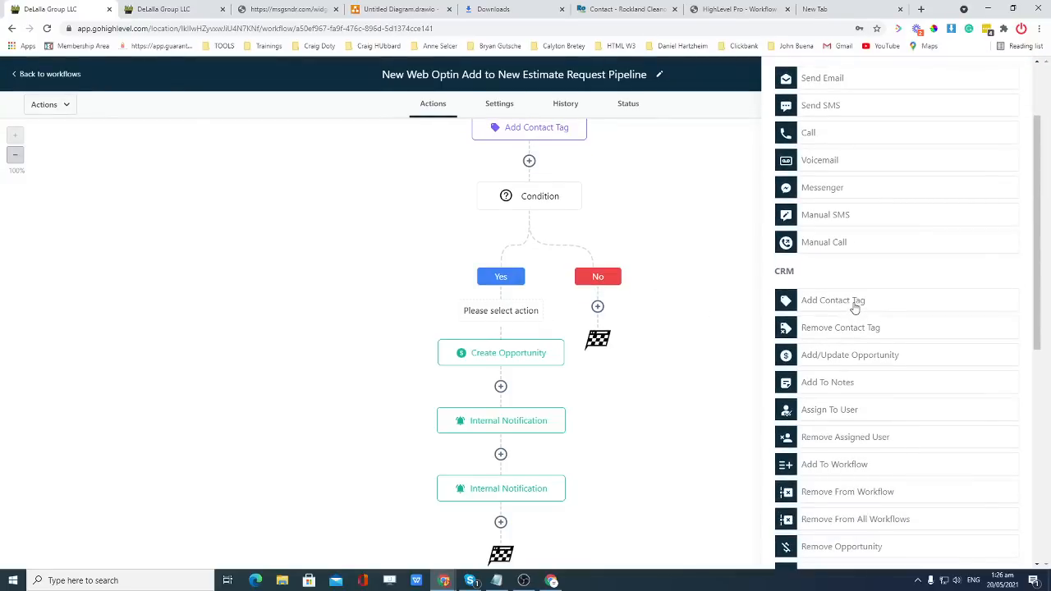
pyautogui.click(855, 303)
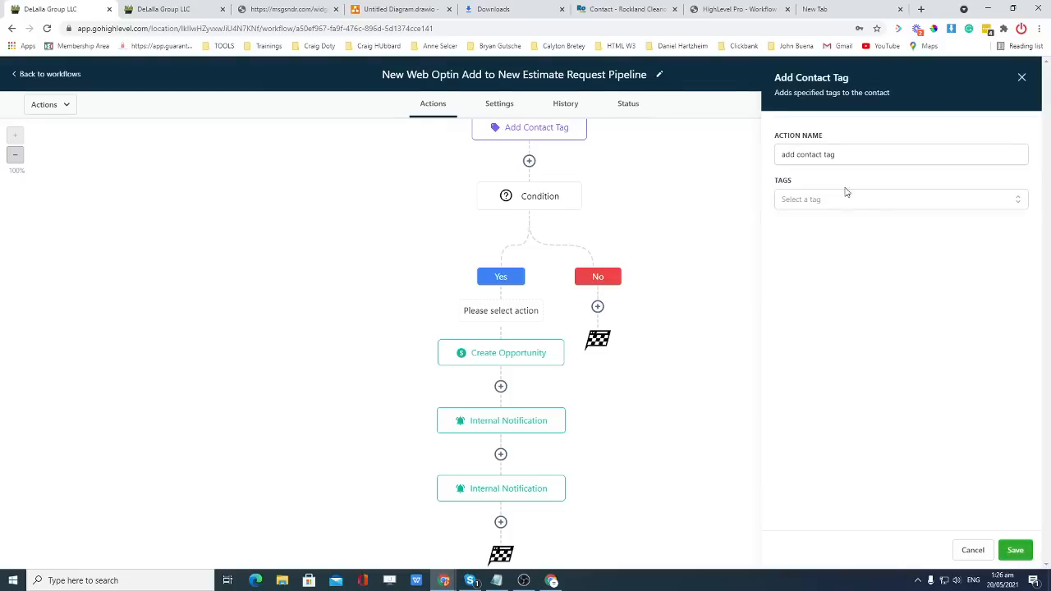
pyautogui.click(834, 200)
pyautogui.click(831, 236)
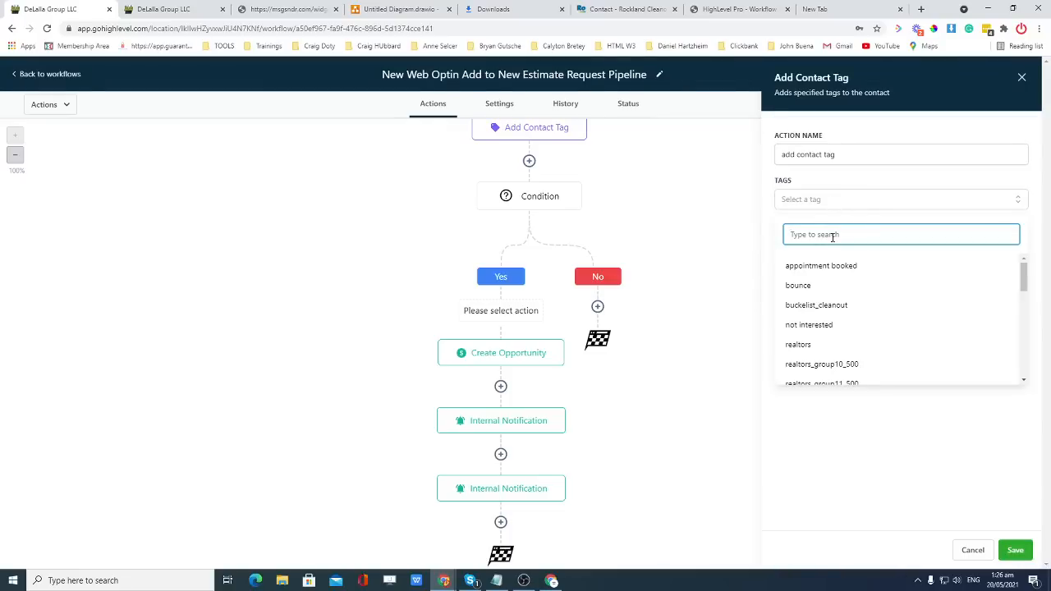
pyautogui.write('rock')
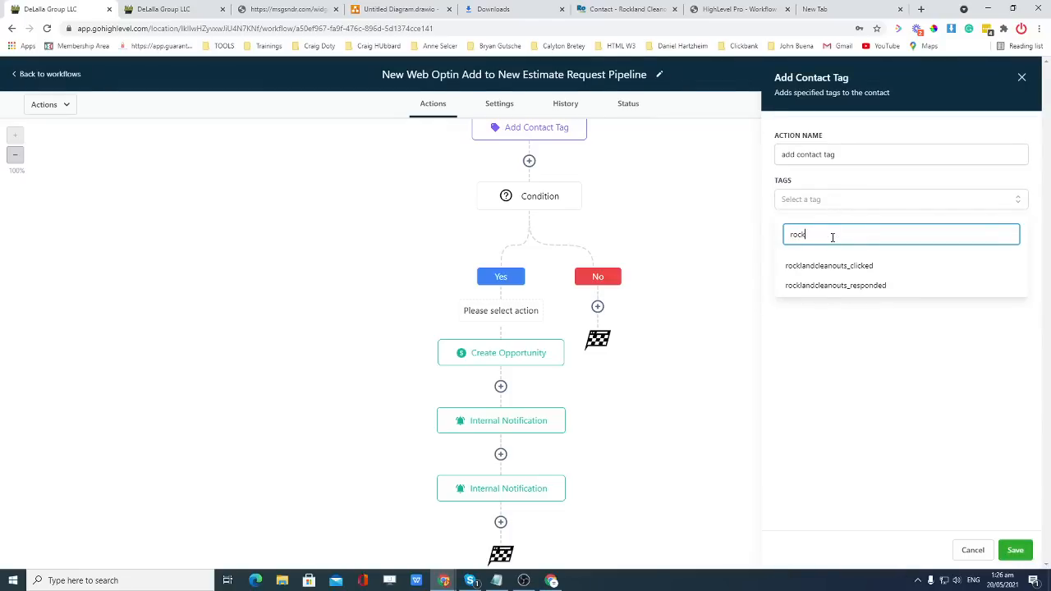
pyautogui.write('land county')
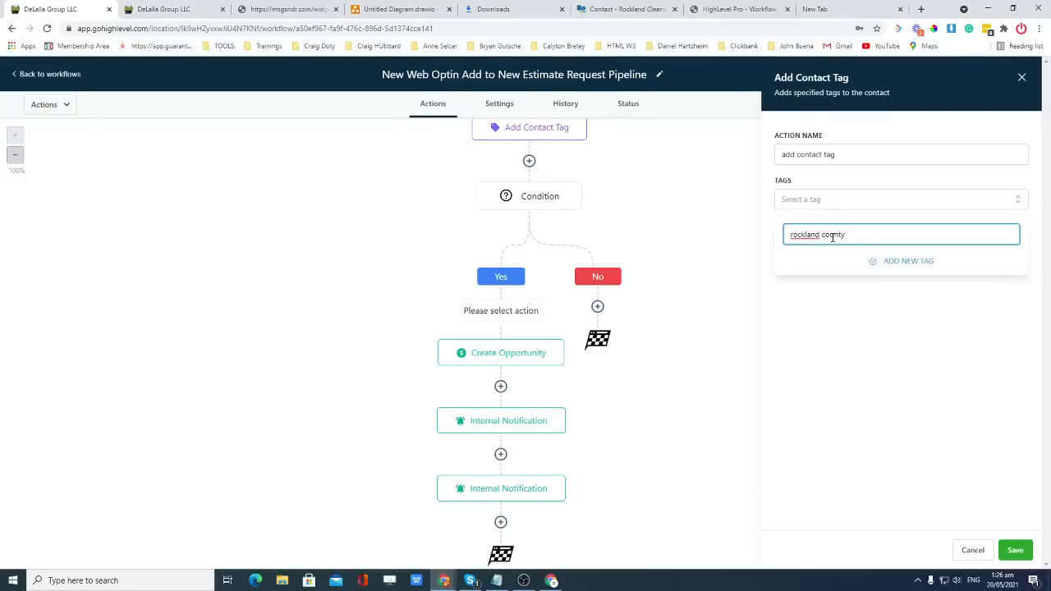
pyautogui.click(898, 262)
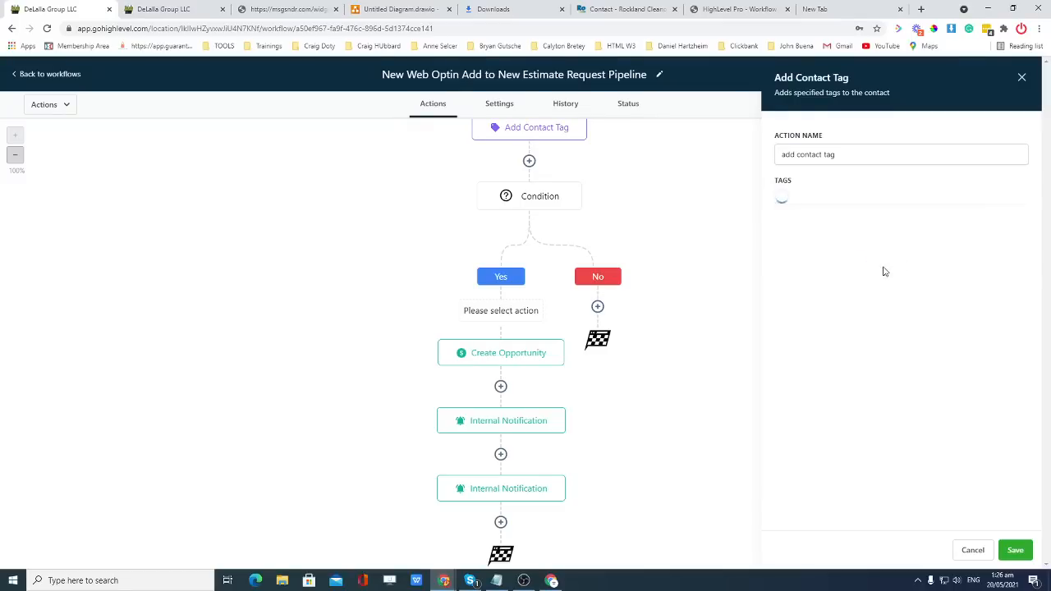
pyautogui.click(1015, 549)
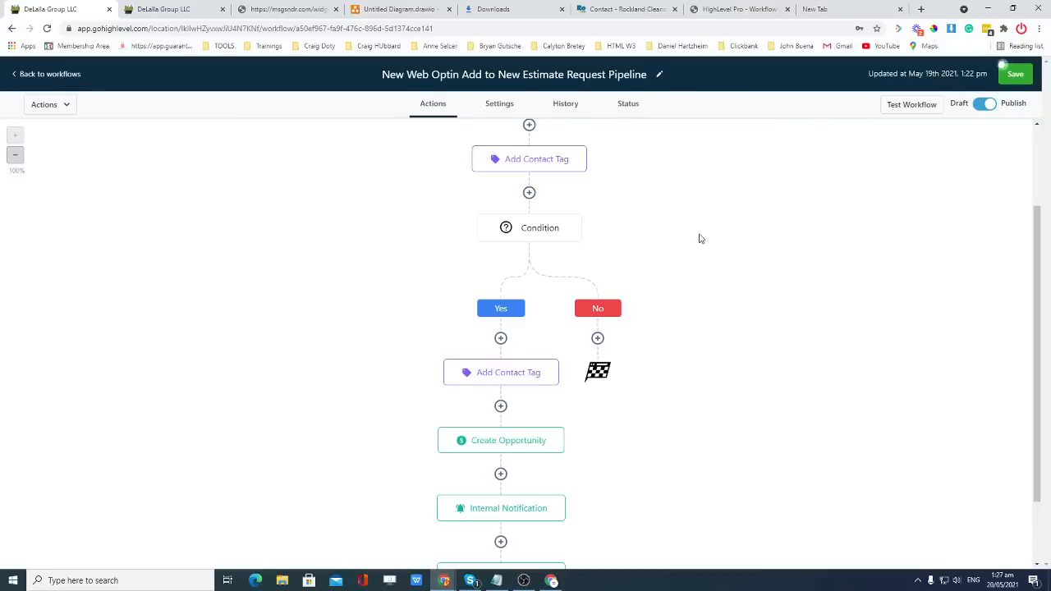
pyautogui.click(597, 338)
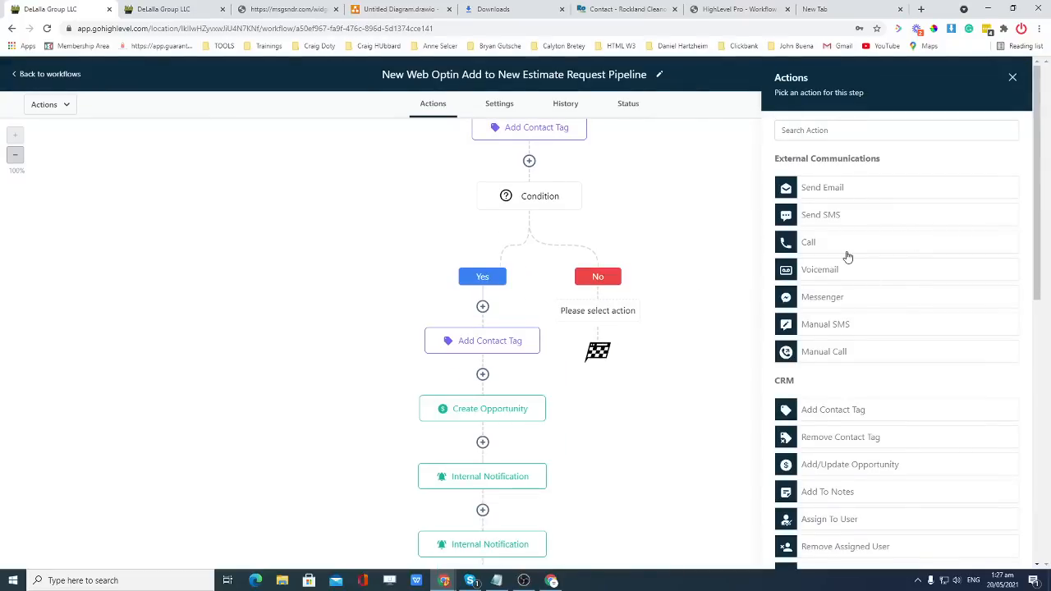
# Browse the No branch's action list and close it without adding a step.
pyautogui.scroll(-2, 845, 257)
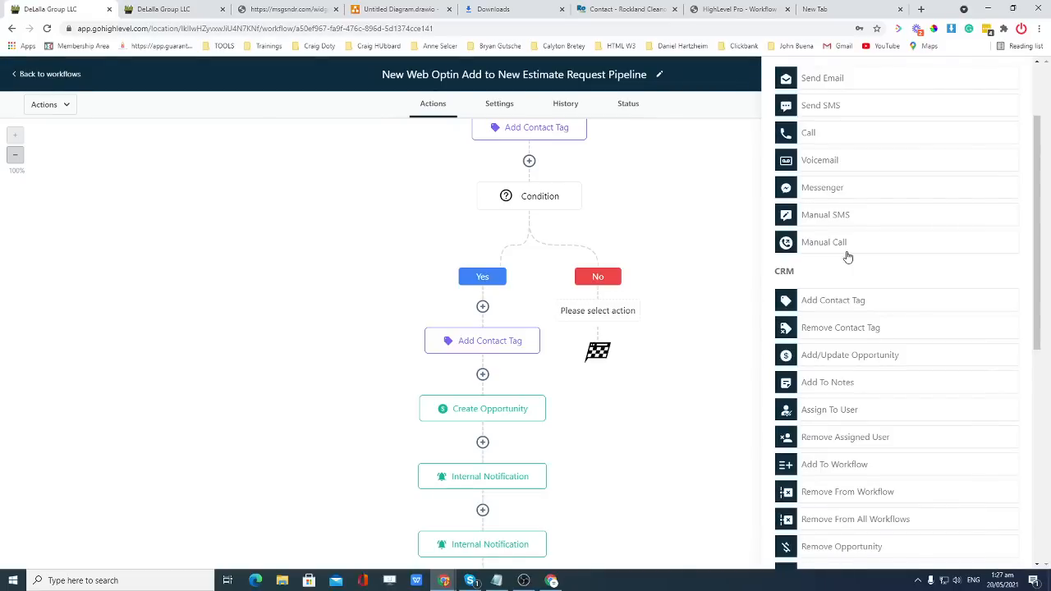
pyautogui.scroll(-3, 847, 257)
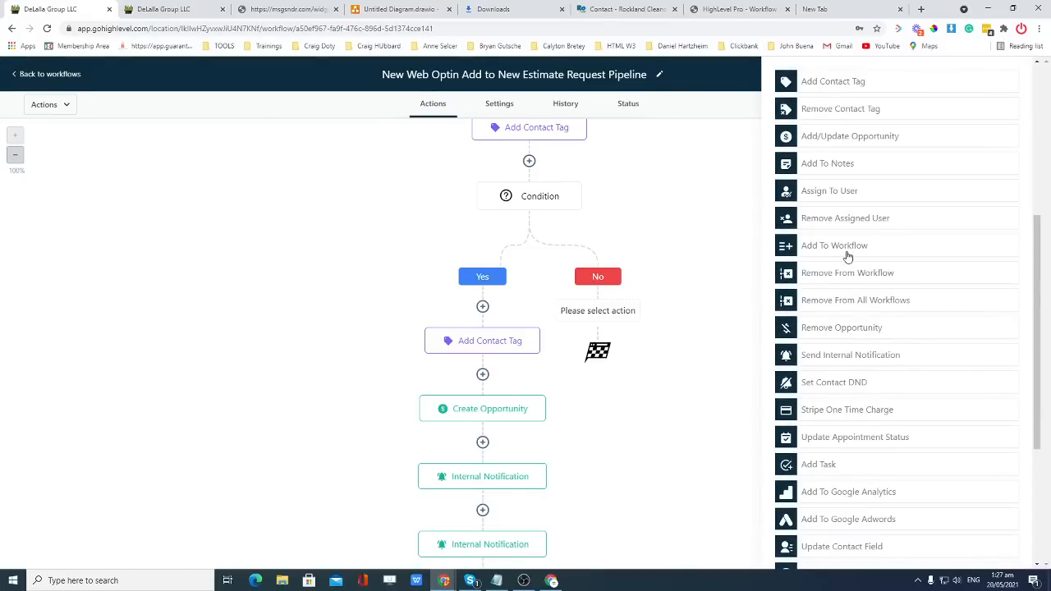
pyautogui.scroll(2, 847, 257)
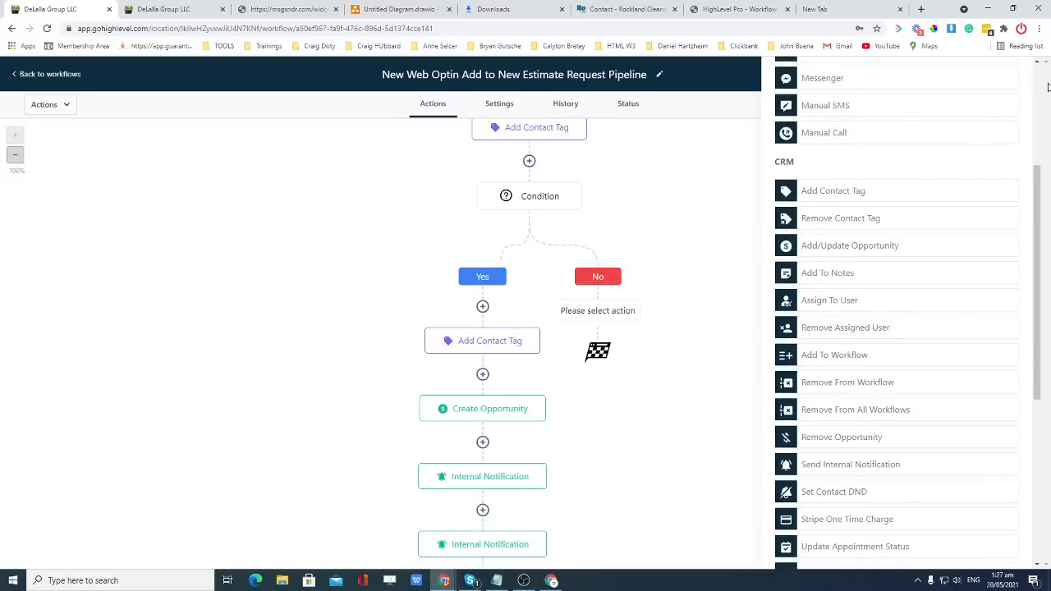
pyautogui.scroll(3, 974, 148)
pyautogui.click(1012, 76)
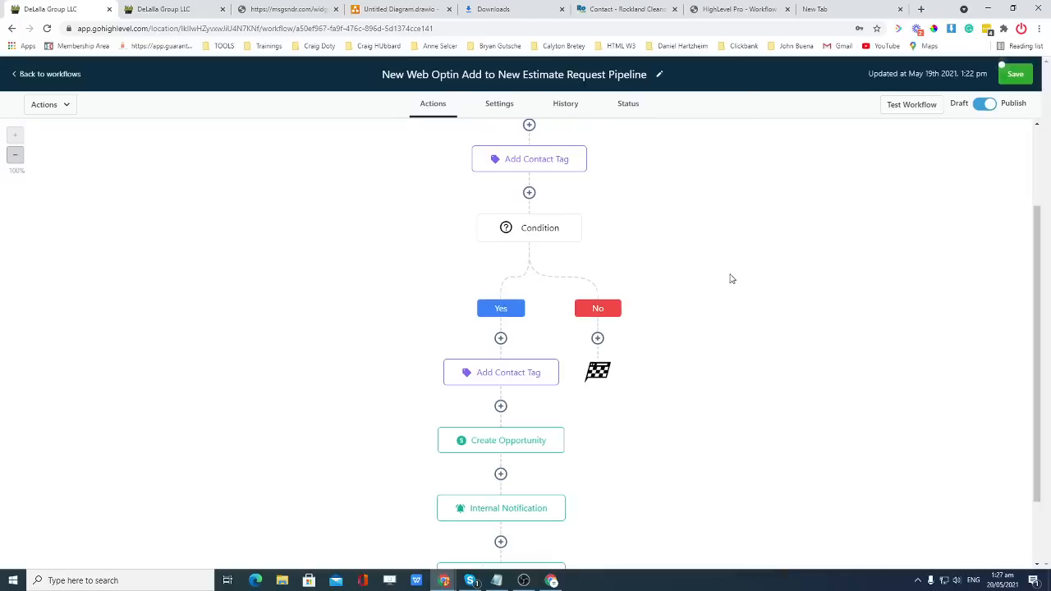
# Add a second rule to the condition and switch its joining logic between AND and OR.
pyautogui.click(529, 231)
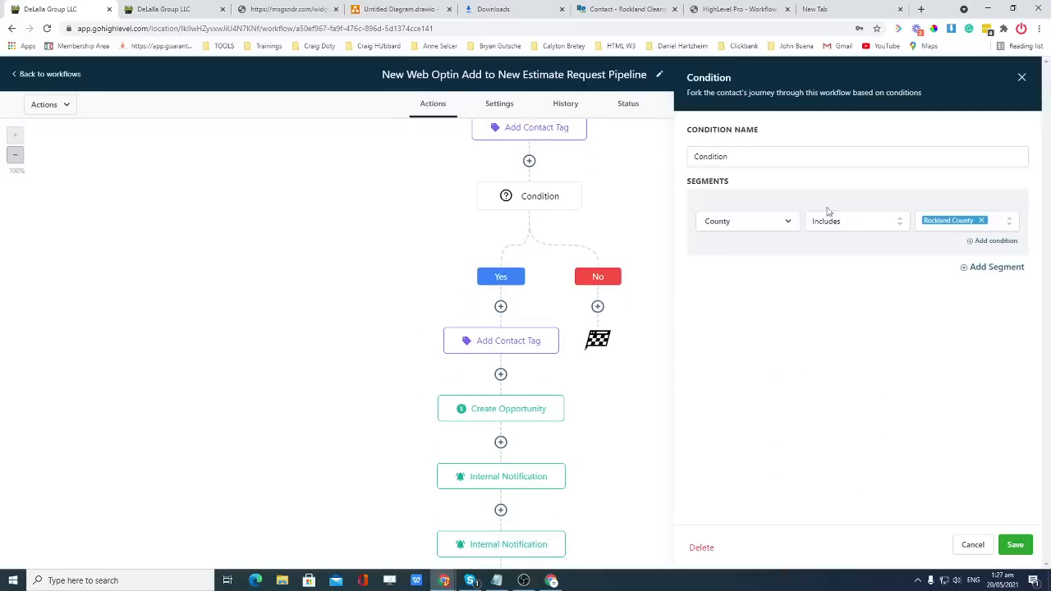
pyautogui.click(995, 242)
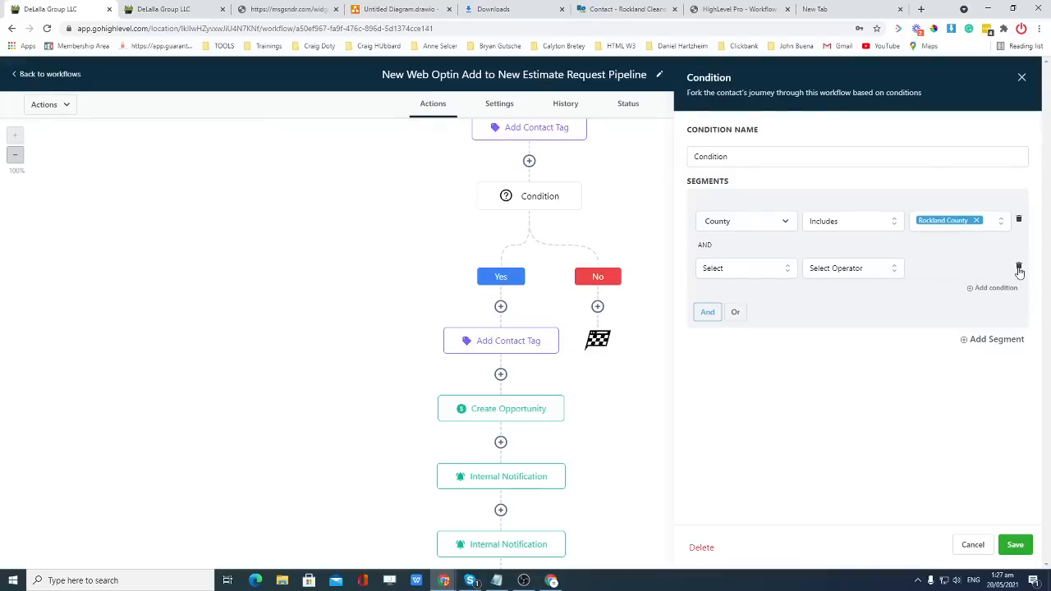
pyautogui.click(734, 315)
pyautogui.click(751, 272)
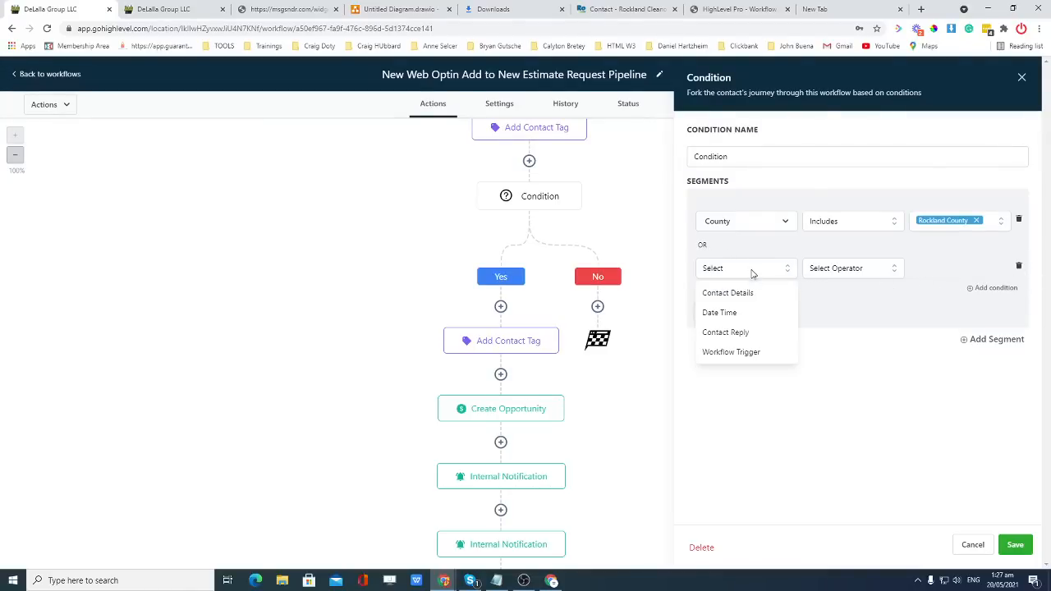
pyautogui.click(739, 293)
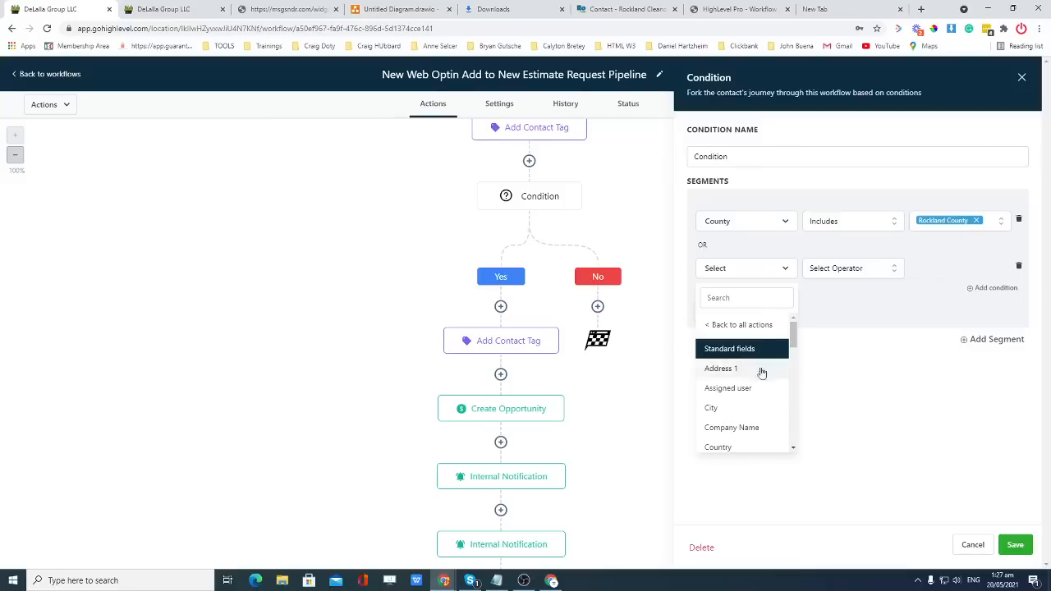
pyautogui.moveTo(793, 336); pyautogui.dragTo(793, 381)
pyautogui.click(759, 271)
pyautogui.click(758, 271)
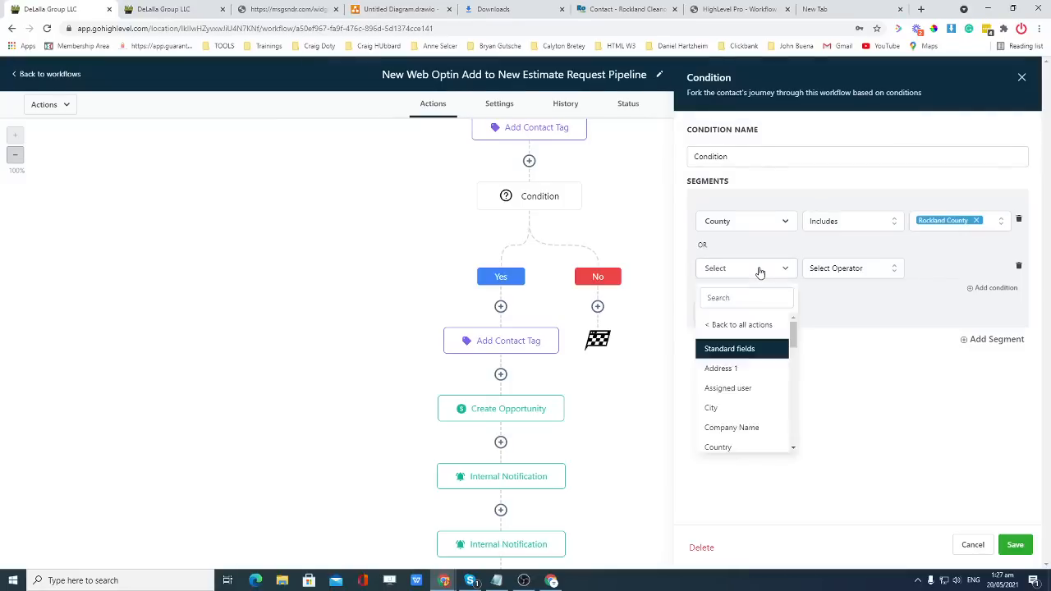
pyautogui.click(709, 312)
pyautogui.click(776, 271)
pyautogui.click(775, 270)
pyautogui.click(735, 312)
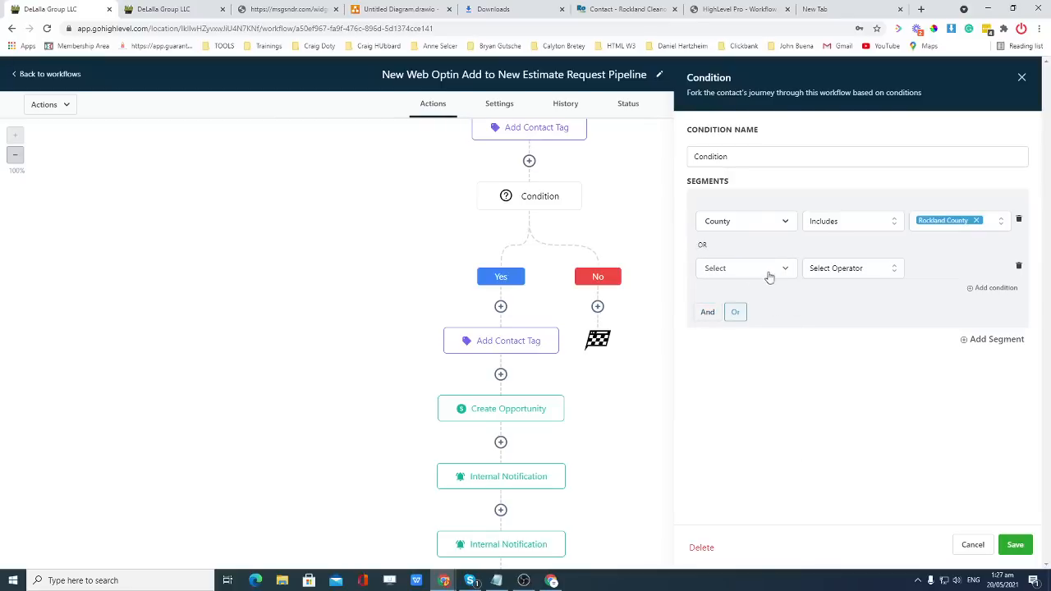
# Set the second rule to County includes Bergen.
pyautogui.click(769, 275)
pyautogui.moveTo(792, 335); pyautogui.dragTo(793, 411)
pyautogui.click(729, 370)
pyautogui.click(850, 278)
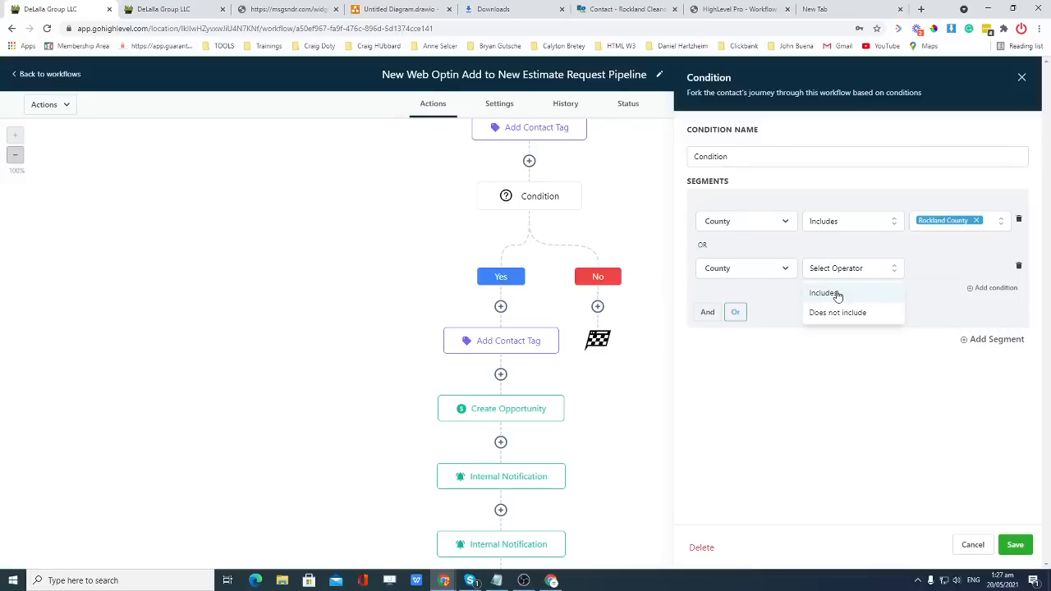
pyautogui.click(825, 293)
pyautogui.click(943, 273)
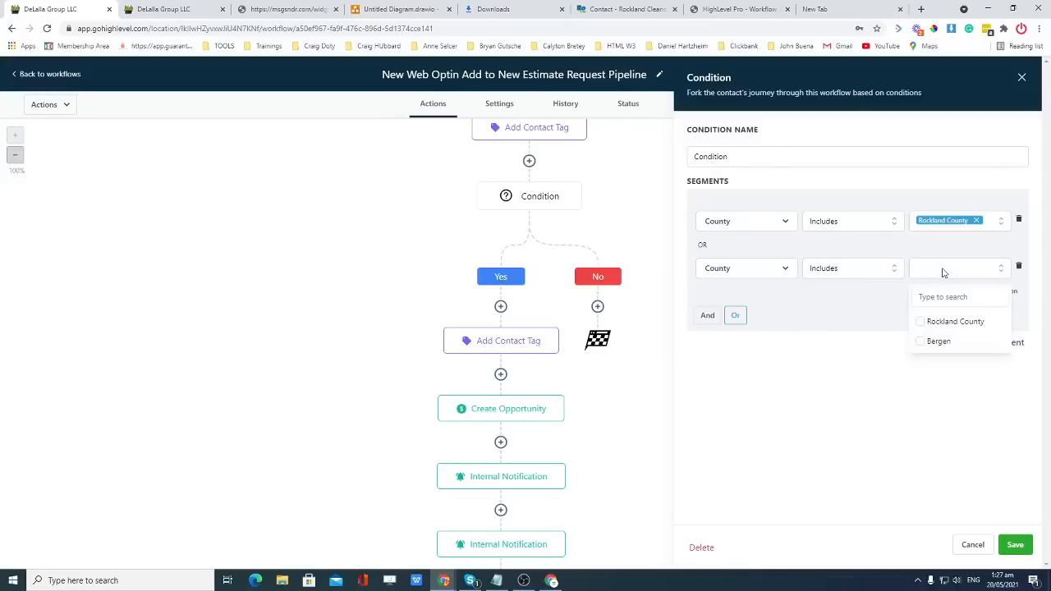
pyautogui.click(921, 343)
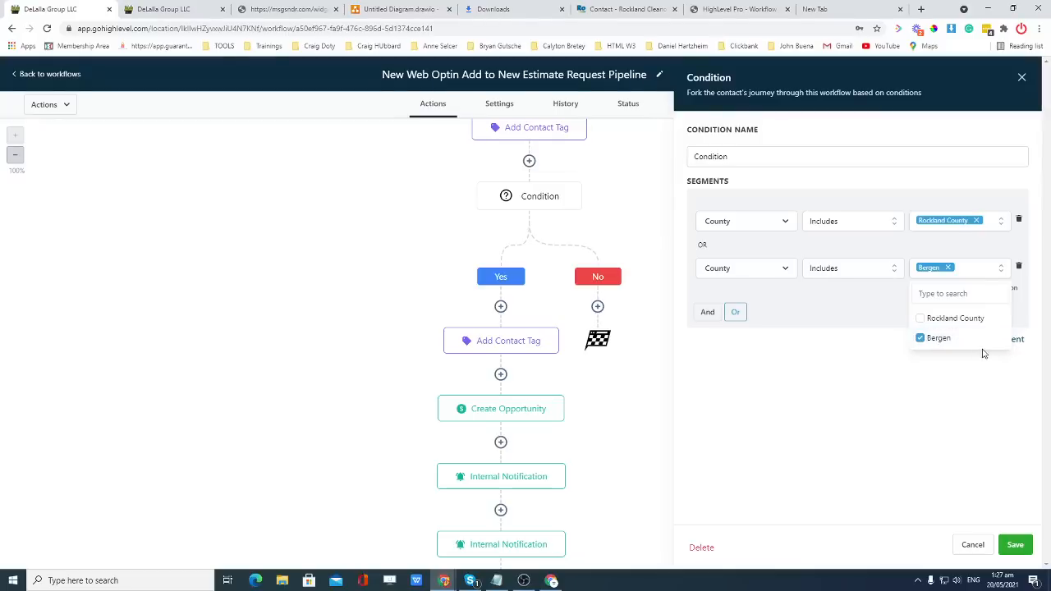
pyautogui.click(973, 383)
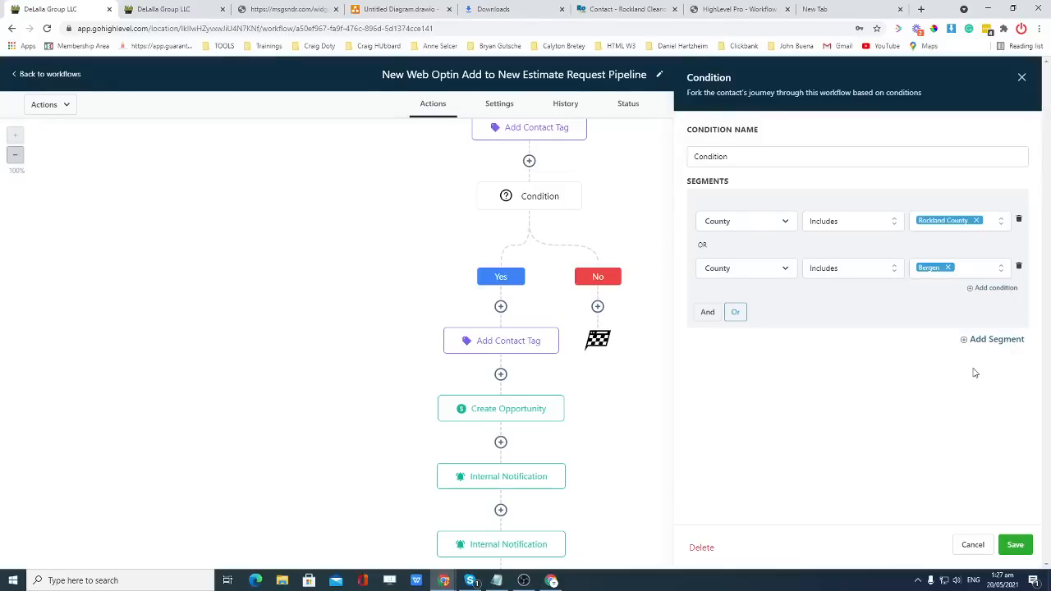
# Add and remove a third rule, then delete the County includes Bergen rule.
pyautogui.click(987, 292)
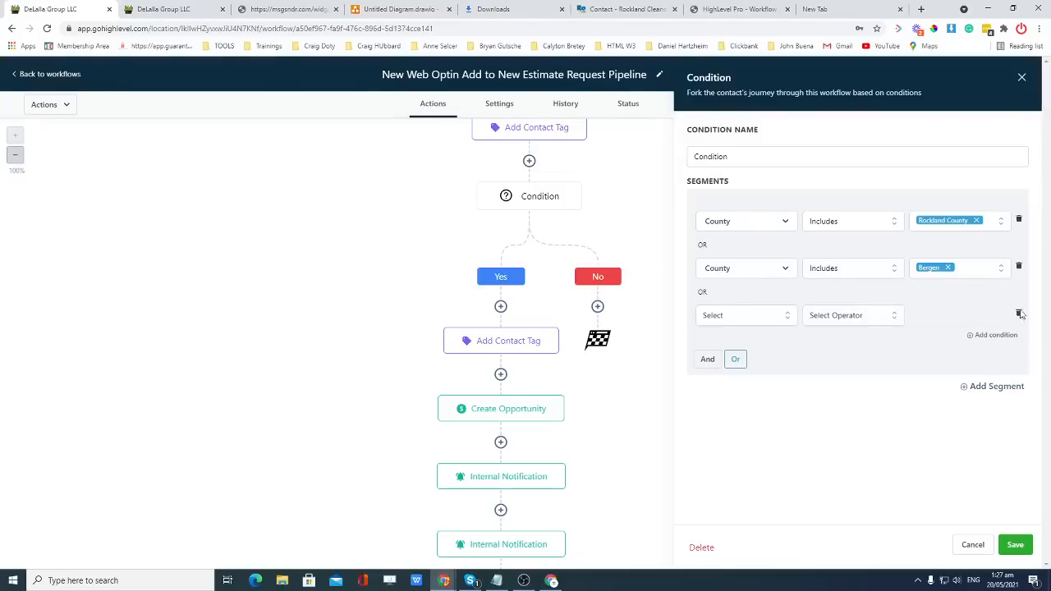
pyautogui.click(1022, 315)
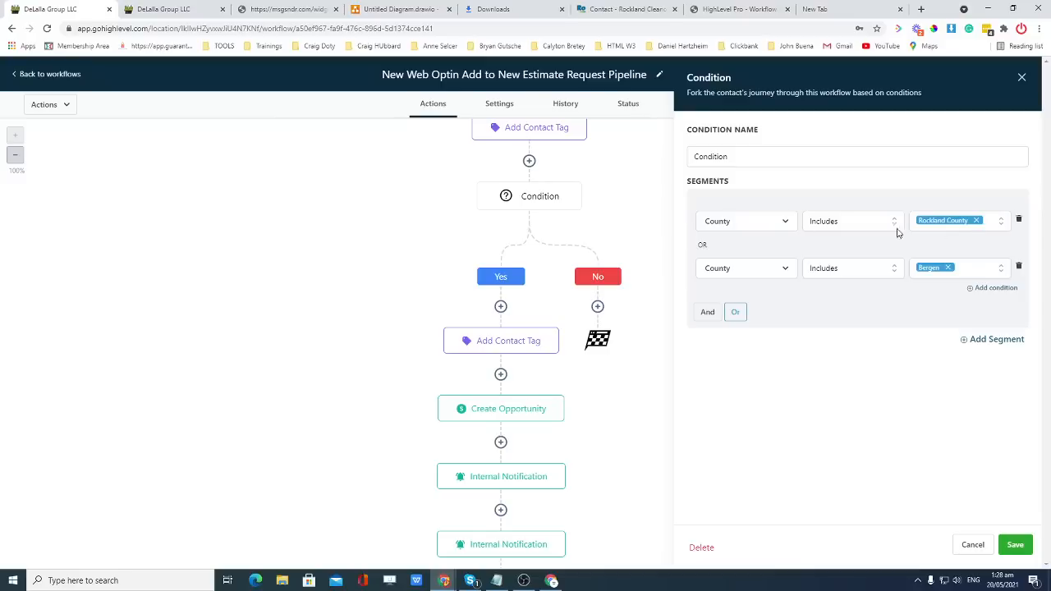
pyautogui.click(1018, 269)
# Add a new condition segment with its field set to Contact Details > County.
pyautogui.click(985, 269)
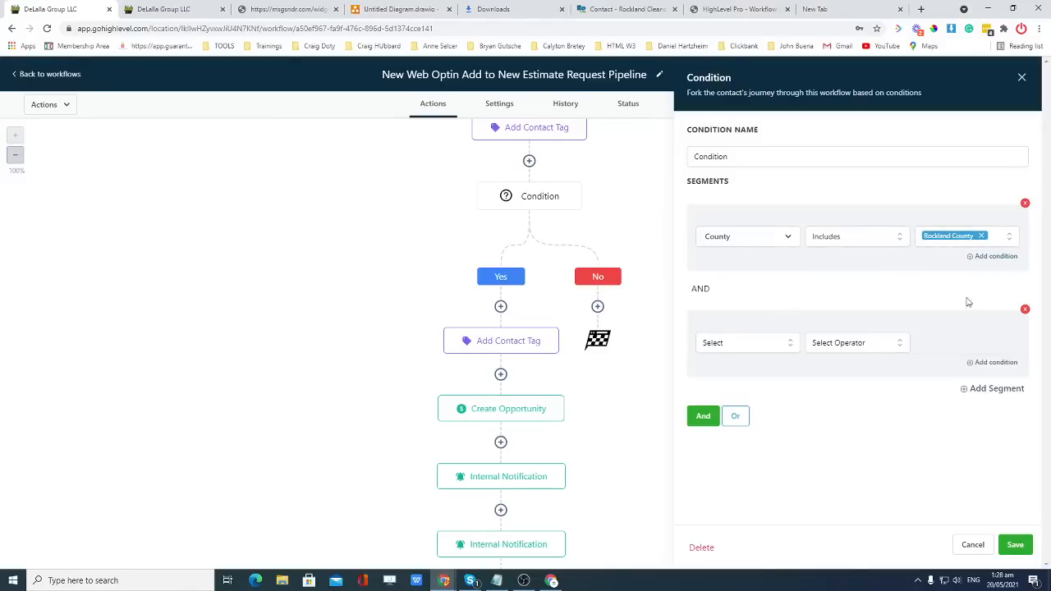
pyautogui.click(750, 344)
pyautogui.click(731, 365)
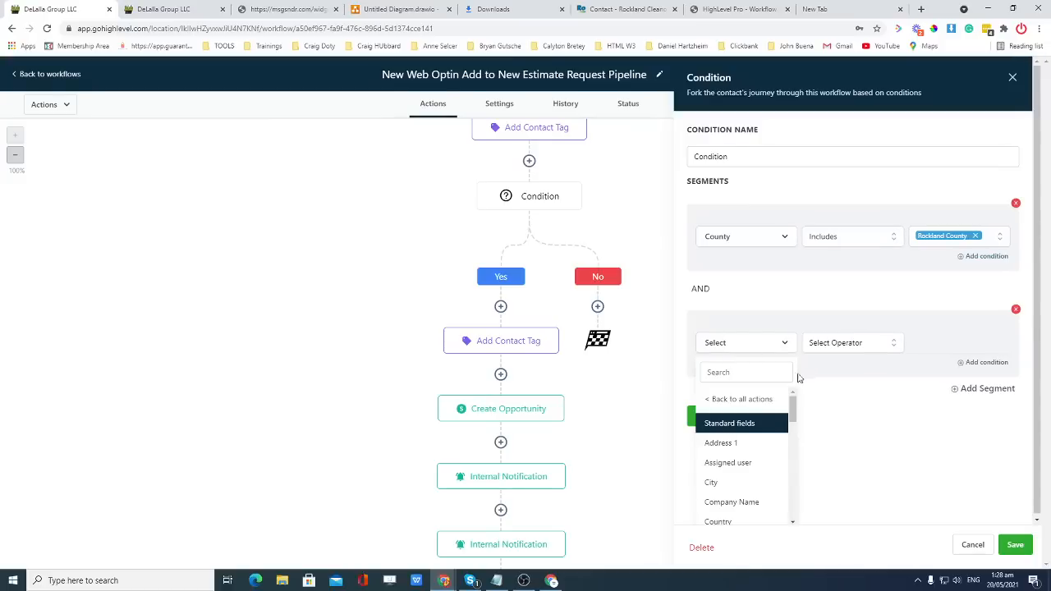
pyautogui.scroll(-8, 768, 449)
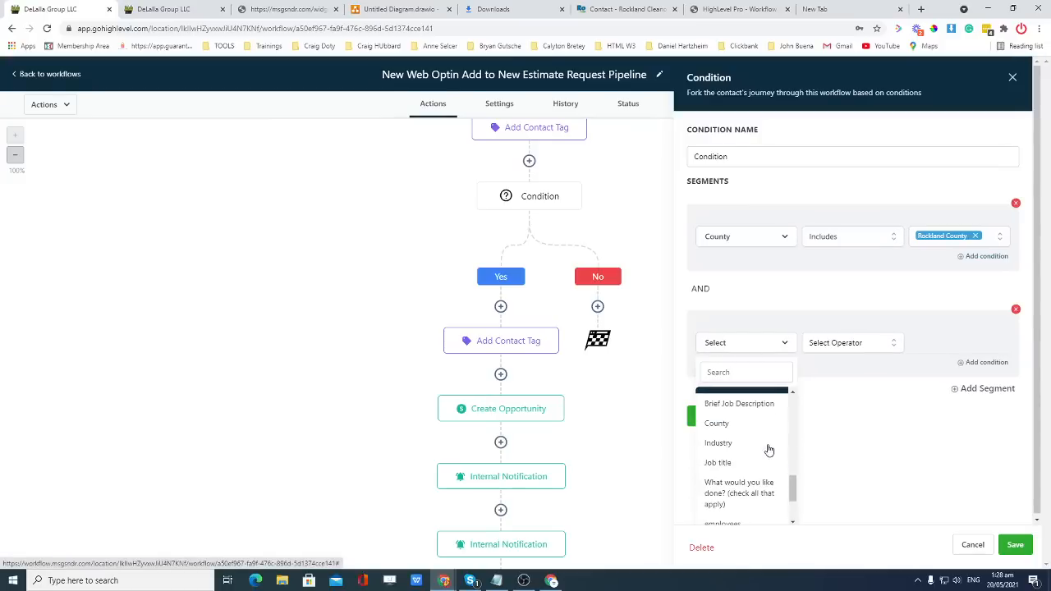
pyautogui.click(768, 422)
pyautogui.click(851, 346)
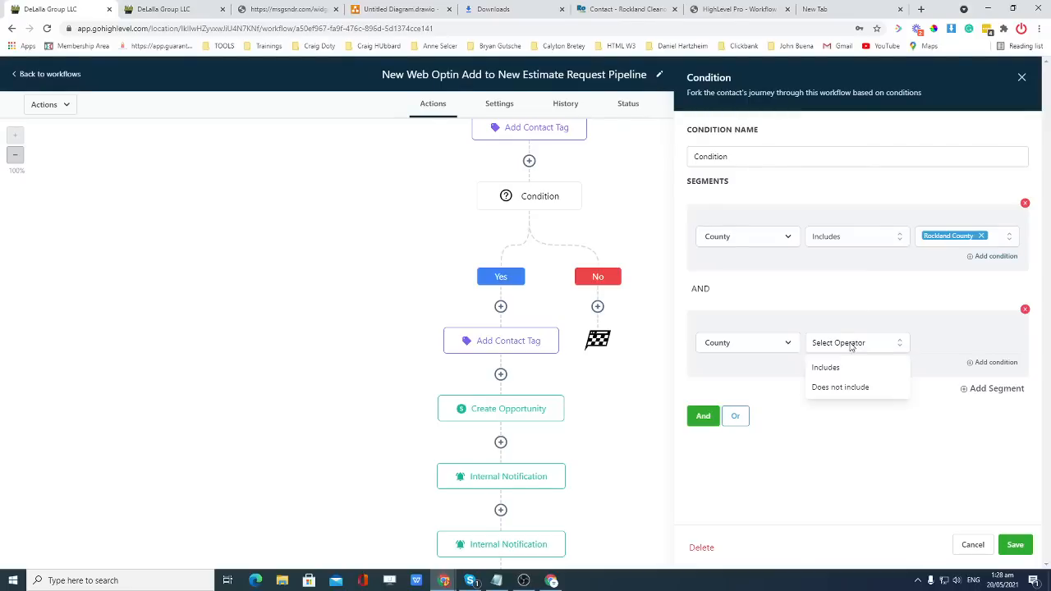
pyautogui.click(849, 285)
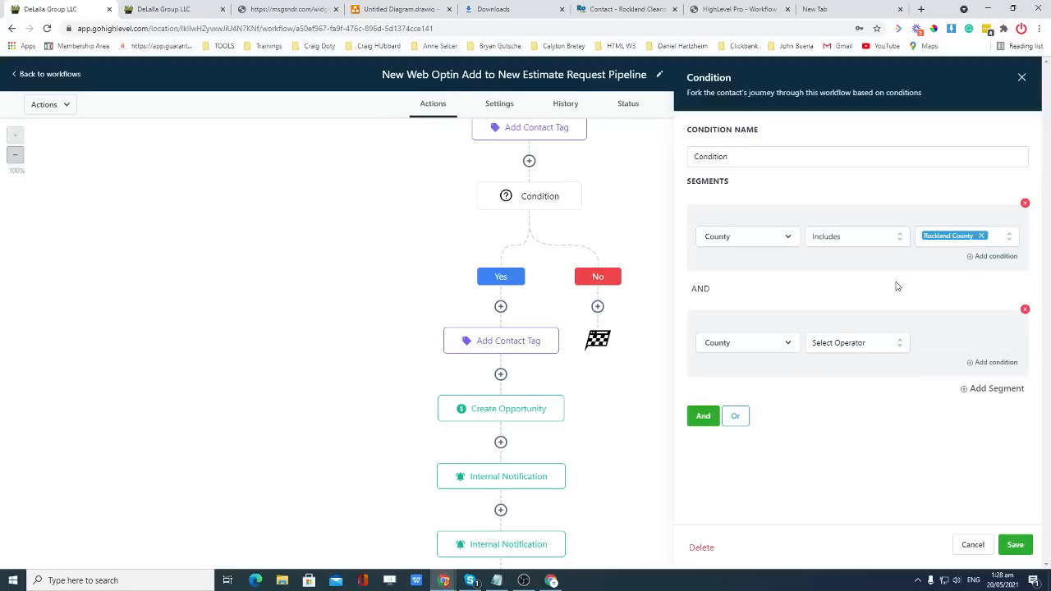
# Remove the new segment and save the condition with only County includes Rockland County.
pyautogui.click(755, 345)
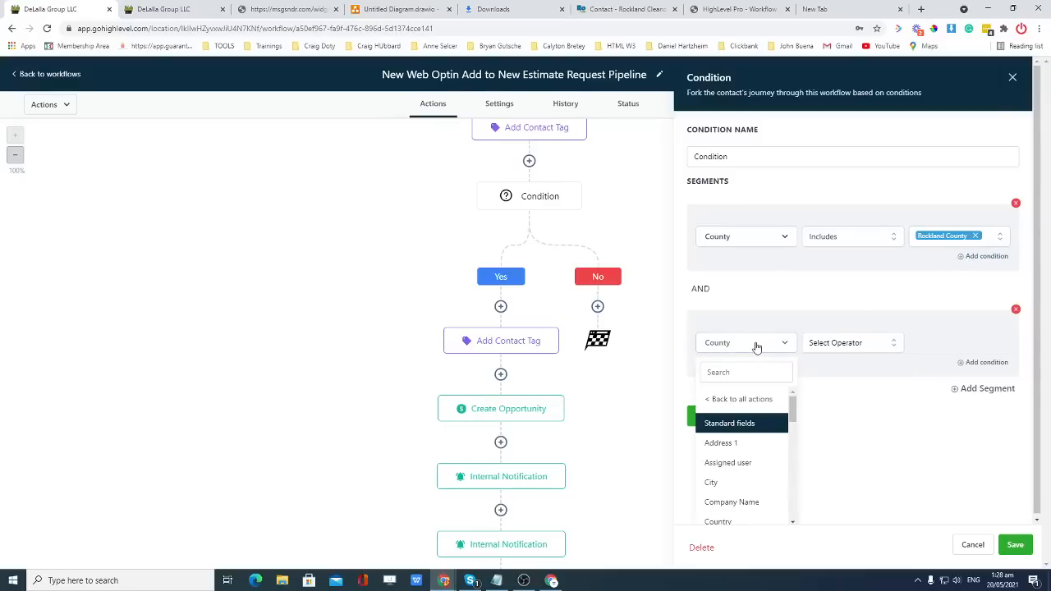
pyautogui.scroll(-1, 773, 411)
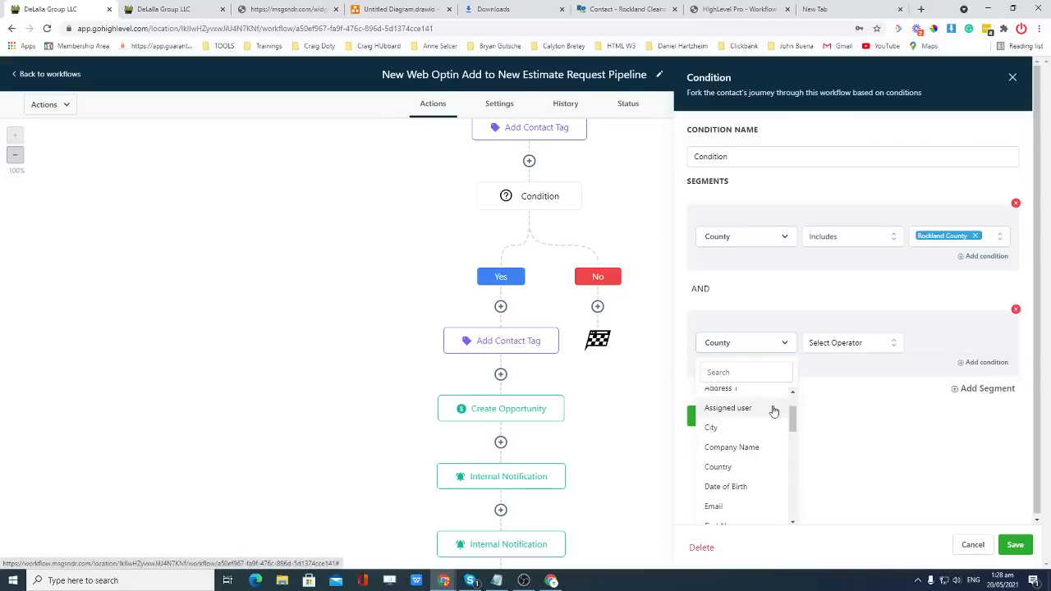
pyautogui.scroll(1, 773, 410)
pyautogui.click(872, 418)
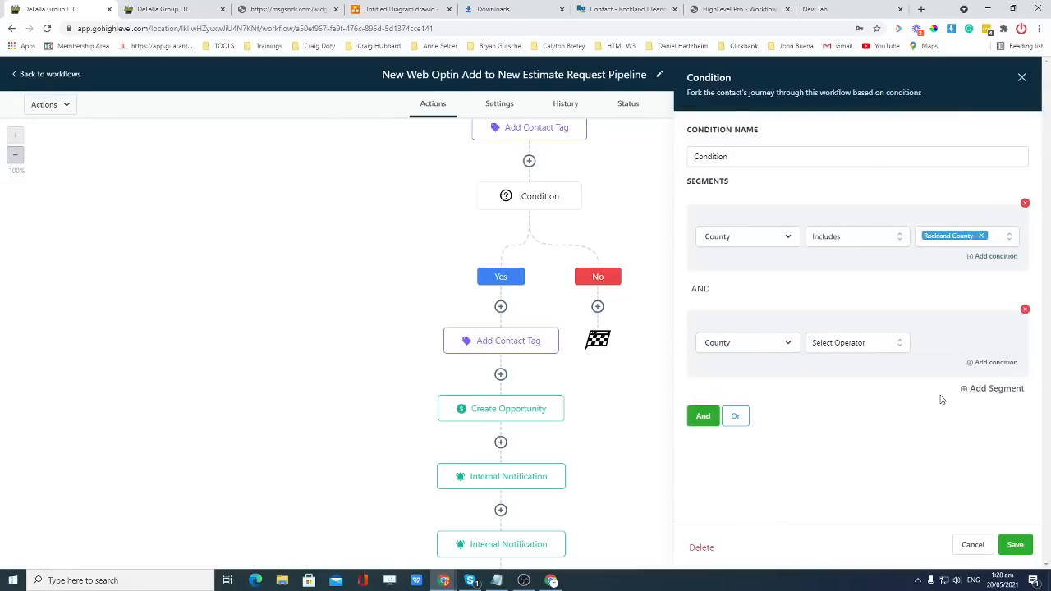
pyautogui.click(1024, 308)
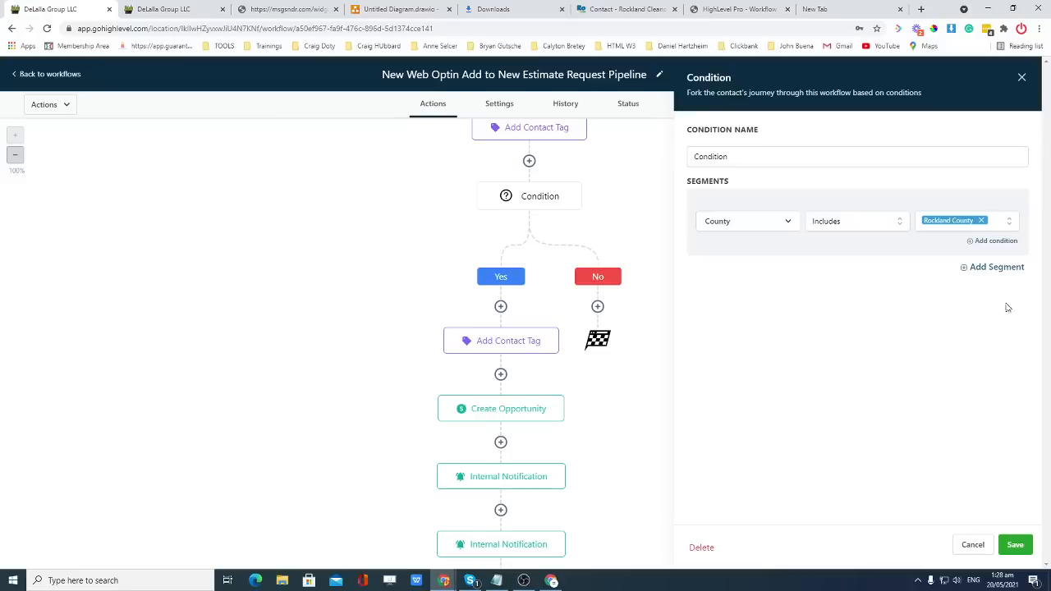
pyautogui.click(1014, 545)
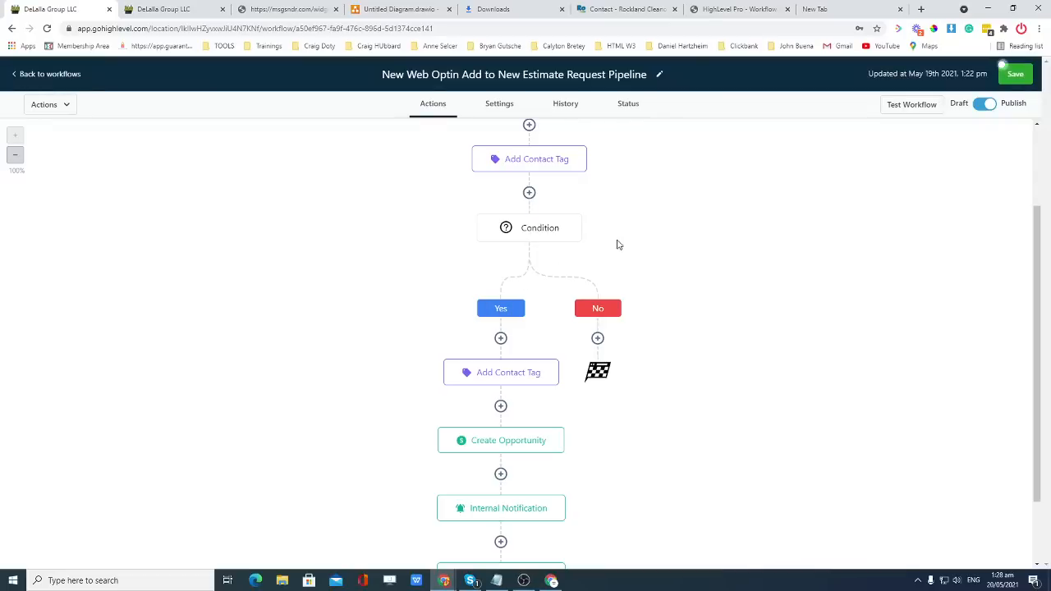
# Add an If/Else condition step under the No branch.
pyautogui.scroll(-1, 645, 305)
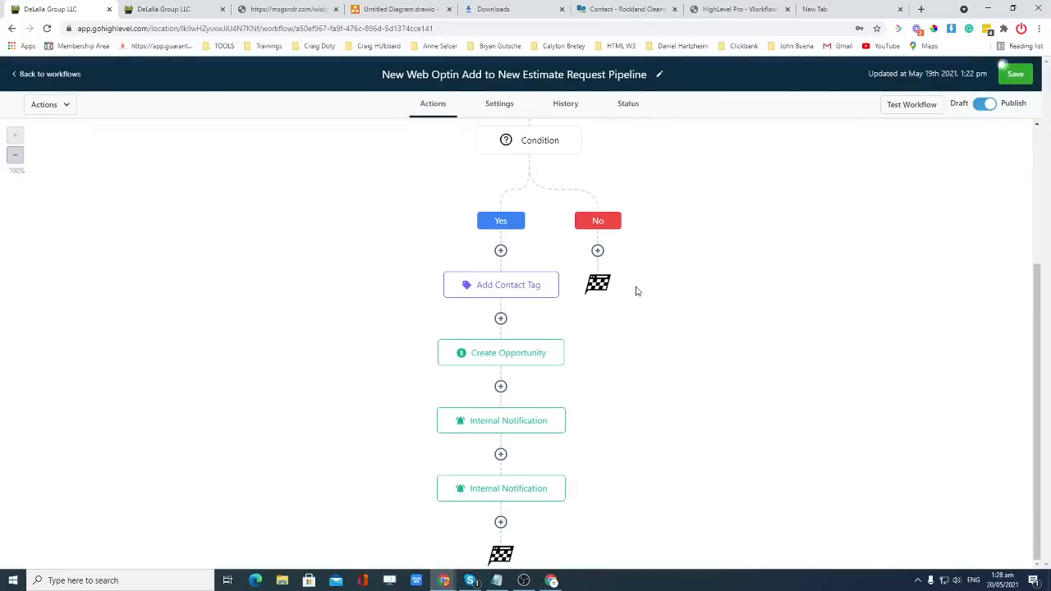
pyautogui.click(599, 251)
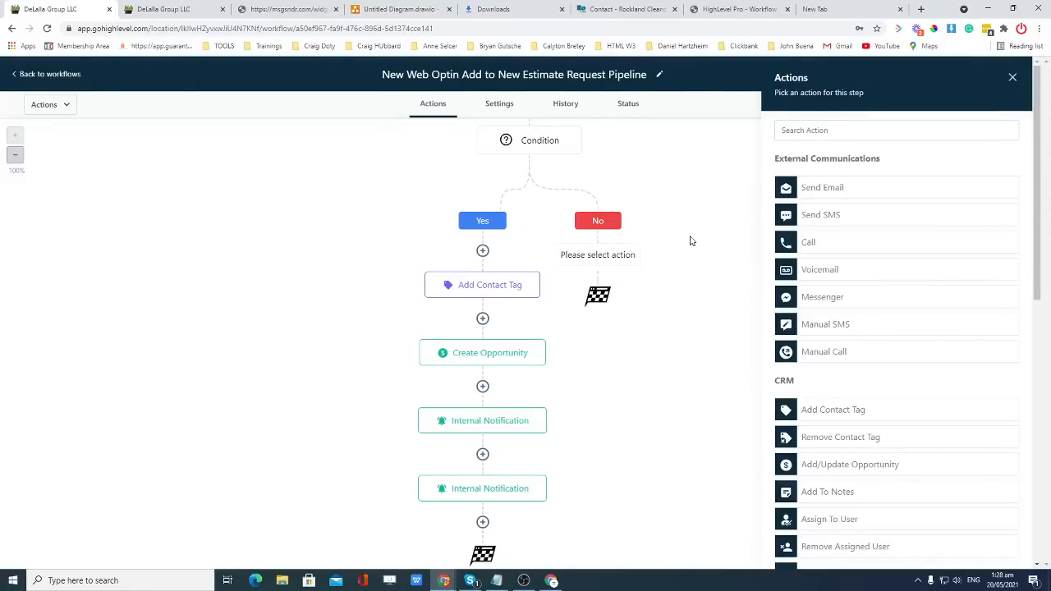
pyautogui.scroll(-7, 896, 274)
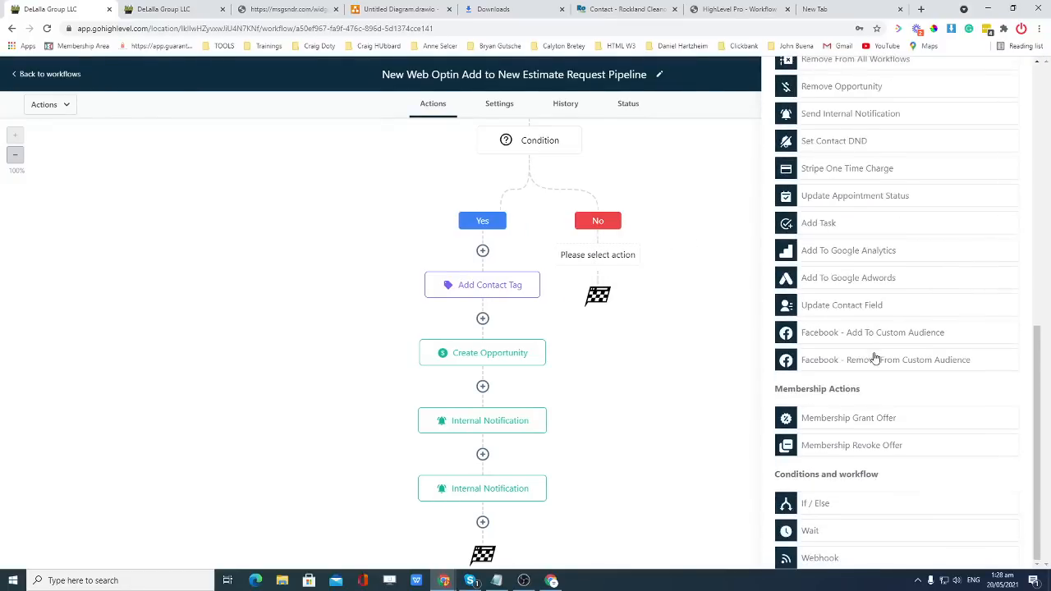
pyautogui.click(823, 502)
# Set the condition to Contact Details County includes Bergen and save it.
pyautogui.click(742, 225)
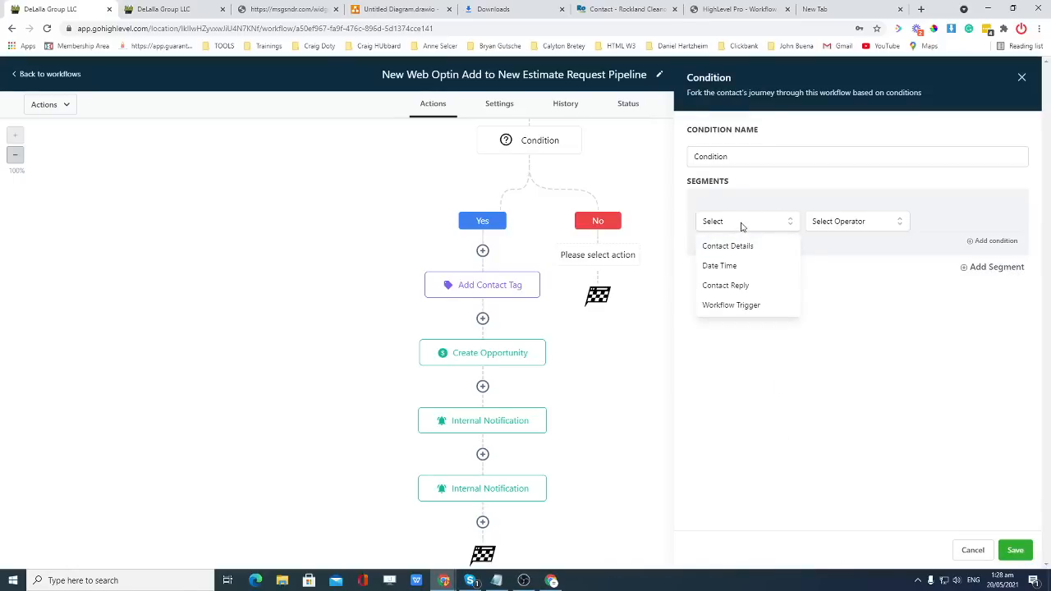
pyautogui.click(744, 248)
pyautogui.scroll(-2, 765, 340)
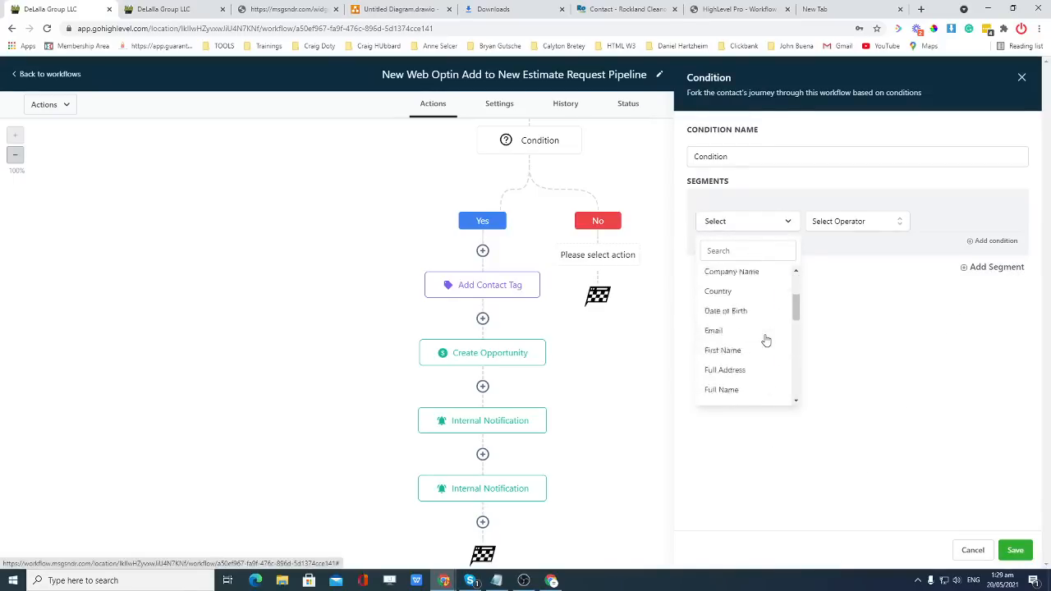
pyautogui.scroll(-5, 764, 340)
pyautogui.click(734, 356)
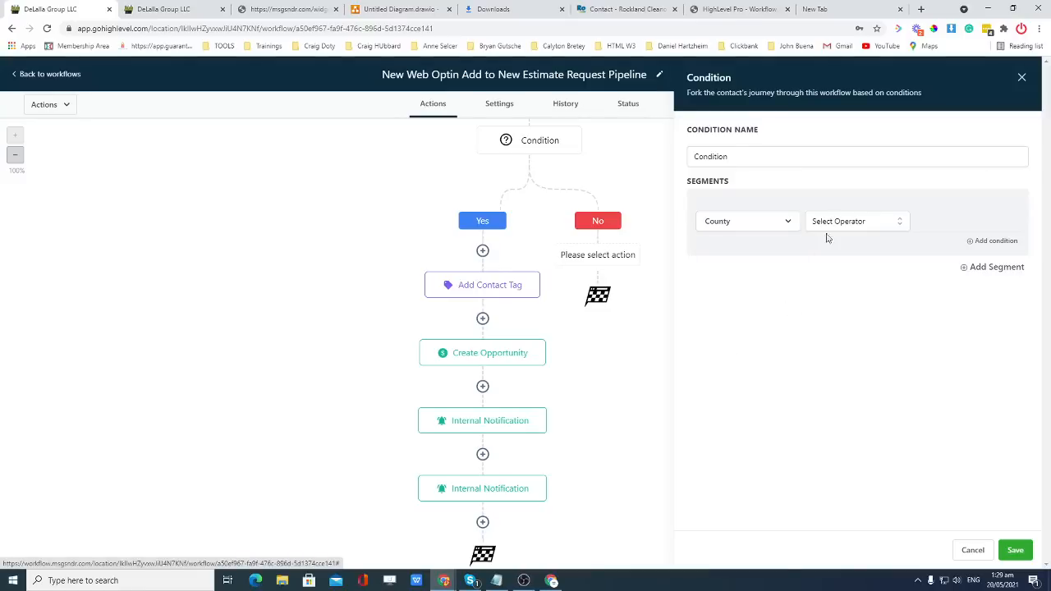
pyautogui.click(837, 223)
pyautogui.click(832, 243)
pyautogui.click(932, 225)
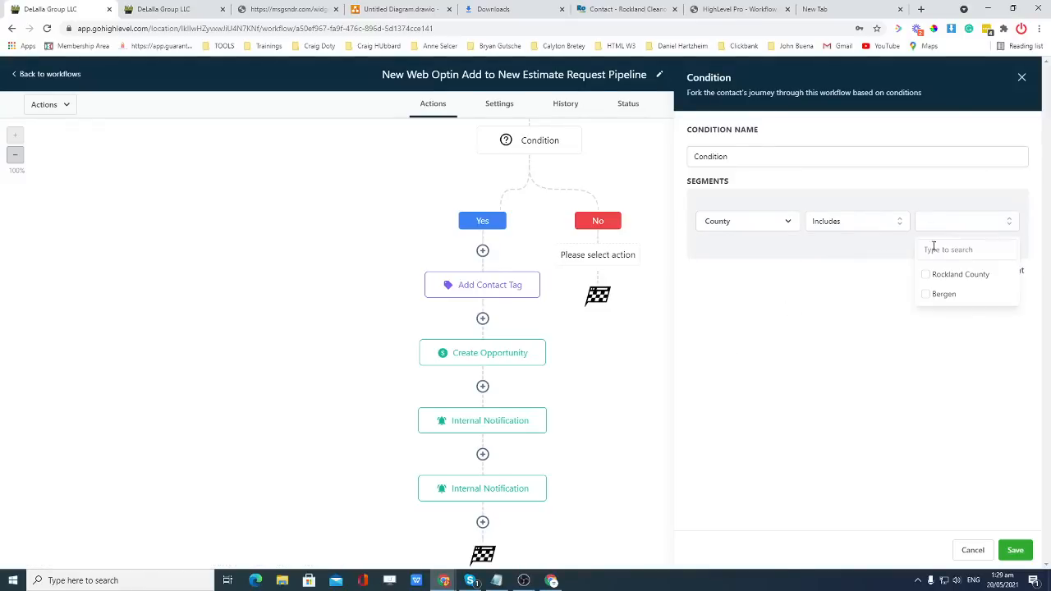
pyautogui.click(943, 293)
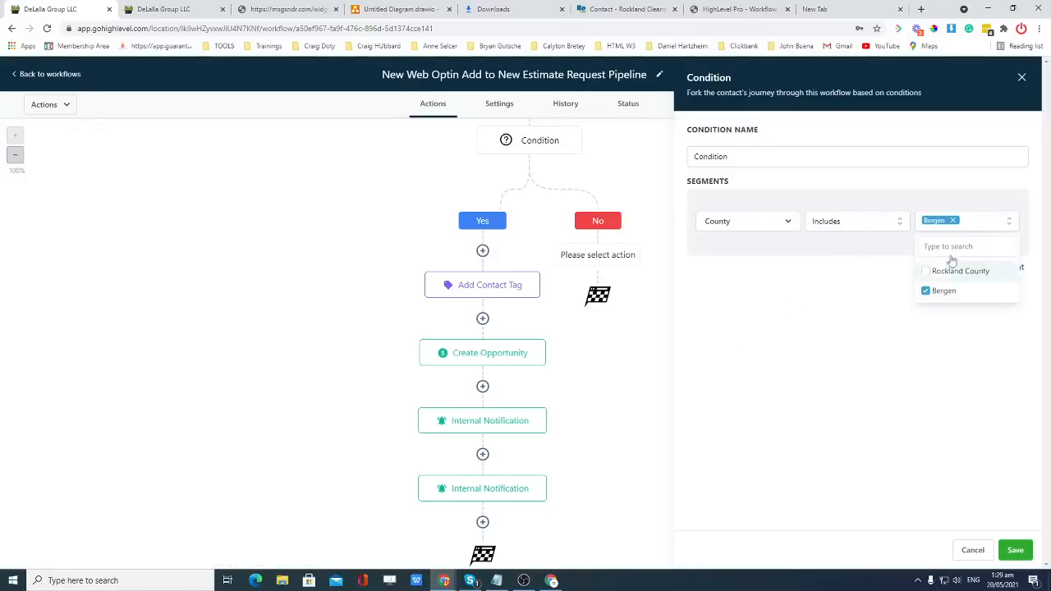
pyautogui.click(1016, 550)
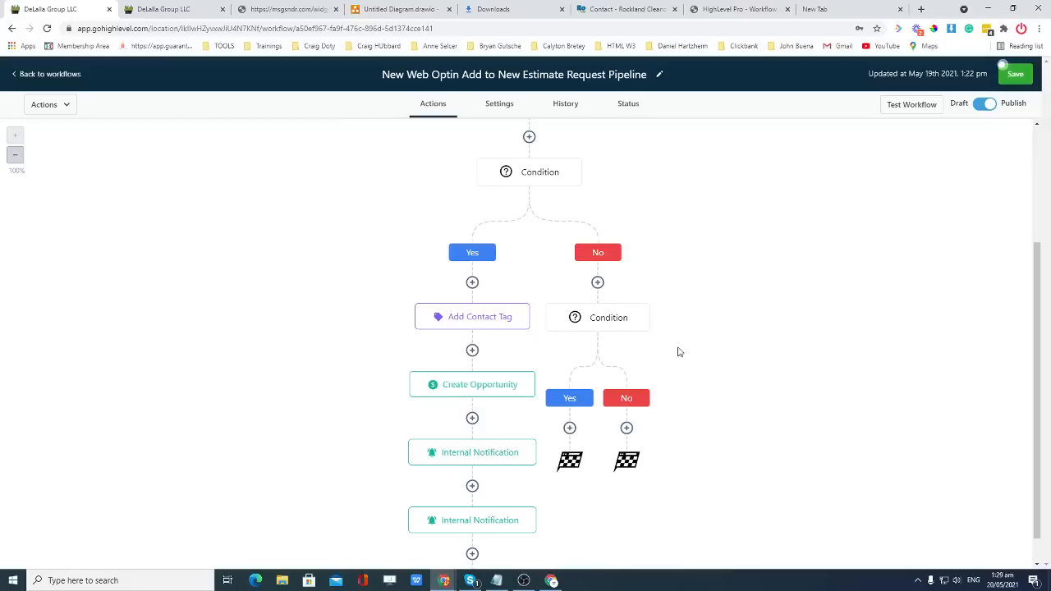
# Add an Add Contact Tag action under the inner Yes branch and create a new 'bergen' tag.
pyautogui.click(569, 395)
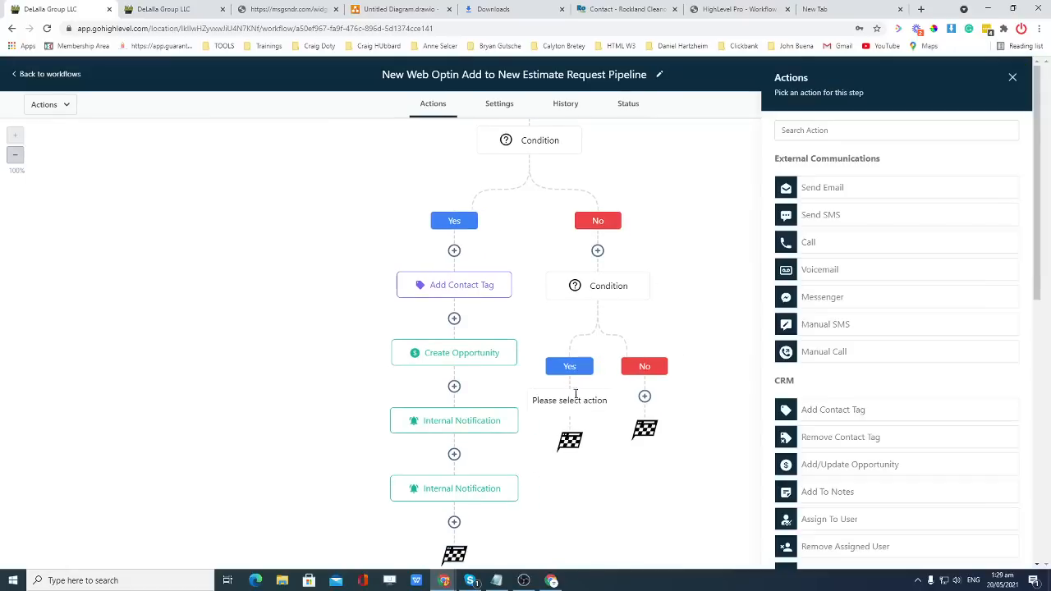
pyautogui.scroll(-1, 848, 279)
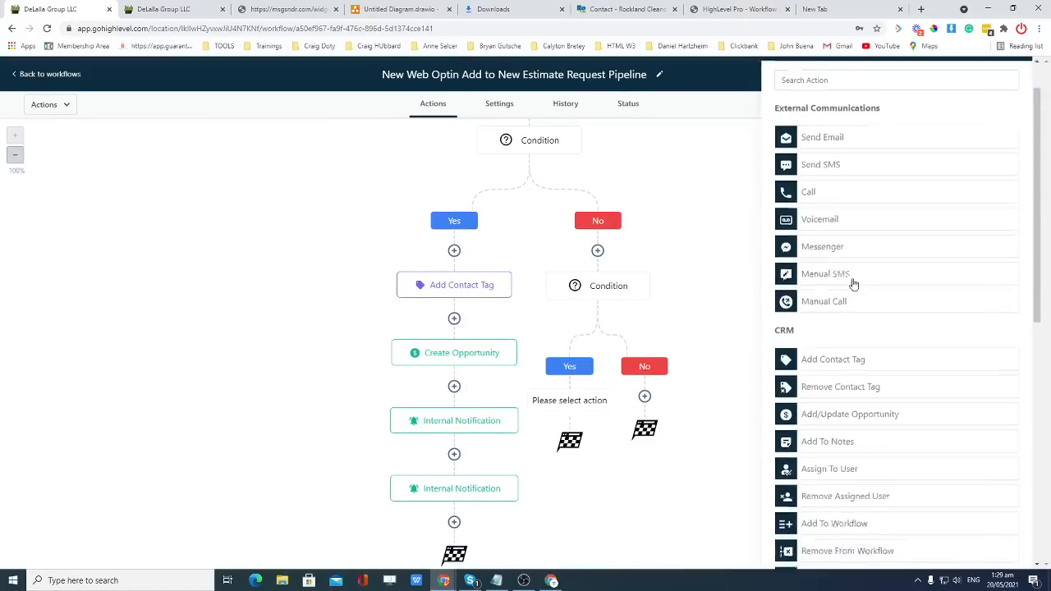
pyautogui.click(847, 353)
pyautogui.click(834, 199)
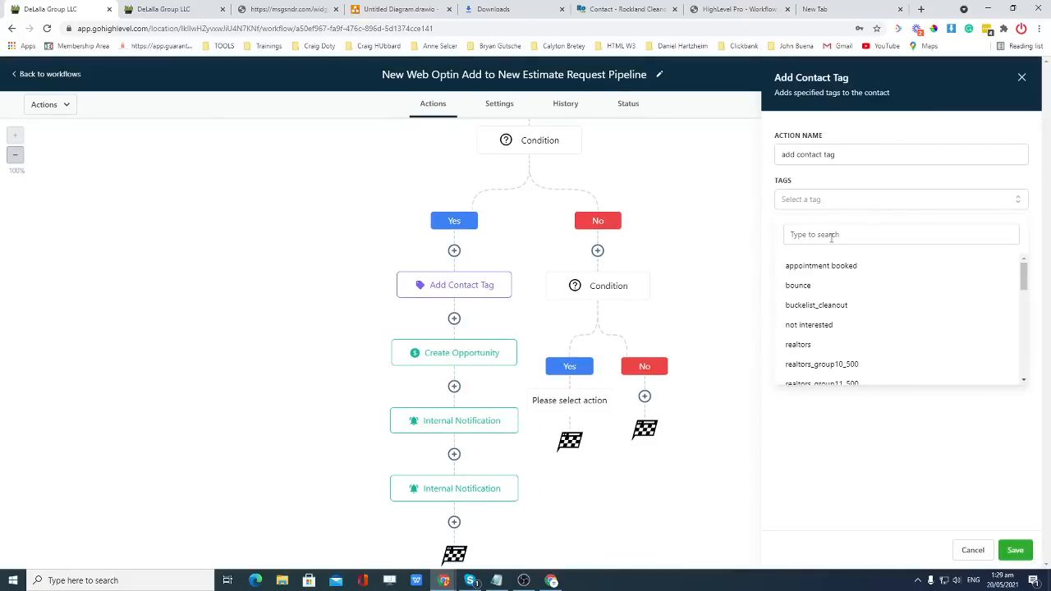
pyautogui.write('bergen')
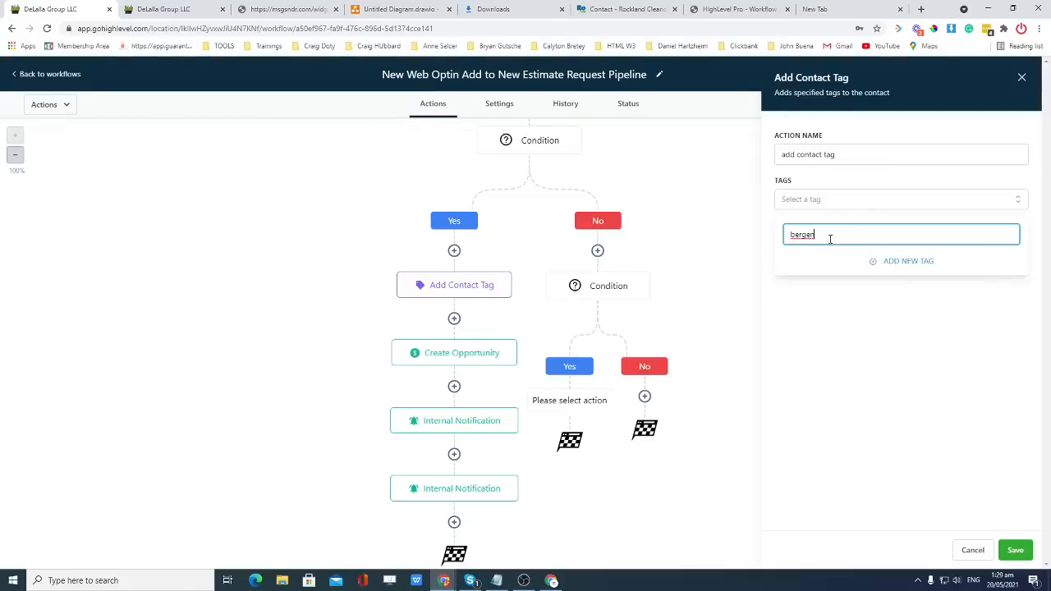
pyautogui.click(896, 264)
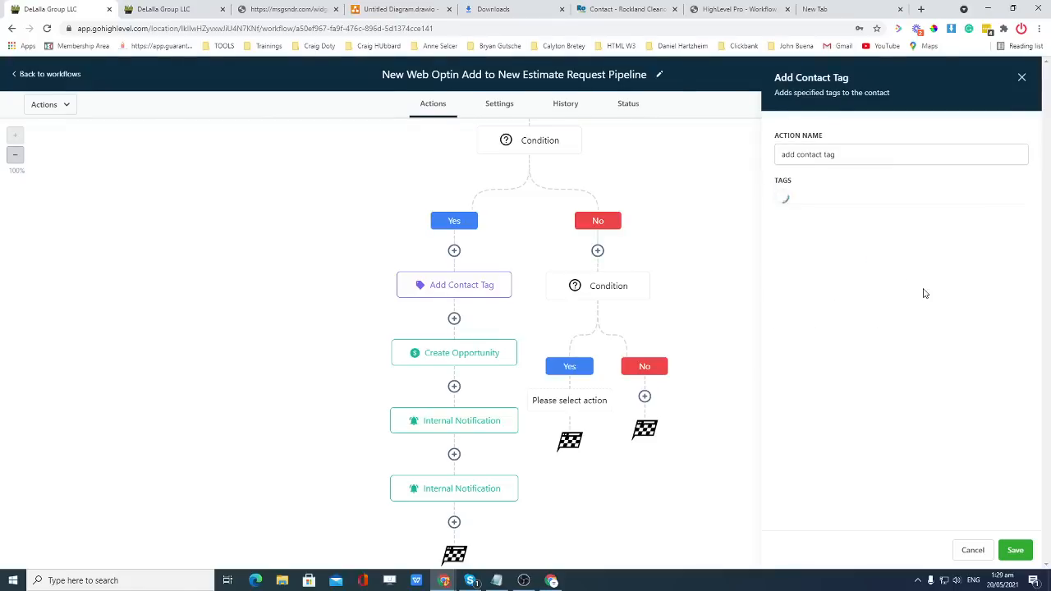
# Save the bergen tag action, then reopen the Bergen condition's settings.
pyautogui.click(1014, 550)
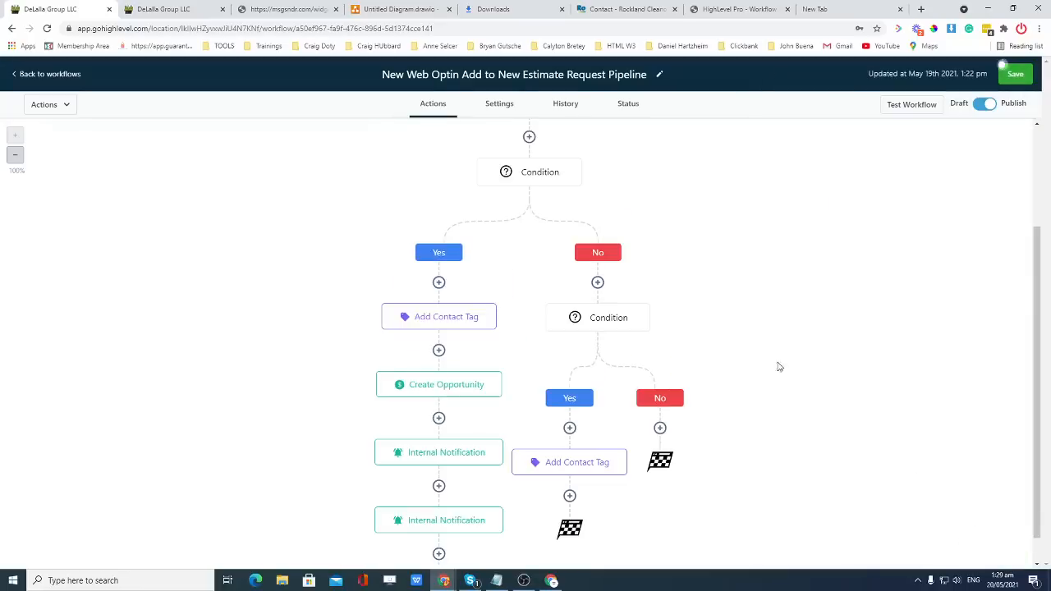
pyautogui.scroll(-1, 711, 338)
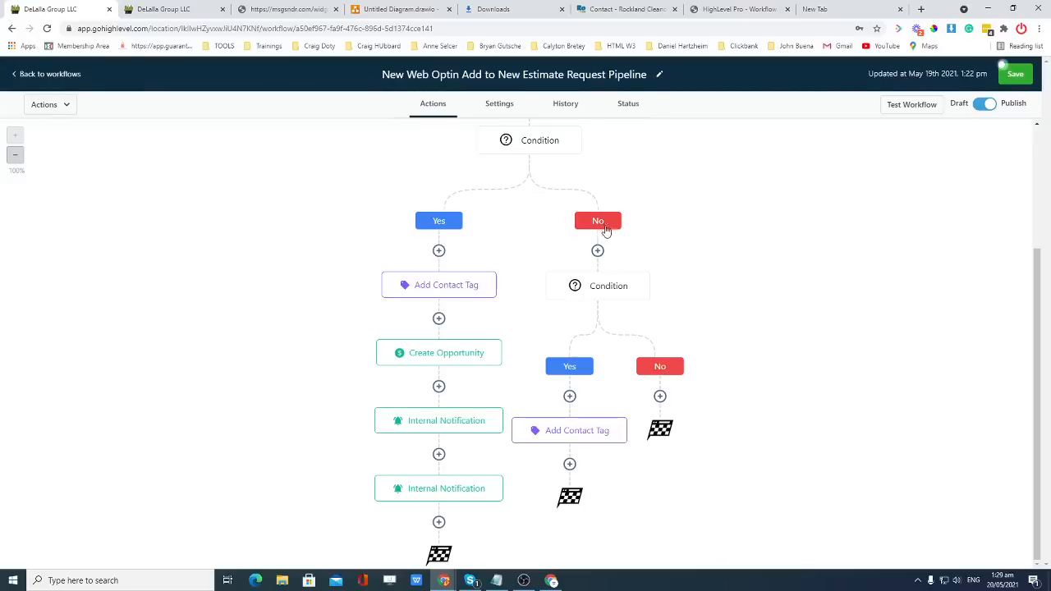
pyautogui.click(628, 298)
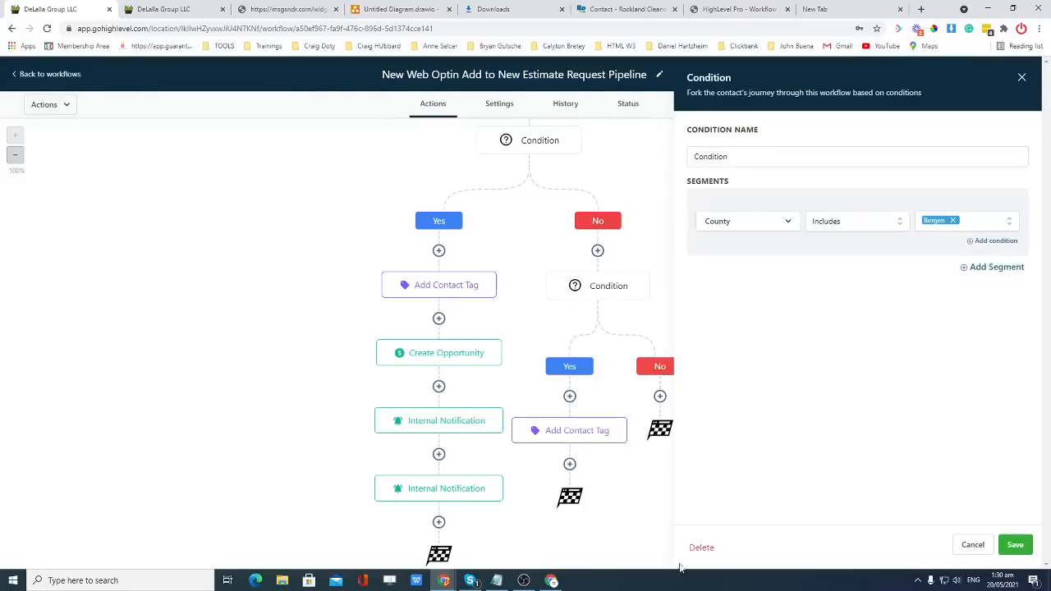
# Delete the Bergen condition, keeping its Yes-branch steps.
pyautogui.click(711, 546)
pyautogui.click(604, 361)
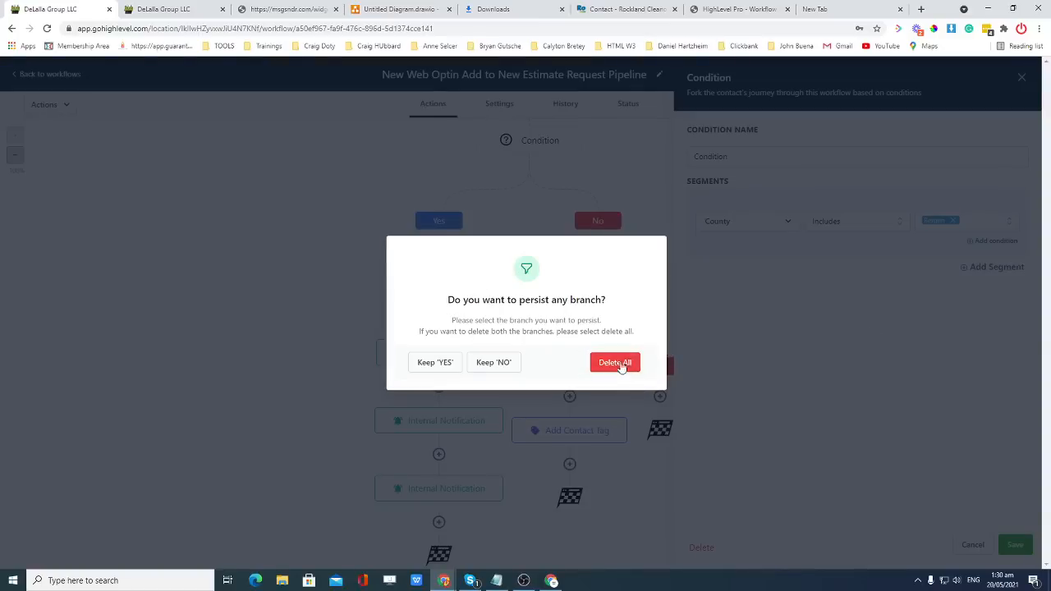
pyautogui.click(434, 364)
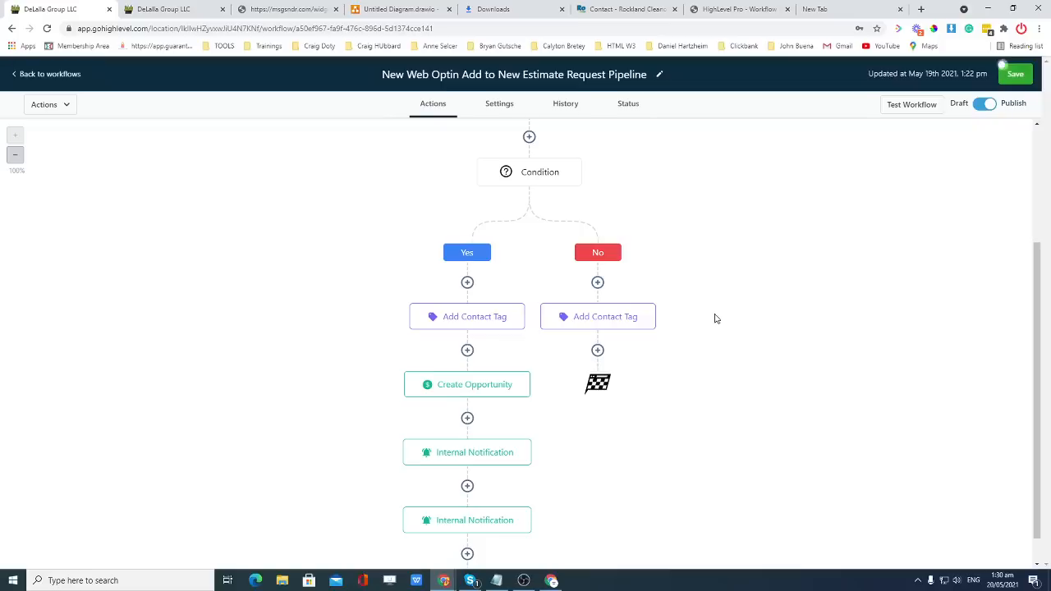
# Delete the Rockland County condition, also keeping its Yes-branch steps.
pyautogui.click(551, 181)
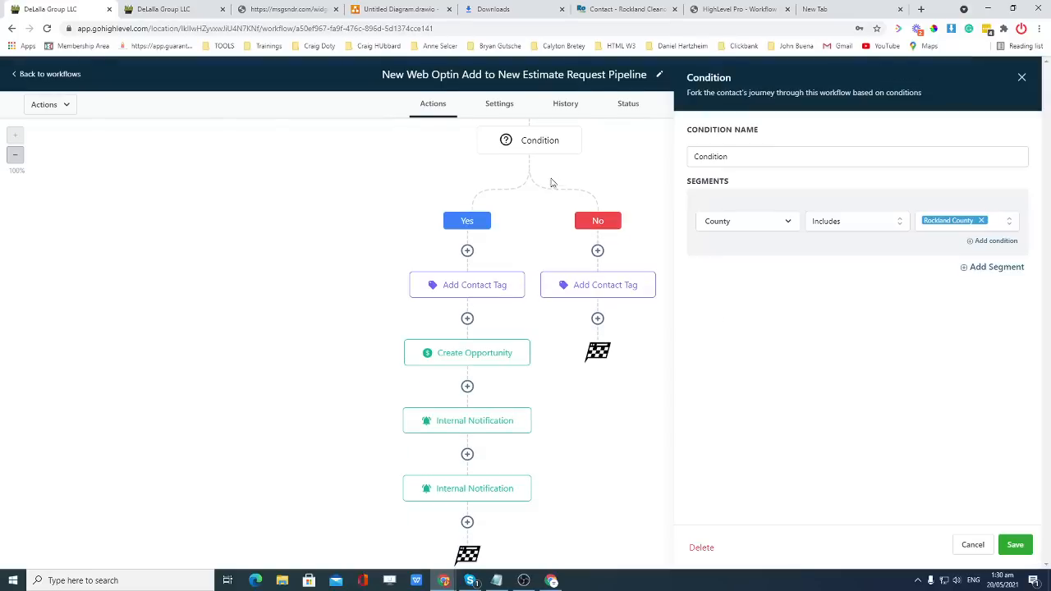
pyautogui.click(701, 547)
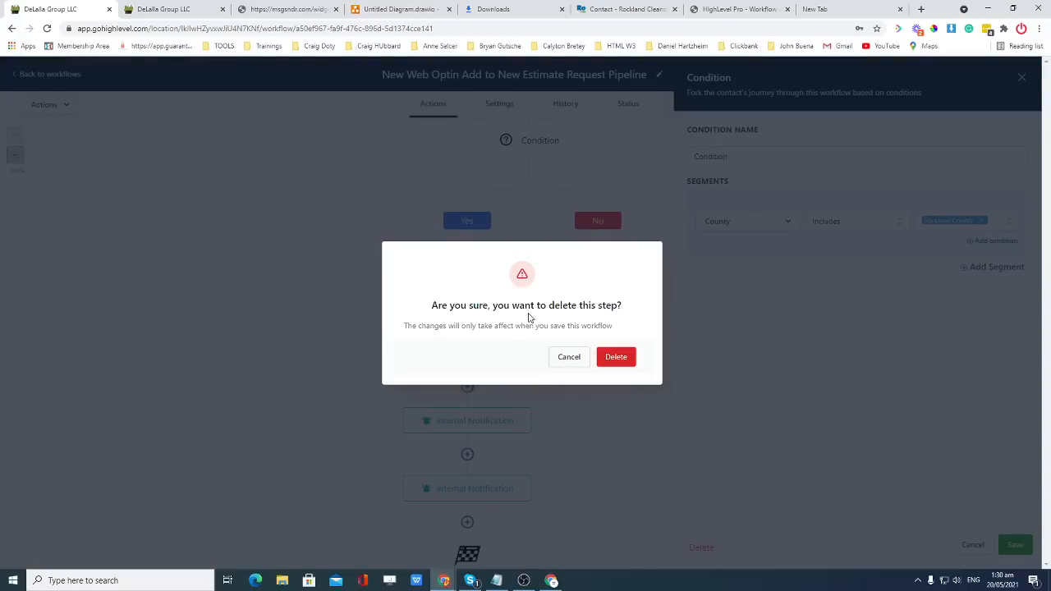
pyautogui.click(617, 359)
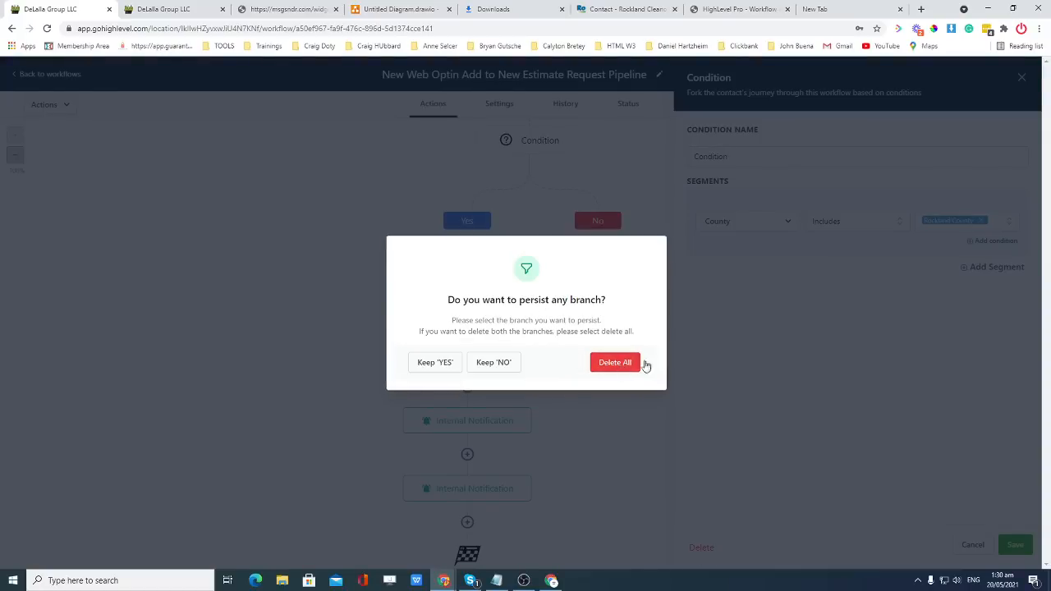
pyautogui.click(434, 361)
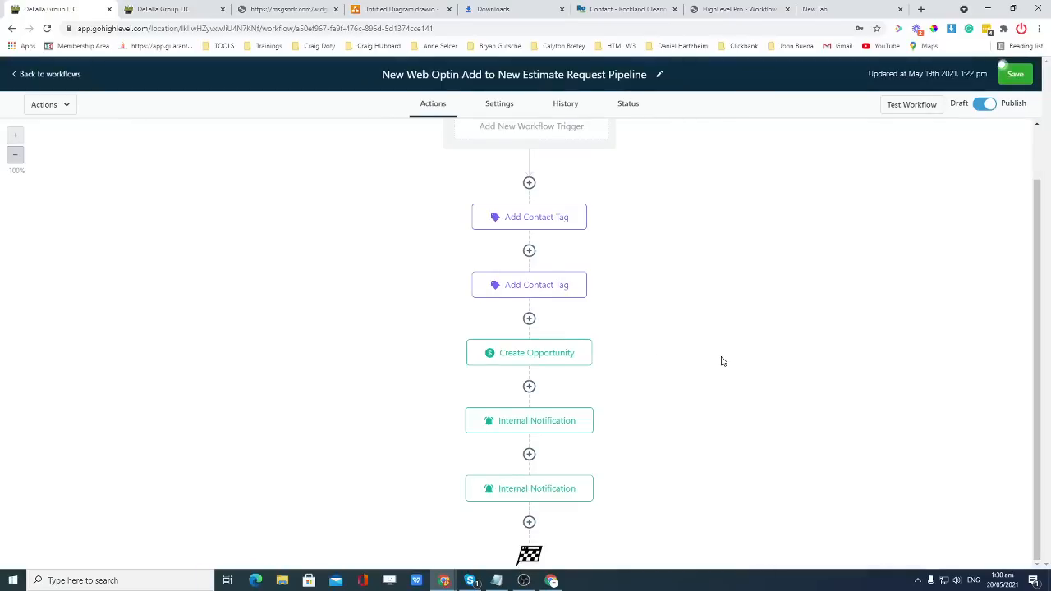
# Start an If/Else step between the two tagging steps, then discard it.
pyautogui.scroll(1, 720, 356)
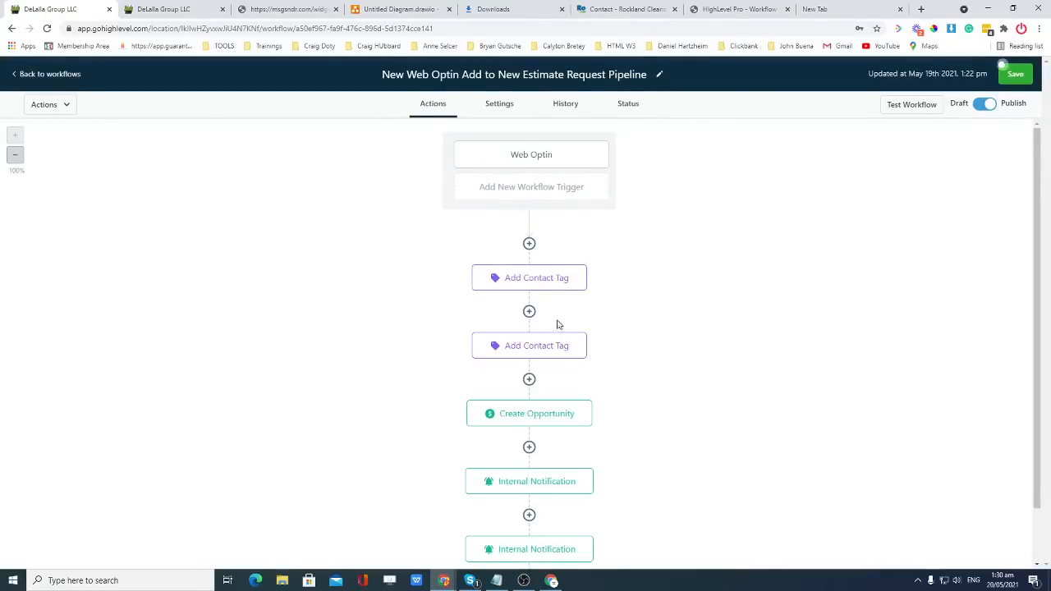
pyautogui.click(532, 351)
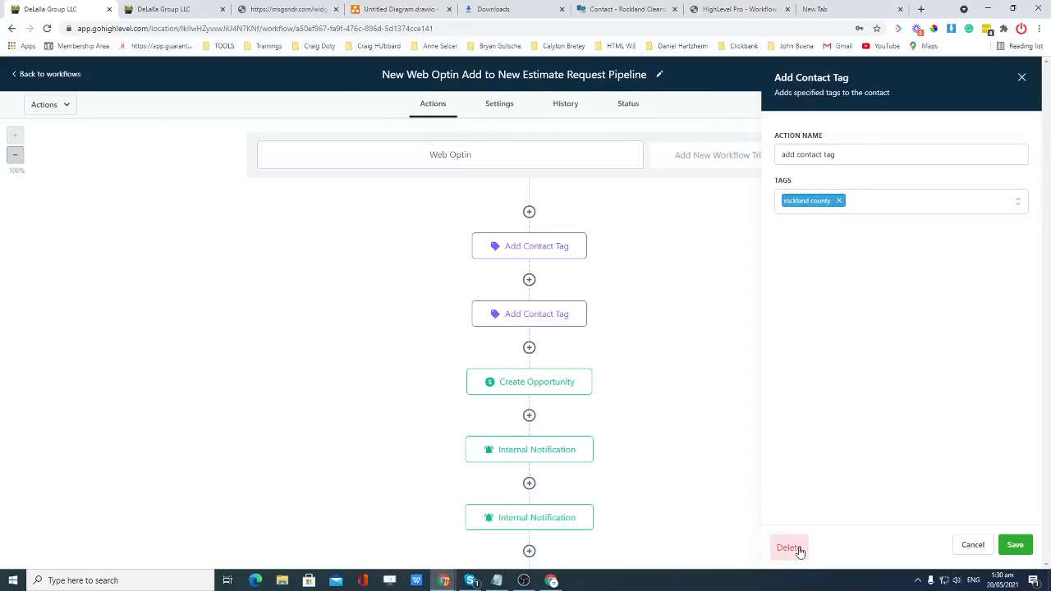
pyautogui.click(530, 279)
pyautogui.scroll(-2, 891, 300)
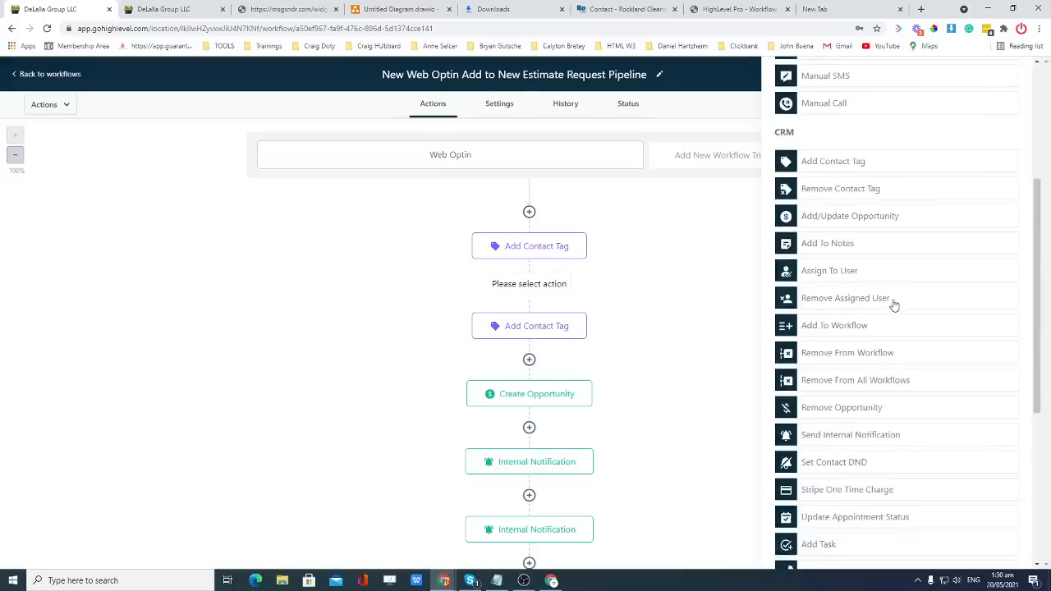
pyautogui.scroll(-5, 893, 364)
pyautogui.click(823, 505)
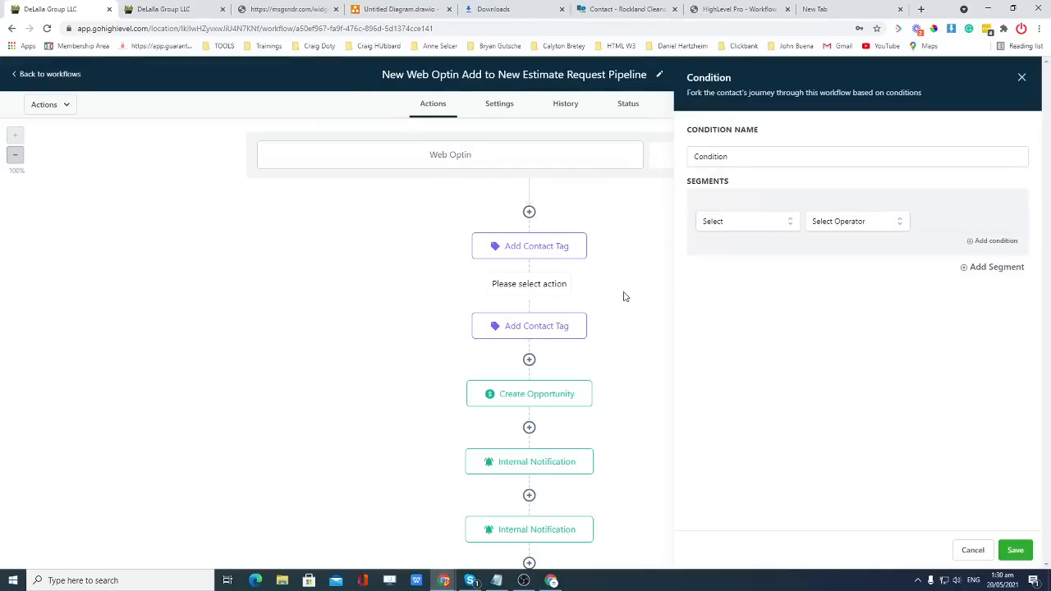
pyautogui.click(971, 550)
# Delete the second Add Contact Tag step.
pyautogui.click(542, 341)
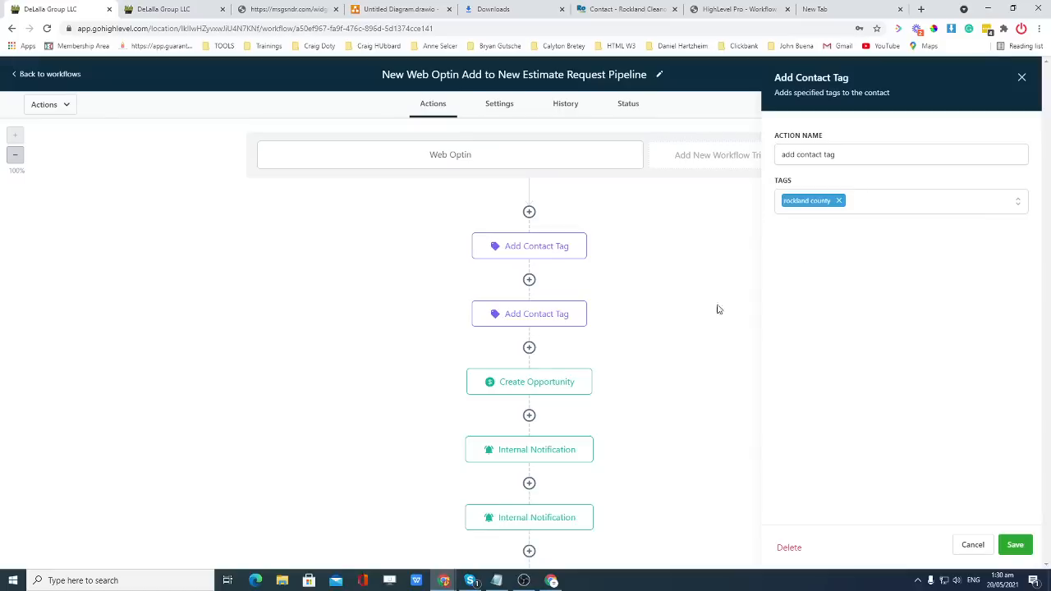
pyautogui.click(787, 549)
pyautogui.click(616, 356)
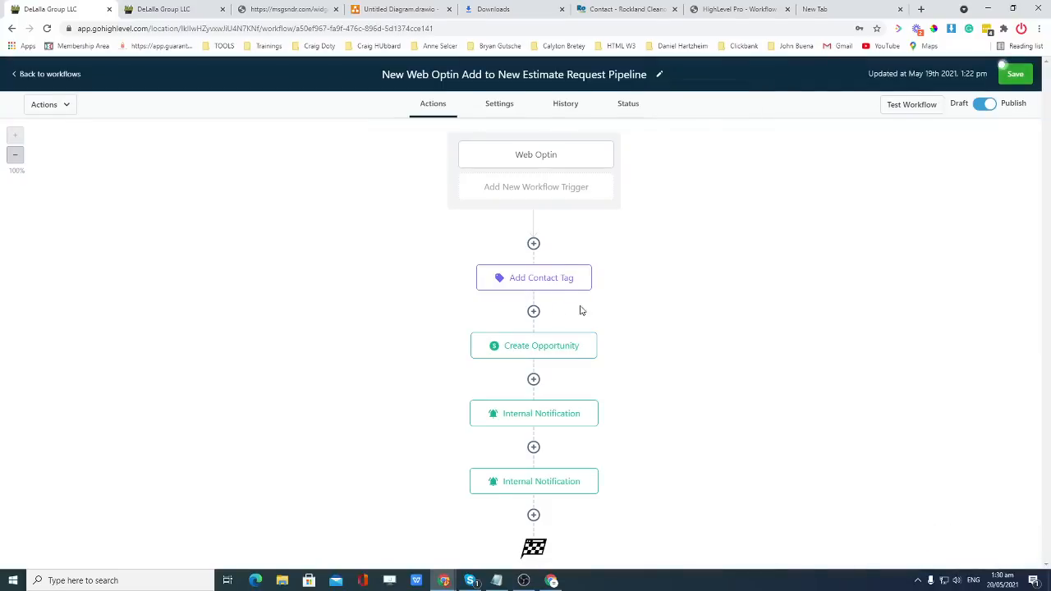
pyautogui.click(534, 311)
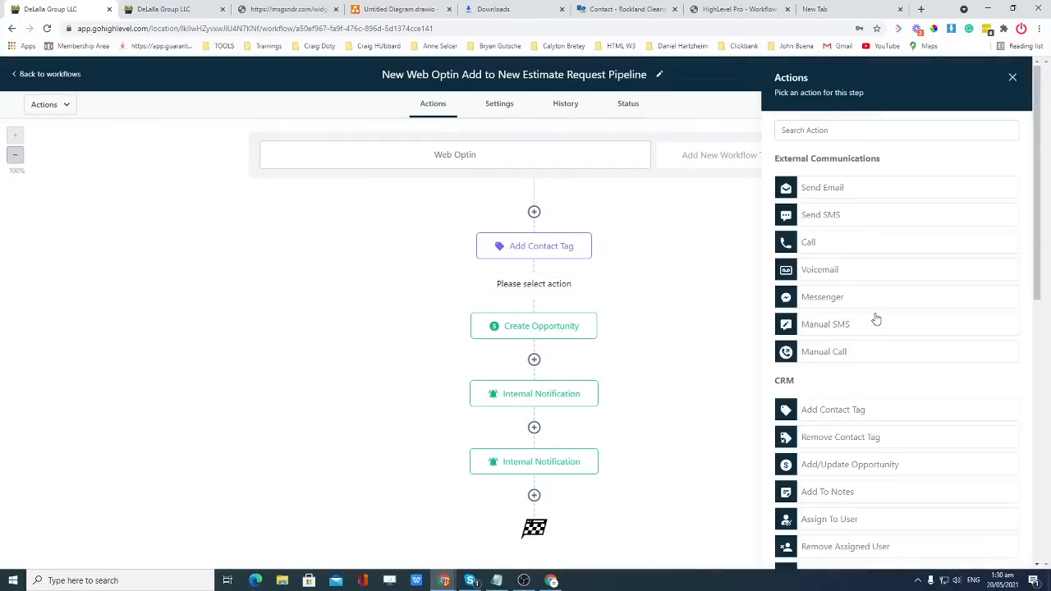
# Add an If/Else condition with Contact Details County includes Rockland County.
pyautogui.scroll(-6, 876, 319)
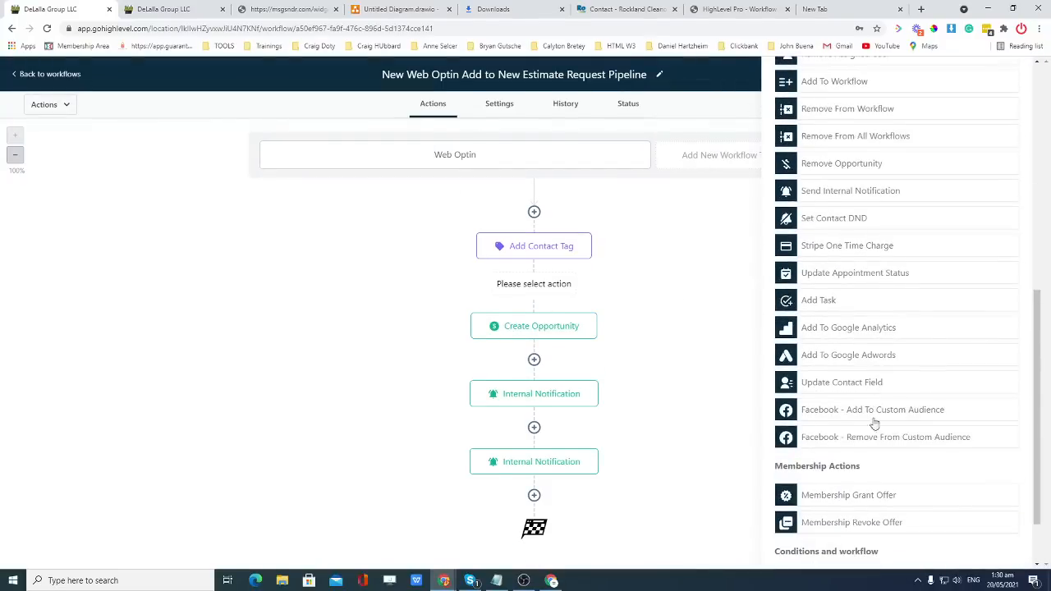
pyautogui.scroll(-2, 876, 419)
pyautogui.click(829, 503)
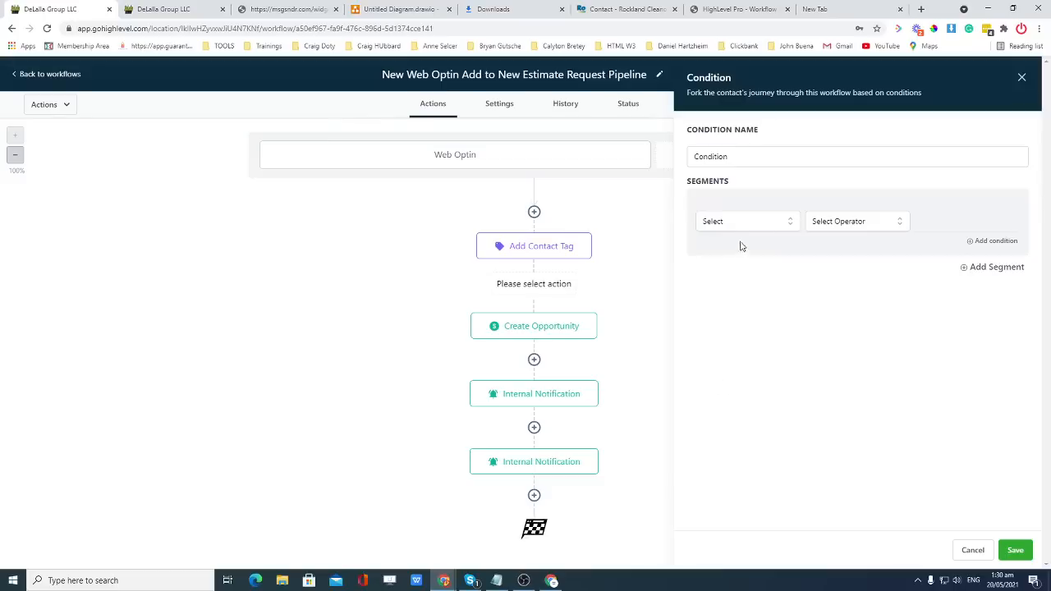
pyautogui.click(739, 225)
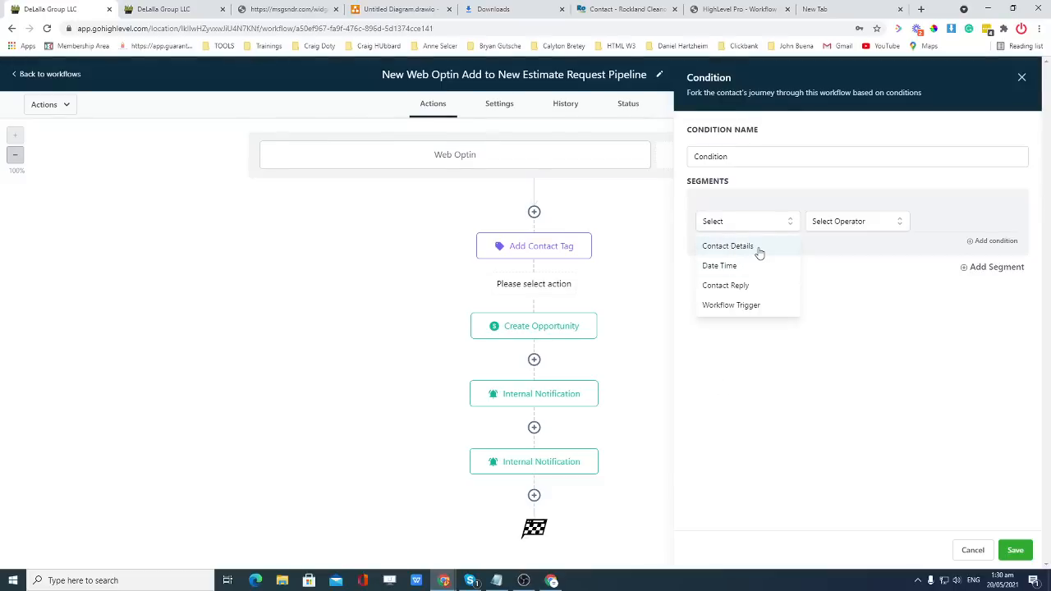
pyautogui.click(759, 247)
pyautogui.scroll(-8, 750, 339)
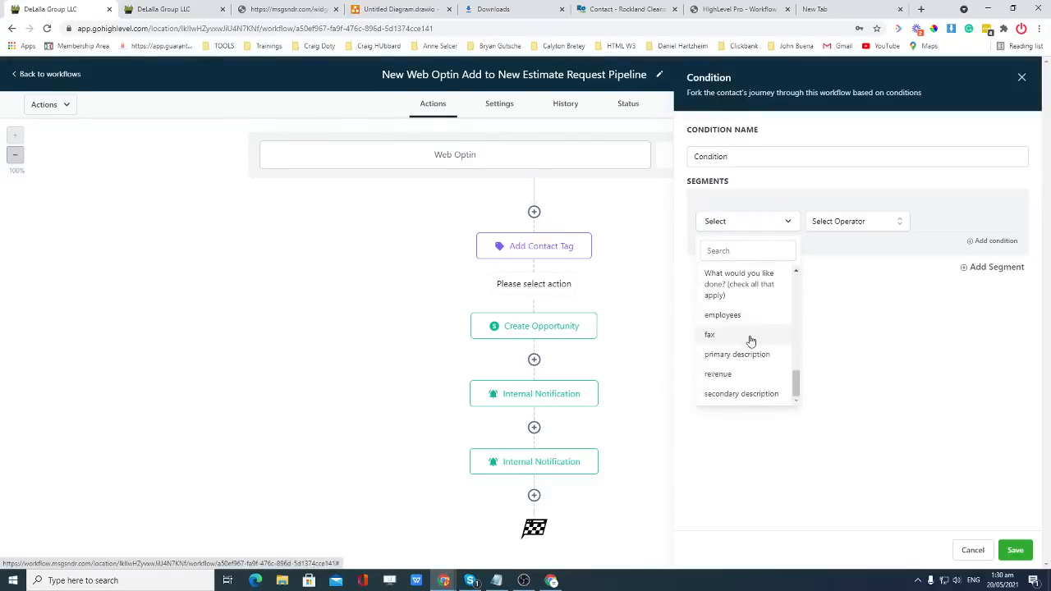
pyautogui.scroll(5, 751, 338)
pyautogui.click(729, 271)
pyautogui.click(839, 225)
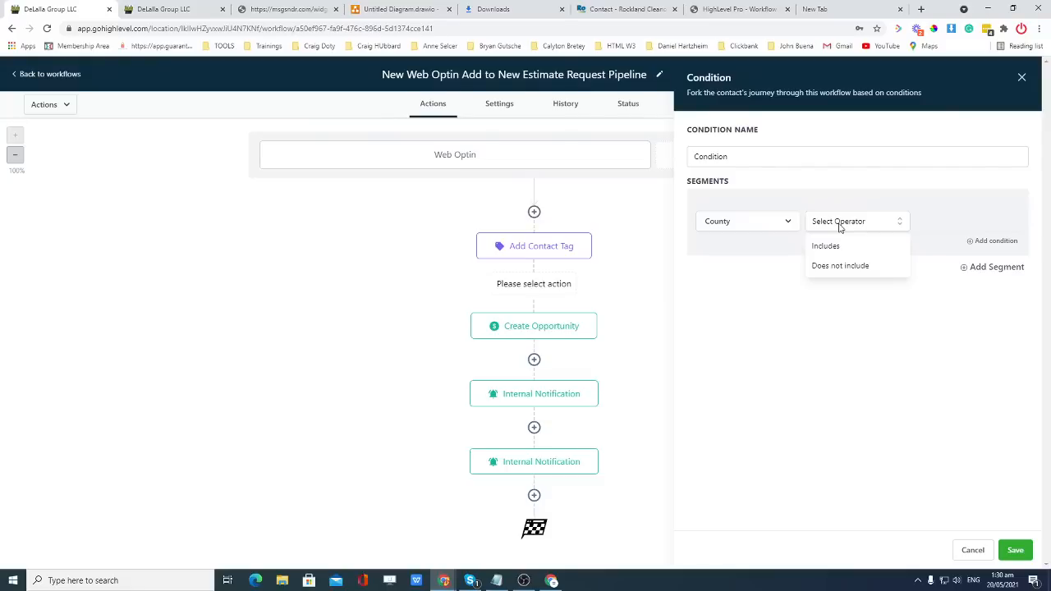
pyautogui.click(826, 246)
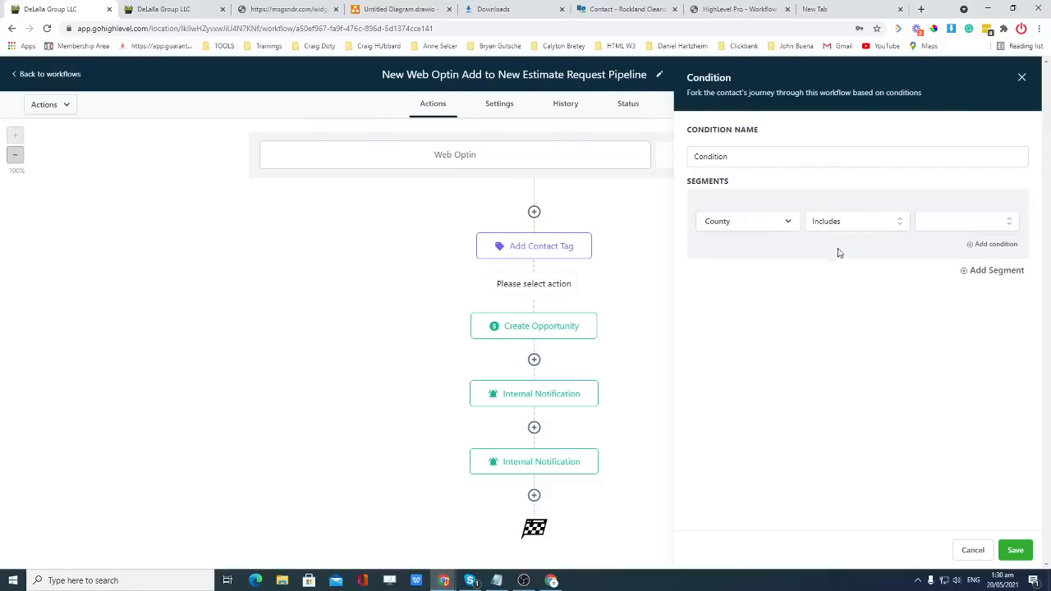
pyautogui.click(964, 223)
pyautogui.click(944, 273)
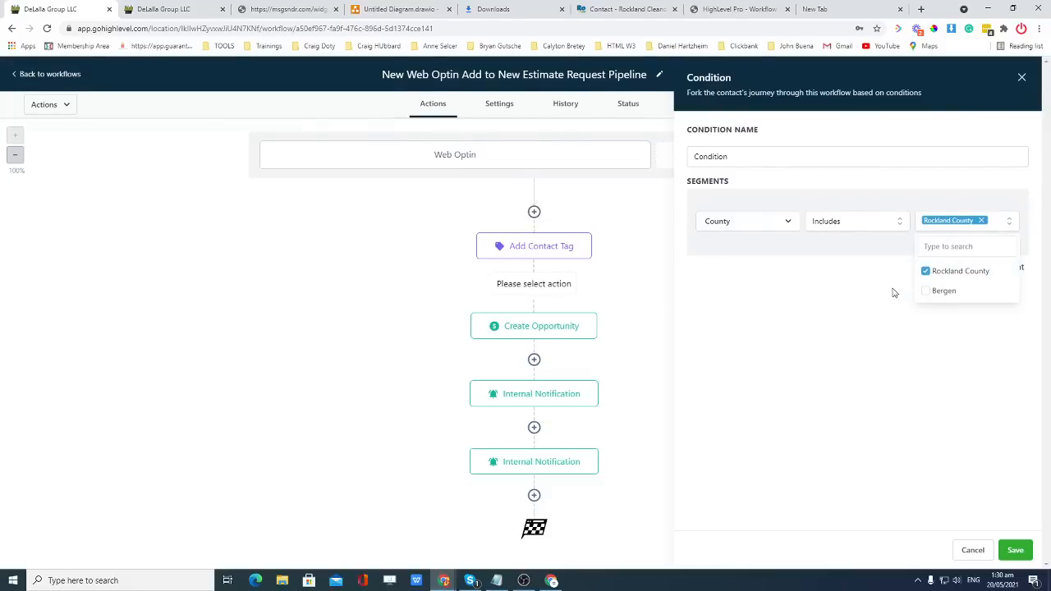
pyautogui.click(882, 326)
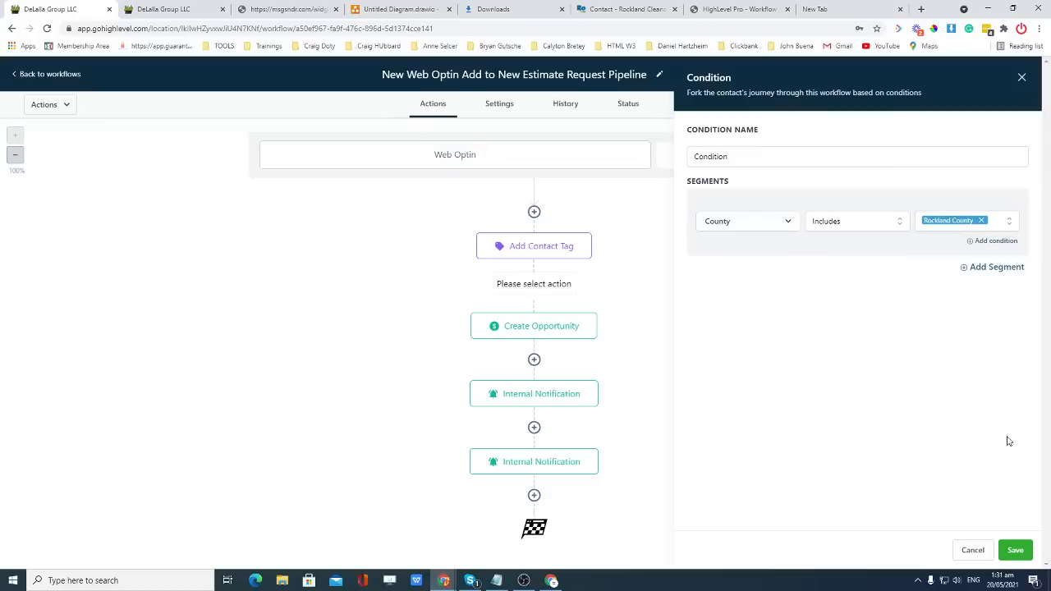
# Add a second condition row joined to the first with OR.
pyautogui.click(991, 267)
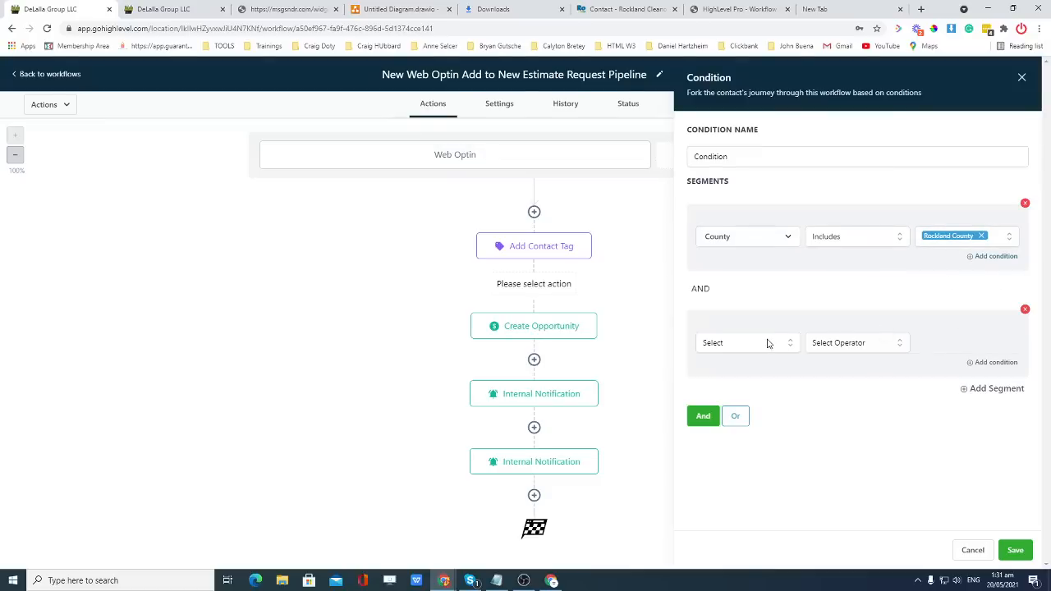
pyautogui.click(1024, 309)
pyautogui.click(993, 242)
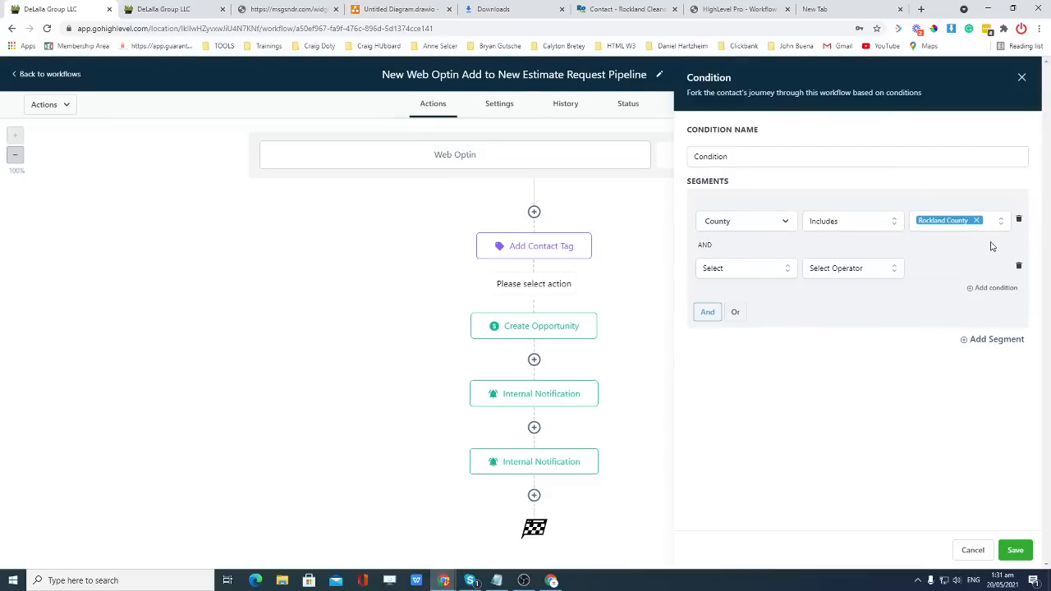
pyautogui.click(757, 271)
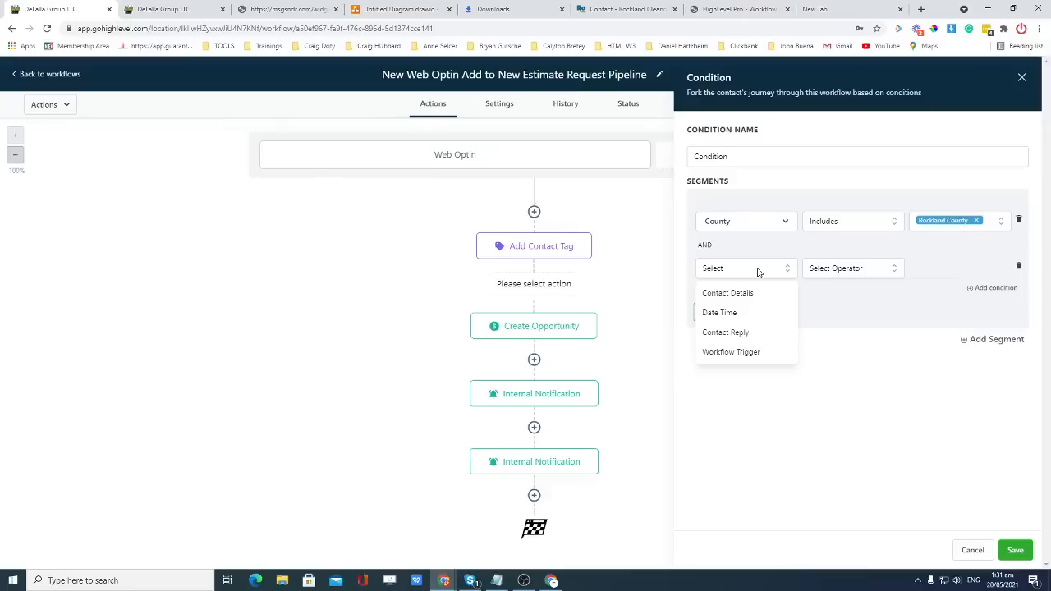
pyautogui.click(757, 271)
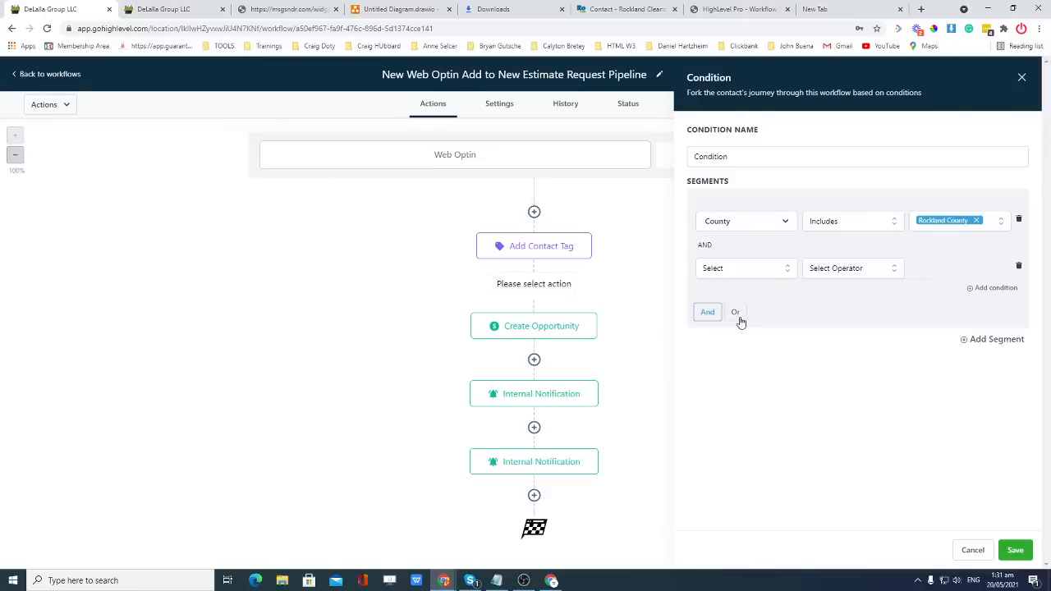
pyautogui.click(738, 312)
# Set the second row to County includes Bergen and save the condition.
pyautogui.click(755, 274)
pyautogui.click(748, 296)
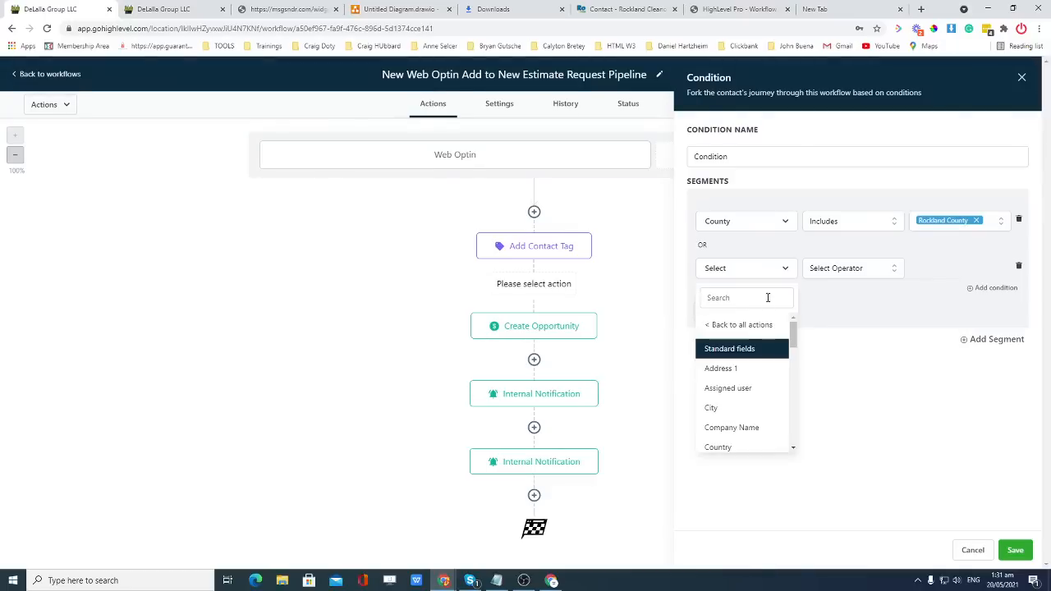
pyautogui.moveTo(792, 339); pyautogui.dragTo(752, 384)
pyautogui.click(750, 380)
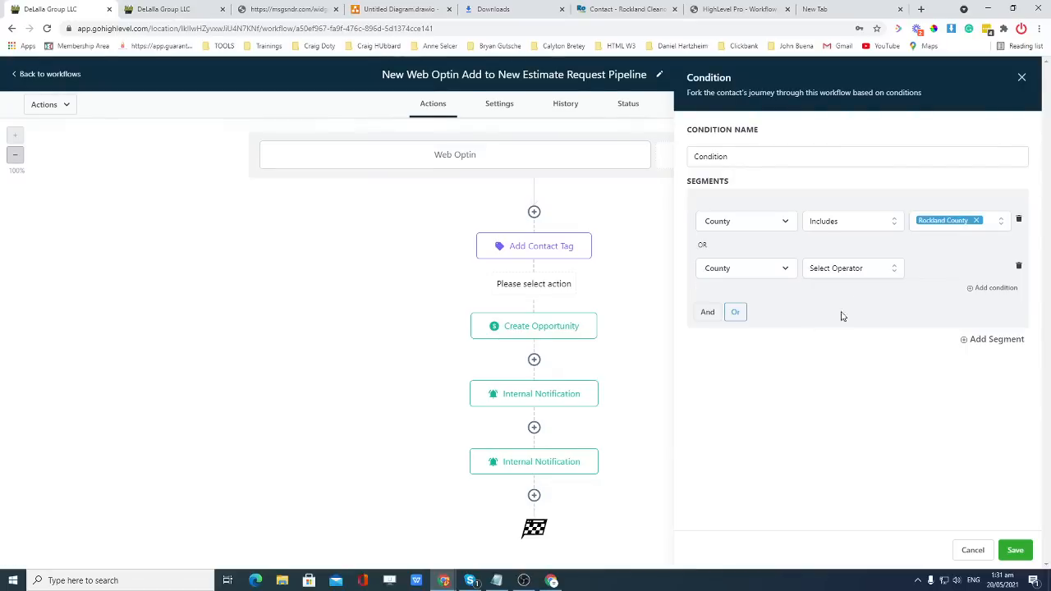
pyautogui.click(855, 274)
pyautogui.click(873, 289)
pyautogui.click(950, 267)
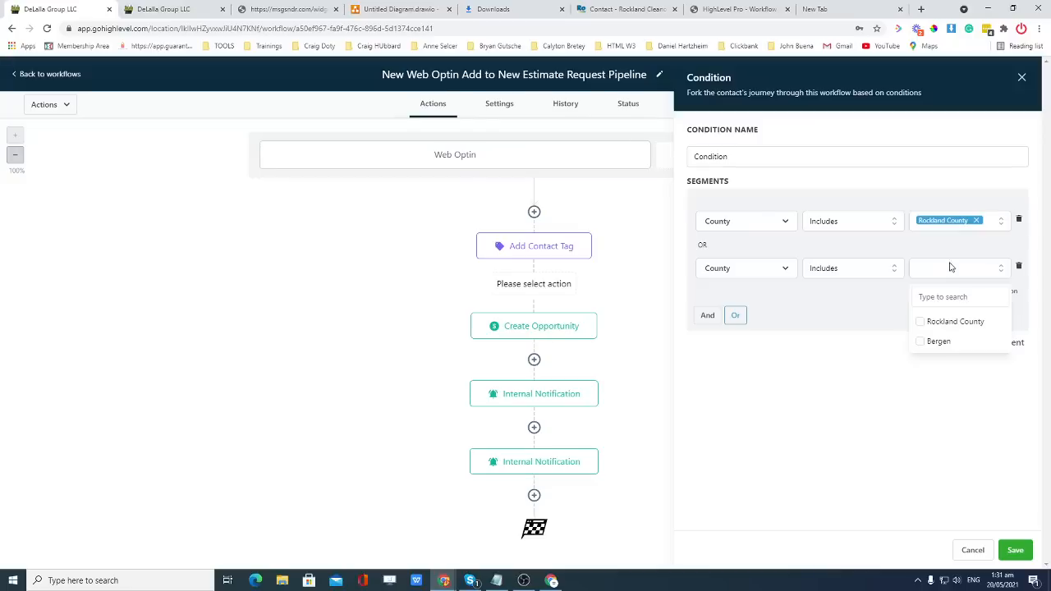
pyautogui.click(933, 344)
pyautogui.click(956, 379)
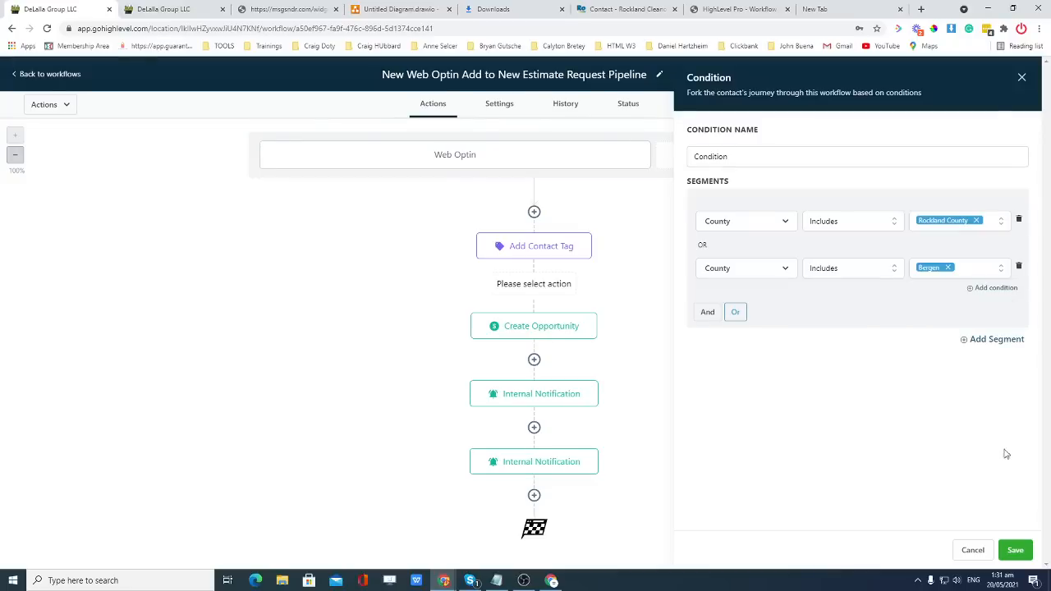
pyautogui.click(1016, 550)
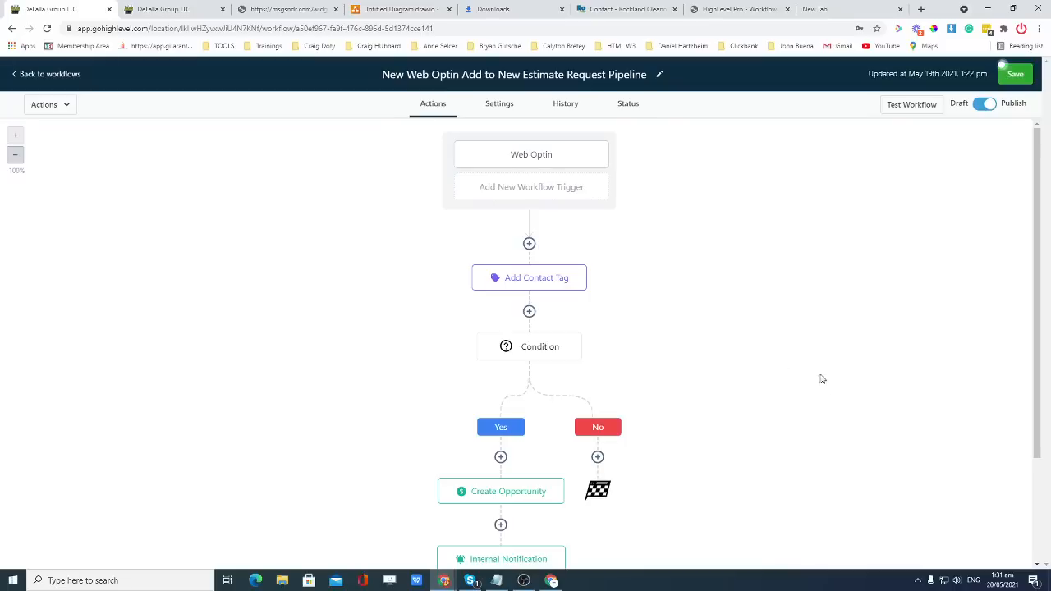
# Remove the Bergen row so the condition checks only Rockland County, and save.
pyautogui.scroll(-2, 706, 354)
pyautogui.scroll(1, 705, 347)
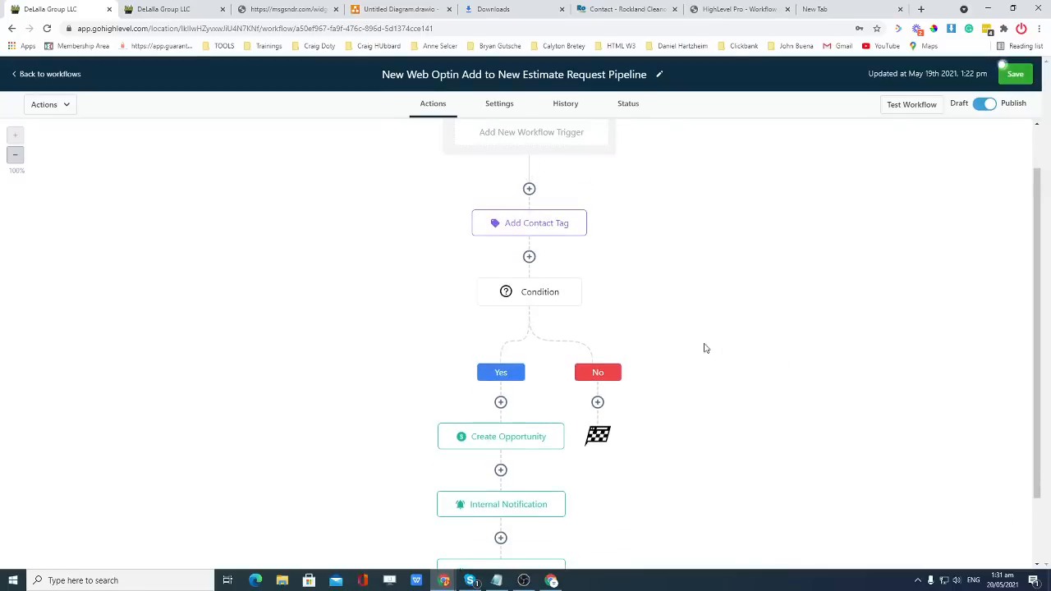
pyautogui.scroll(-1, 575, 347)
pyautogui.click(534, 247)
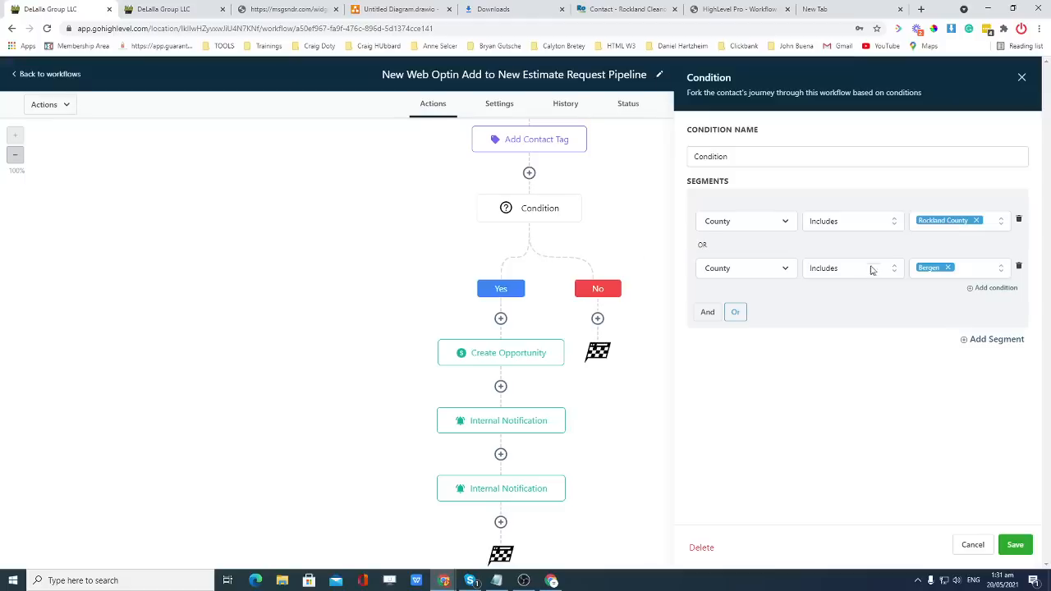
pyautogui.click(1019, 268)
pyautogui.click(1017, 546)
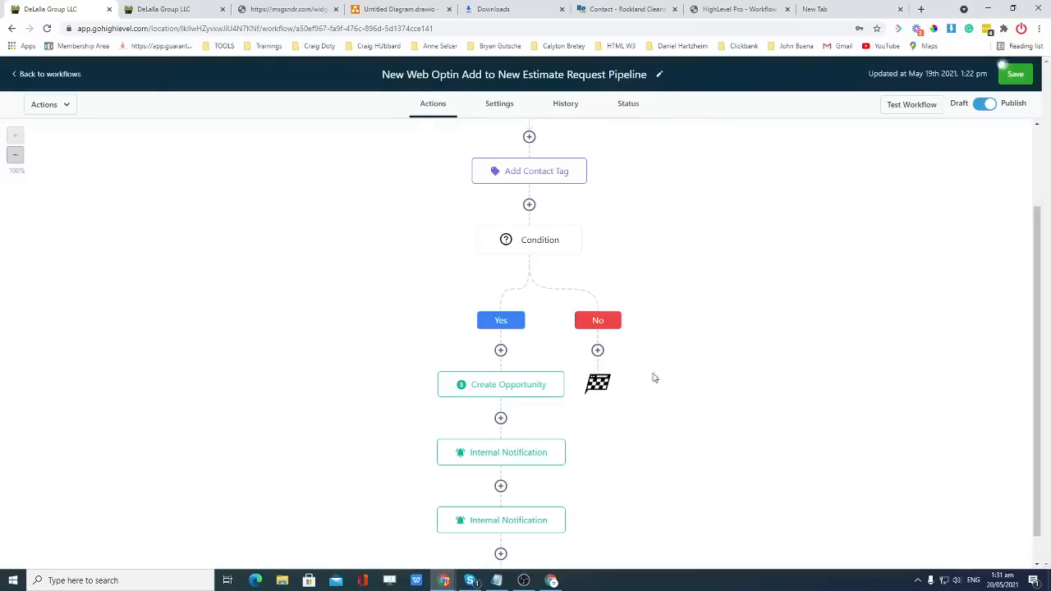
# Add an Add Contact Tag action with the rockland county tag under Yes.
pyautogui.click(500, 351)
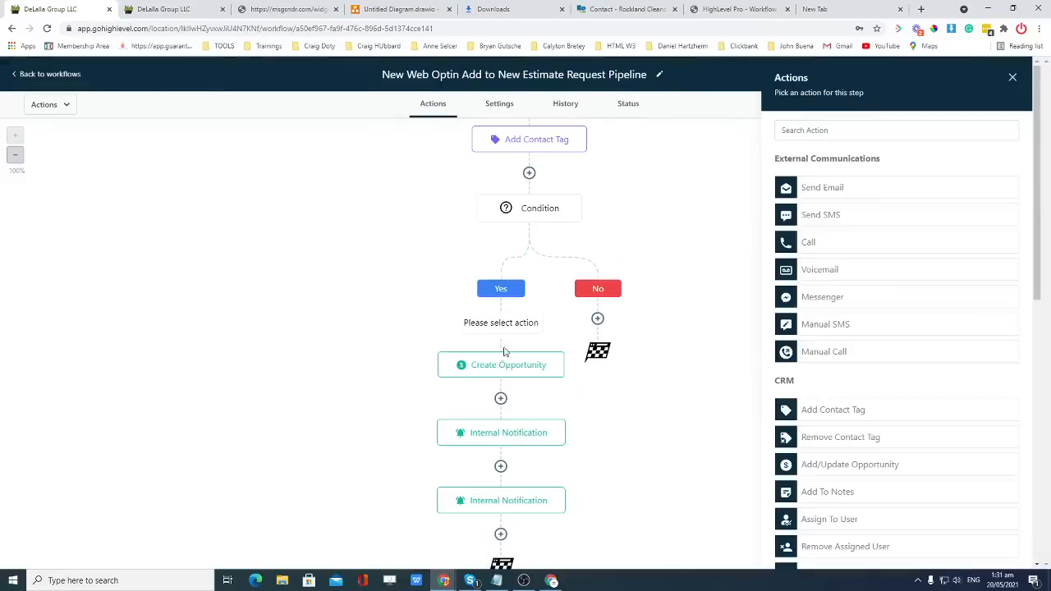
pyautogui.scroll(-3, 852, 279)
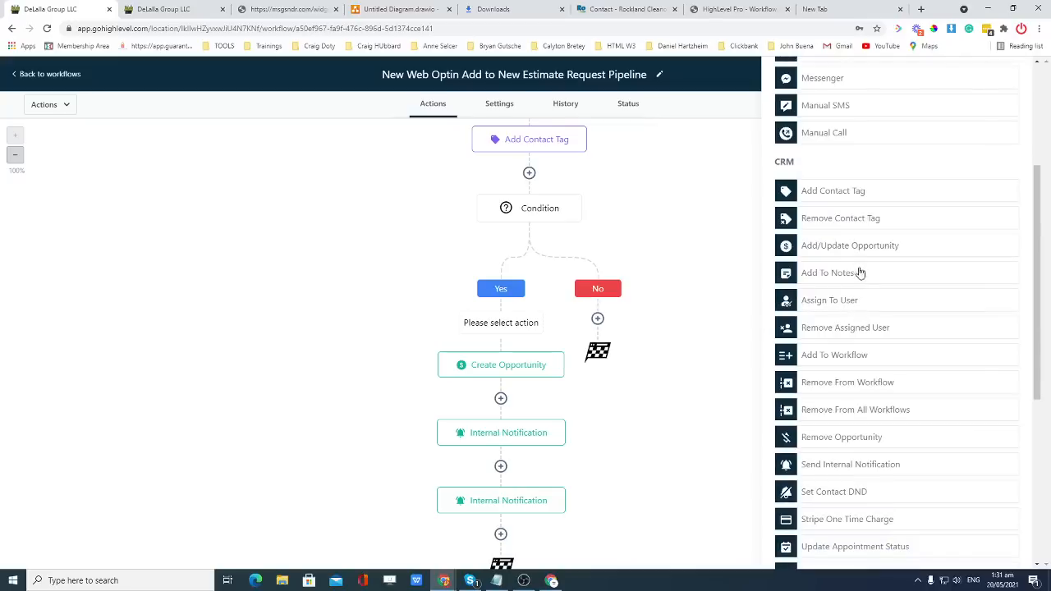
pyautogui.click(852, 197)
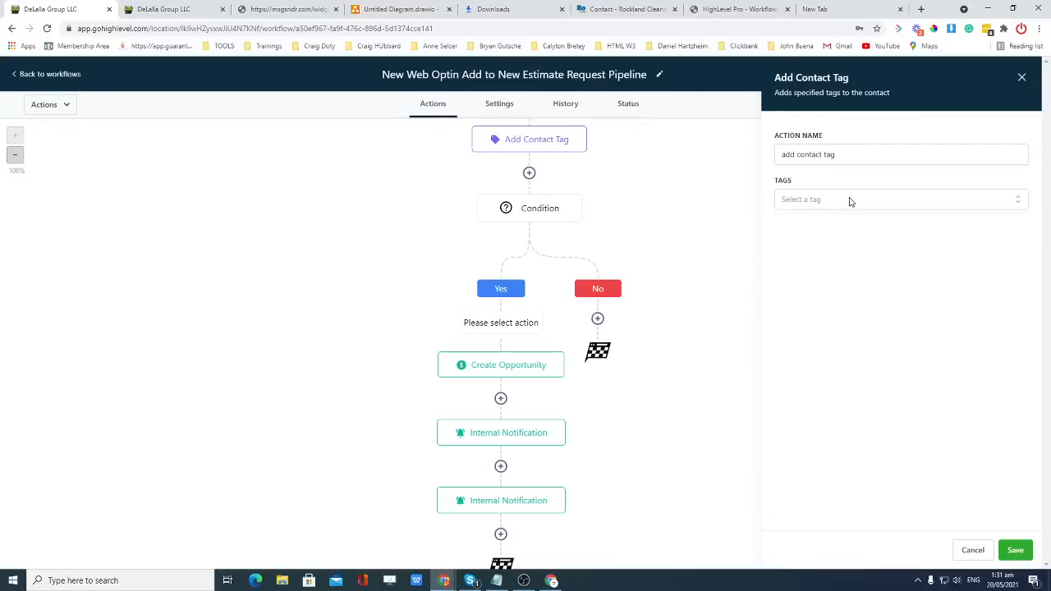
pyautogui.click(851, 199)
pyautogui.scroll(-1, 831, 307)
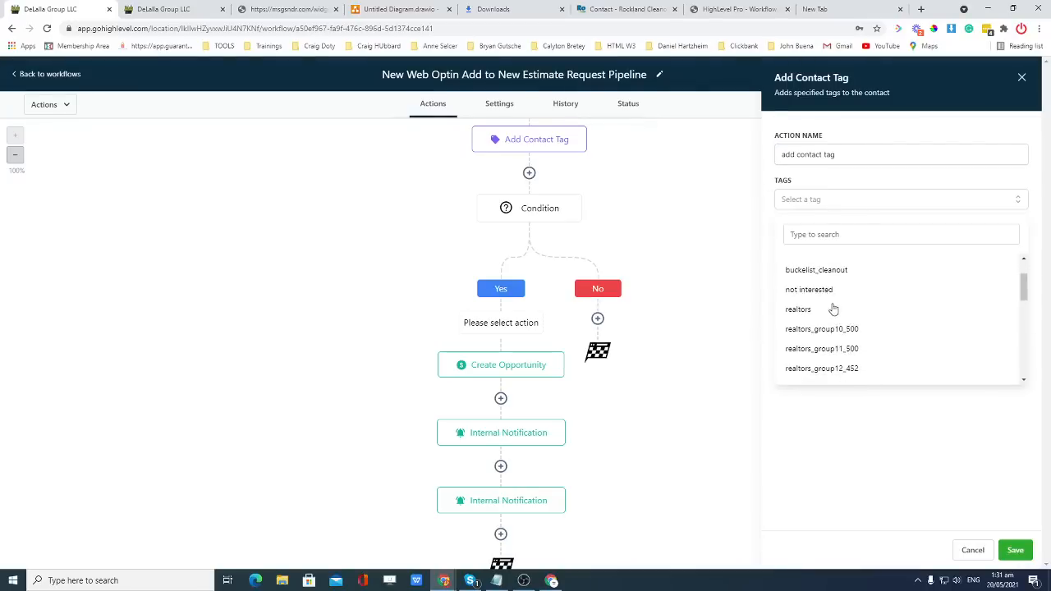
pyautogui.scroll(-5, 831, 308)
pyautogui.click(824, 301)
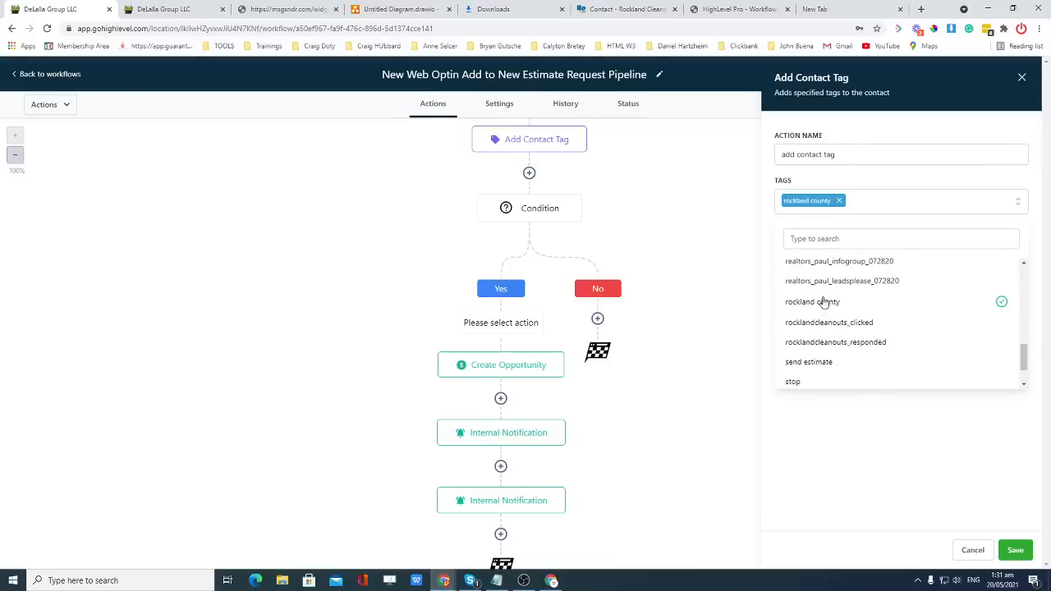
pyautogui.click(1016, 550)
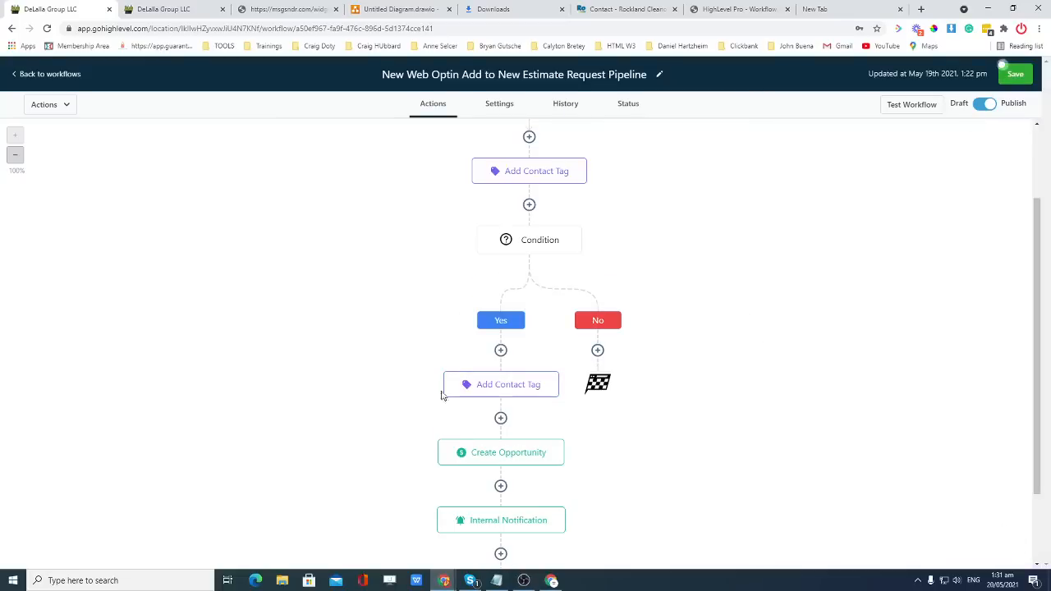
# Rename the tag action to Add Contact Tag Rockland County and save it.
pyautogui.click(499, 386)
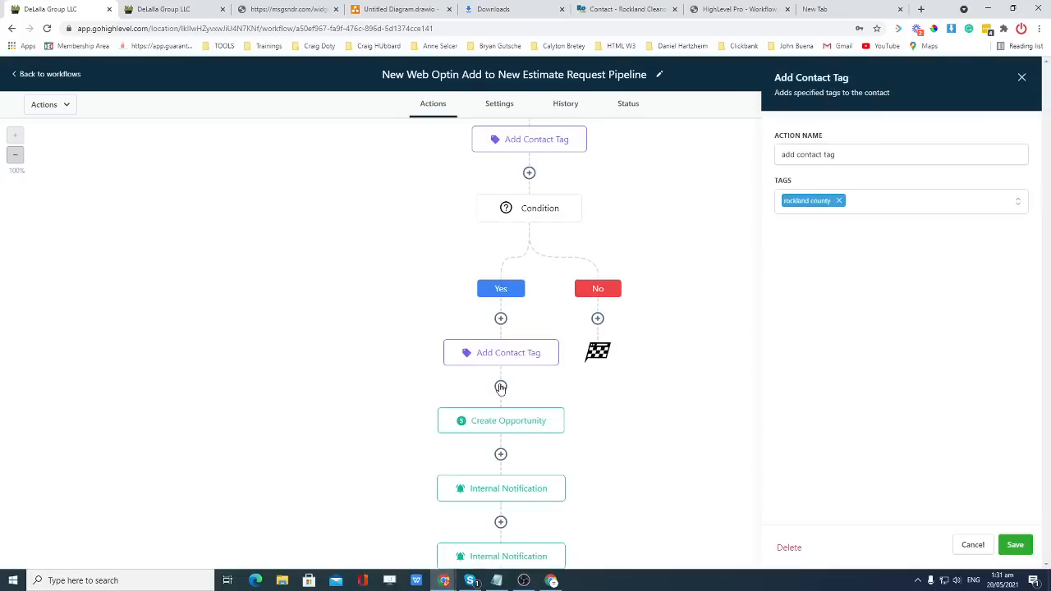
pyautogui.click(840, 159)
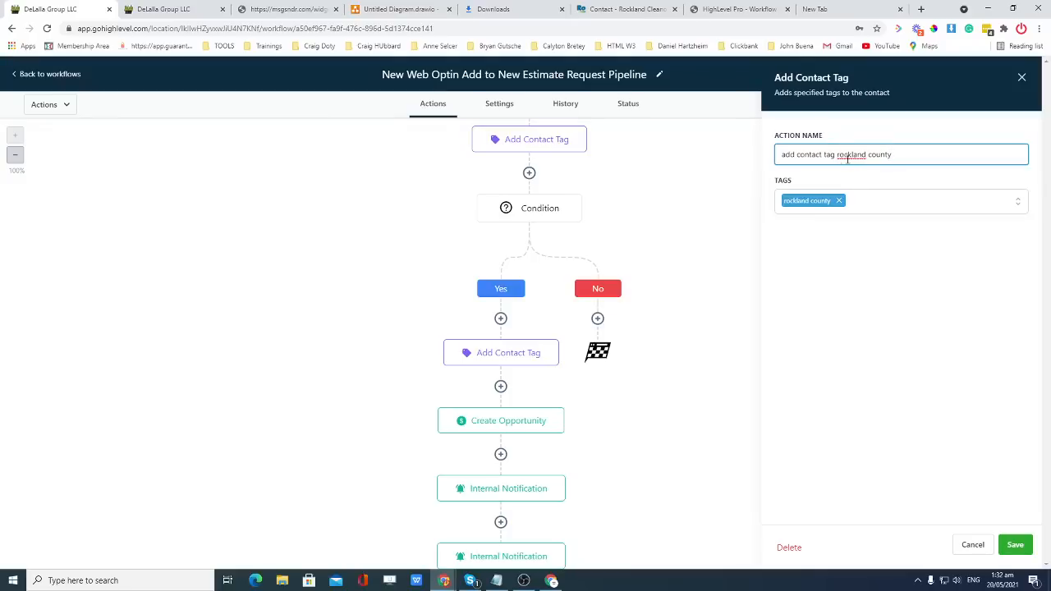
pyautogui.click(1014, 544)
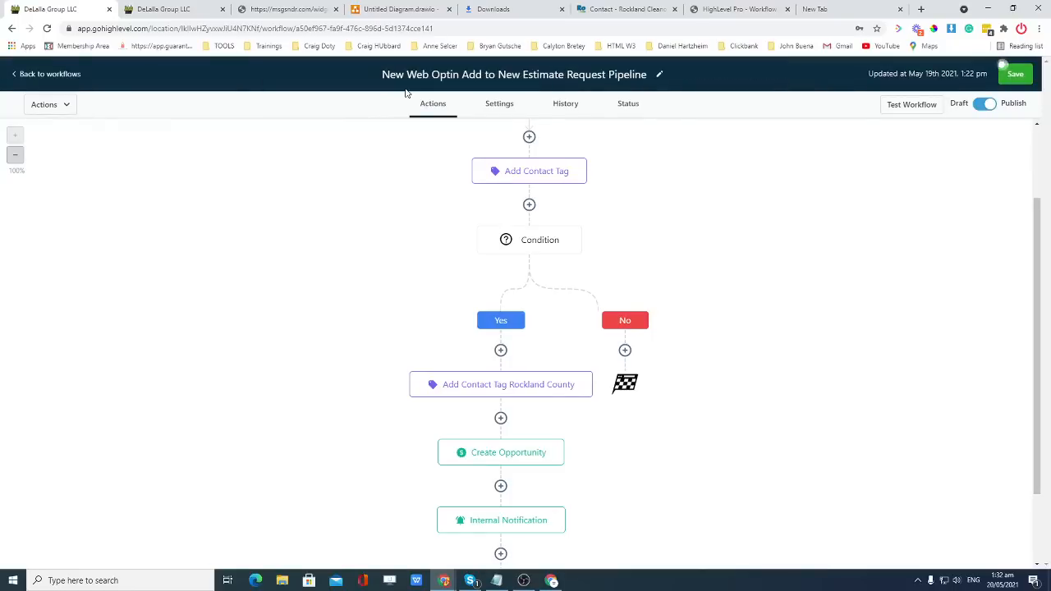
pyautogui.scroll(-1, 681, 320)
# Add an Add Contact Tag action applying the bergen tag under the No branch.
pyautogui.click(627, 297)
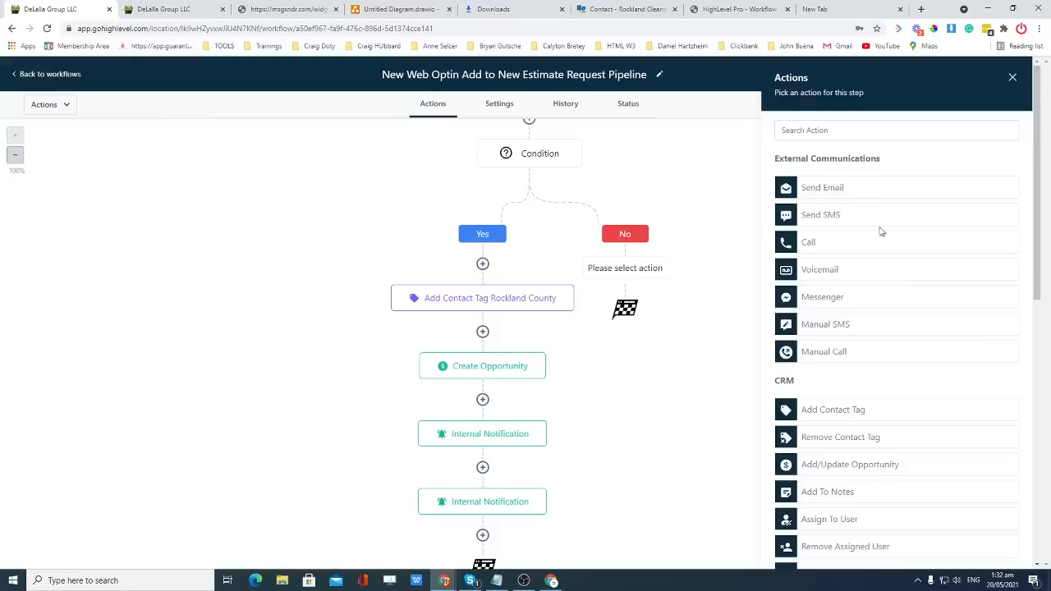
pyautogui.scroll(-2, 846, 312)
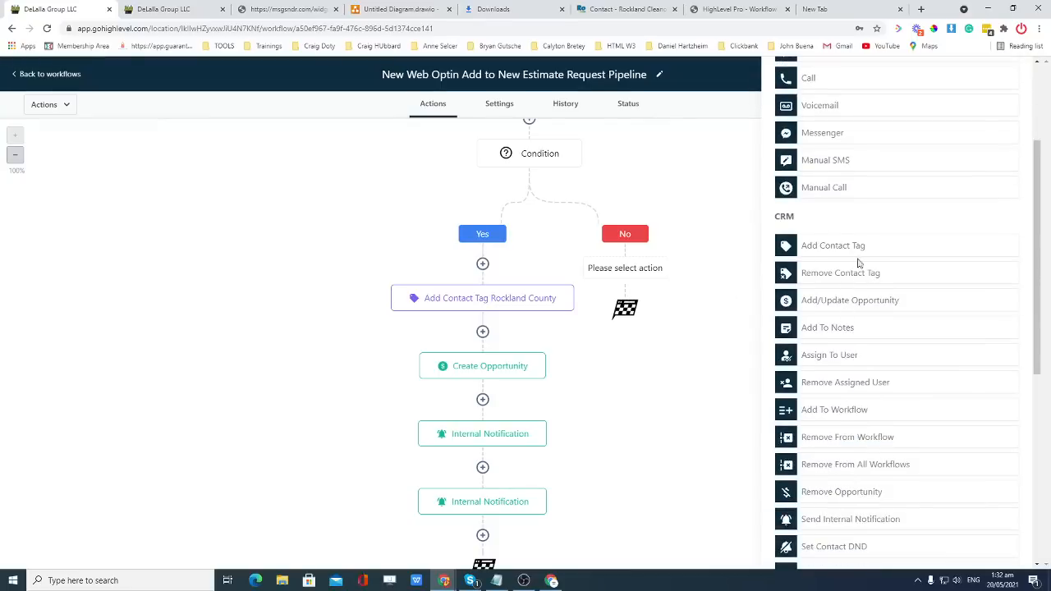
pyautogui.click(853, 248)
pyautogui.click(848, 202)
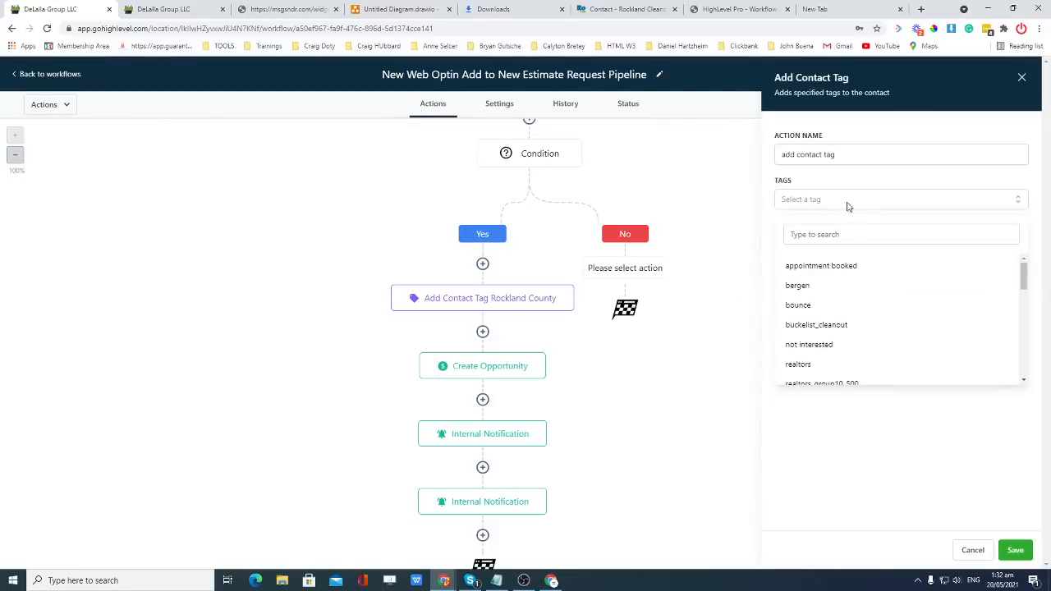
pyautogui.click(812, 291)
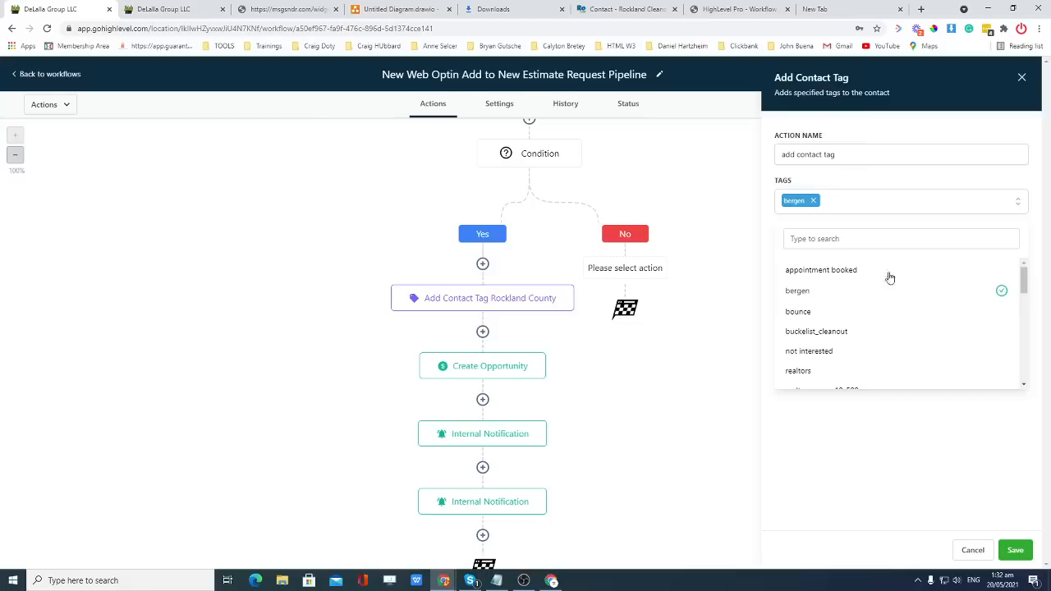
pyautogui.click(1000, 293)
pyautogui.click(817, 291)
pyautogui.click(1014, 550)
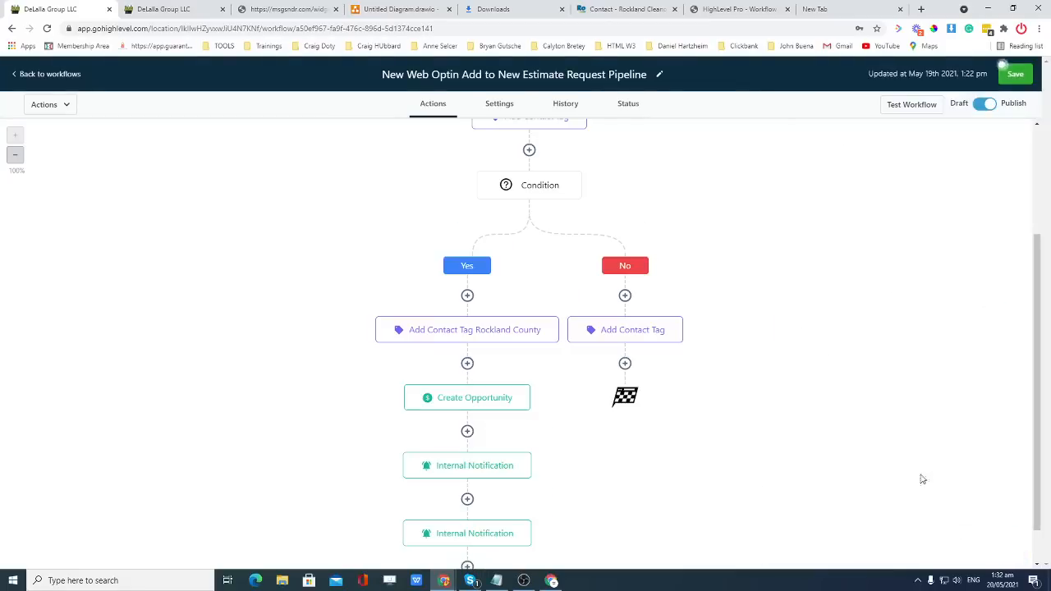
pyautogui.scroll(-1, 555, 401)
pyautogui.moveTo(628, 358); pyautogui.dragTo(553, 392)
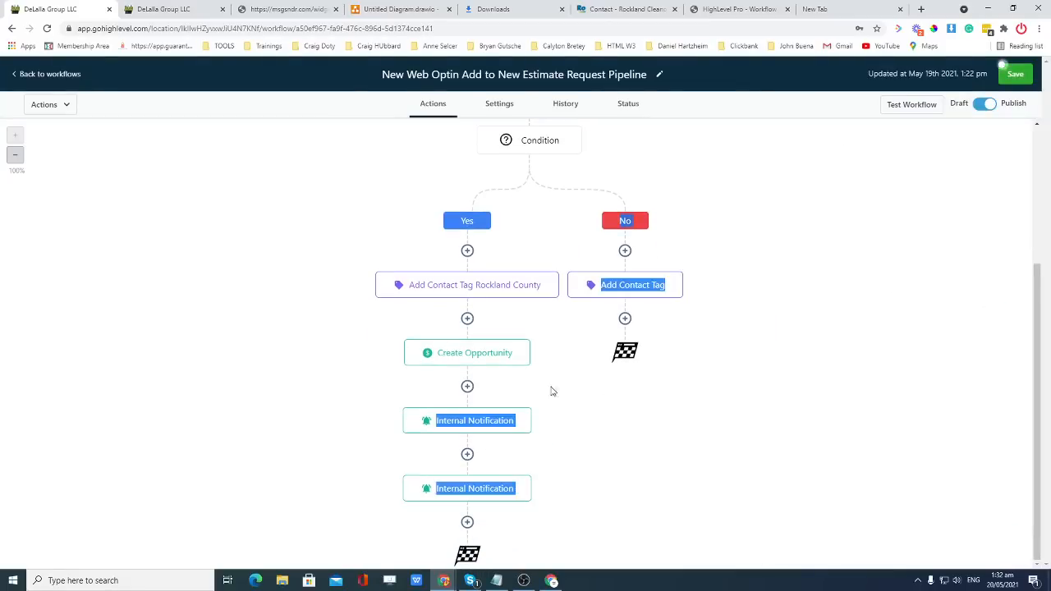
pyautogui.click(623, 401)
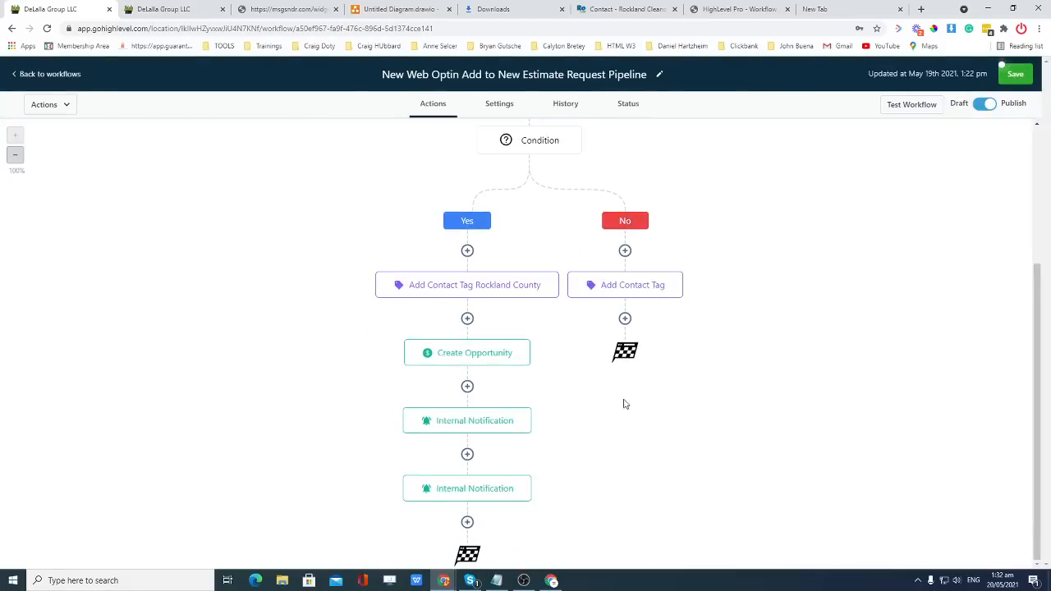
# Try an Add To Workflow step after the No-branch tag, then discard it unsaved.
pyautogui.click(626, 319)
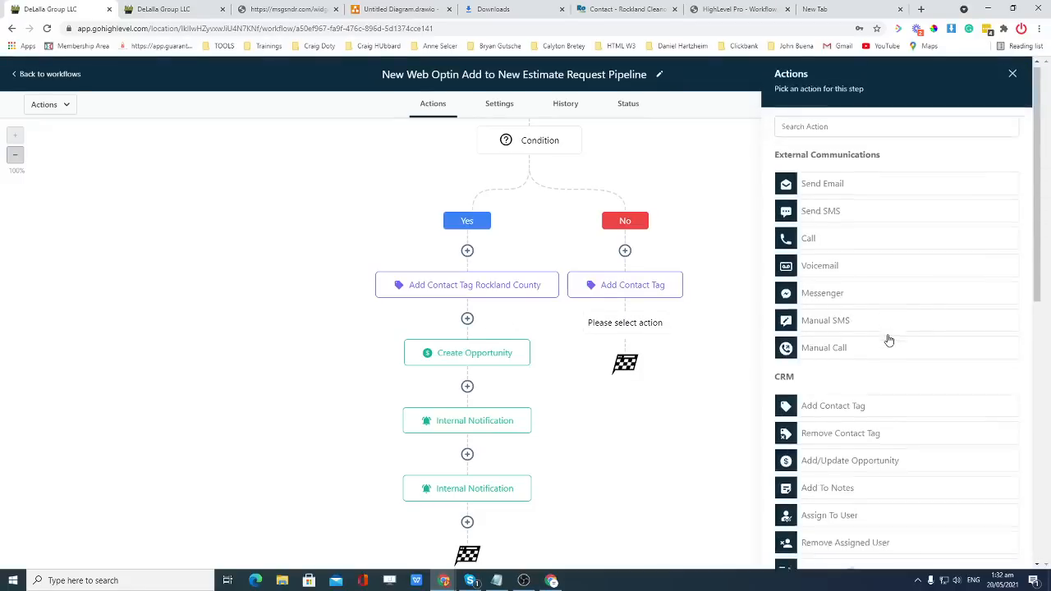
pyautogui.scroll(-10, 886, 338)
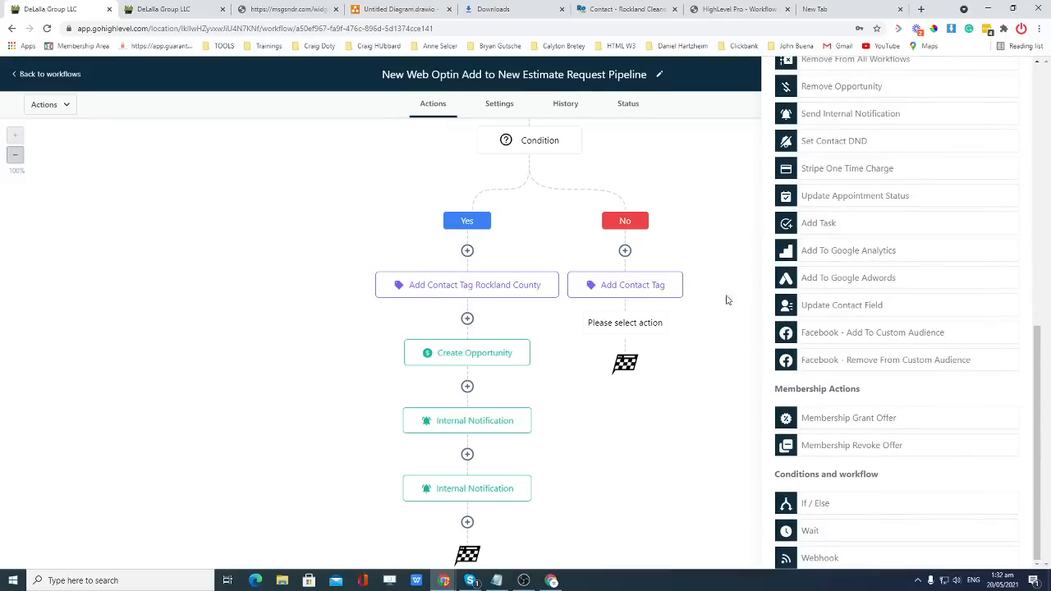
pyautogui.scroll(4, 971, 234)
pyautogui.scroll(3, 971, 234)
pyautogui.scroll(-3, 971, 233)
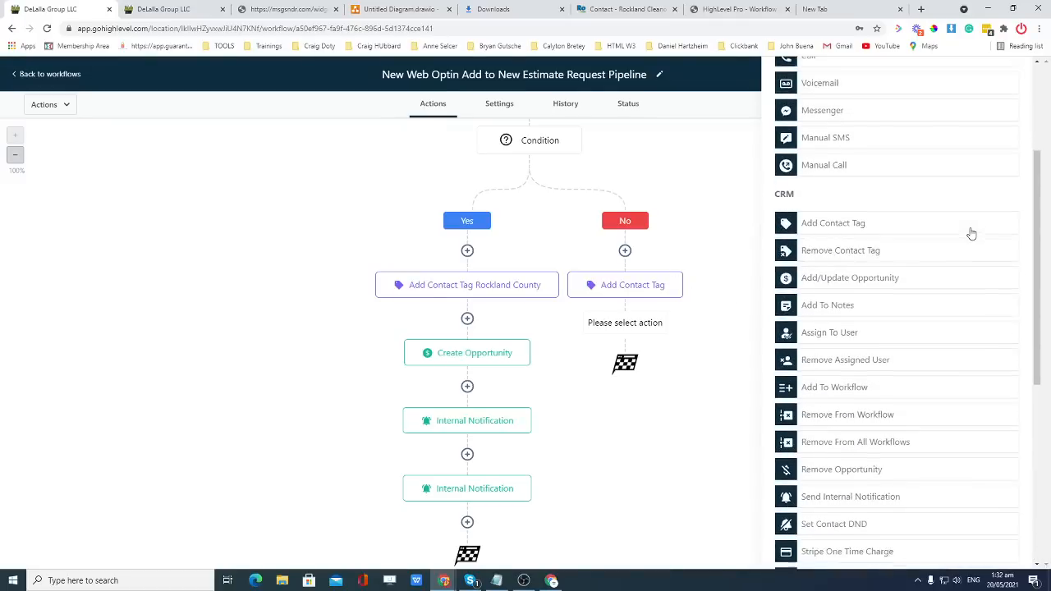
pyautogui.scroll(-1, 971, 234)
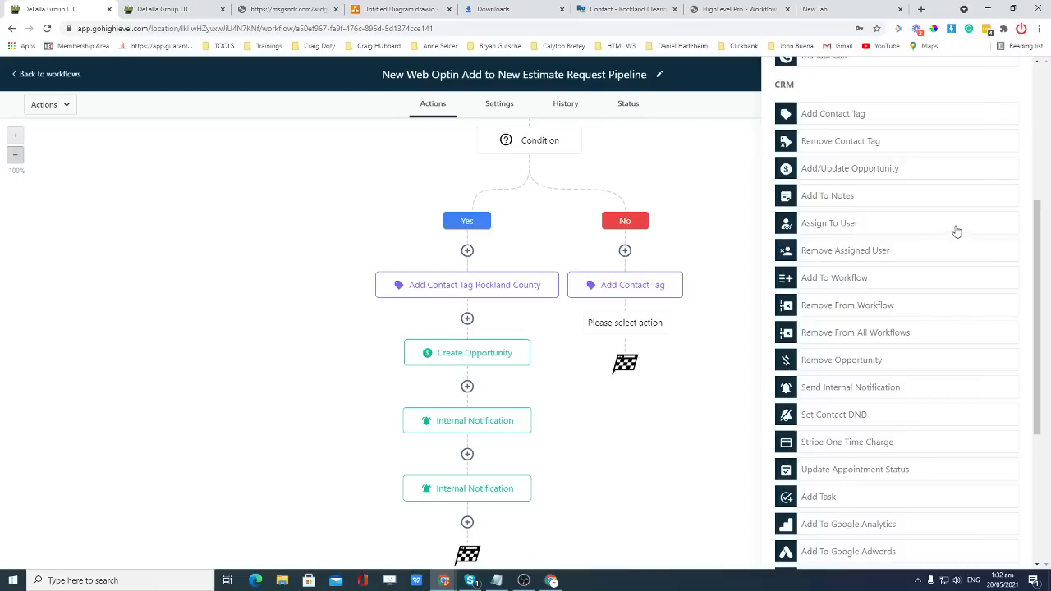
pyautogui.click(844, 284)
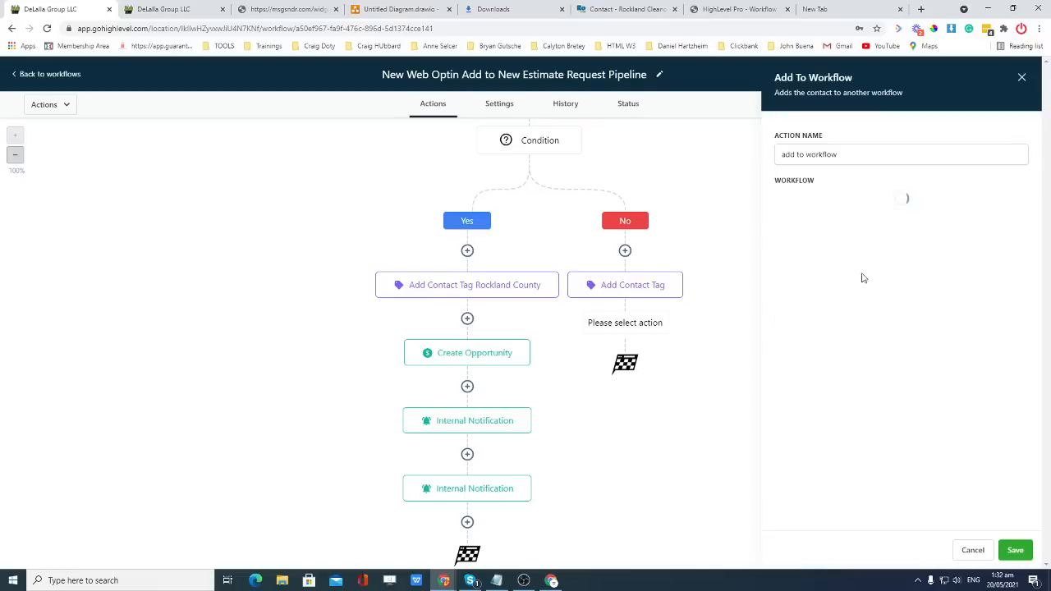
pyautogui.click(870, 207)
pyautogui.click(868, 207)
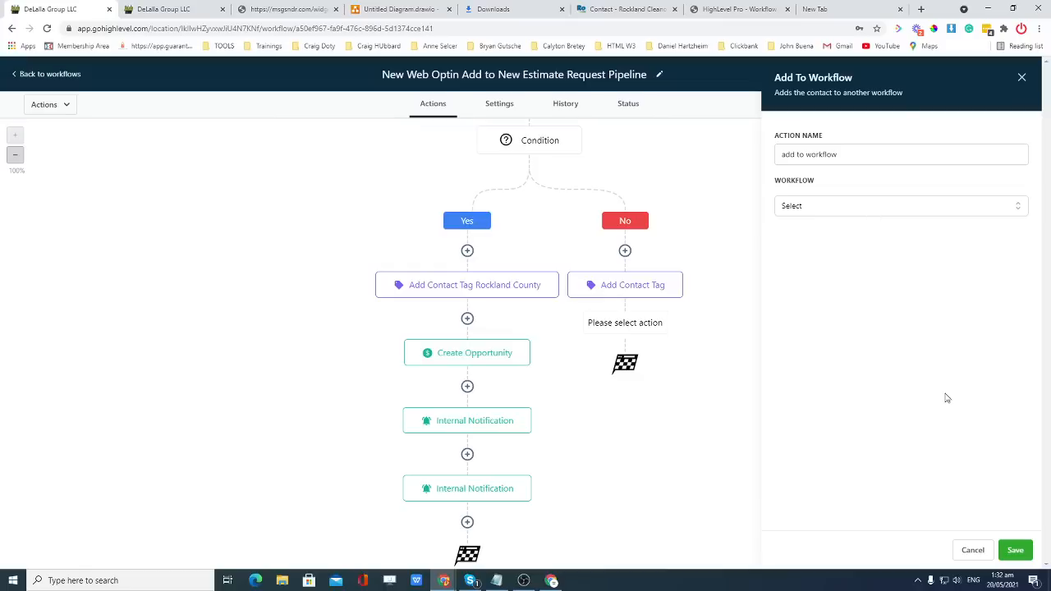
pyautogui.click(1021, 78)
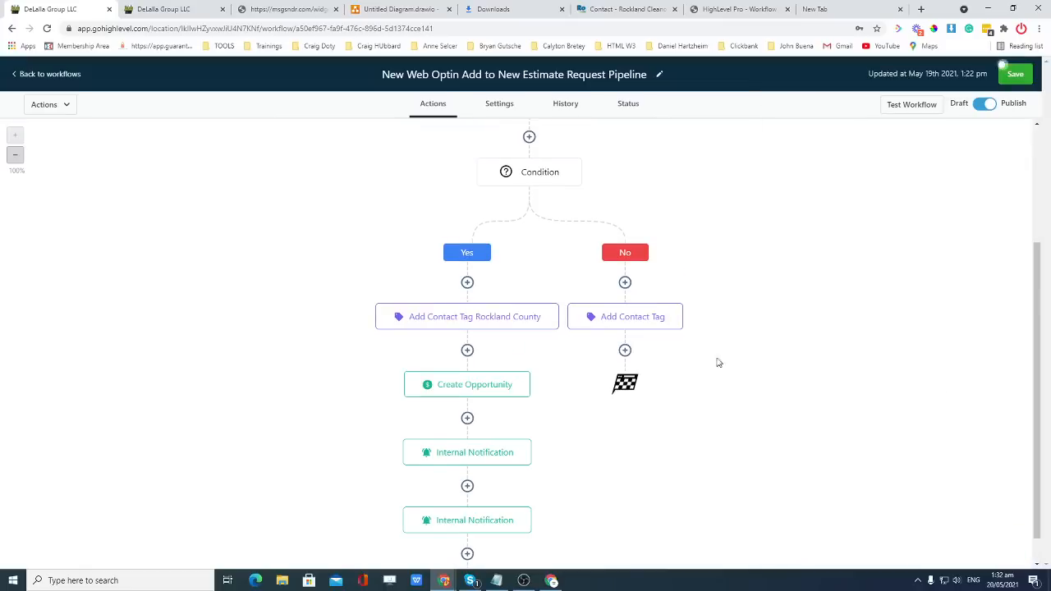
# Reopen the action list for a new step under the No-branch tag.
pyautogui.click(625, 351)
pyautogui.scroll(-2, 930, 308)
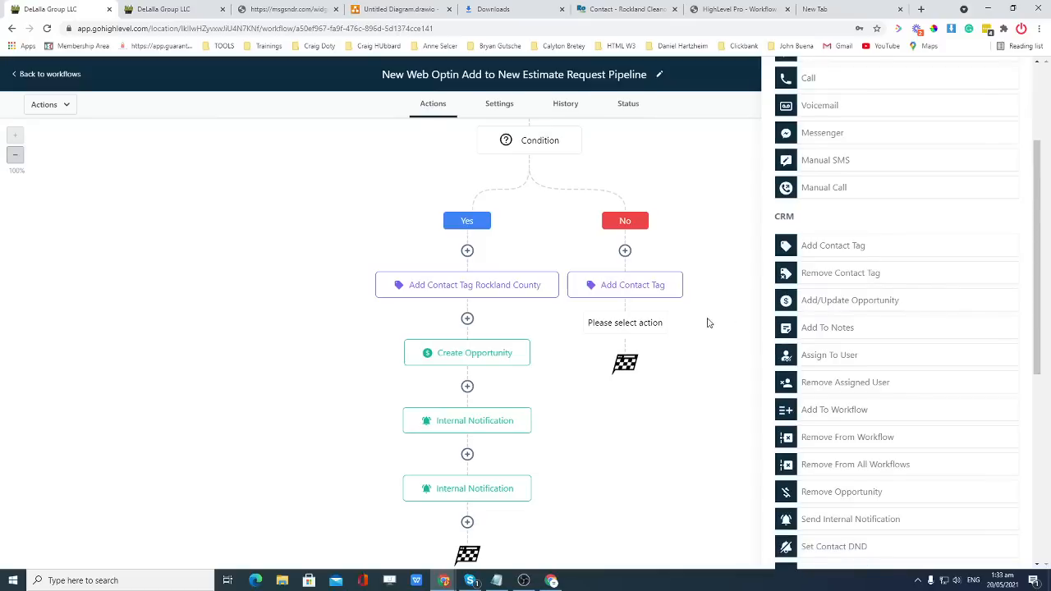
pyautogui.scroll(3, 1026, 128)
# Rename the No-branch tag step to 'add contact tag bergen' and save it.
pyautogui.click(1014, 76)
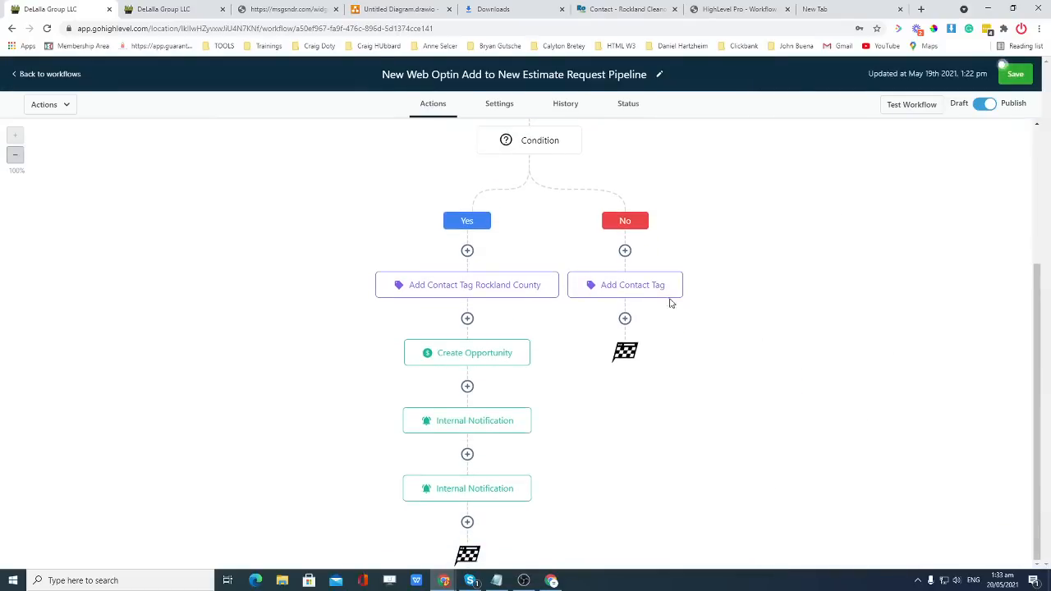
pyautogui.click(654, 284)
pyautogui.click(846, 159)
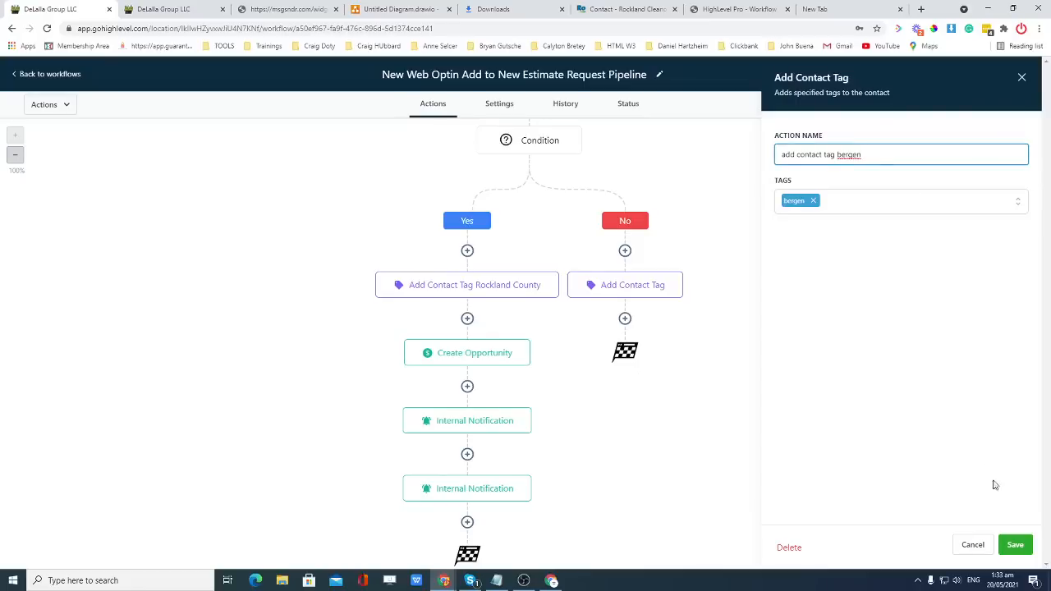
pyautogui.click(1013, 544)
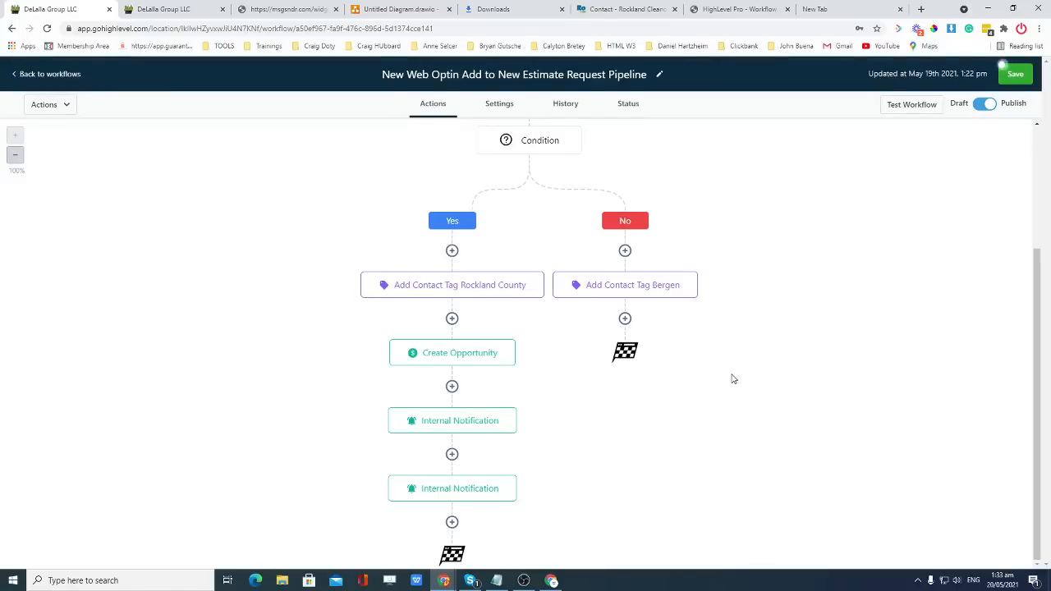
pyautogui.scroll(2, 733, 379)
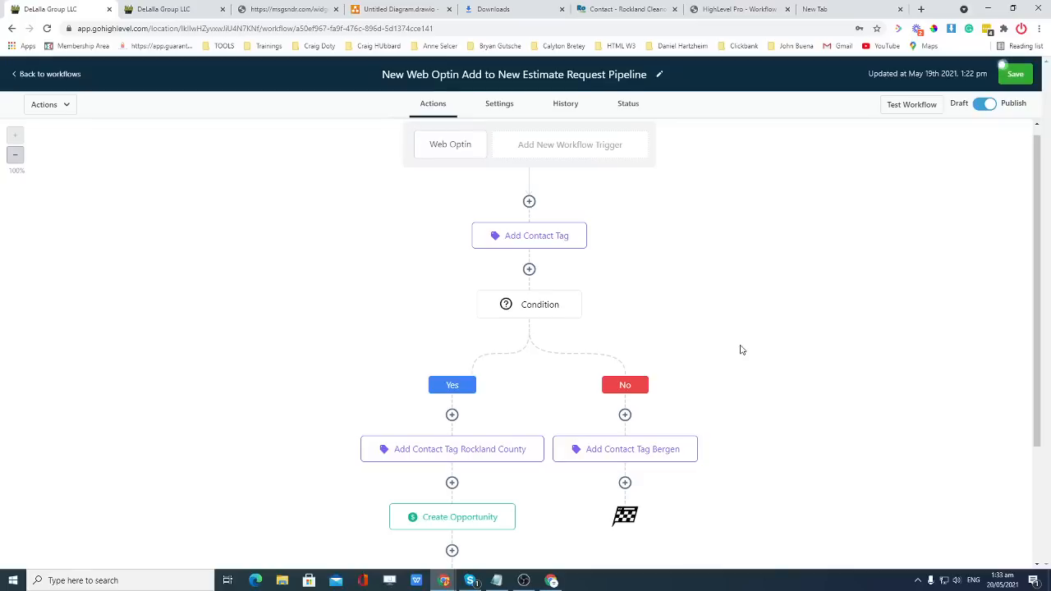
pyautogui.scroll(1, 741, 349)
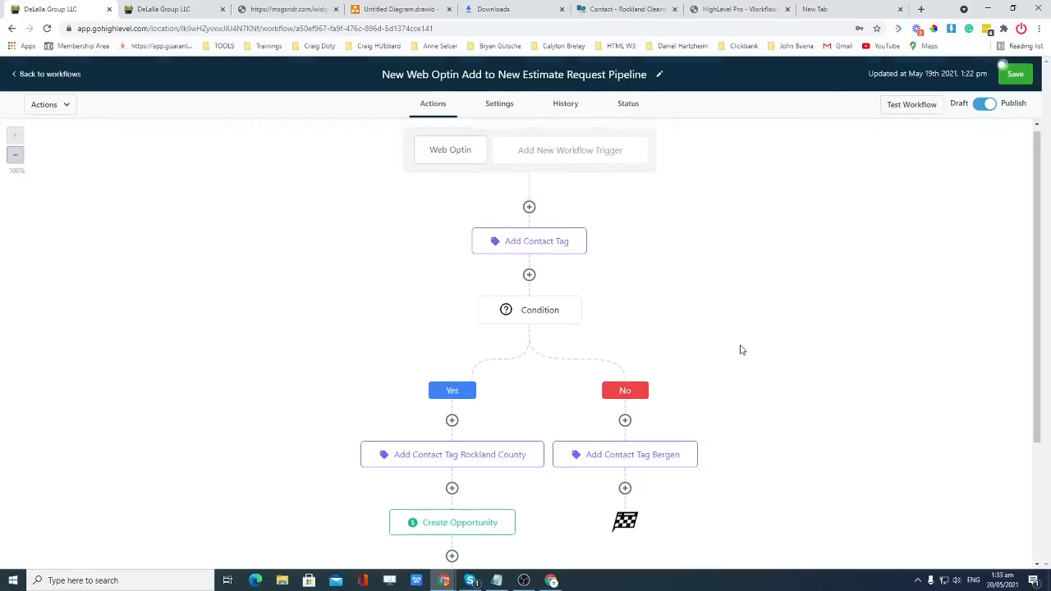
pyautogui.scroll(-1, 741, 349)
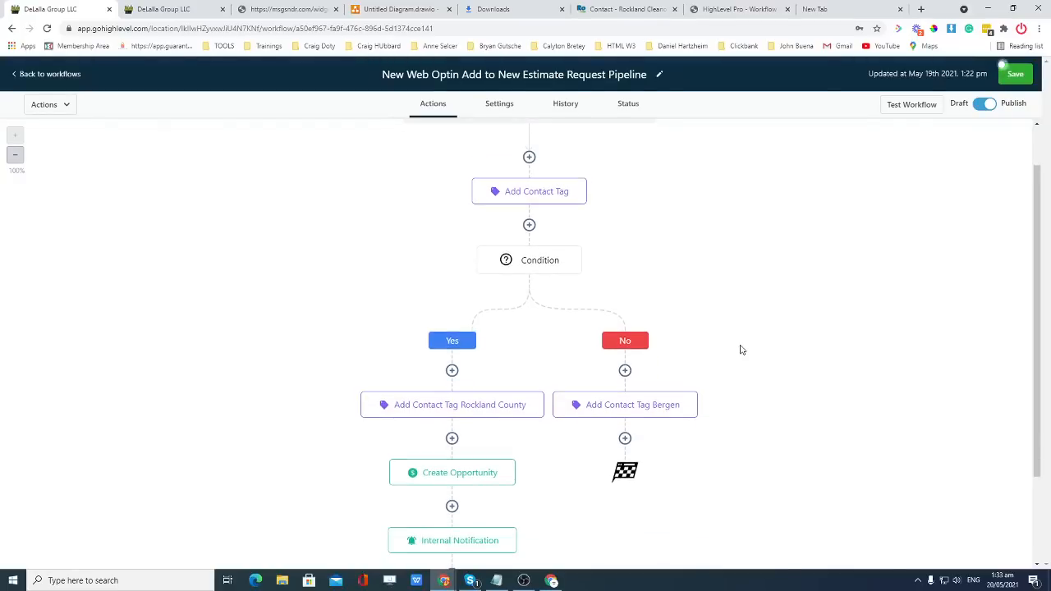
pyautogui.scroll(1, 741, 349)
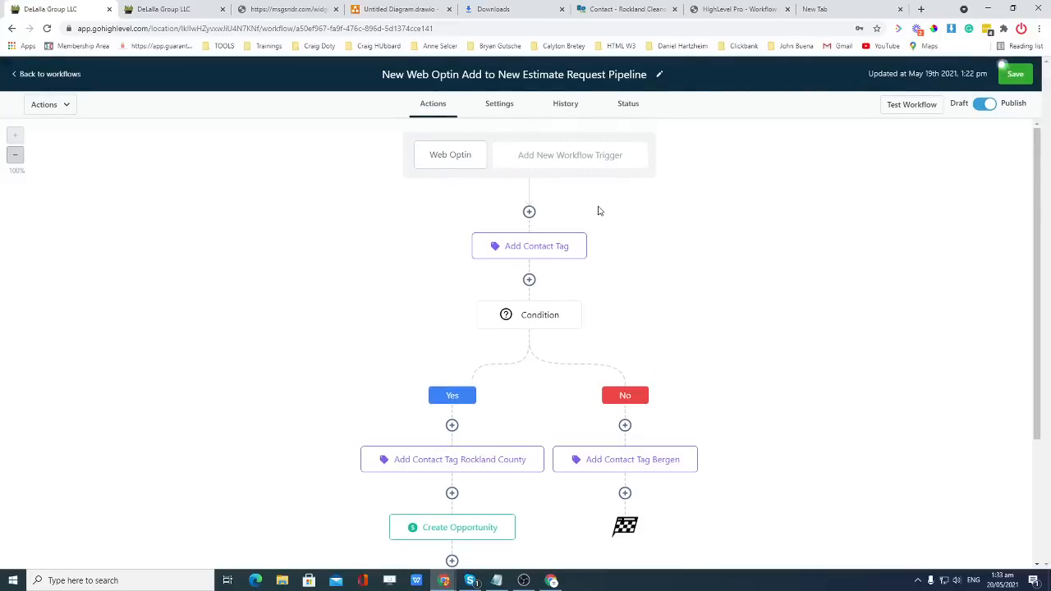
pyautogui.click(562, 250)
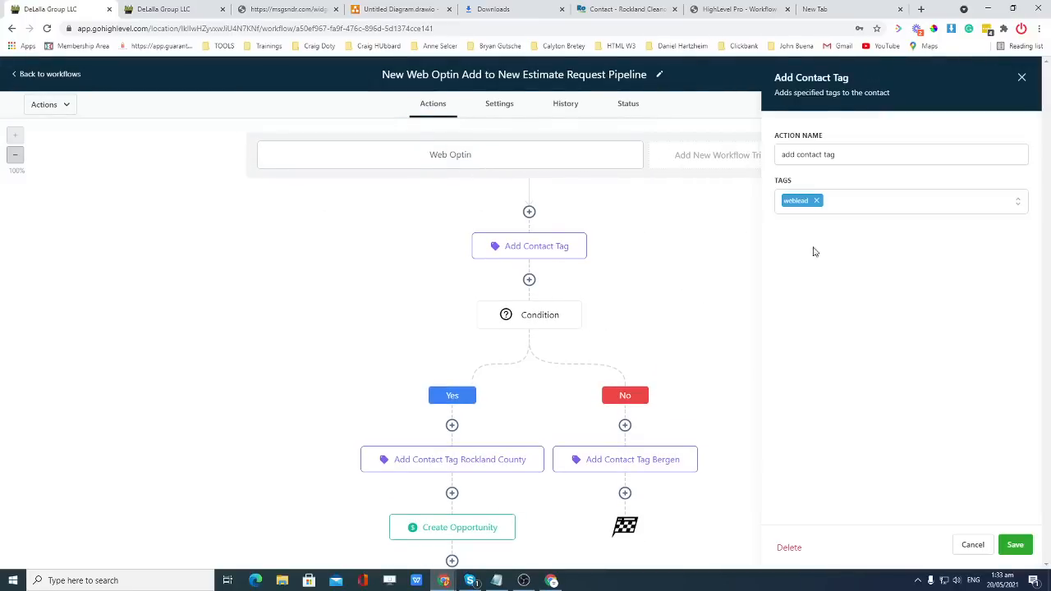
pyautogui.click(1021, 77)
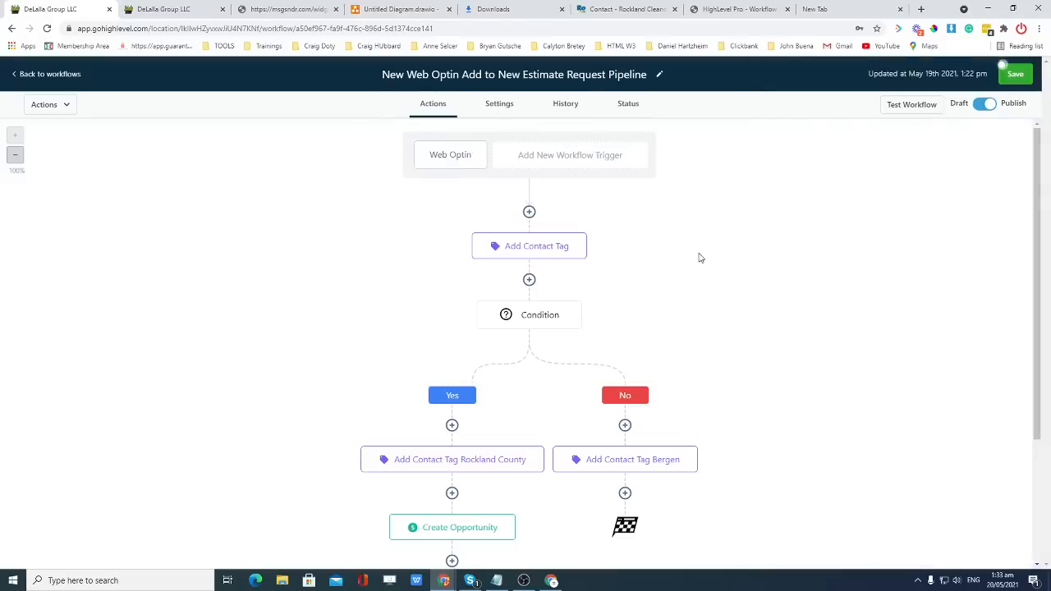
pyautogui.scroll(-2, 699, 258)
pyautogui.scroll(2, 699, 258)
pyautogui.scroll(-2, 699, 260)
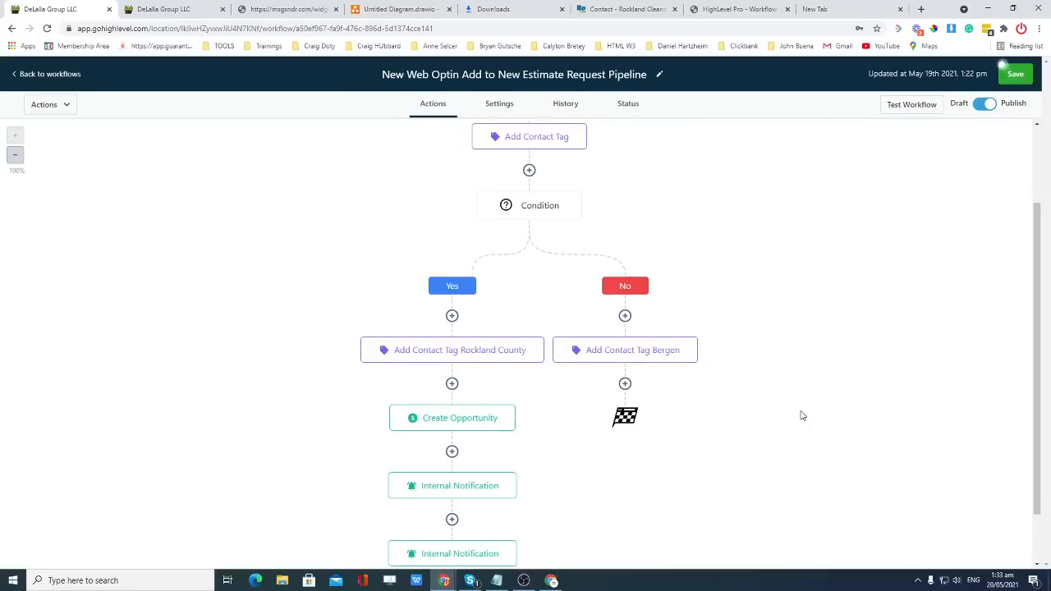
pyautogui.scroll(-1, 802, 416)
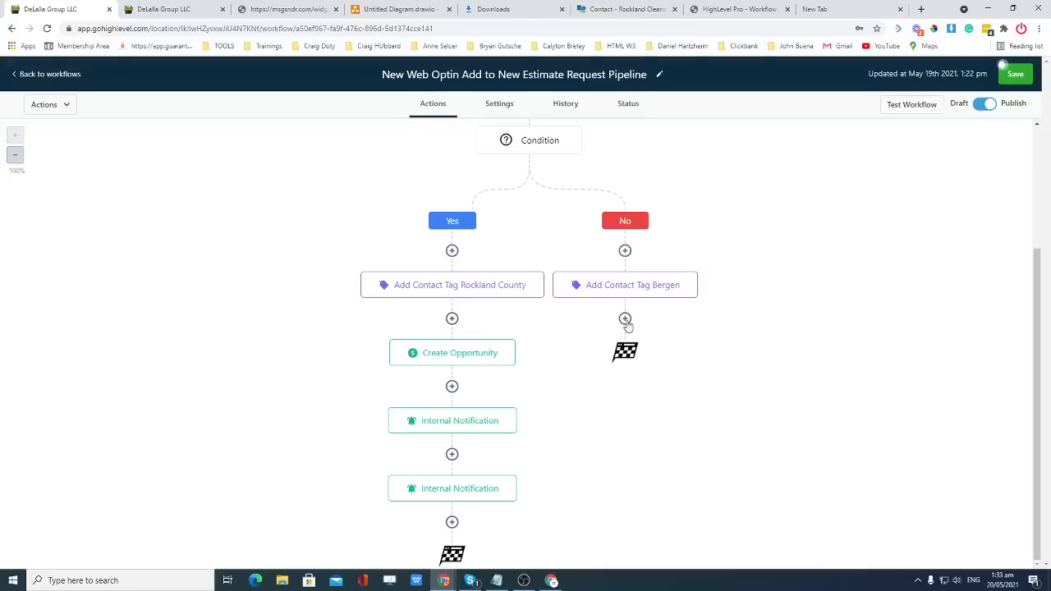
# Browse the actions list after the Bergen tag step, close it without adding anything, and save the workflow.
pyautogui.click(624, 320)
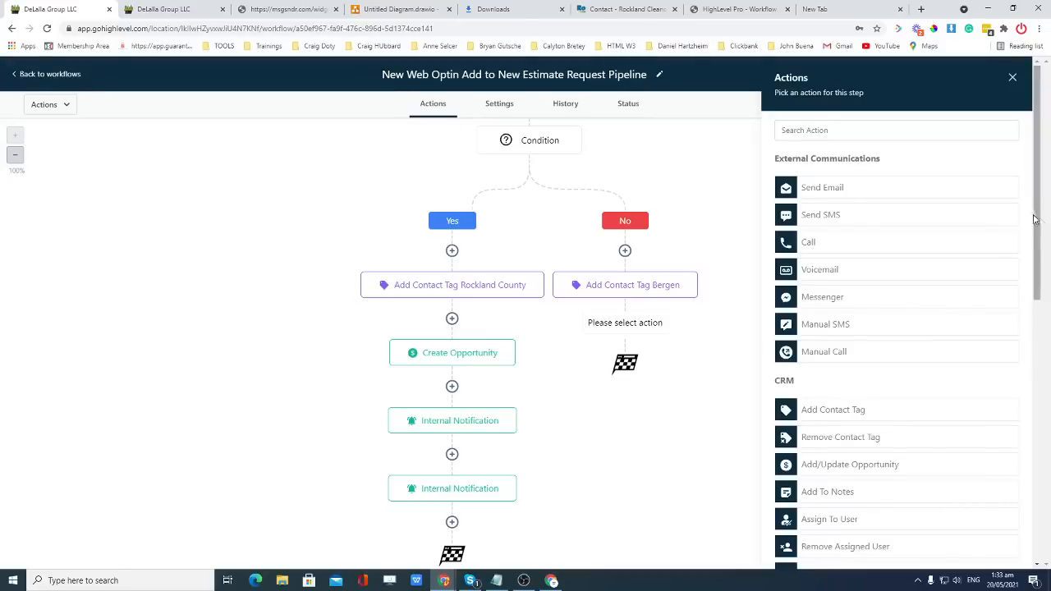
pyautogui.moveTo(1036, 216); pyautogui.dragTo(1040, 414)
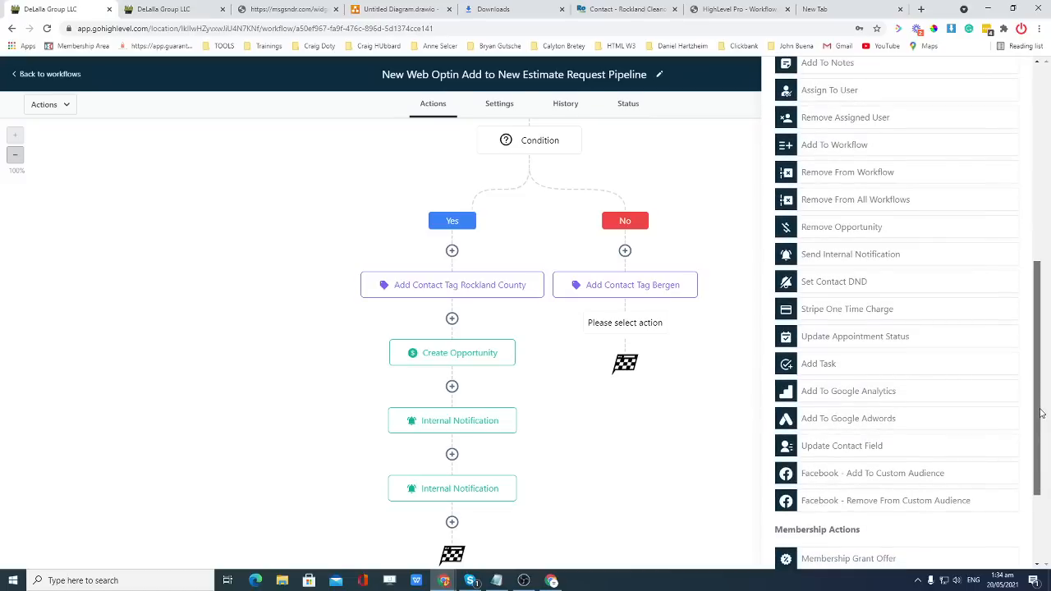
pyautogui.moveTo(1041, 413); pyautogui.dragTo(1040, 431)
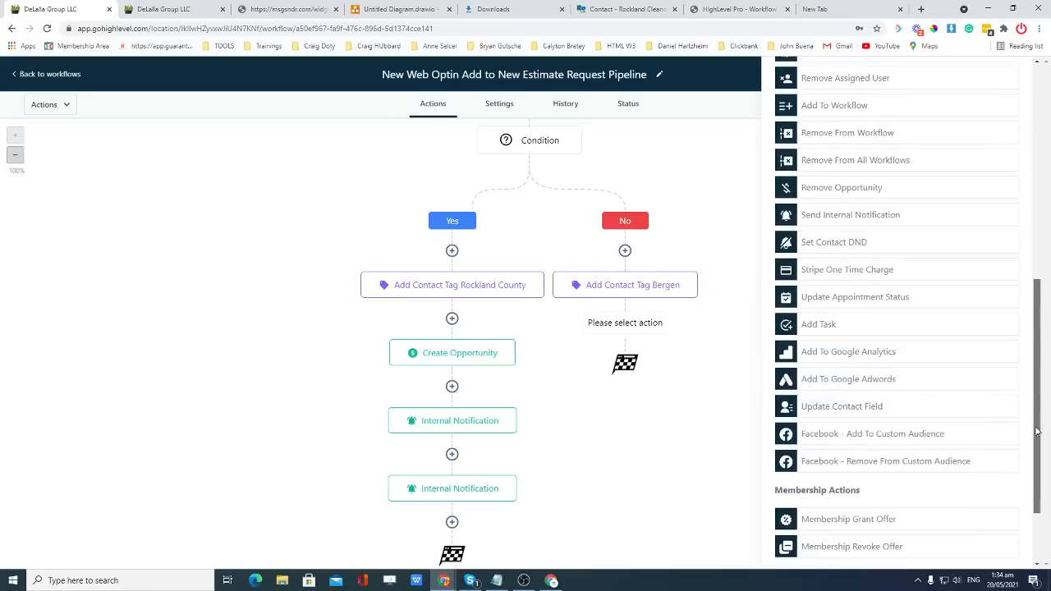
pyautogui.scroll(10, 1008, 146)
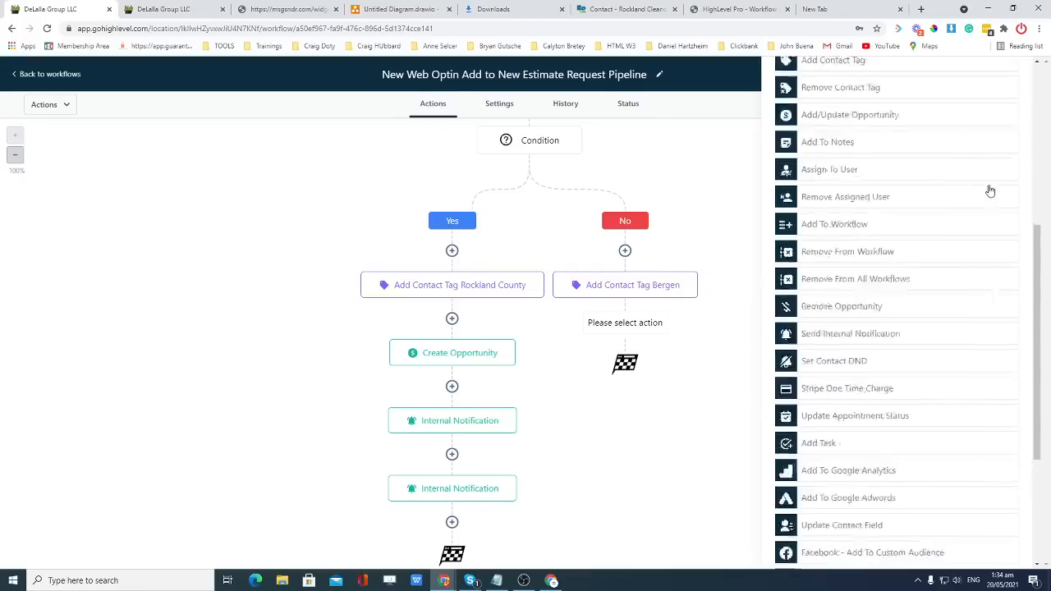
pyautogui.click(1012, 78)
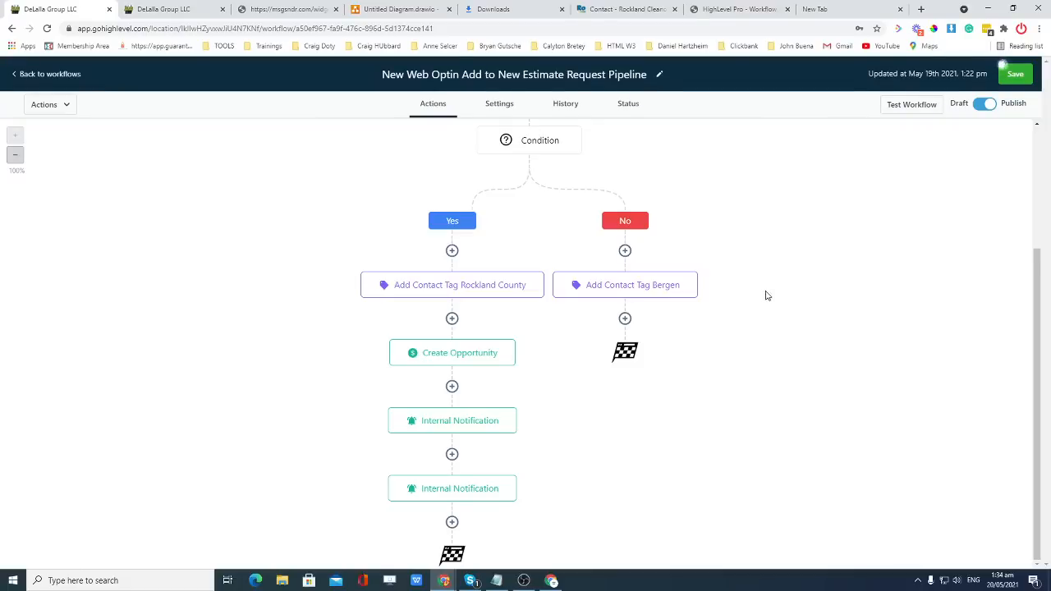
pyautogui.scroll(1, 793, 285)
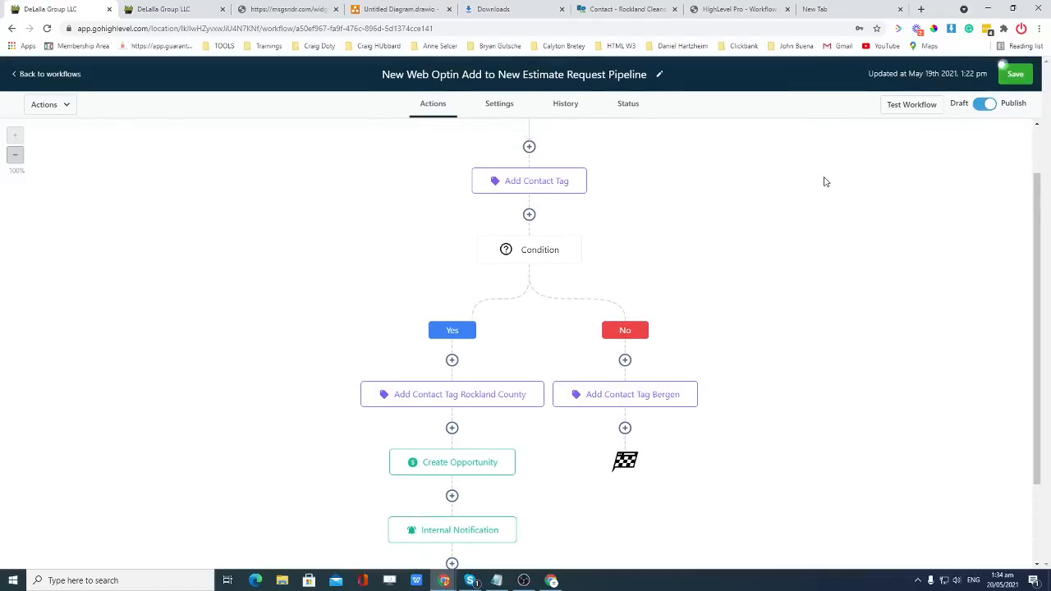
pyautogui.click(1018, 79)
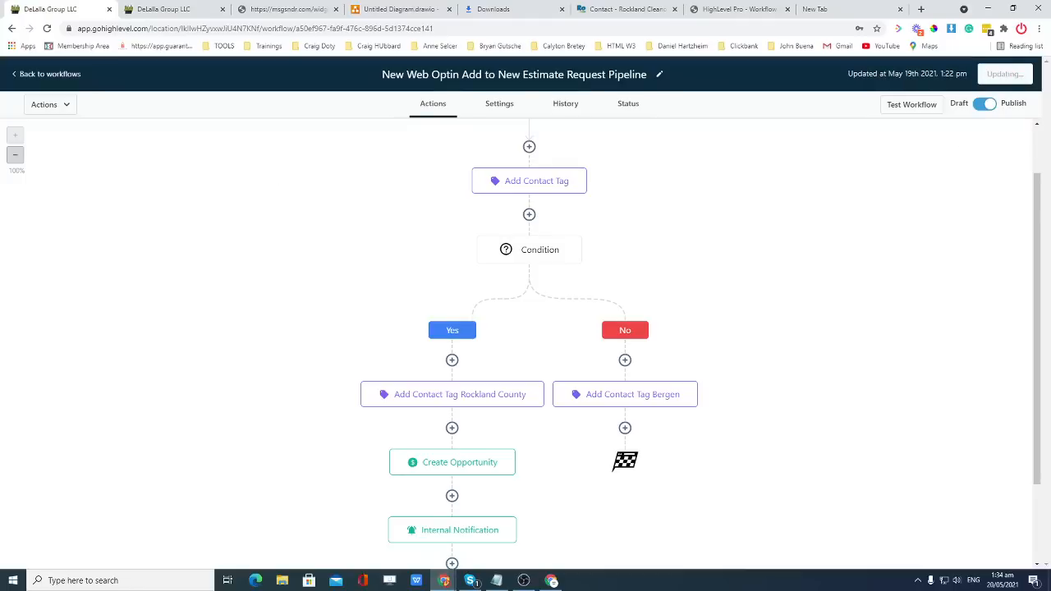